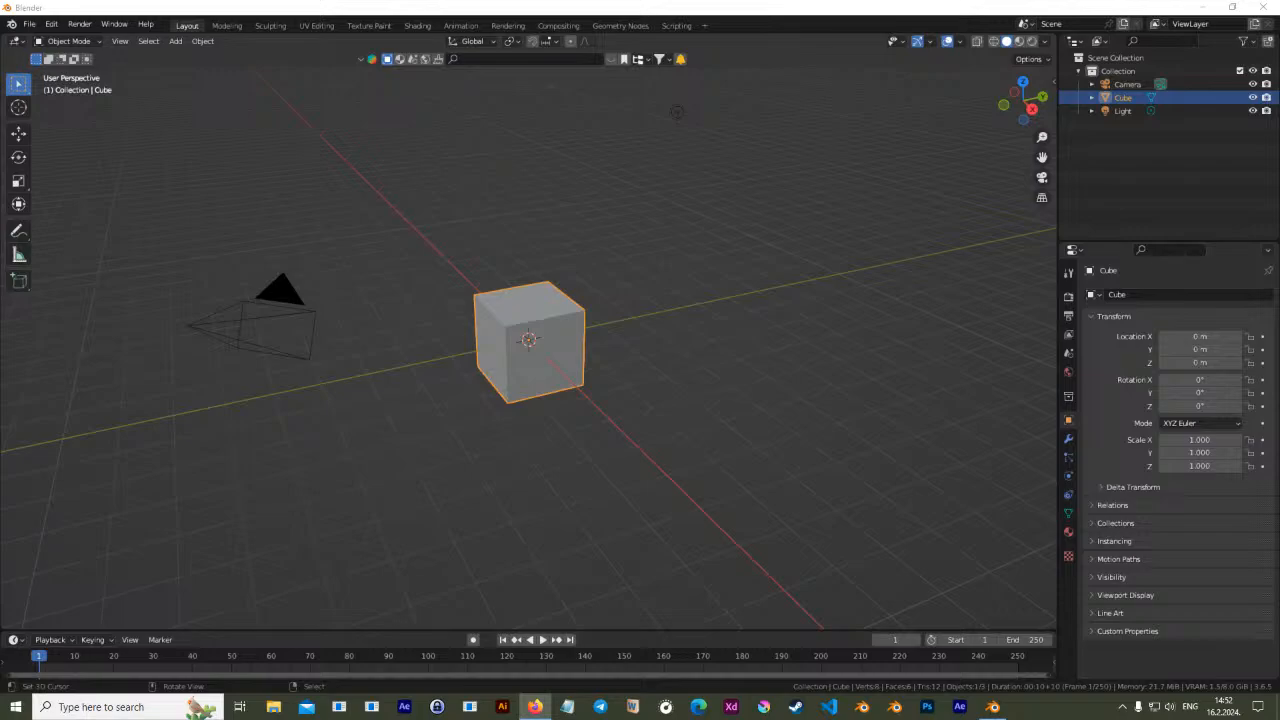
Delete the default cube from the scene
key(alt+shift)
middle_drag(399, 366, 612, 434)
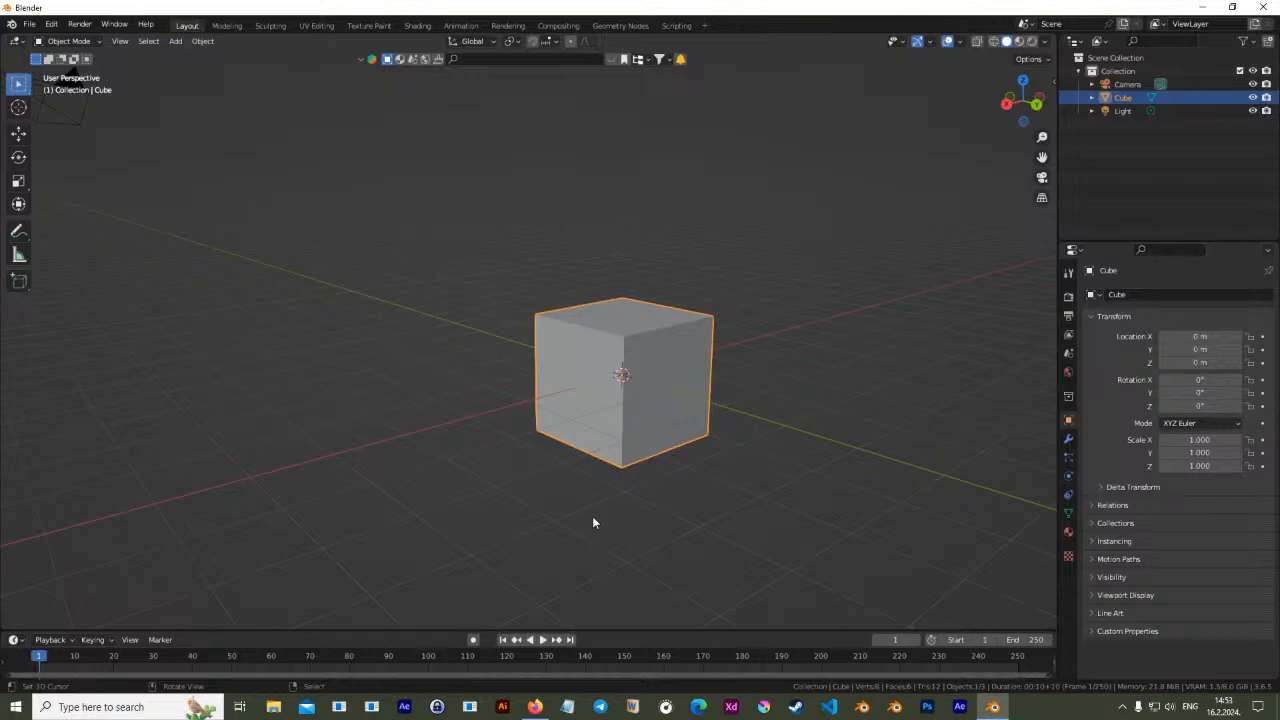
middle_drag(618, 471, 666, 471)
scroll(630, 445, up, 3)
middle_drag(654, 419, 689, 480)
key(Tab)
key(Tab)
middle_drag(606, 454, 686, 448)
key(Tab)
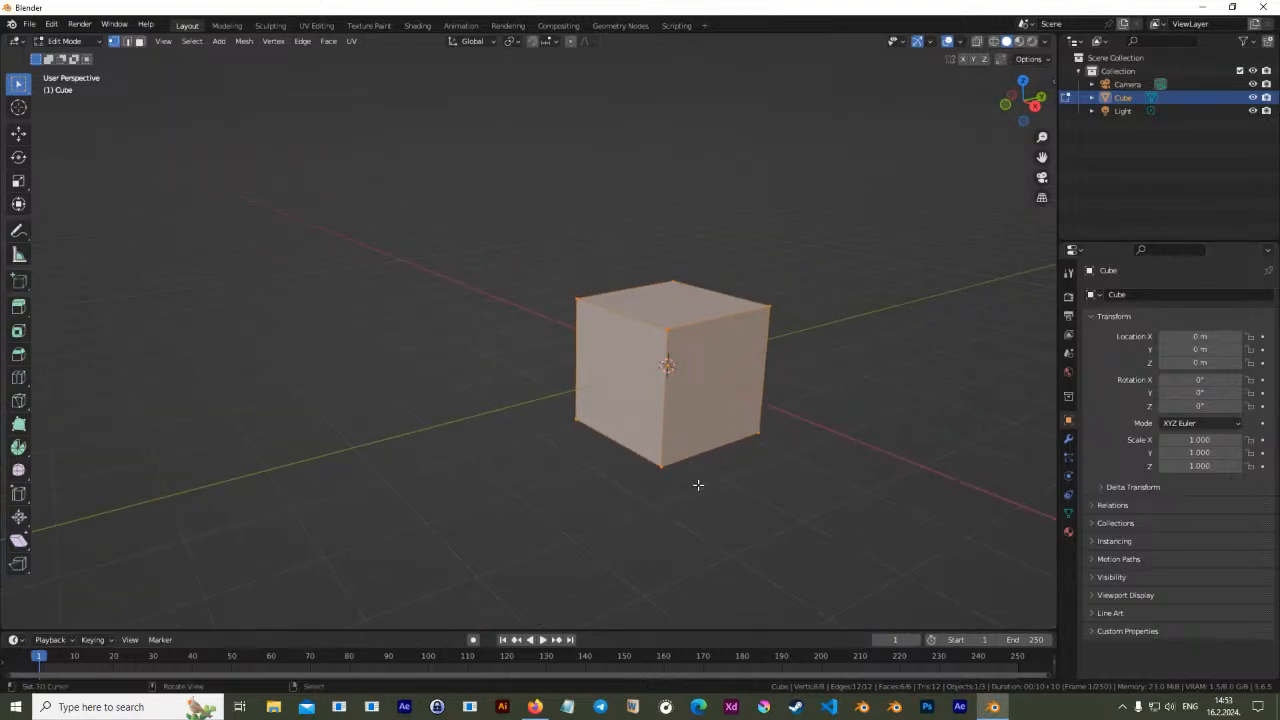
key(Tab)
key(Delete)
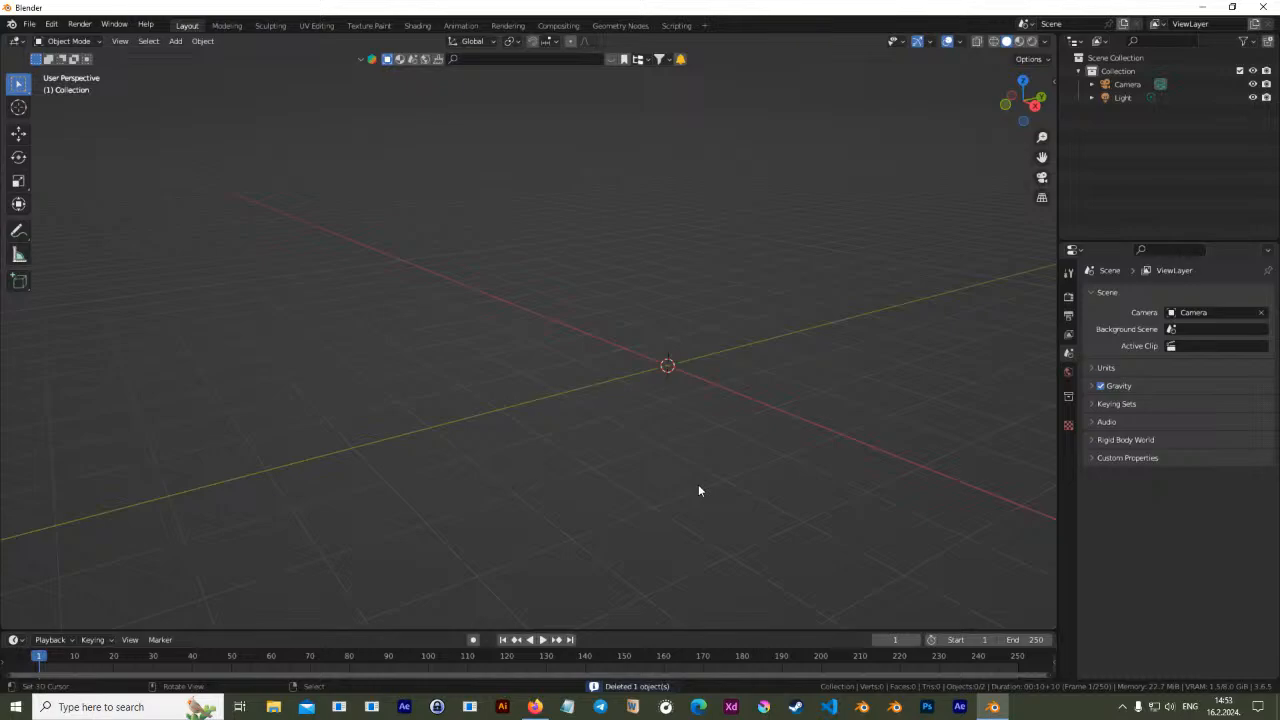
Switch to the front orthographic view and make the timeline area slightly taller
middle_drag(698, 490, 681, 451)
key(KP_1)
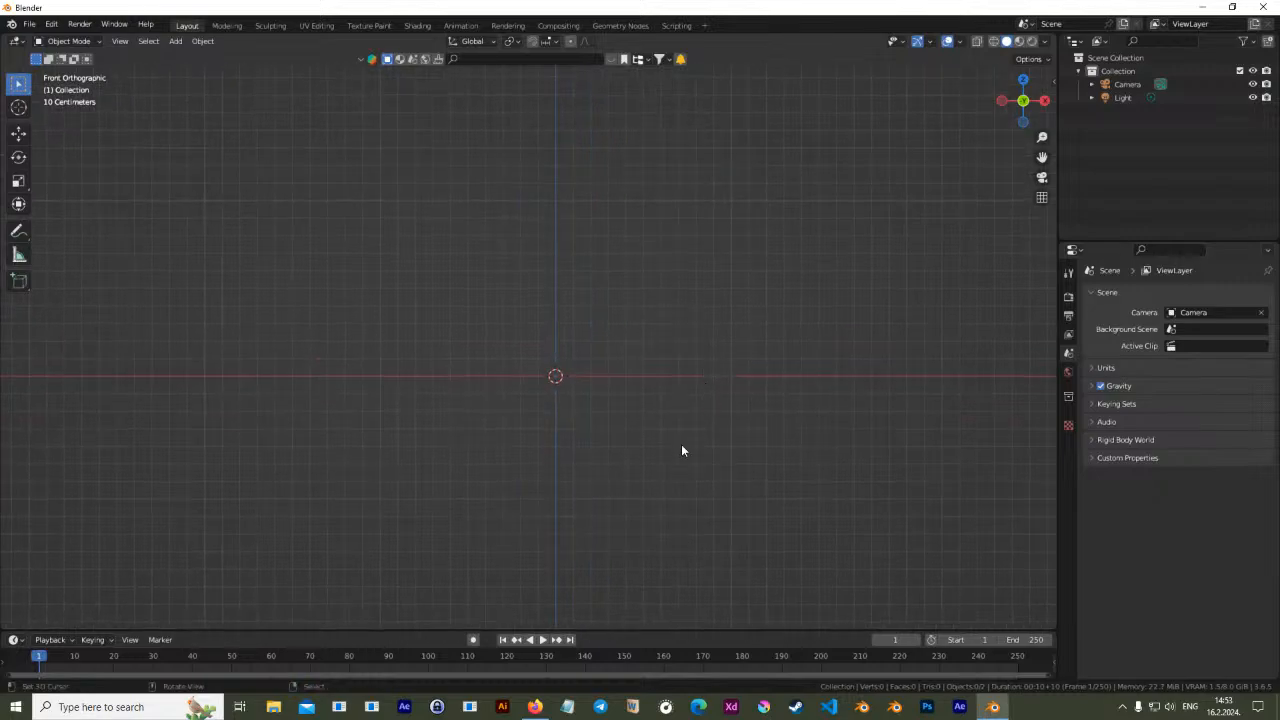
shift+middle_drag(581, 367, 652, 354)
scroll(640, 335, up, 1)
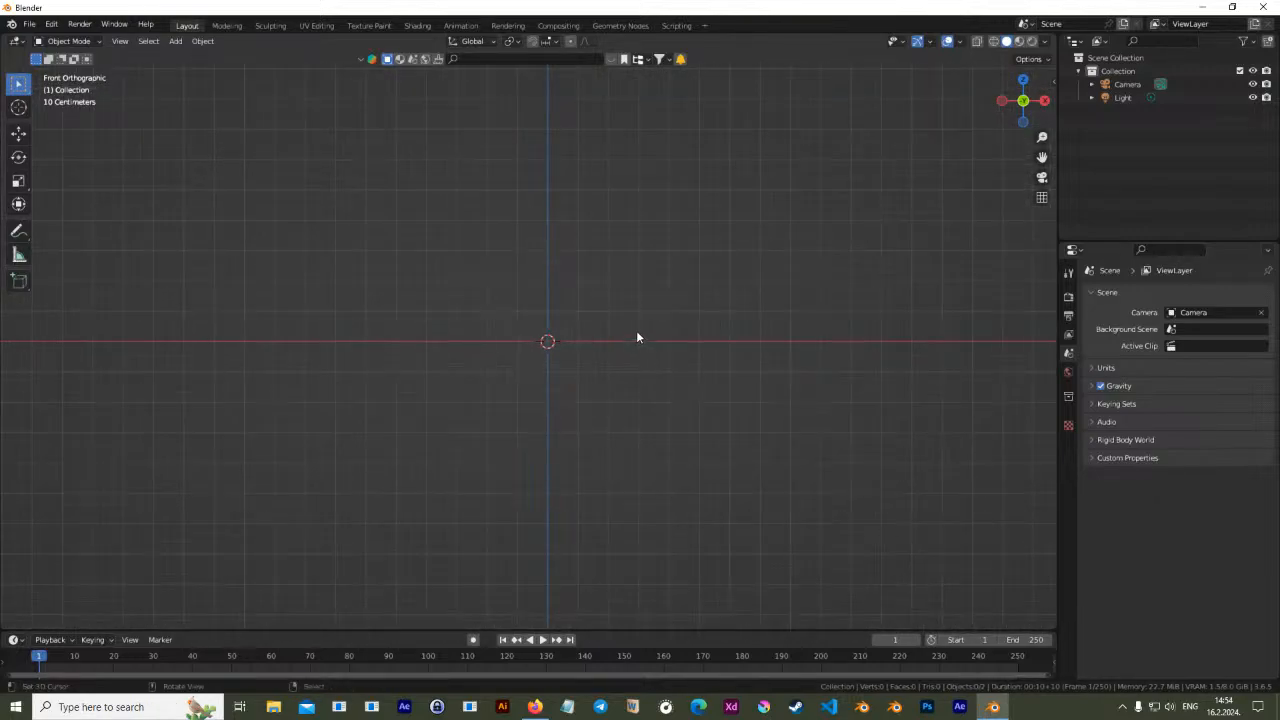
drag(676, 632, 700, 600)
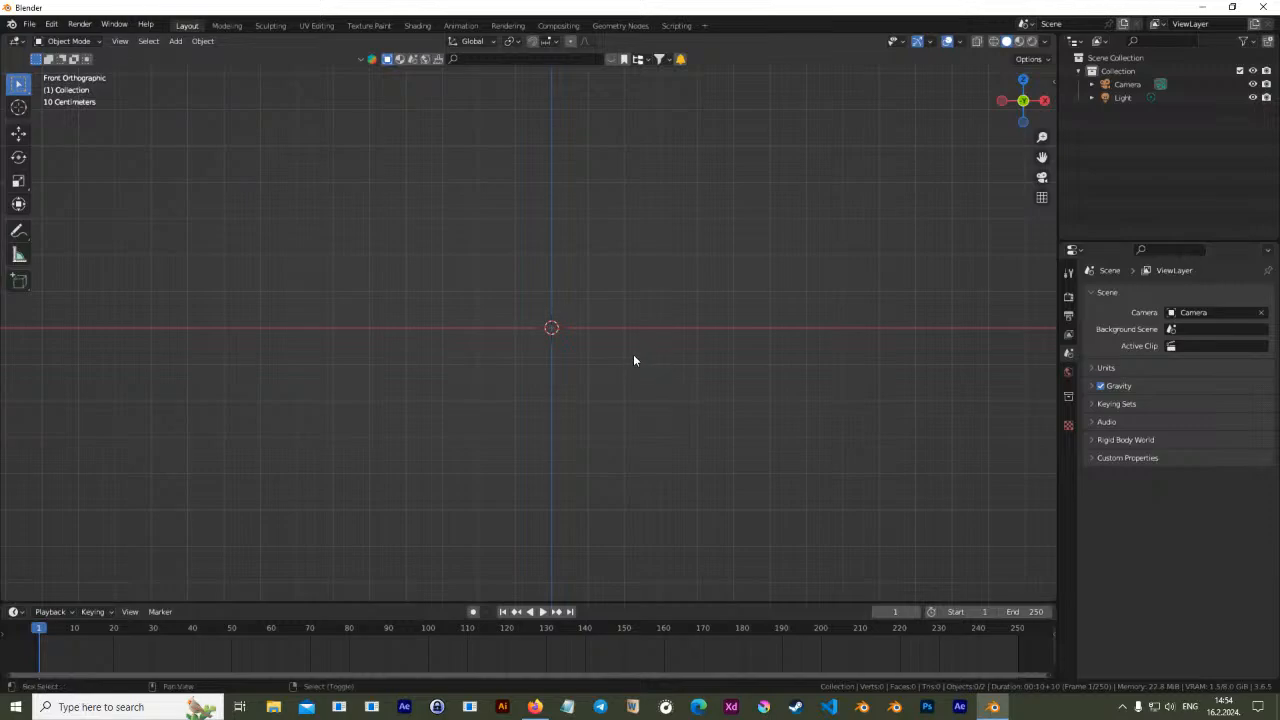
shift+middle_drag(674, 328, 685, 364)
scroll(685, 364, up, 2)
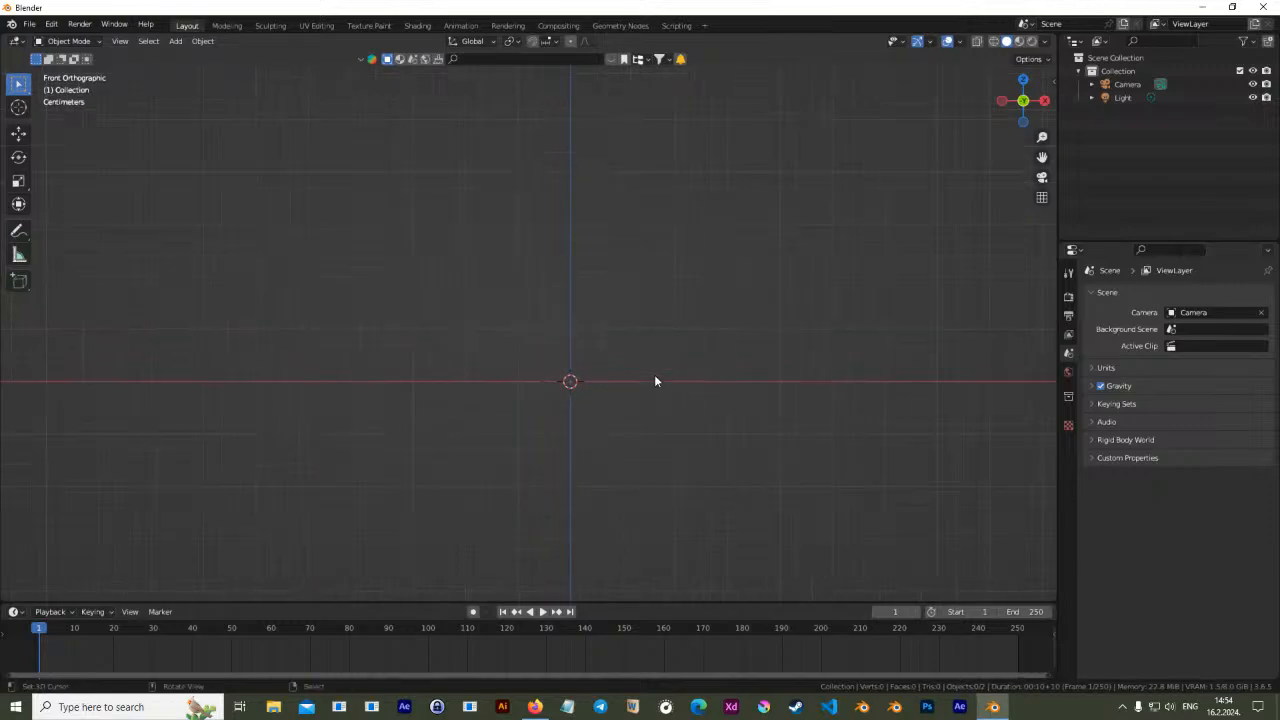
shift+middle_drag(650, 381, 672, 354)
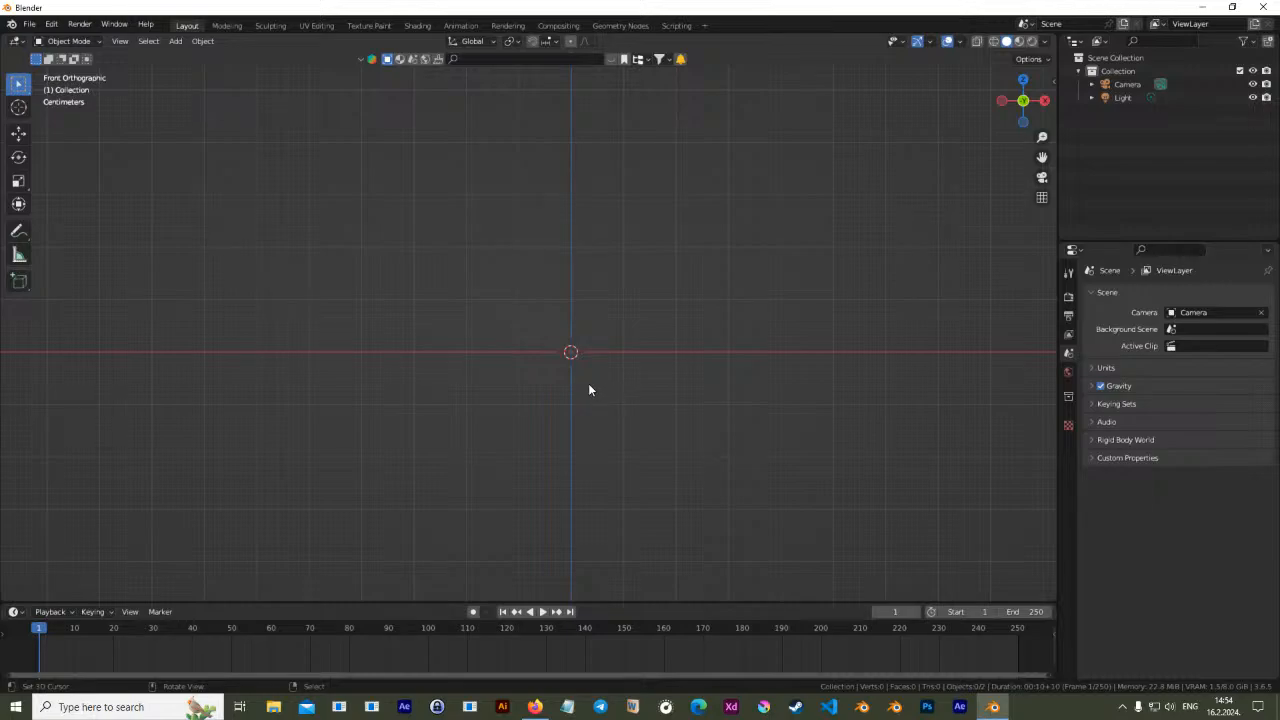
Activate the Move tool and return to the front orthographic view centred around the world origin
click(18, 133)
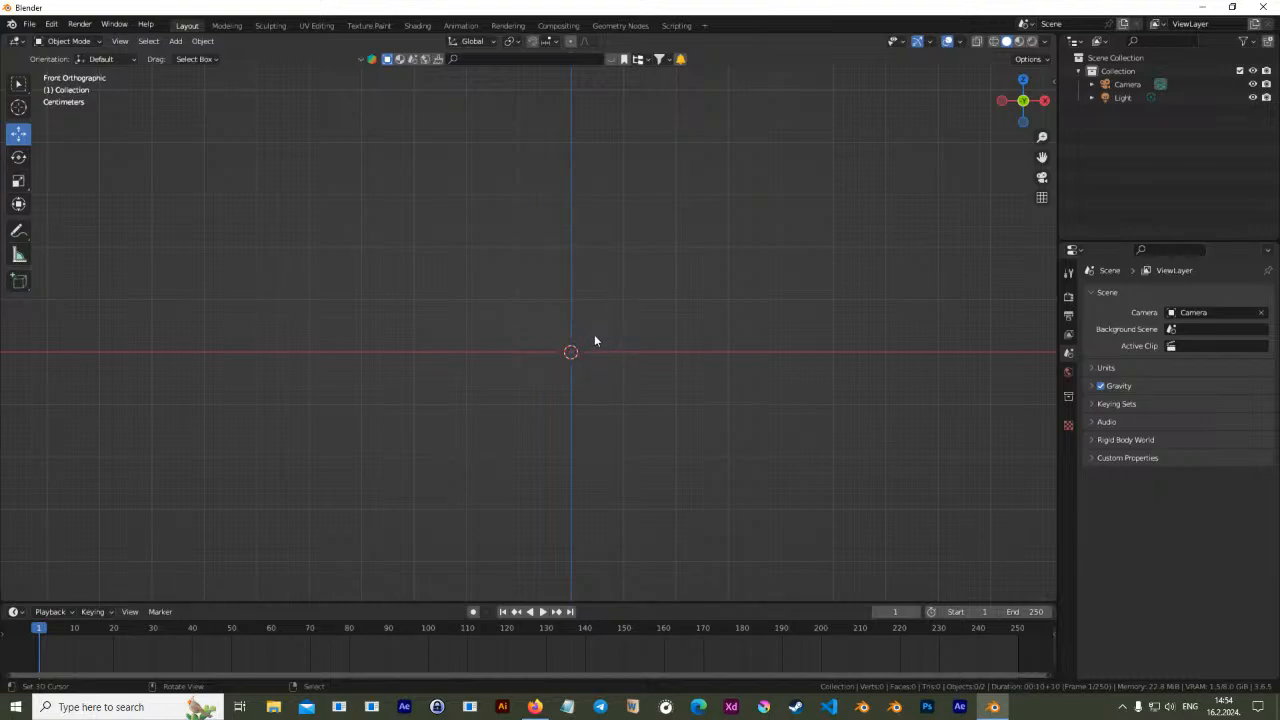
middle_drag(606, 341, 604, 370)
scroll(604, 370, up, 1)
key(KP_1)
scroll(604, 372, up, 1)
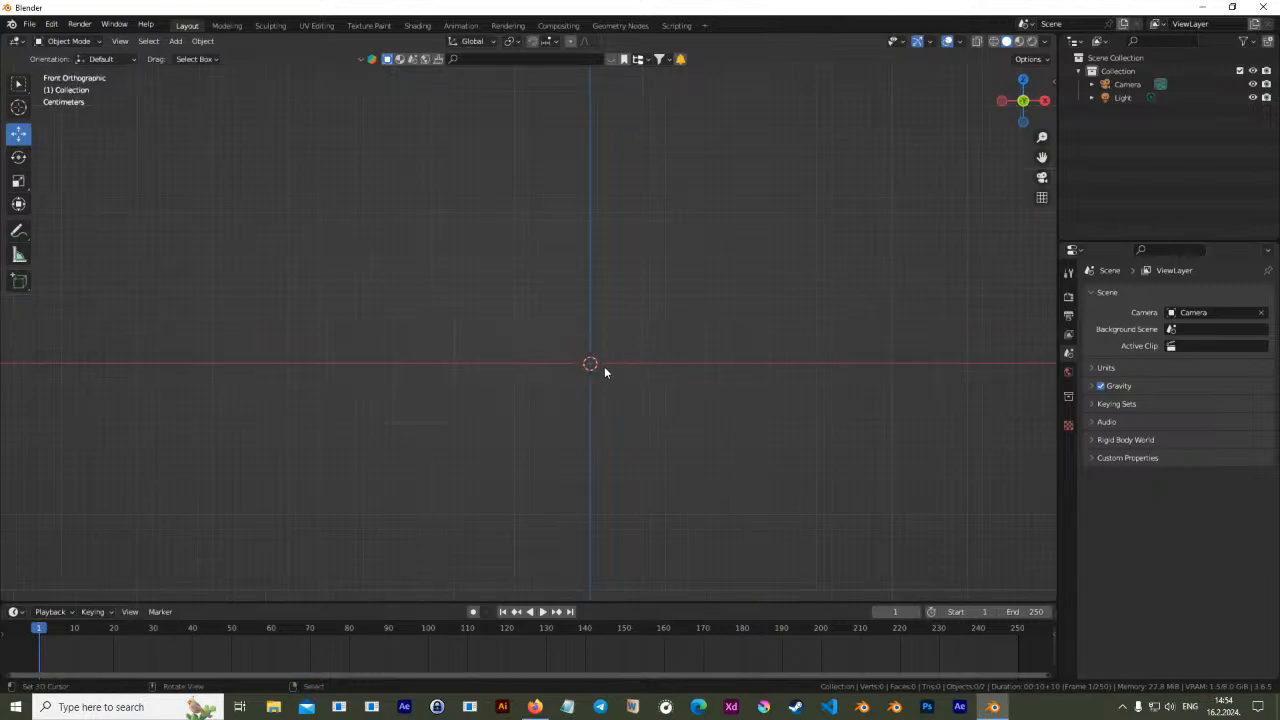
mouse_move(659, 348)
shift+middle_down()
mouse_move(635, 341)
mouse_move(631, 391)
mouse_move(633, 355)
mouse_move(612, 369)
mouse_move(630, 378)
mouse_move(666, 337)
mouse_move(674, 357)
shift+middle_up()
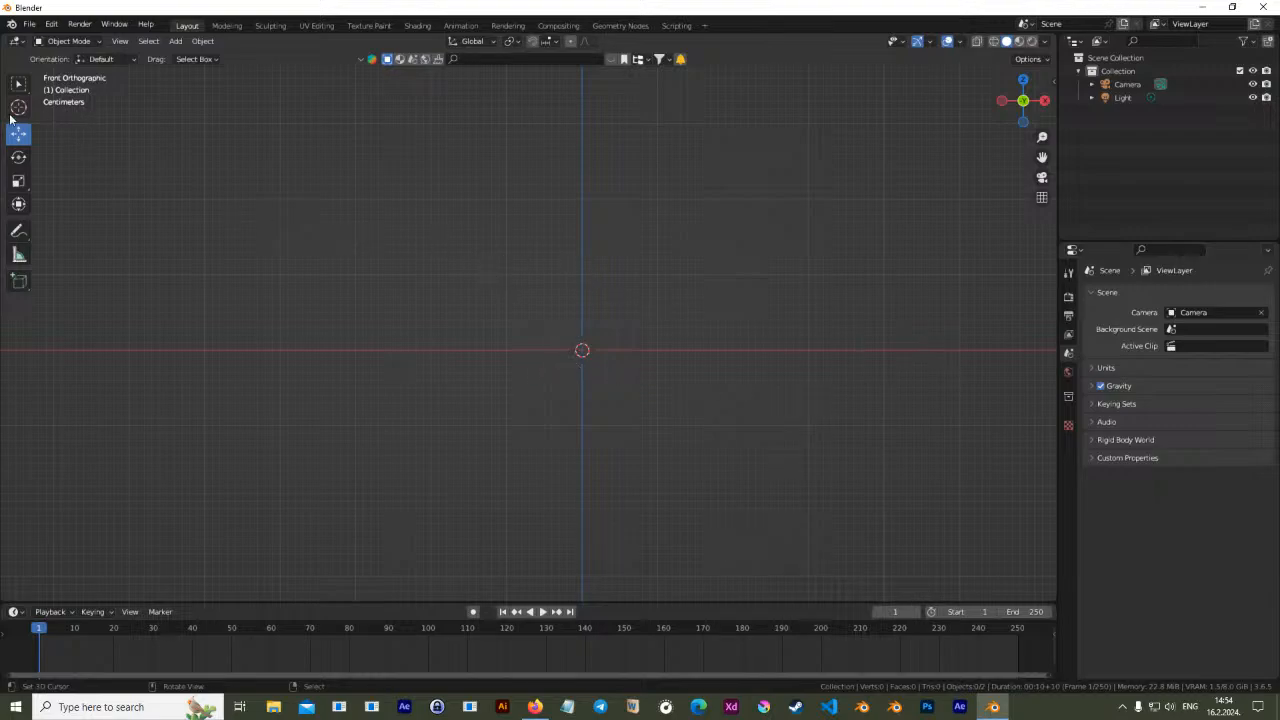
shift+middle_drag(639, 353, 576, 374)
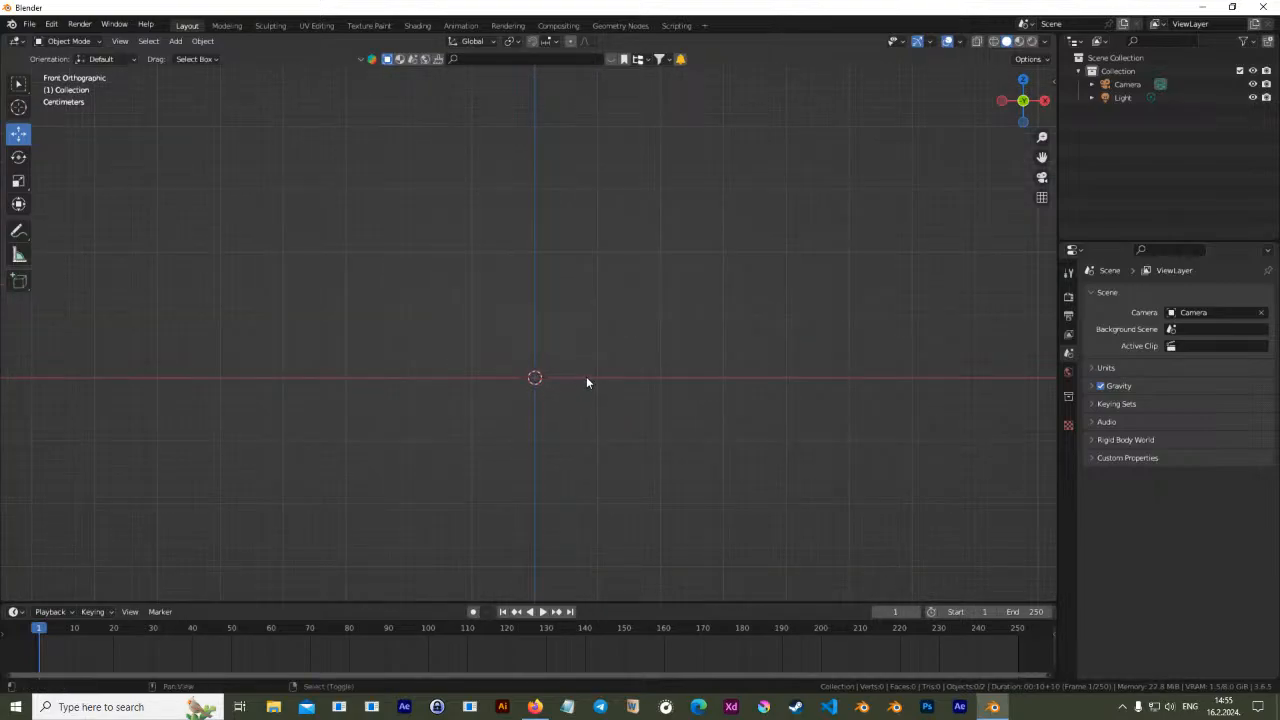
shift+middle_drag(560, 391, 689, 369)
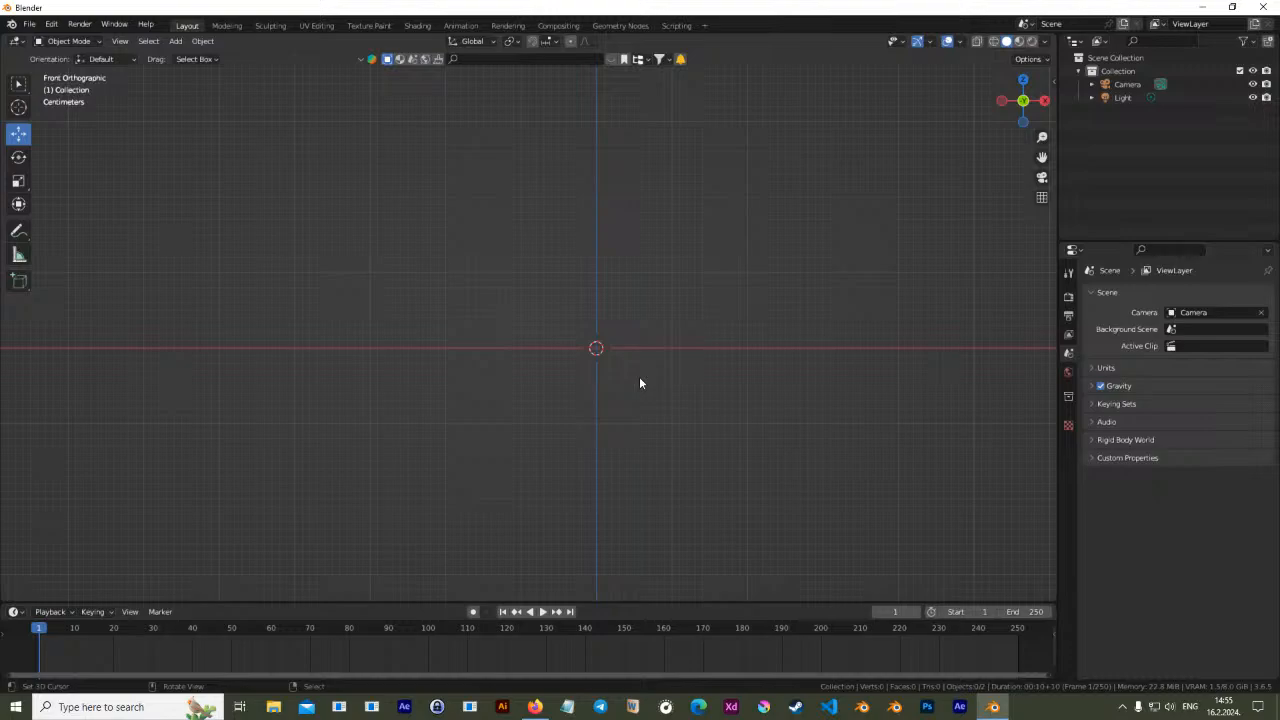
Add a text object at the world origin and view it in top orthographic view
key(shift+a)
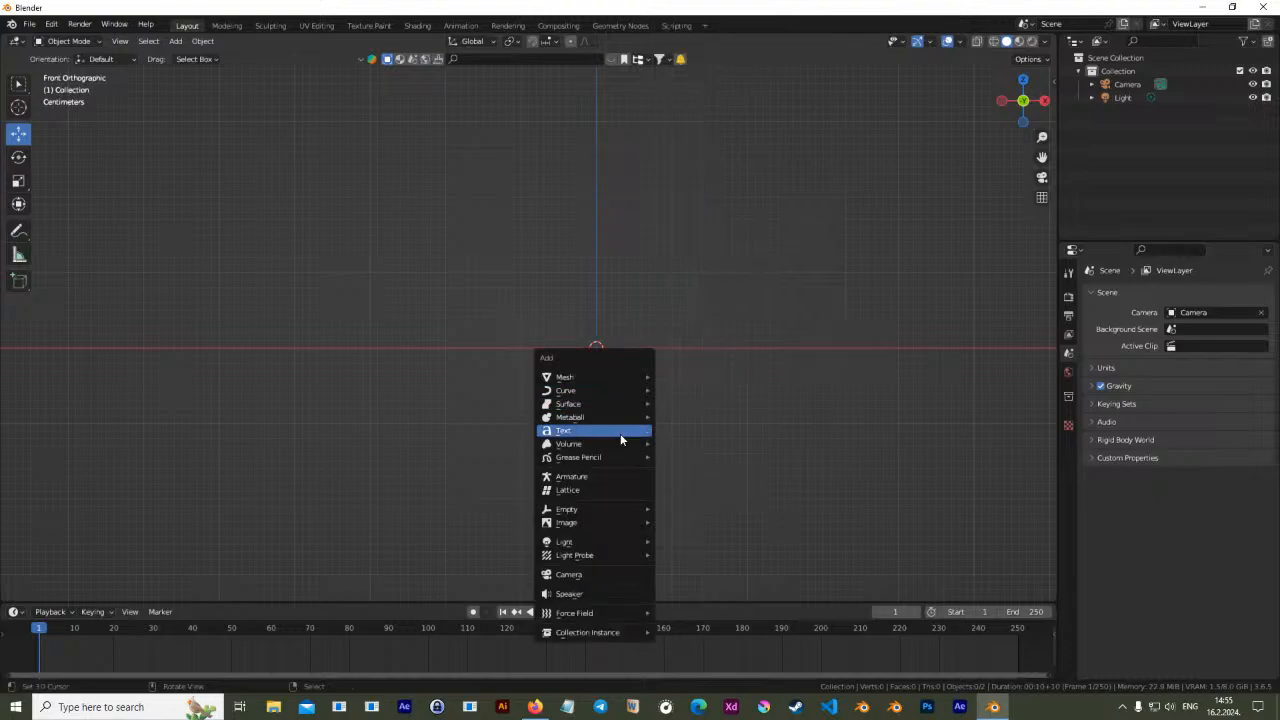
click(620, 433)
scroll(653, 409, down, 4)
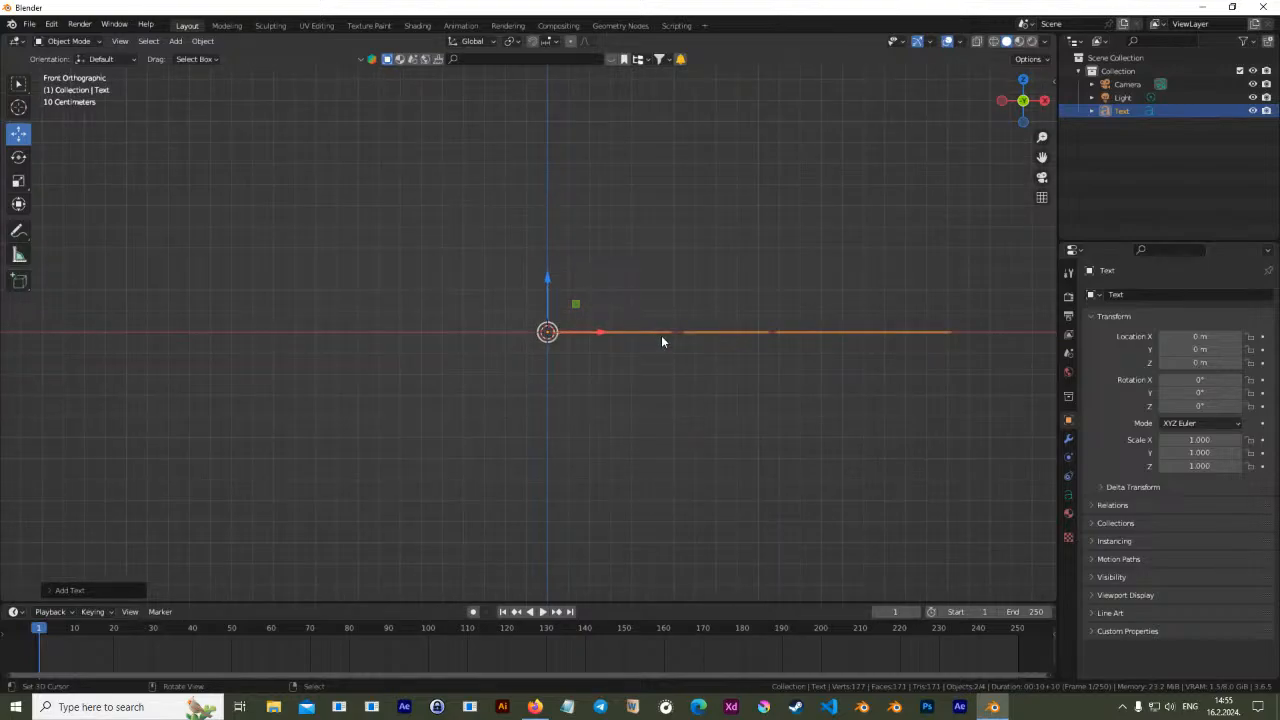
key(Tab)
scroll(610, 378, up, 1)
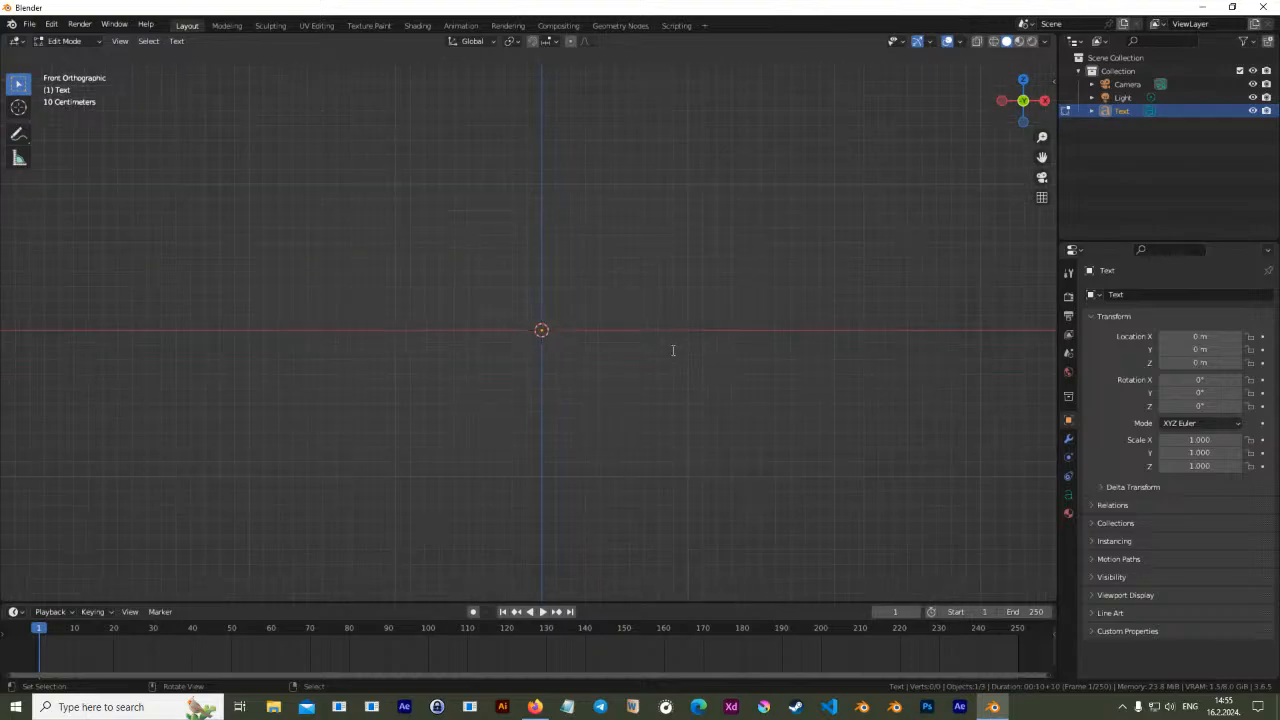
key(Tab)
middle_drag(672, 350, 683, 451)
key(KP_7)
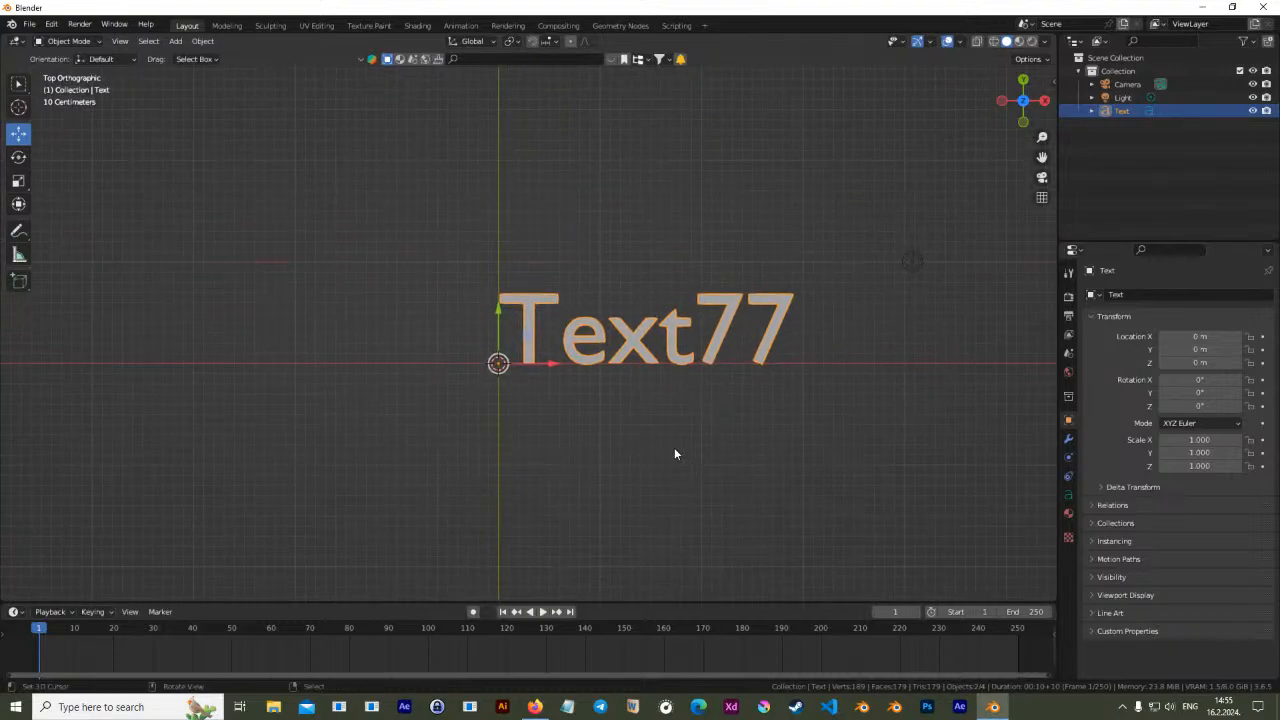
Enter Edit Mode on the text object and erase all of its existing characters
scroll(680, 440, up, 2)
key(Tab)
key(Tab)
scroll(636, 352, down, 2)
key(Tab)
key(Tab)
key(Tab)
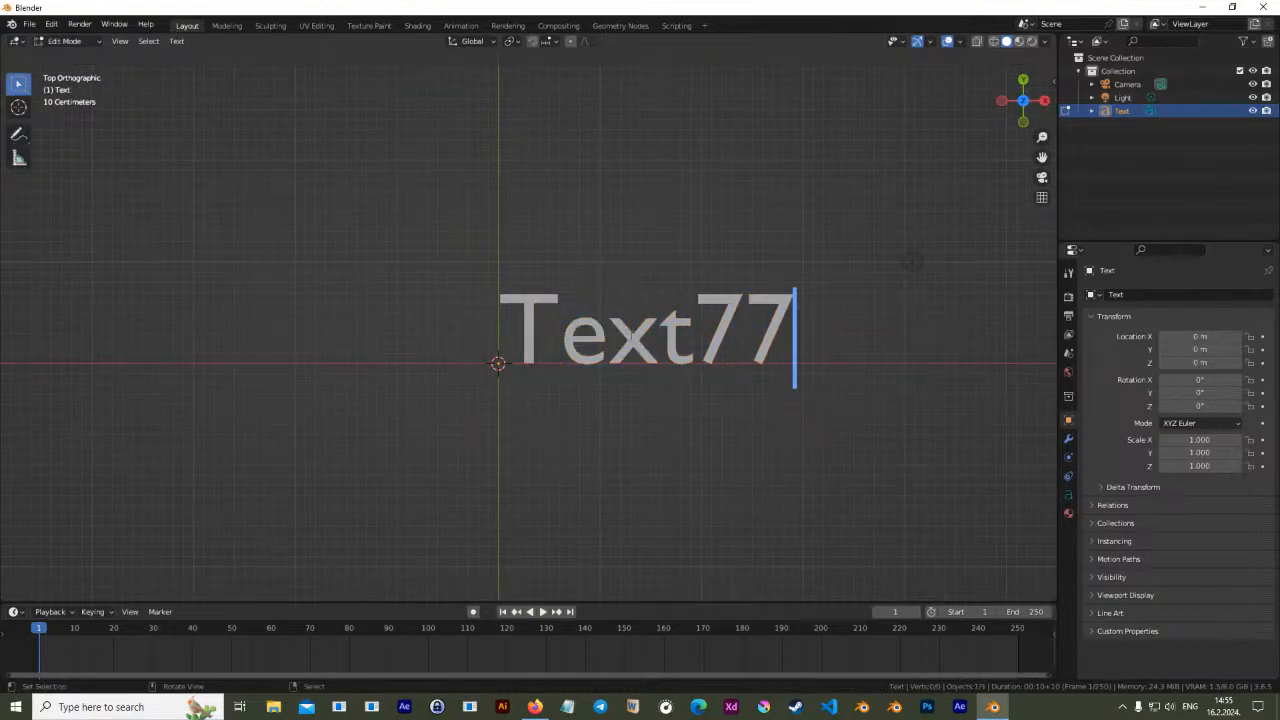
key(BackSpace)
key(BackSpace)
key(BackSpace)
key(BackSpace)
key(BackSpace)
key(BackSpace)
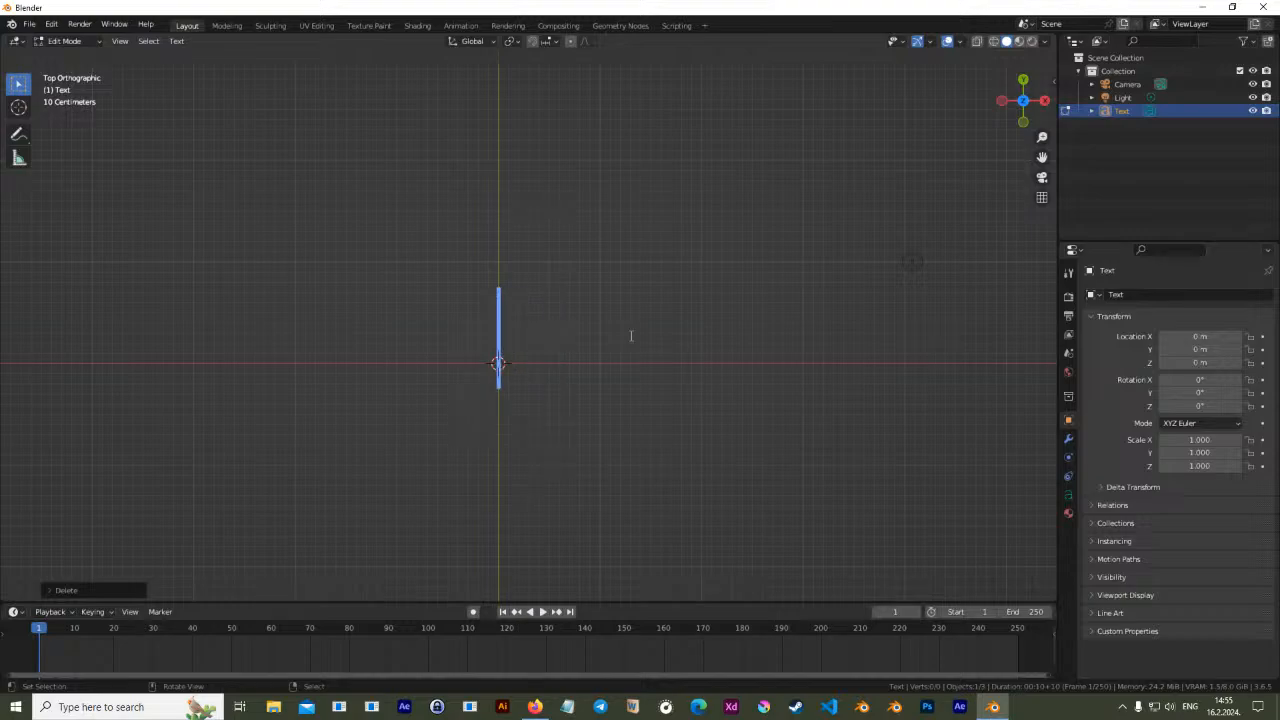
Enter BLENDER in capitals as the object's text and return to Object Mode
text(Ble)
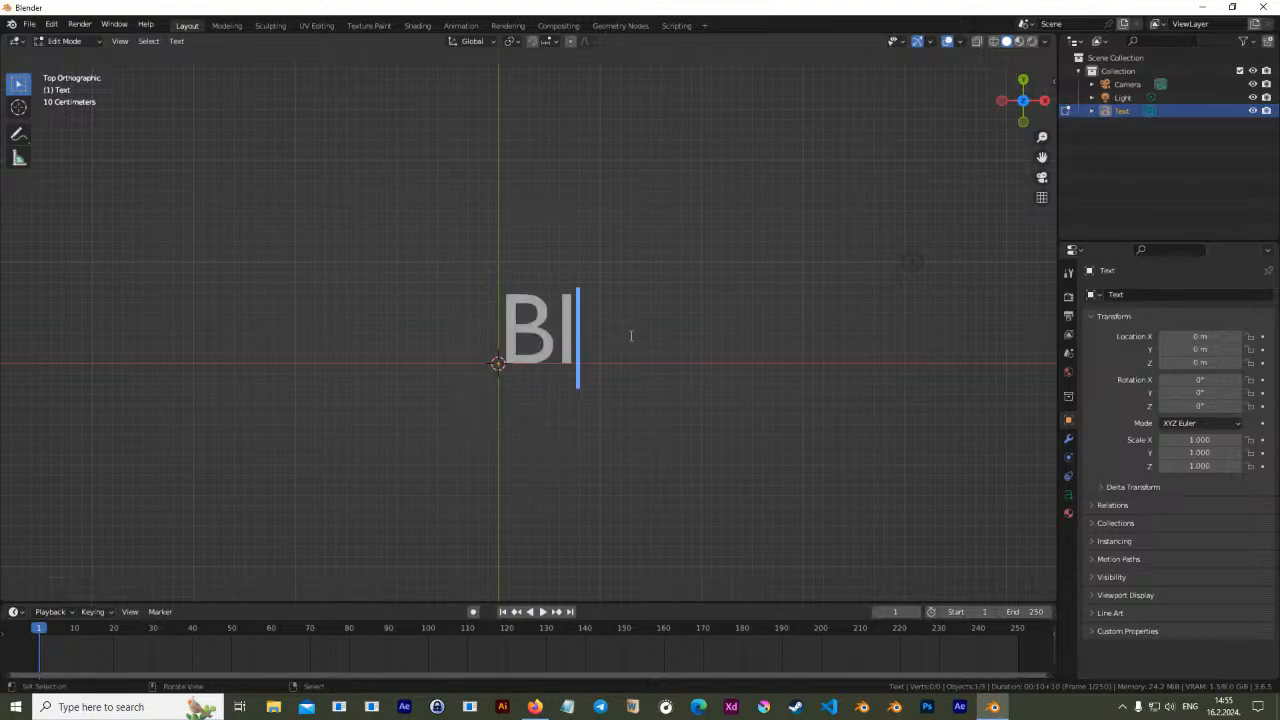
key(BackSpace)
key(BackSpace)
text(;E)
key(BackSpace)
key(BackSpace)
text(LENDER)
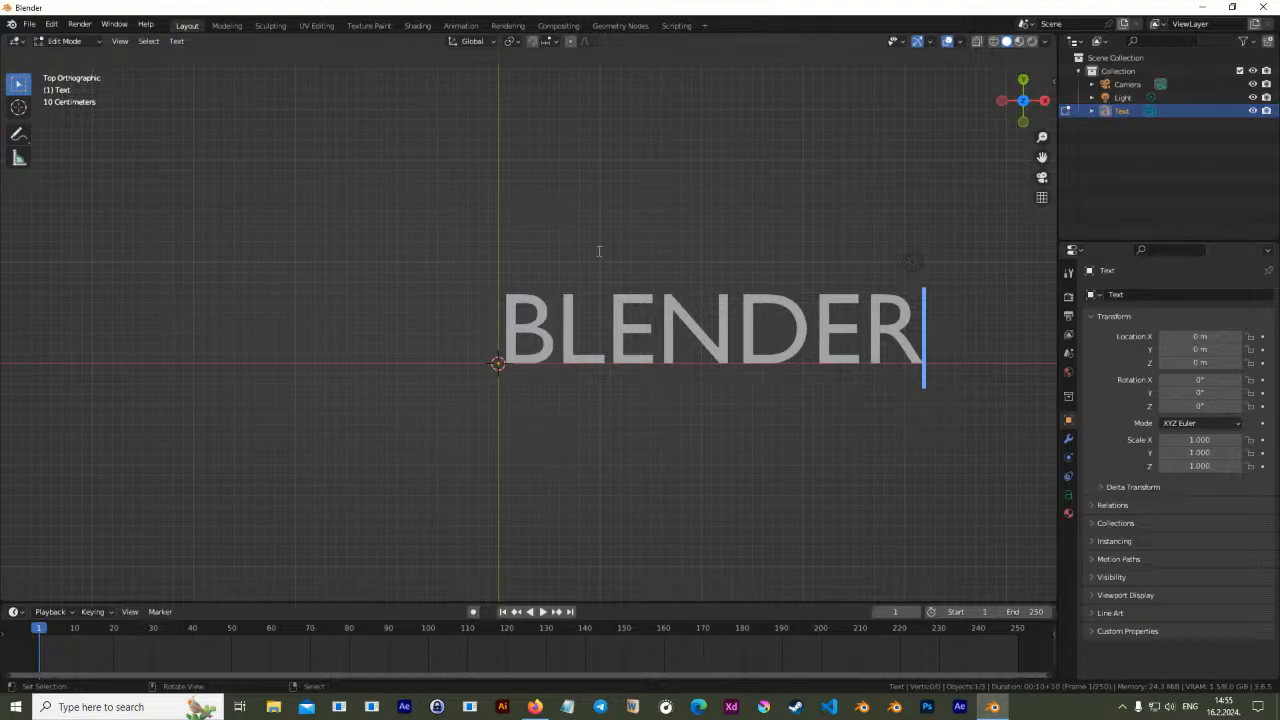
key(Tab)
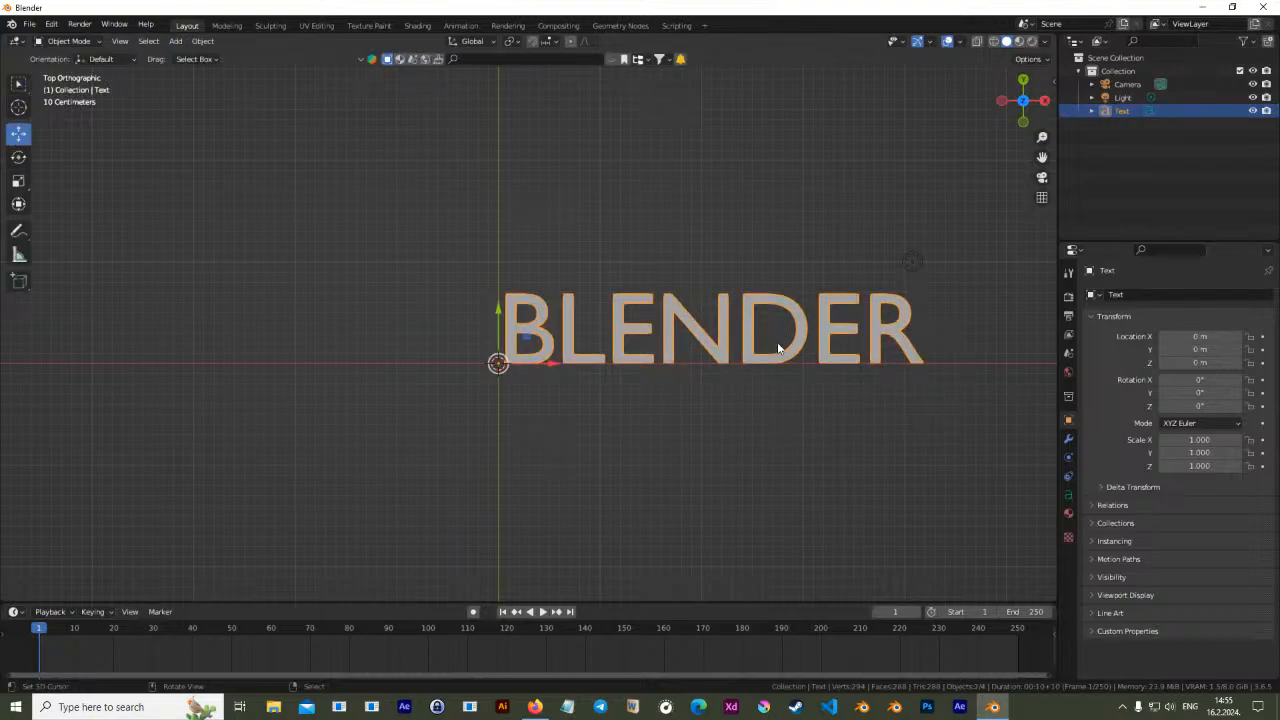
Expand the text object's font settings and open the file browser for its Regular font
click(1069, 494)
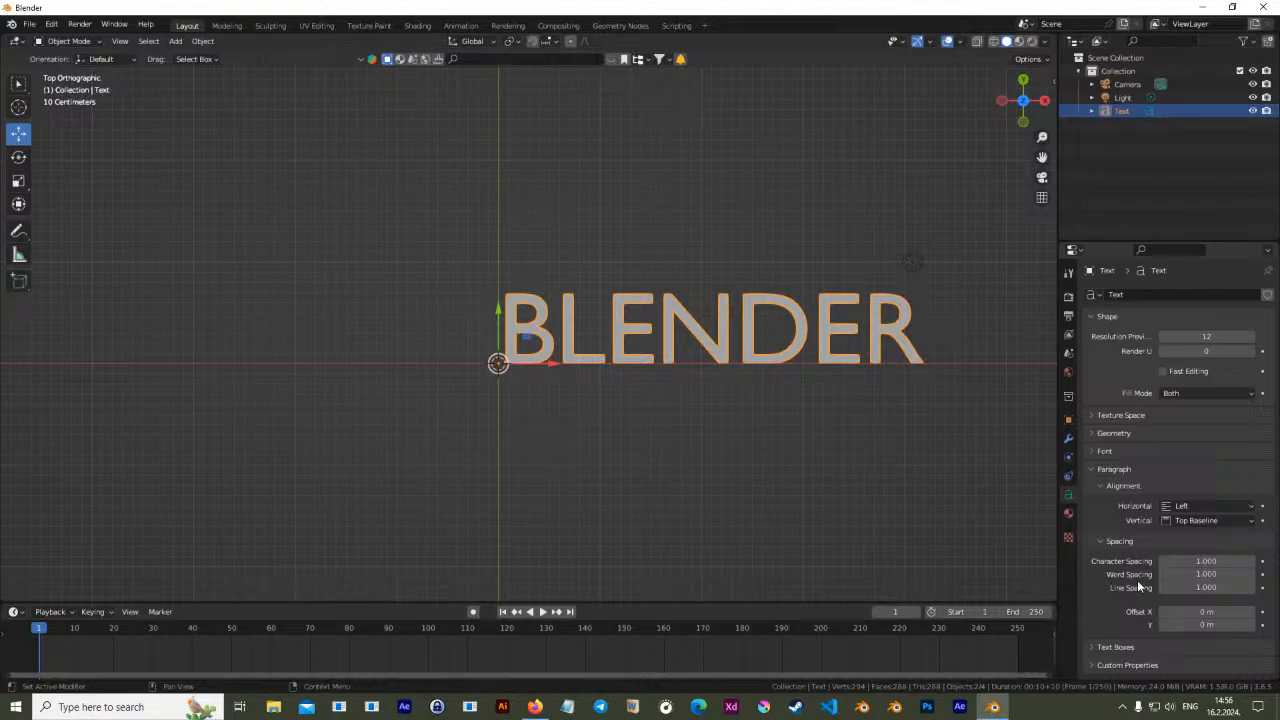
click(1094, 450)
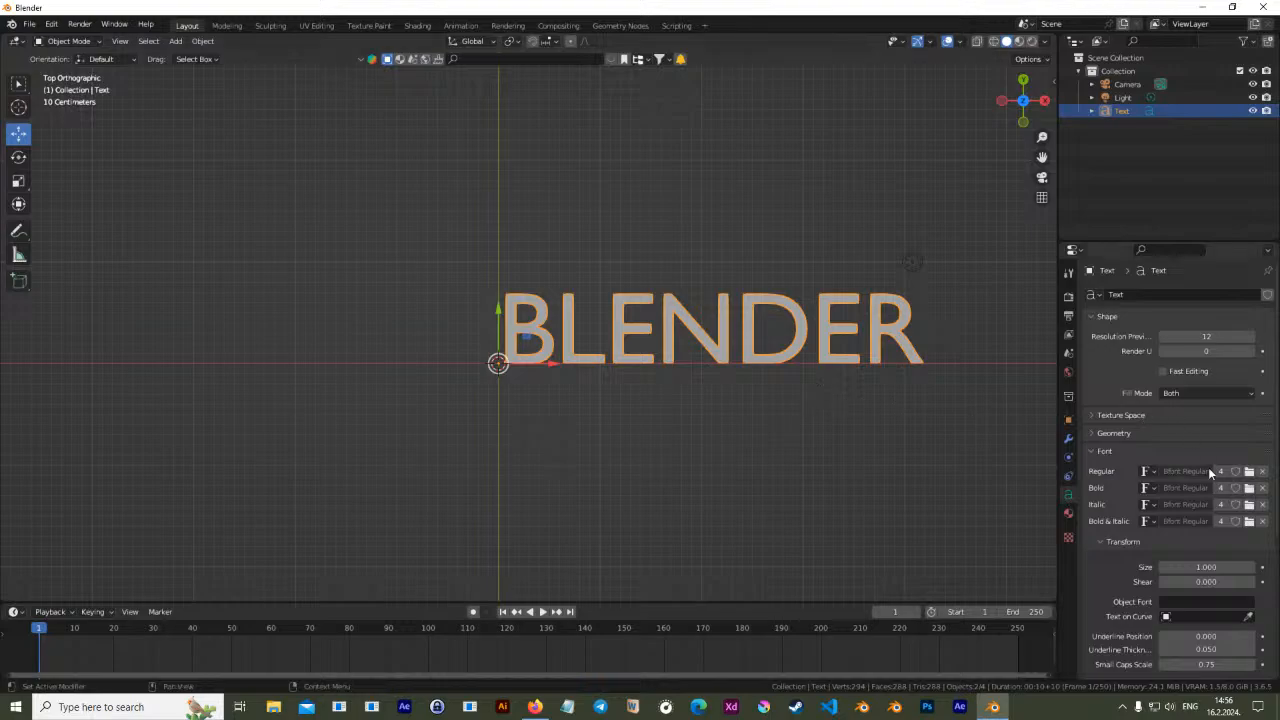
click(1148, 471)
click(1155, 469)
click(1153, 471)
click(1153, 471)
click(1153, 471)
click(1153, 471)
click(1249, 471)
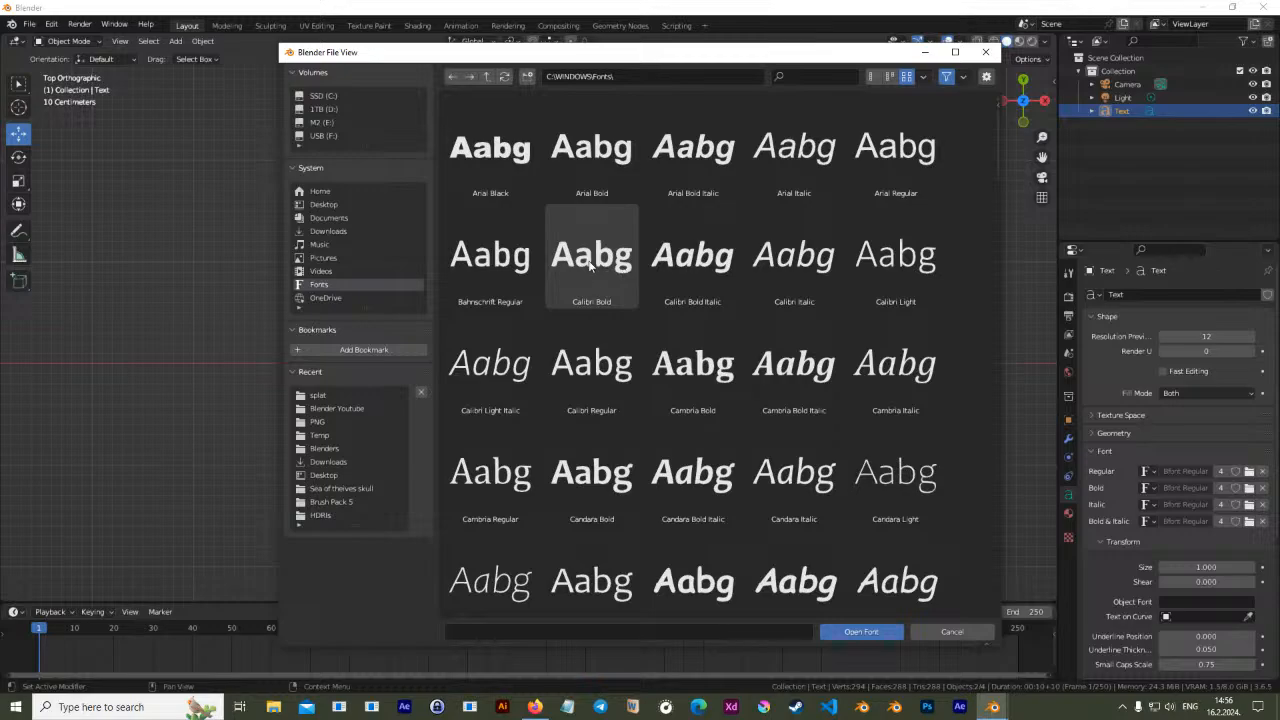
Browse the previews of the installed Windows fonts, selecting candidates such as Droid Sans Bold and Impact to compare their styles
click(590, 265)
scroll(720, 360, down, 6)
click(813, 212)
scroll(760, 300, down, 6)
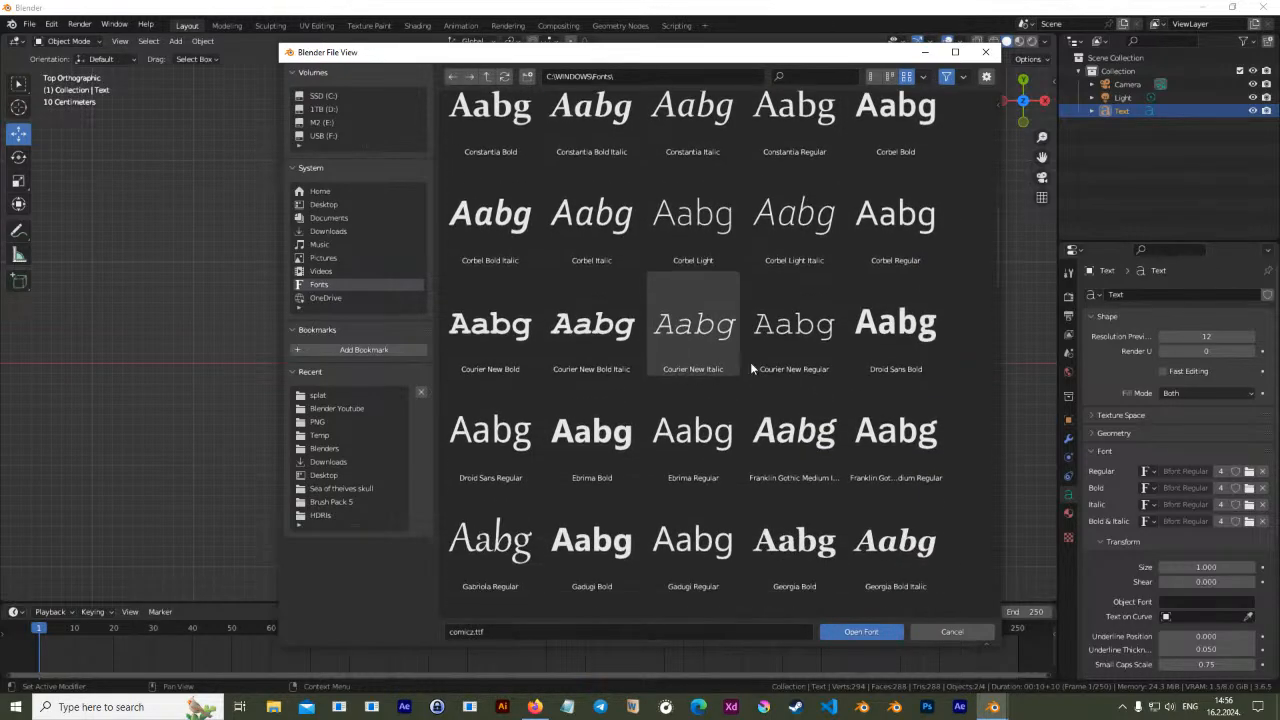
click(903, 328)
scroll(760, 376, down, 4)
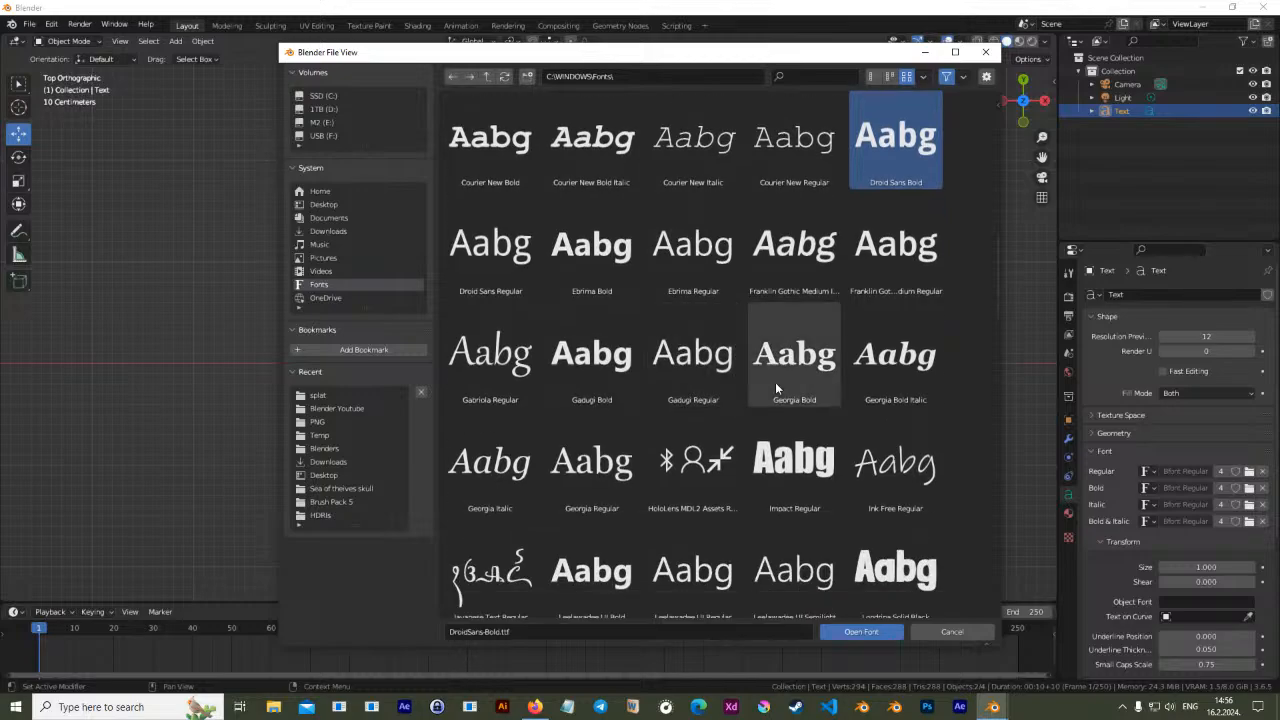
click(800, 458)
scroll(802, 454, down, 4)
scroll(781, 406, down, 6)
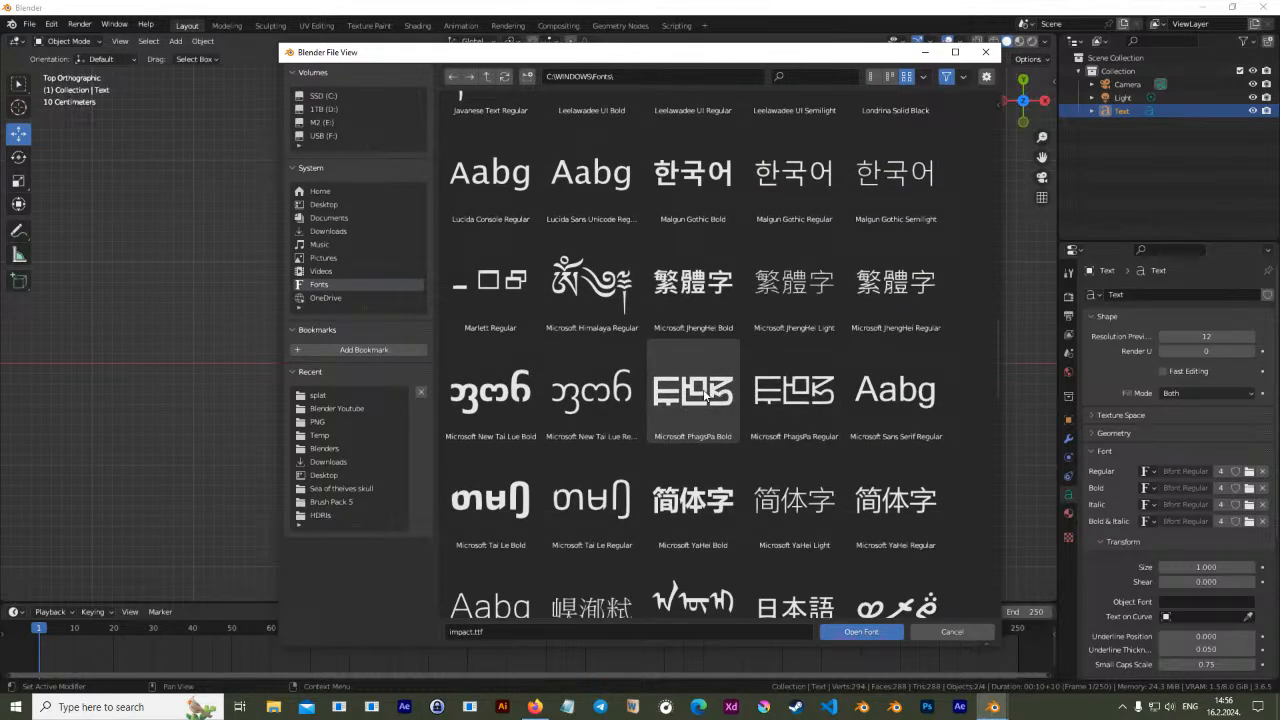
click(706, 396)
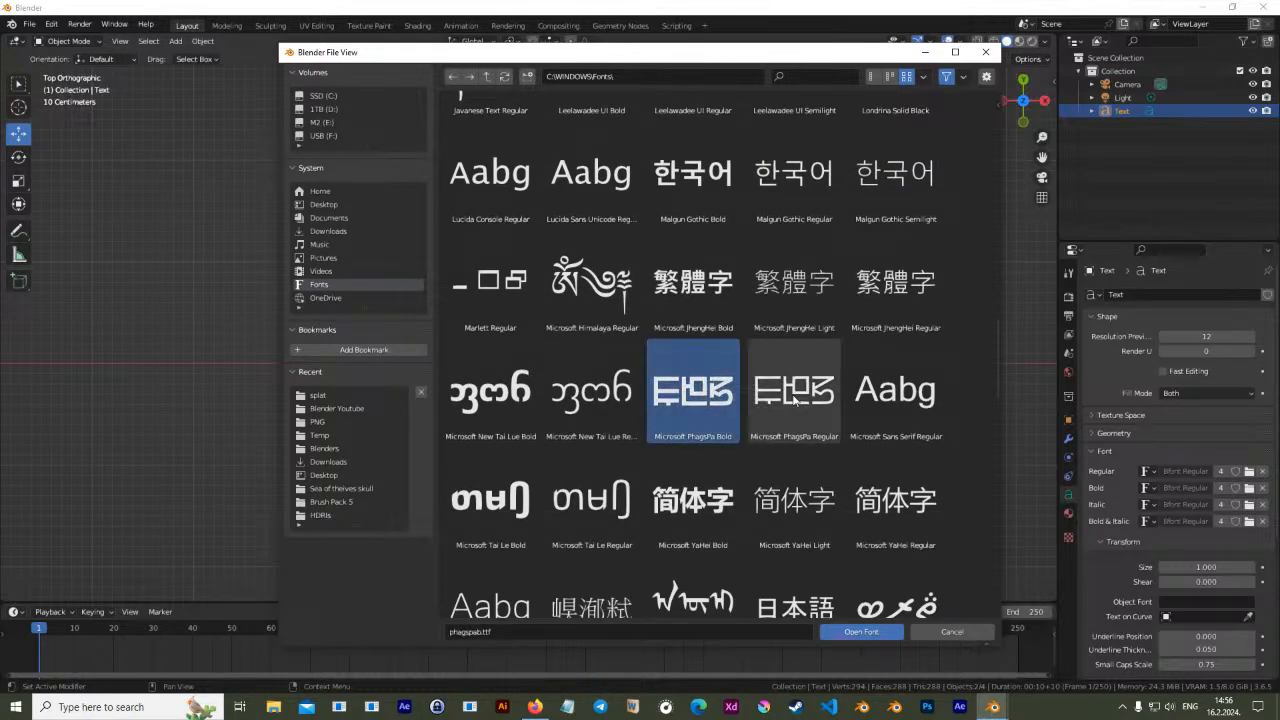
click(558, 404)
scroll(753, 398, down, 10)
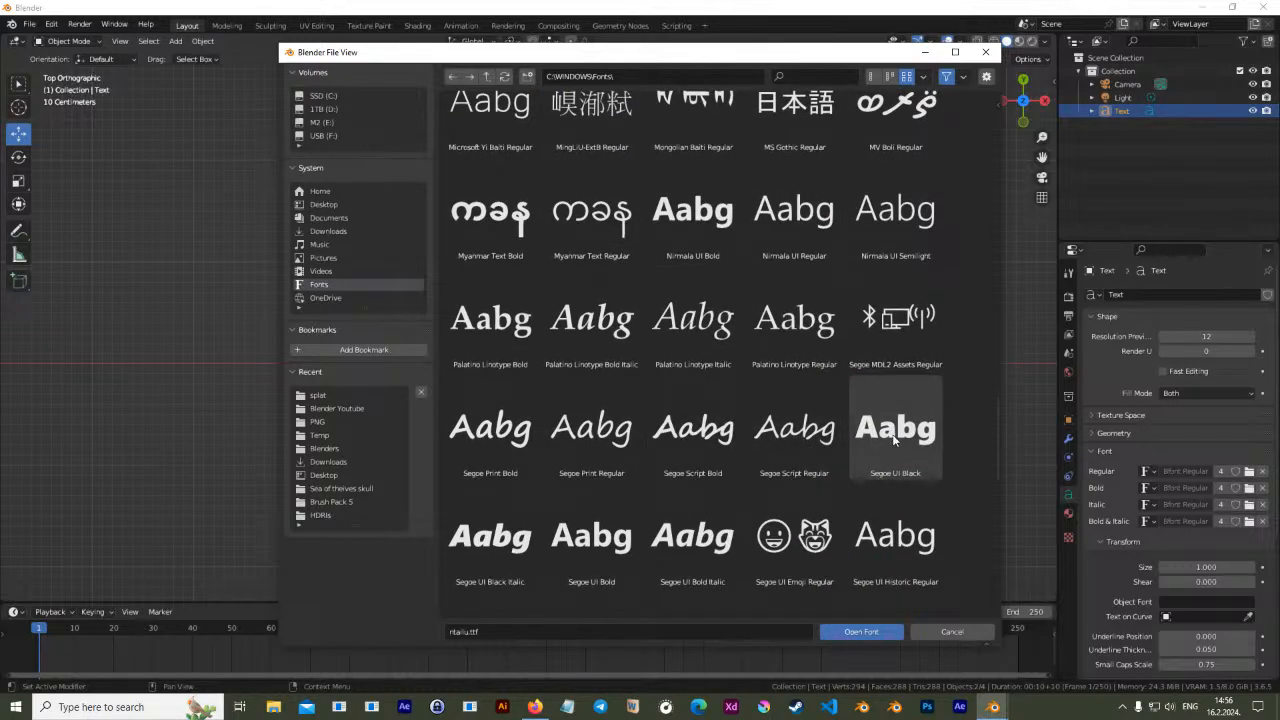
scroll(930, 448, down, 2)
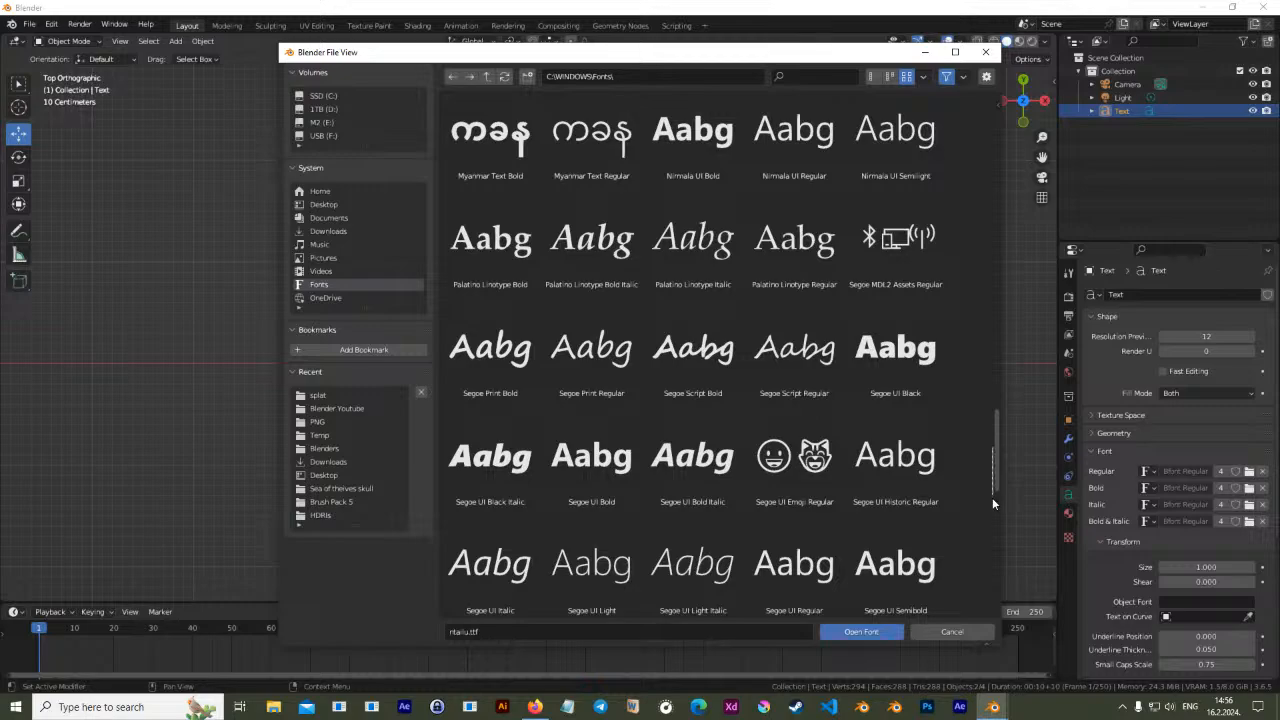
drag(996, 467, 995, 535)
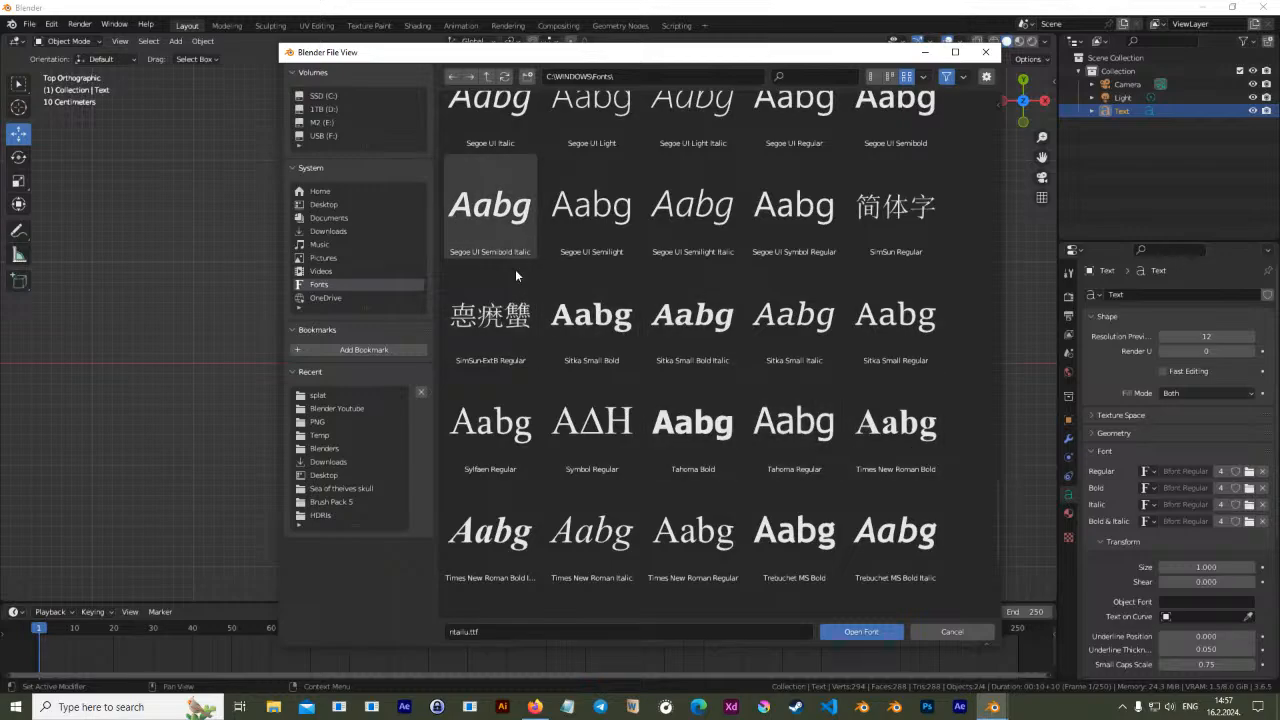
Select the Tahoma Bold font file and examine the surrounding Segoe, Sitka, Times New Roman and Verdana previews
scroll(678, 380, down, 2)
click(682, 361)
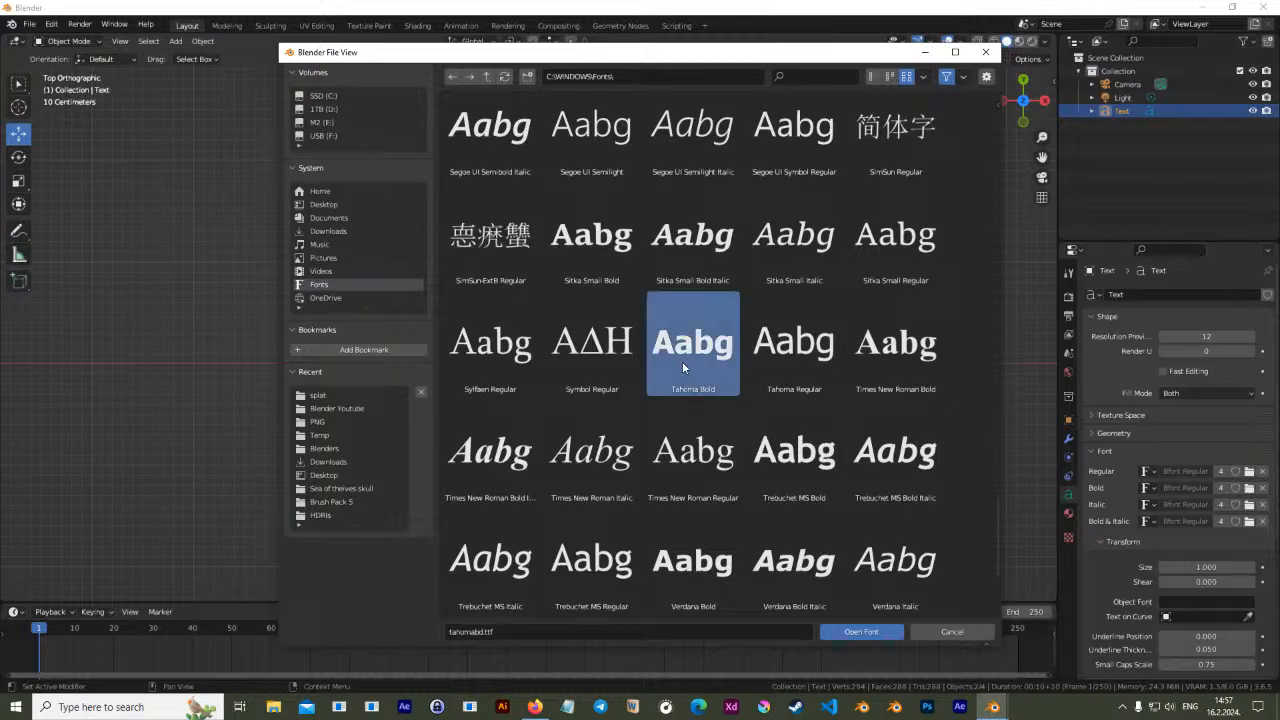
drag(754, 56, 757, 31)
scroll(672, 352, down, 1)
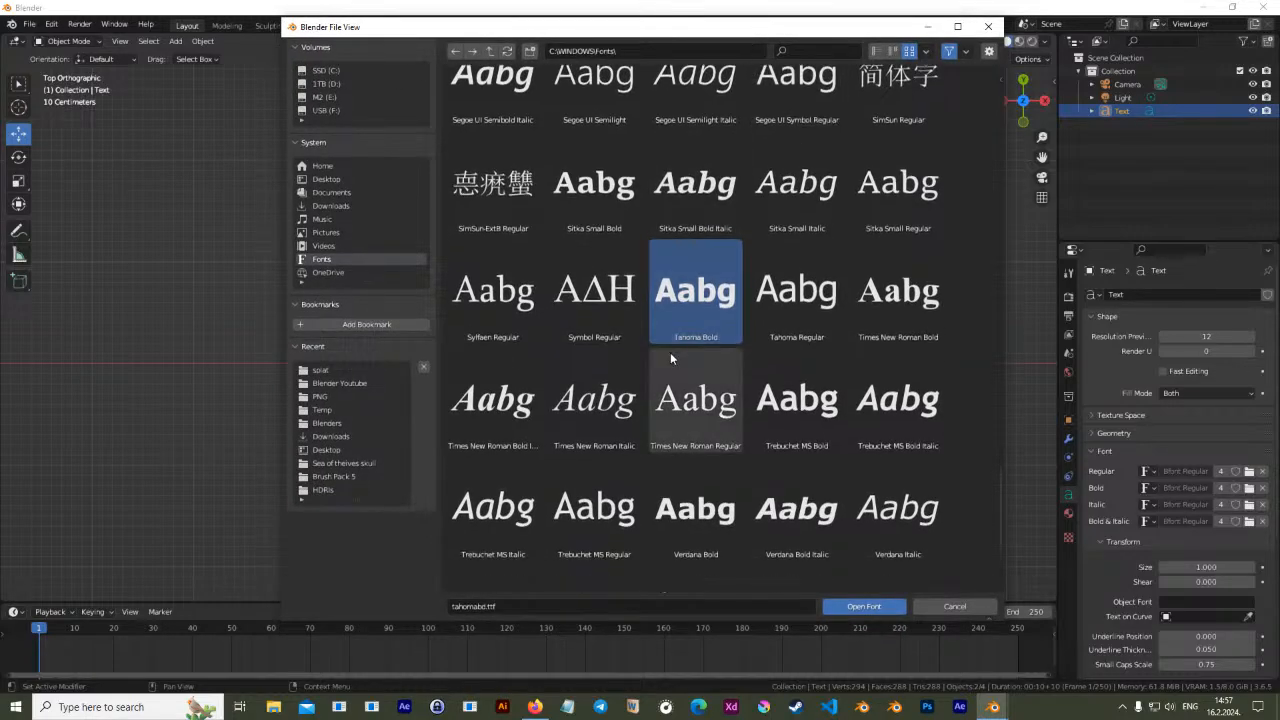
scroll(728, 393, down, 3)
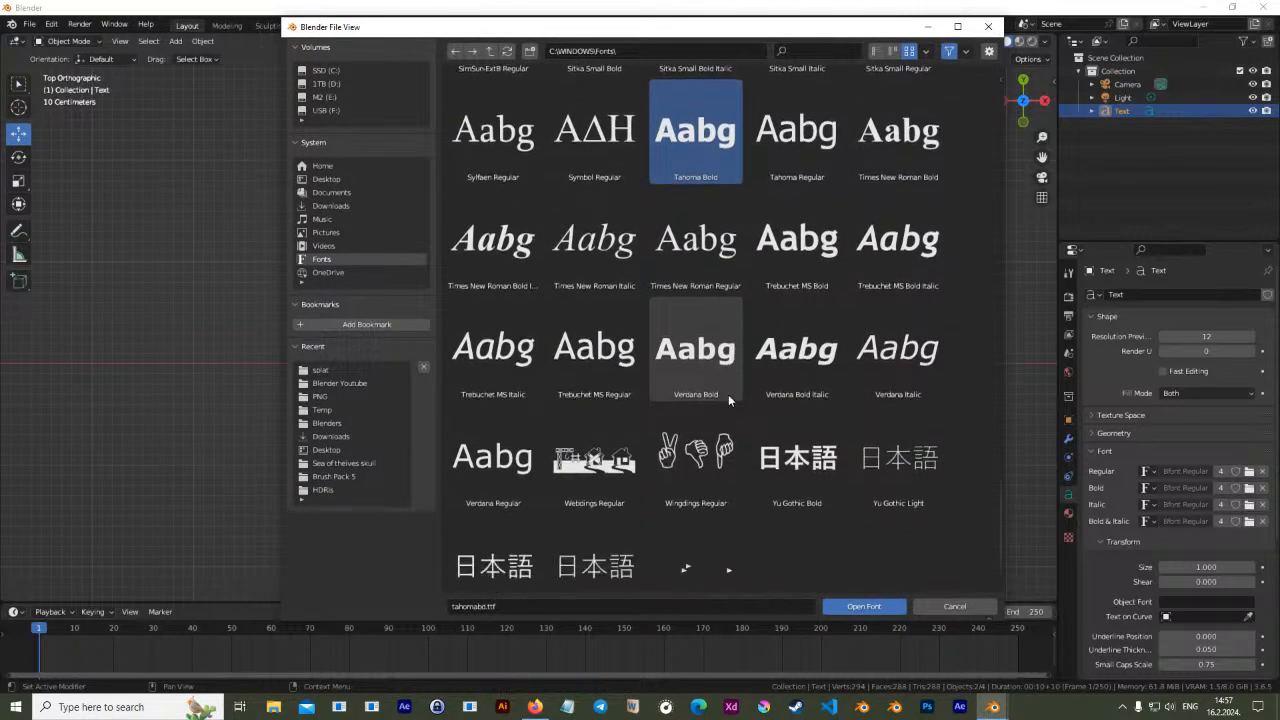
scroll(736, 409, up, 4)
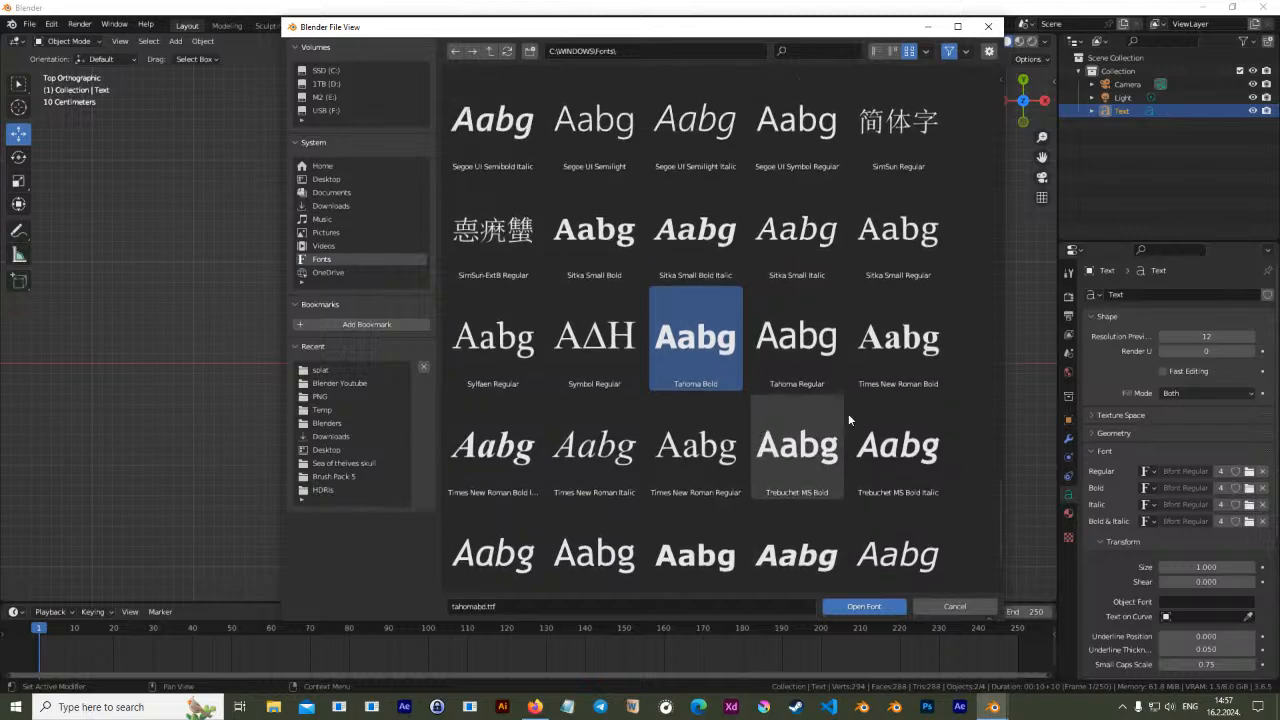
mouse_move(999, 487)
mouse_down()
mouse_move(998, 457)
mouse_move(995, 472)
mouse_up()
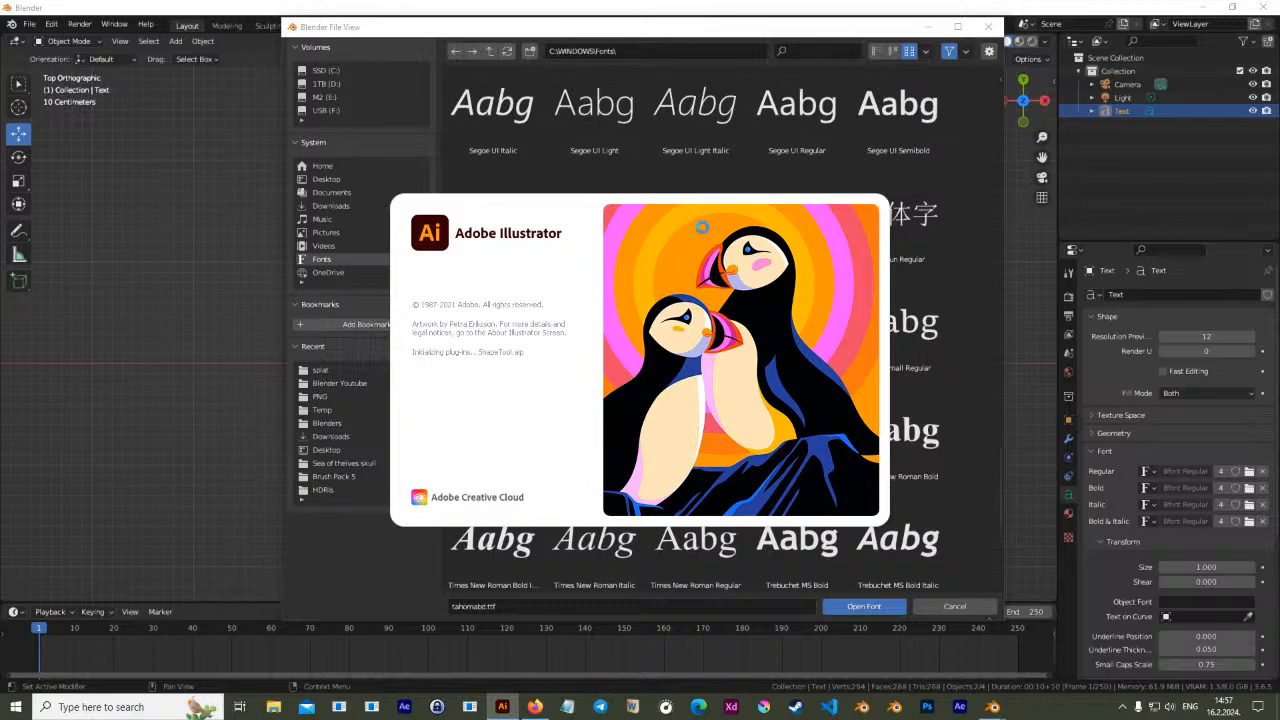
drag(780, 28, 795, 32)
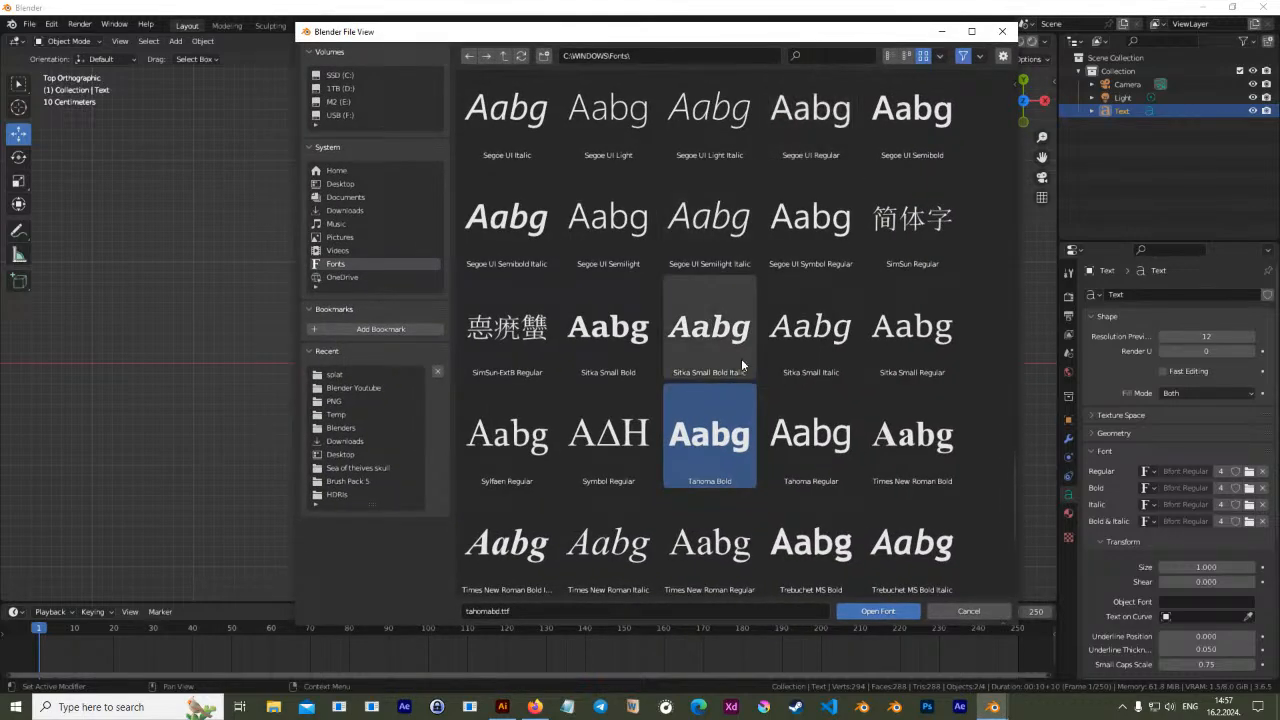
scroll(757, 377, up, 5)
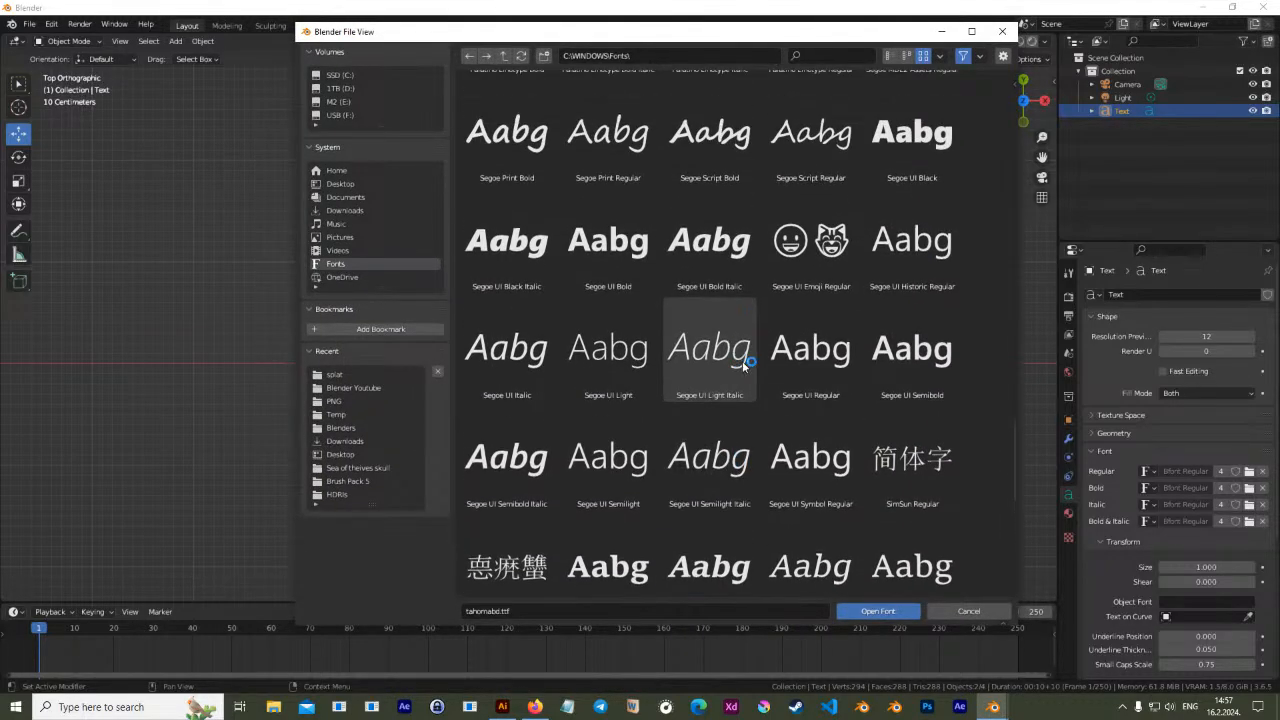
scroll(620, 378, up, 1)
Go to the Fonts folder on the C: drive and look over its font family subfolders
click(378, 268)
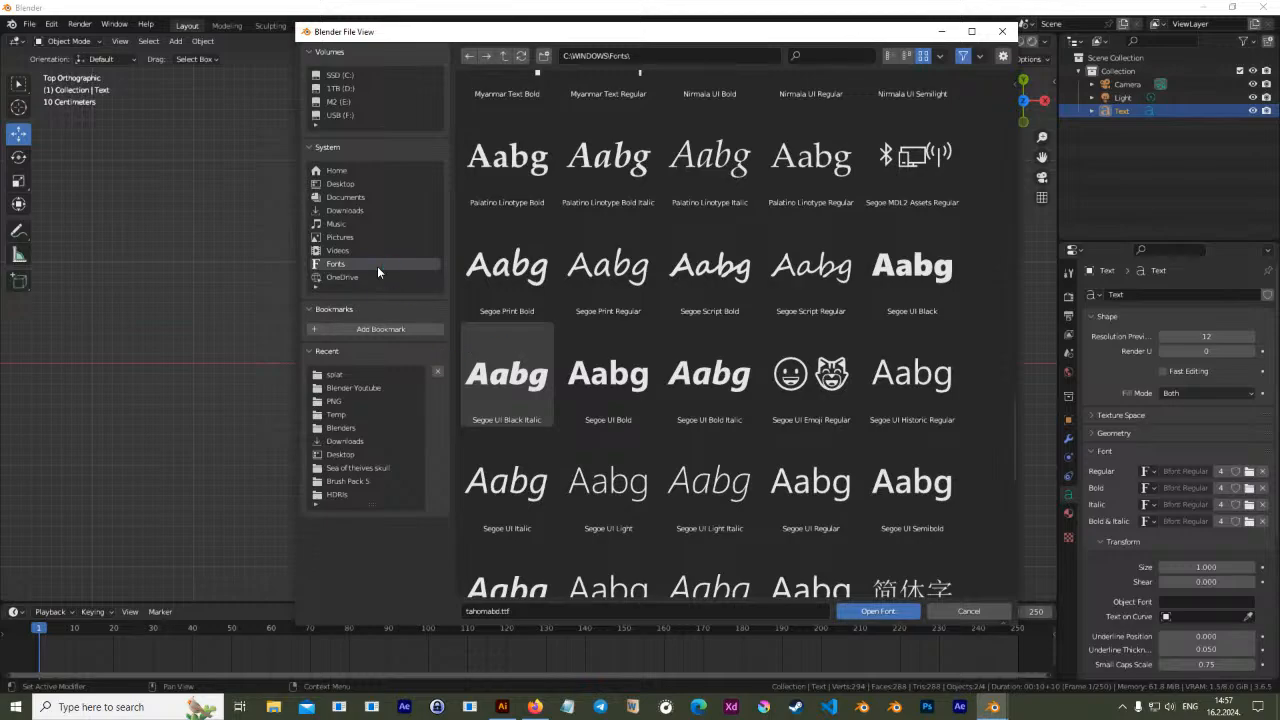
click(338, 75)
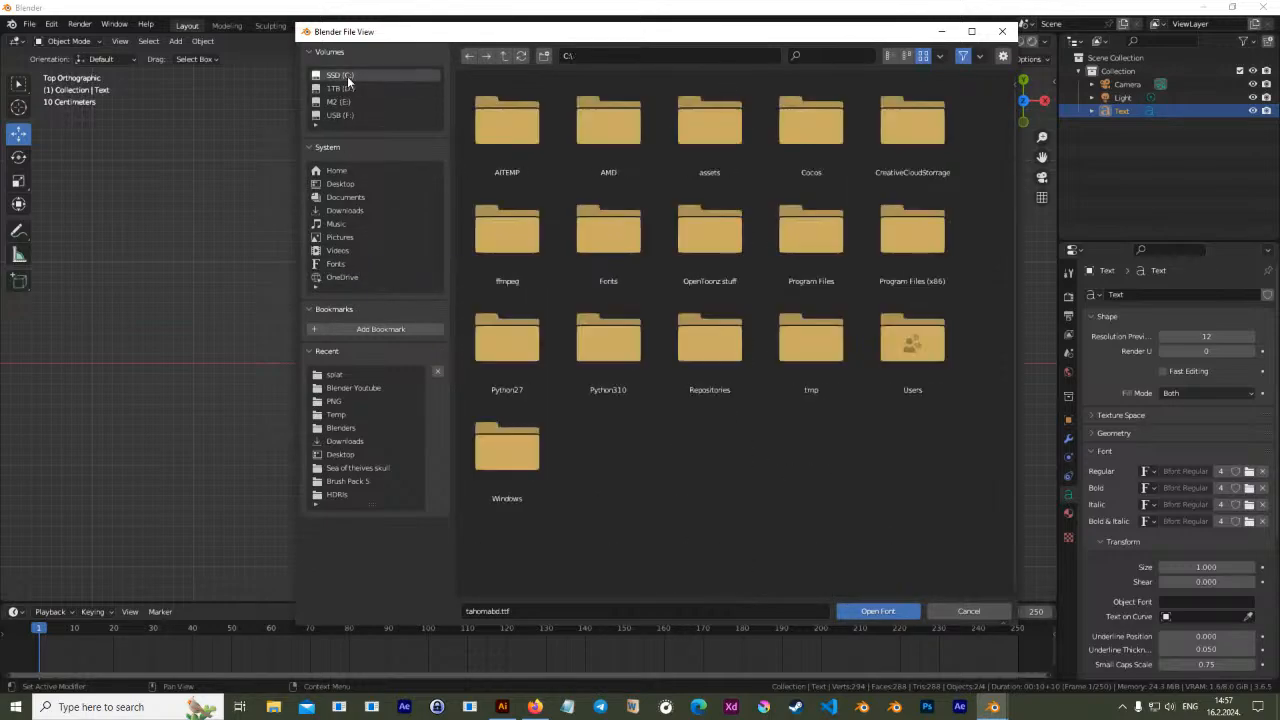
double_click(608, 230)
drag(698, 34, 688, 33)
scroll(756, 360, down, 1)
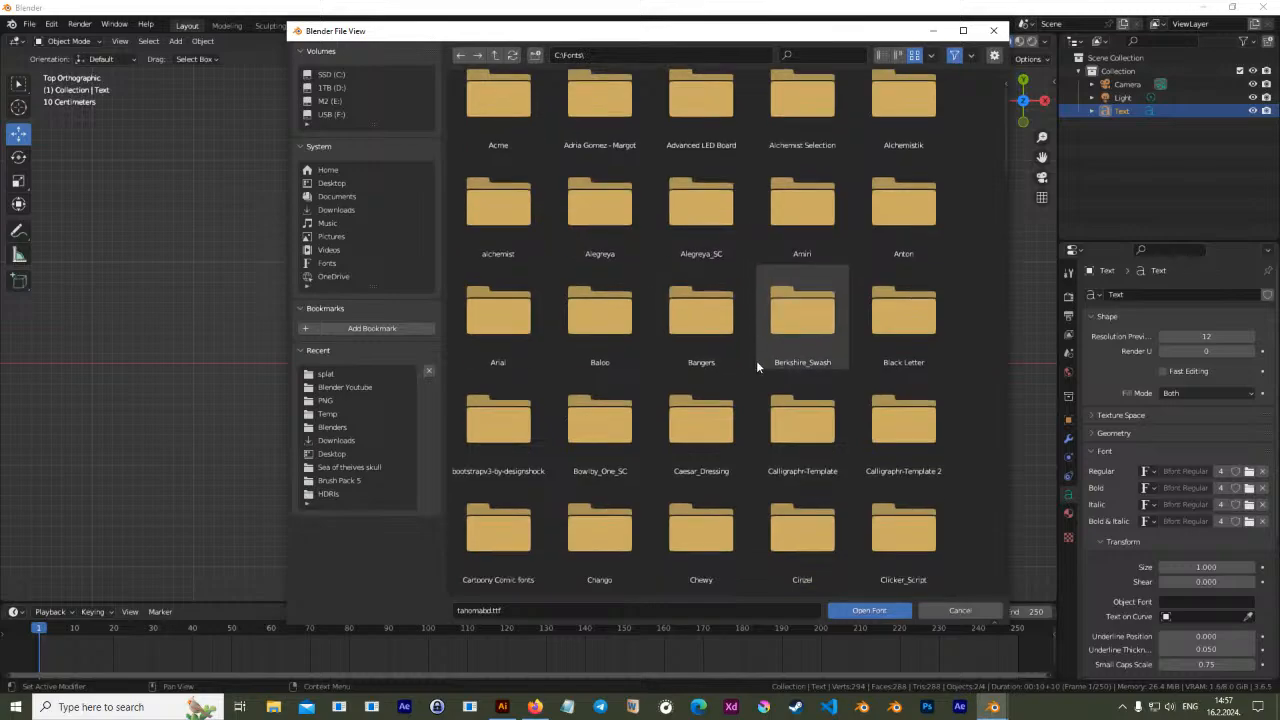
scroll(750, 320, up, 1)
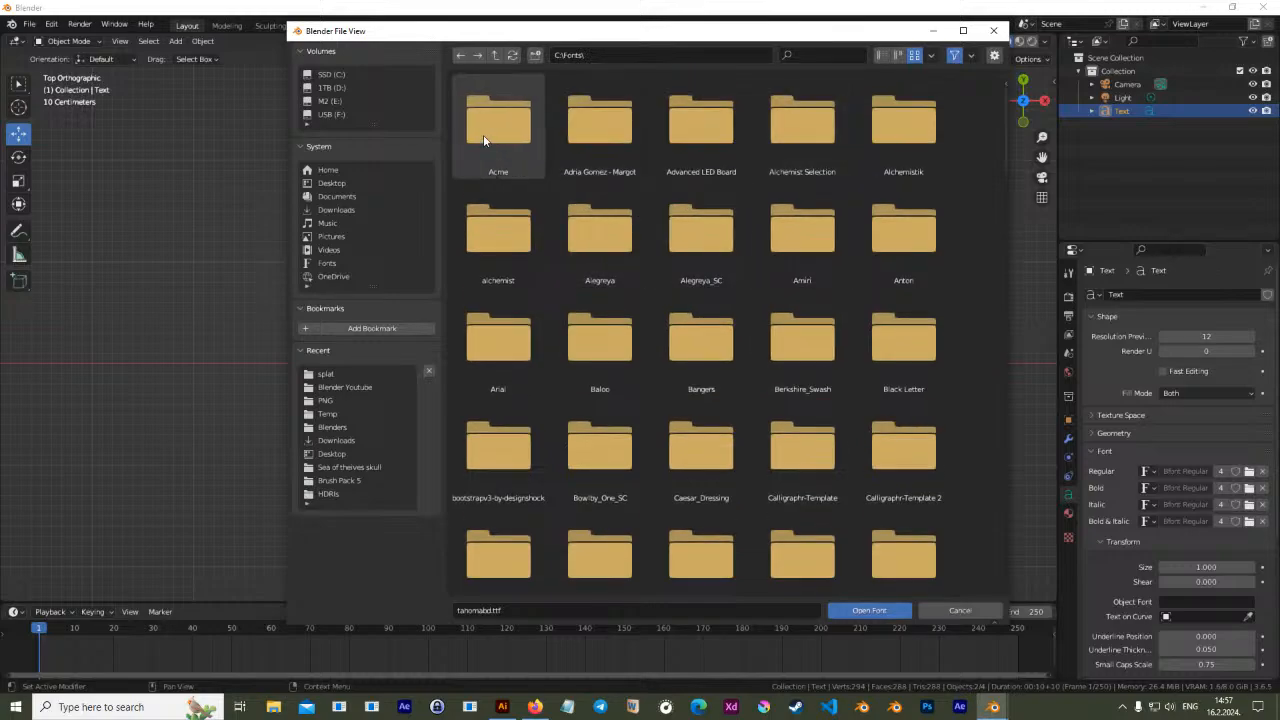
Switch to the font manager running in the background and enlarge its window to show full sample sentences
click(1122, 707)
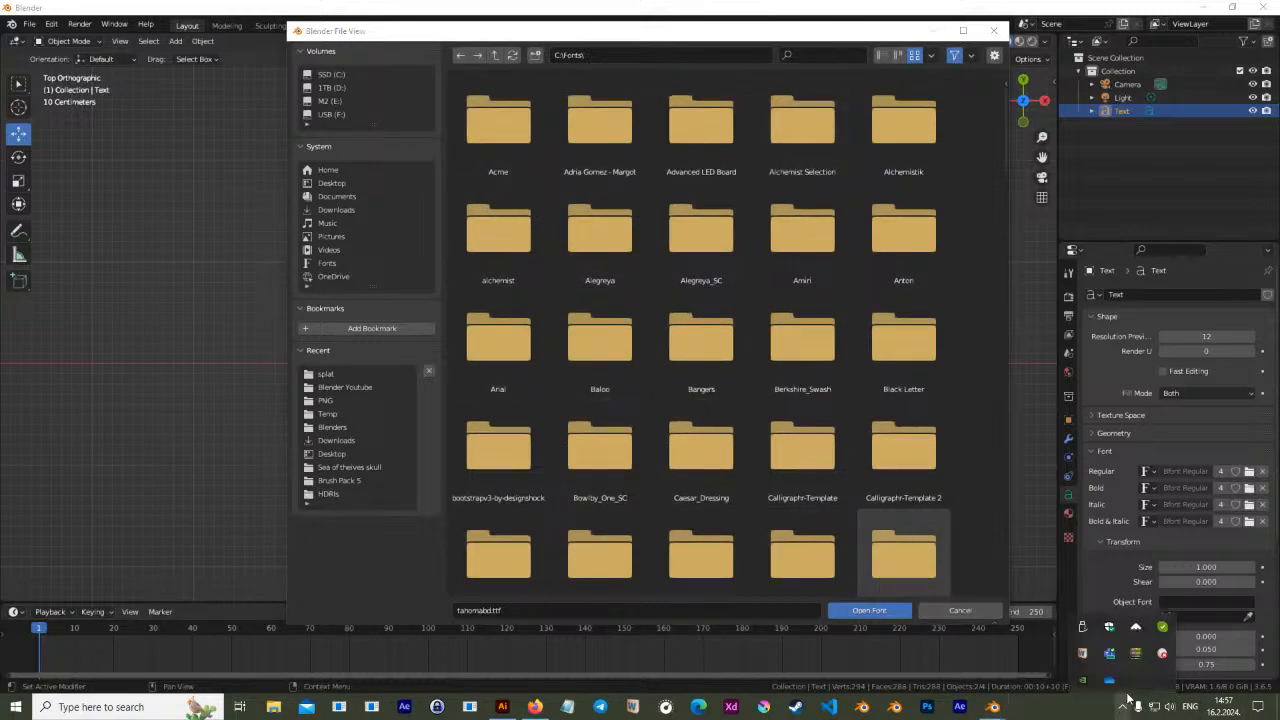
click(1136, 628)
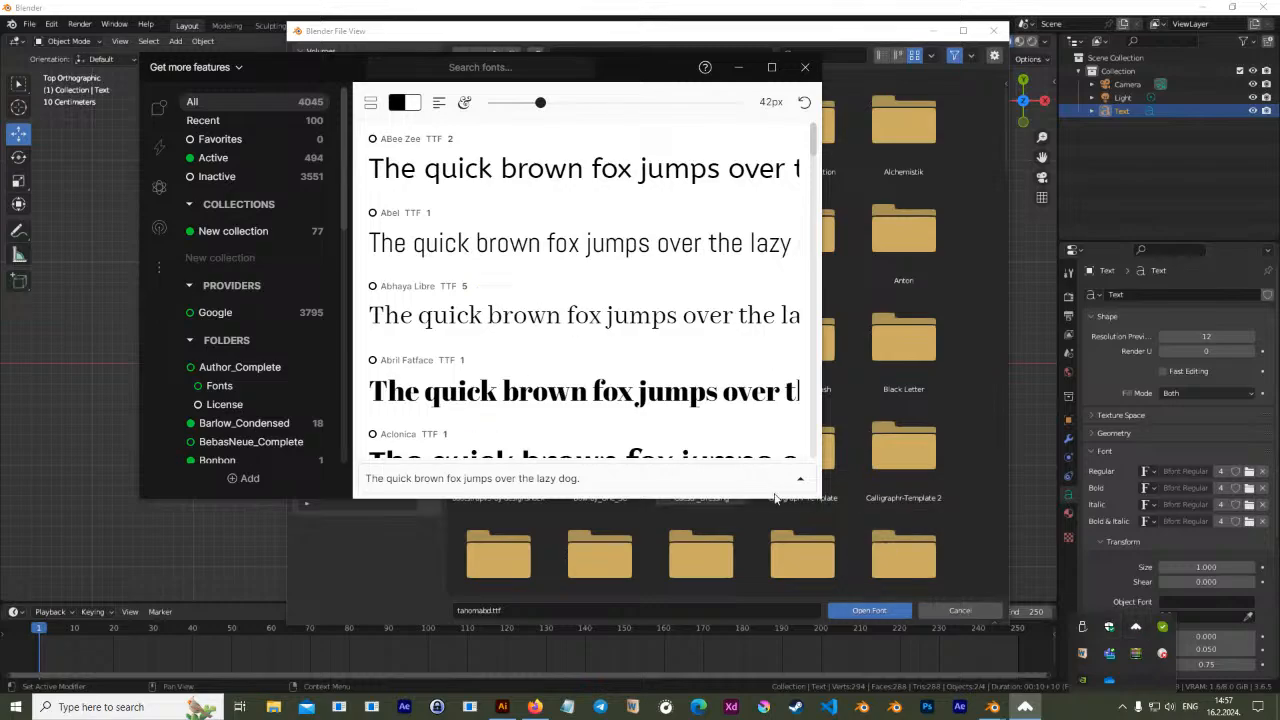
drag(818, 497, 1052, 632)
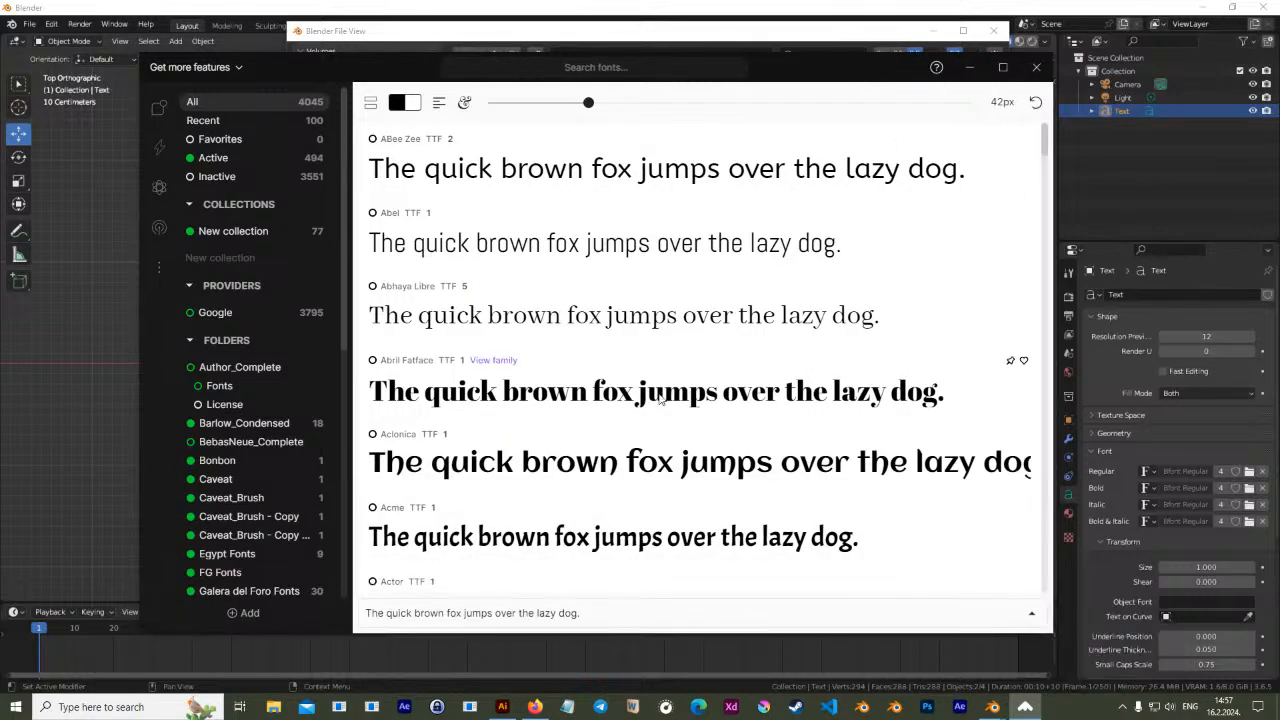
Examine the sample sentences of the font families in the font manager's full list, from Abril Fatface through Berkshire Swash
scroll(507, 395, down, 3)
scroll(580, 390, down, 10)
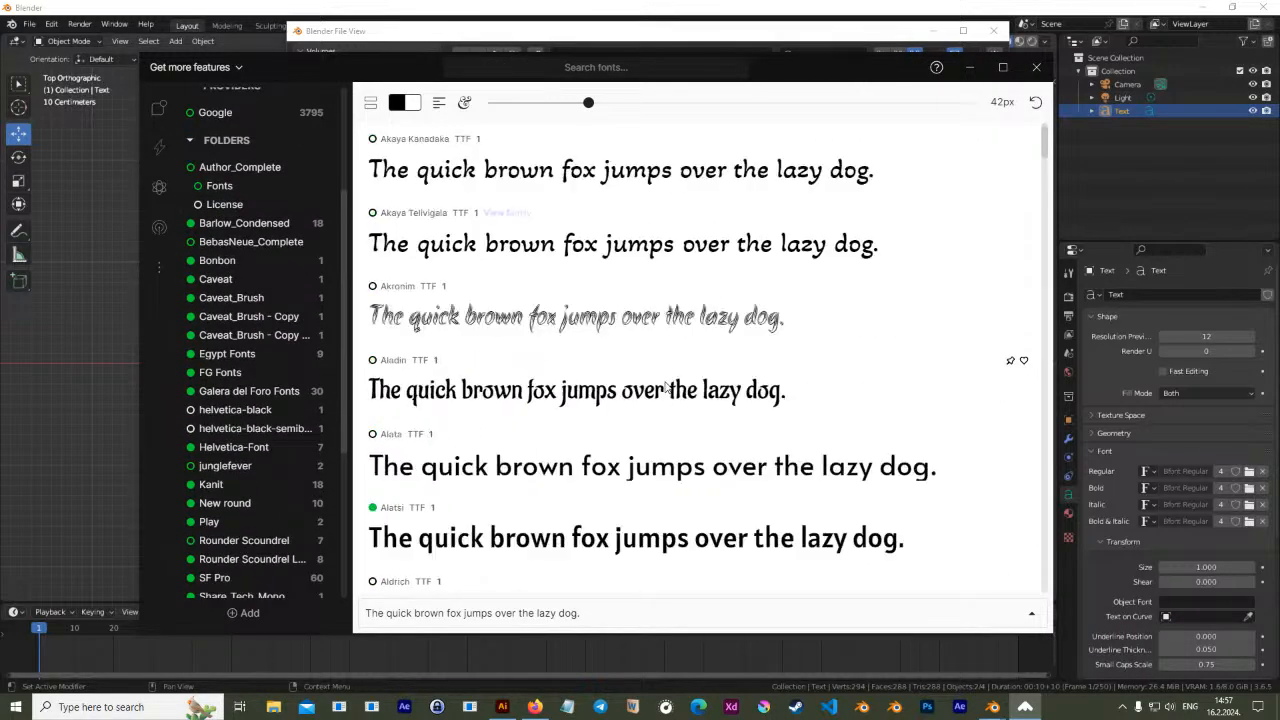
scroll(663, 385, down, 12)
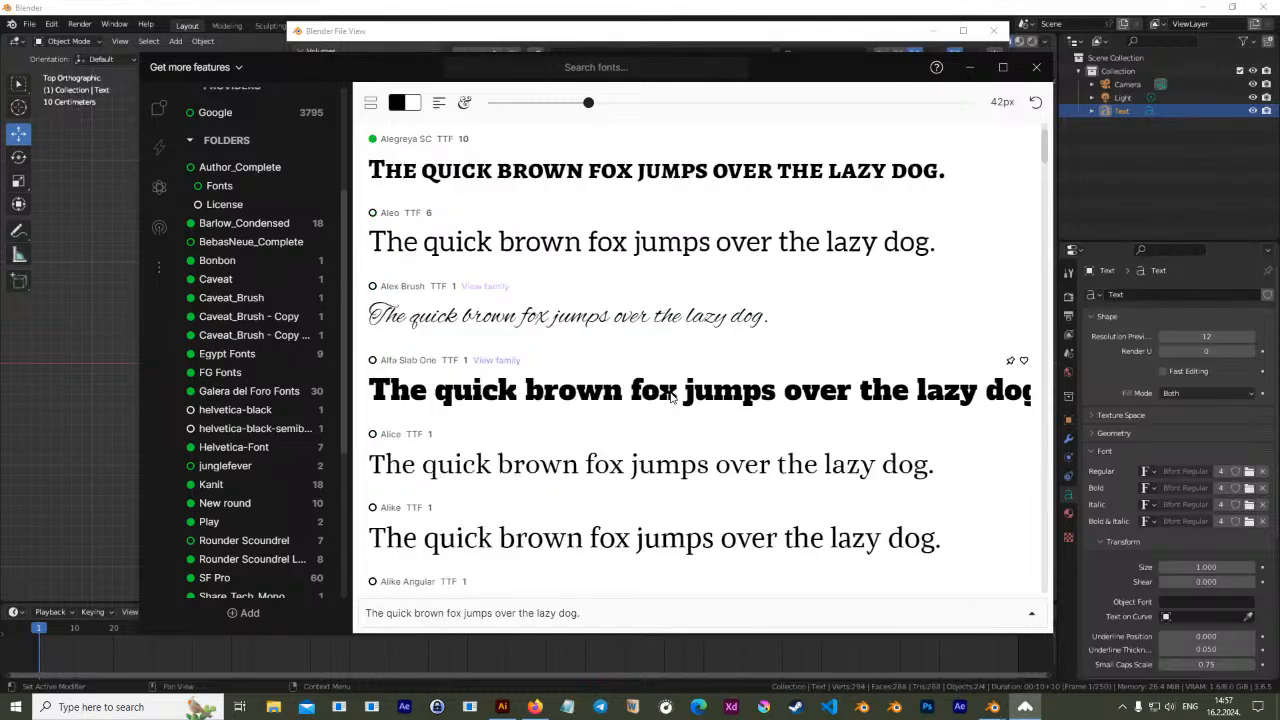
scroll(665, 397, down, 10)
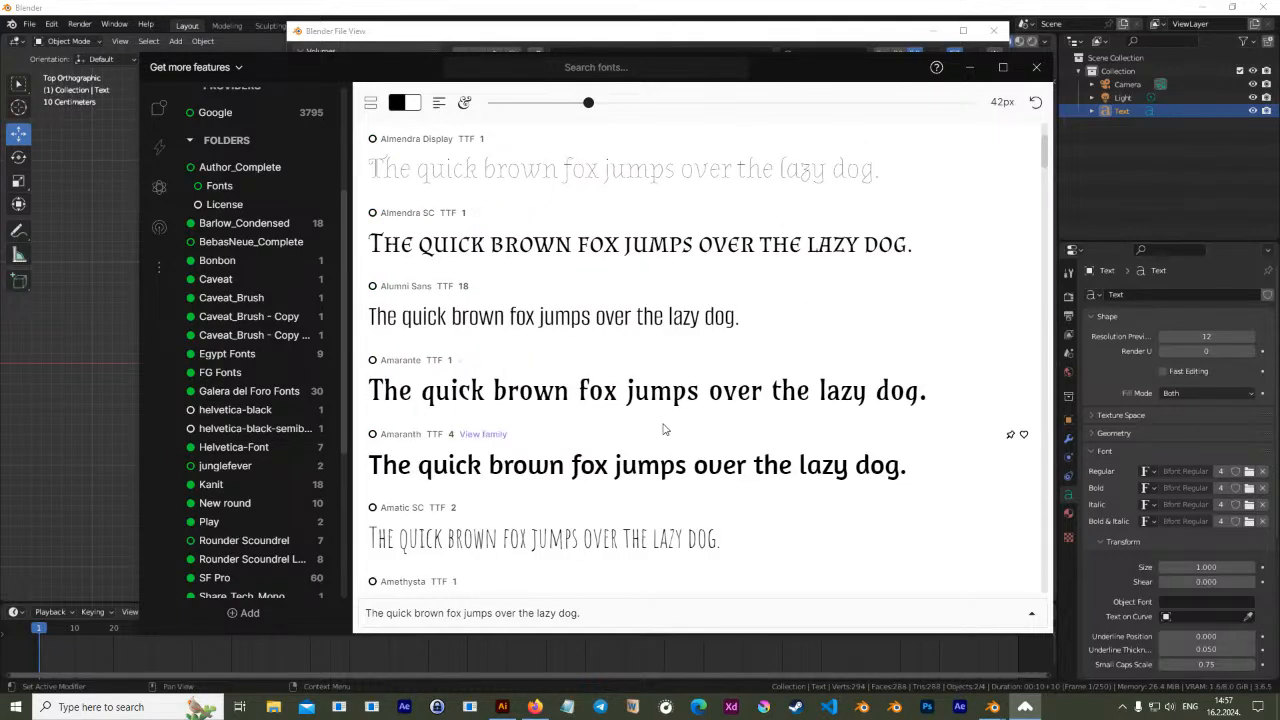
scroll(660, 395, down, 10)
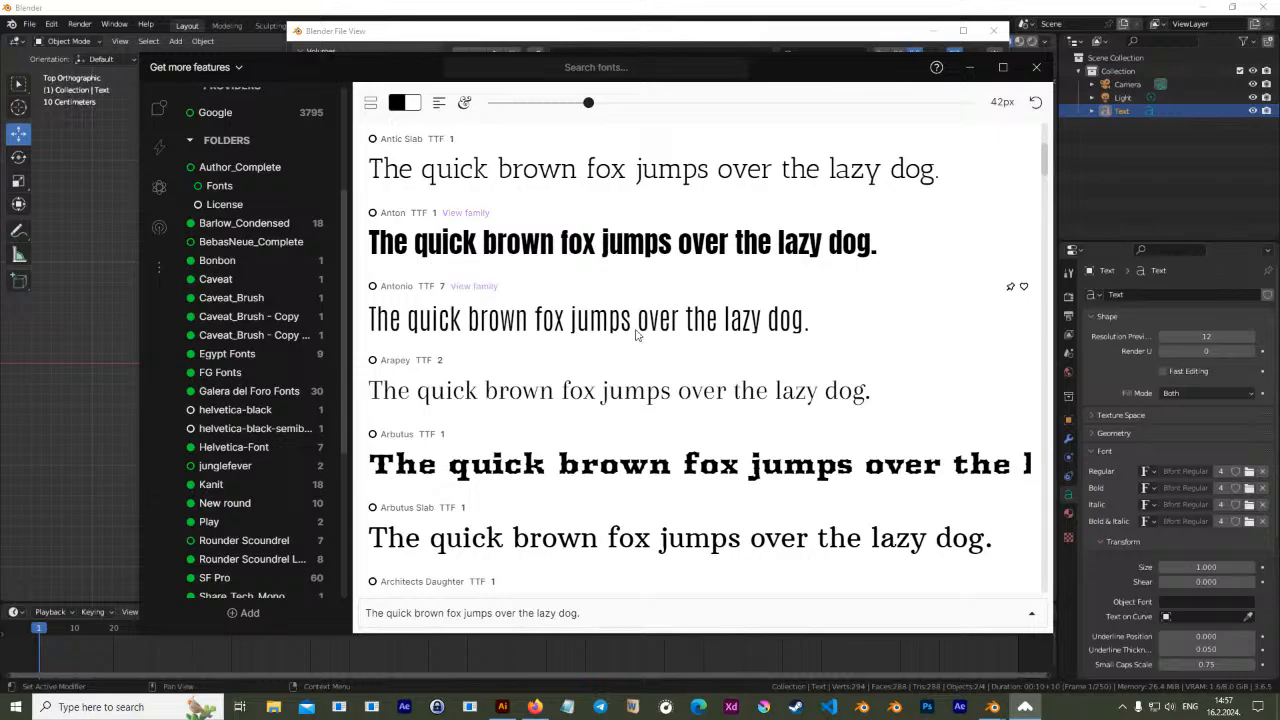
scroll(640, 360, down, 10)
scroll(645, 393, down, 10)
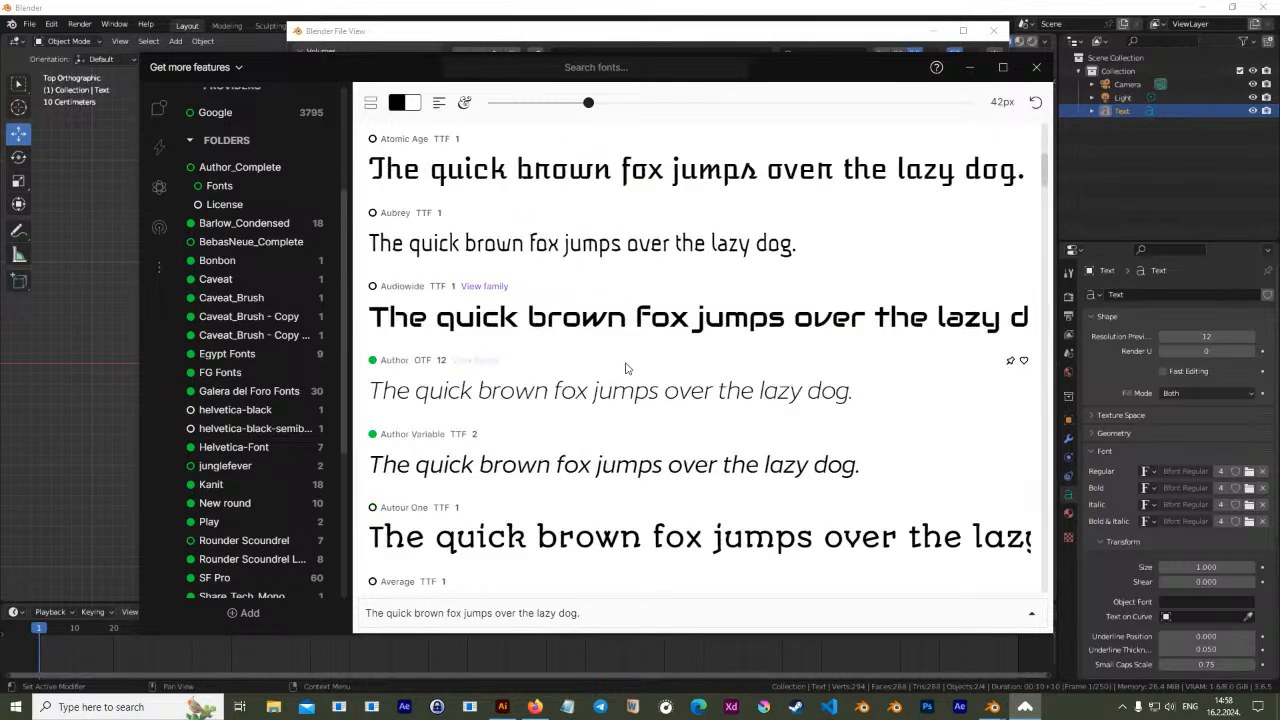
scroll(626, 369, down, 8)
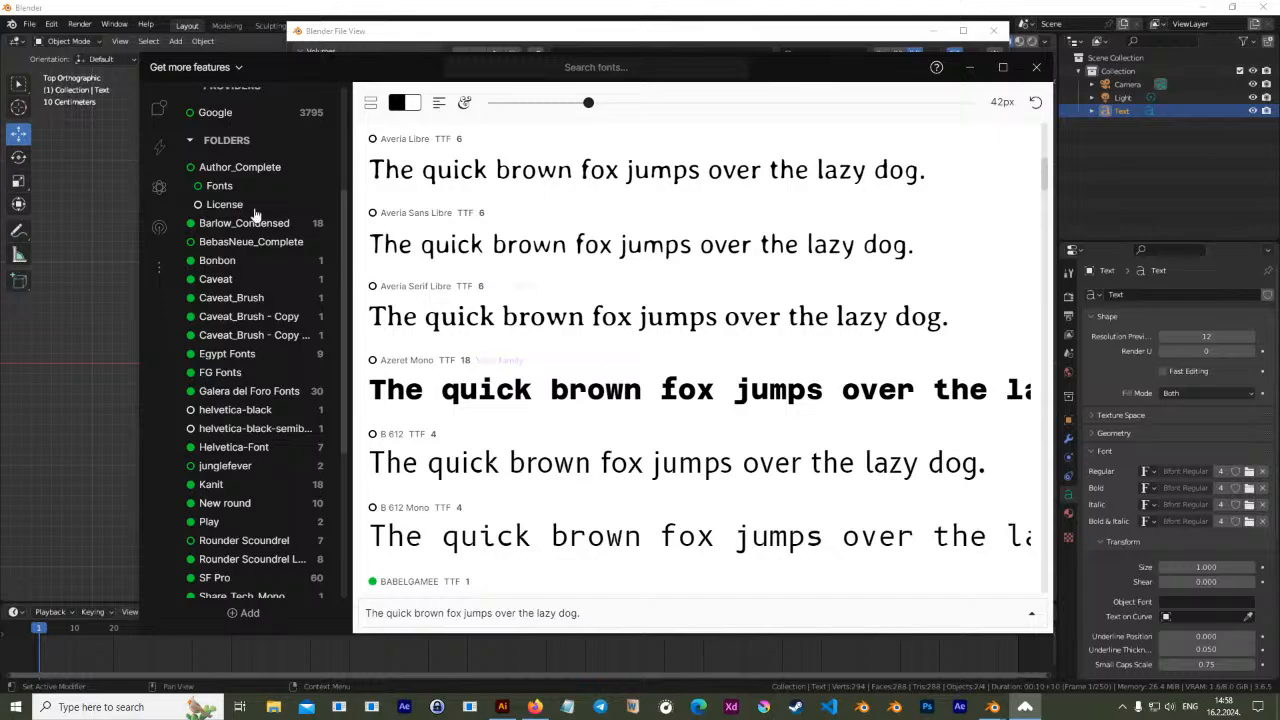
mouse_move(296, 68)
mouse_down()
mouse_move(332, 90)
mouse_move(306, 68)
mouse_up()
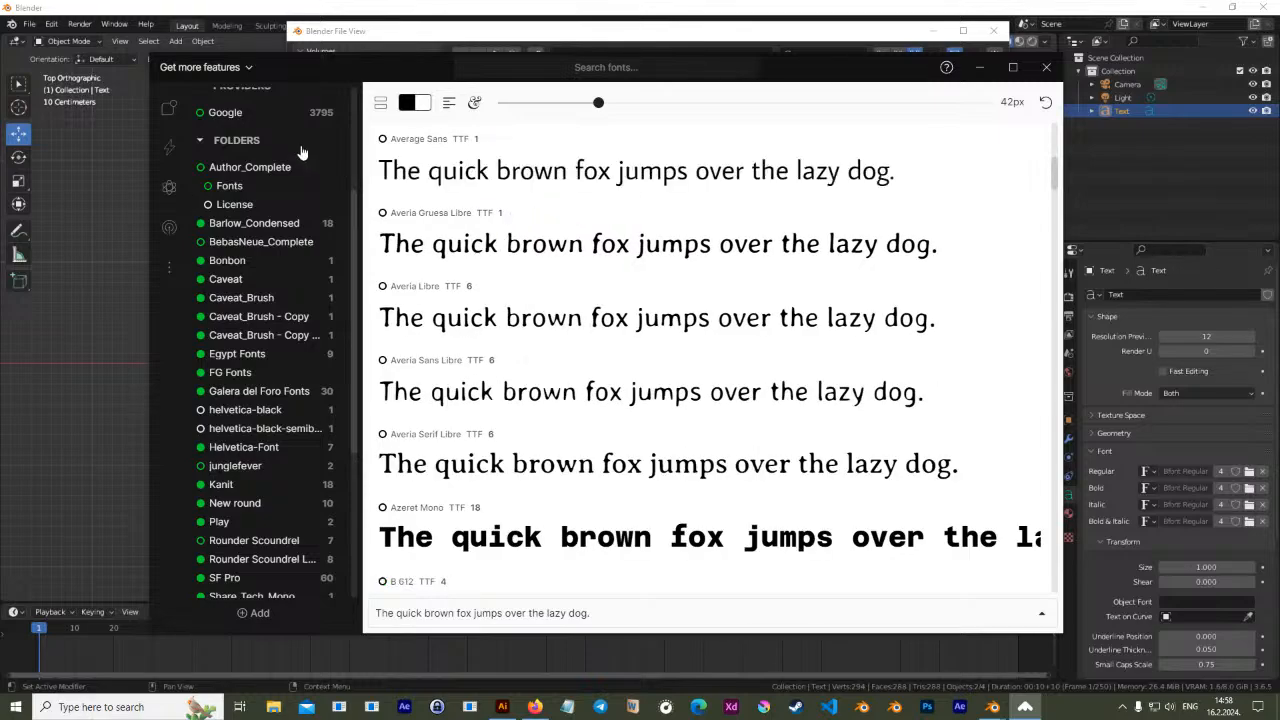
scroll(641, 330, down, 1)
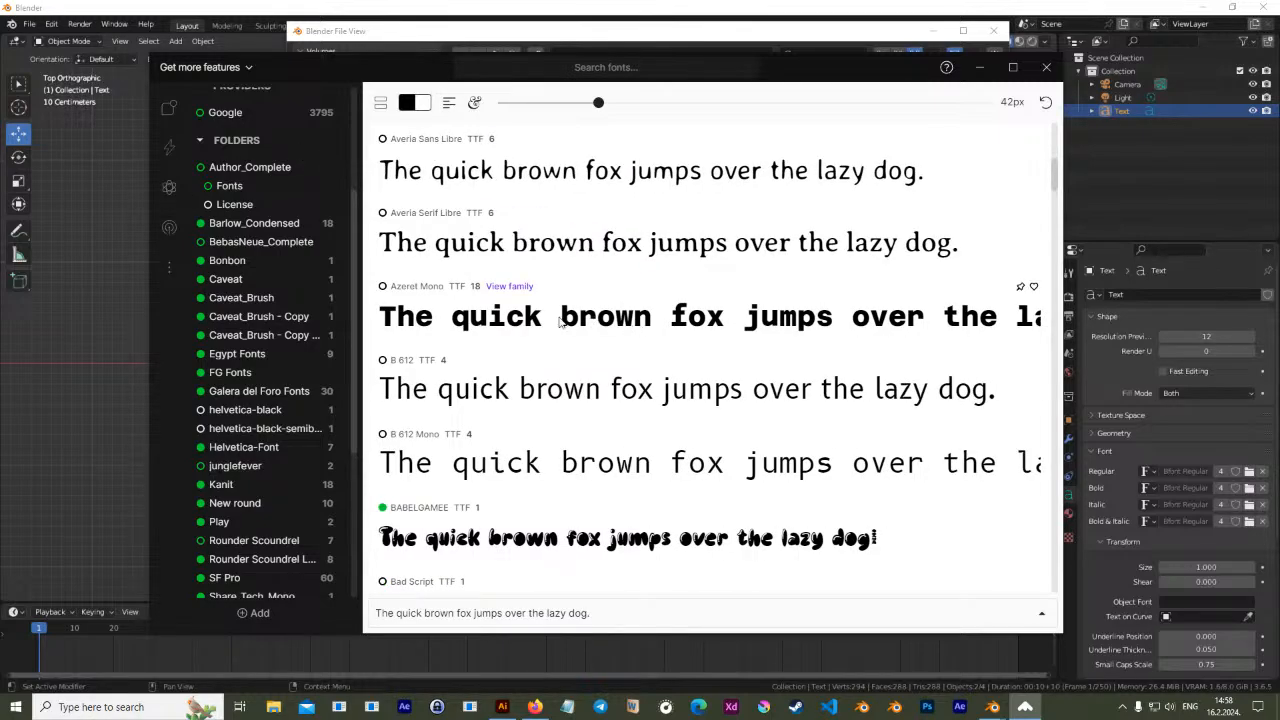
scroll(561, 320, down, 12)
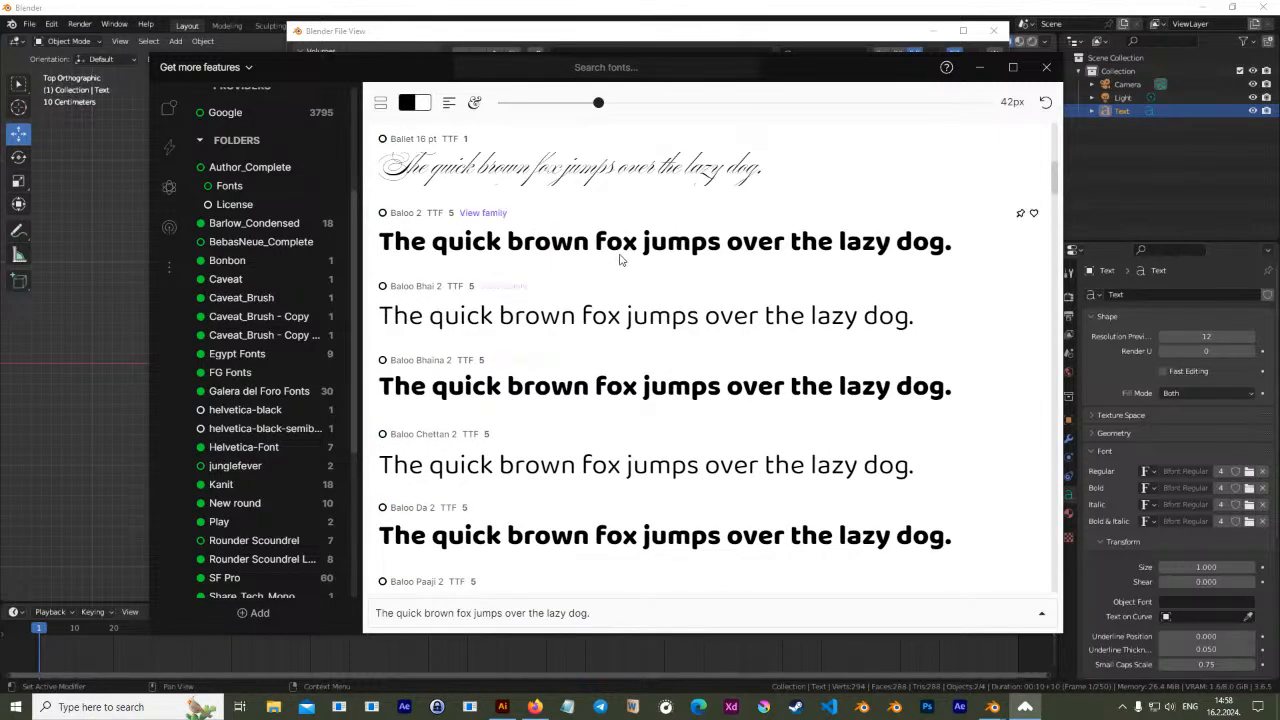
scroll(619, 259, down, 10)
scroll(636, 340, down, 12)
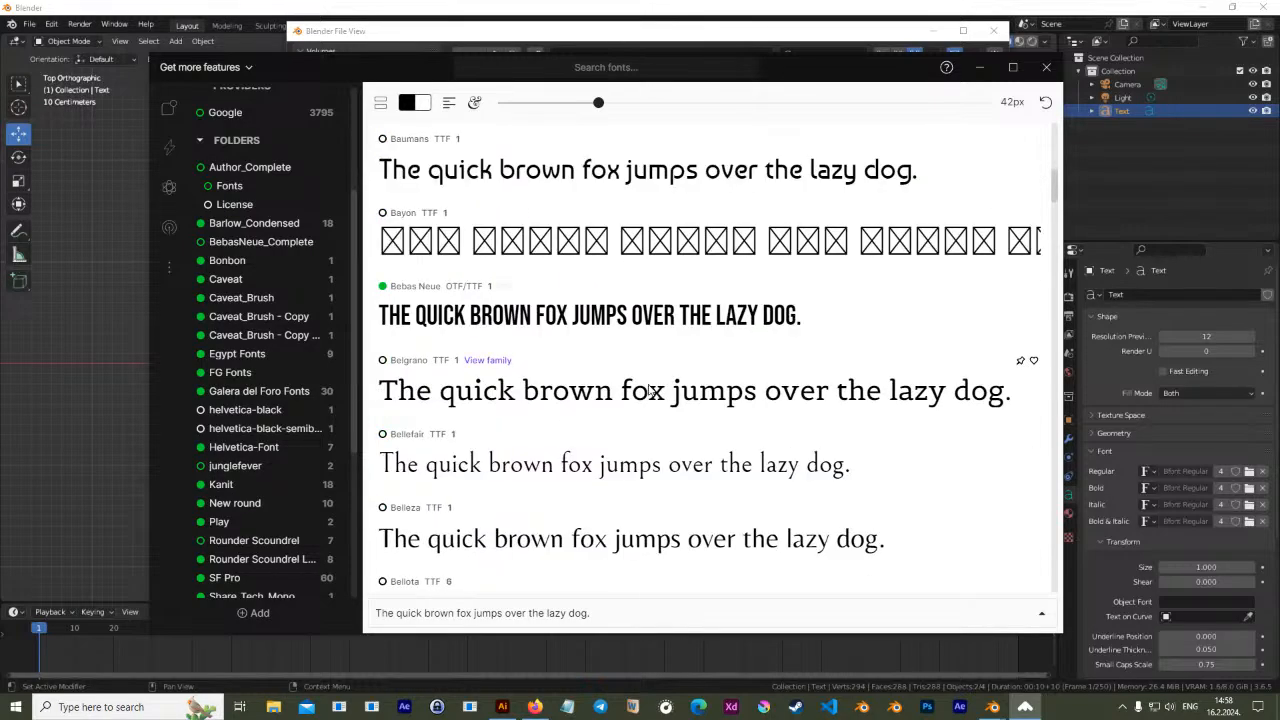
scroll(651, 391, down, 10)
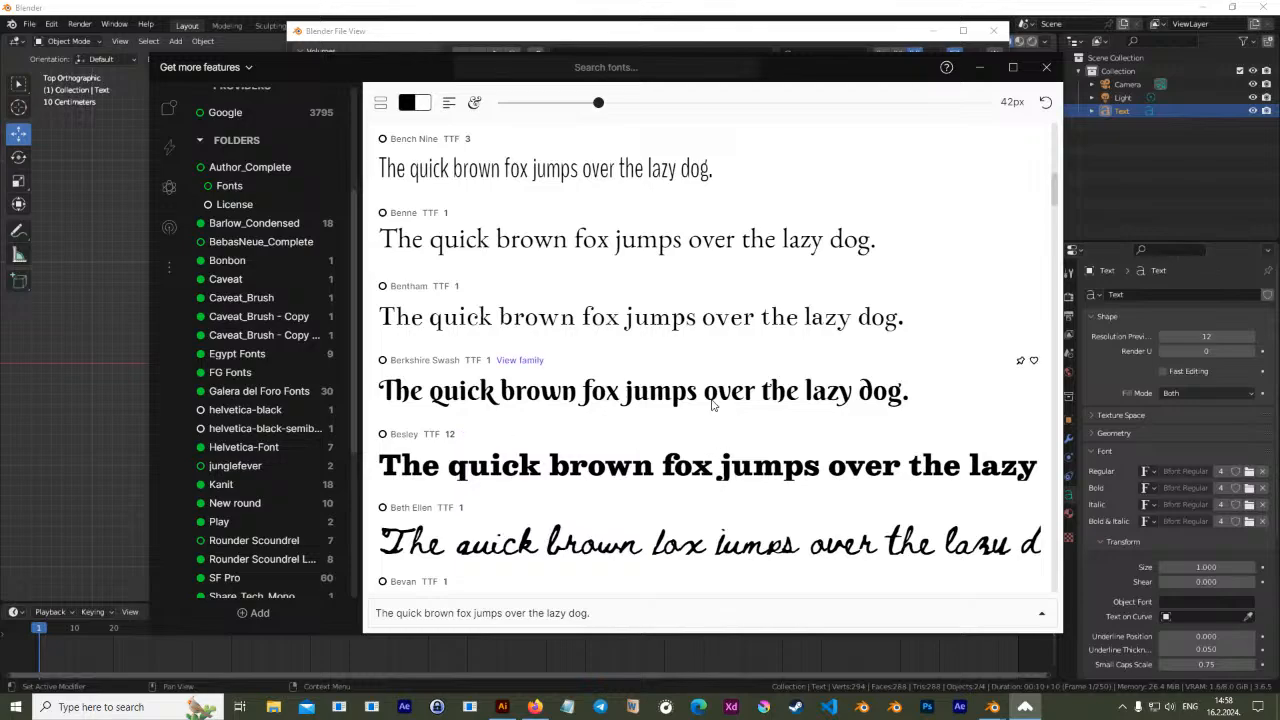
Switch to Adobe Illustrator and bring up its home screen
mouse_move(505, 710)
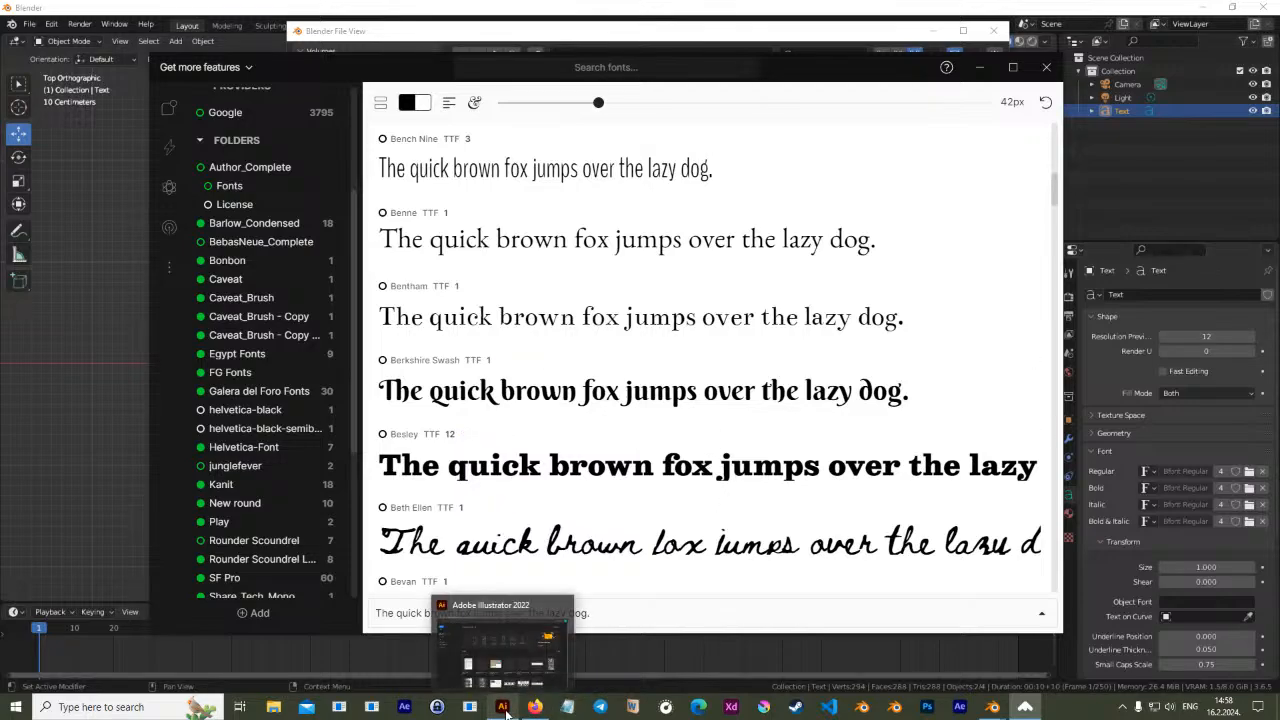
click(468, 664)
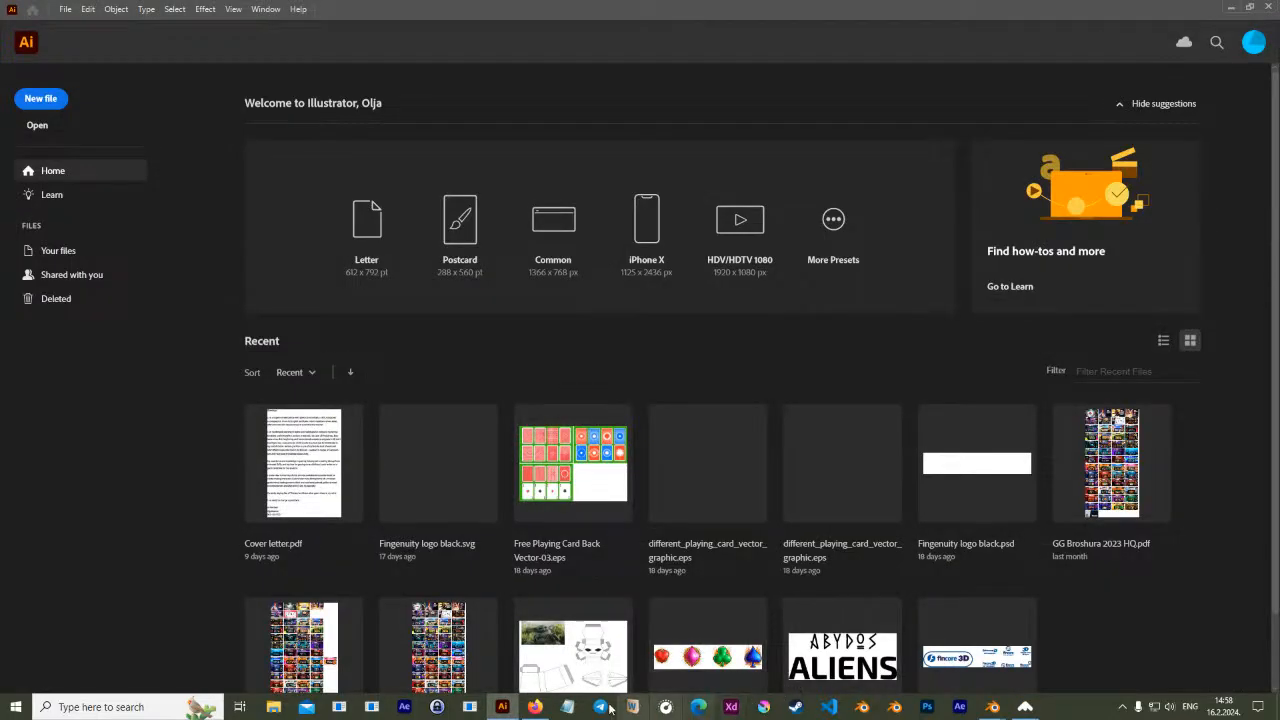
click(693, 710)
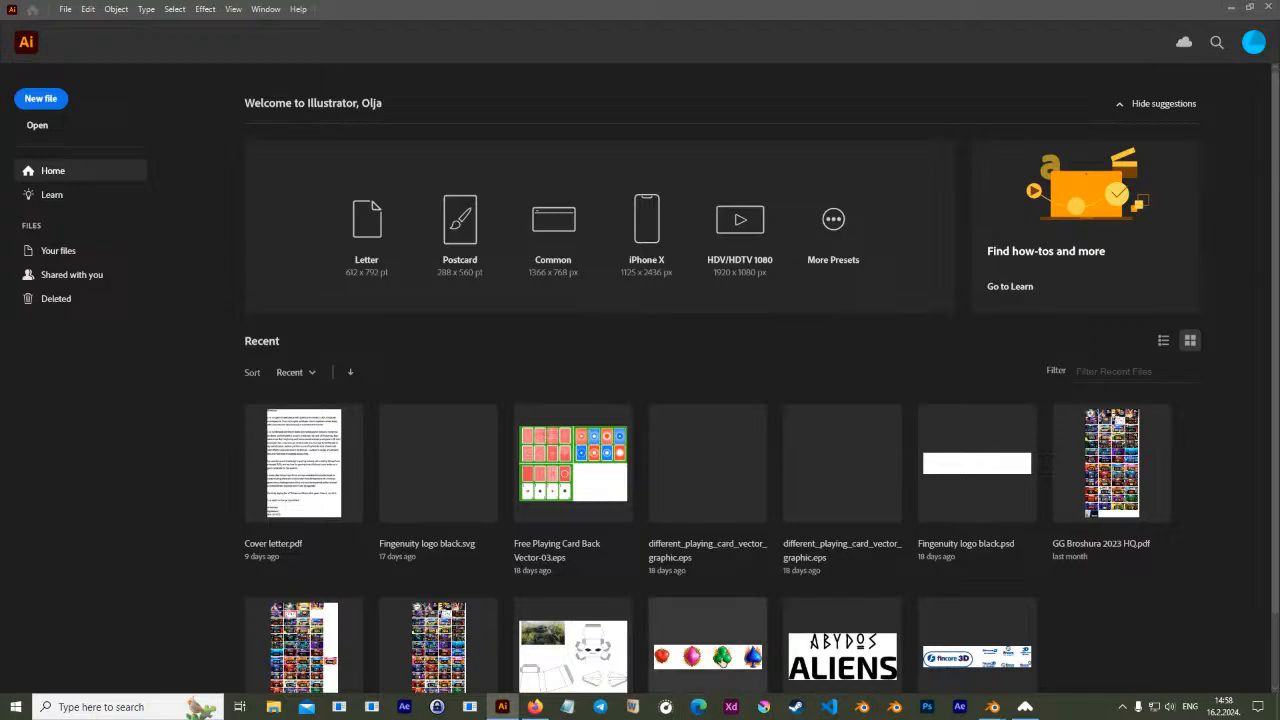
Switch to Microsoft Edge, search the web for "DAFTONT" and open the dafont.com site from the results
click(550, 90)
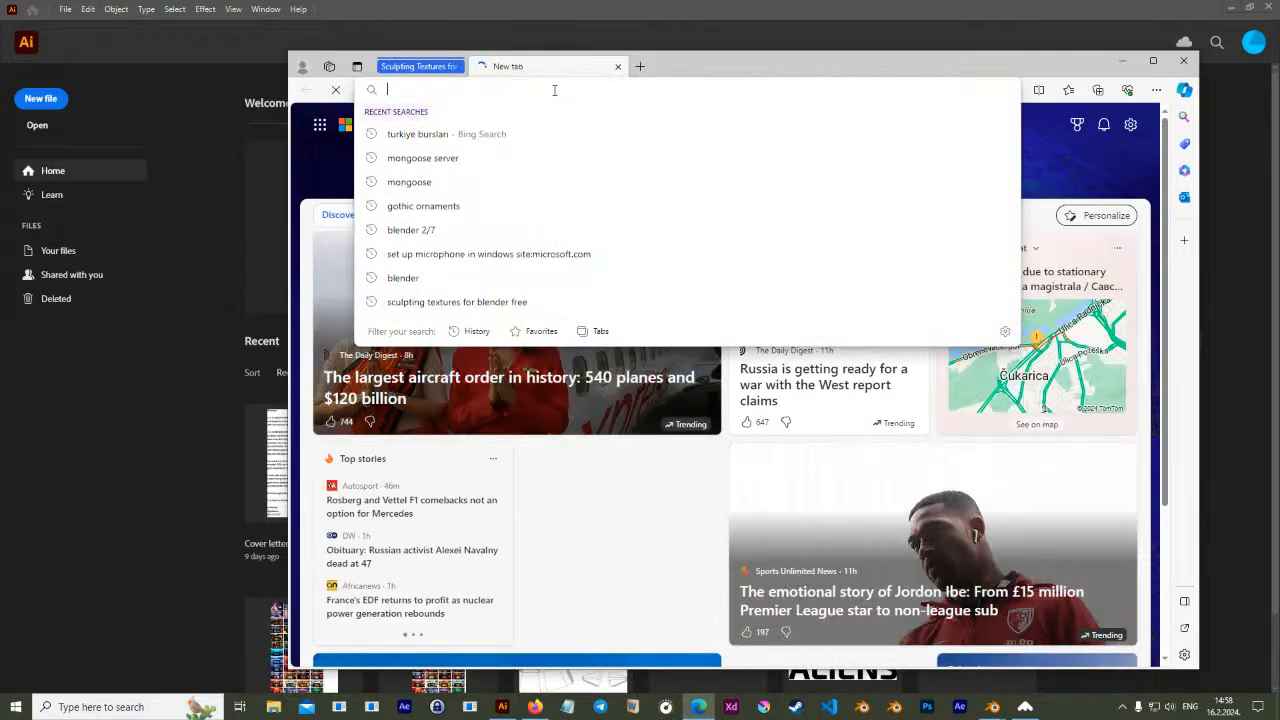
text(DAFT)
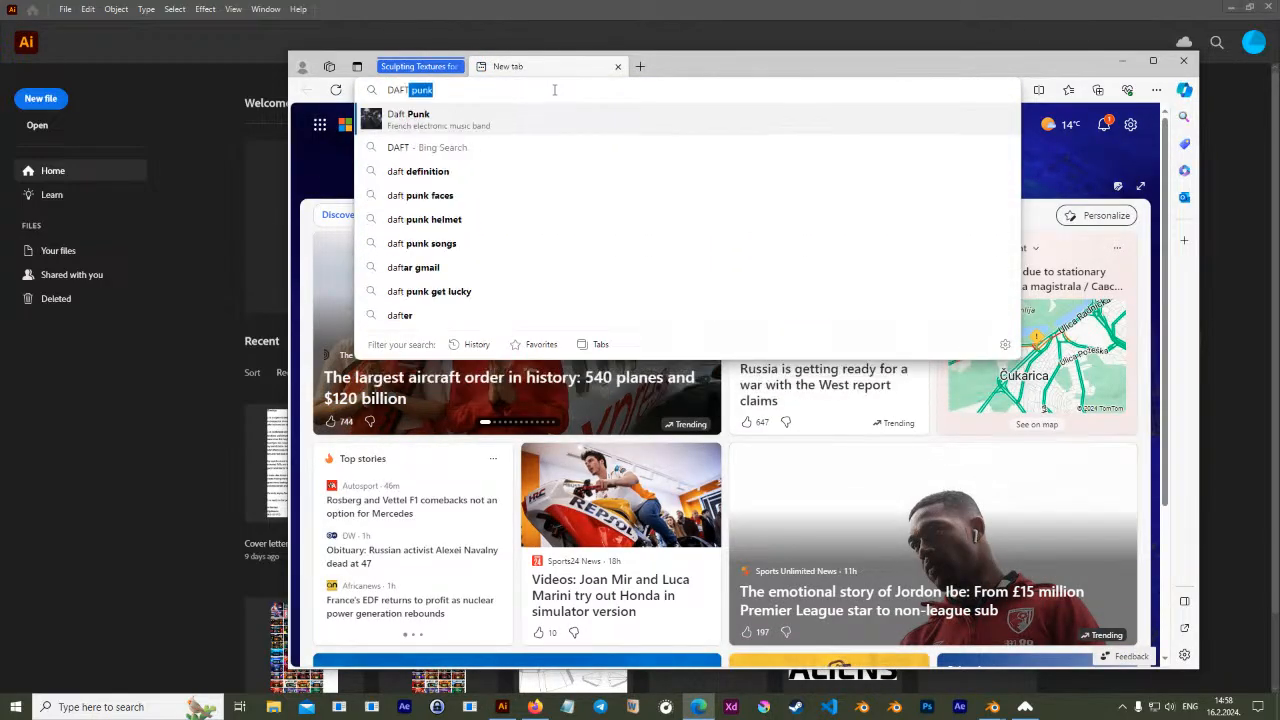
text(ONT)
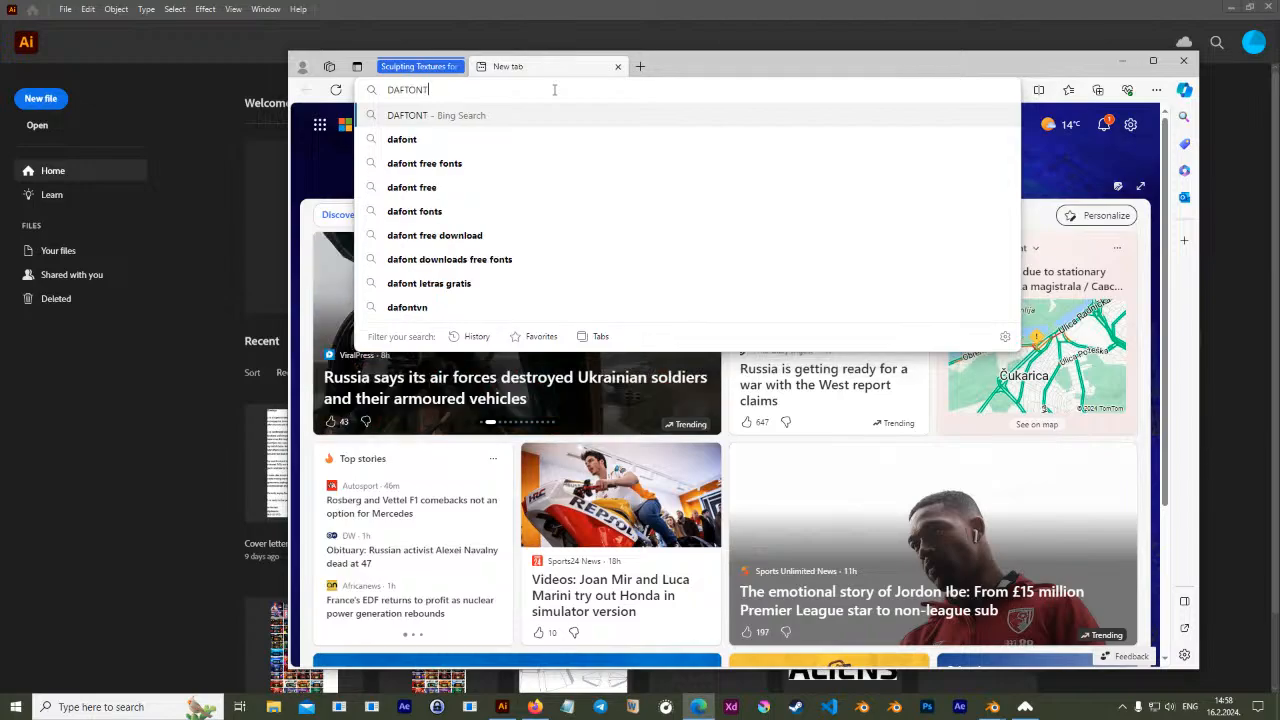
key(Return)
click(498, 288)
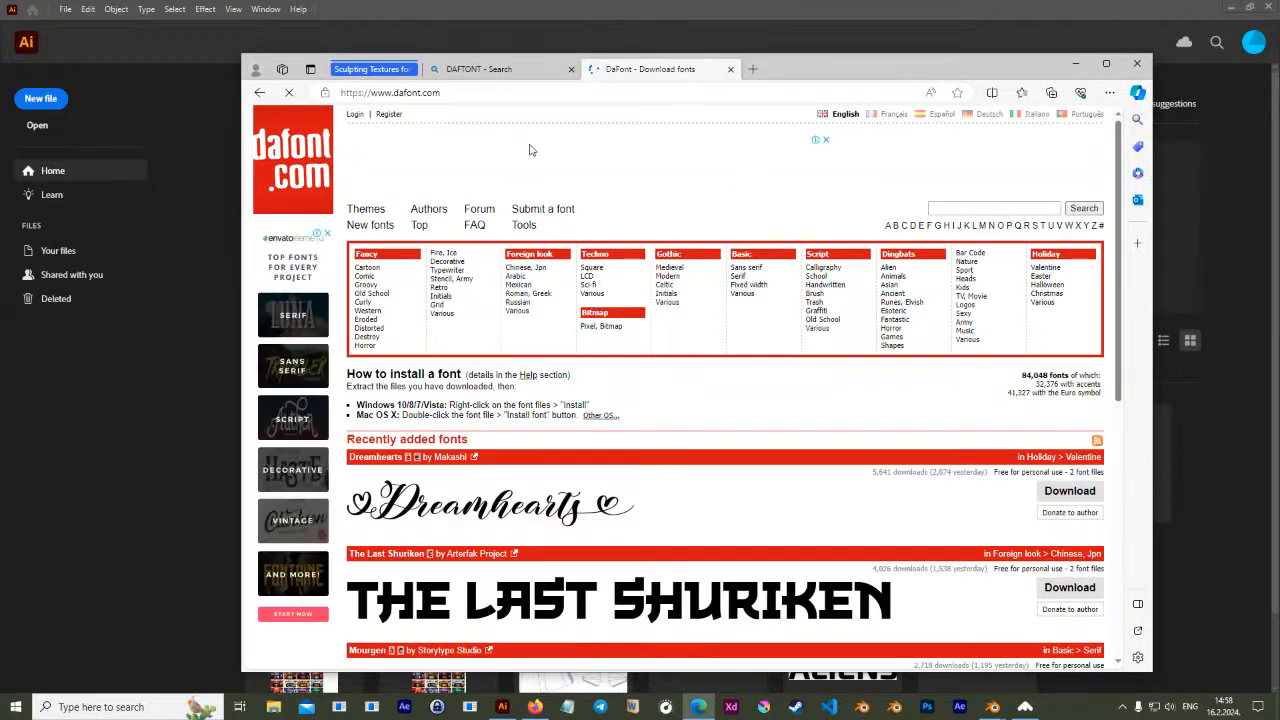
Look over the recently added fonts on the DaFont home page, from Dreamhearts to Moonchild
scroll(645, 330, down, 4)
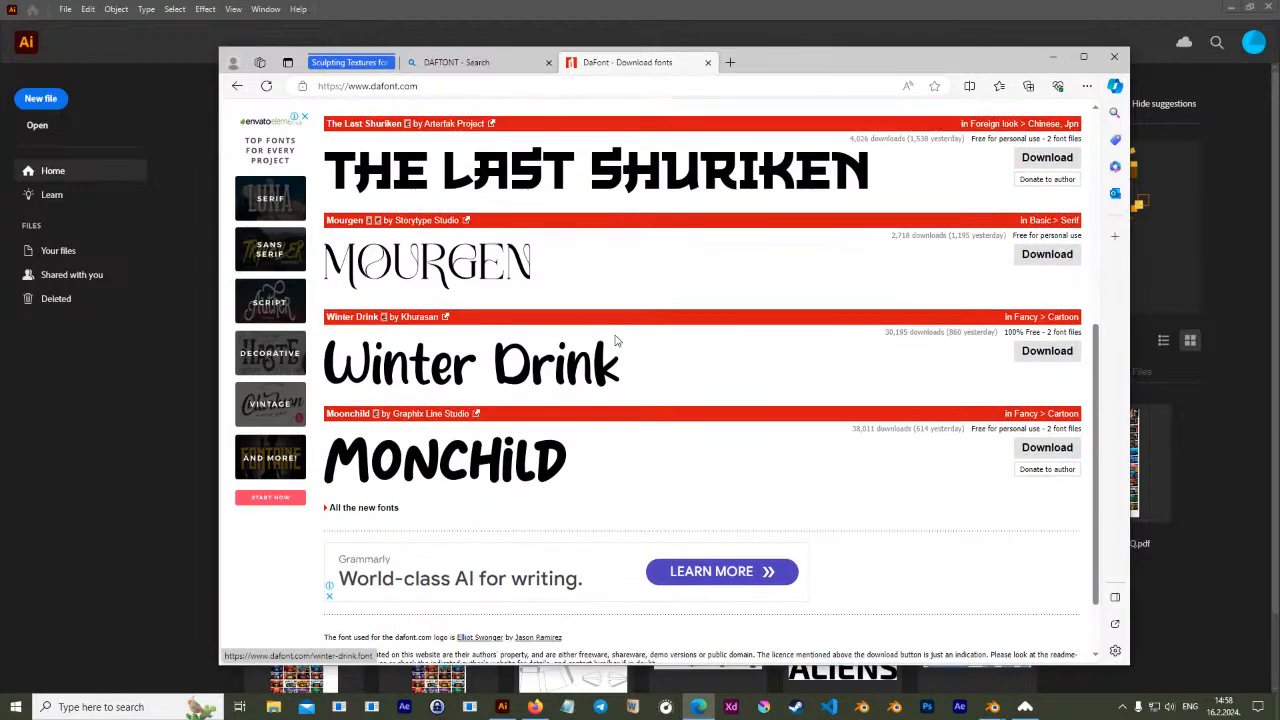
scroll(600, 325, up, 3)
scroll(597, 323, down, 5)
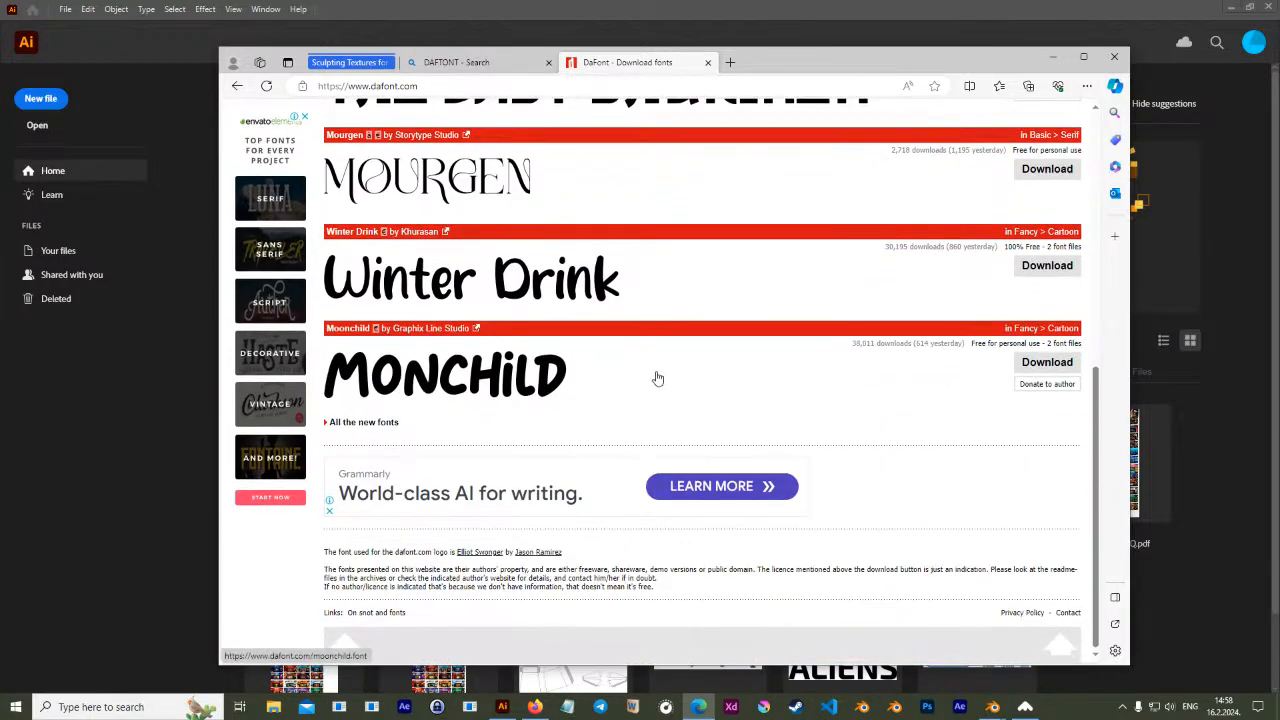
scroll(660, 393, up, 6)
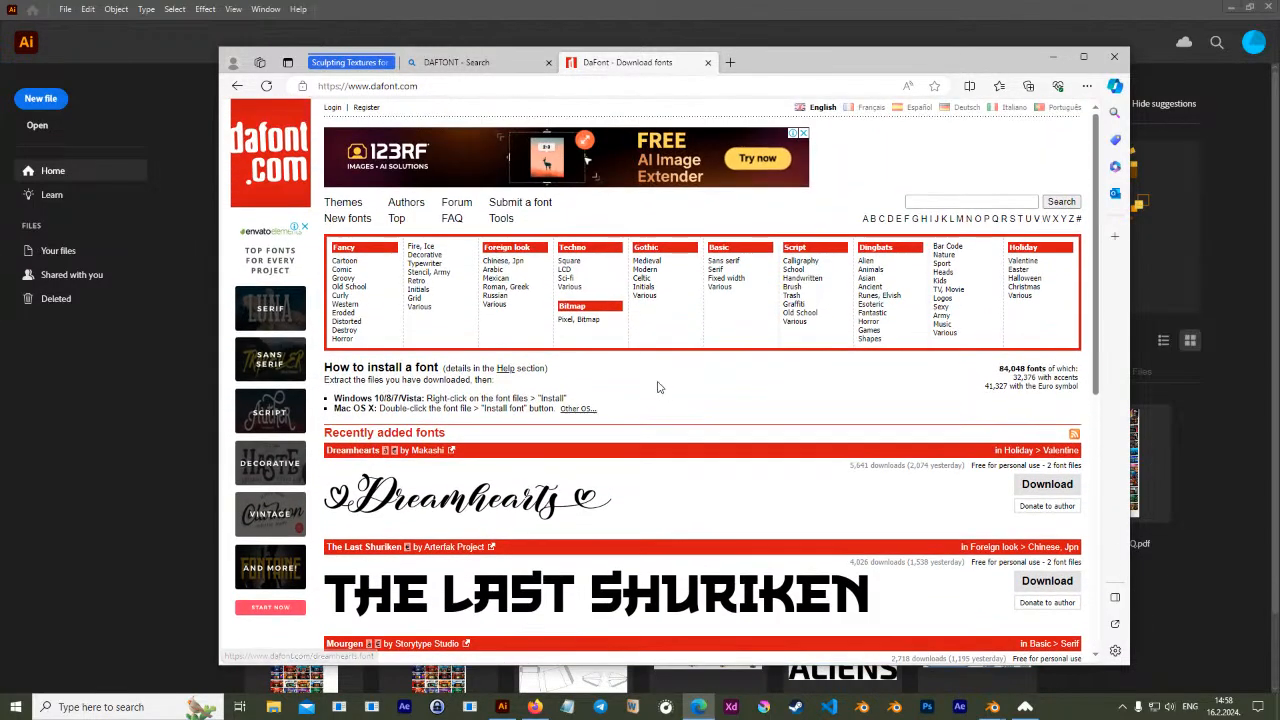
Open the Techno > Square category on DaFont and look through its fonts from MineCrafter to Square One
click(569, 261)
scroll(614, 393, down, 2)
scroll(578, 330, down, 2)
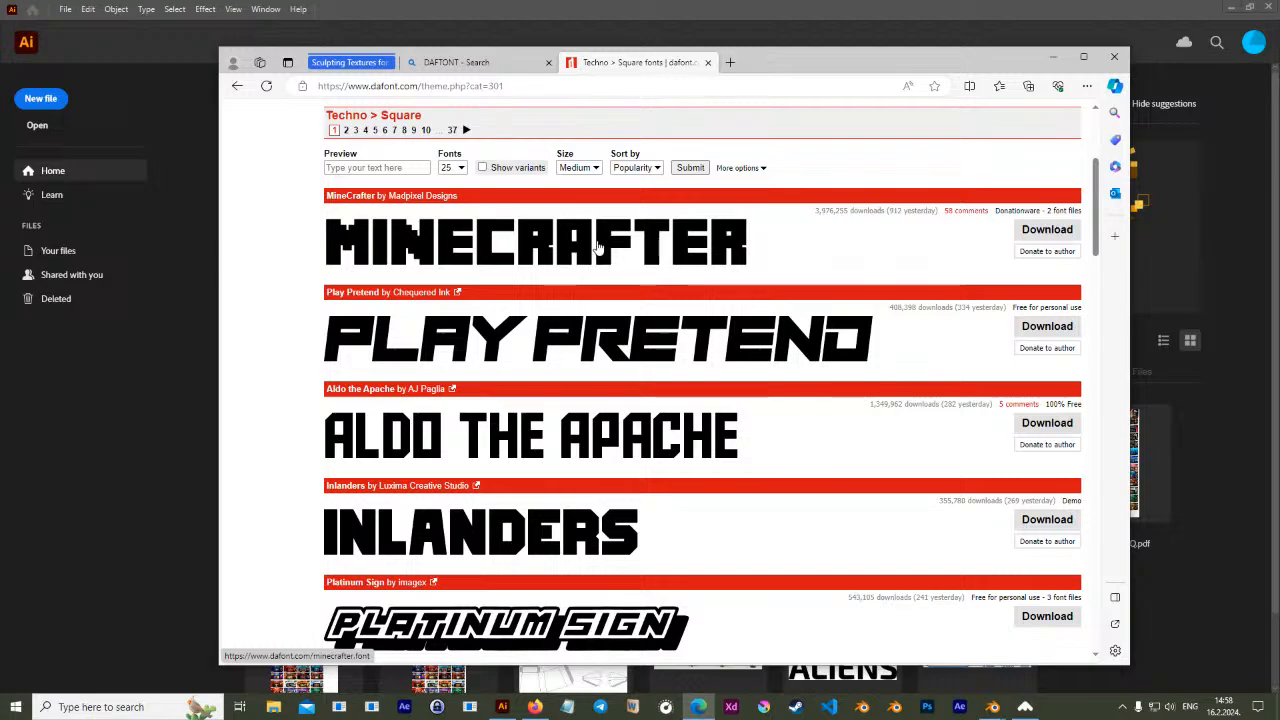
scroll(643, 373, down, 3)
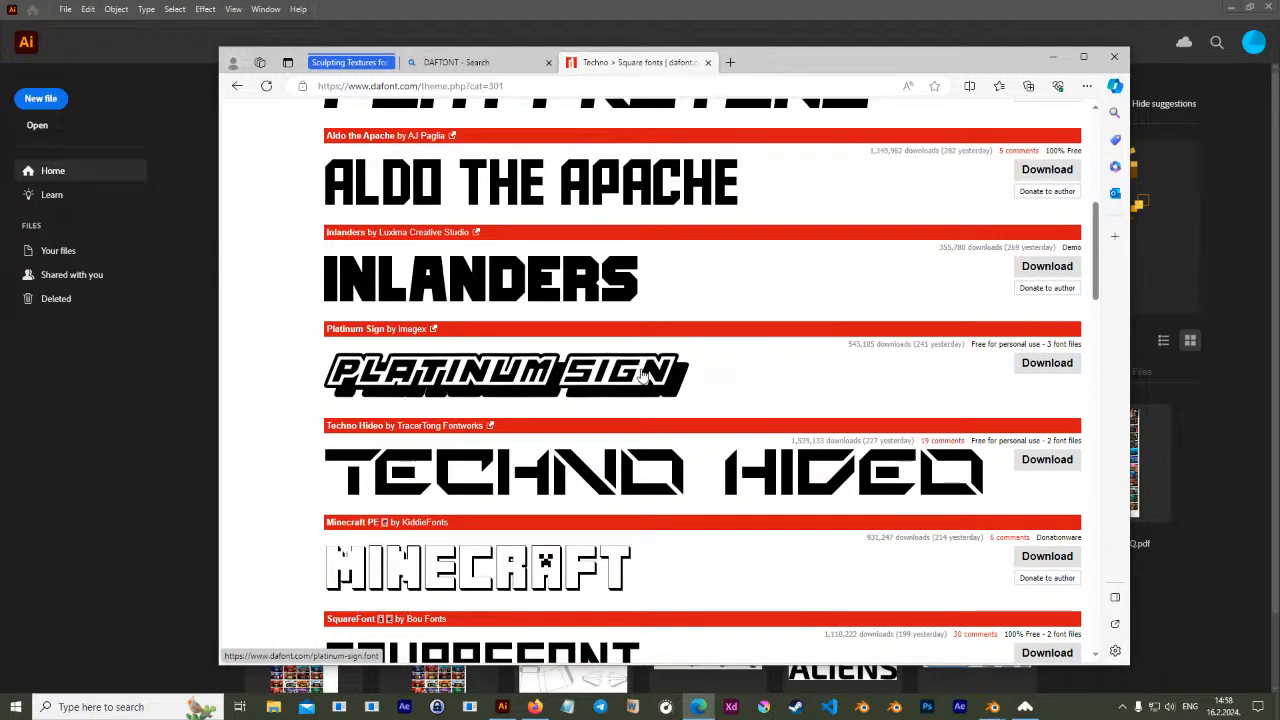
scroll(643, 373, down, 3)
scroll(621, 379, up, 4)
scroll(562, 458, down, 5)
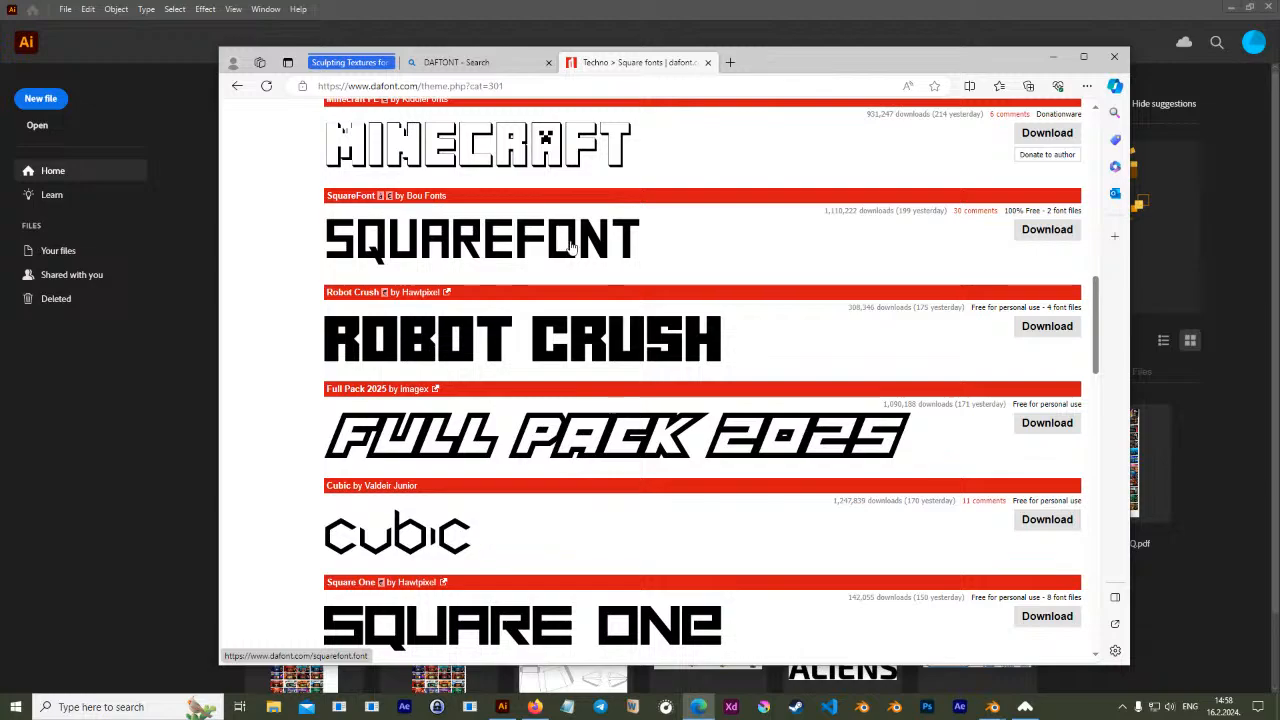
Open the page of the SquareFont typeface and download its font files
click(572, 246)
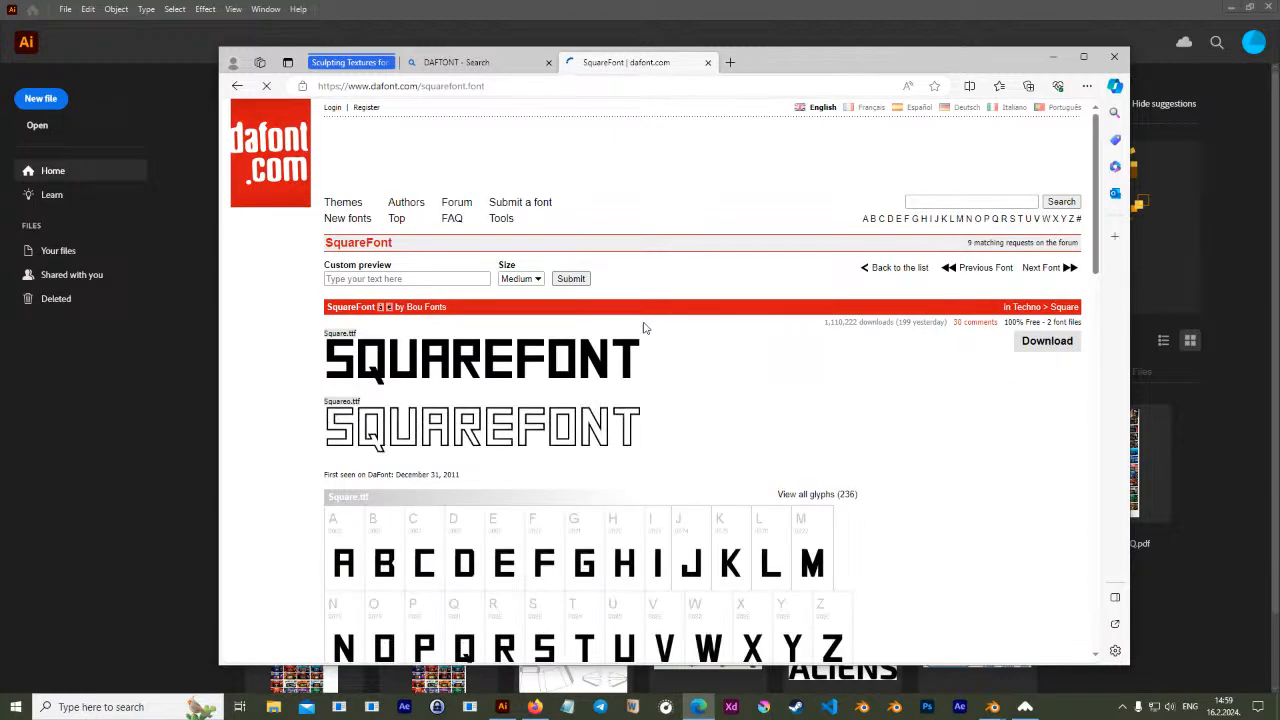
click(1045, 342)
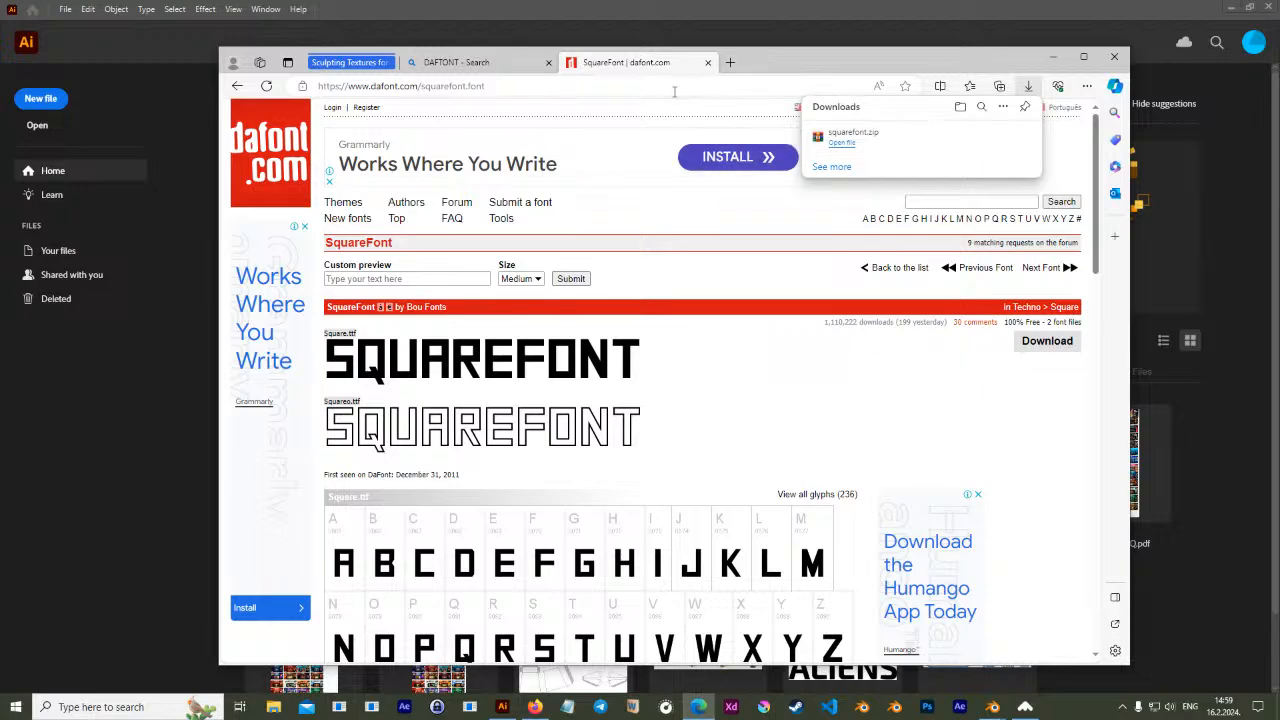
click(497, 66)
Open the Google Fonts site through a new-tab web search for "fonts google" and widen the browser window
click(730, 62)
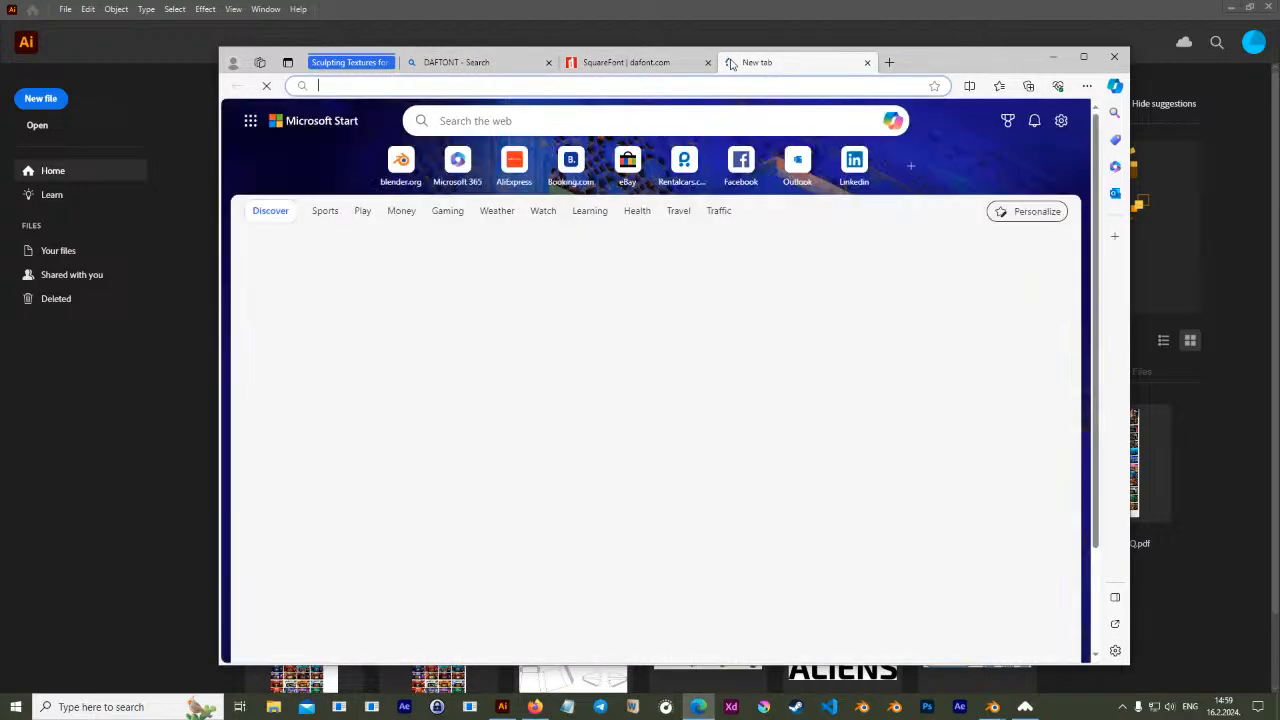
text(FONT SG)
key(BackSpace)
key(BackSpace)
key(BackSpace)
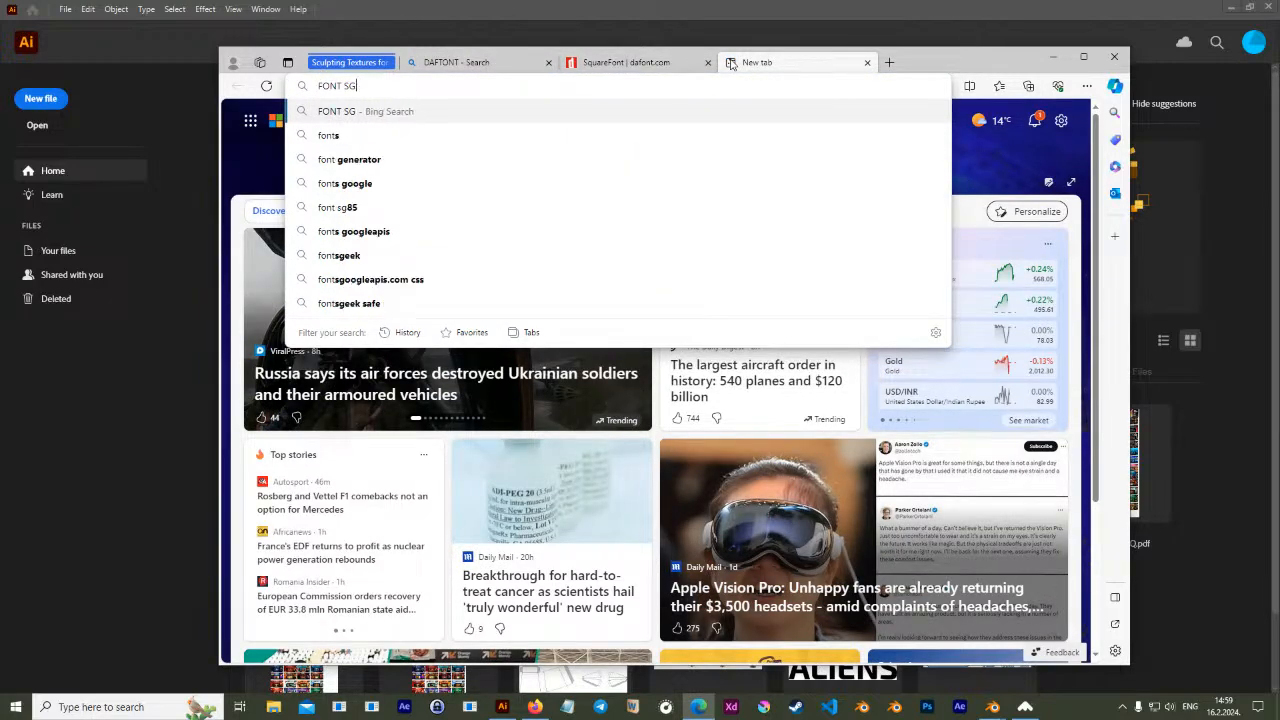
text(S GOO)
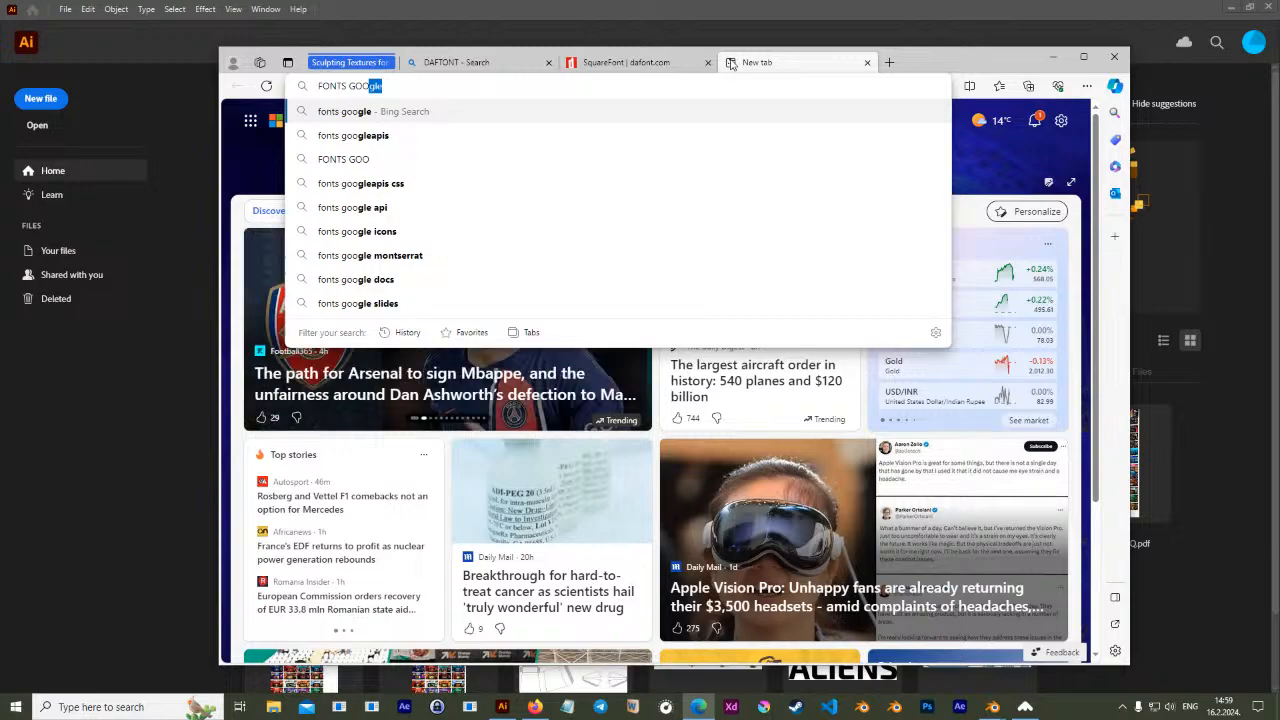
key(Return)
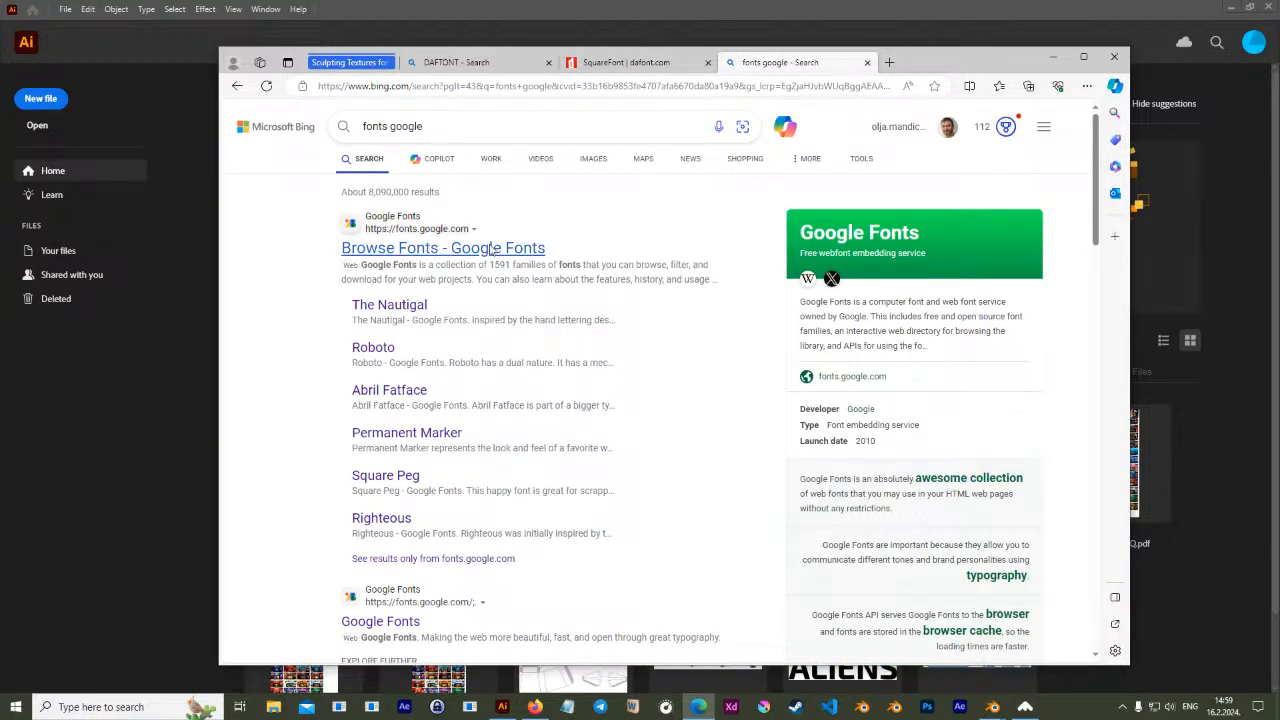
click(526, 243)
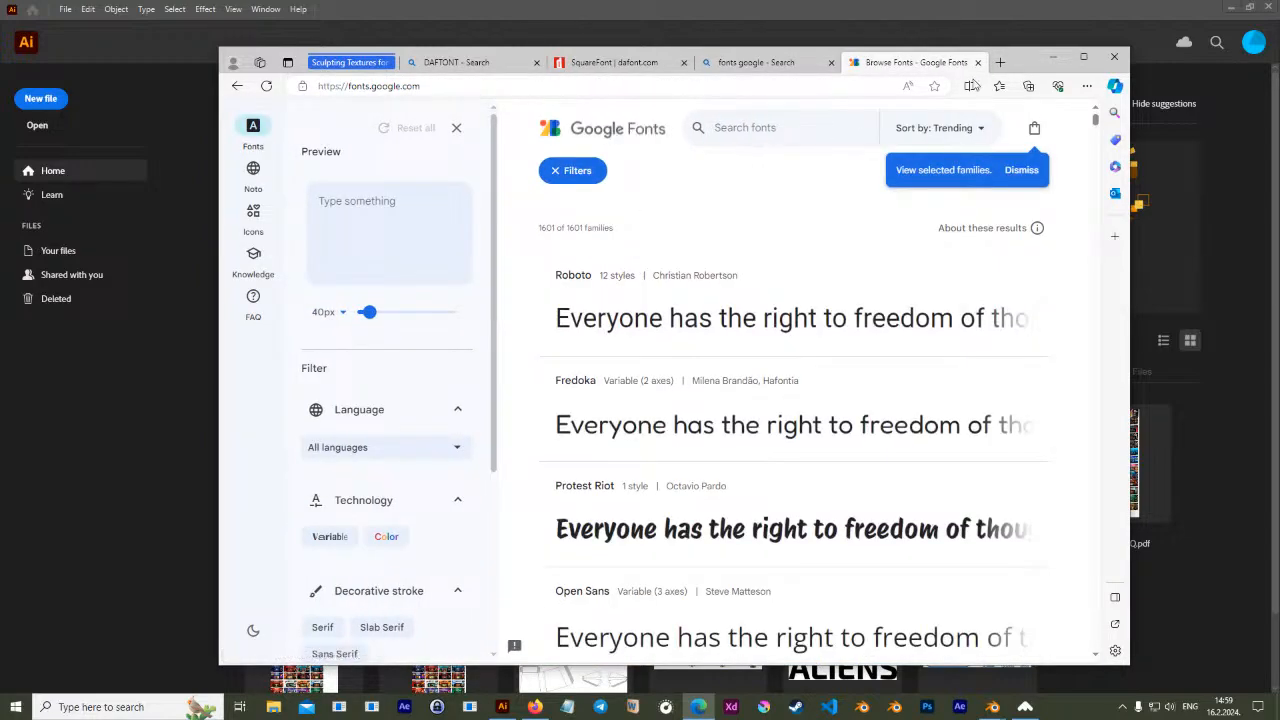
drag(1038, 62, 1004, 59)
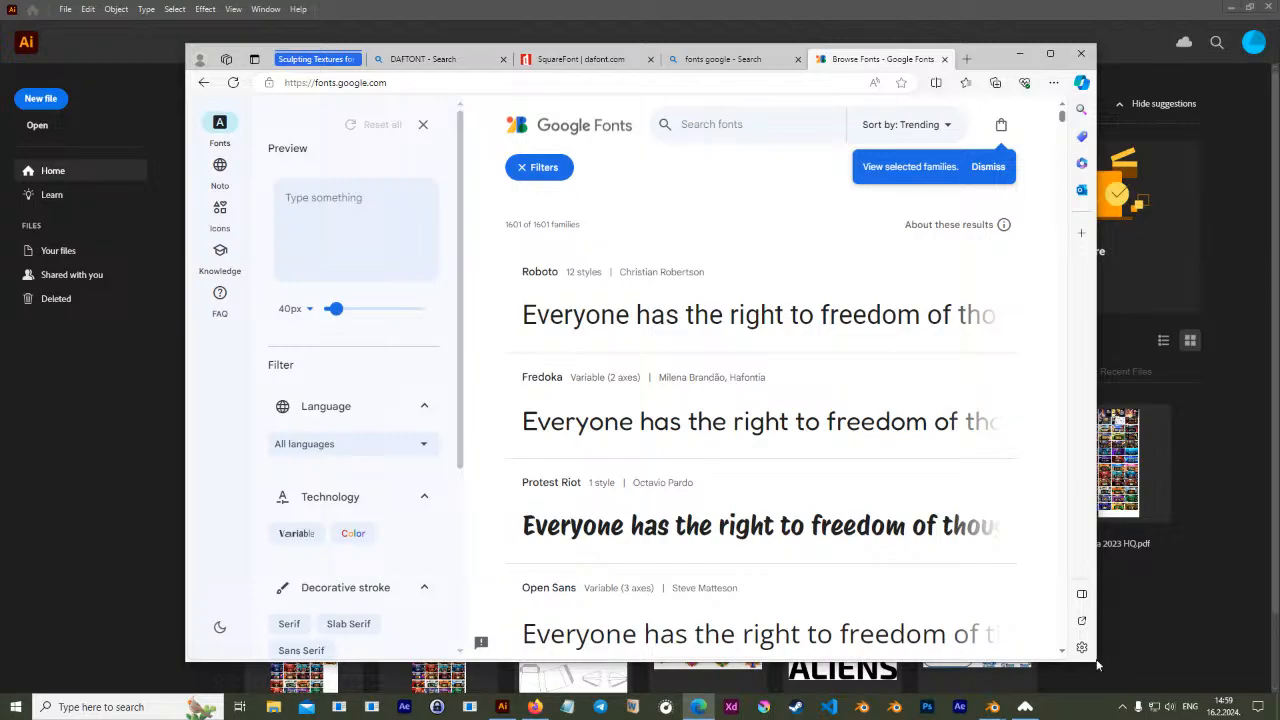
drag(1095, 665, 1154, 670)
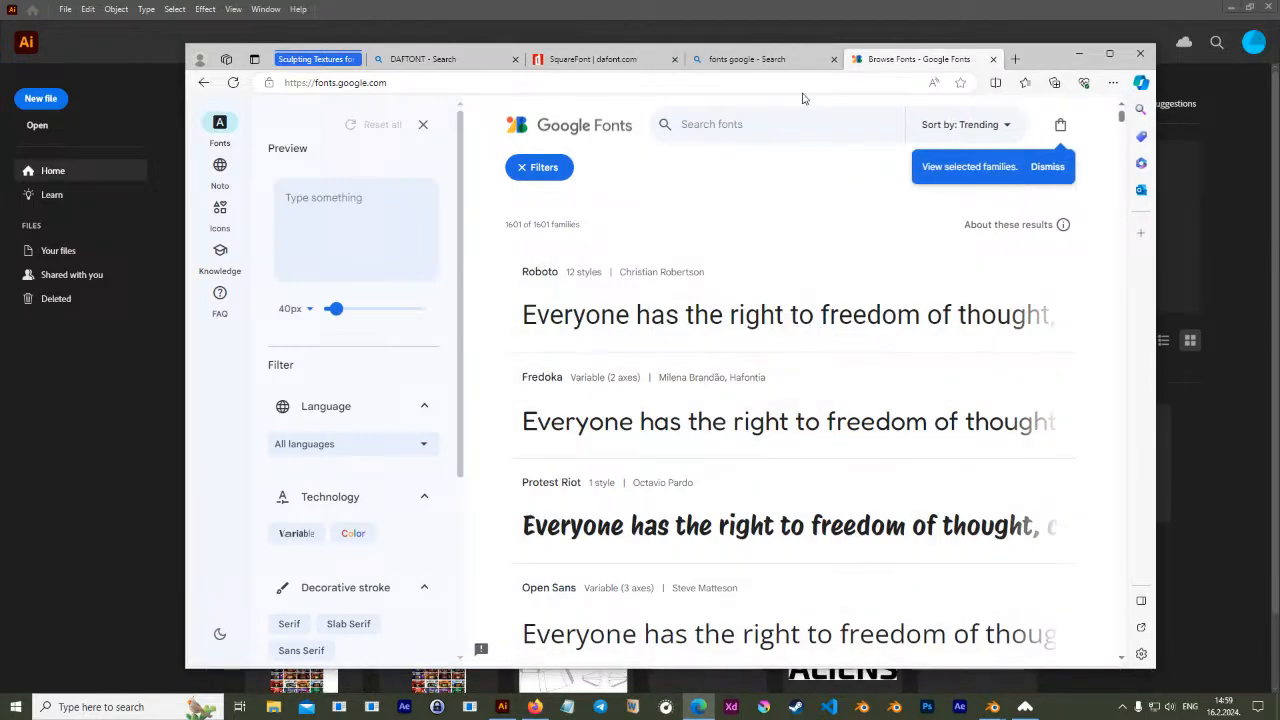
Return to the SquareFont page on DaFont and examine its letters, digits, symbols and accented characters
click(626, 60)
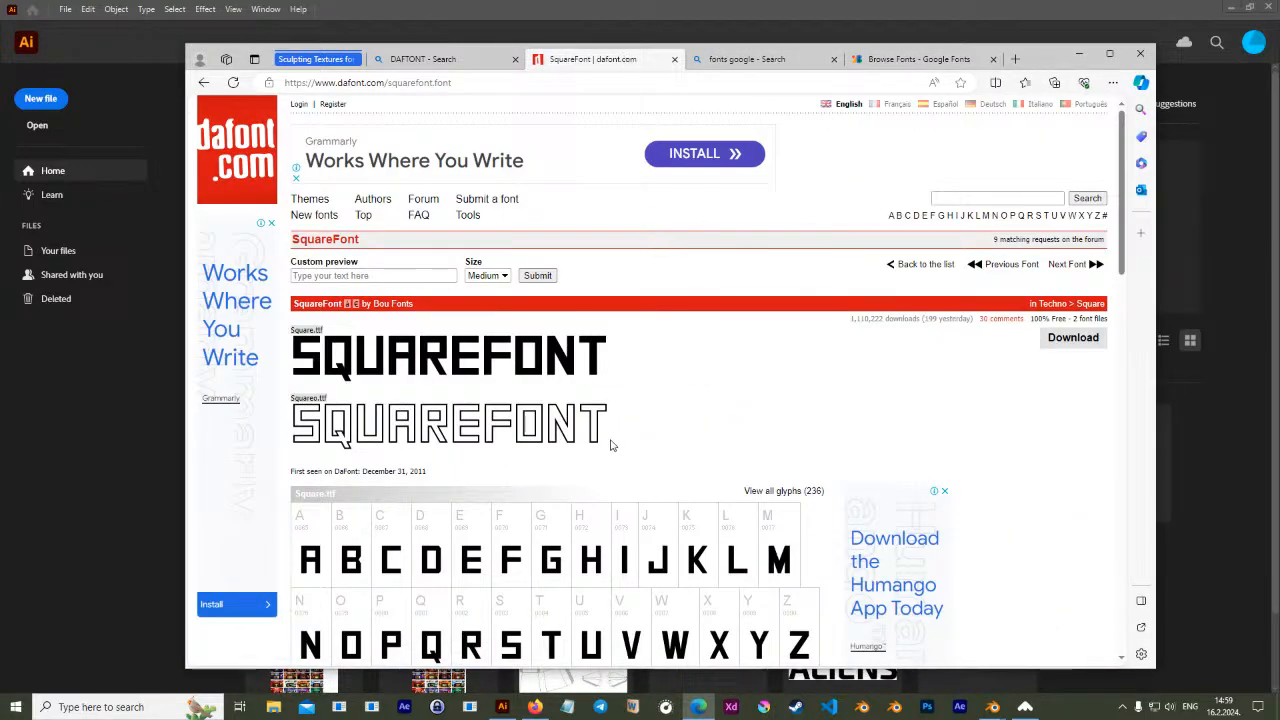
scroll(612, 445, down, 5)
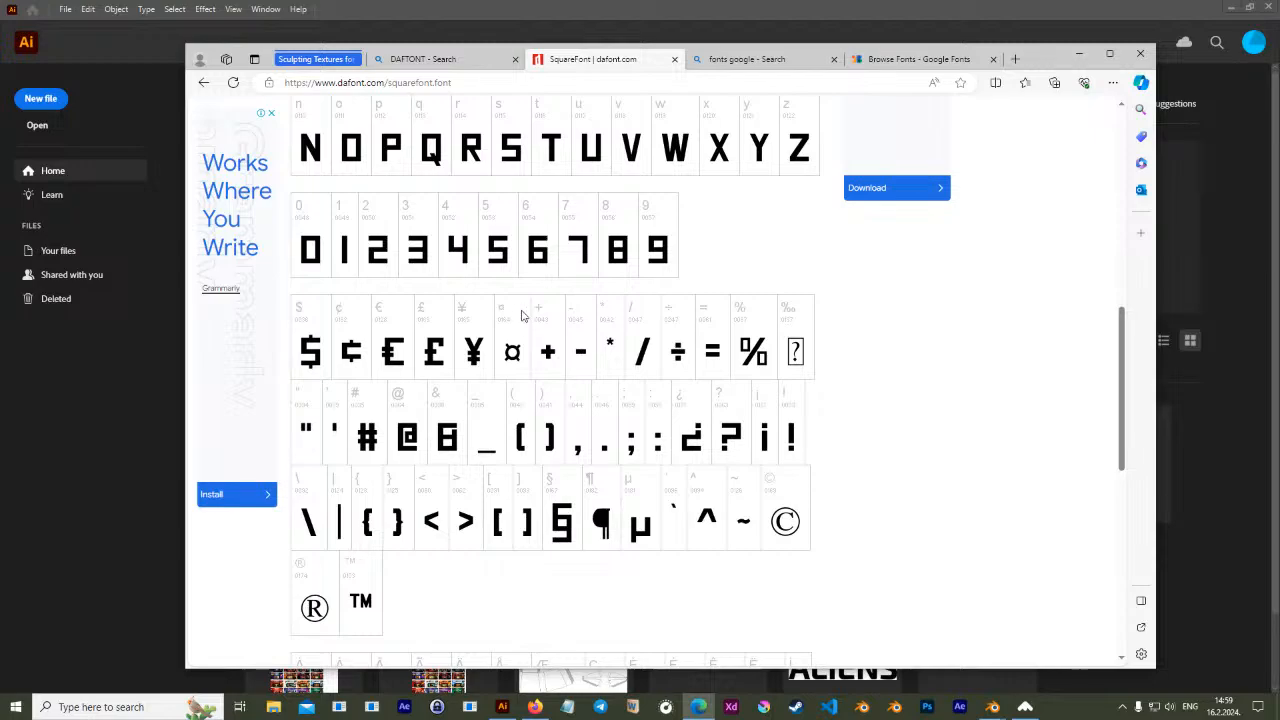
scroll(512, 330, down, 7)
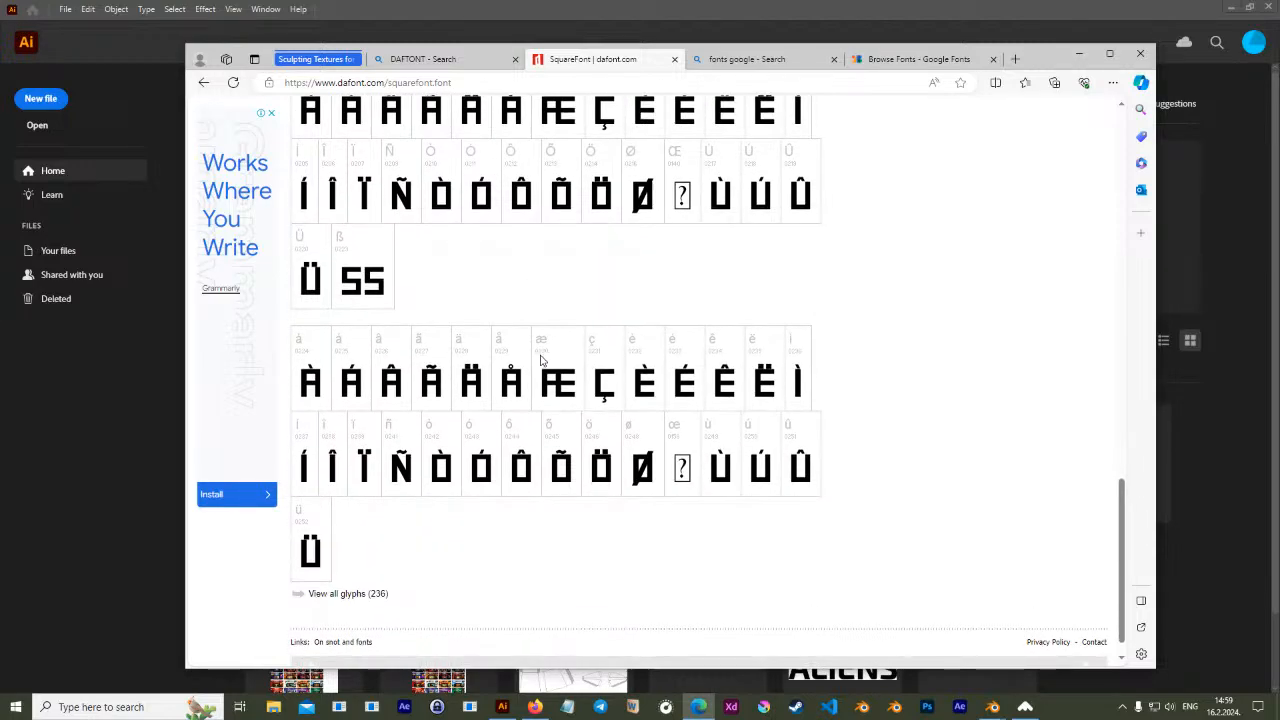
scroll(532, 318, up, 9)
scroll(533, 314, up, 5)
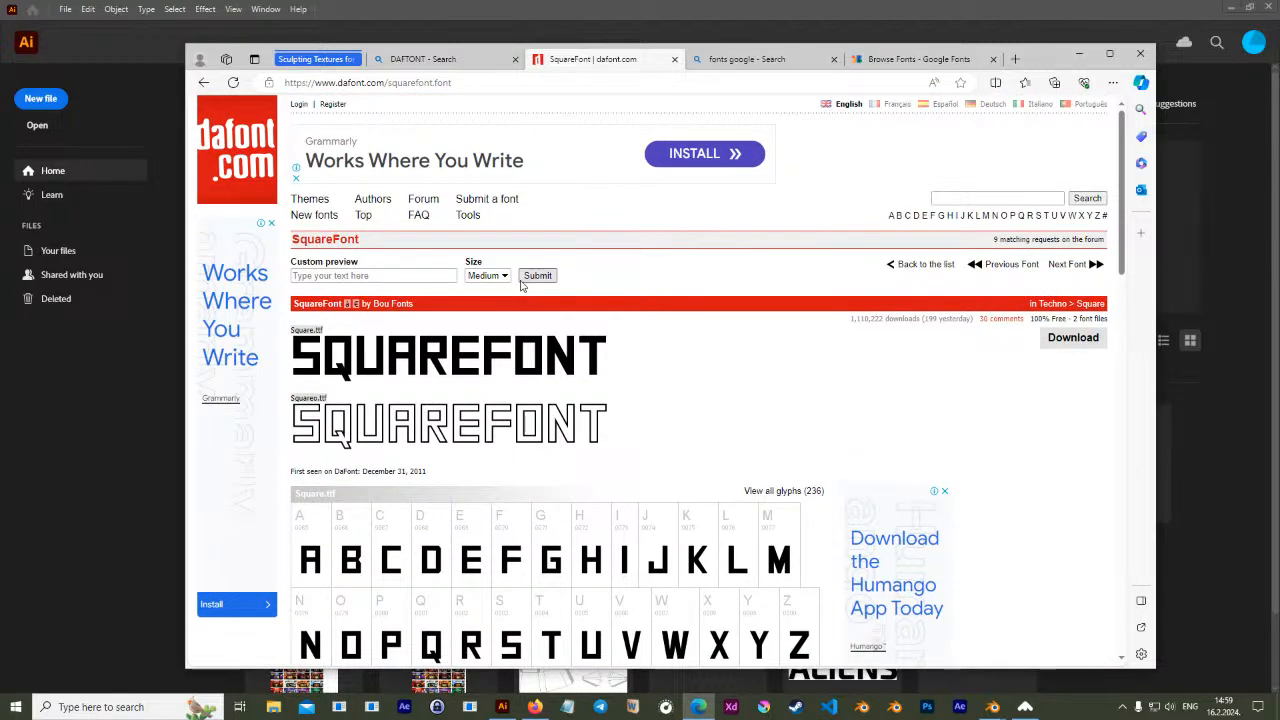
scroll(600, 320, down, 3)
scroll(595, 312, up, 3)
Go back to Google Fonts and look through the sample sentences of the trending families down to Rubik
click(905, 59)
scroll(750, 300, down, 3)
scroll(758, 289, down, 6)
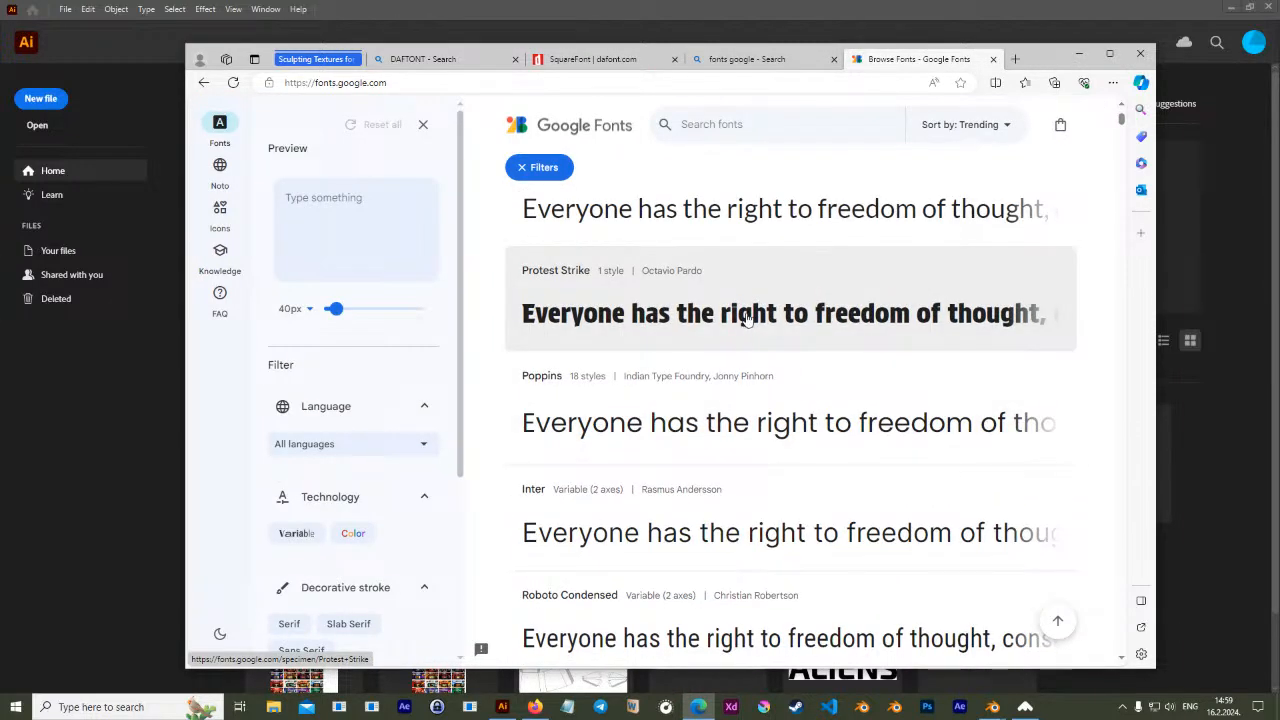
scroll(747, 318, down, 10)
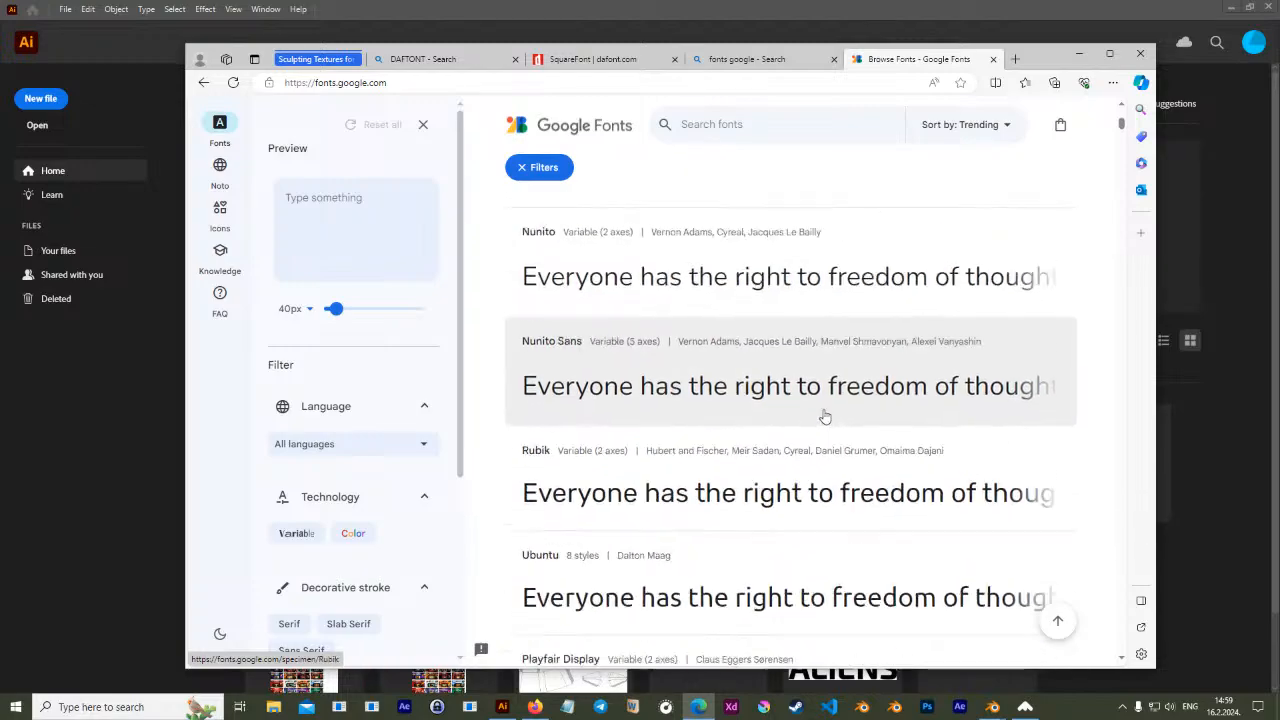
scroll(825, 416, down, 2)
Open the Rubik specimen page and examine its style weights and sample paragraphs
click(793, 255)
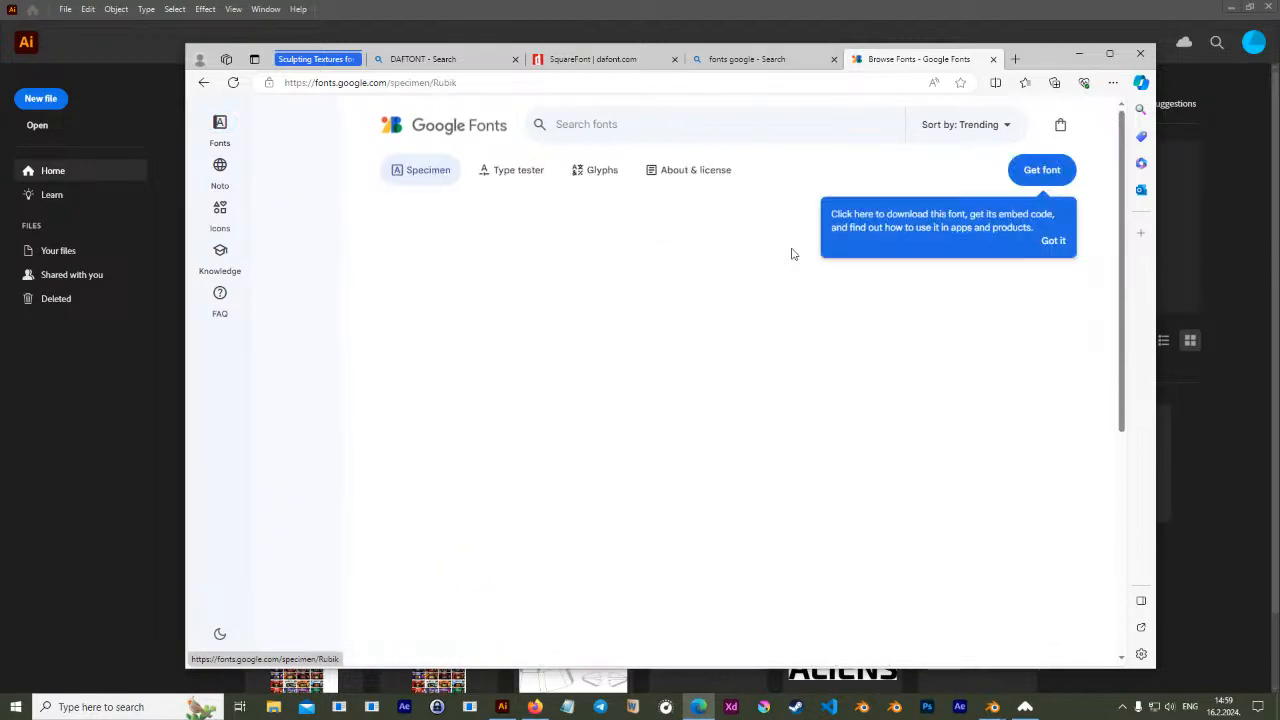
scroll(606, 310, down, 7)
scroll(608, 350, down, 2)
scroll(596, 388, up, 8)
scroll(601, 387, down, 3)
scroll(601, 387, down, 15)
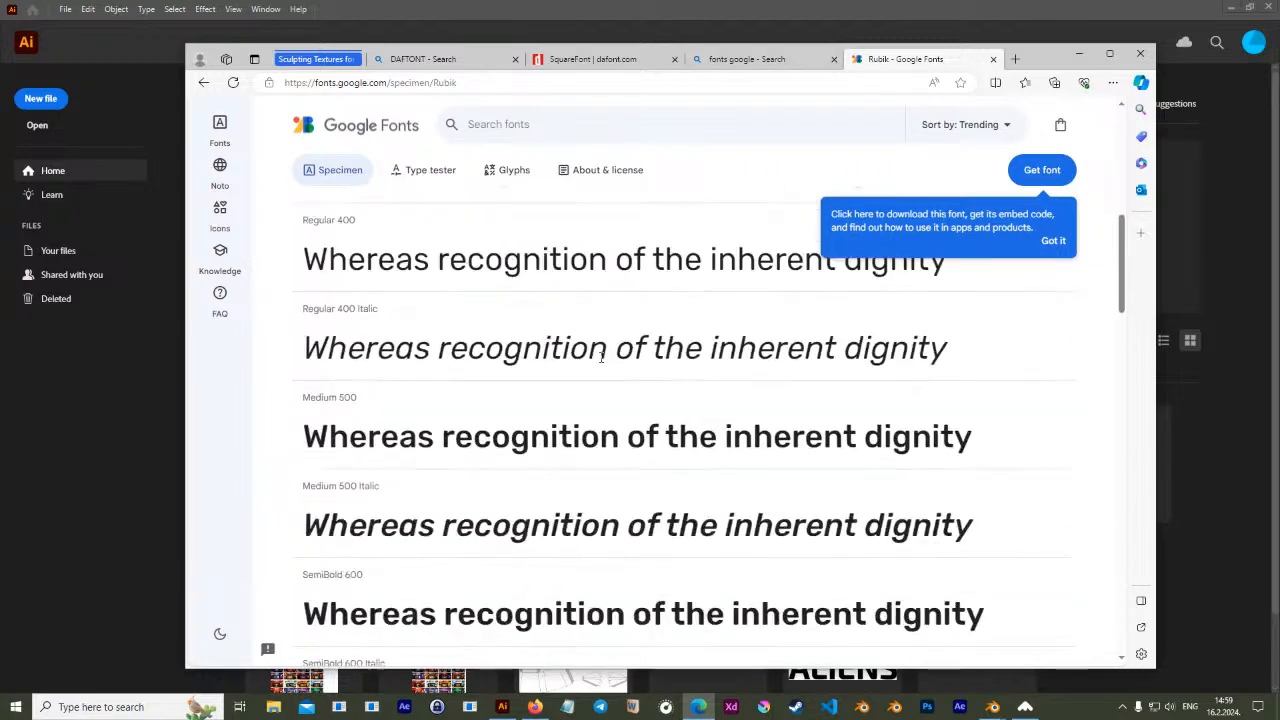
scroll(601, 366, down, 3)
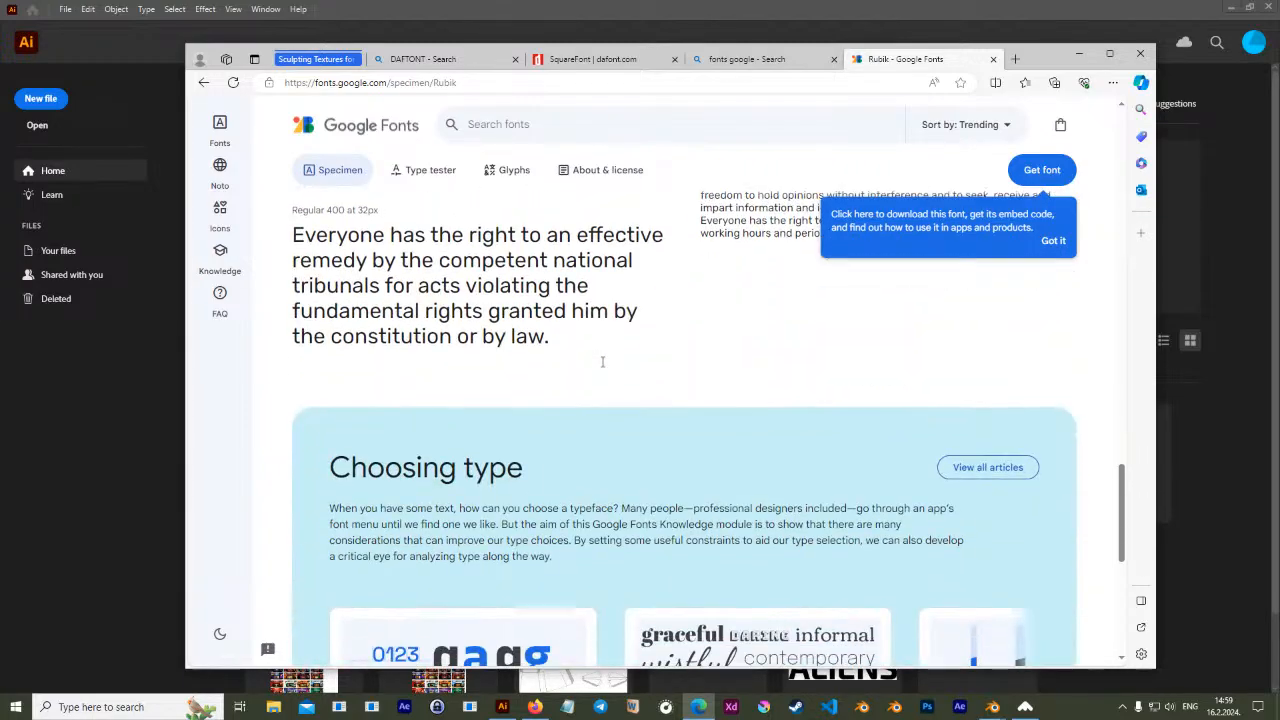
scroll(578, 335, up, 2)
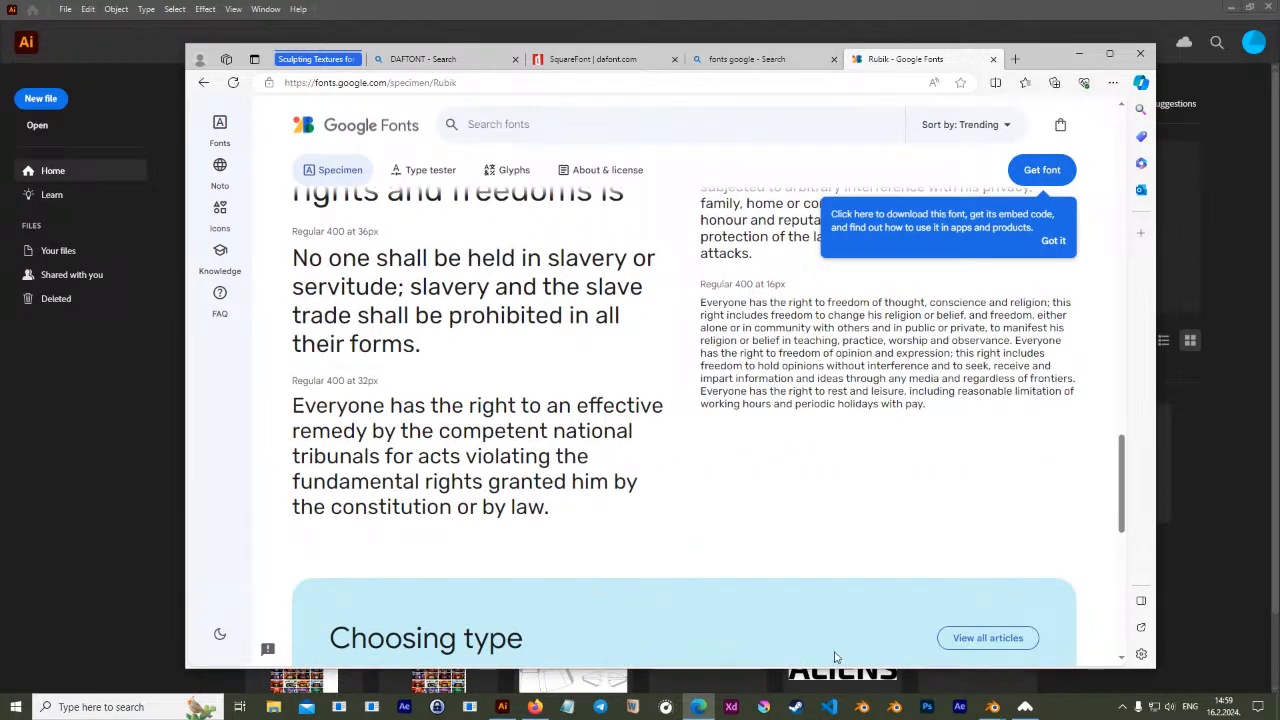
Switch to Adobe Illustrator and add the point text "A" to the artboard of a new blank document
mouse_move(510, 710)
click(505, 708)
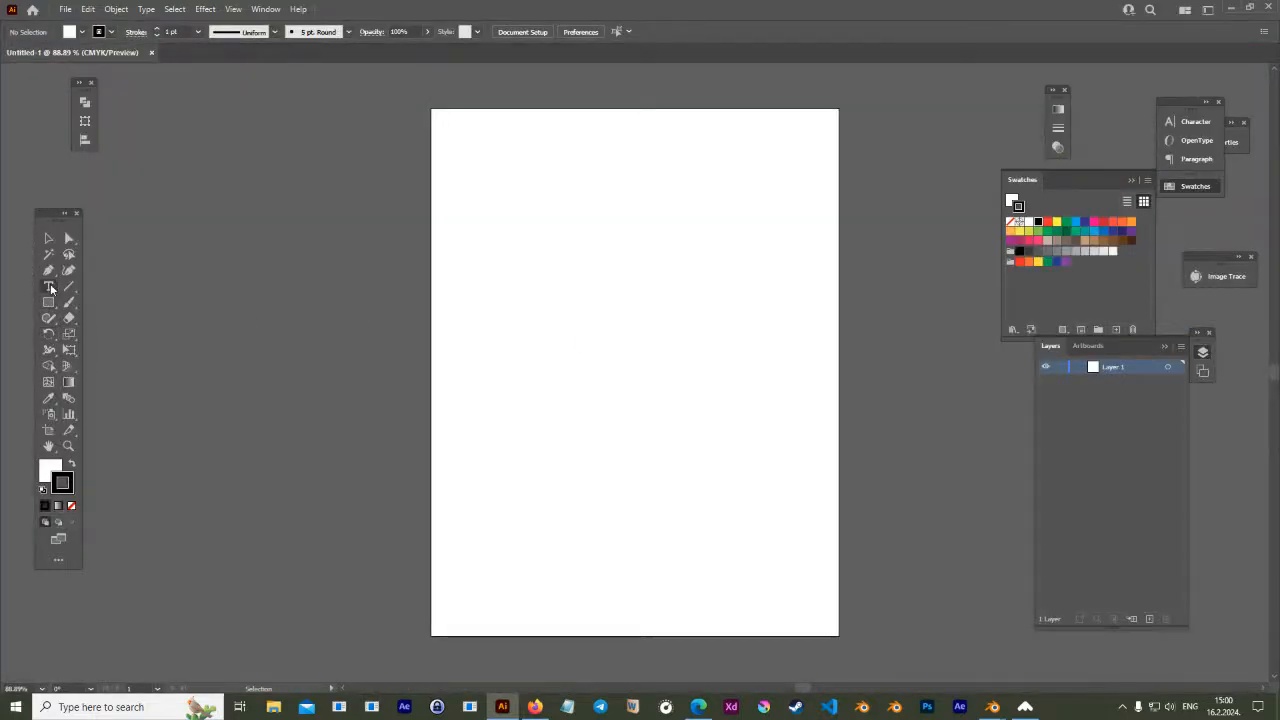
click(545, 300)
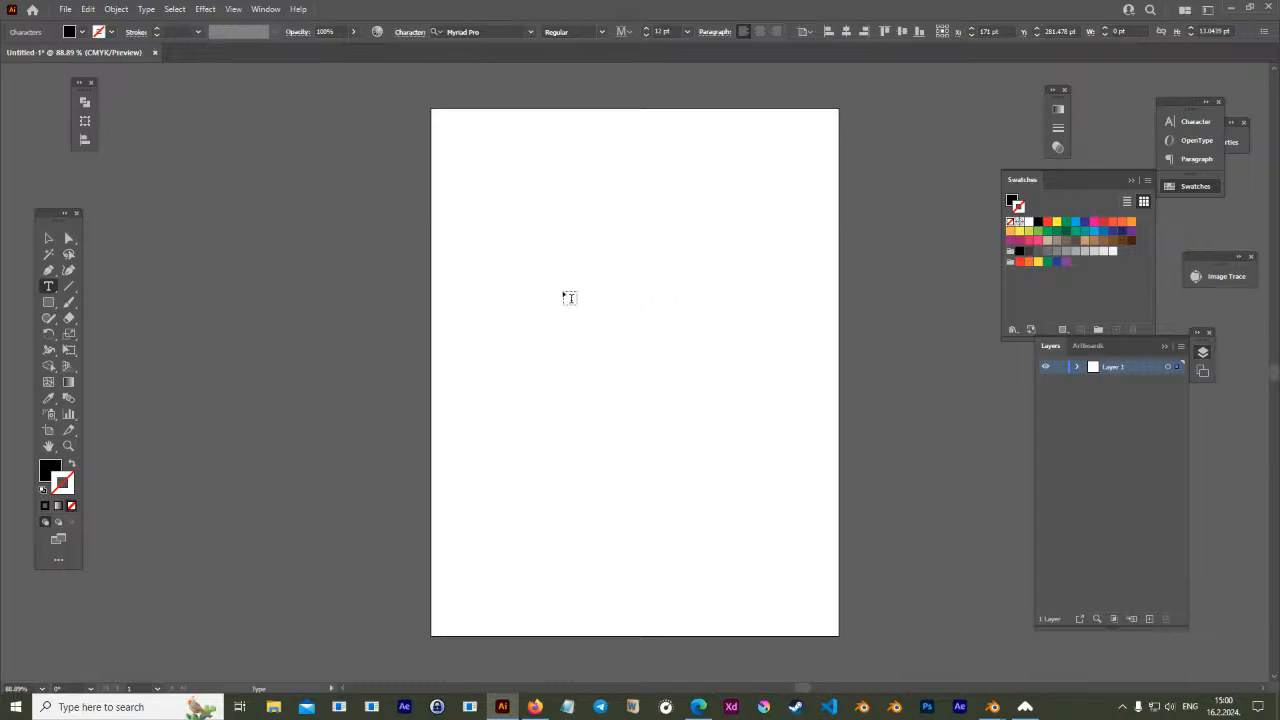
text(A)
Enlarge the letter A to a font size of about 590 pt so it fills the middle of the artboard
click(47, 240)
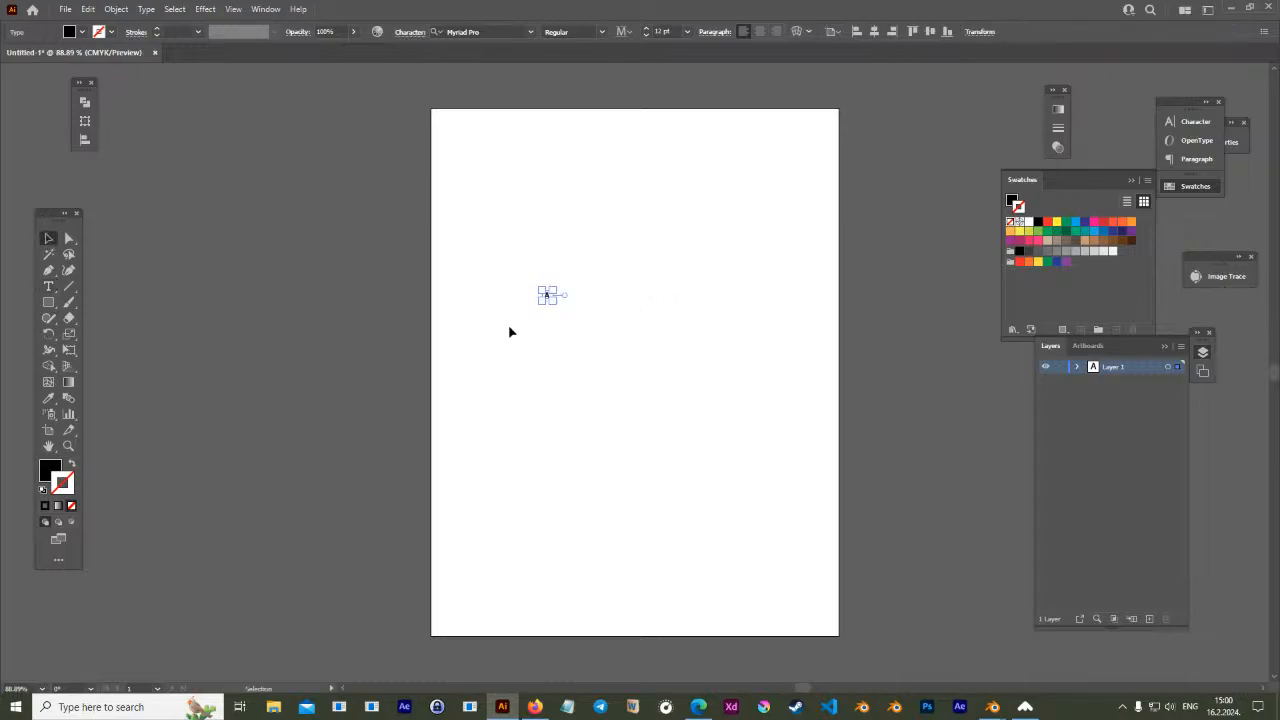
drag(553, 301, 648, 347)
drag(674, 427, 707, 437)
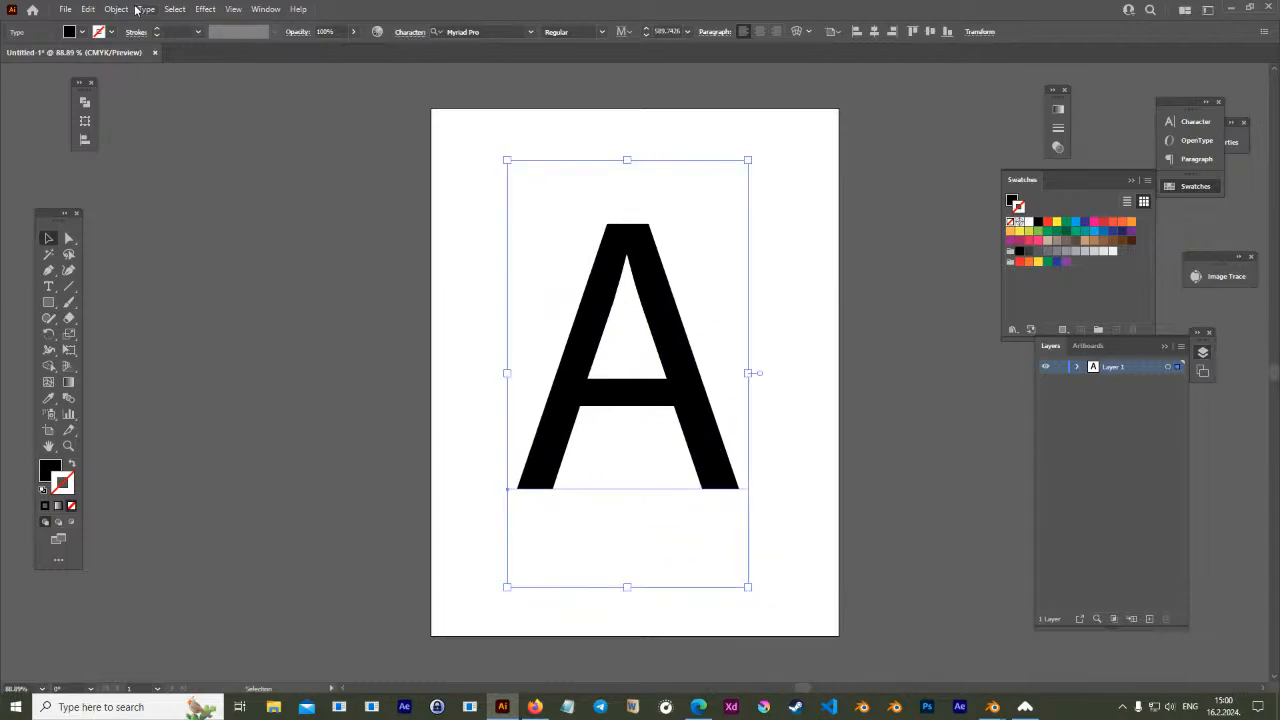
Set the letter A's Myriad Pro style to Bold and move it higher on the artboard
click(1168, 123)
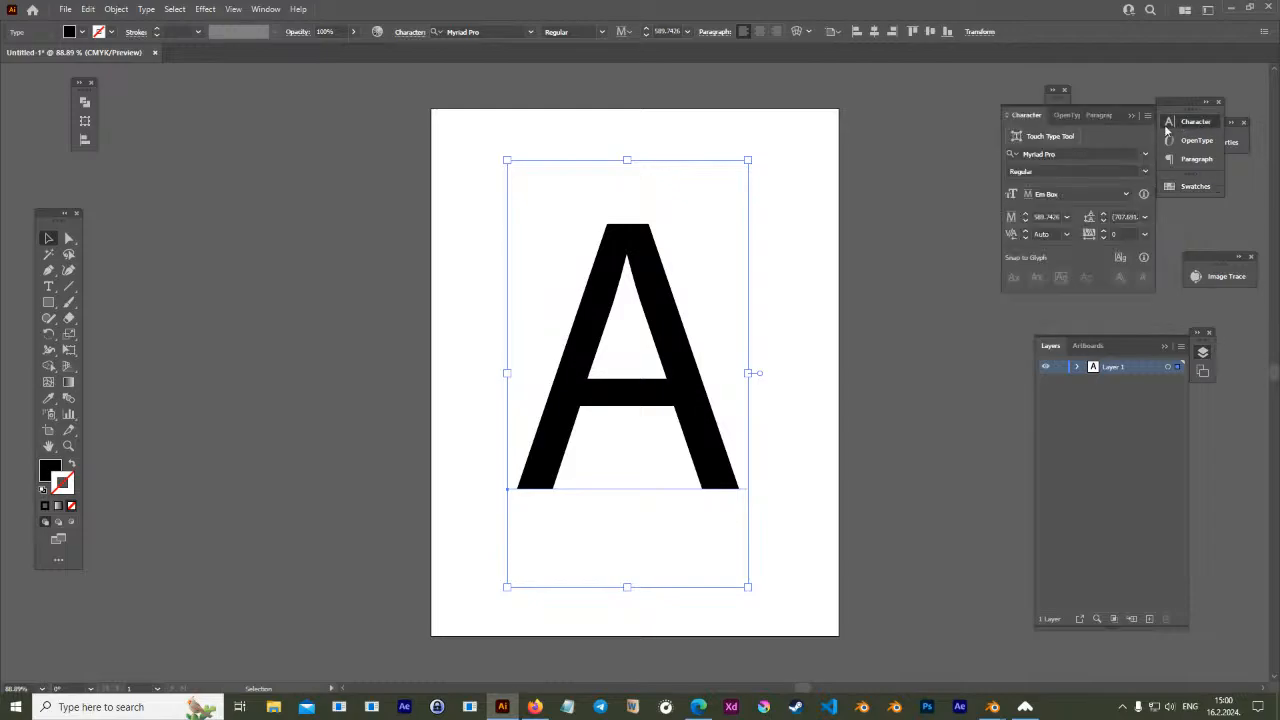
click(1078, 150)
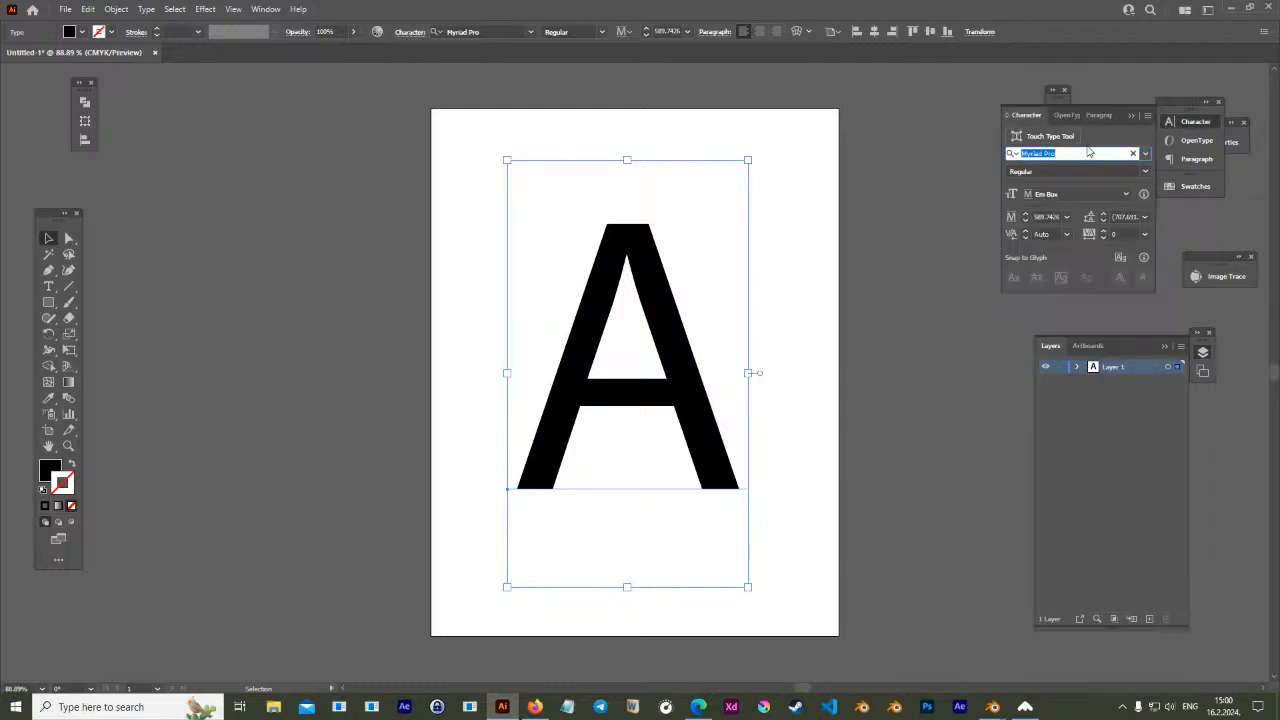
click(1145, 172)
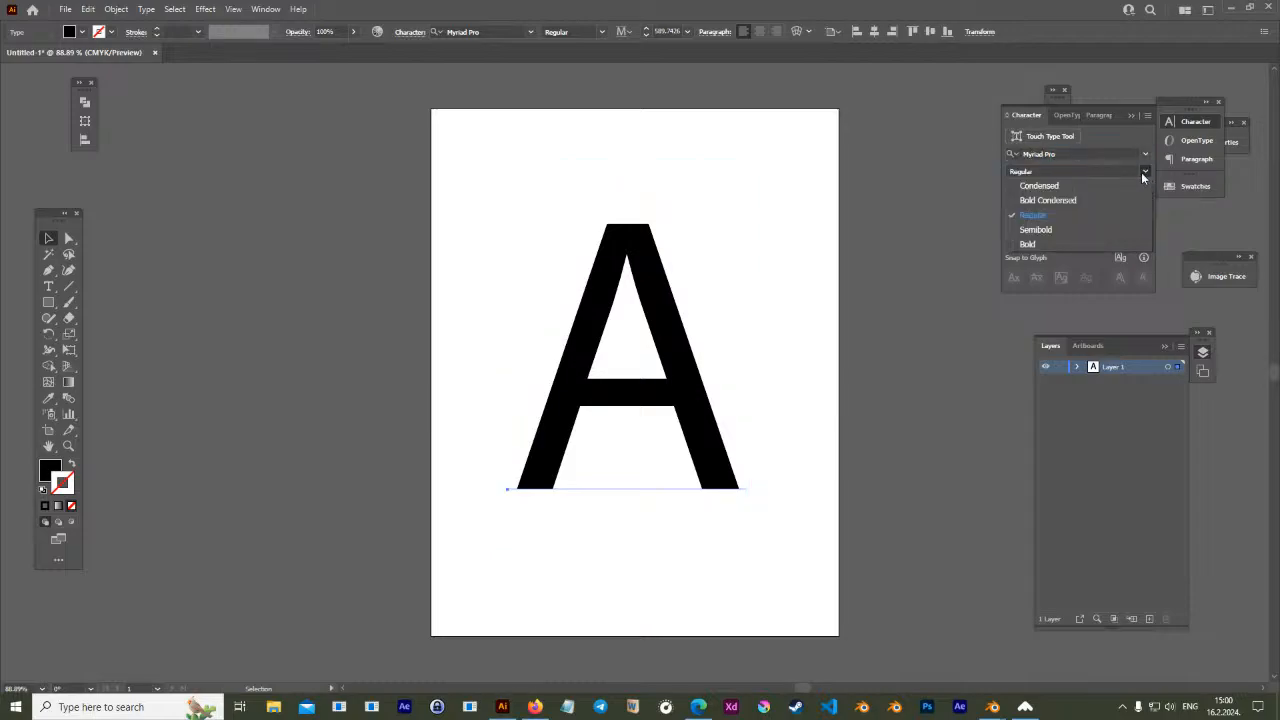
click(1050, 245)
drag(698, 358, 696, 307)
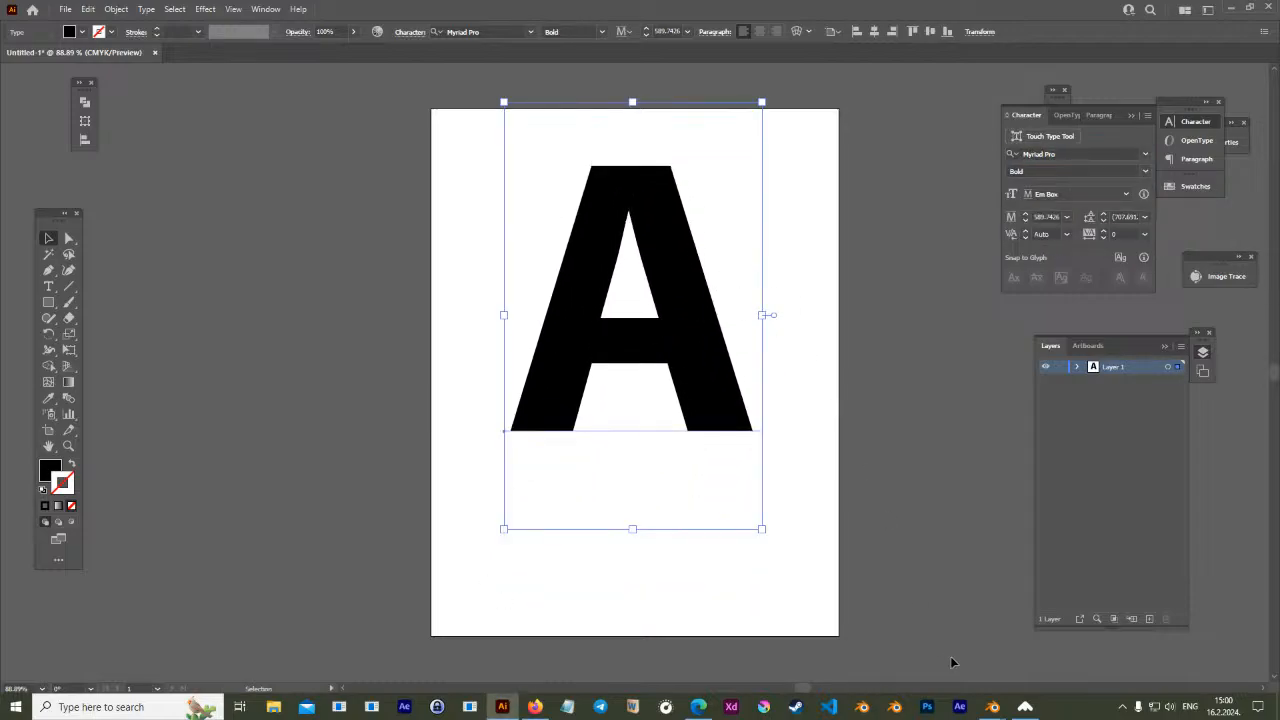
Switch to DaFont in the browser and look through the typefaces in the Fancy > Comic category
click(699, 711)
click(590, 60)
click(204, 82)
scroll(565, 340, down, 3)
scroll(565, 340, up, 15)
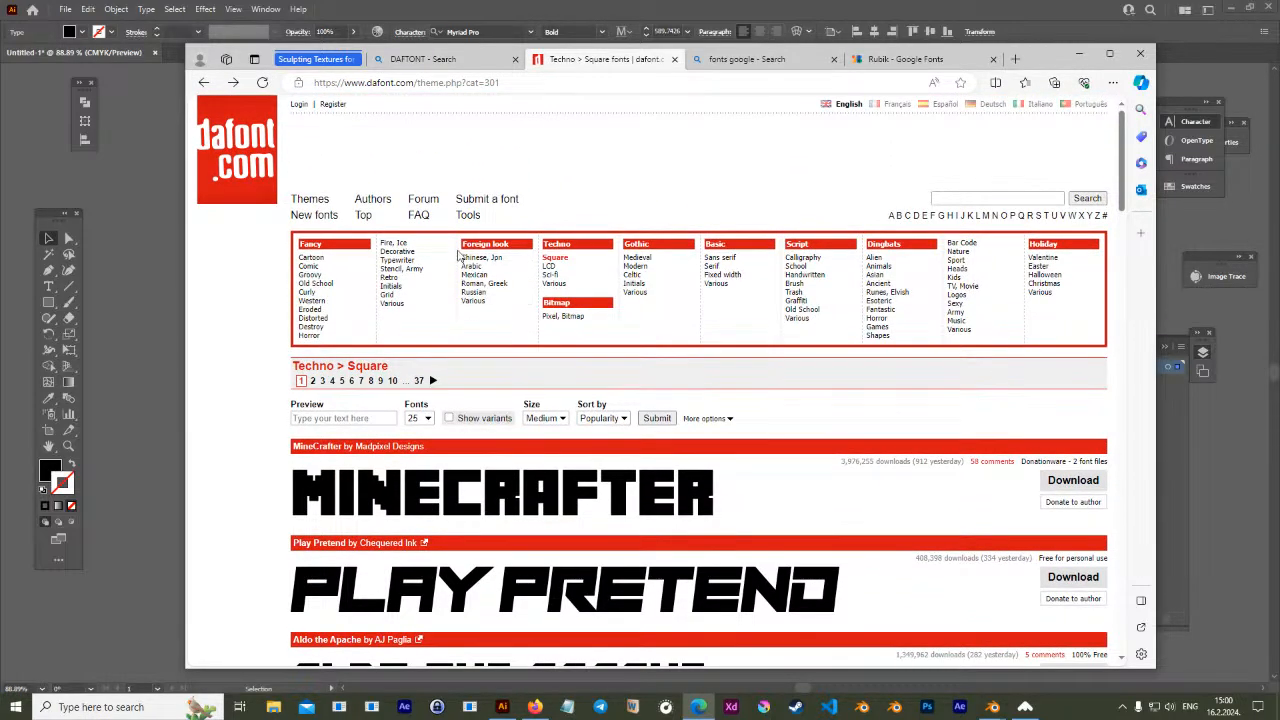
click(310, 266)
scroll(492, 434, down, 7)
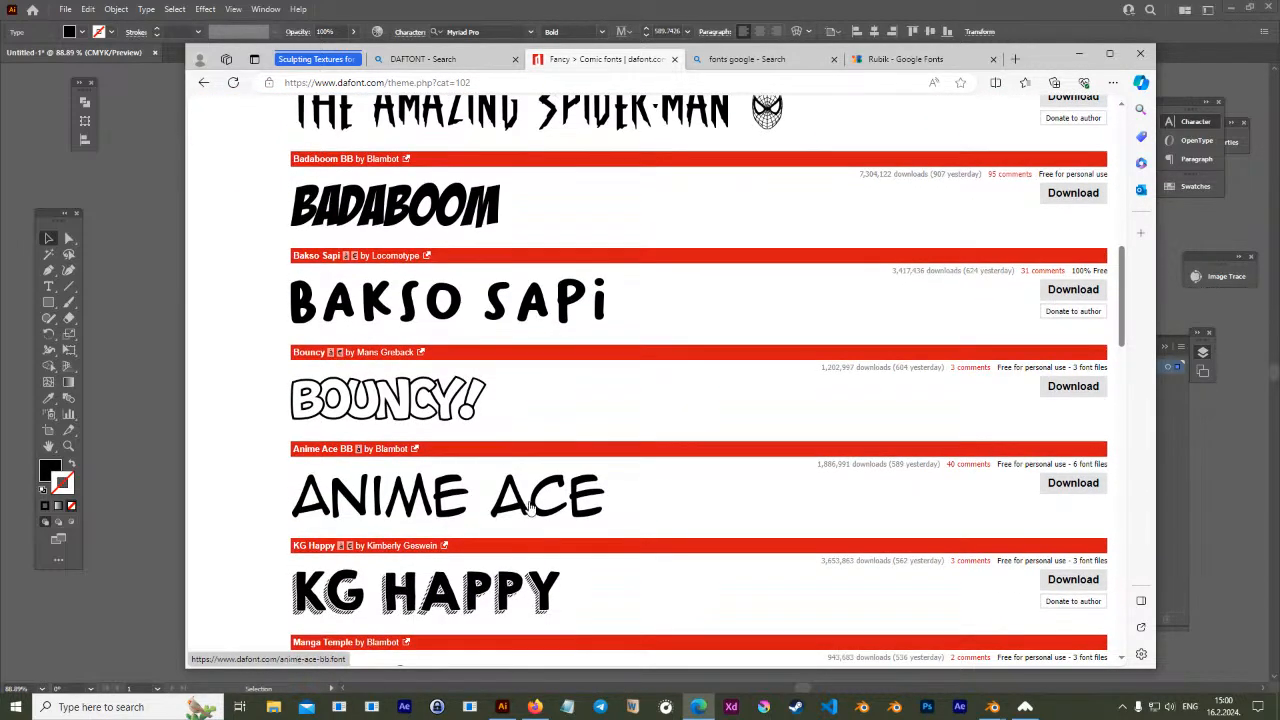
scroll(533, 490, down, 3)
scroll(456, 476, down, 3)
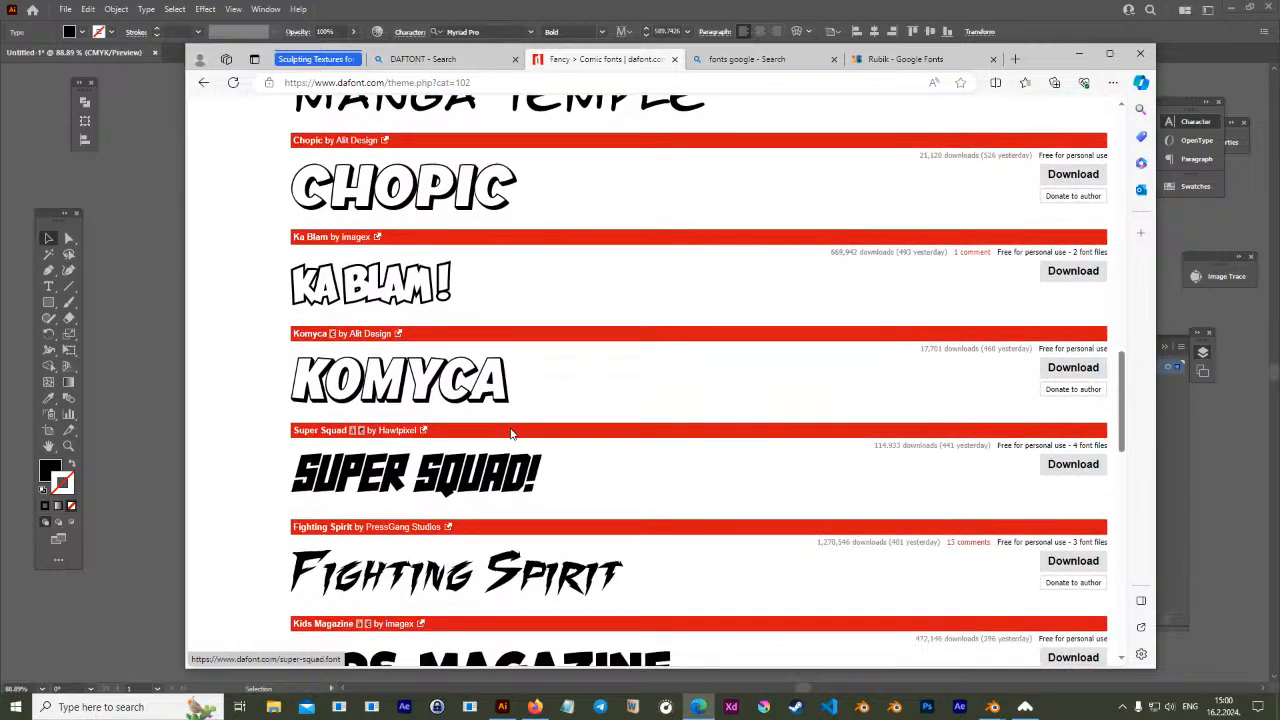
Download the Super Squad font from its DaFont page and show super_squad.zip in its folder
click(492, 484)
click(1073, 338)
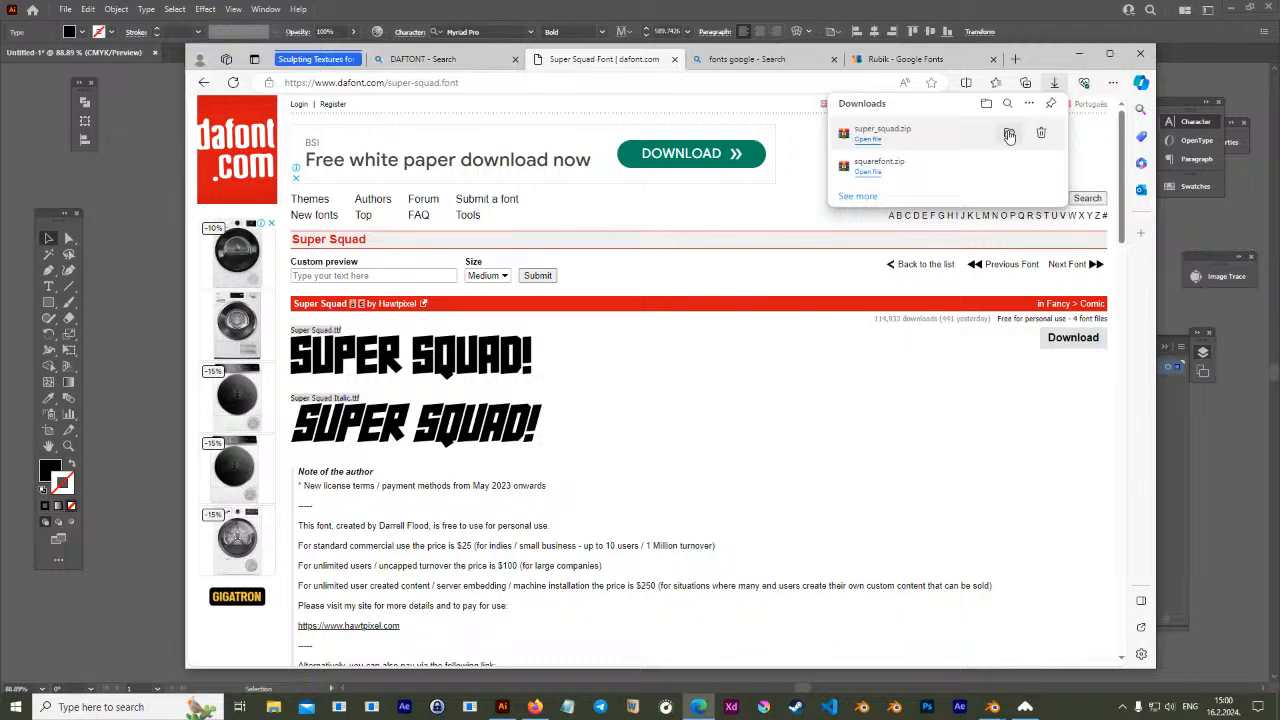
click(1009, 135)
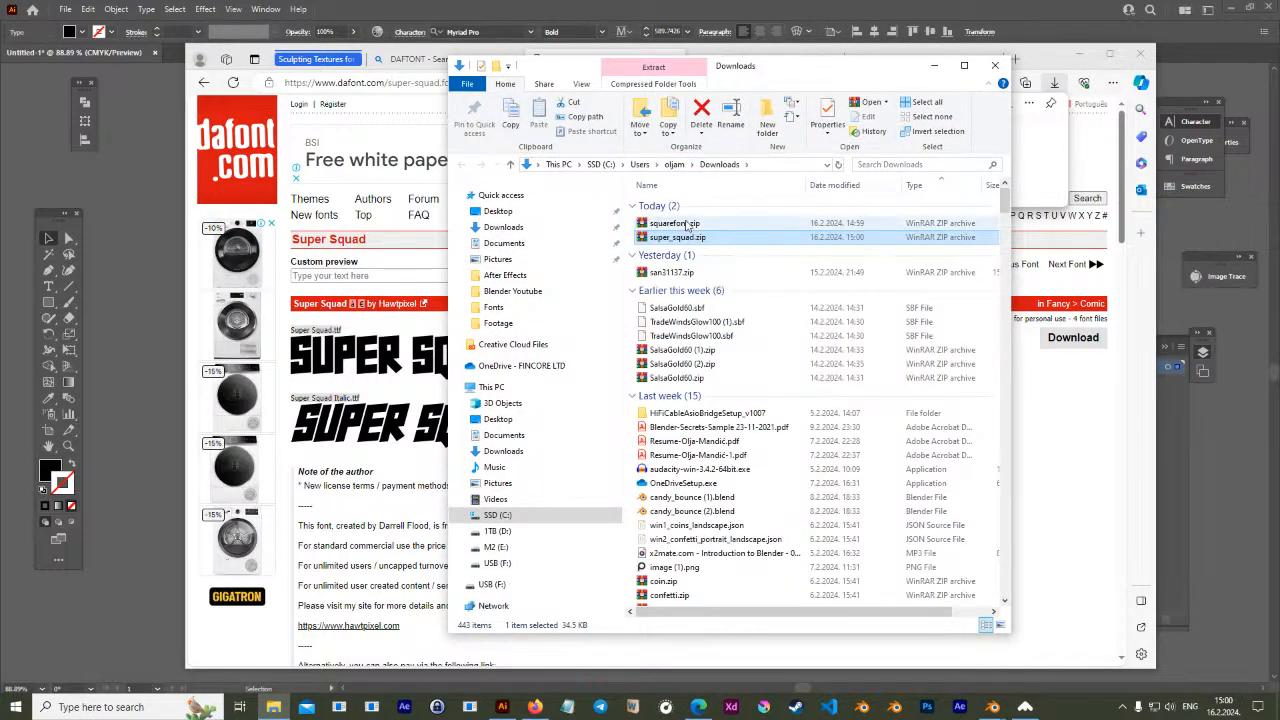
Copy squarefont.zip and super_squad.zip into the Blender Youtube folder and extract both archives there
ctrl+click(686, 226)
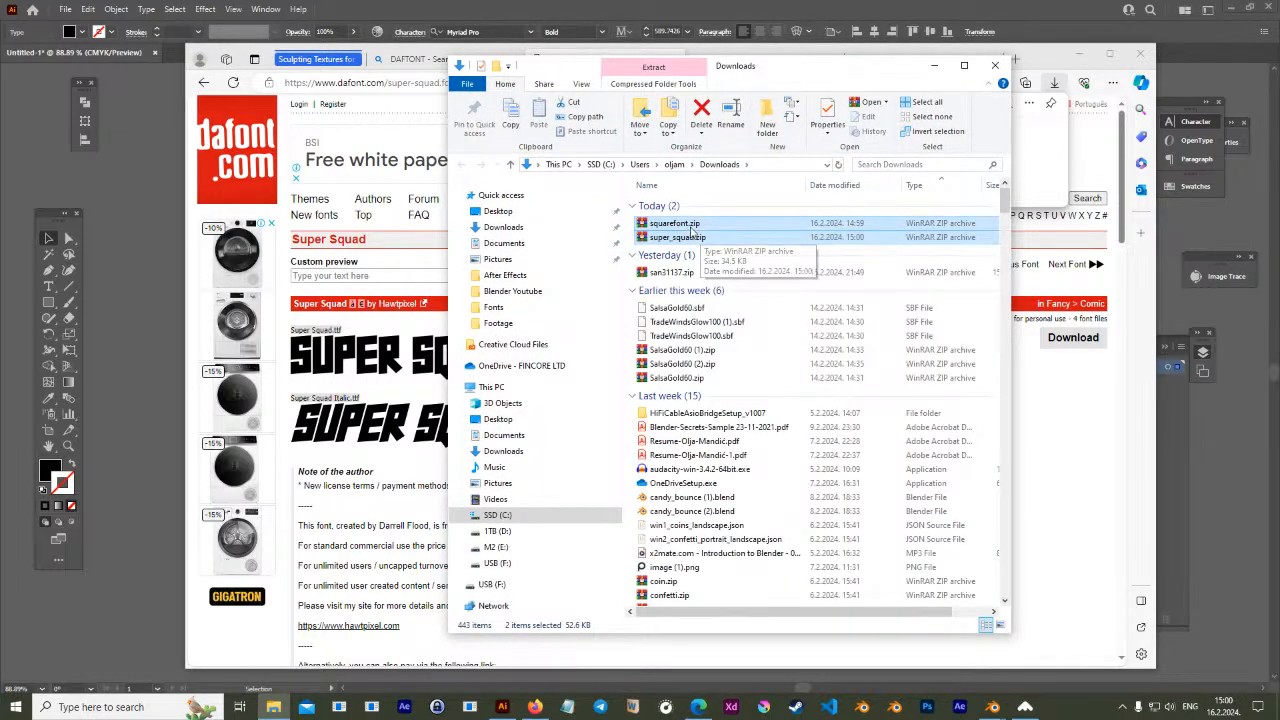
click(515, 291)
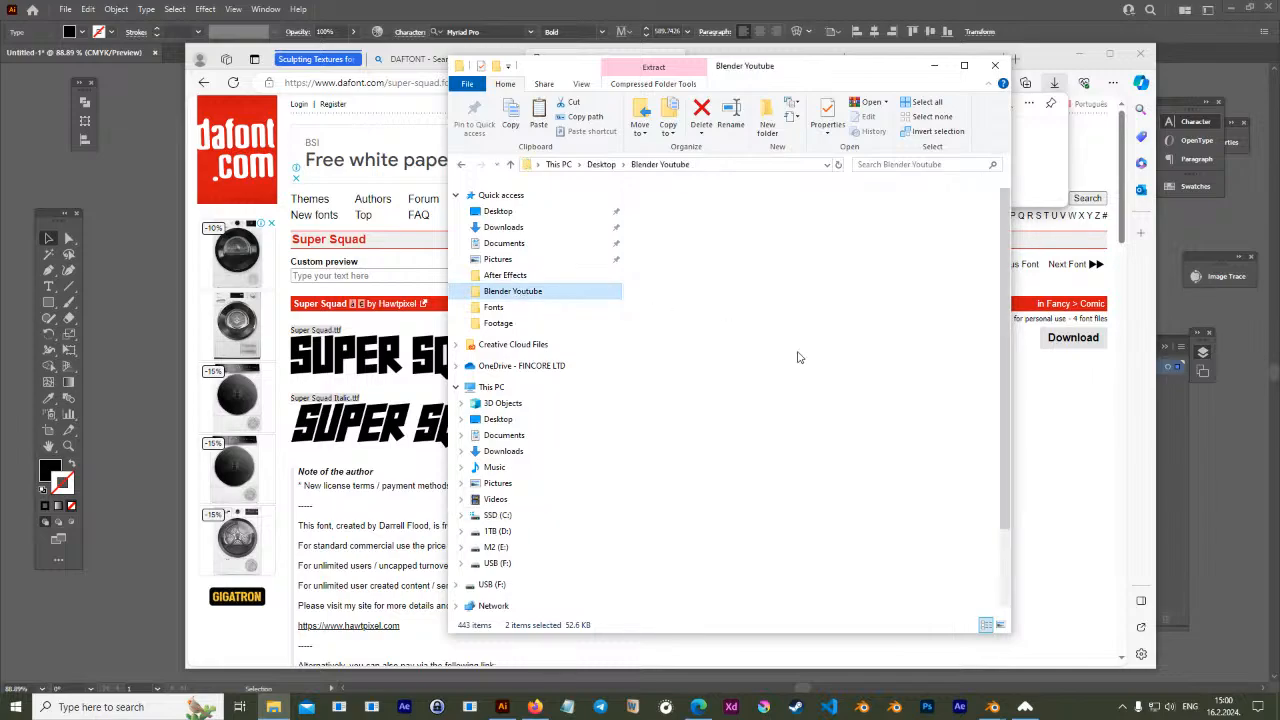
key(ctrl+v)
right_click(957, 500)
click(1028, 547)
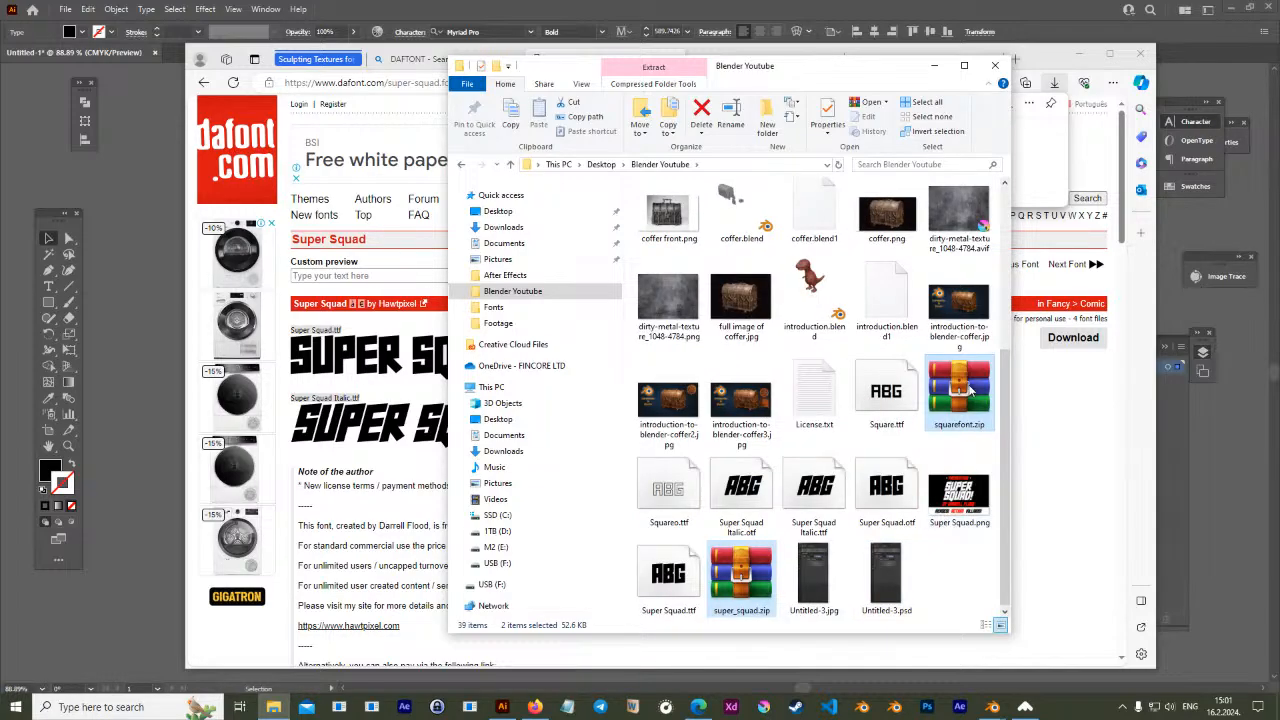
Delete squarefont.zip and super_squad.zip from the Blender Youtube folder
ctrl+click(748, 568)
key(Delete)
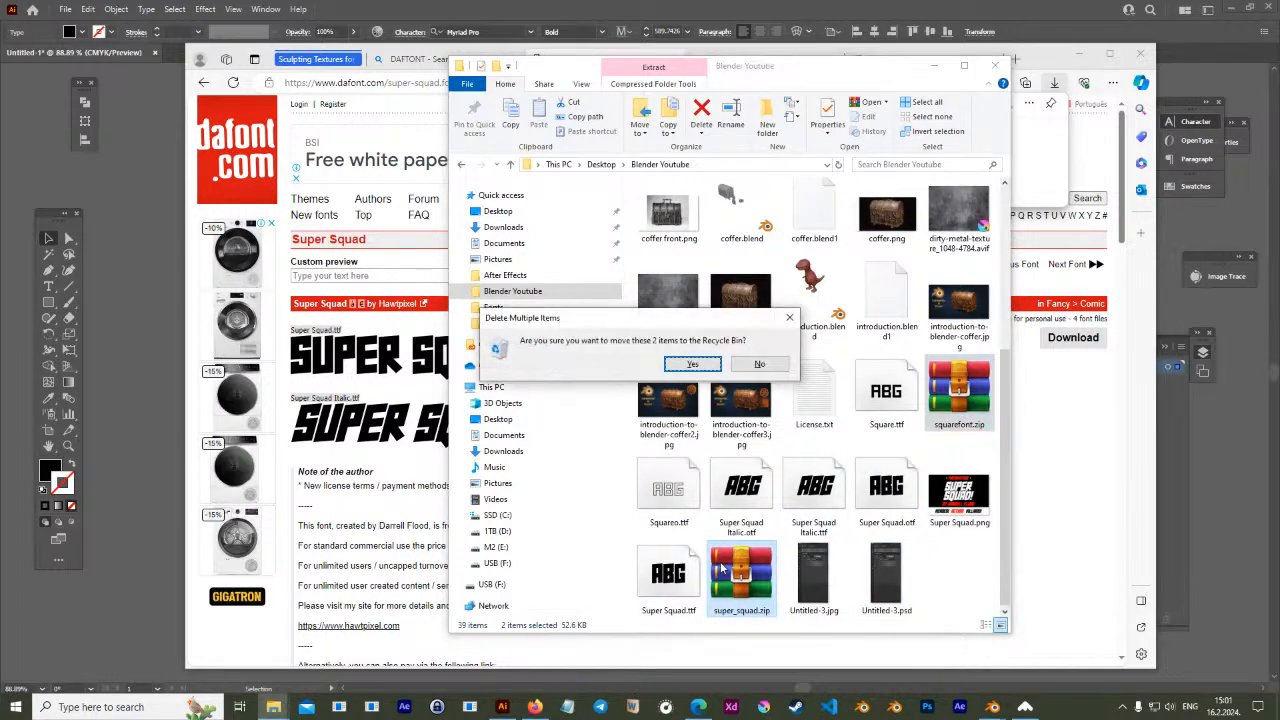
key(Return)
Examine the extracted Square and Super Squad font files in the Blender Youtube folder
click(748, 488)
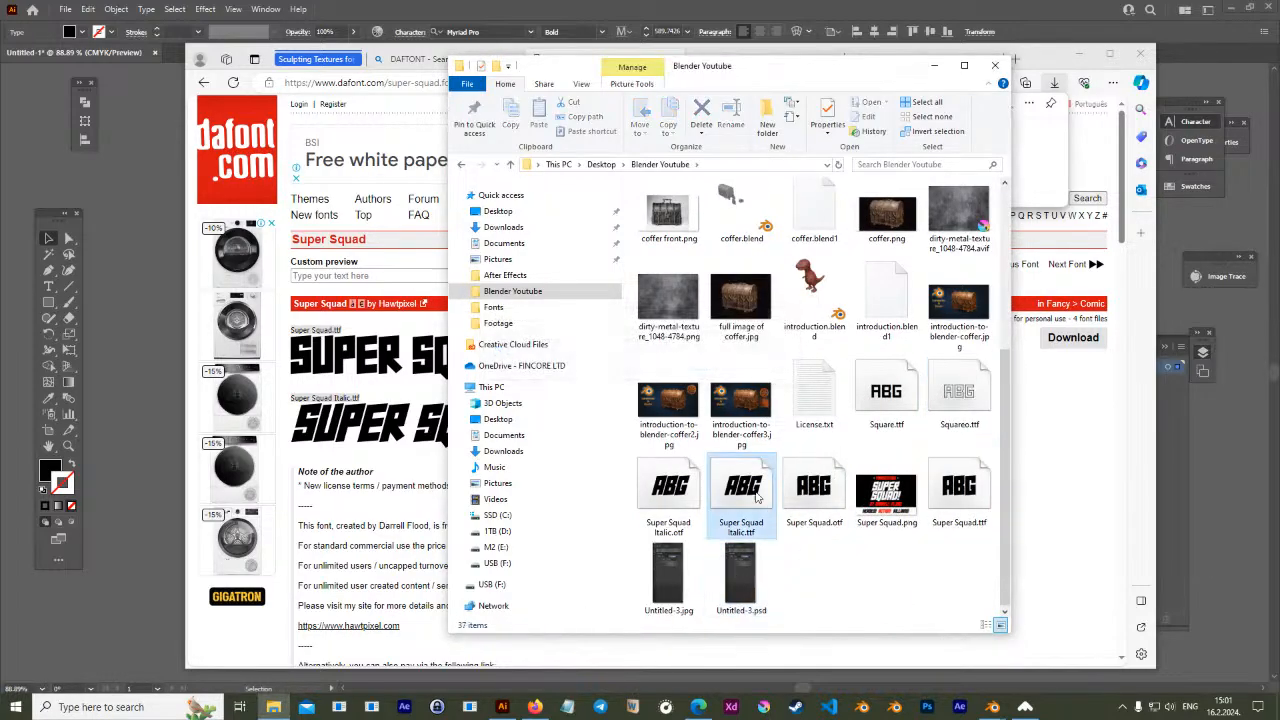
click(815, 492)
click(886, 395)
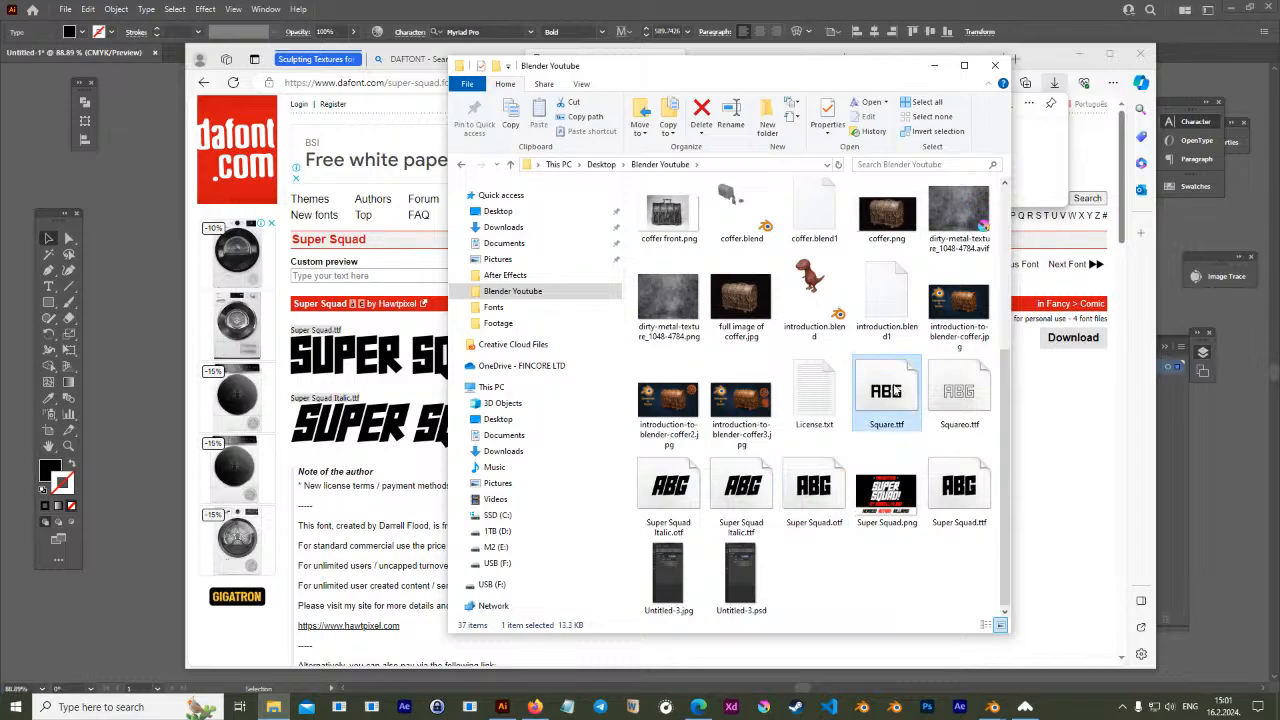
click(818, 502)
click(952, 500)
click(888, 497)
Select the letter A in Illustrator, then switch to the font manager and look through its collections and folders
click(147, 254)
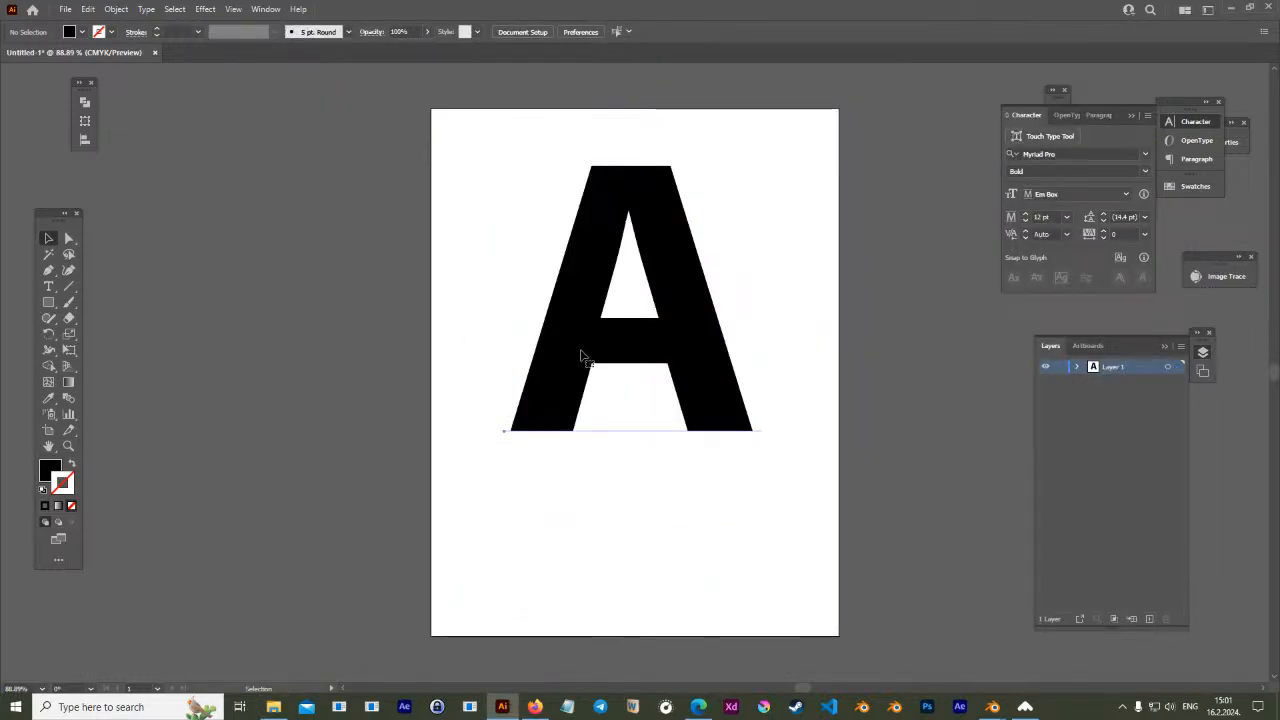
click(588, 358)
click(1025, 705)
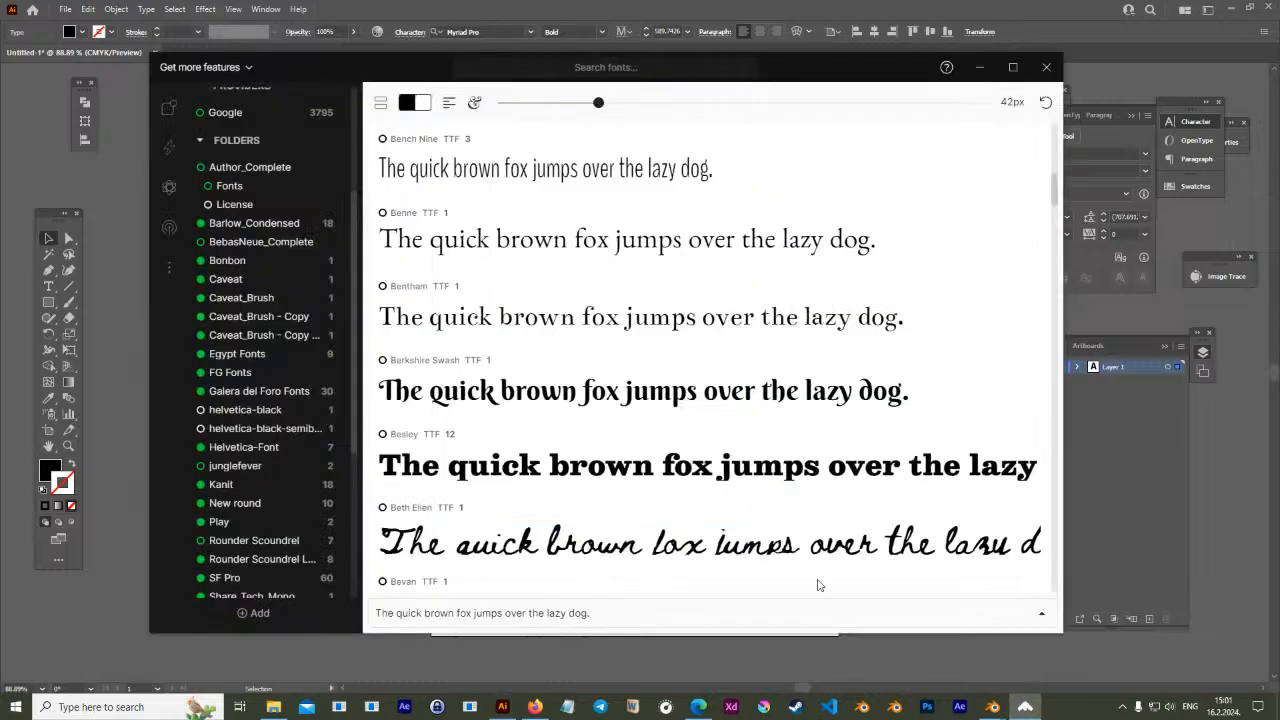
scroll(182, 400, down, 2)
scroll(185, 215, up, 5)
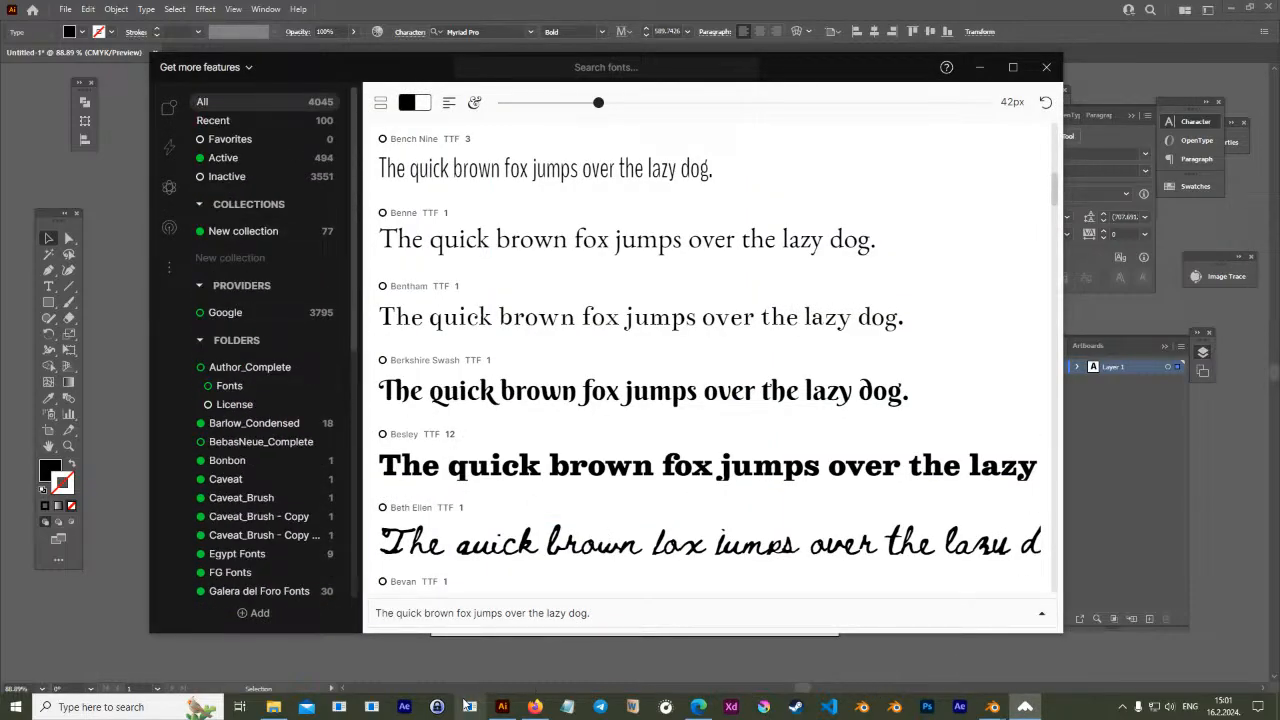
Install Super Squad.otf from the Blender Youtube folder in Windows and return to Illustrator
click(273, 707)
click(797, 497)
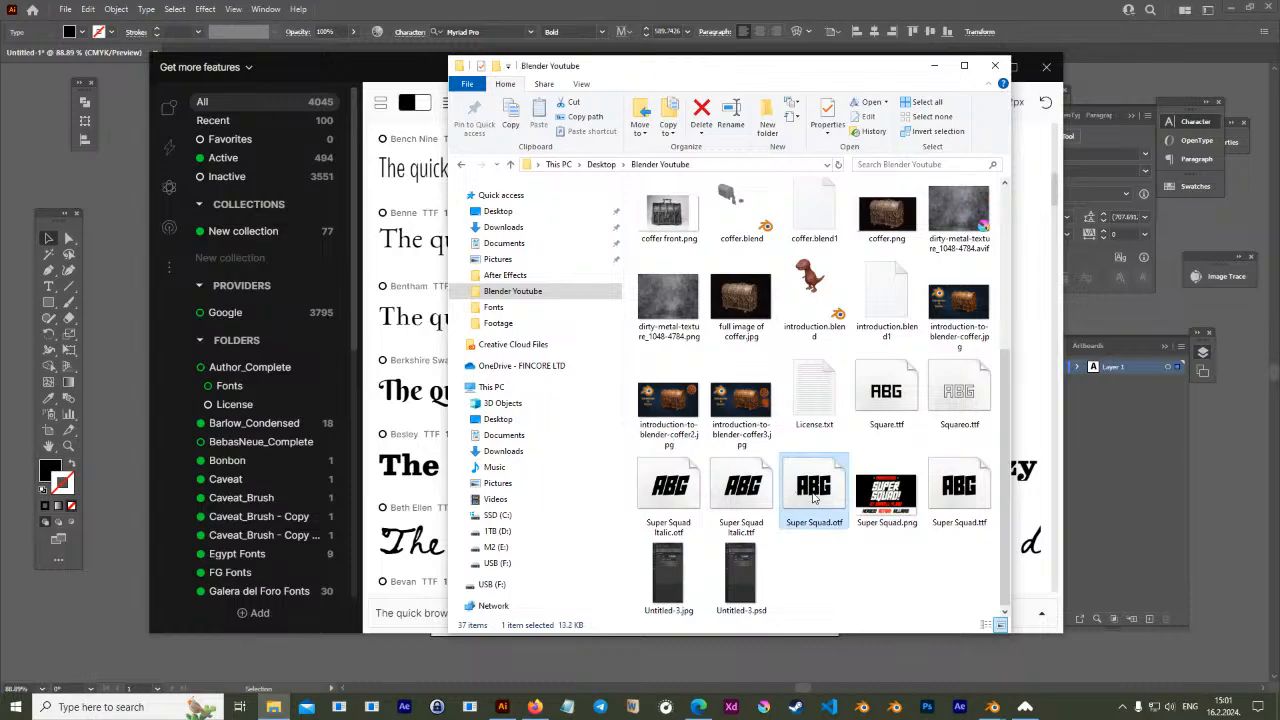
right_click(814, 496)
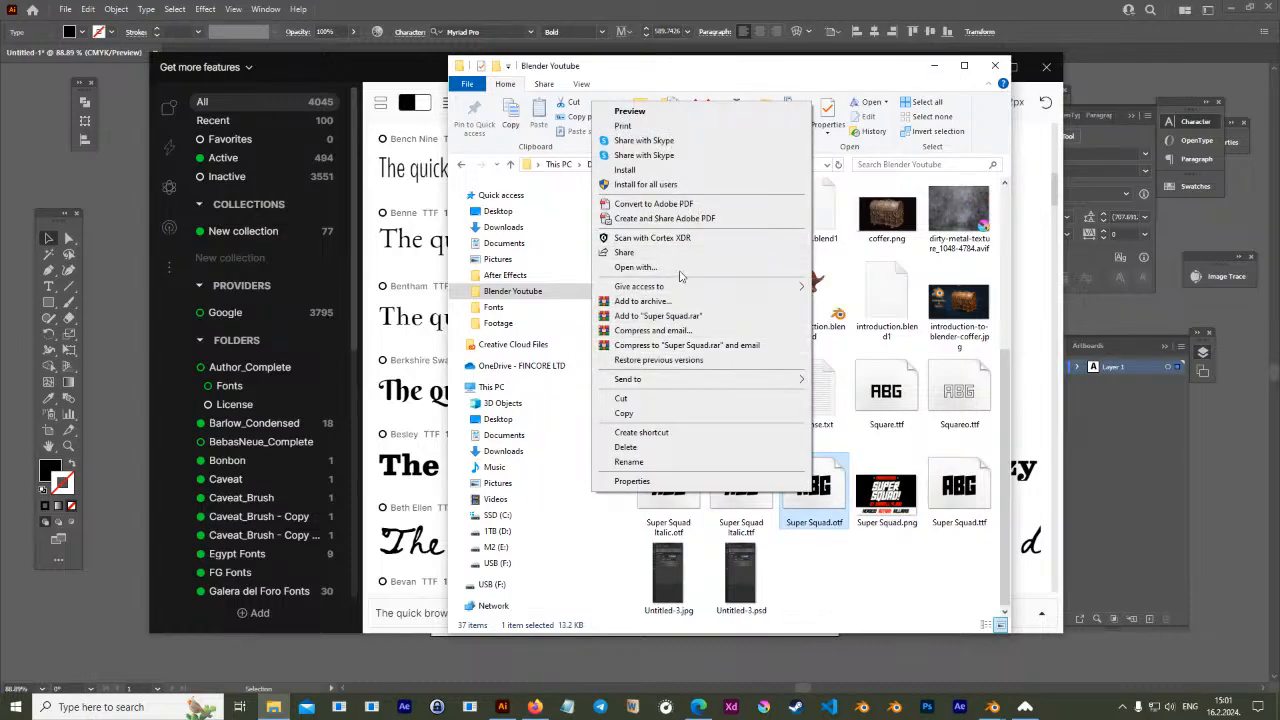
click(630, 170)
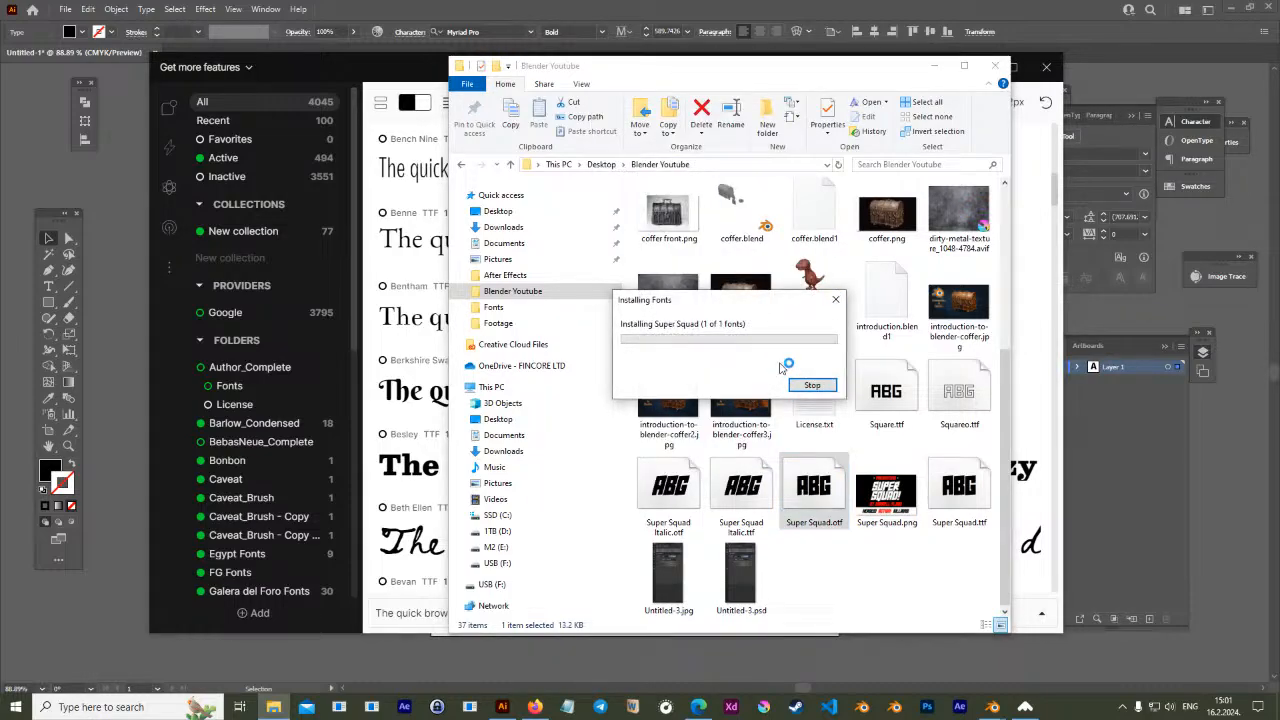
click(410, 5)
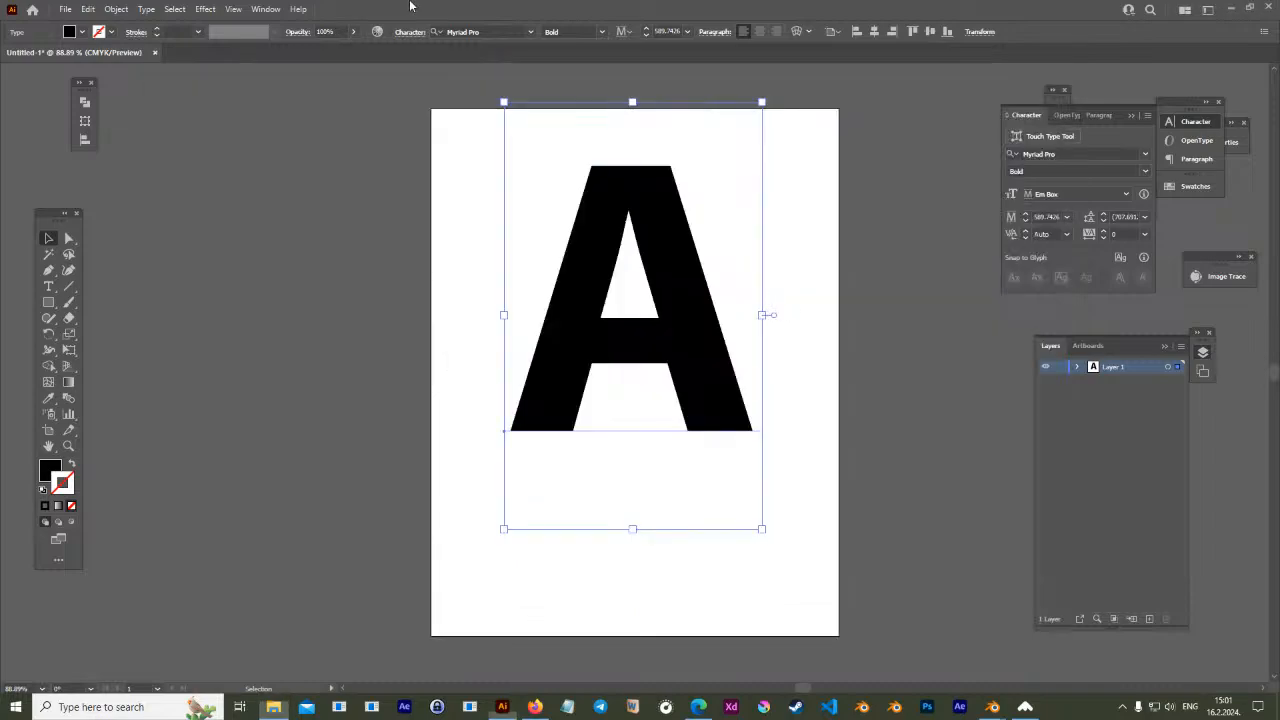
Move the letter A up, duplicate it below, and set the copy's font to Super Squad
drag(692, 330, 664, 280)
alt+drag(651, 177, 680, 465)
click(1087, 155)
text(squad)
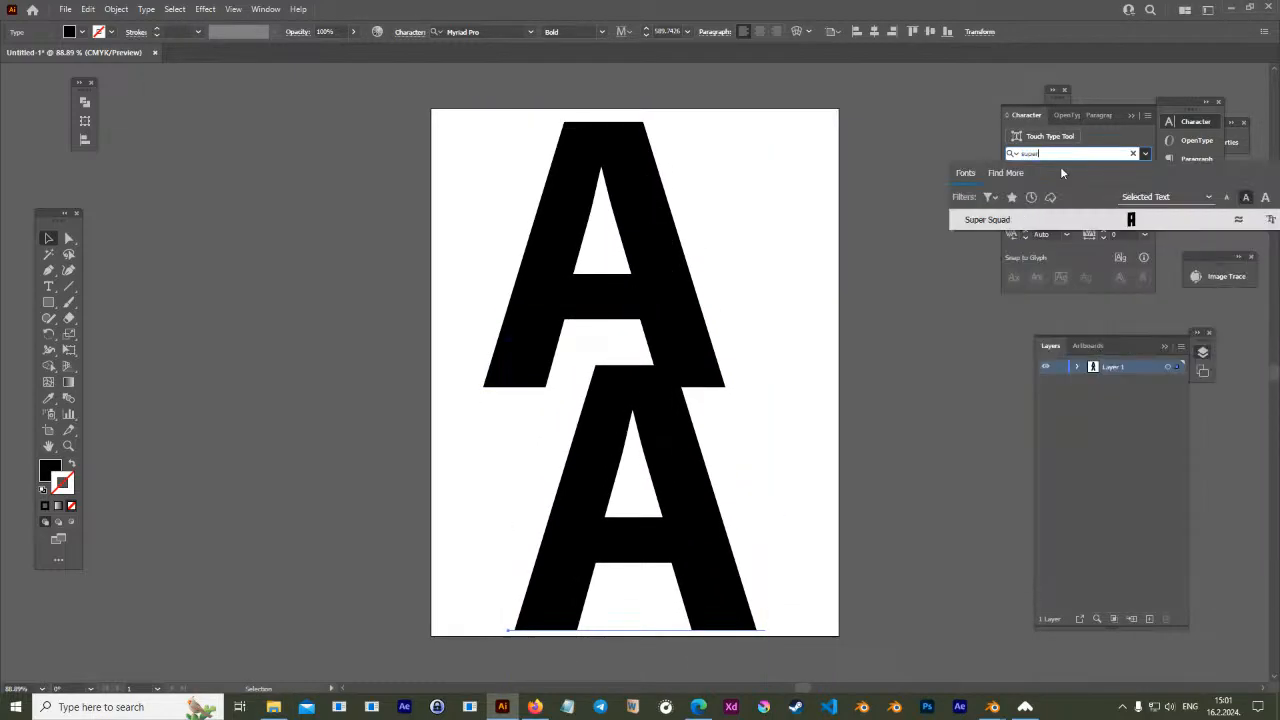
key(Return)
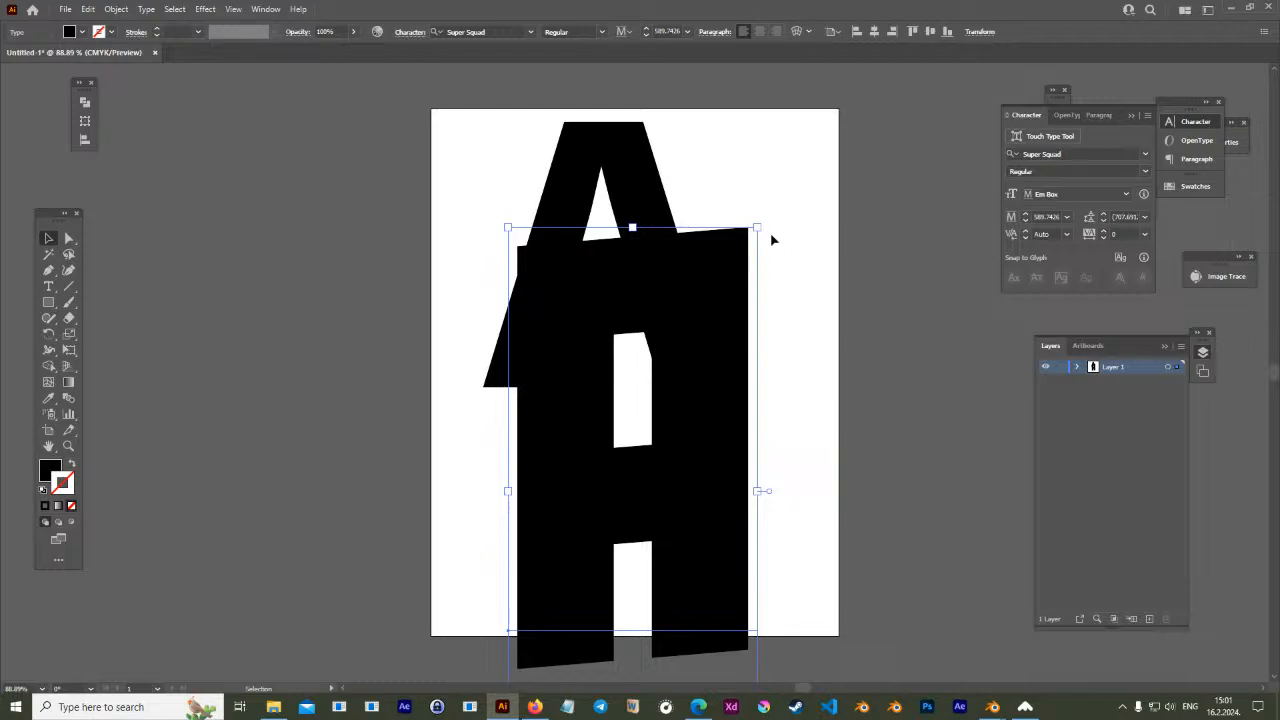
Scale the Super Squad A down to about 288 pt and the Myriad Pro A to about 363 pt
shift+drag(758, 227, 789, 426)
click(704, 287)
shift+drag(735, 485, 636, 321)
drag(609, 247, 603, 347)
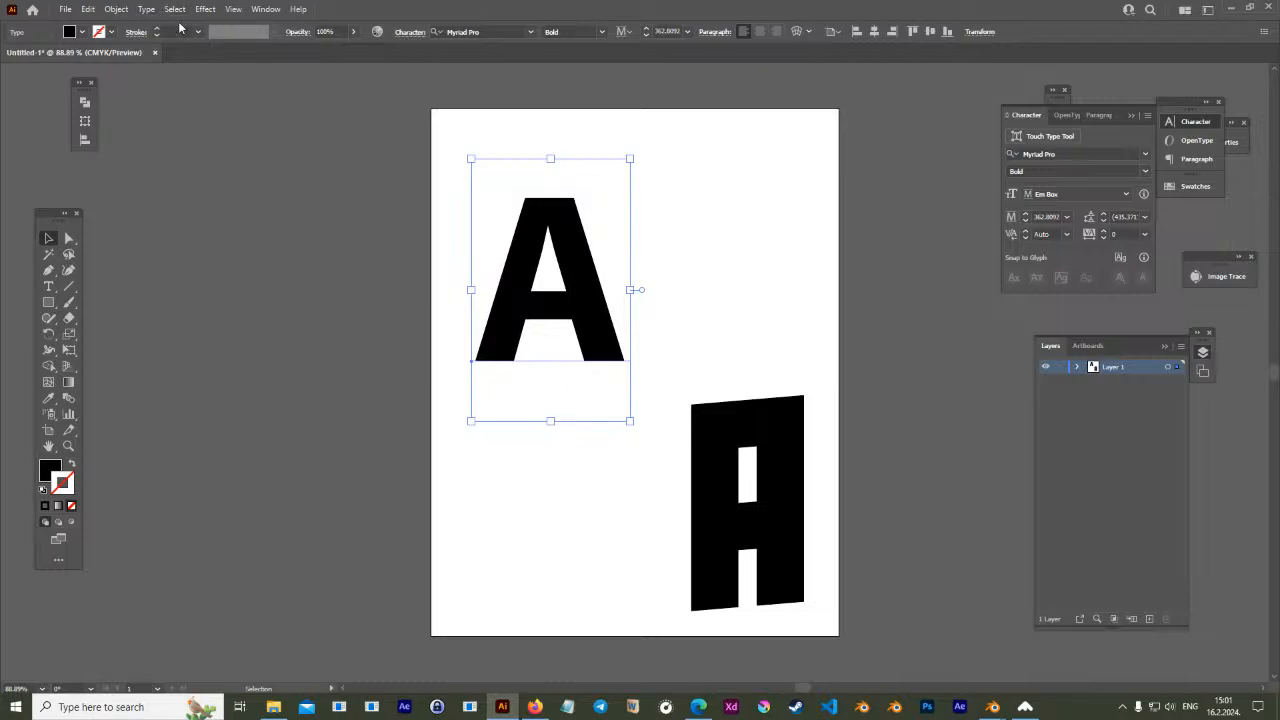
Arrange the Myriad Pro A above and left of the Super Squad A on the artboard, and dock the Tools panel
drag(535, 217, 533, 191)
drag(704, 419, 686, 384)
drag(562, 250, 575, 241)
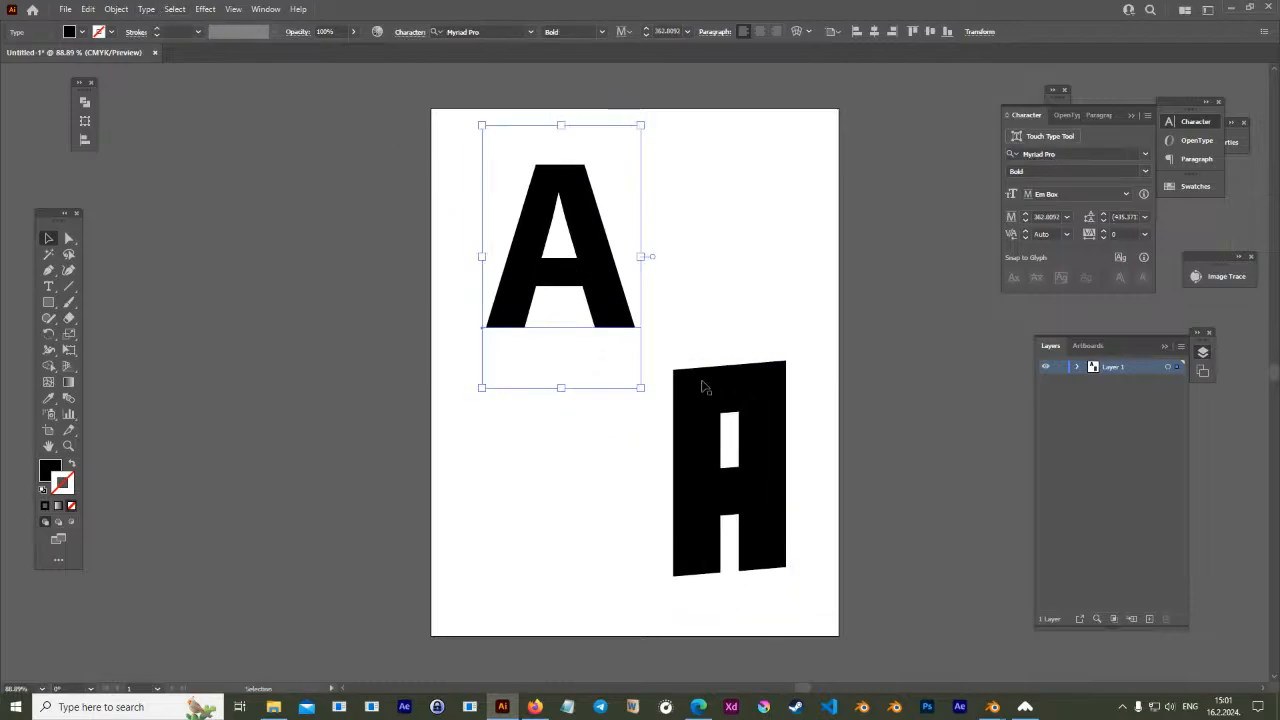
drag(704, 387, 691, 374)
drag(778, 609, 795, 627)
key(ctrl+z)
drag(753, 524, 767, 530)
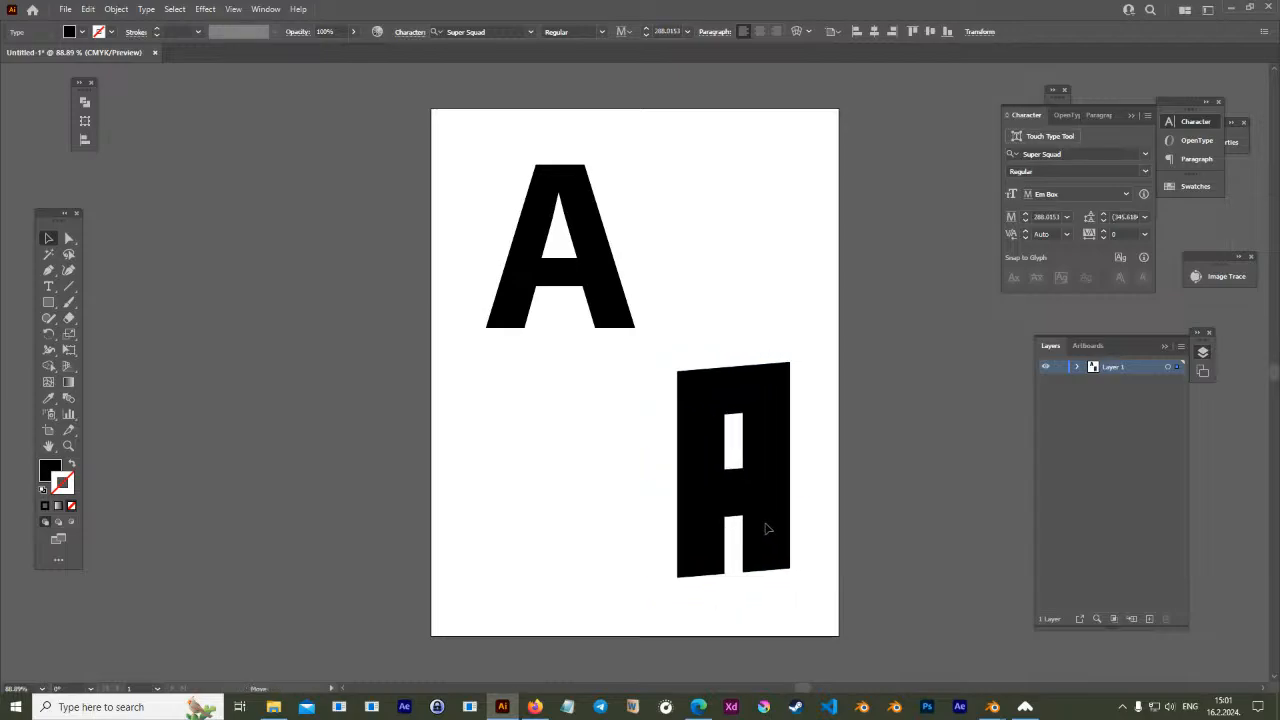
drag(600, 260, 596, 262)
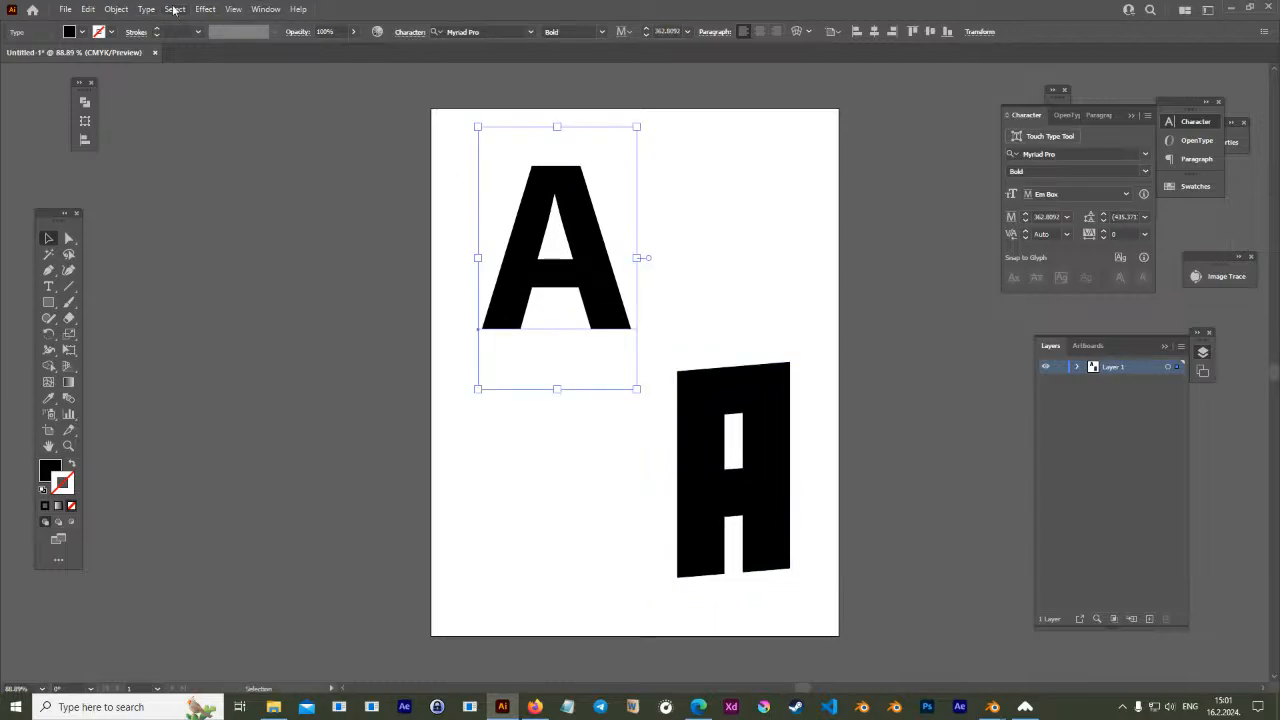
drag(55, 226, 13, 112)
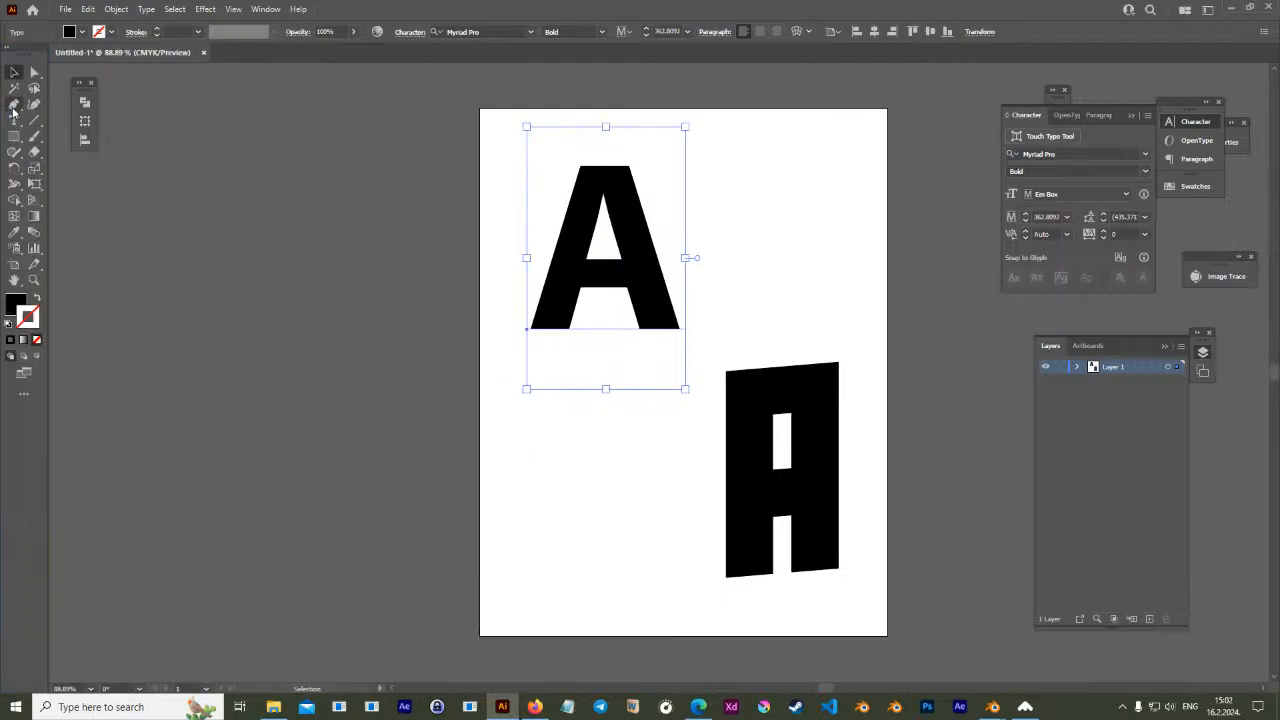
Convert the Myriad Pro A and the Super Squad A to outlines
click(130, 9)
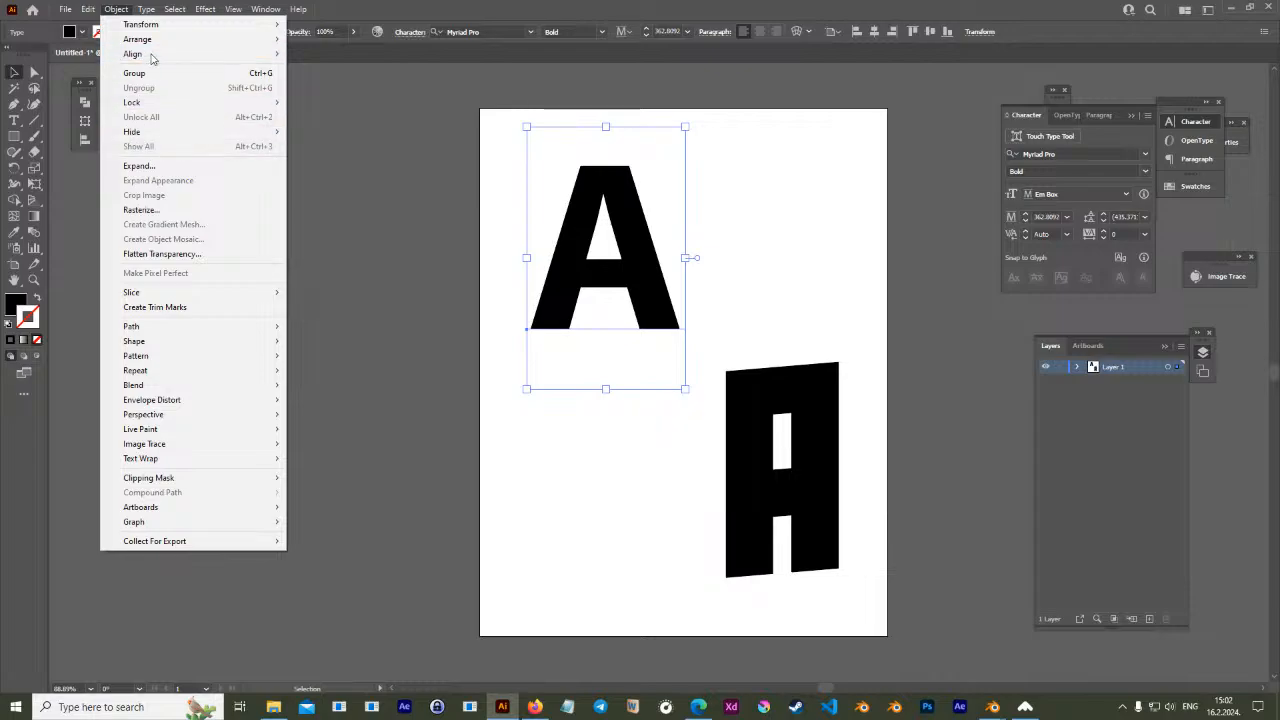
mouse_move(146, 9)
click(185, 244)
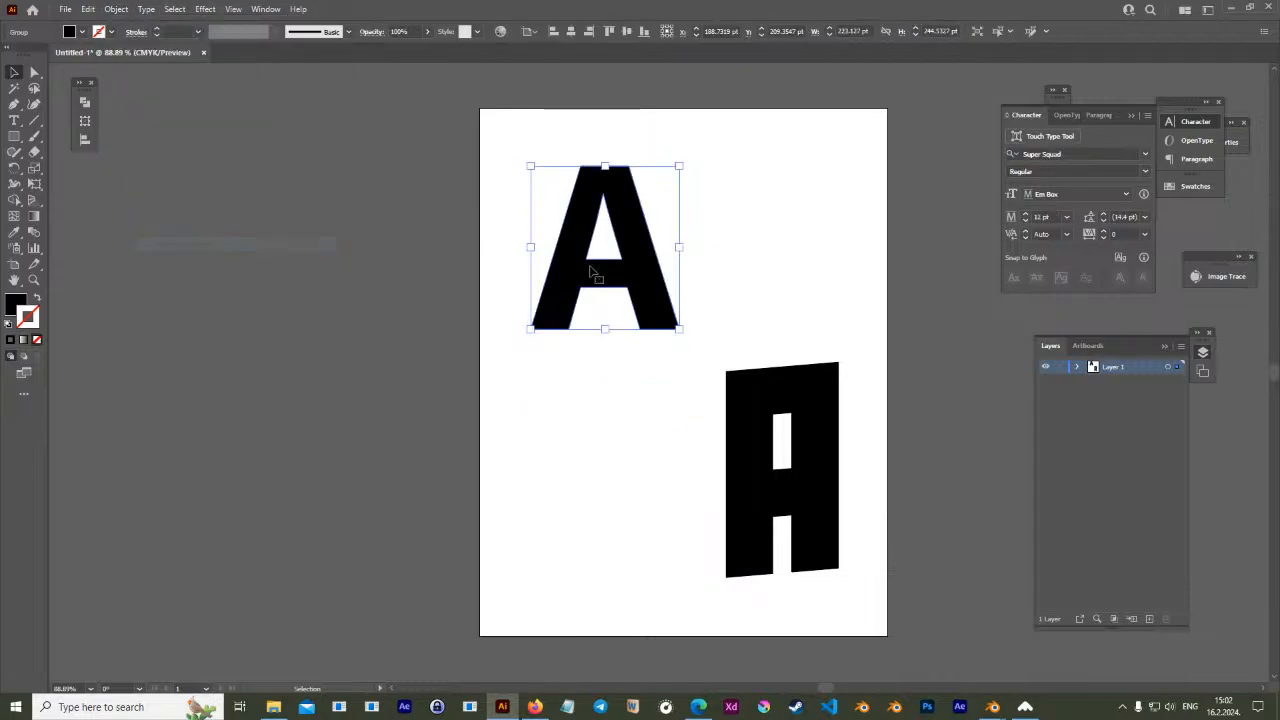
click(768, 393)
click(146, 9)
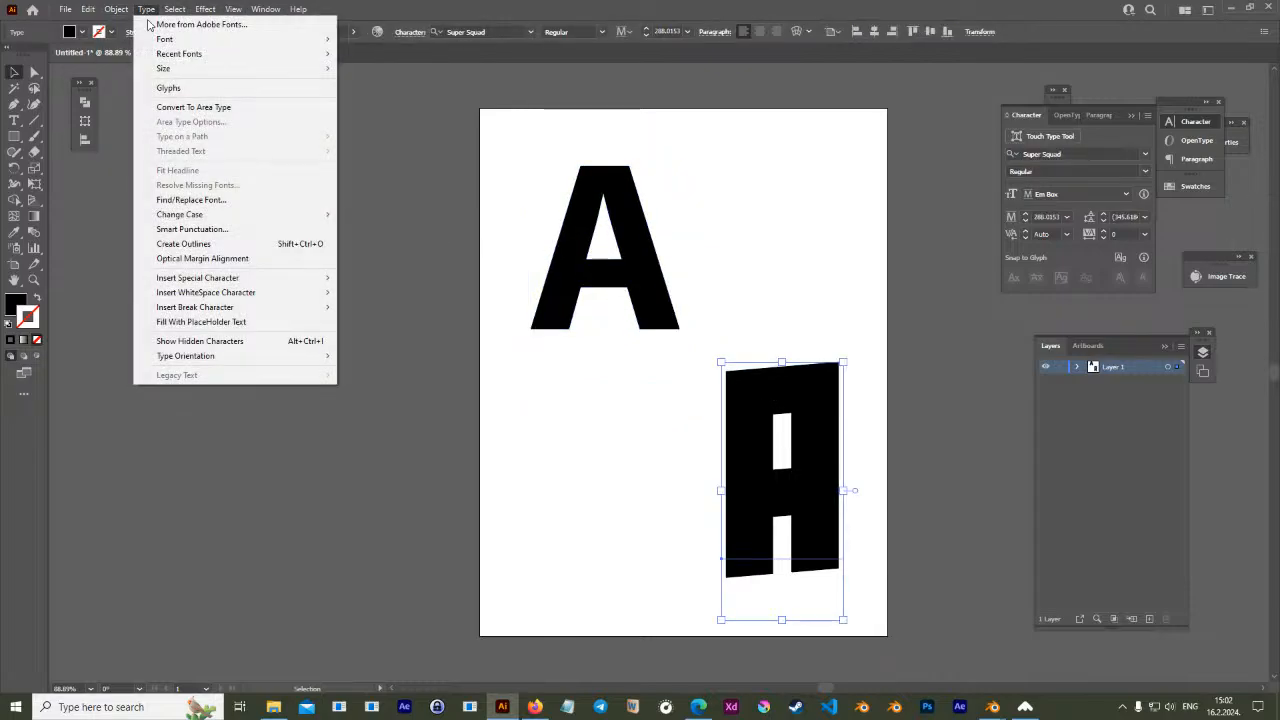
click(185, 245)
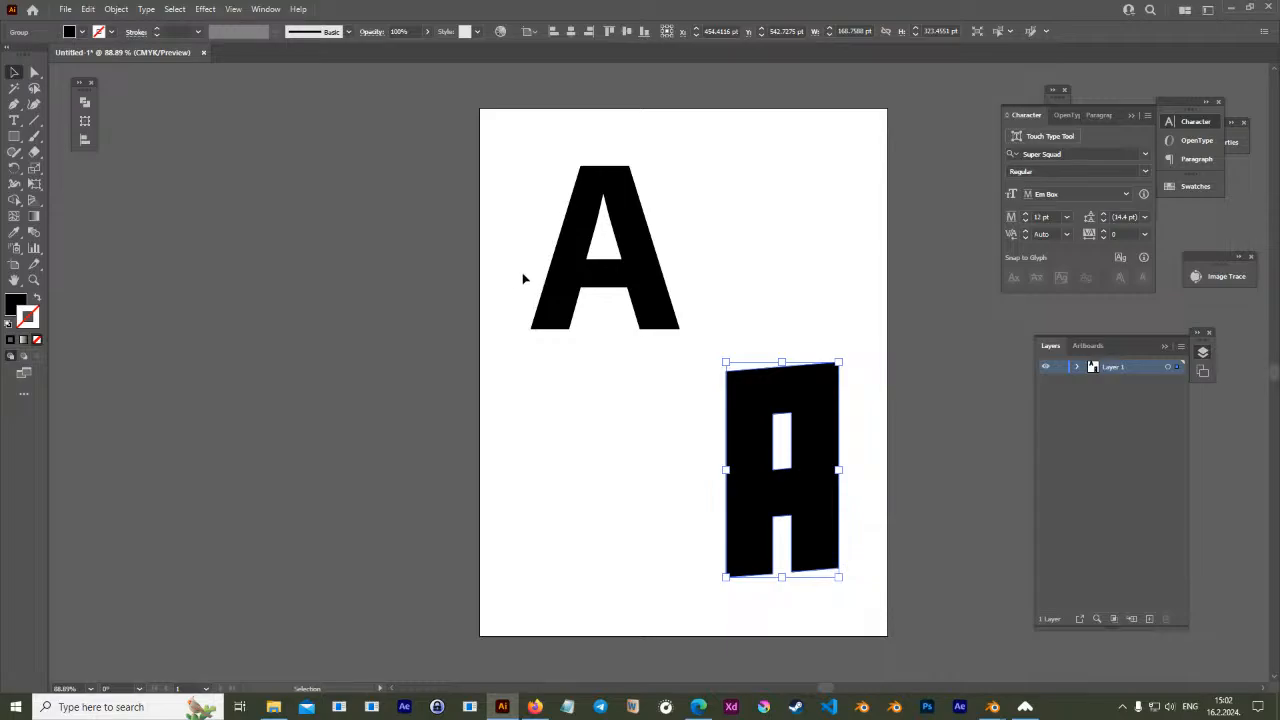
Select the outlined Myriad Pro A with the Direct Selection tool to show its anchor points
click(657, 299)
key(Tab)
key(Tab)
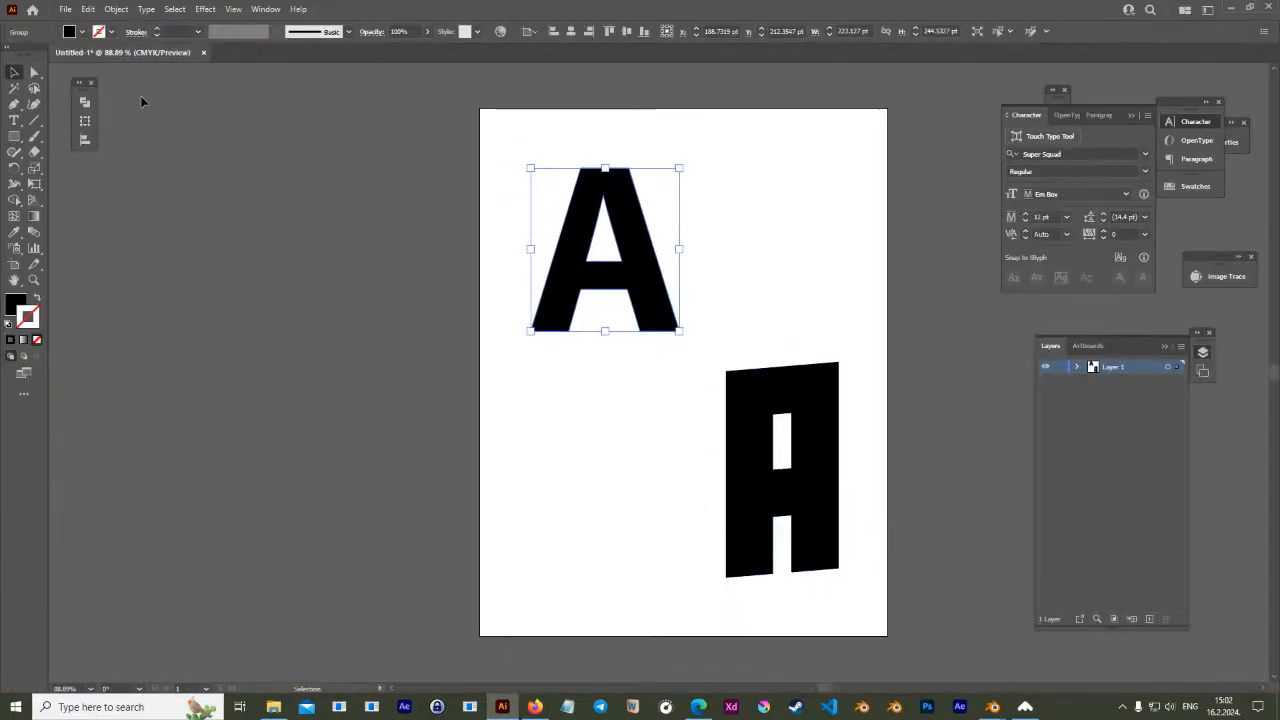
alt+scroll(604, 250, up, 3)
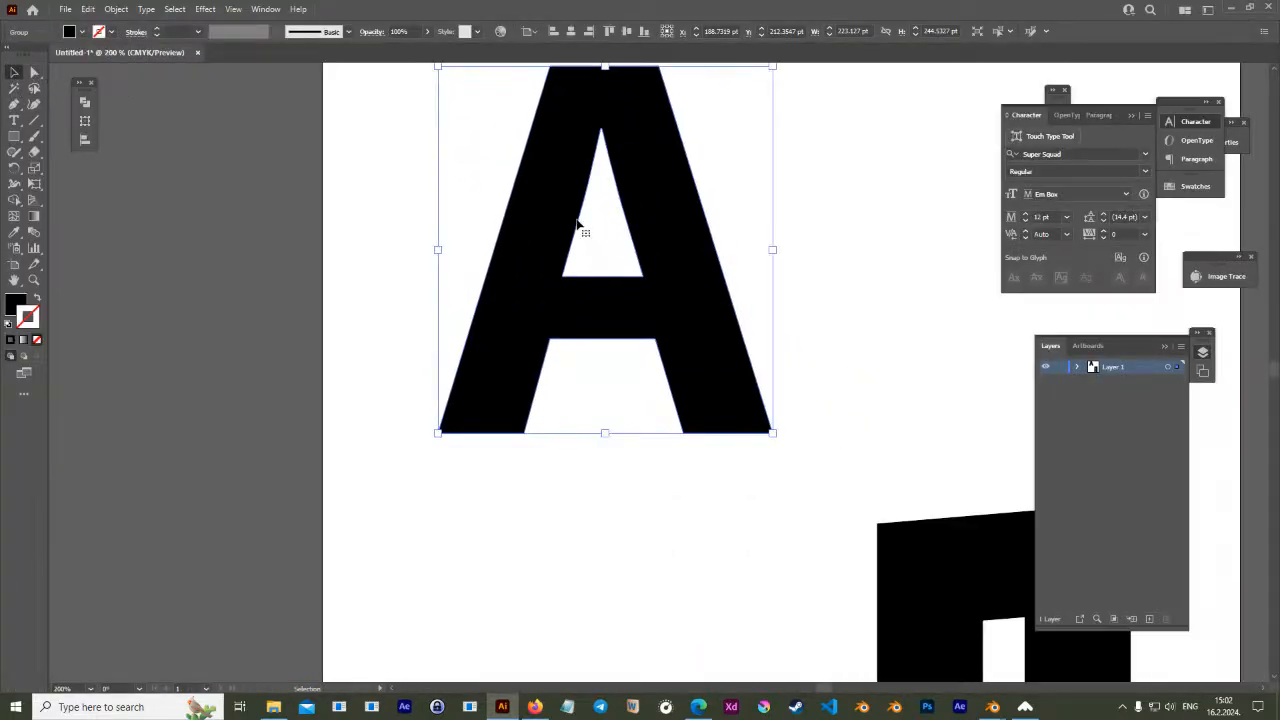
click(35, 71)
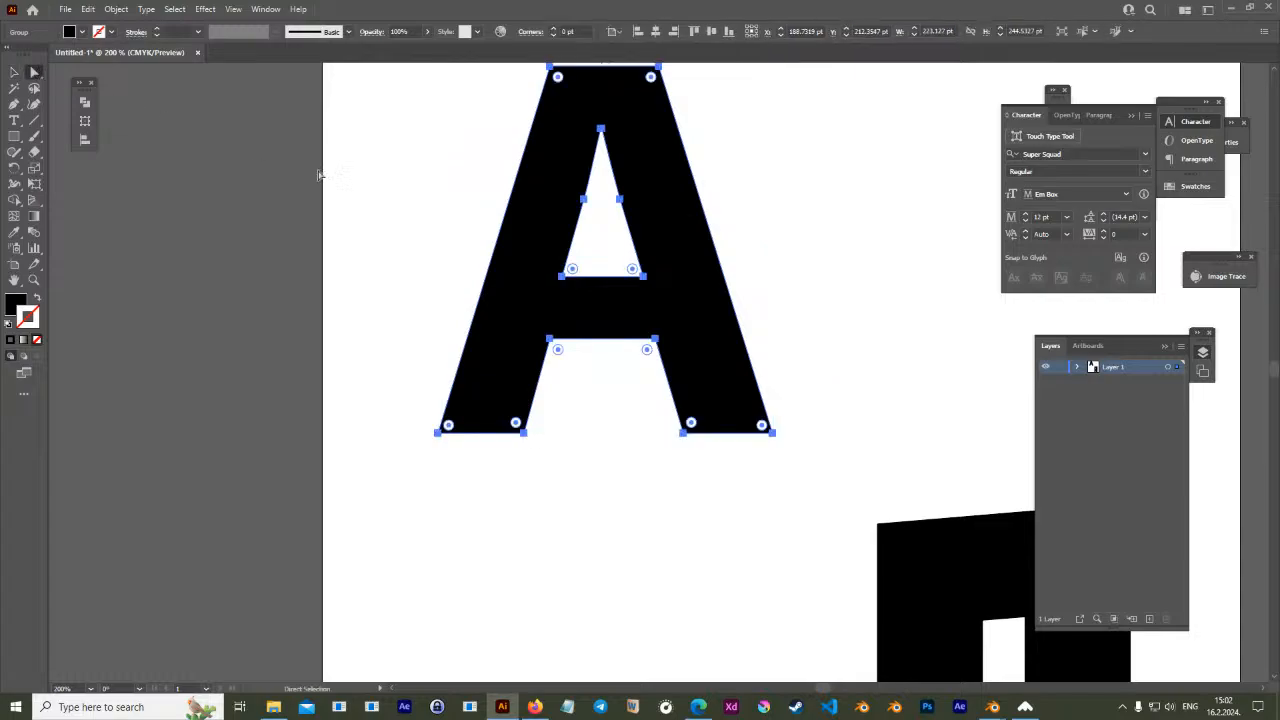
click(586, 205)
click(418, 218)
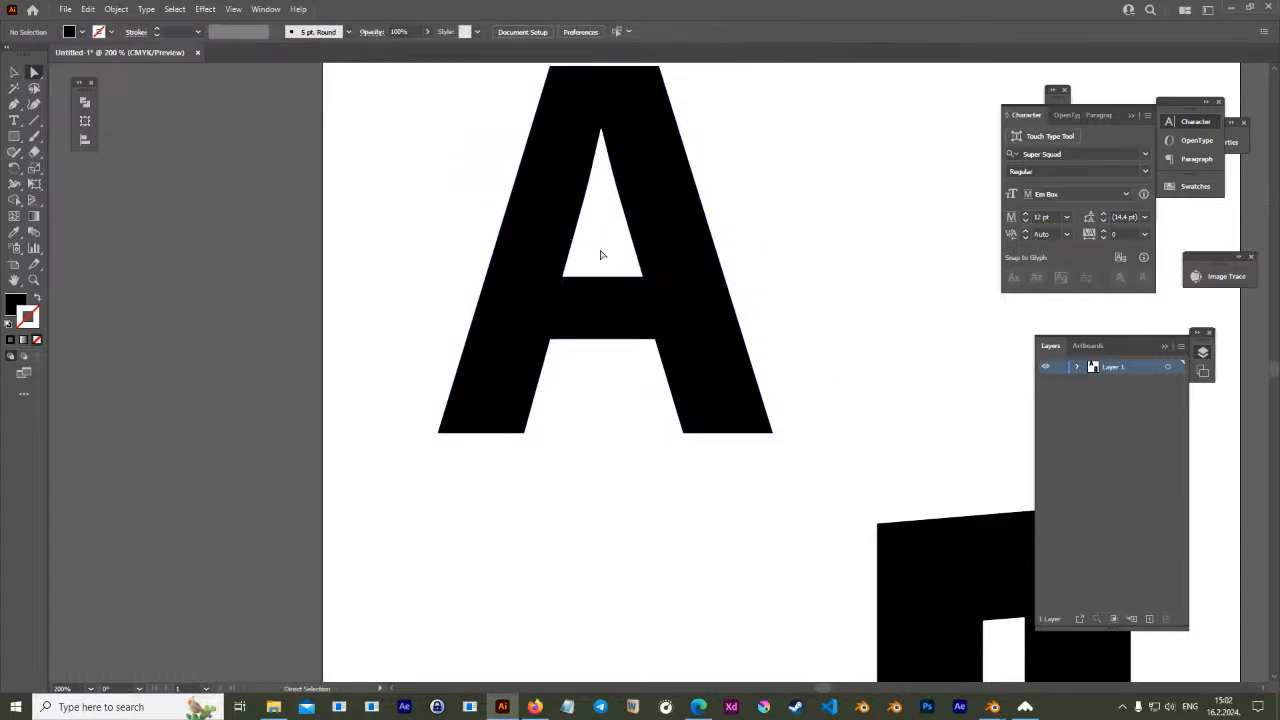
scroll(657, 300, up, 2)
click(658, 300)
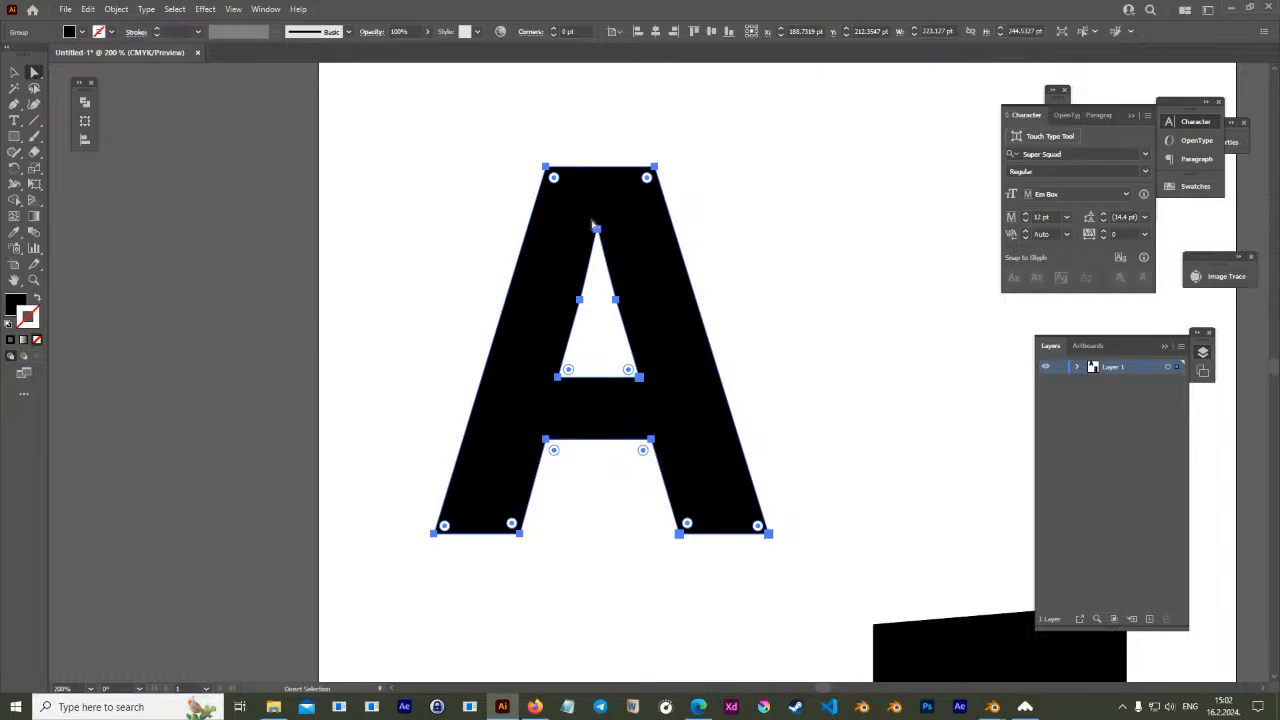
Examine the anchor points at the apex of the Myriad Pro A's inner triangle up close
alt+scroll(572, 225, up, 4)
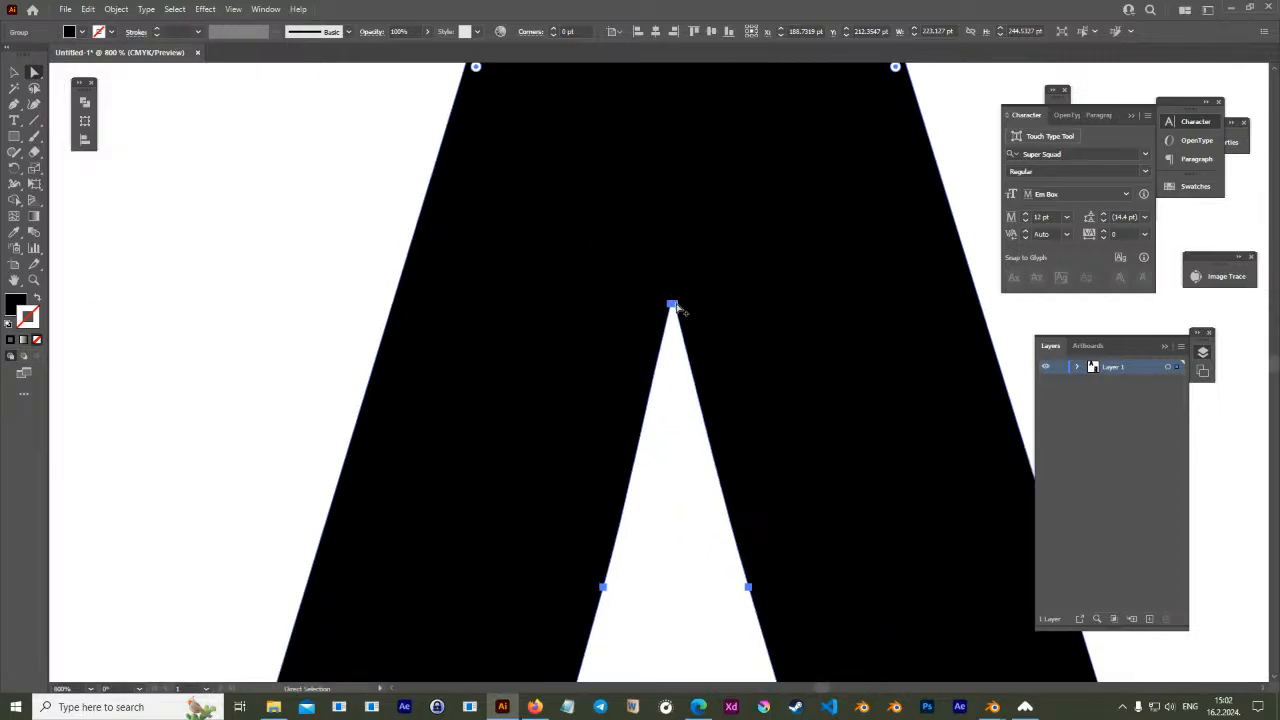
alt+scroll(683, 306, up, 6)
alt+scroll(618, 308, down, 6)
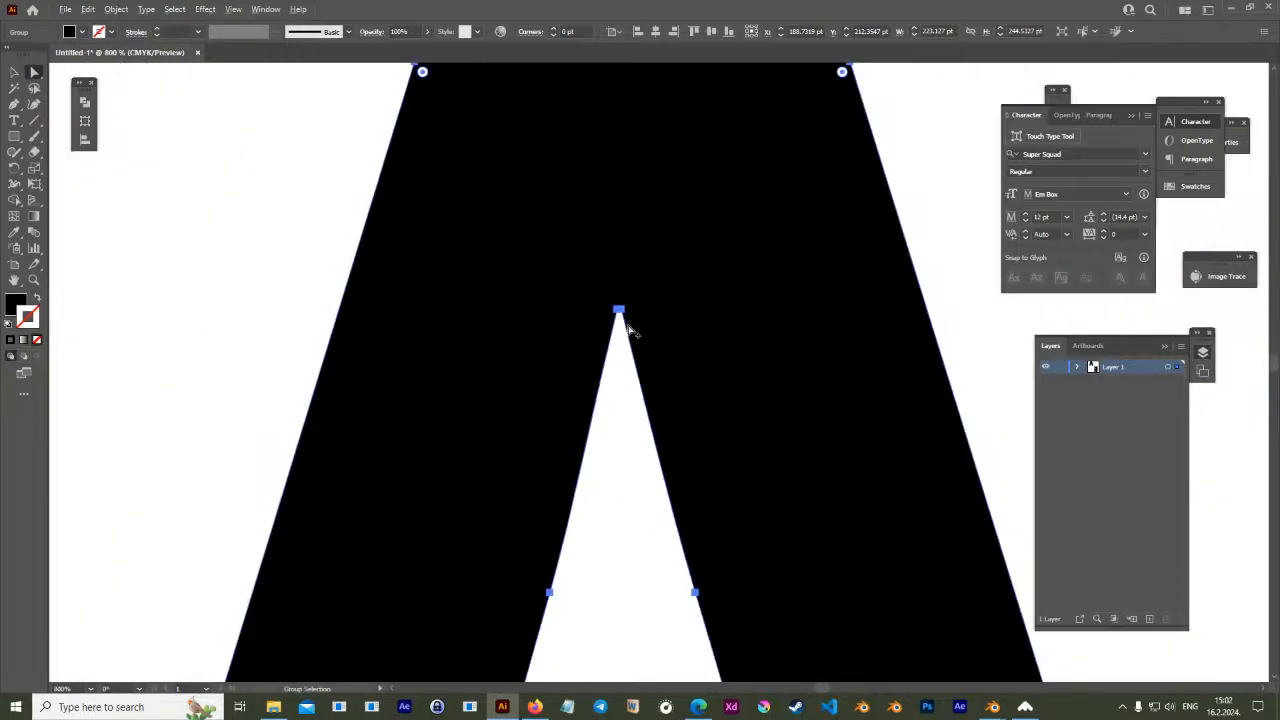
alt+scroll(628, 330, down, 4)
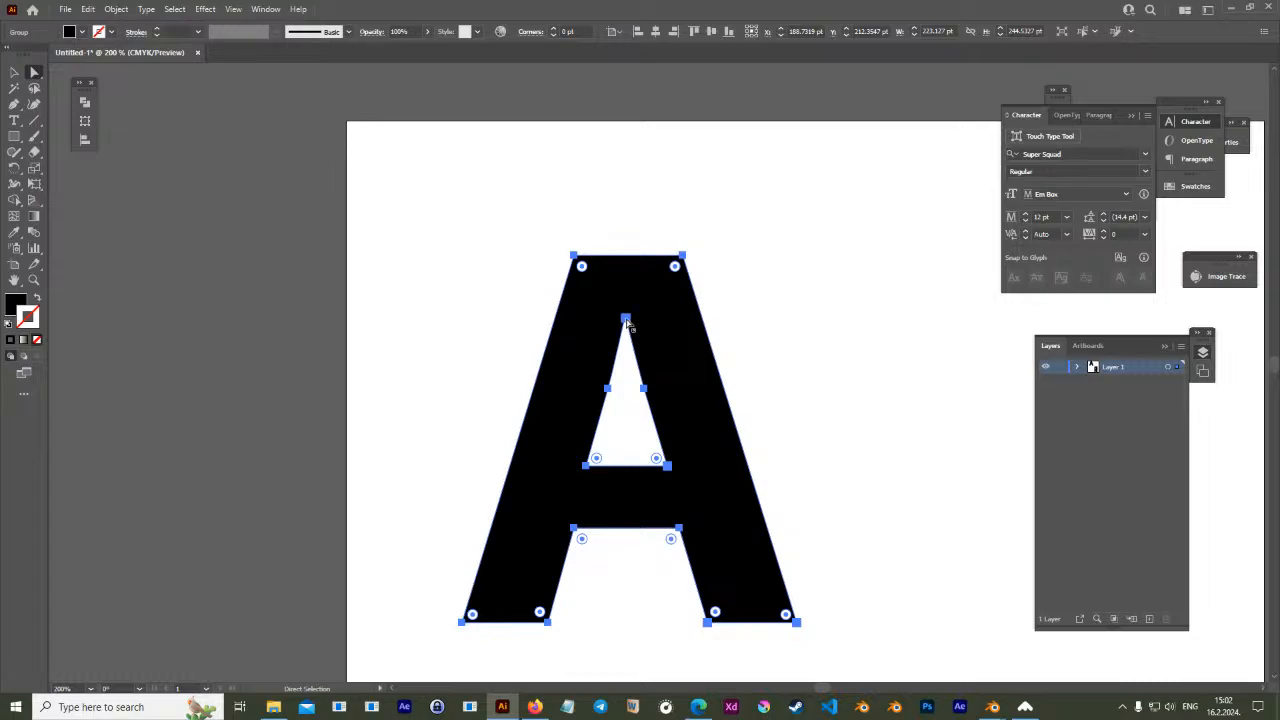
click(629, 323)
click(625, 329)
alt+scroll(623, 331, up, 3)
alt+scroll(623, 331, up, 5)
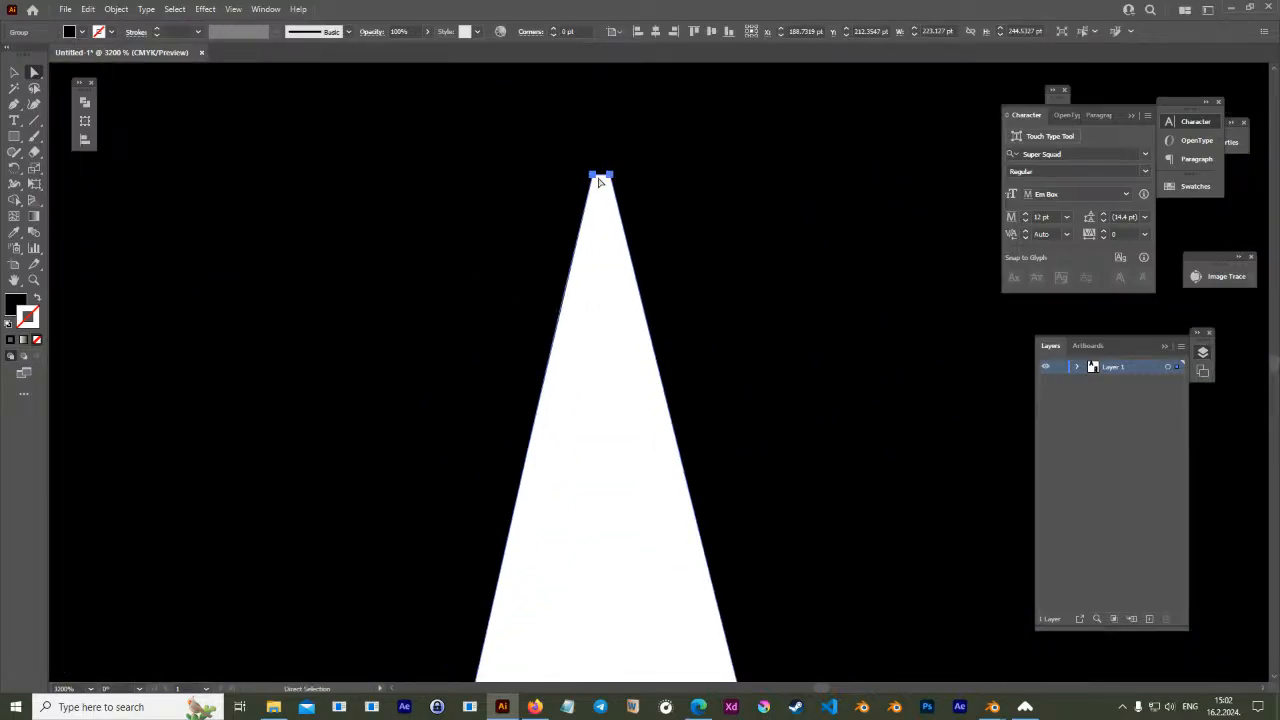
alt+scroll(644, 349, down, 5)
scroll(646, 515, down, 5)
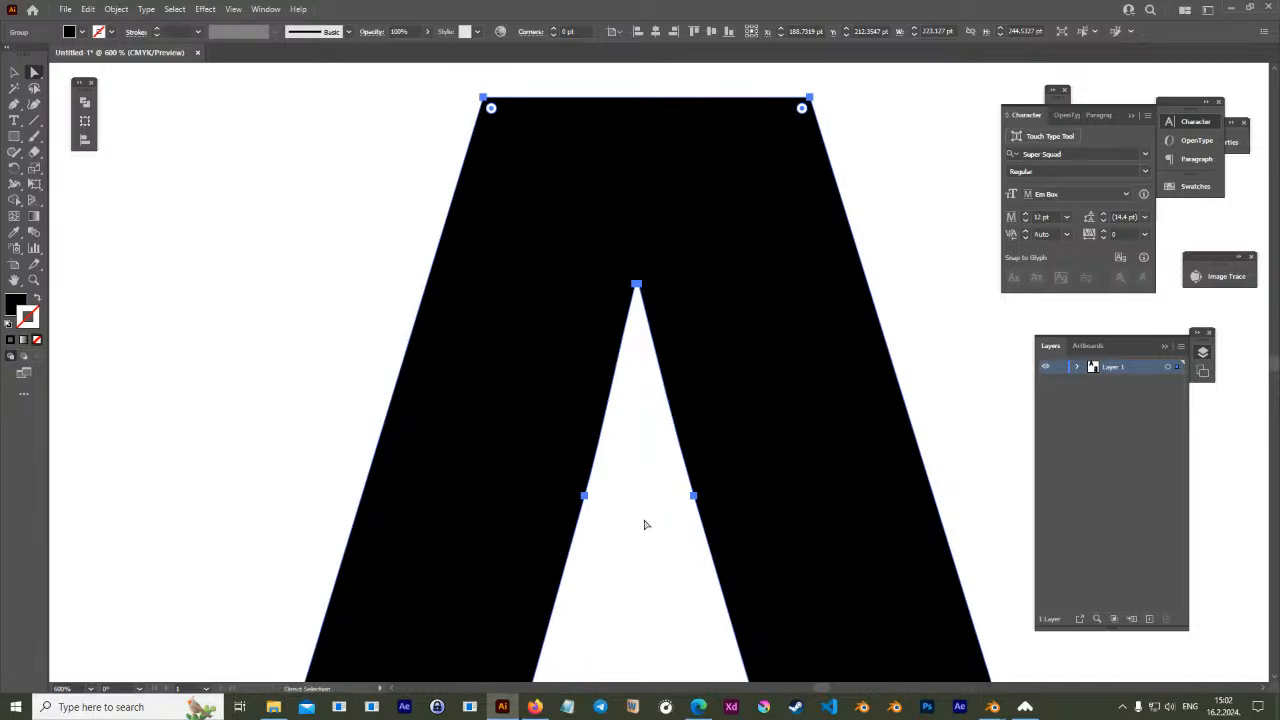
Inspect the individual anchor points along the side and base of the Myriad Pro A's inner triangle
click(683, 358)
scroll(637, 466, down, 5)
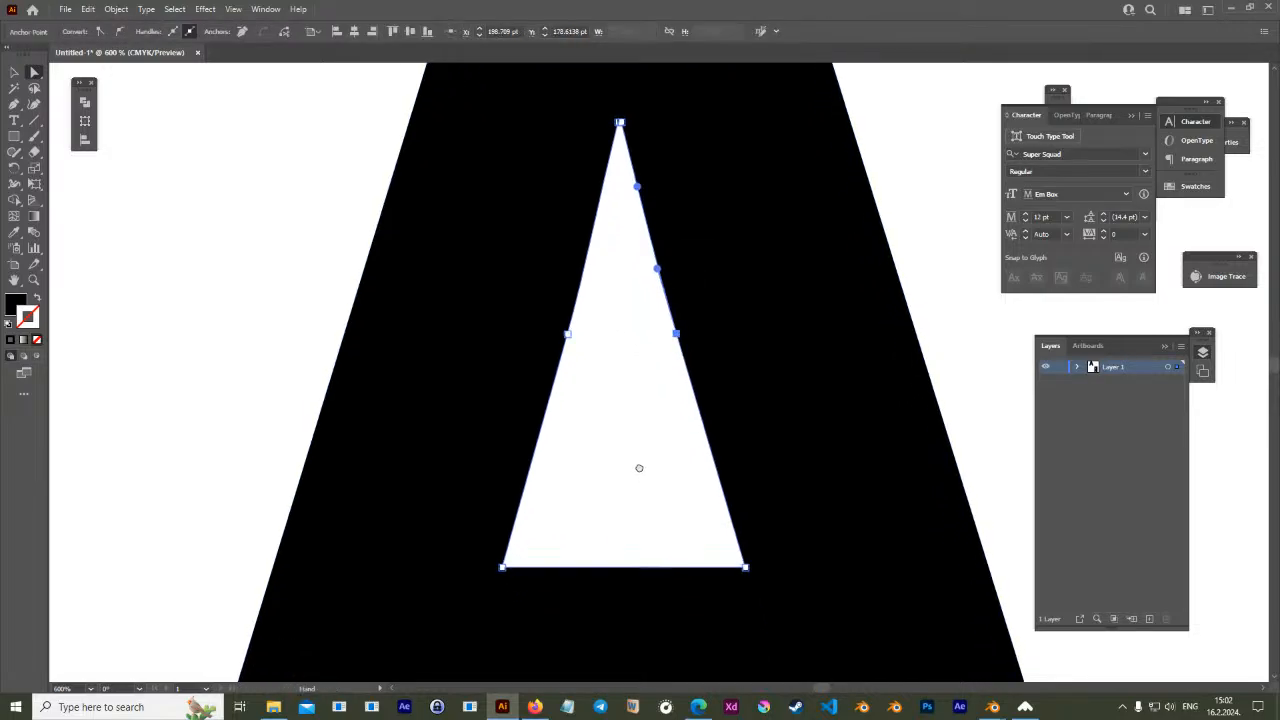
click(704, 430)
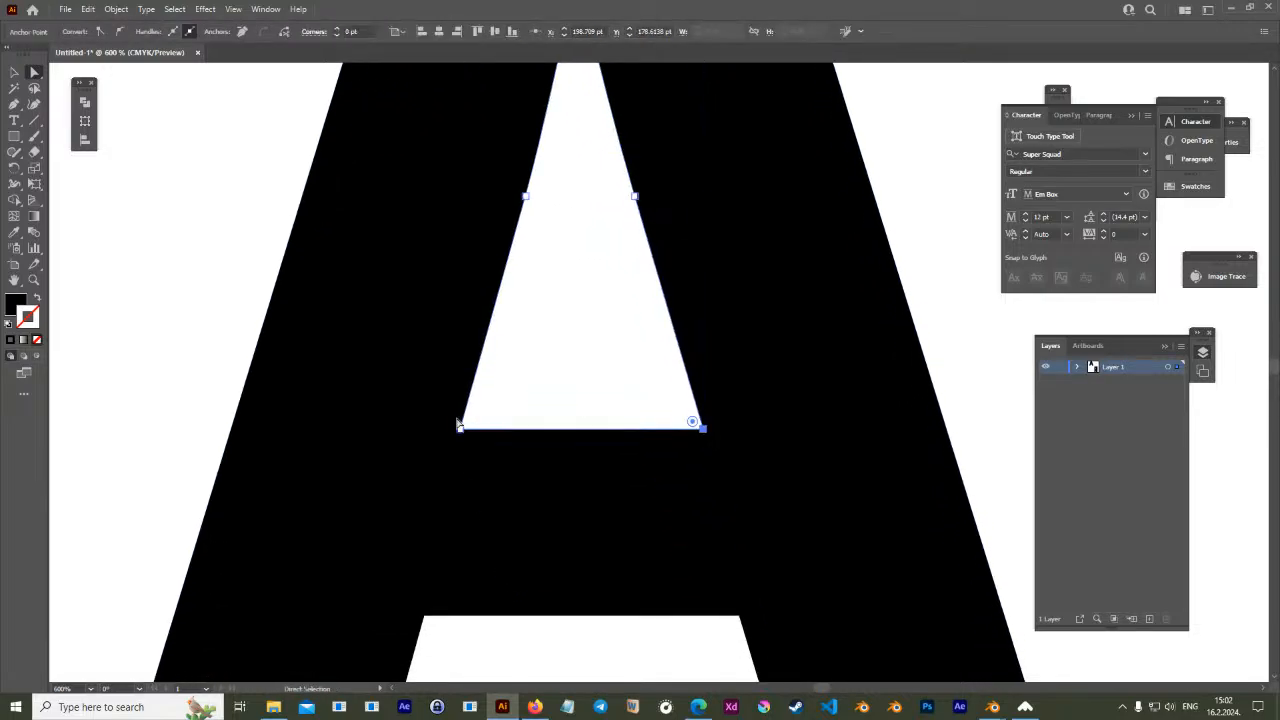
drag(463, 431, 485, 407)
scroll(634, 475, down, 2)
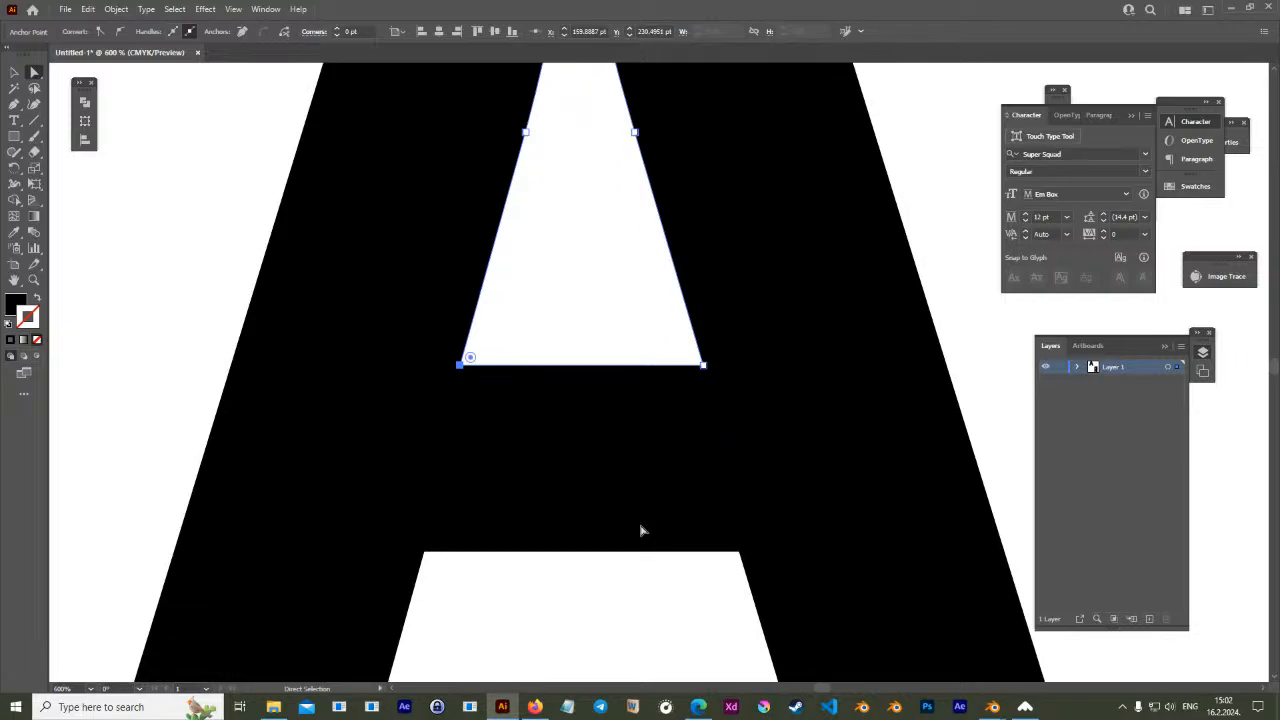
alt+scroll(648, 525, down, 6)
alt+scroll(663, 521, up, 2)
click(700, 540)
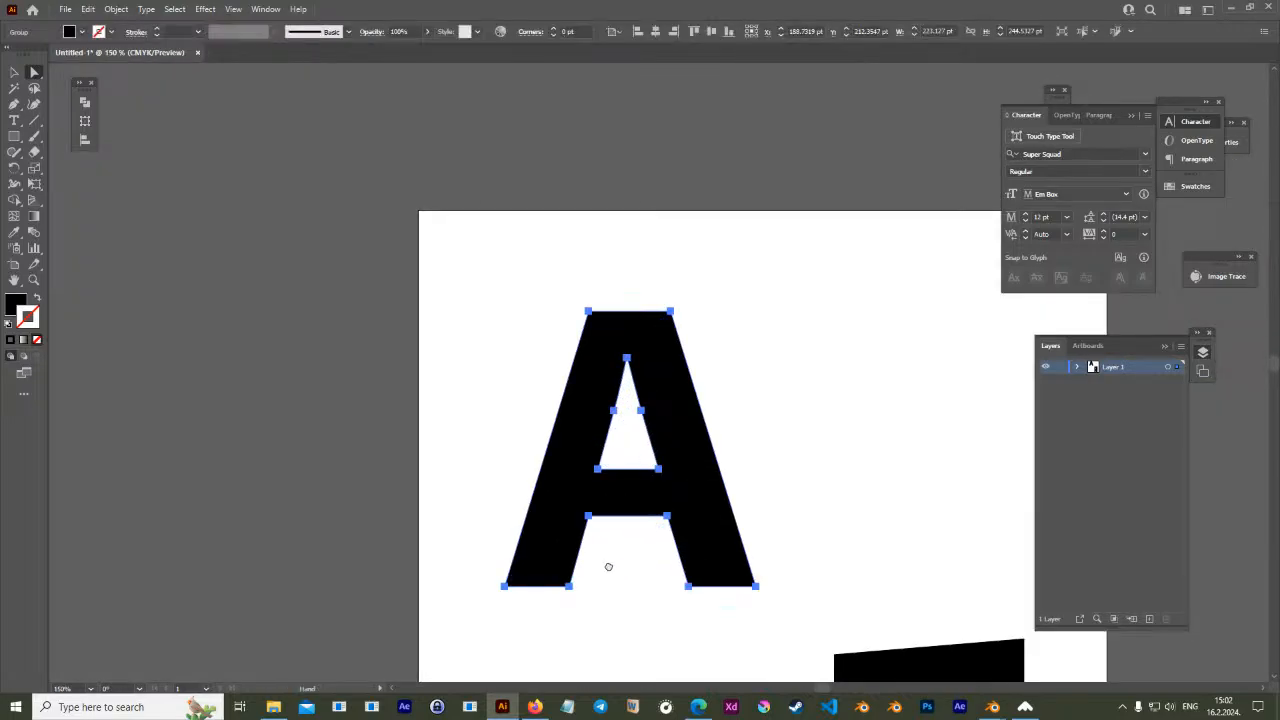
Show the anchor points of the Super Squad A and examine its outline and inner rectangle
drag(606, 574, 500, 229)
click(792, 383)
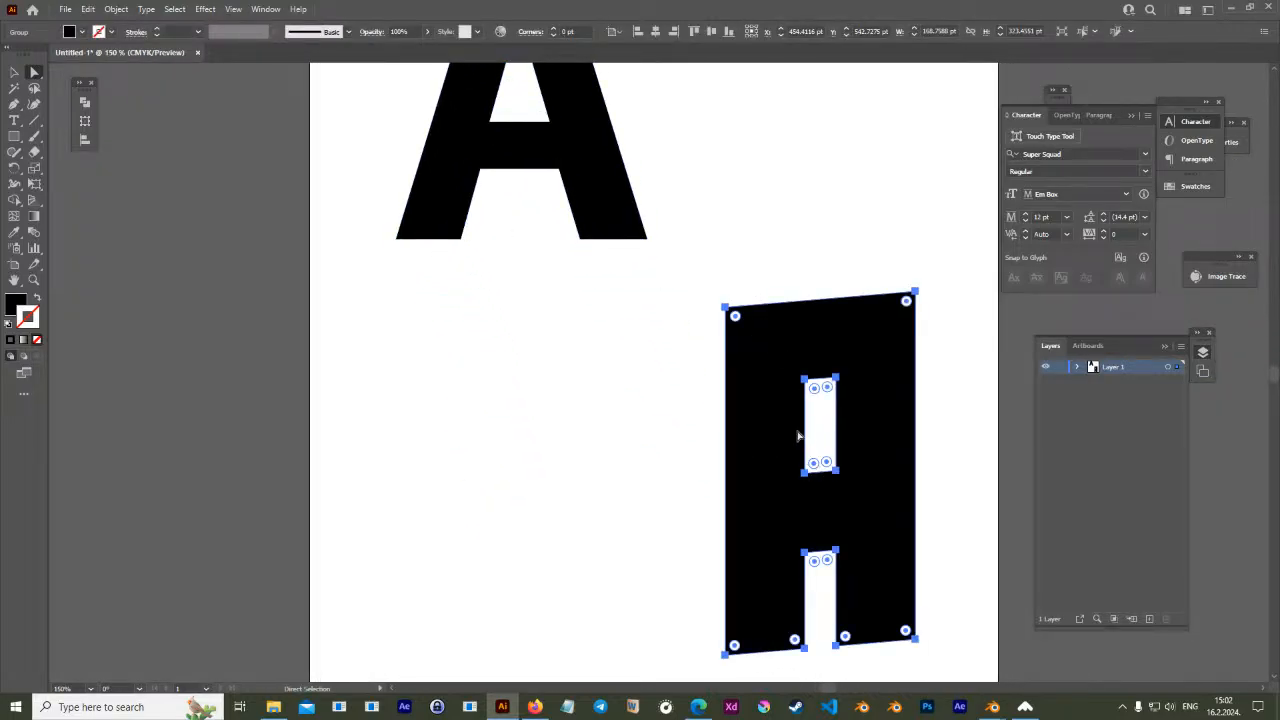
scroll(760, 404, up, 1)
drag(726, 340, 710, 340)
key(ctrl+z)
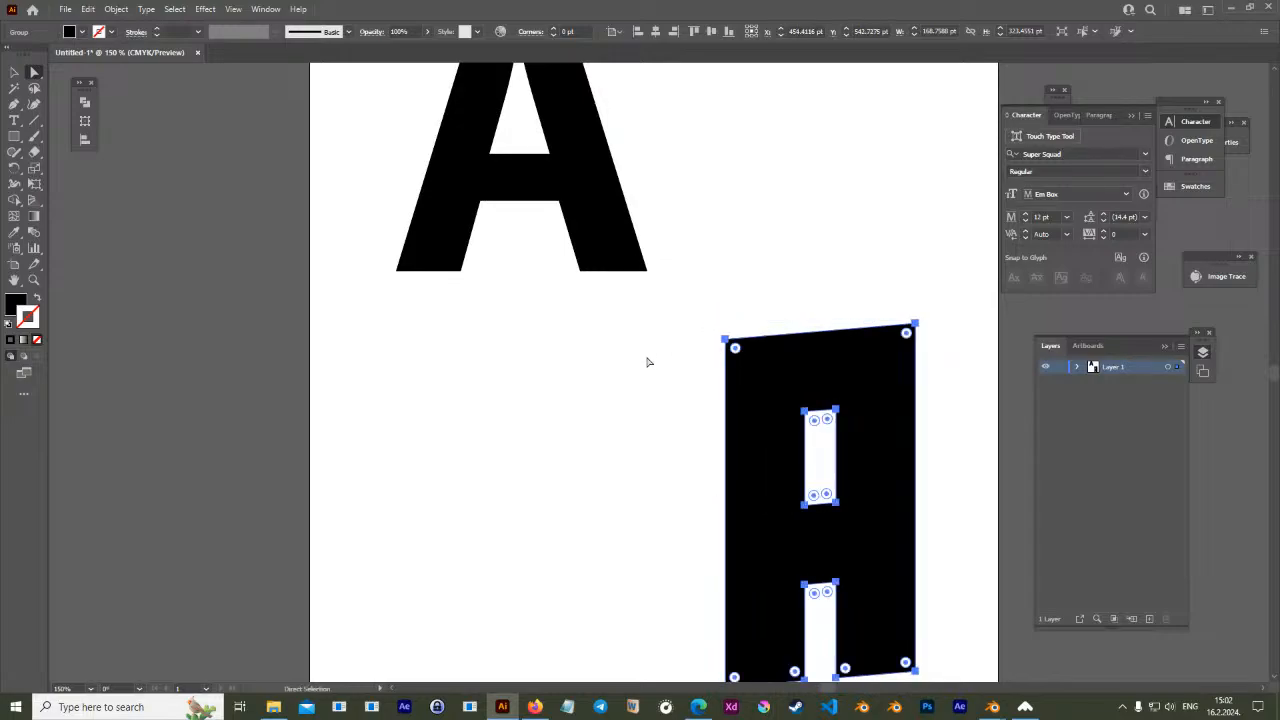
alt+scroll(648, 370, down, 3)
alt+scroll(662, 350, up, 2)
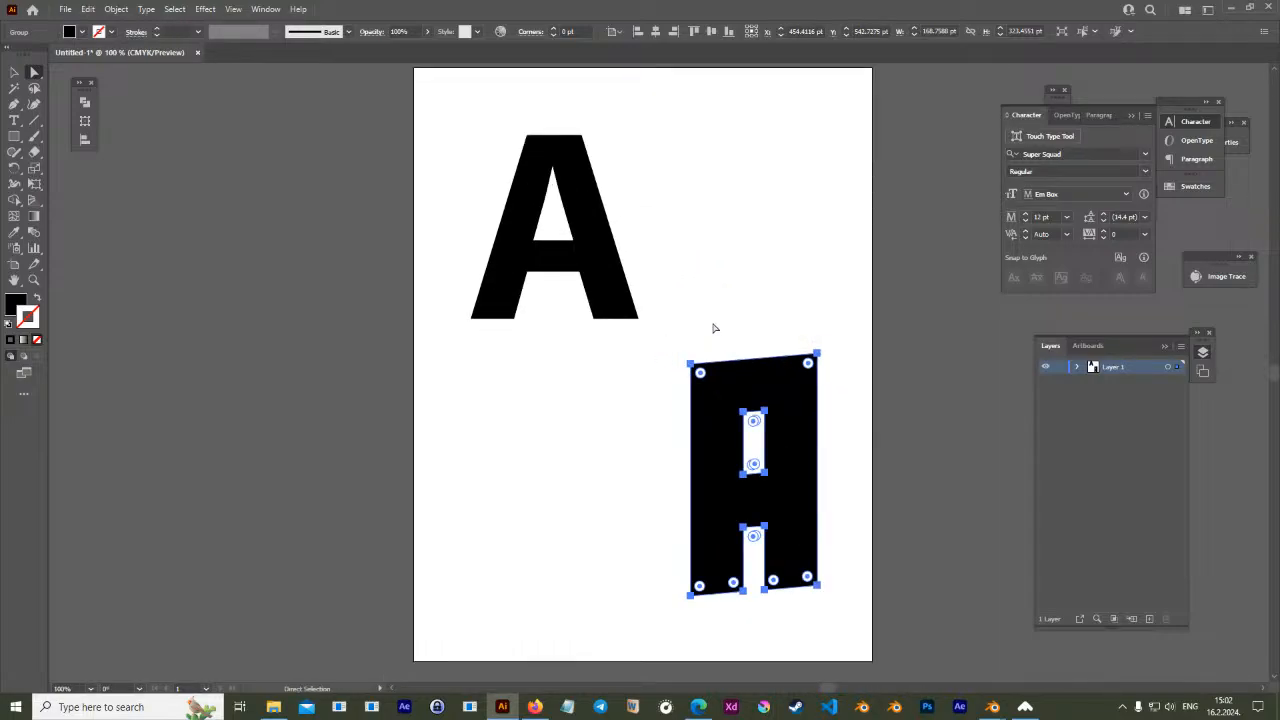
alt+scroll(660, 340, up, 3)
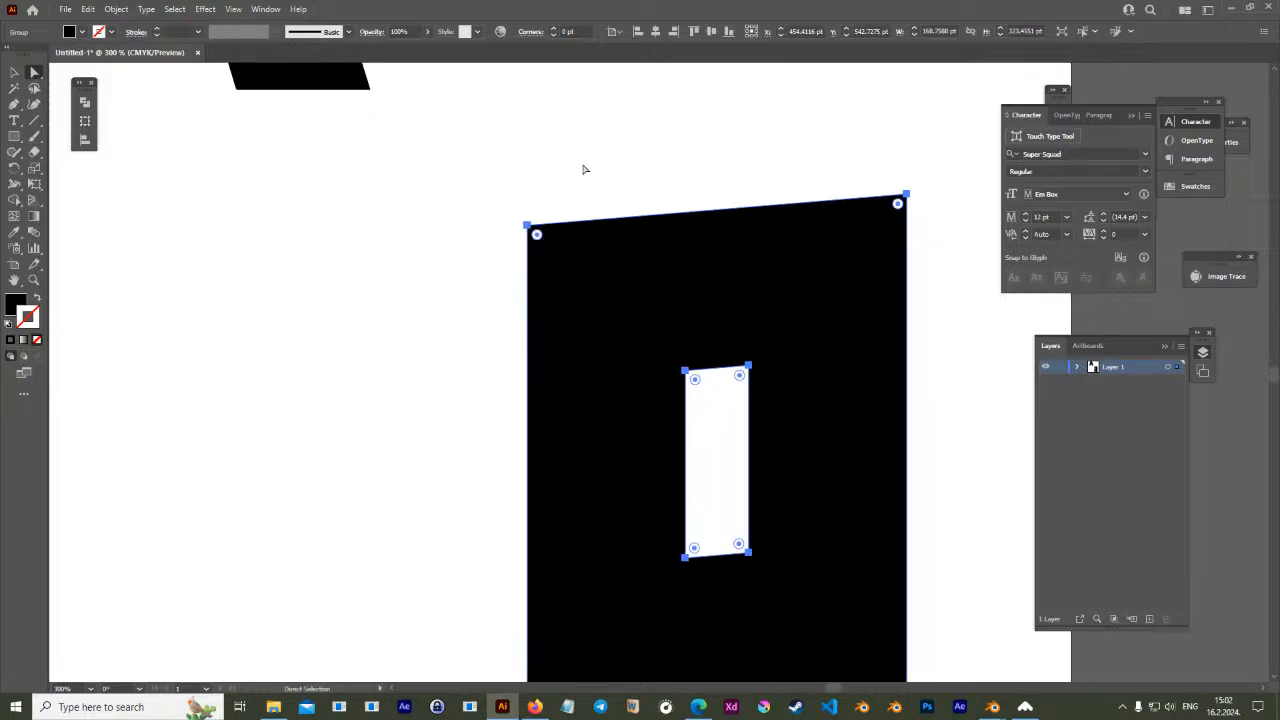
alt+scroll(585, 195, down, 1)
Try moving the Super Squad A's upper-left corner point and the corner points of its inner rectangle
click(545, 215)
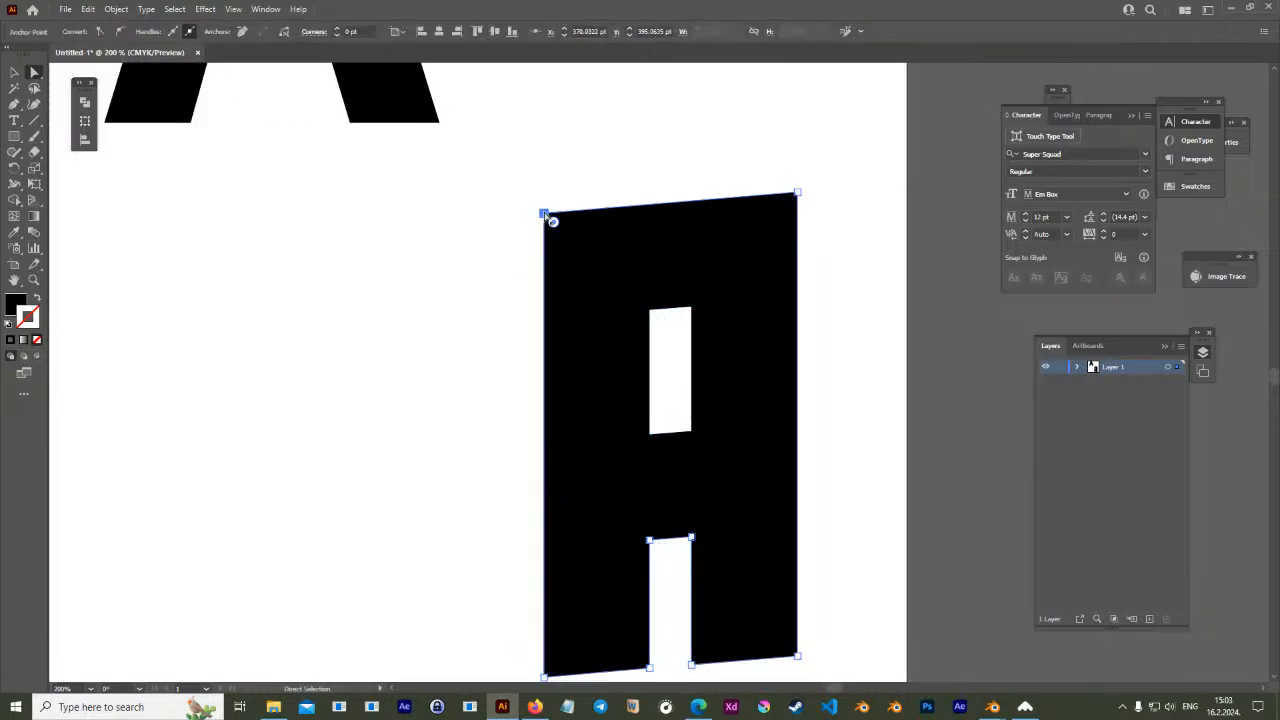
drag(543, 215, 557, 214)
key(ctrl+z)
click(650, 312)
drag(650, 312, 676, 320)
key(ctrl+z)
key(ctrl+z)
drag(695, 436, 687, 419)
key(ctrl+z)
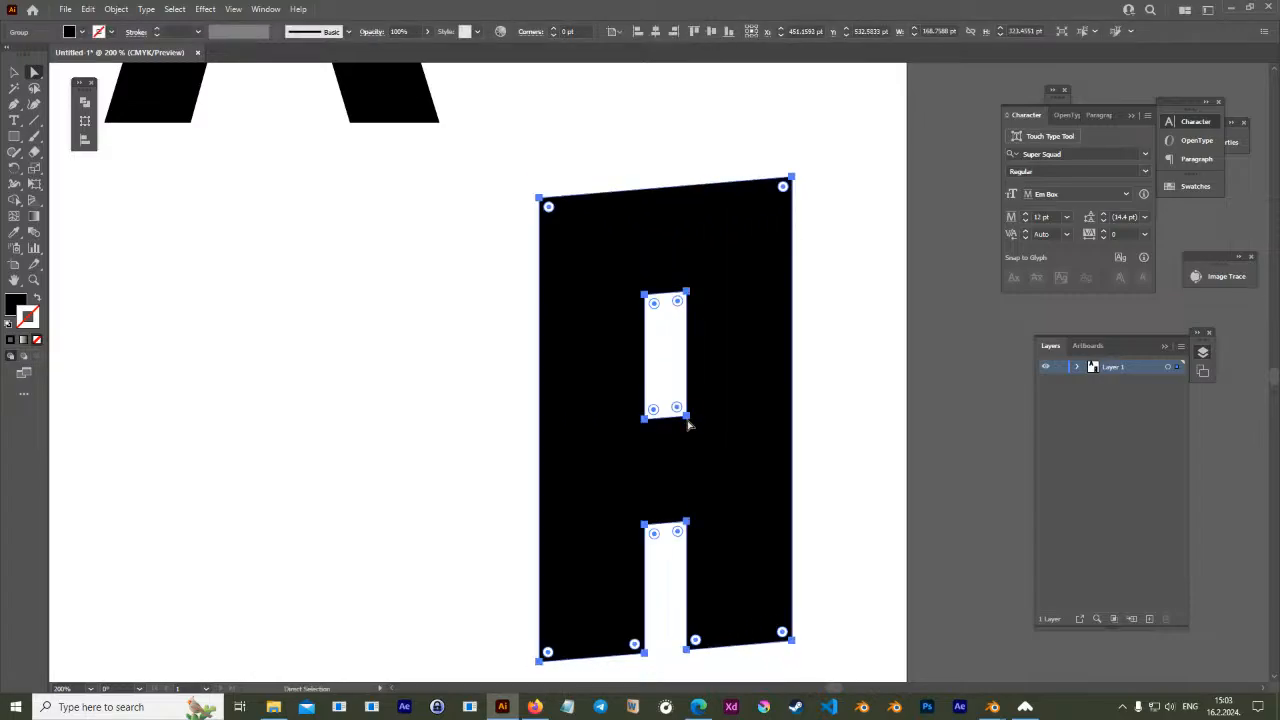
key(ctrl+z)
drag(457, 503, 504, 460)
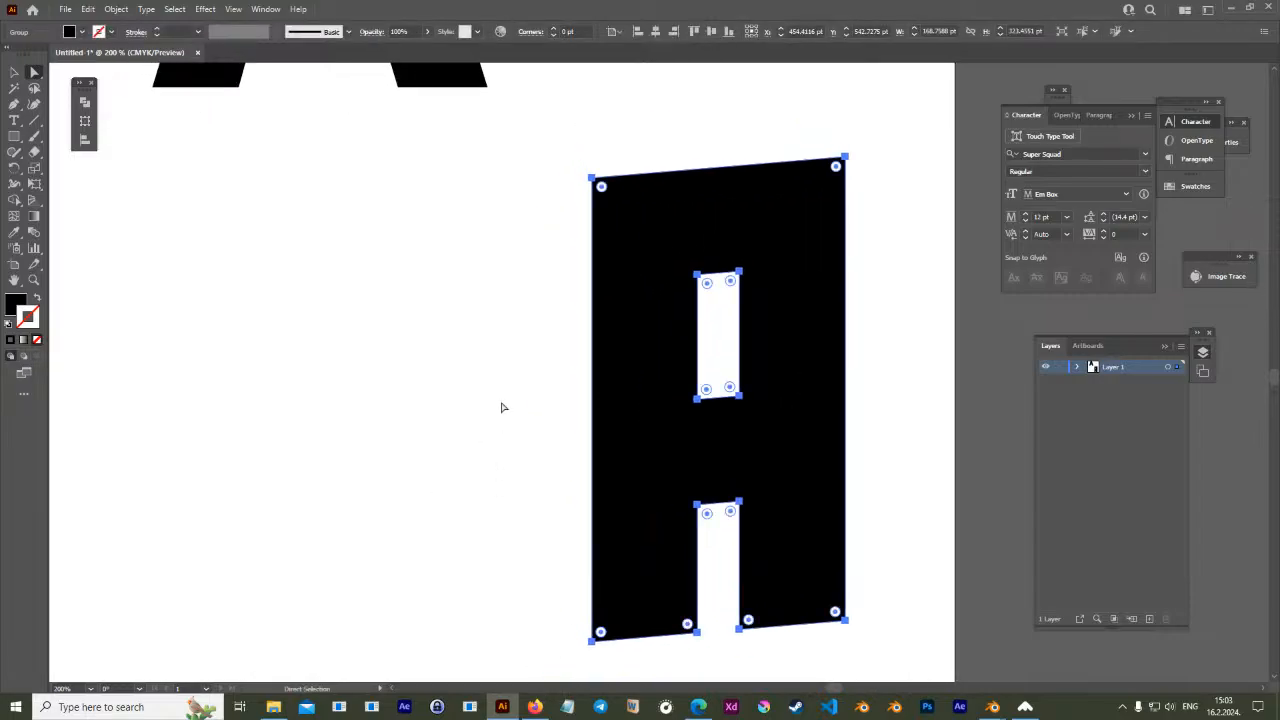
Show the Myriad Pro A's anchor points again, and deselect everything with the Selection tool
alt+scroll(502, 293, down, 4)
drag(524, 191, 587, 248)
click(558, 284)
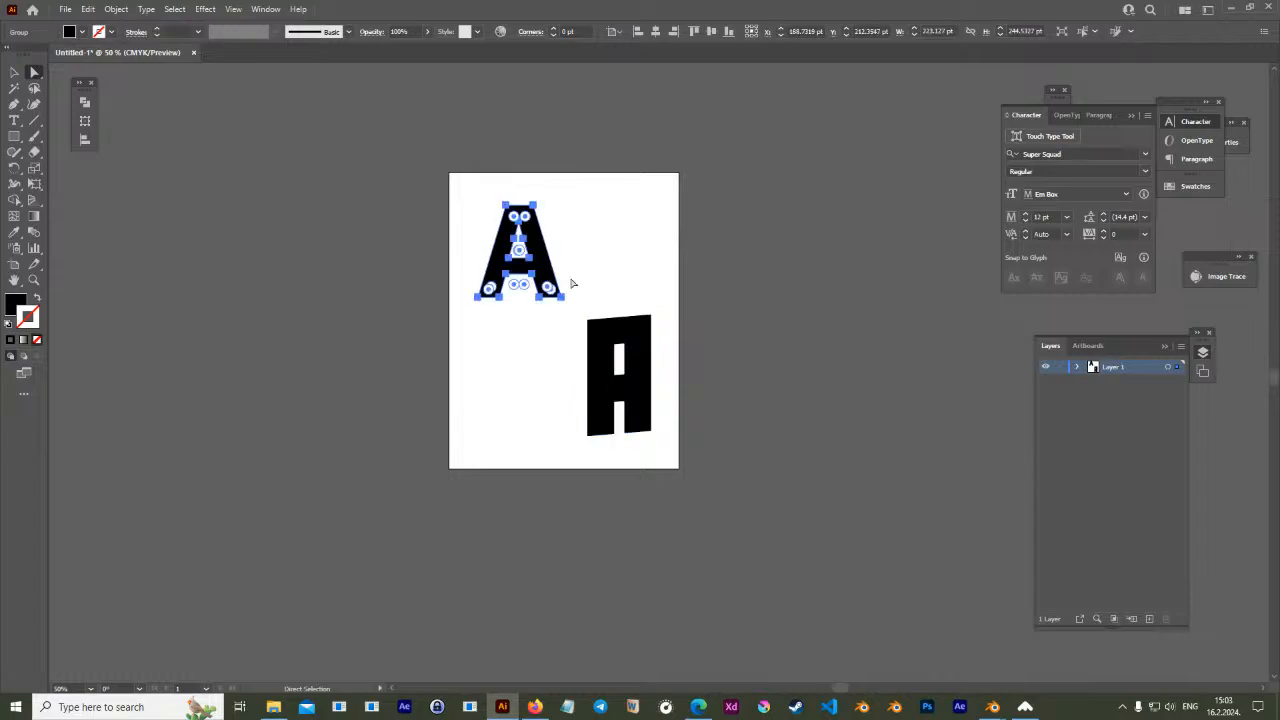
click(15, 72)
click(252, 204)
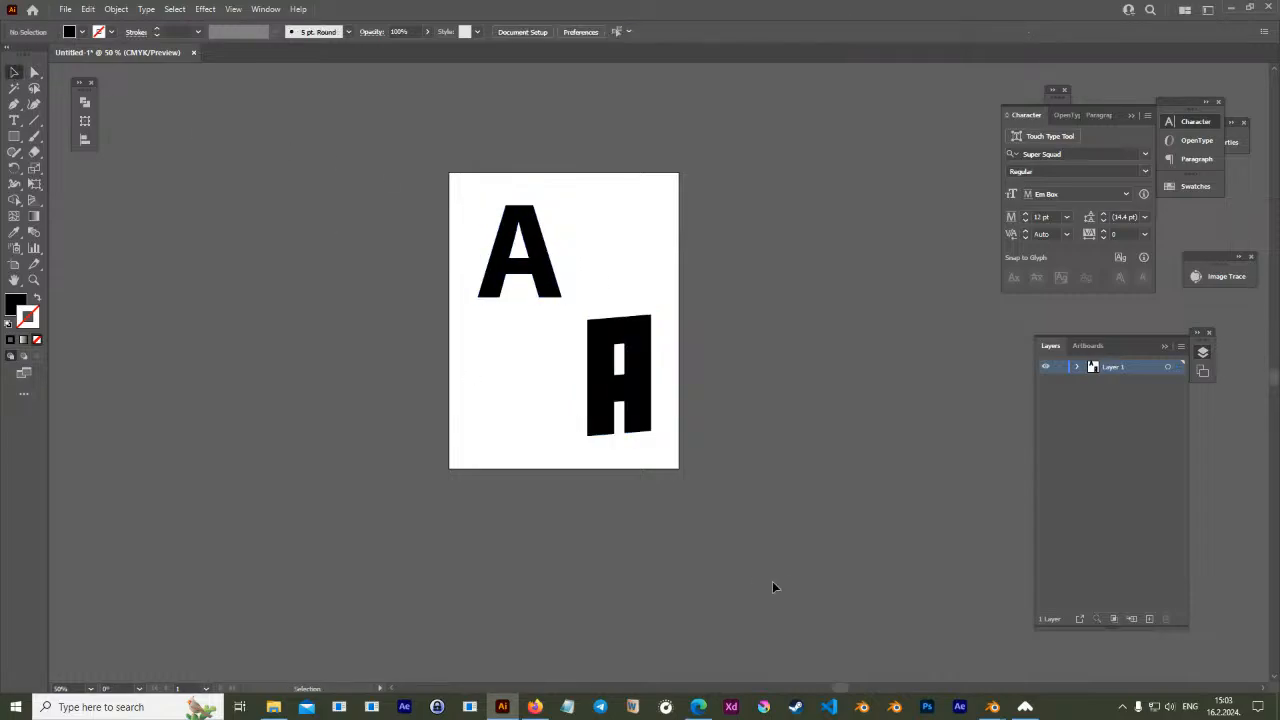
Switch to Blender, cancel the open font browser, and open the font file browser for the text's Bold font
mouse_move(995, 708)
click(953, 626)
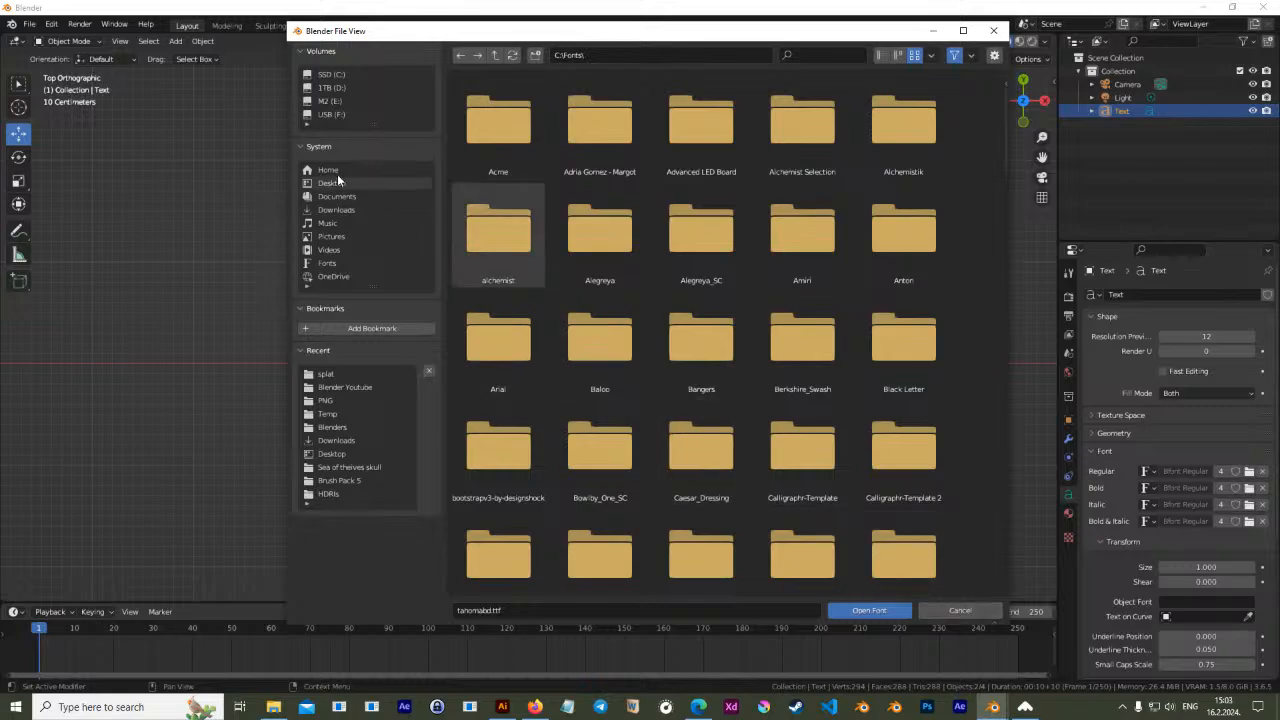
drag(466, 29, 486, 58)
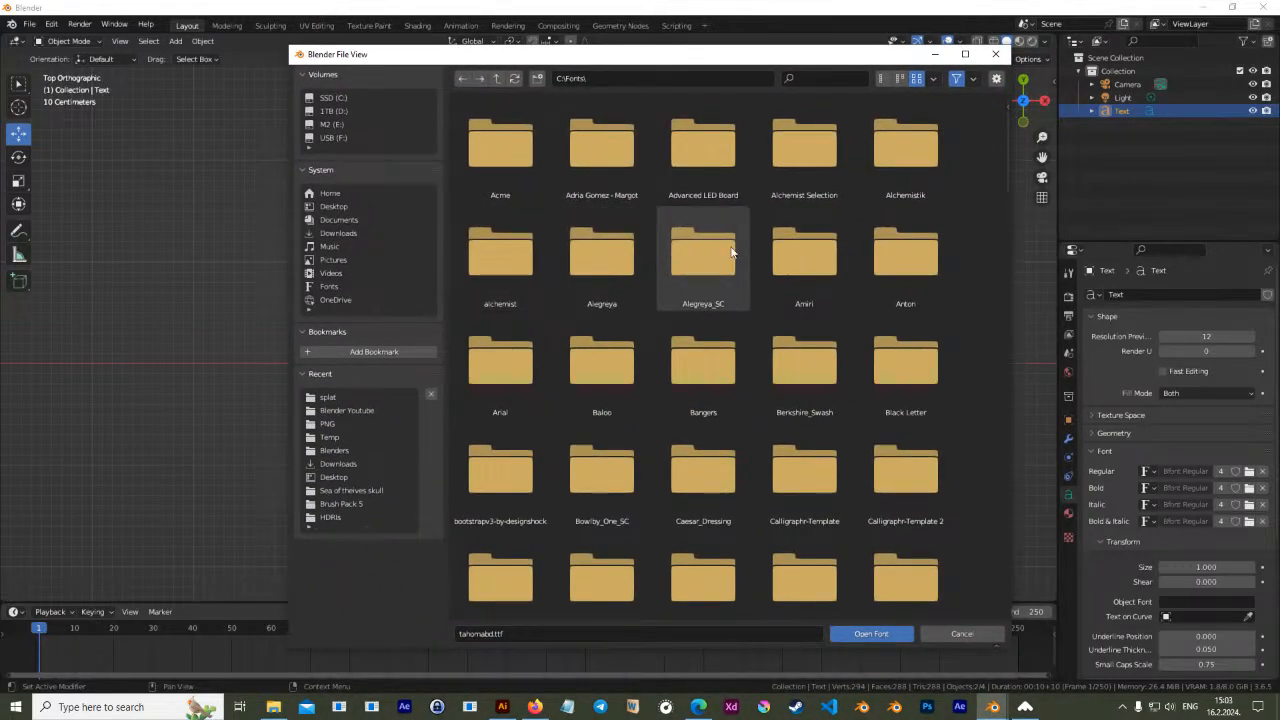
click(979, 635)
click(1248, 487)
Select the Candara Italic font in the C:\WINDOWS\Fonts folder
click(528, 160)
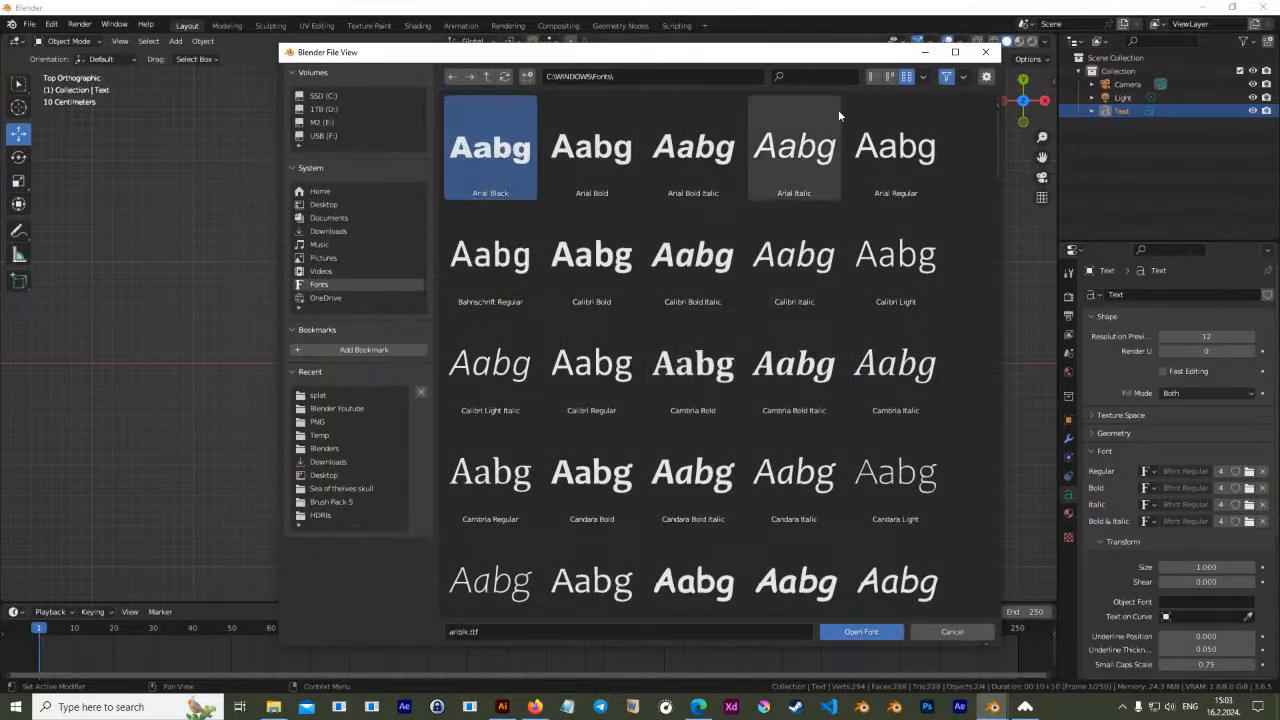
drag(849, 63, 803, 37)
click(646, 336)
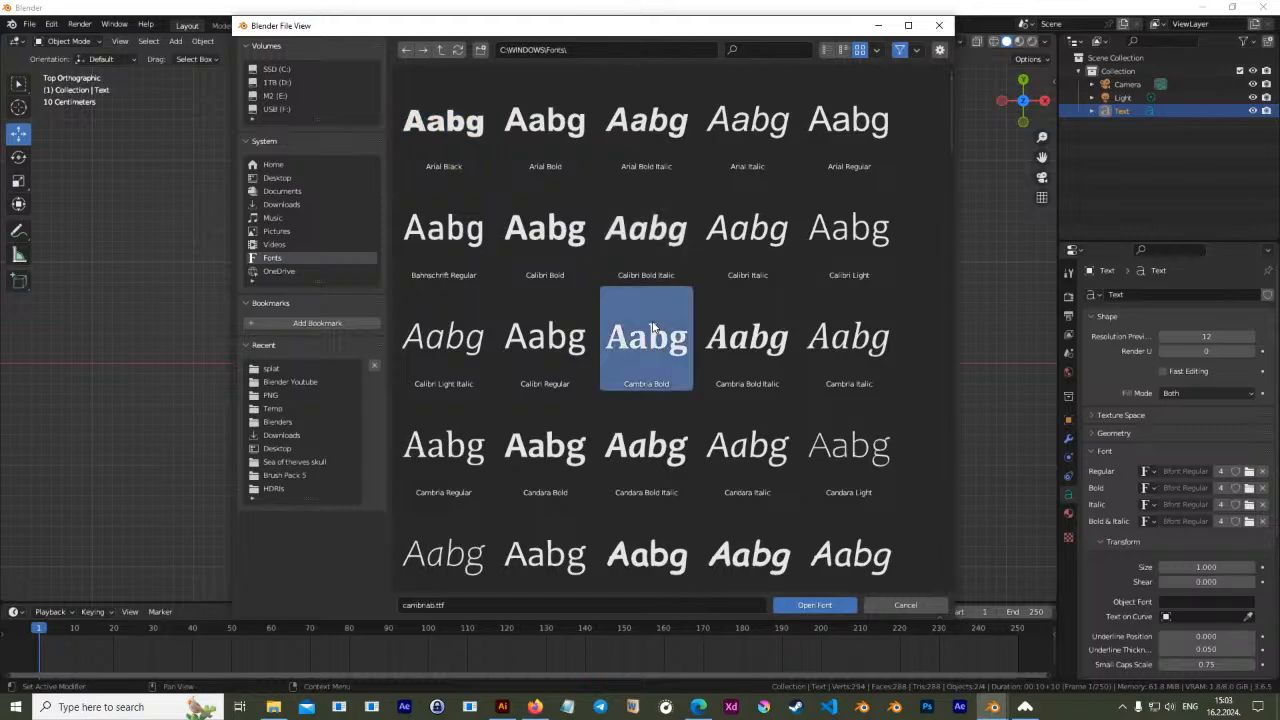
click(1192, 707)
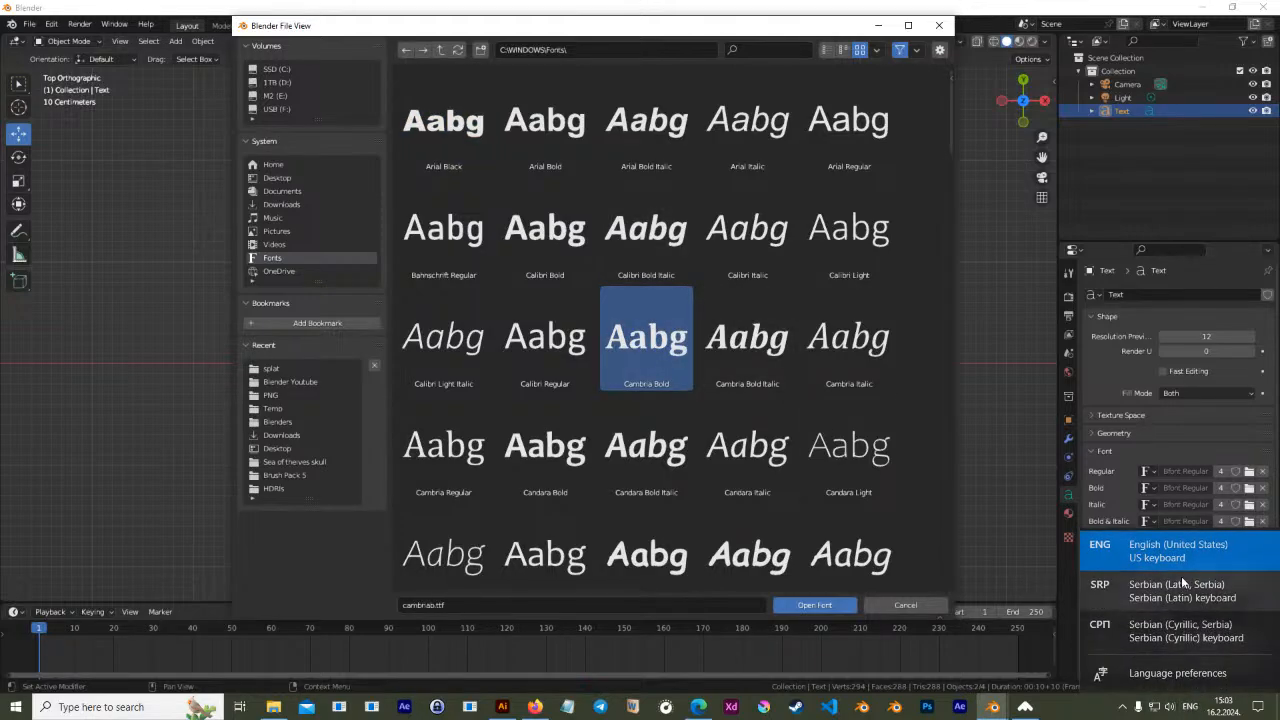
click(765, 440)
Look through the font previews in the C:\WINDOWS\Fonts folder, then close the font file browser without loading one
scroll(739, 338, down, 10)
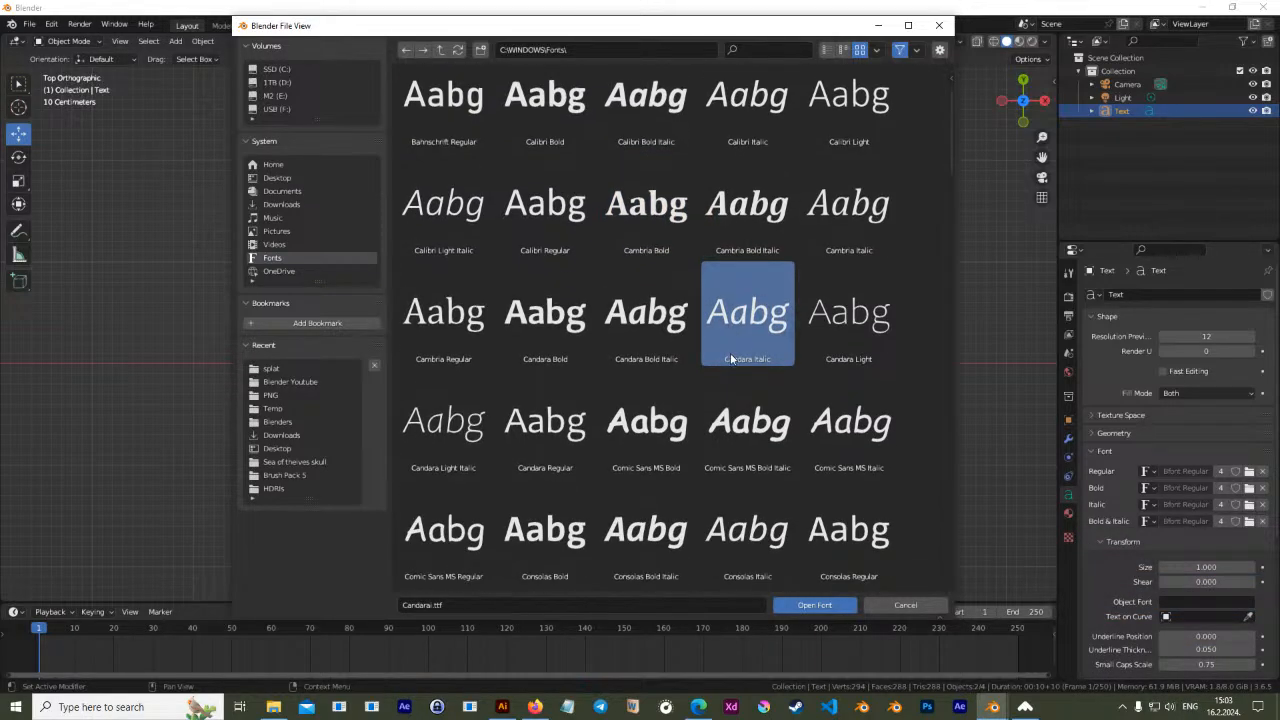
scroll(700, 363, down, 8)
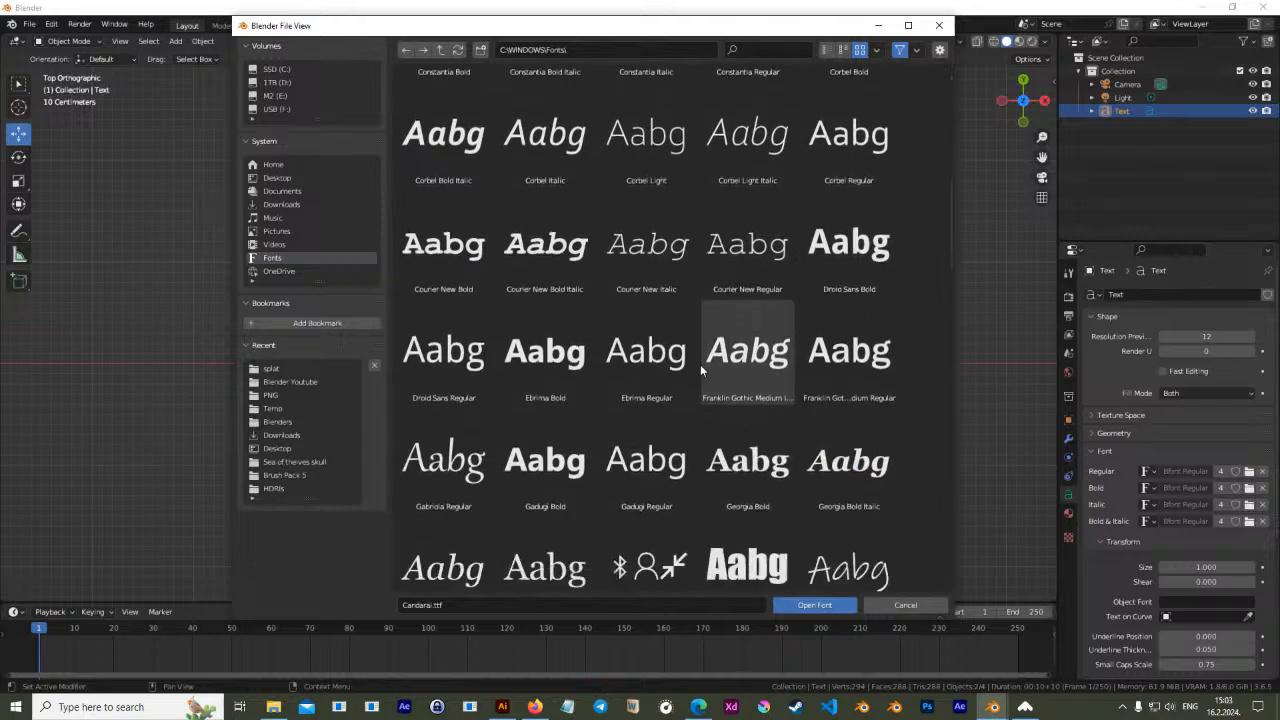
scroll(712, 368, down, 8)
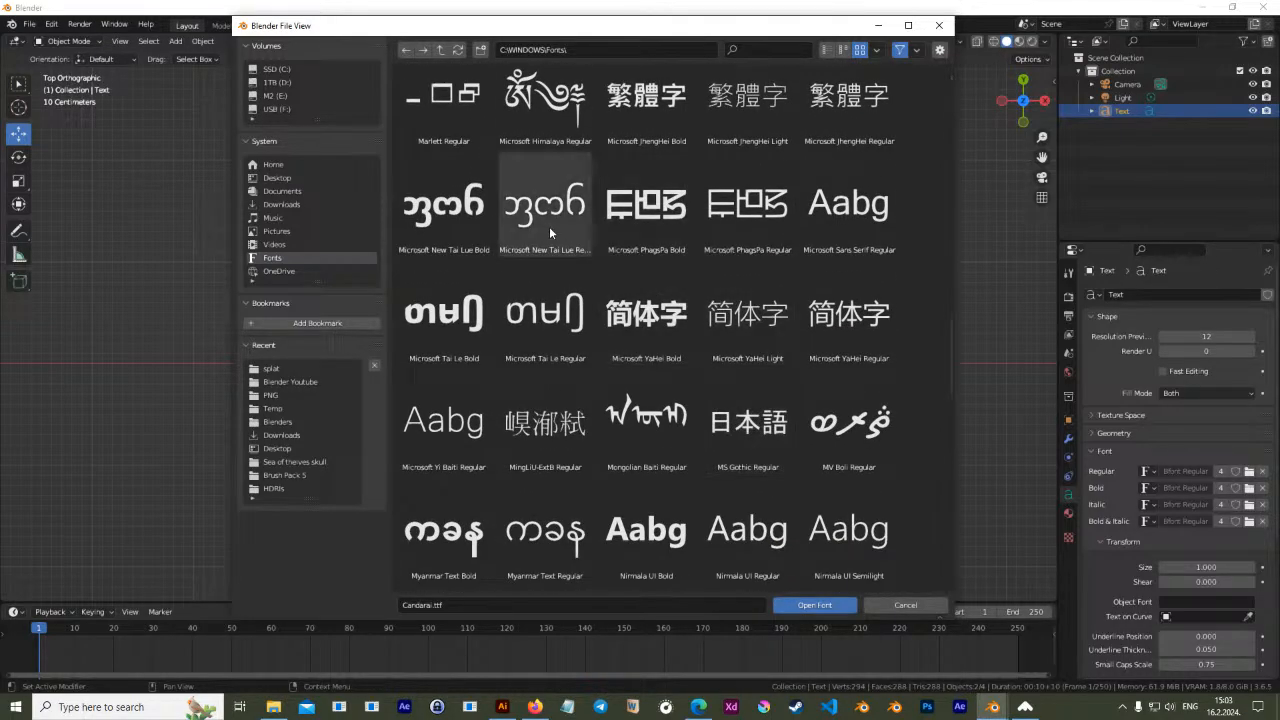
scroll(520, 255, up, 4)
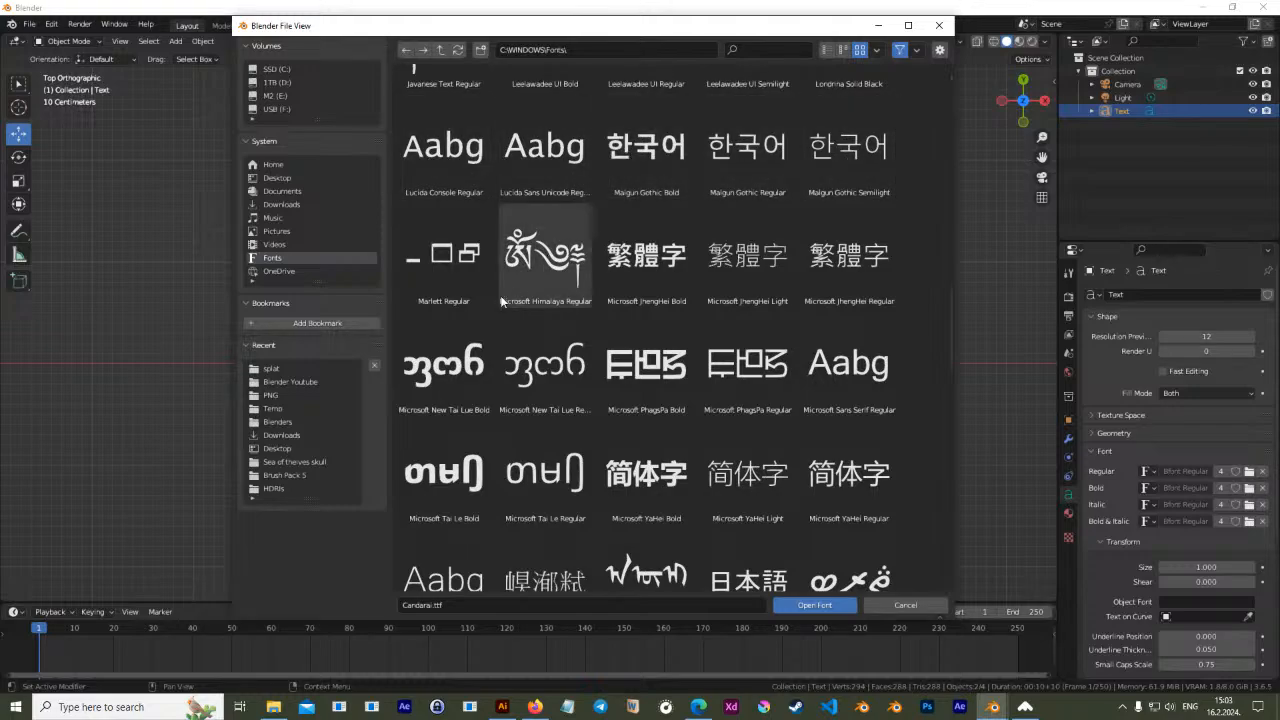
scroll(520, 282, down, 1)
scroll(541, 269, down, 7)
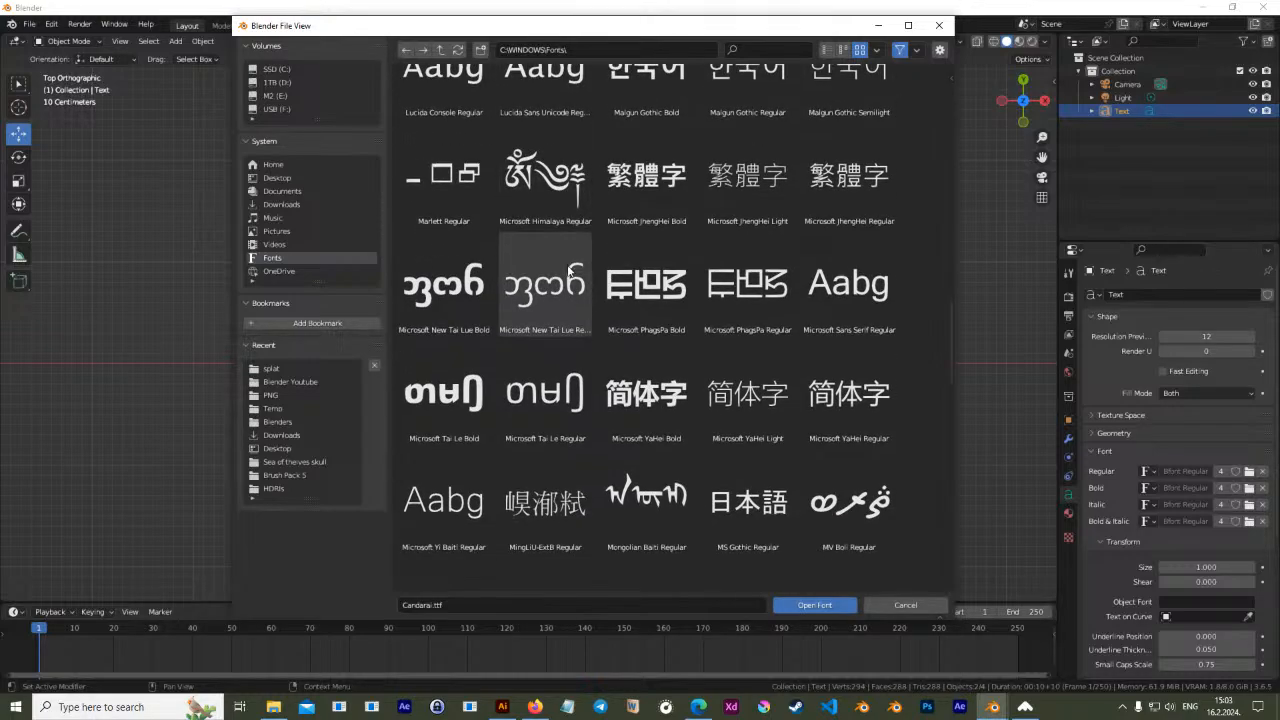
scroll(680, 345, down, 8)
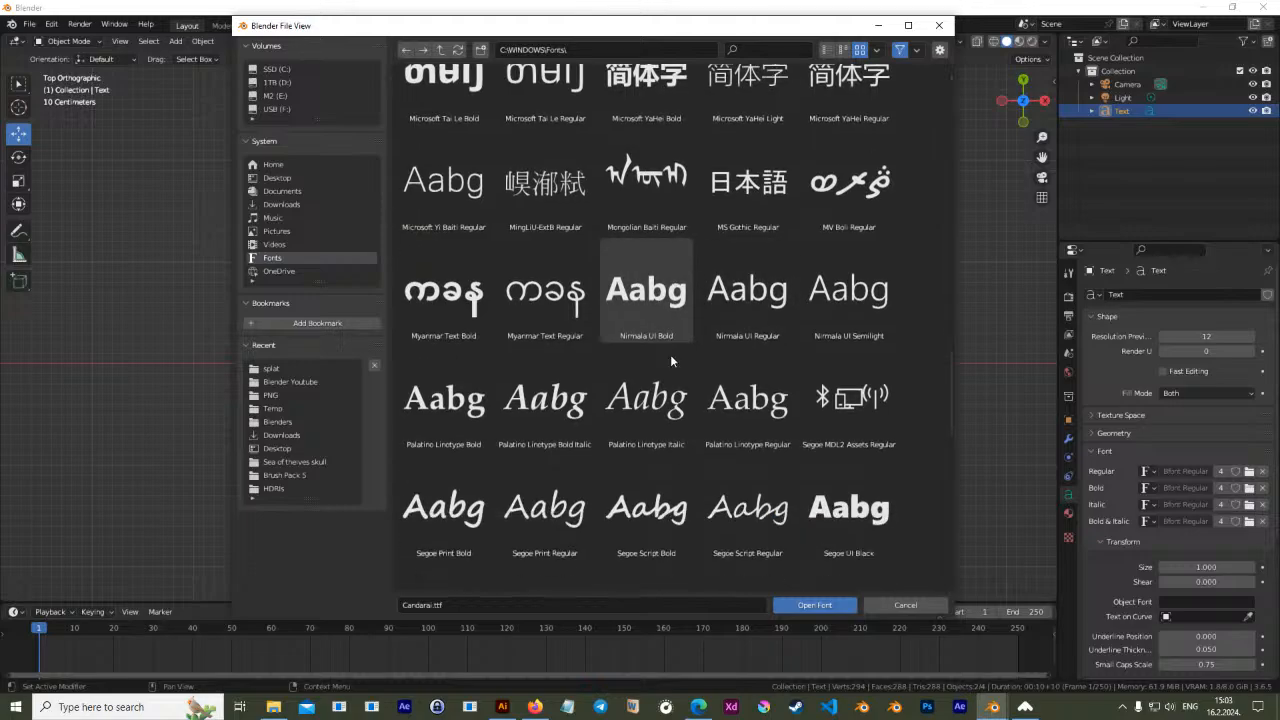
scroll(716, 344, down, 9)
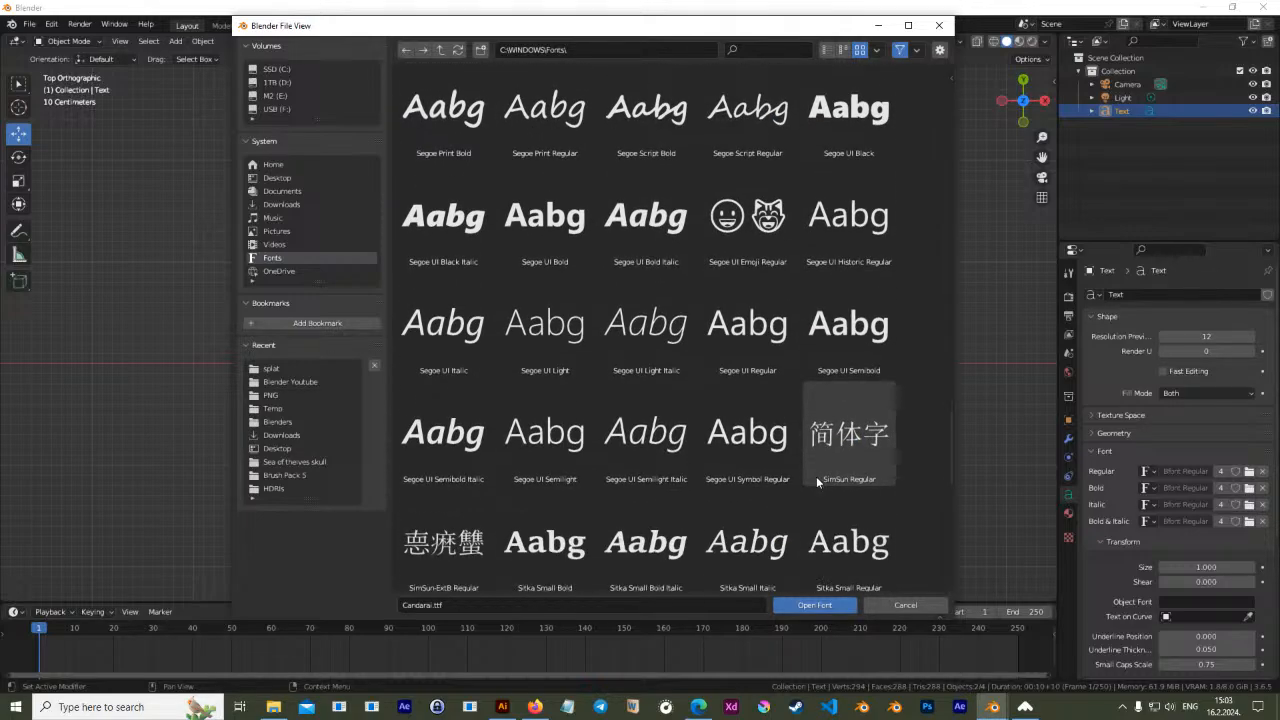
scroll(690, 450, down, 10)
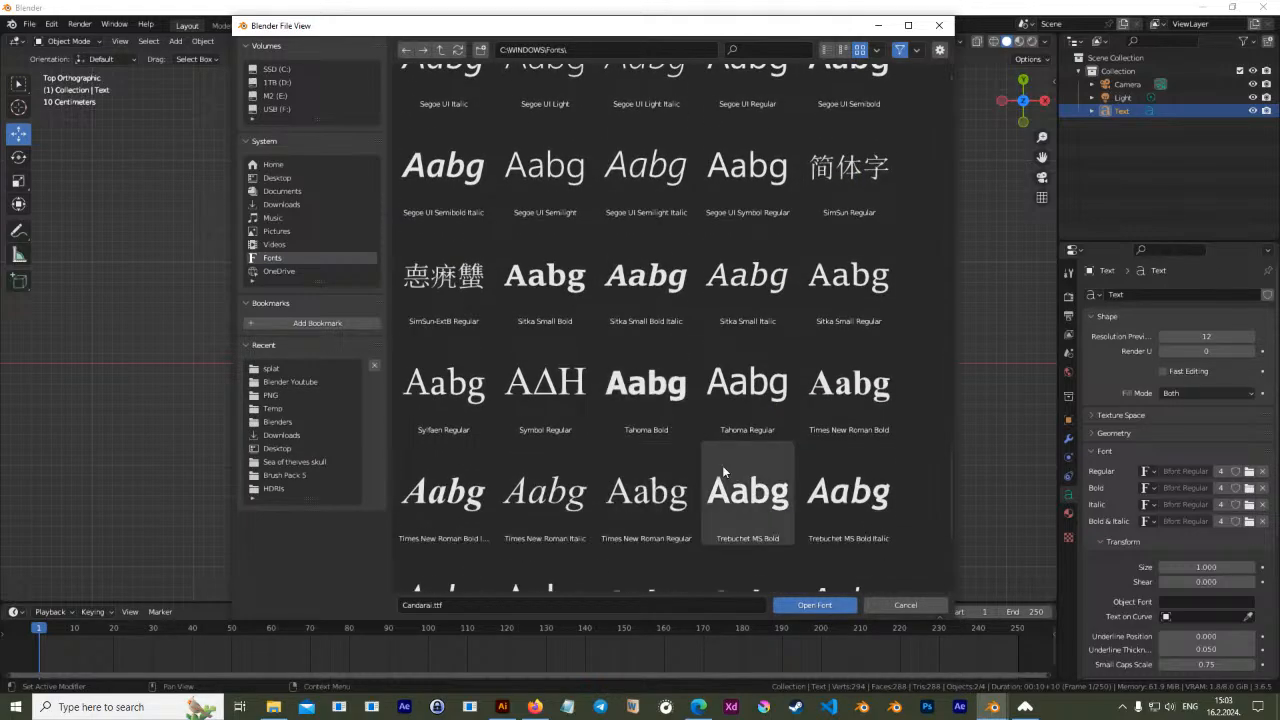
click(906, 606)
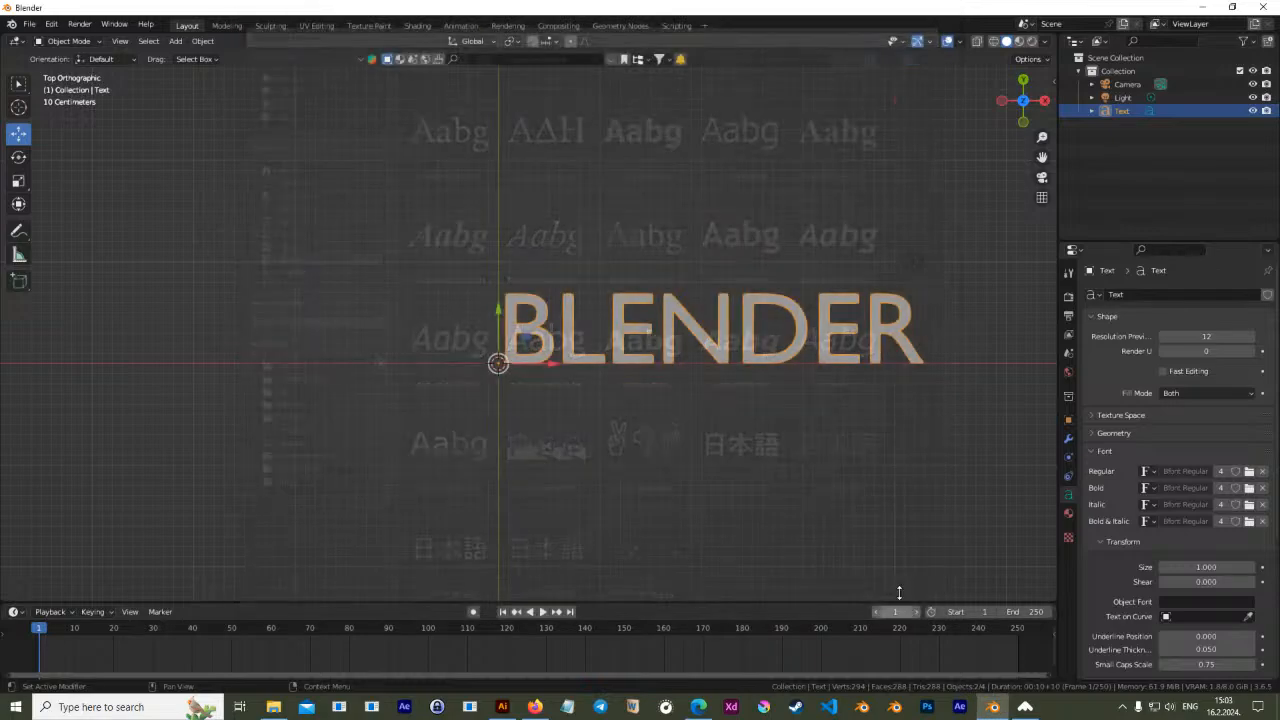
Shift the text slightly toward negative X, and browse for its Regular font in the Desktop's Blender Youtube folder
drag(570, 346, 505, 338)
click(1248, 472)
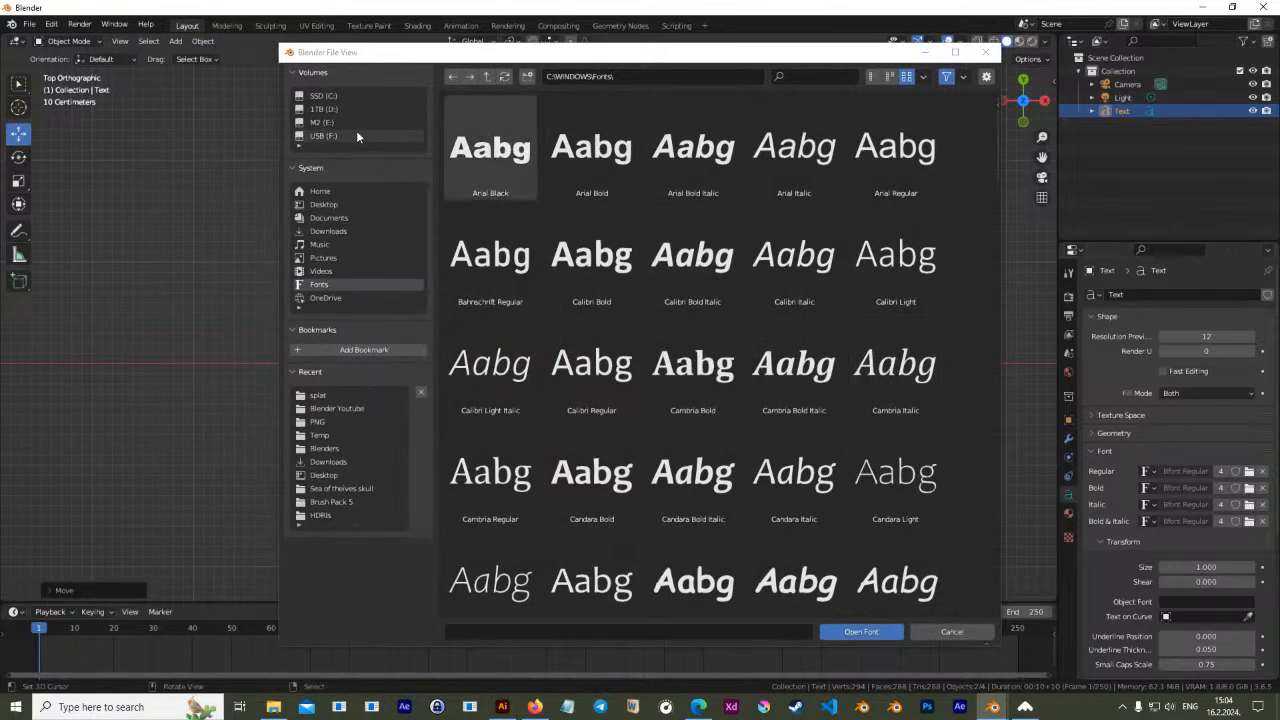
click(323, 204)
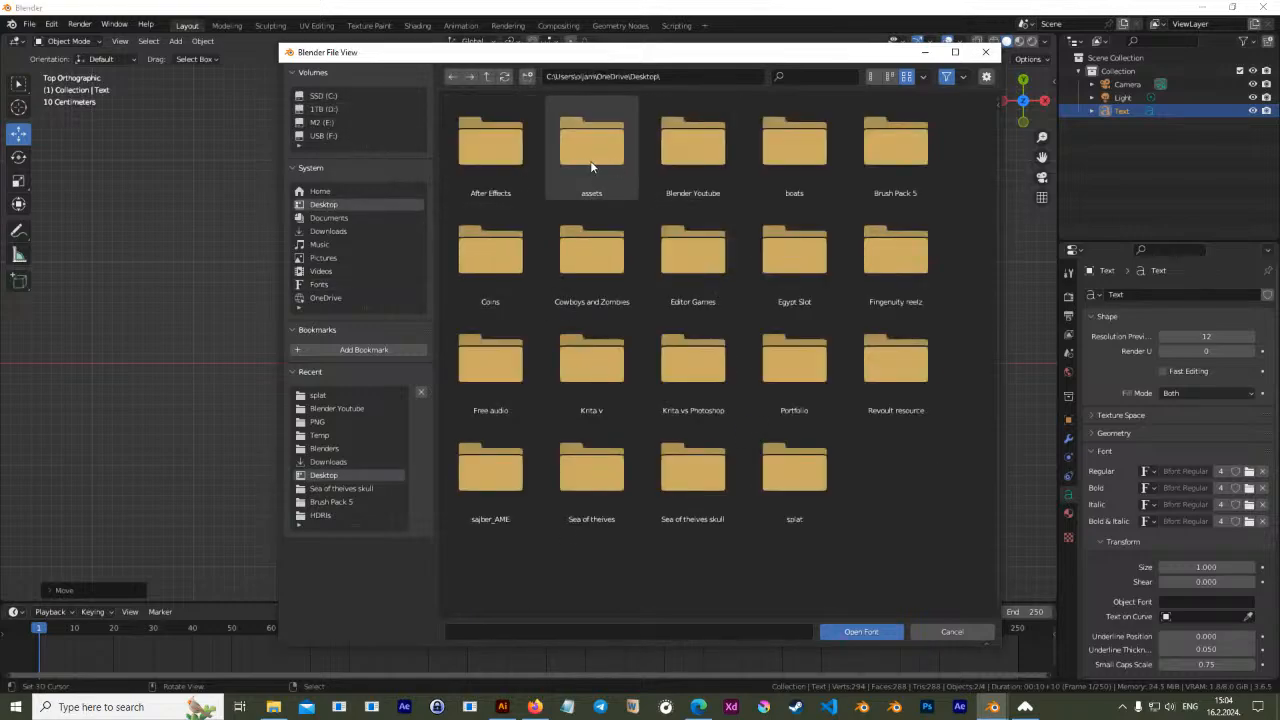
double_click(681, 147)
Compare the SquareFont and Super Squad fonts, and load Super Squad Regular as the text's Regular font
click(794, 147)
click(693, 147)
click(897, 147)
click(693, 255)
click(591, 255)
click(690, 262)
click(588, 274)
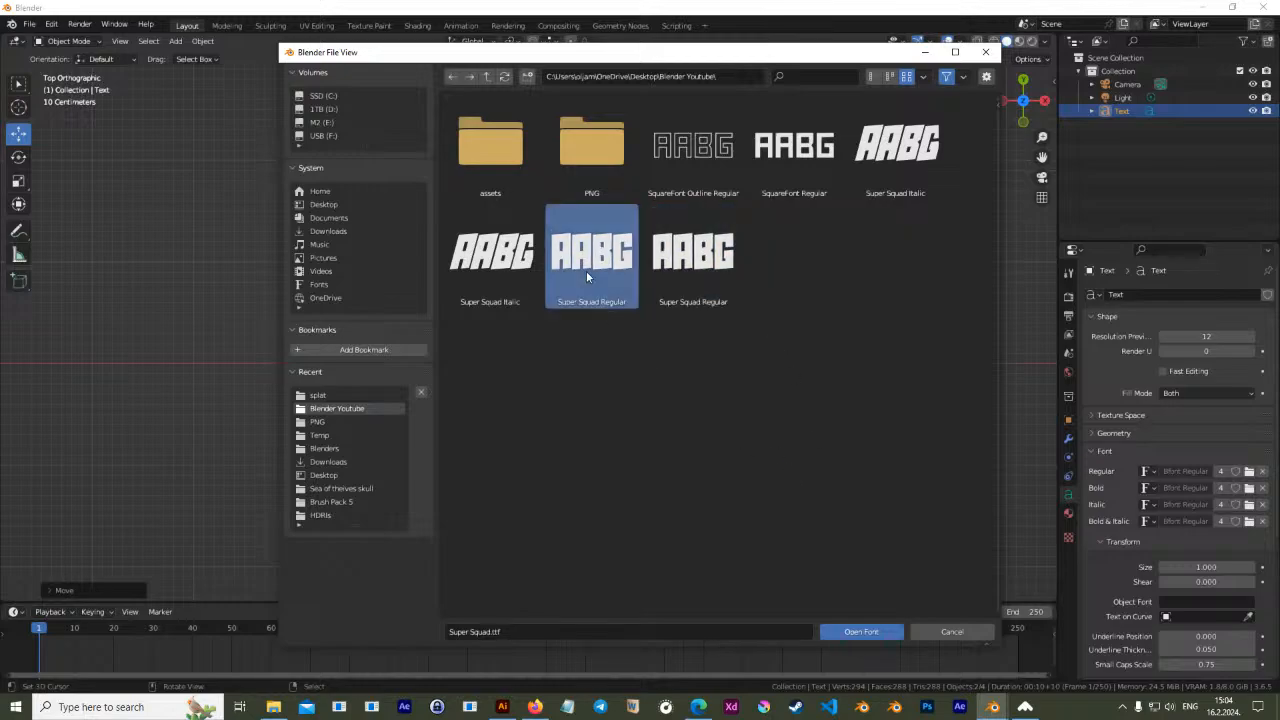
click(667, 269)
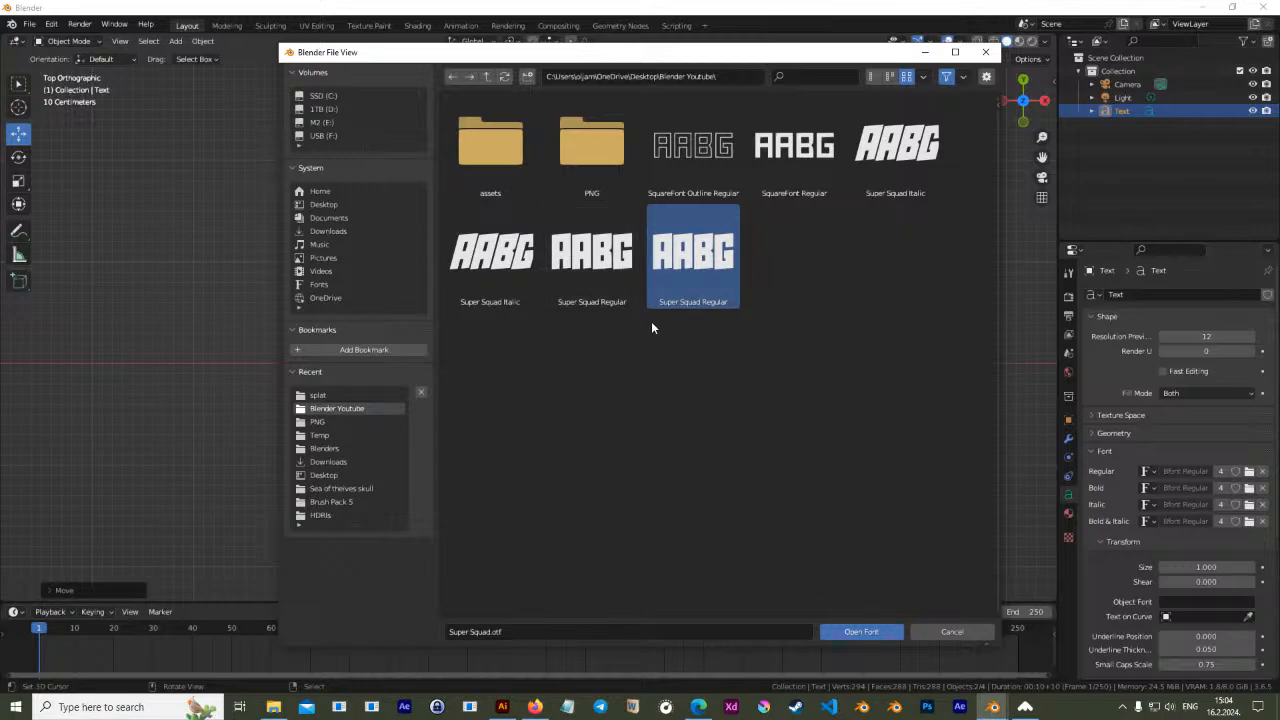
click(612, 277)
click(858, 630)
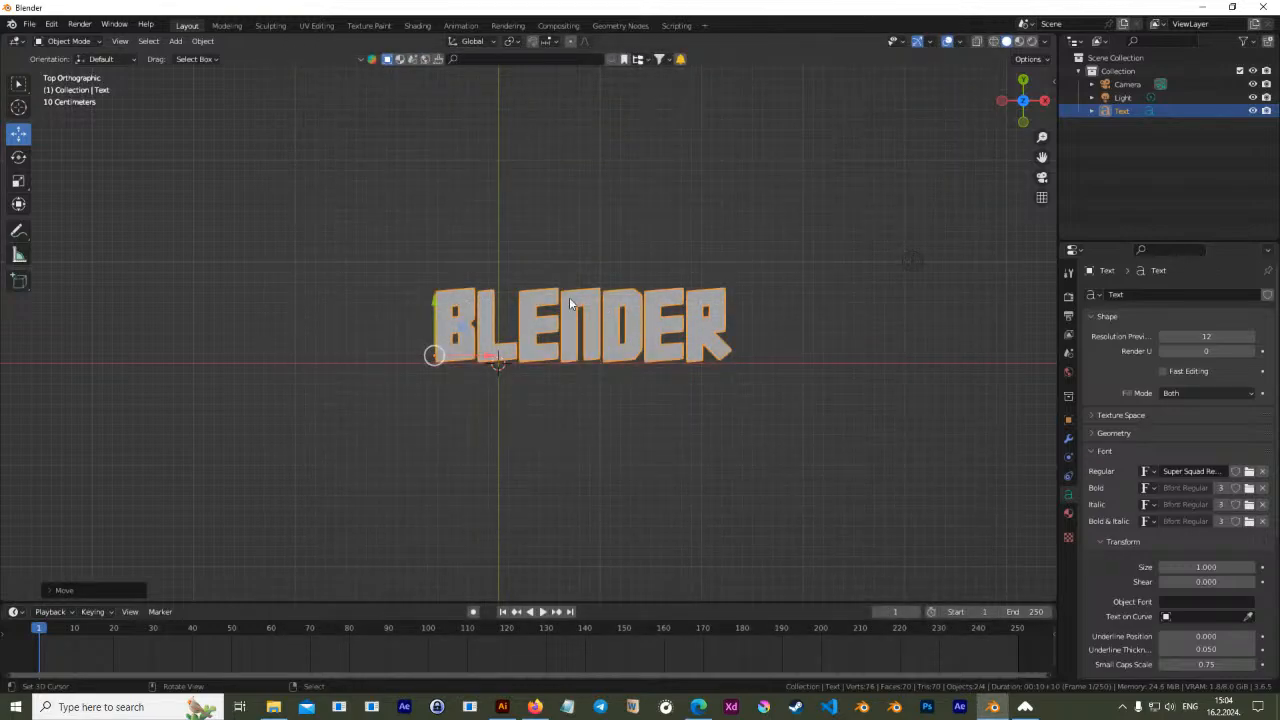
Reposition the BLENDER text slightly, just above the X axis near the world origin
scroll(598, 361, up, 3)
key(g)
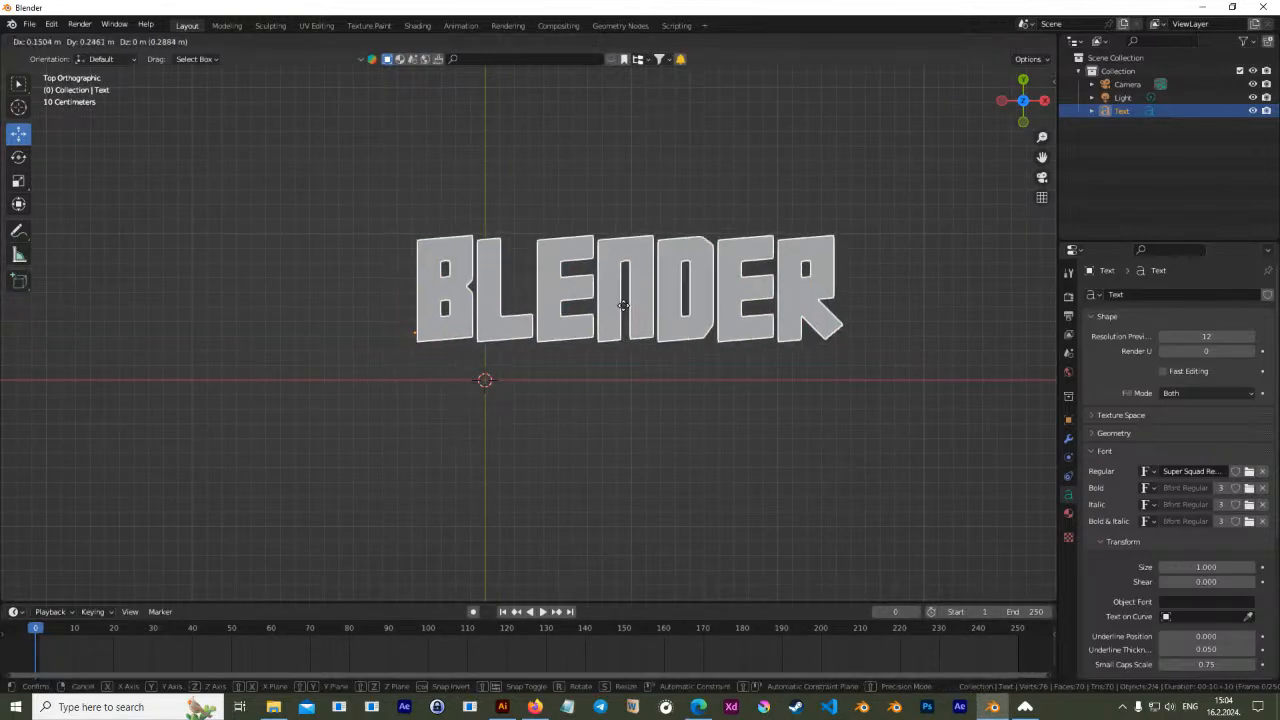
click(604, 332)
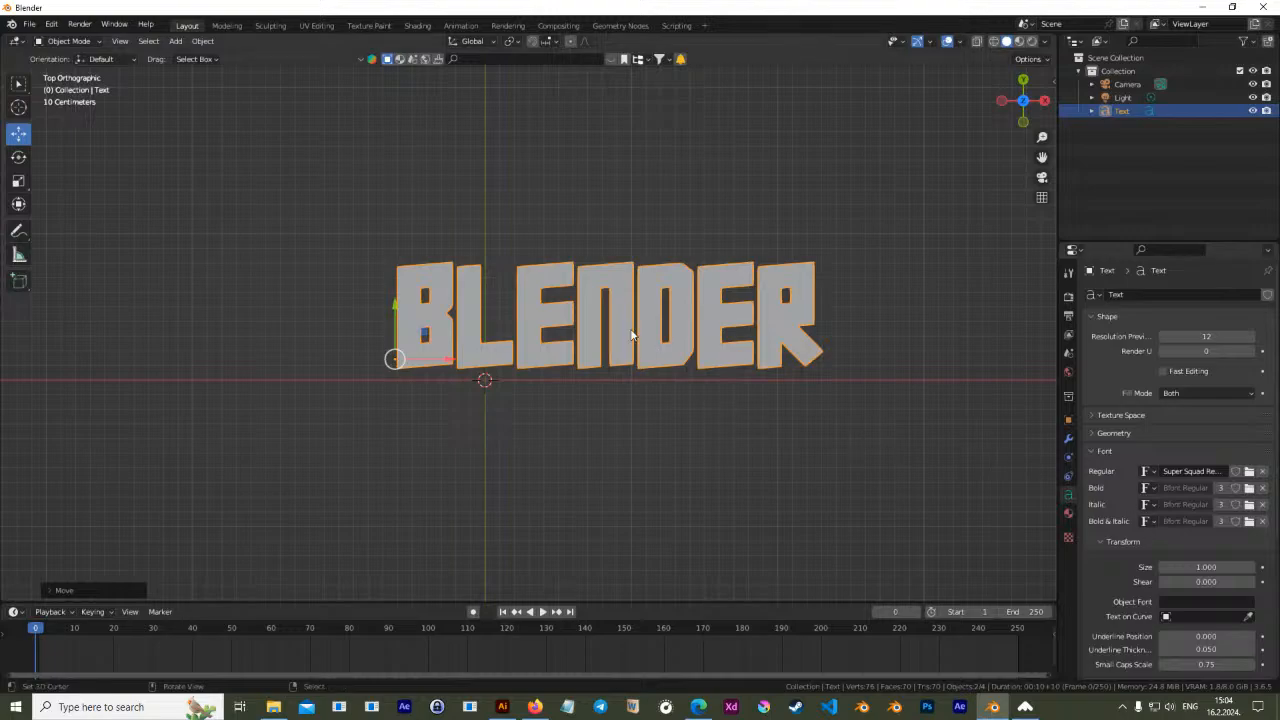
Extrude the BLENDER text by 0.07 m in its Geometry settings
click(1069, 440)
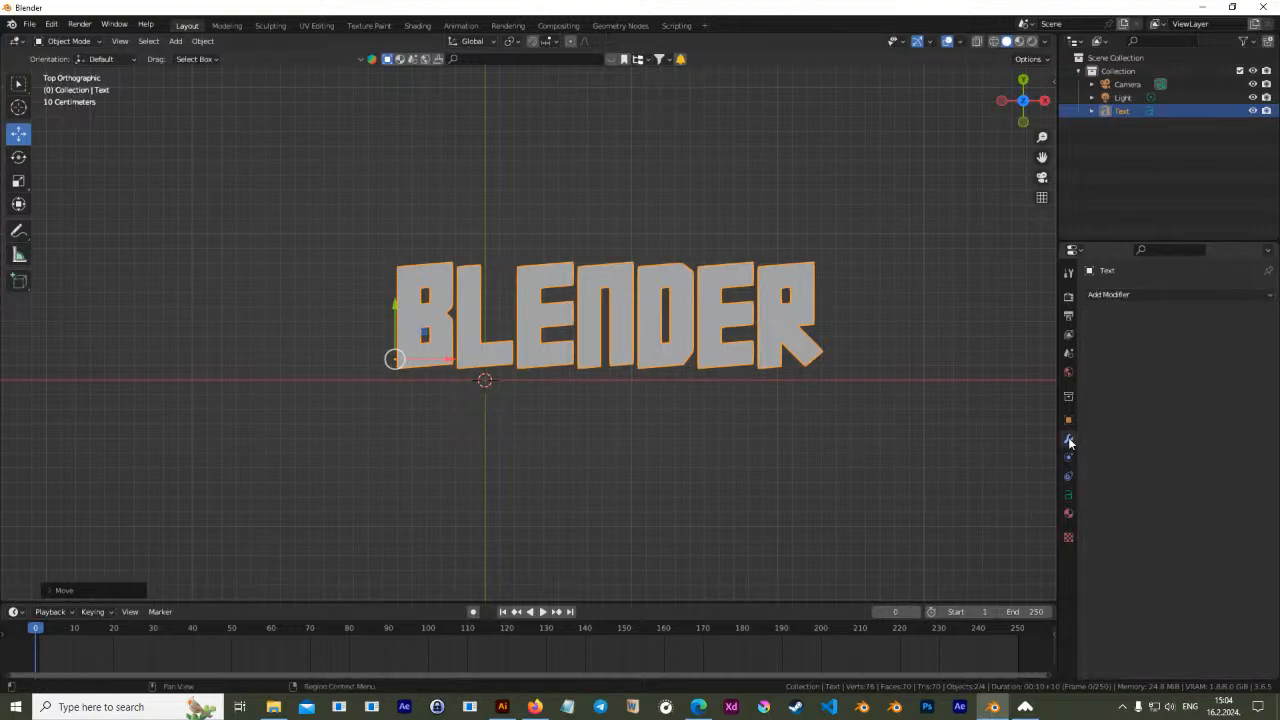
middle_drag(603, 316, 622, 364)
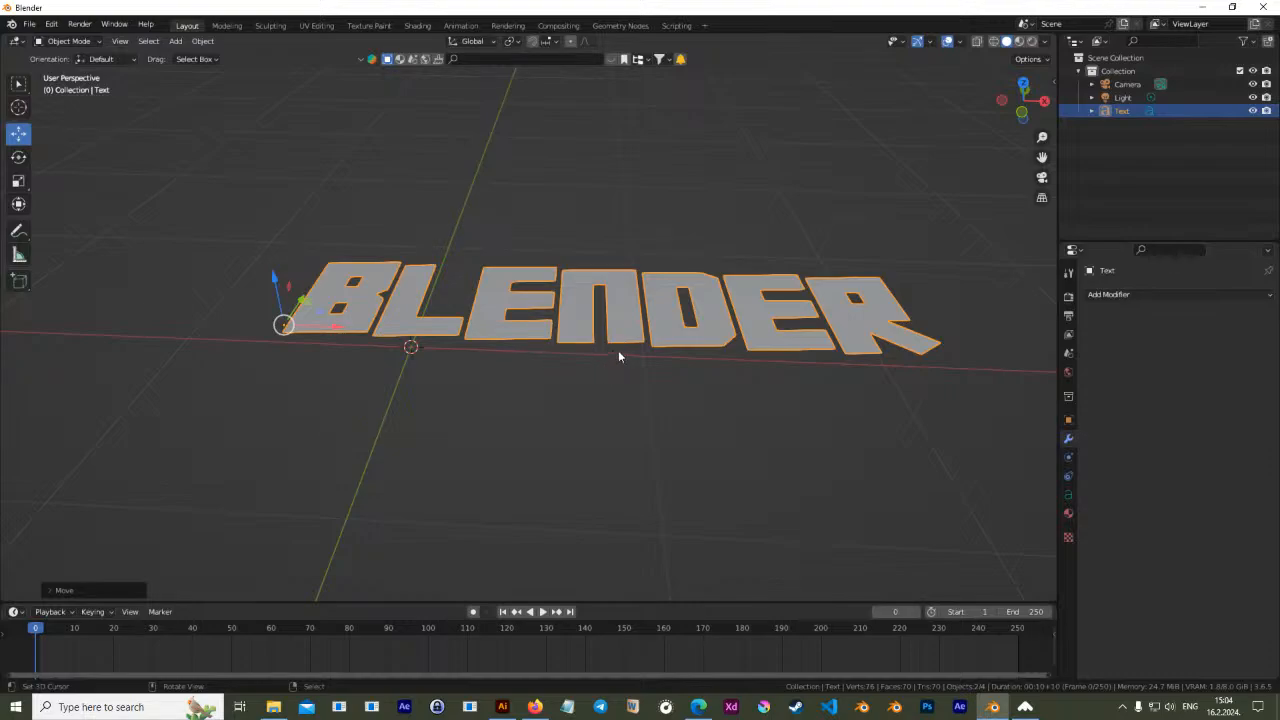
middle_drag(686, 369, 858, 424)
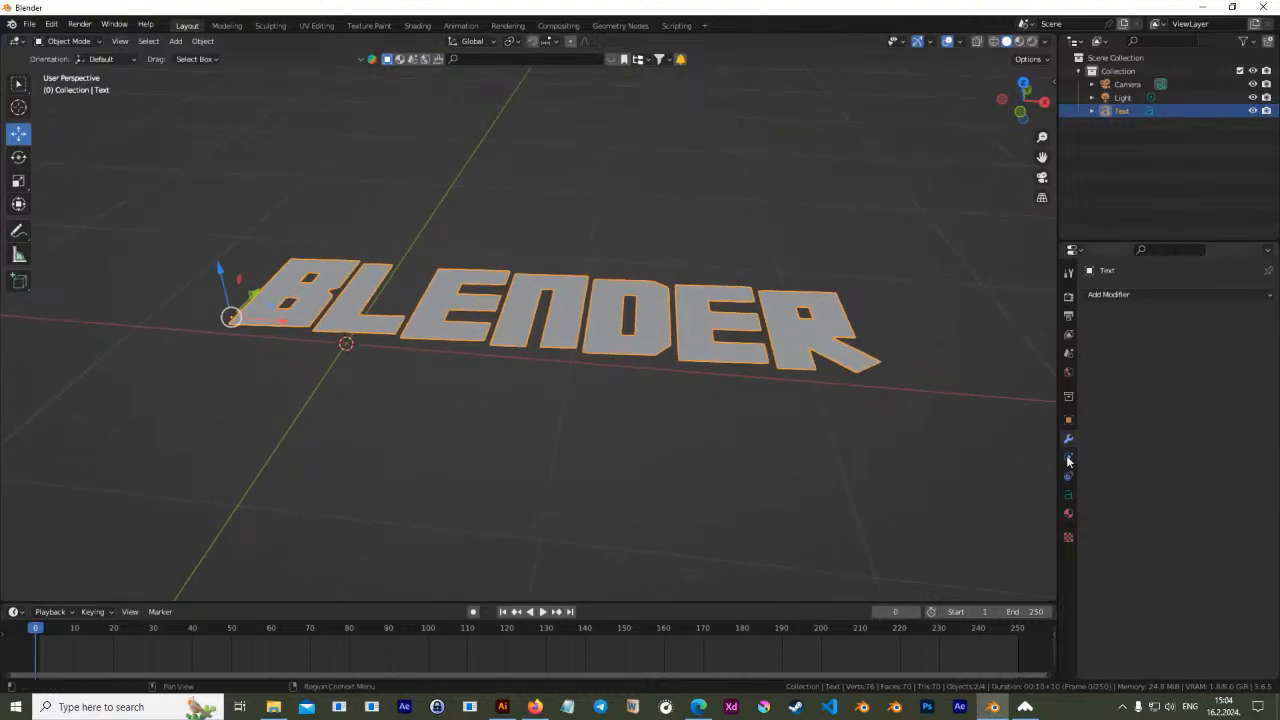
click(1069, 494)
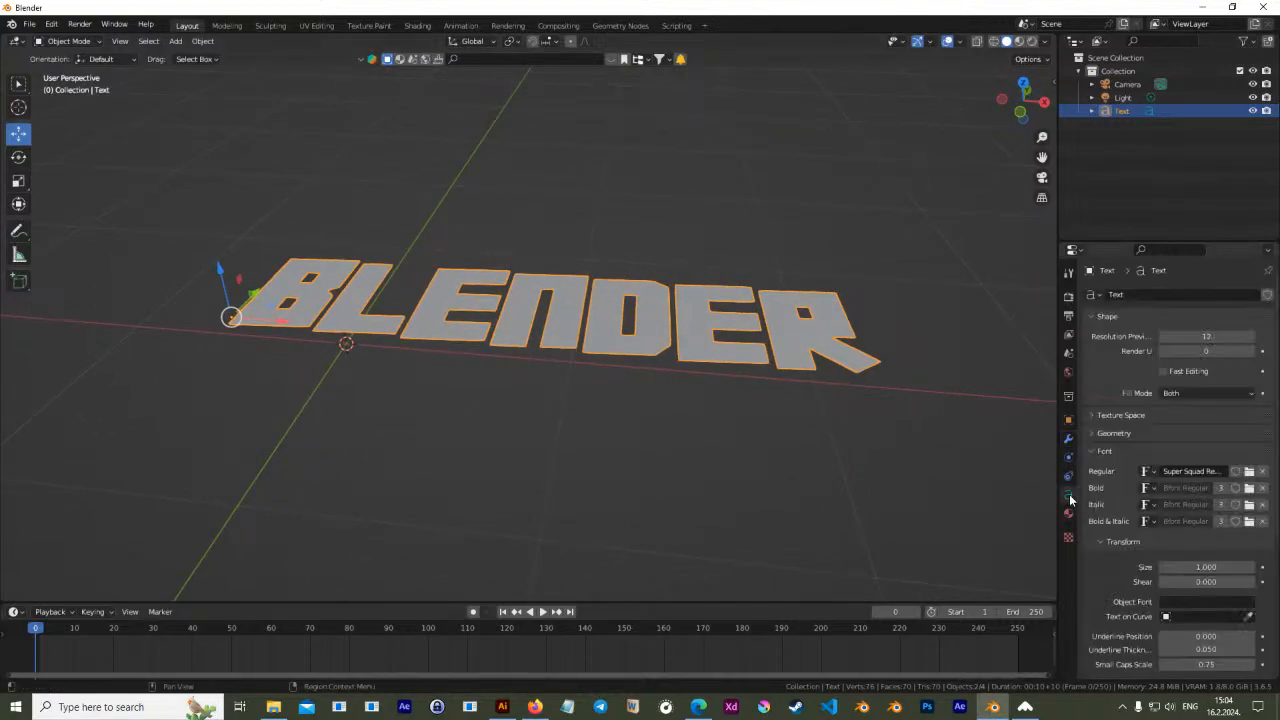
click(1091, 433)
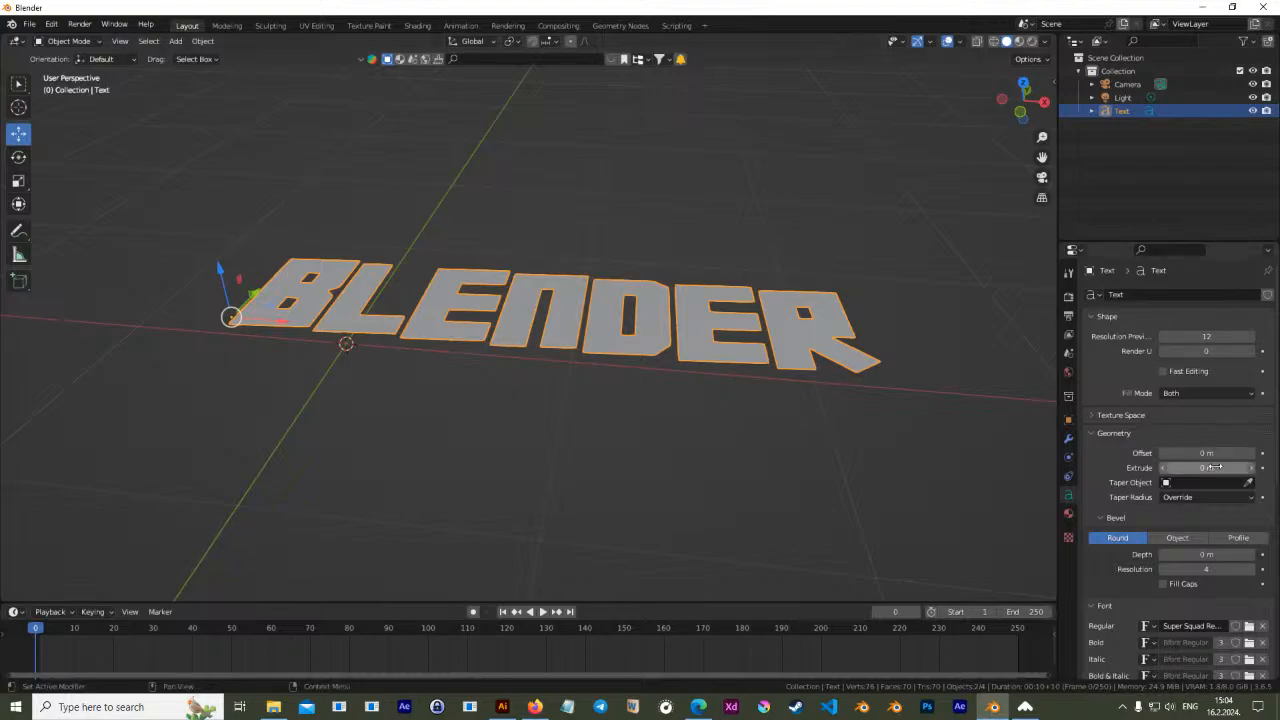
mouse_move(1206, 467)
mouse_down()
mouse_move(1240, 467)
mouse_move(1210, 467)
mouse_up()
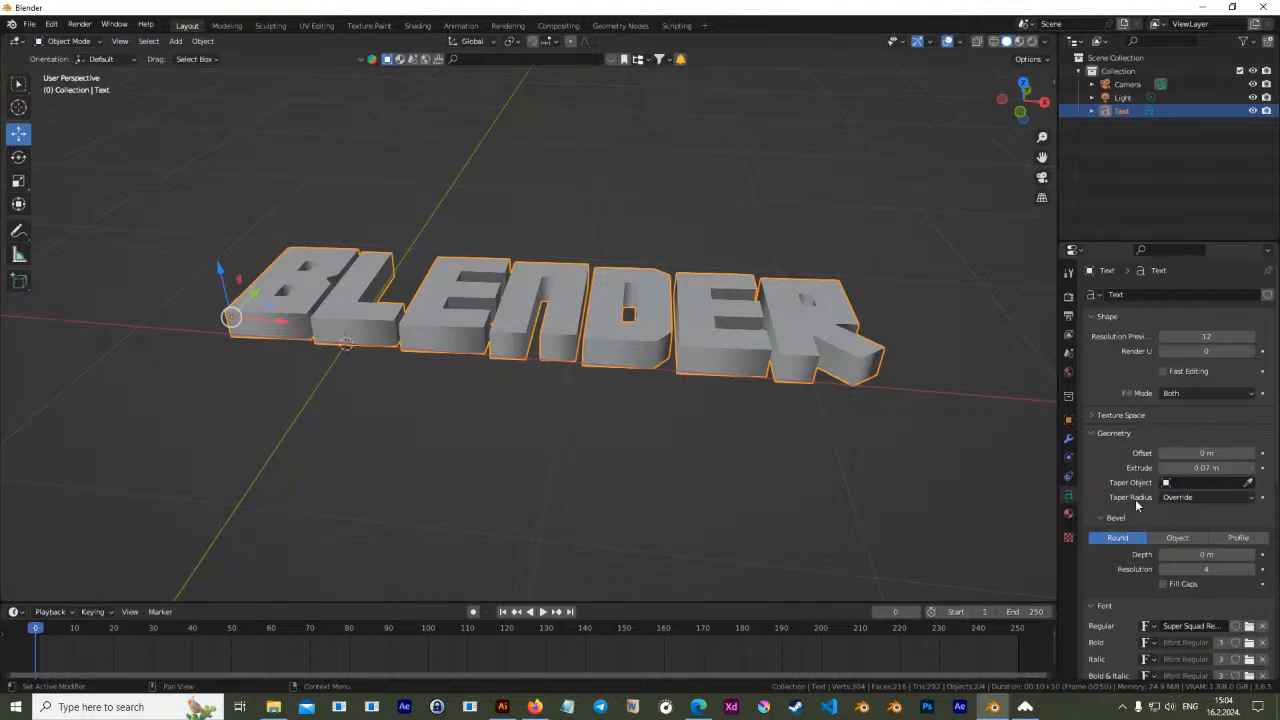
Rotate the extruded text 90 degrees about the X axis so it stands upright
middle_drag(655, 338, 549, 334)
key(Tab)
key(Tab)
text(rx)
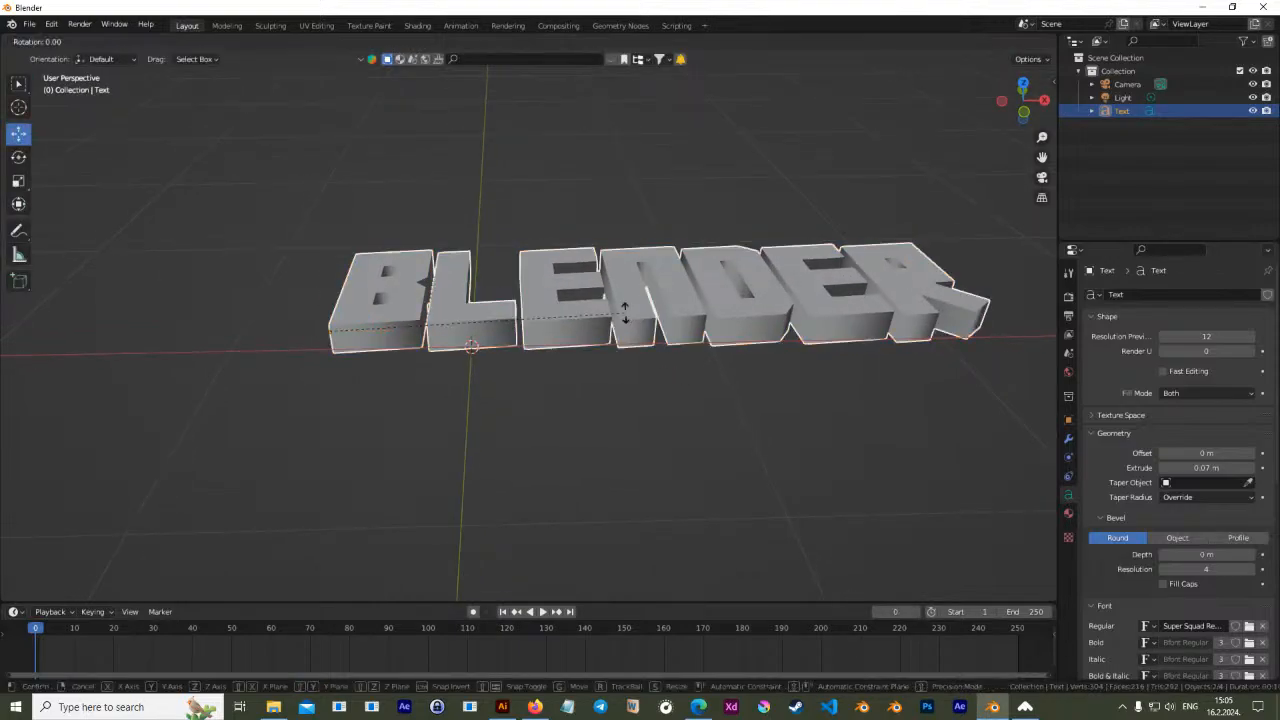
text(90)
key(Return)
In the front view, move the text's origin to the centre of its geometry with Origin to Geometry
key(KP_1)
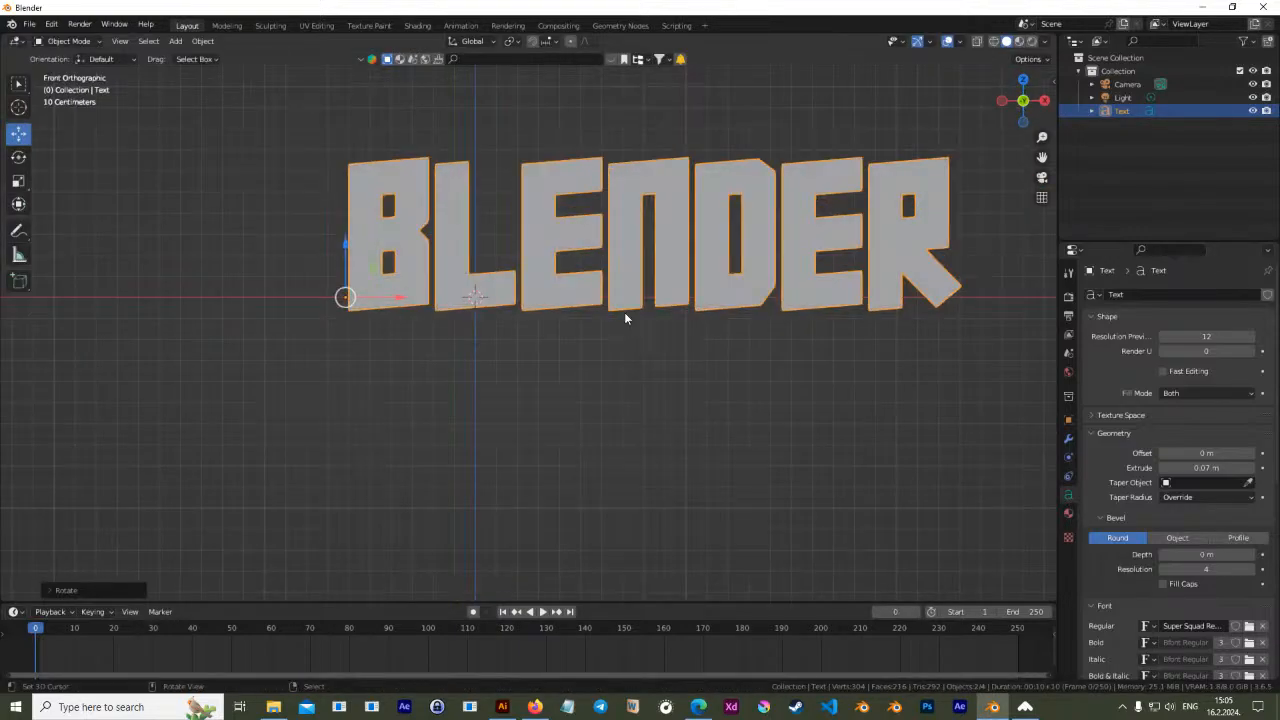
shift+middle_drag(636, 323, 645, 360)
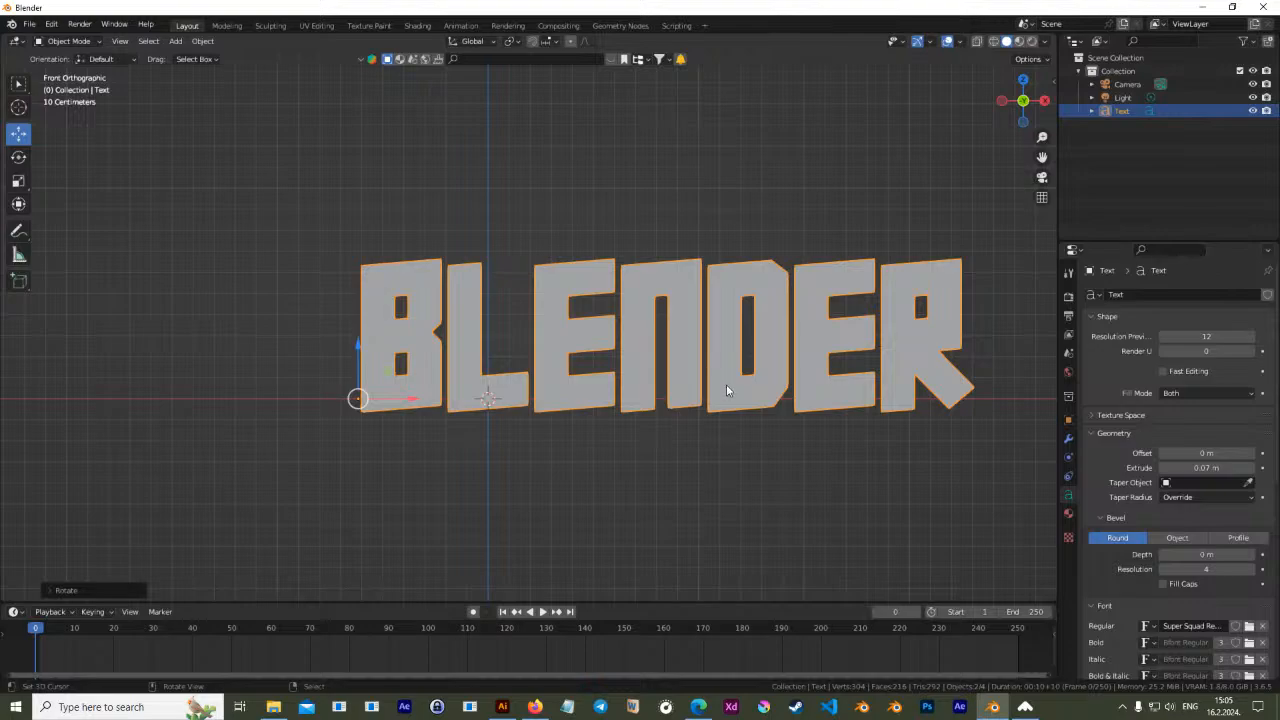
key(ctrl+shift+alt+c)
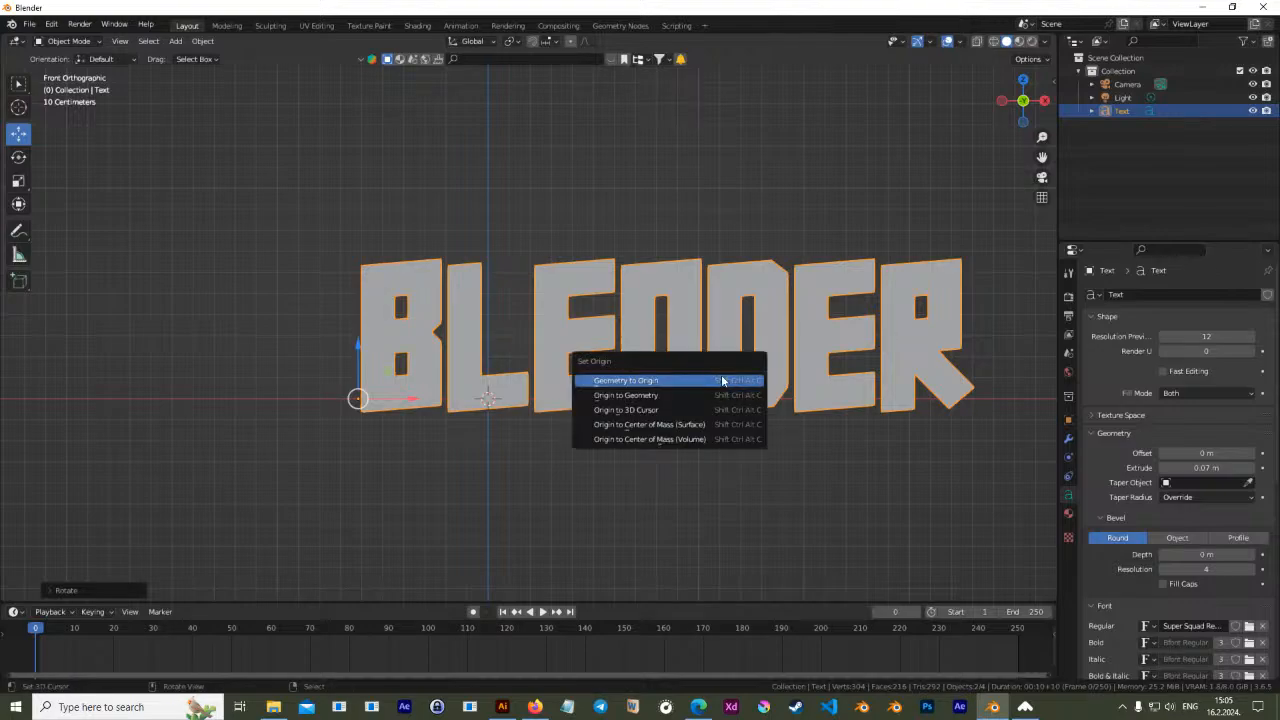
click(674, 394)
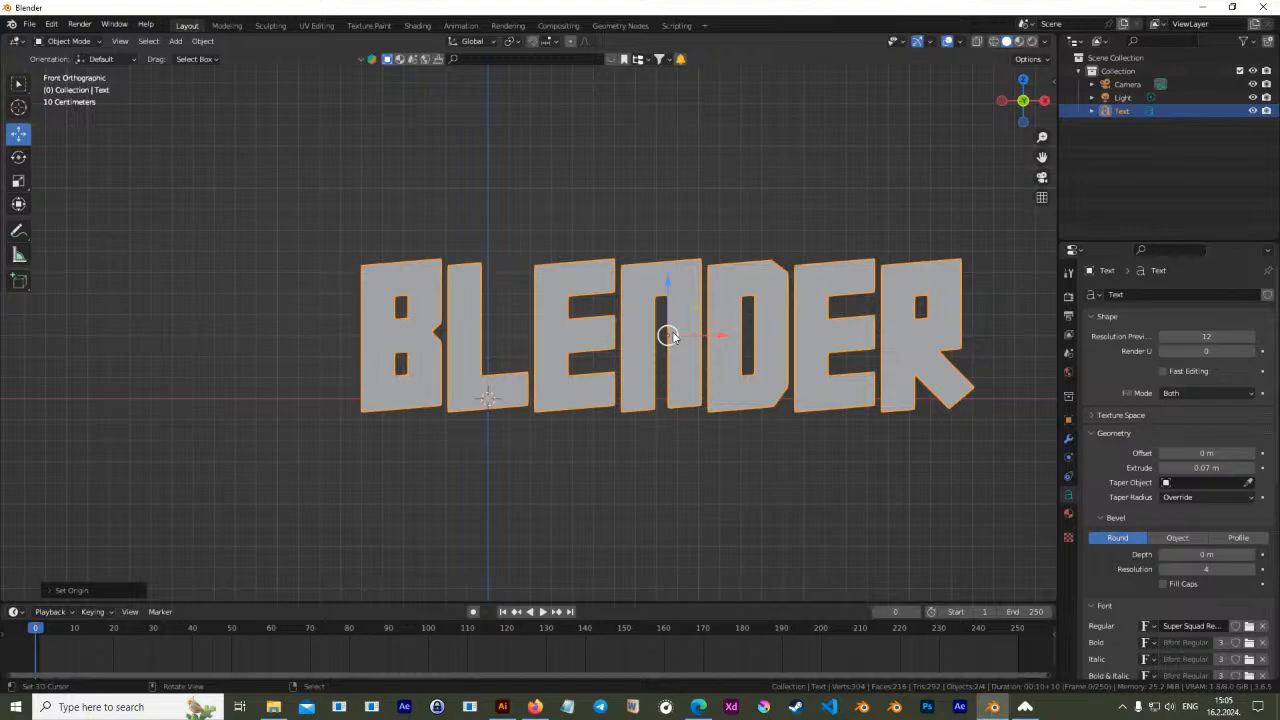
Set the text's X, Y and Z location to 0 m
click(1068, 420)
double_click(1190, 336)
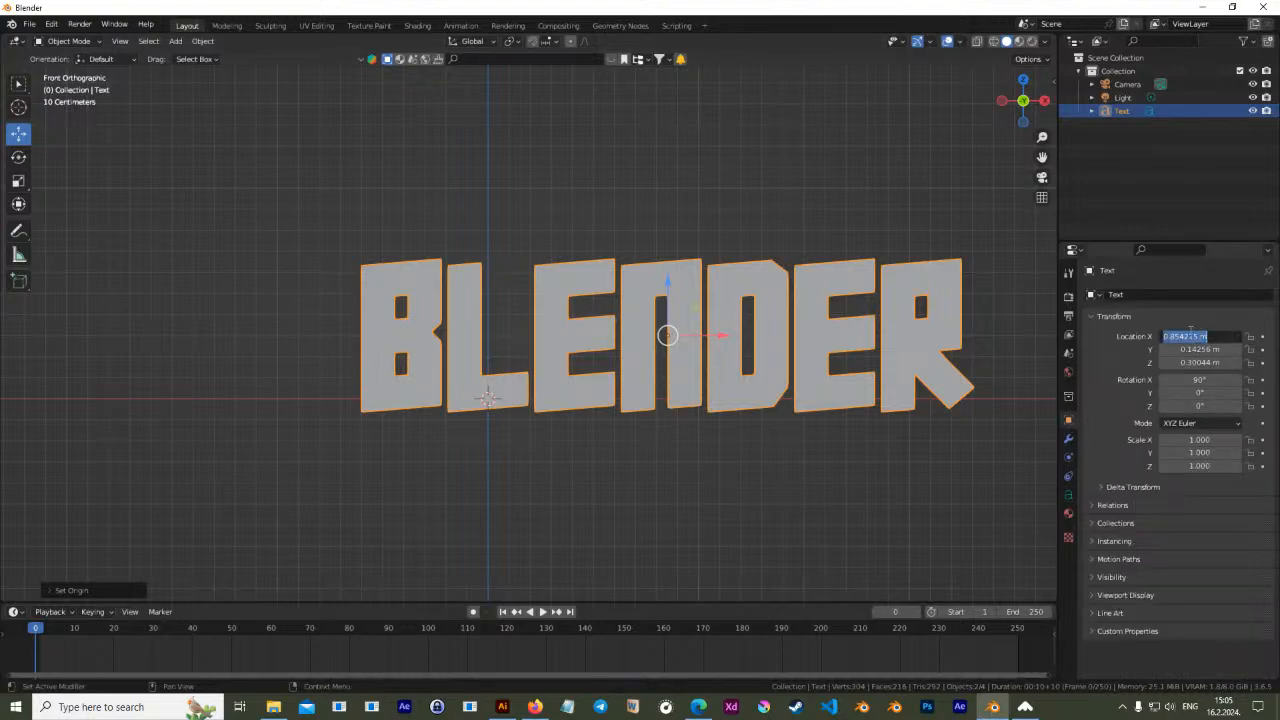
text(0)
key(Tab)
text(0)
key(Tab)
text(0)
key(Return)
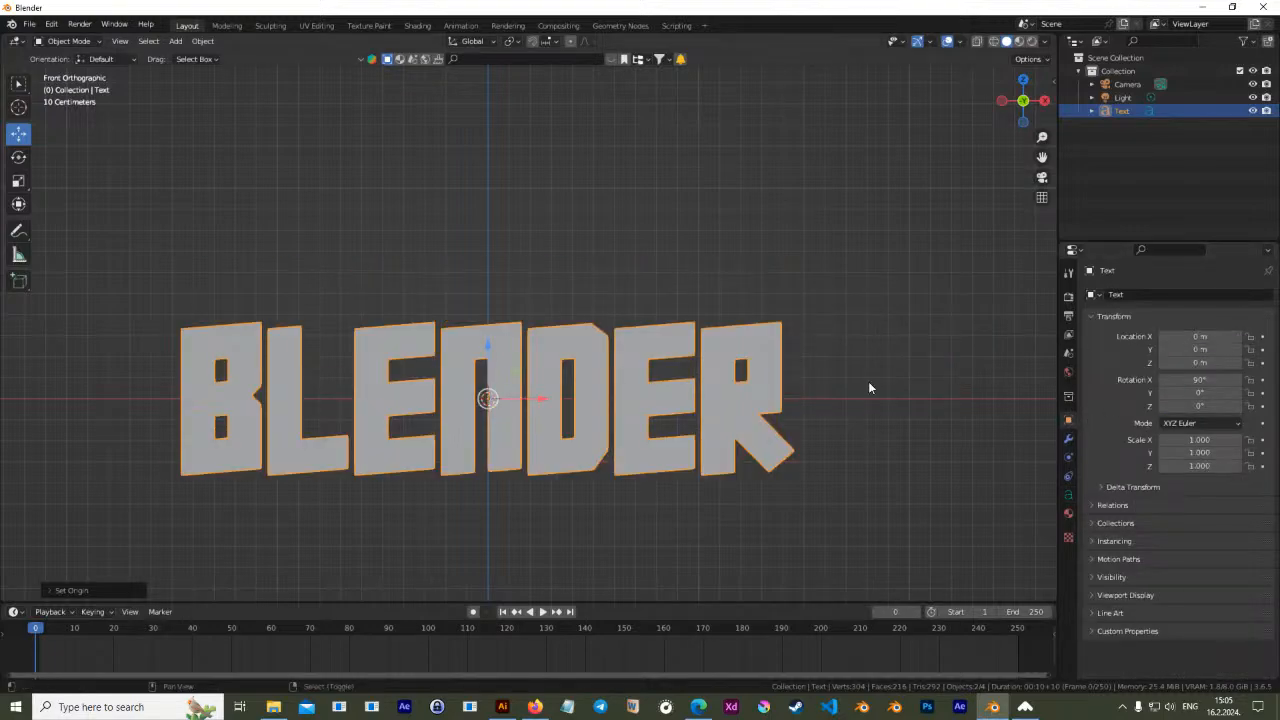
Toggle the BLENDER text between Object Mode and Edit Mode several times, ending in Edit Mode
scroll(651, 412, down, 1)
shift+middle_drag(543, 422, 779, 379)
key(Tab)
key(Tab)
key(Tab)
key(Tab)
key(Tab)
key(Tab)
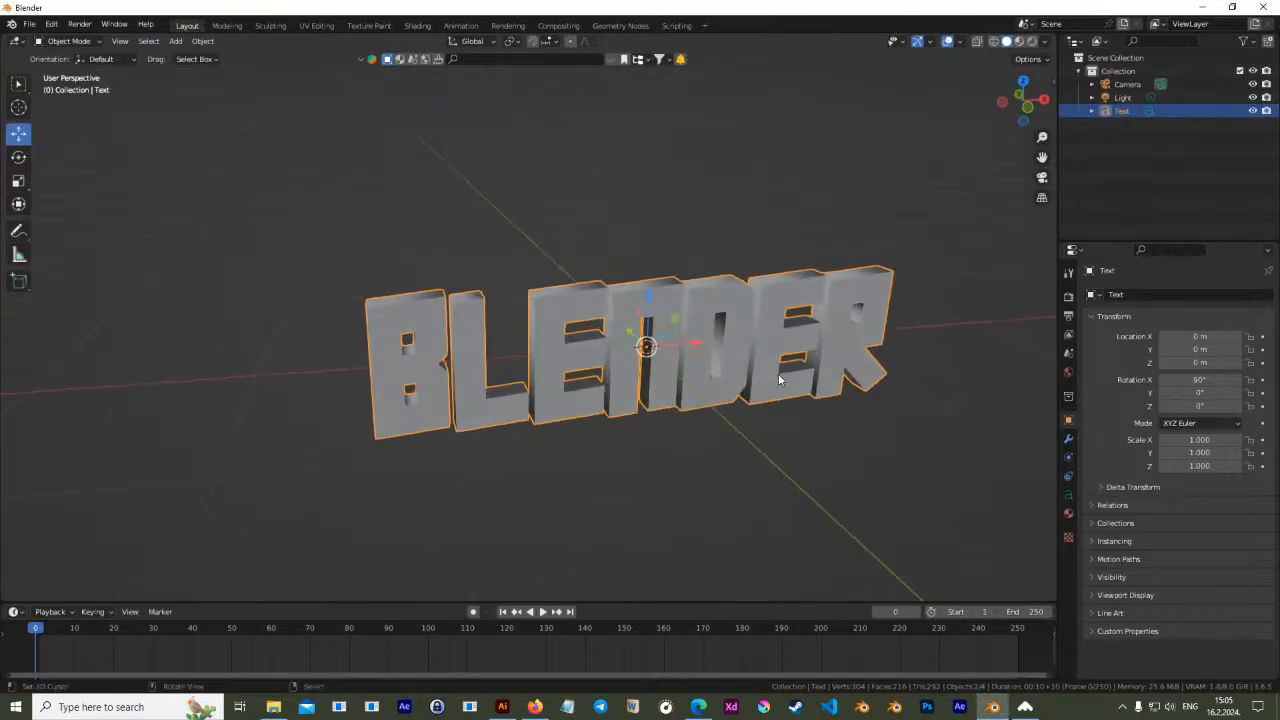
key(Tab)
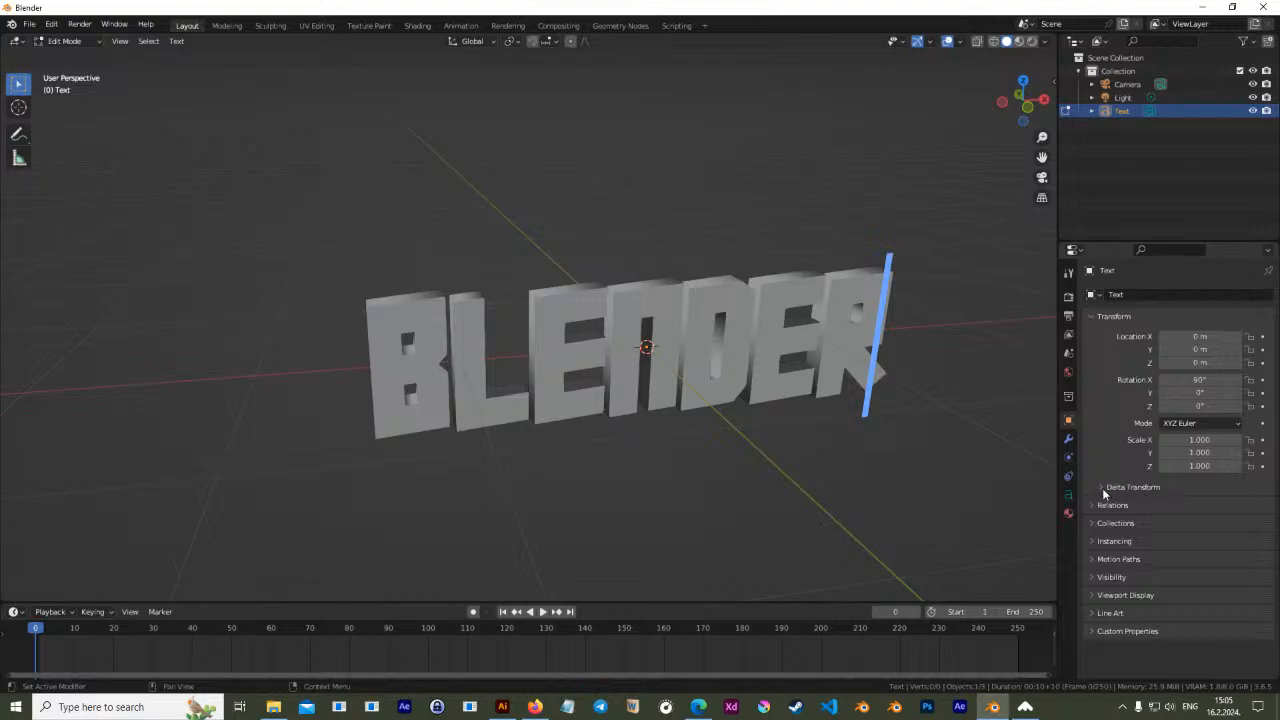
Look through the text's bevel, font, alignment and spacing settings, and expand its Text Boxes settings
click(1068, 495)
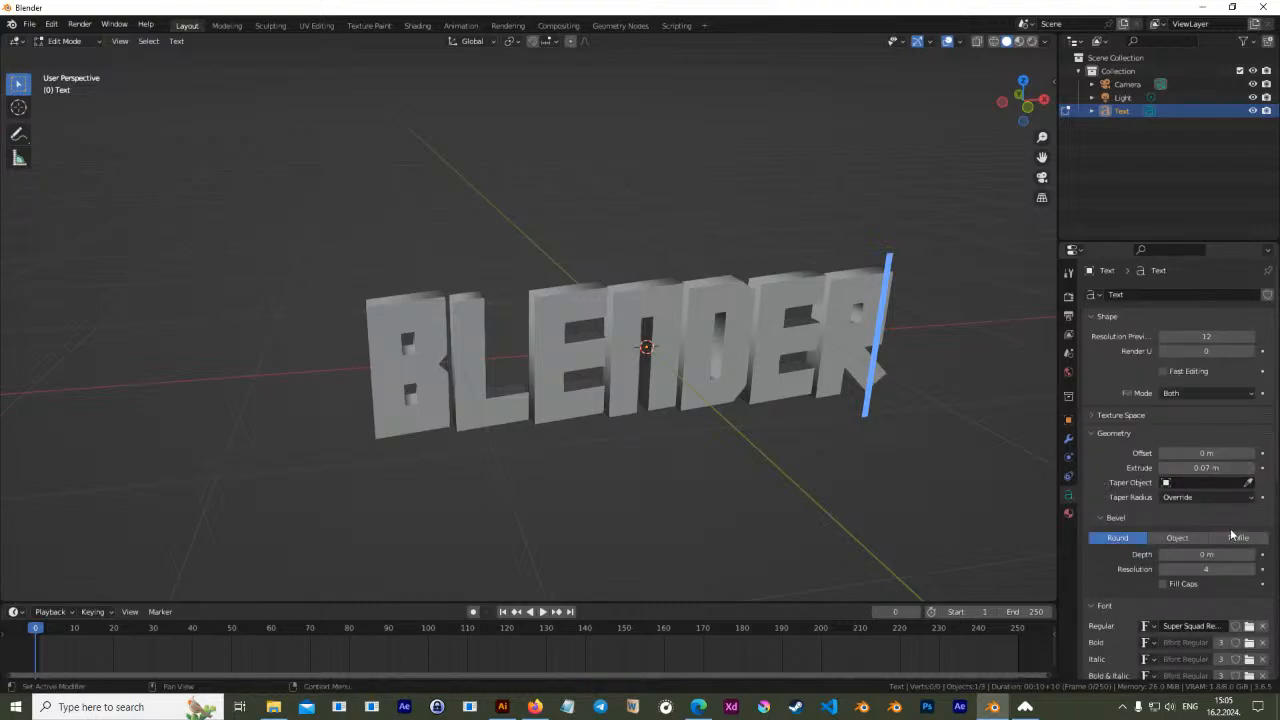
scroll(1266, 565, down, 2)
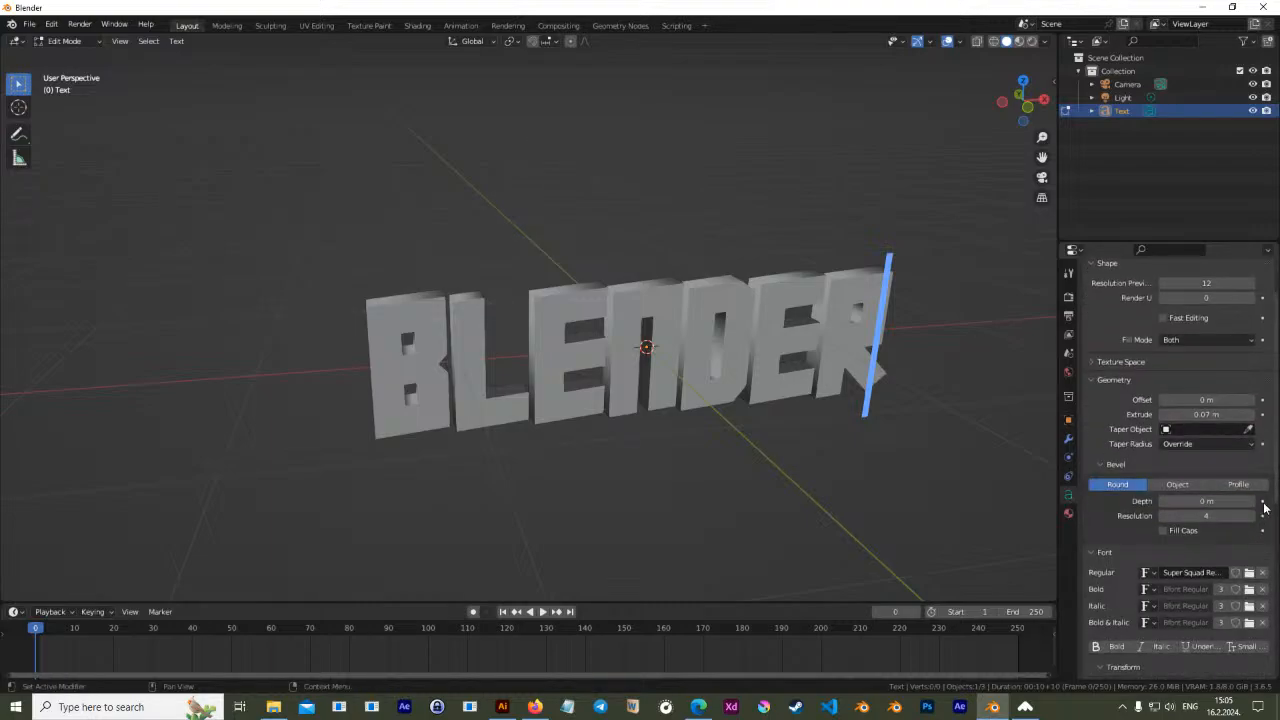
scroll(1198, 570, down, 8)
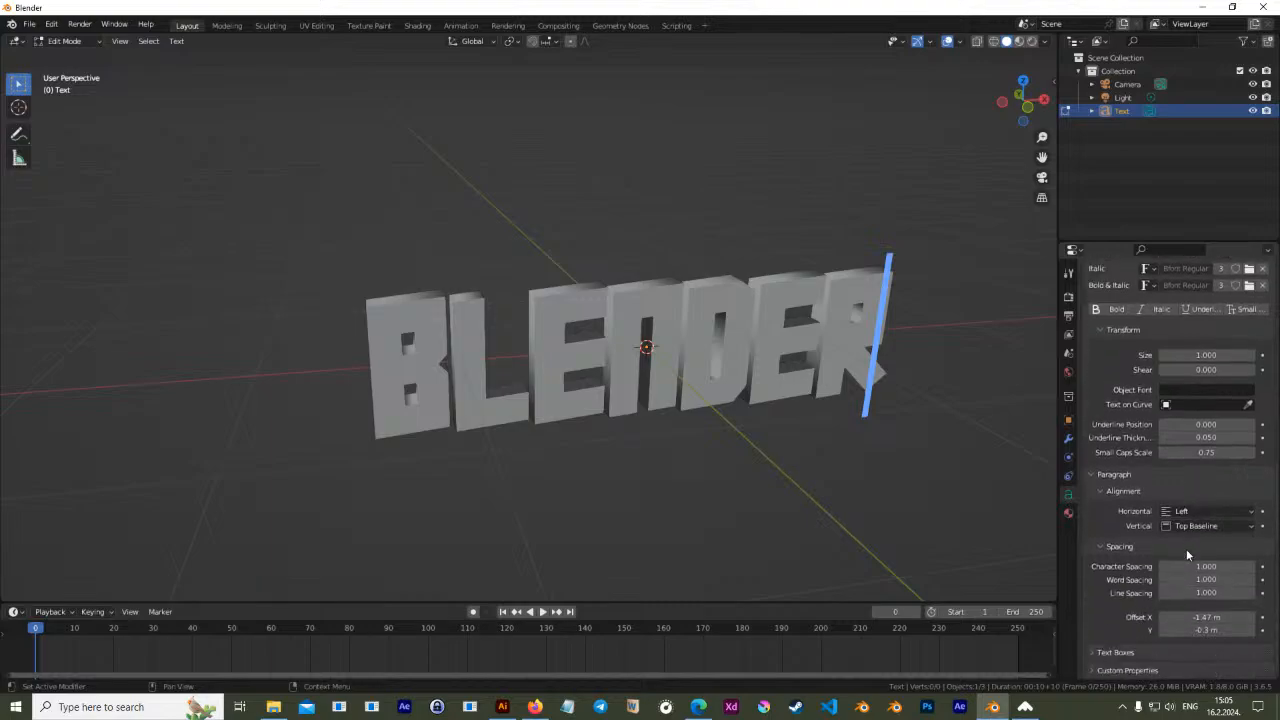
scroll(1160, 545, up, 5)
scroll(1140, 570, down, 5)
click(1091, 654)
scroll(1130, 636, down, 4)
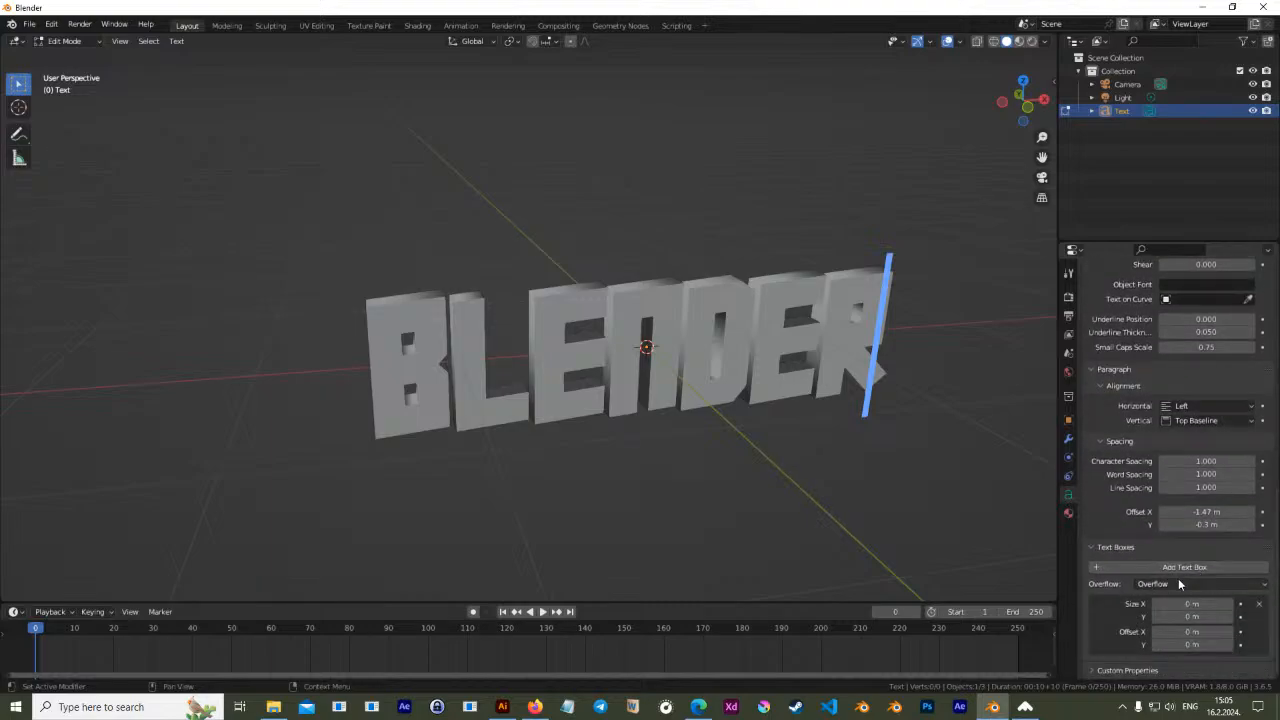
Review the text's geometry and font settings, compare Object and Edit Mode, and check the text's modifiers before returning to its text settings
scroll(1145, 418, up, 2)
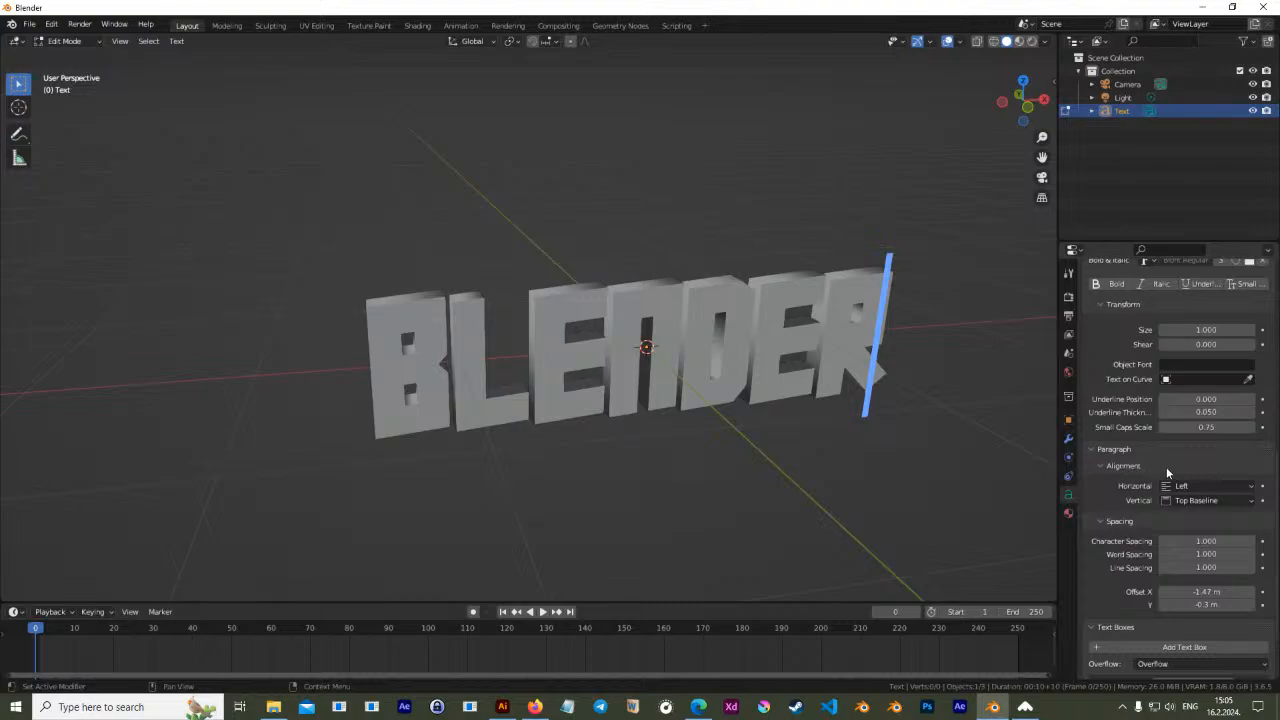
scroll(1165, 445, up, 8)
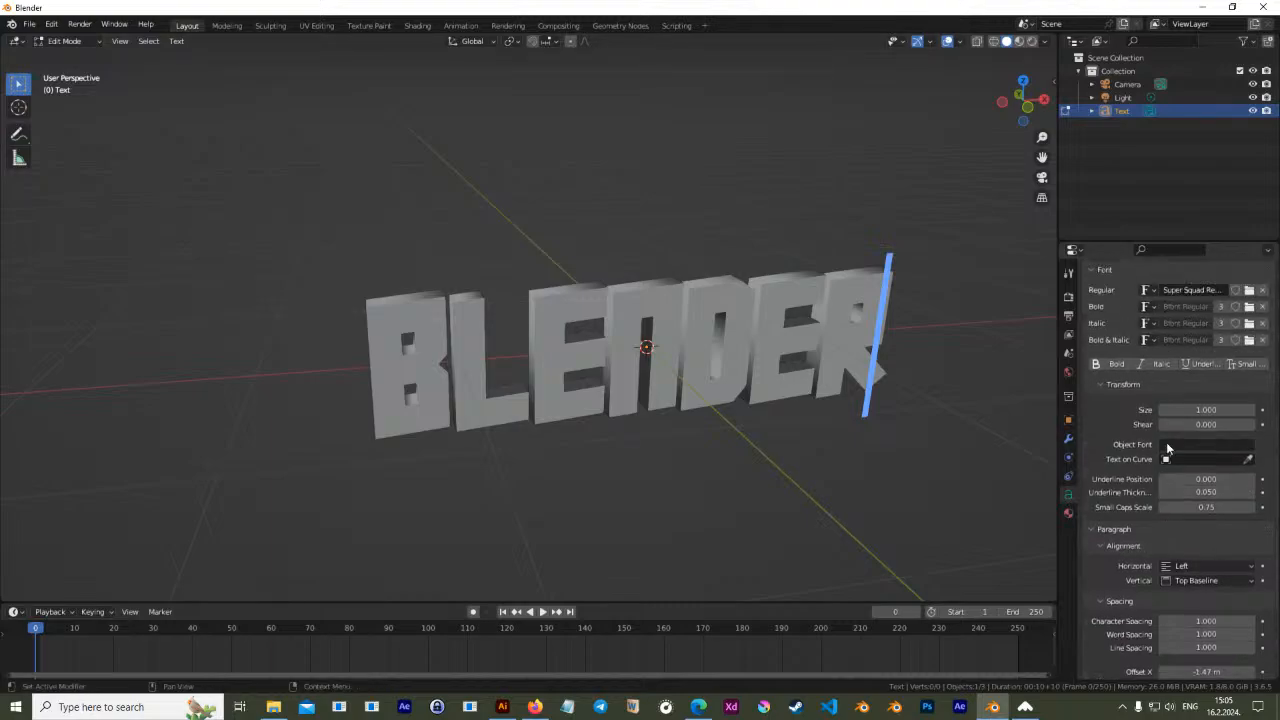
scroll(1192, 444, up, 1)
key(Tab)
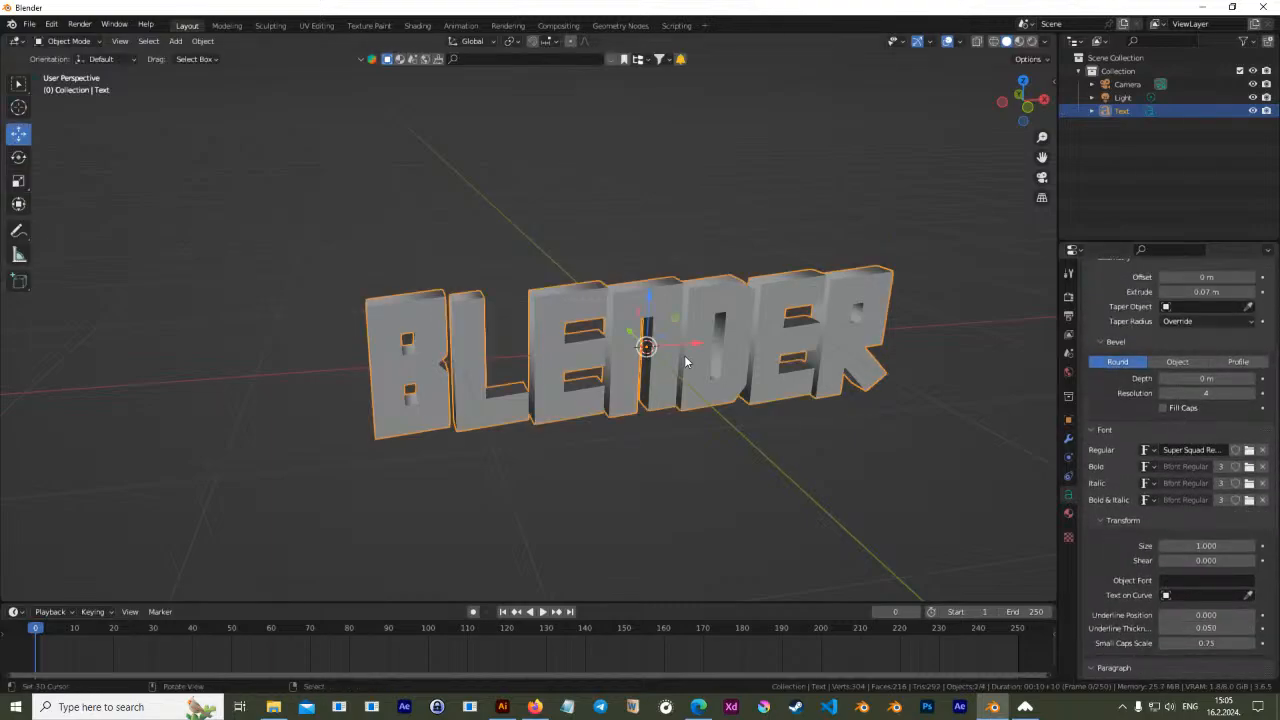
middle_drag(681, 364, 697, 308)
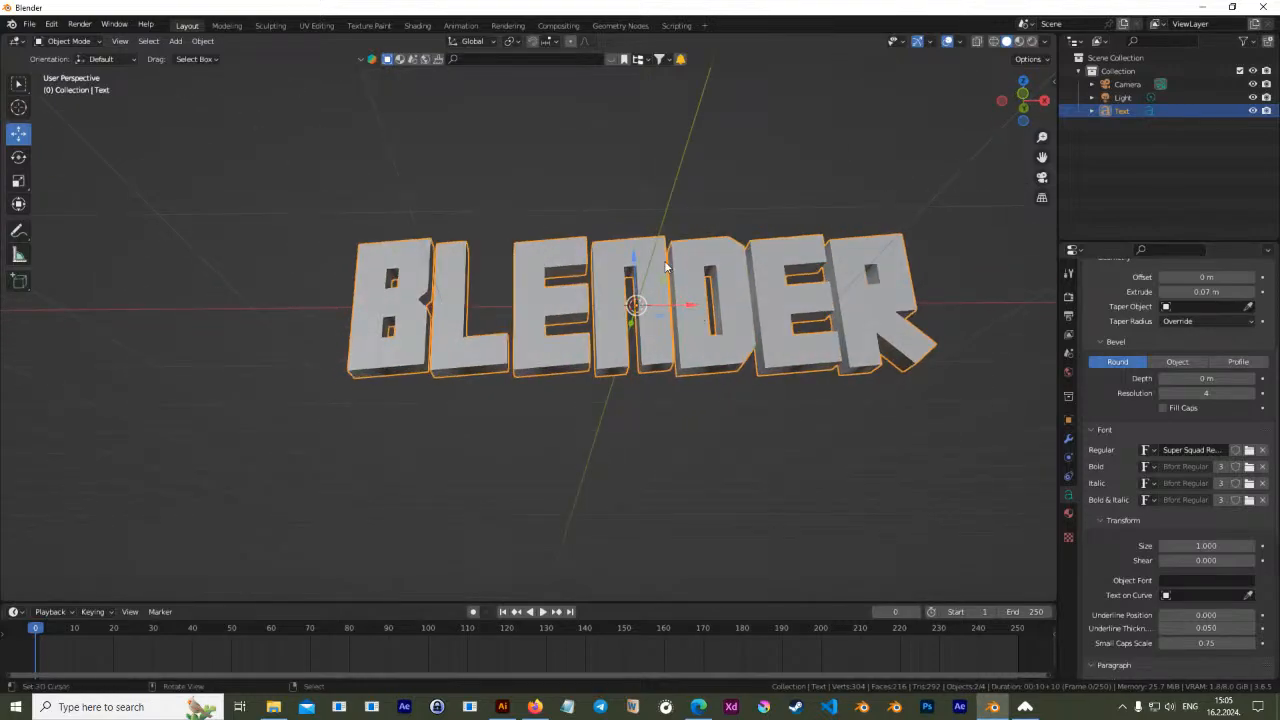
key(Tab)
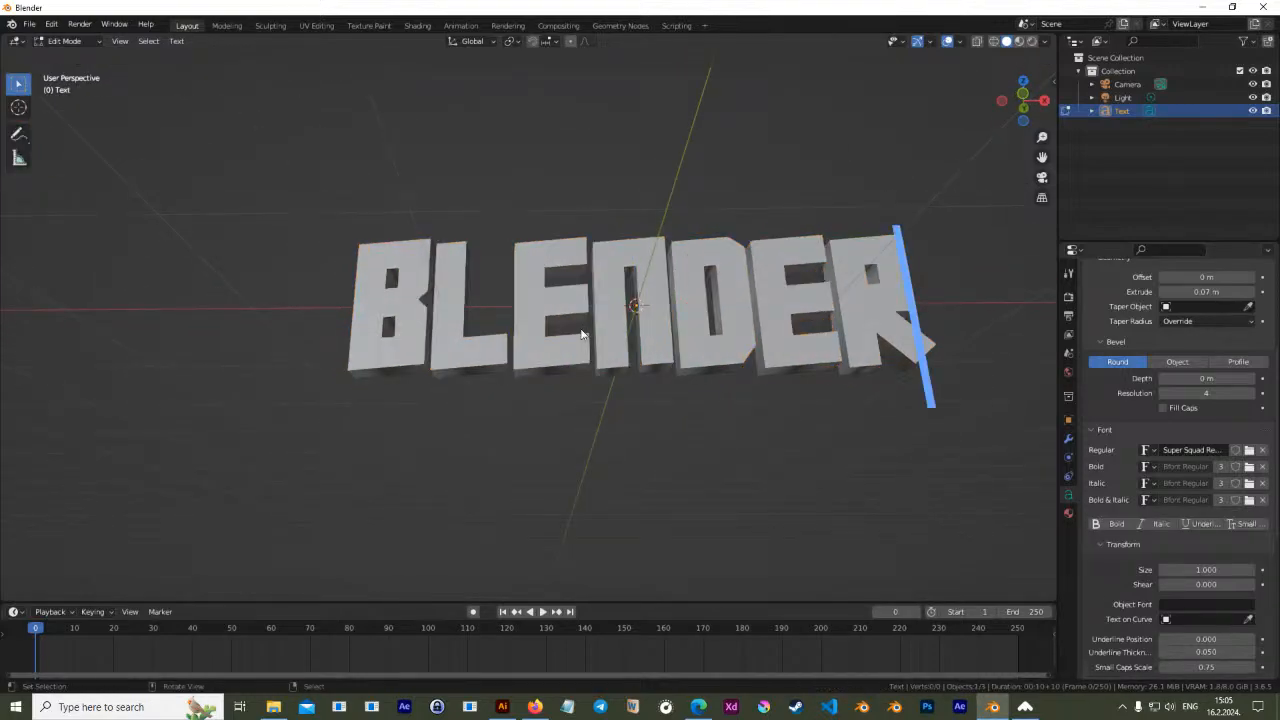
key(Tab)
scroll(1138, 335, up, 5)
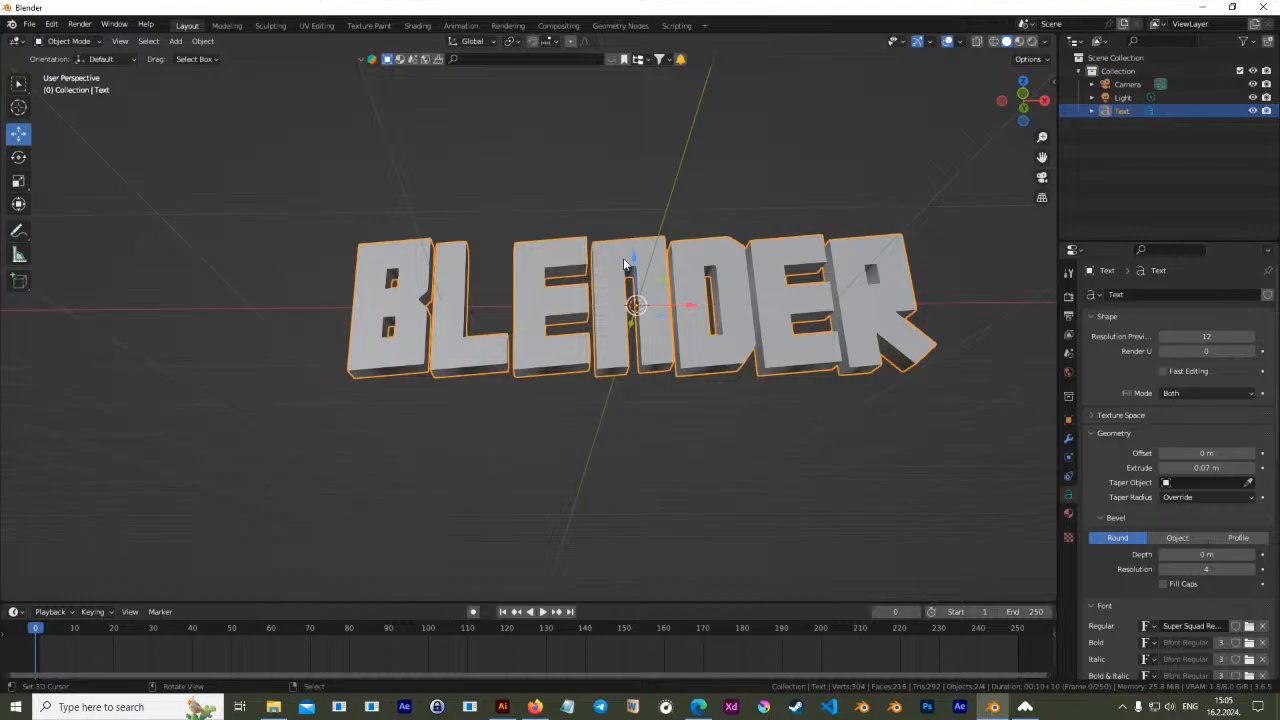
click(1068, 438)
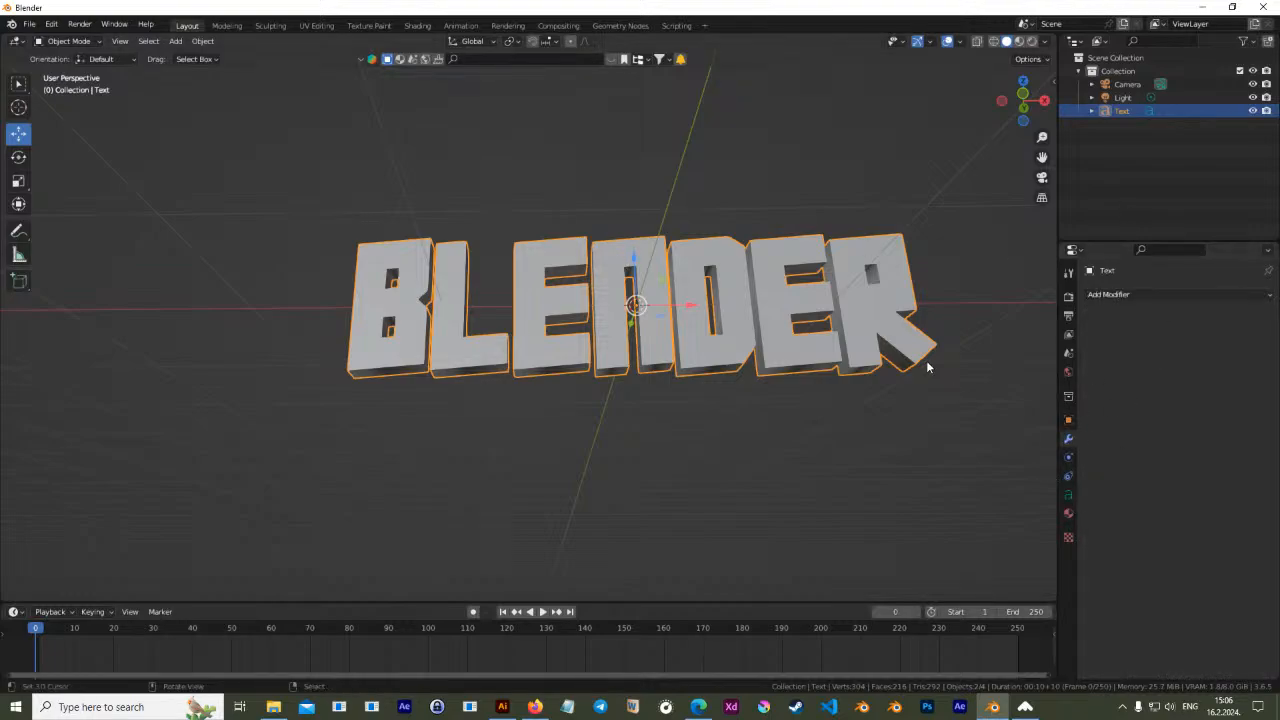
click(1069, 496)
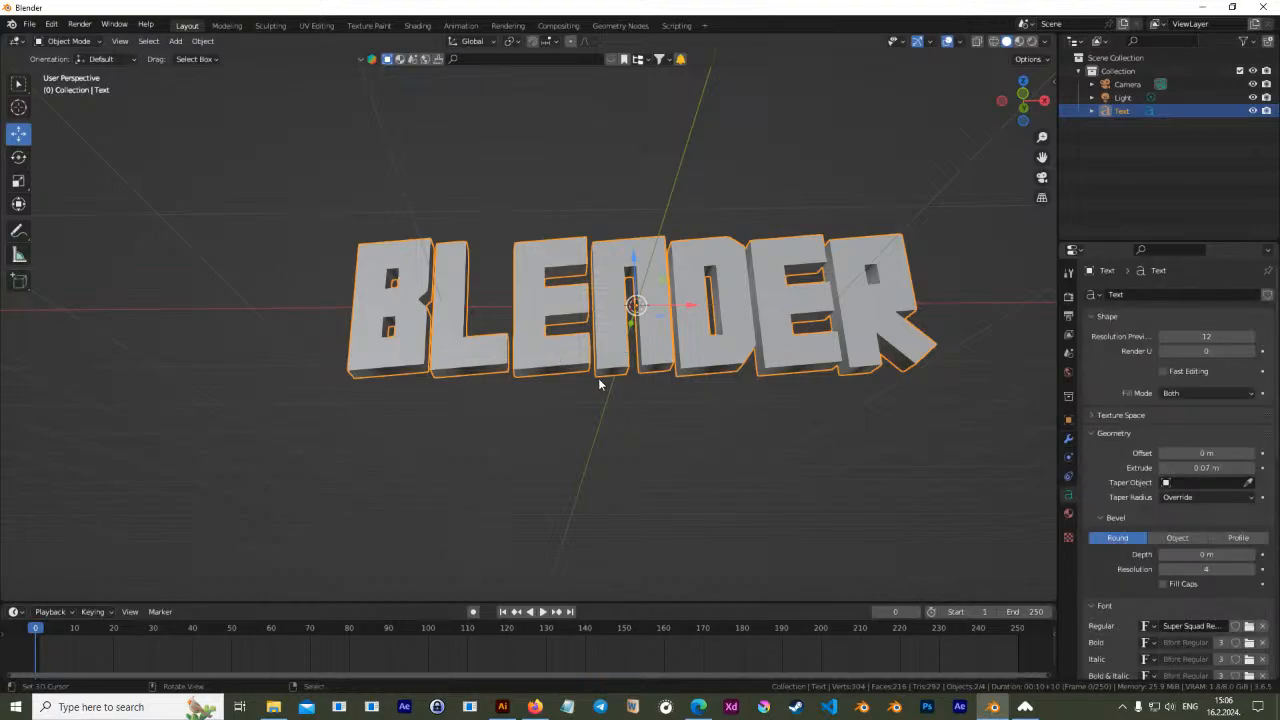
Convert the BLENDER text object to a mesh and enter Edit Mode to show its vertices
key(alt+c)
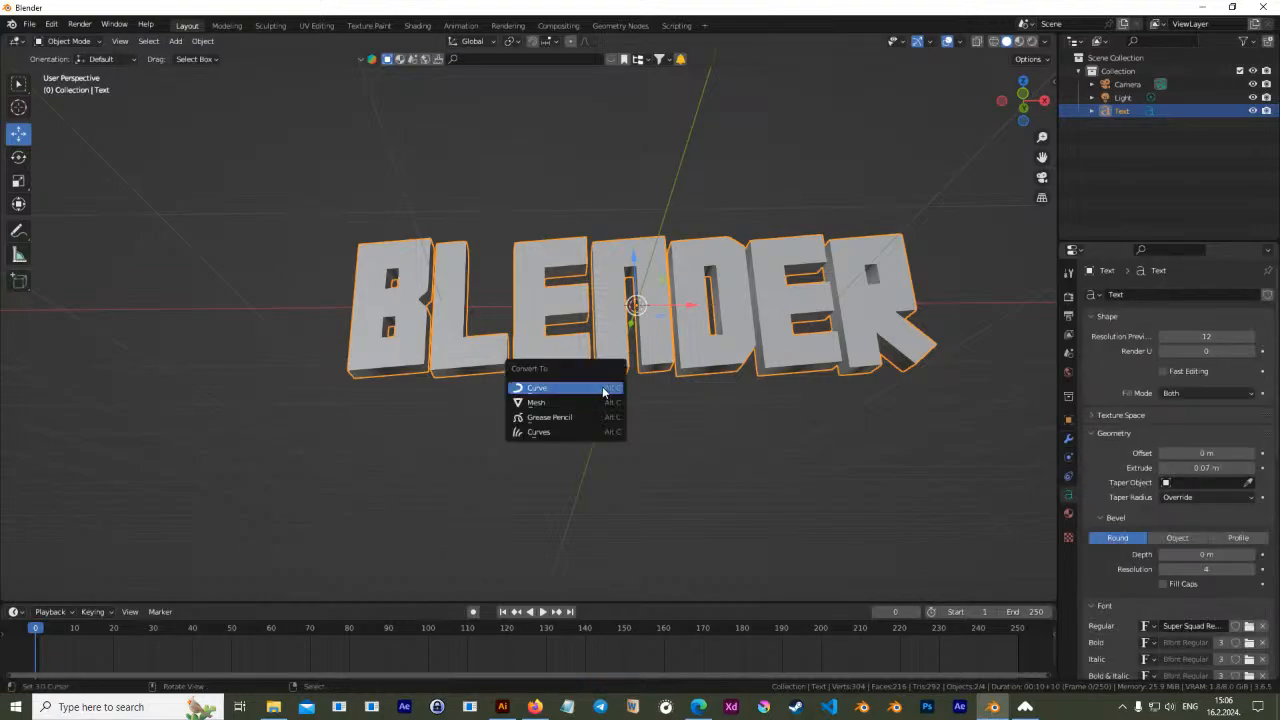
click(598, 405)
key(Tab)
middle_drag(612, 318, 650, 381)
scroll(676, 384, up, 2)
shift+middle_drag(741, 376, 690, 358)
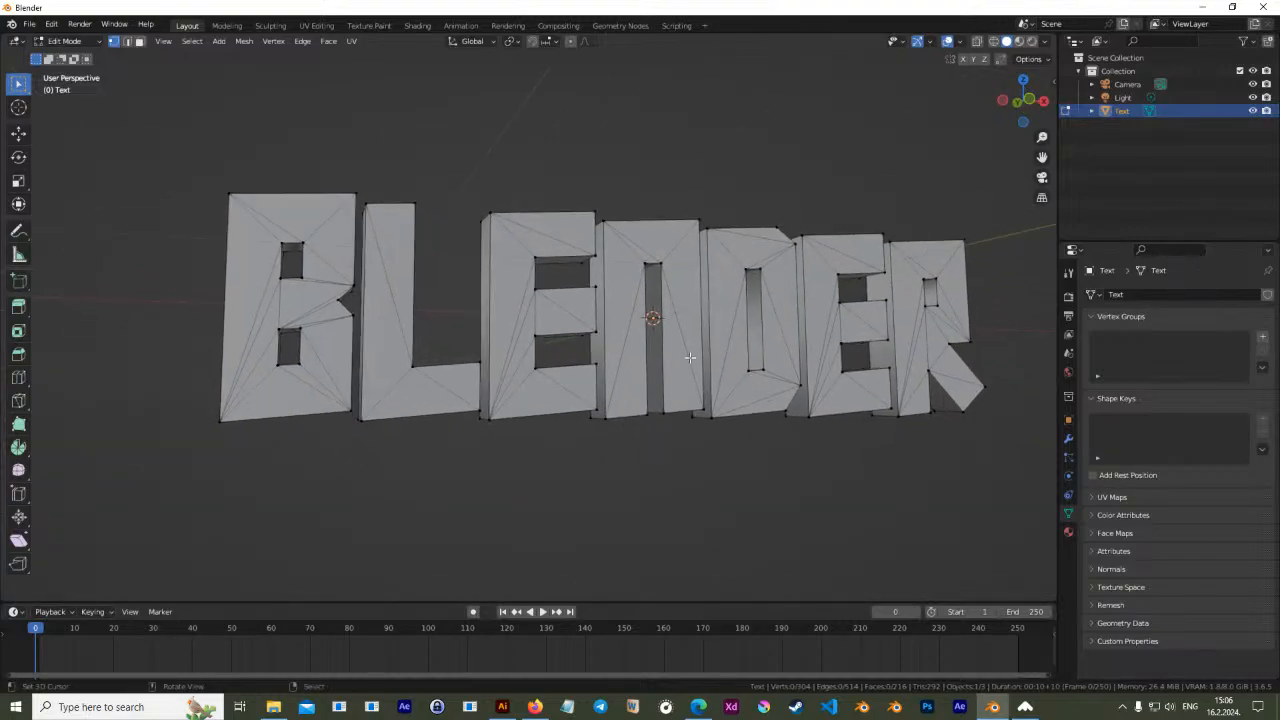
Examine the triangulated faces and vertices of the letters in the front and perspective views, comparing Edit Mode with Object Mode
key(KP_1)
scroll(513, 356, up, 3)
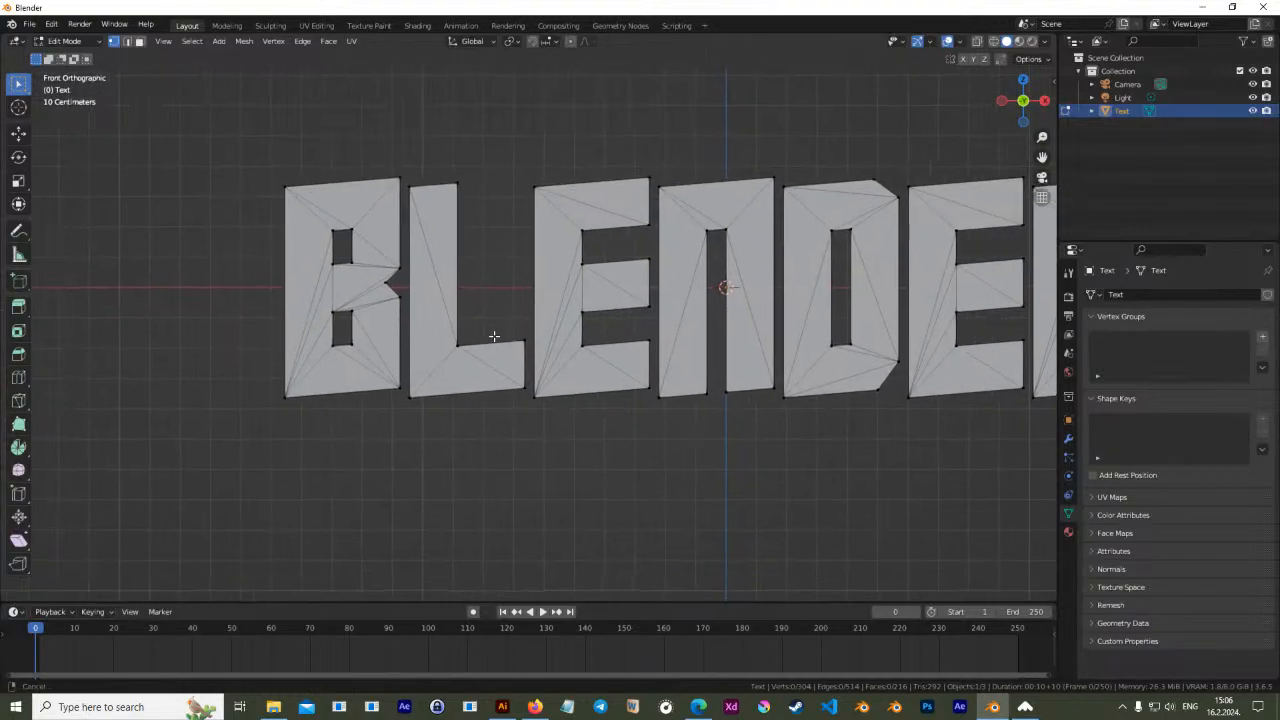
scroll(381, 344, down, 1)
key(Tab)
key(Tab)
scroll(750, 332, down, 2)
shift+middle_drag(750, 332, 606, 325)
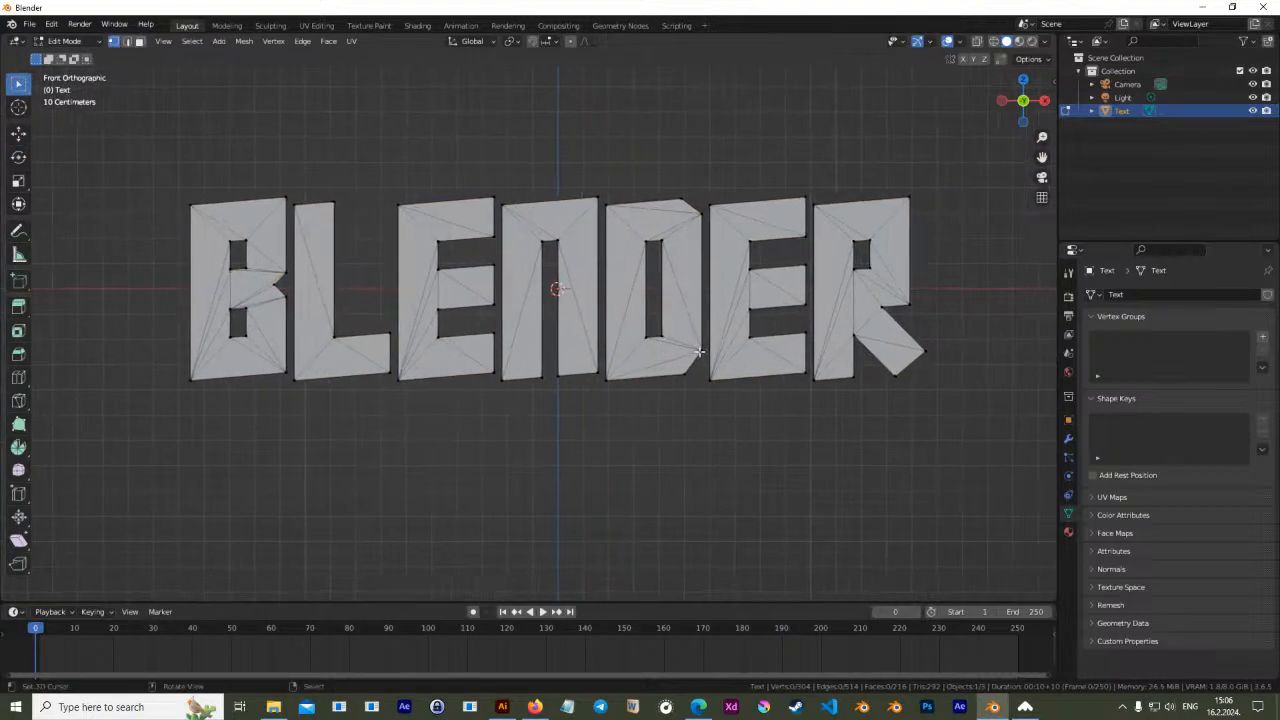
scroll(695, 346, up, 1)
shift+middle_drag(811, 371, 784, 383)
key(KP_1)
shift+middle_drag(472, 362, 525, 290)
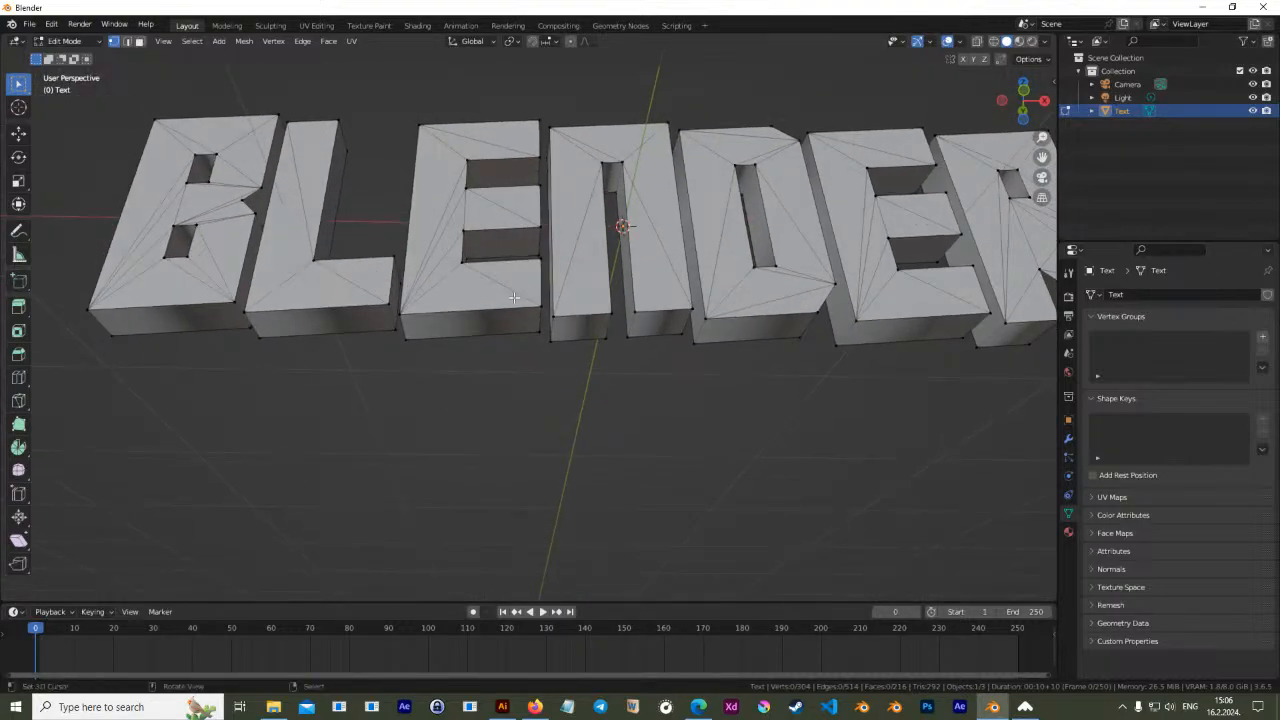
key(KP_1)
scroll(513, 297, down, 4)
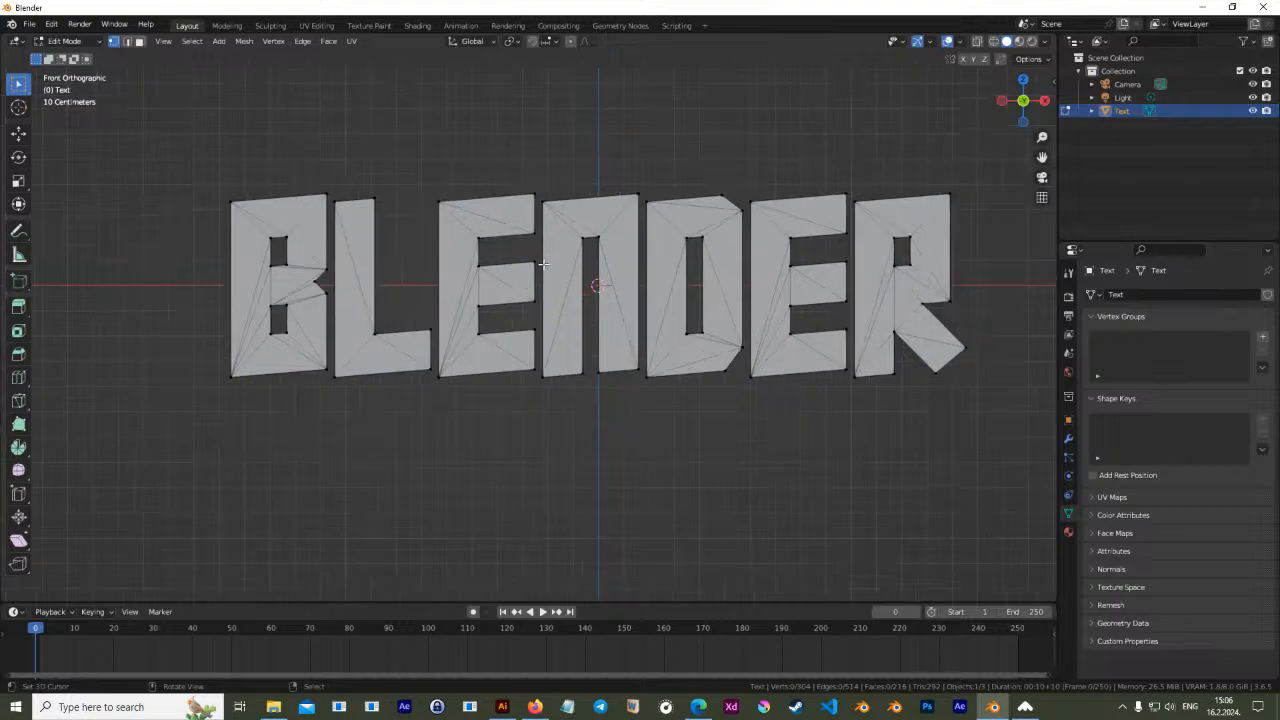
key(Tab)
key(Tab)
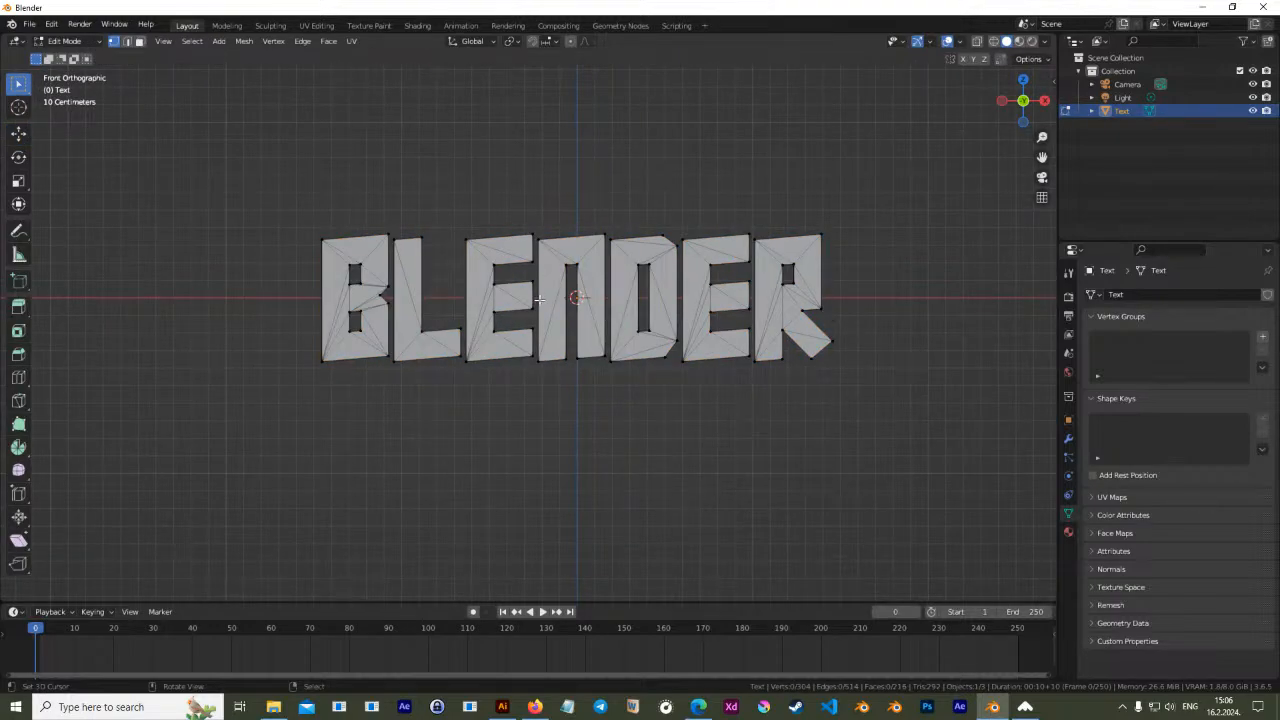
scroll(516, 324, up, 2)
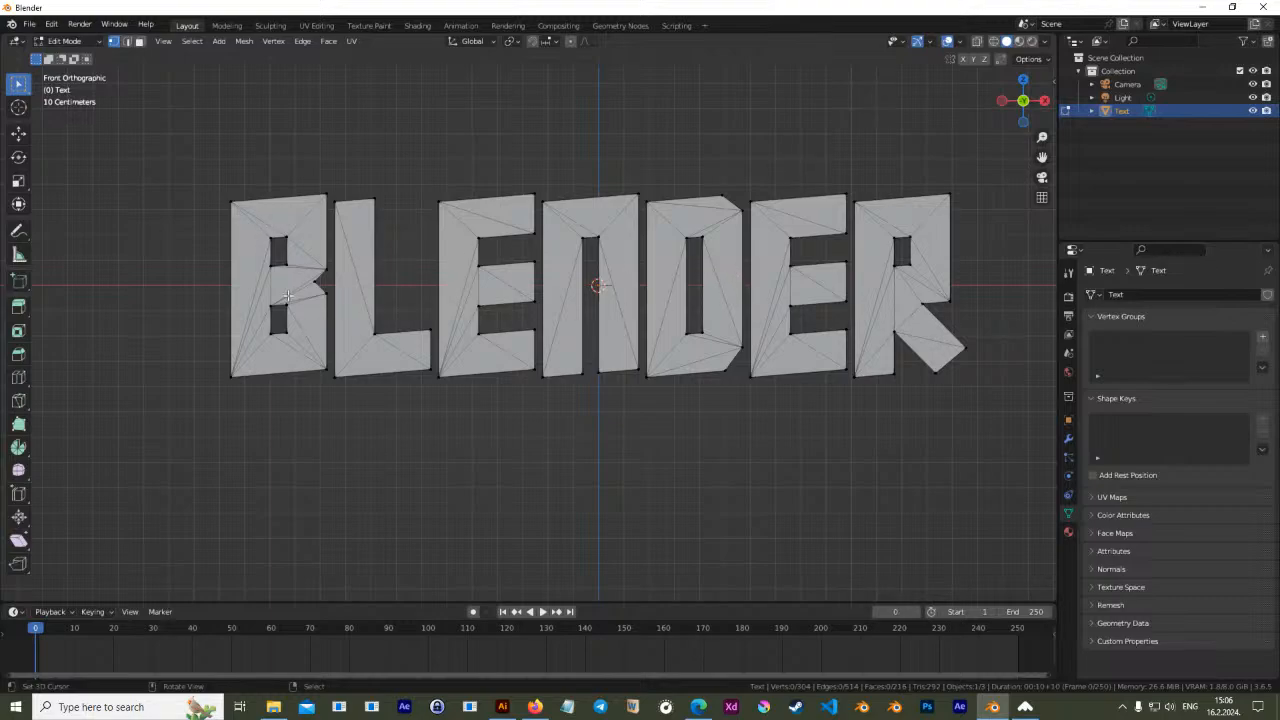
Activate the Move tool and add a Simple Deform modifier to the text mesh
click(19, 133)
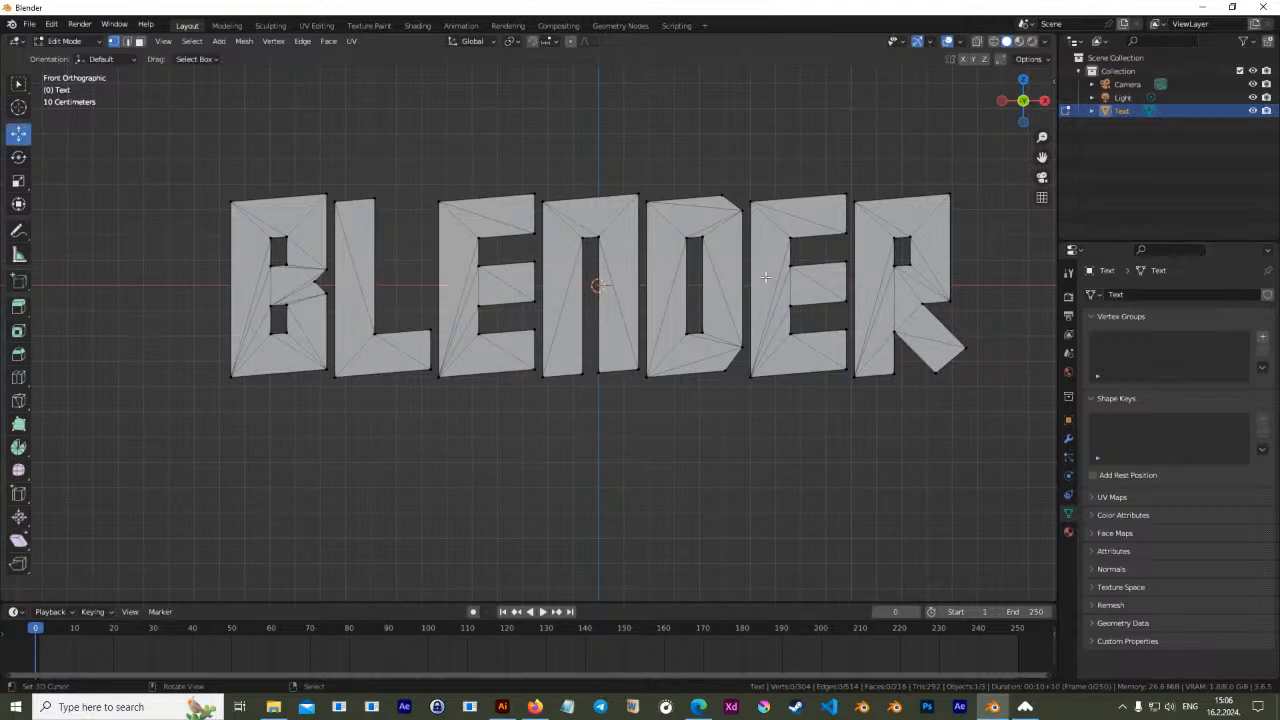
click(1068, 440)
click(1175, 296)
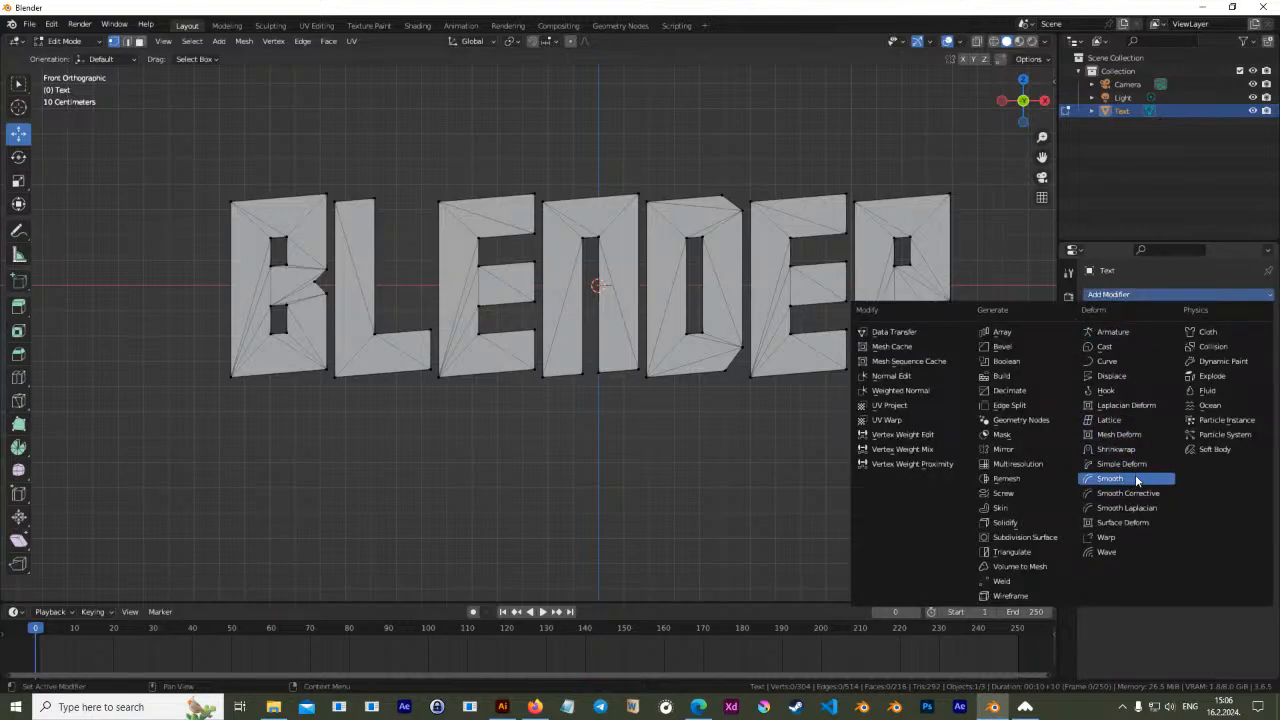
click(1143, 463)
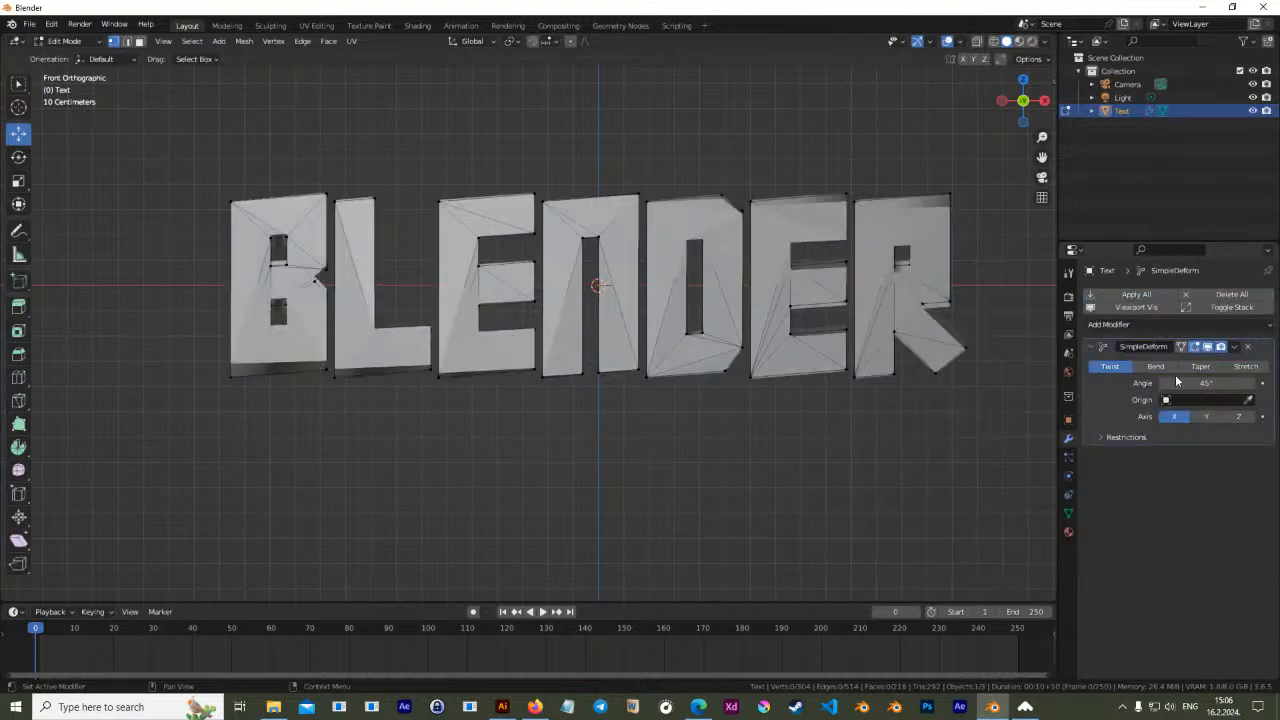
Set the Simple Deform modifier to Bend around the Z axis with an angle of -89°
click(1155, 366)
drag(1203, 385, 1218, 385)
click(1207, 416)
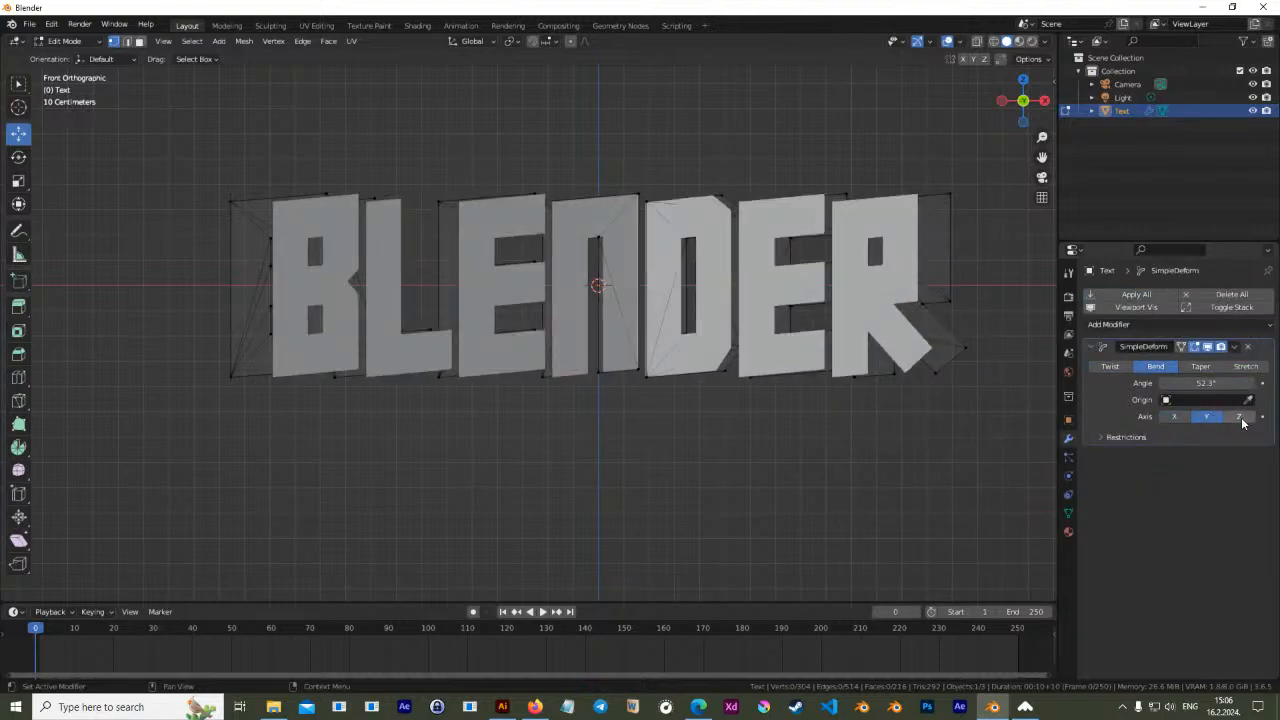
click(1238, 416)
mouse_move(1205, 383)
mouse_down()
mouse_move(1164, 383)
mouse_move(1187, 388)
mouse_up()
Toggle between Object and Edit Mode to compare the arched text with its undeformed mesh, finishing in the front view
key(Tab)
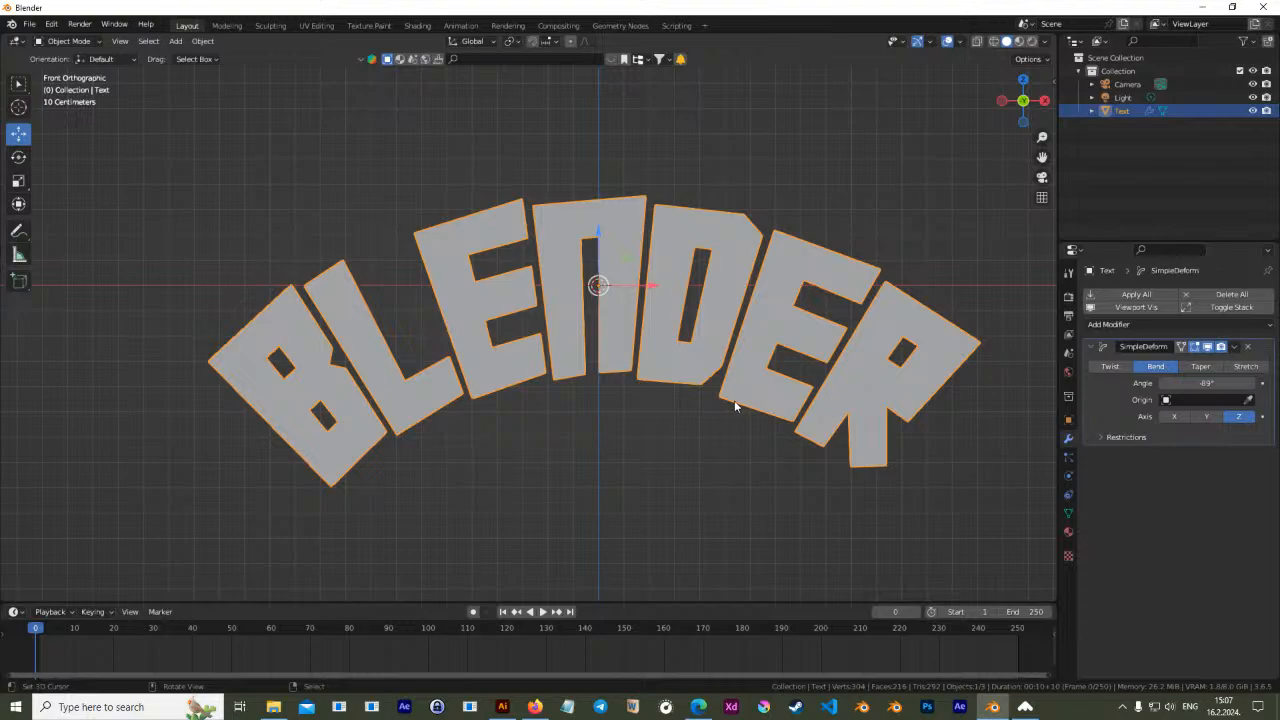
key(Tab)
key(Tab)
key(Tab)
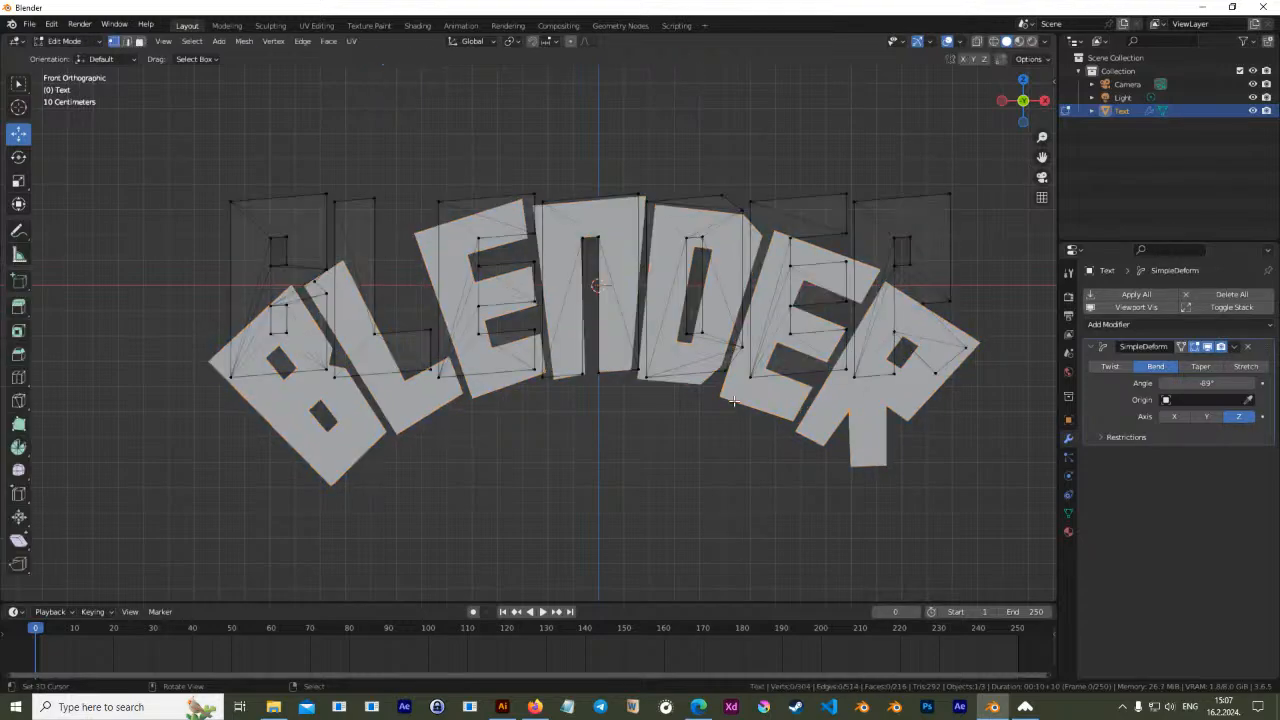
key(Tab)
middle_drag(614, 391, 581, 360)
key(Tab)
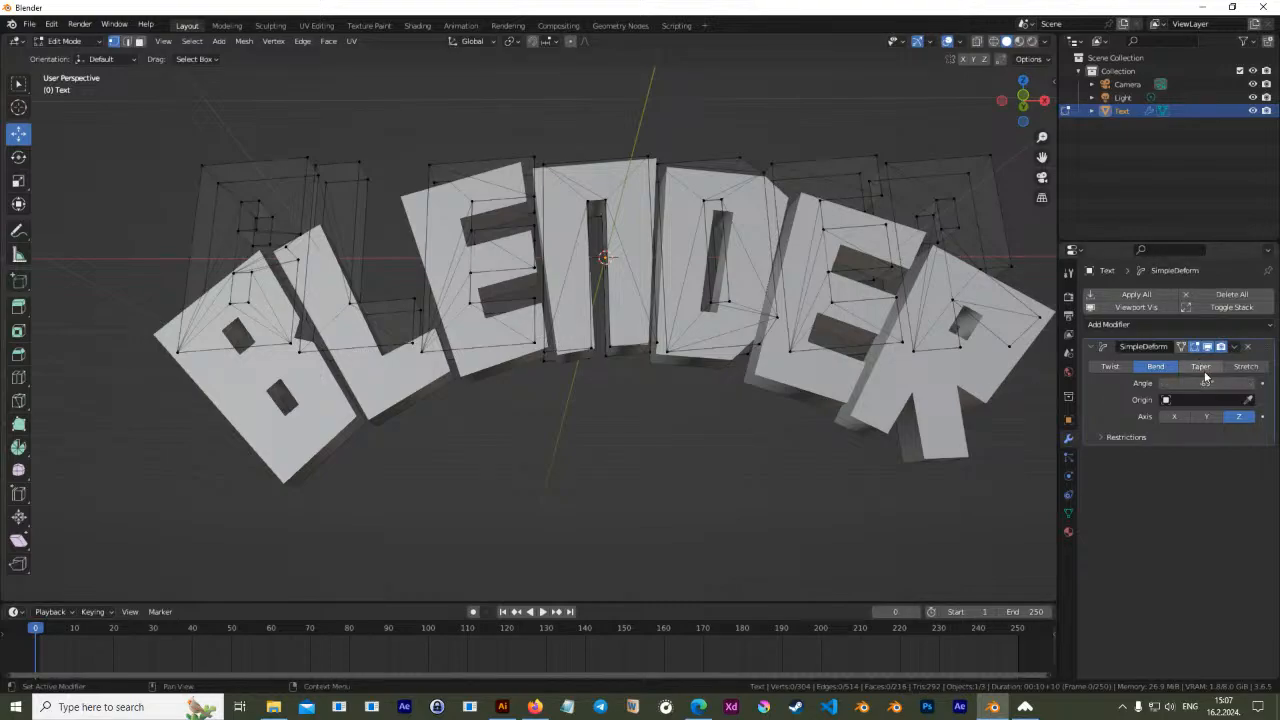
key(KP_1)
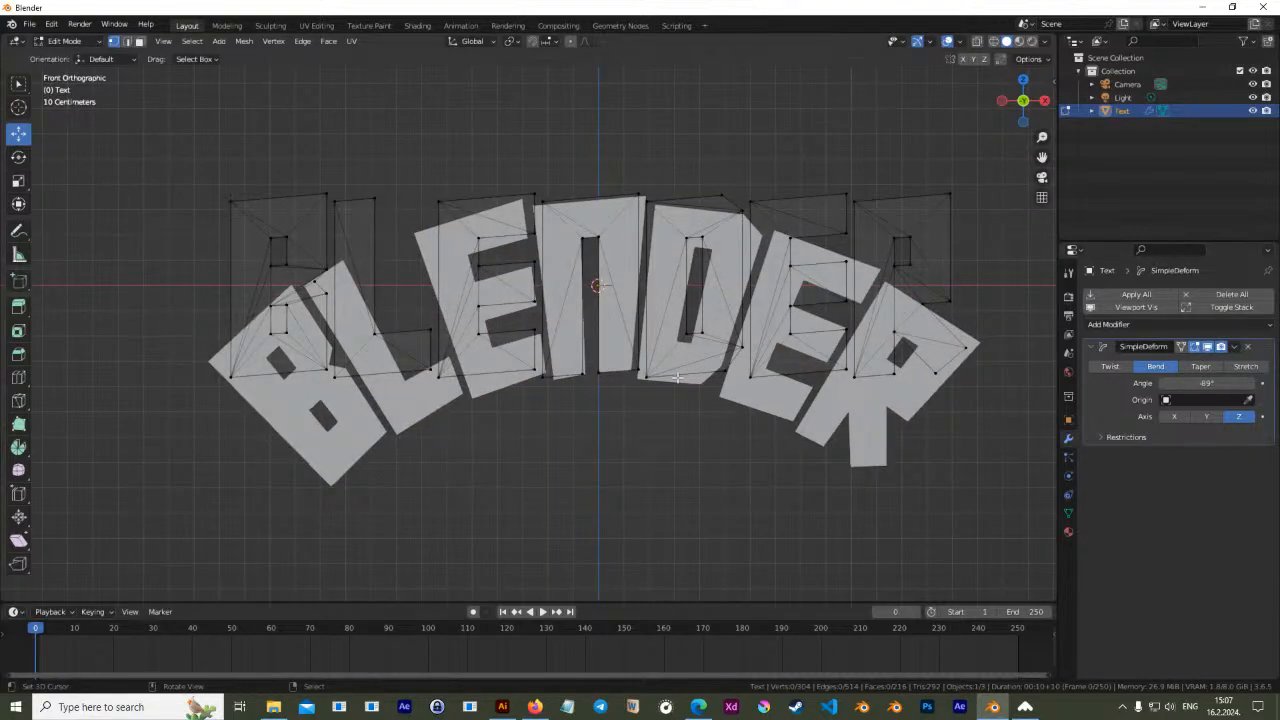
Show the program's version information and close it
click(12, 25)
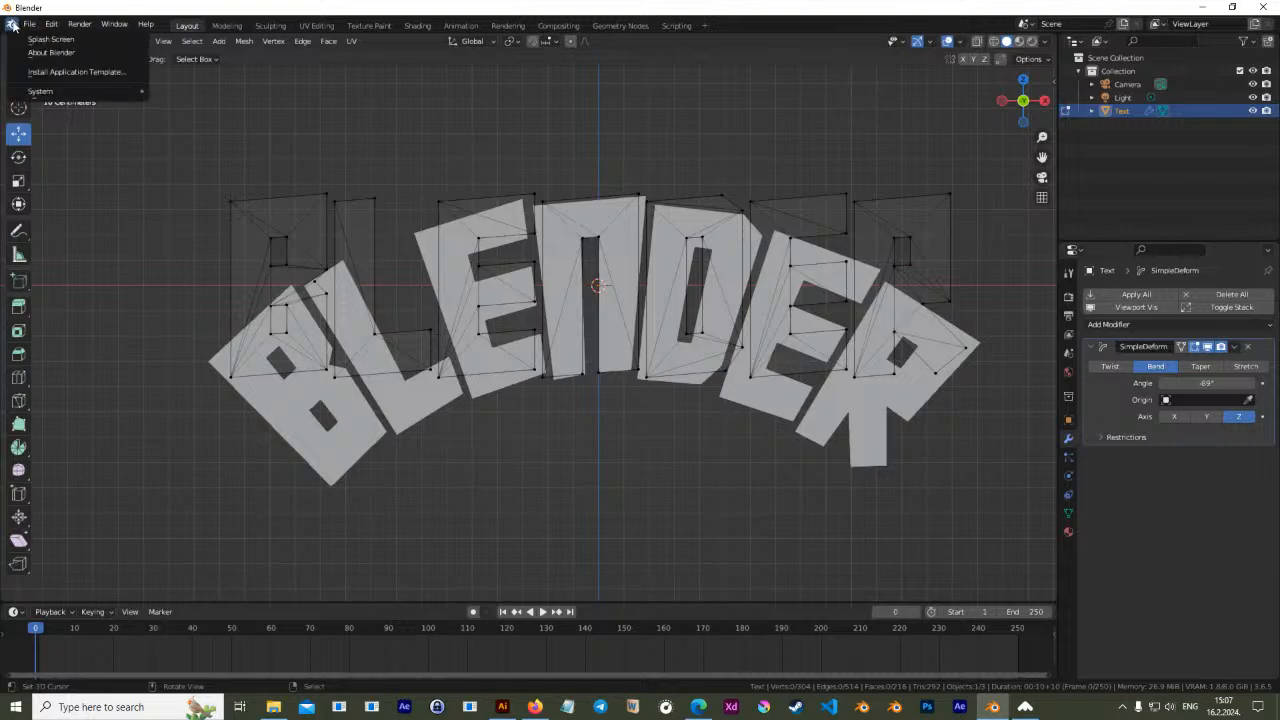
click(55, 52)
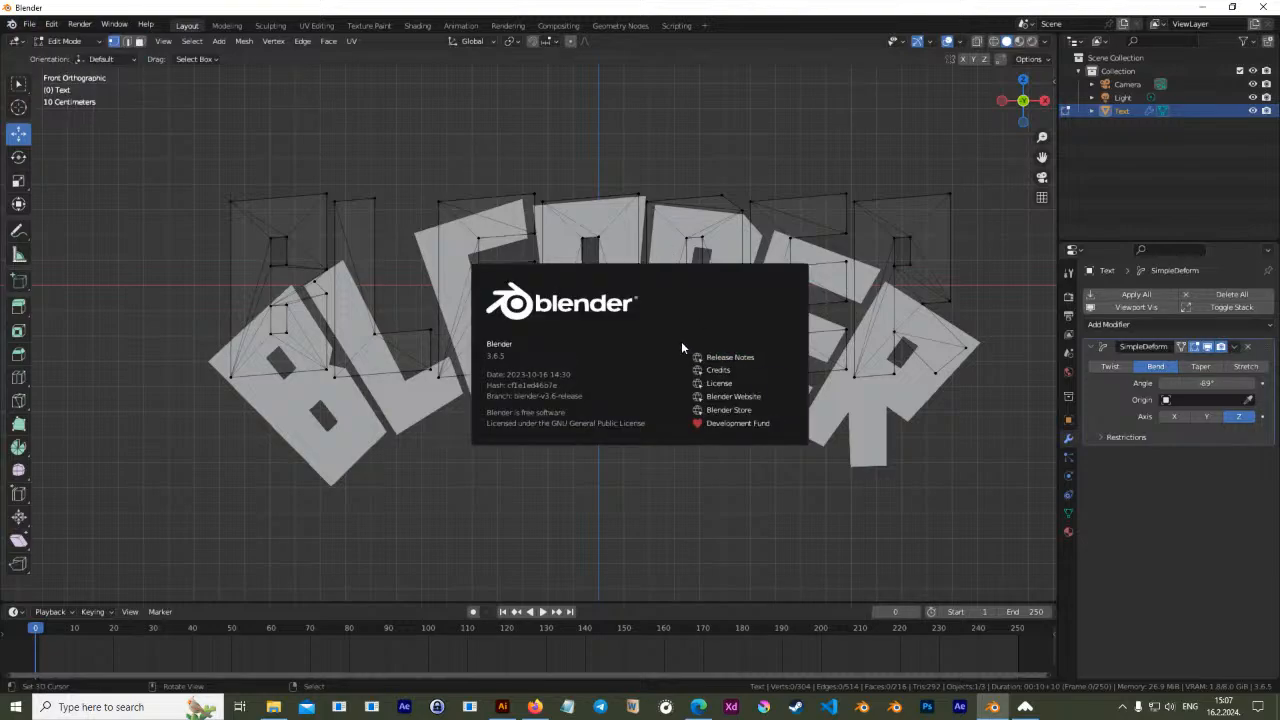
key(Escape)
Compare the bent letters with the original mesh cage in perspective and front views, ending in Object Mode
key(KP_5)
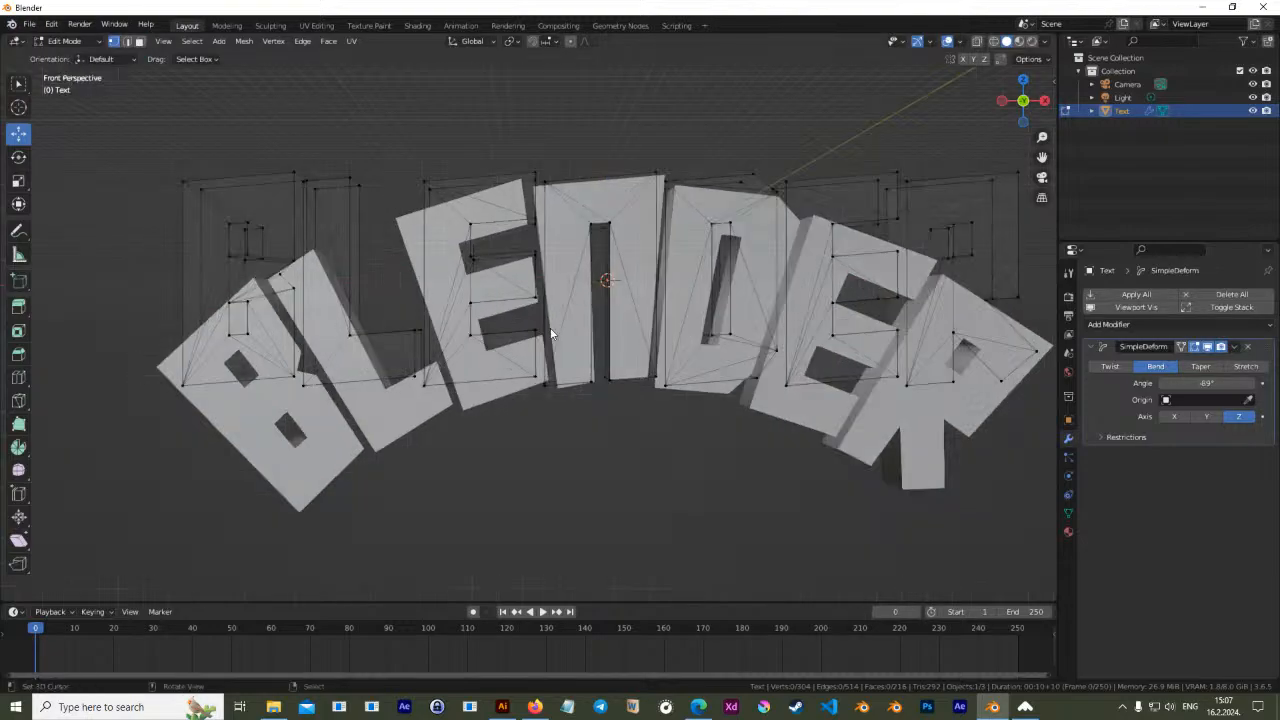
key(Tab)
mouse_move(579, 331)
middle_down()
mouse_move(607, 328)
mouse_move(577, 320)
middle_up()
key(Tab)
key(Tab)
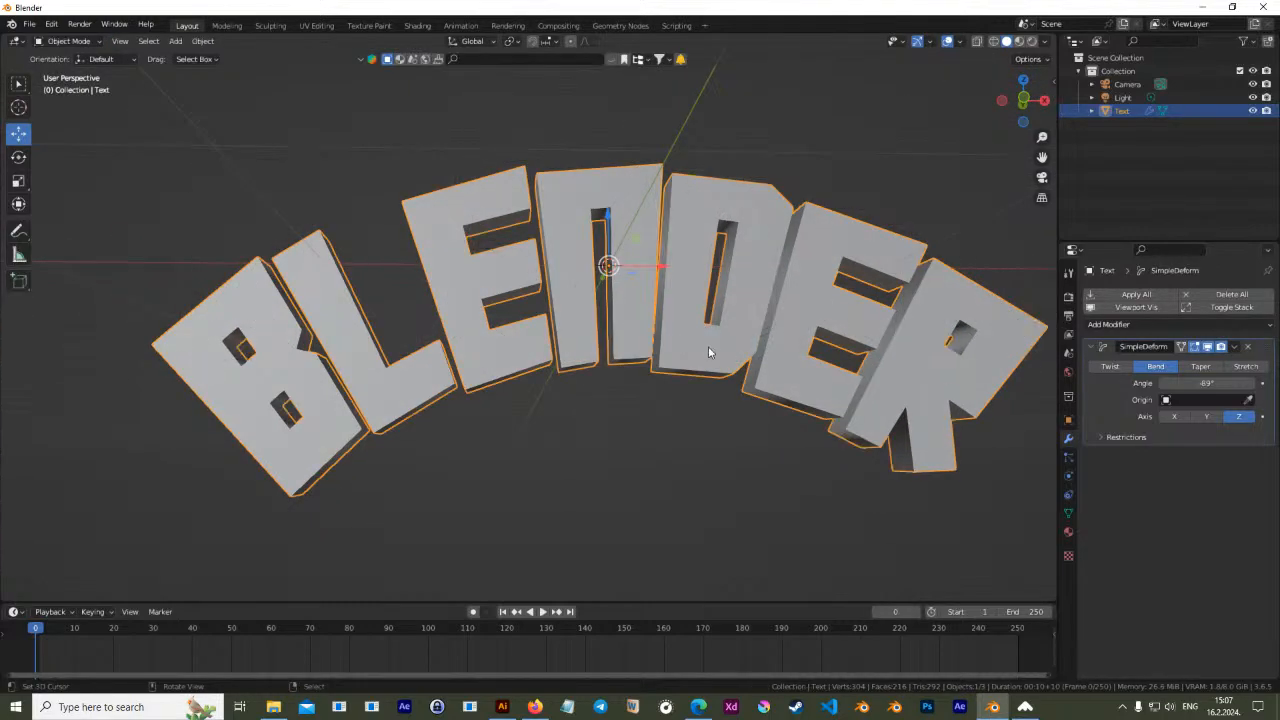
middle_drag(708, 346, 695, 356)
key(KP_1)
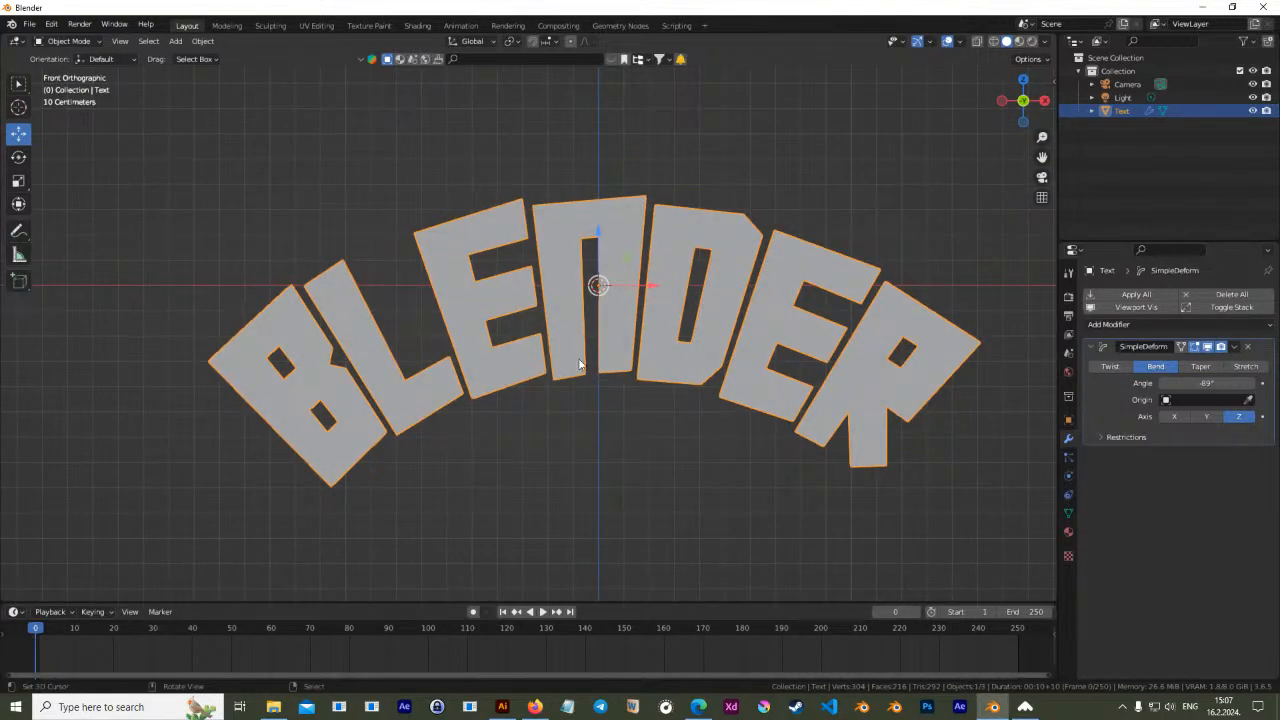
key(Tab)
shift+middle_drag(659, 349, 643, 326)
key(Tab)
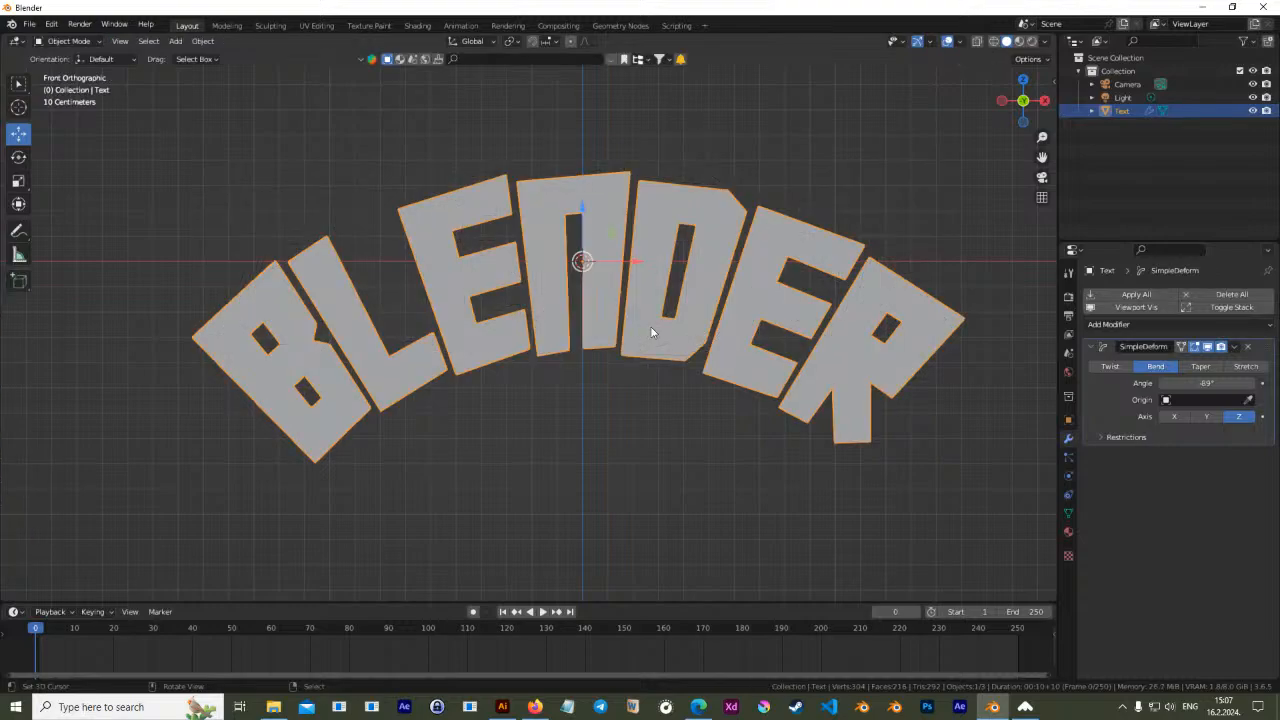
Inspect the arched 3D text from a distance and close up around the B and L, checking it in both modes
scroll(652, 333, down, 3)
mouse_move(654, 338)
middle_down()
mouse_move(664, 334)
mouse_move(650, 296)
mouse_move(675, 297)
mouse_move(614, 300)
mouse_move(660, 380)
mouse_move(548, 389)
mouse_move(586, 429)
mouse_move(629, 389)
mouse_move(634, 337)
mouse_move(638, 348)
middle_up()
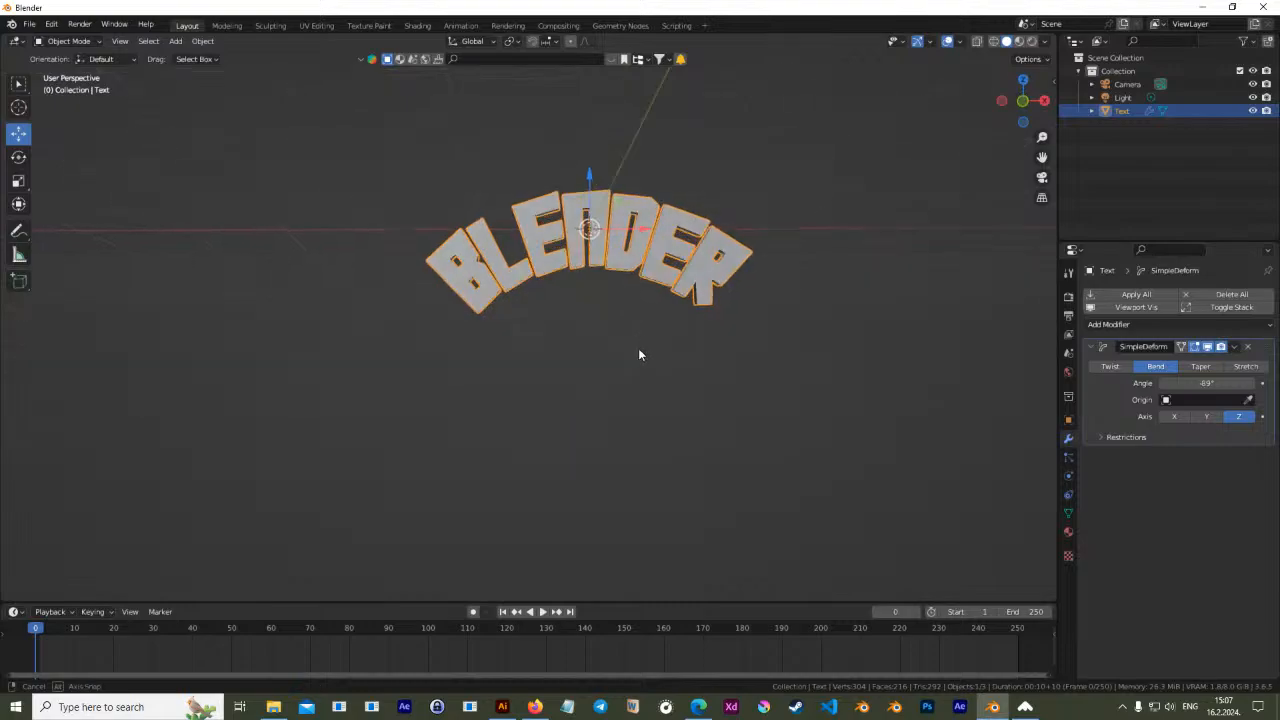
key(Tab)
scroll(638, 343, up, 4)
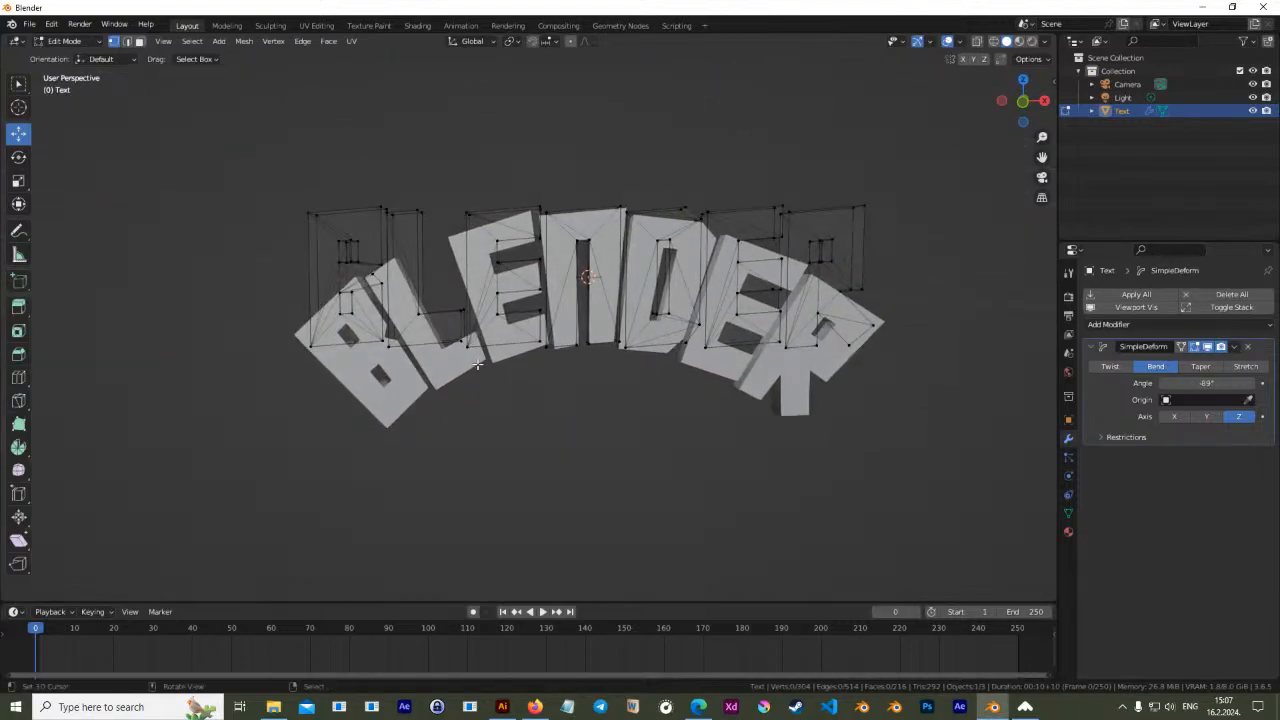
key(Tab)
key(Tab)
key(Tab)
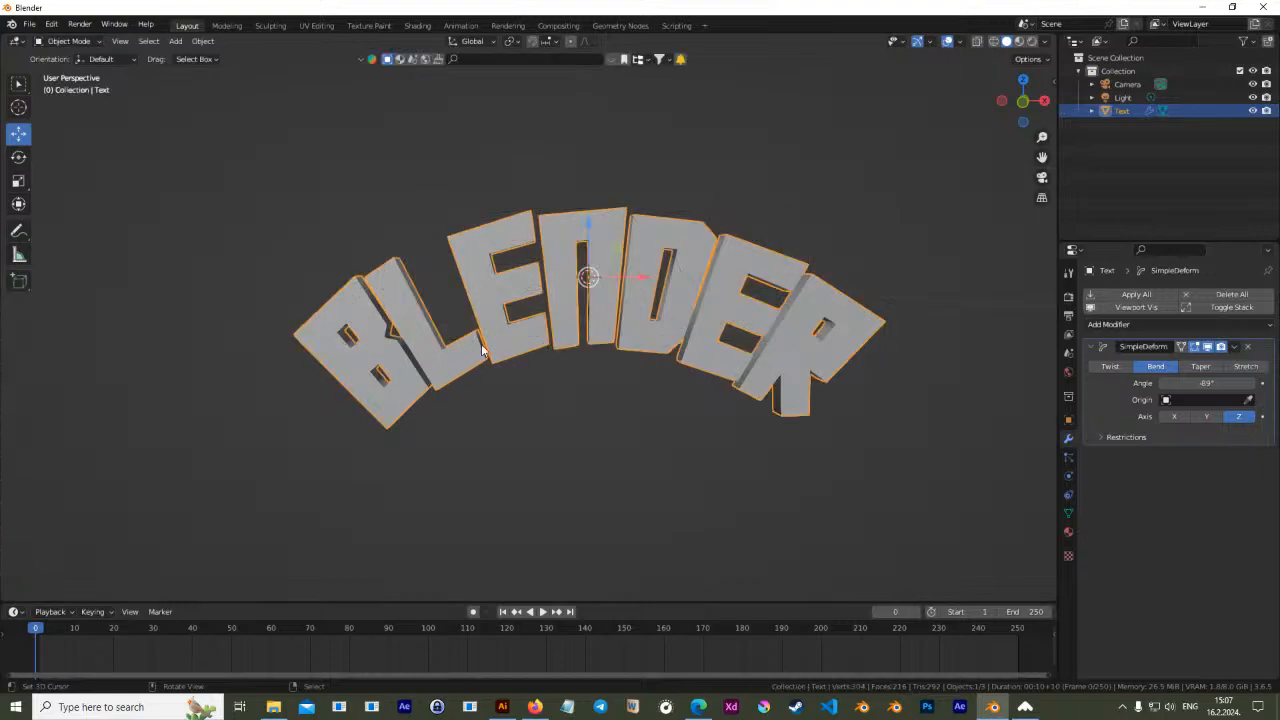
middle_drag(463, 367, 480, 360)
scroll(569, 346, up, 6)
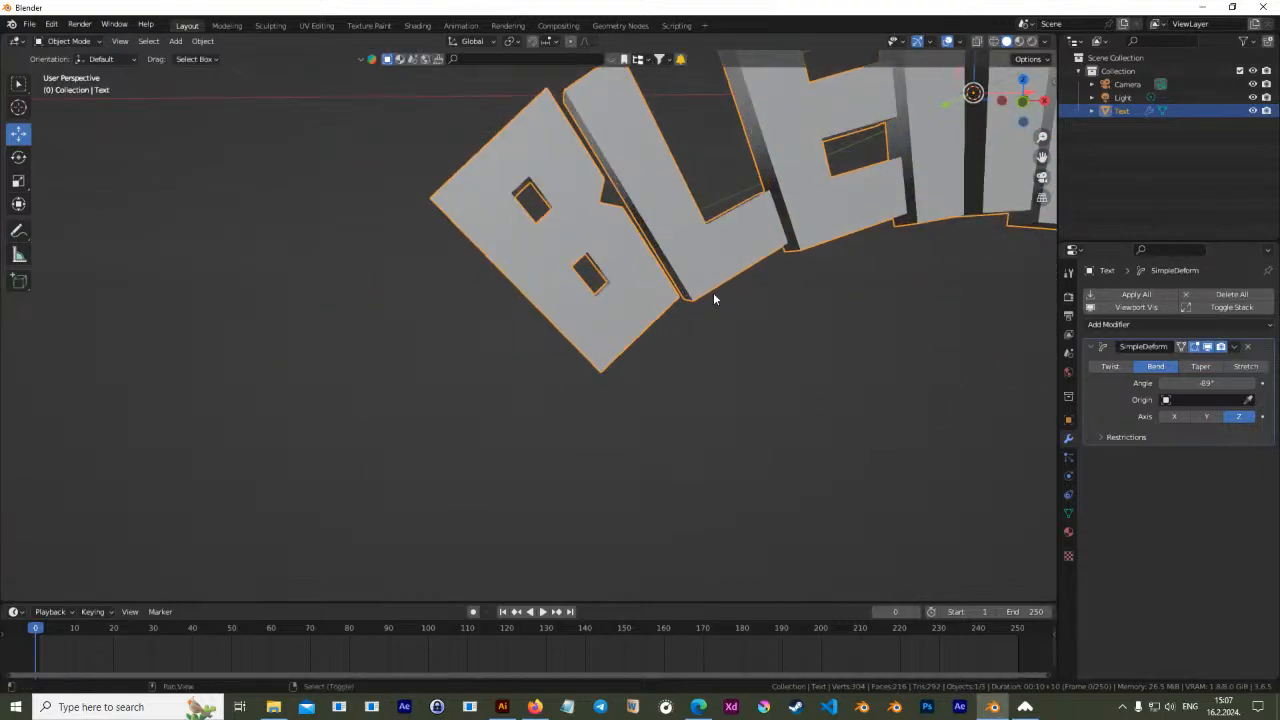
middle_drag(713, 292, 613, 358)
middle_drag(747, 301, 652, 361)
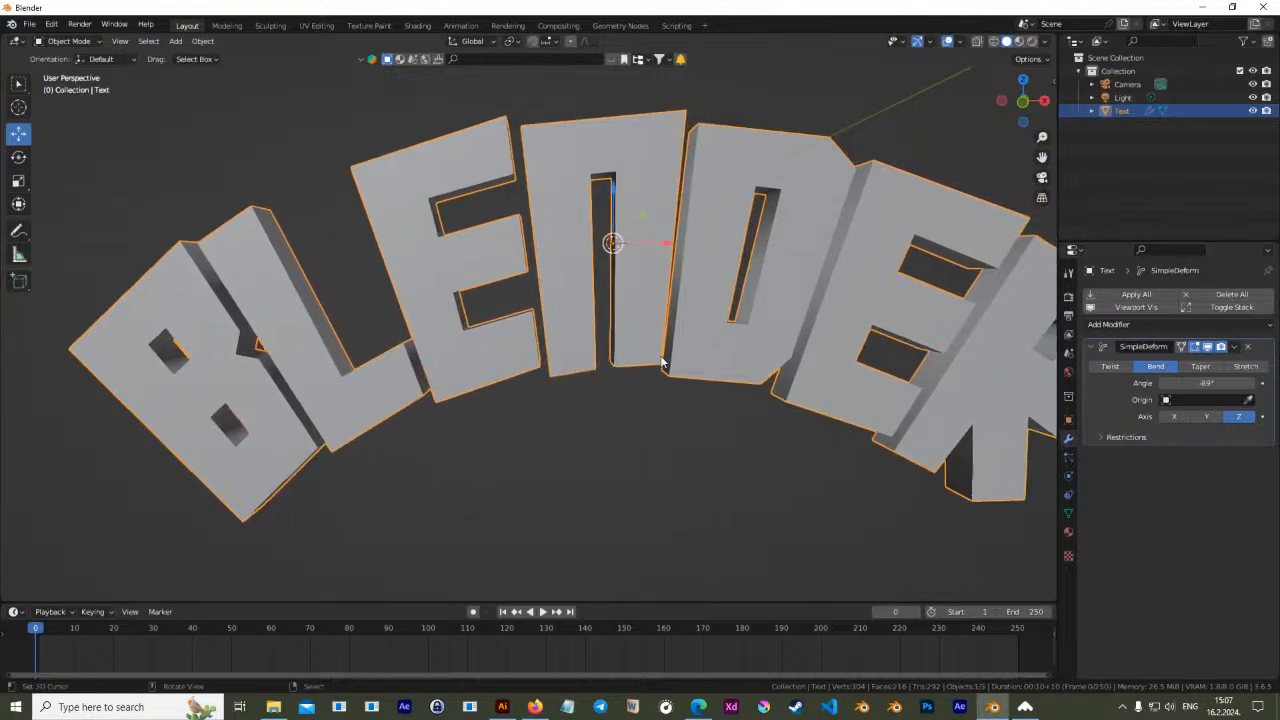
Try bending the text around the Y and X axes while varying the bend angle
middle_drag(757, 419, 668, 380)
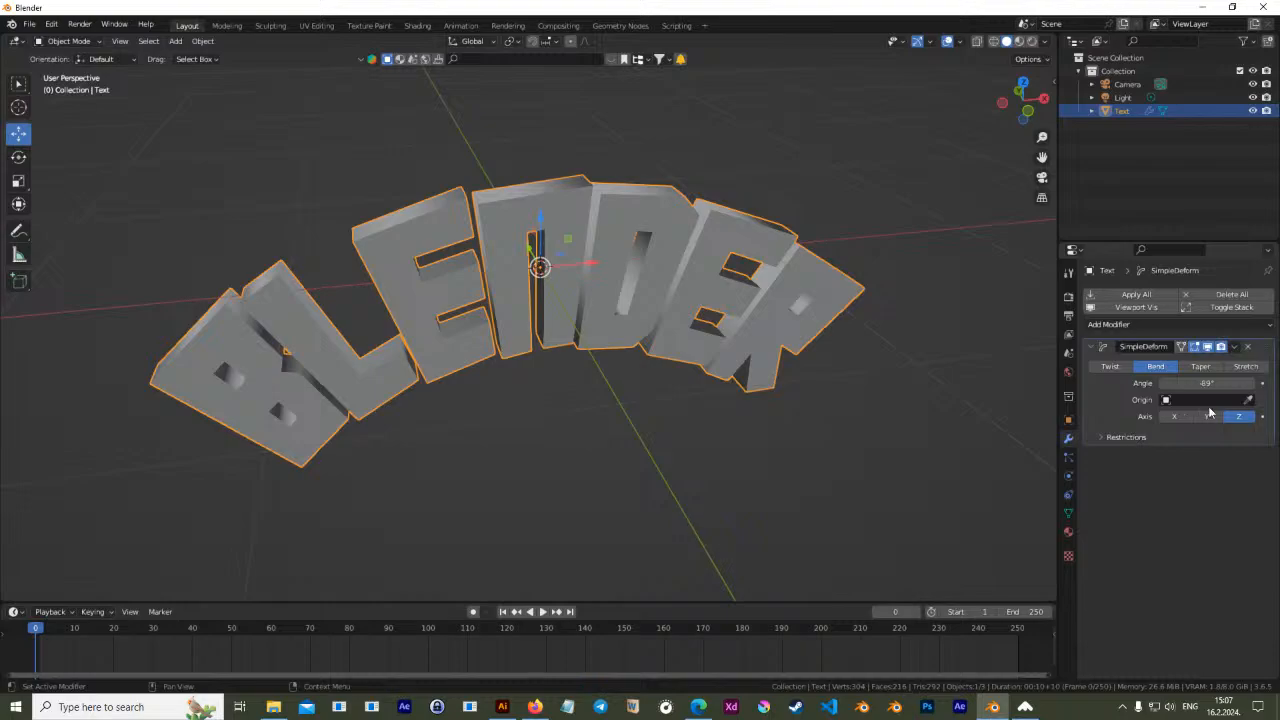
click(1208, 416)
mouse_move(1207, 383)
mouse_down()
mouse_move(1225, 383)
mouse_move(1195, 383)
mouse_move(1276, 383)
mouse_move(1205, 383)
mouse_up()
click(1174, 416)
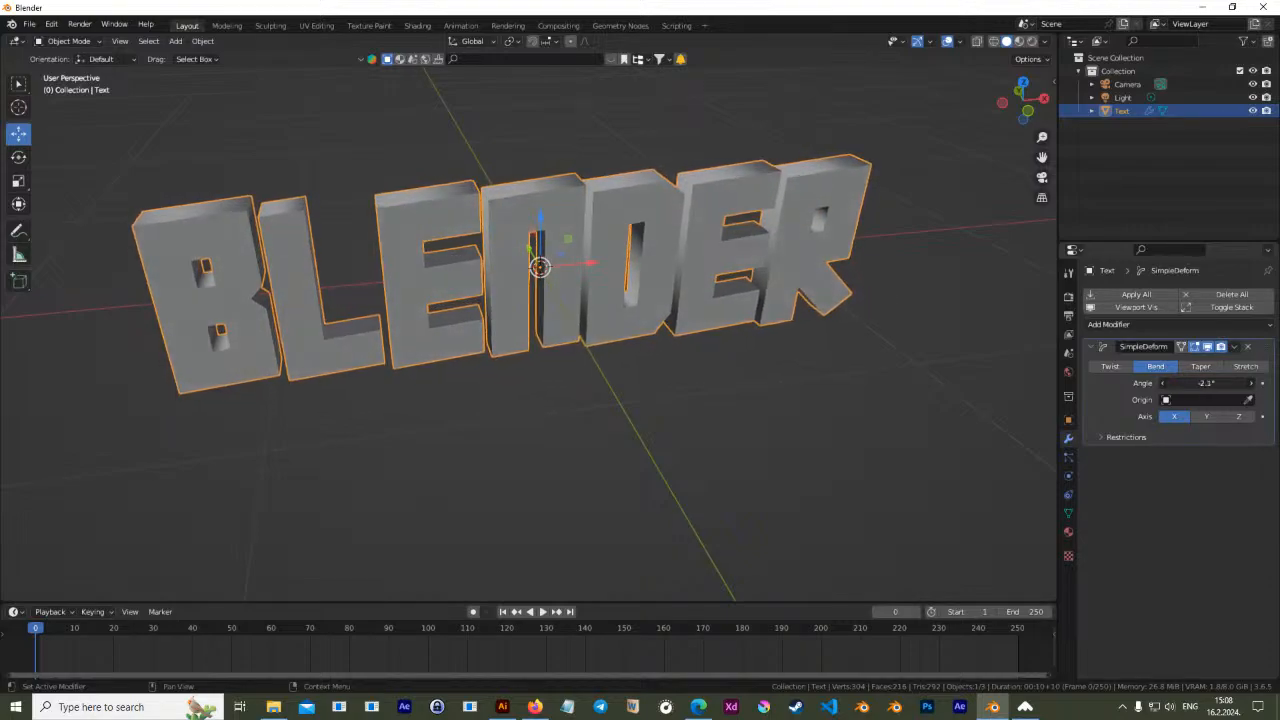
middle_drag(737, 394, 470, 378)
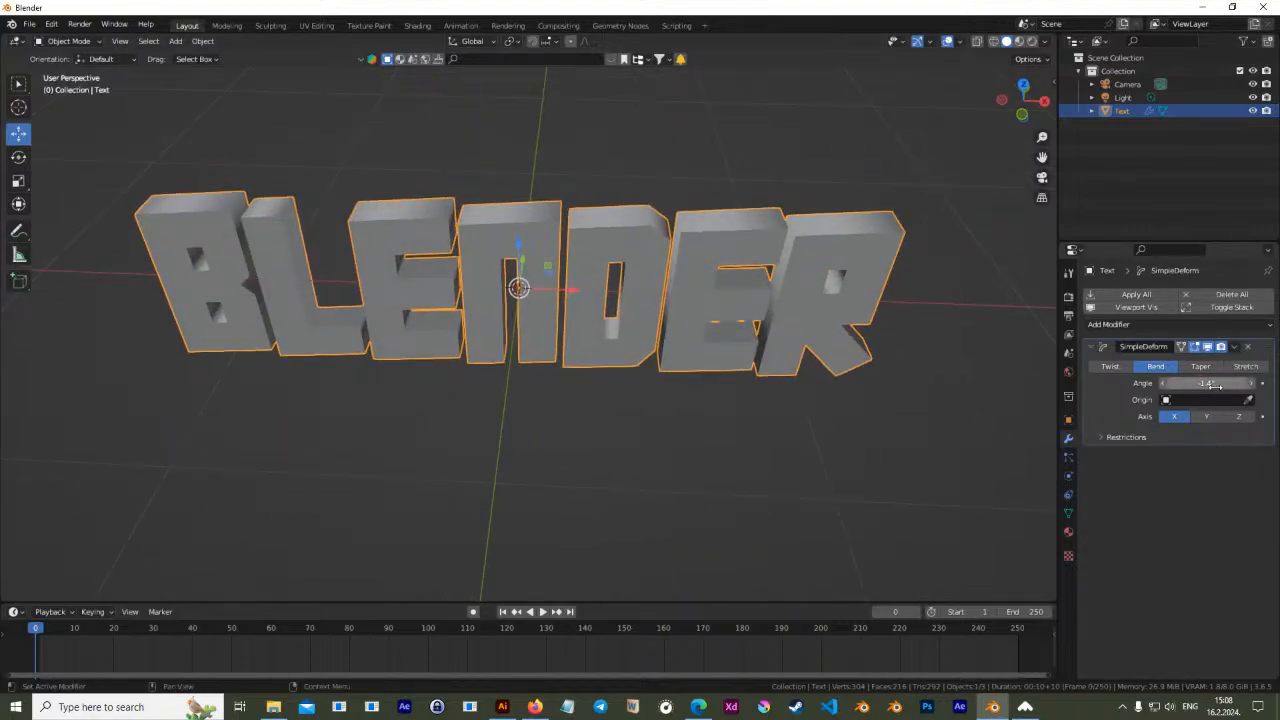
Bend the text around the Z axis at -93.9° and compare the arch with its undeformed mesh in Edit Mode
click(1238, 416)
drag(1207, 383, 1125, 383)
middle_drag(523, 371, 608, 422)
key(Tab)
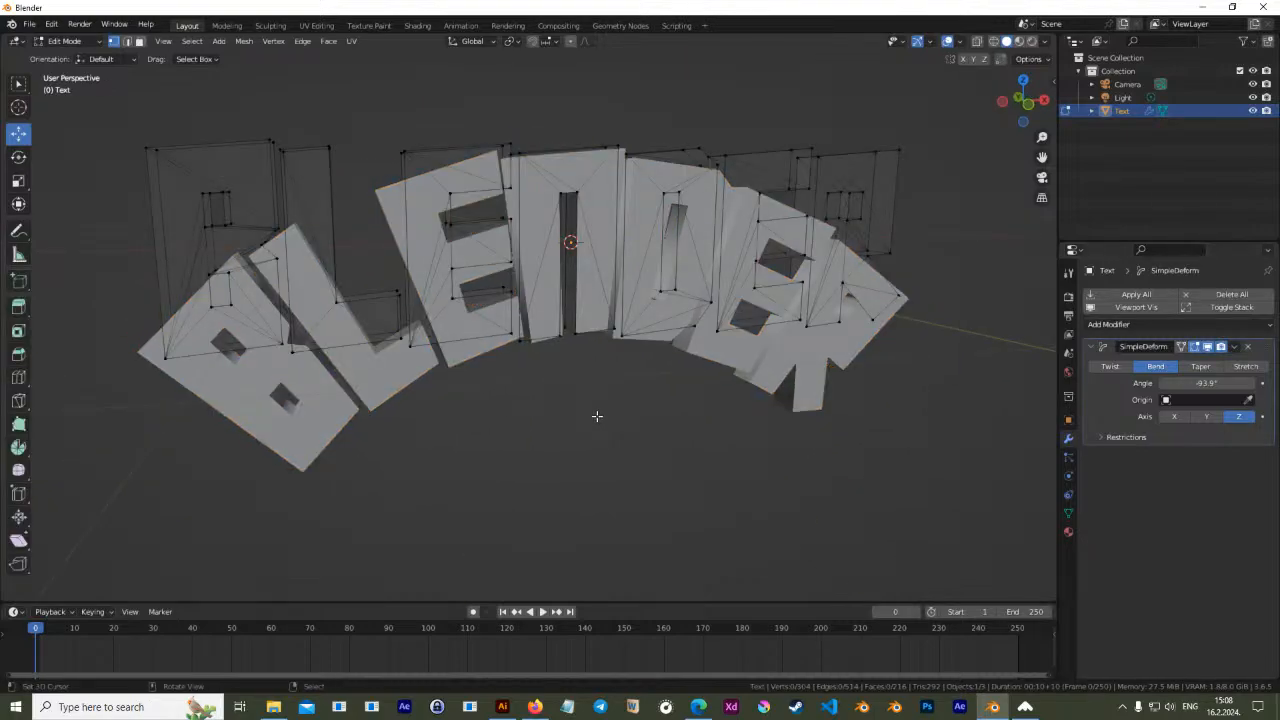
key(Tab)
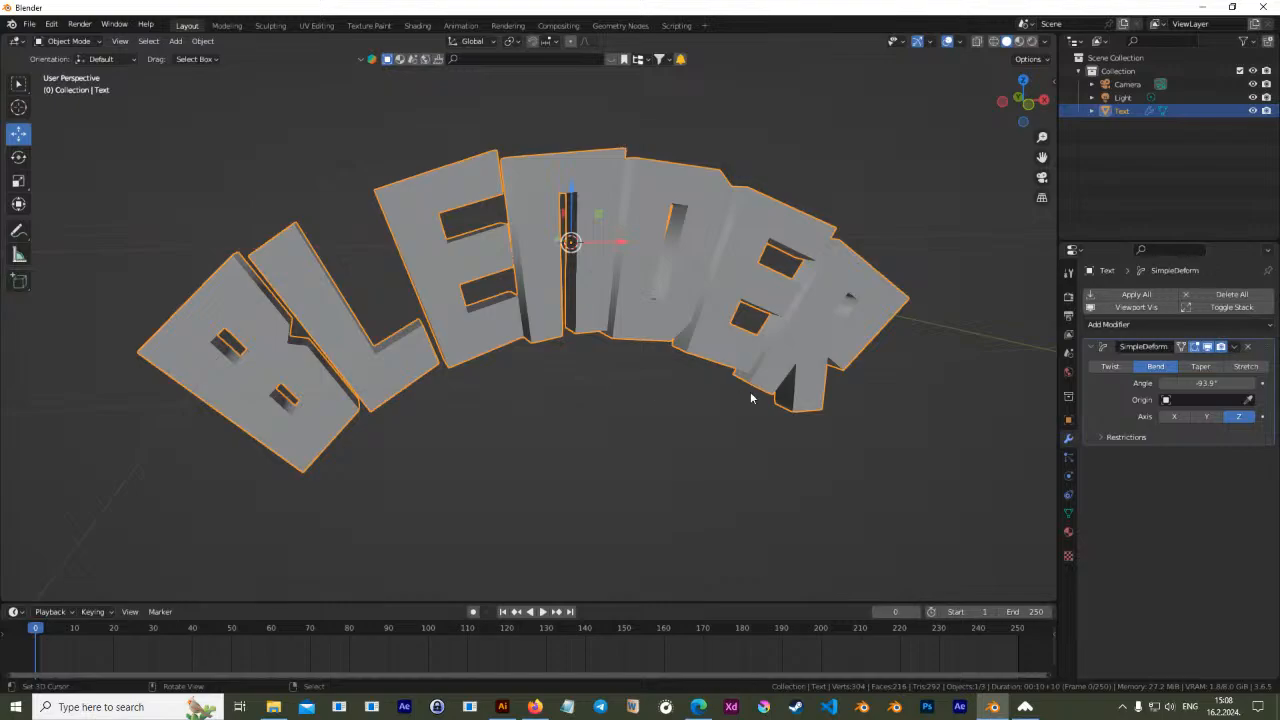
Add a new text object with nothing else selected and rotate it 90° about the X axis to face the front view
key(KP_1)
scroll(745, 390, down, 3)
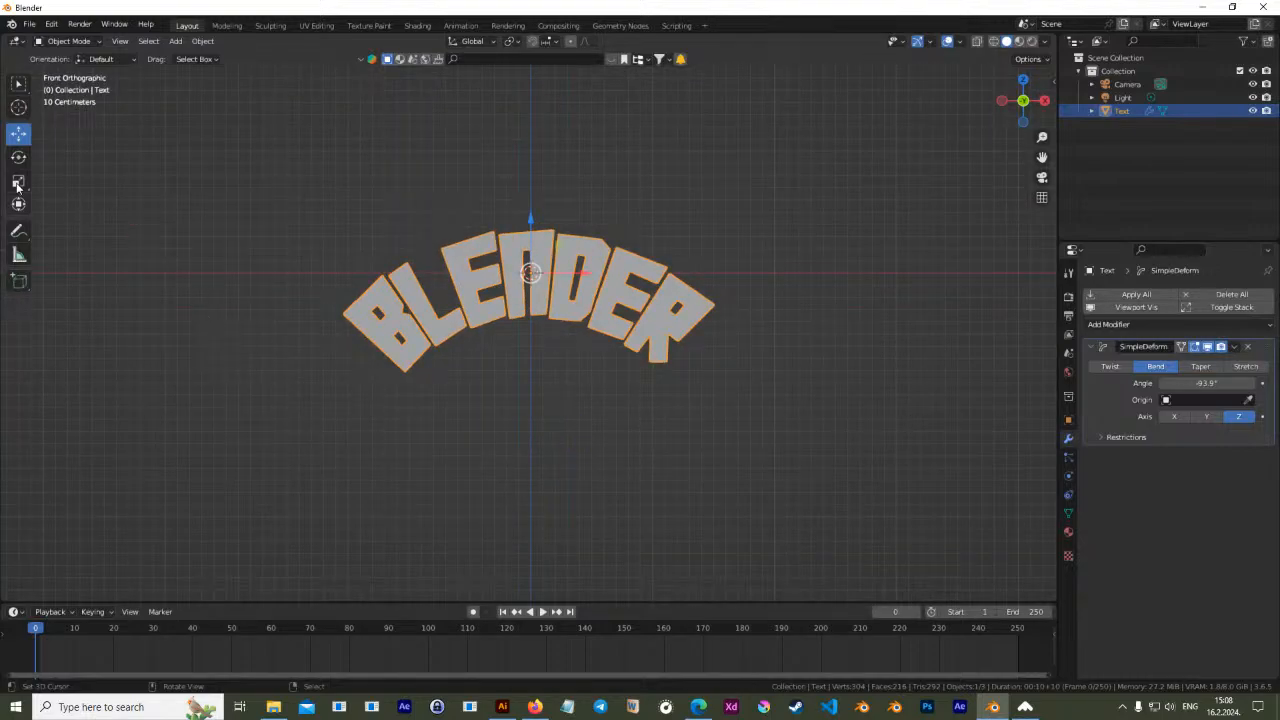
click(487, 401)
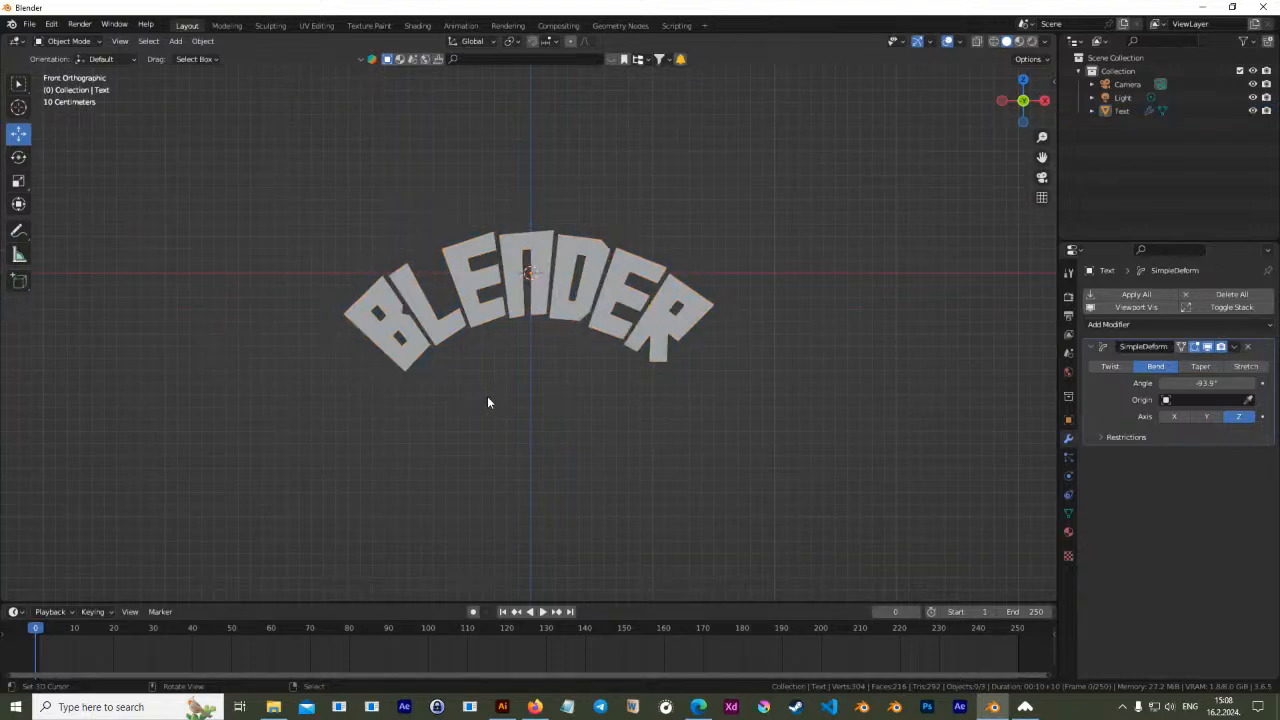
key(shift+a)
click(485, 398)
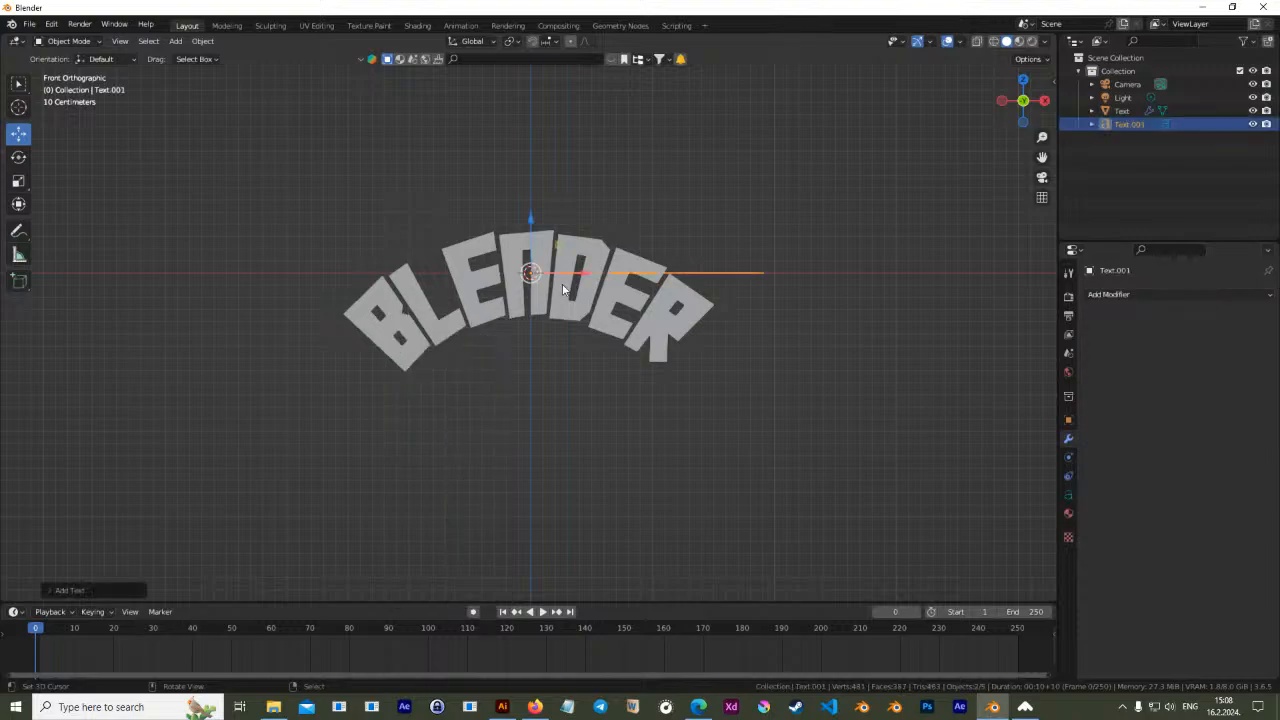
key(Tab)
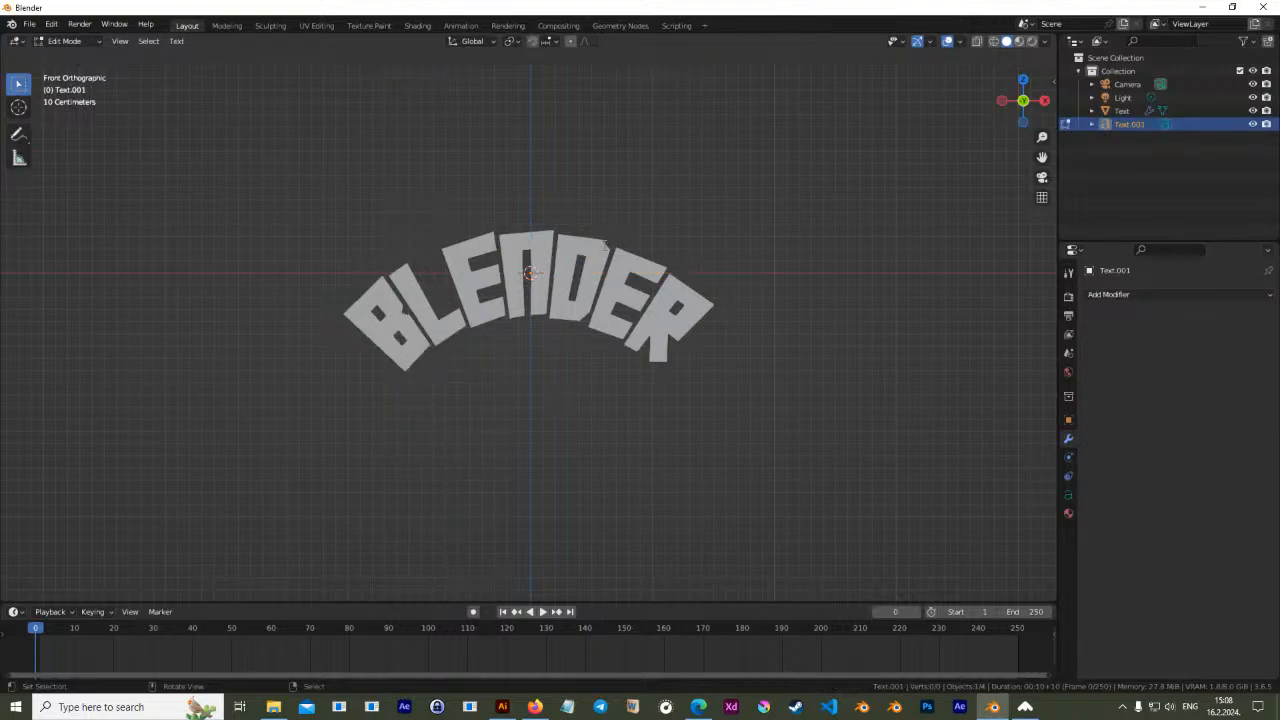
key(Tab)
text(rx)
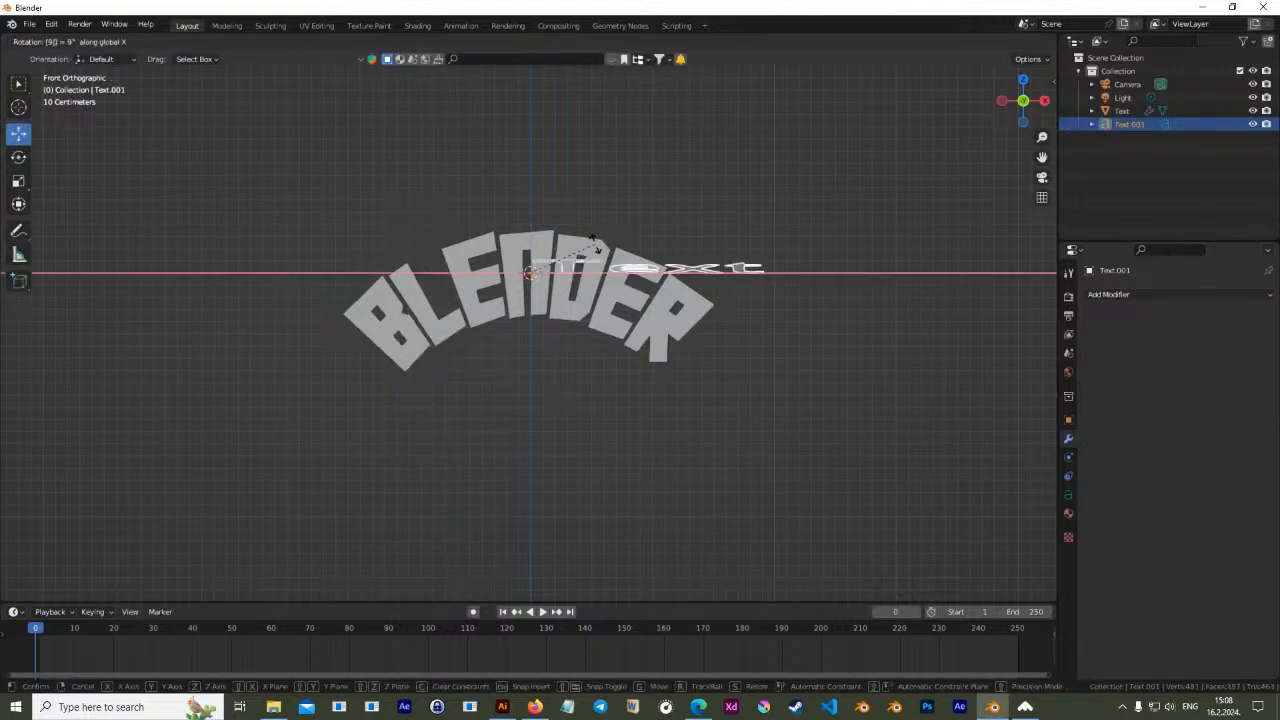
text(90)
key(Return)
Move the new text down along Z and left along X so it sits below the arched BLENDER
key(g)
key(z)
click(565, 541)
key(g)
key(x)
click(484, 541)
shift+middle_drag(593, 514, 623, 435)
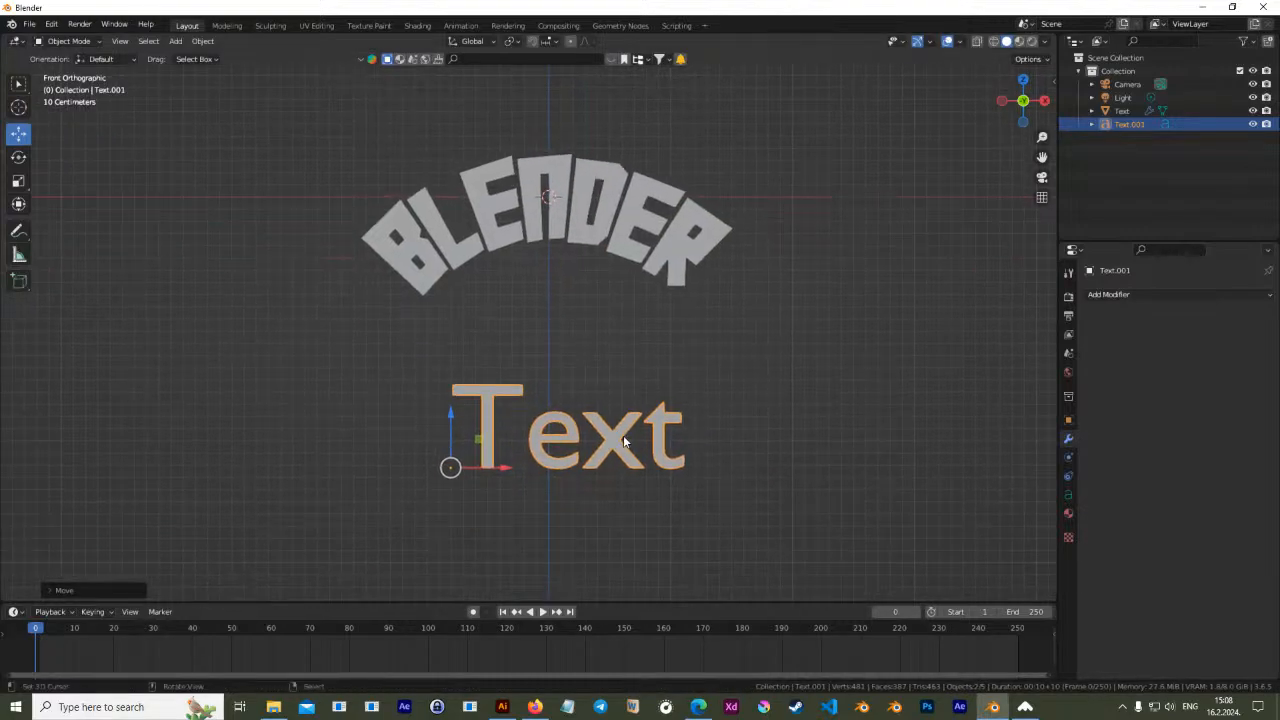
Replace the new object's placeholder text with BLENDER
key(Tab)
key(BackSpace)
key(BackSpace)
key(BackSpace)
key(BackSpace)
text(BLENDER)
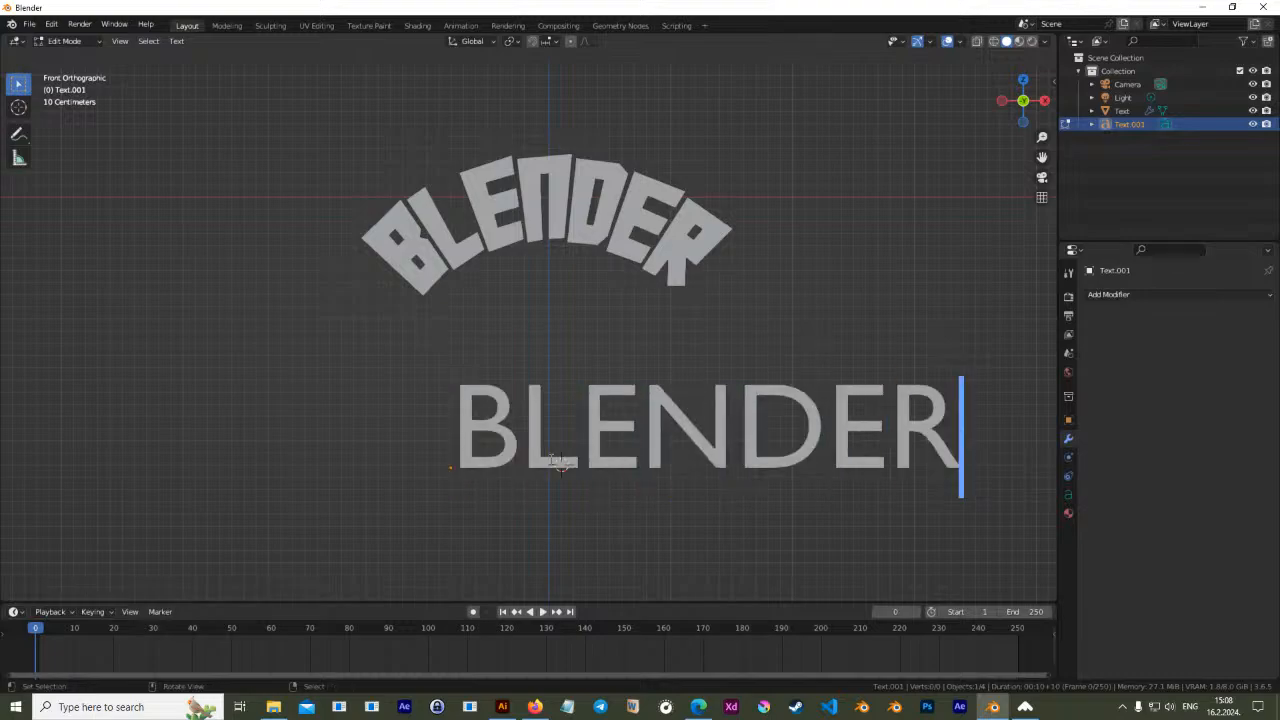
Clear the lower text's wording, enter IS THE BEST and return to Object Mode
key(BackSpace)
key(BackSpace)
key(BackSpace)
key(BackSpace)
key(BackSpace)
key(BackSpace)
key(BackSpace)
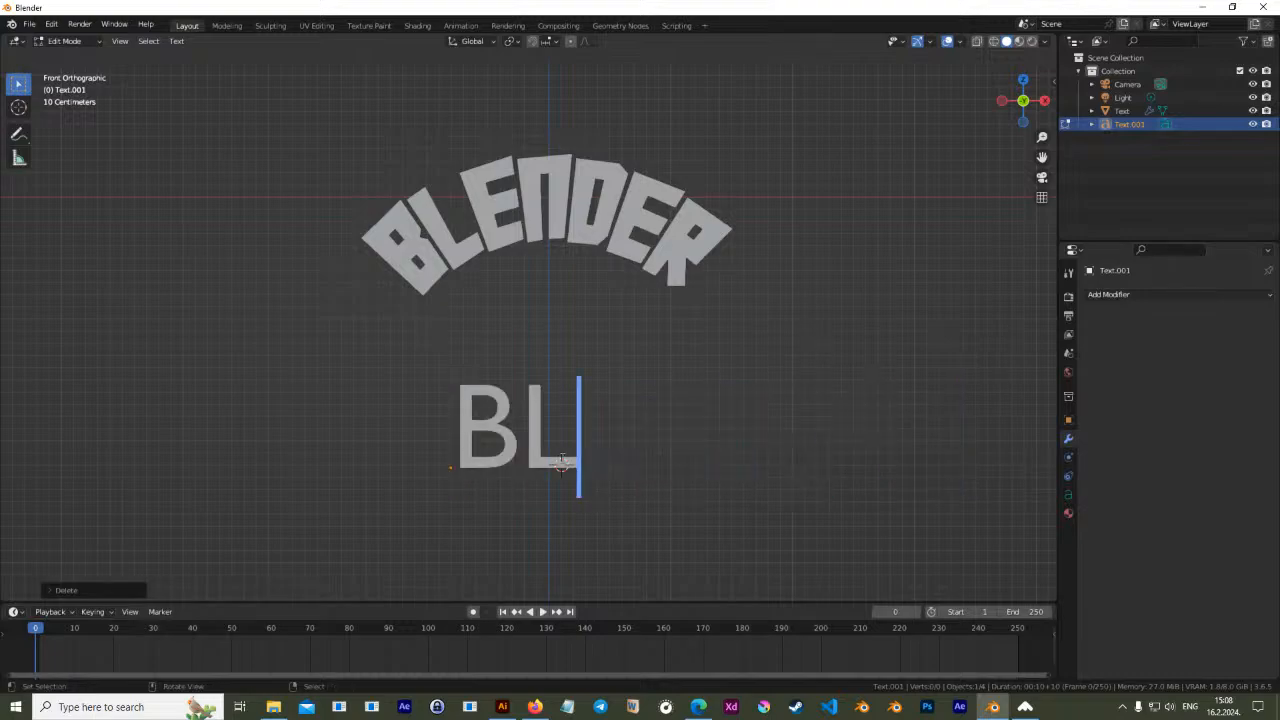
text(S)
key(BackSpace)
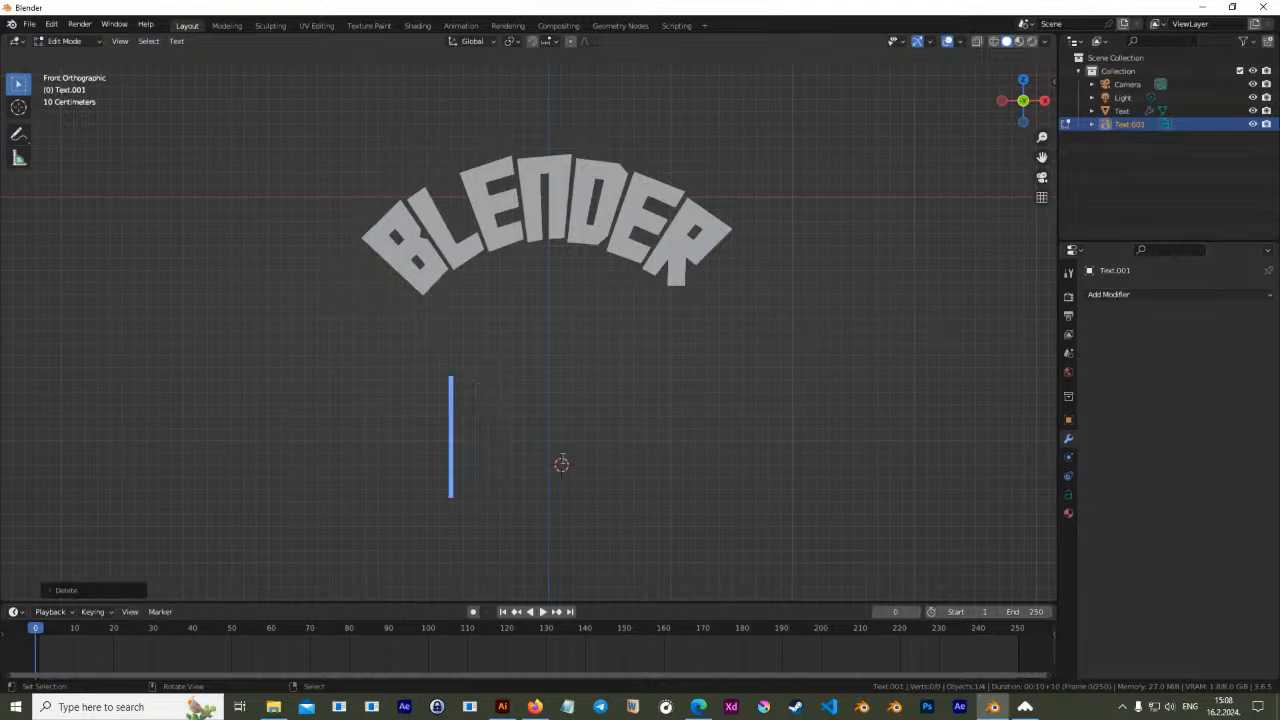
text(IS THE BEST)
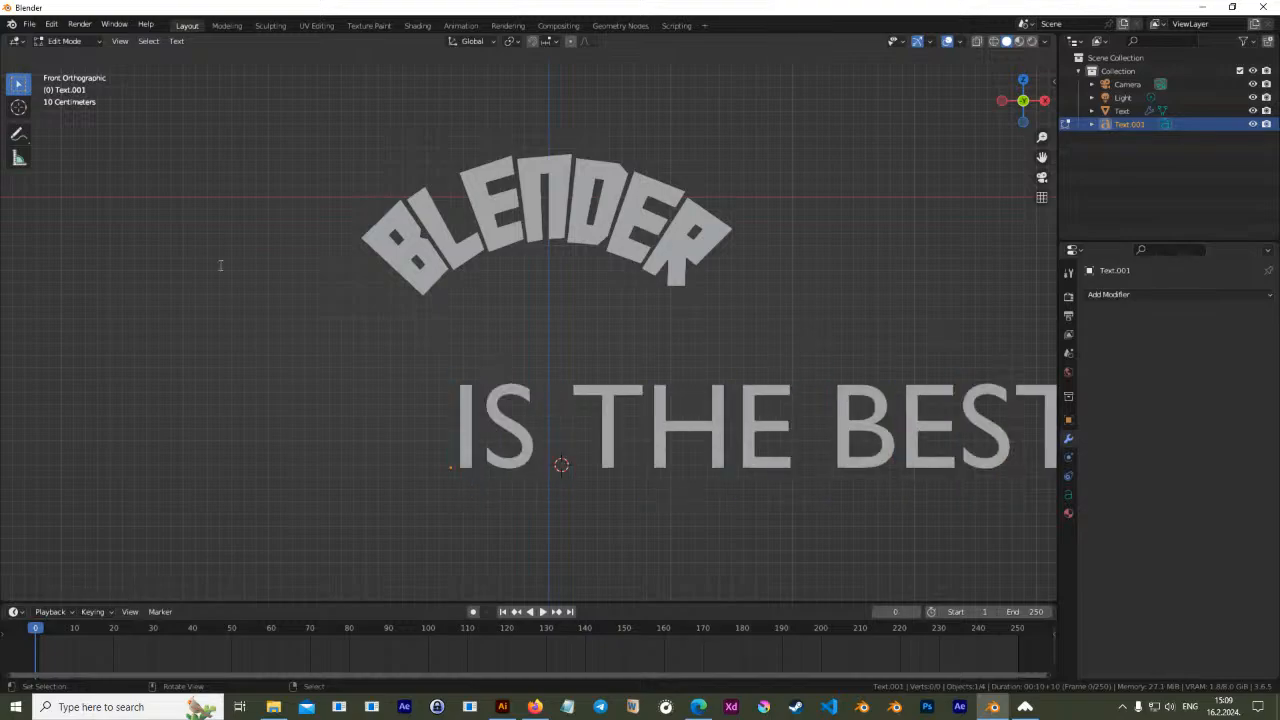
key(Tab)
Centre IS THE BEST below the arch by moving its origin to its middle and setting its X location to 0 m
drag(469, 476, 264, 476)
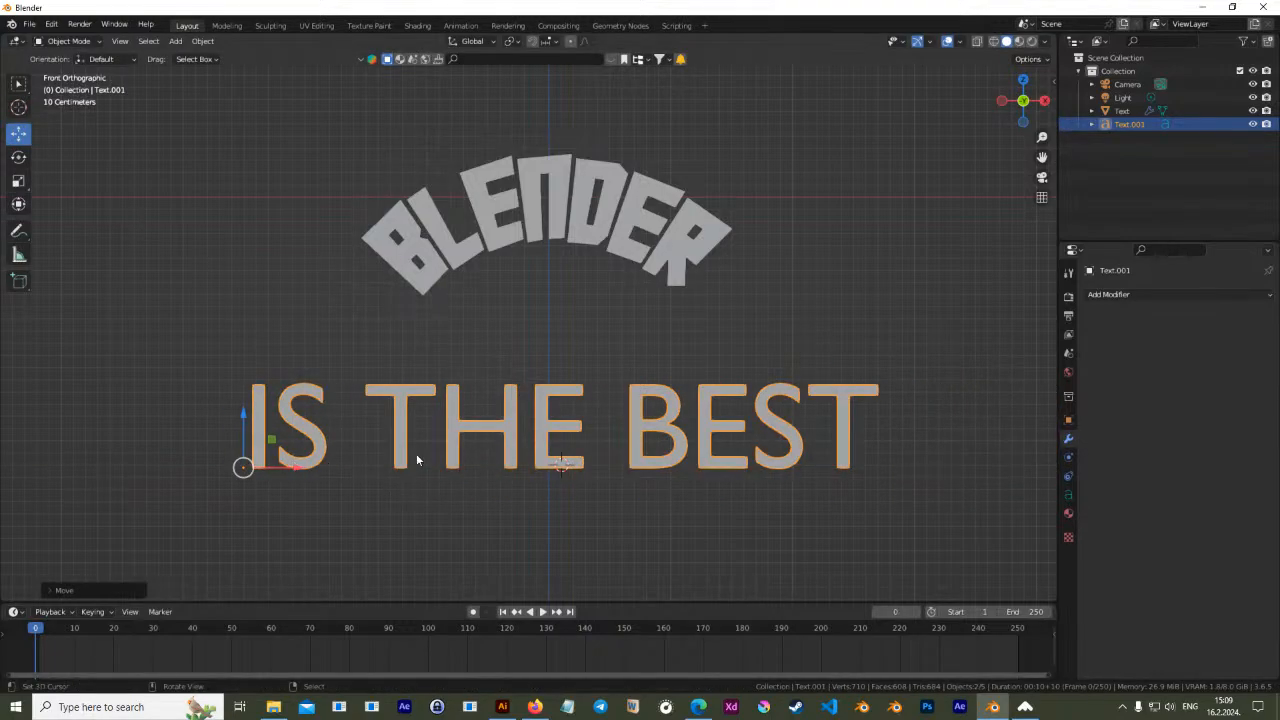
key(ctrl+alt+shift+c)
click(673, 414)
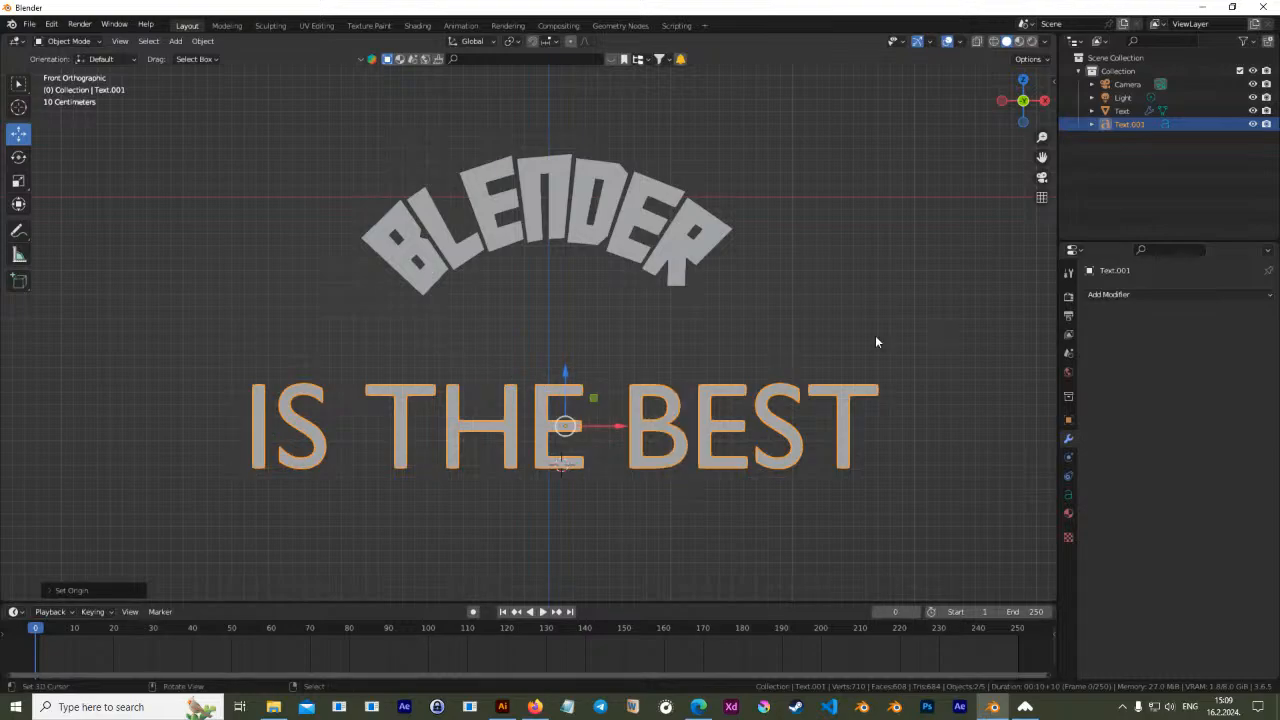
click(1068, 420)
click(1226, 336)
text(0)
key(Return)
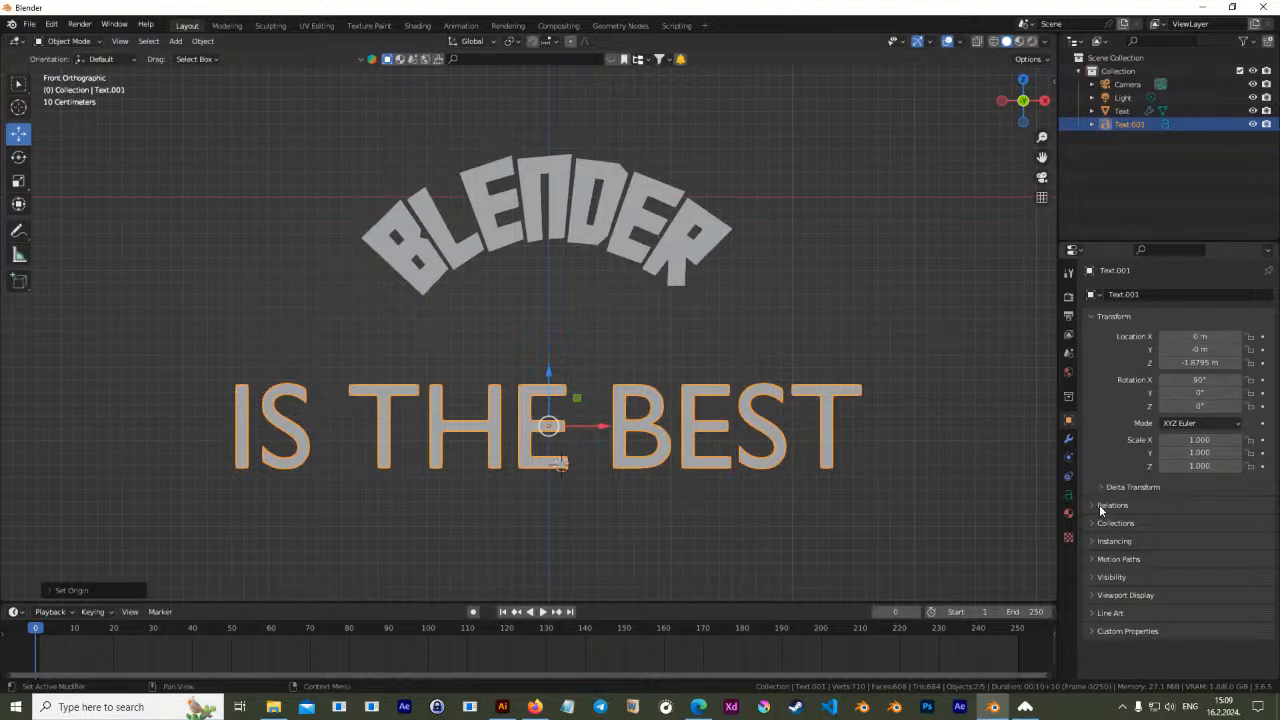
Load Calibri Bold from the system fonts as the regular font of the IS THE BEST text
click(1068, 495)
scroll(1216, 560, down, 3)
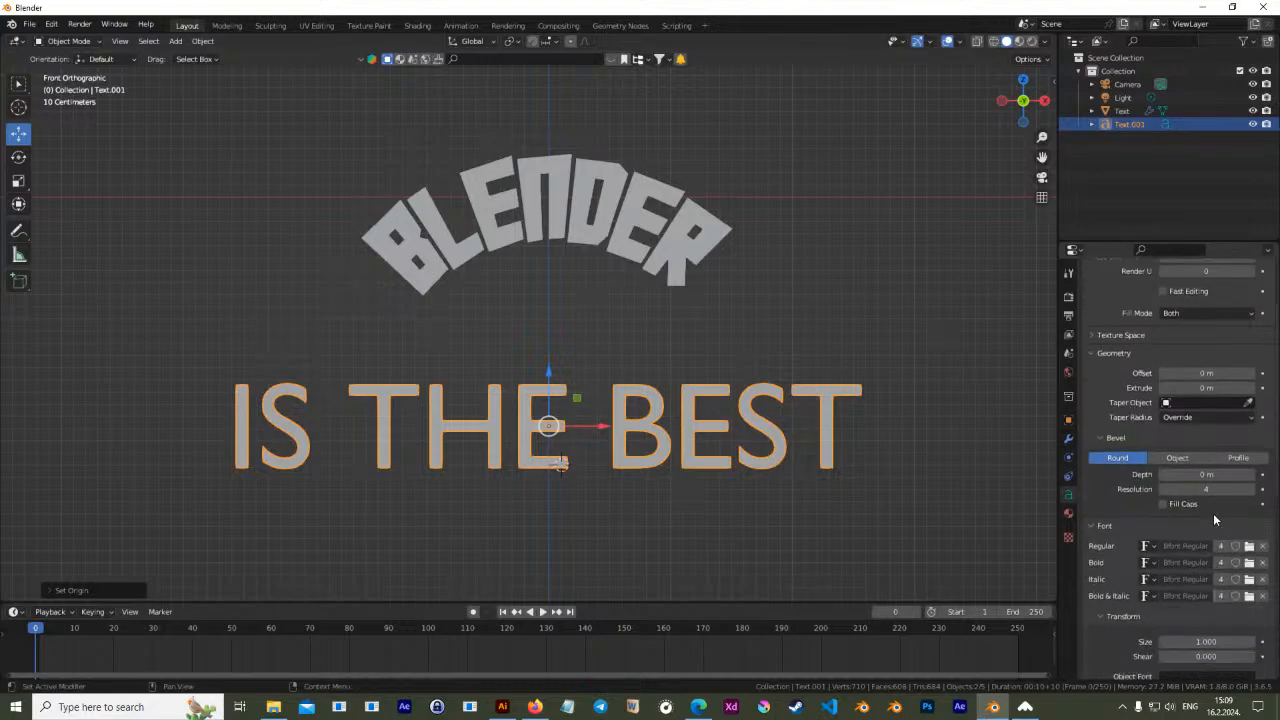
scroll(1195, 505, down, 2)
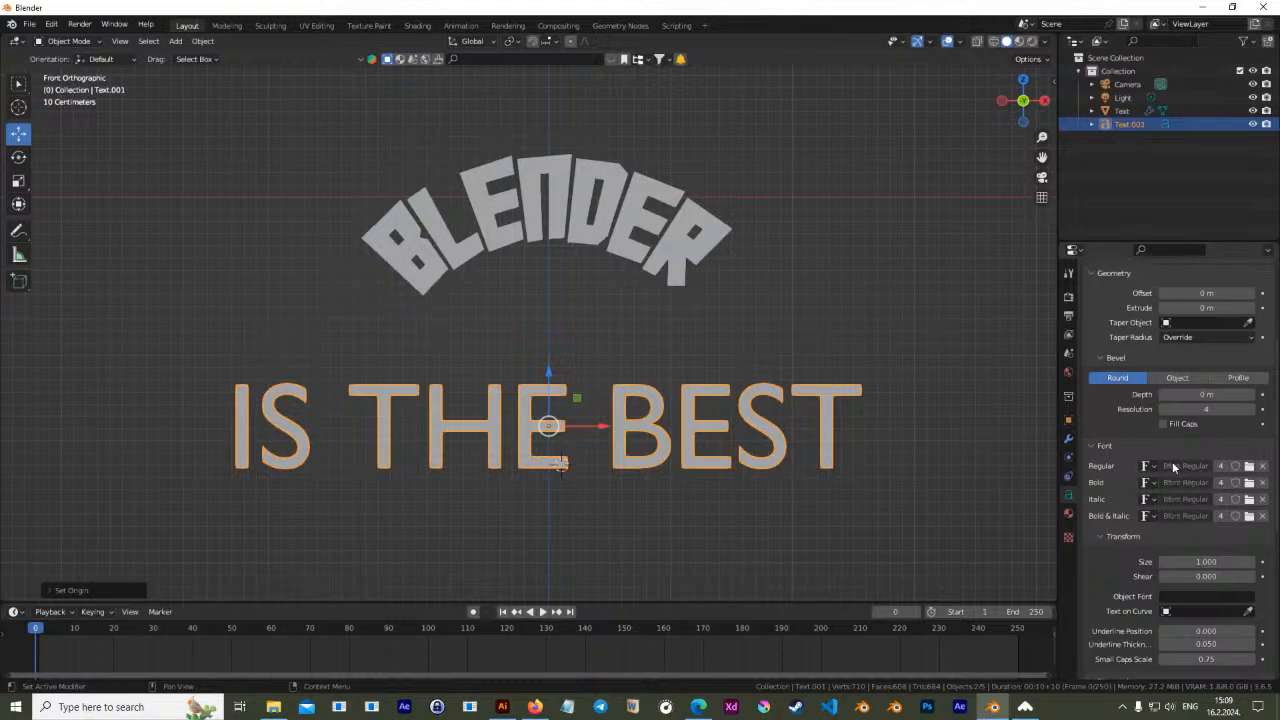
click(1147, 466)
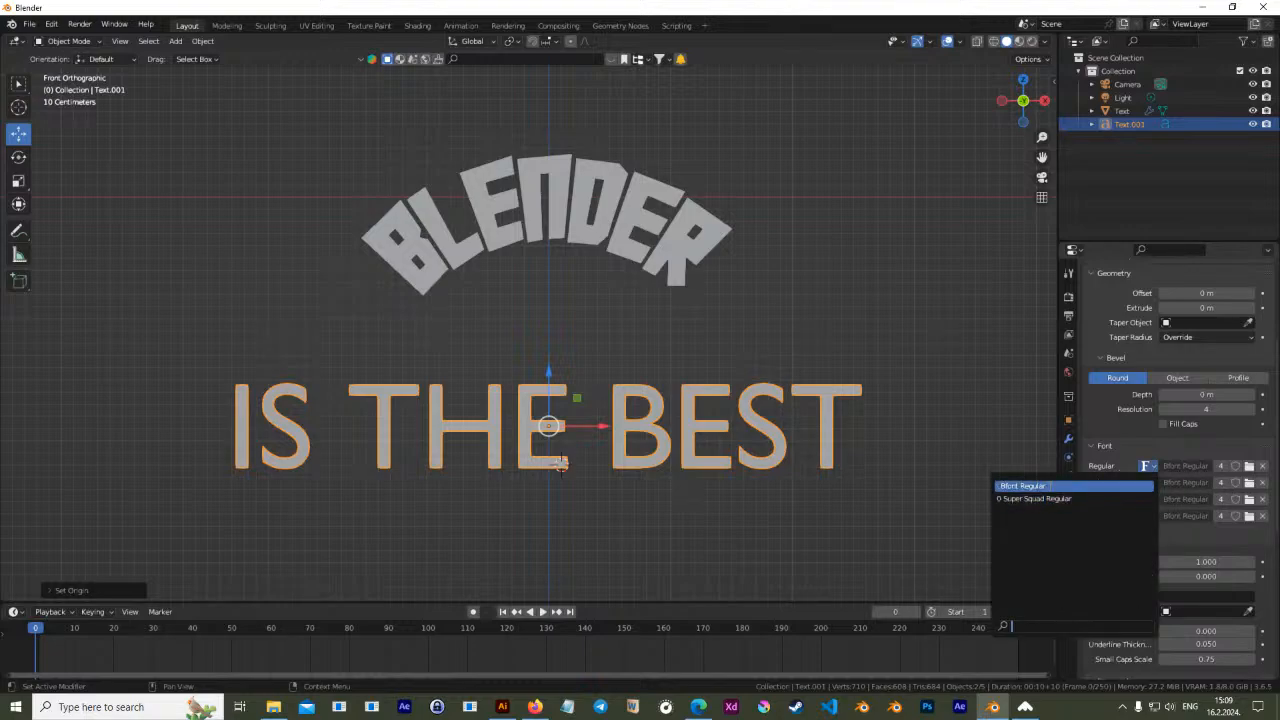
click(1247, 466)
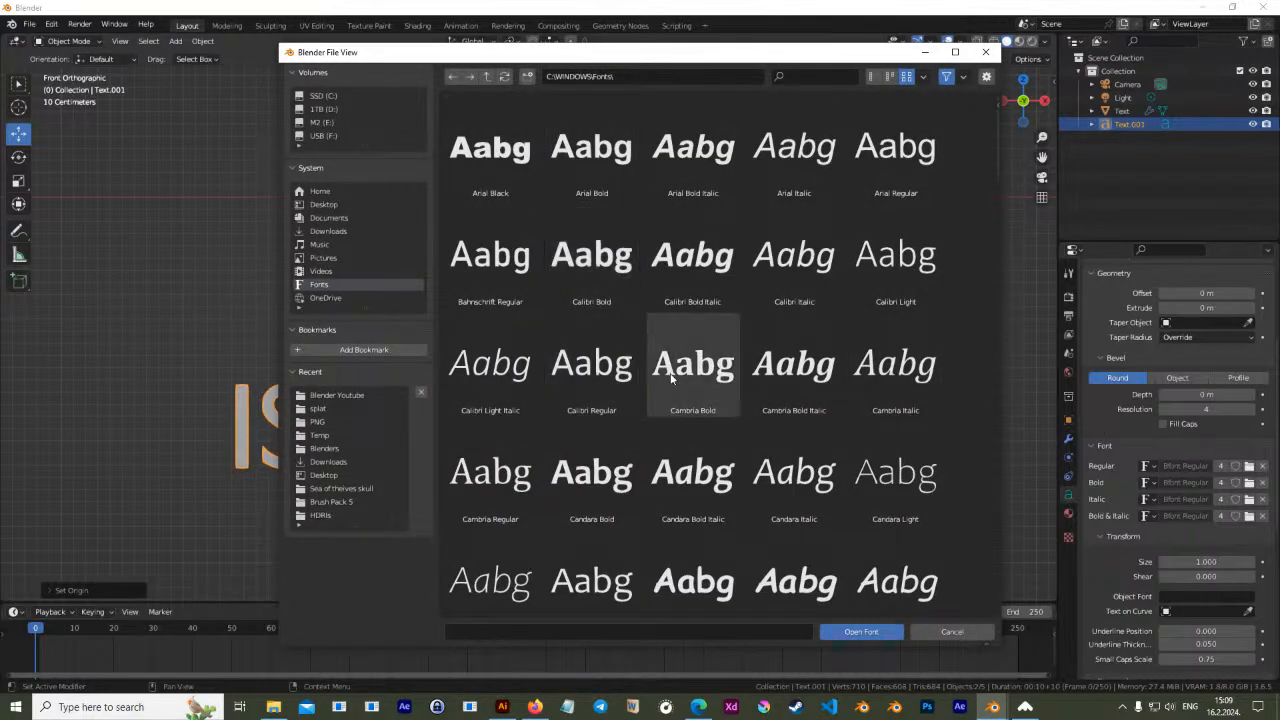
scroll(725, 450, down, 1)
scroll(725, 423, down, 10)
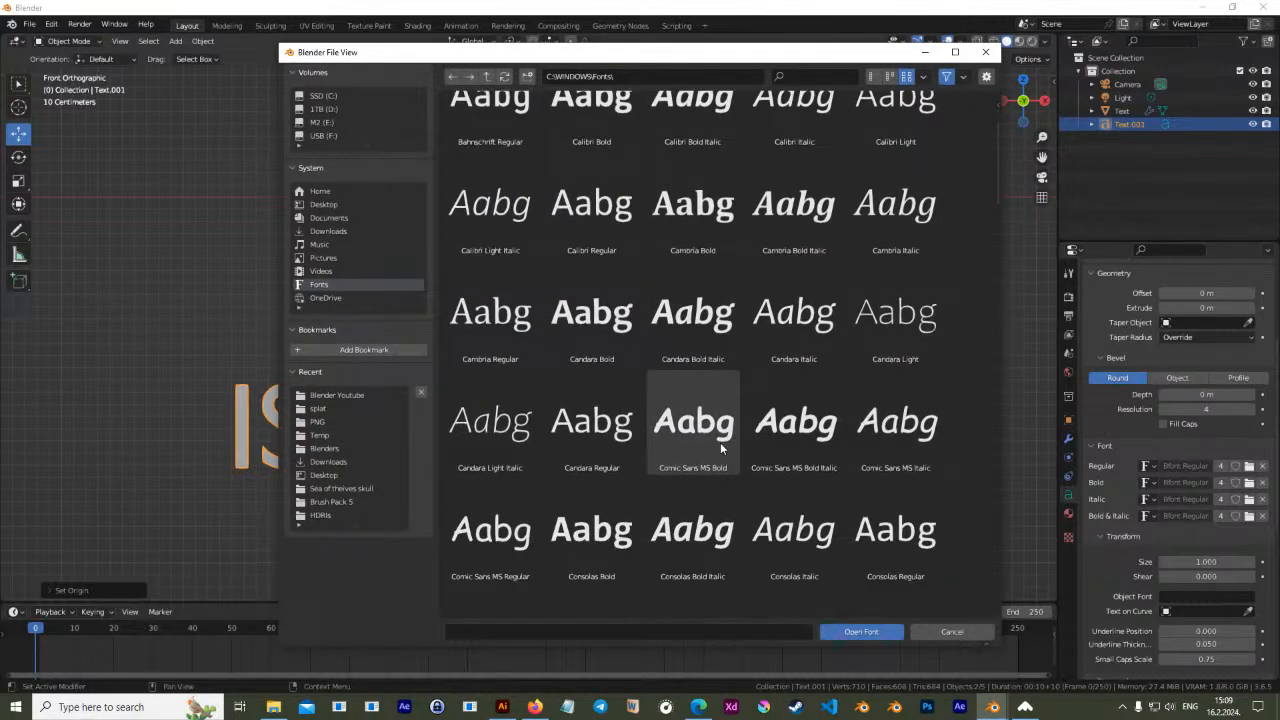
scroll(804, 437, down, 2)
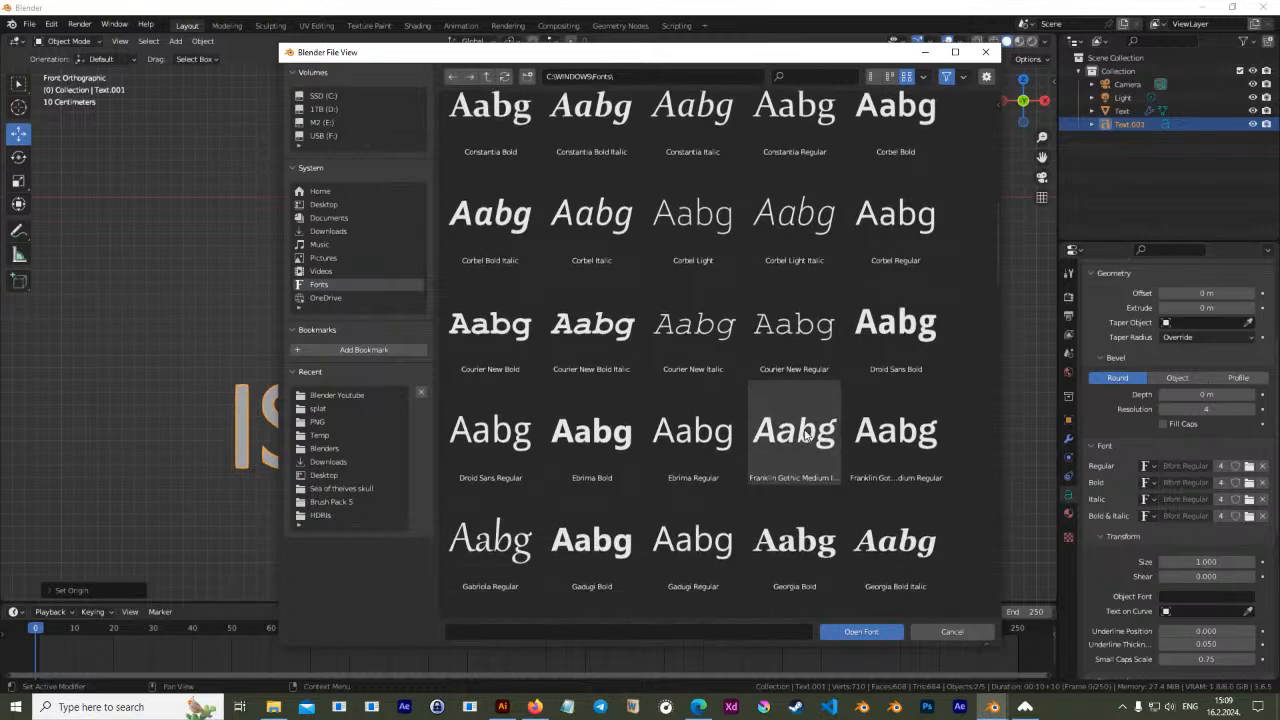
scroll(801, 418, up, 6)
scroll(630, 380, up, 5)
scroll(698, 238, up, 4)
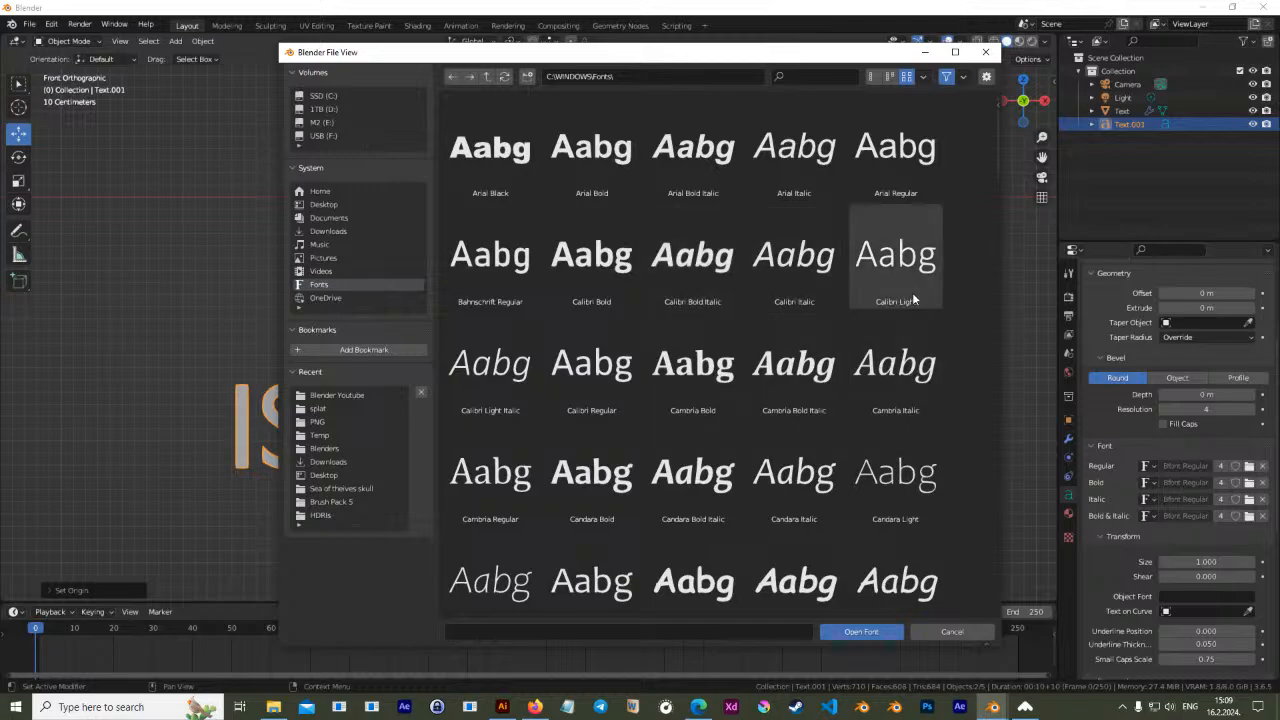
scroll(586, 350, down, 1)
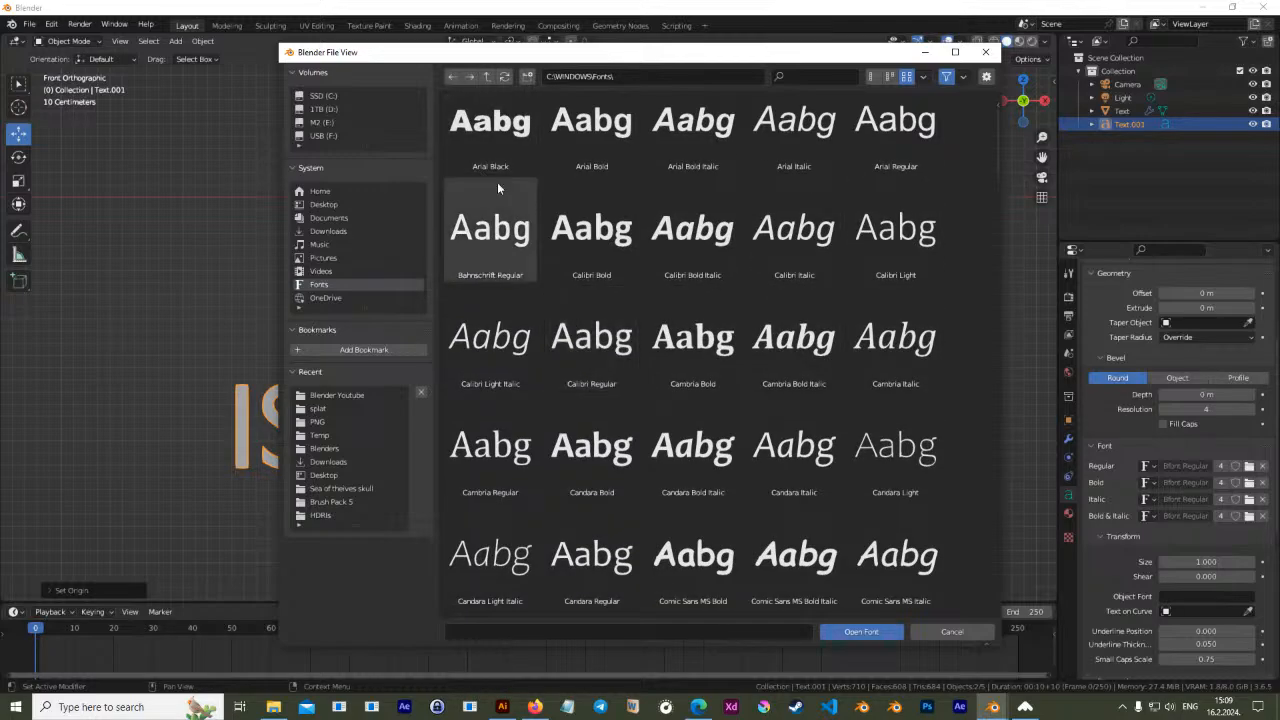
click(600, 232)
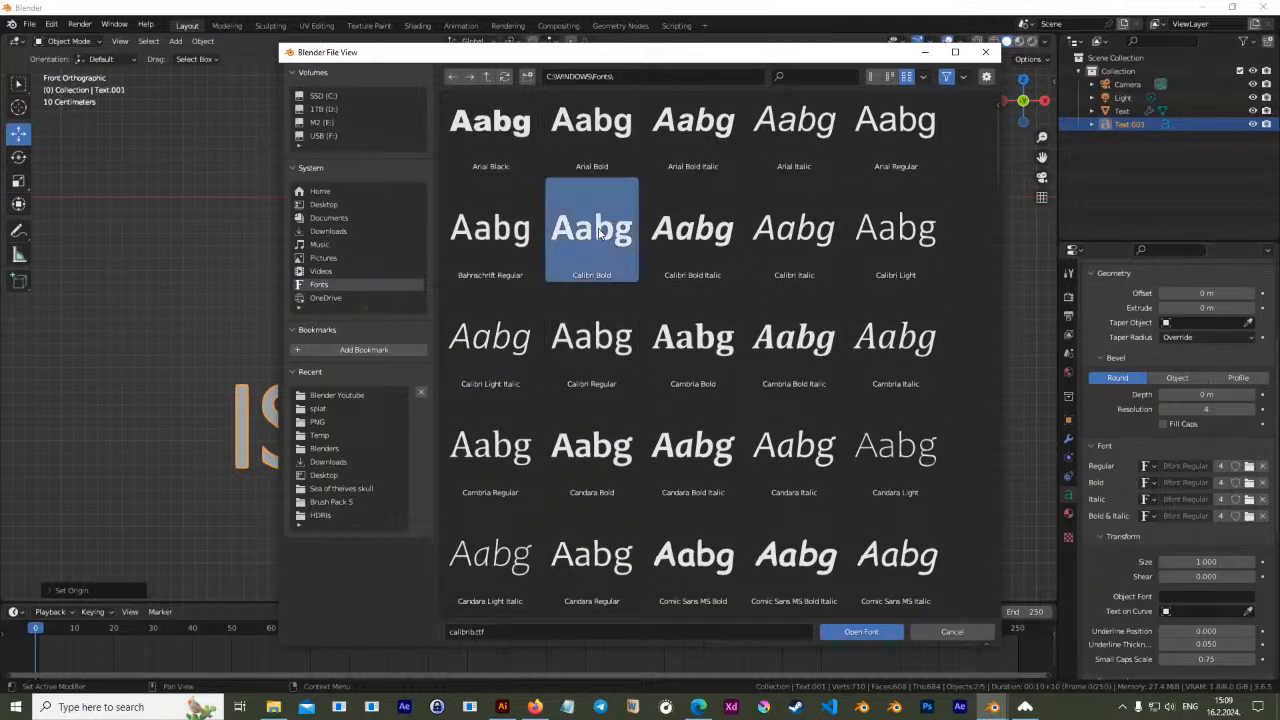
click(861, 632)
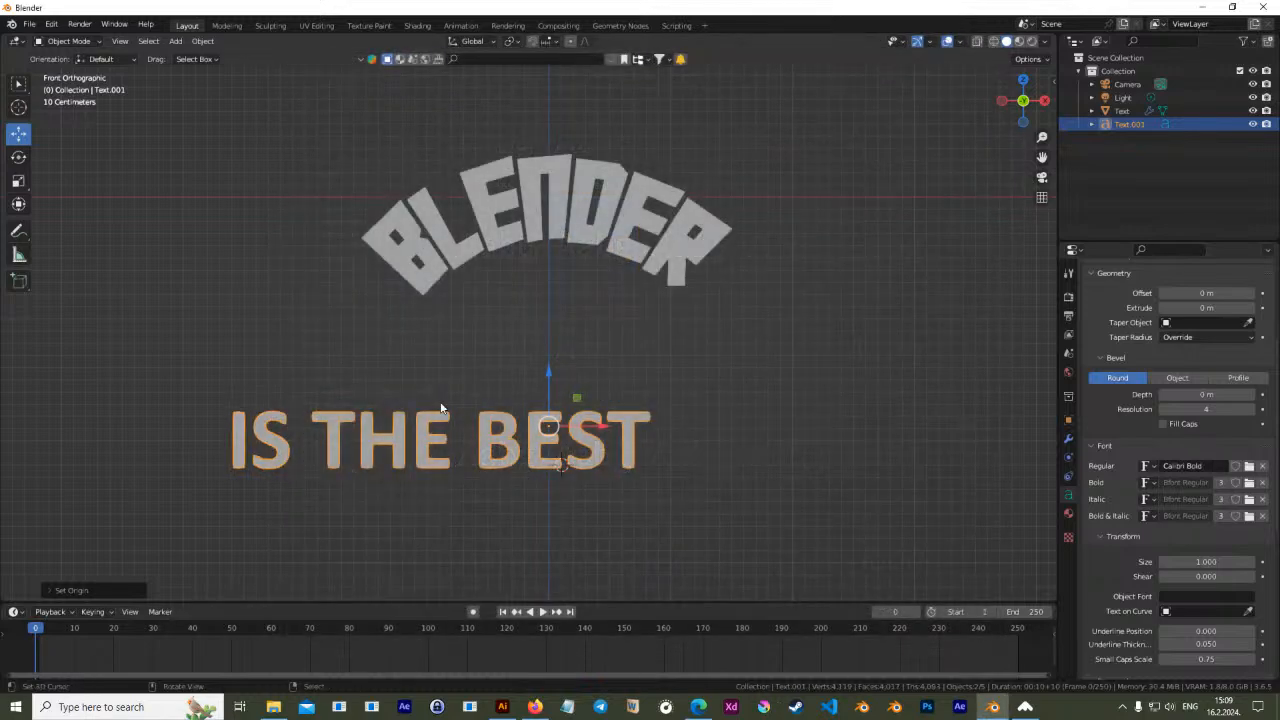
Shift the IS THE BEST text right beneath the arch and reset its origin to its centre
drag(573, 432, 675, 428)
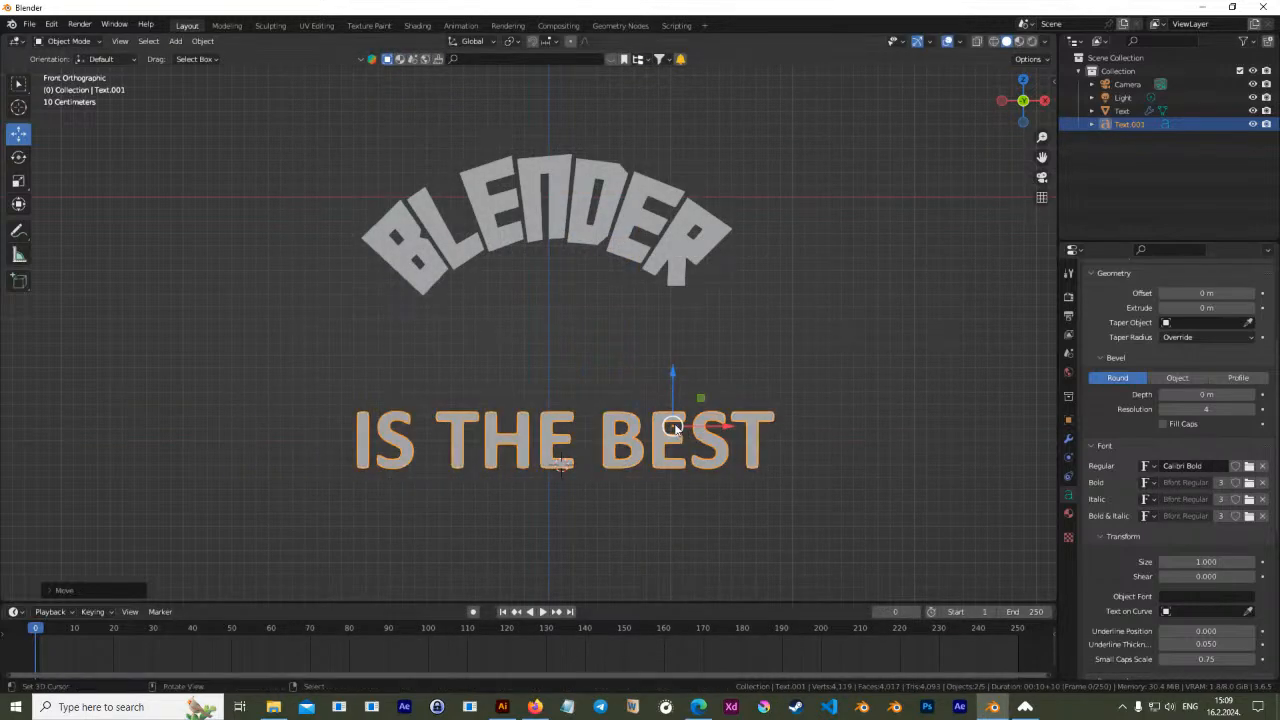
key(ctrl+alt+shift+c)
click(674, 425)
Scale IS THE BEST down and move it up to sit just beneath the arched BLENDER
key(s)
click(604, 436)
drag(566, 407, 583, 302)
key(Tab)
key(Tab)
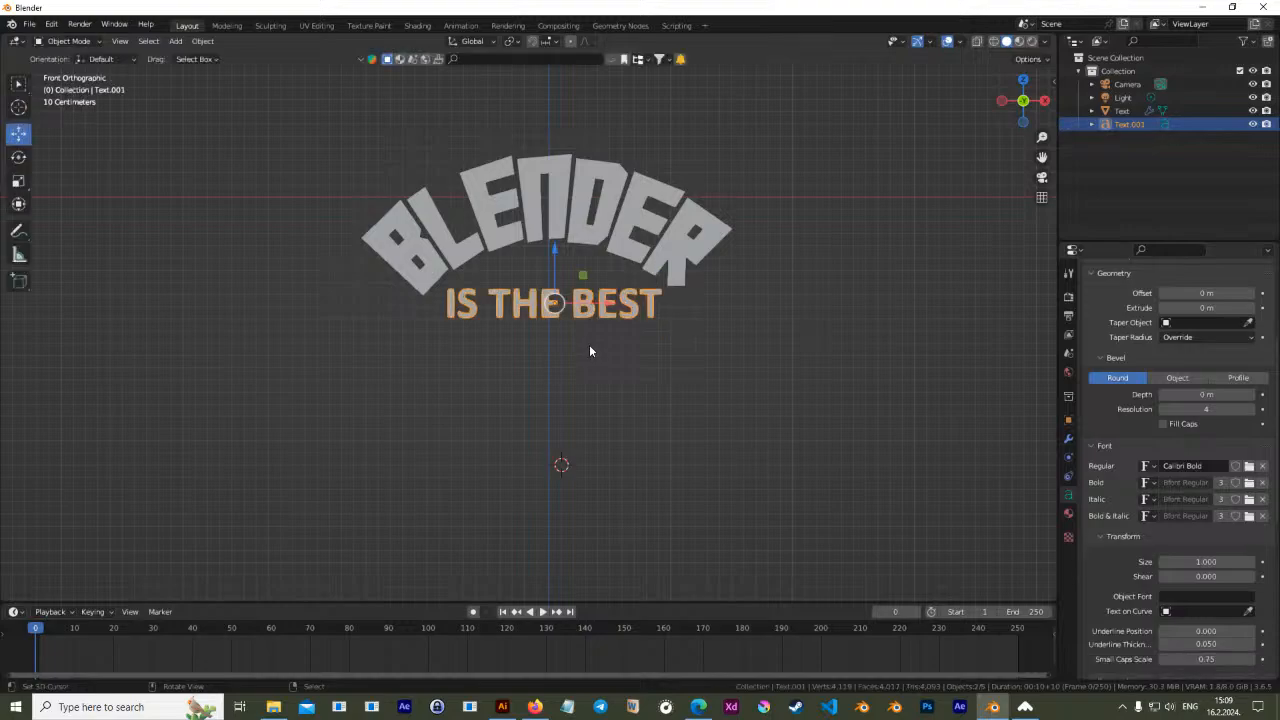
Extrude the IS THE BEST text to 0.06 m, checking its depth against the arched letters
mouse_move(584, 357)
middle_down()
mouse_move(647, 413)
mouse_move(591, 375)
mouse_move(591, 358)
middle_up()
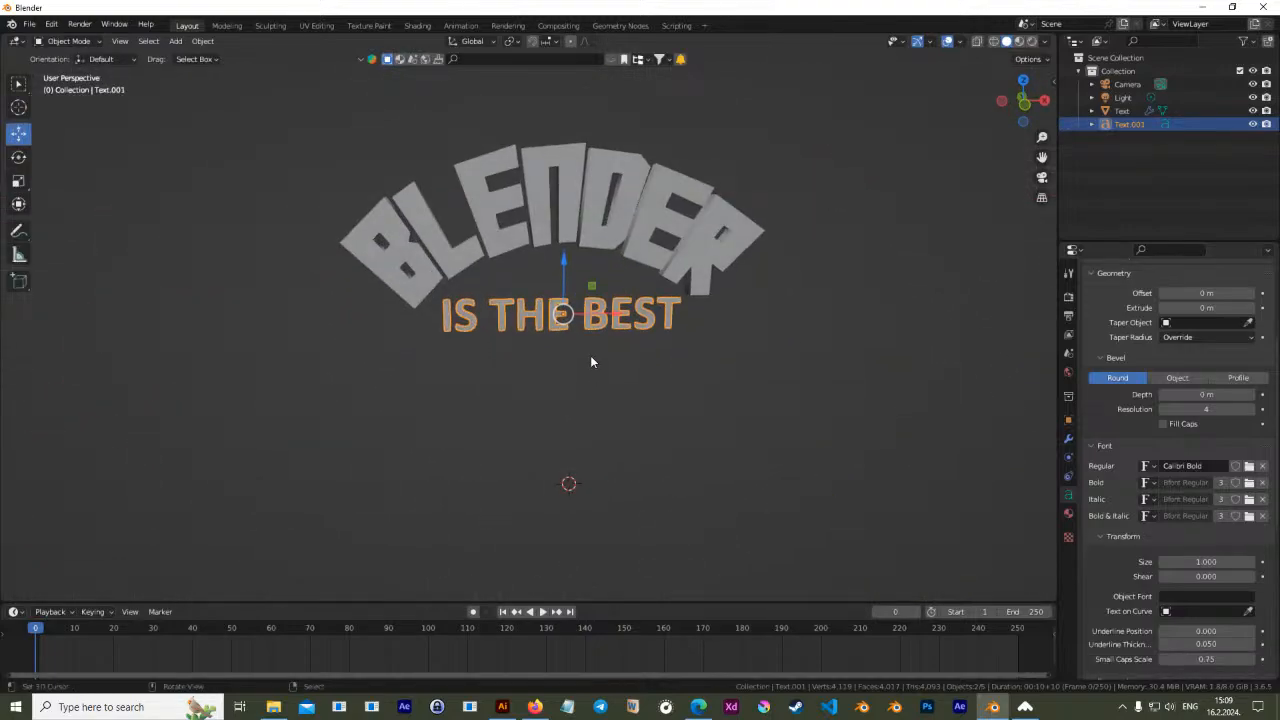
key(KP_1)
scroll(590, 361, up, 3)
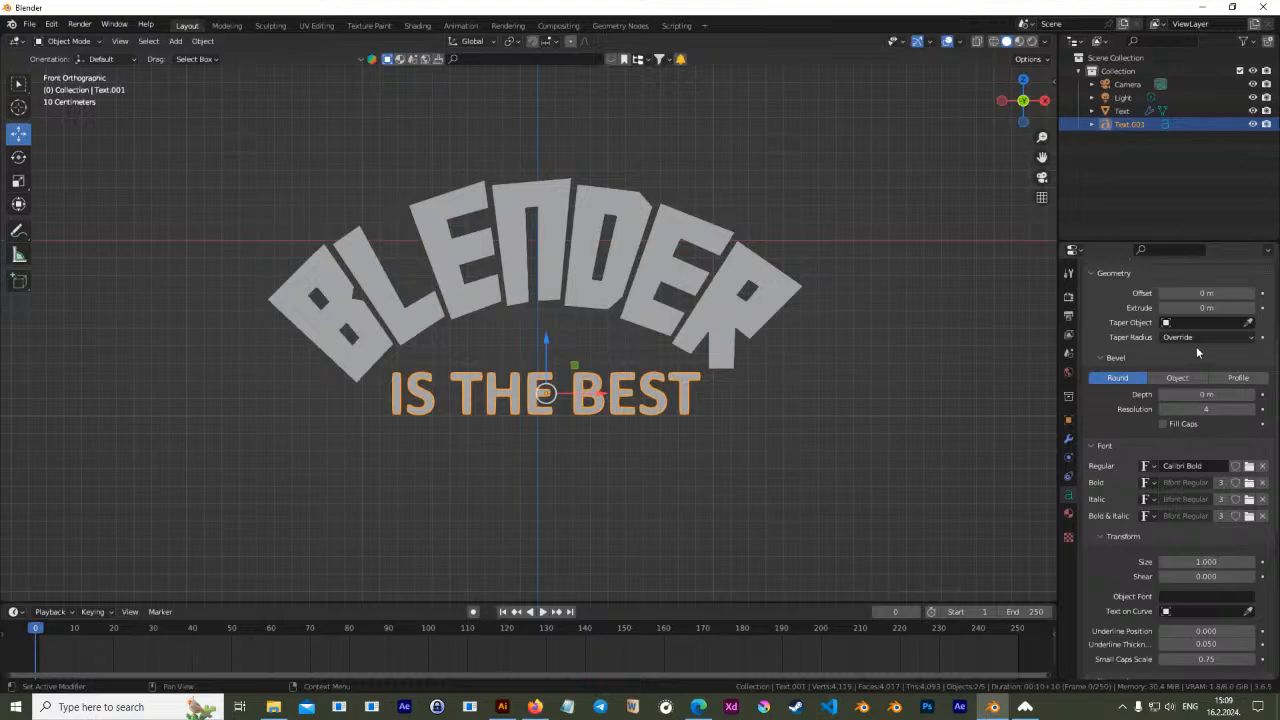
scroll(1196, 346, up, 2)
drag(1205, 388, 1225, 388)
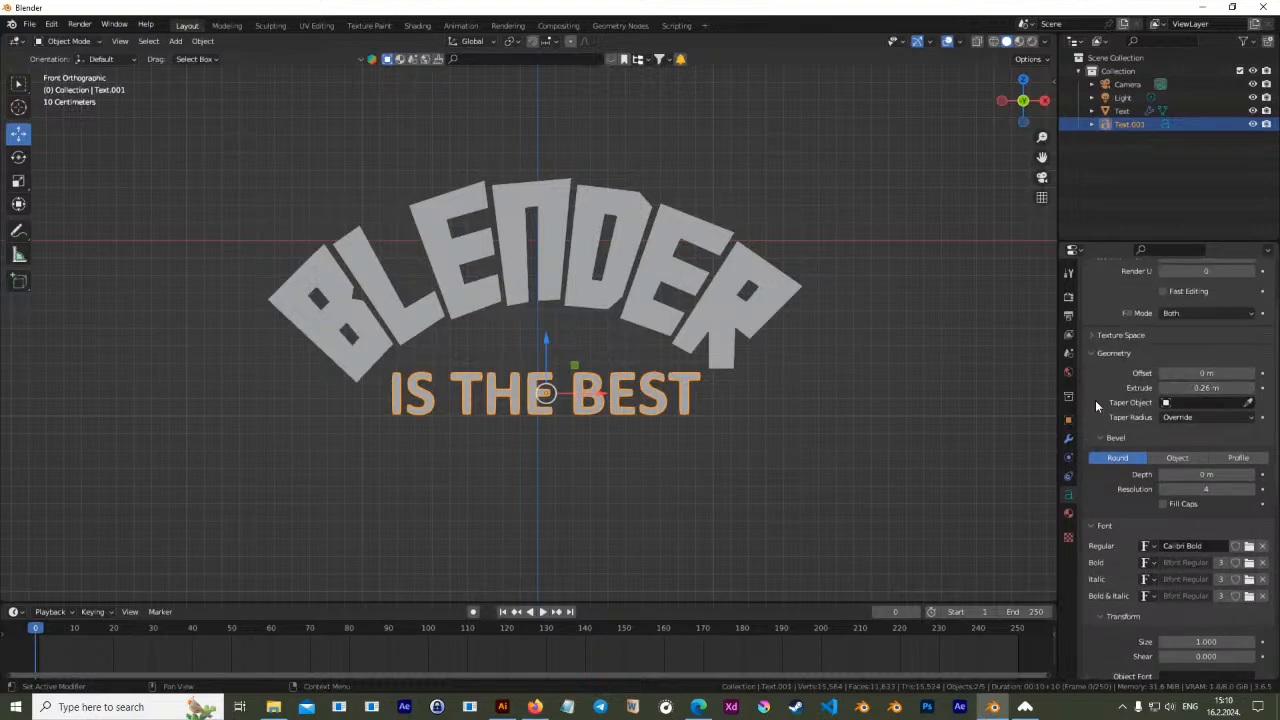
middle_drag(1040, 400, 649, 418)
drag(1227, 387, 1185, 387)
middle_drag(610, 391, 713, 398)
Convert the extruded IS THE BEST text to a mesh and check its geometry from the front
key(Tab)
key(Tab)
middle_drag(780, 432, 566, 434)
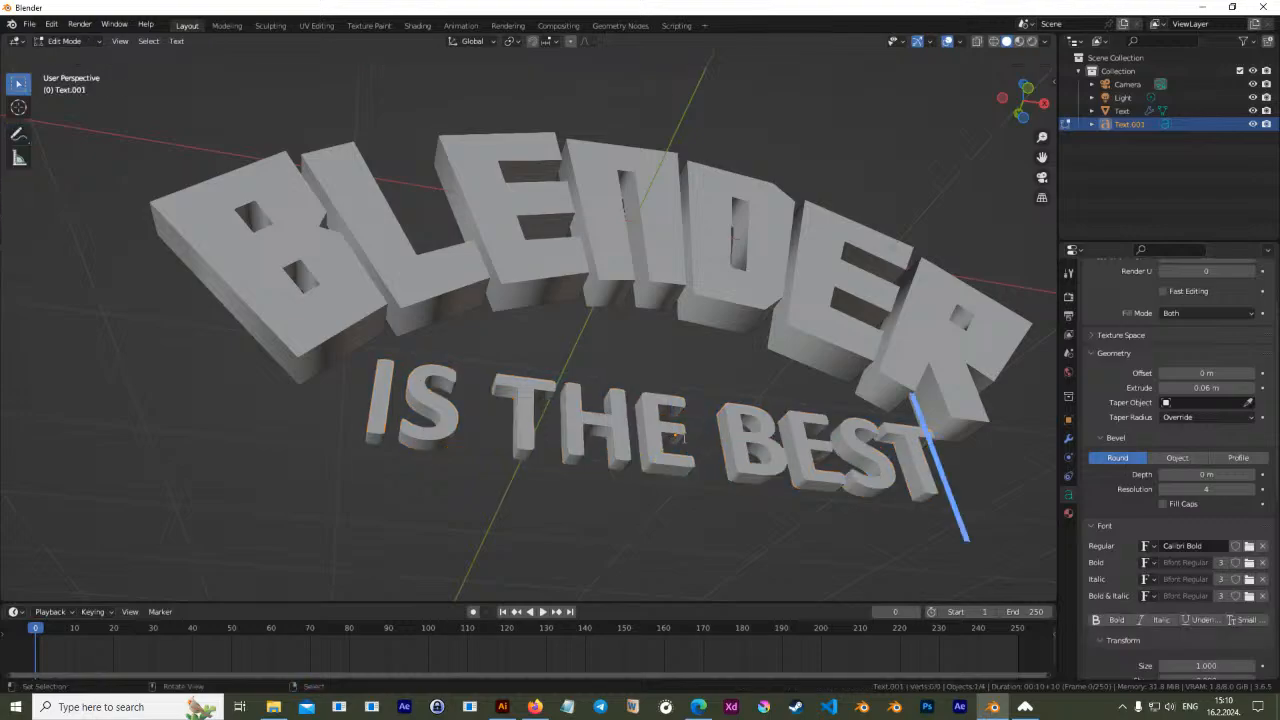
middle_drag(706, 440, 812, 449)
middle_drag(513, 296, 686, 375)
key(alt+c)
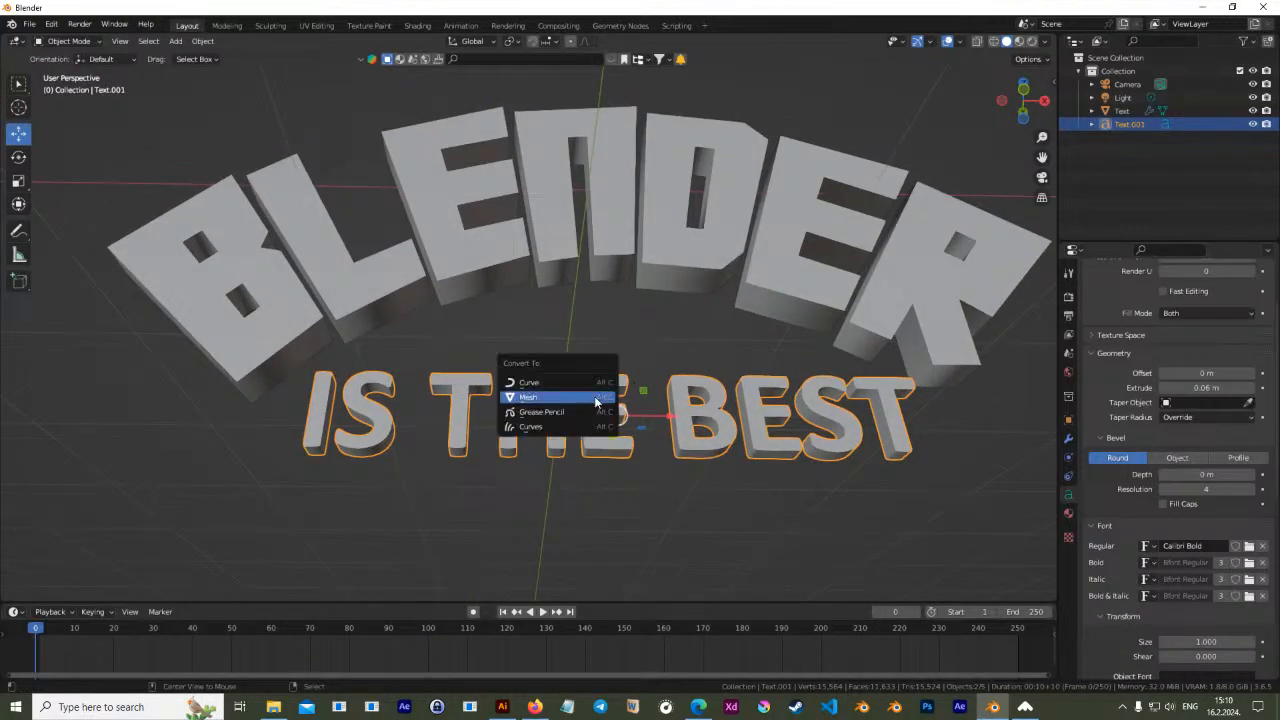
click(582, 400)
key(Tab)
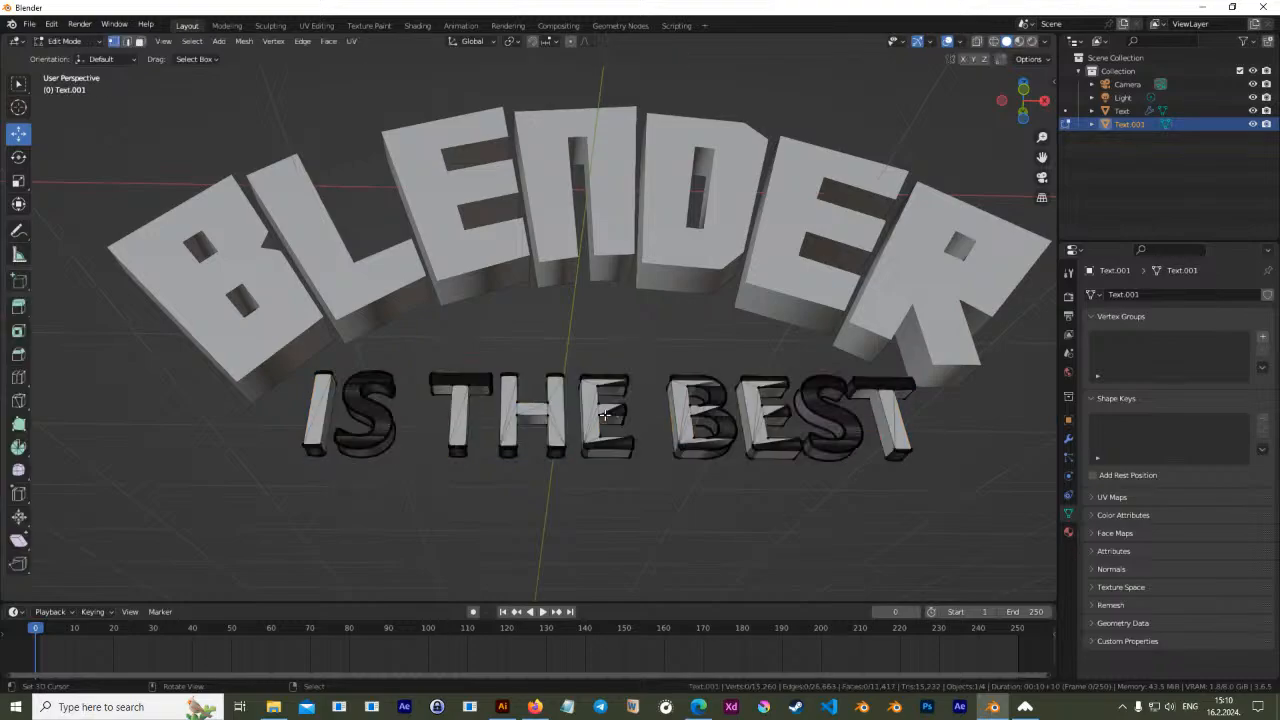
key(KP_1)
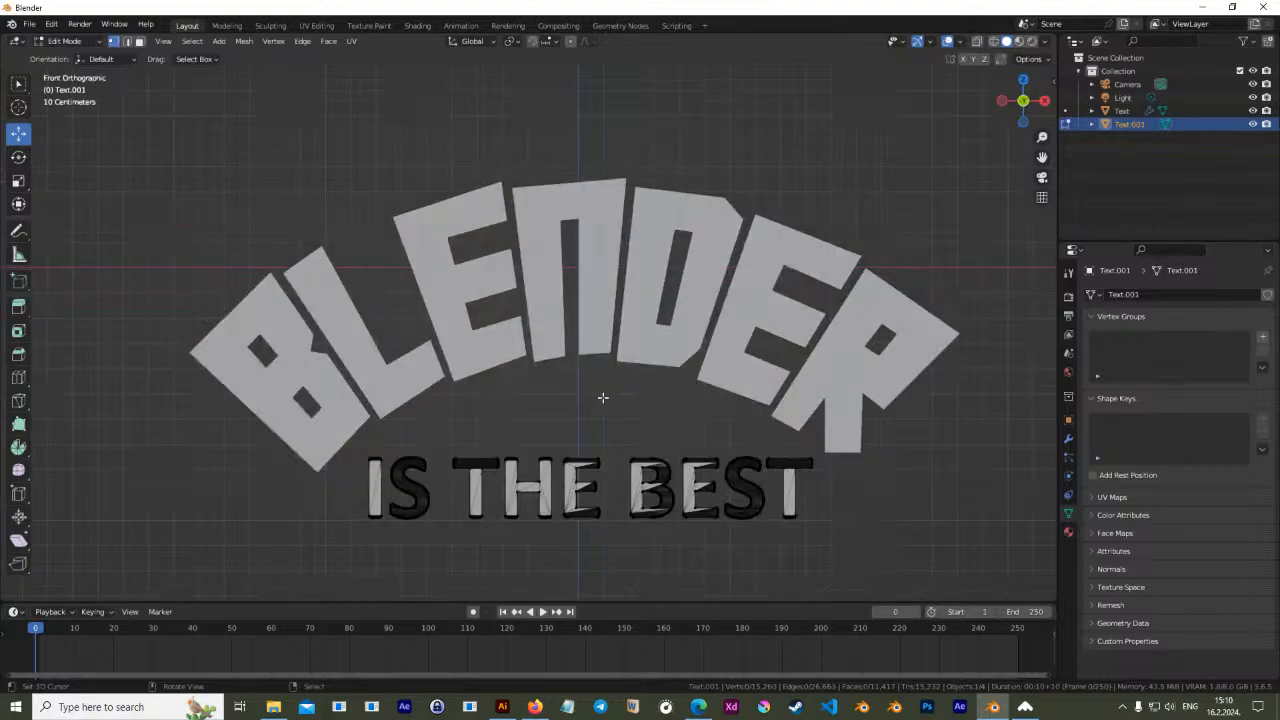
key(Tab)
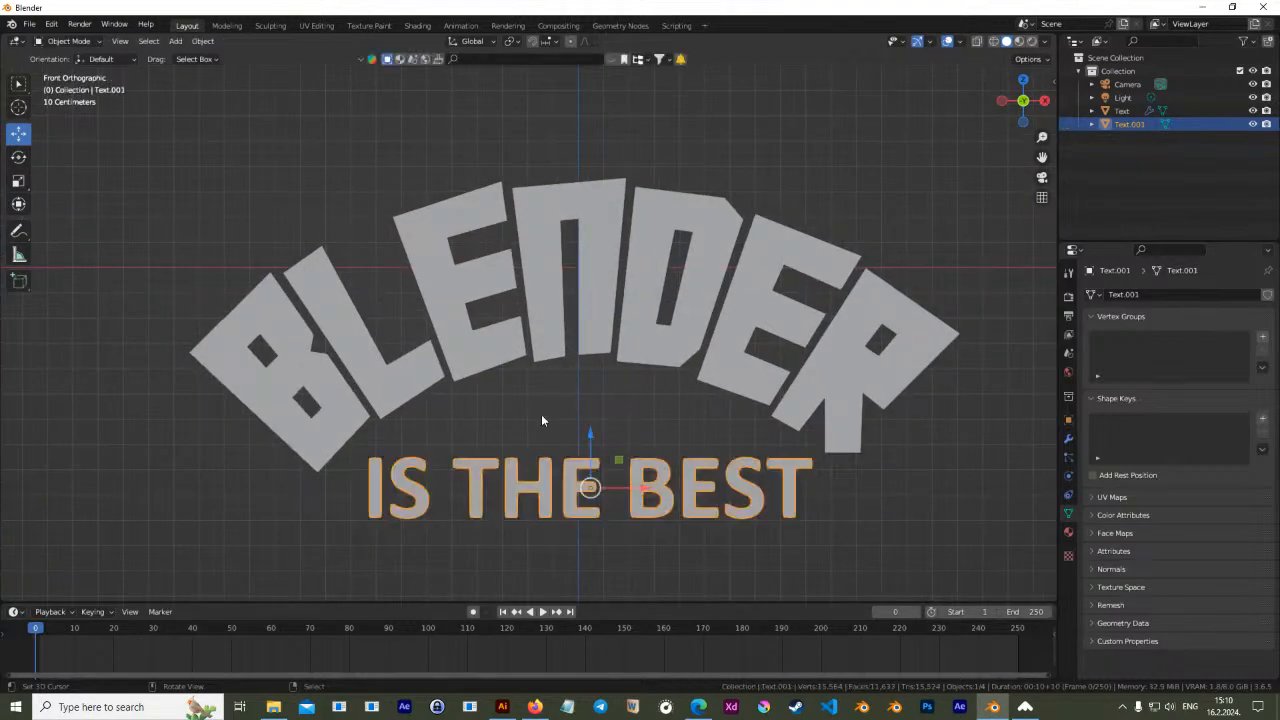
Compare the mesh geometry of IS THE BEST with that of the arched BLENDER in Edit Mode
middle_drag(489, 430, 554, 378)
key(Tab)
key(Tab)
click(381, 341)
key(Tab)
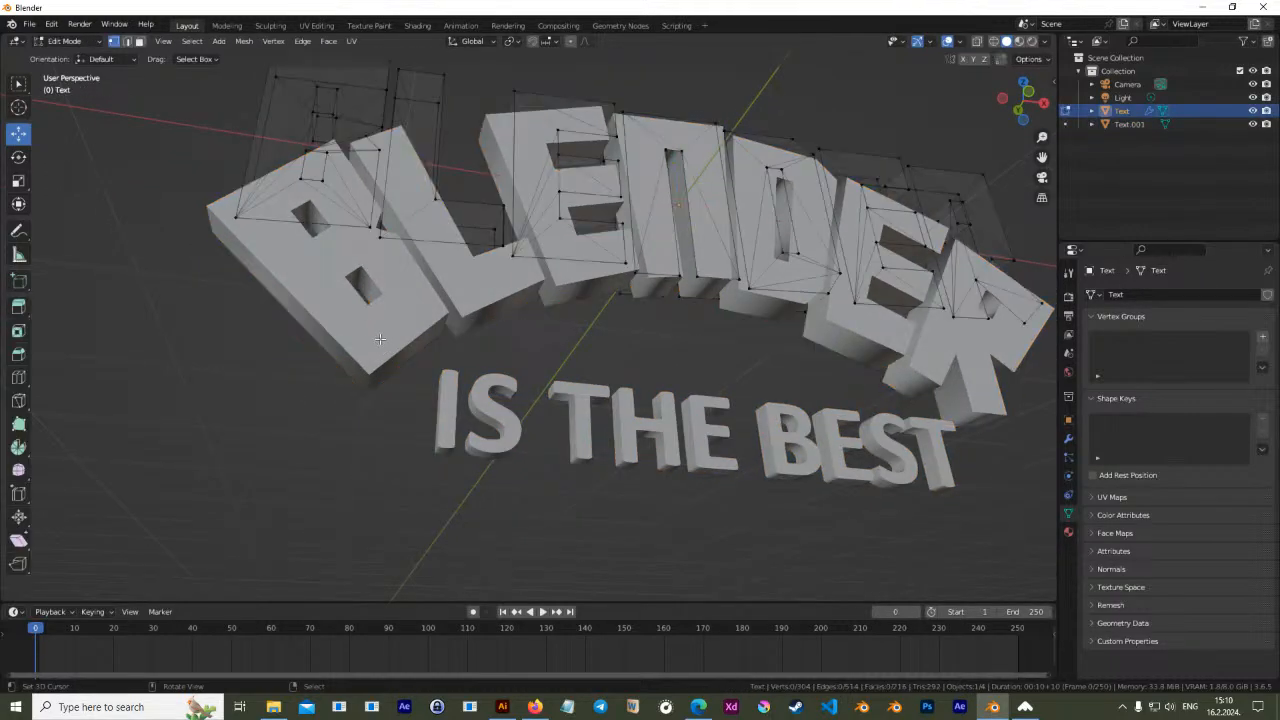
key(Tab)
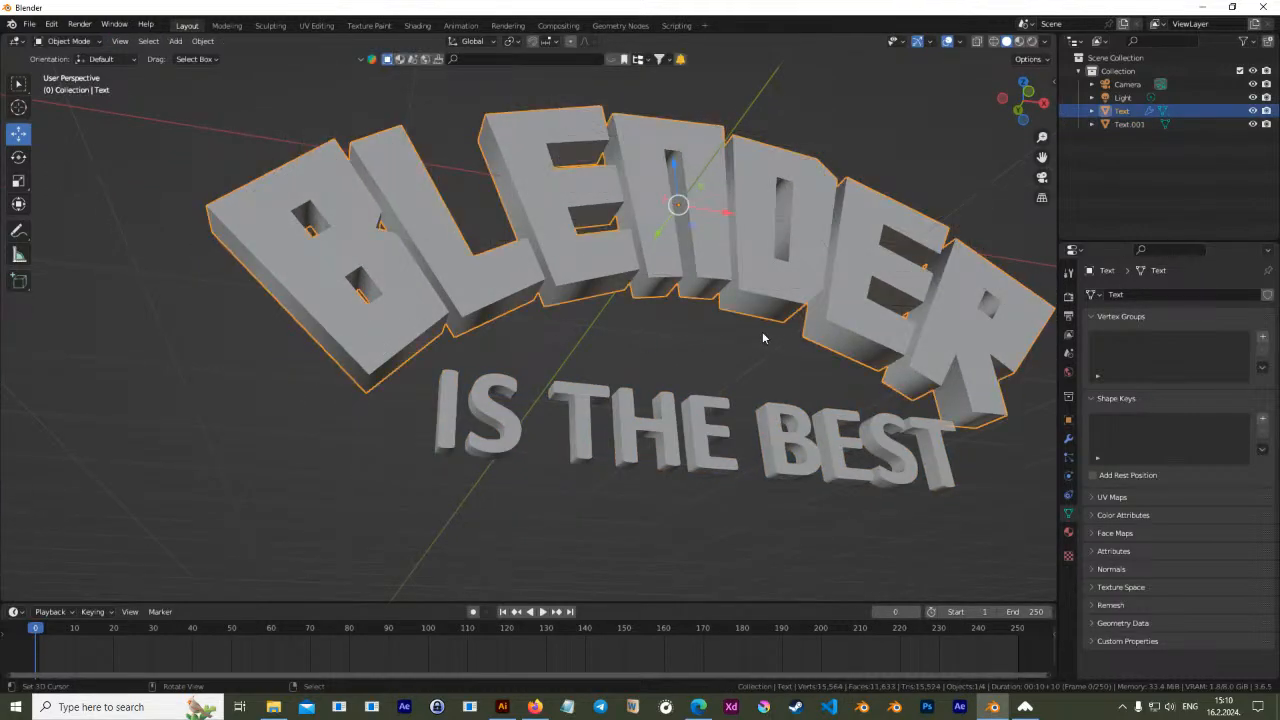
Add a Bevel modifier to BLENDER, place it above SimpleDeform and raise its amount to 4.82 m
click(1068, 436)
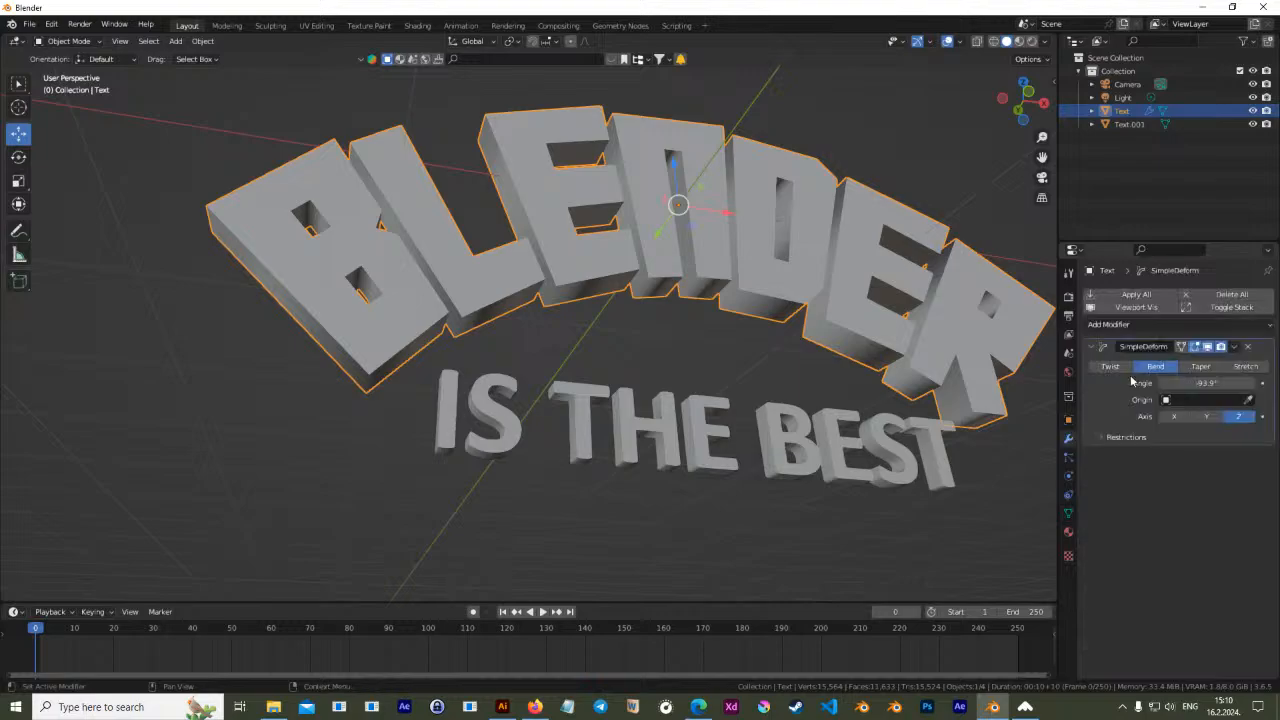
click(1164, 326)
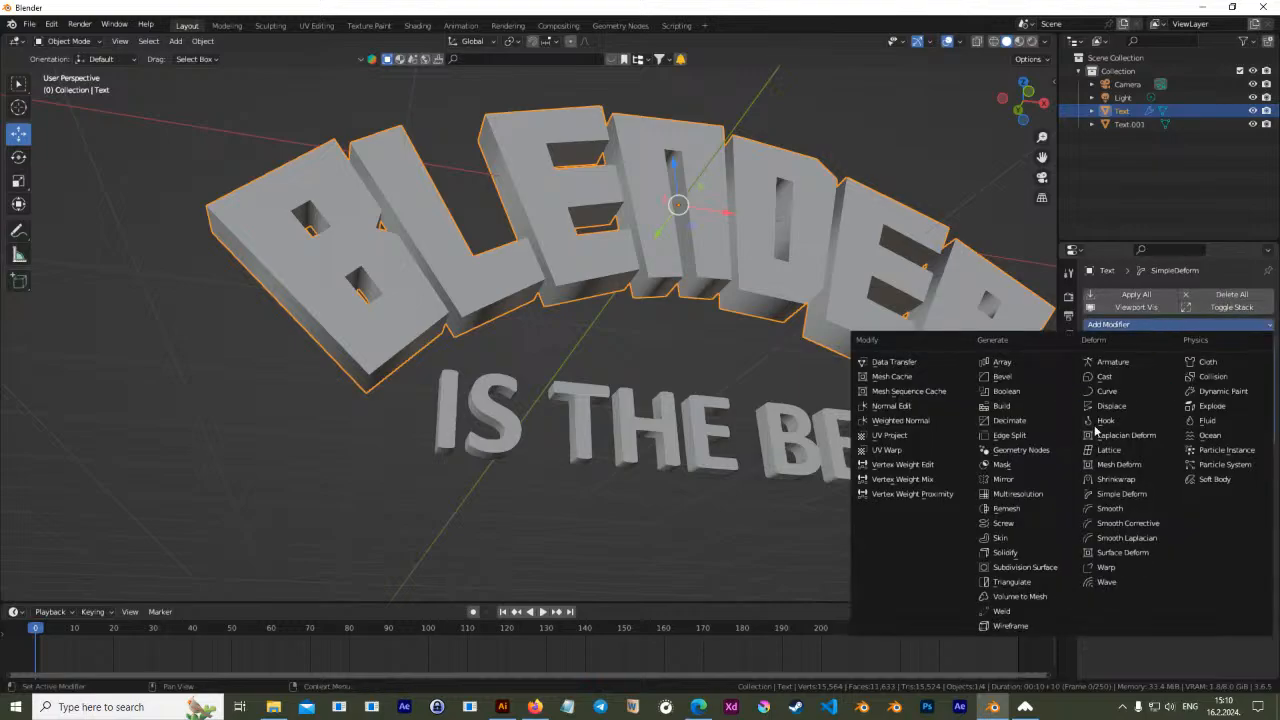
click(1027, 380)
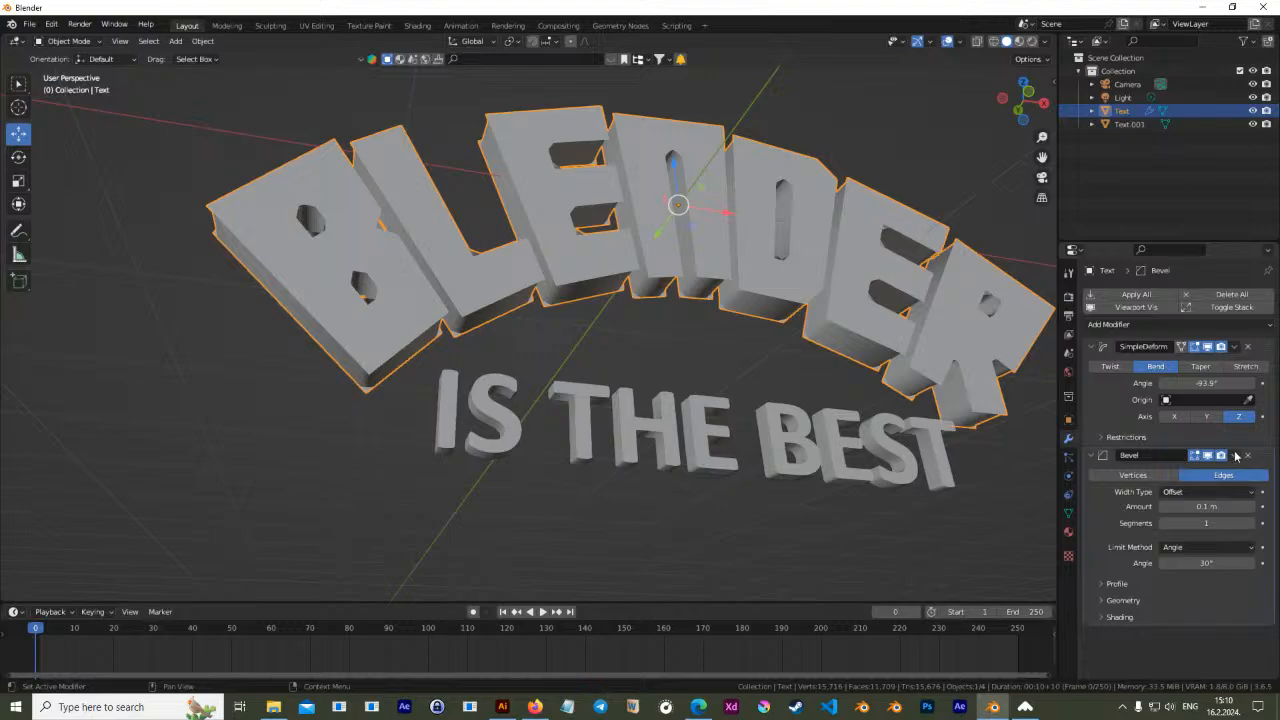
drag(1271, 459, 1277, 342)
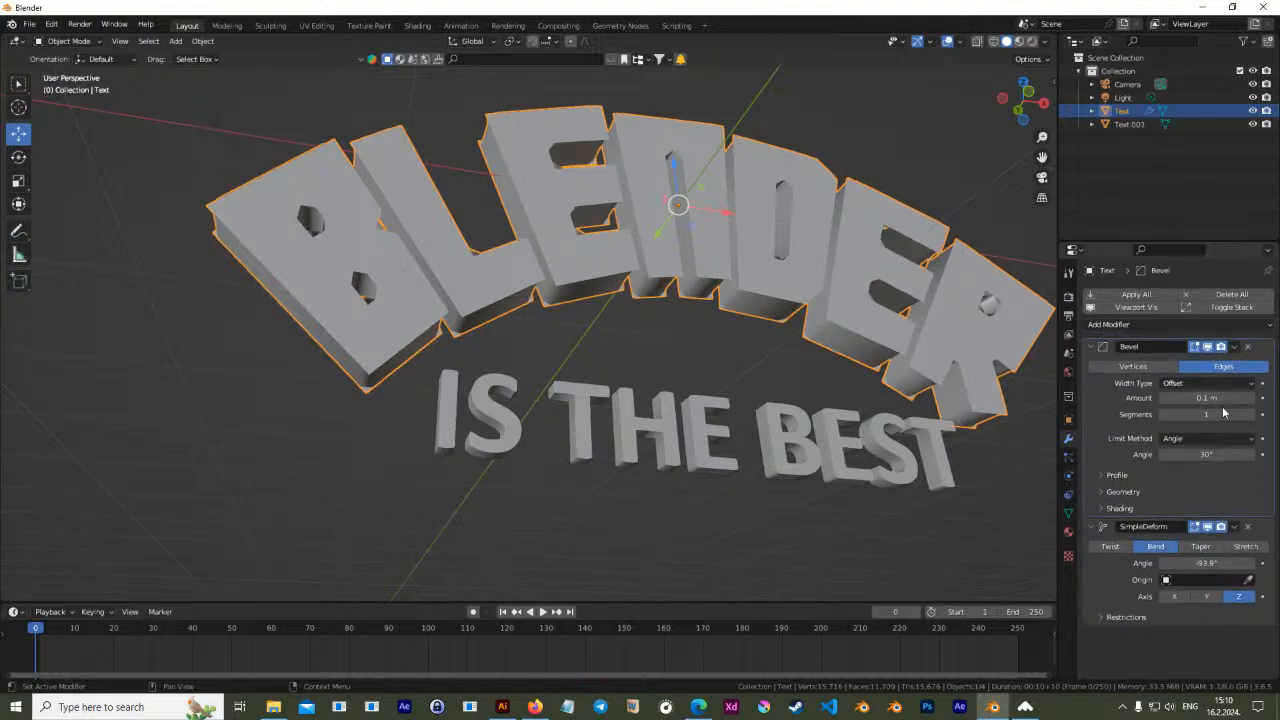
drag(1207, 398, 1240, 398)
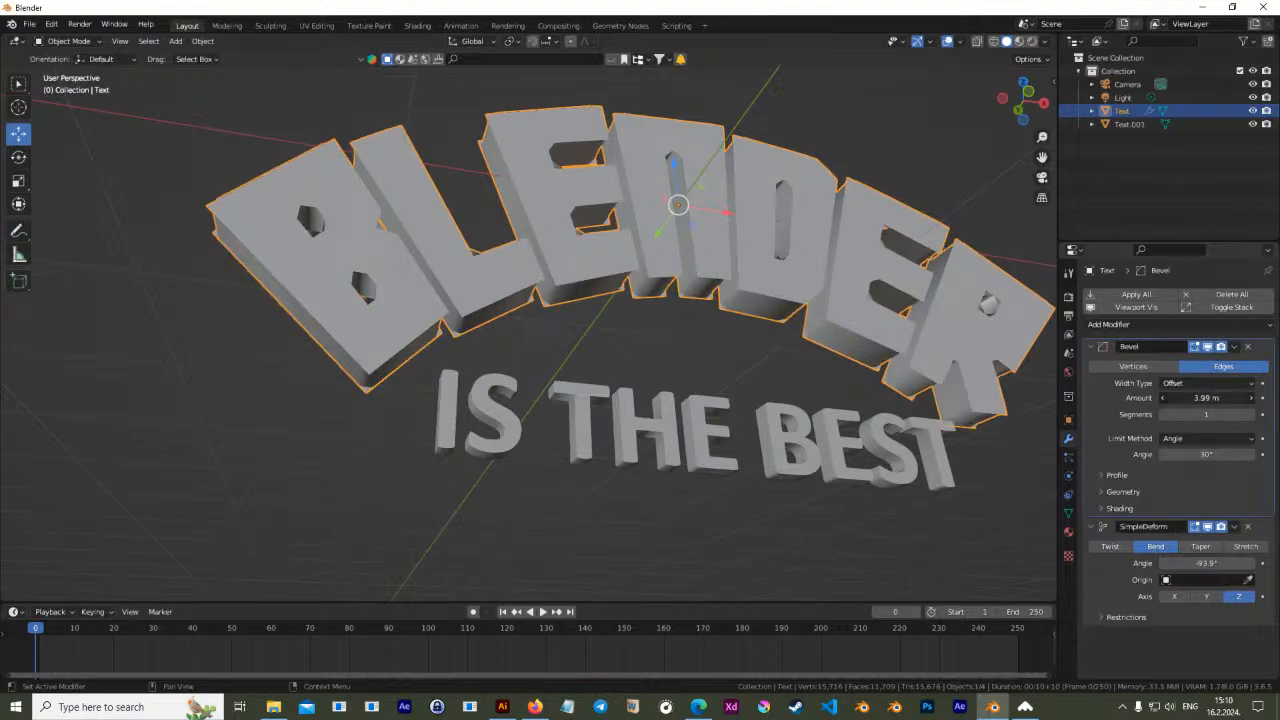
Add a Bevel modifier to the IS THE BEST mesh with an amount of 3.15 m
click(583, 421)
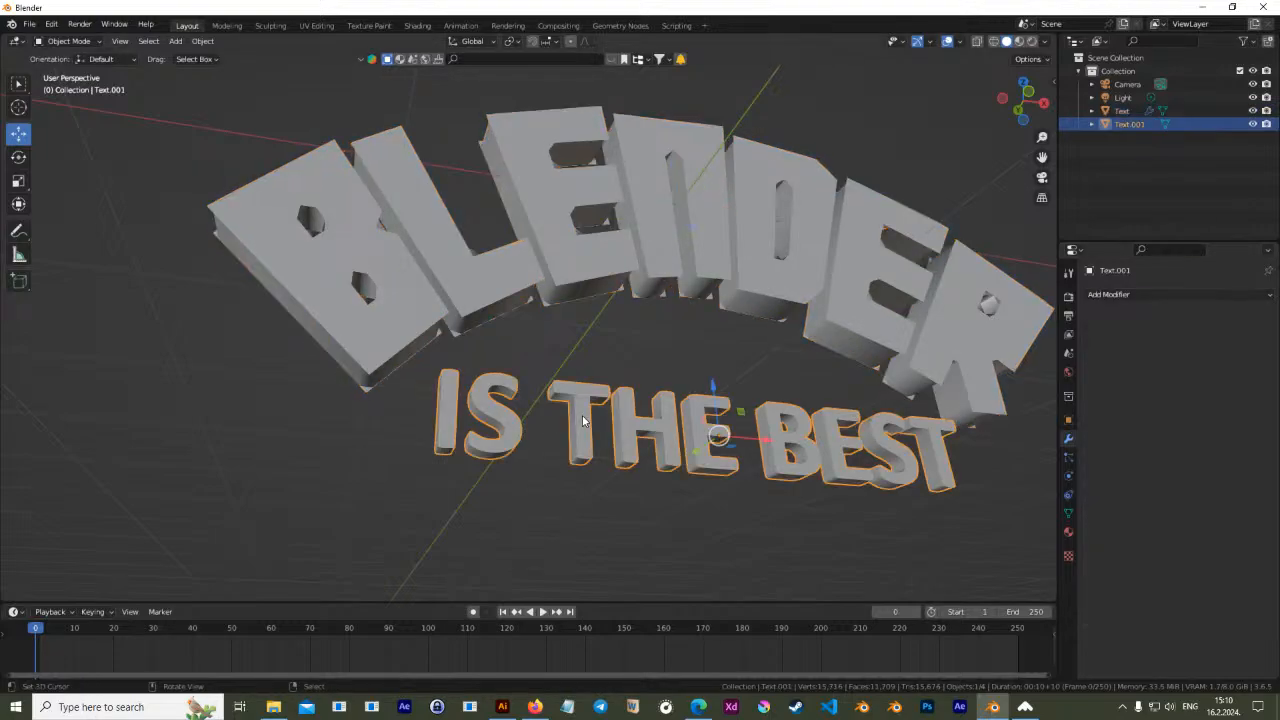
click(1198, 300)
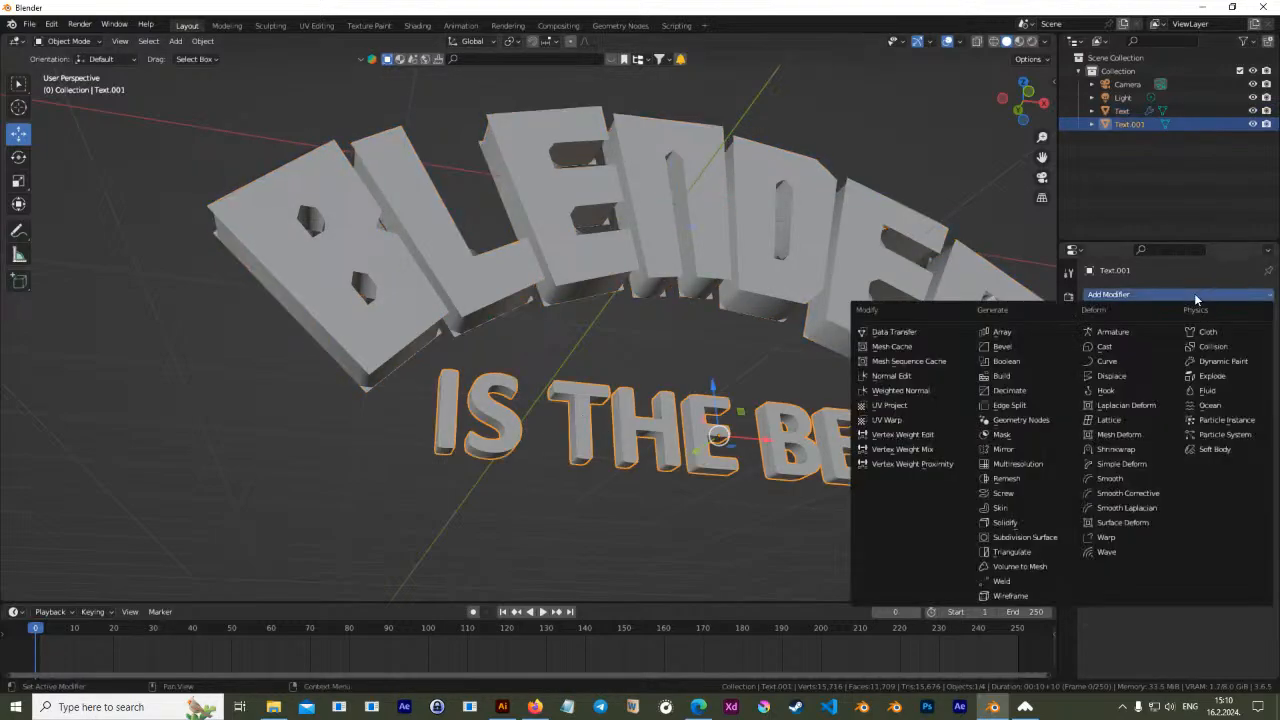
click(1012, 359)
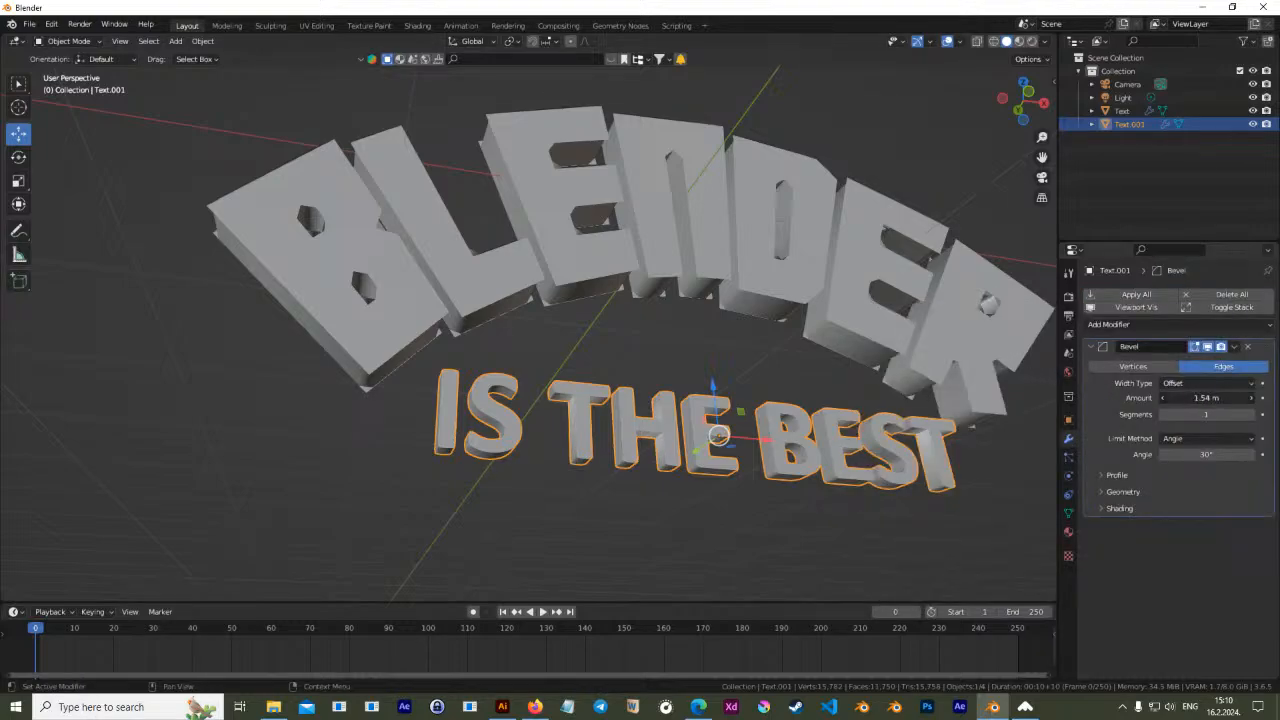
drag(1205, 397, 1240, 397)
Examine the mesh of the letters I, S and T in IS THE BEST close up in Edit Mode
middle_drag(612, 380, 734, 330)
key(Tab)
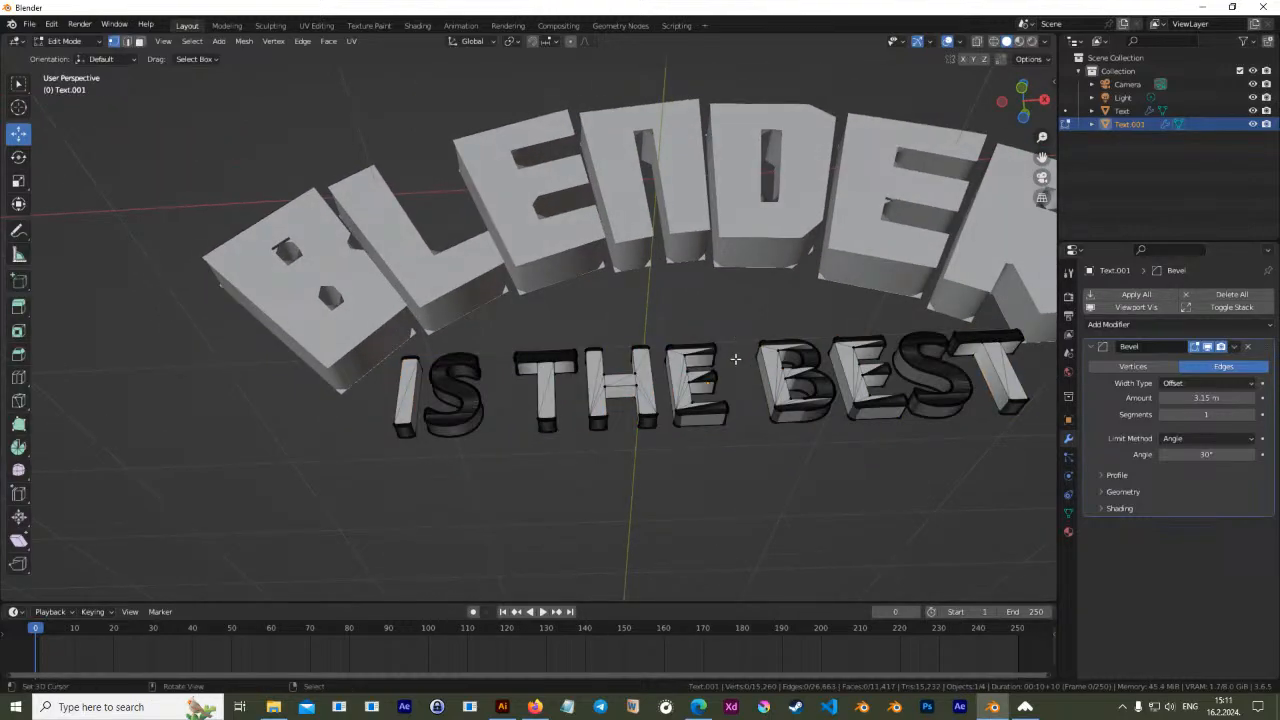
scroll(514, 440, up, 4)
shift+middle_drag(491, 479, 572, 444)
scroll(569, 443, up, 3)
shift+middle_drag(701, 484, 631, 419)
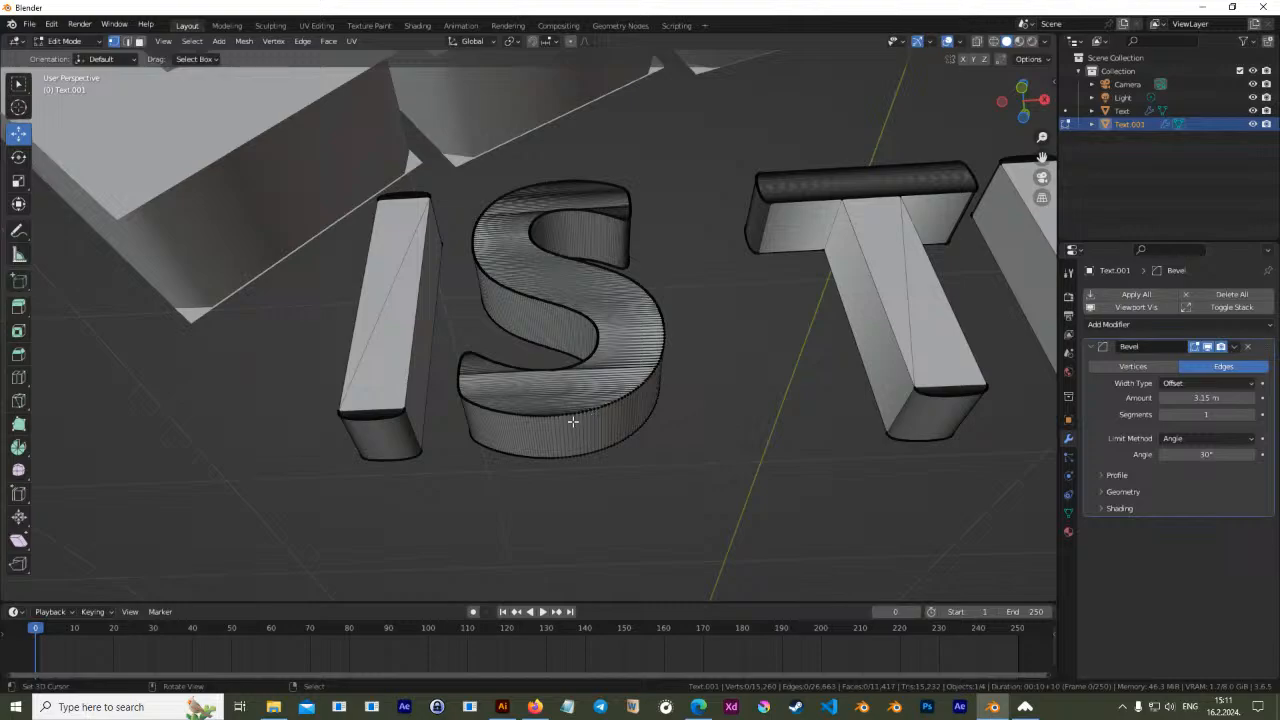
middle_drag(596, 422, 594, 431)
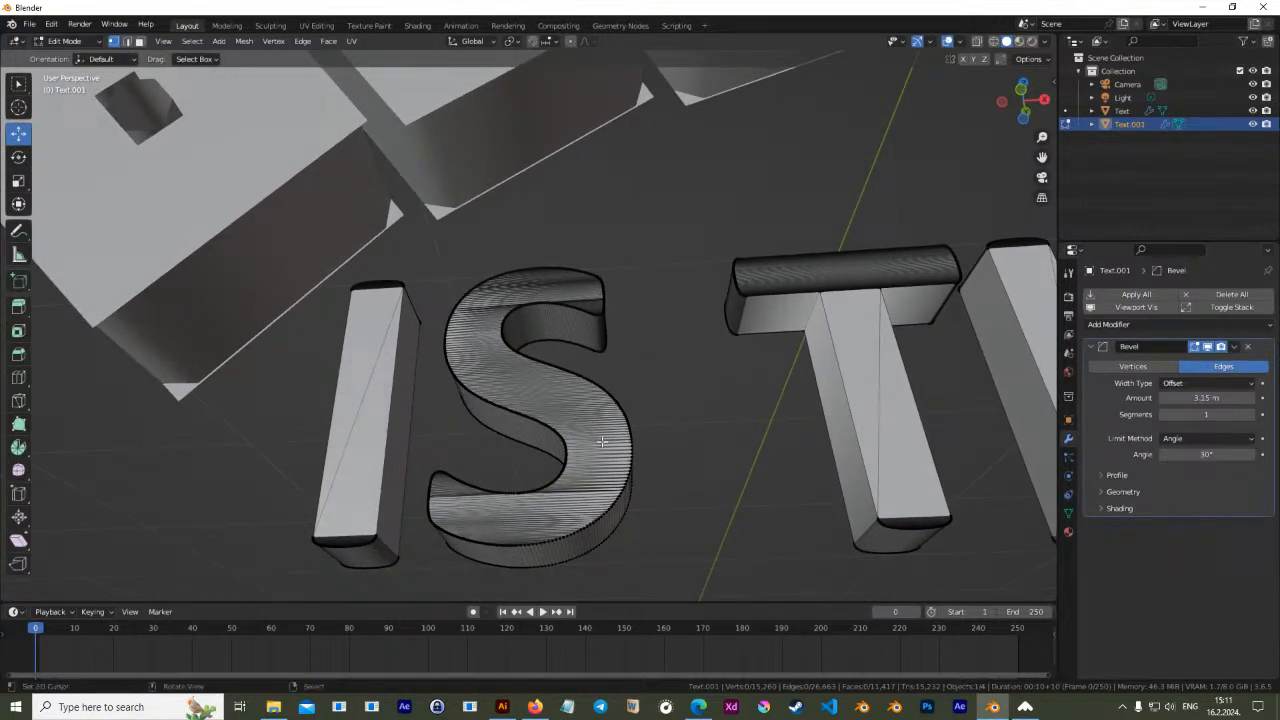
scroll(603, 416, down, 6)
middle_drag(603, 417, 570, 432)
Check how the front edges of the letter I are connected by selecting one of its edge loops
key(a)
key(alt+a)
key(a)
key(alt+a)
middle_drag(572, 426, 729, 432)
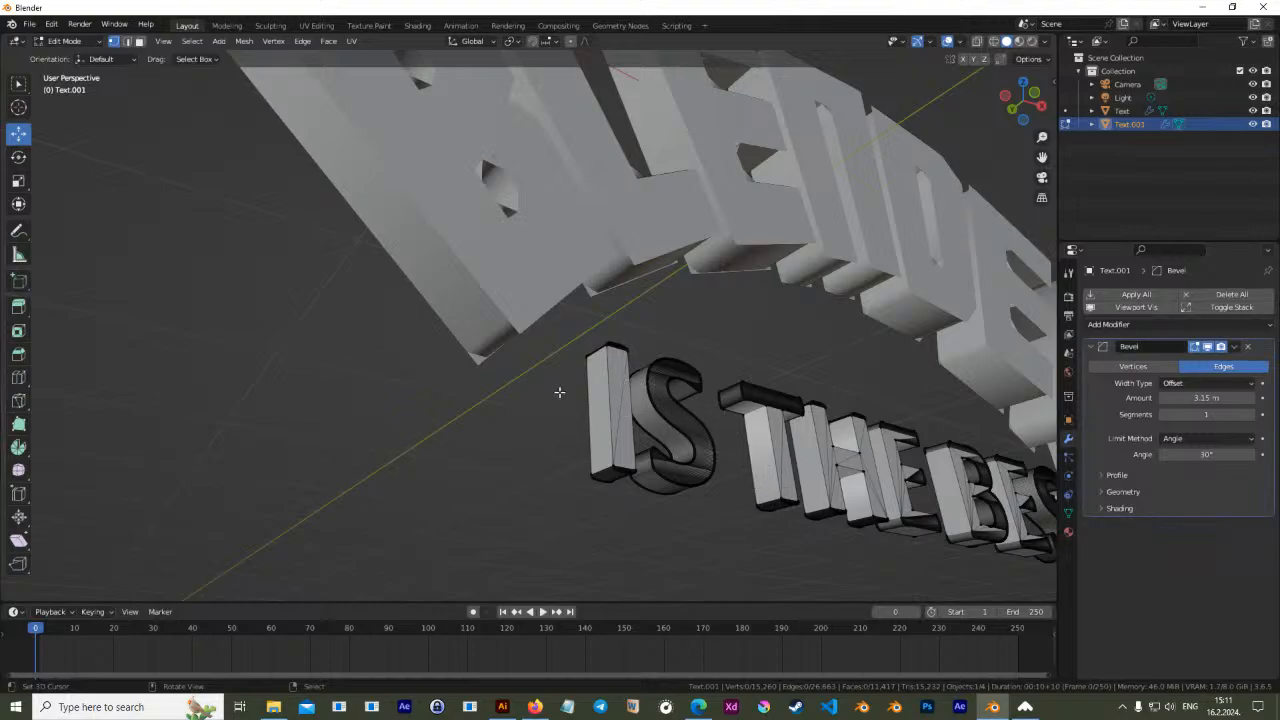
middle_drag(741, 488, 574, 363)
middle_drag(652, 418, 531, 381)
alt+click(493, 367)
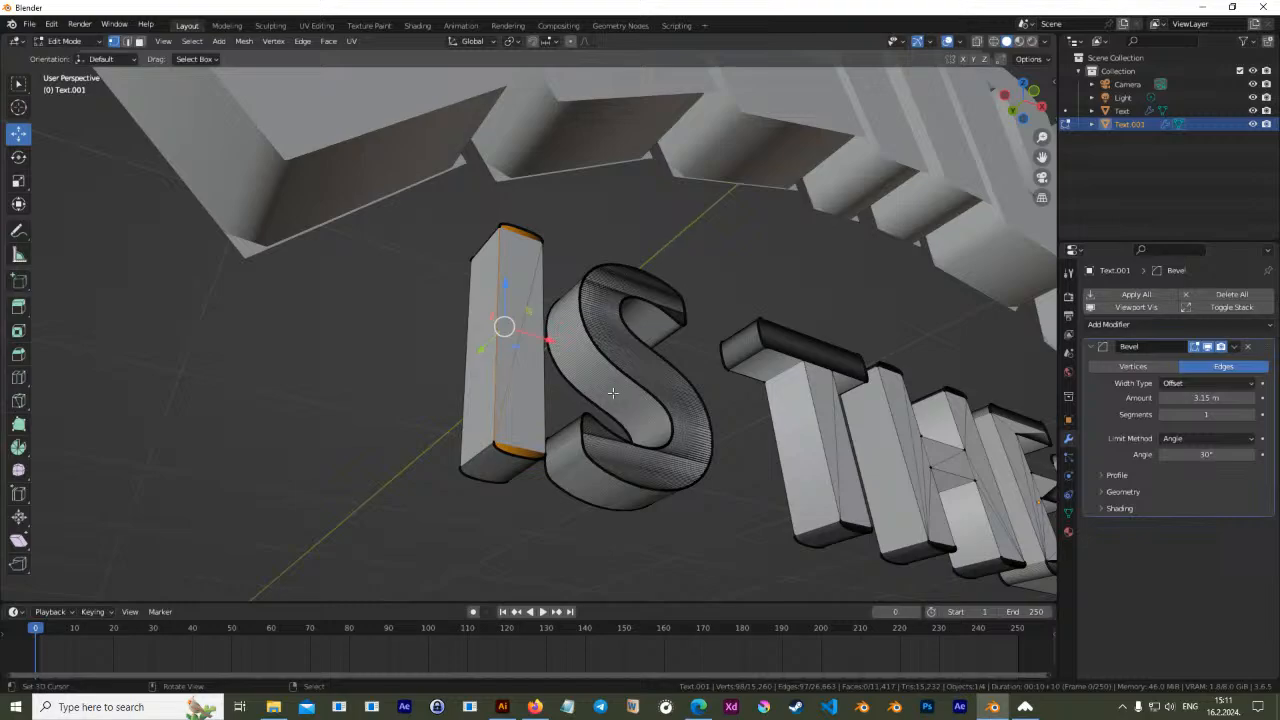
key(Tab)
scroll(712, 408, down, 4)
middle_drag(846, 395, 797, 401)
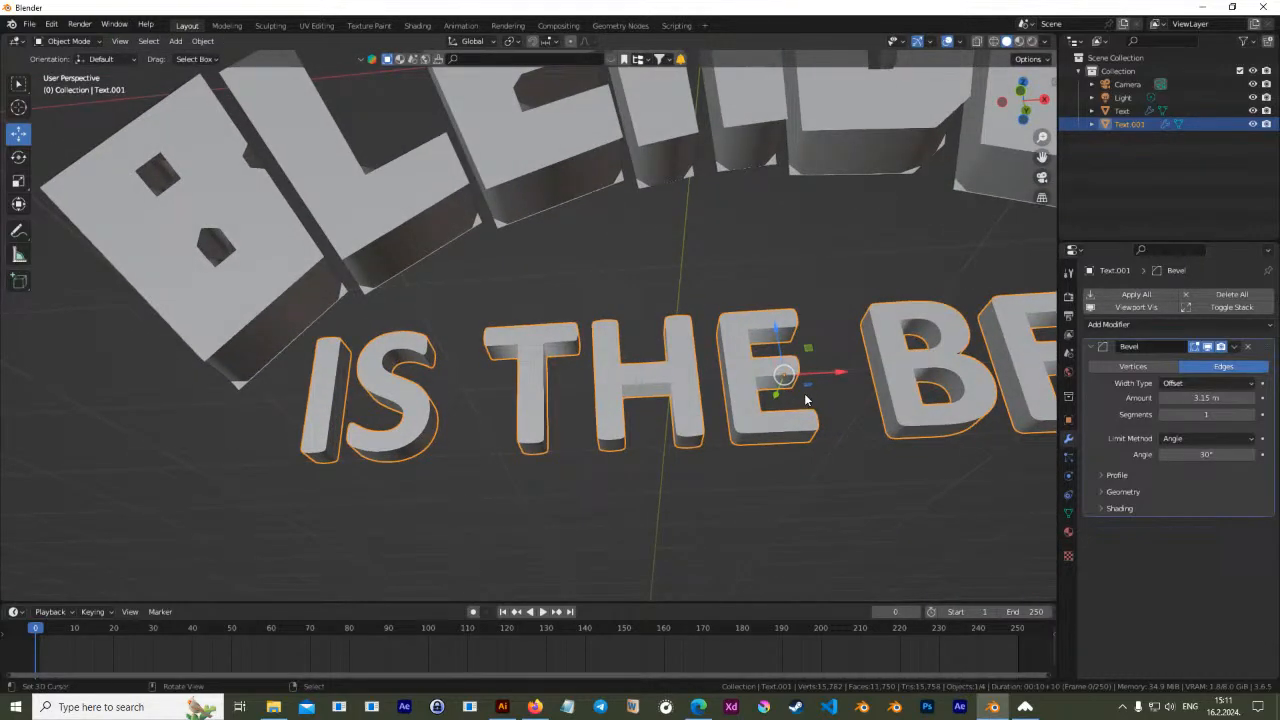
Remove the Bevel modifier from the arched BLENDER mesh, keeping SimpleDeform
key(KP_1)
scroll(806, 393, down, 2)
key(Tab)
key(Tab)
click(415, 362)
key(Tab)
middle_drag(415, 362, 703, 323)
scroll(726, 357, up, 5)
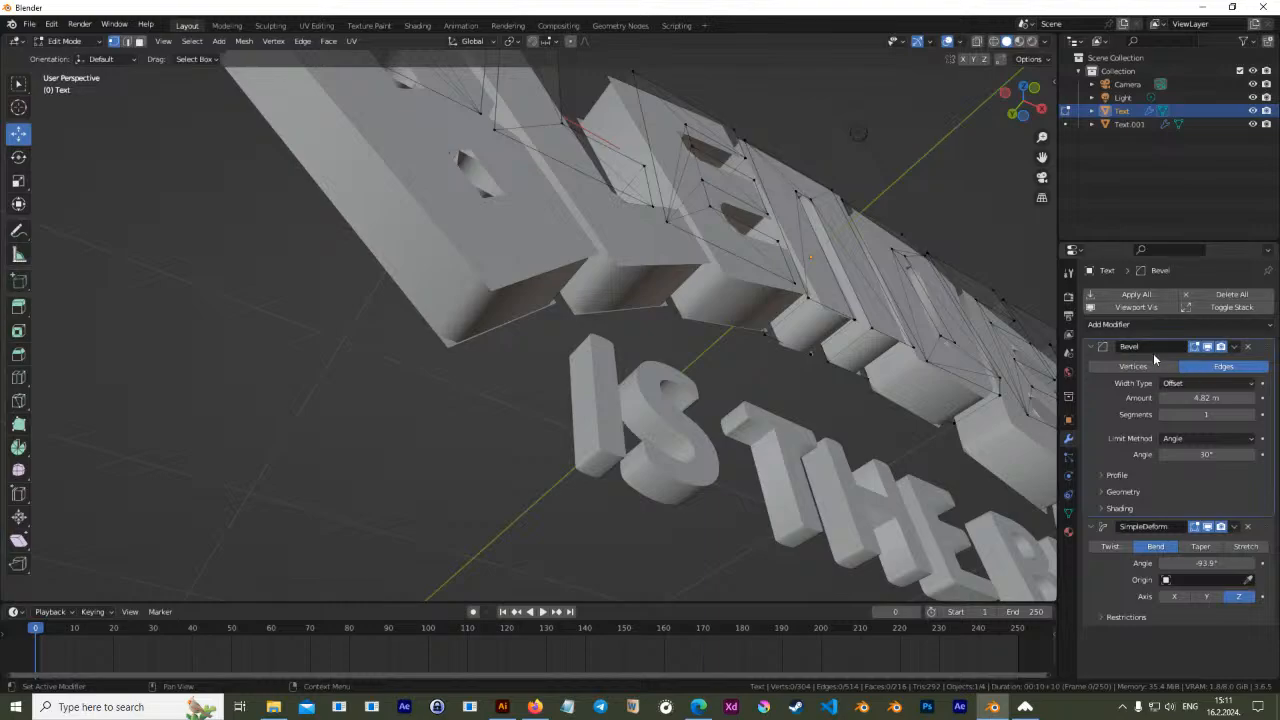
click(1248, 346)
middle_drag(700, 340, 693, 356)
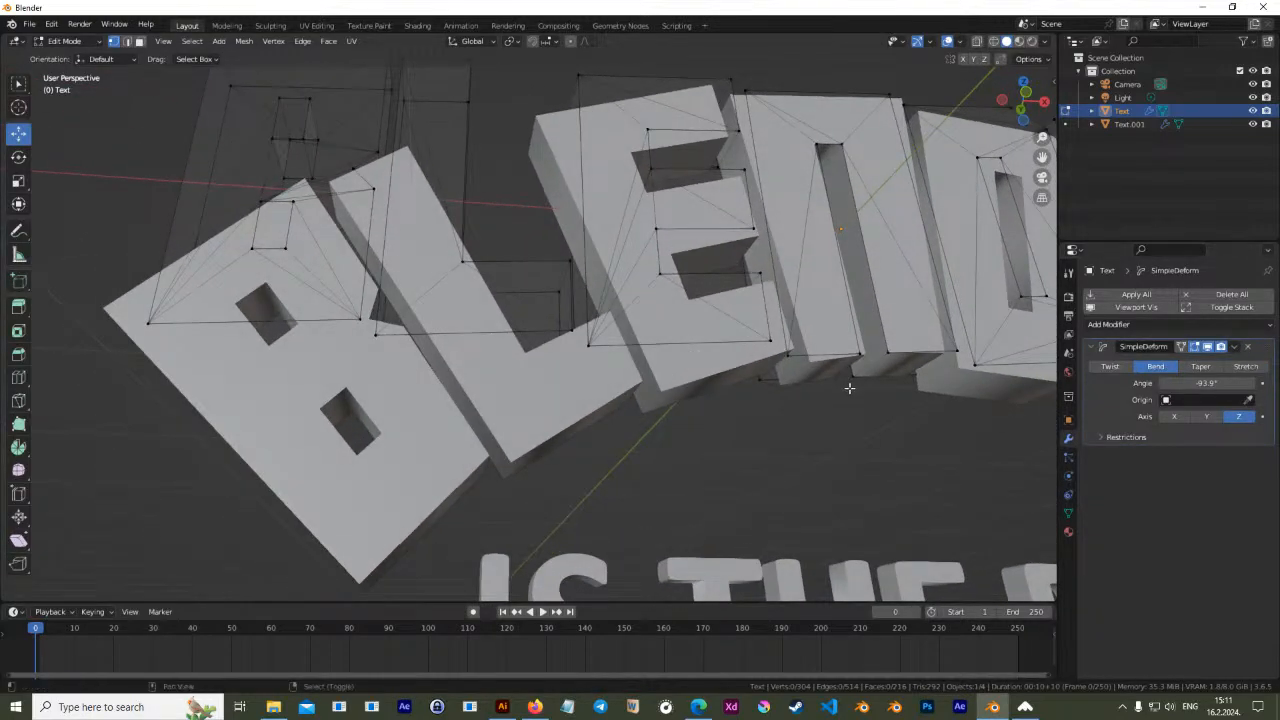
scroll(766, 357, down, 6)
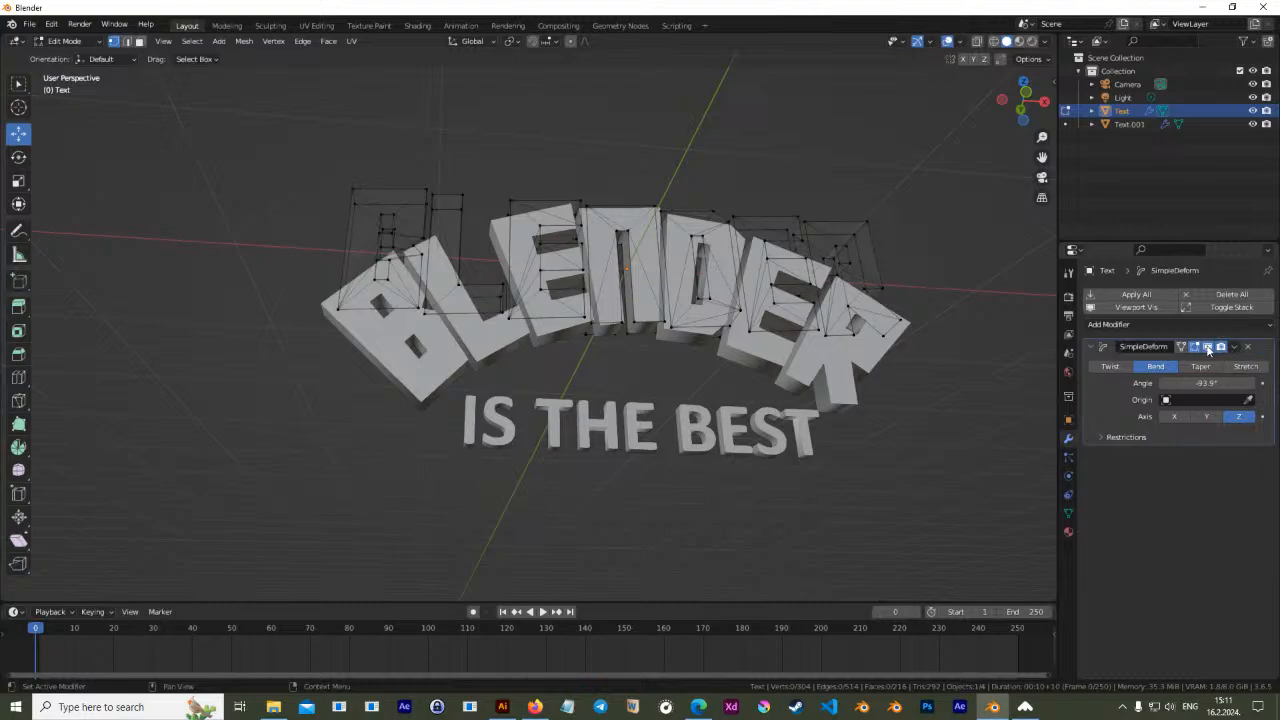
Turn off the SimpleDeform modifier's viewport display on BLENDER to work on the straight letters
click(1208, 347)
middle_drag(615, 358, 623, 362)
scroll(344, 345, up, 4)
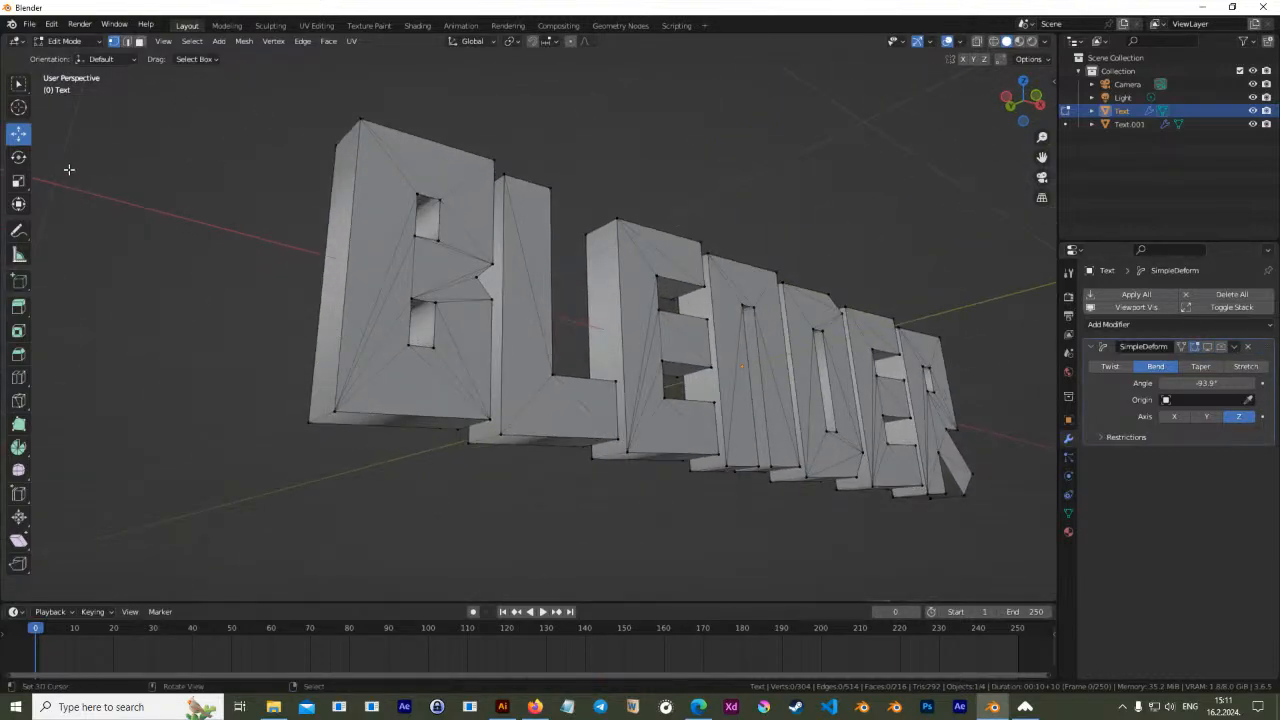
Try to bevel the front edge loop of the letter B with the Bevel tool in edge select mode
click(19, 354)
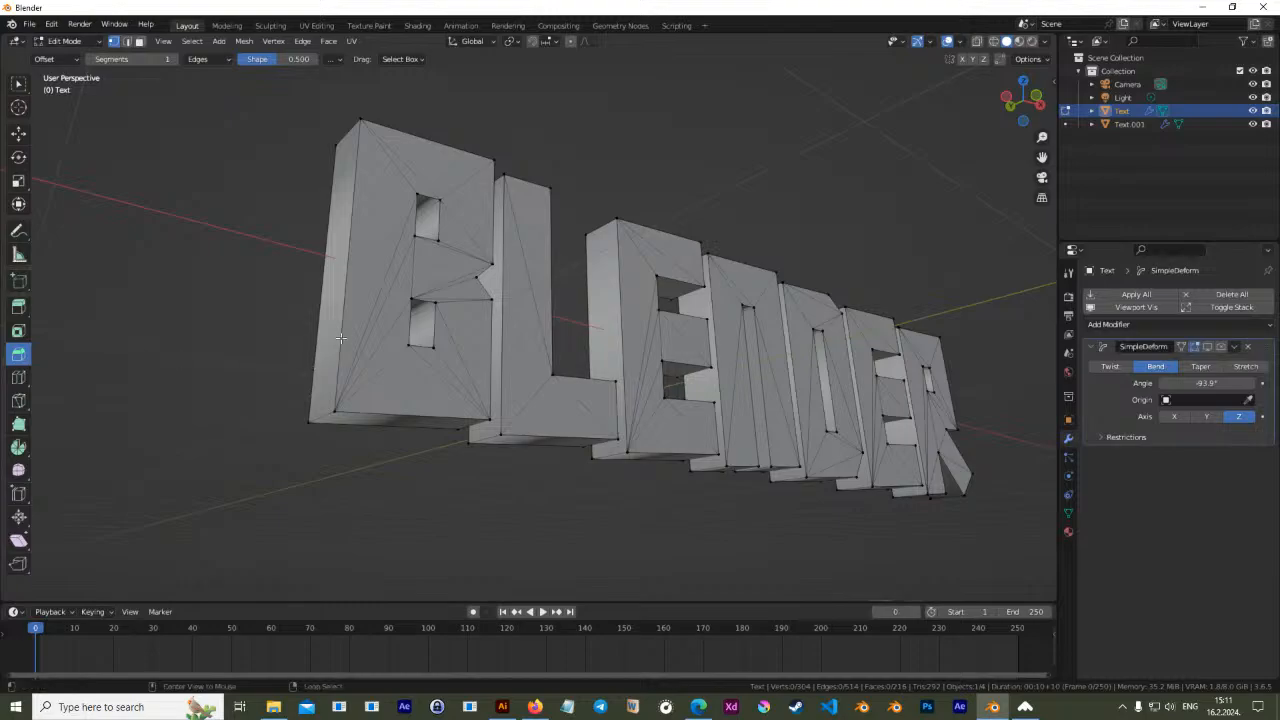
click(126, 41)
alt+click(340, 270)
middle_drag(341, 272, 184, 300)
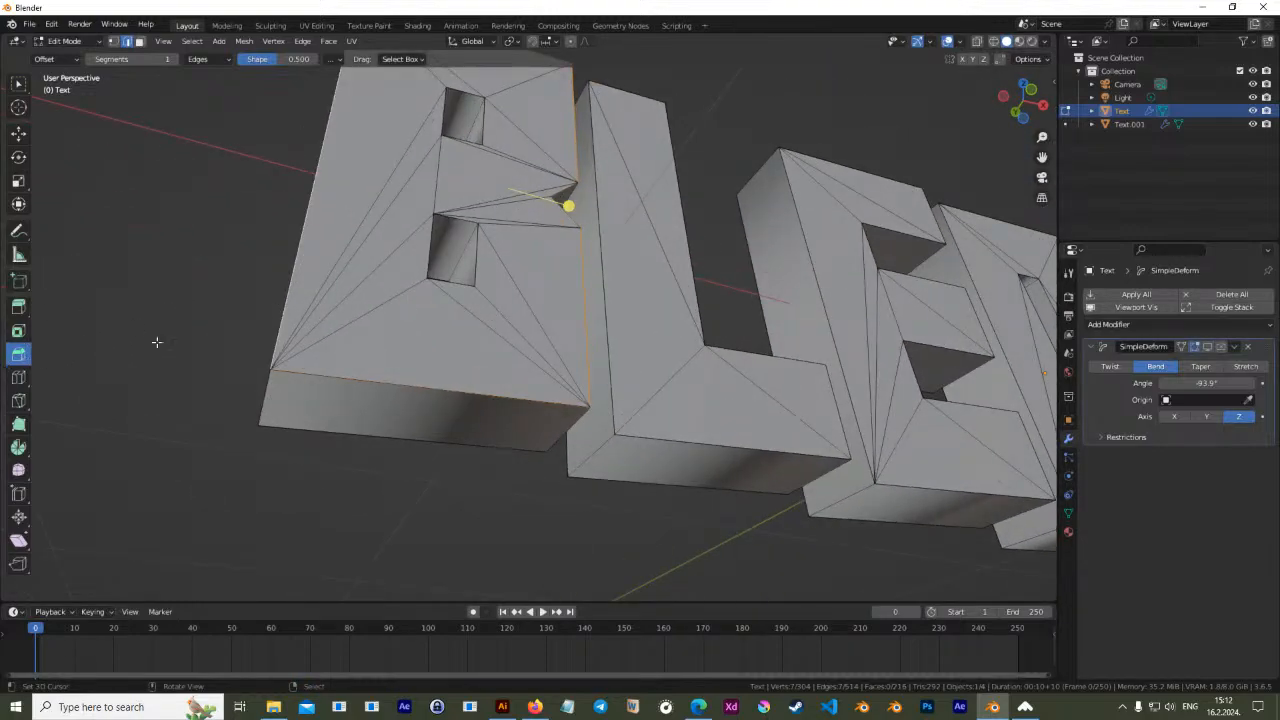
key(ctrl+b)
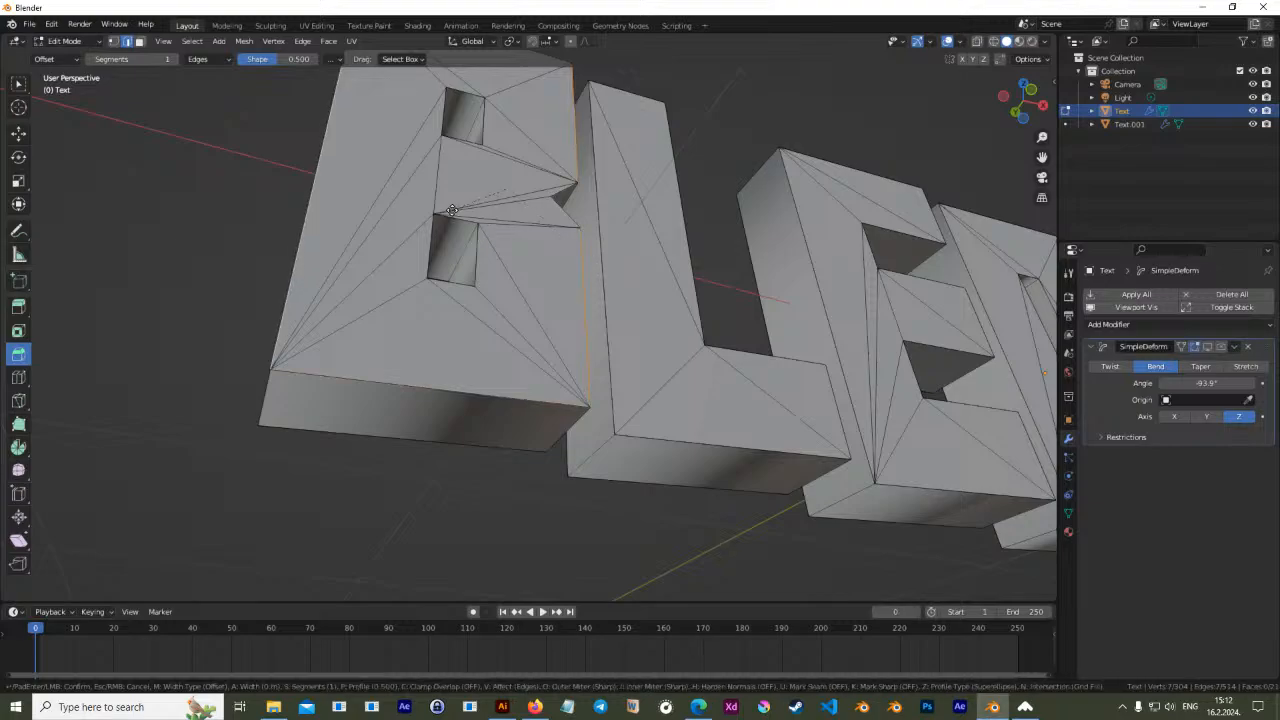
click(520, 263)
key(ctrl+z)
Try bevelling the upper corner edge of the letter B
middle_drag(534, 277, 567, 433)
key(Tab)
key(Tab)
middle_drag(470, 384, 325, 320)
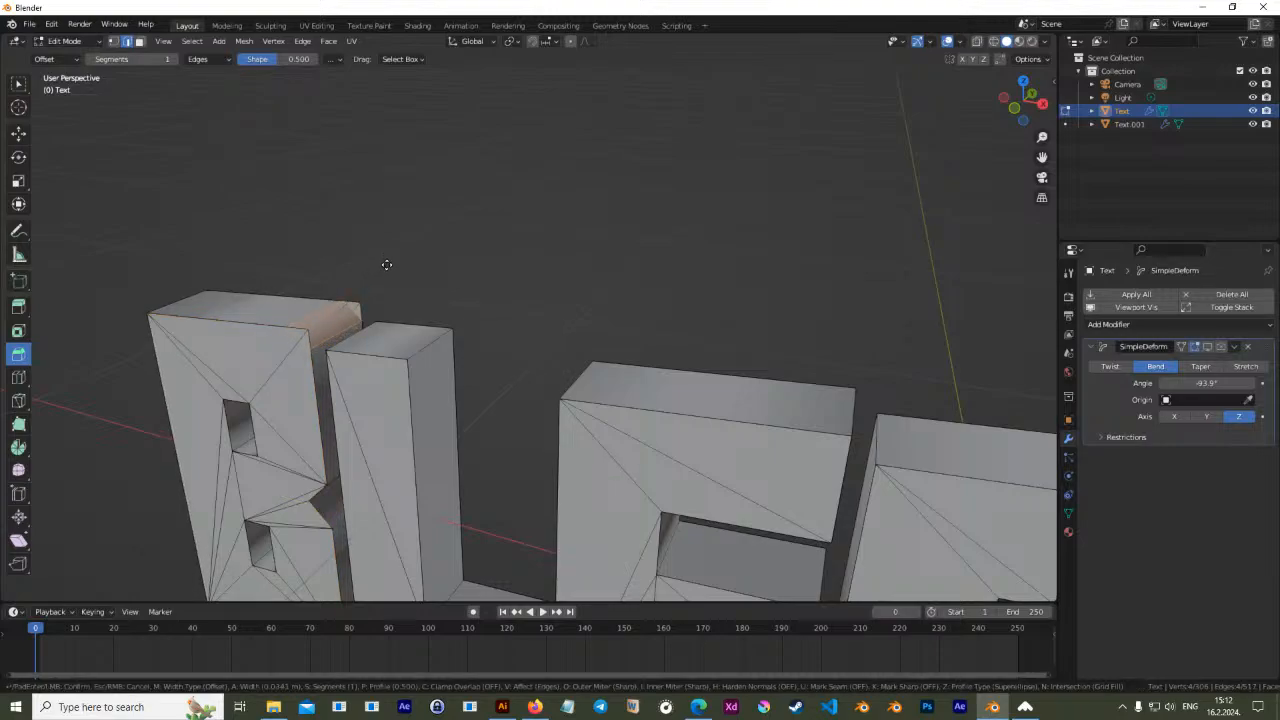
click(386, 264)
middle_drag(360, 283, 323, 369)
key(ctrl+z)
Examine the tops and sides of the BLENDER letters from several angles in Object and Edit Mode
key(Tab)
middle_drag(466, 360, 1034, 399)
middle_drag(684, 430, 600, 374)
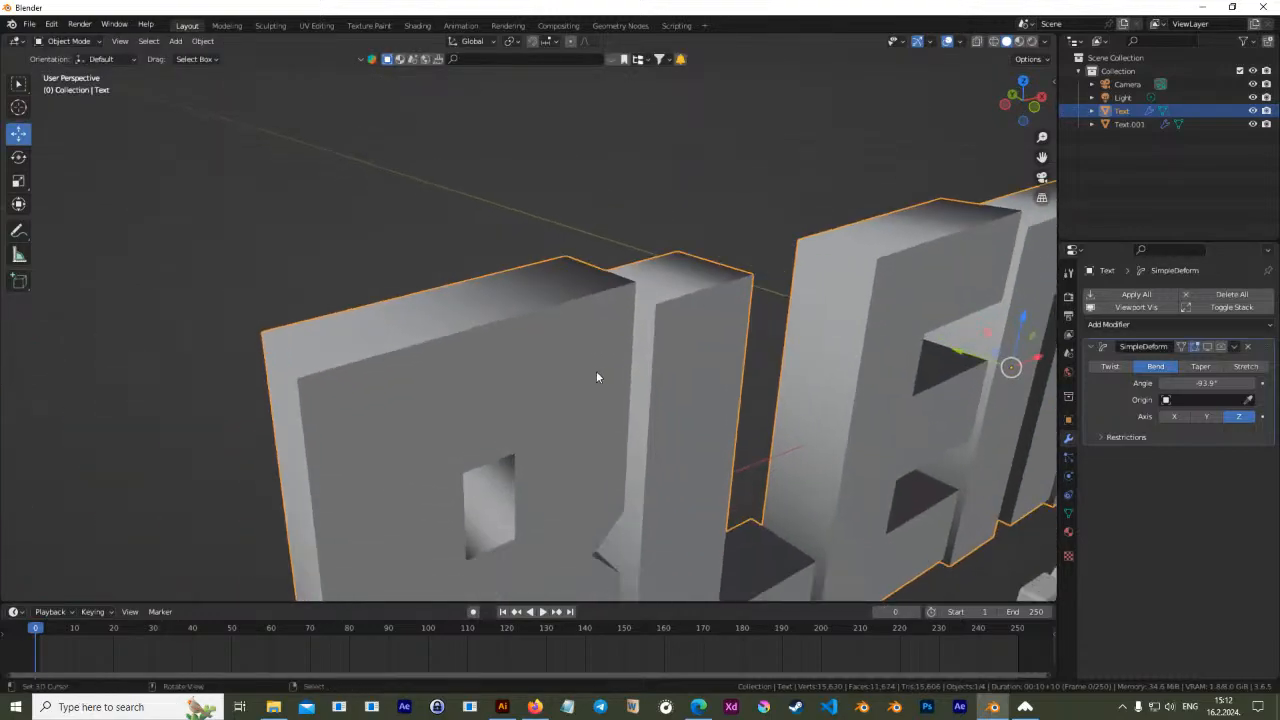
key(Tab)
middle_drag(428, 406, 374, 314)
scroll(177, 200, down, 5)
middle_drag(286, 277, 403, 311)
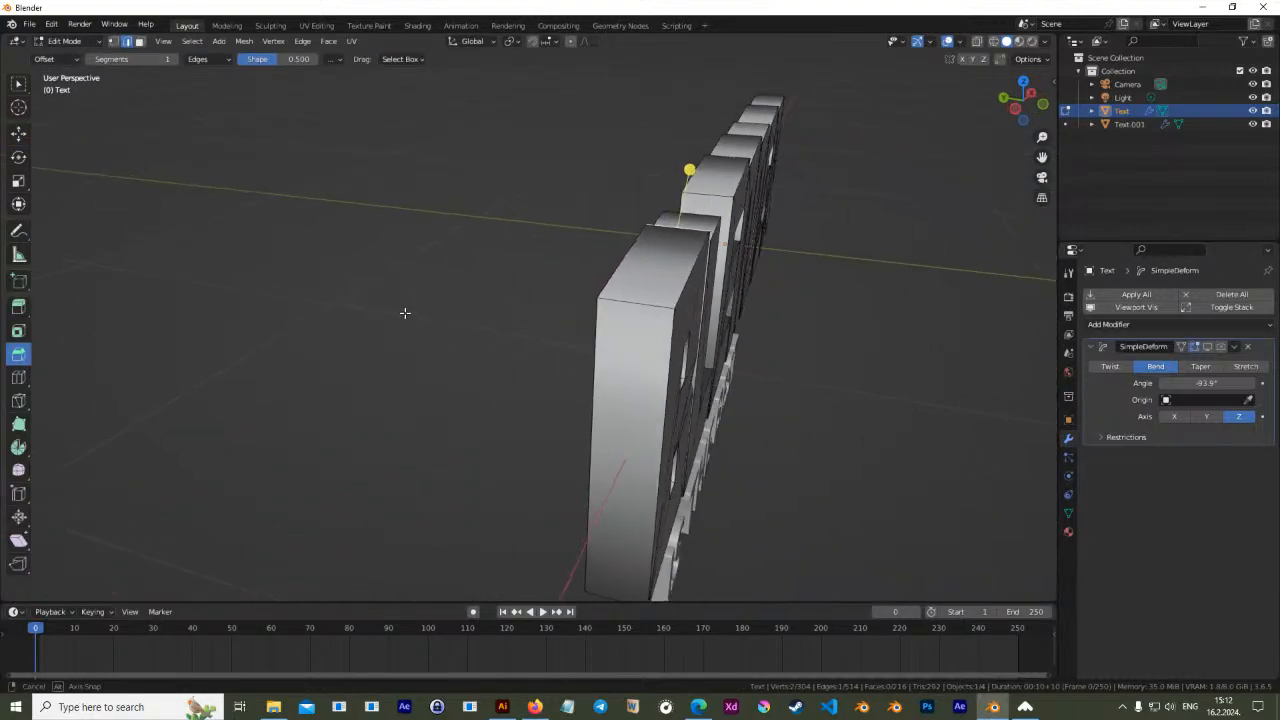
Activate the Move tool and select all linked front faces of the letter B in face select mode
click(17, 133)
key(Tab)
key(Tab)
key(Tab)
middle_drag(669, 344, 601, 287)
key(Tab)
click(139, 41)
click(604, 250)
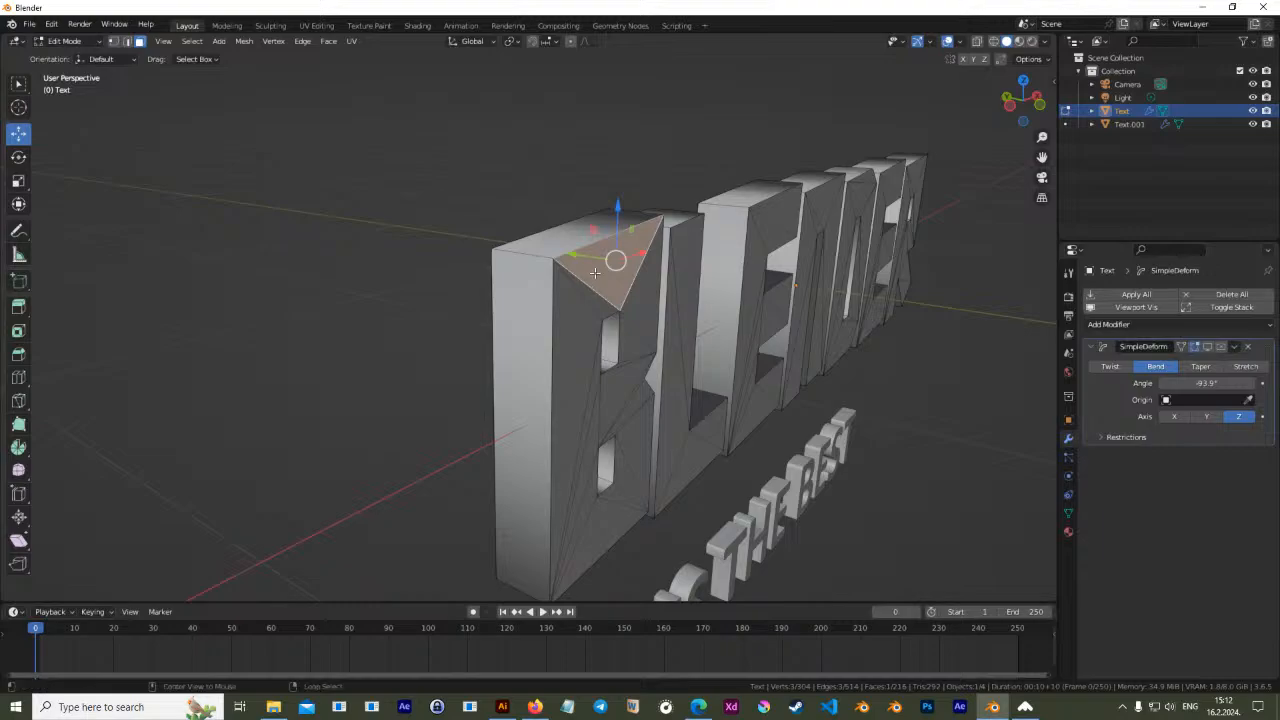
key(ctrl+l)
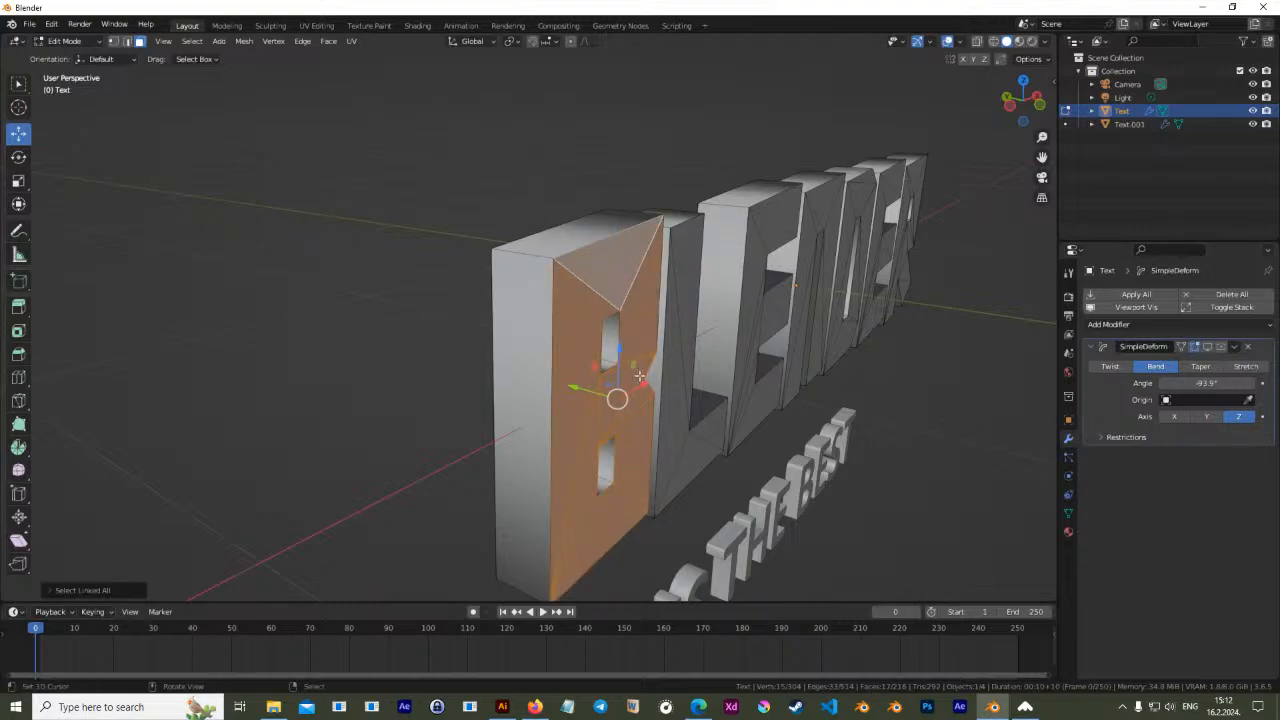
Try moving the letter B's selected front faces along the Y axis, away from the letter's body
key(g)
key(y)
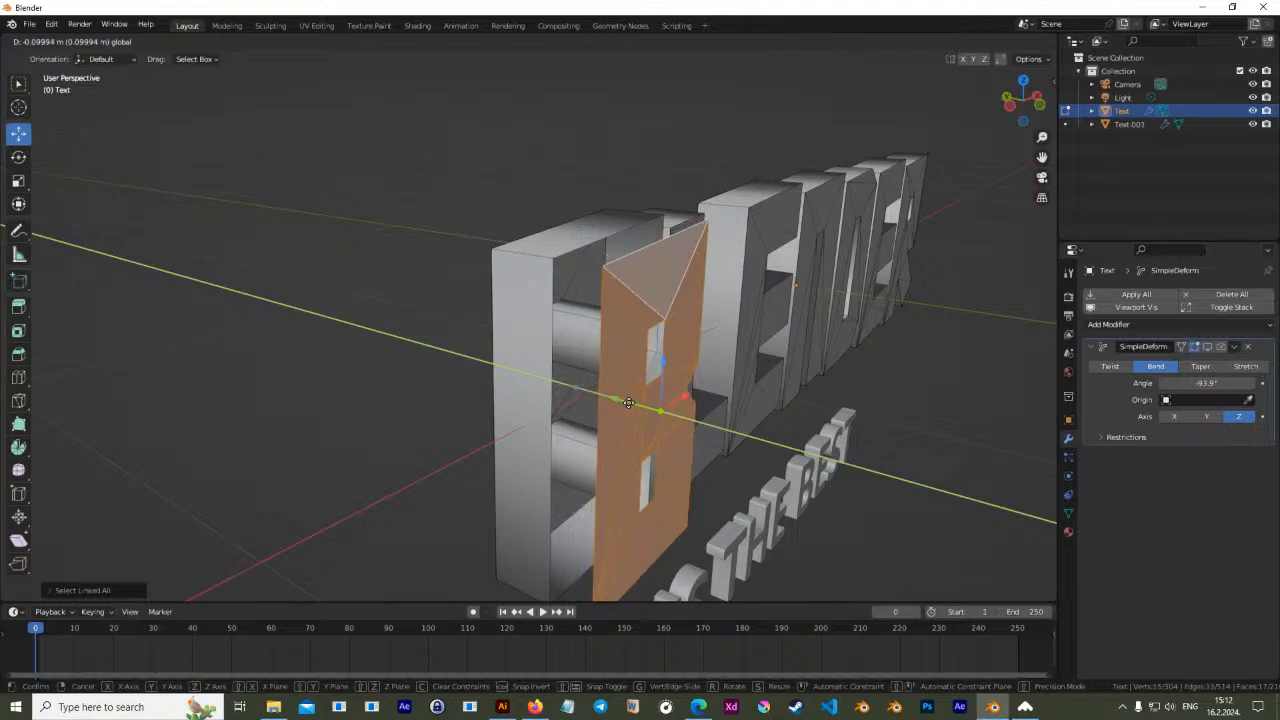
click(628, 402)
drag(676, 376, 612, 395)
key(ctrl+z)
Pull the letter B's selected front faces forward, away from its side walls
middle_drag(616, 396, 529, 451)
middle_drag(551, 453, 602, 425)
drag(614, 405, 602, 396)
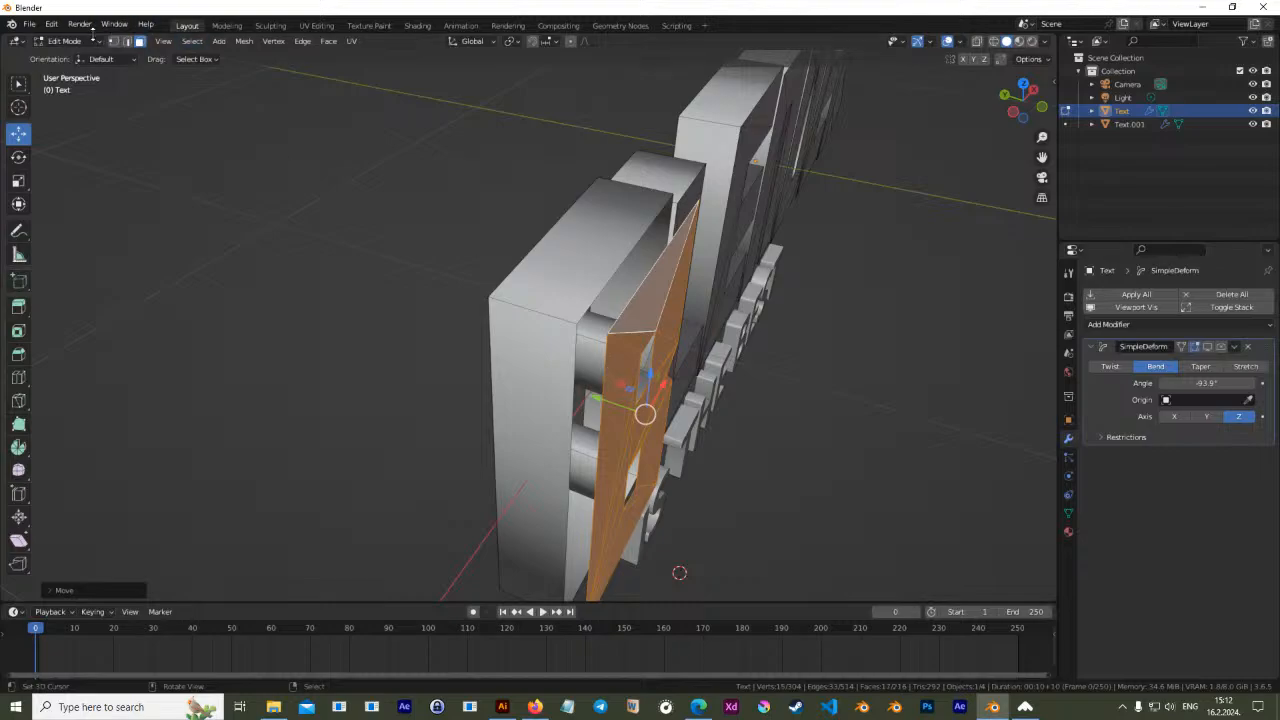
Bridge the edge loops between the letter B's detached front outline and the front rim of its side walls
key(alt+a)
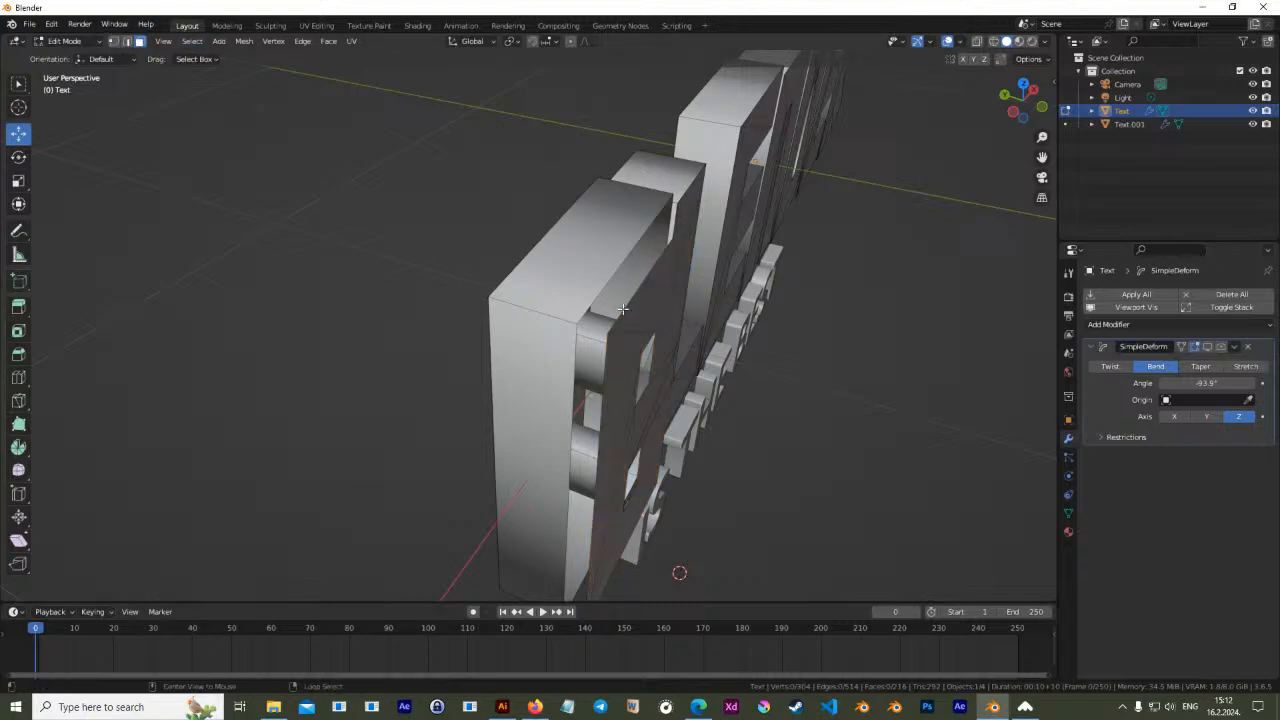
click(126, 41)
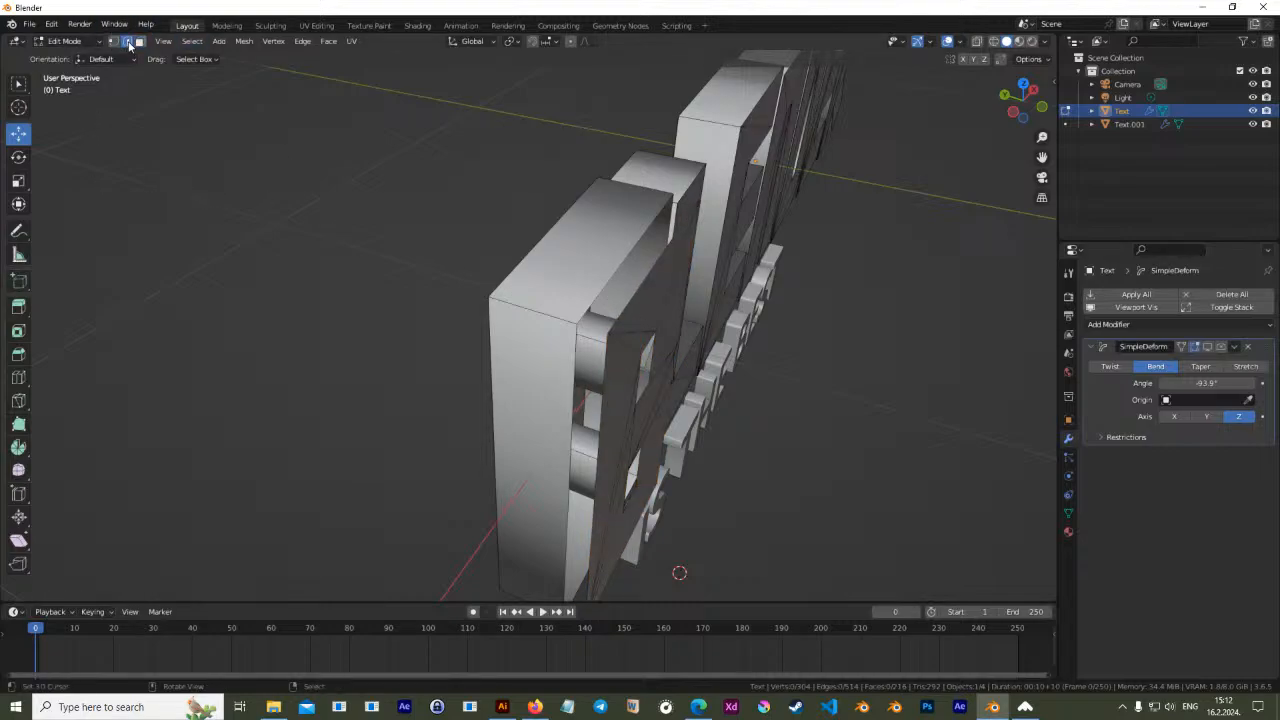
alt+click(598, 294)
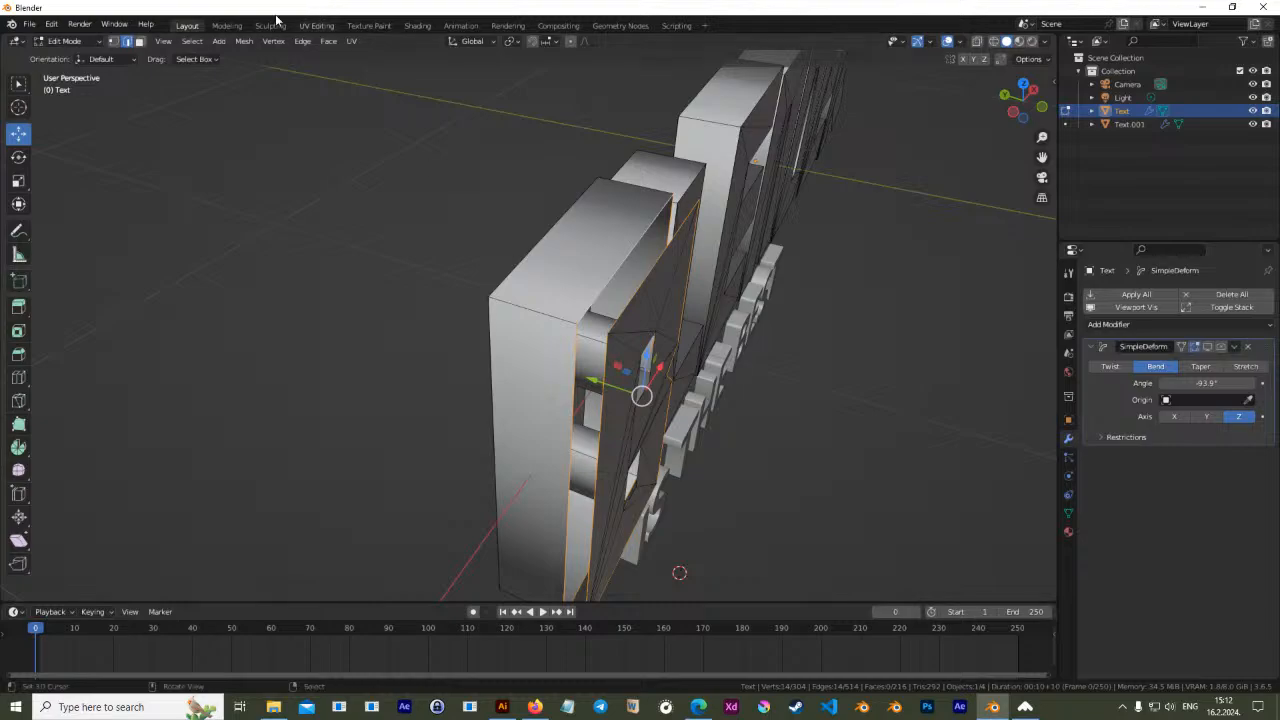
click(302, 41)
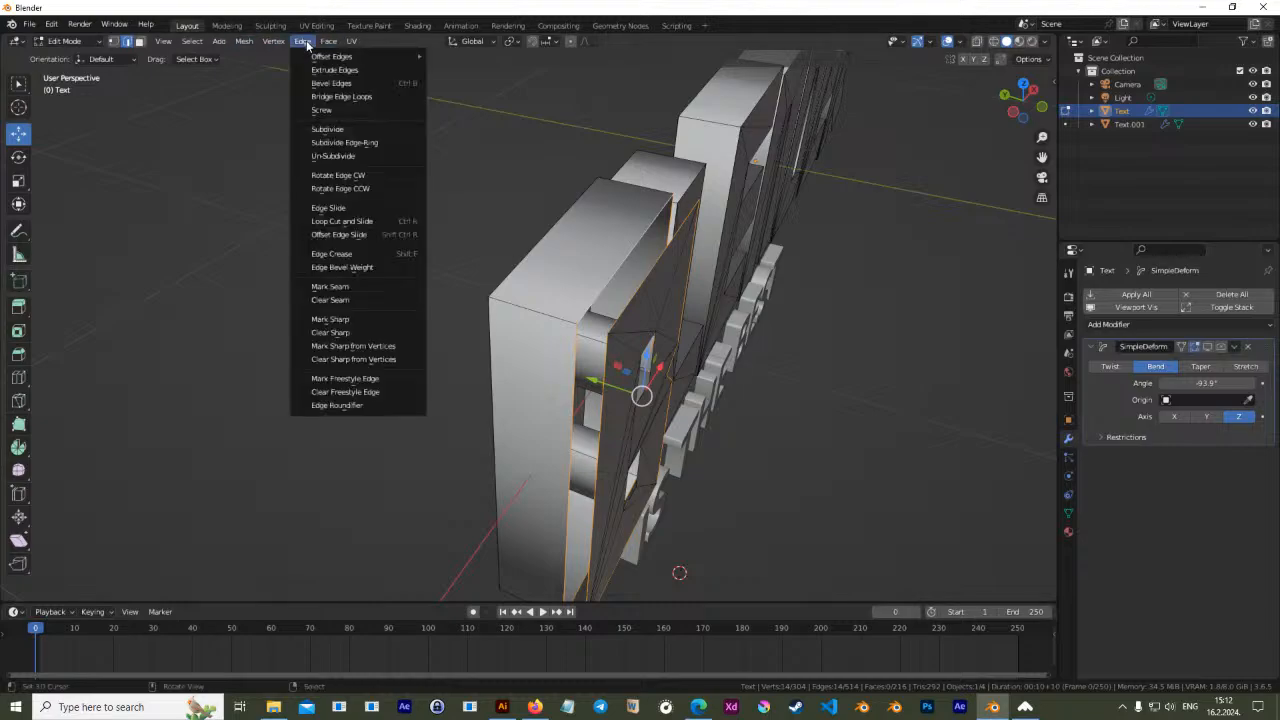
click(354, 96)
middle_drag(549, 230, 551, 305)
key(Tab)
key(Tab)
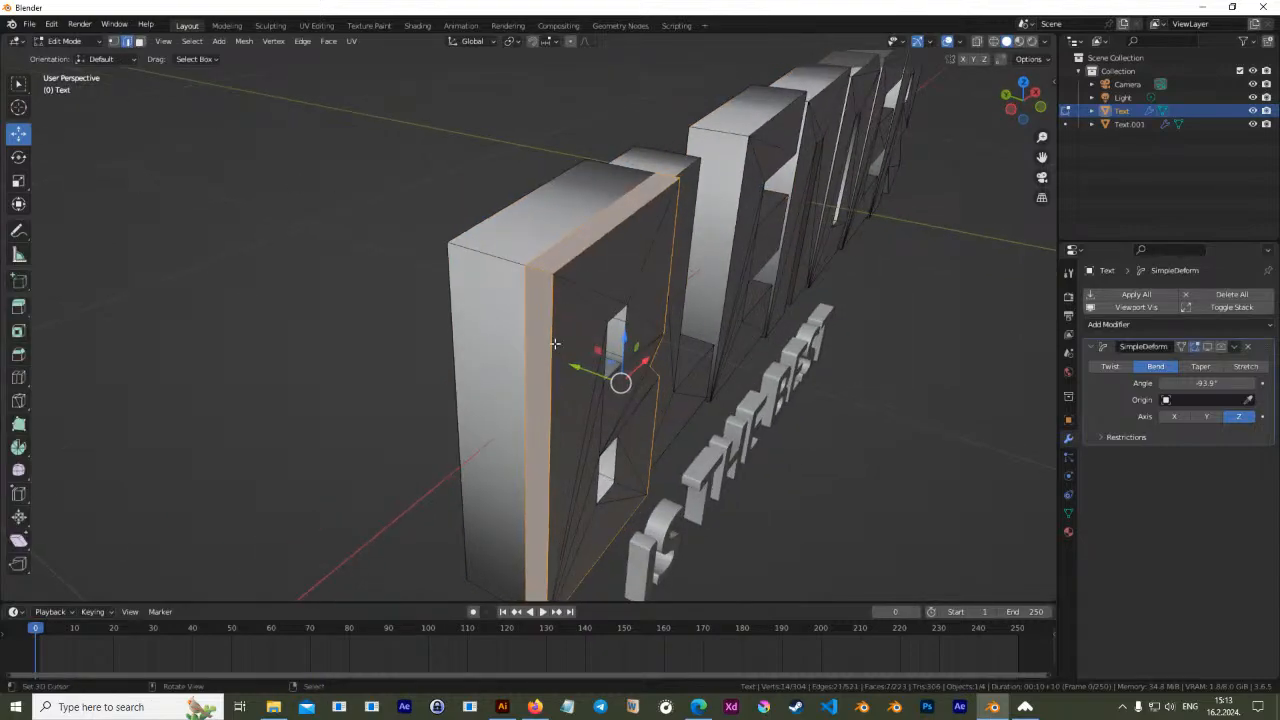
Select the outer front outline edges of the letter B and bevel them with one segment
alt+click(553, 340)
middle_drag(561, 262, 416, 253)
alt+shift+click(417, 253)
alt+shift+click(424, 263)
key(ctrl+z)
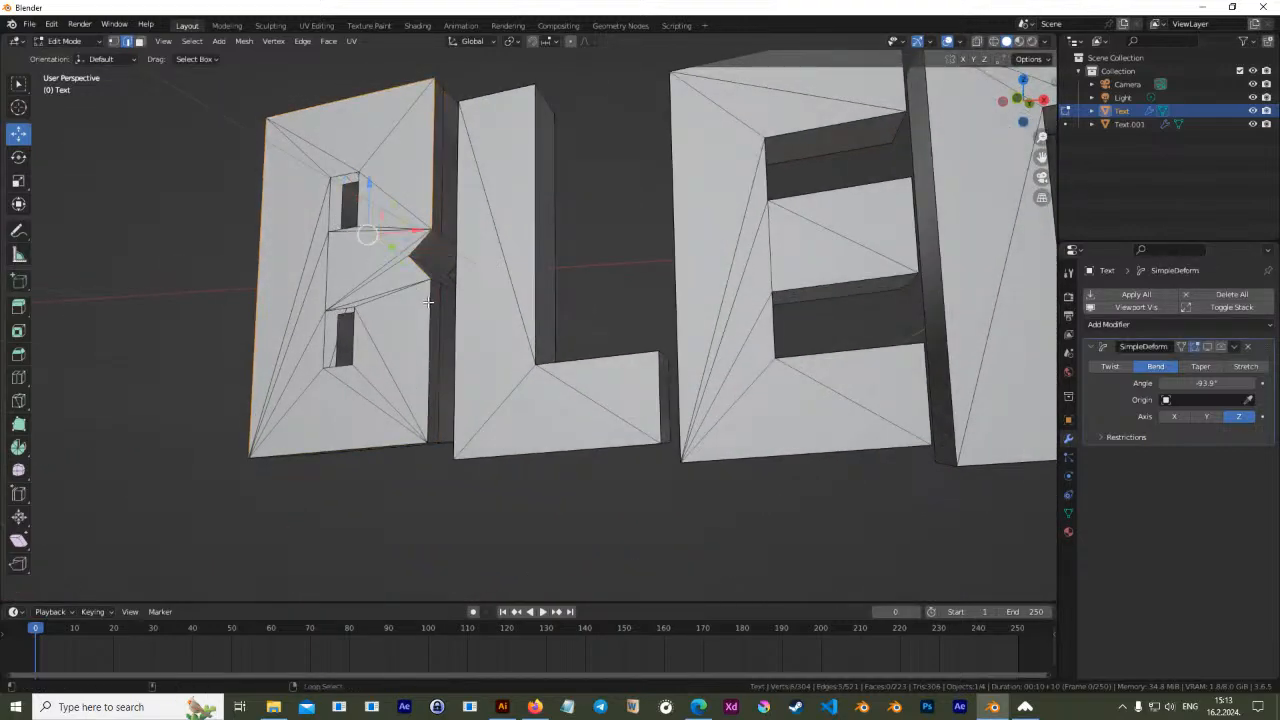
middle_drag(428, 300, 403, 363)
middle_drag(540, 340, 300, 348)
click(18, 354)
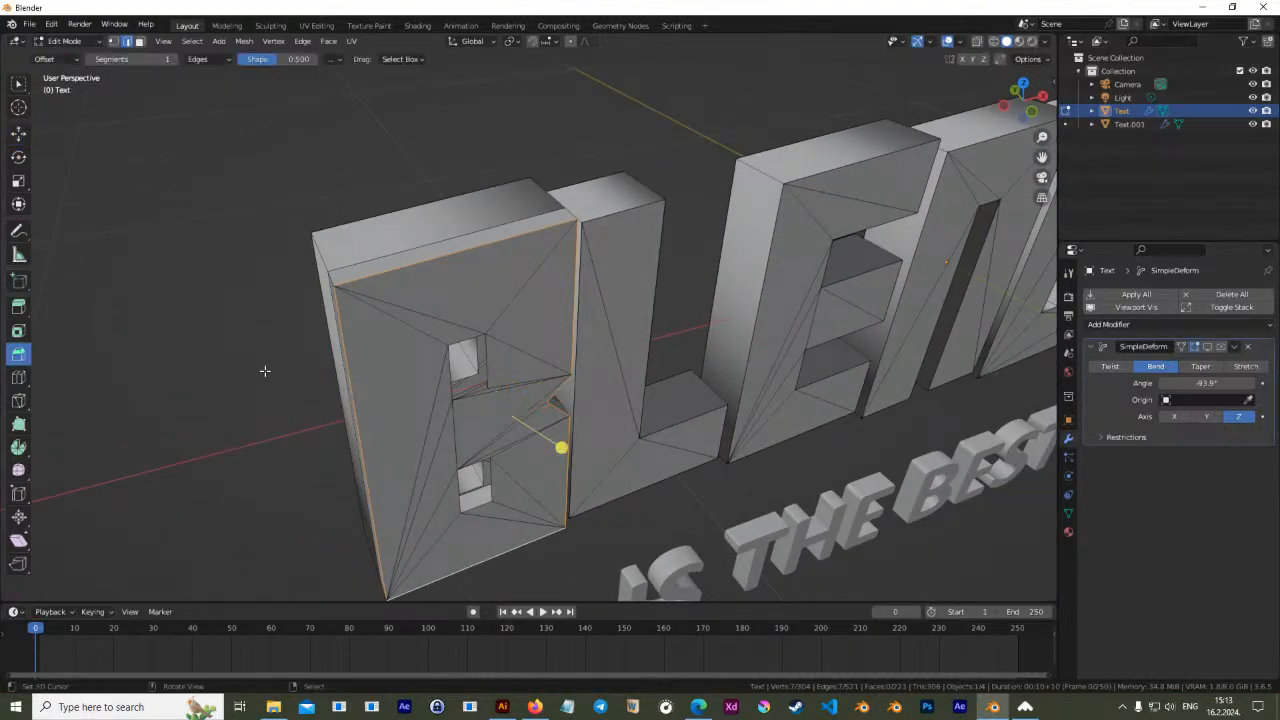
mouse_move(558, 445)
mouse_down()
mouse_move(500, 420)
mouse_move(573, 443)
mouse_up()
middle_drag(573, 443, 611, 374)
key(Tab)
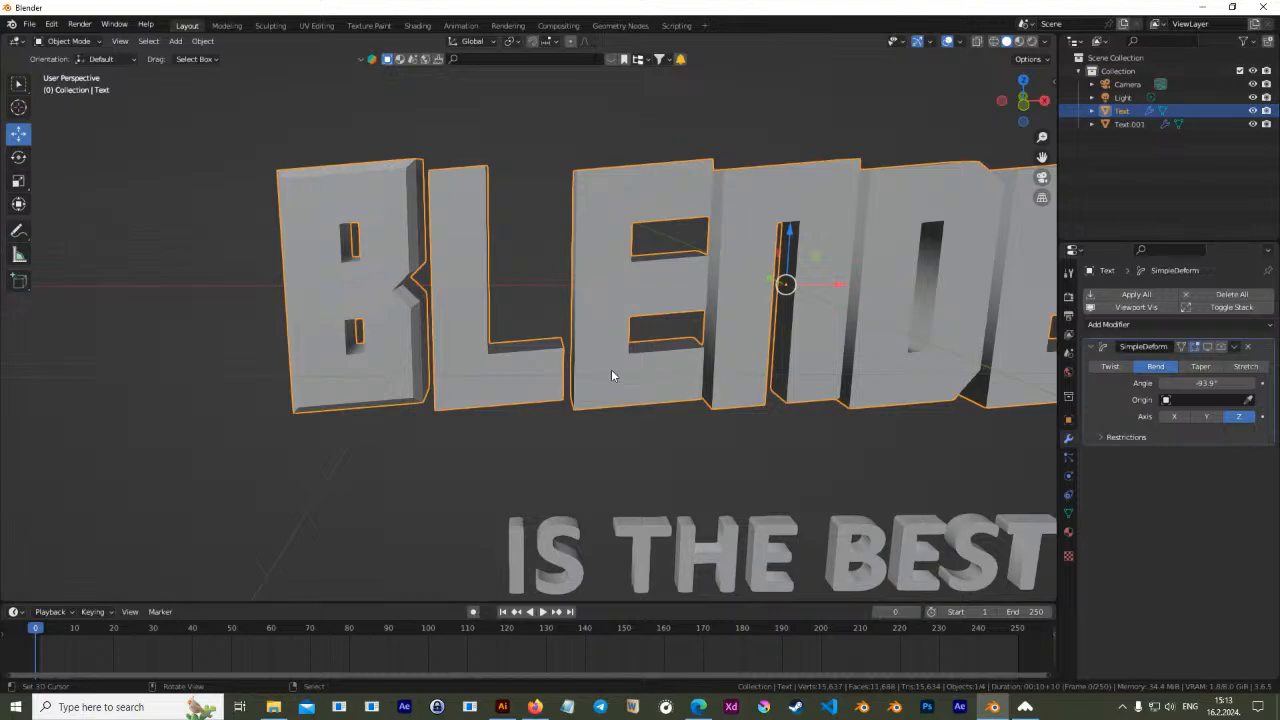
Delete the BLENDER mesh object and switch to the front orthographic view
key(Delete)
key(KP_1)
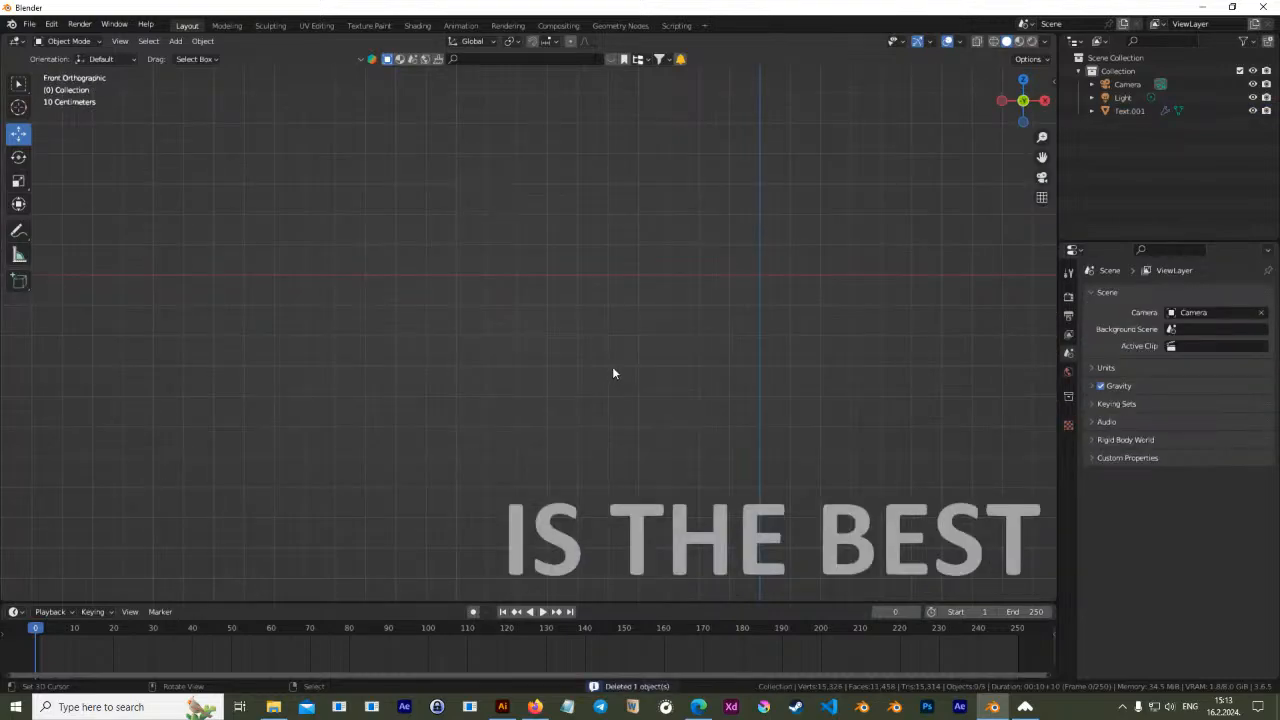
scroll(612, 366, down, 2)
shift+middle_drag(613, 369, 614, 349)
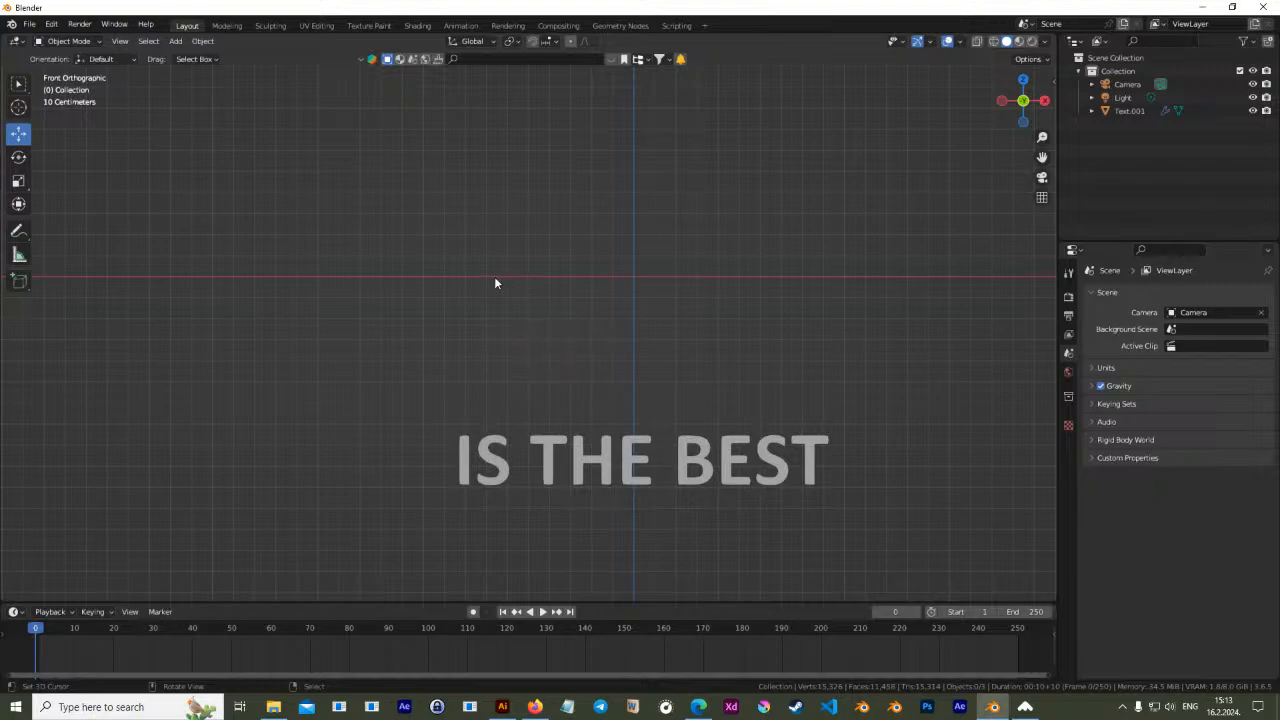
Add a new text object and rotate it 90° about the X axis so it stands upright
key(shift+a)
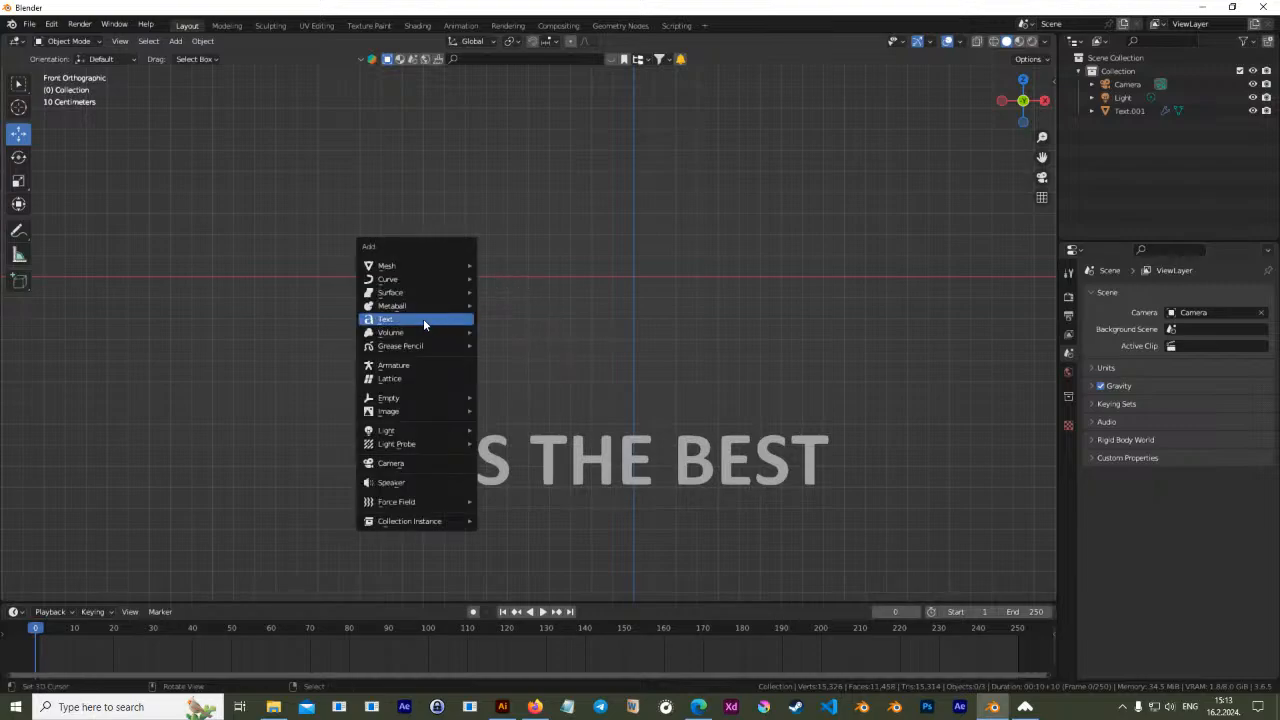
click(423, 320)
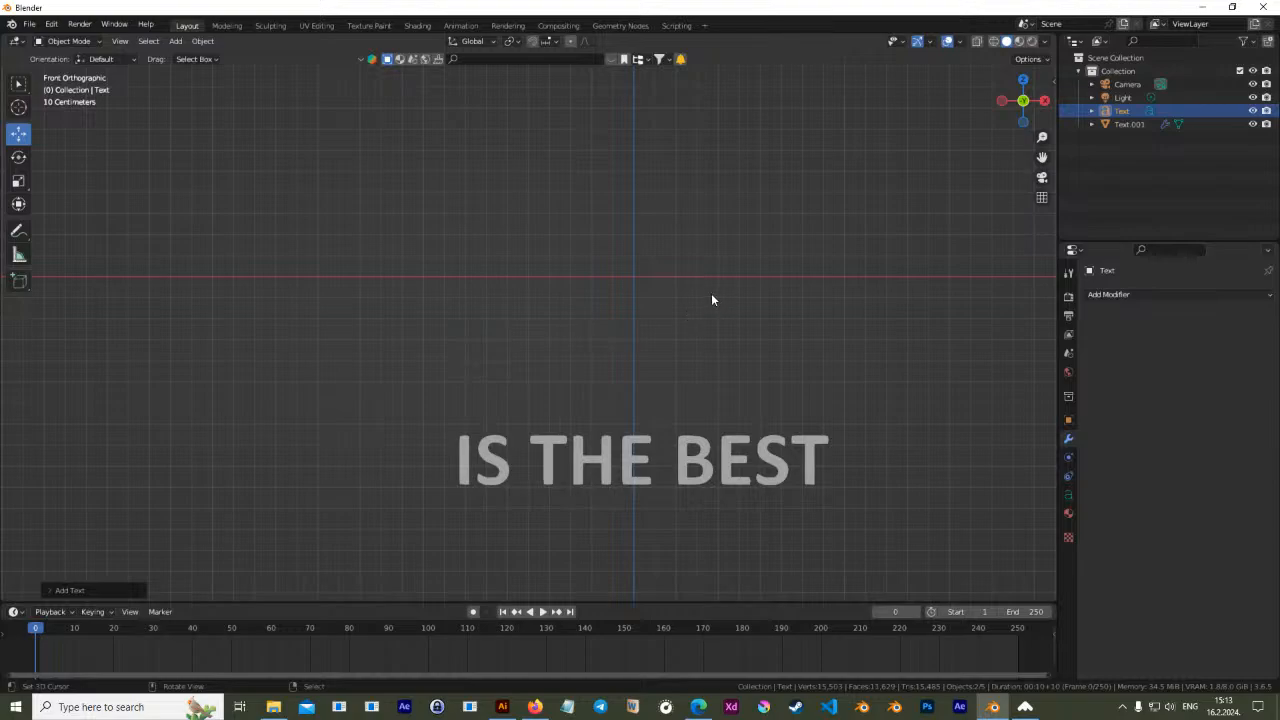
scroll(583, 289, down, 5)
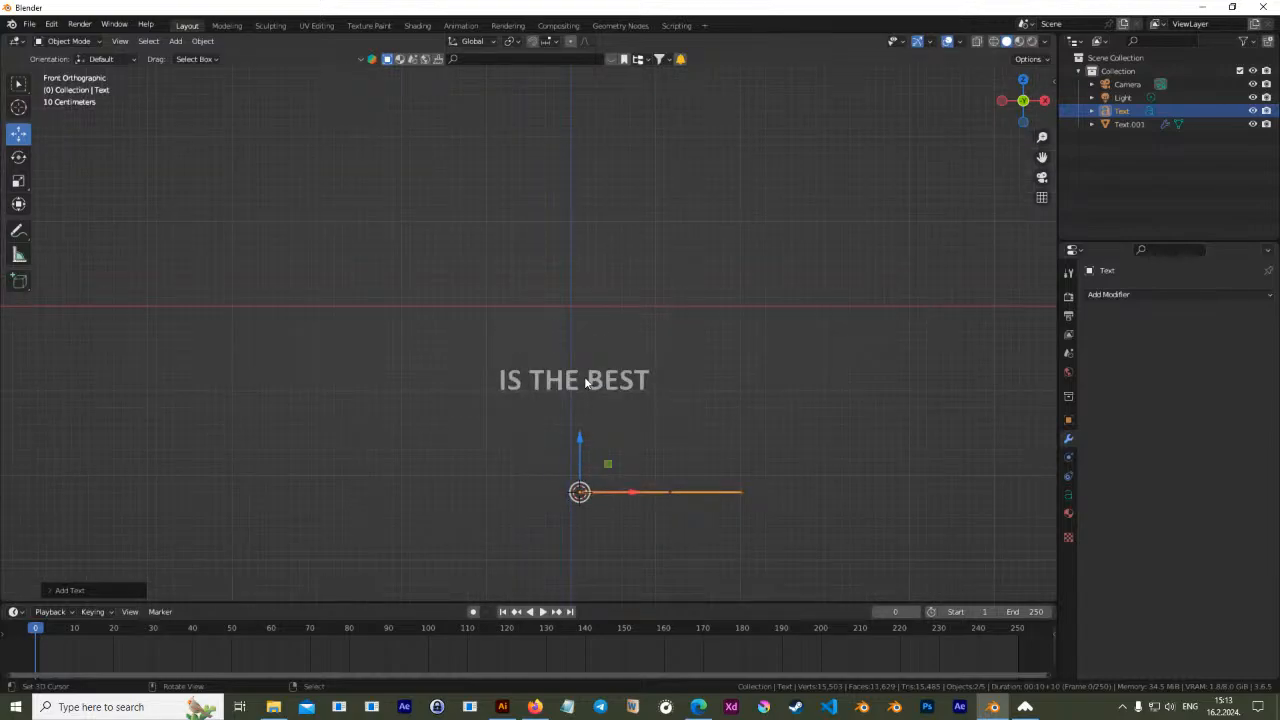
key(r)
key(x)
key(9)
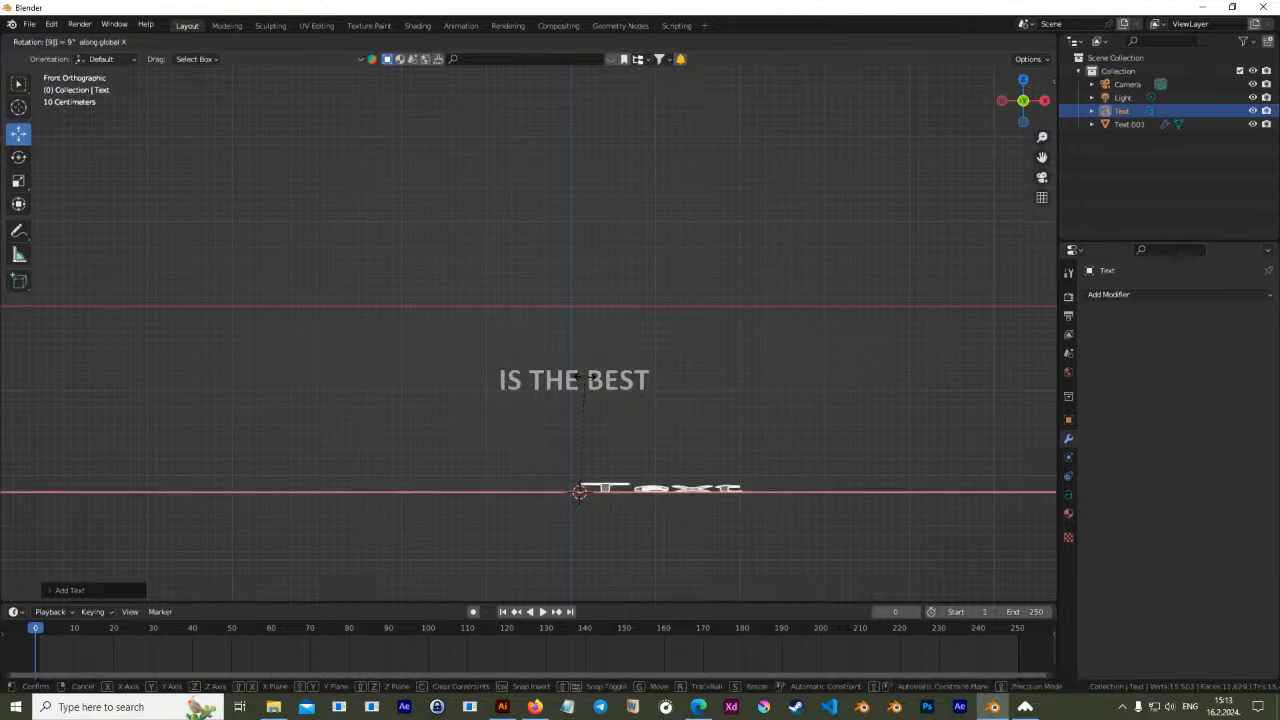
key(0)
key(Return)
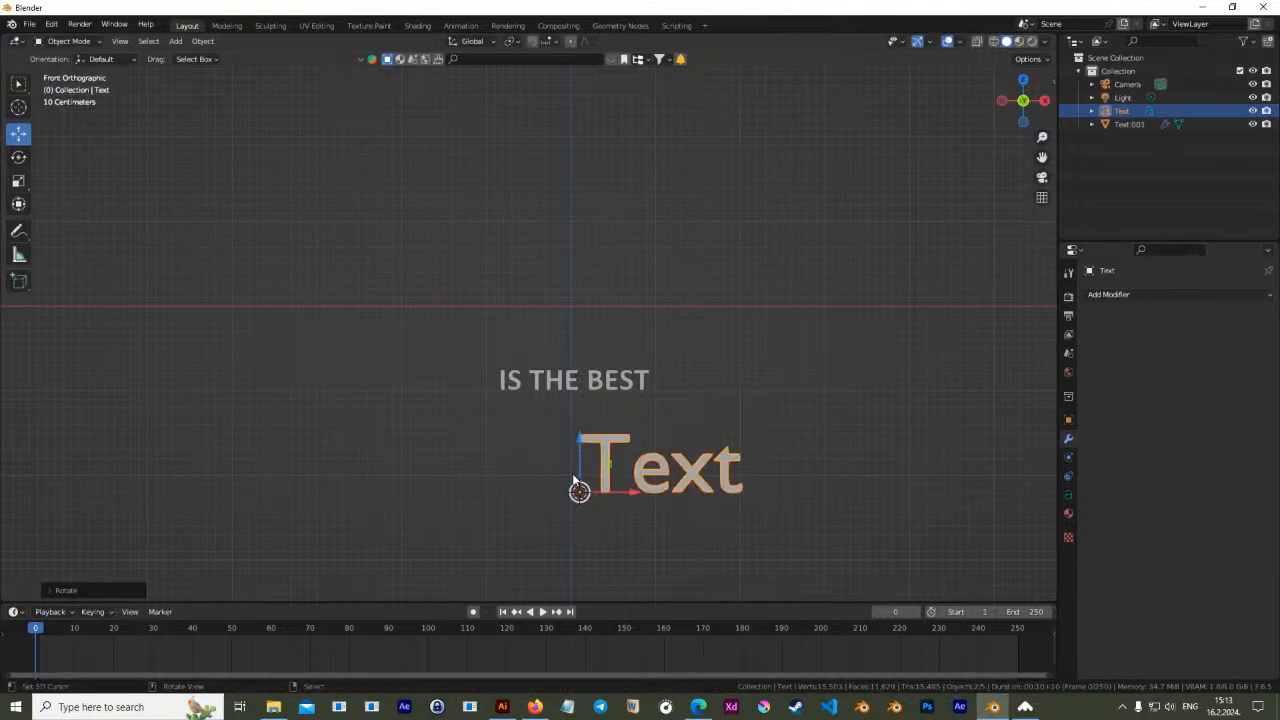
Replace the new text object's default wording with BLENDER
key(Tab)
key(BackSpace)
key(BackSpace)
key(BackSpace)
key(BackSpace)
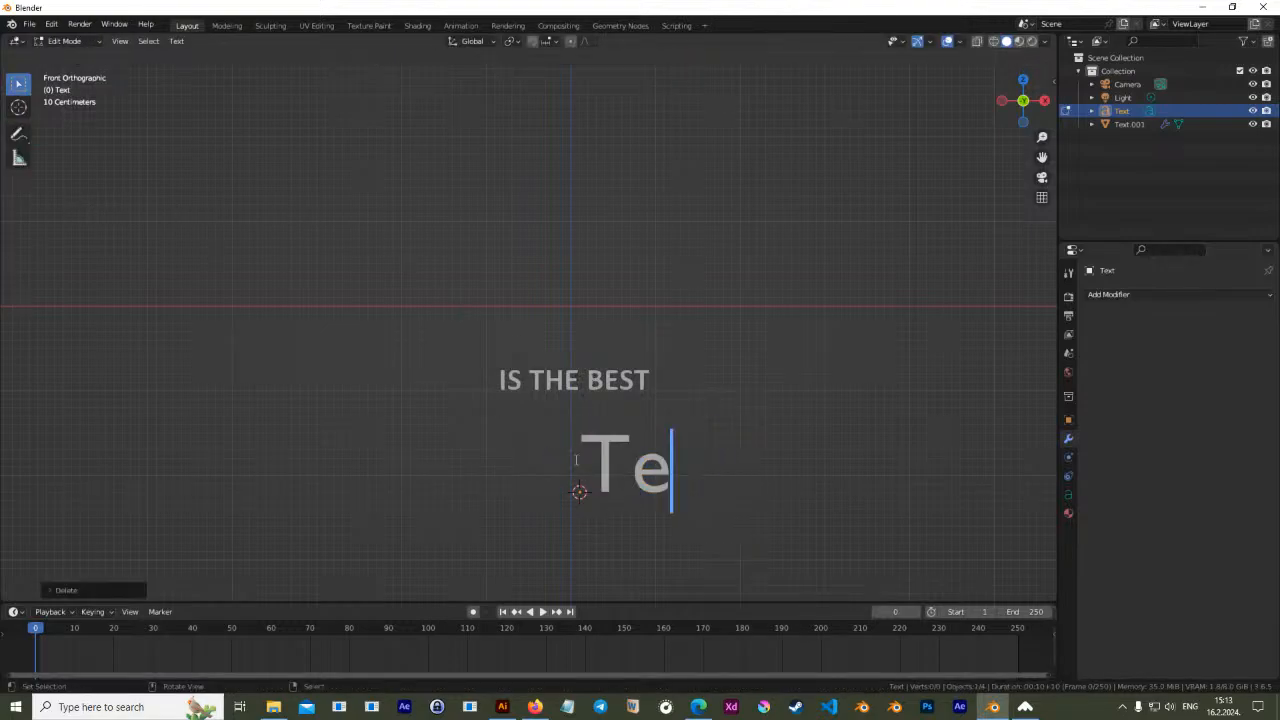
text(ble)
key(BackSpace)
key(BackSpace)
key(BackSpace)
text(BLENDER)
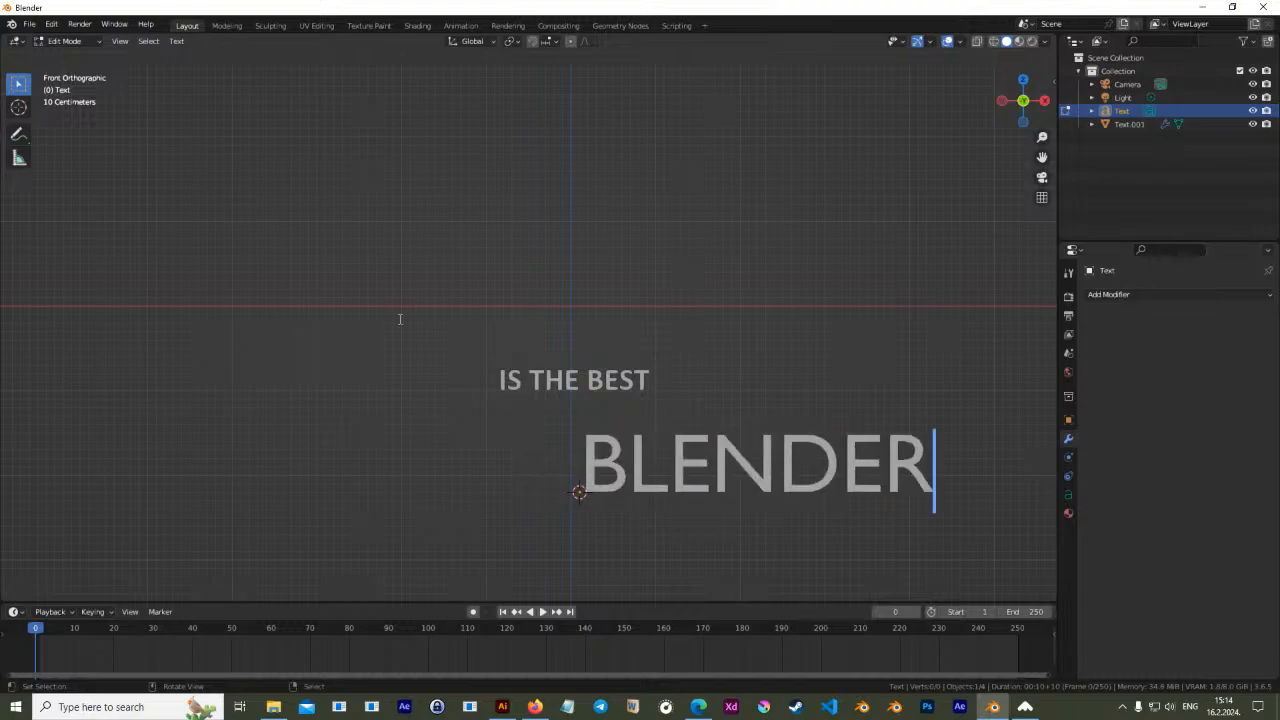
key(Tab)
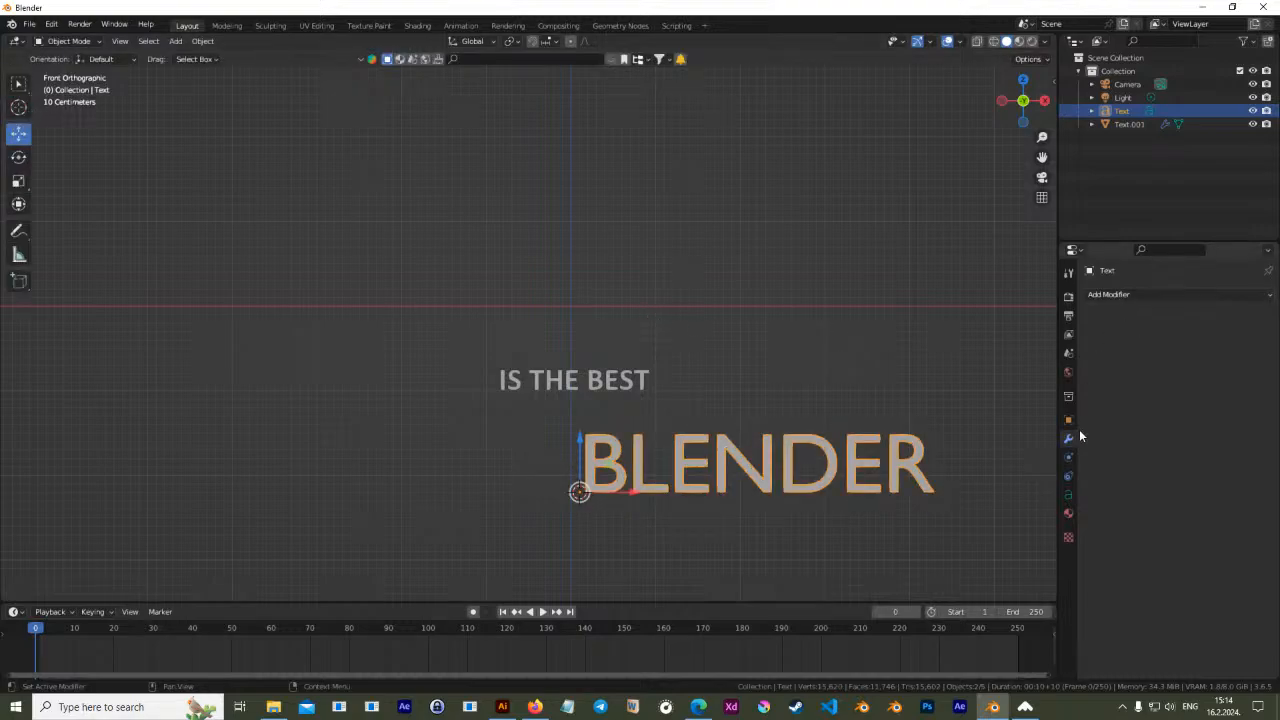
Load Super Squad.otf from the Blender Youtube folder as the BLENDER text's regular font
click(1068, 495)
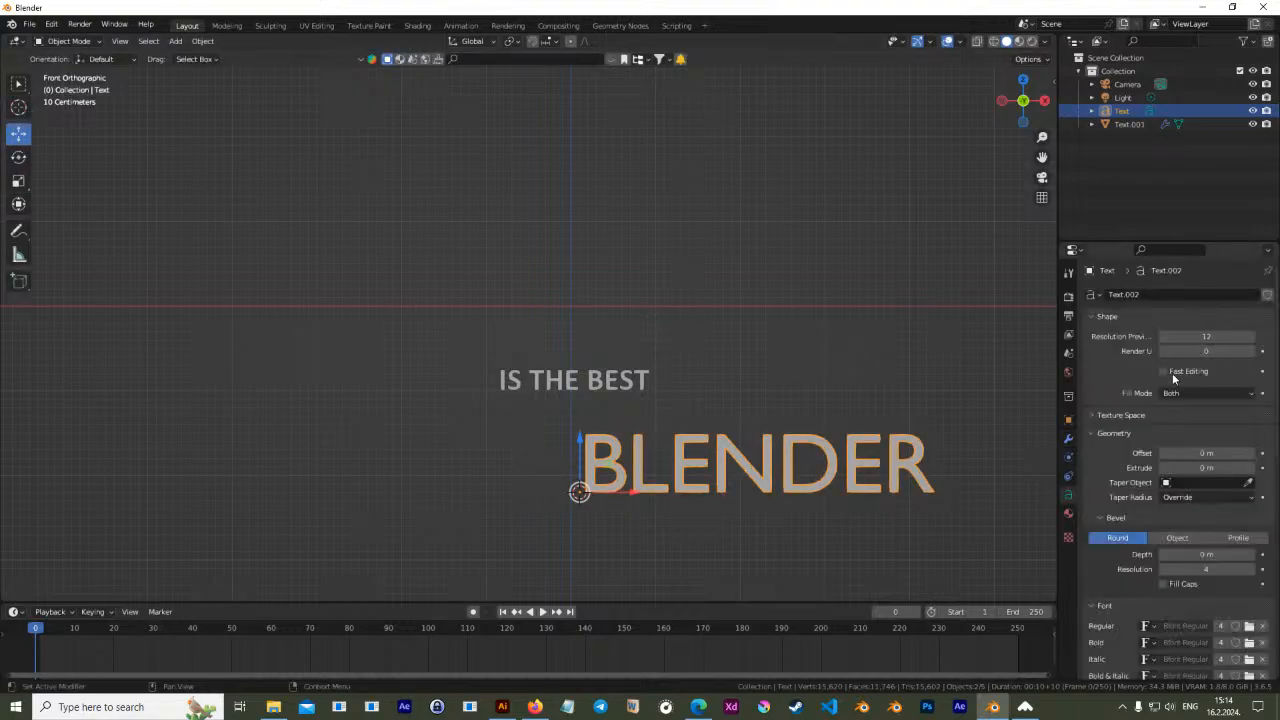
click(1249, 627)
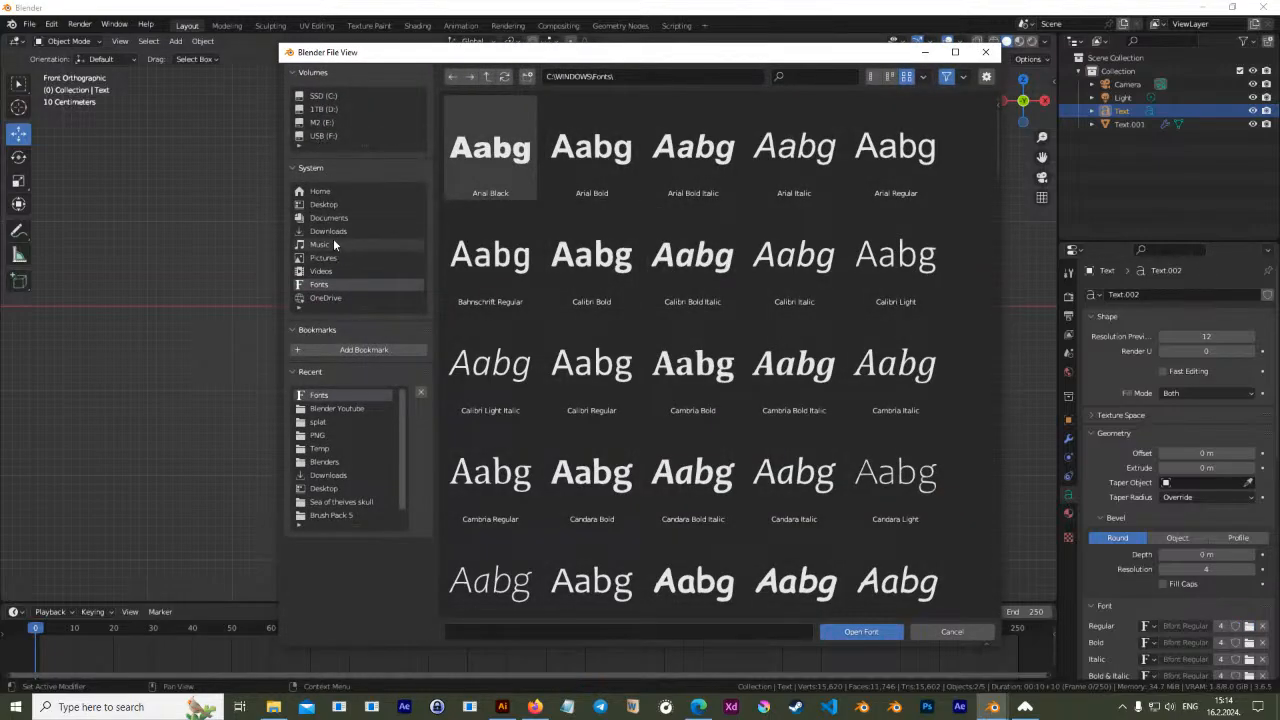
click(334, 205)
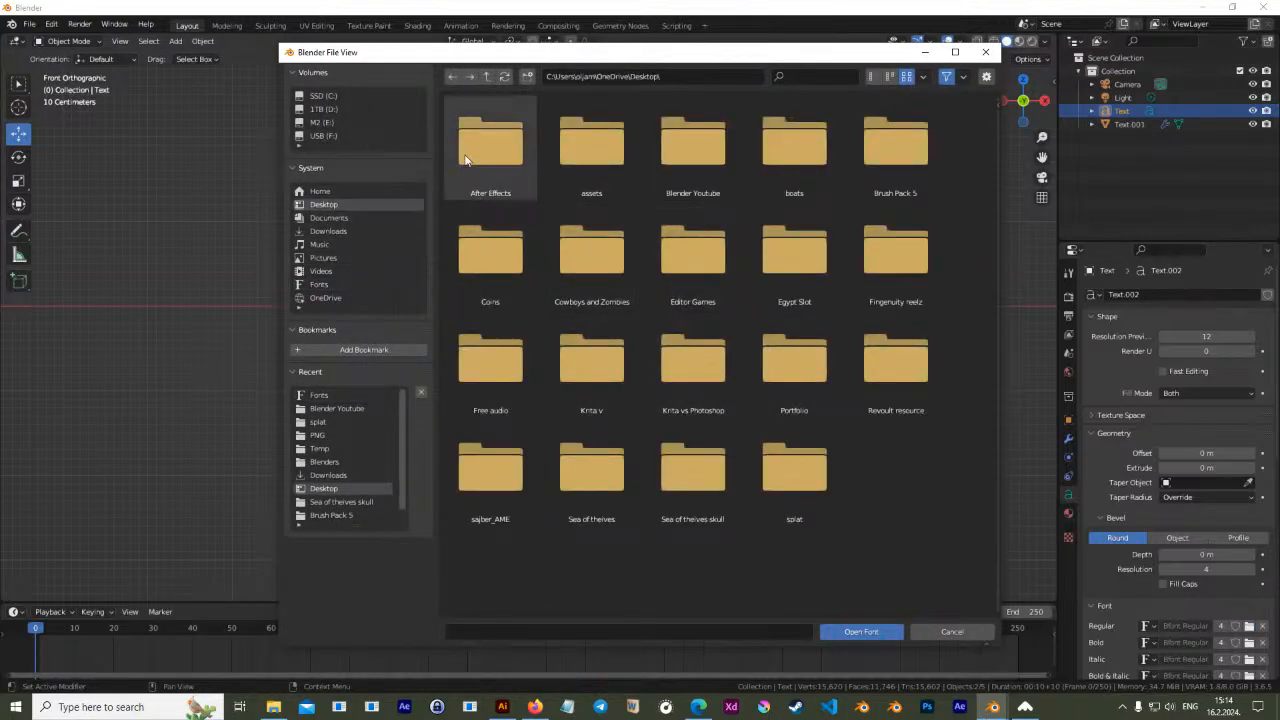
click(333, 412)
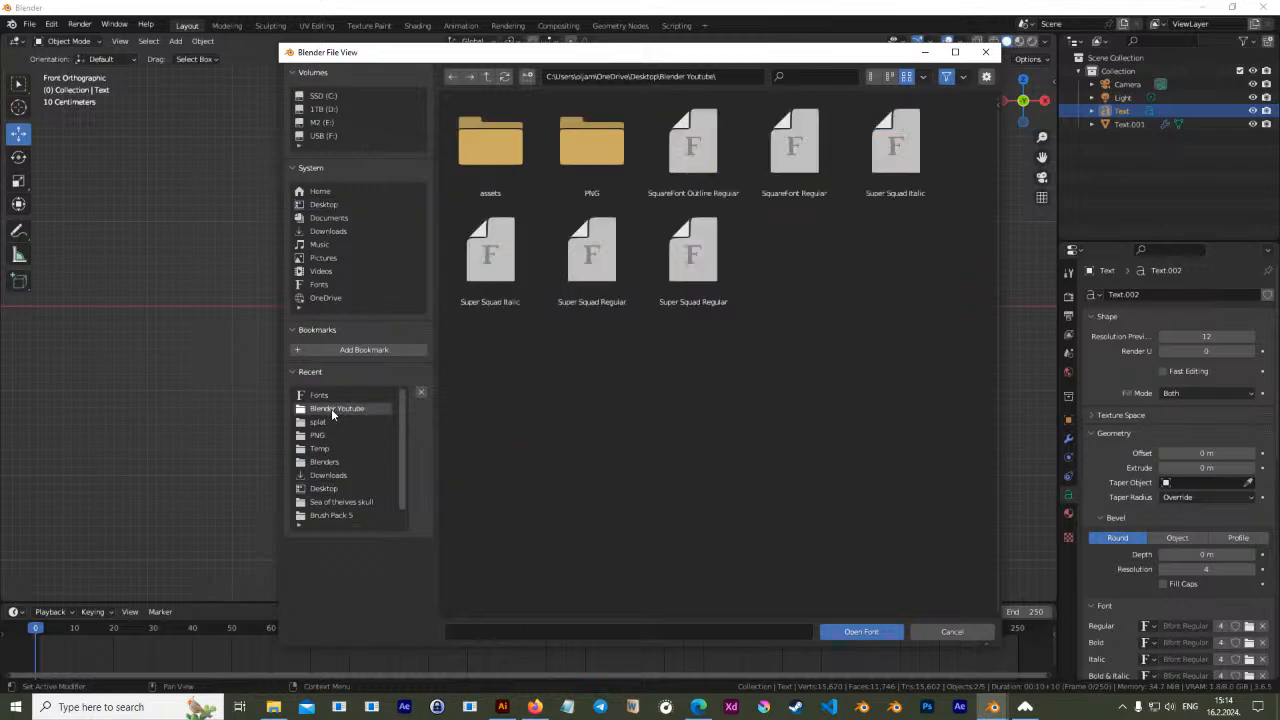
click(695, 250)
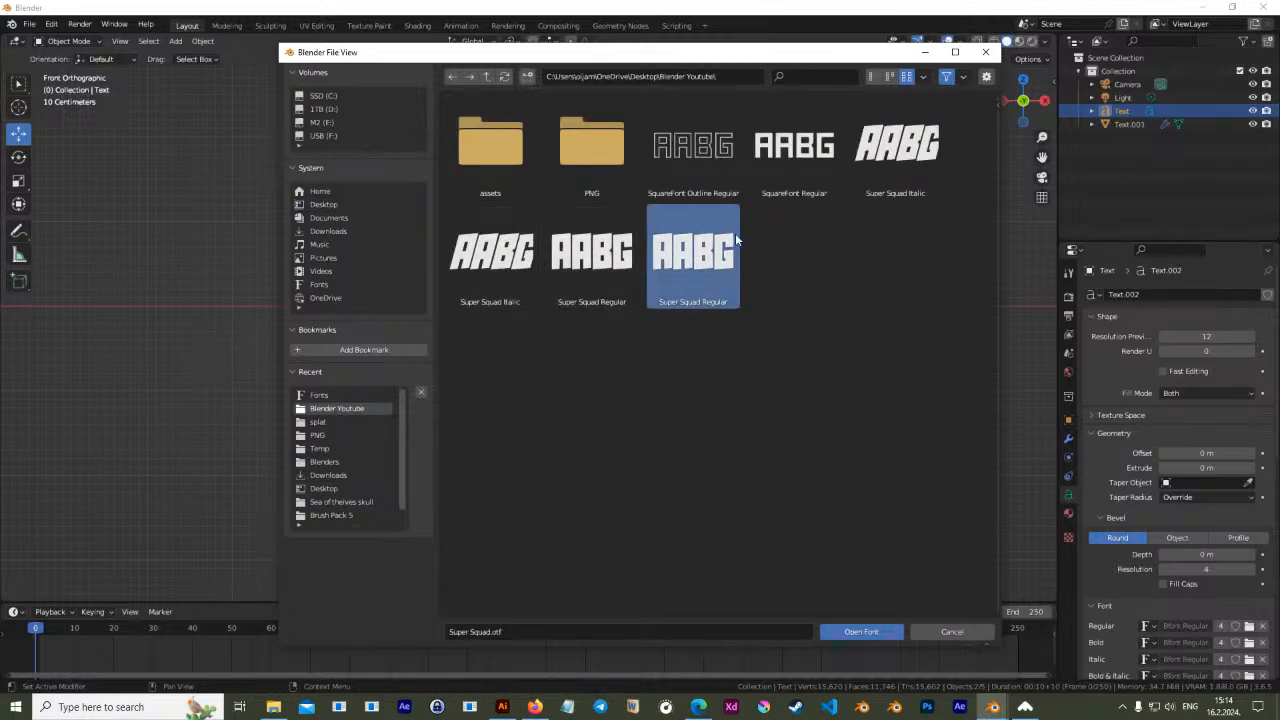
click(795, 150)
click(716, 276)
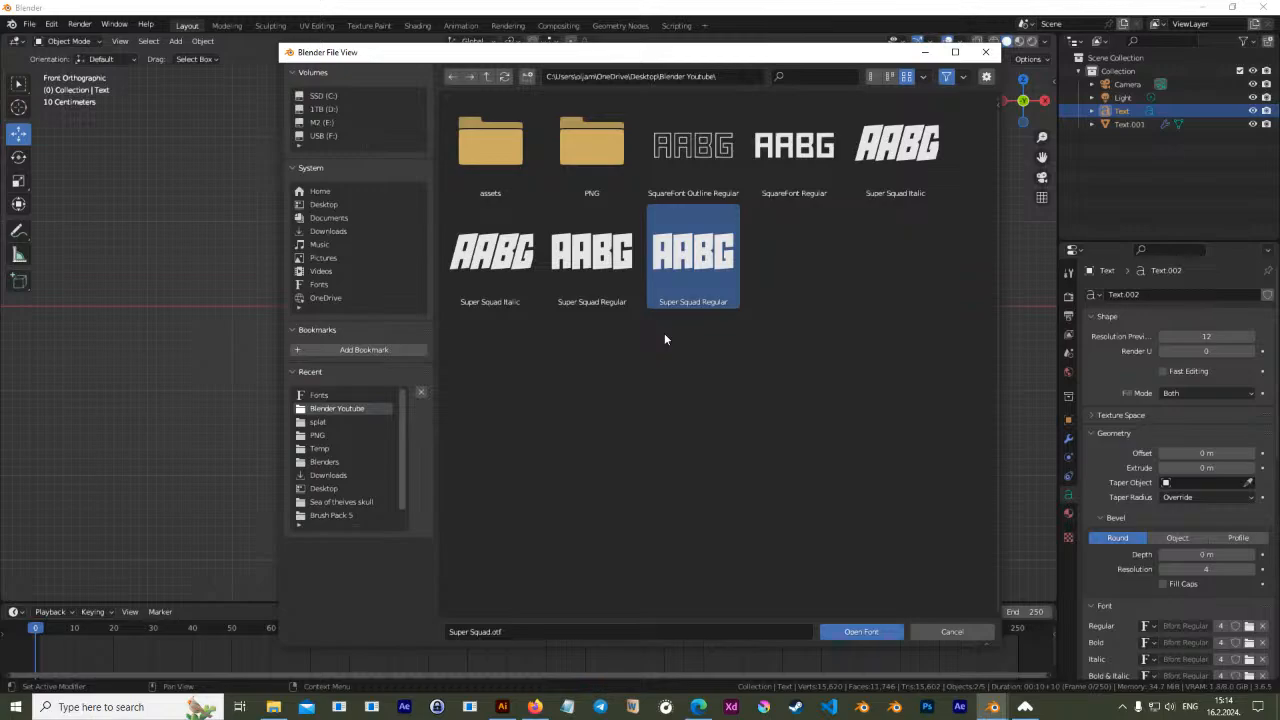
click(594, 262)
click(700, 260)
click(870, 77)
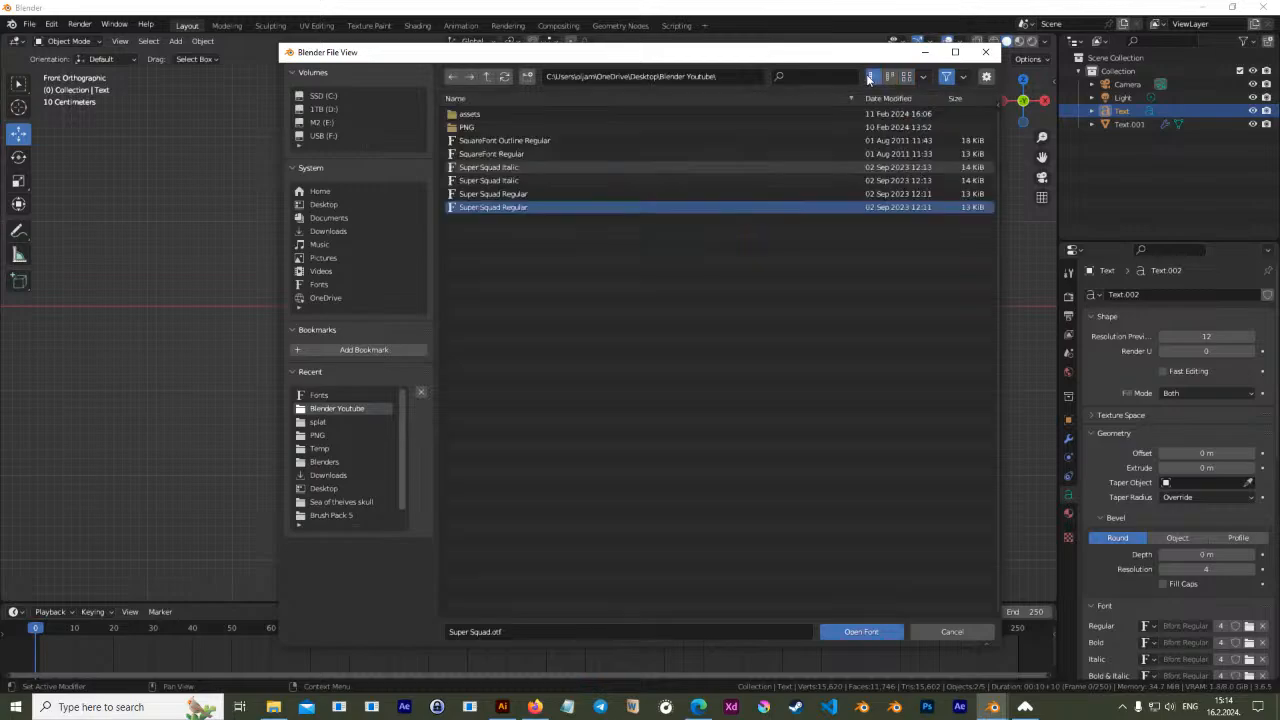
click(889, 77)
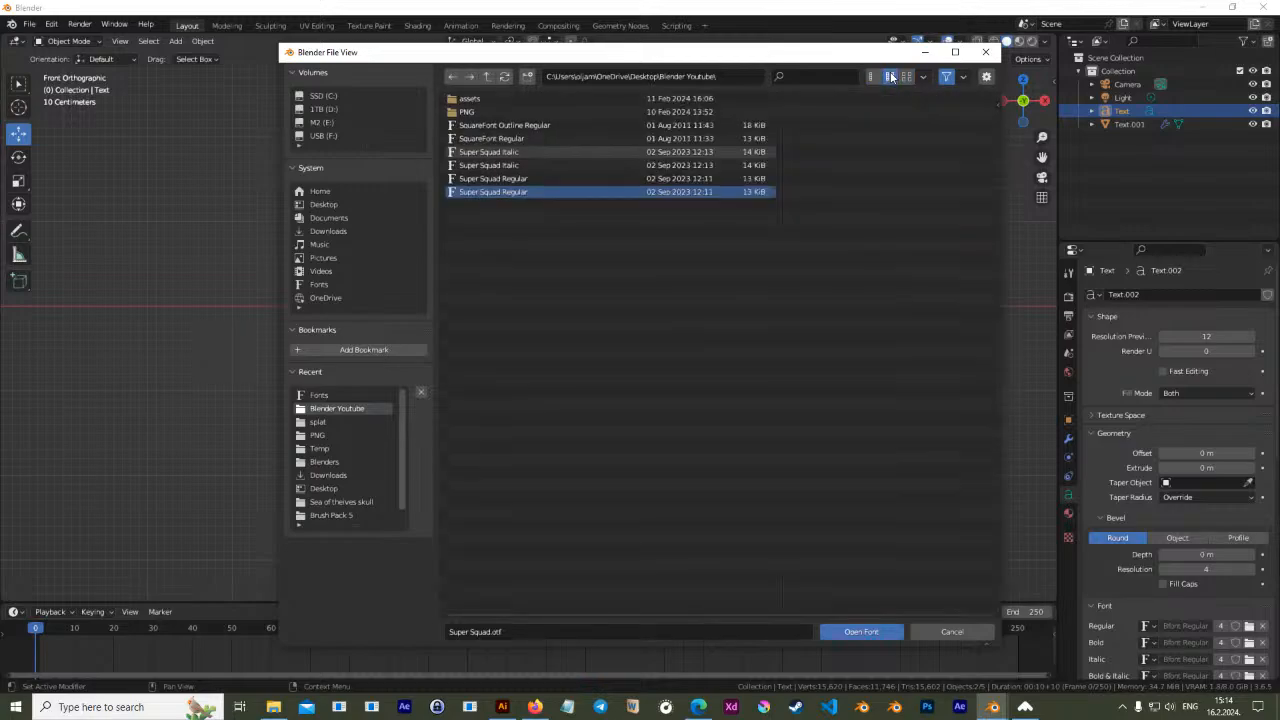
click(906, 77)
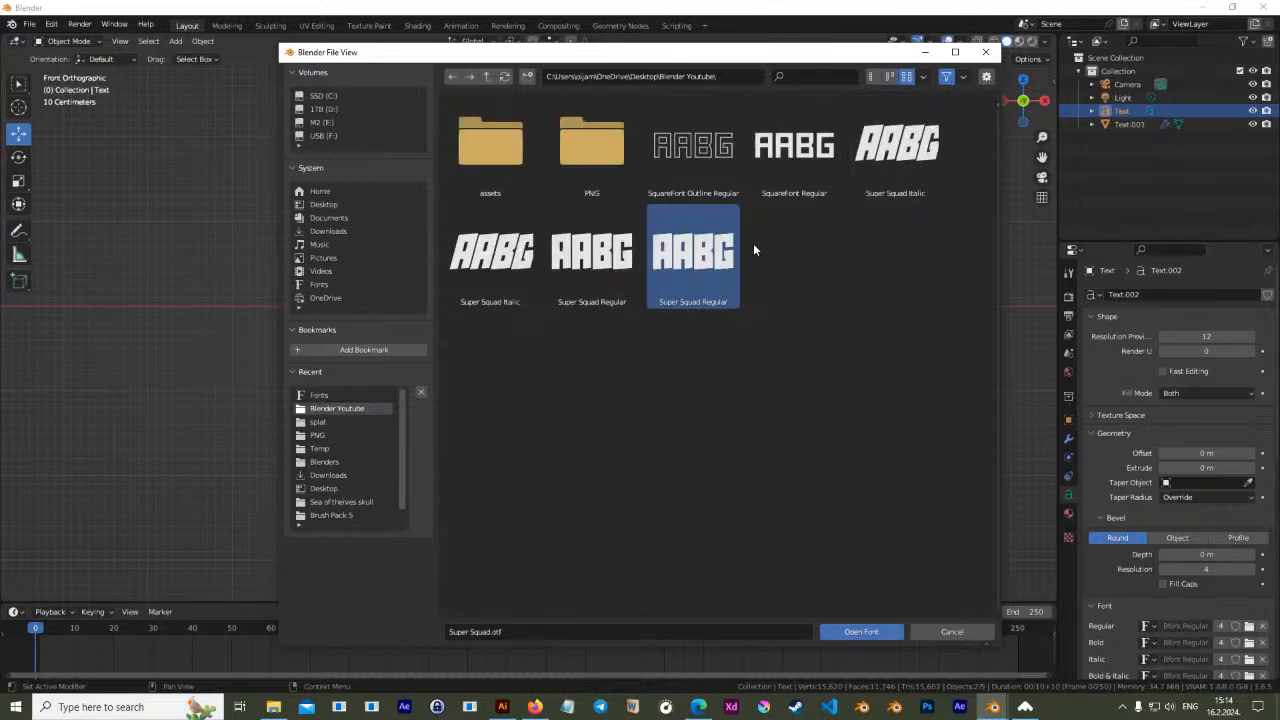
click(843, 631)
Move the BLENDER text along the X and Z axes so it sits centred above IS THE BEST
drag(628, 498, 520, 475)
drag(468, 438, 470, 284)
scroll(527, 332, up, 2)
shift+middle_drag(540, 352, 554, 409)
drag(478, 403, 460, 403)
scroll(1165, 527, down, 2)
Set the BLENDER text's character spacing to 1.100
scroll(1178, 565, down, 6)
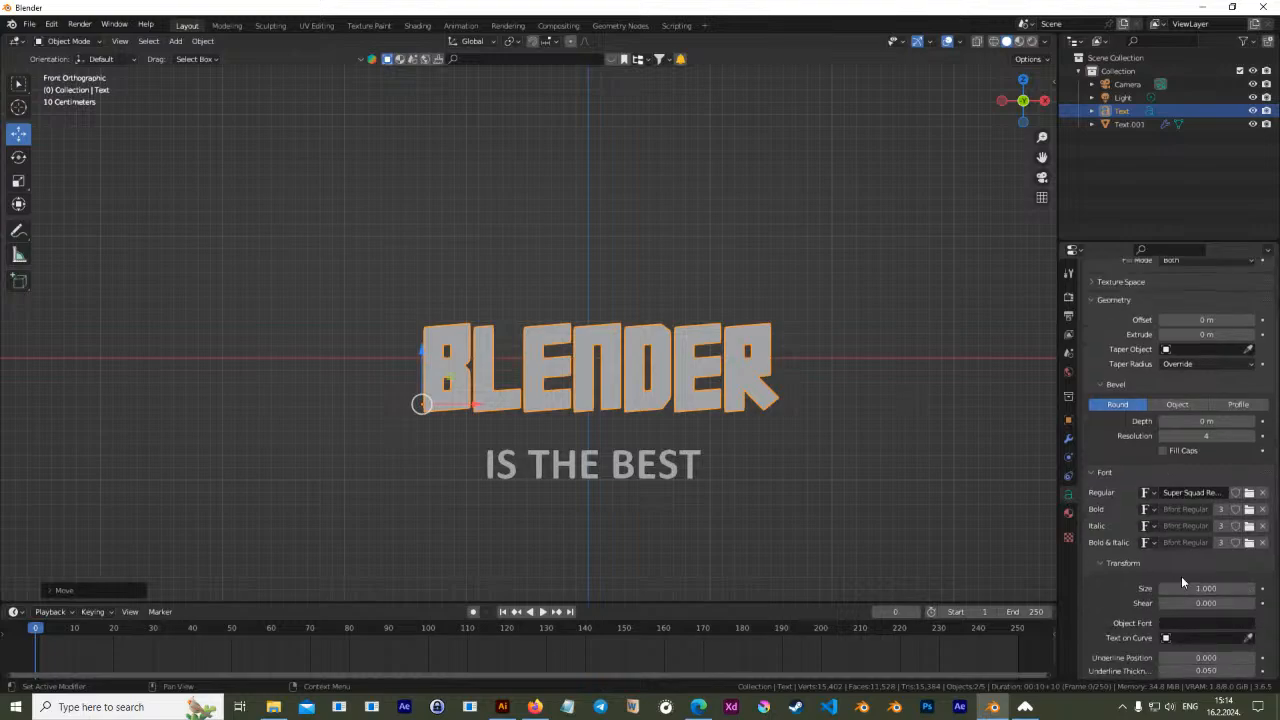
scroll(1197, 570, down, 6)
scroll(1196, 569, down, 3)
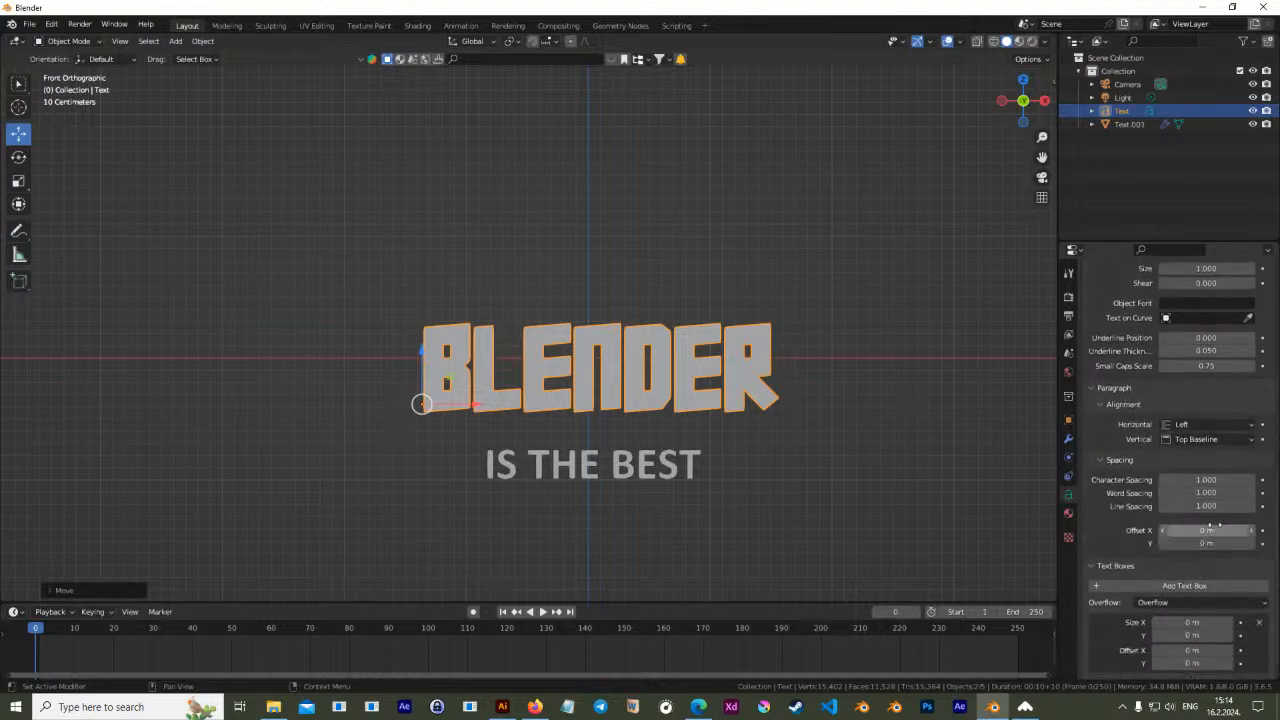
mouse_move(1206, 481)
mouse_down()
mouse_move(1260, 481)
mouse_move(1180, 481)
mouse_move(1214, 481)
mouse_up()
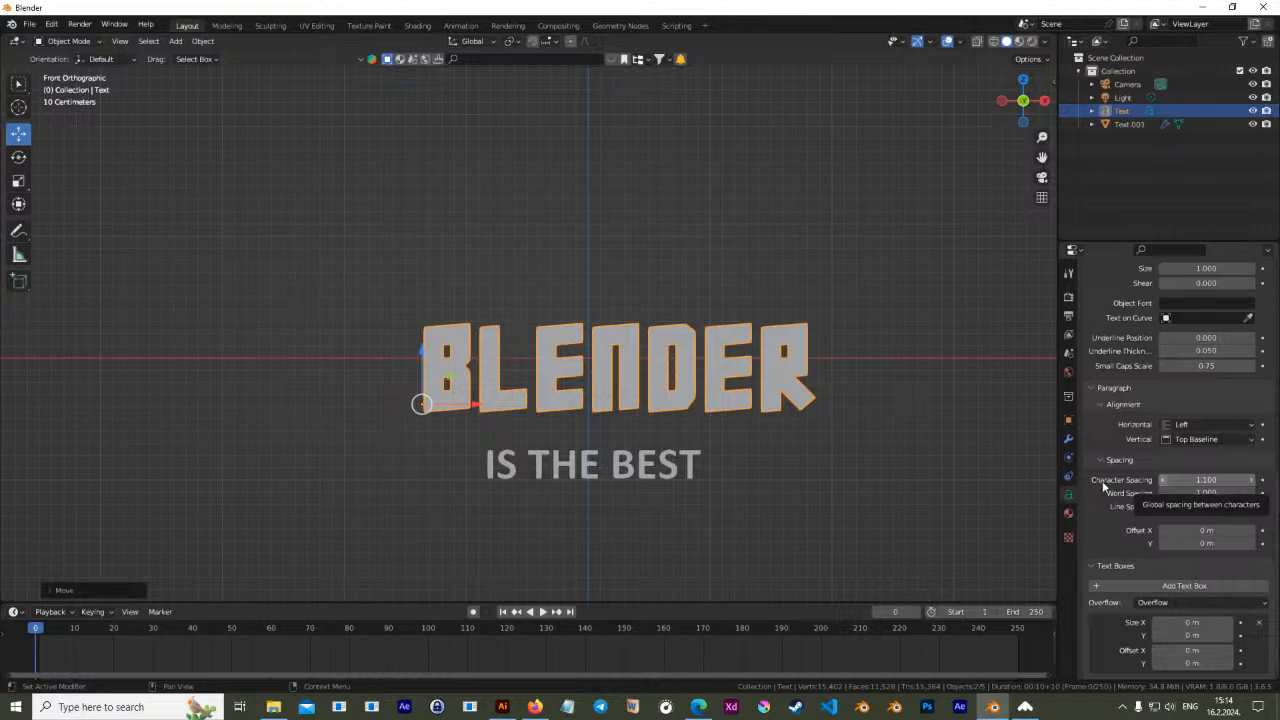
Try the Object and Round bevel types on the BLENDER text and adjust the round bevel depth, and undo the depth change
middle_drag(519, 338, 720, 390)
scroll(1124, 392, up, 3)
scroll(1124, 392, up, 7)
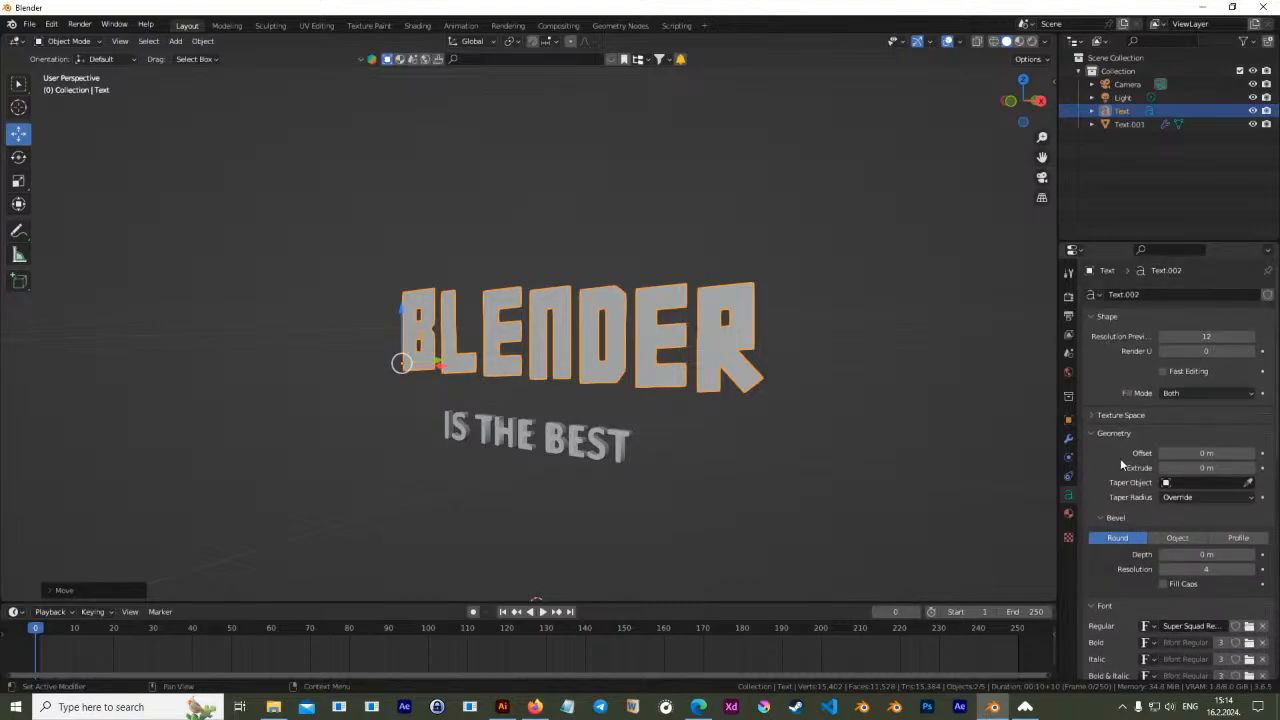
click(1090, 431)
click(1090, 431)
click(1171, 538)
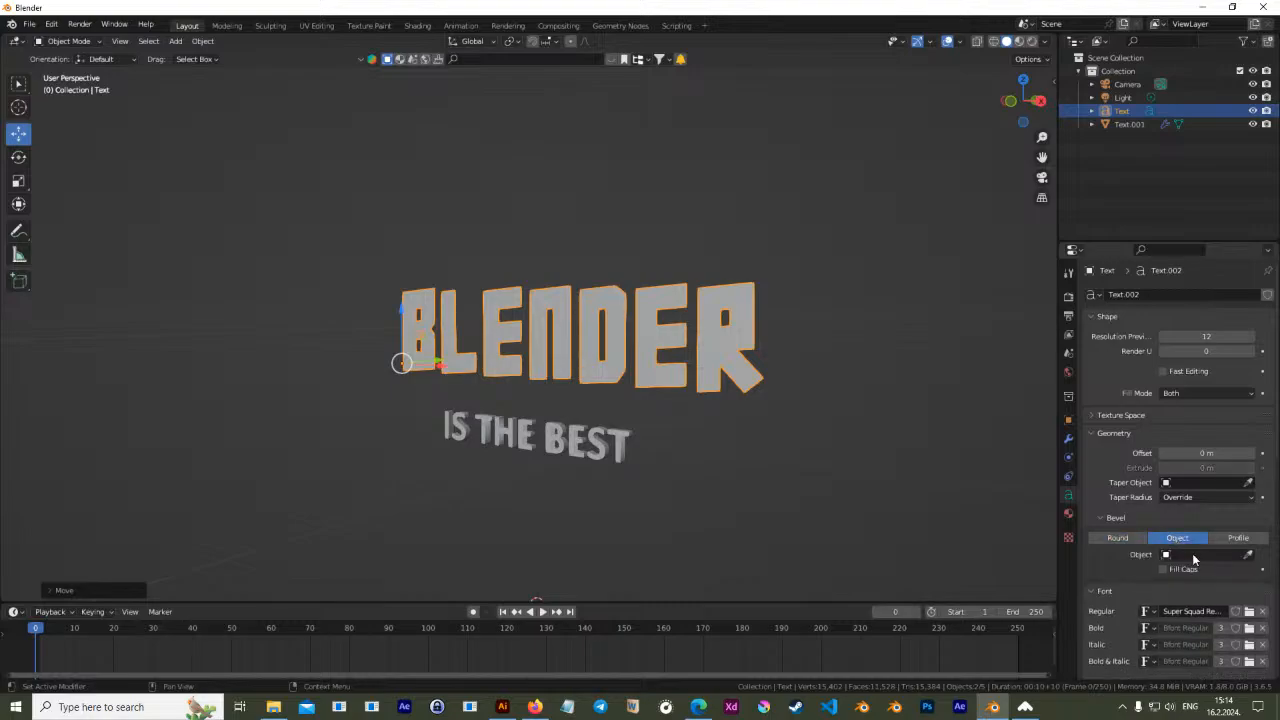
click(1140, 541)
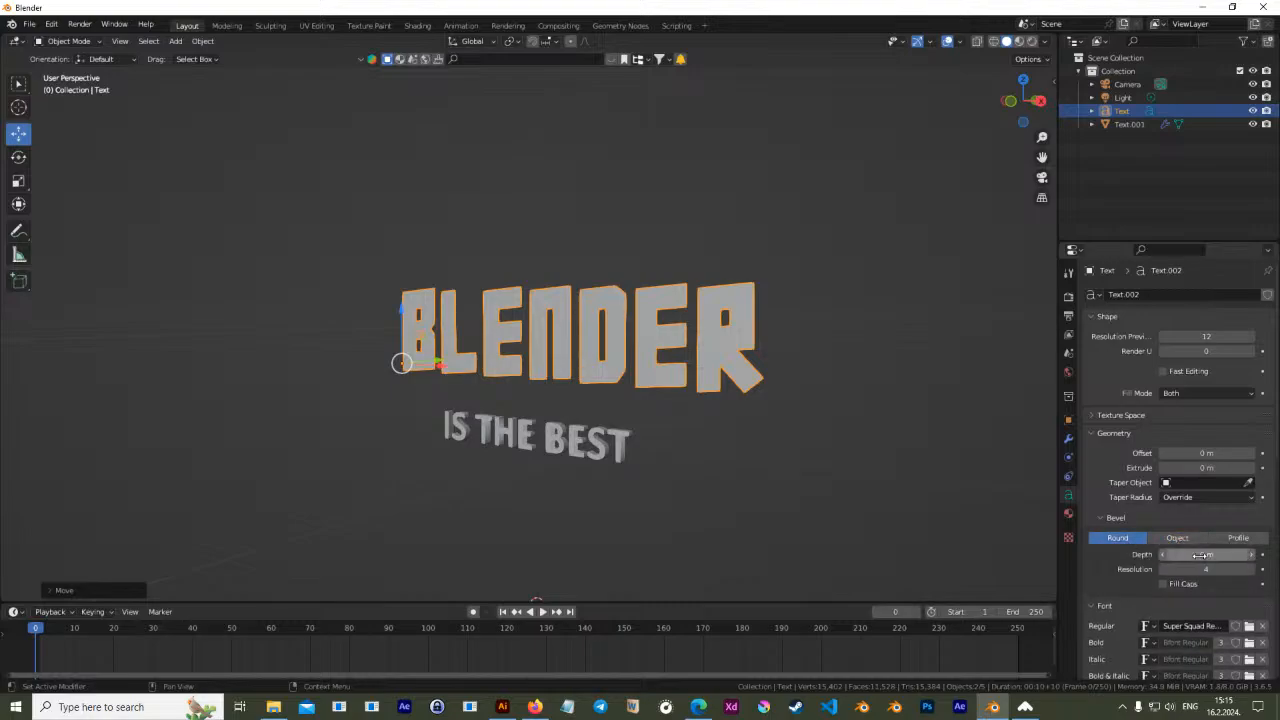
mouse_move(1200, 555)
mouse_down()
mouse_move(1236, 555)
mouse_move(1206, 555)
mouse_up()
key(ctrl+z)
middle_drag(693, 408, 778, 423)
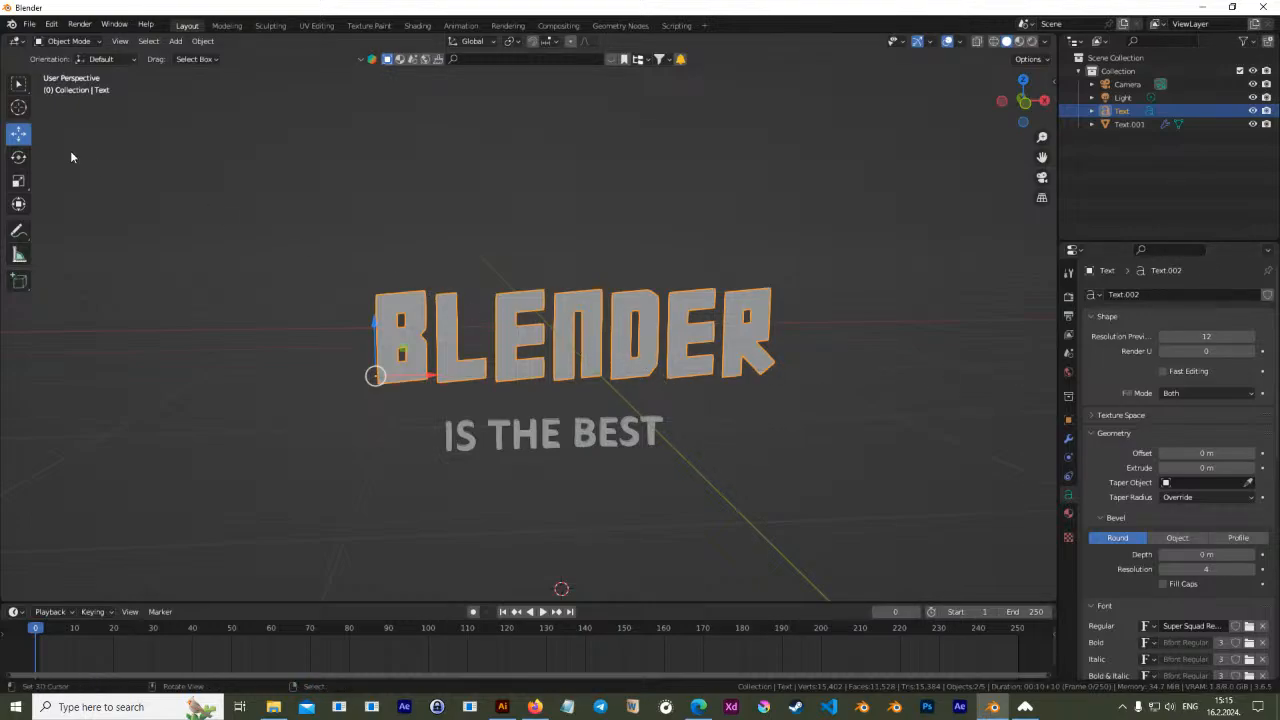
middle_drag(456, 345, 556, 330)
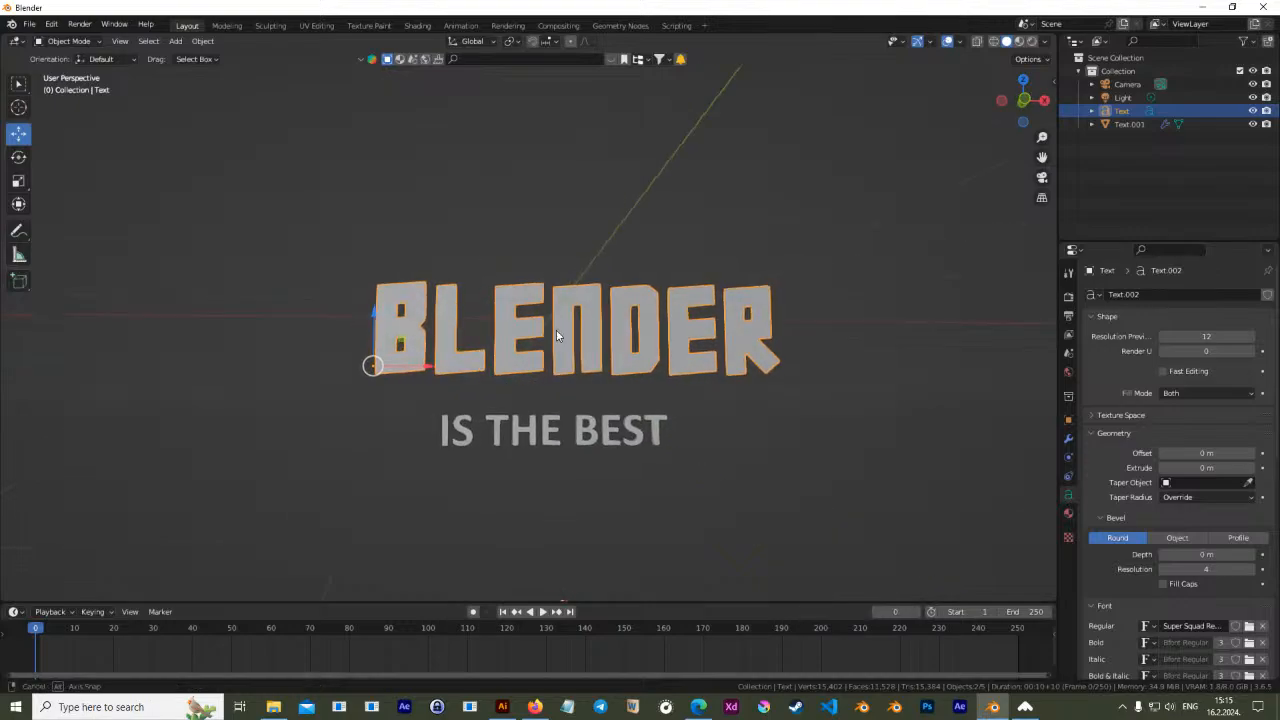
Convert the BLENDER text to a mesh and enter Edit Mode in front view at the letter B
key(alt+c)
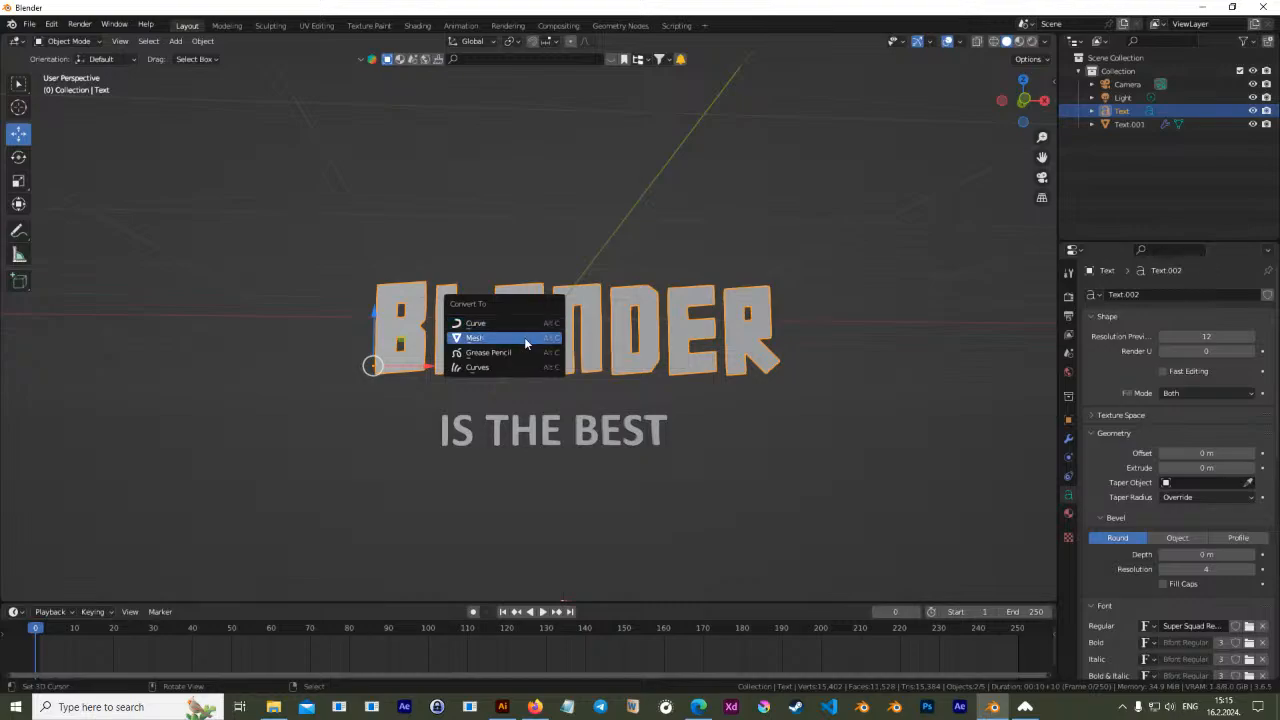
click(524, 337)
key(Tab)
scroll(516, 357, up, 6)
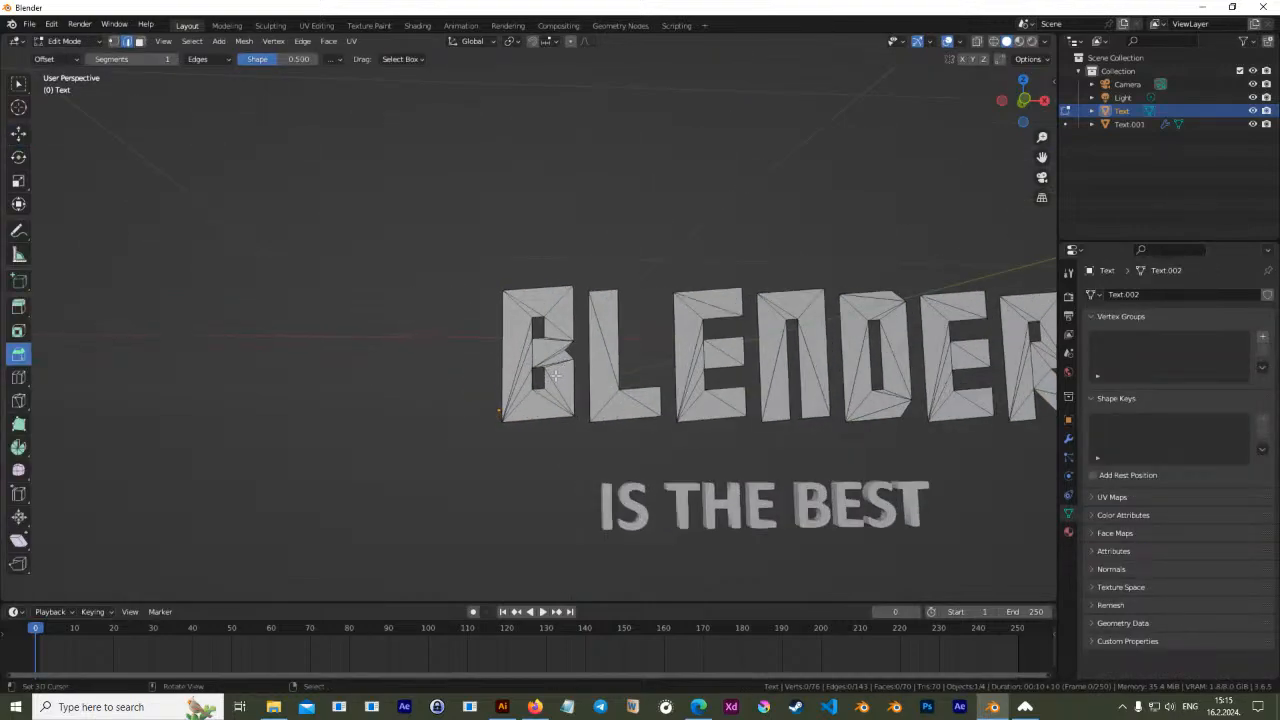
key(KP_1)
scroll(489, 444, up, 3)
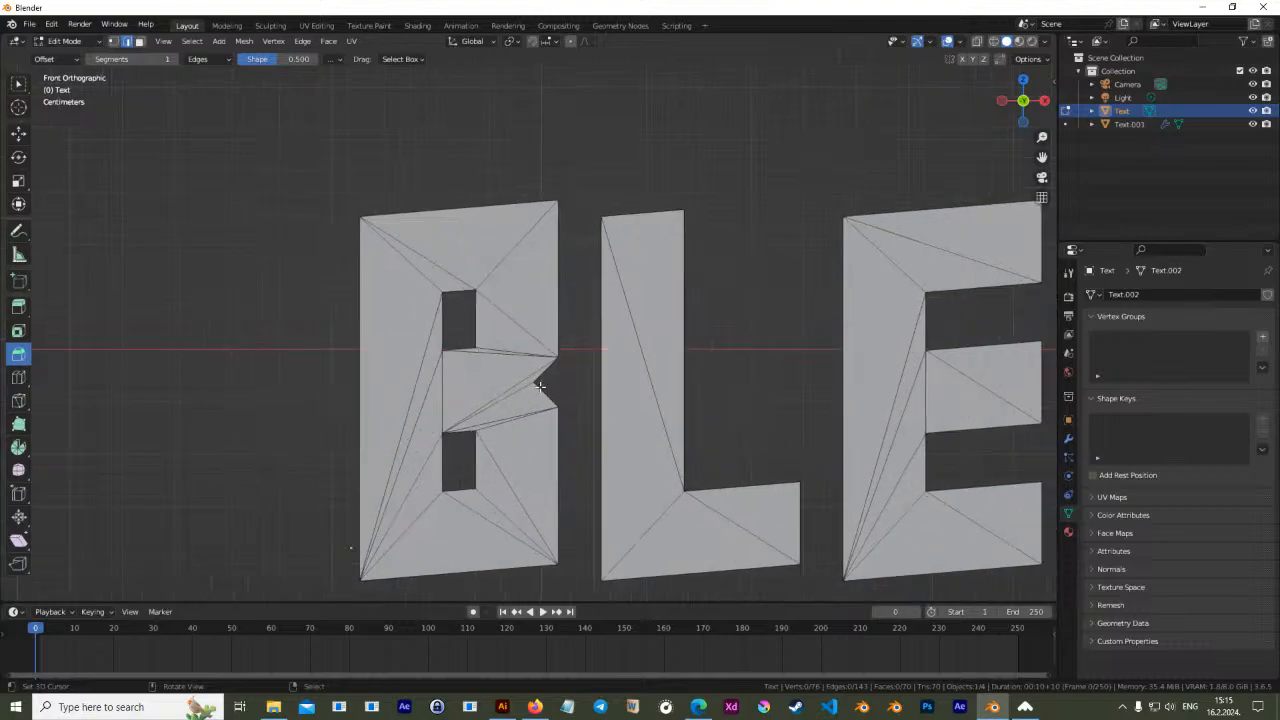
Try dissolving all the selected triangulation edges across the letter B at once, and undo the dissolve
right_click(422, 490)
right_click(498, 486)
right_click(512, 480)
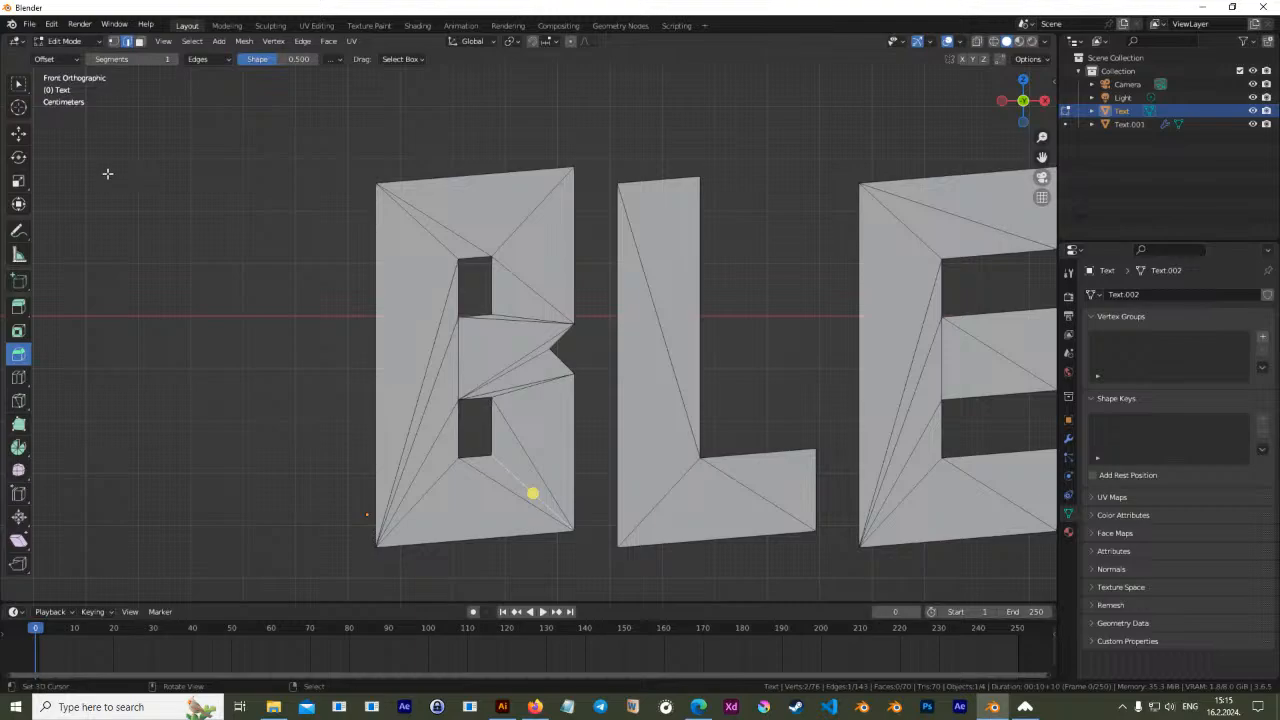
shift+right_click(431, 216)
shift+right_click(515, 226)
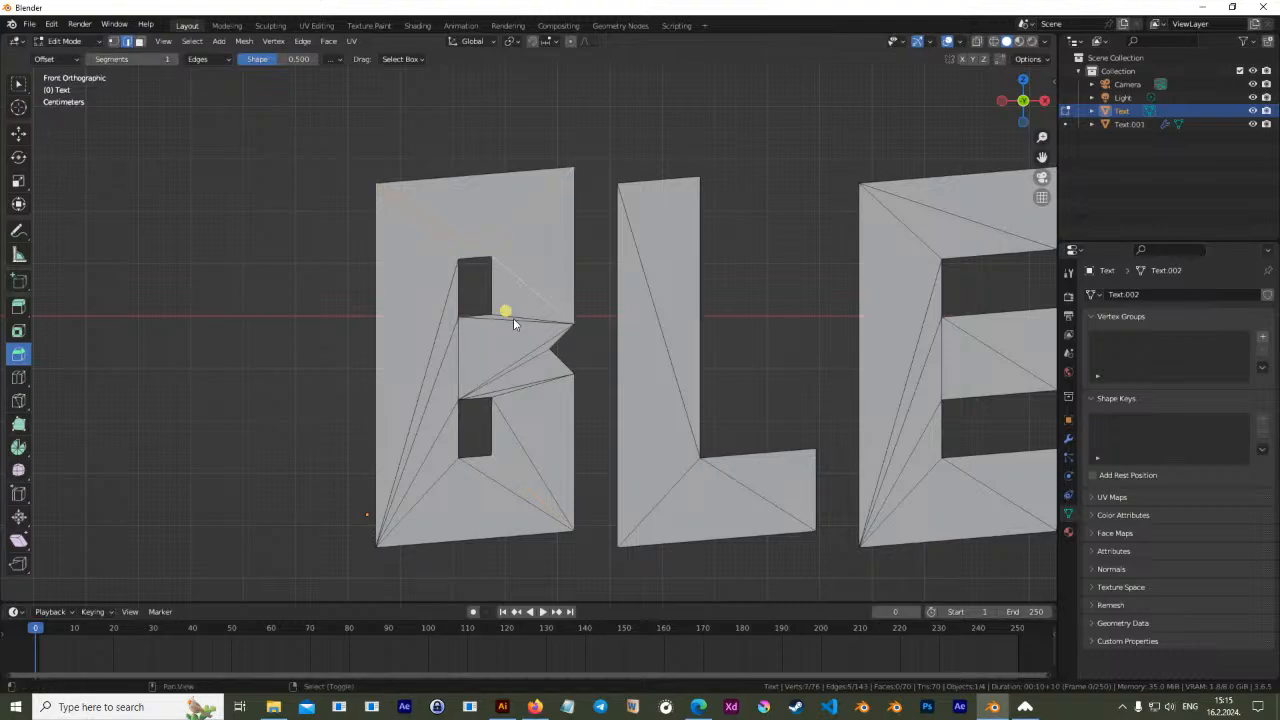
shift+right_click(523, 358)
shift+right_click(527, 362)
shift+right_click(524, 383)
shift+right_click(514, 391)
shift+right_click(505, 419)
shift+right_click(503, 489)
shift+right_click(437, 480)
shift+right_click(423, 462)
shift+right_click(416, 441)
shift+right_click(412, 408)
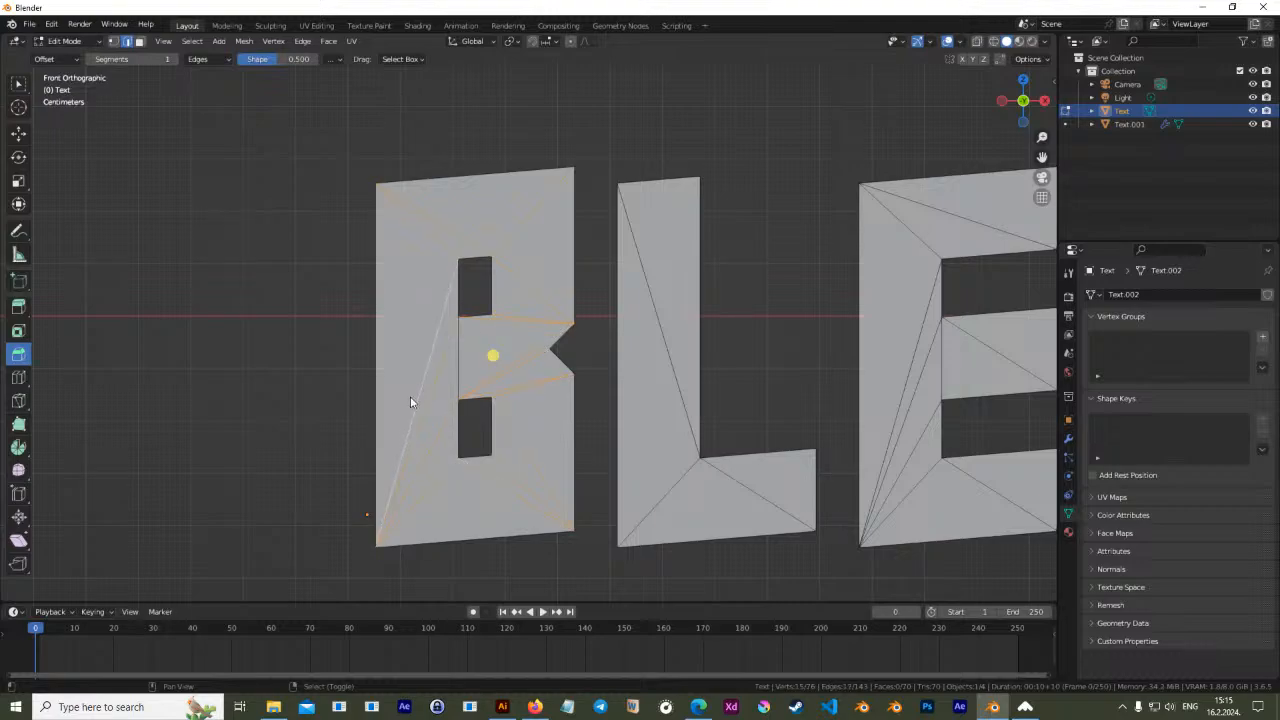
key(x)
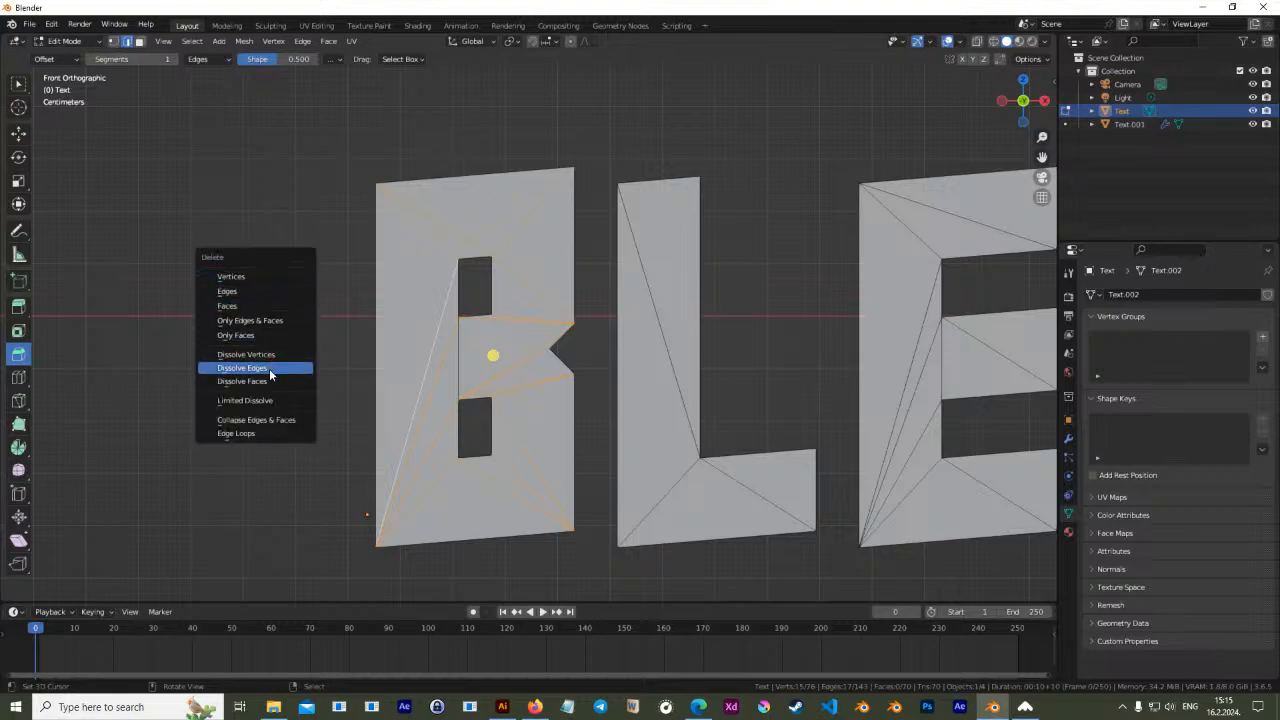
click(268, 368)
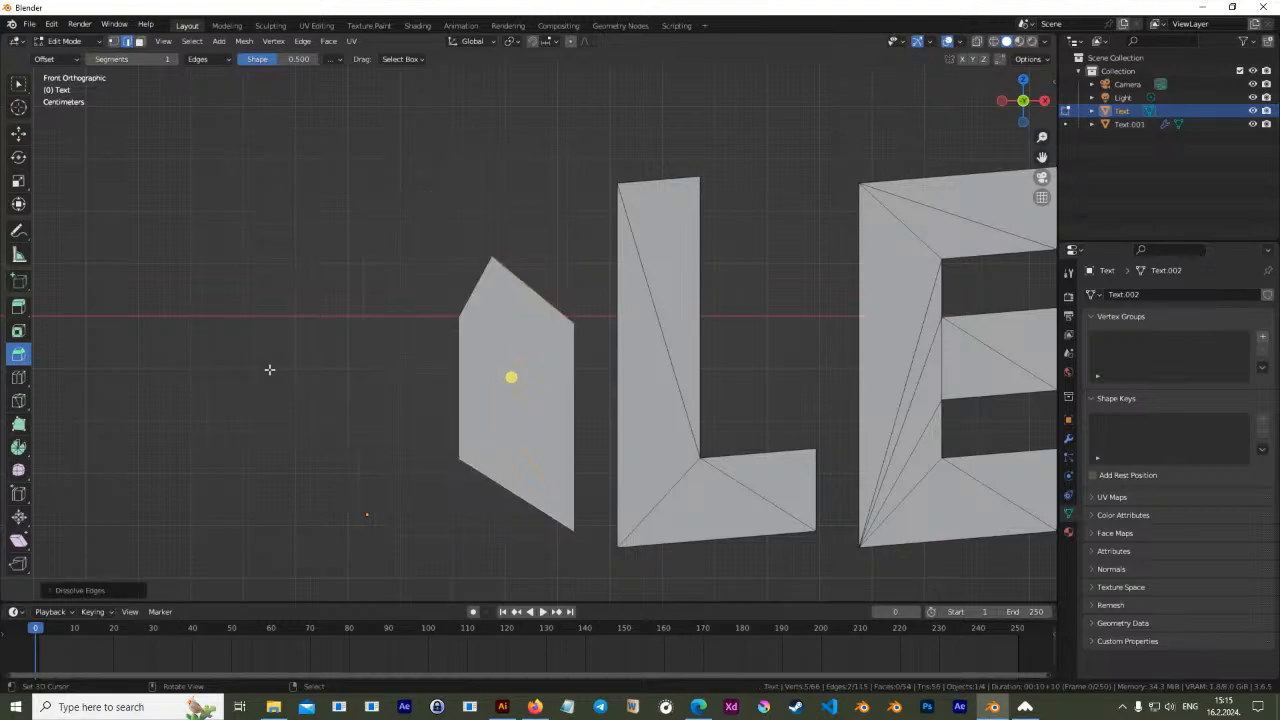
key(ctrl+z)
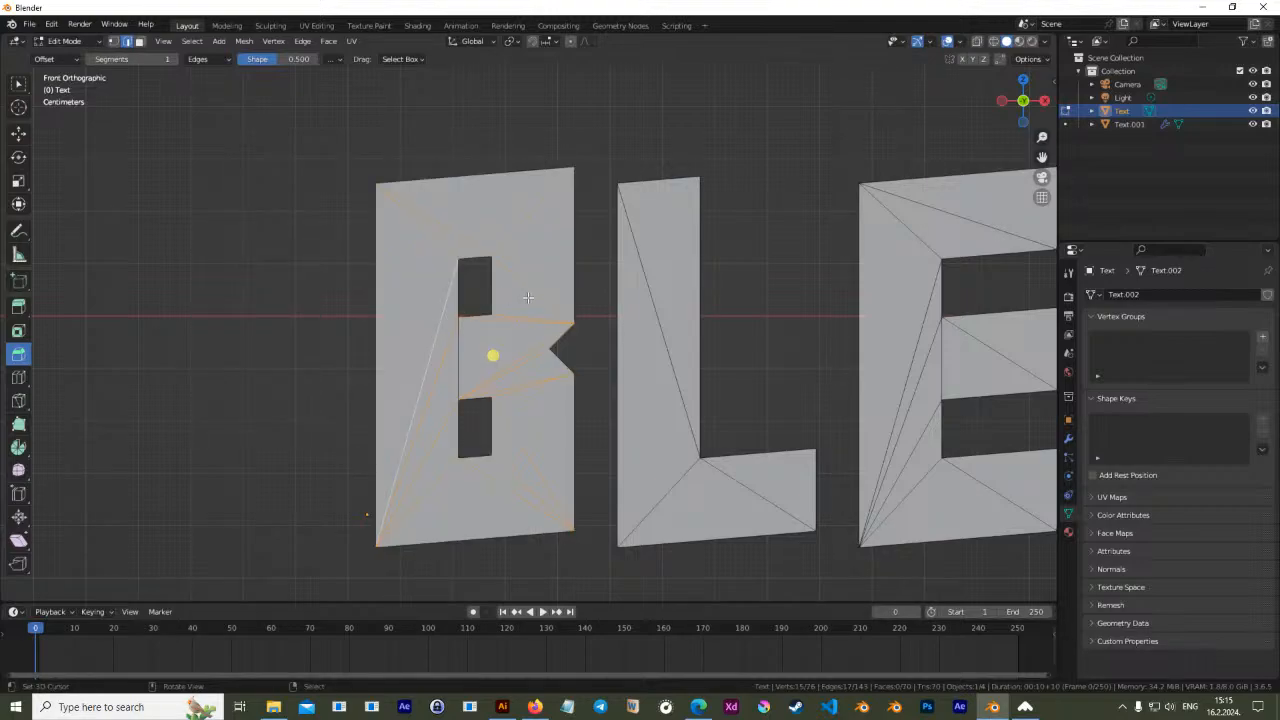
Dissolve one diagonal edge in the B's upper-left area, try dissolving the neighbouring diagonal too, and undo that second dissolve
key(x)
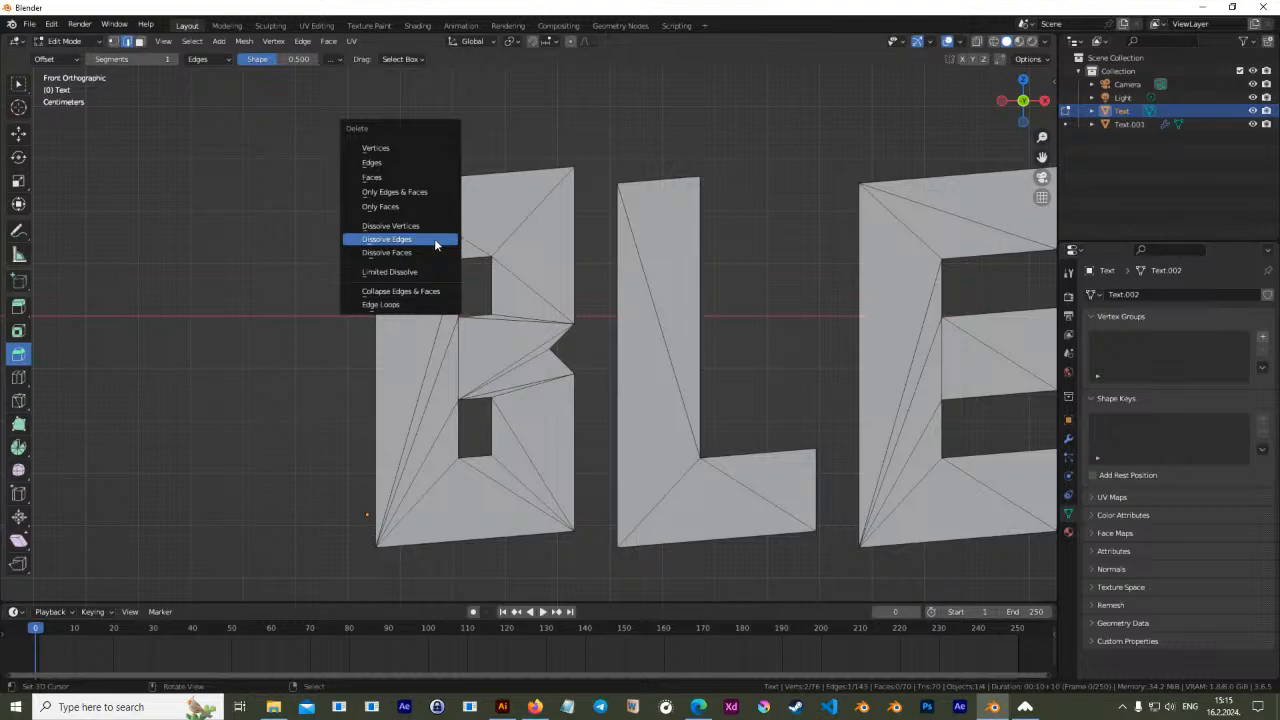
click(434, 240)
right_click(459, 230)
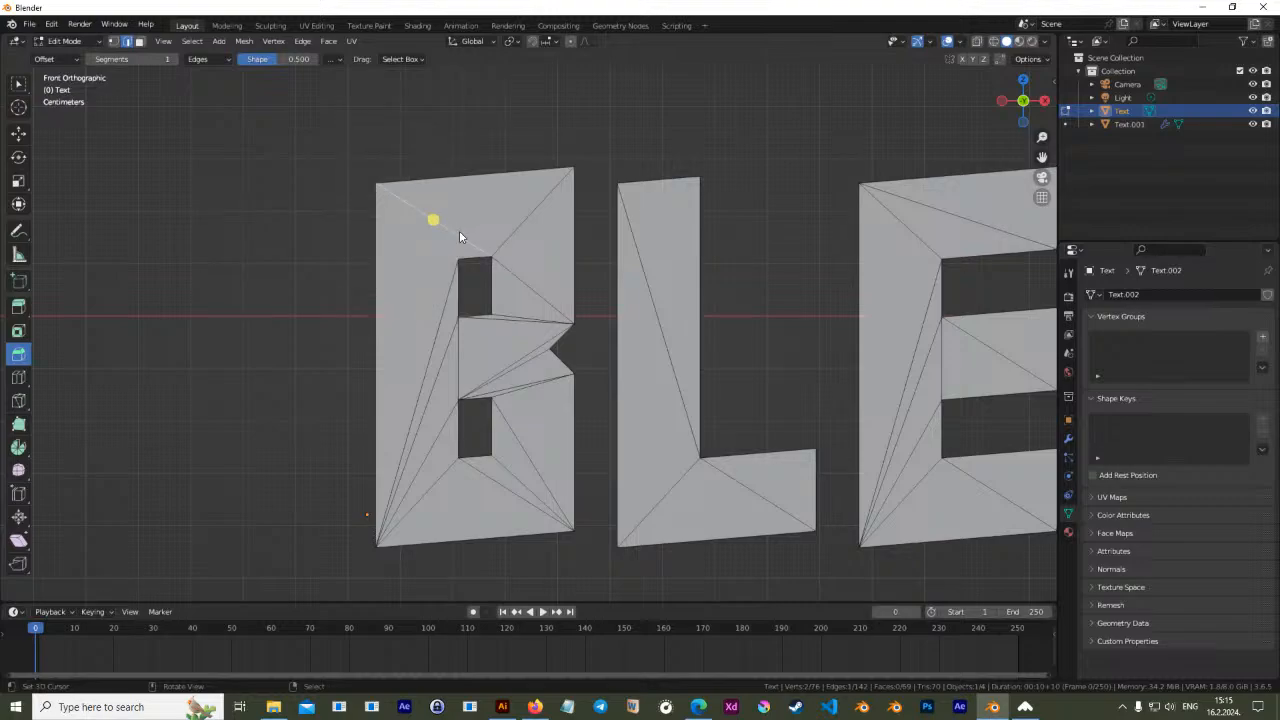
key(x)
click(456, 236)
key(ctrl+z)
With snapping and vertex selection on, knife-cut from both top corners of the B's upper hole straight up to its top edge
click(18, 400)
shift+middle_drag(486, 248, 537, 299)
scroll(538, 330, up, 1)
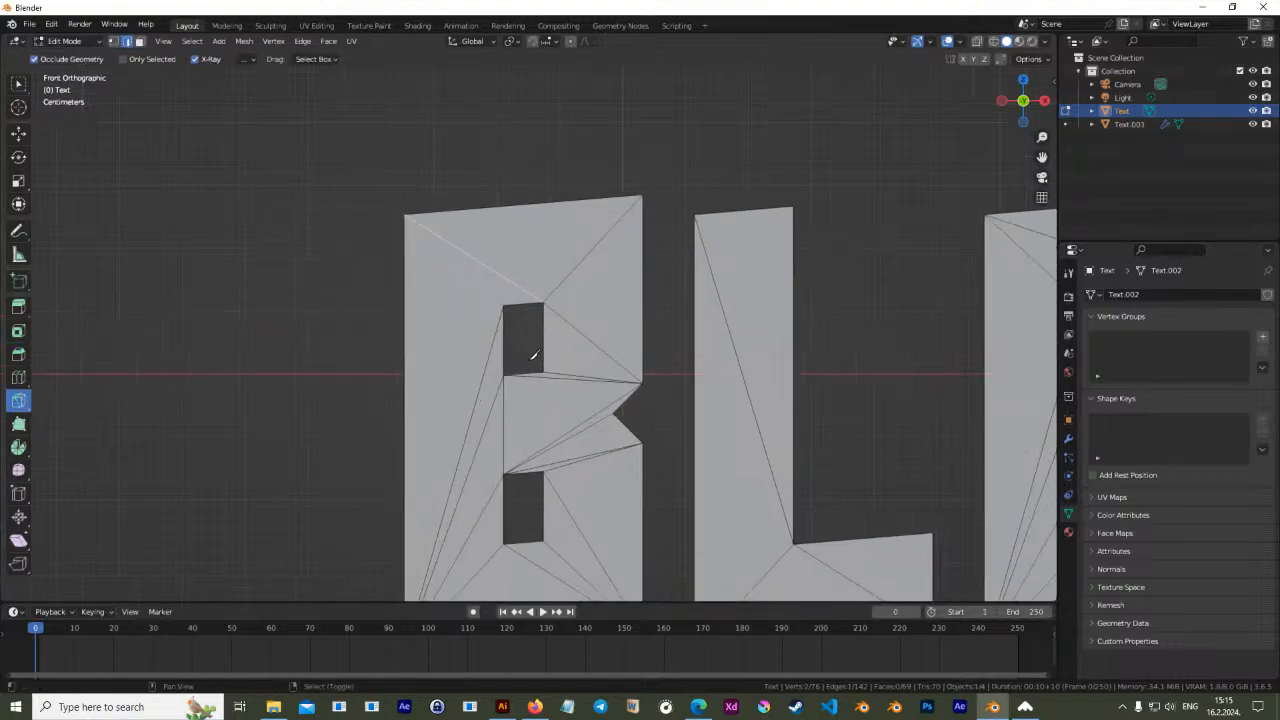
shift+middle_drag(531, 350, 535, 281)
shift+middle_drag(521, 468, 515, 380)
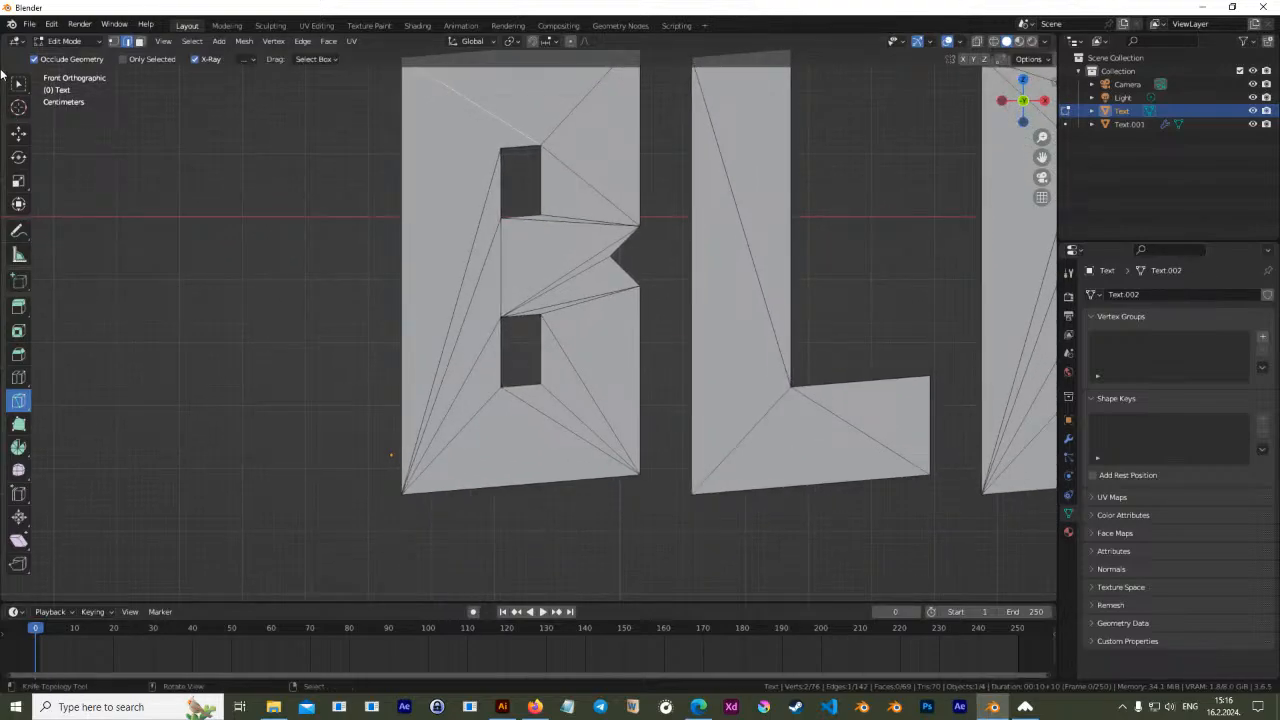
shift+middle_drag(521, 124, 518, 232)
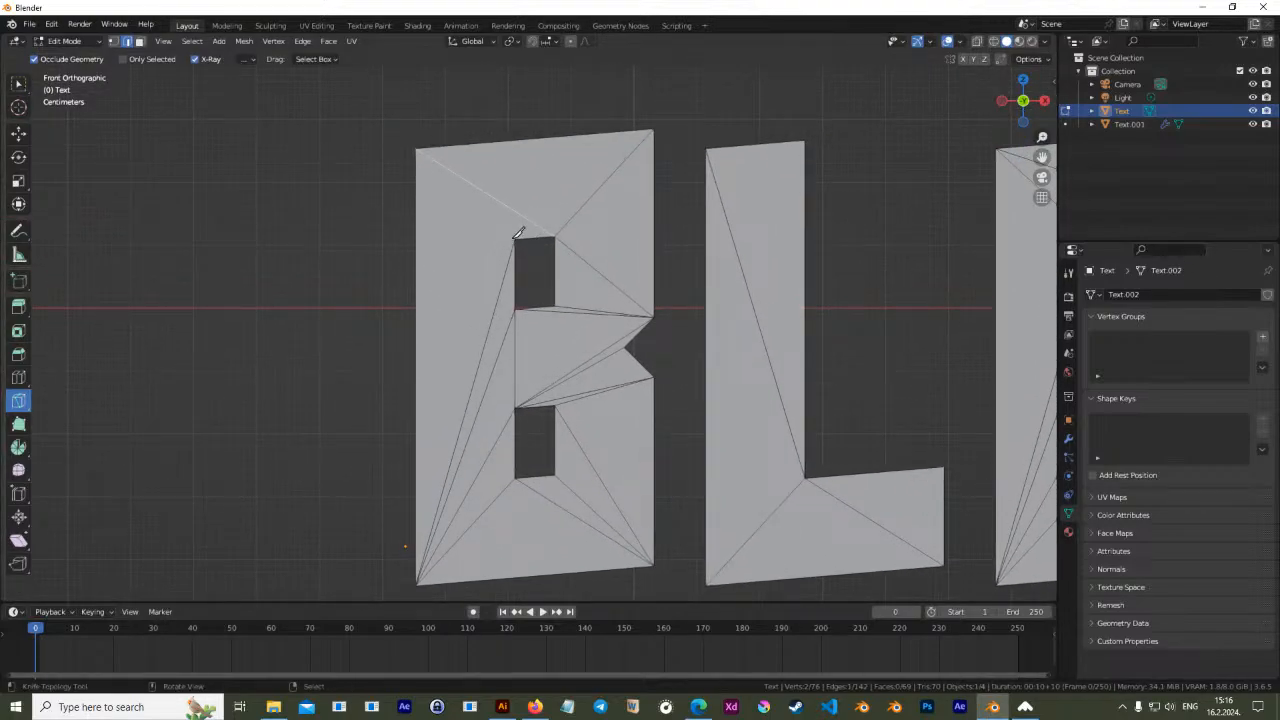
click(18, 133)
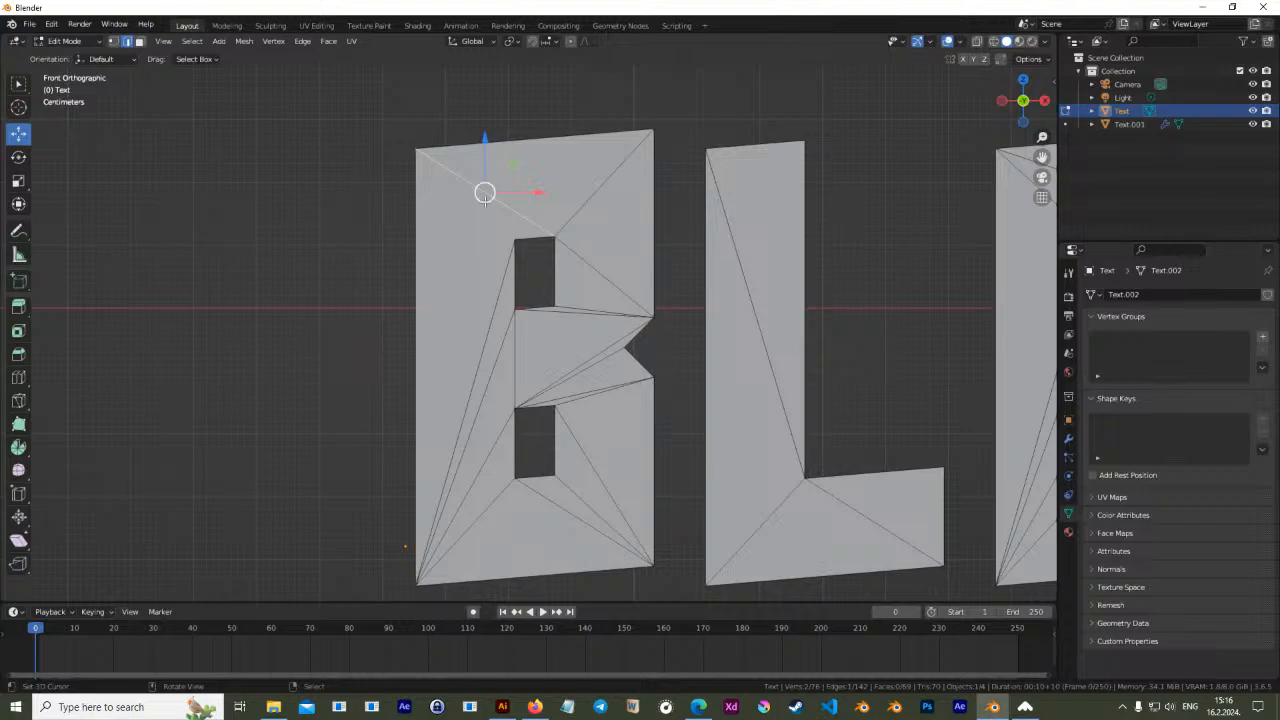
click(18, 400)
click(536, 43)
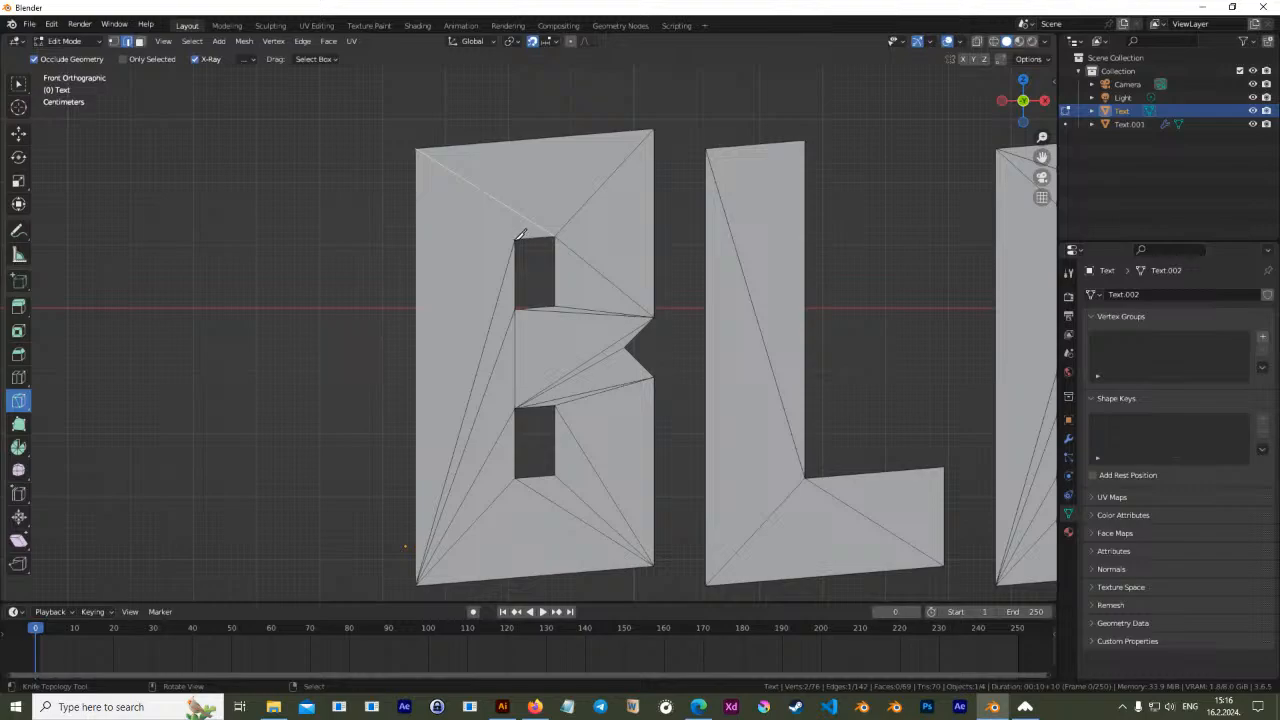
click(113, 41)
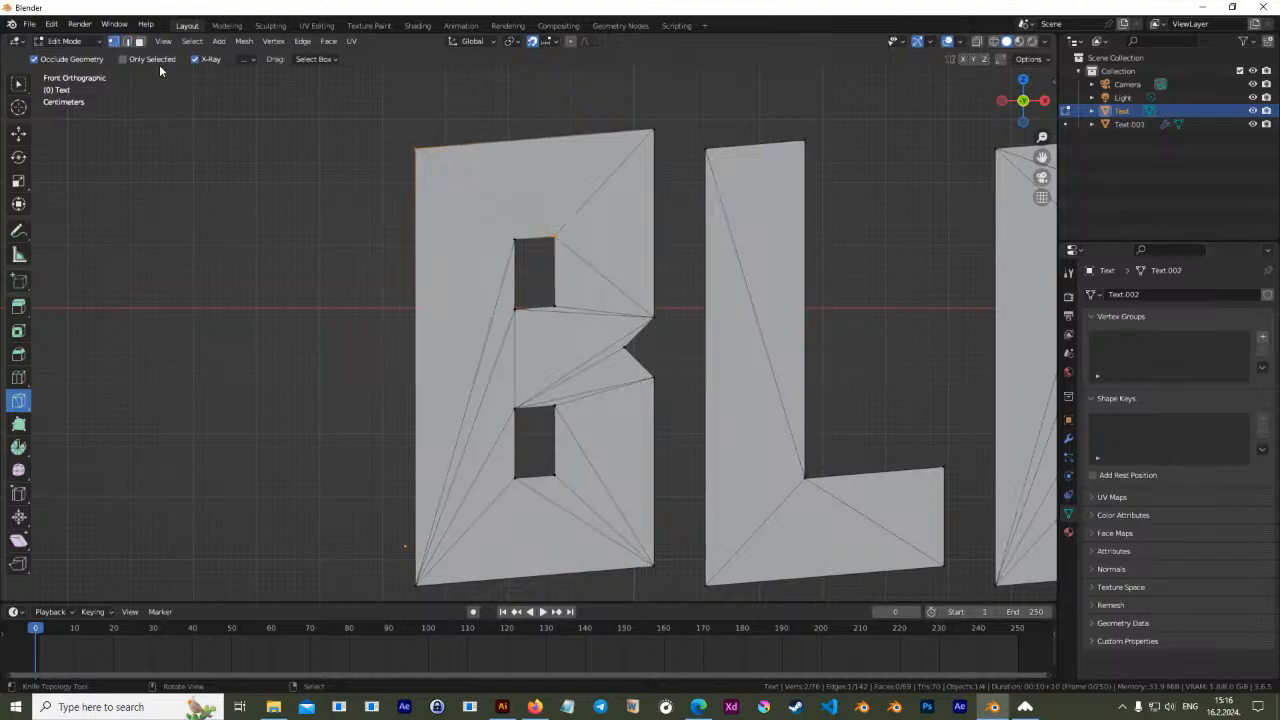
click(515, 237)
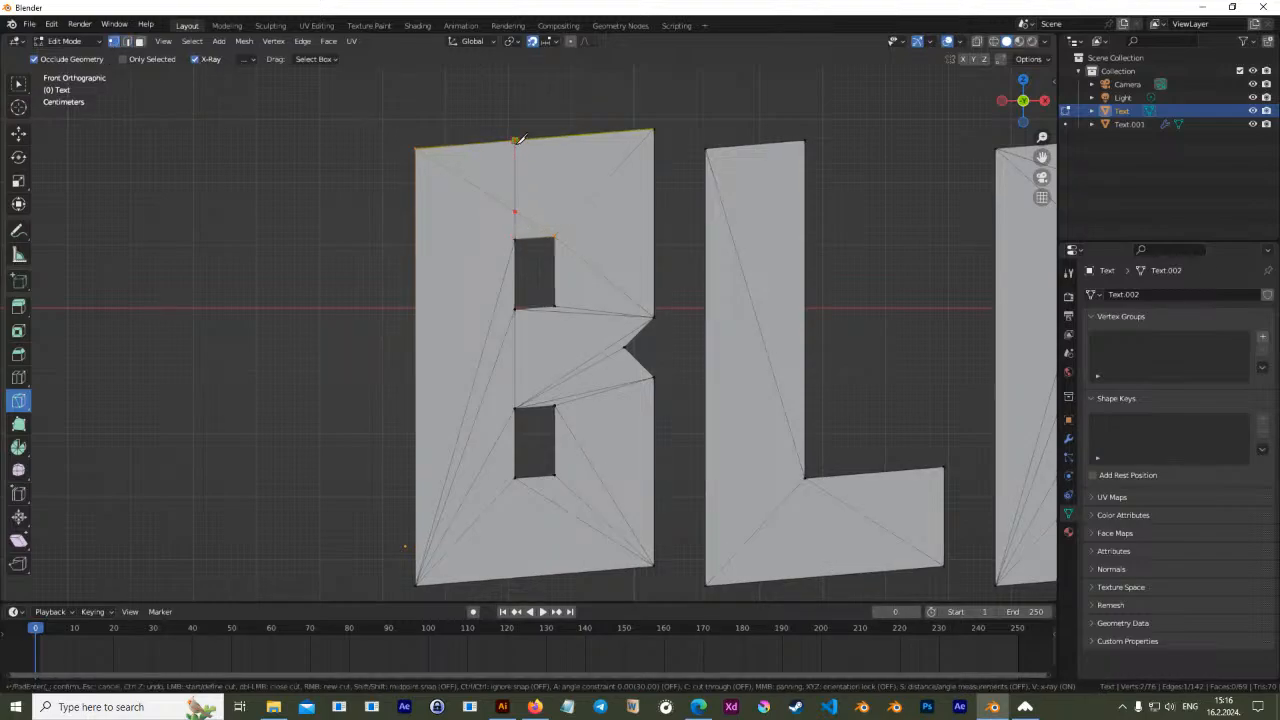
click(516, 139)
key(Return)
click(555, 237)
click(558, 133)
key(Return)
Knife-cut from the two left corners of the B's upper hole across to the letter's left edge
click(516, 238)
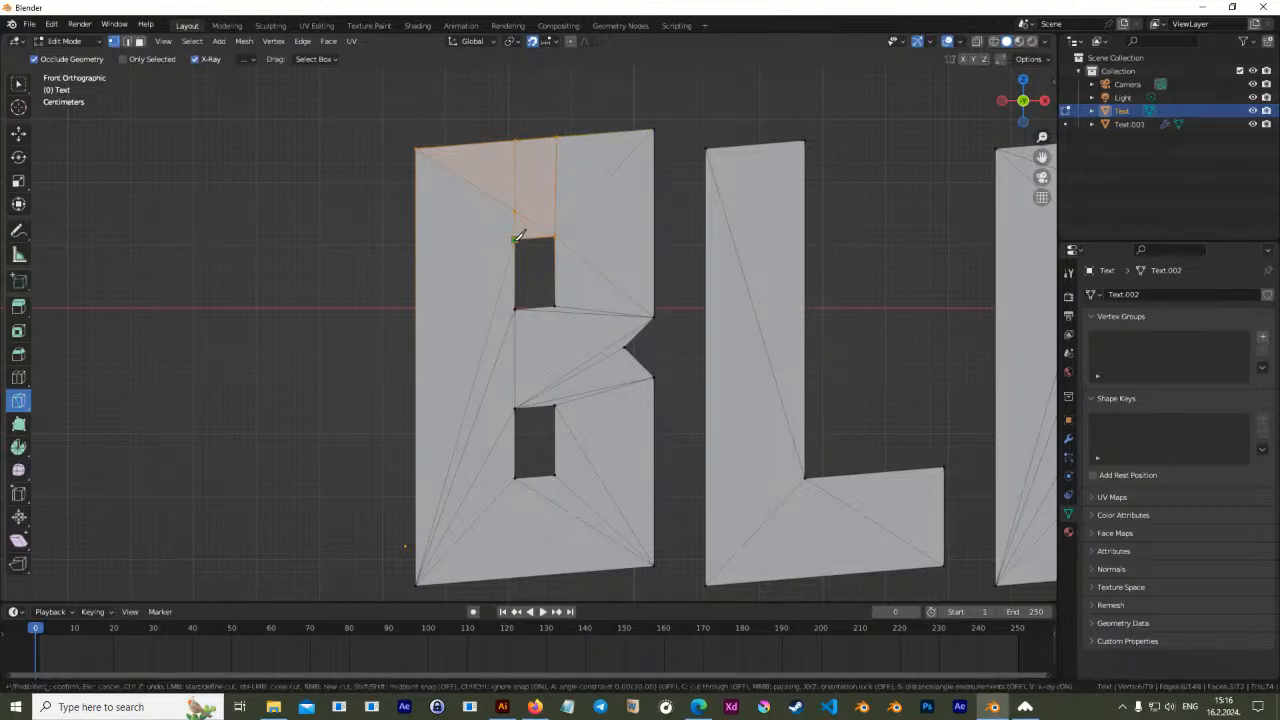
click(418, 243)
key(Return)
click(517, 305)
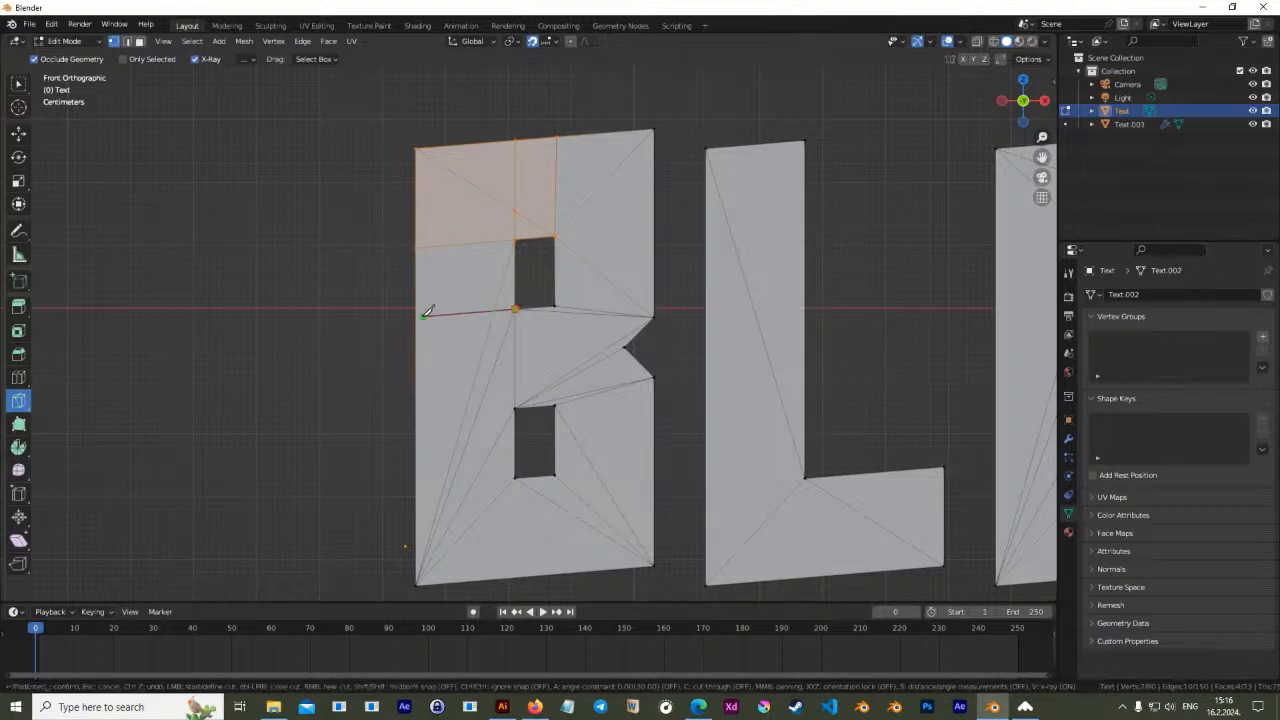
click(418, 308)
key(Return)
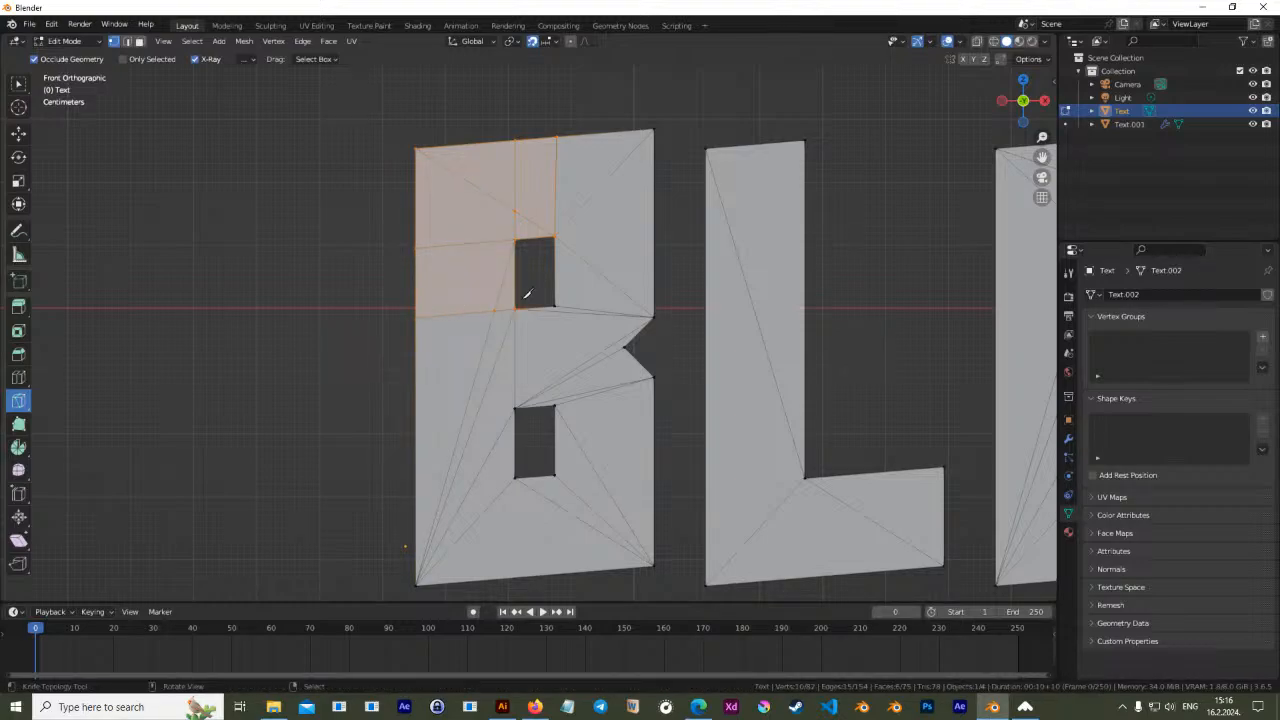
Knife-cut from the two right corners of the B's upper hole across to the letter's right edge
click(556, 305)
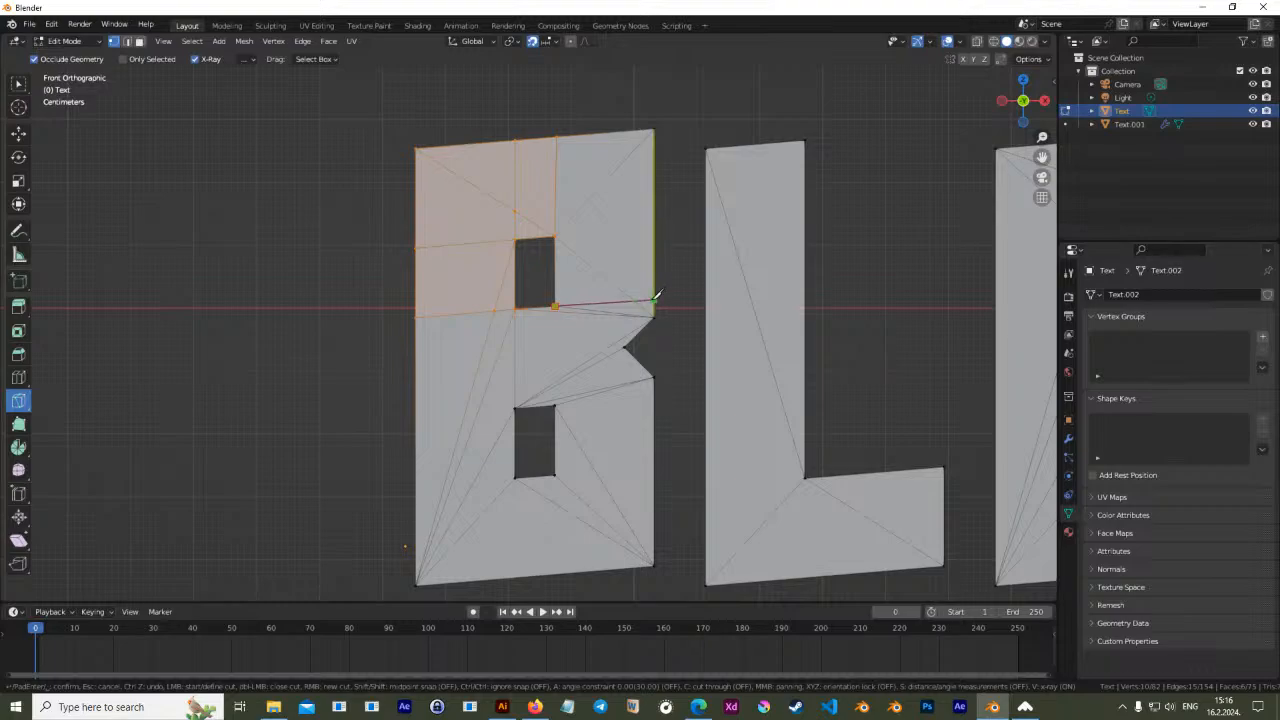
click(650, 299)
key(Return)
click(554, 236)
click(655, 226)
key(Return)
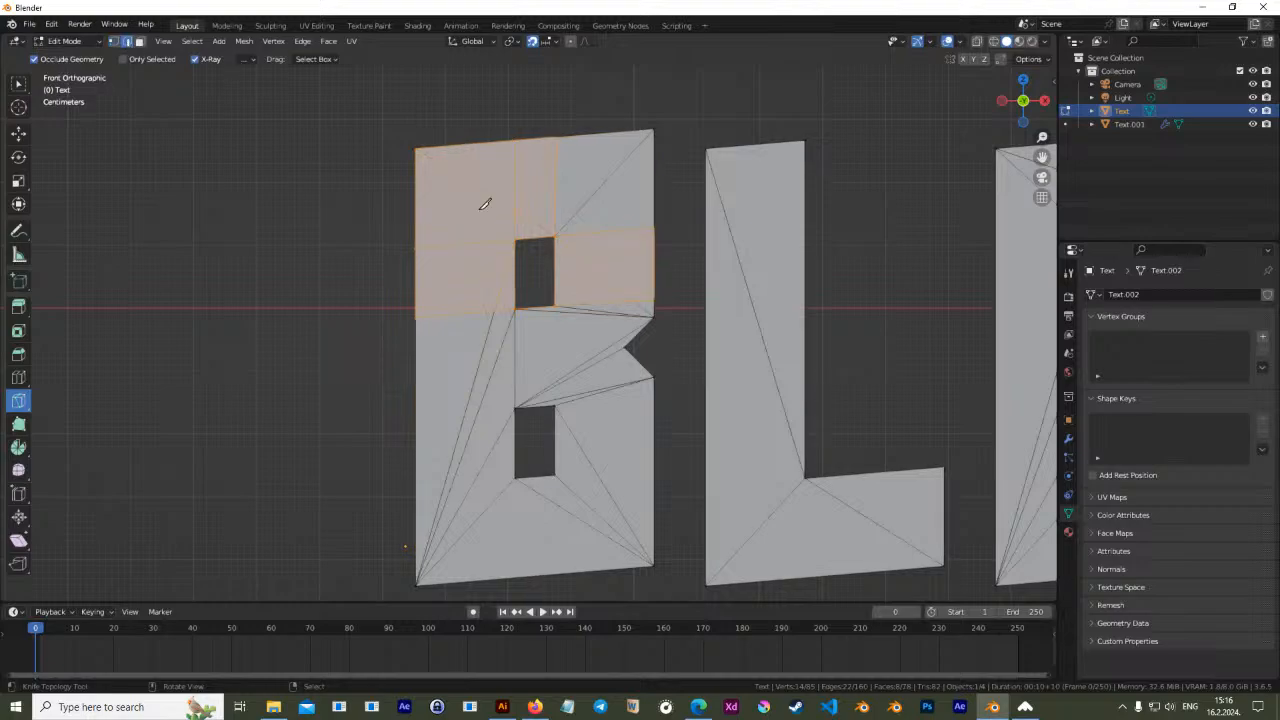
Try dissolving the leftover diagonal edges around the B's upper hole, undo it, and delete those edges instead
click(18, 133)
click(450, 178)
shift+click(530, 220)
shift+click(584, 204)
shift+click(515, 280)
shift+click(612, 276)
key(x)
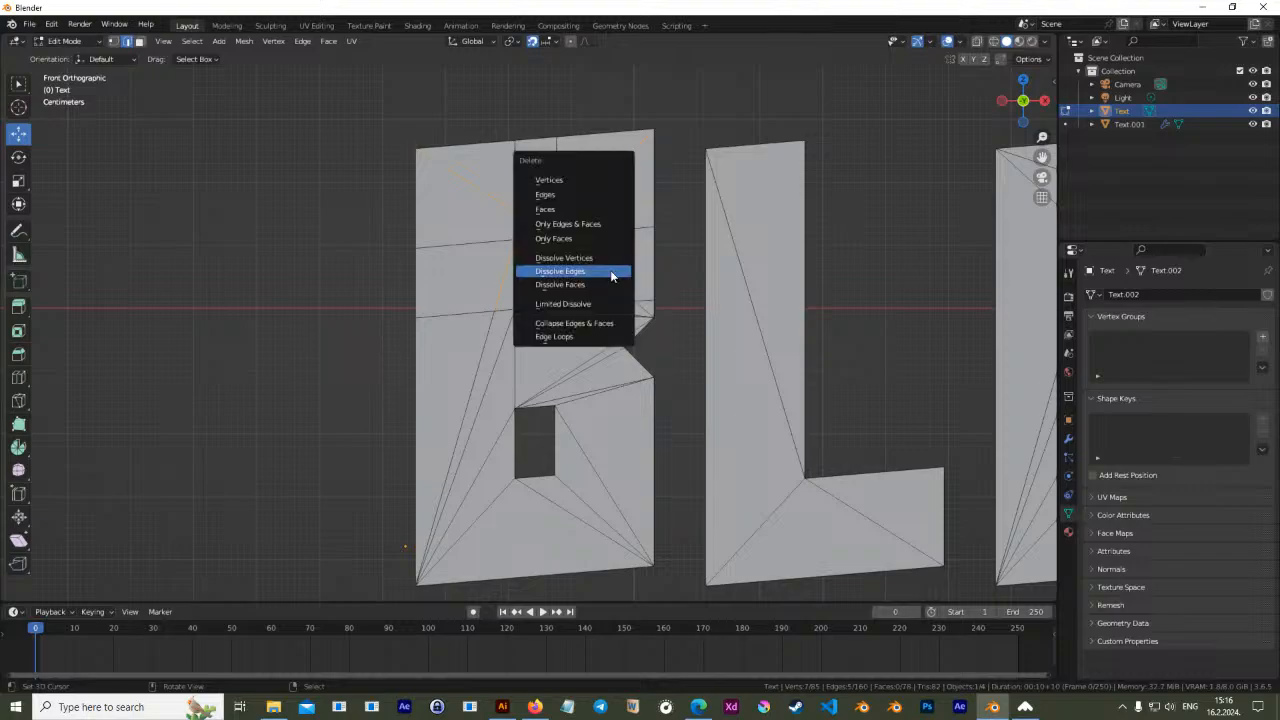
click(594, 271)
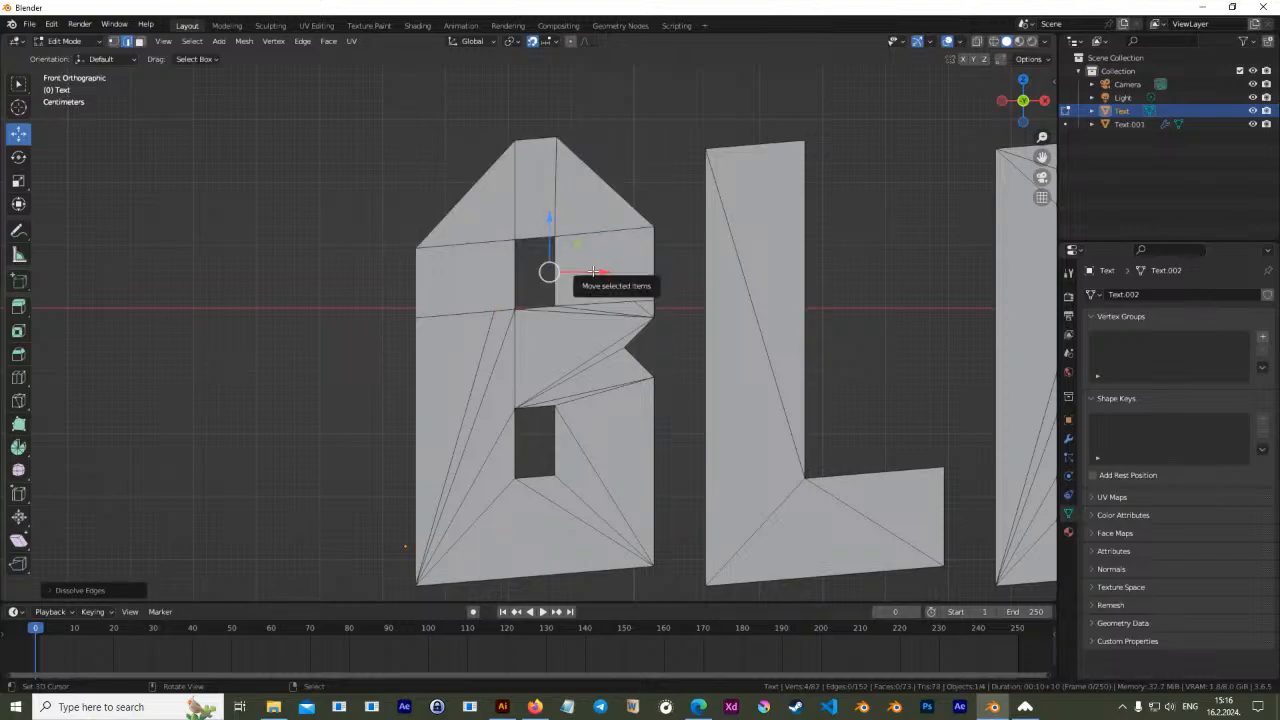
key(ctrl+z)
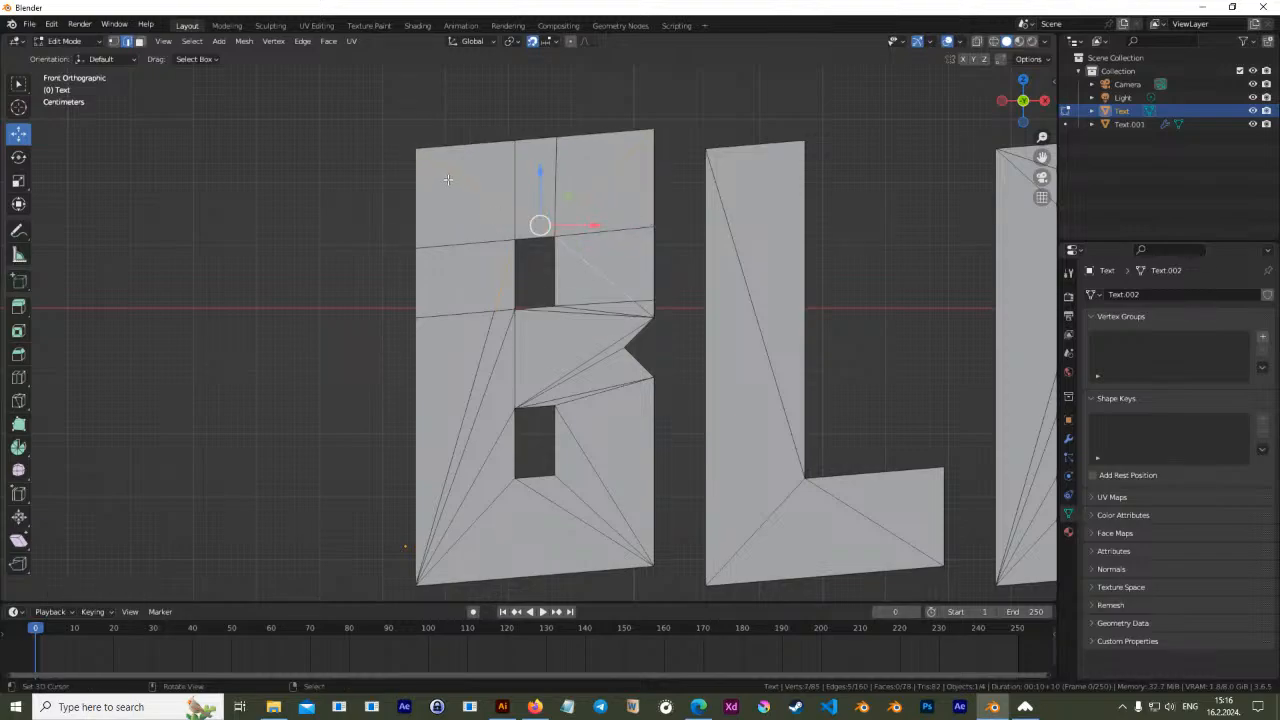
middle_drag(448, 179, 501, 326)
key(x)
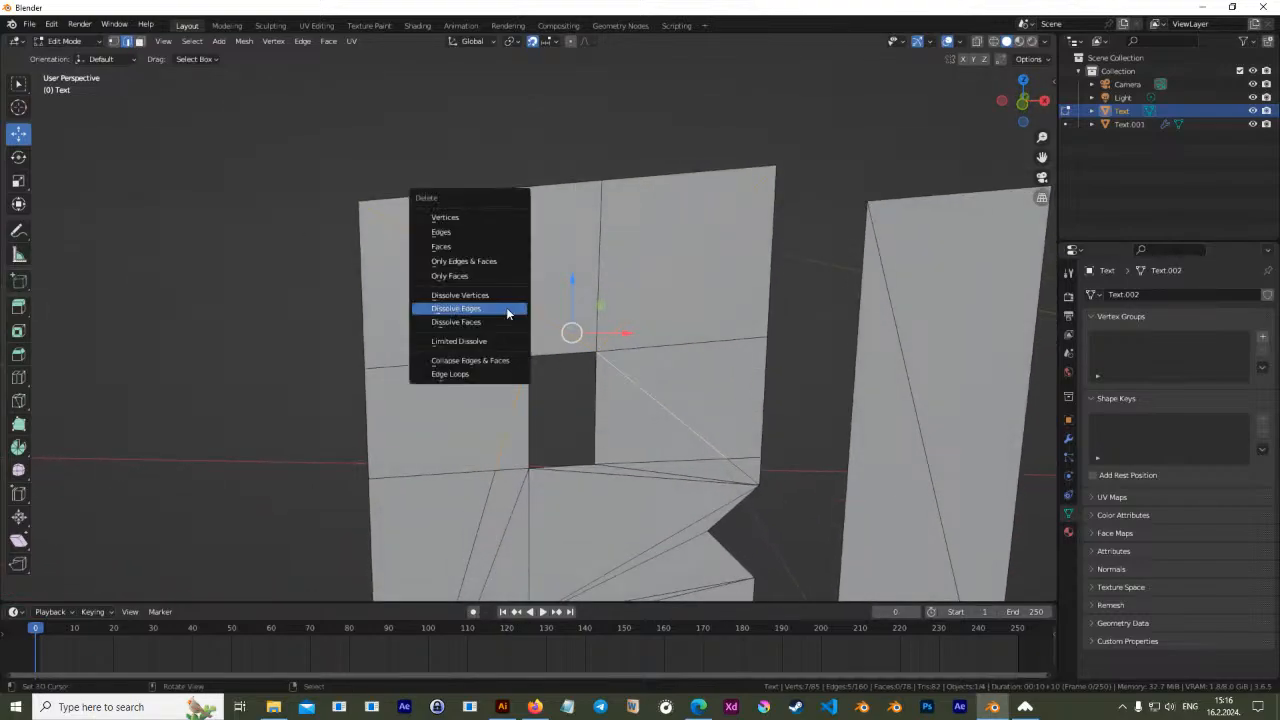
click(483, 229)
shift+middle_drag(531, 359, 530, 310)
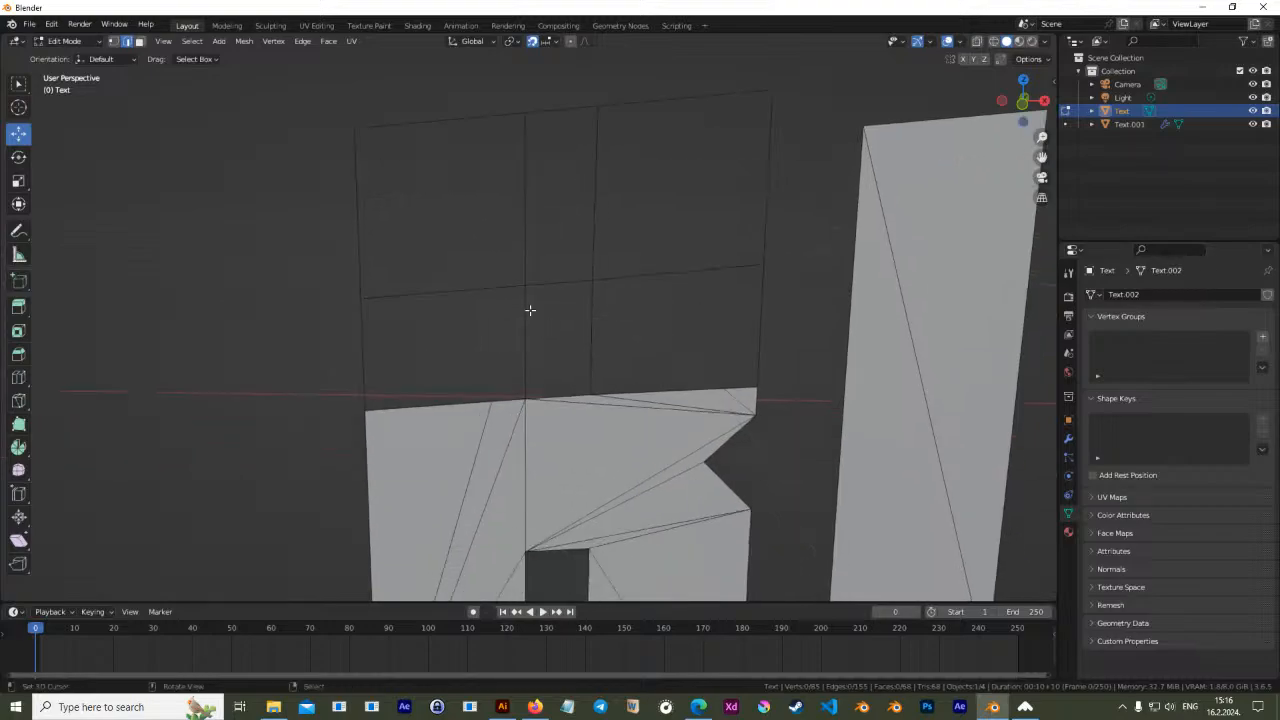
Dissolve the stray vertex midway along the vertical edge above the upper hole's left side
click(350, 190)
shift+click(526, 224)
click(113, 41)
click(526, 226)
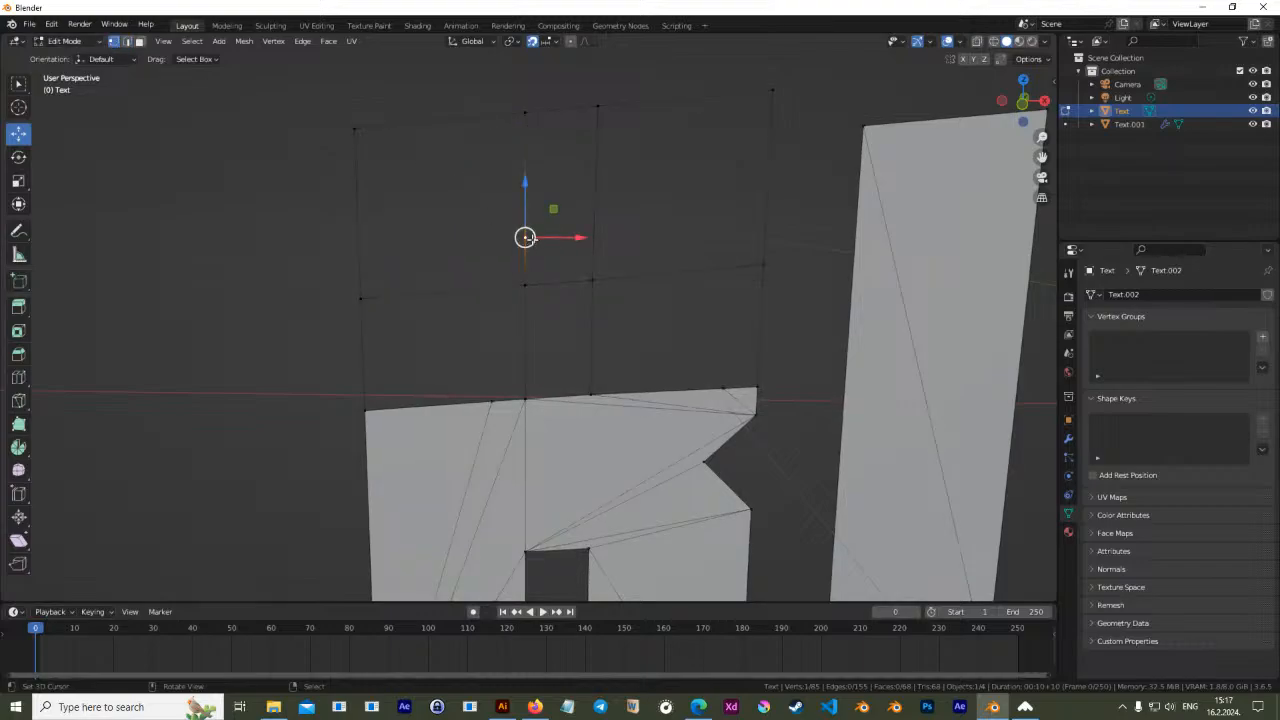
key(x)
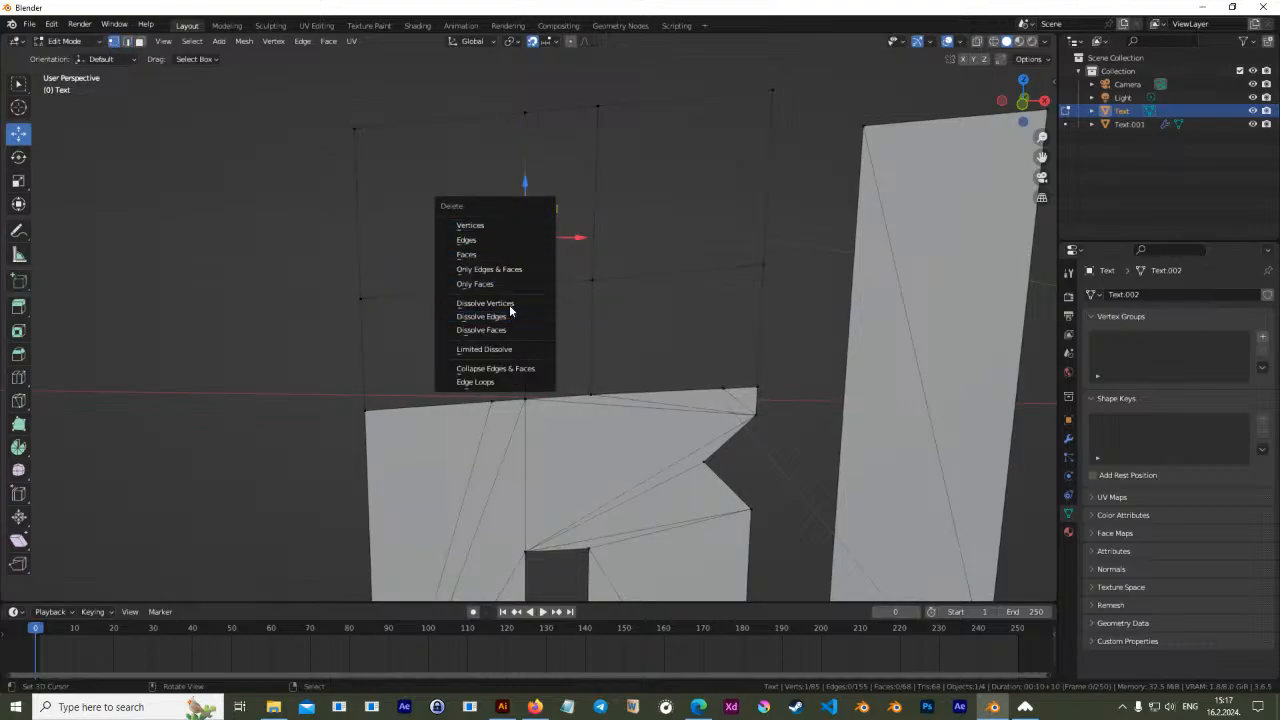
click(512, 303)
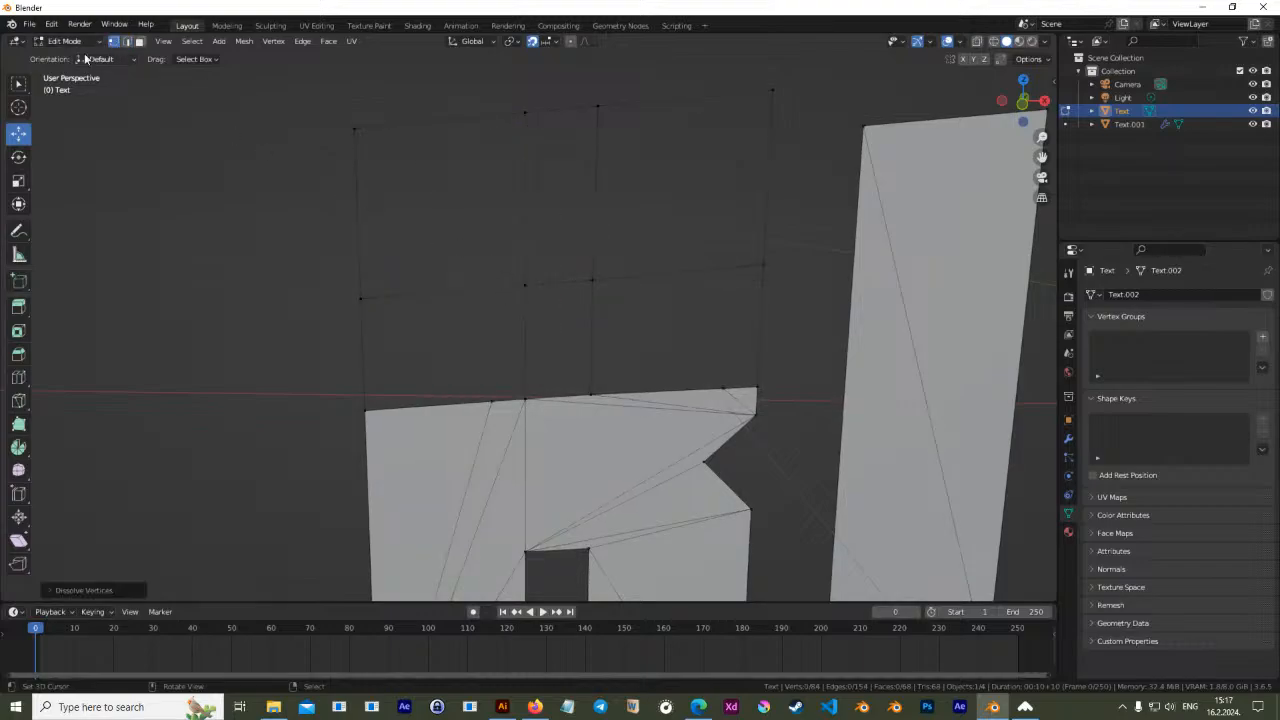
Fill the three open sections along the top of the B with faces between their vertical edges
click(126, 41)
click(357, 212)
shift+click(526, 226)
key(f)
shift+click(594, 228)
key(f)
click(593, 234)
shift+click(765, 210)
key(f)
Fill the open section left of the B's upper hole with a face from its bordering edges
click(423, 293)
shift+click(419, 406)
shift+click(500, 400)
key(f)
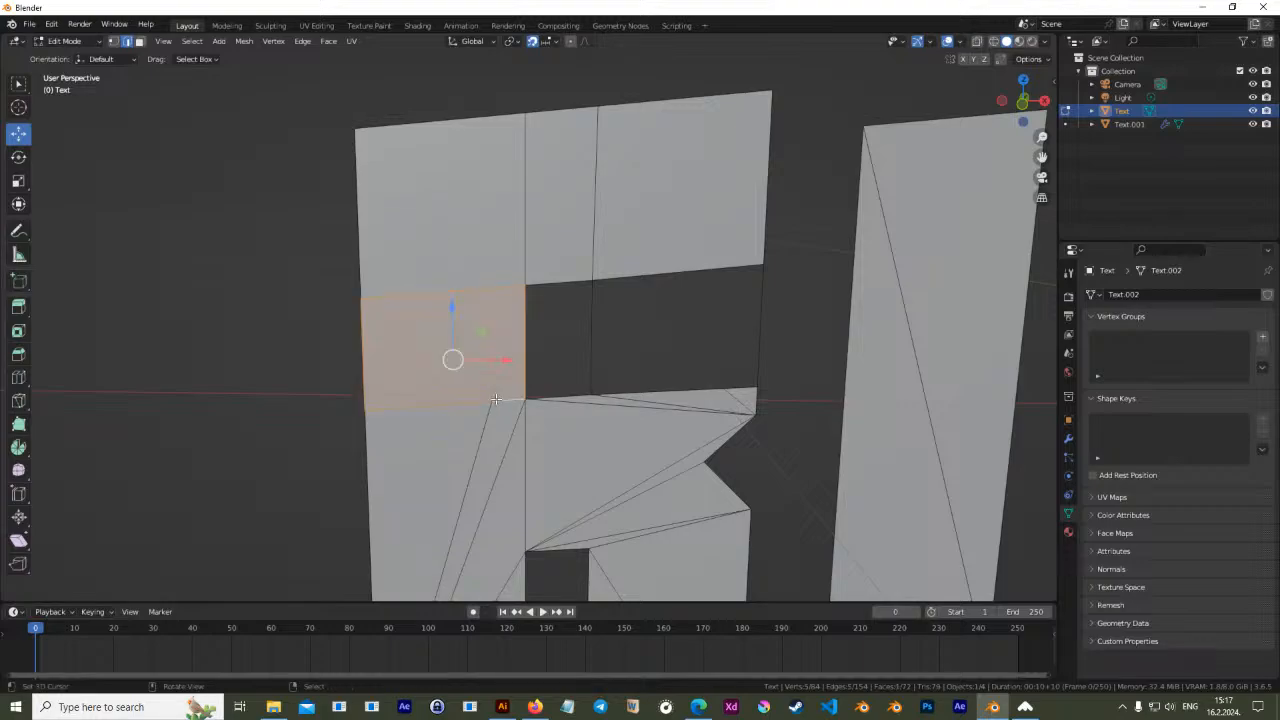
Fill the open section right of the B's upper hole with a face, and the remaining gap at its outer edge with another
click(692, 278)
shift+click(678, 384)
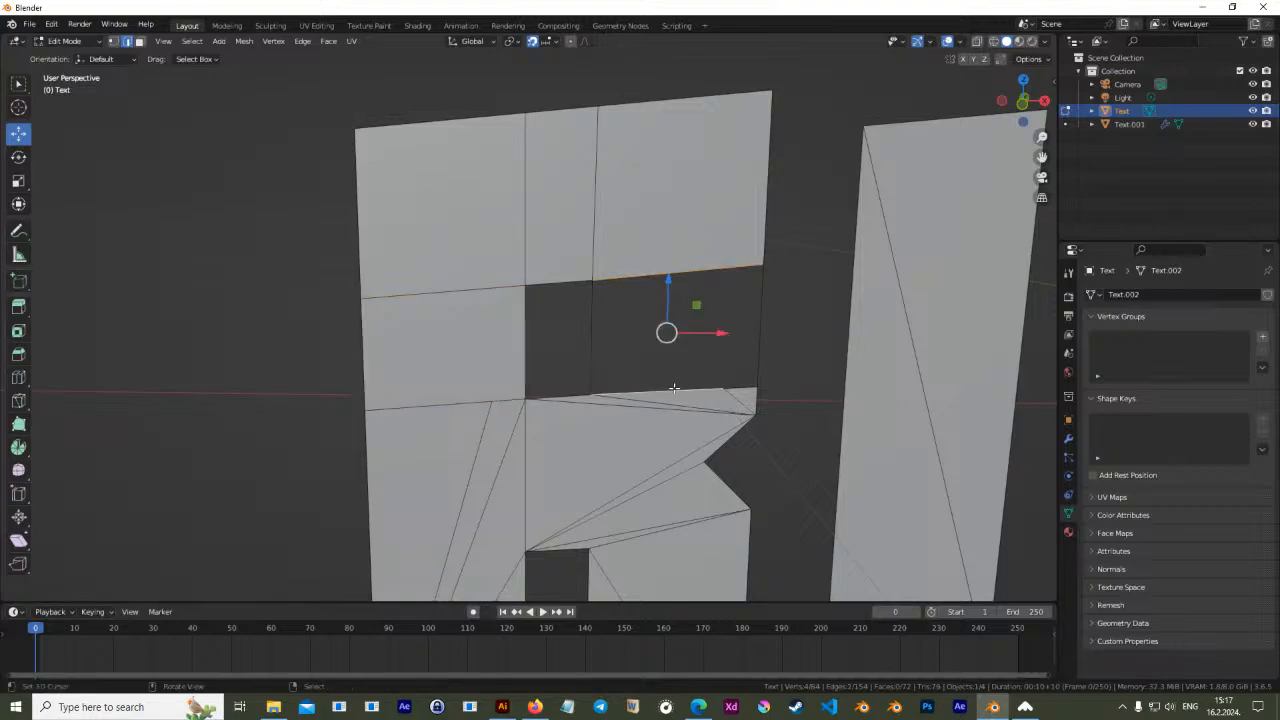
key(f)
click(757, 360)
shift+click(732, 360)
key(f)
Merge the two faces right of the B's upper hole into a single face
click(700, 347)
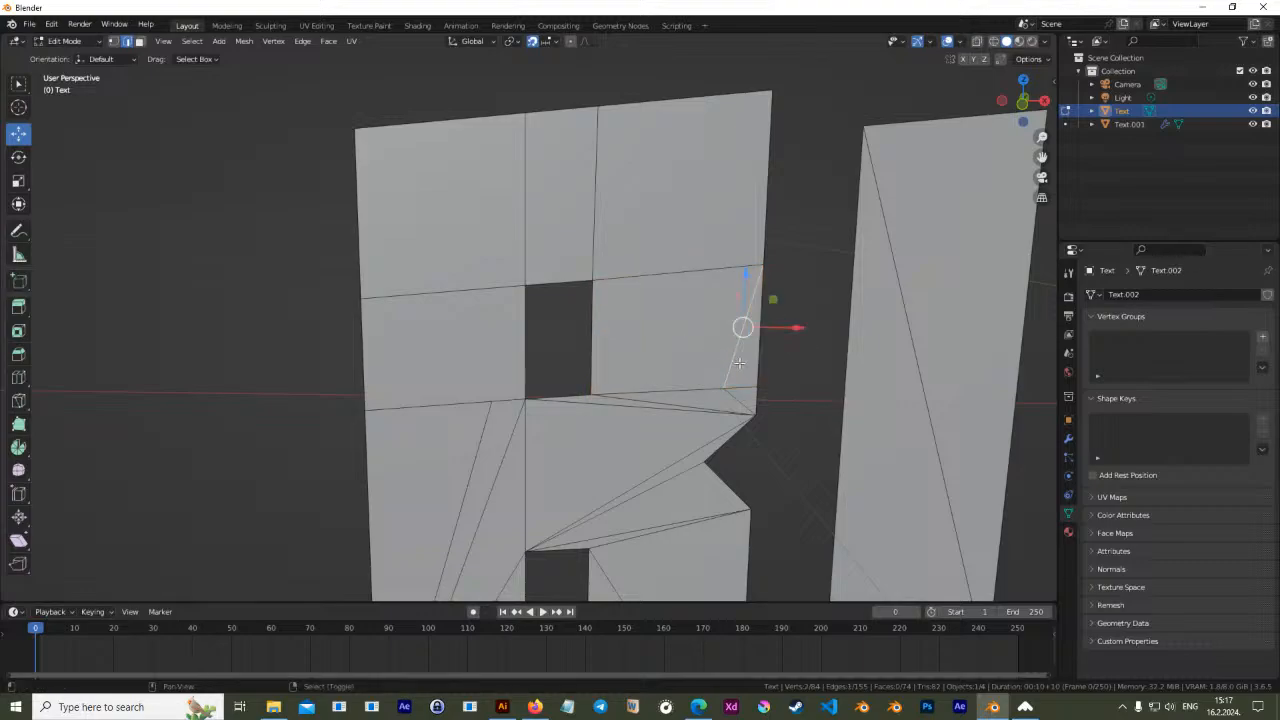
click(139, 45)
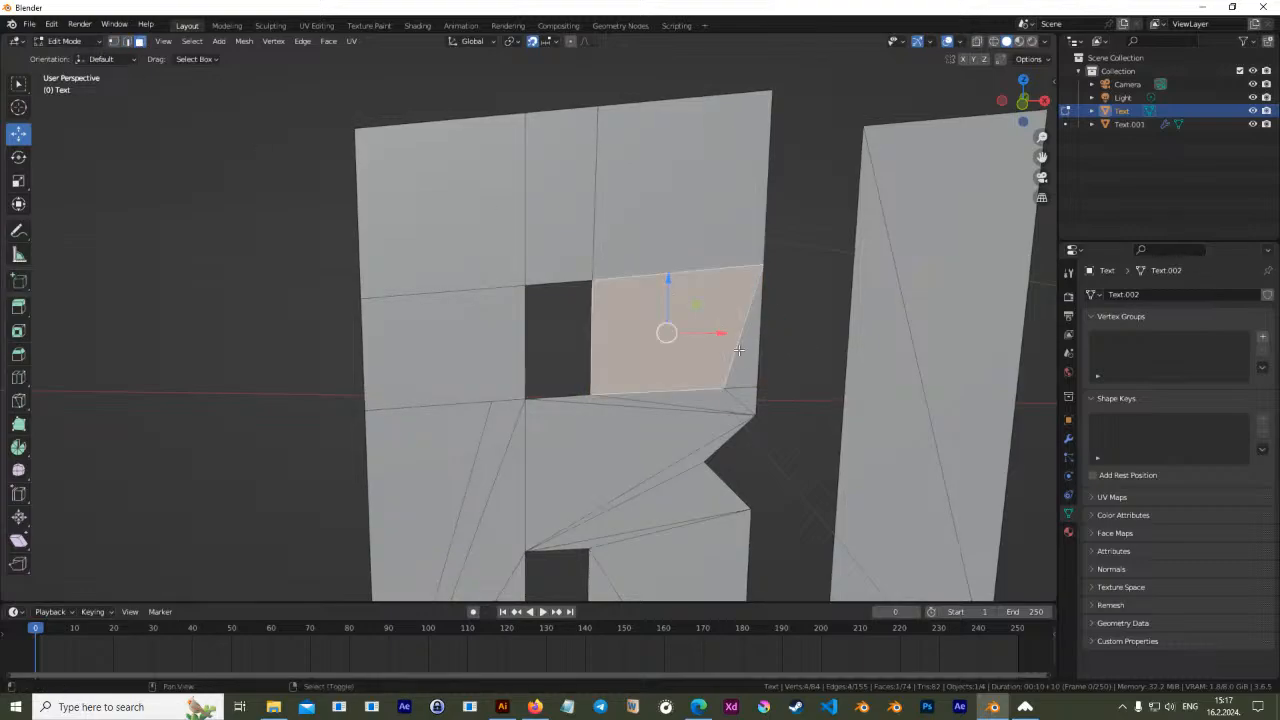
click(680, 335)
shift+click(742, 365)
key(f)
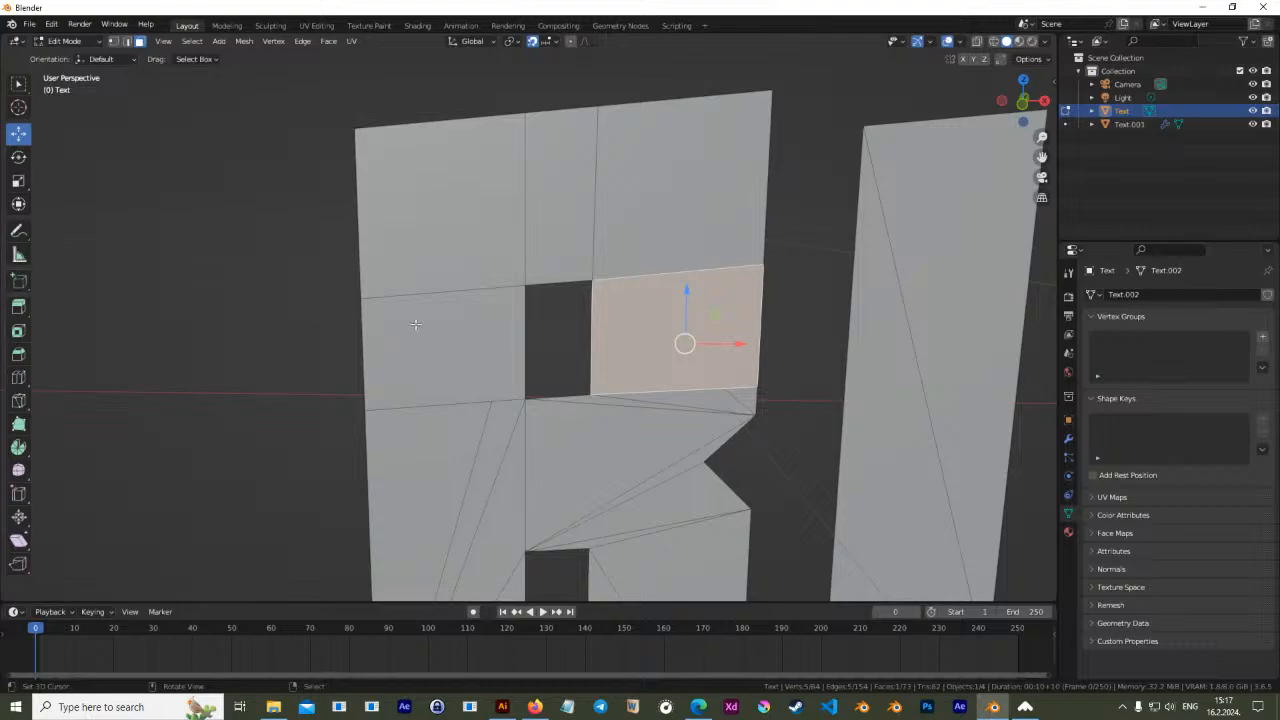
In front view, knife-cut two vertical edges from the lower corners of the B's lower hole down to the letter's bottom edge
key(KP_1)
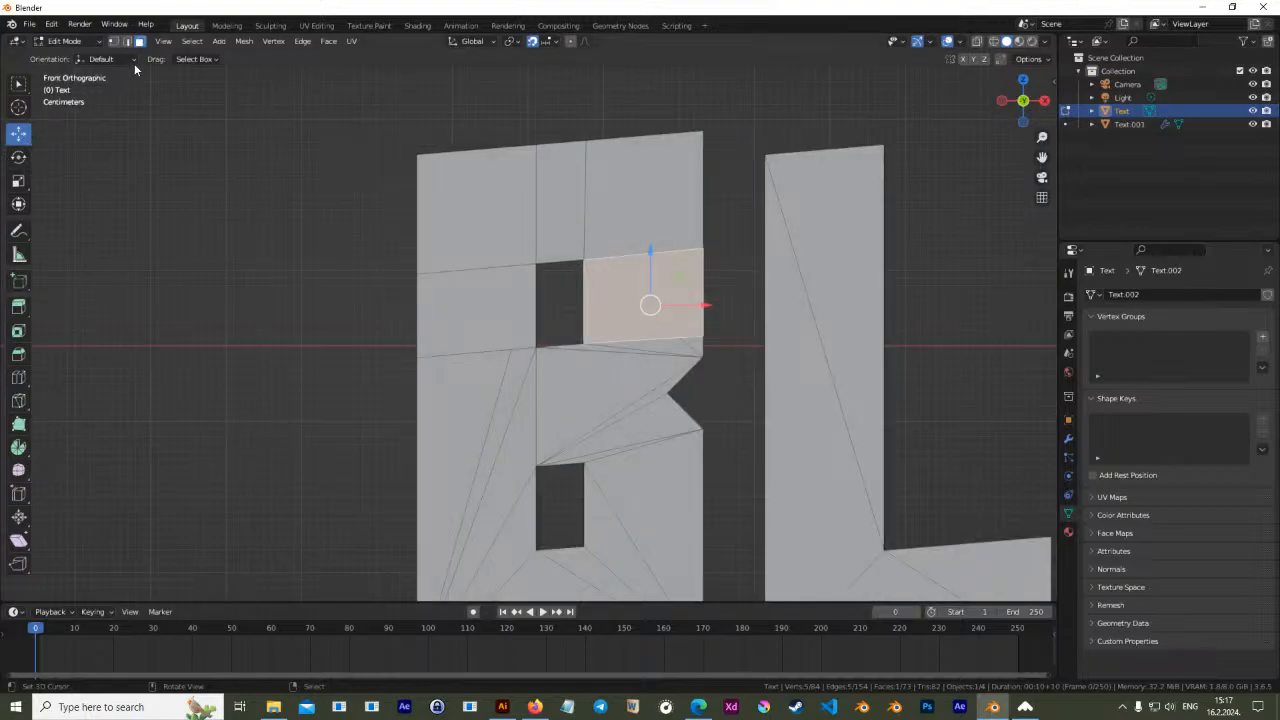
click(113, 41)
click(684, 331)
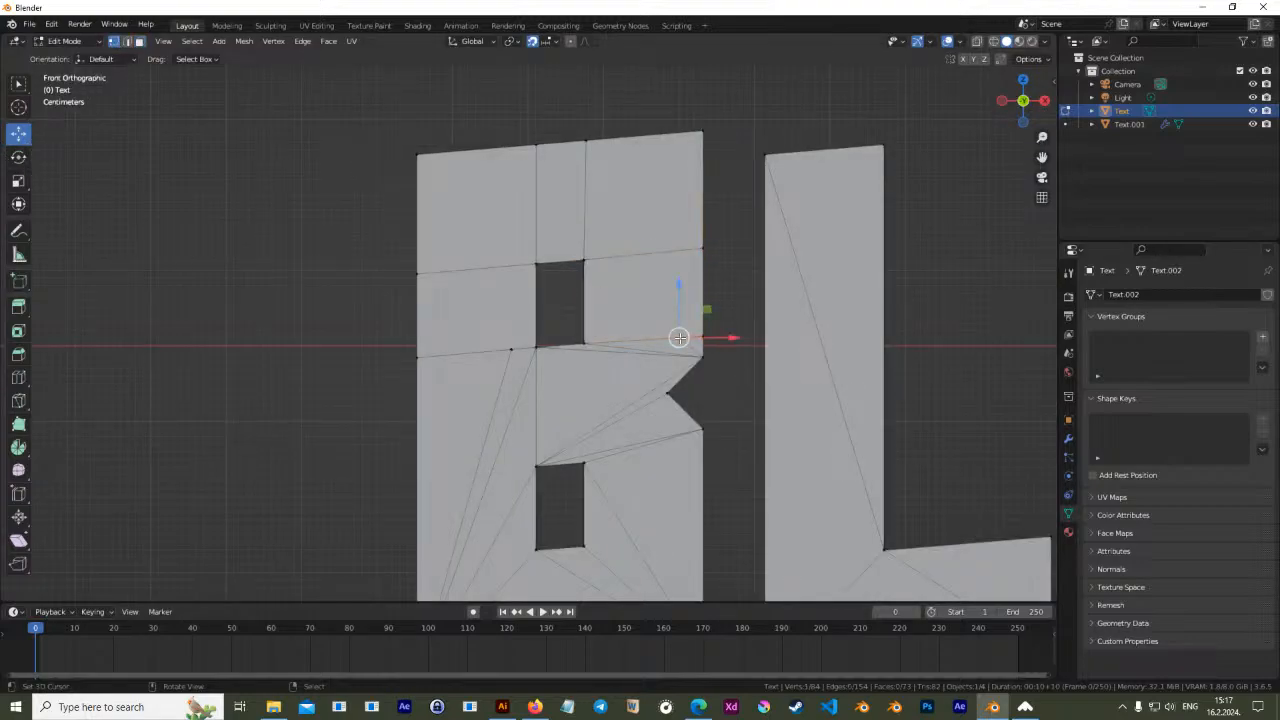
shift+middle_drag(472, 392, 502, 336)
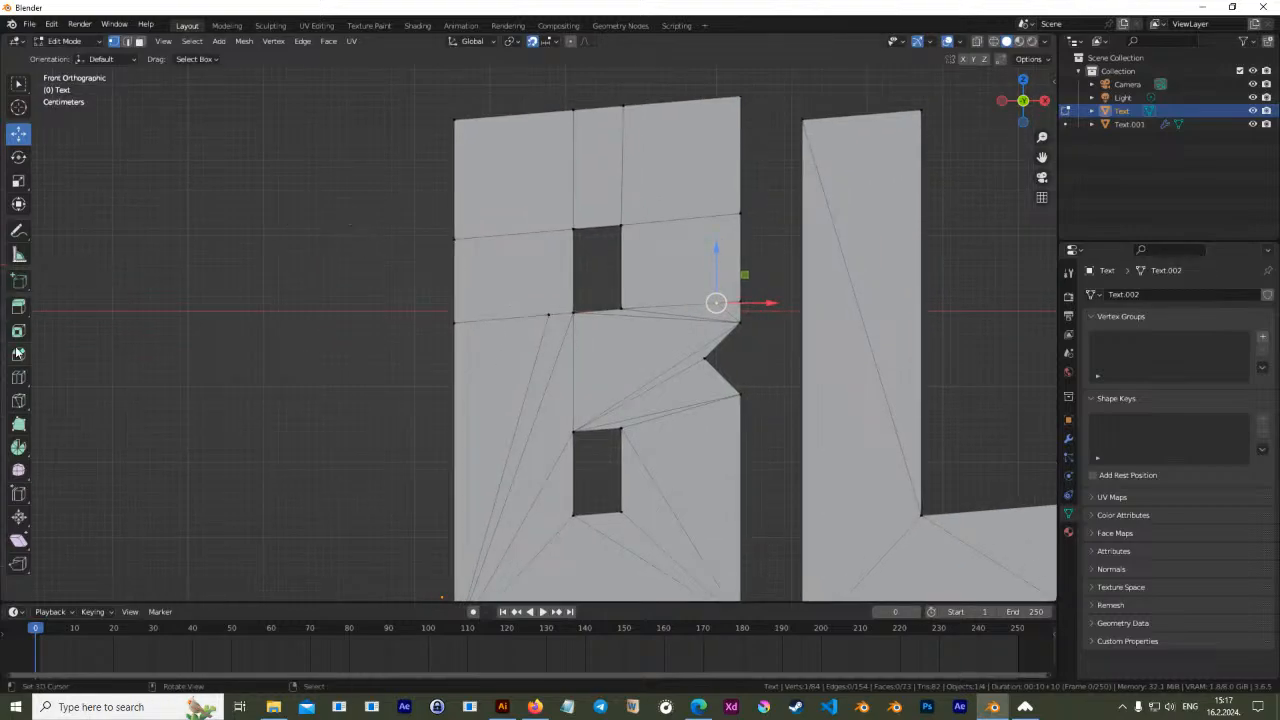
click(18, 400)
shift+middle_drag(493, 418, 520, 306)
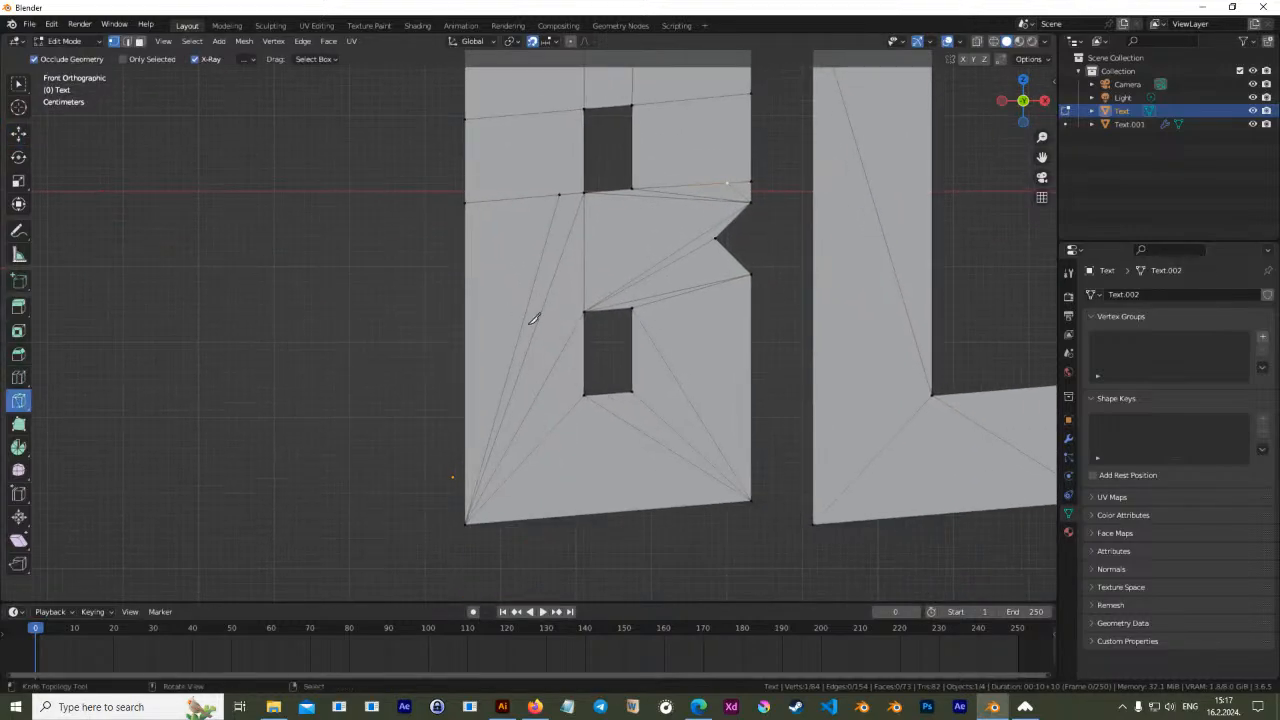
click(585, 393)
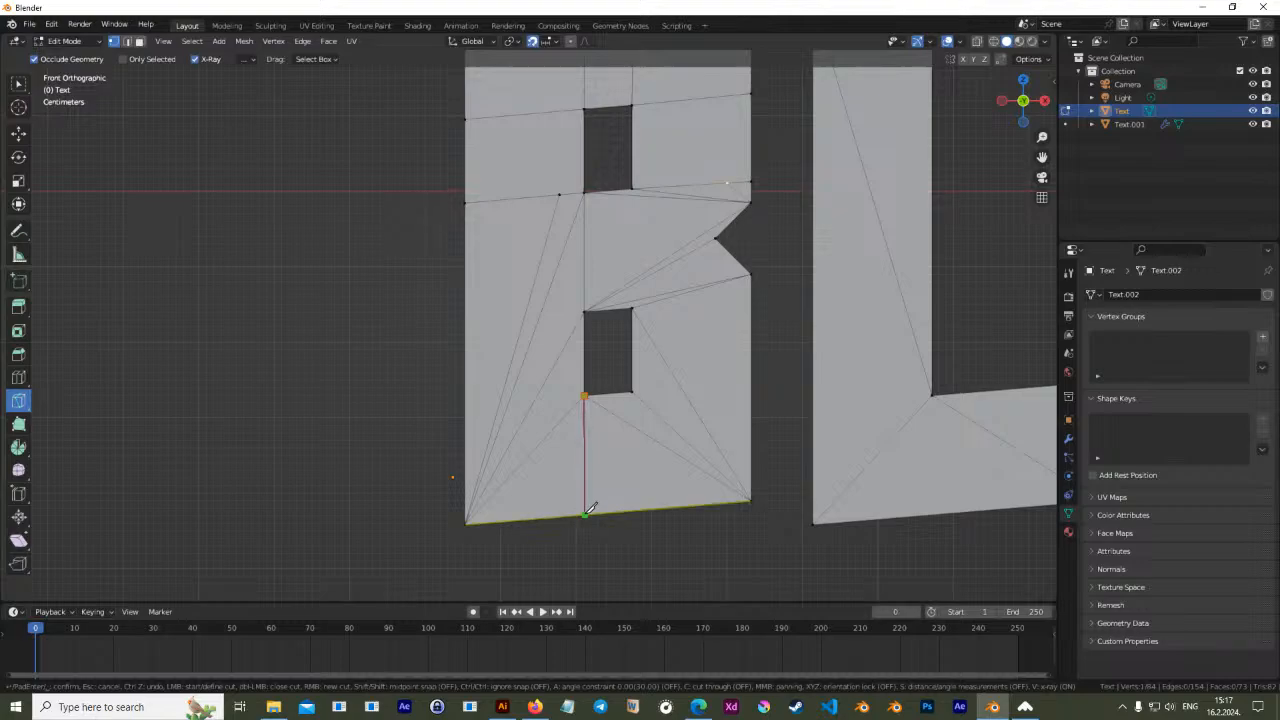
click(585, 512)
key(Return)
click(632, 392)
click(636, 510)
key(Return)
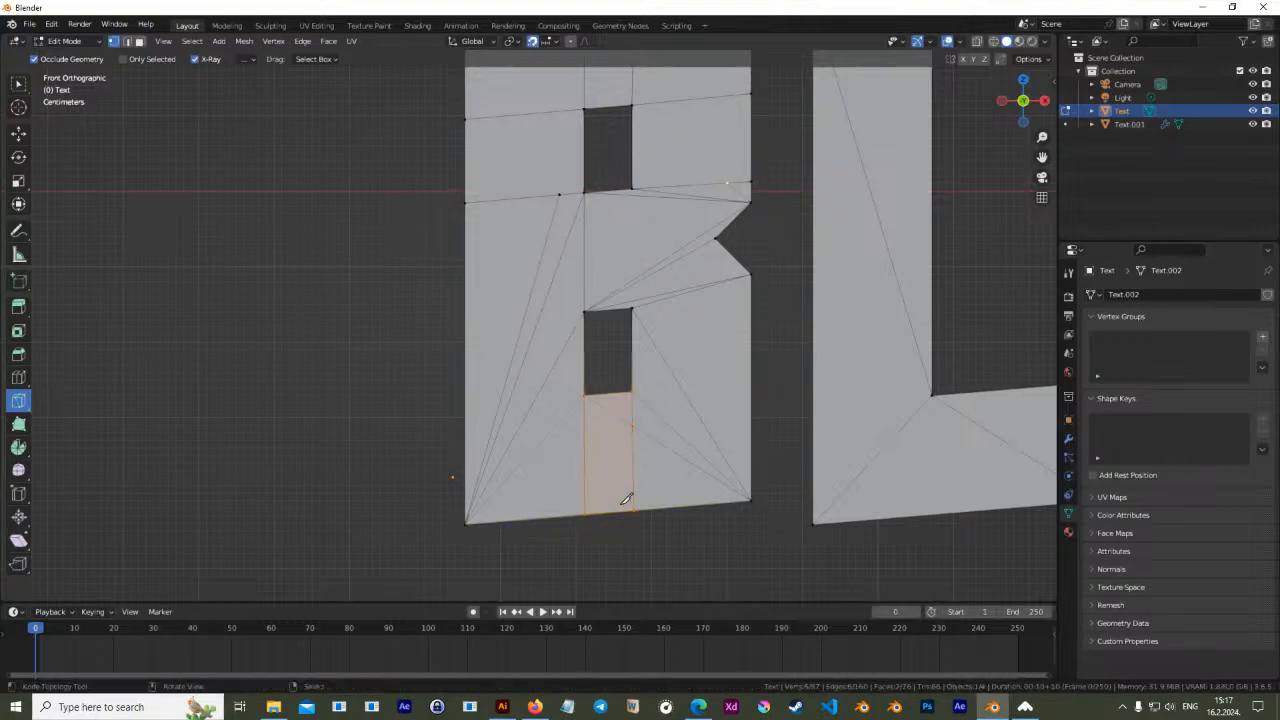
Knife-cut horizontal edges from the lower corners of the B's lower hole out to the letter's right and left outer edges
click(633, 391)
click(750, 386)
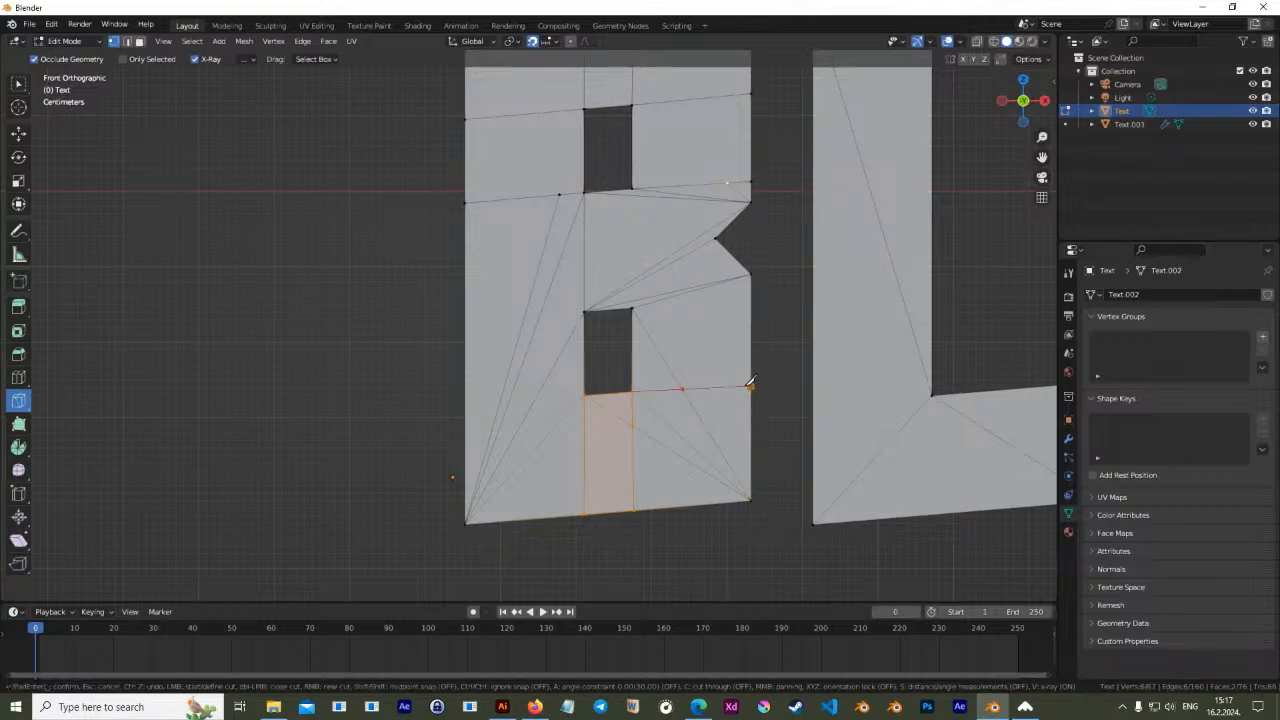
key(Return)
click(585, 394)
click(466, 402)
key(Return)
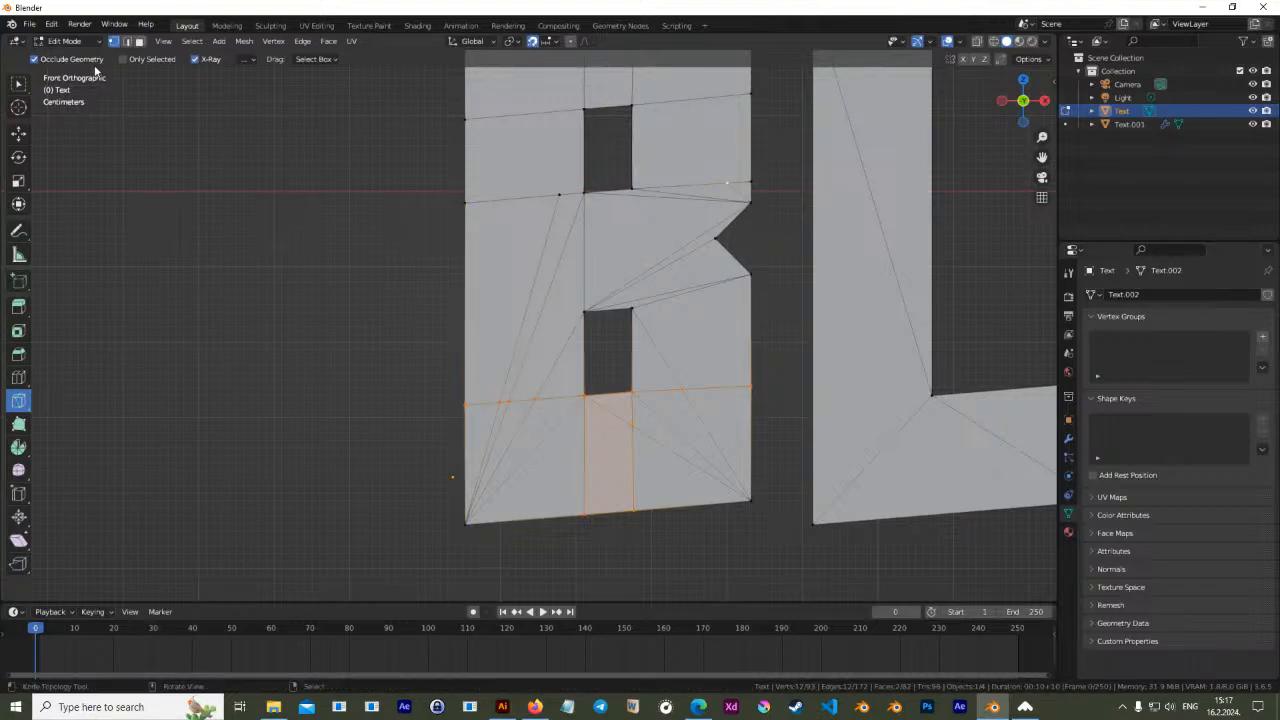
Delete the diagonal edges in the B's lower-left section, below the horizontal cut
click(127, 42)
click(18, 133)
click(485, 422)
shift+click(500, 427)
shift+click(519, 429)
shift+click(538, 440)
key(x)
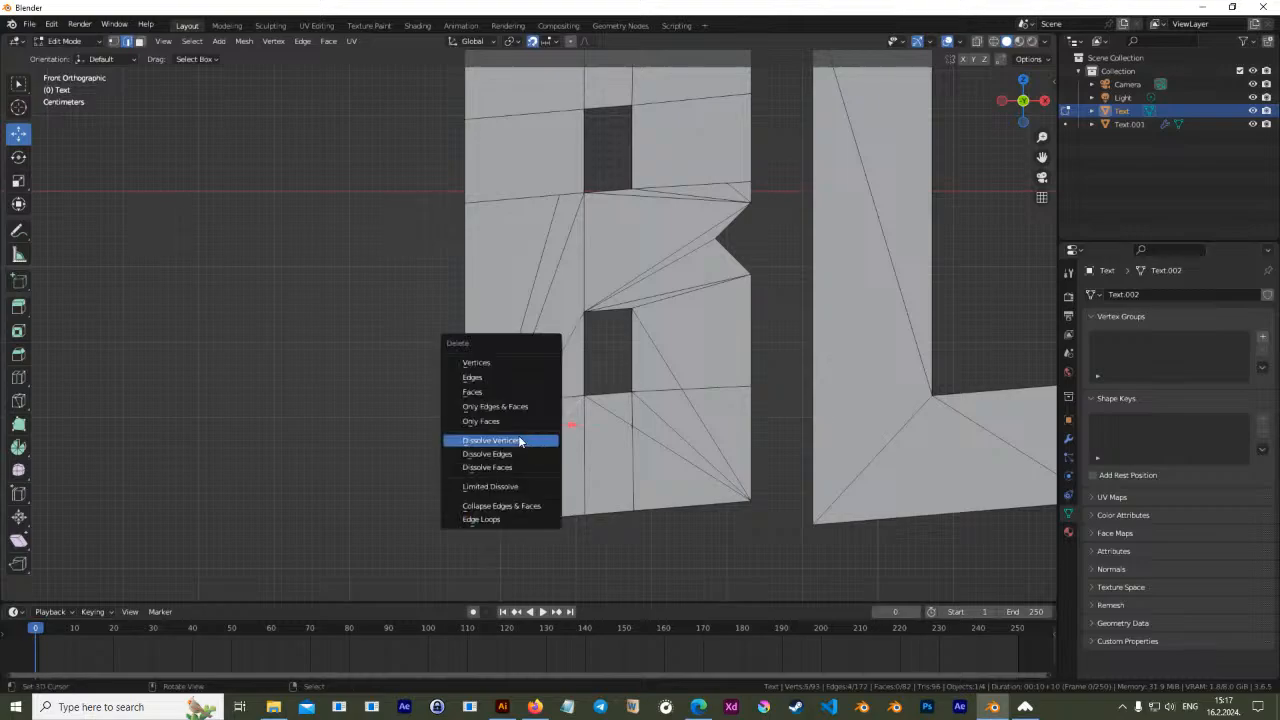
click(501, 375)
Delete the diagonal edges in the B's bottom sections below and to the right of the lower hole
click(606, 412)
shift+click(654, 440)
shift+click(672, 428)
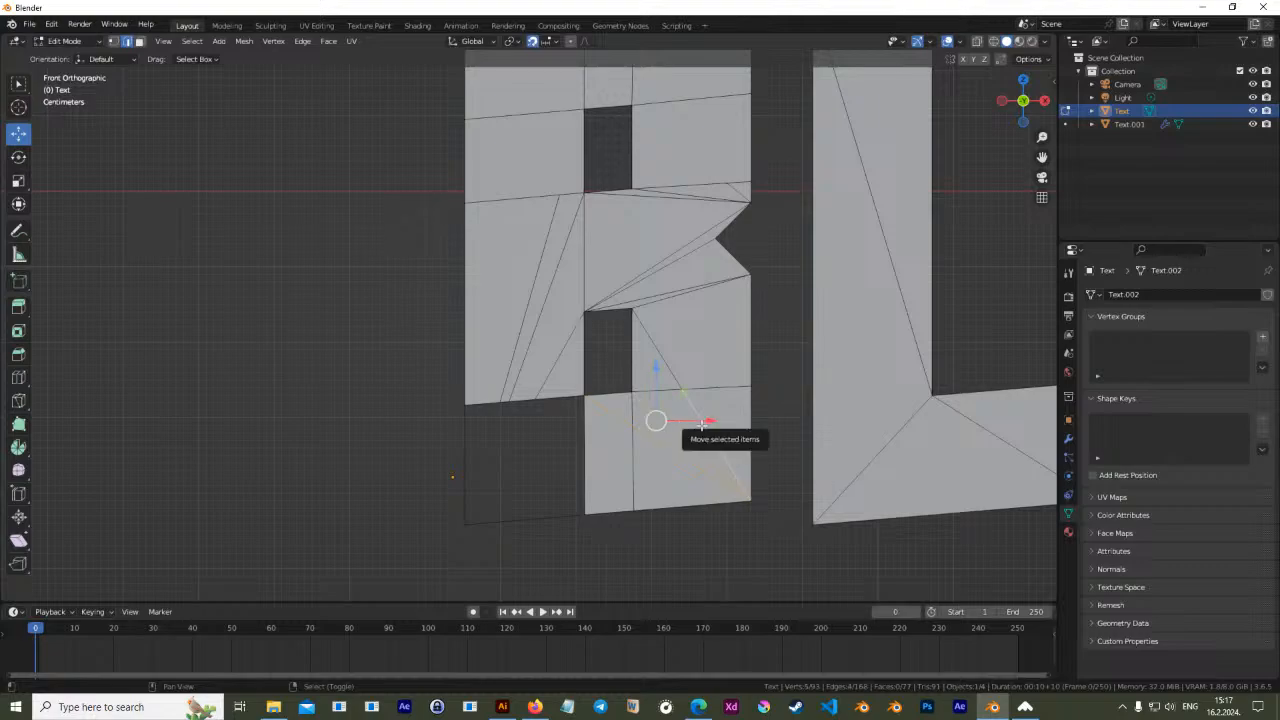
key(x)
click(677, 426)
Dissolve the diagonal edge right of the B's lower hole and the slanted edges in the section to its left
click(666, 374)
key(x)
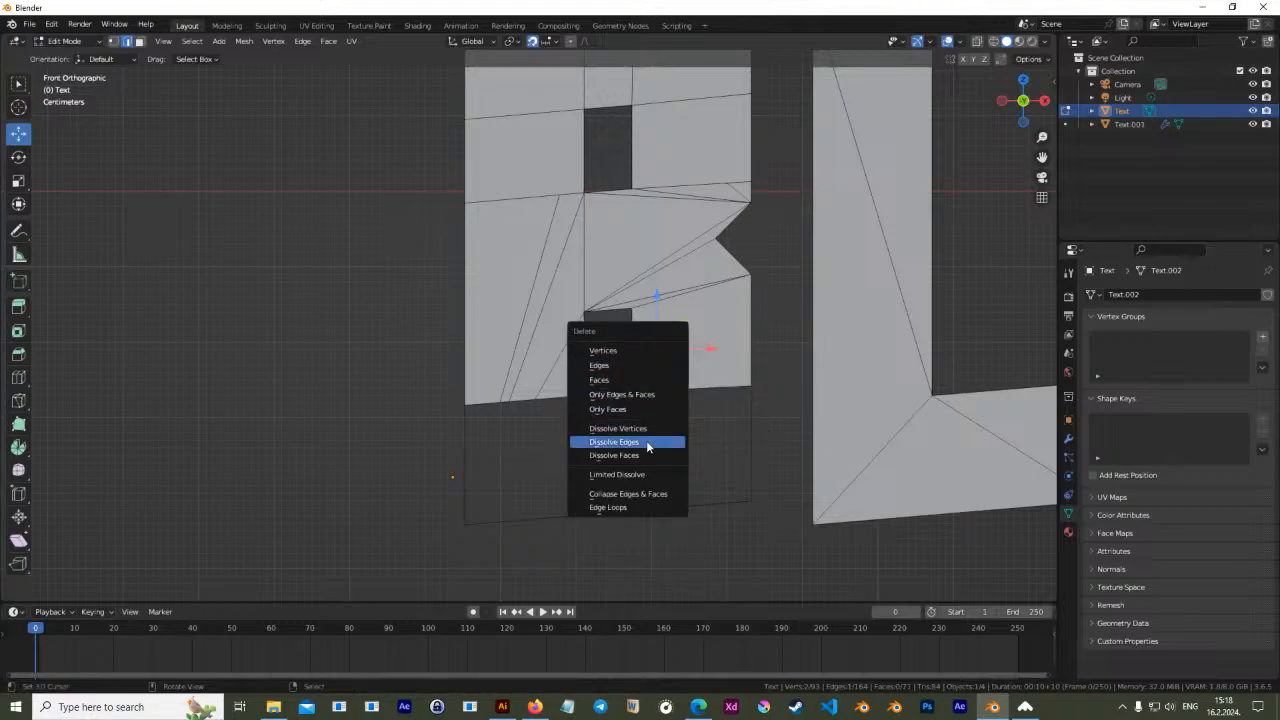
click(646, 441)
click(540, 375)
shift+click(529, 348)
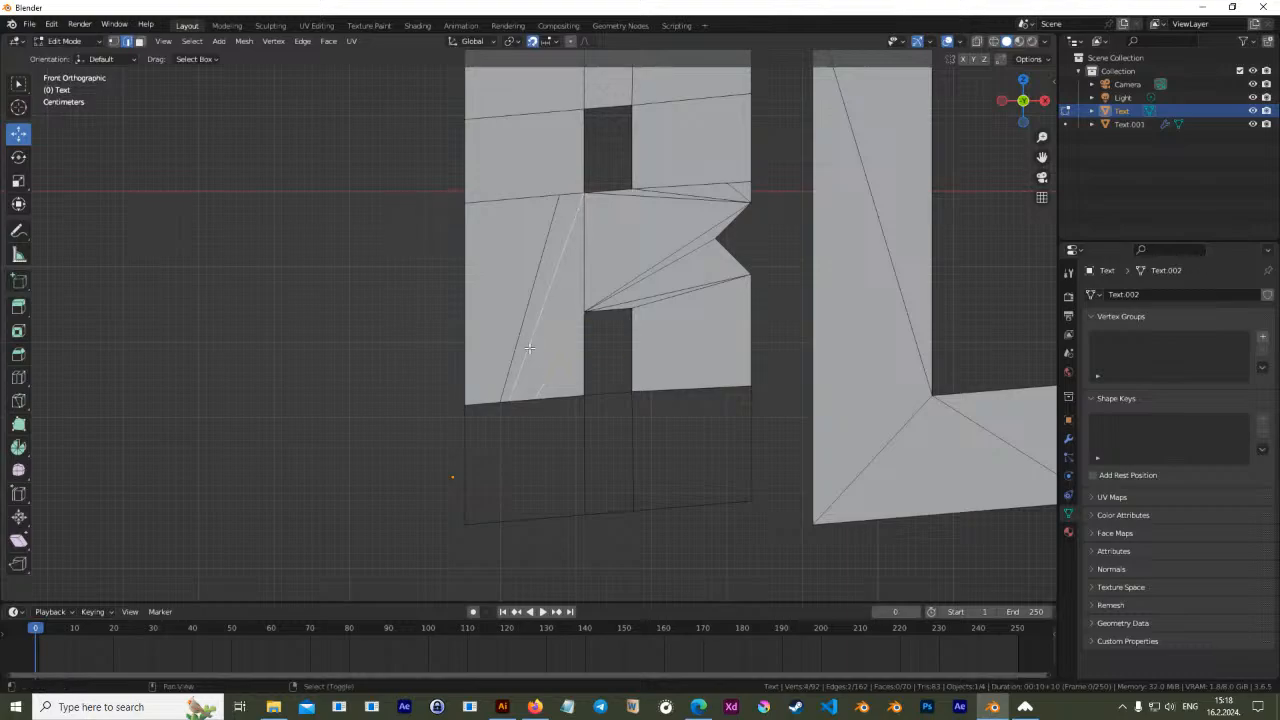
key(x)
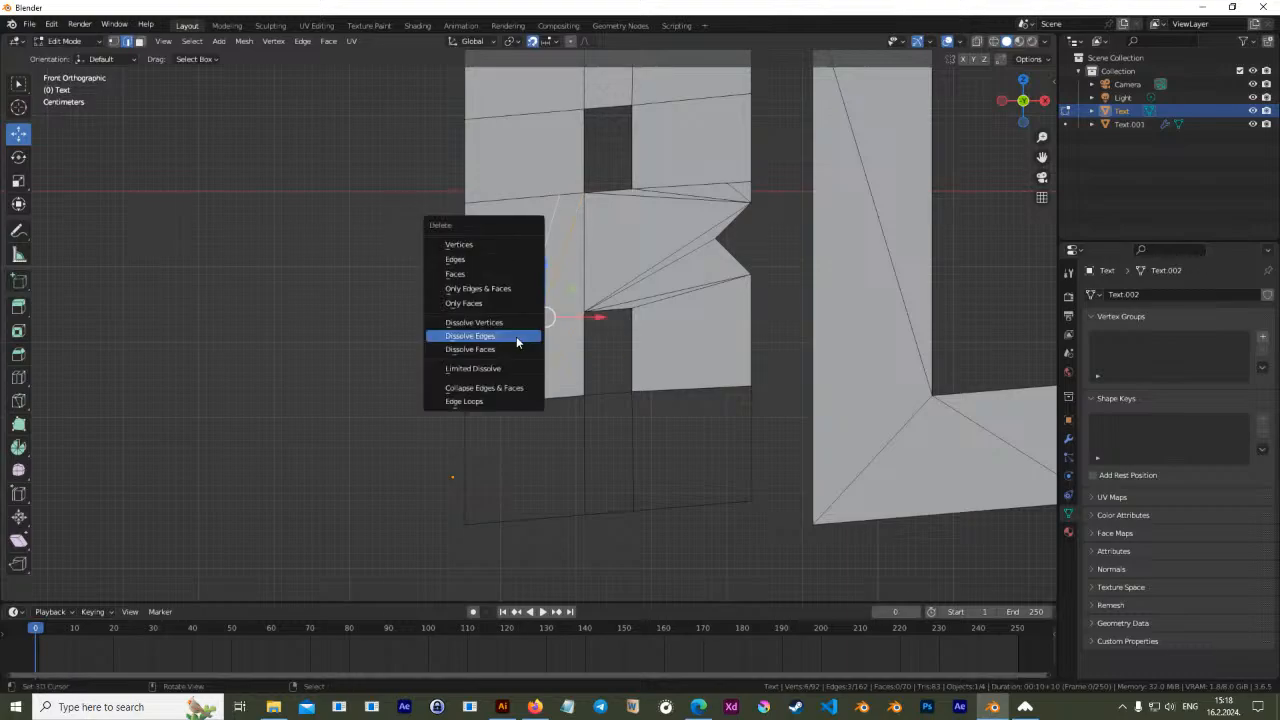
click(517, 340)
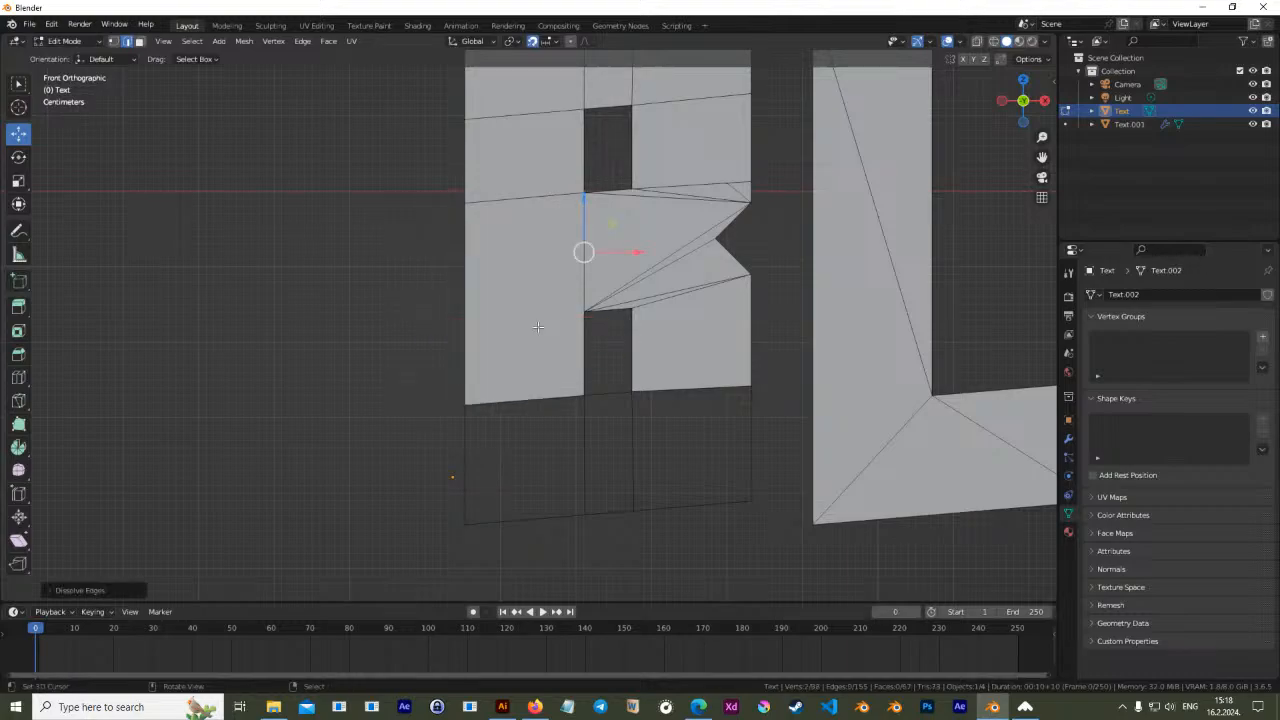
Try to dissolve all the slanted edges across the B's middle section between the two holes
shift+click(675, 200)
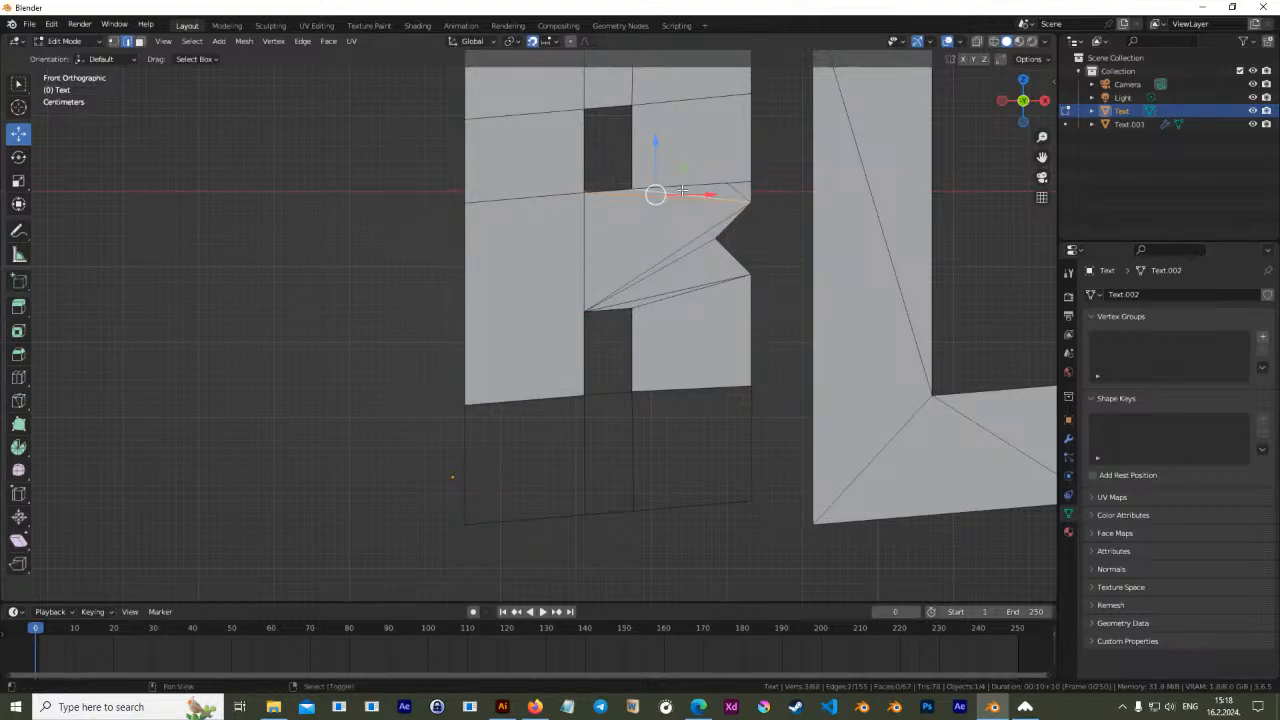
shift+click(675, 248)
shift+click(679, 259)
shift+click(674, 289)
shift+click(671, 299)
key(x)
click(662, 299)
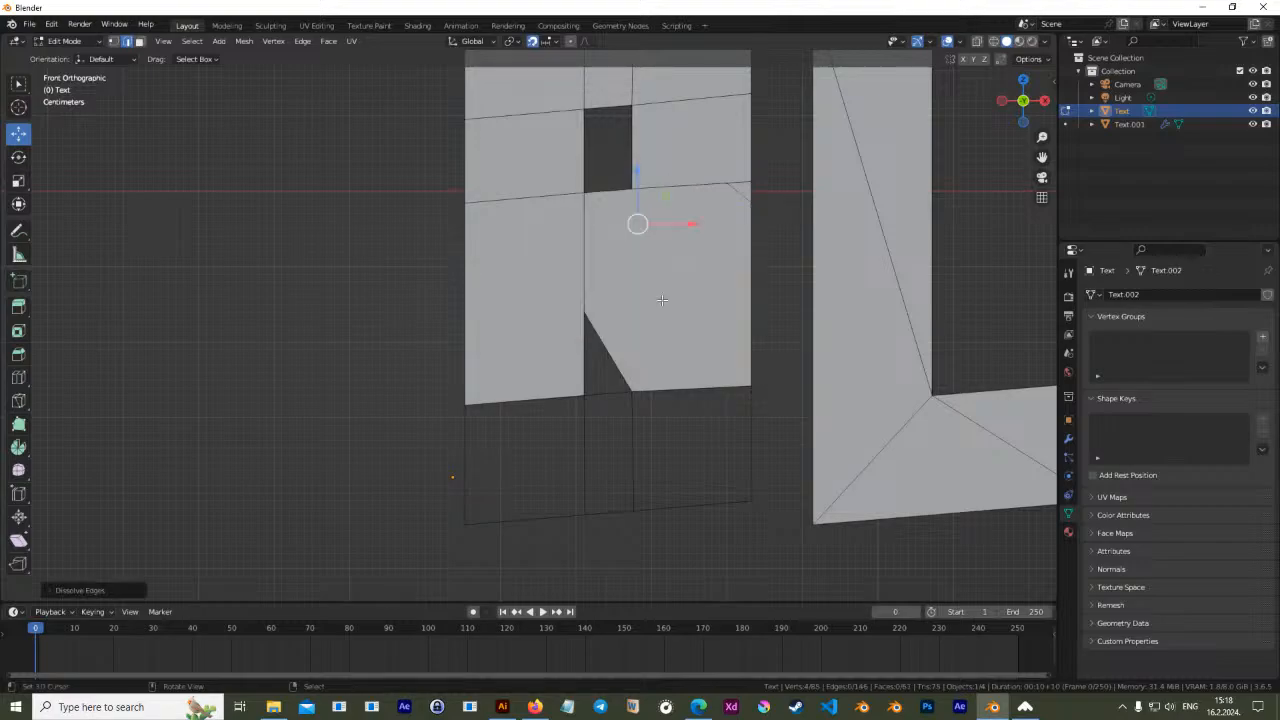
key(ctrl+z)
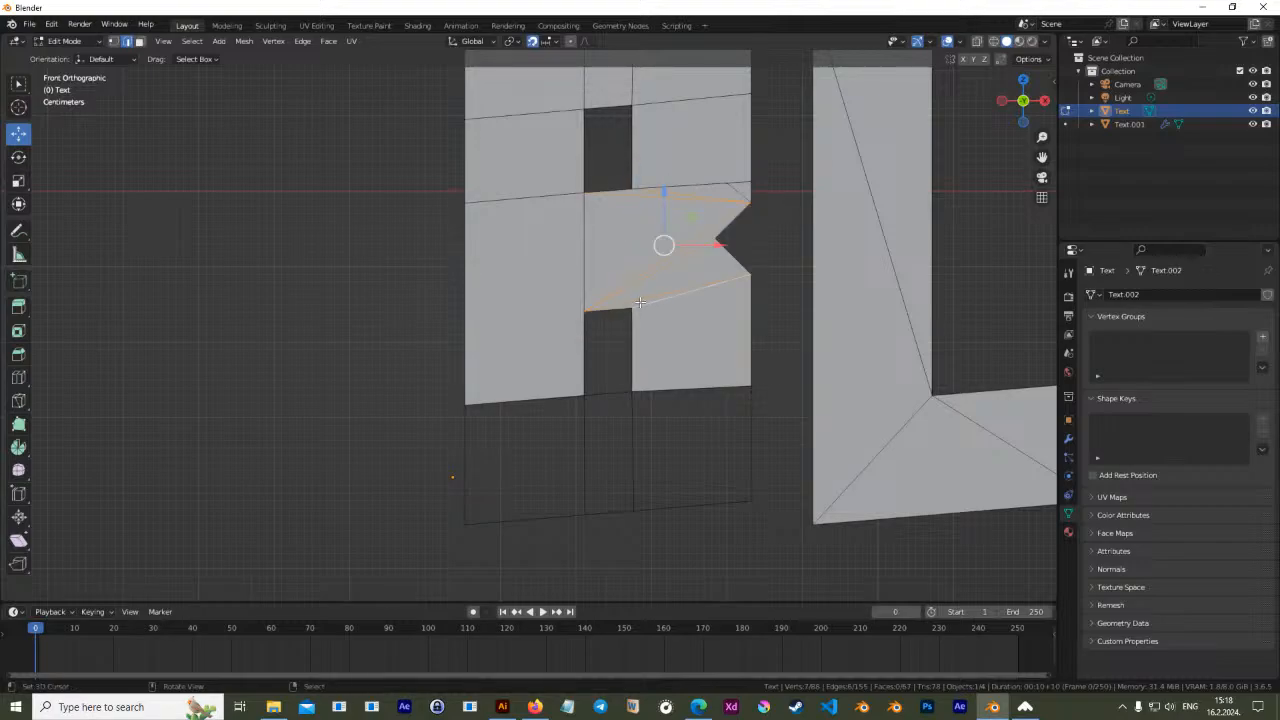
Dissolve the slanted edges across the B's middle section, excluding those joining the holes' right corners to the notch's outer corners
shift+click(641, 300)
shift+click(659, 191)
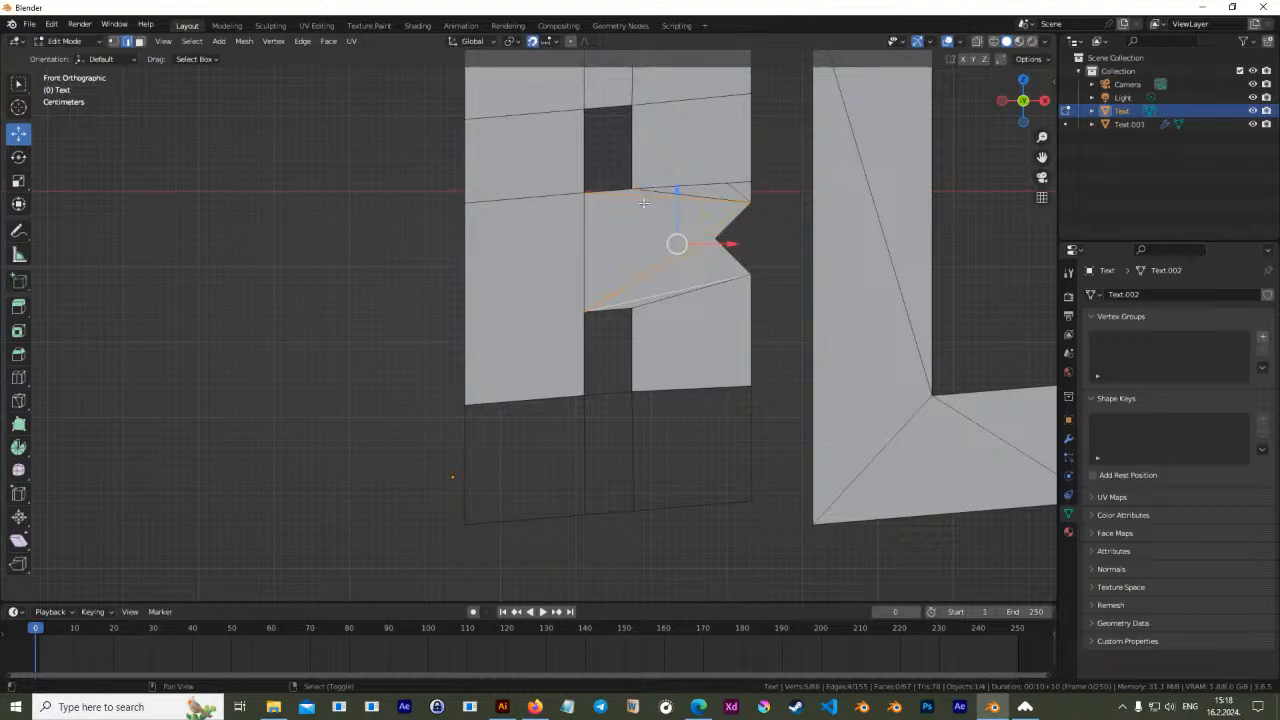
key(x)
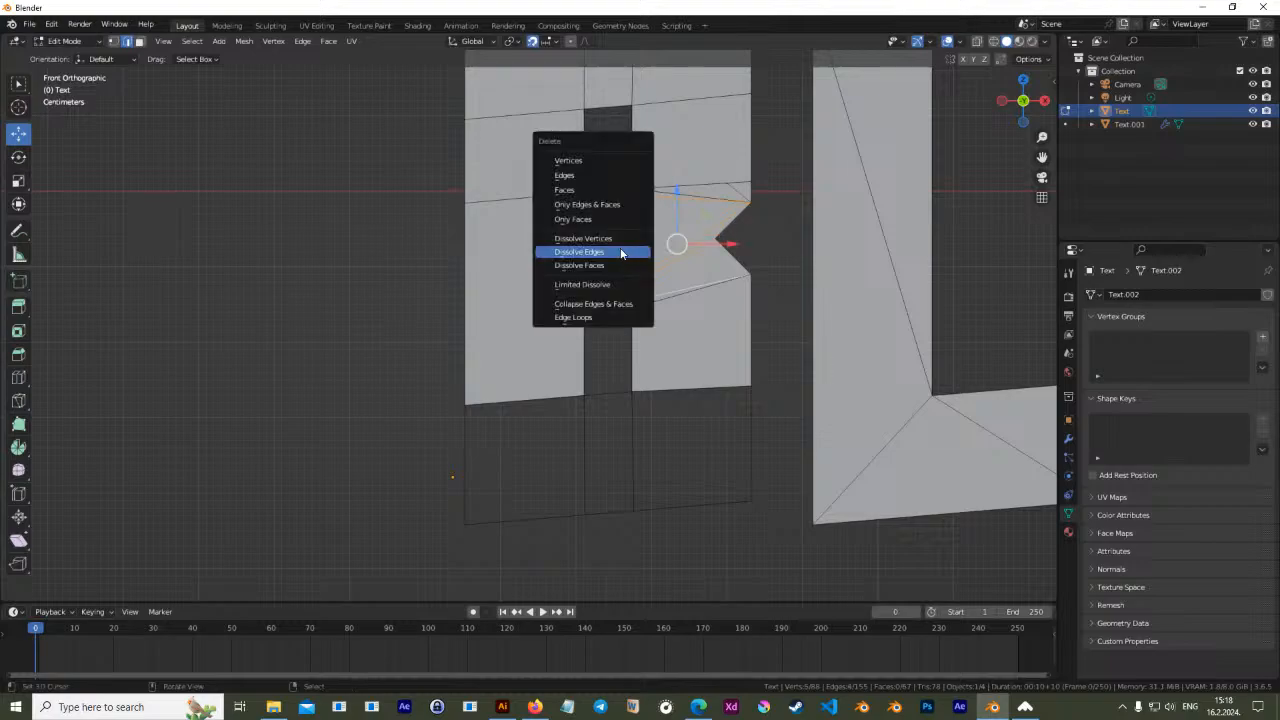
Try to dissolve the selected diagonal edges beside the R's notch
click(621, 253)
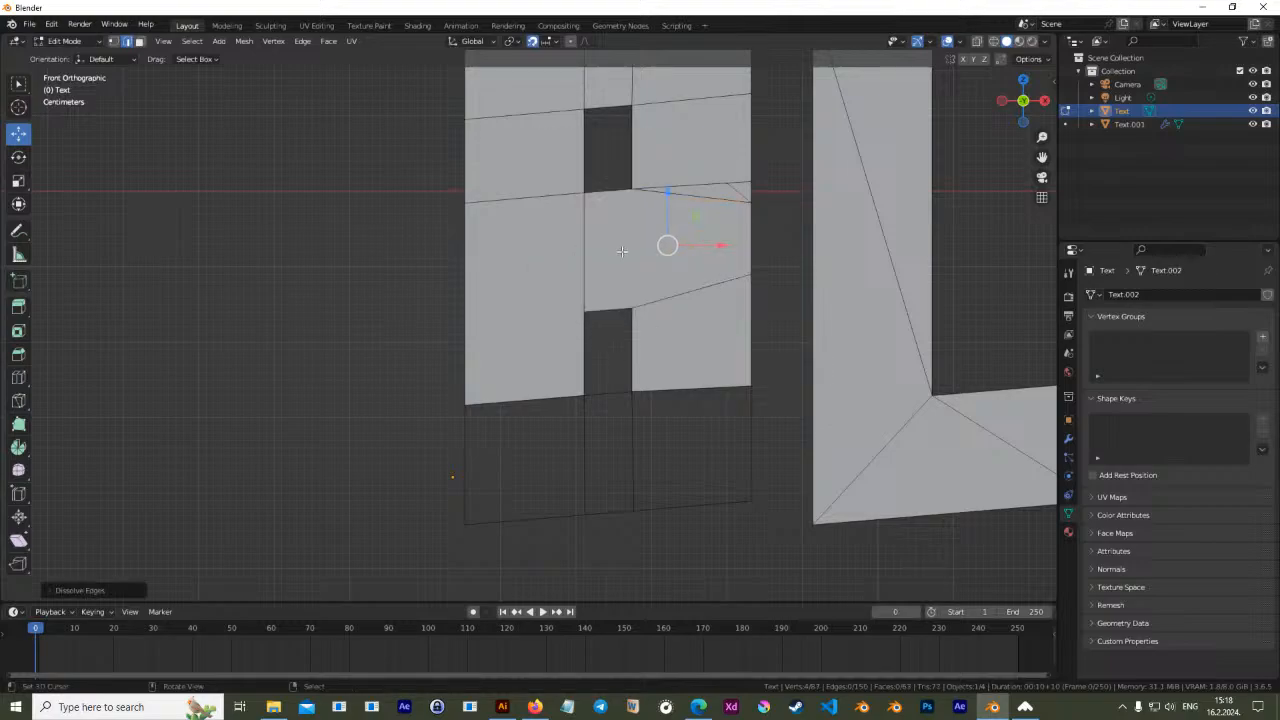
key(ctrl+z)
scroll(737, 280, up, 2)
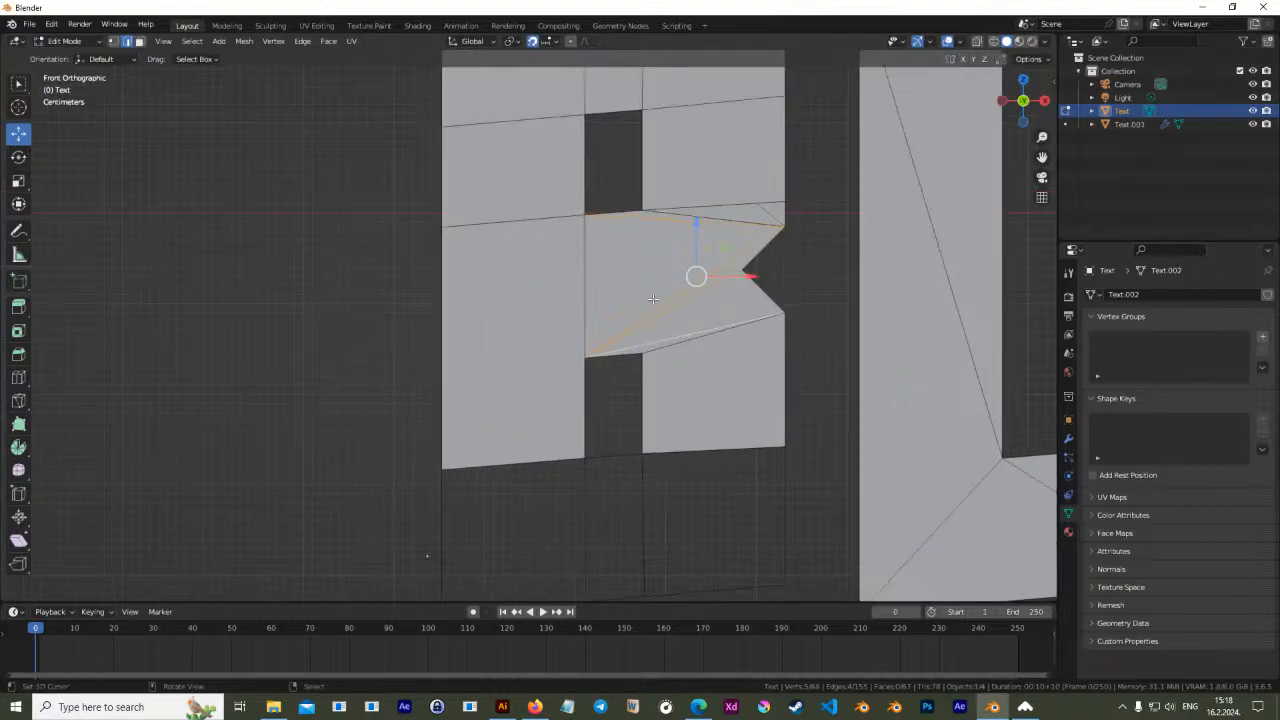
Clear the selection and knife-cut from the R's inner notch vertex across to its far outer side edge
click(18, 378)
click(24, 401)
click(114, 41)
key(alt+a)
click(742, 269)
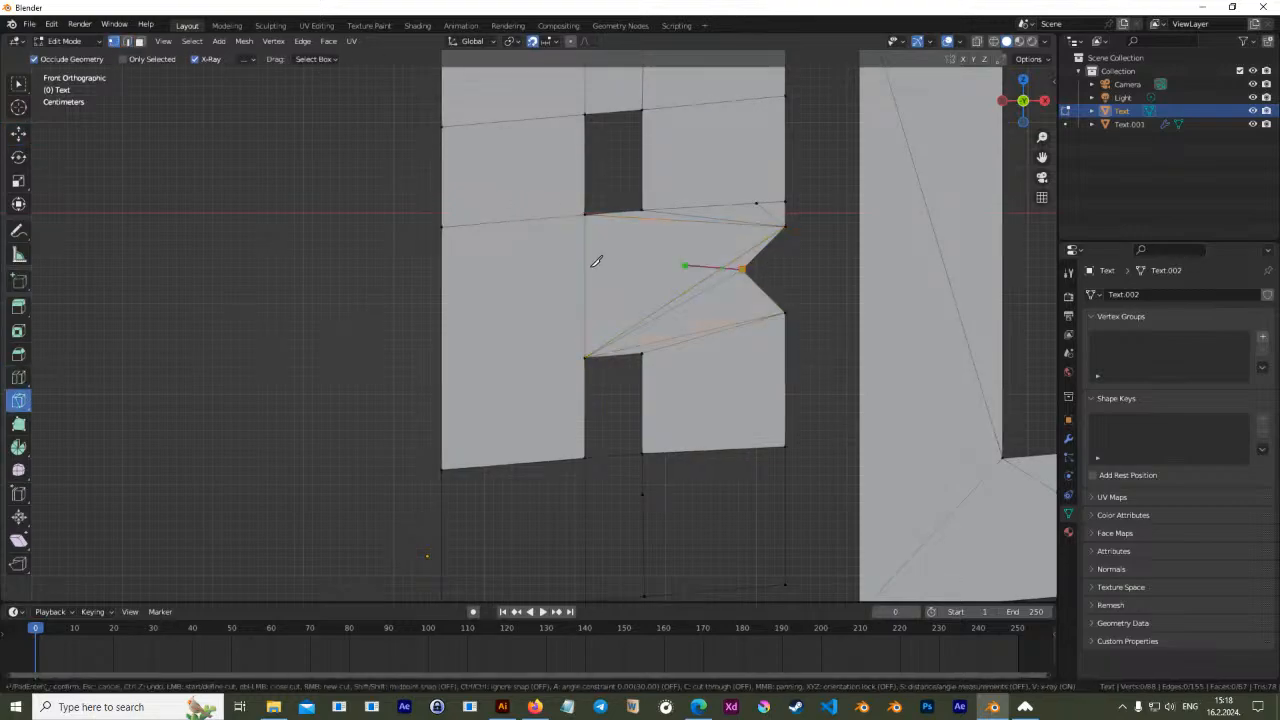
click(444, 298)
key(Return)
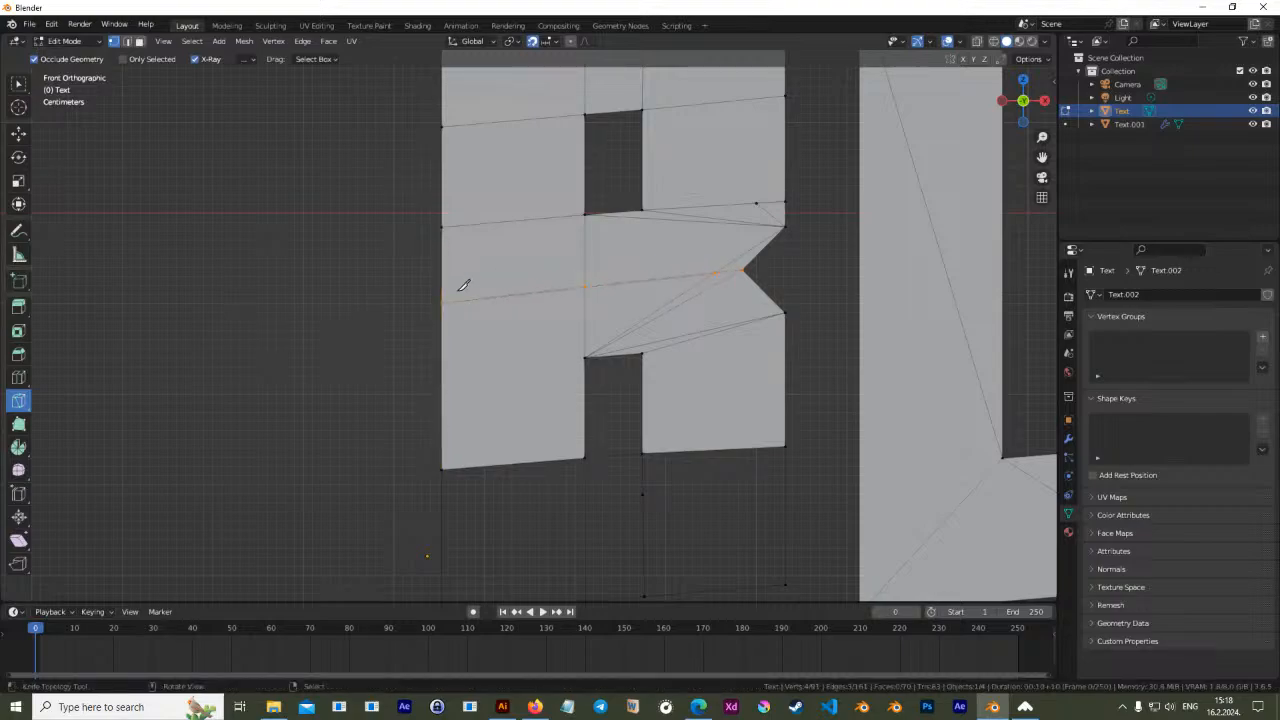
Knife-cut vertically from the R's inner notch vertex down to the lower edge of its leg's front face
click(18, 133)
shift+middle_drag(656, 244, 634, 291)
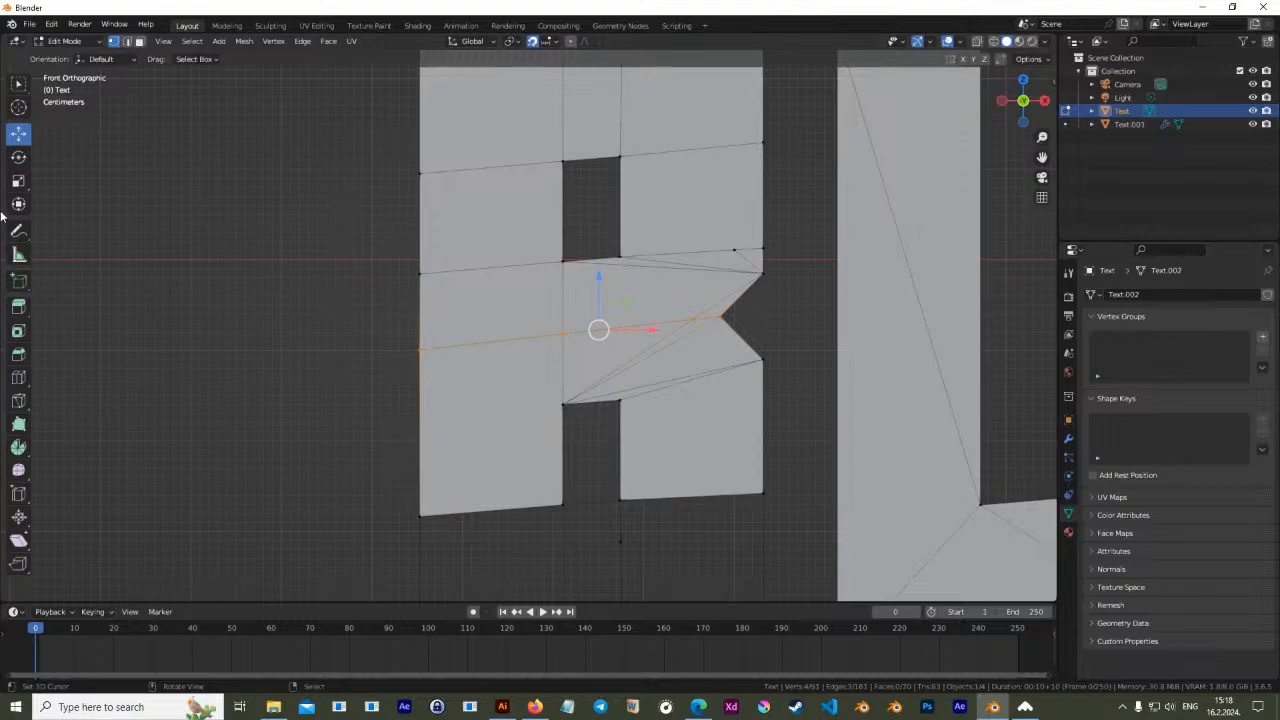
click(20, 400)
click(722, 315)
click(721, 494)
shift+middle_drag(696, 304, 722, 385)
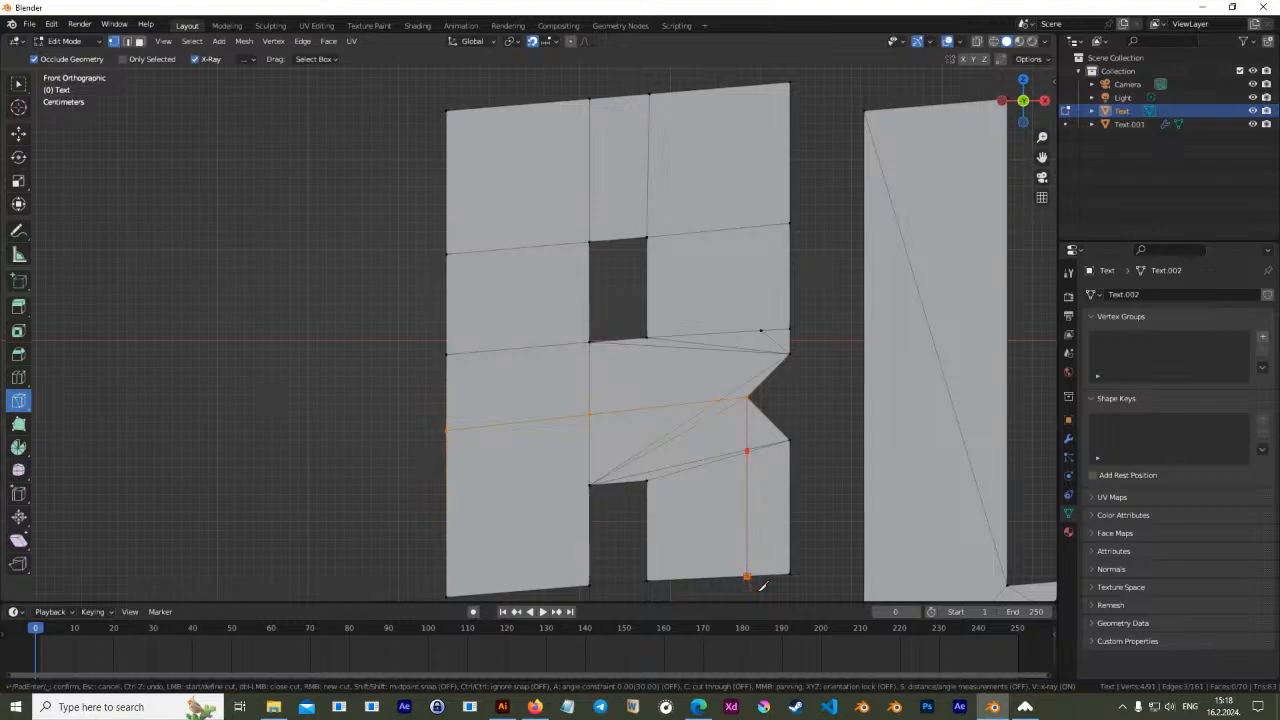
key(Return)
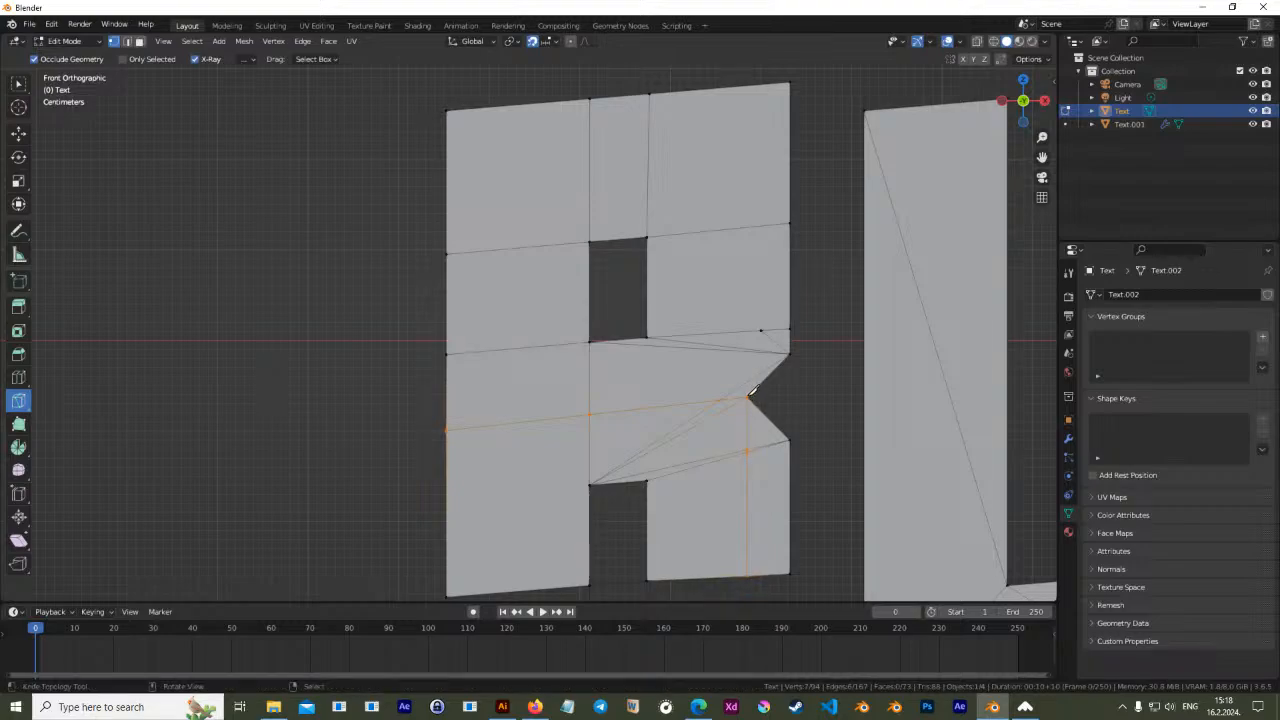
Knife-cut vertically from the R's inner notch vertex up to the letter's upper edge
click(750, 394)
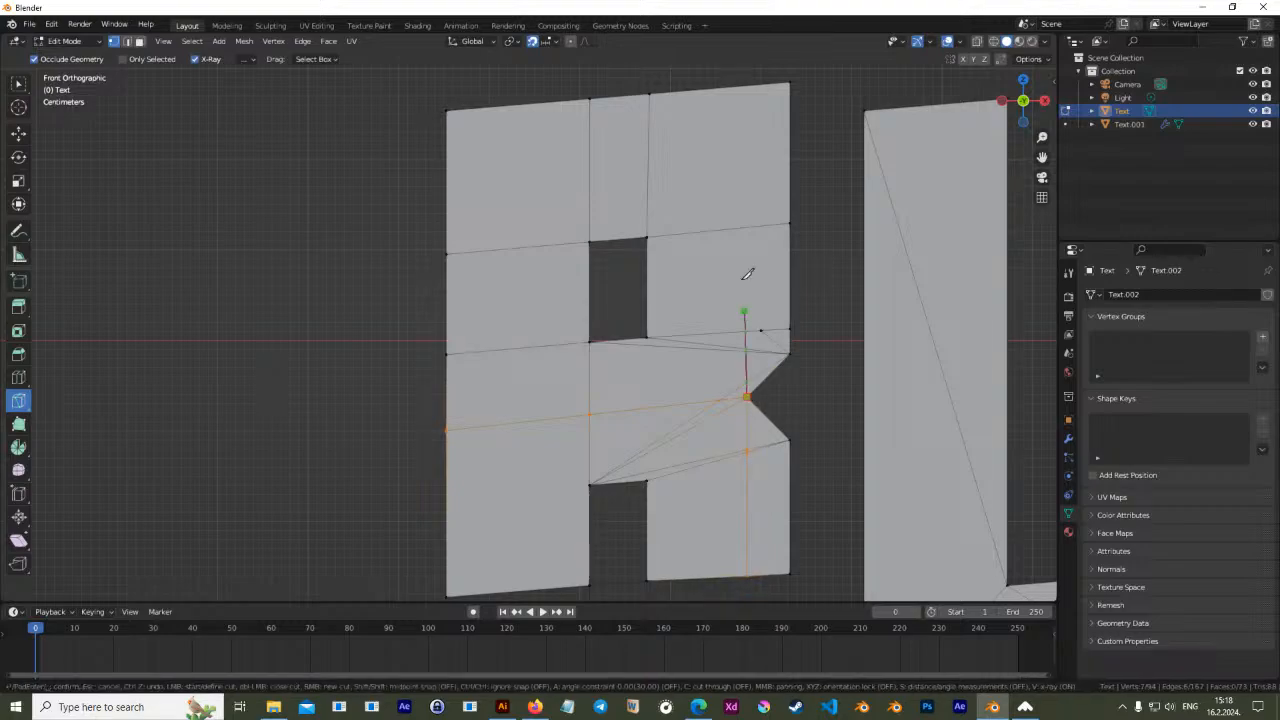
click(745, 88)
key(Return)
Knife-cut between the R's hole corner and the leg gap corner directly below it
key(k)
click(645, 338)
click(645, 480)
key(Return)
click(18, 135)
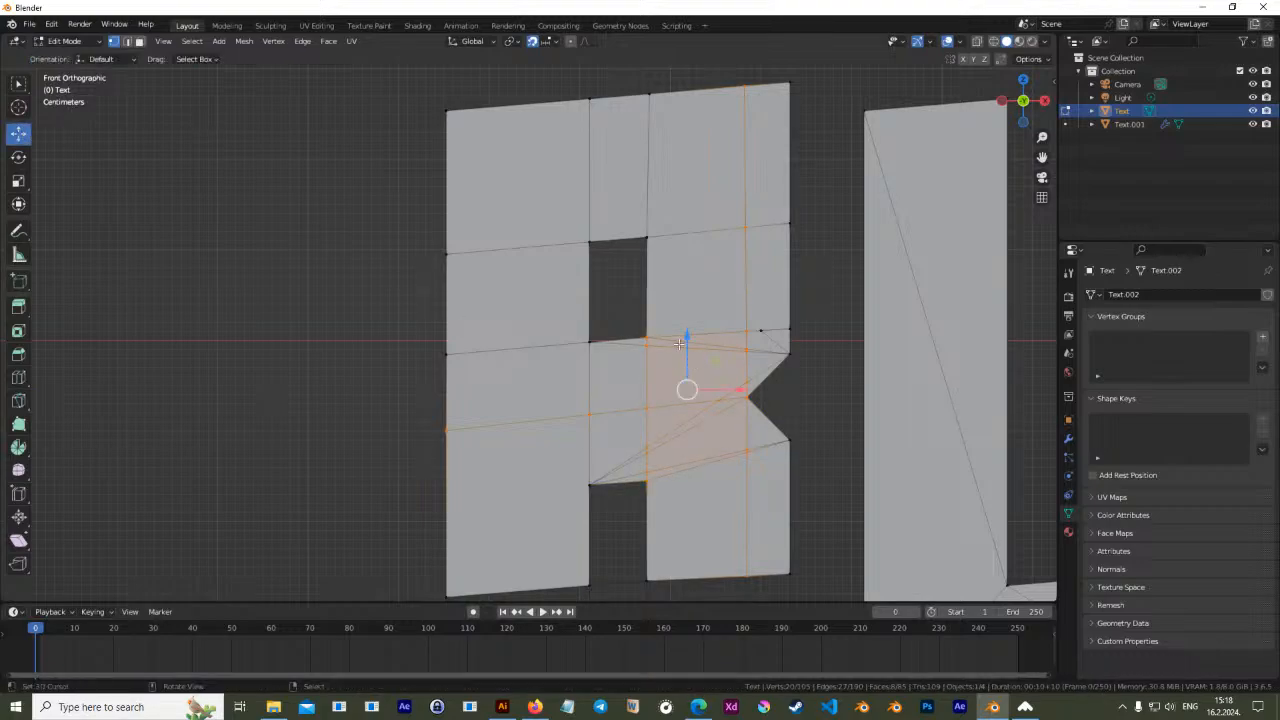
Dissolve the long diagonal edges crossing the R's middle between the hole, the leg gap and the notch
click(711, 341)
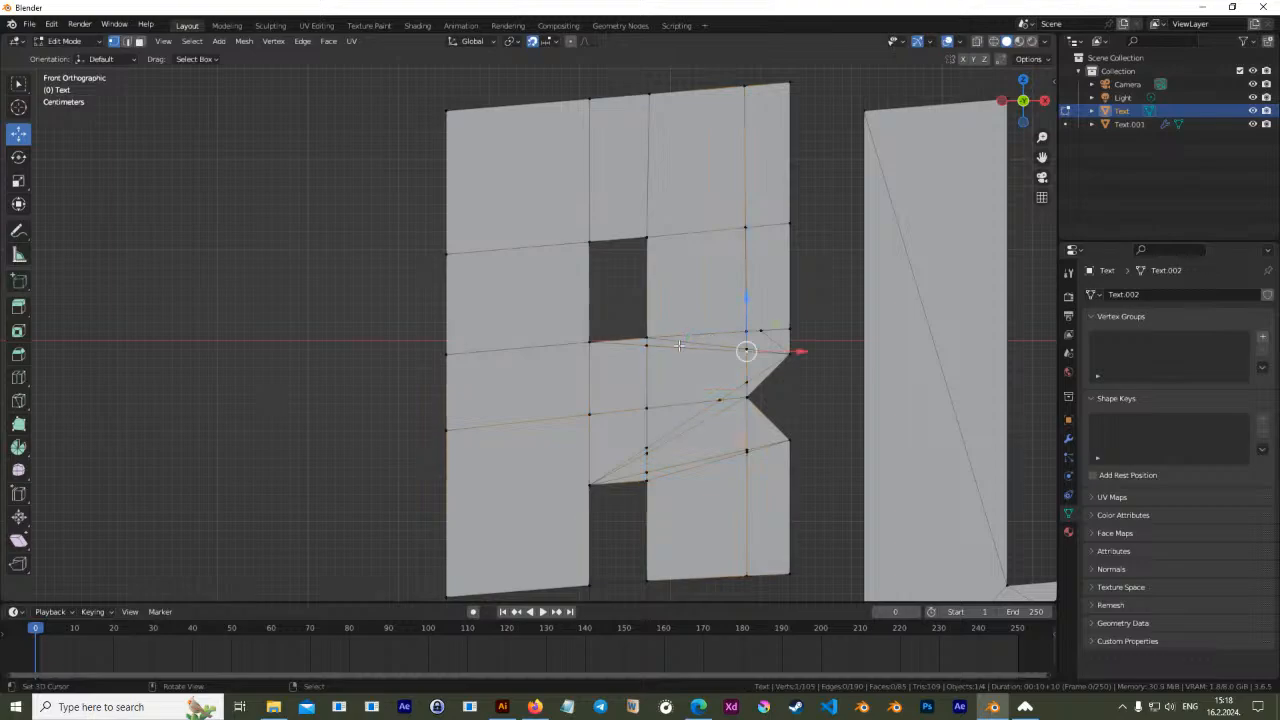
click(126, 41)
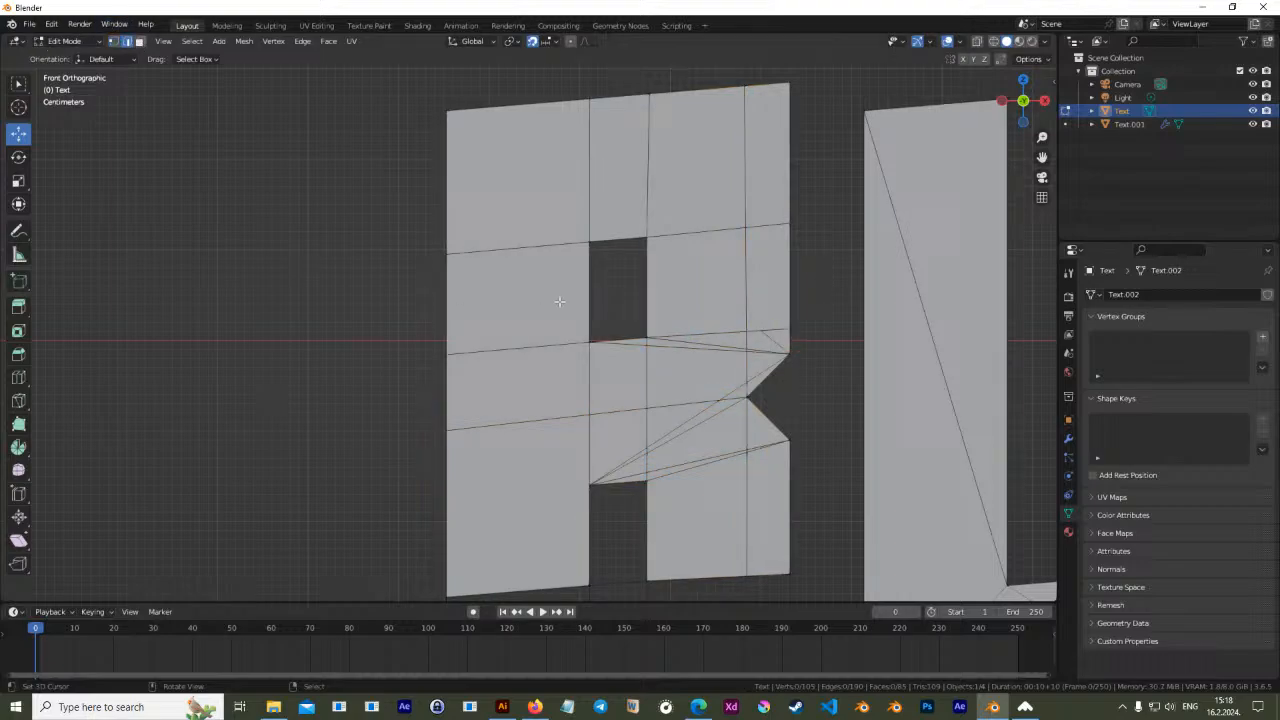
click(630, 343)
shift+click(683, 347)
shift+click(691, 343)
shift+click(759, 351)
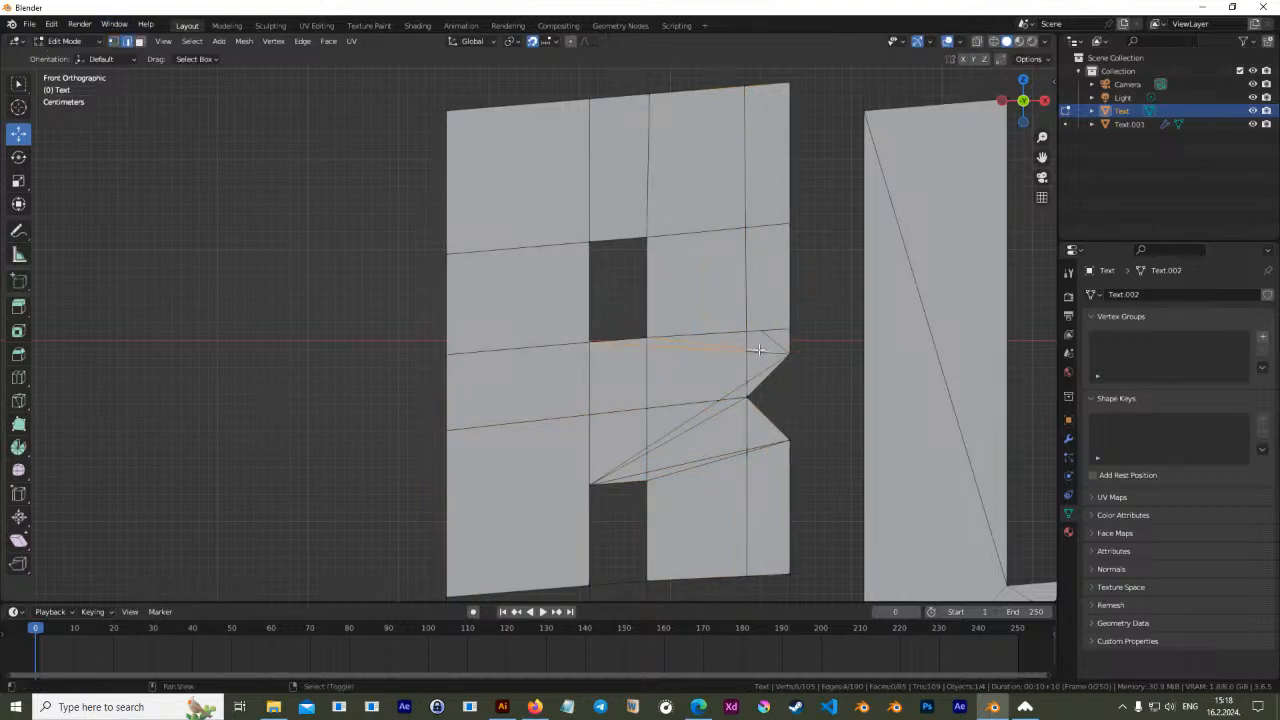
shift+click(758, 352)
shift+click(778, 342)
shift+click(764, 350)
shift+click(761, 350)
shift+click(761, 362)
shift+click(680, 425)
shift+click(686, 422)
shift+click(699, 425)
key(x)
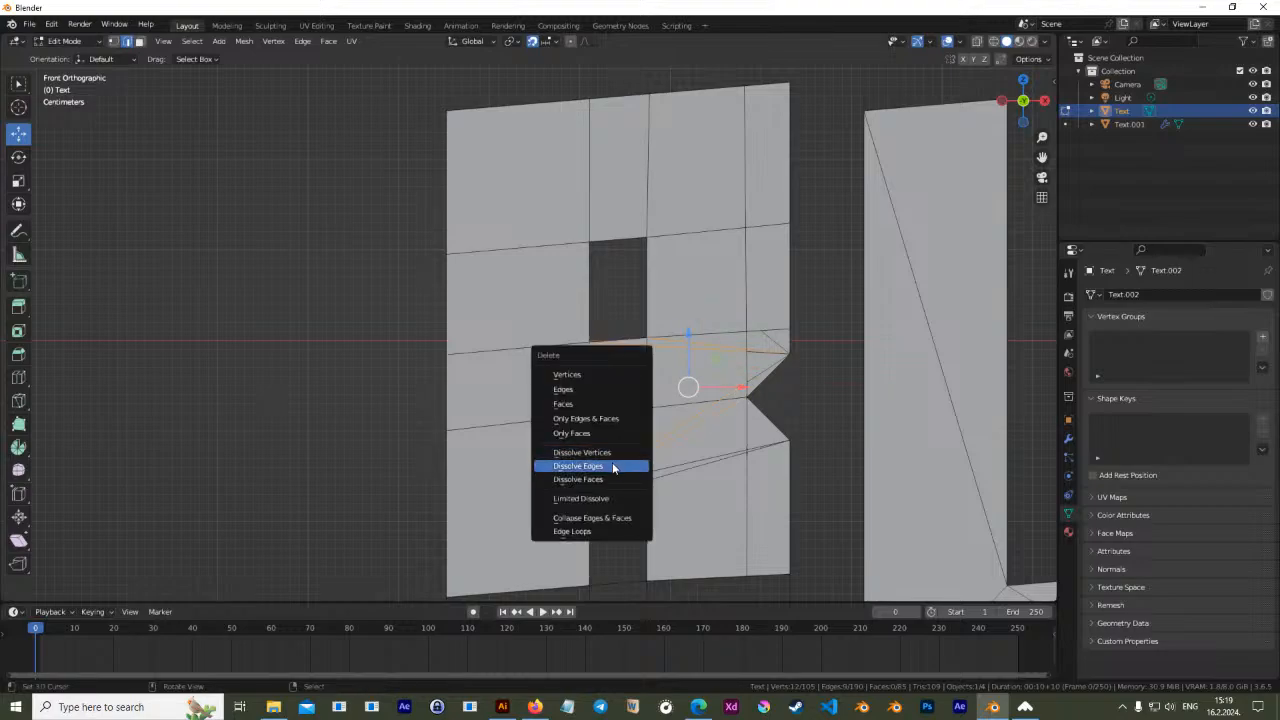
click(614, 462)
Dissolve the slanted edges running from the leg gap's upper corners to the vertical cut below the notch
click(677, 467)
shift+click(628, 478)
shift+click(680, 474)
shift+click(676, 470)
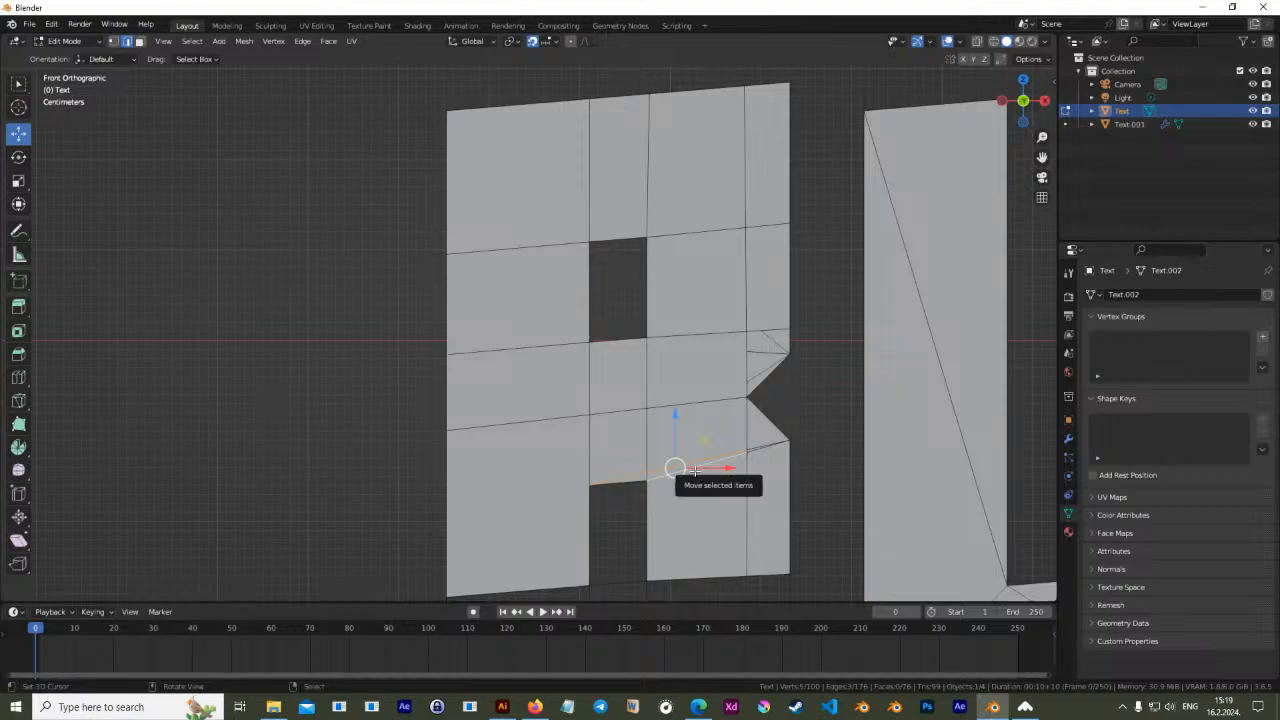
key(x)
click(684, 473)
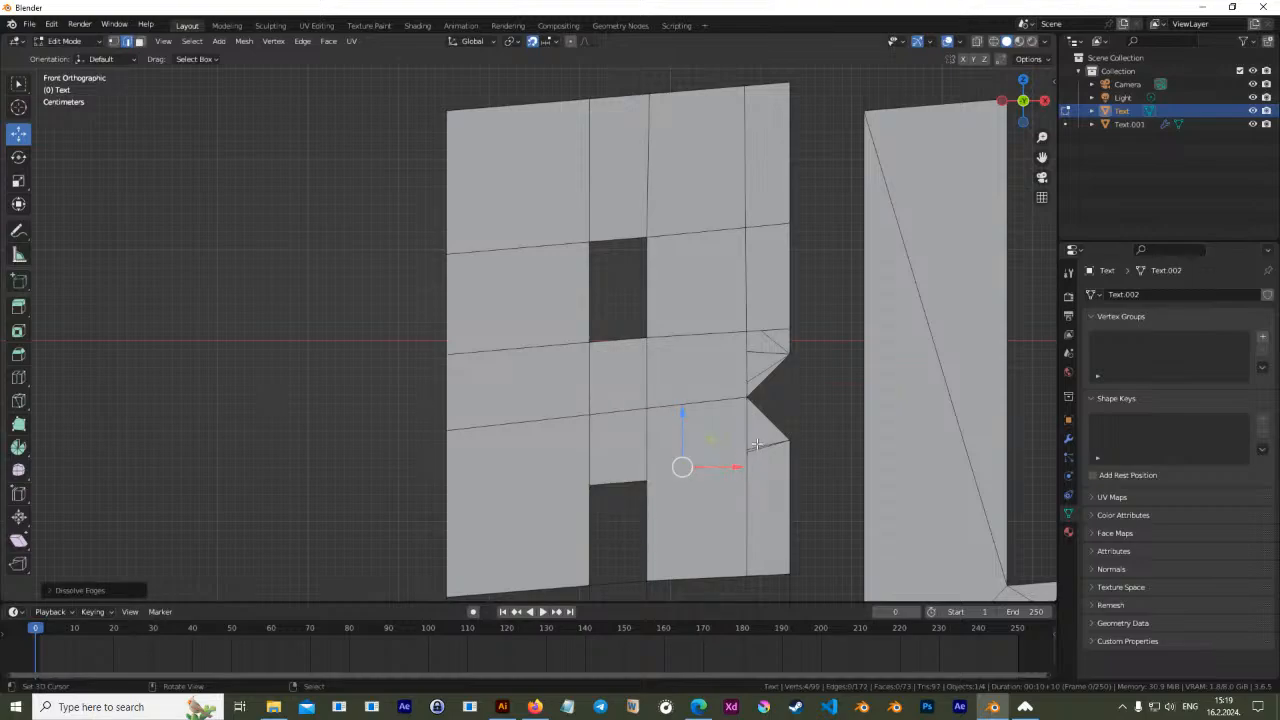
Try to dissolve the short slanted edges at the lower tip of the R's notch
click(757, 444)
key(x)
click(736, 450)
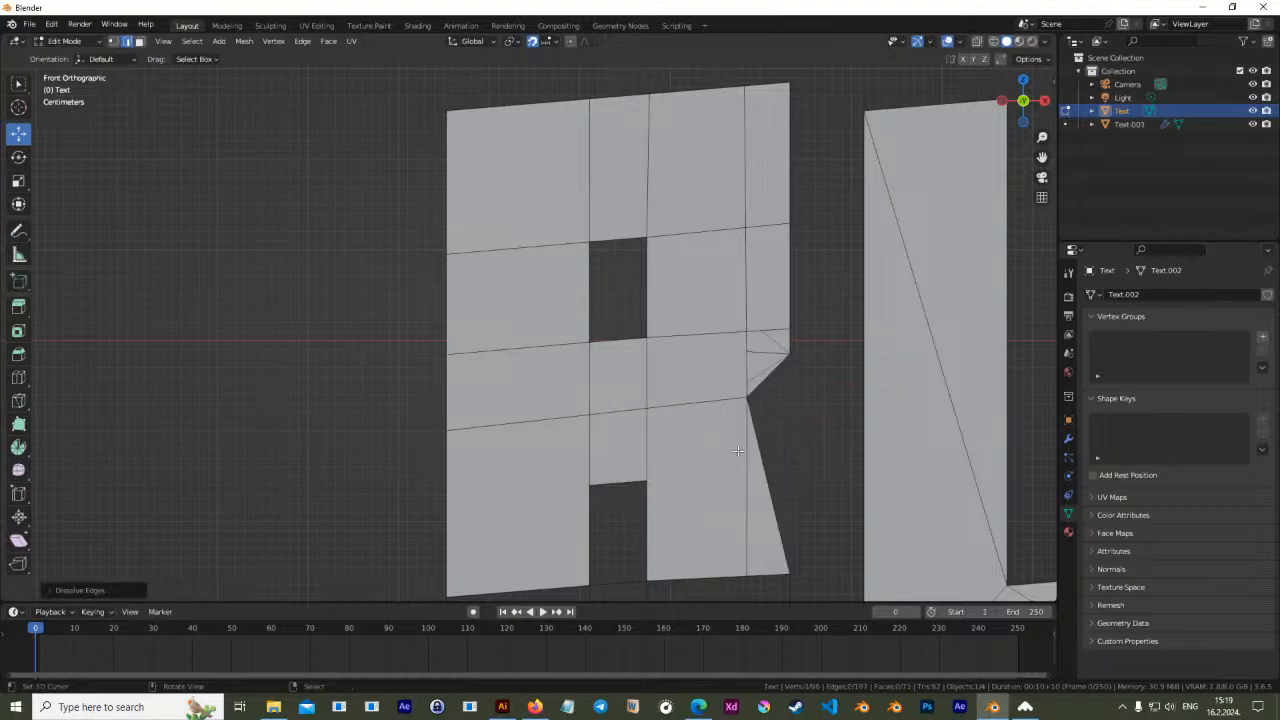
key(ctrl+z)
Dissolve the two short edges between the vertical cut and the upper tip of the R's notch
scroll(793, 362, up, 1)
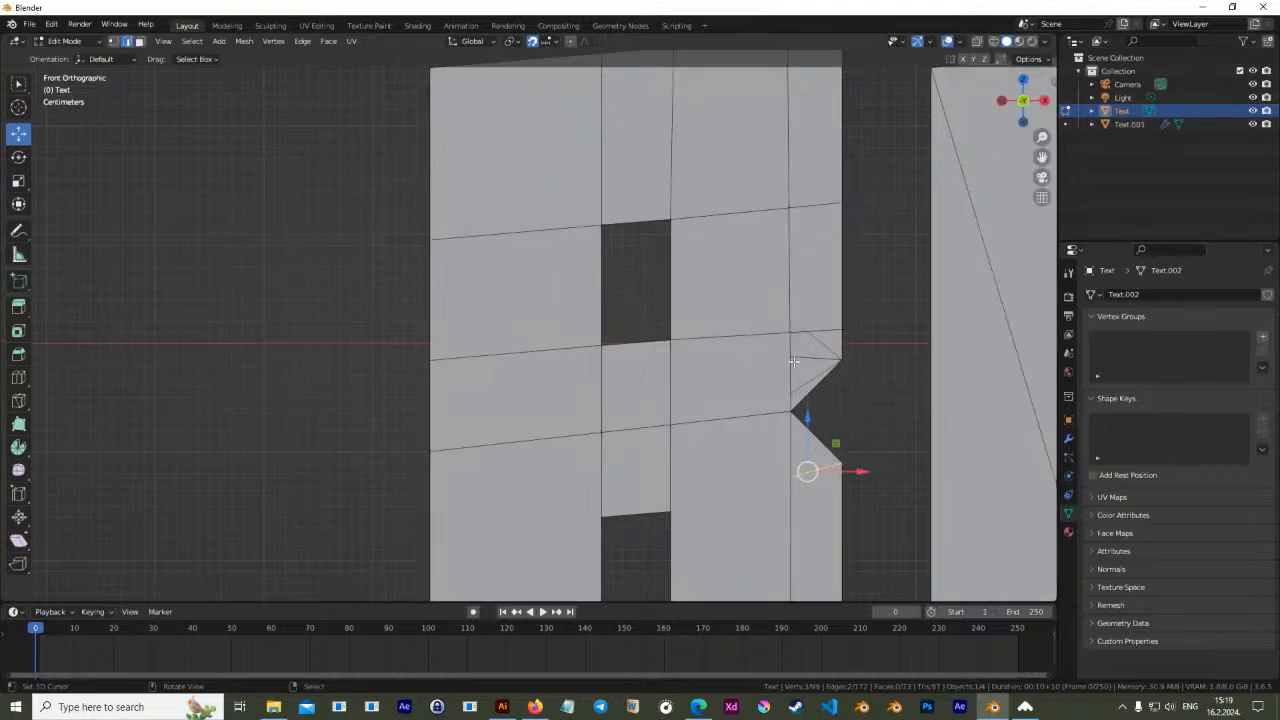
click(802, 382)
key(x)
click(778, 390)
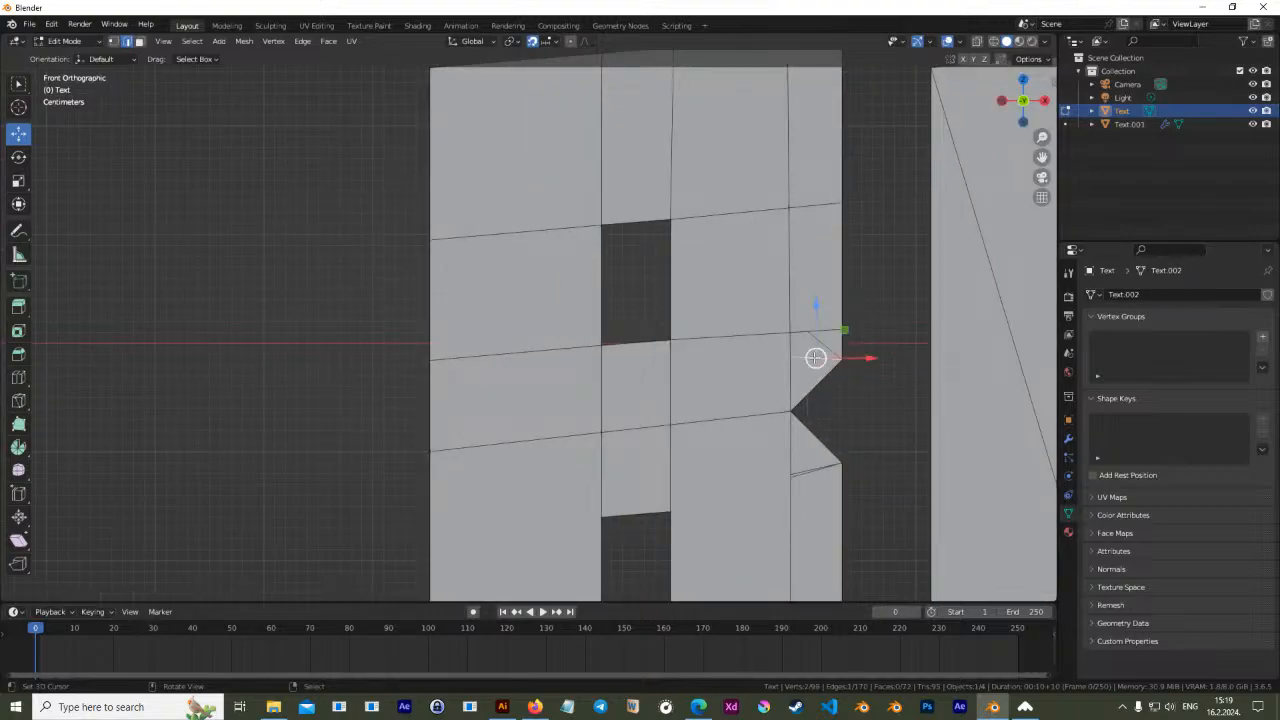
key(x)
click(789, 361)
key(ctrl+z)
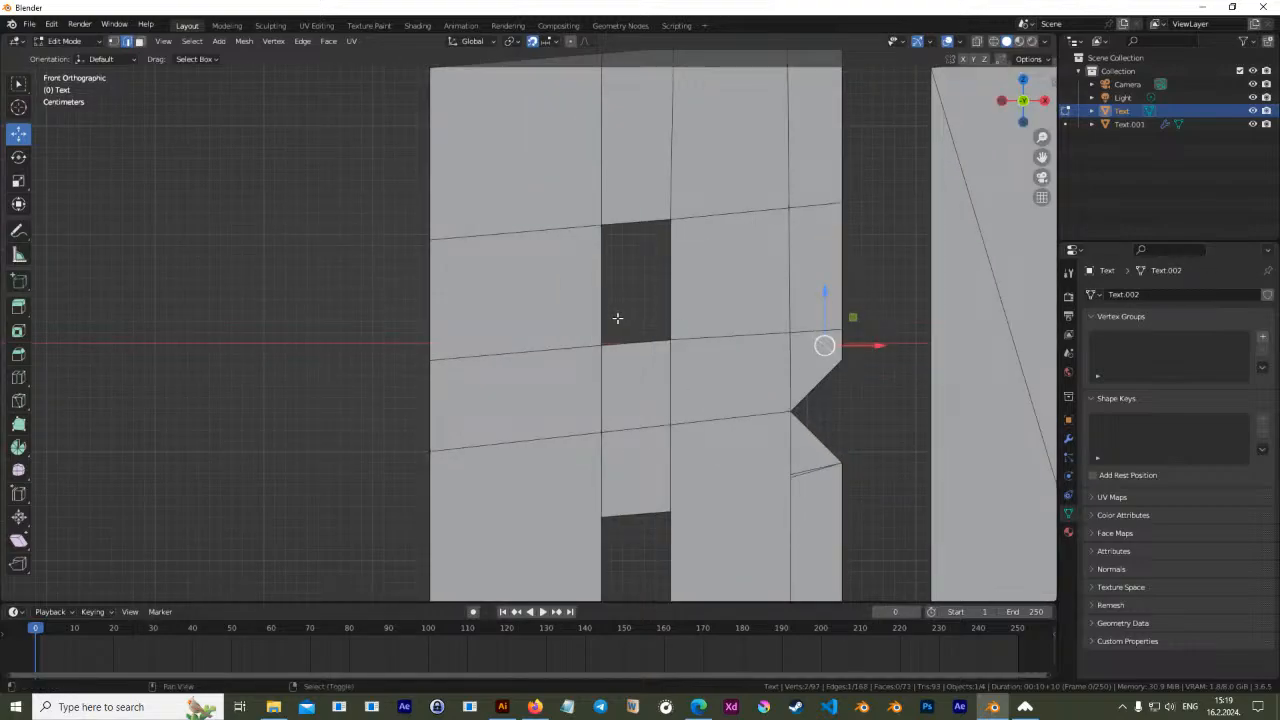
Knife-cut from the upper tip of the R's notch to the nearest lower corner of the hole
middle_drag(552, 380, 834, 421)
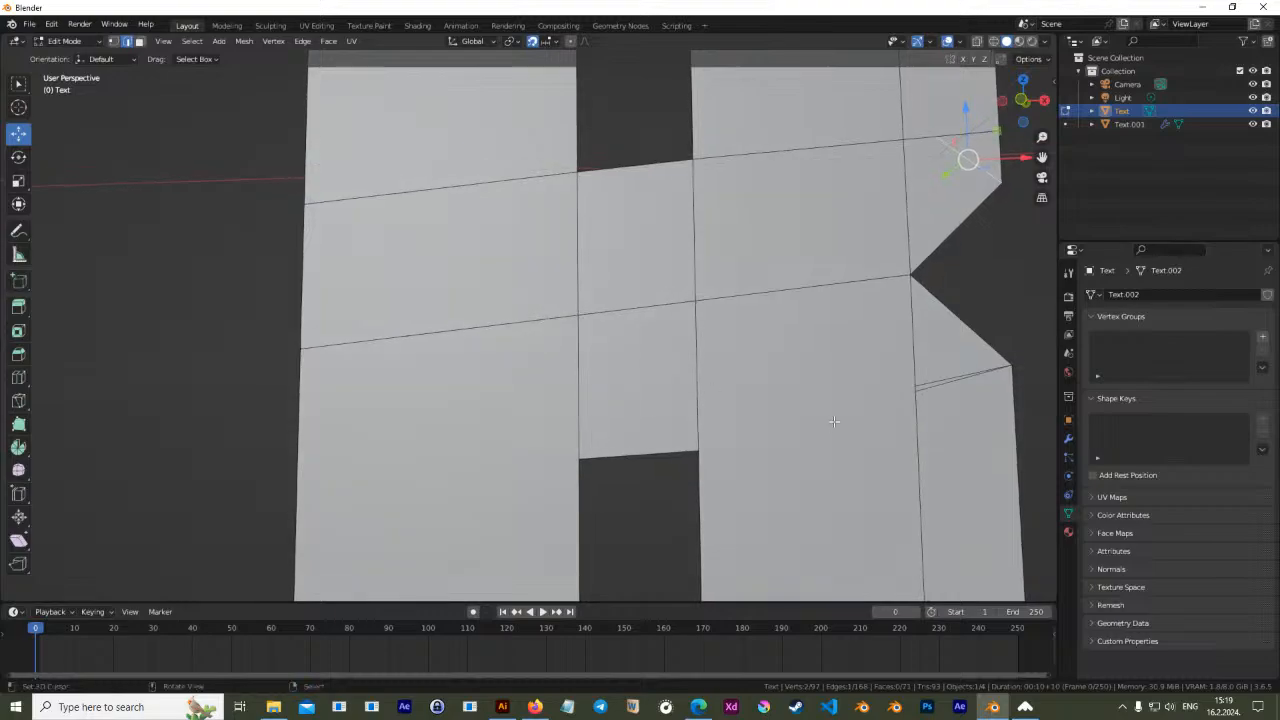
click(19, 403)
shift+middle_drag(501, 327, 442, 309)
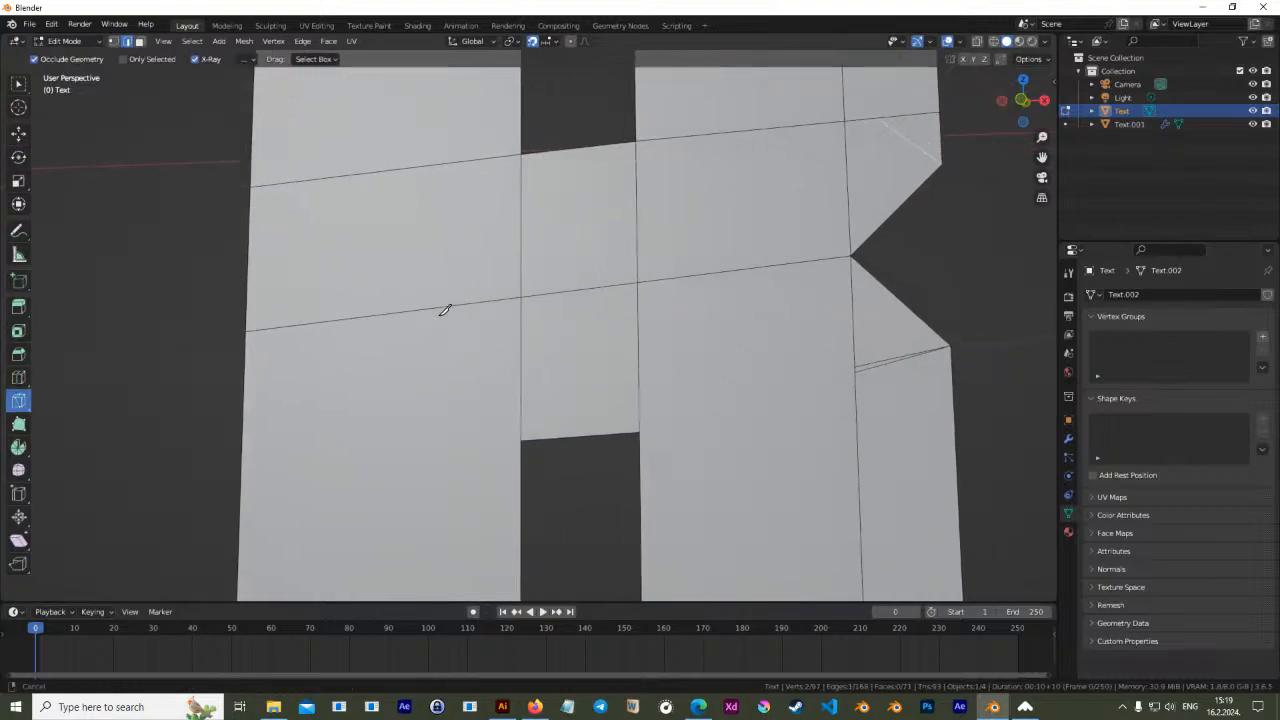
key(KP_1)
shift+middle_drag(628, 276, 613, 323)
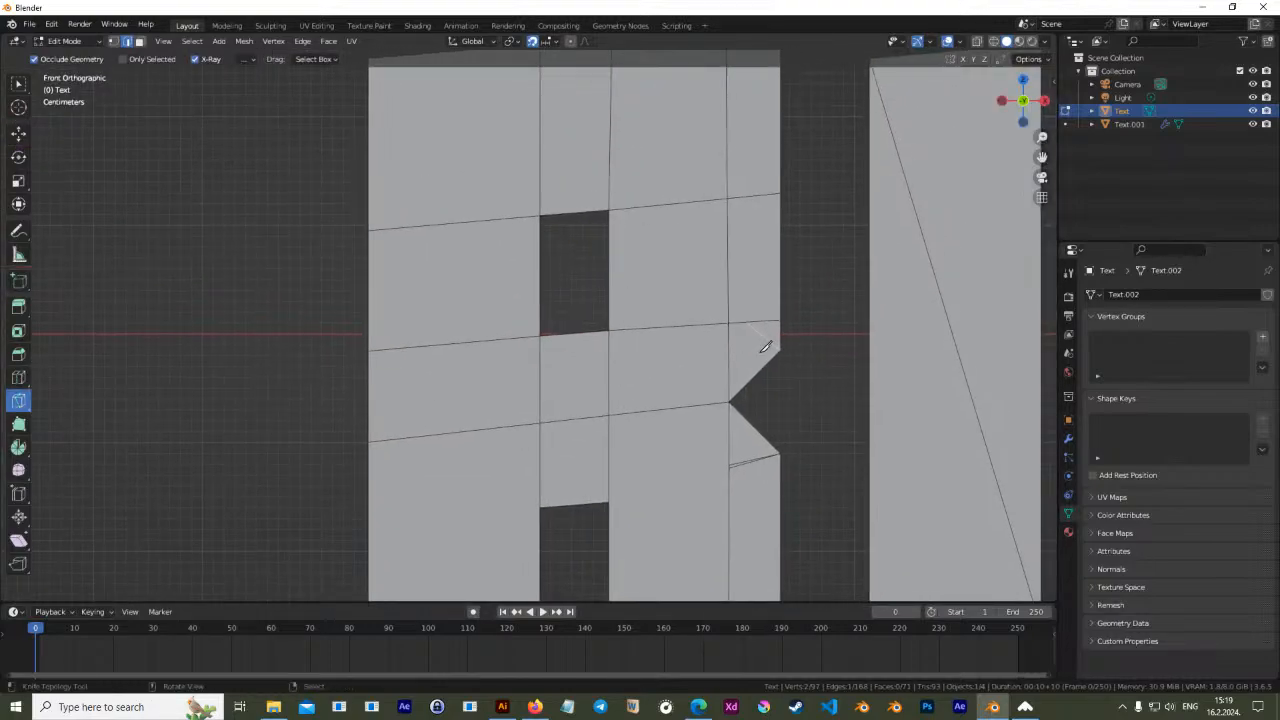
click(782, 348)
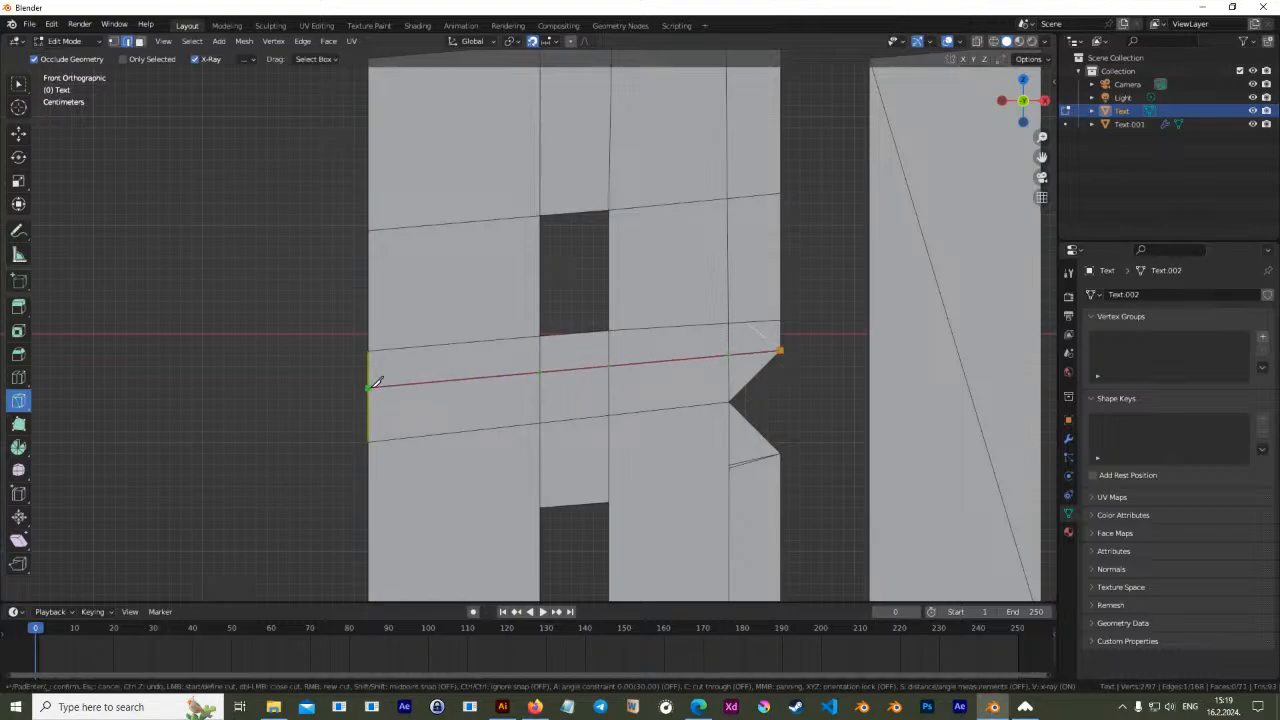
click(611, 327)
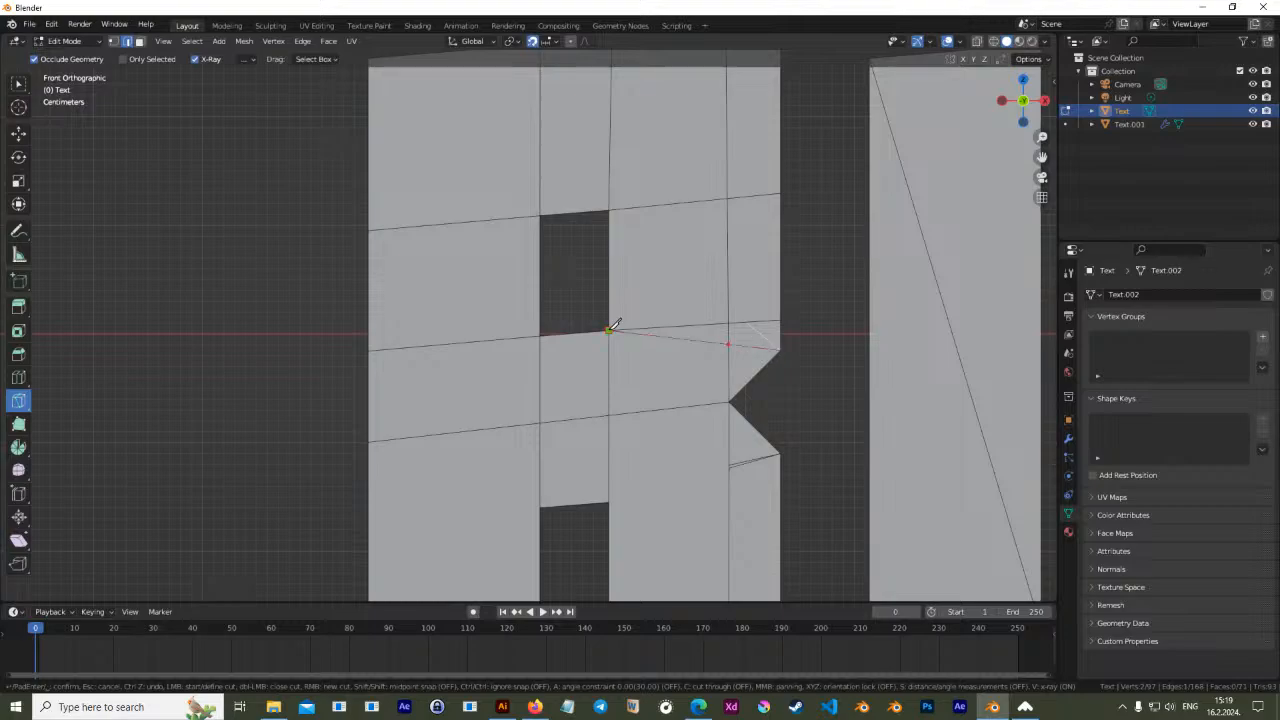
key(Return)
Knife-cut from the lower tip of the R's notch to the nearest upper corner of the leg gap
shift+middle_drag(682, 389, 677, 345)
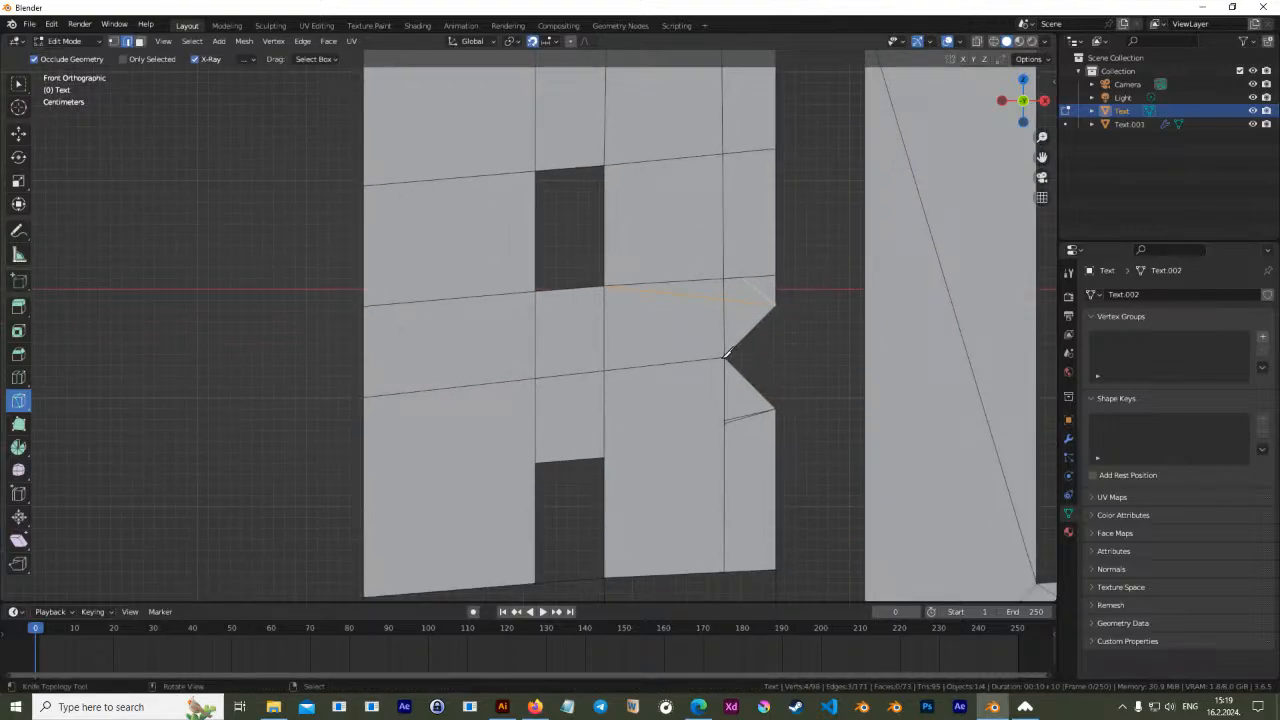
click(777, 406)
click(608, 452)
key(Return)
Dissolve the short diagonal at the notch's upper tip and the old near-horizontal edges above the new cut
scroll(616, 408, up, 4)
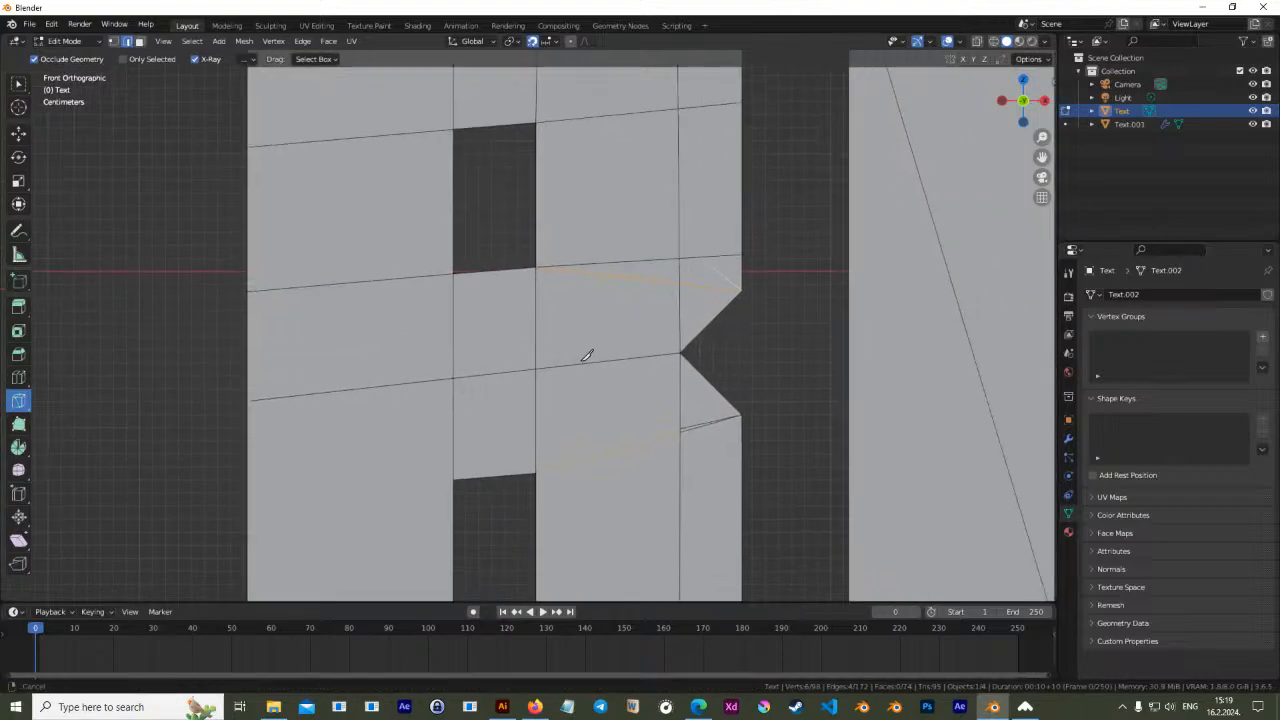
click(18, 132)
click(690, 231)
key(x)
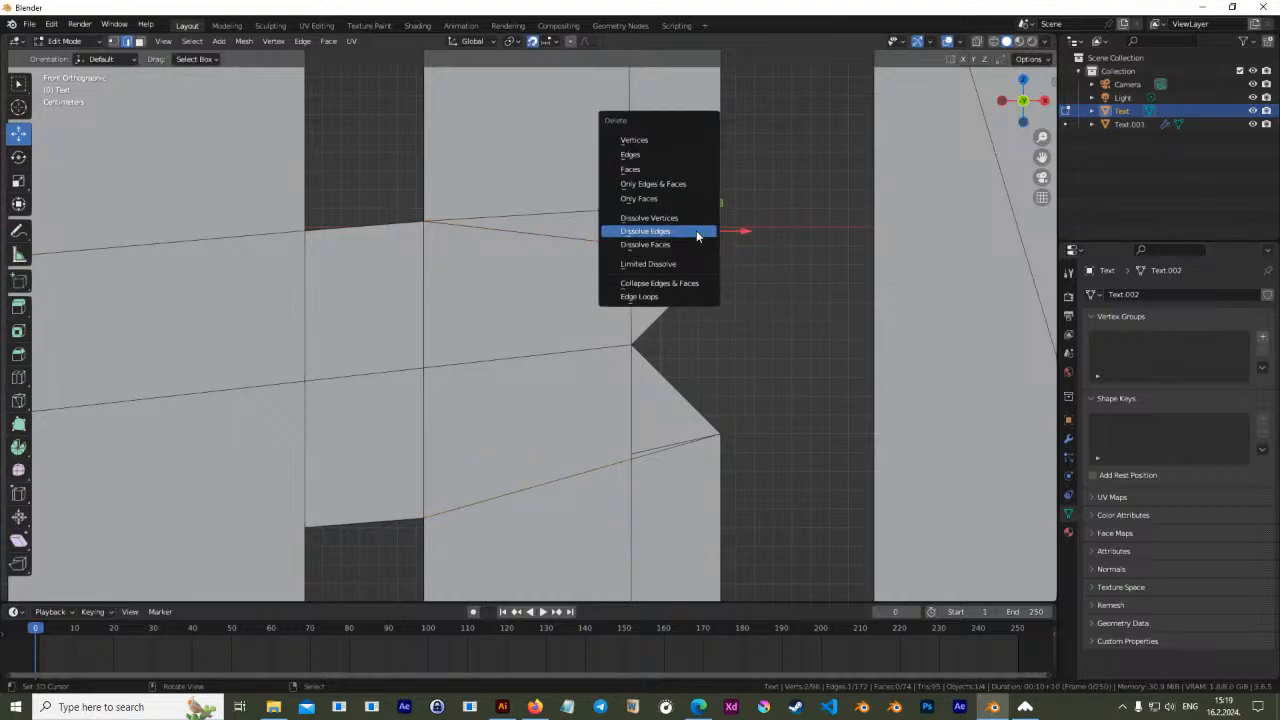
click(697, 233)
click(669, 203)
shift+click(604, 206)
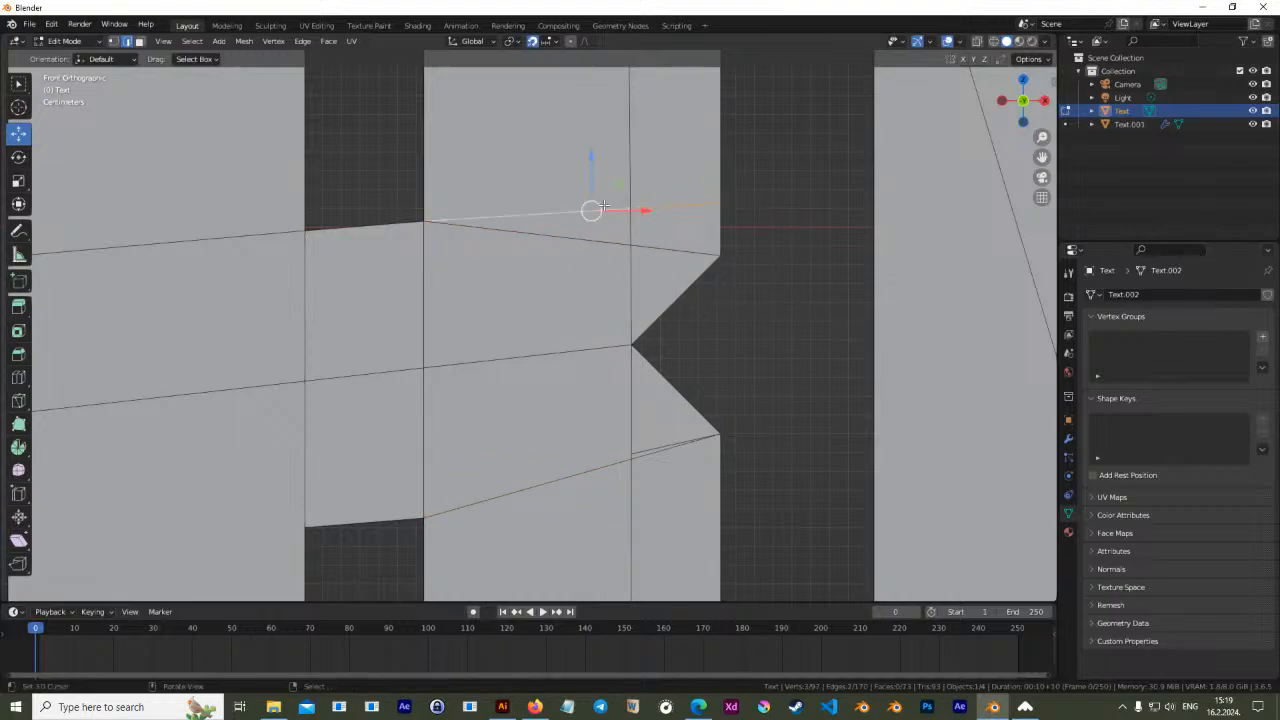
key(x)
click(600, 206)
Dissolve the redundant short edge at the lower tip of the R's notch
shift+middle_drag(671, 430, 679, 379)
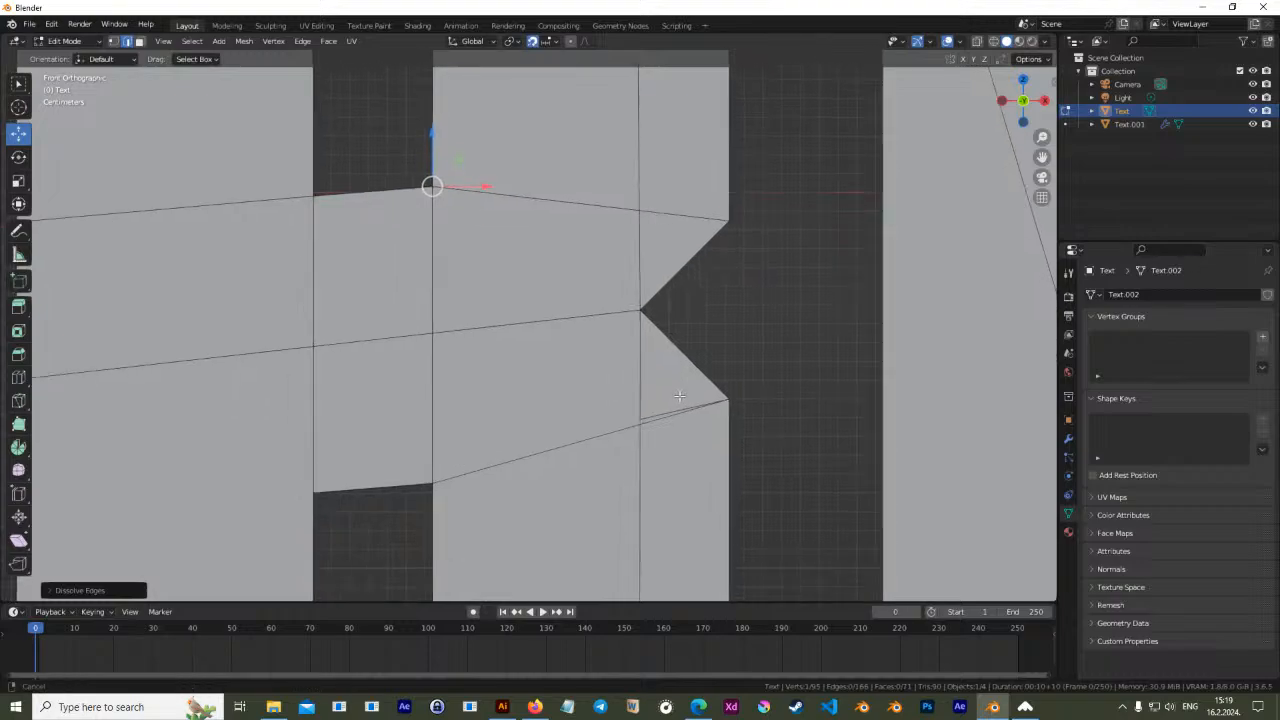
click(655, 399)
key(x)
click(656, 401)
Try moving the remaining short edge at the lower tip of the R's notch
click(672, 402)
key(g)
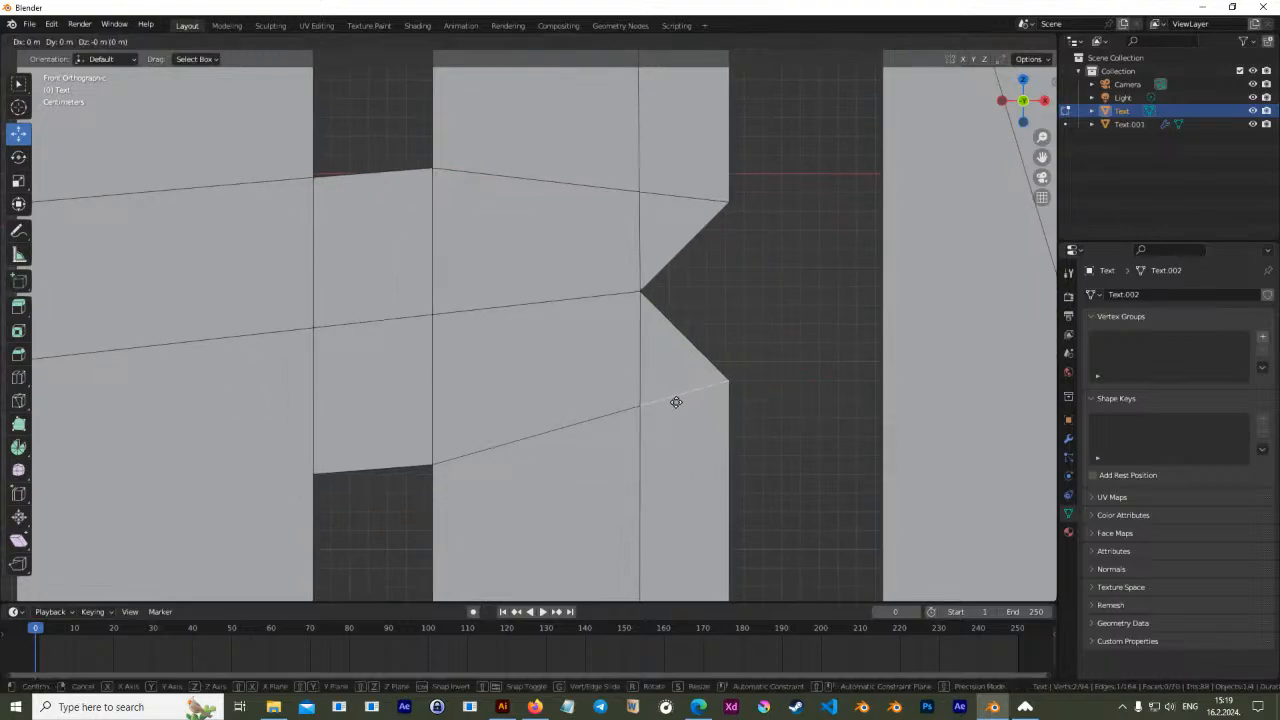
click(681, 403)
key(ctrl+z)
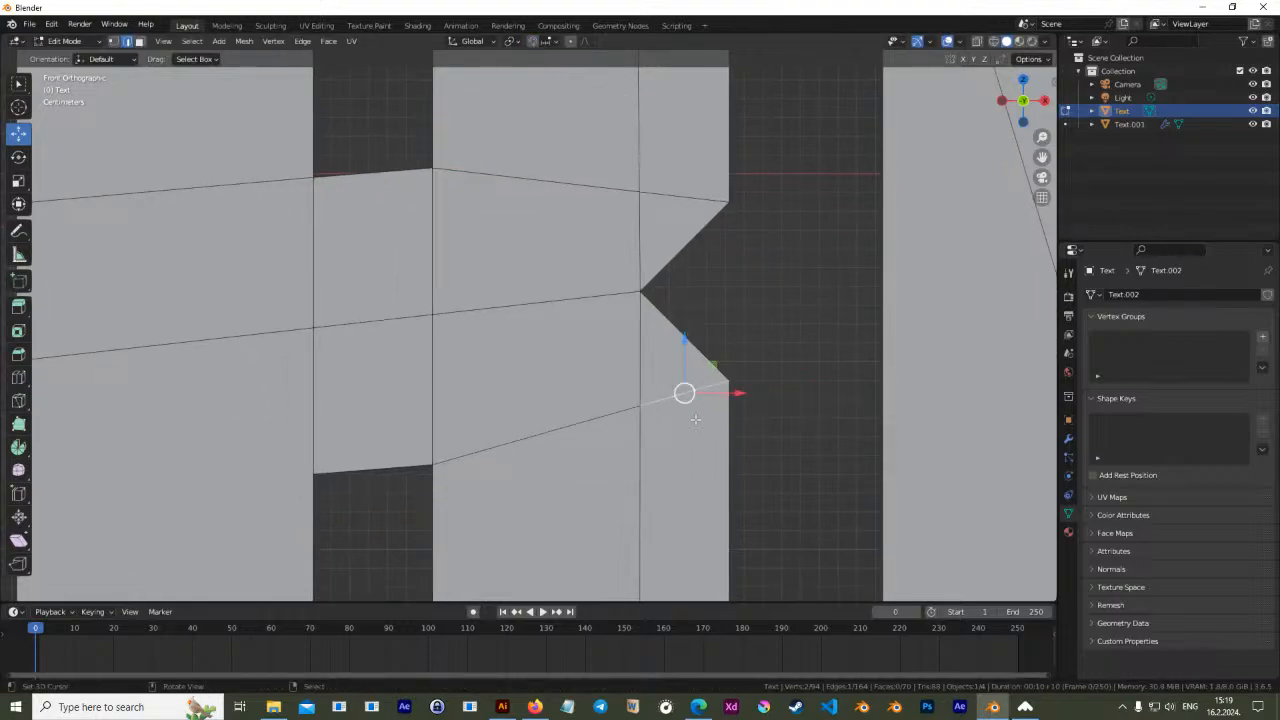
key(g)
click(680, 374)
key(ctrl+z)
Examine the R's edge layout around the notch, the hole and the leg gap
scroll(650, 312, down, 3)
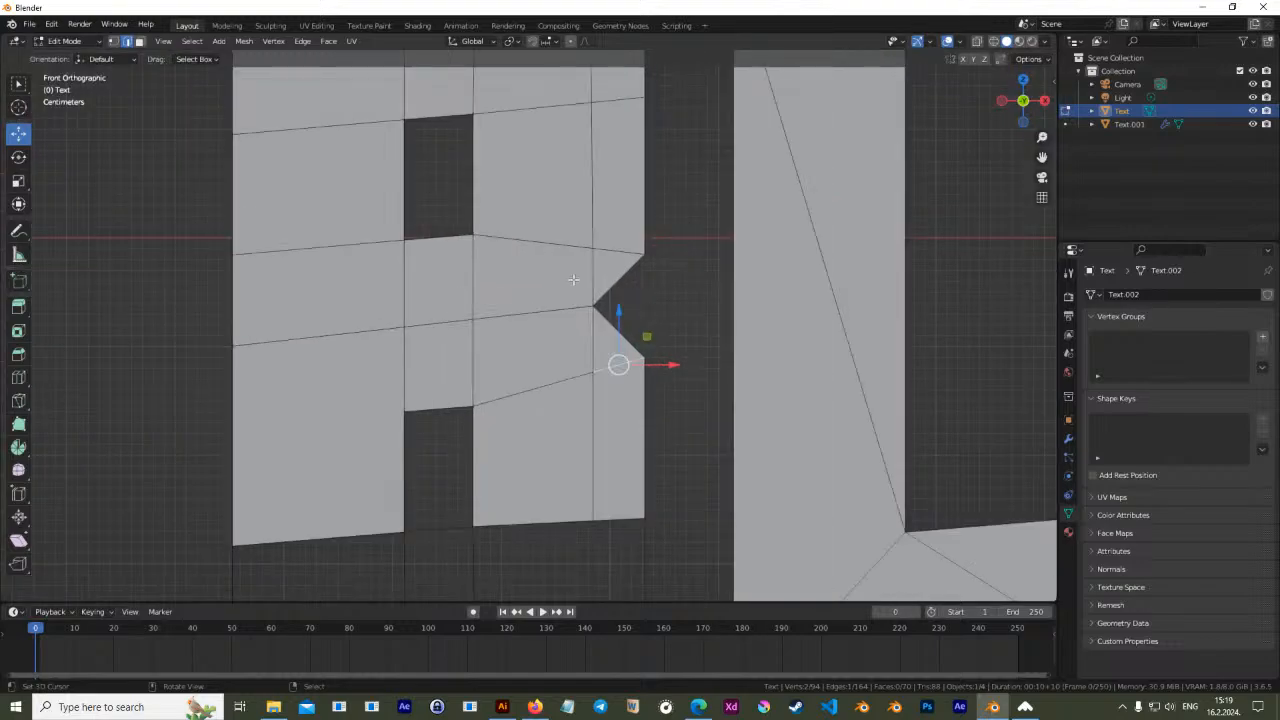
shift+middle_drag(574, 280, 655, 337)
scroll(712, 378, up, 1)
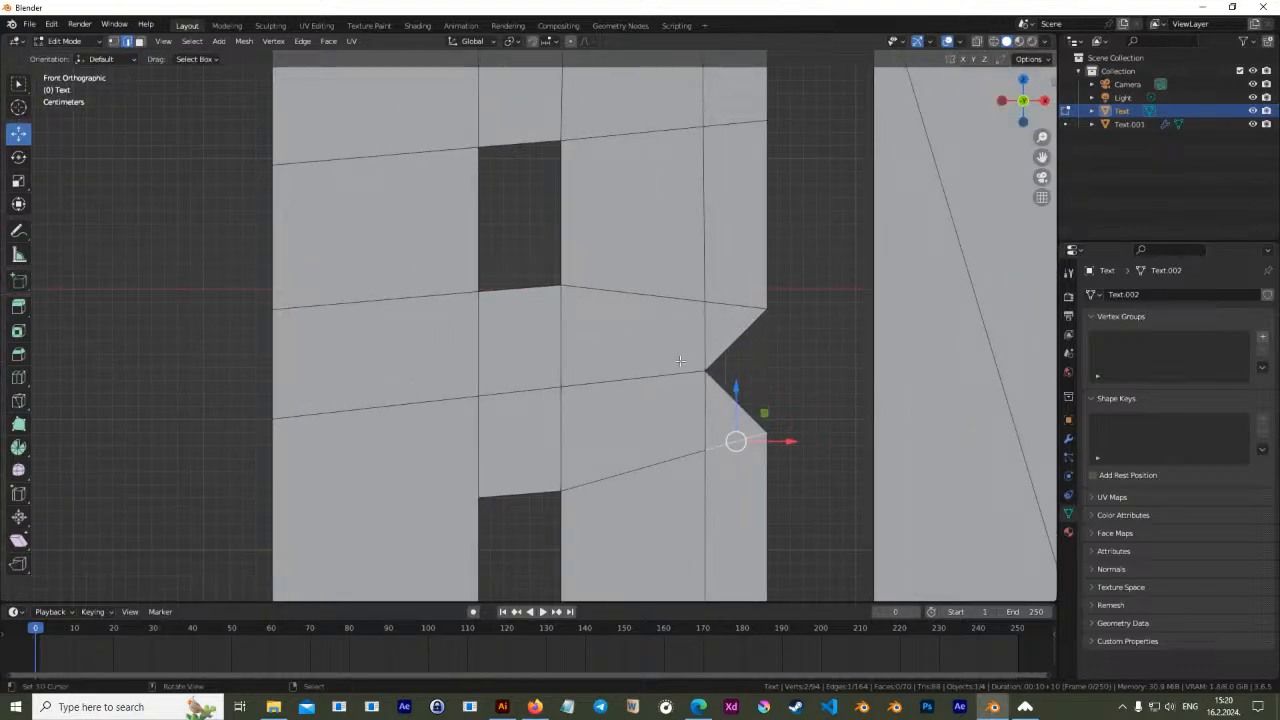
scroll(702, 358, down, 2)
shift+middle_drag(677, 304, 685, 347)
scroll(514, 346, up, 3)
scroll(557, 366, down, 3)
key(Tab)
key(Tab)
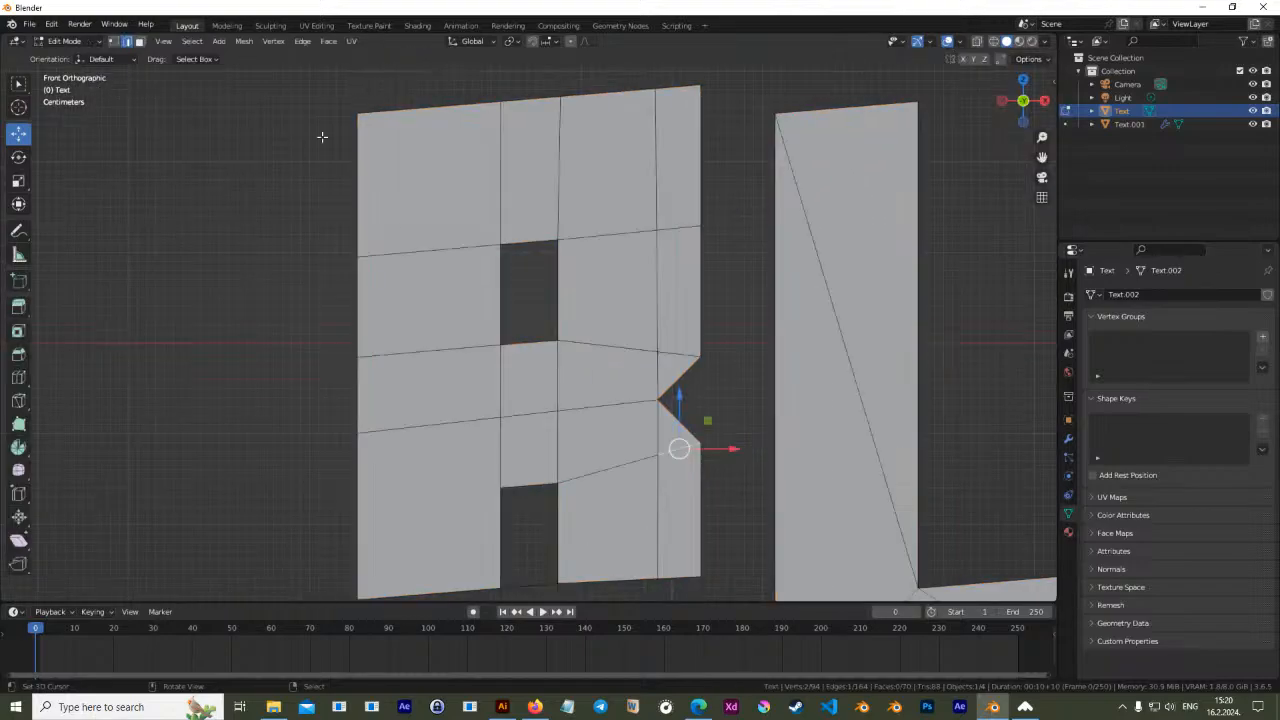
Dissolve the stray vertex partway down the inner edge of the R's open right leg
click(115, 42)
shift+middle_drag(526, 432, 514, 402)
shift+middle_drag(612, 456, 607, 366)
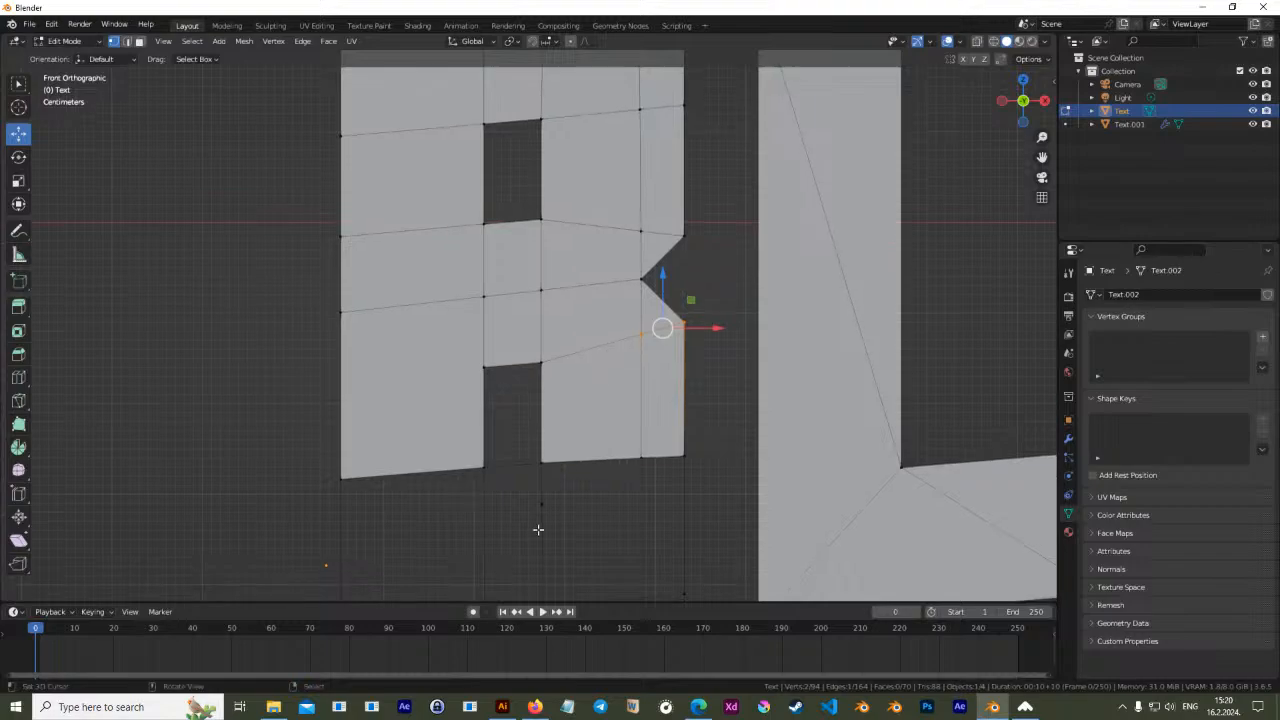
scroll(568, 482, up, 1)
scroll(580, 500, down, 4)
shift+middle_drag(583, 508, 591, 446)
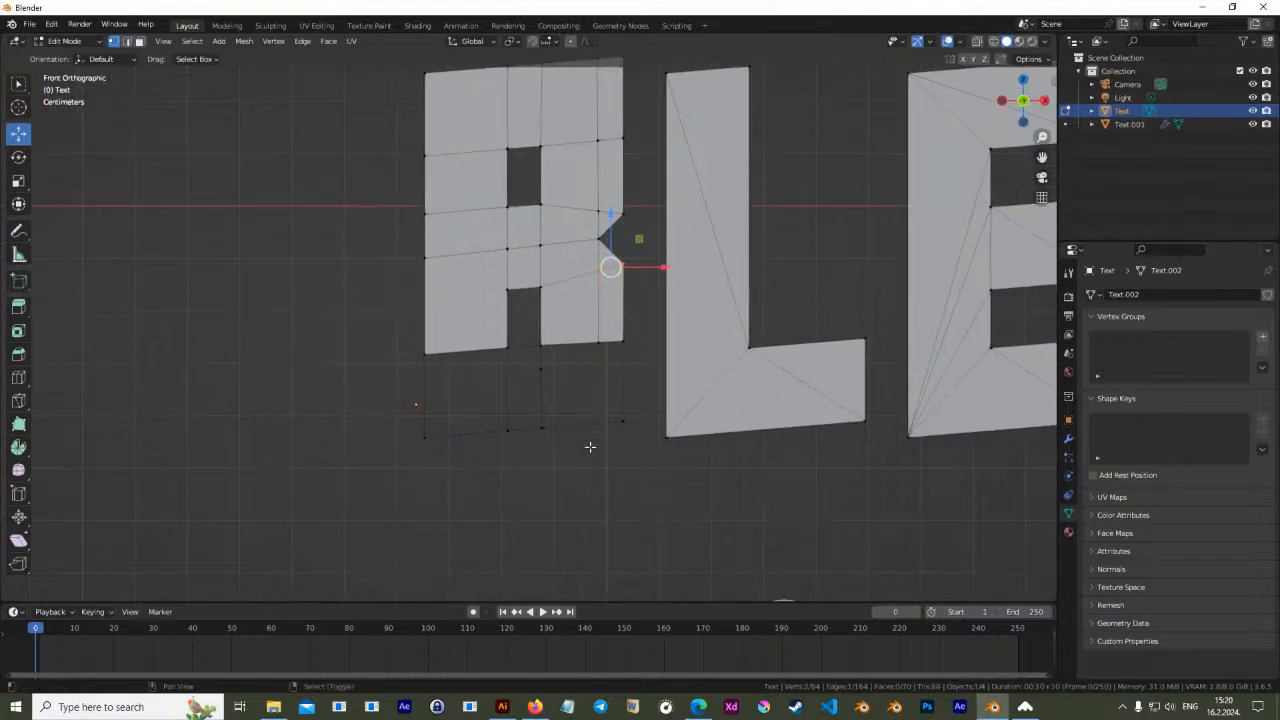
scroll(585, 360, up, 1)
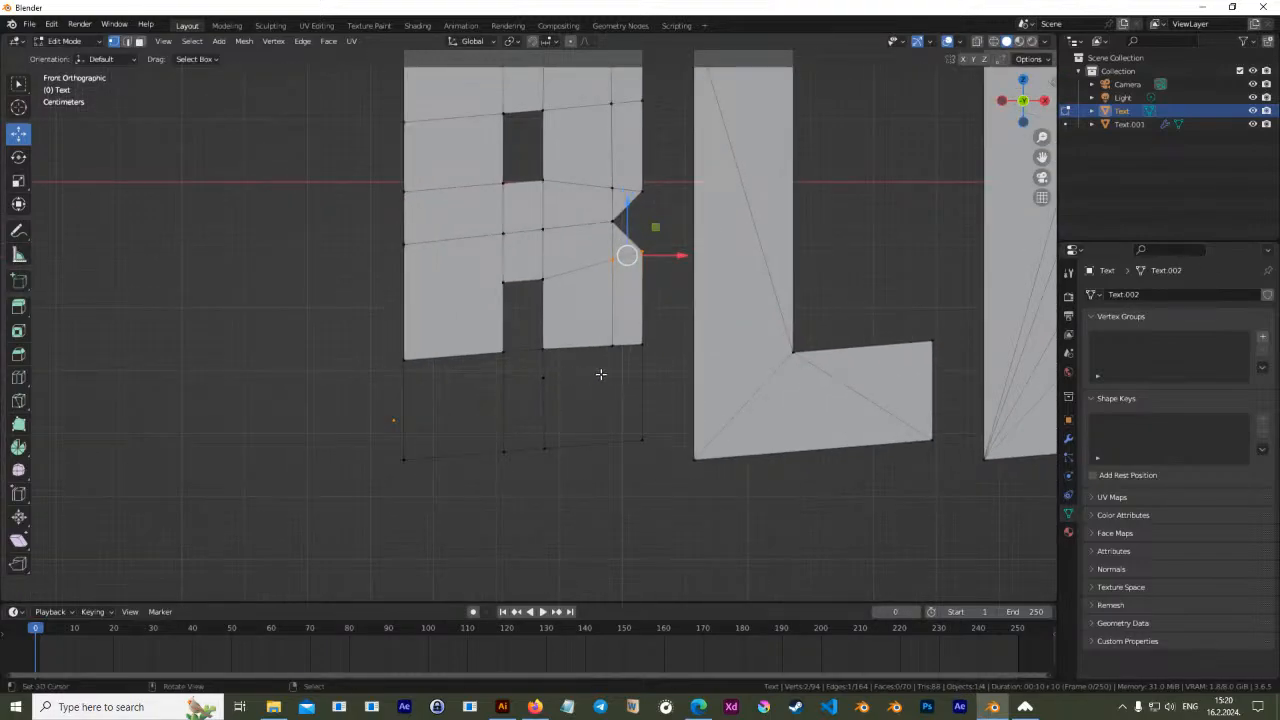
click(544, 377)
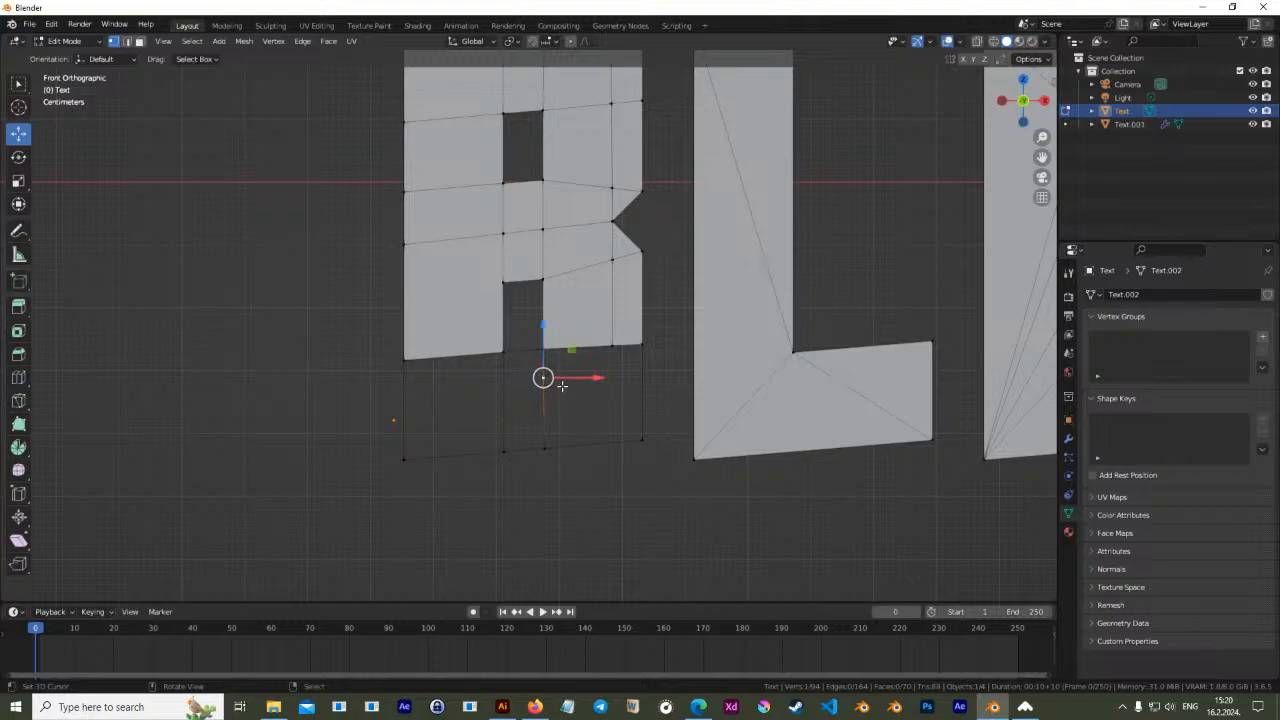
key(x)
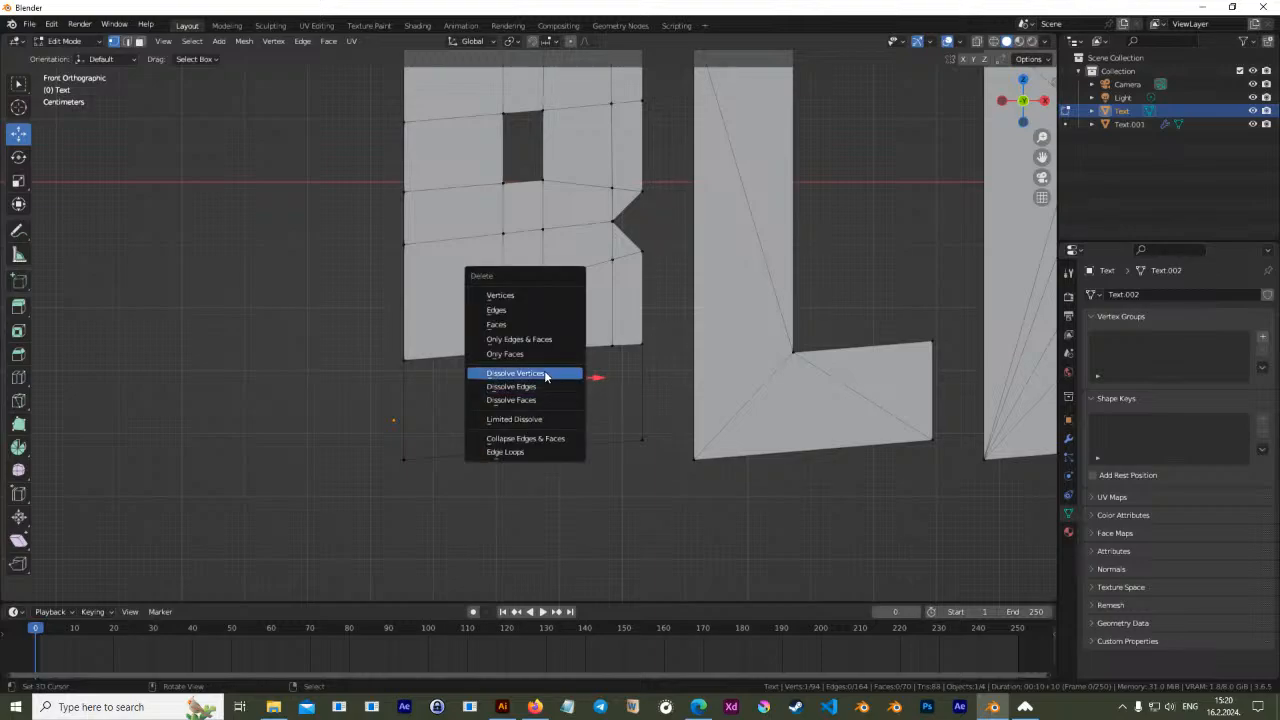
click(549, 387)
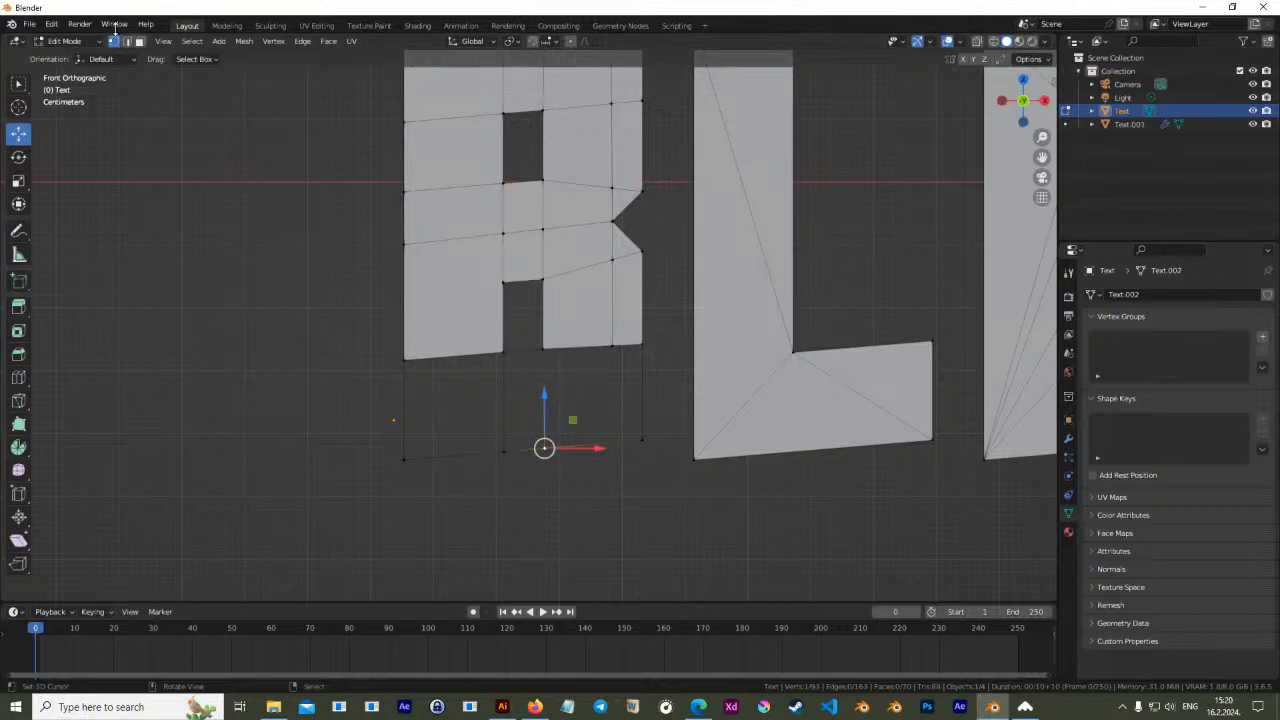
Remove the two short edges bridging the gap between the R's legs, at the foot and at mid-leg height
key(2)
click(531, 457)
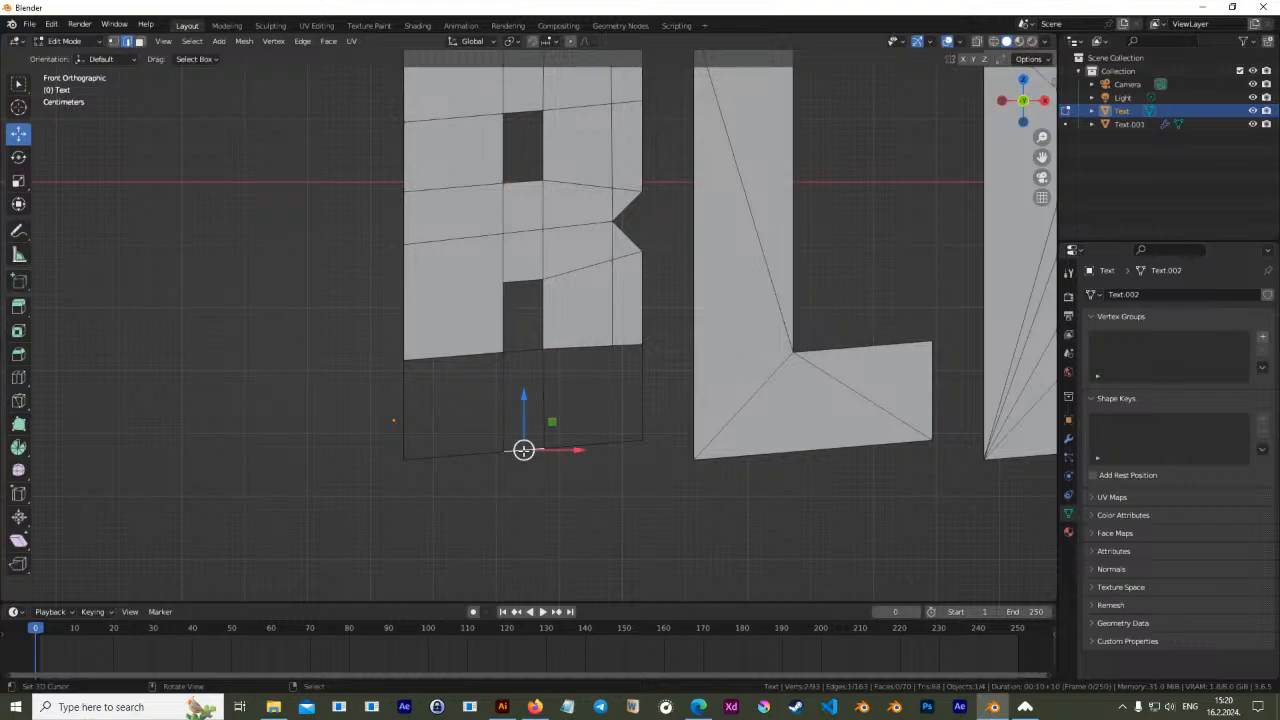
key(x)
click(515, 388)
scroll(521, 348, down, 6)
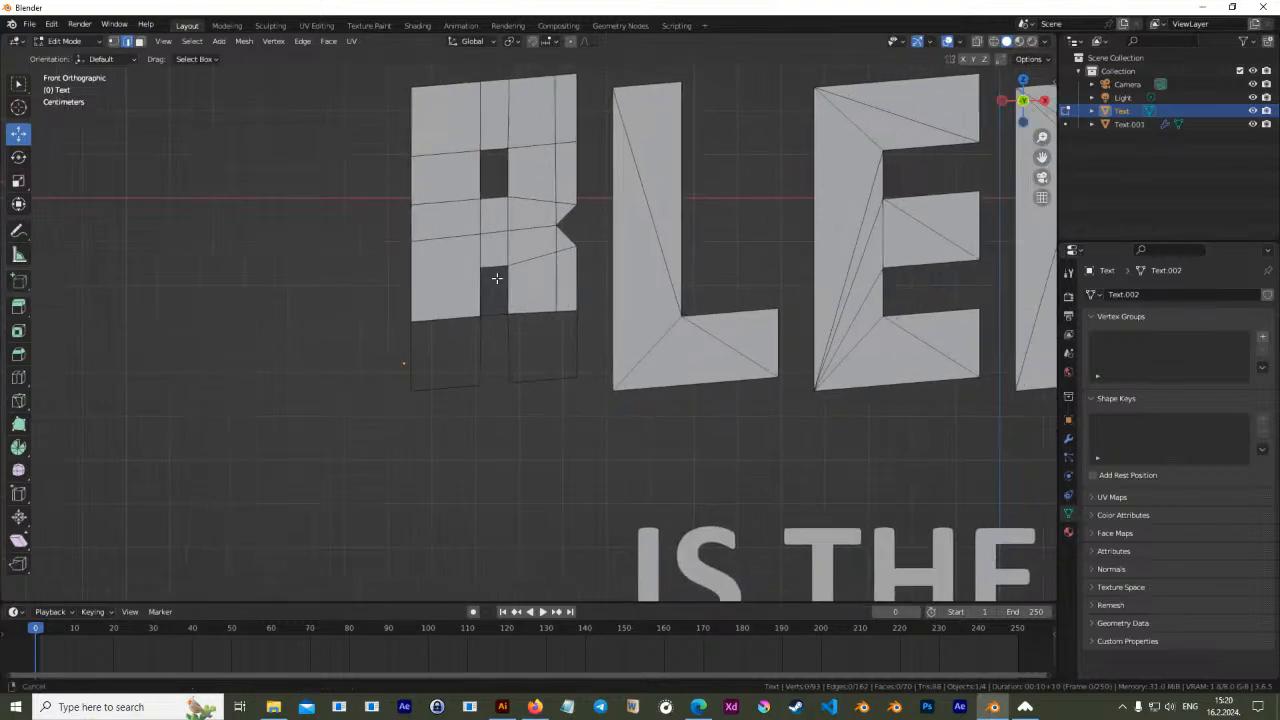
scroll(563, 327, up, 4)
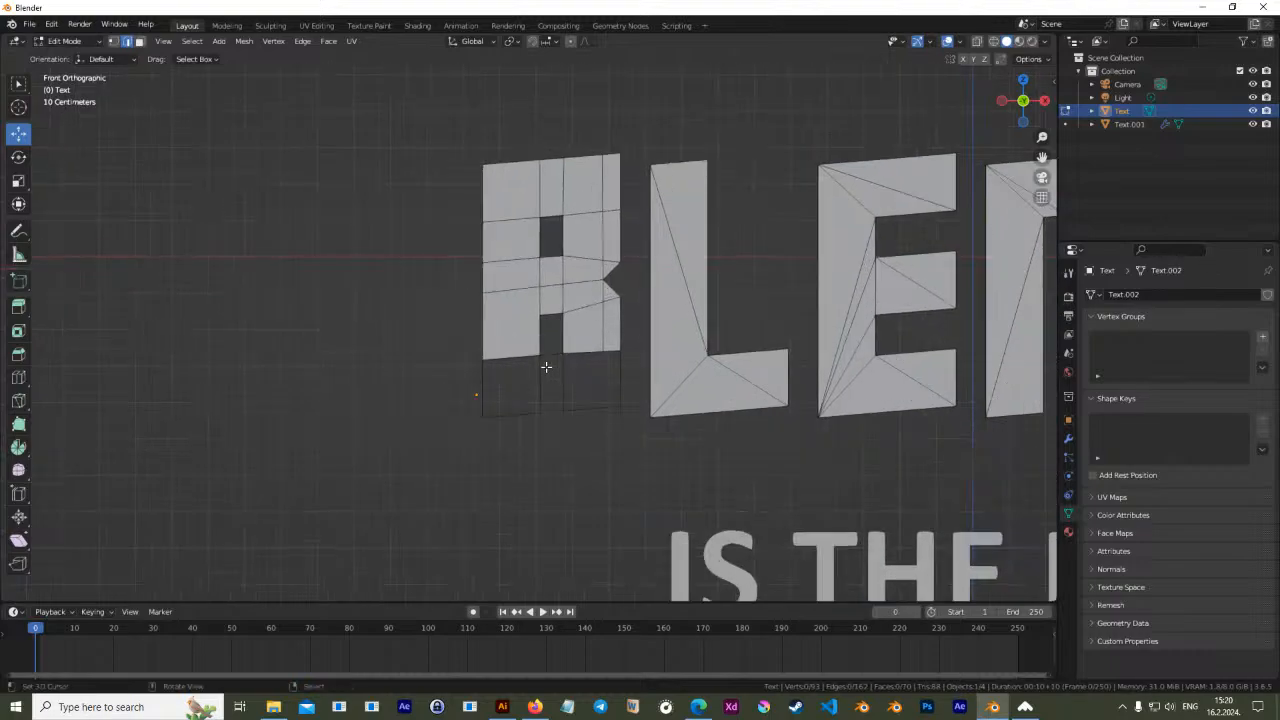
click(558, 363)
key(x)
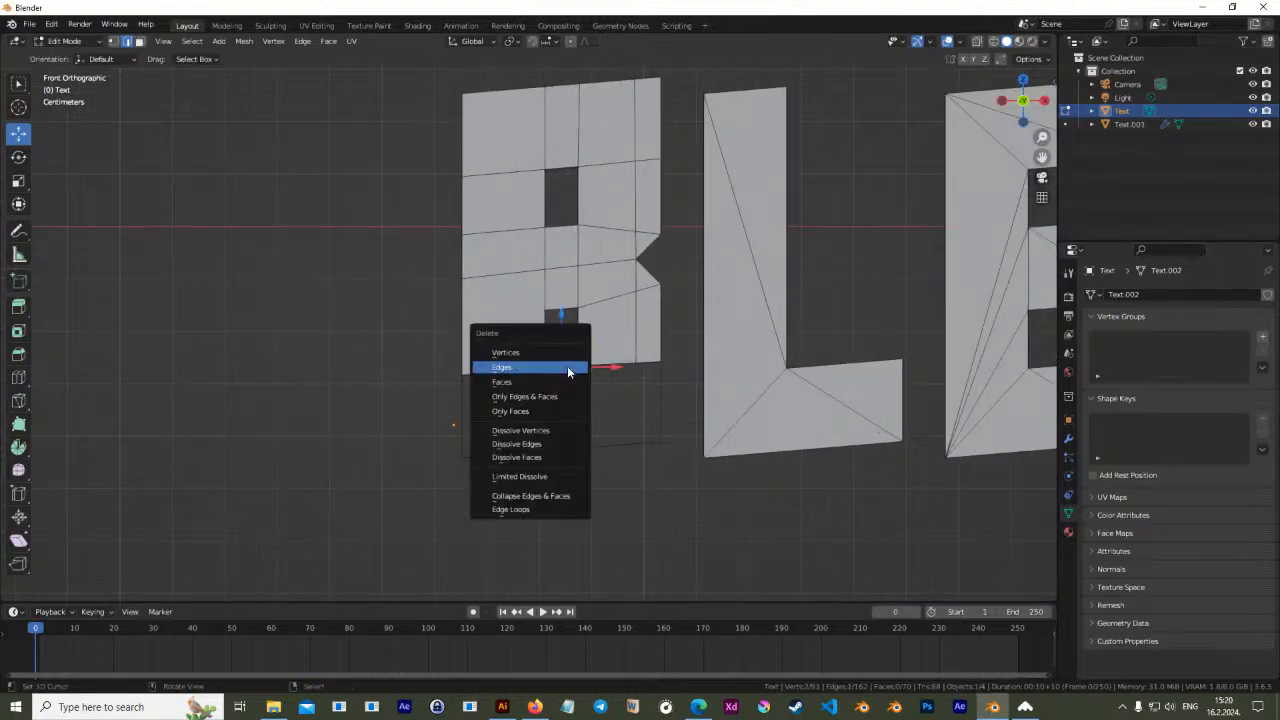
click(553, 372)
Fill the open lower part of the R's left leg with a face between its two horizontal edges
click(514, 373)
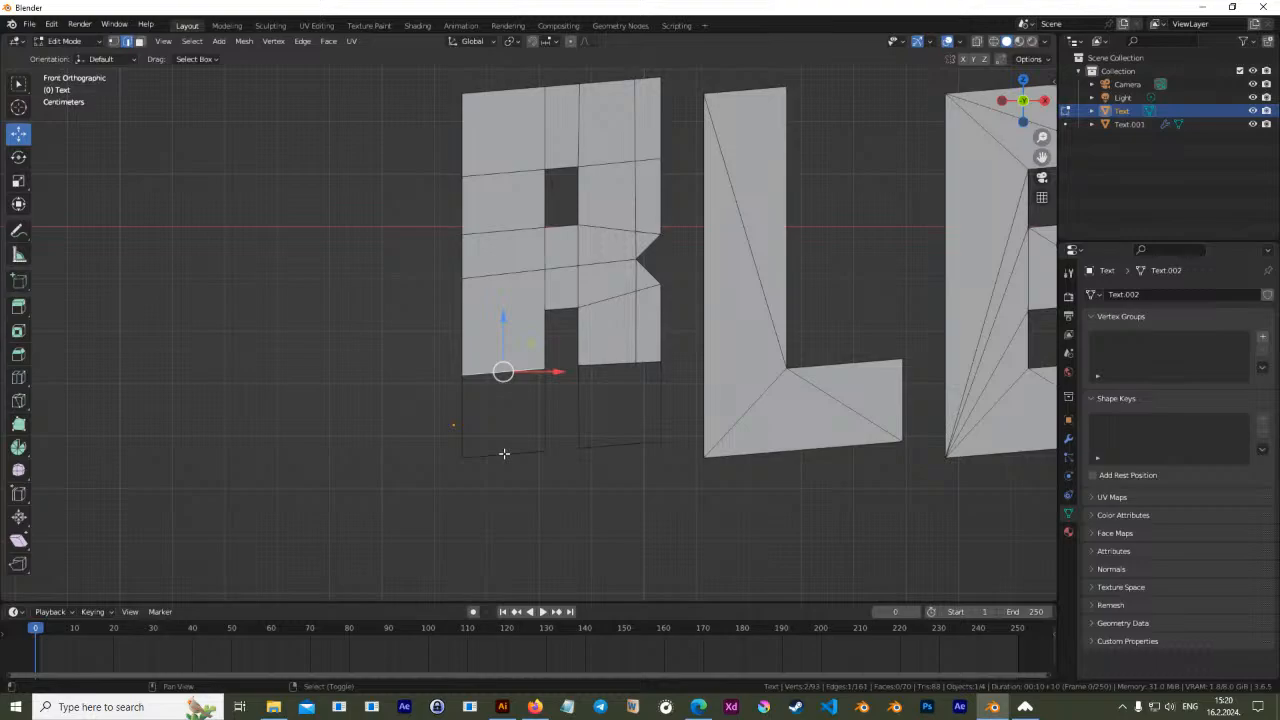
shift+click(504, 453)
key(f)
click(621, 365)
shift+click(606, 443)
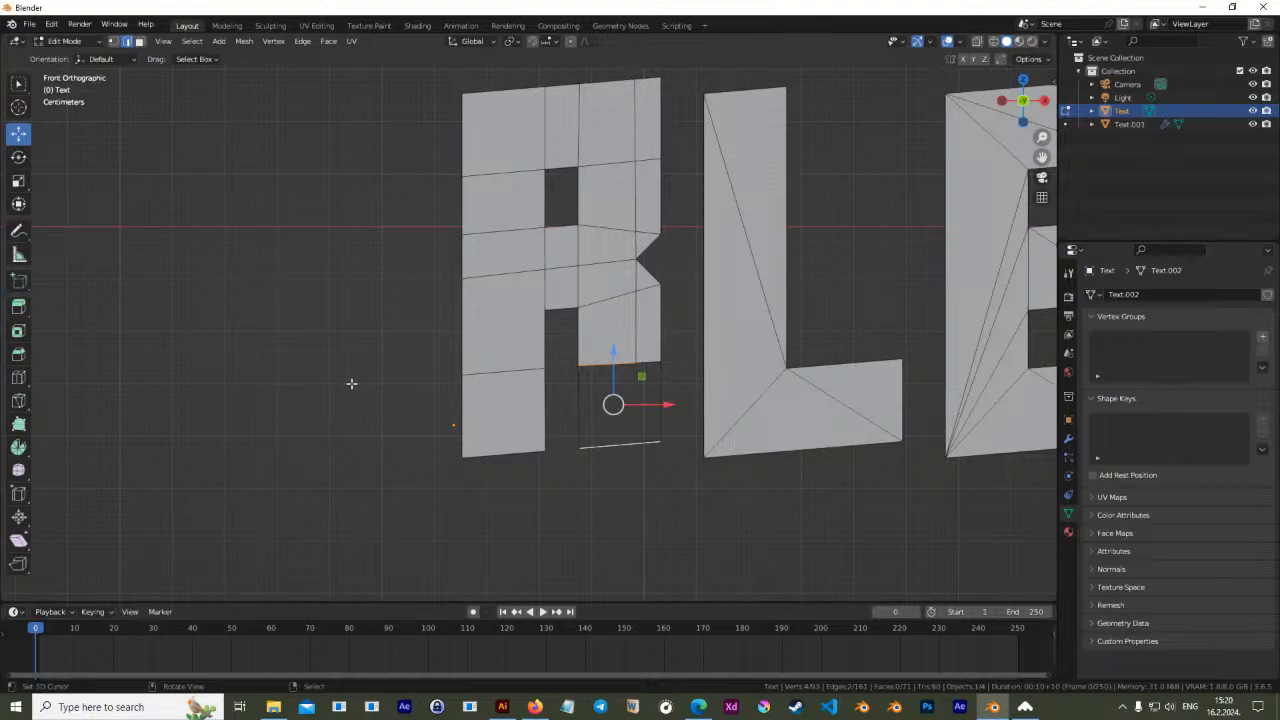
Knife-cut an edge across the R's left leg from the leg gap's upper corner to the outer side
click(505, 368)
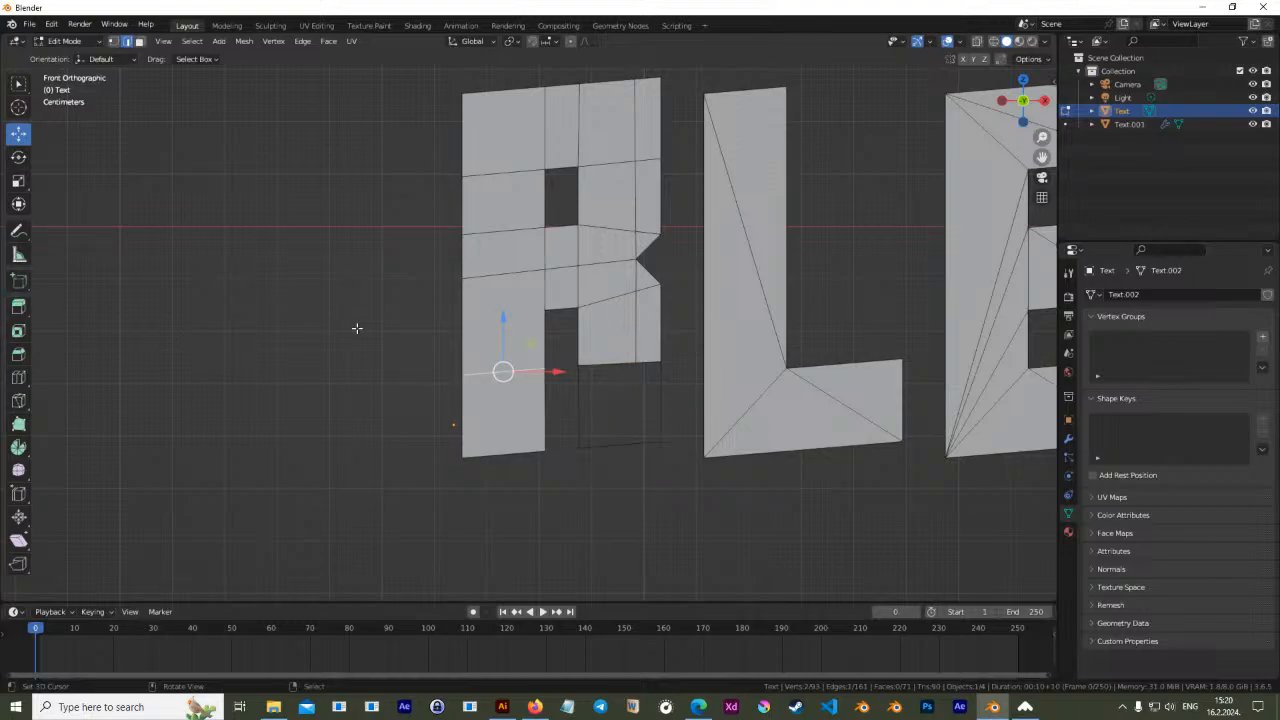
click(19, 394)
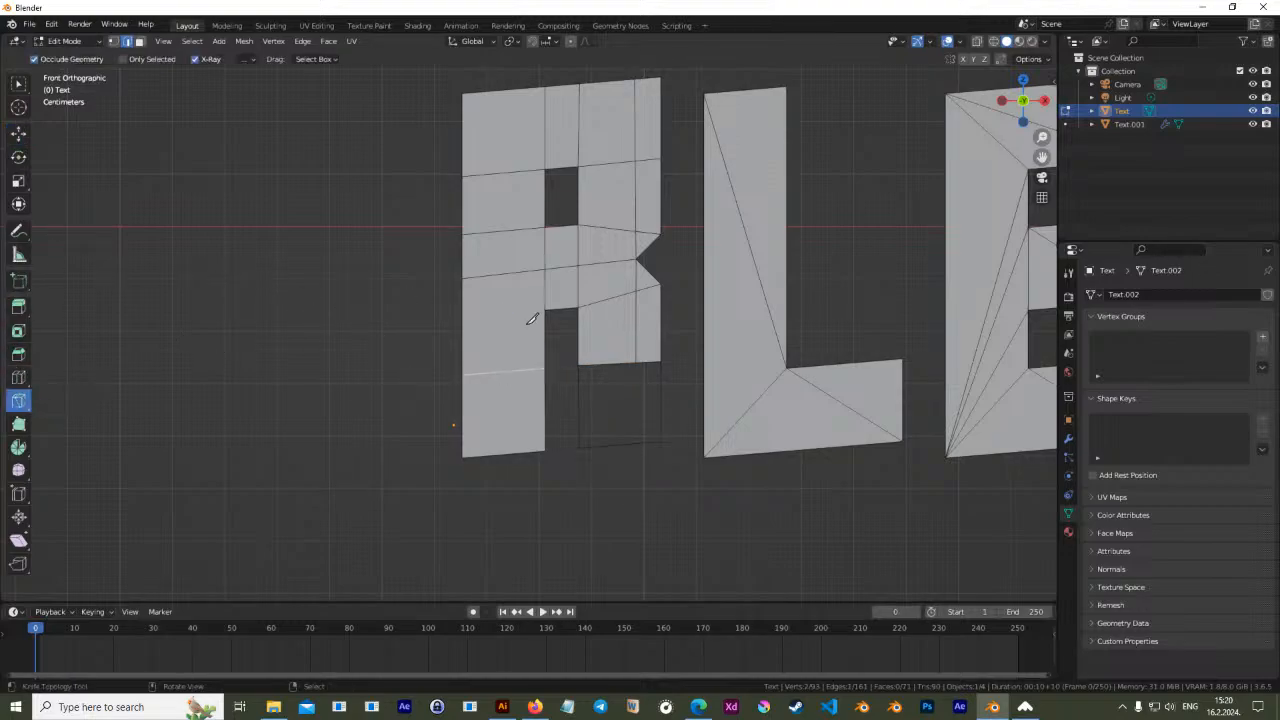
click(549, 305)
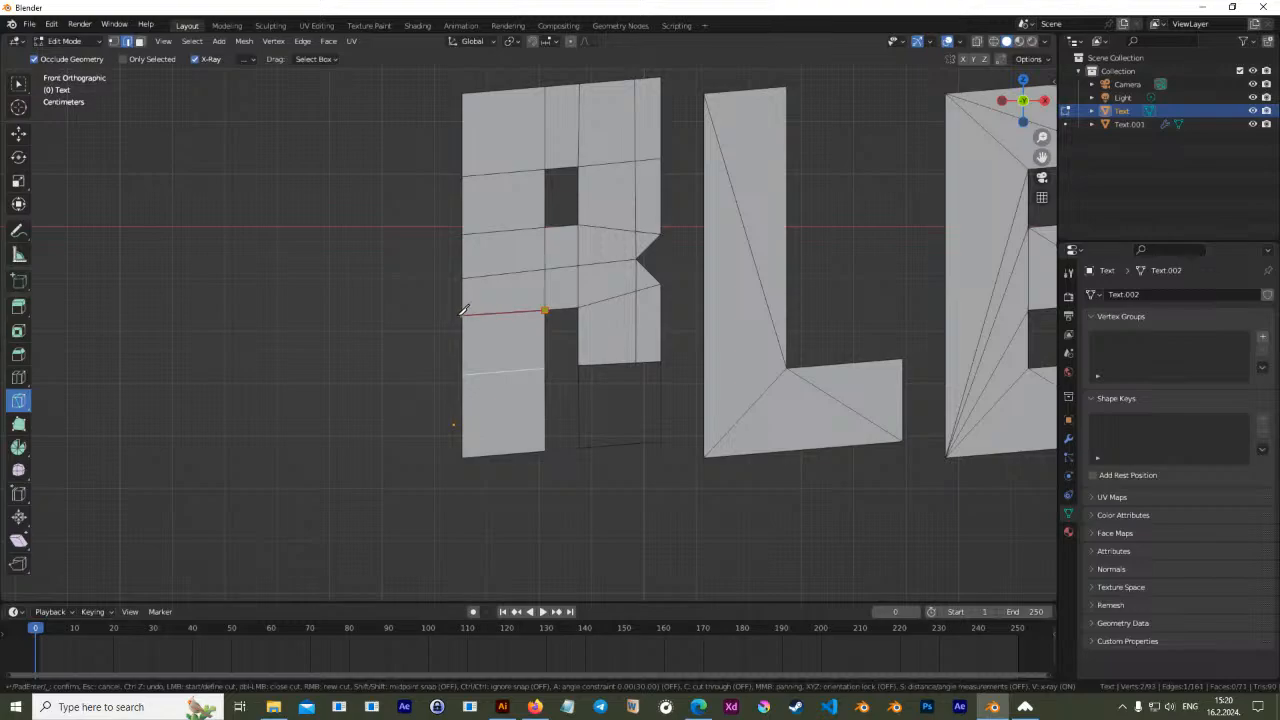
click(463, 312)
key(Return)
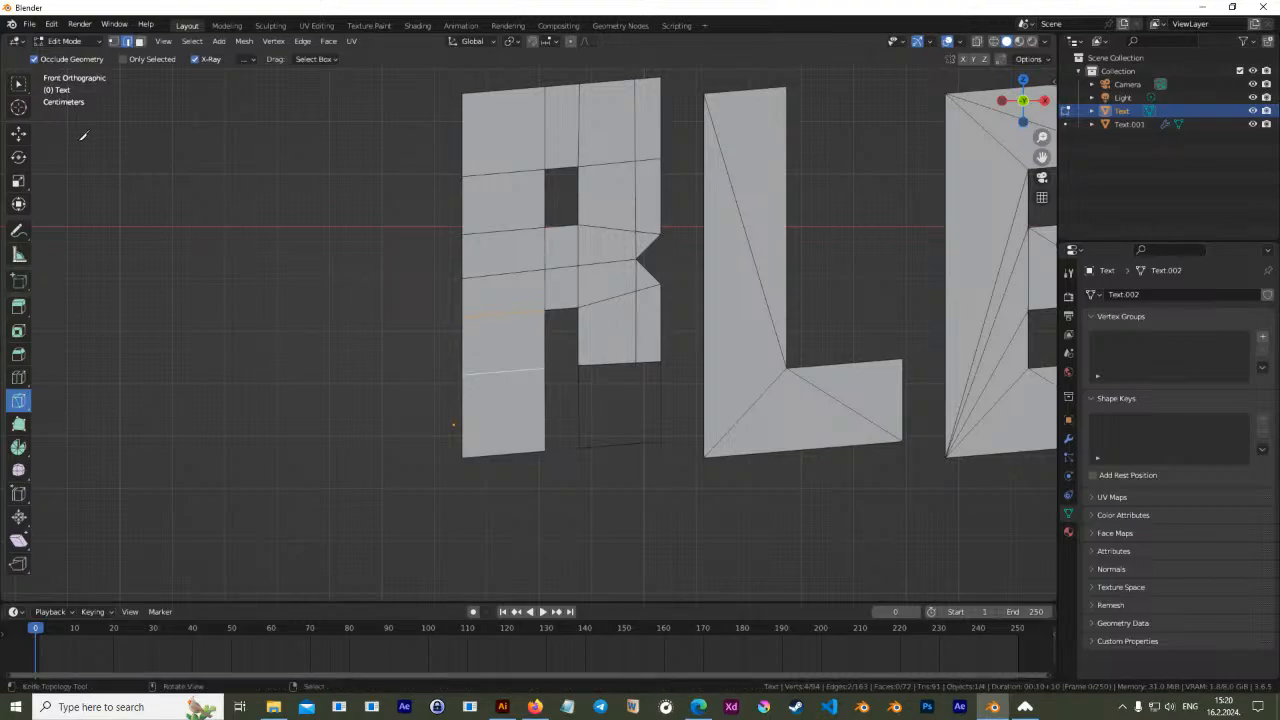
Merge the two faces of the R's left leg below the new cut into one face
click(17, 137)
key(3)
click(503, 340)
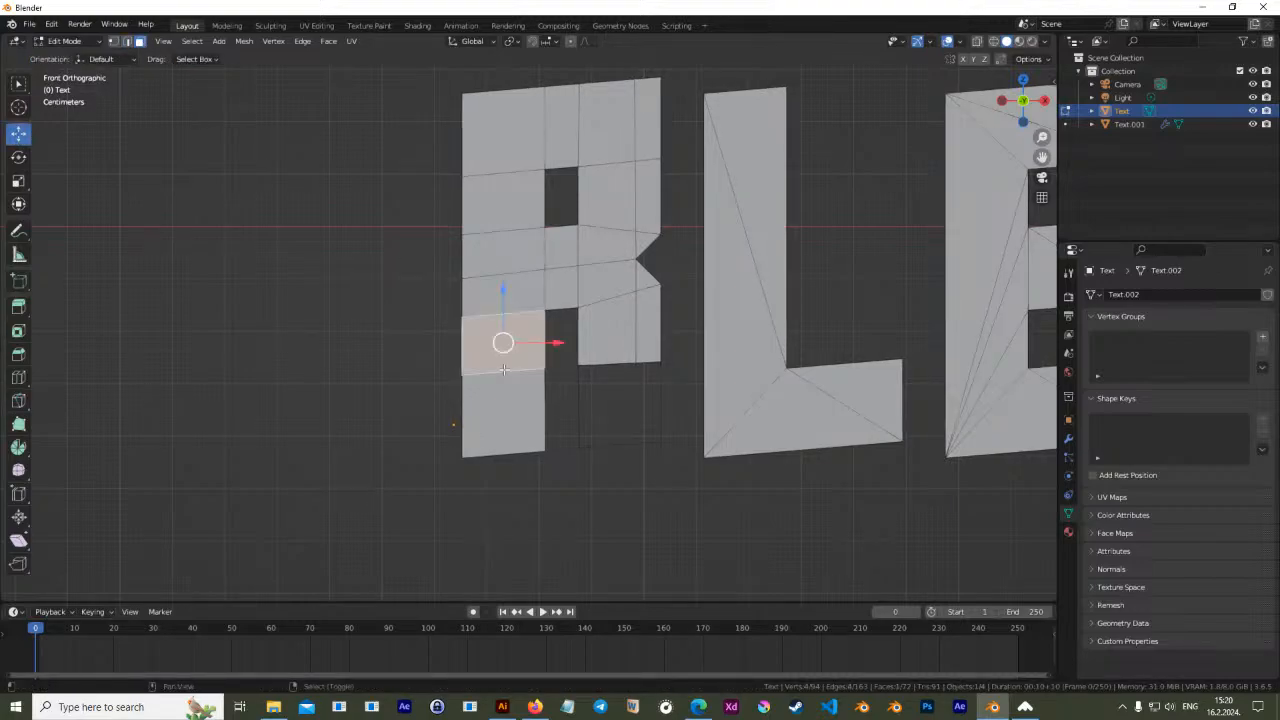
shift+click(498, 410)
key(f)
Fill the open lower part of the R's right leg with a face bounded by its surrounding edges
scroll(596, 383, up, 1)
shift+middle_drag(573, 367, 485, 320)
click(540, 311)
click(584, 307)
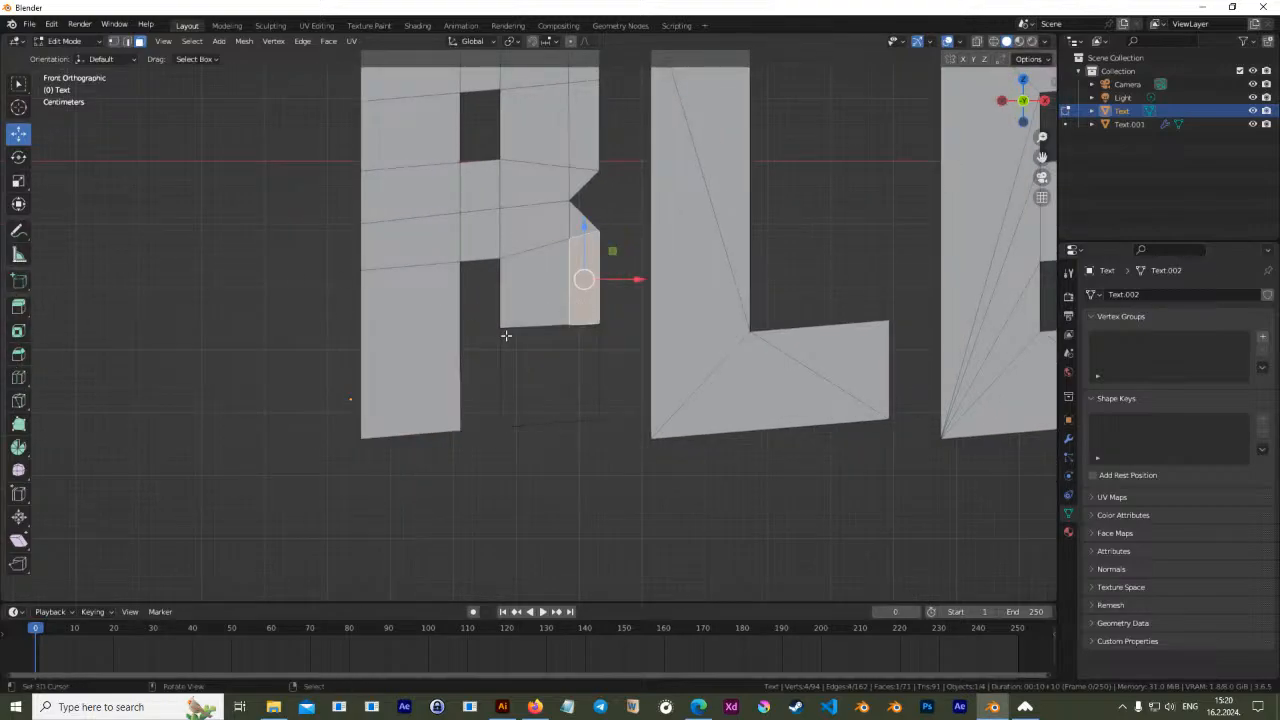
click(126, 41)
click(501, 380)
shift+click(561, 421)
shift+click(540, 320)
shift+click(574, 324)
key(f)
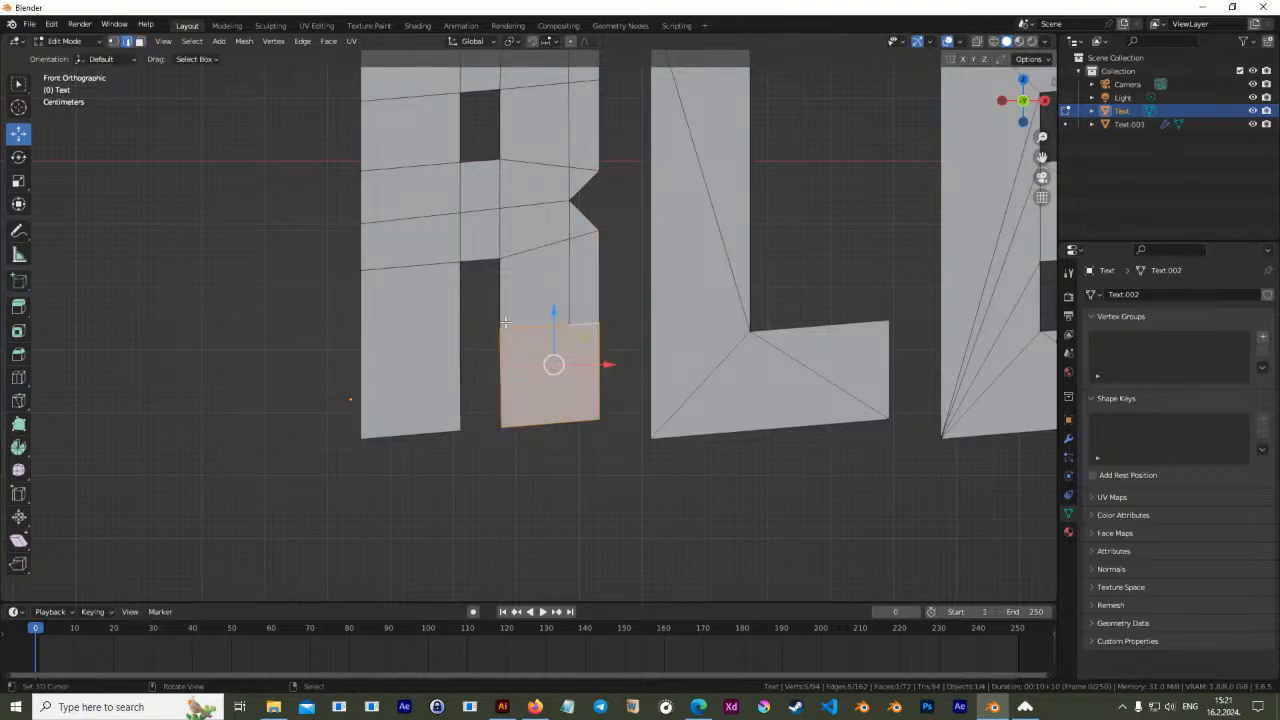
Extend the R's right vertical edge line down through the new right-leg face to the foot with the Knife
click(18, 400)
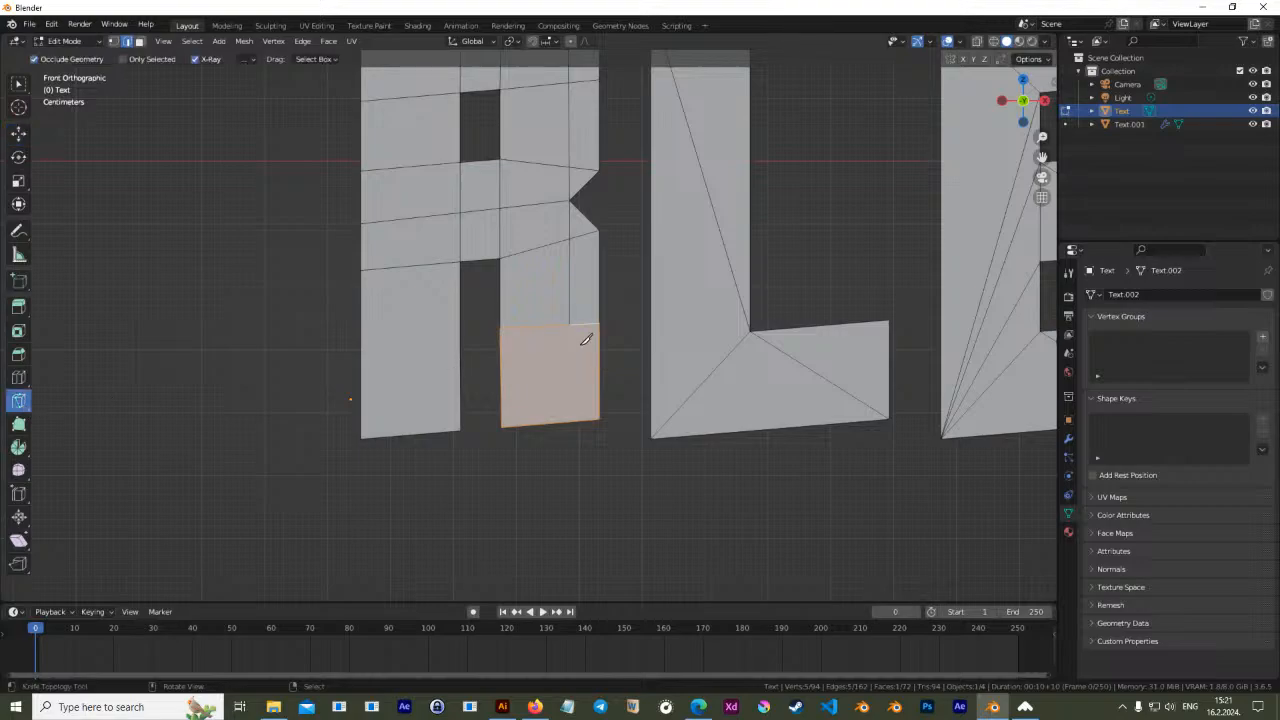
click(569, 325)
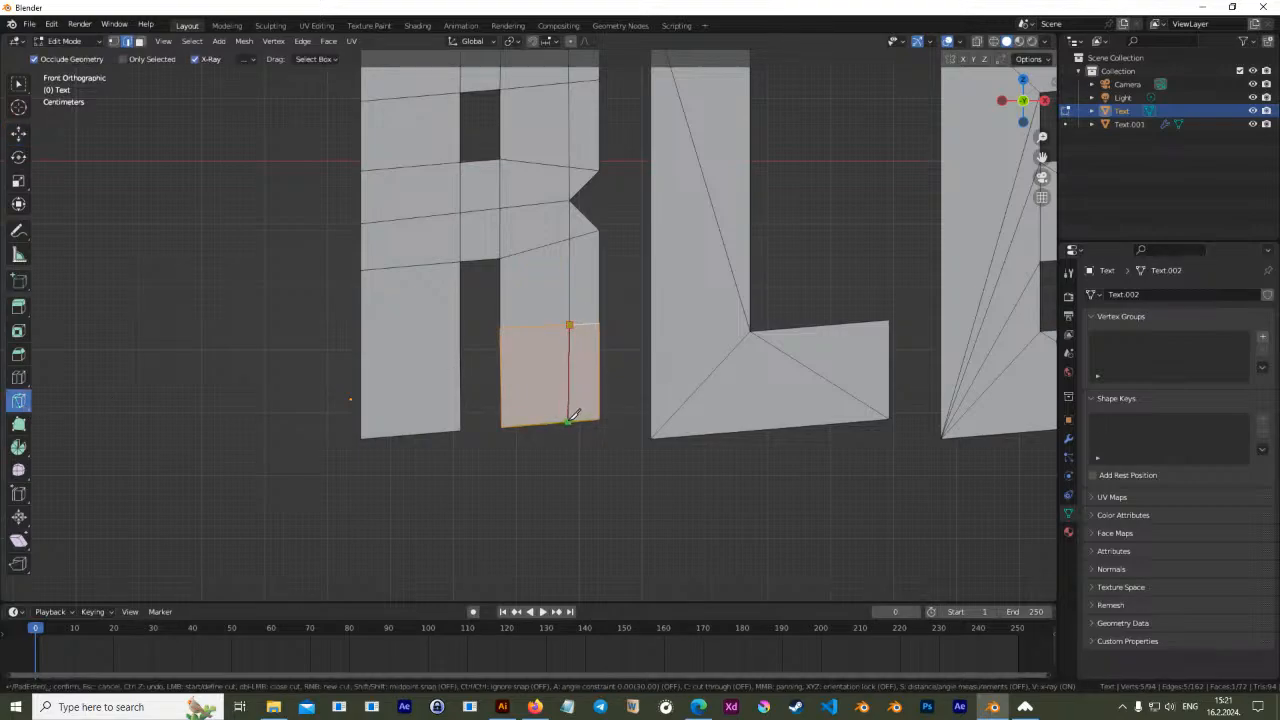
click(569, 422)
key(Return)
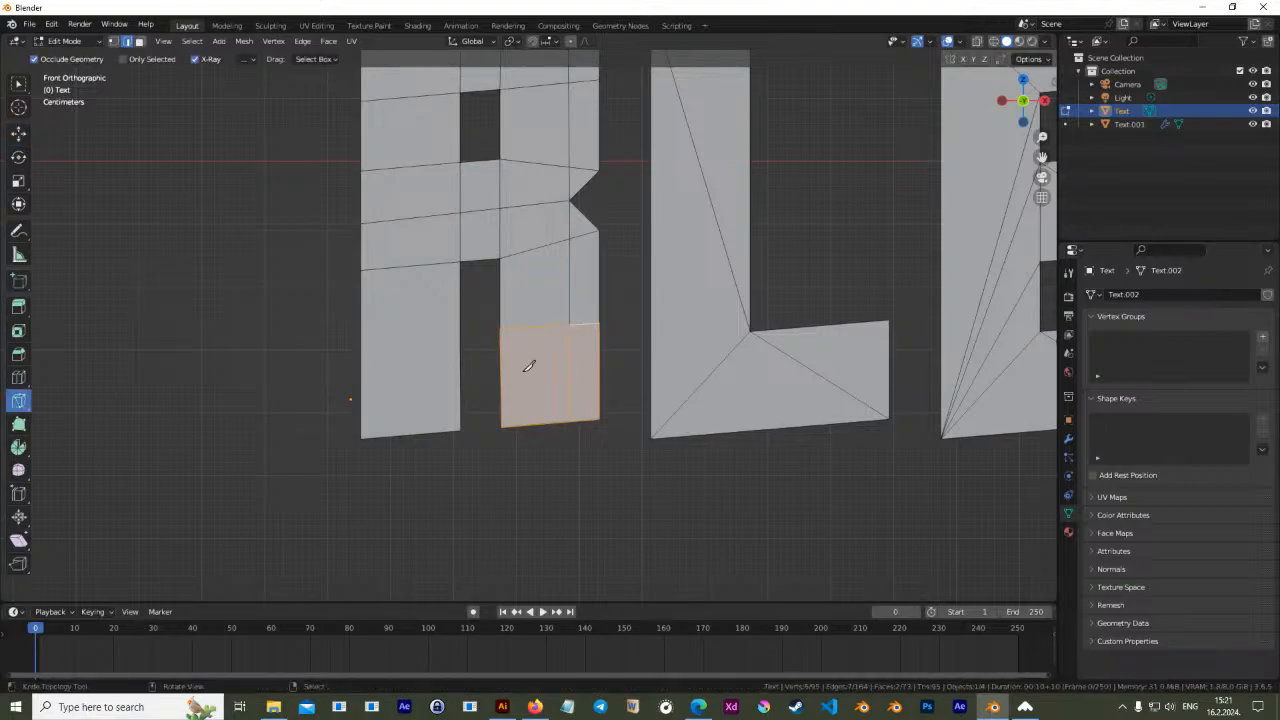
click(18, 133)
Merge the upper and lower faces in each of the right leg's two columns into single faces
click(534, 325)
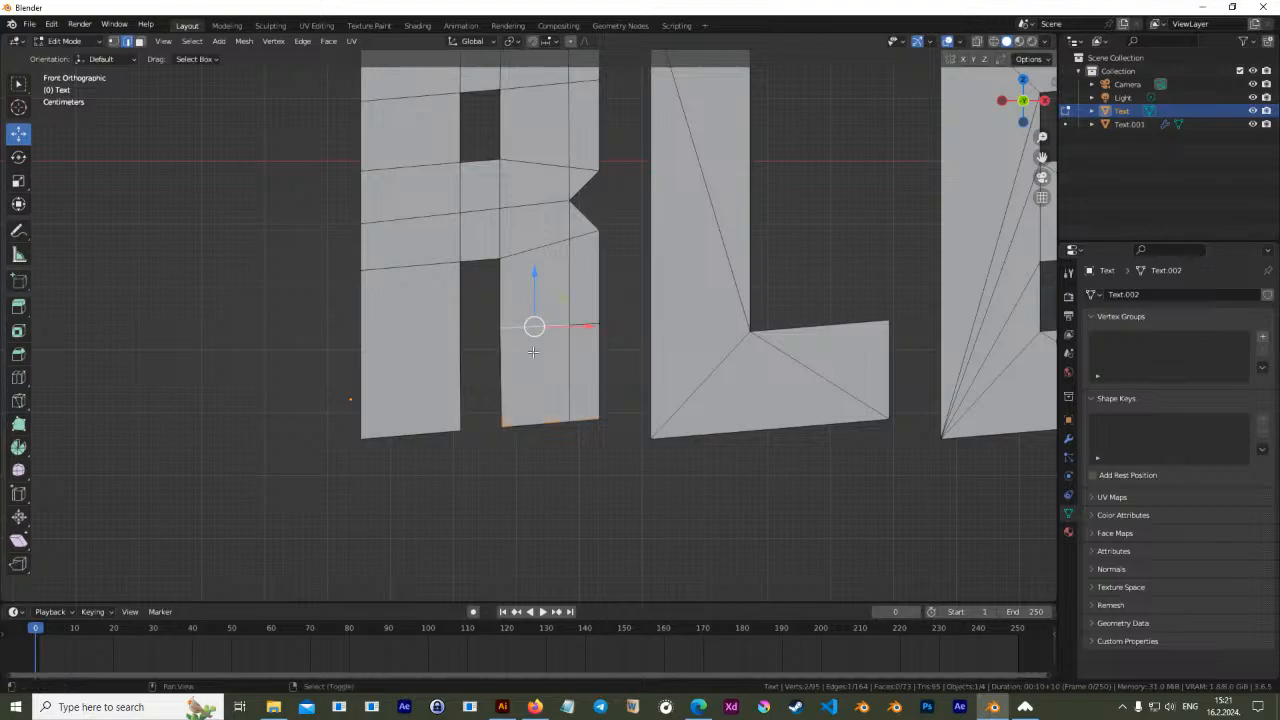
click(139, 41)
click(532, 288)
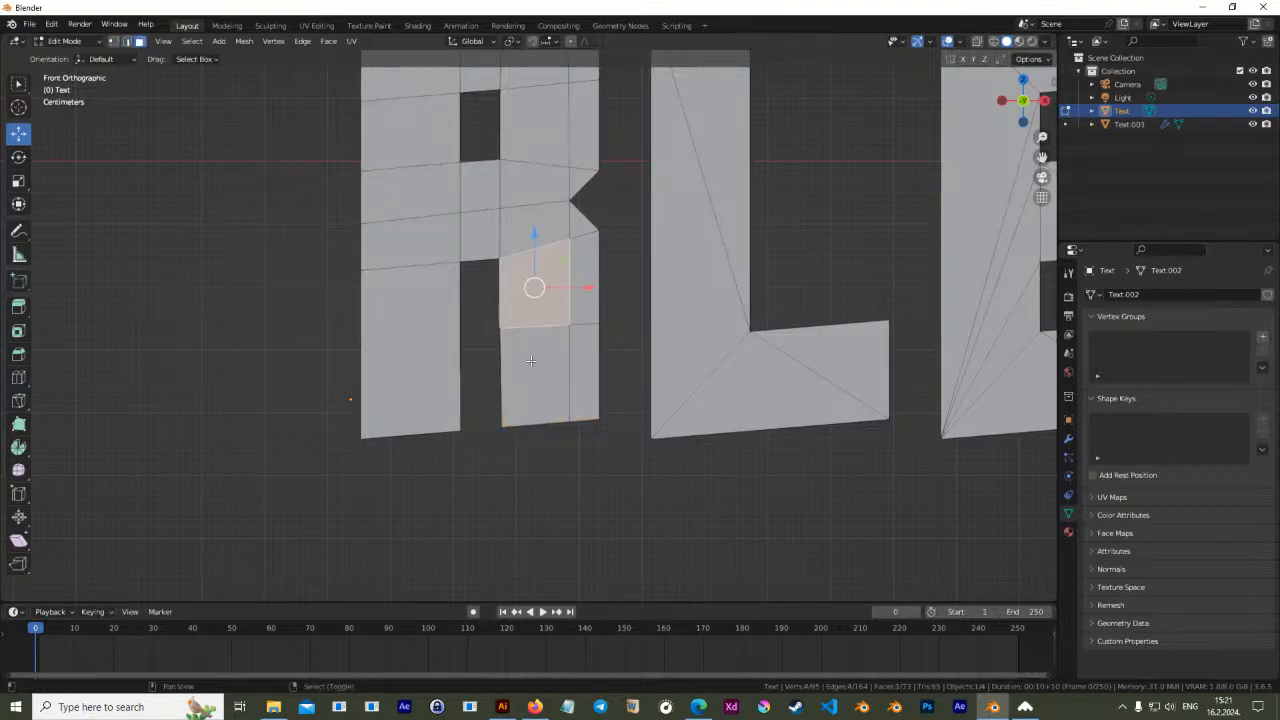
shift+click(519, 371)
click(584, 270)
shift+click(581, 353)
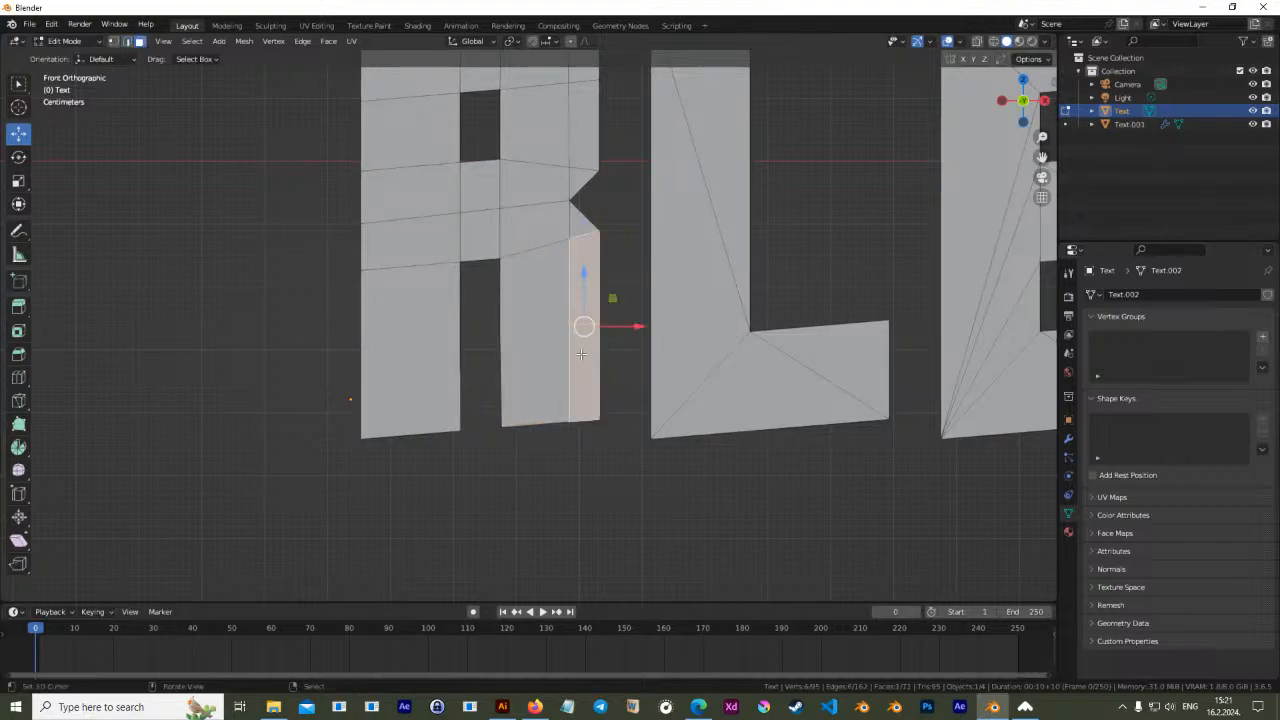
Dissolve the five leftover vertices along the former horizontal seam across both of the R's legs
key(1)
click(361, 340)
shift+click(460, 329)
shift+click(500, 328)
shift+click(570, 326)
shift+click(599, 323)
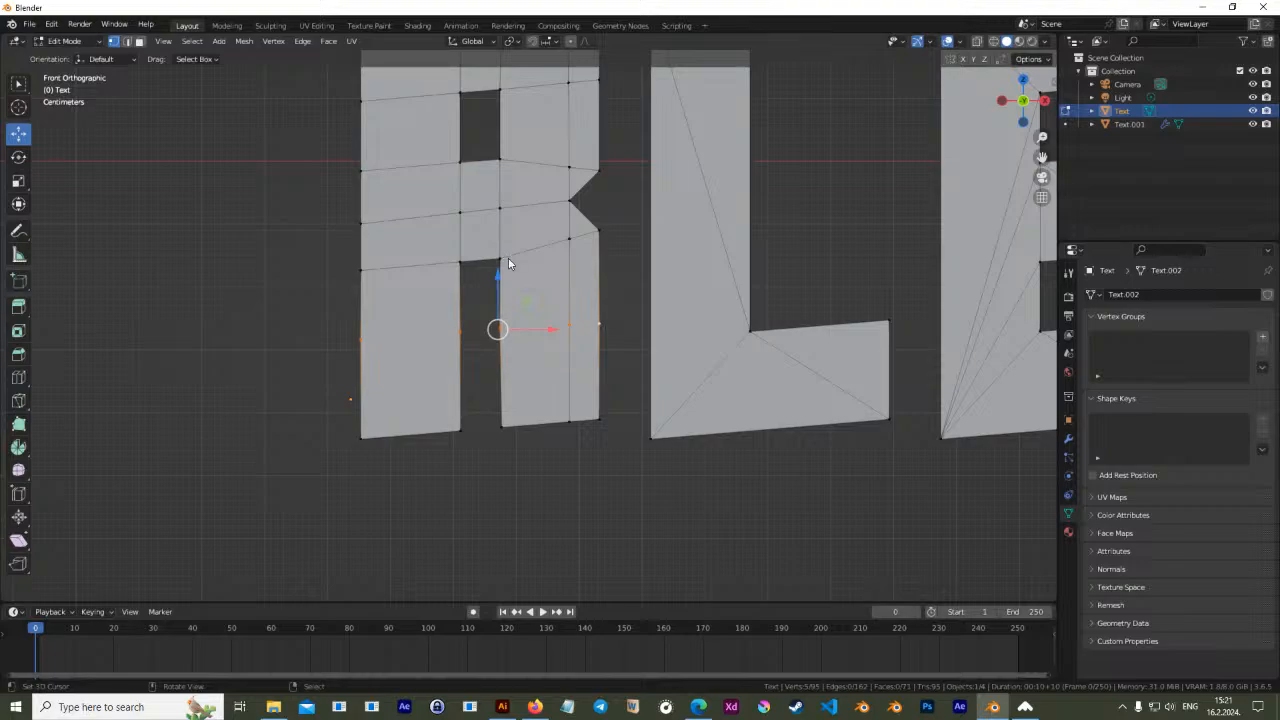
key(x)
click(497, 319)
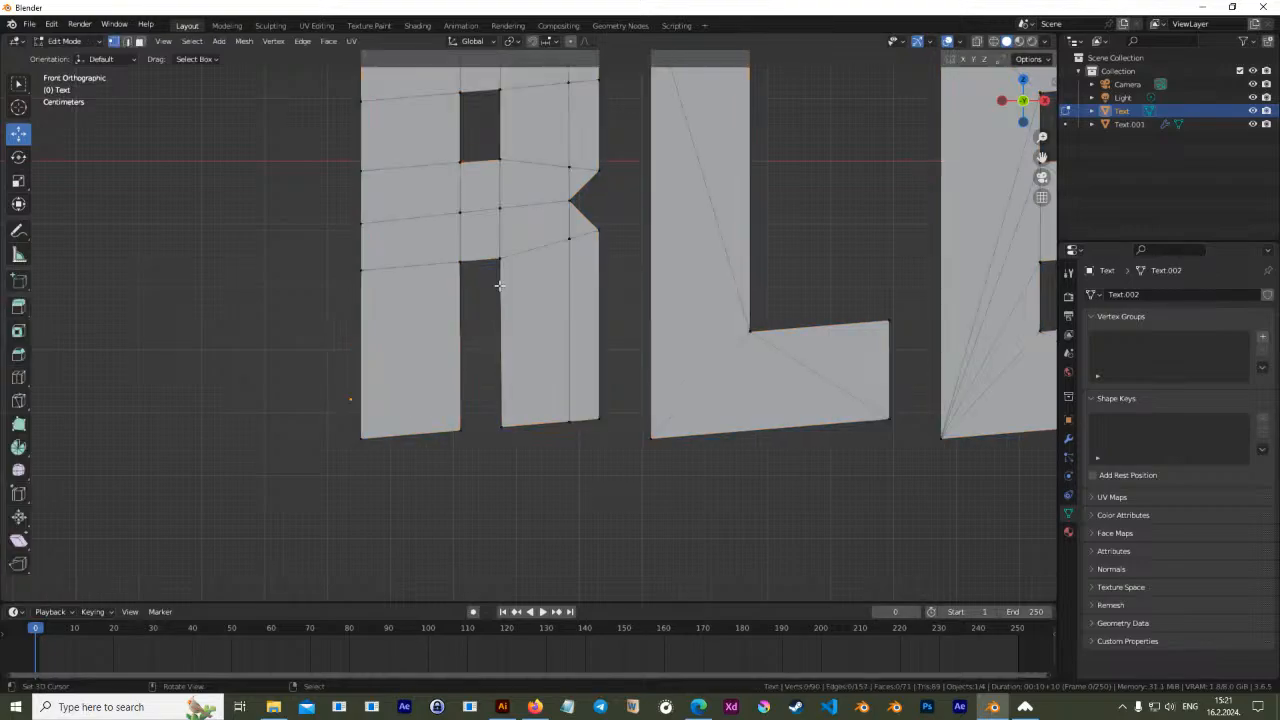
Compare the R in Object Mode and Edit Mode to check its outline and the legs' remaining vertices
scroll(499, 285, down, 5)
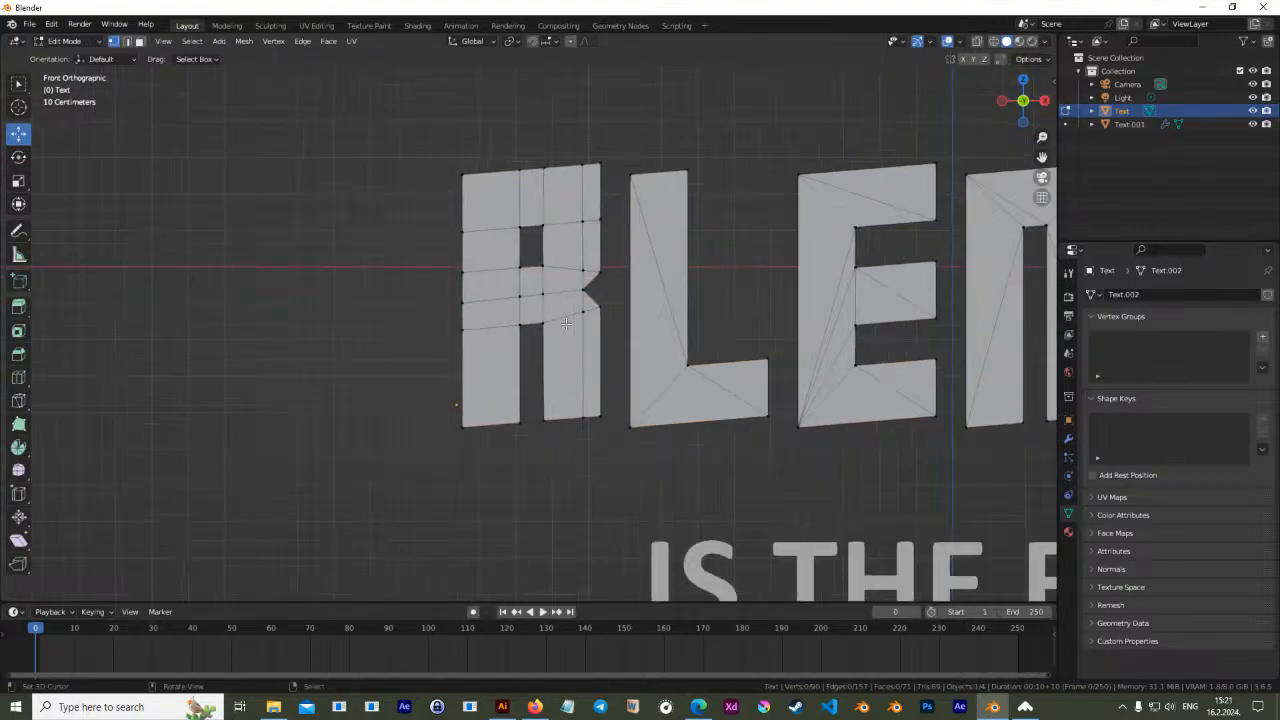
key(Tab)
scroll(566, 330, down, 3)
key(Tab)
key(Tab)
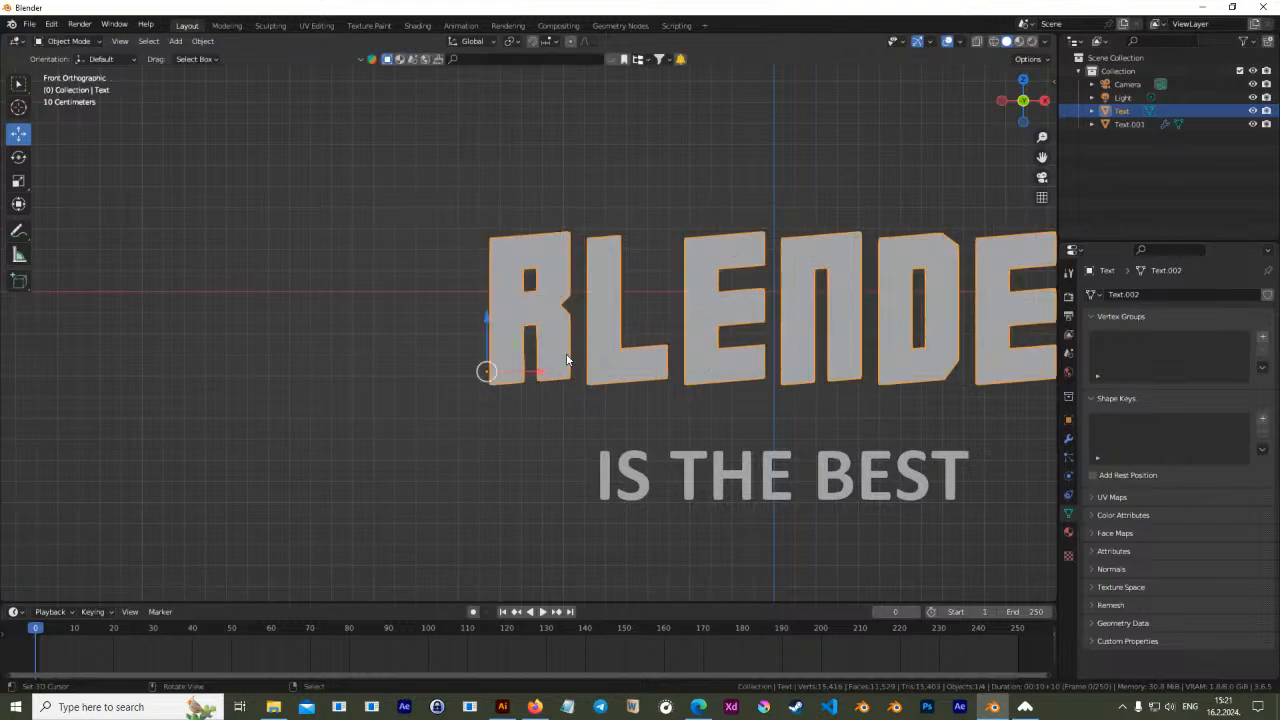
scroll(566, 356, up, 3)
key(Tab)
key(Tab)
key(Tab)
key(Tab)
key(Tab)
click(526, 362)
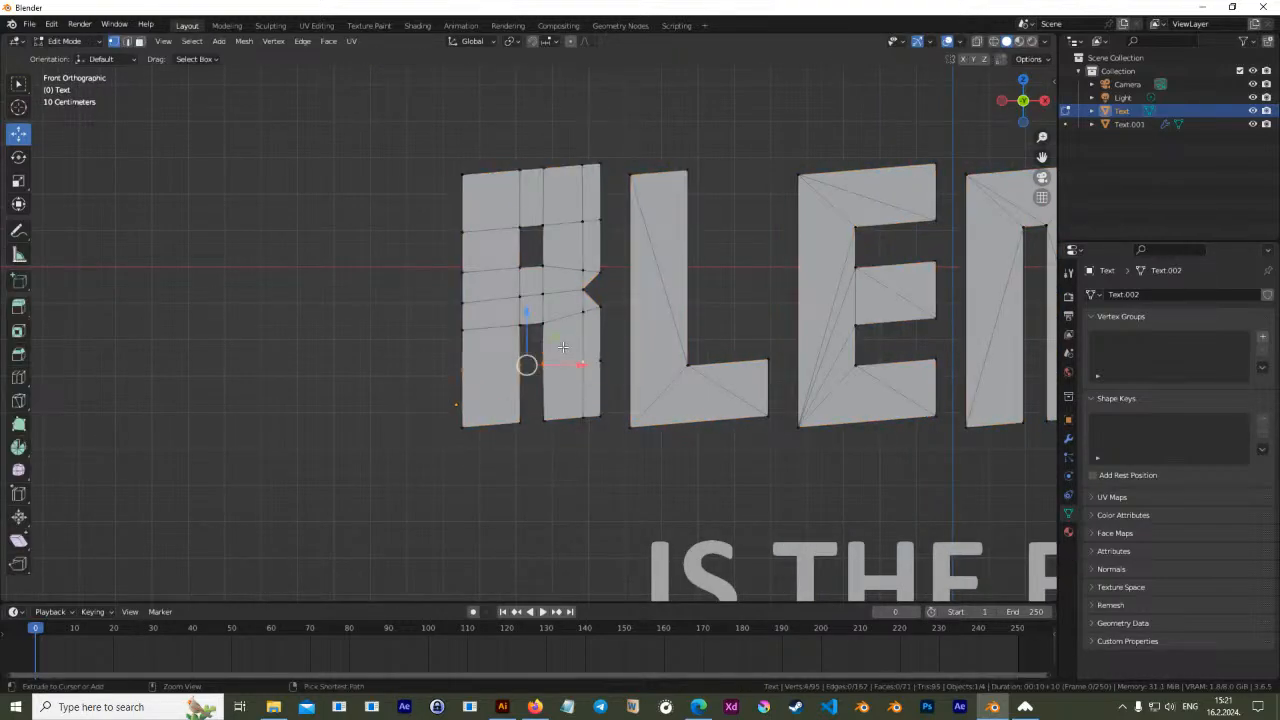
scroll(570, 423, up, 2)
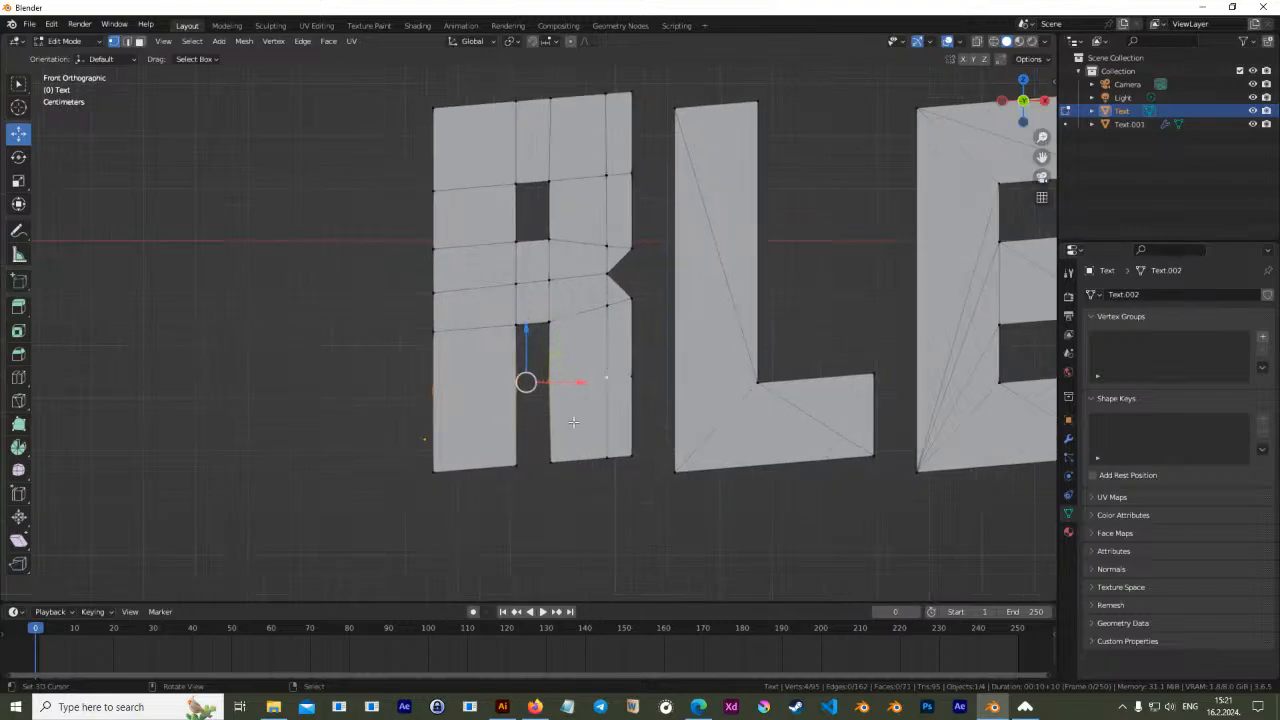
Undo the right-leg edits and the merging of the left leg's two lower faces
key(ctrl+z)
key(ctrl+z)
key(ctrl+z)
key(ctrl+z)
key(ctrl+z)
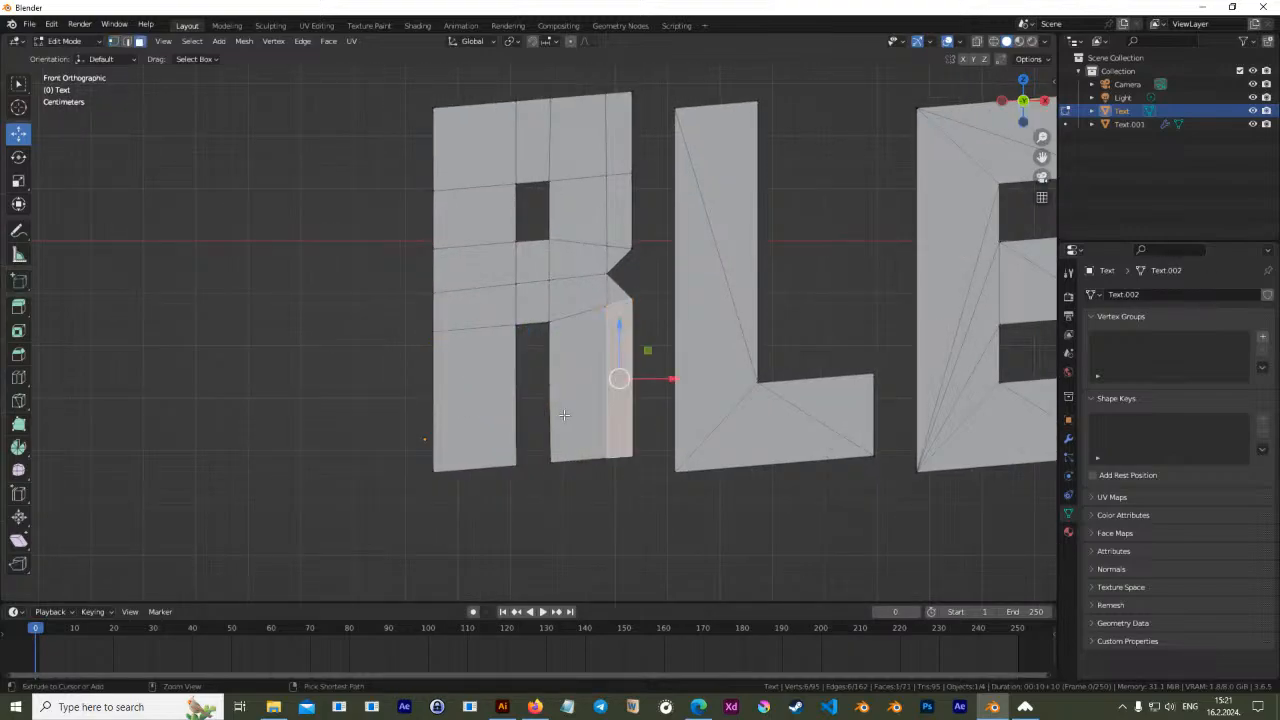
key(ctrl+z)
key(ctrl+z)
key(ctrl+z)
key(ctrl+z)
key(ctrl+z)
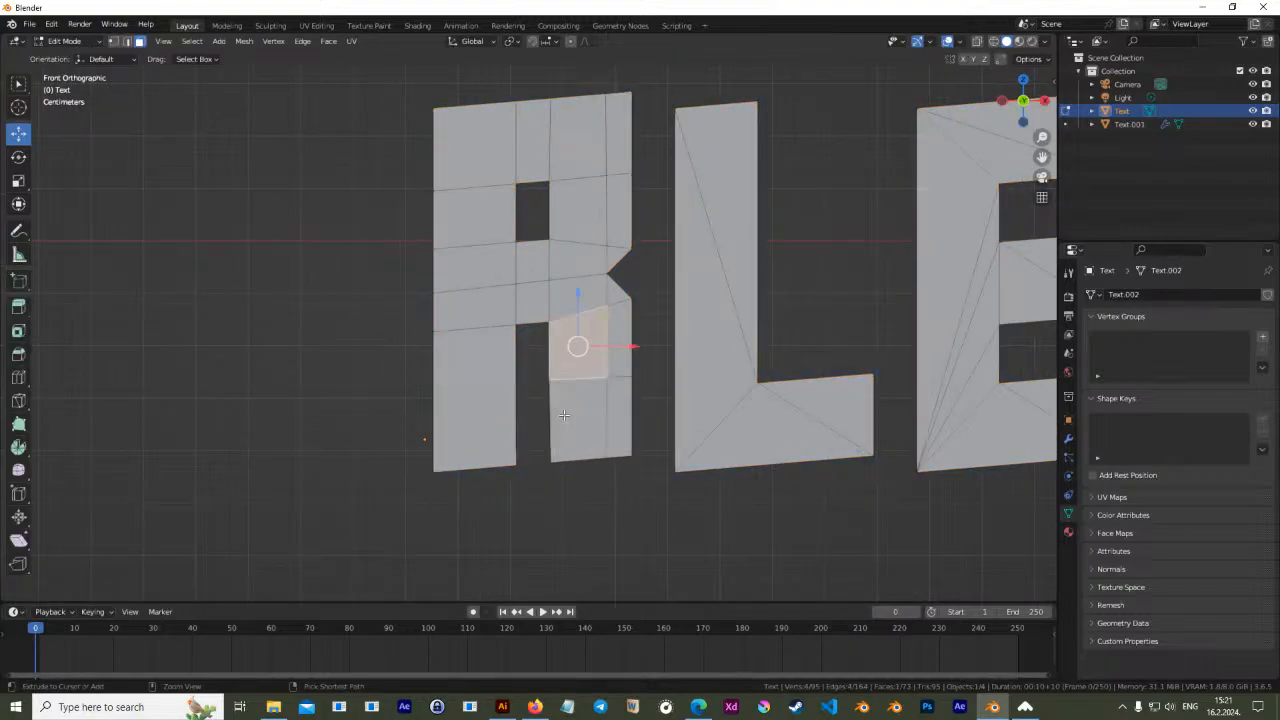
key(ctrl+z)
key(ctrl+z)
key(ctrl+z)
key(ctrl+z)
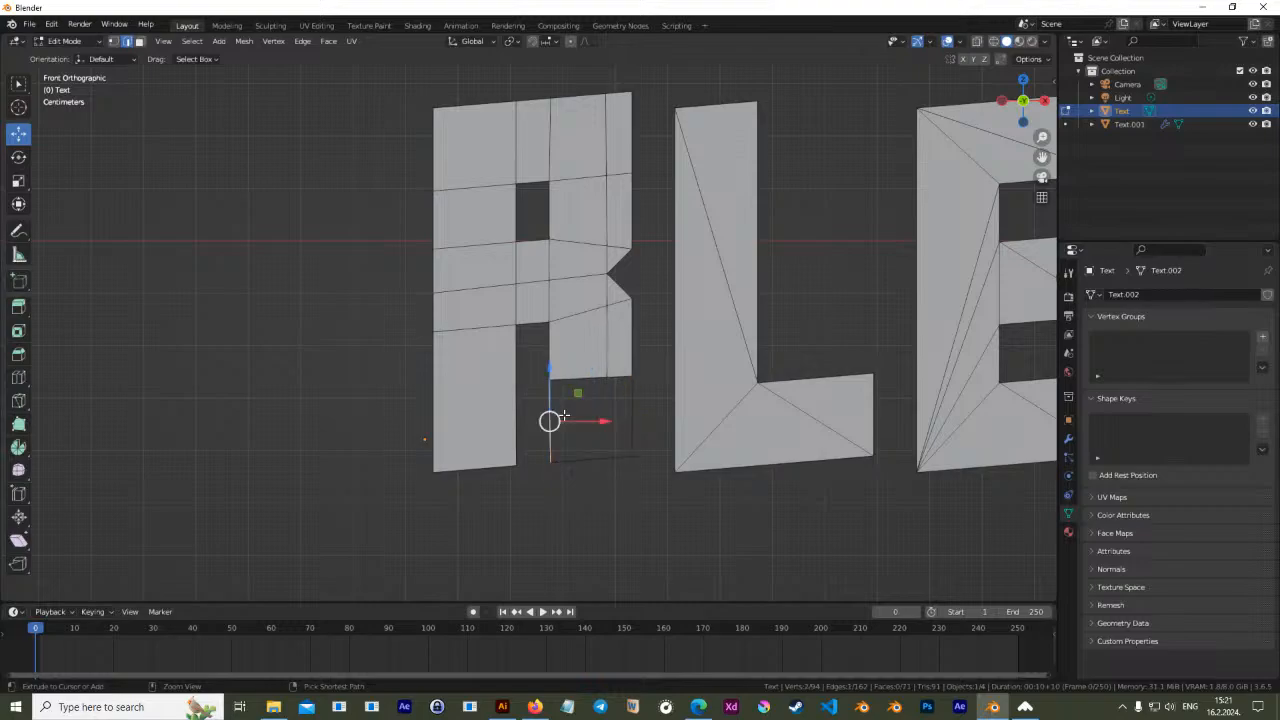
key(ctrl+z)
key(ctrl+z)
key(ctrl+z)
key(ctrl+z)
key(ctrl+z)
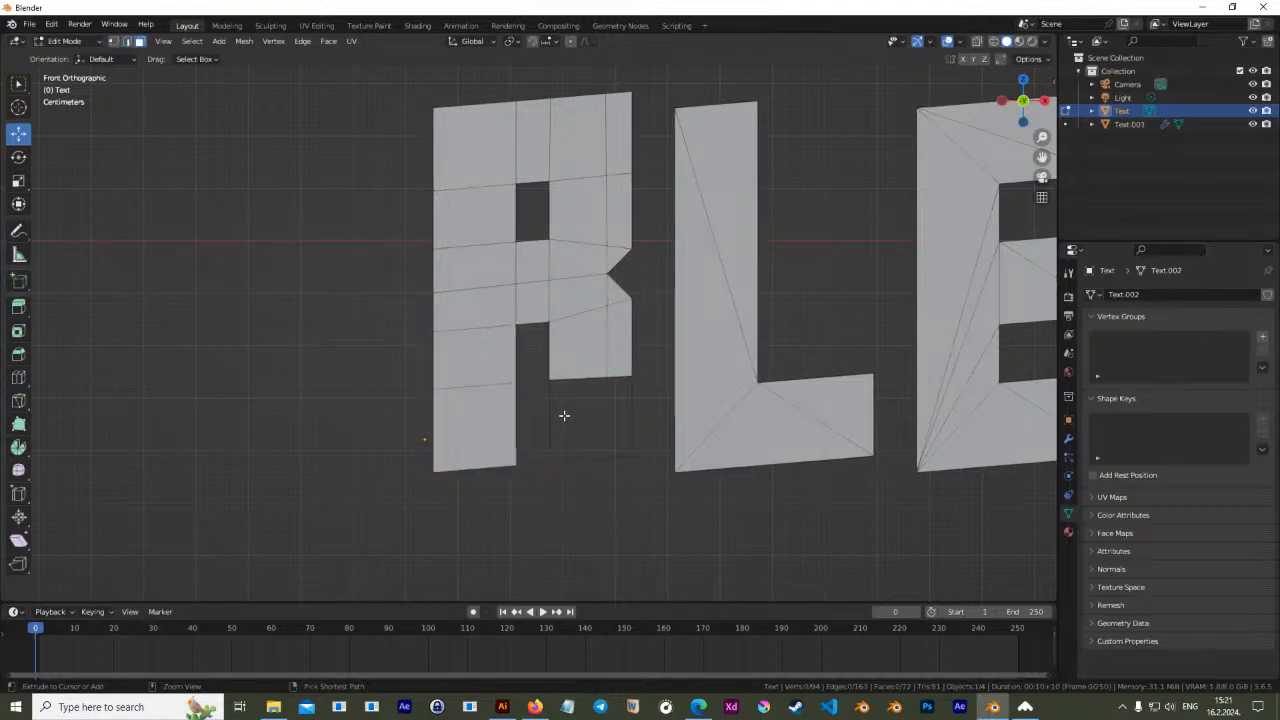
Undo the earlier leg edits, including the left leg's bottom face, and bridge the gap between the legs with an edge
key(ctrl+z)
key(ctrl+z)
key(ctrl+z)
key(ctrl+z)
key(ctrl+z)
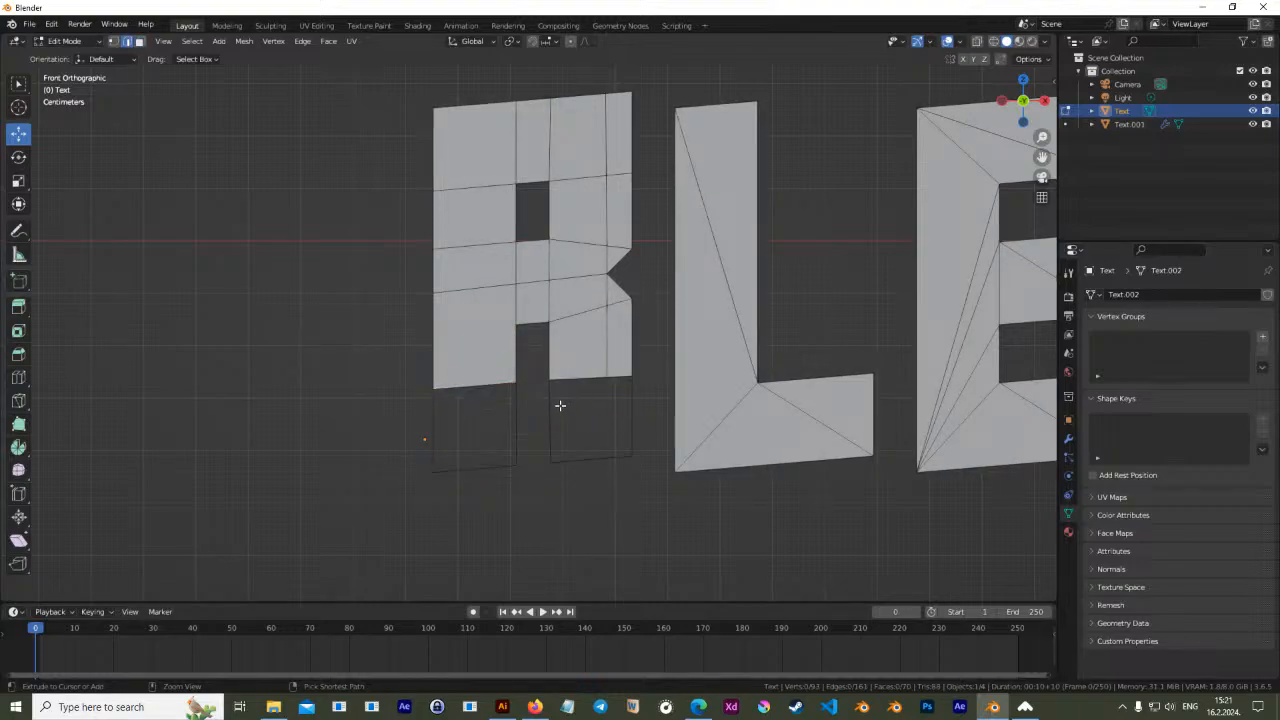
click(531, 375)
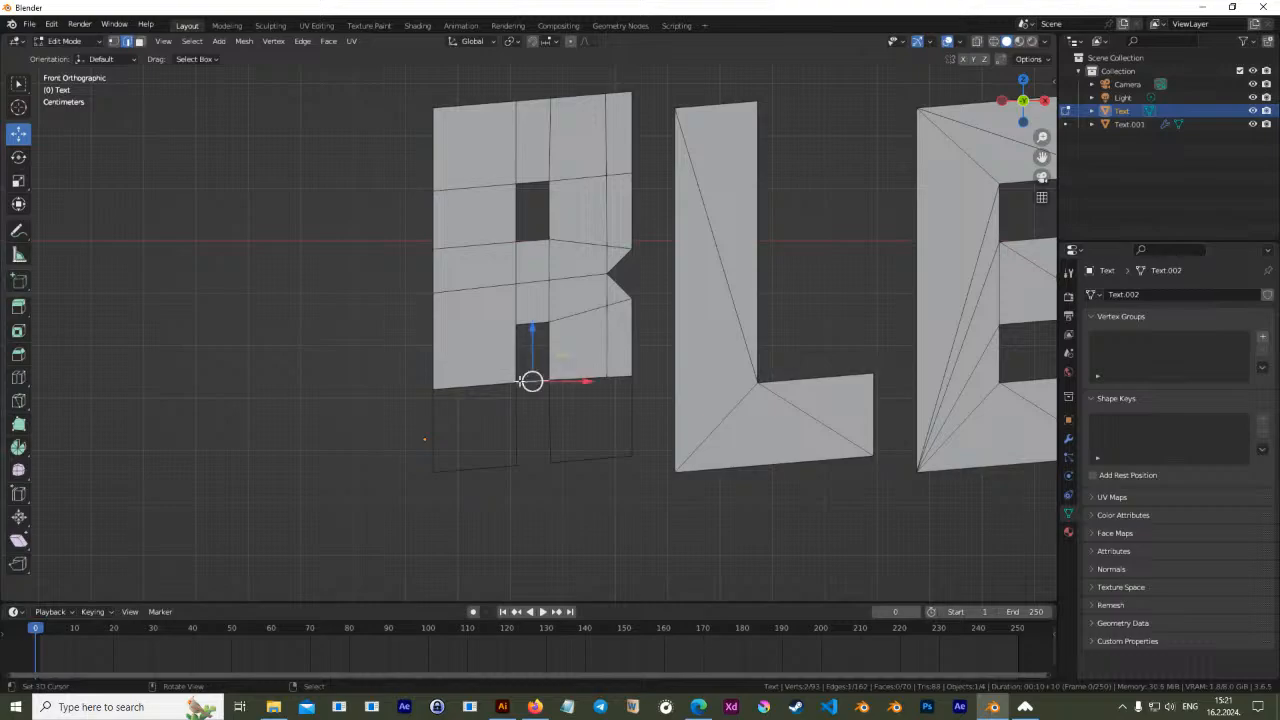
Try to fill the left leg's open bottom outline and the neighbouring gap together in one fill
click(457, 477)
shift+click(433, 436)
shift+click(516, 430)
shift+click(550, 428)
key(f)
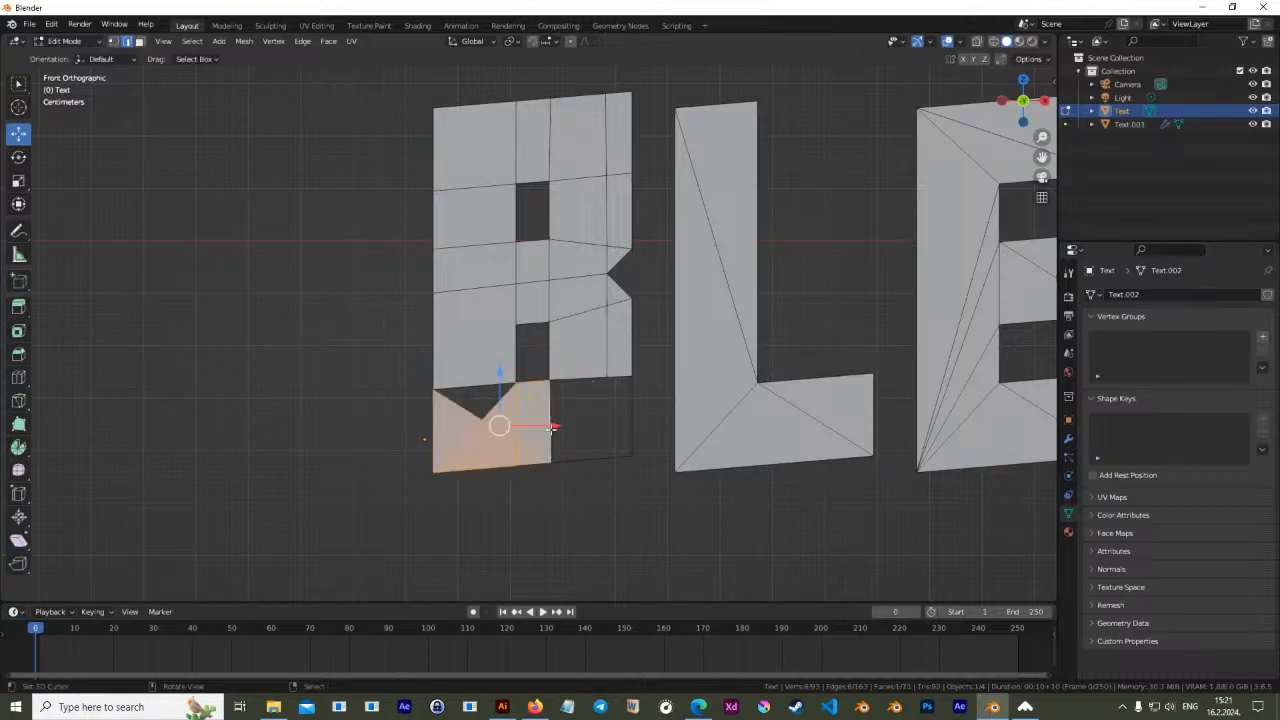
key(ctrl+z)
key(ctrl+z)
Fill the letter's bottom row with three faces: the left leg, the gap between the legs, and the right leg
key(f)
right_click(520, 443)
shift+right_click(557, 443)
key(f)
right_click(554, 443)
shift+right_click(633, 431)
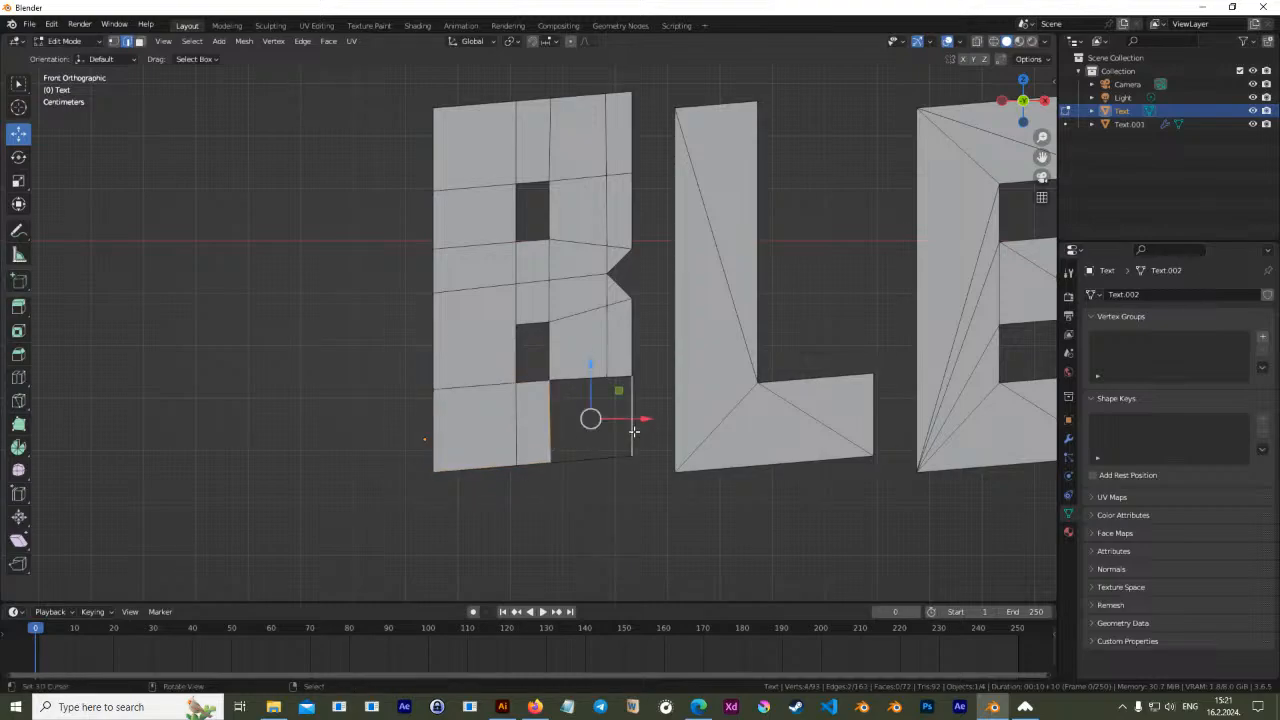
key(f)
Knife-cut the bottom row's rightmost face vertically, continuing the column edge above it down to the letter's lower edge
shift+middle_drag(508, 412, 481, 385)
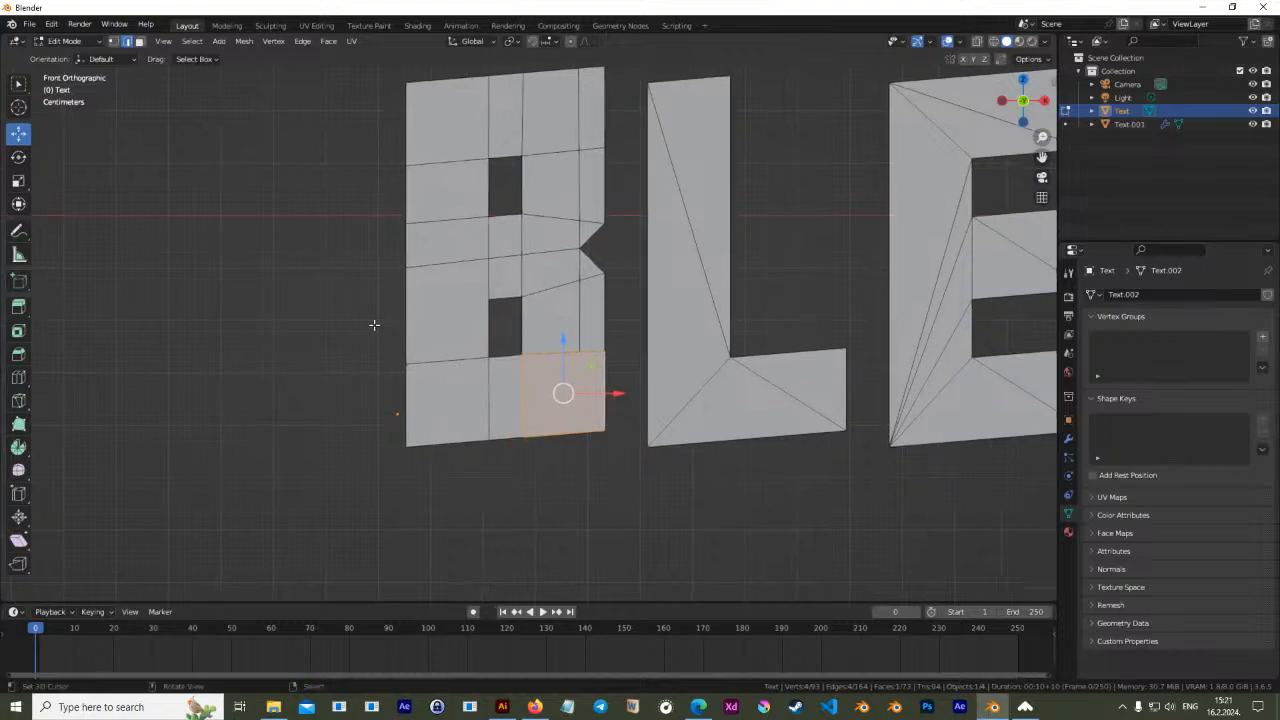
click(18, 400)
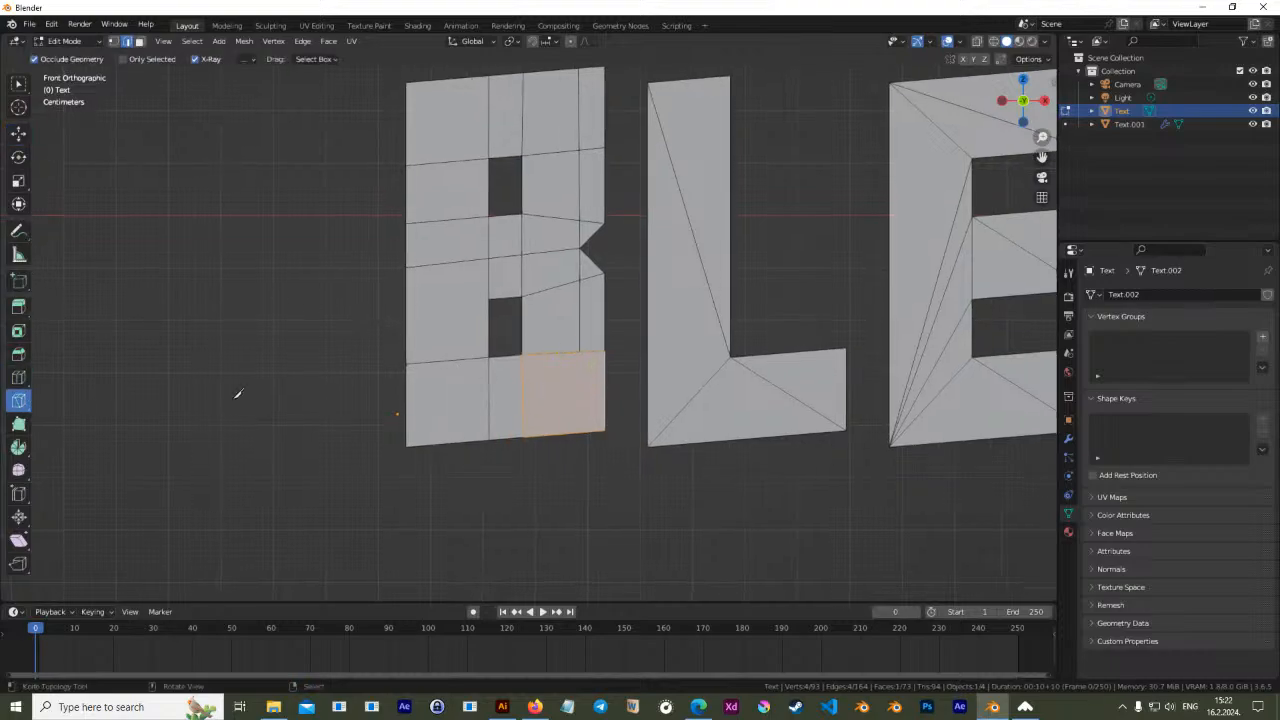
click(579, 352)
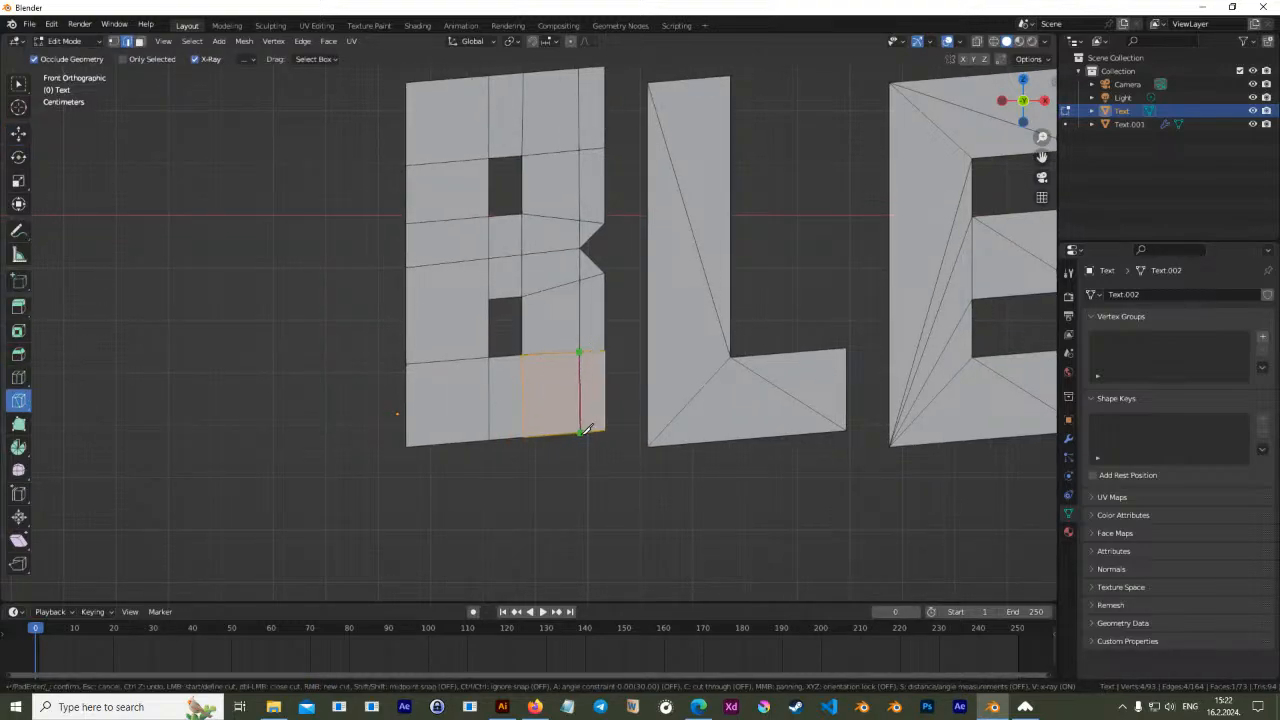
key(Return)
key(Tab)
scroll(515, 290, down, 1)
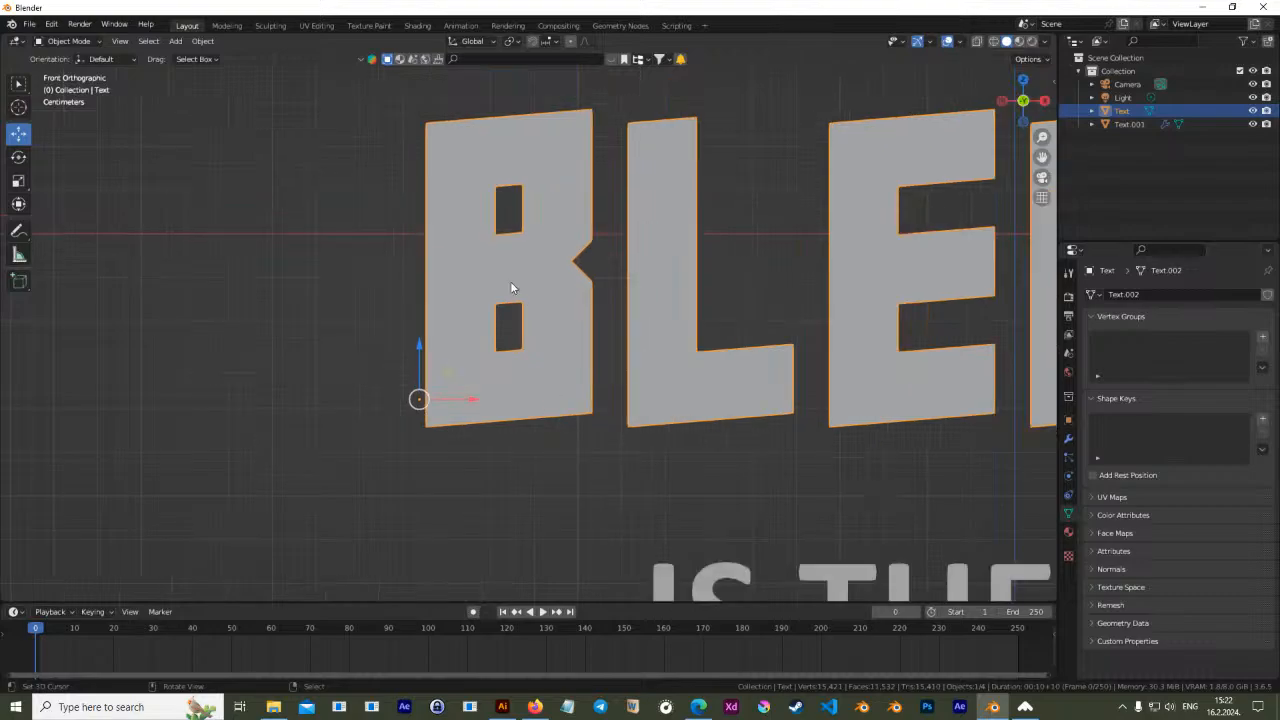
key(Tab)
Knife-cut the left stem horizontally from the lower hole's upper-left corner to the letter's outer edge
middle_drag(537, 300, 560, 317)
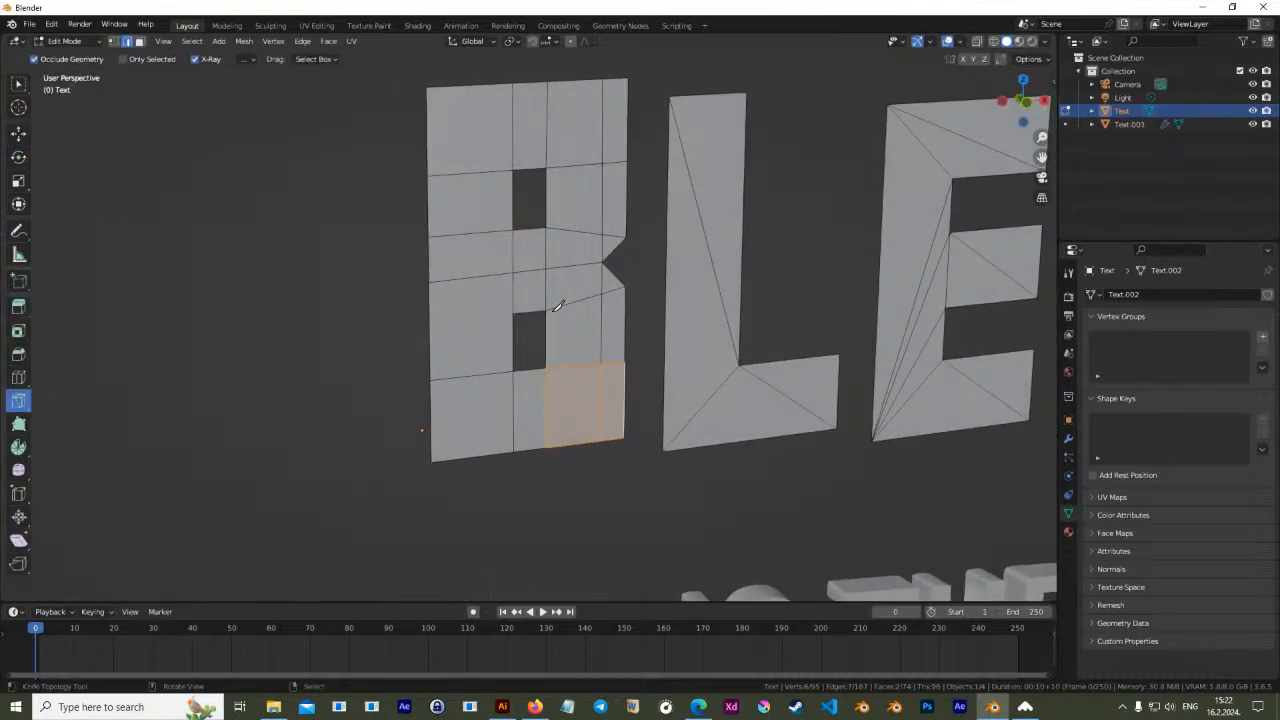
key(KP_1)
scroll(495, 268, up, 2)
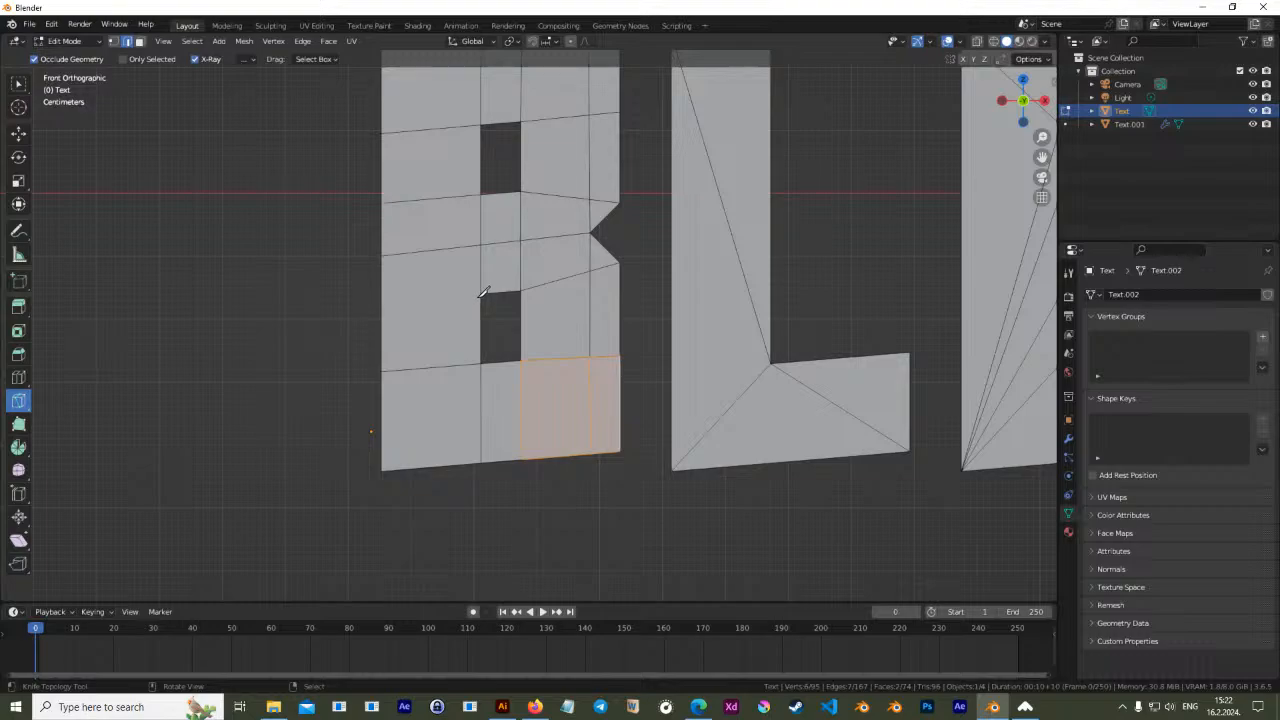
click(482, 291)
click(384, 296)
key(Return)
Compare the rebuilt B in Object Mode and Edit Mode and clear the mesh selection to examine its topology
scroll(391, 295, down, 4)
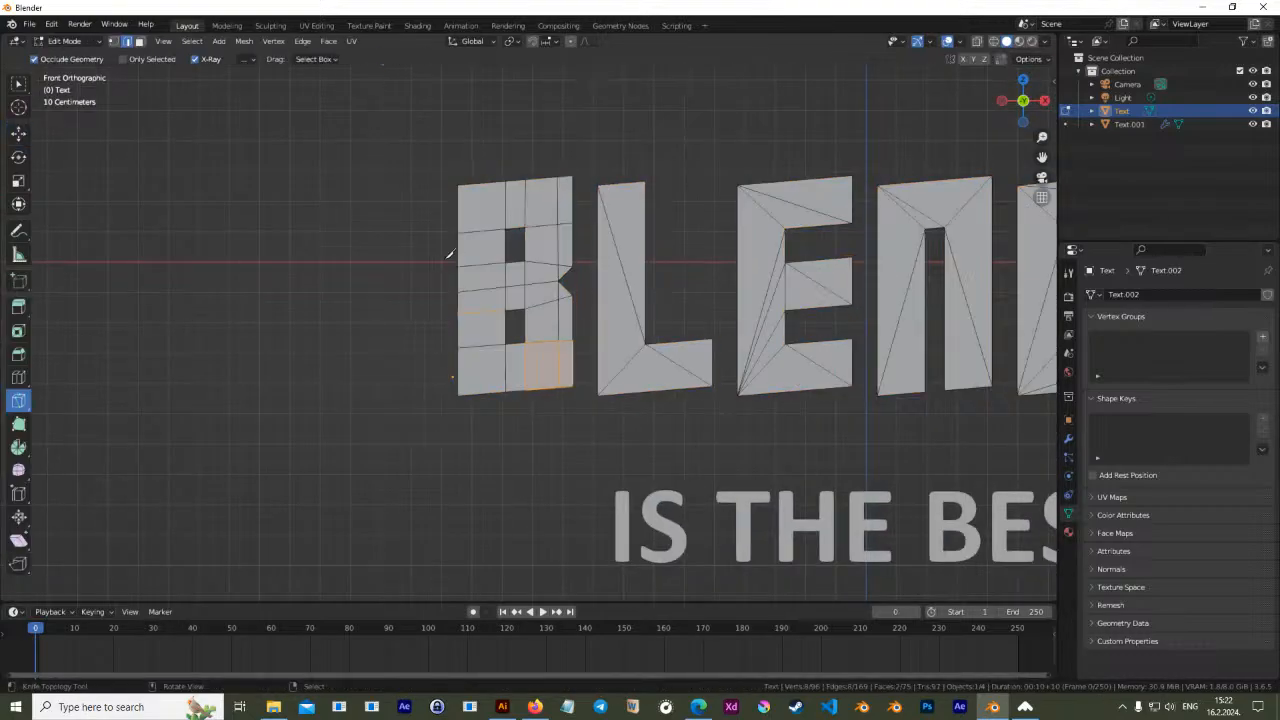
mouse_move(488, 284)
shift+middle_down()
mouse_move(508, 293)
mouse_move(277, 283)
mouse_move(507, 276)
shift+middle_up()
key(Tab)
key(Tab)
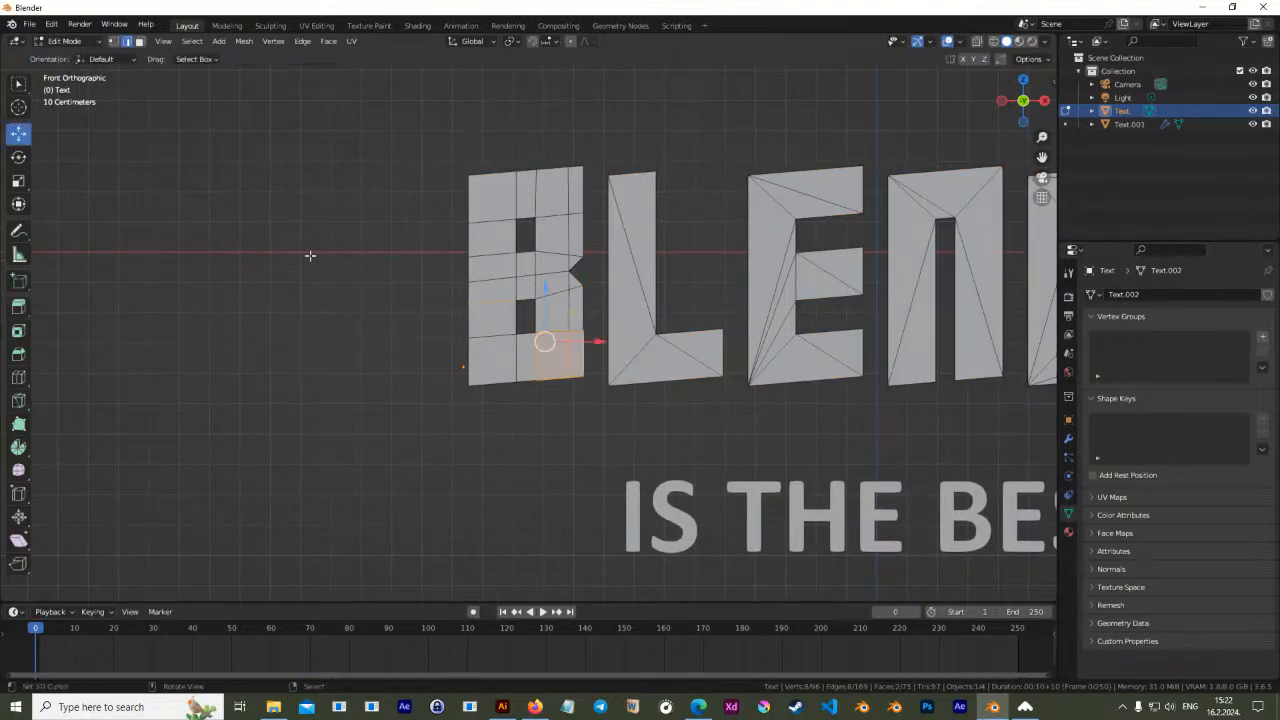
scroll(480, 268, up, 2)
shift+middle_drag(480, 268, 501, 280)
key(alt+a)
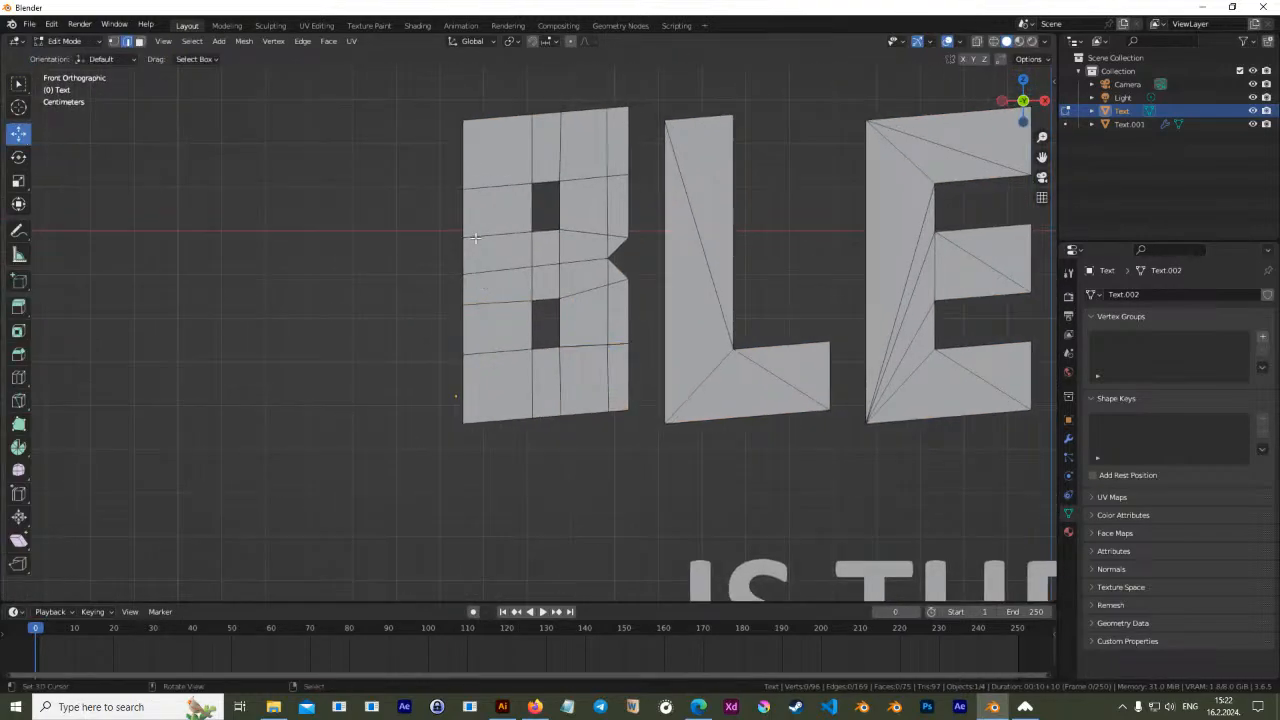
scroll(478, 239, down, 3)
shift+middle_drag(443, 350, 475, 263)
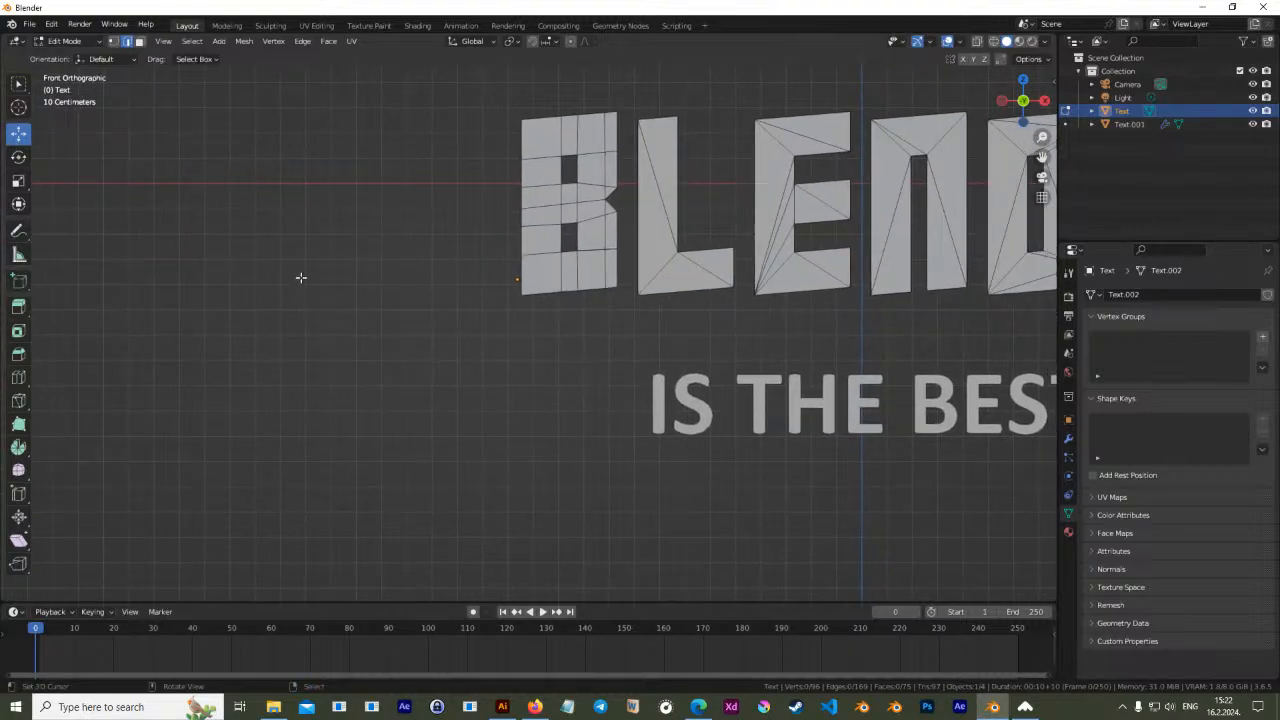
Add a new text object and load Super Squad Regular from the Blender Youtube folder as its regular font
key(Tab)
key(shift+a)
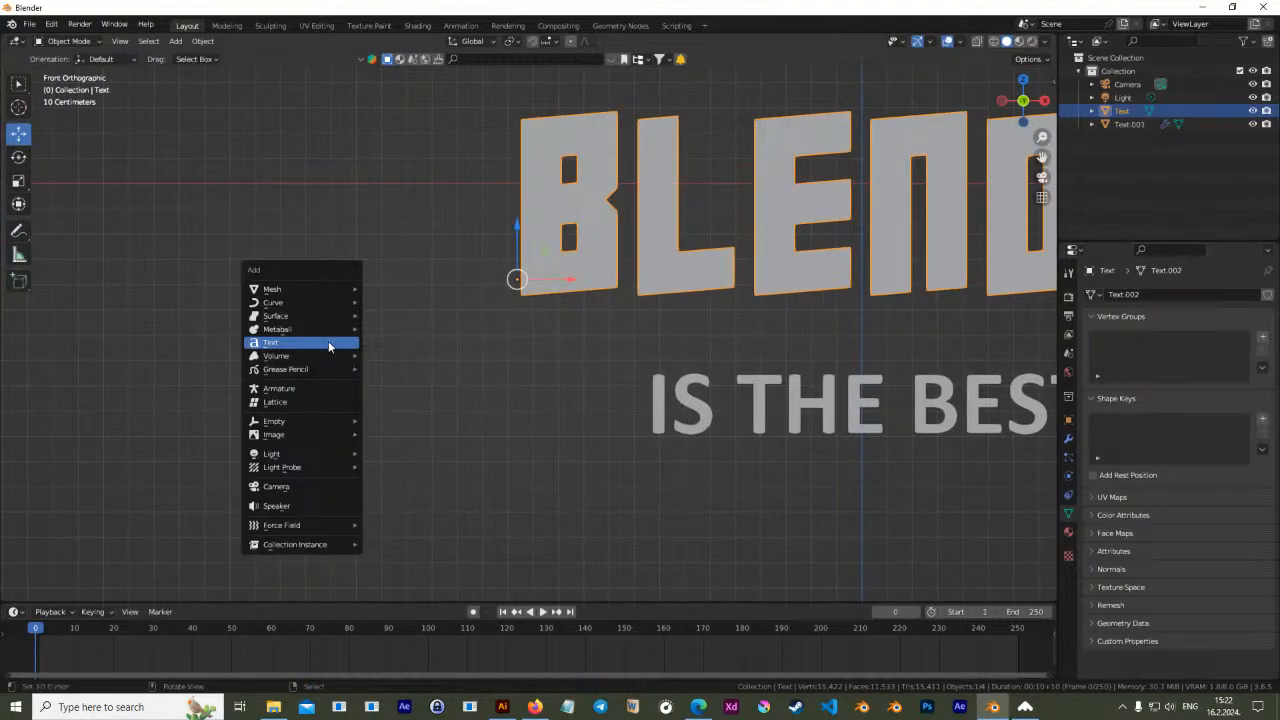
click(327, 340)
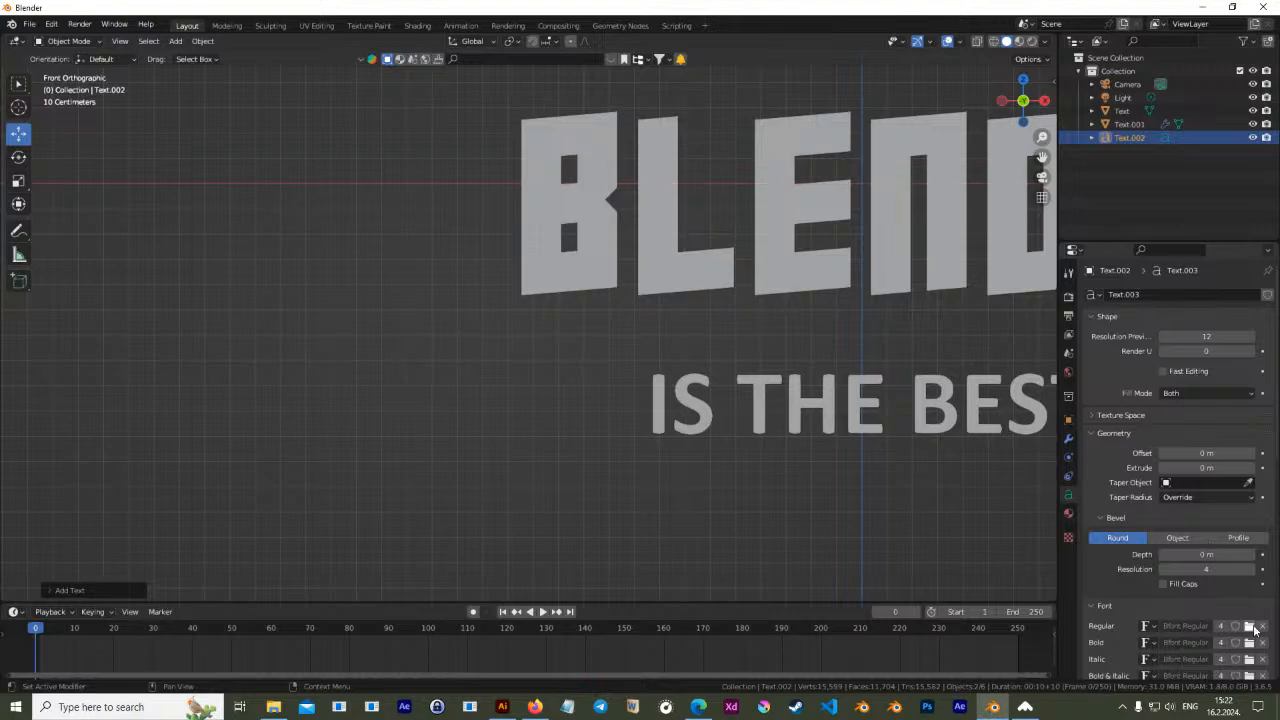
click(1249, 626)
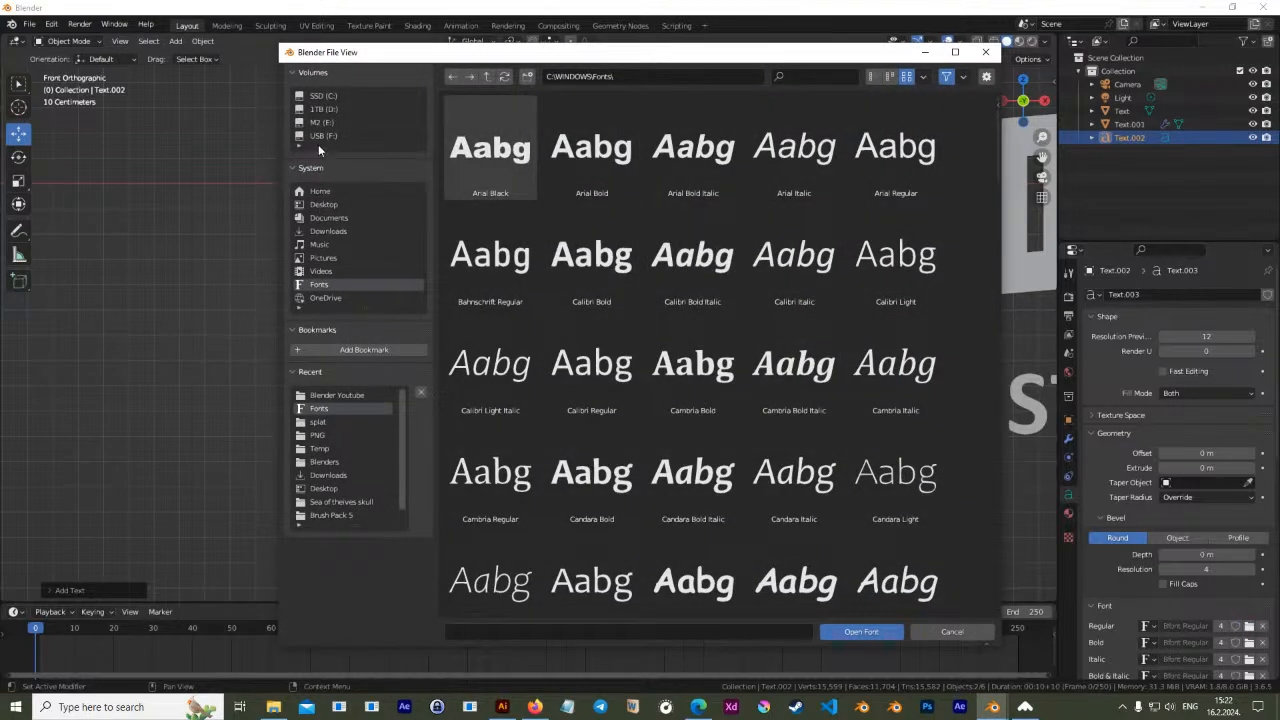
click(340, 395)
click(591, 265)
click(696, 285)
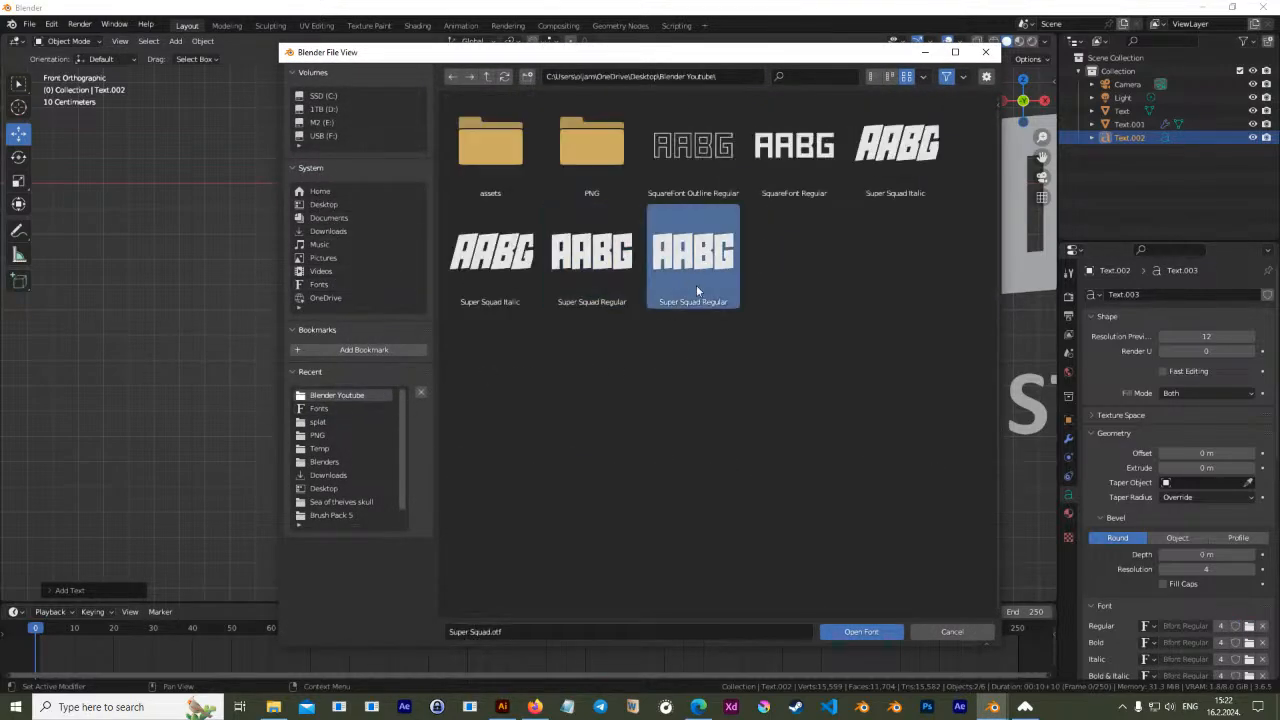
click(862, 632)
Rotate the new text object 90 degrees around the X axis
scroll(564, 323, down, 5)
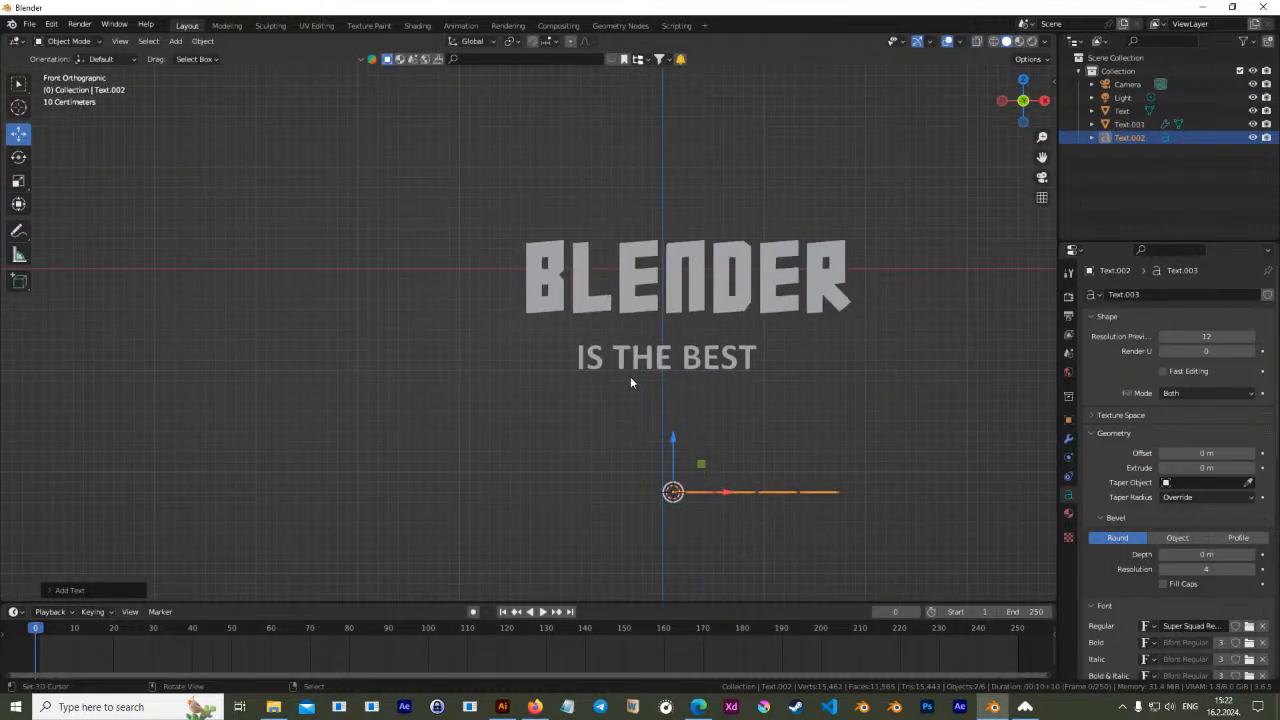
key(r)
text(x90)
key(Return)
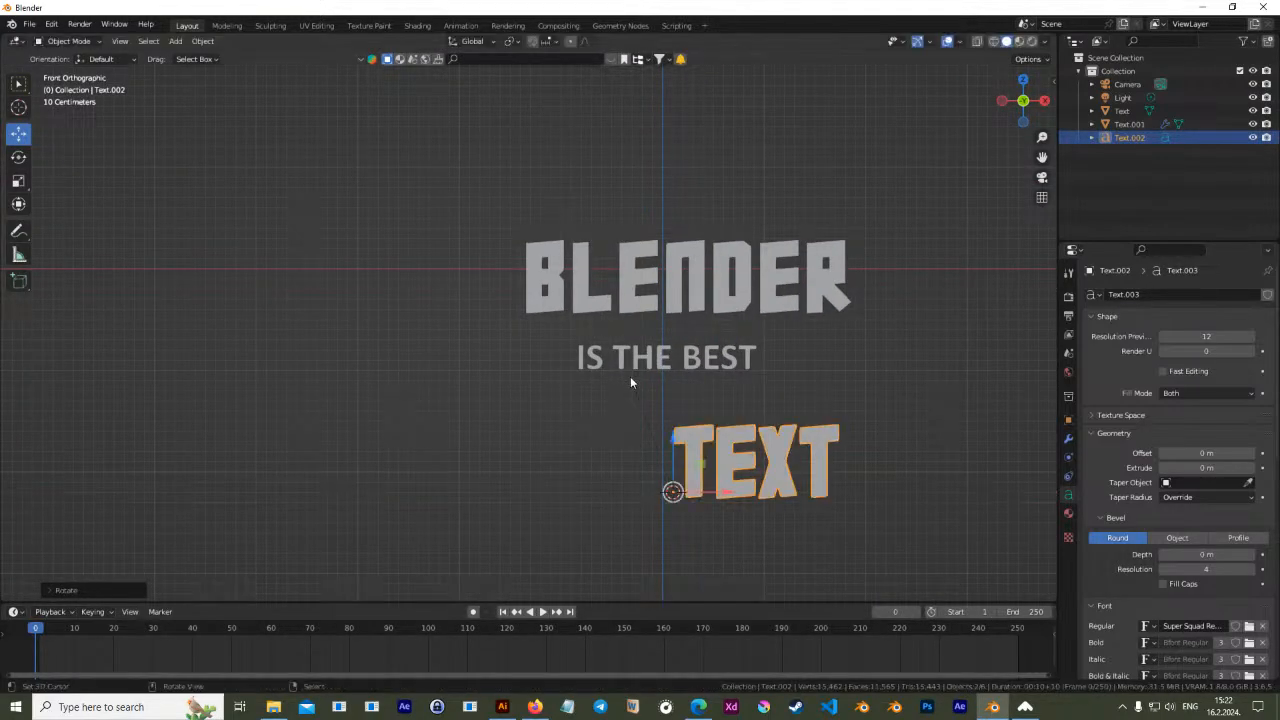
Replace the new text object's content with the single letter B
key(Tab)
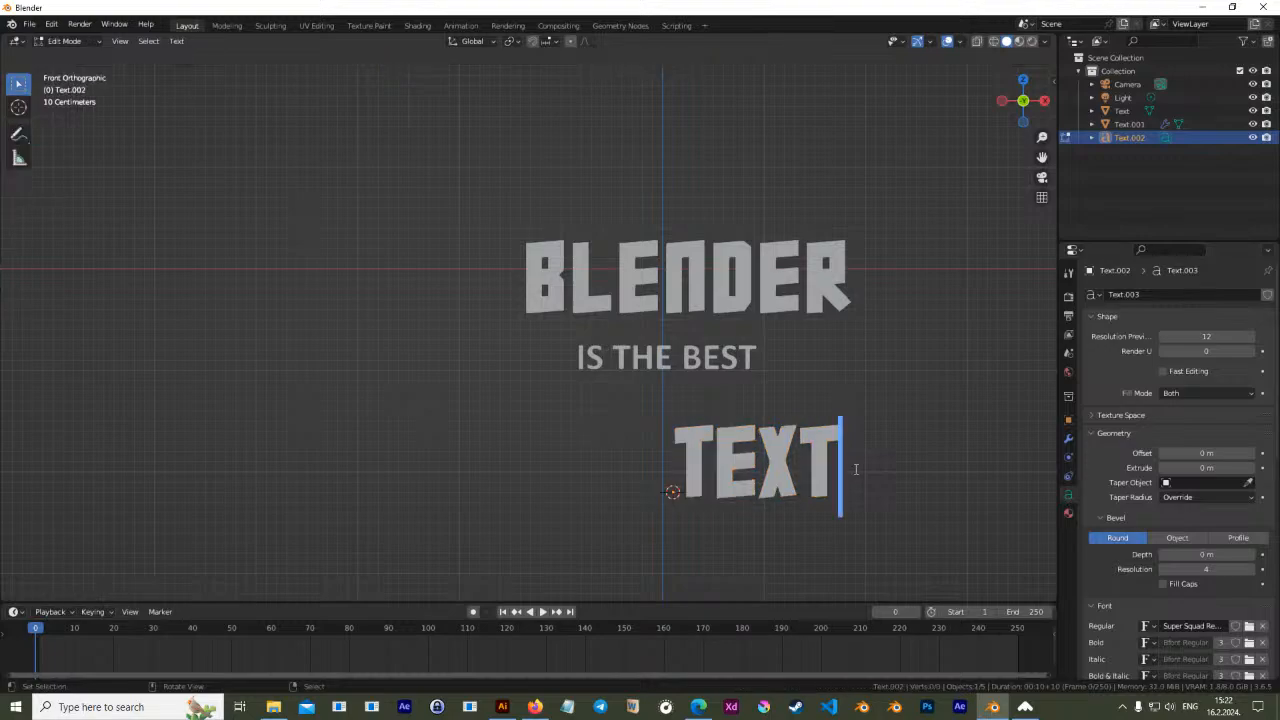
key(BackSpace)
key(BackSpace)
key(BackSpace)
key(BackSpace)
text(B)
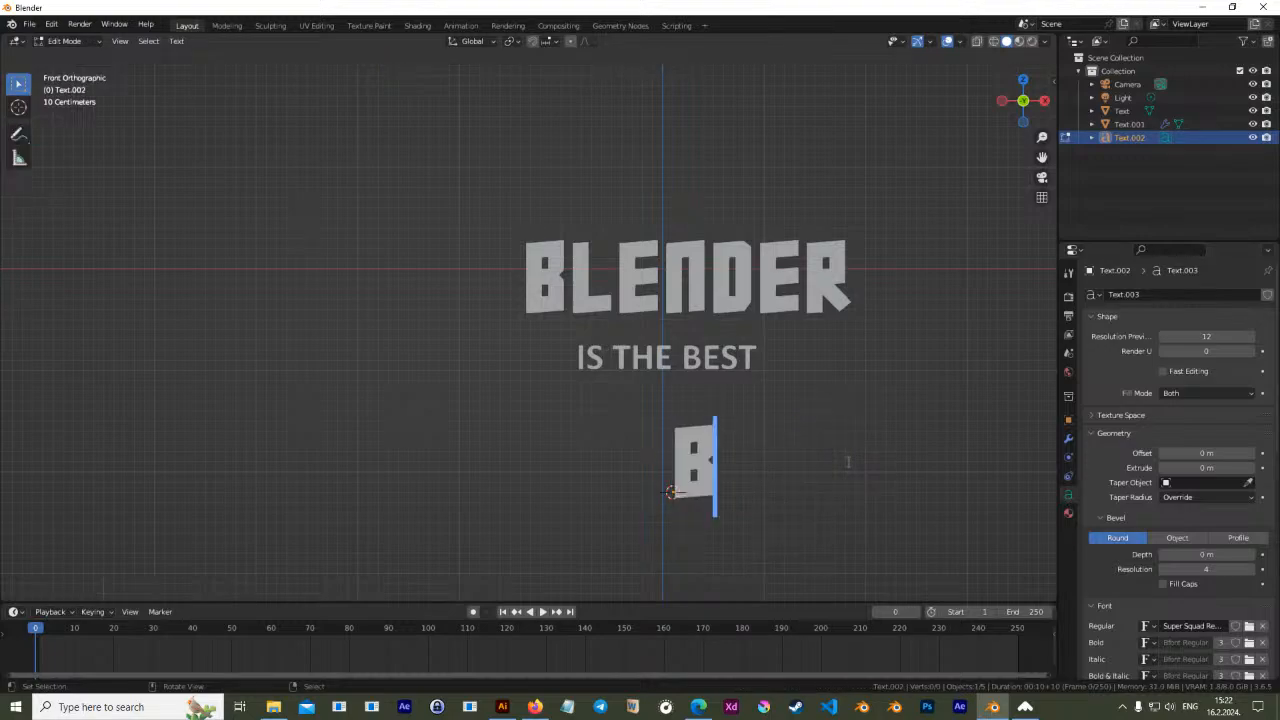
key(Tab)
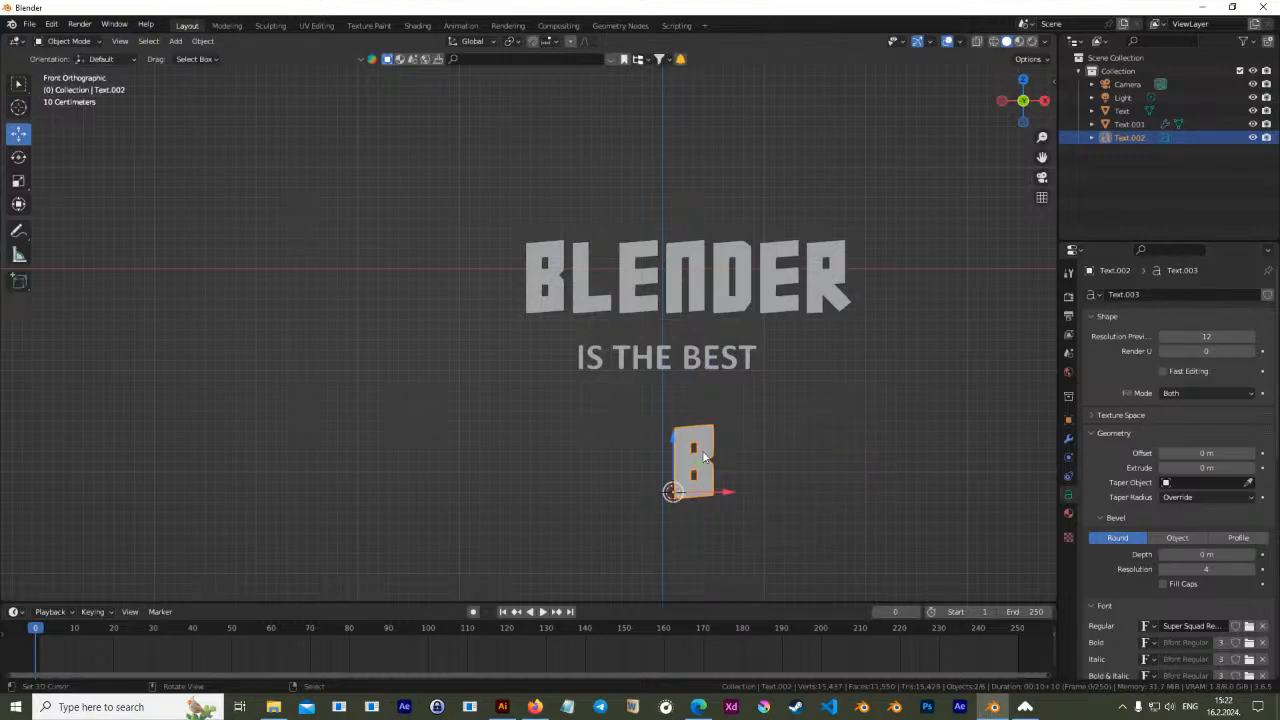
Move the new B just in front of the word BLENDER and convert it to a mesh
key(g)
scroll(502, 297, up, 5)
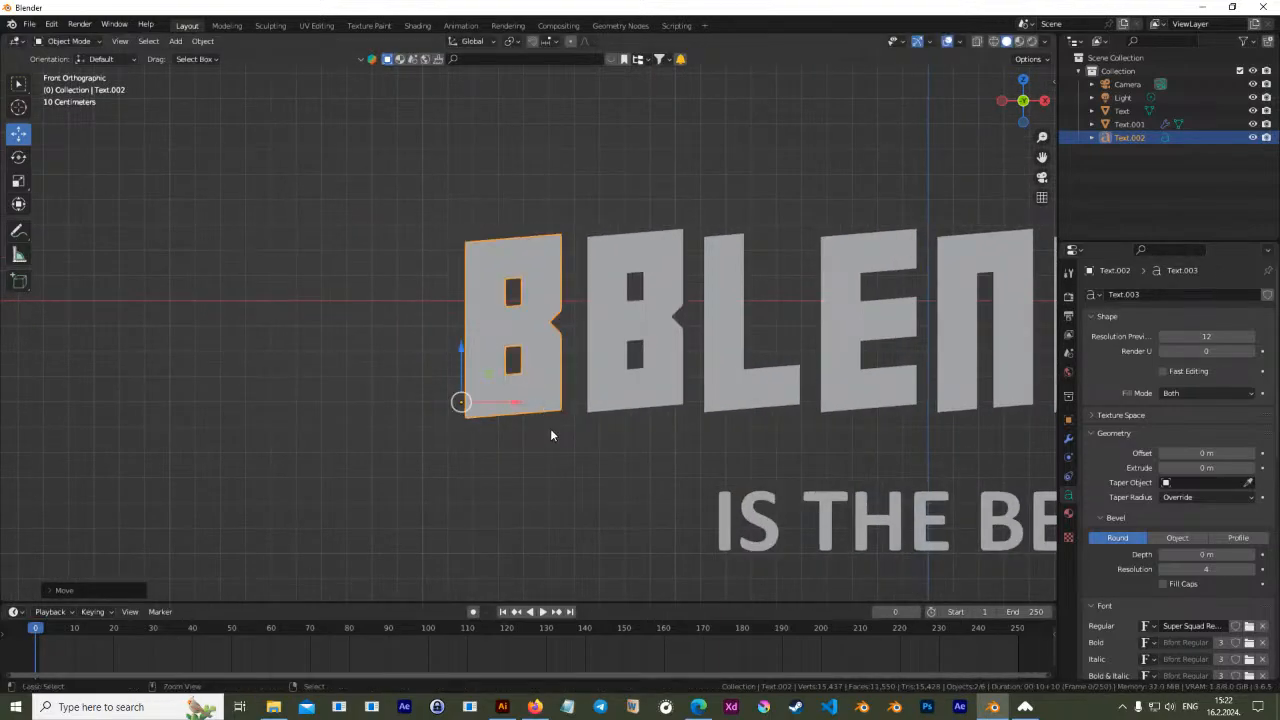
key(alt+c)
click(550, 428)
Select the new B and the BLENDER mesh and open both together in Edit Mode
key(Tab)
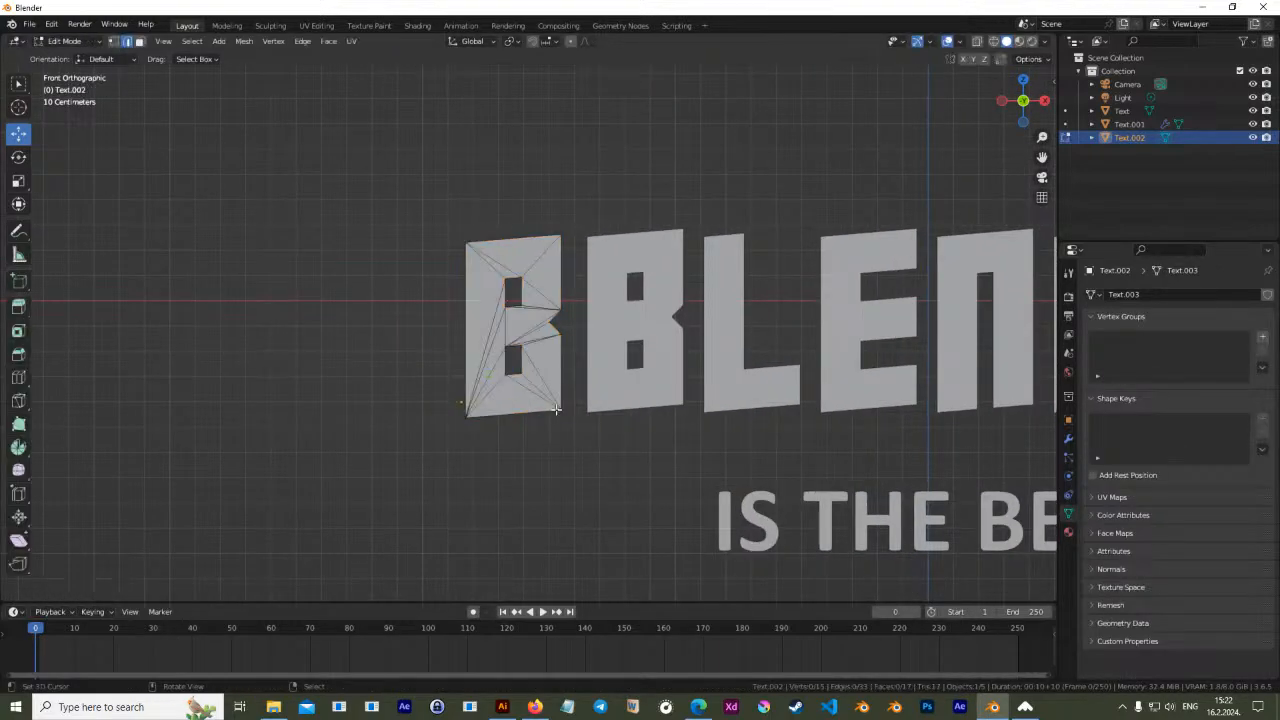
key(Tab)
key(Tab)
key(Tab)
click(603, 381)
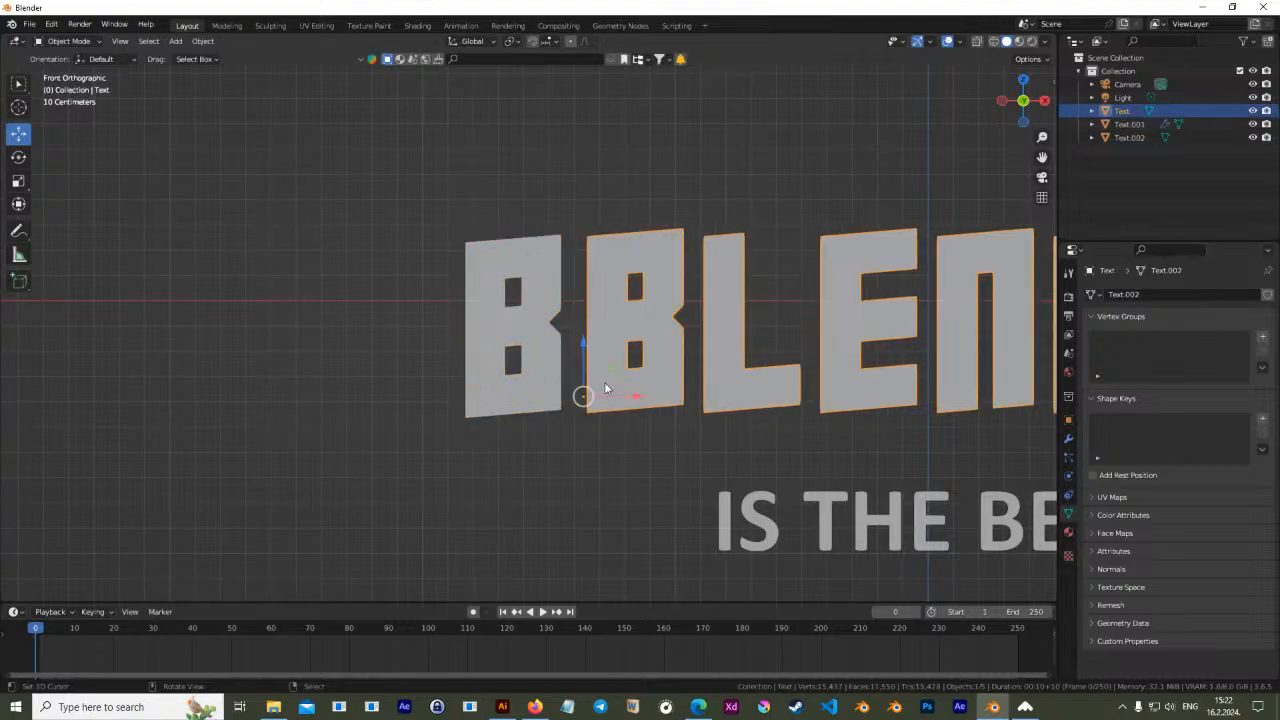
shift+click(533, 397)
shift+right_click(533, 397)
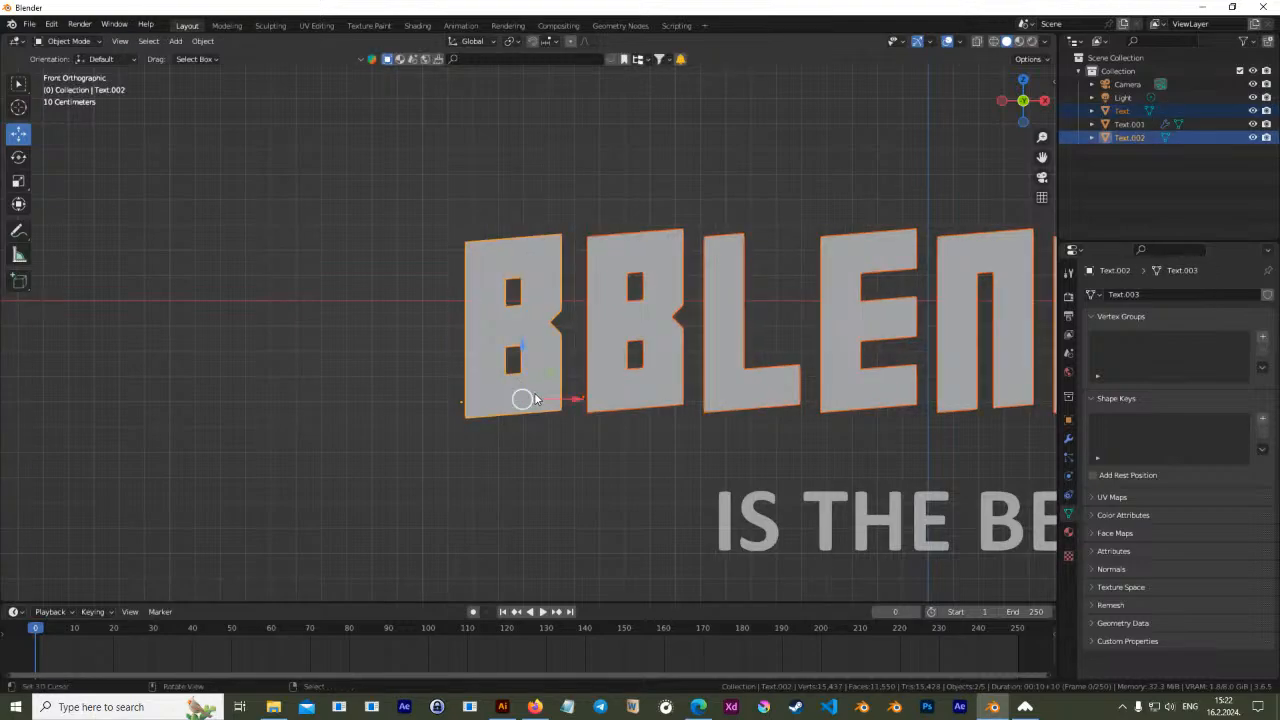
key(Tab)
scroll(594, 366, up, 3)
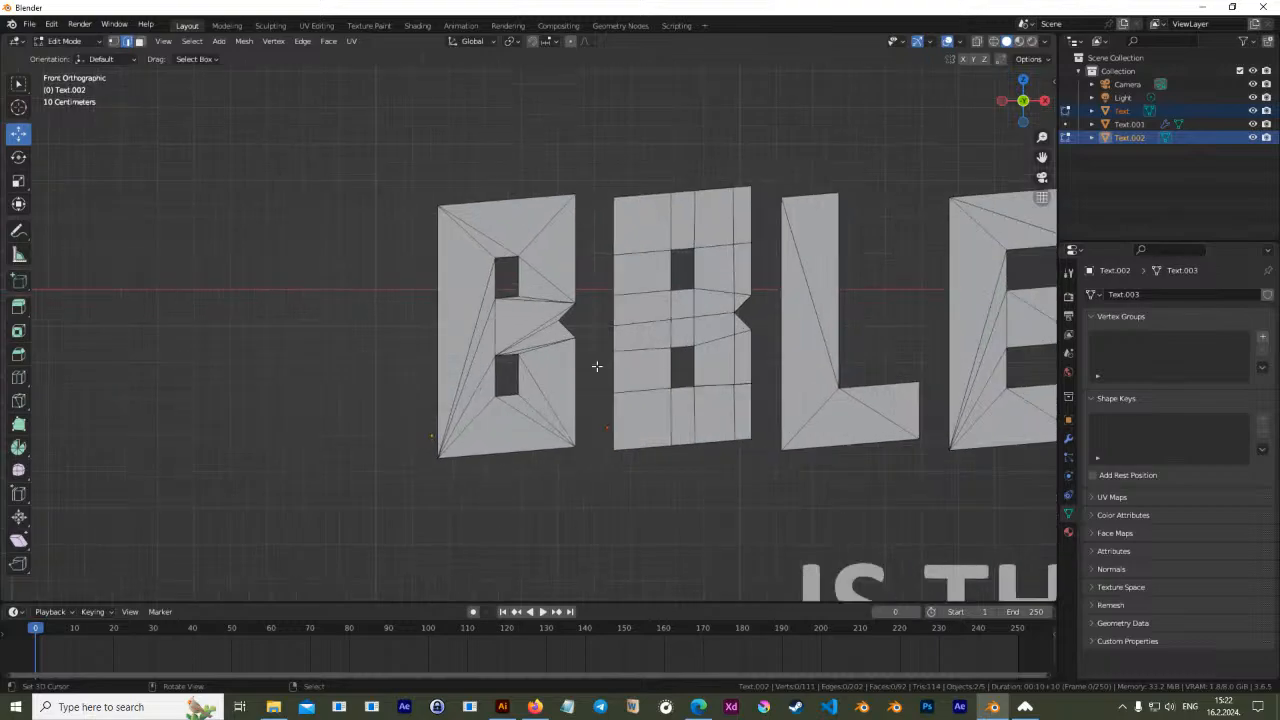
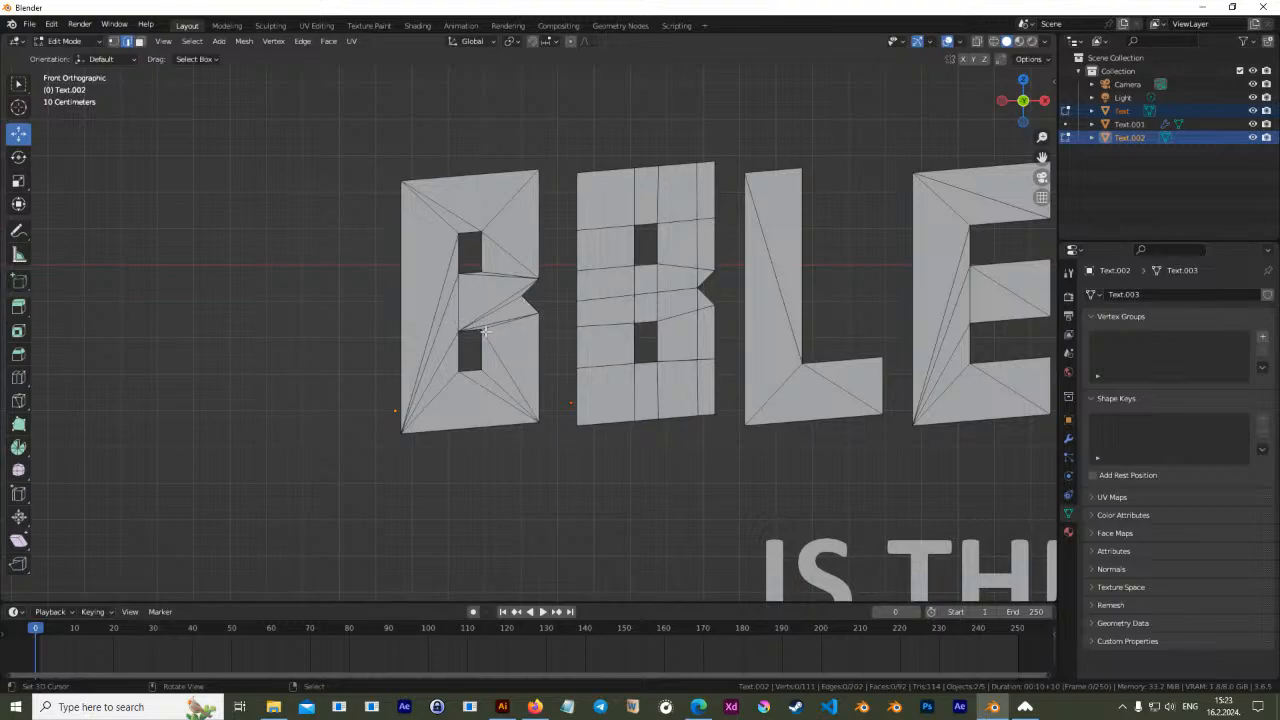
Compare the new B's original triangulation with the rebuilt B's grid of faces
scroll(482, 330, up, 2)
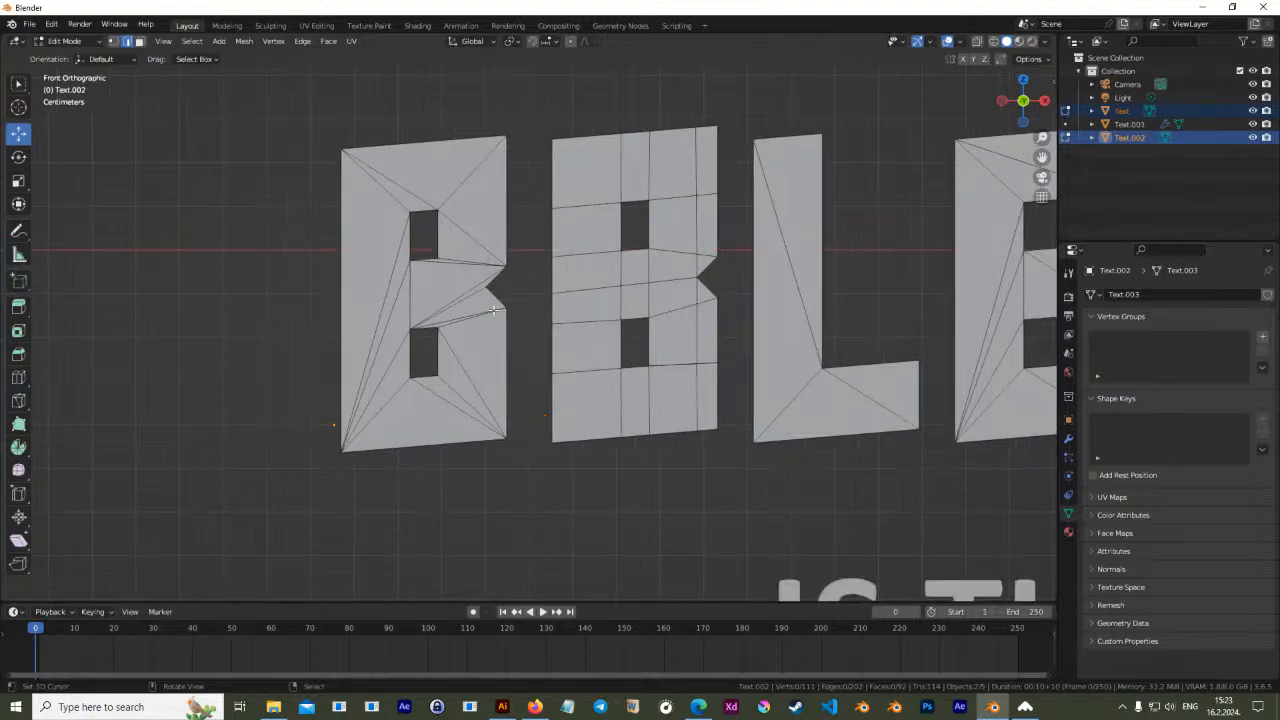
scroll(497, 350, down, 1)
shift+middle_drag(554, 342, 515, 327)
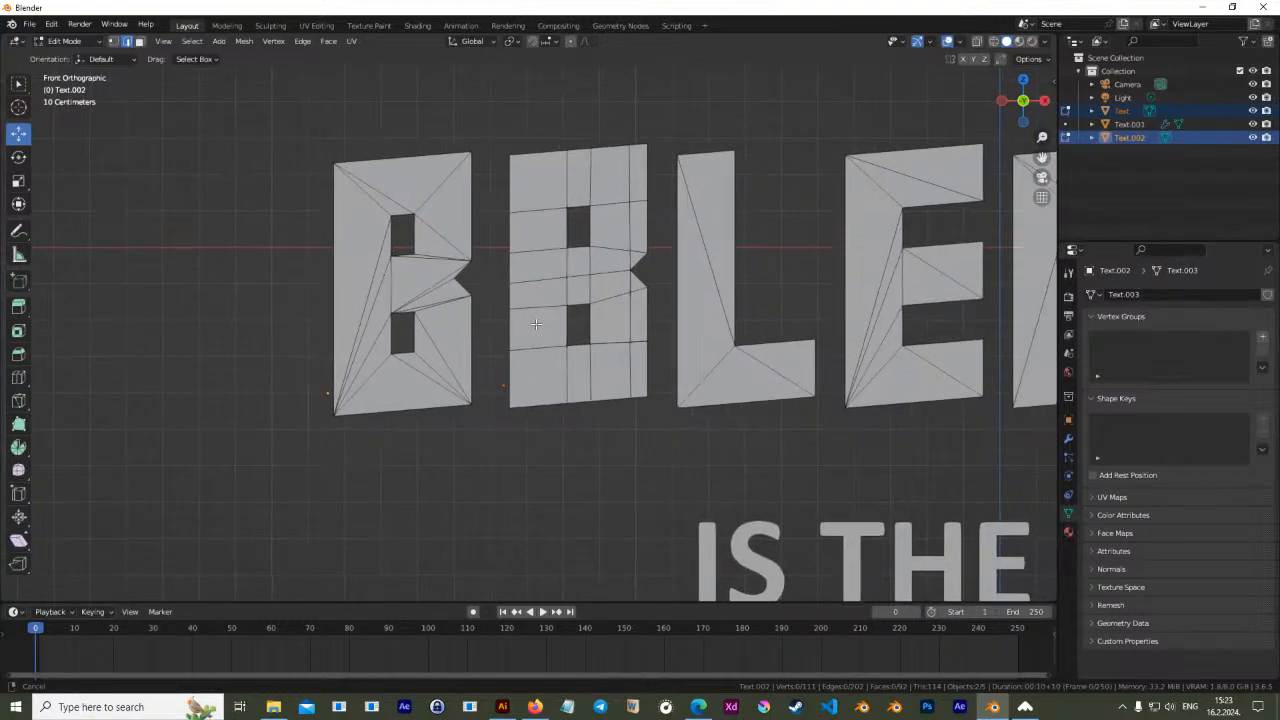
scroll(546, 336, up, 1)
click(538, 305)
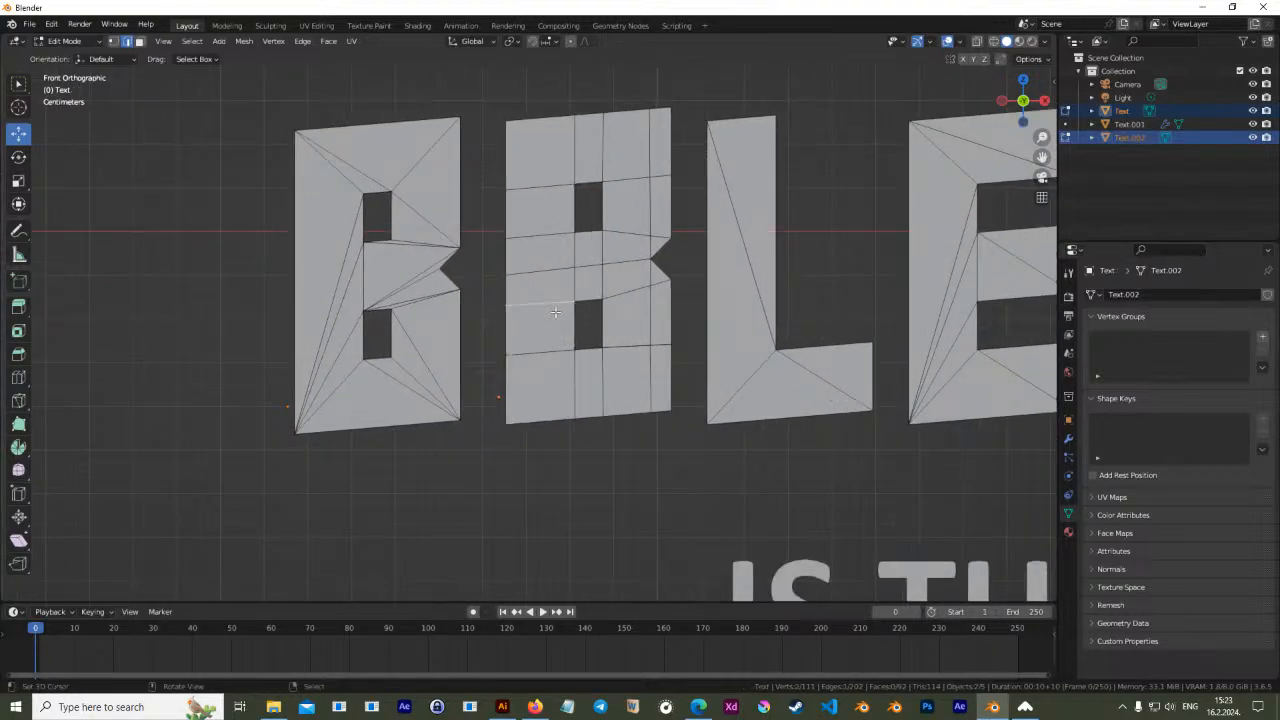
key(Tab)
key(Tab)
Subdivide all faces of the new B and the BLENDER mesh once
key(a)
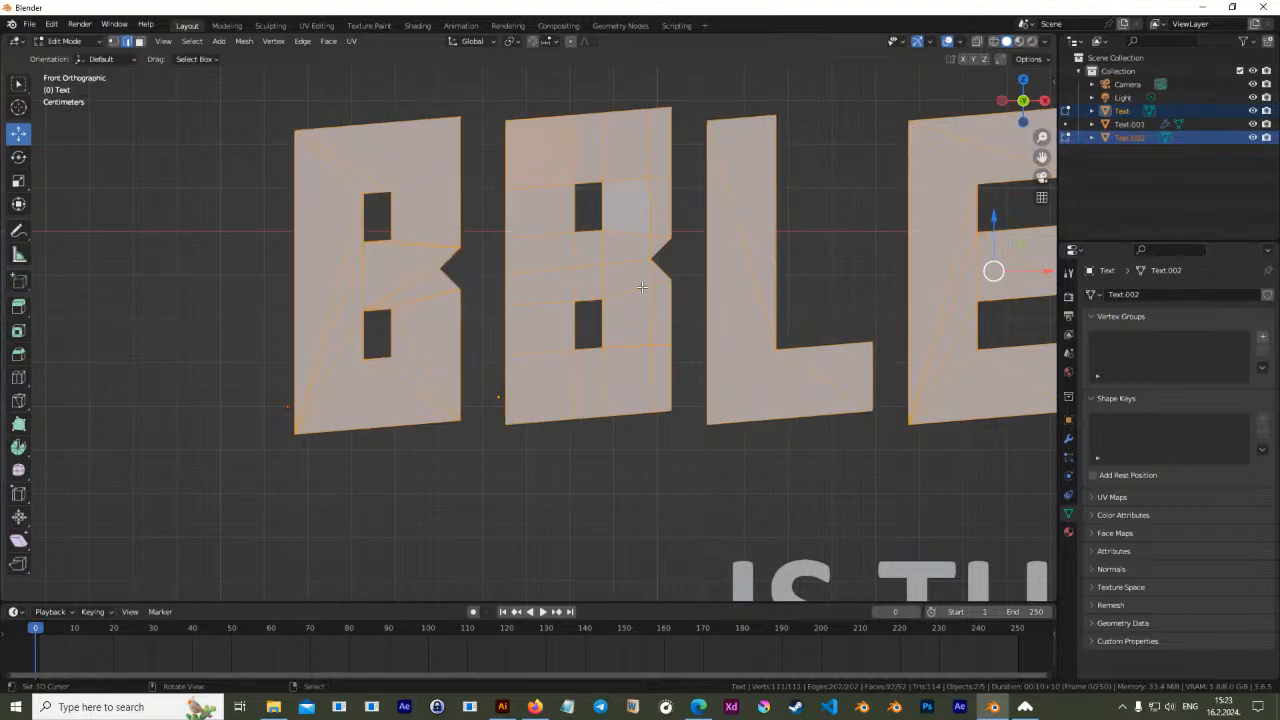
right_click(455, 286)
click(436, 248)
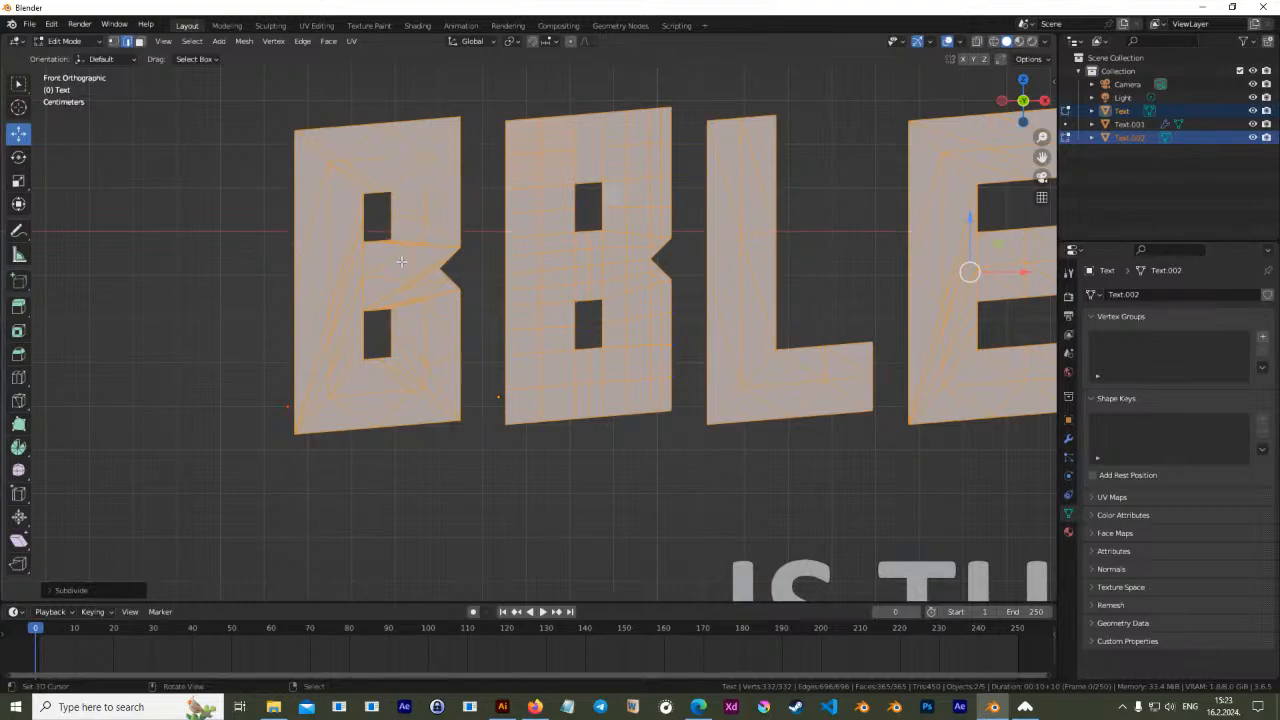
key(Tab)
key(Tab)
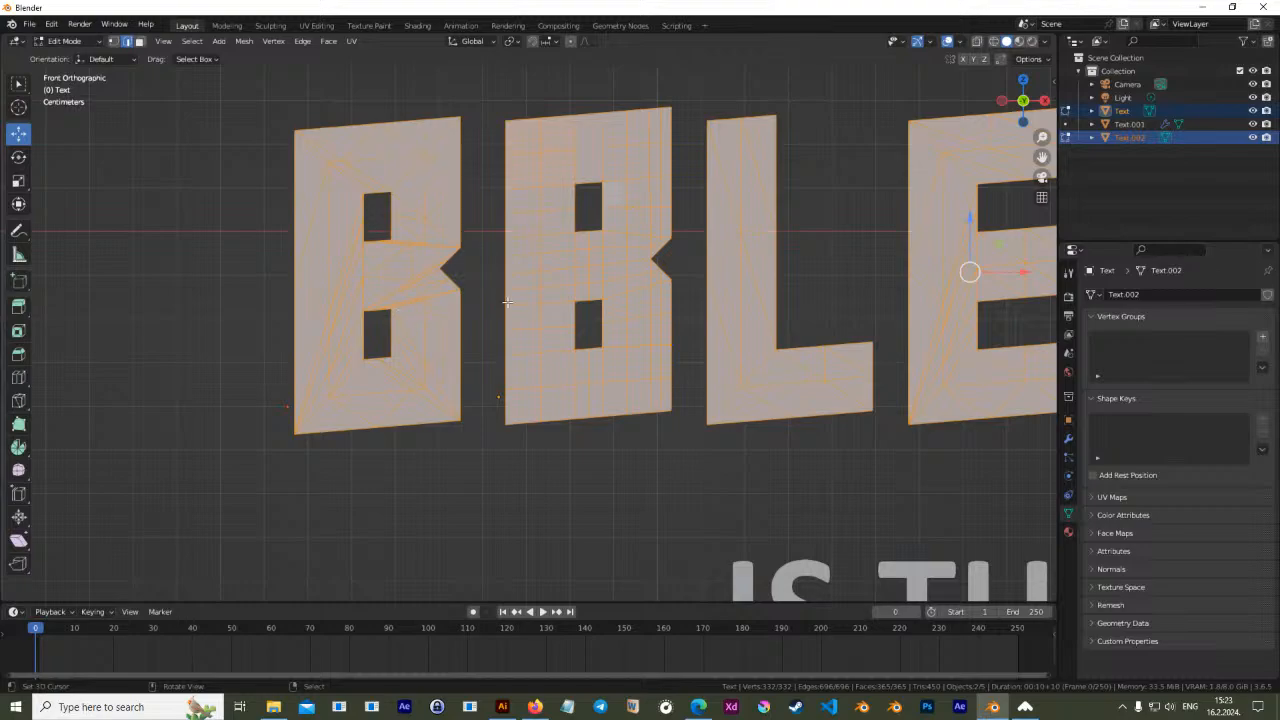
Delete the untouched converted B in front of the word BLENDER
key(Tab)
key(Tab)
key(Tab)
click(435, 382)
key(Delete)
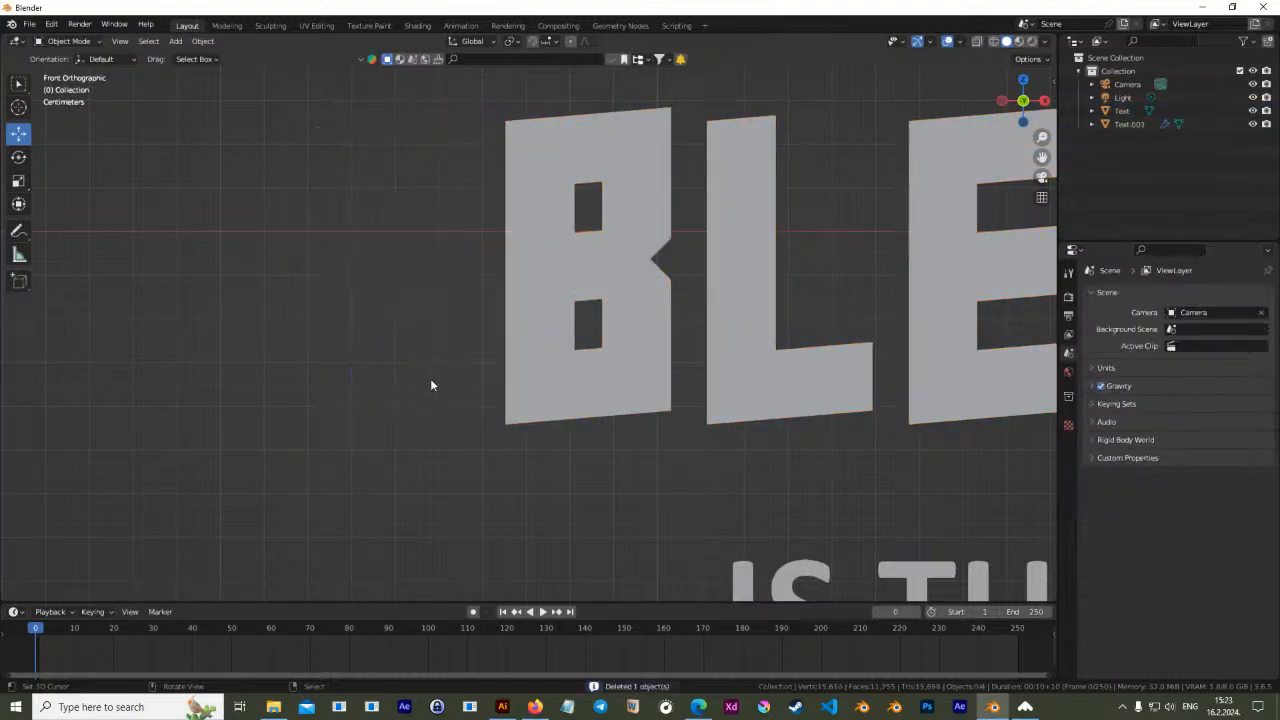
Open the BLENDER mesh in Edit Mode and compare the rebuilt B's grid with the triangulated faces of the remaining letters
scroll(432, 385, down, 4)
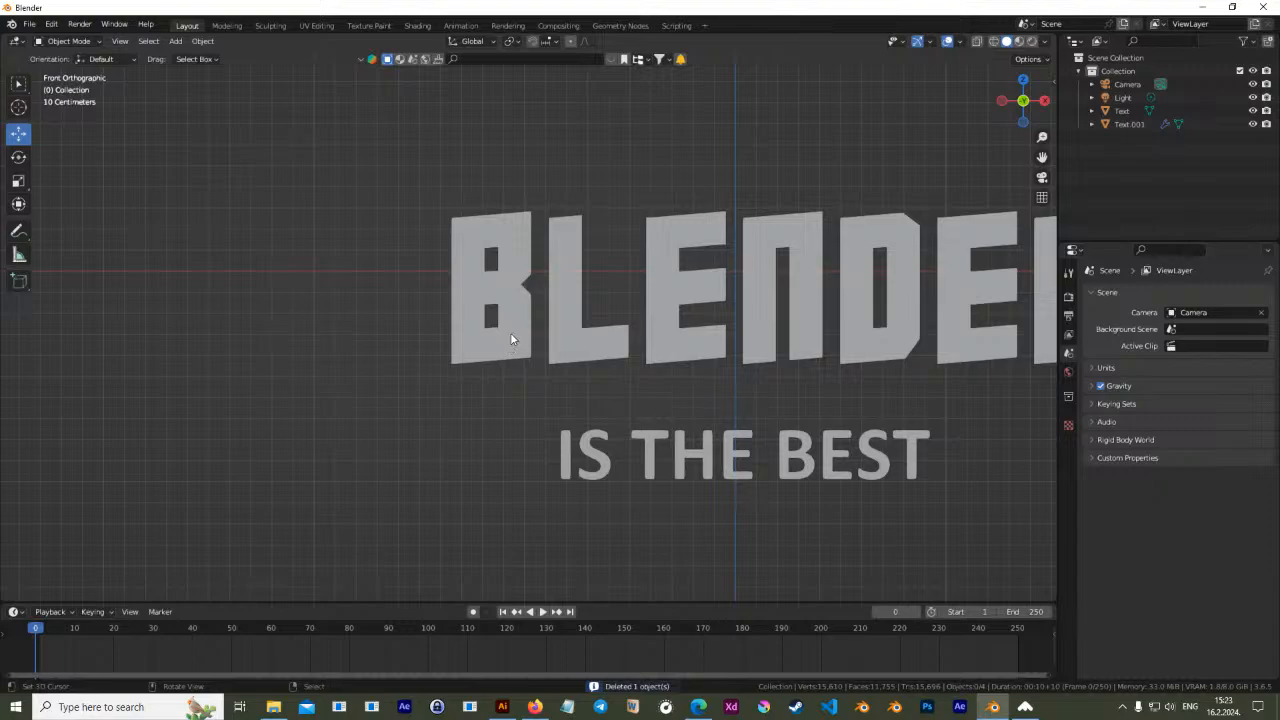
click(511, 335)
key(Tab)
scroll(551, 352, up, 1)
shift+middle_drag(663, 351, 568, 334)
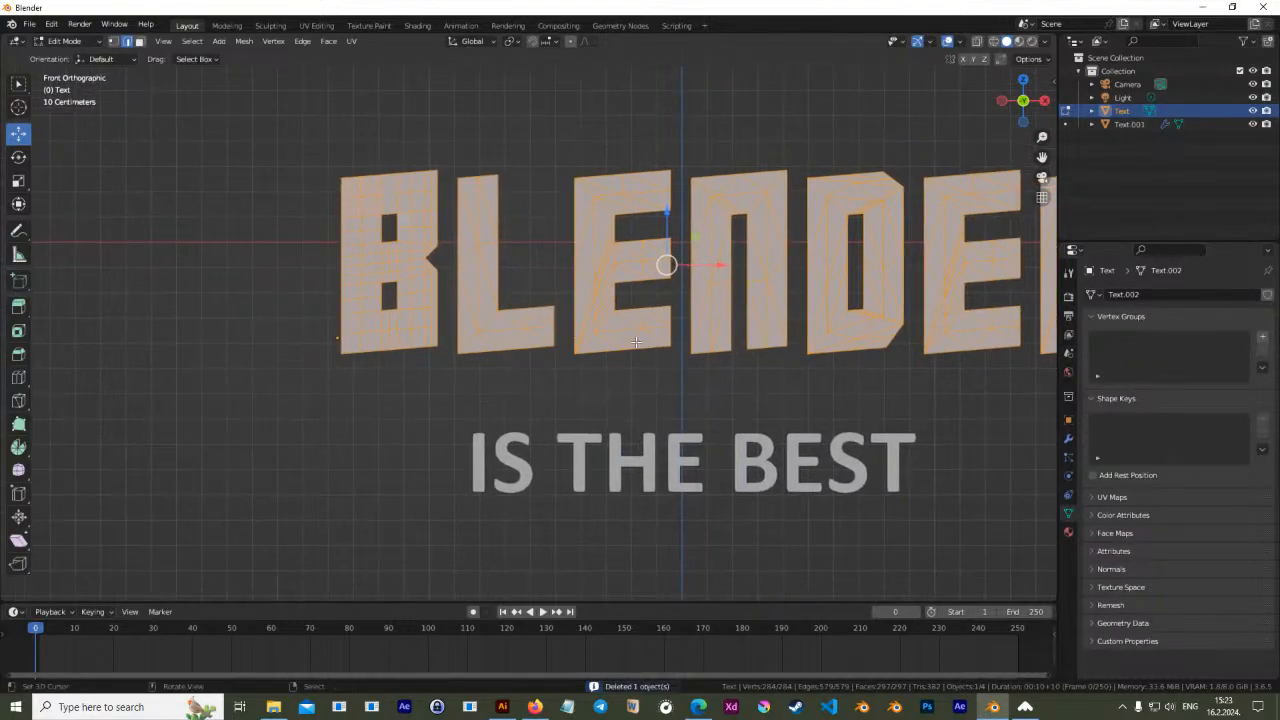
scroll(560, 334, down, 1)
shift+middle_drag(703, 339, 660, 323)
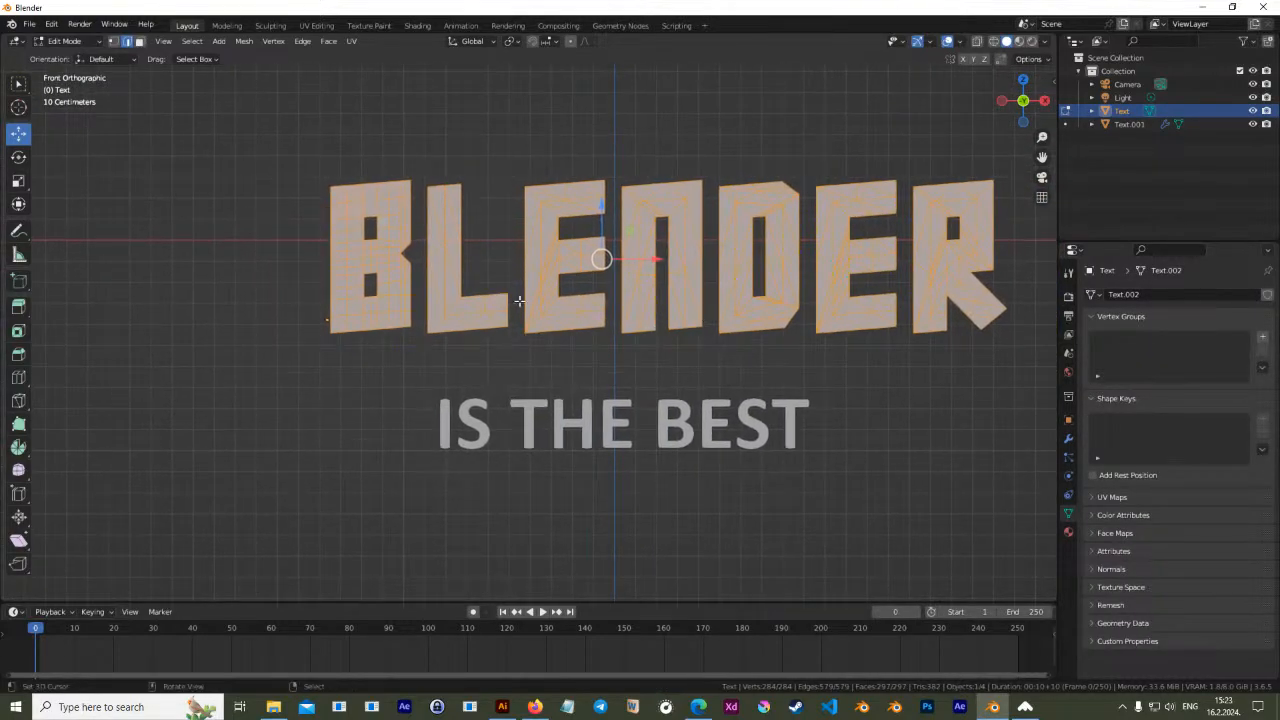
scroll(521, 329, up, 1)
shift+middle_drag(505, 336, 551, 366)
scroll(556, 358, up, 1)
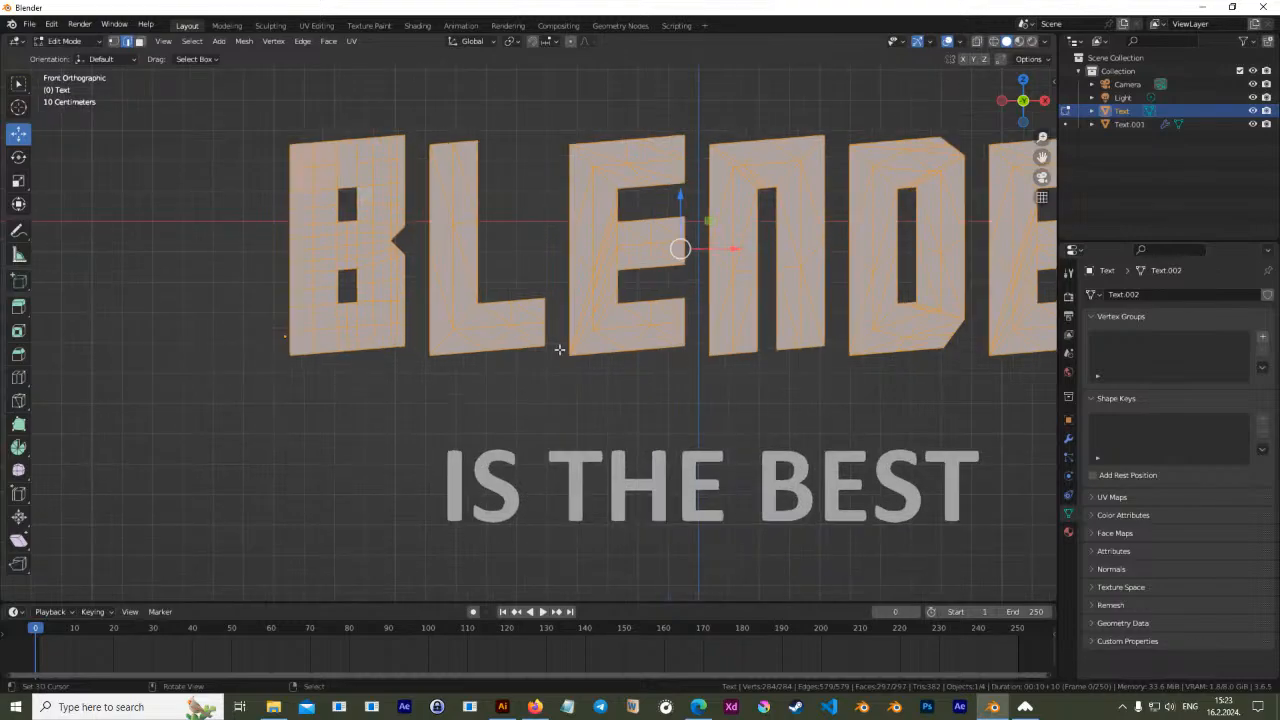
shift+middle_drag(854, 315, 635, 334)
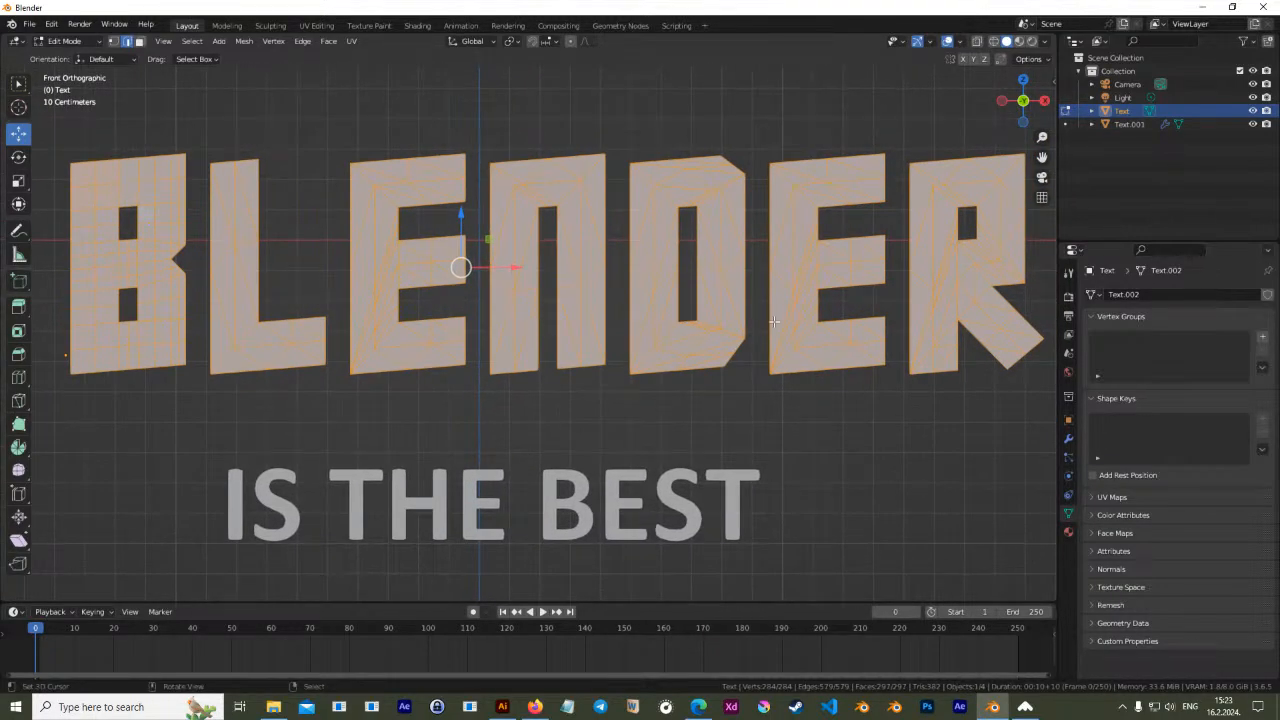
mouse_move(838, 320)
middle_down()
mouse_move(766, 323)
mouse_move(847, 326)
middle_up()
mouse_move(706, 334)
shift+middle_down()
mouse_move(834, 326)
mouse_move(724, 343)
shift+middle_up()
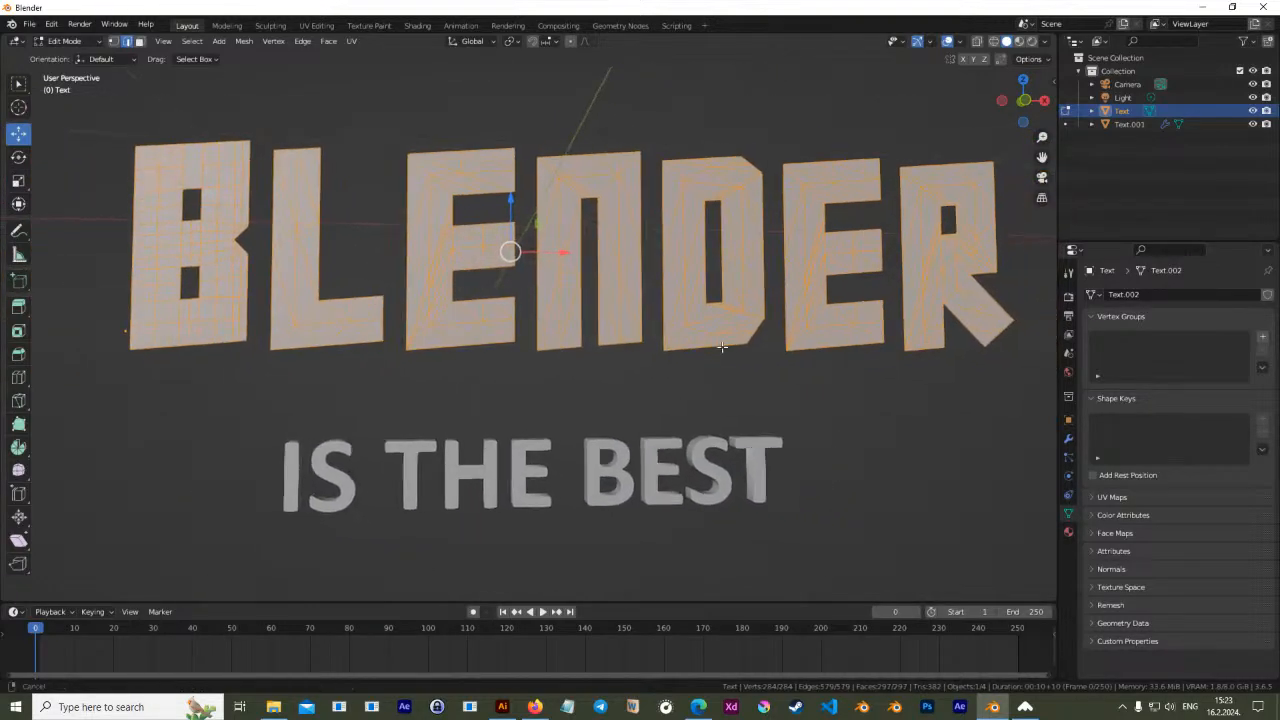
key(KP_1)
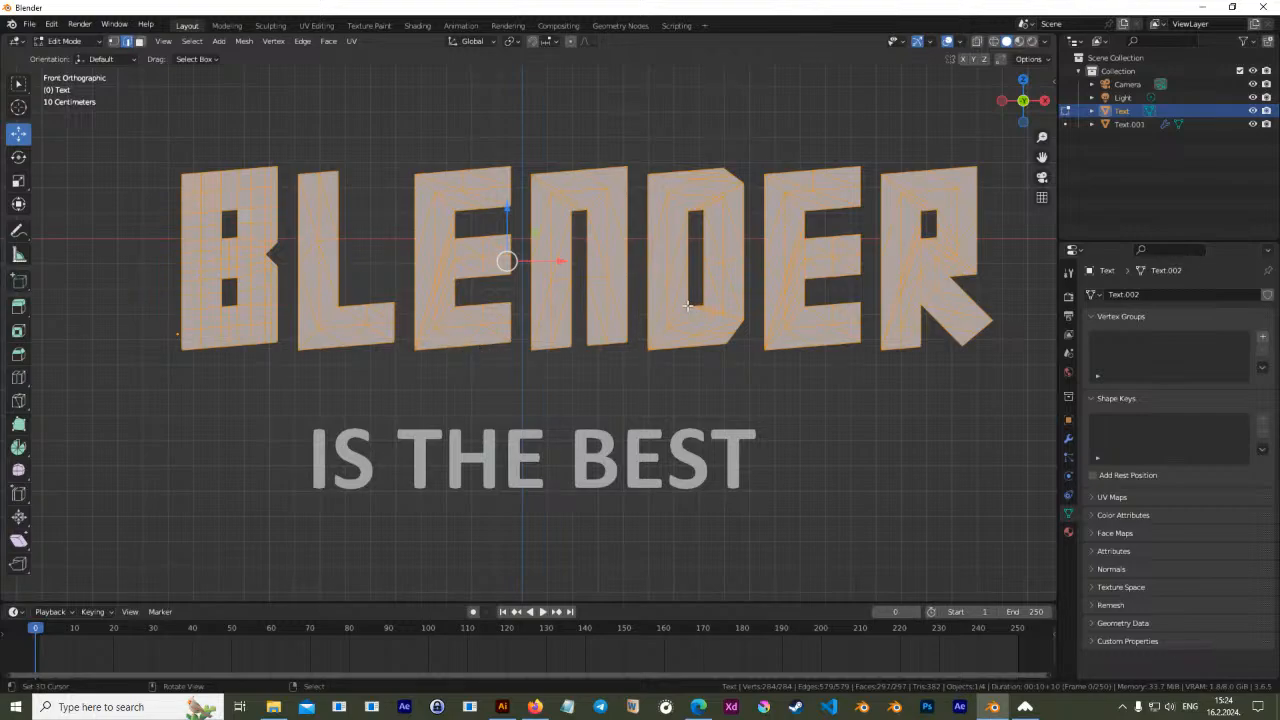
scroll(690, 305, up, 1)
scroll(718, 302, up, 2)
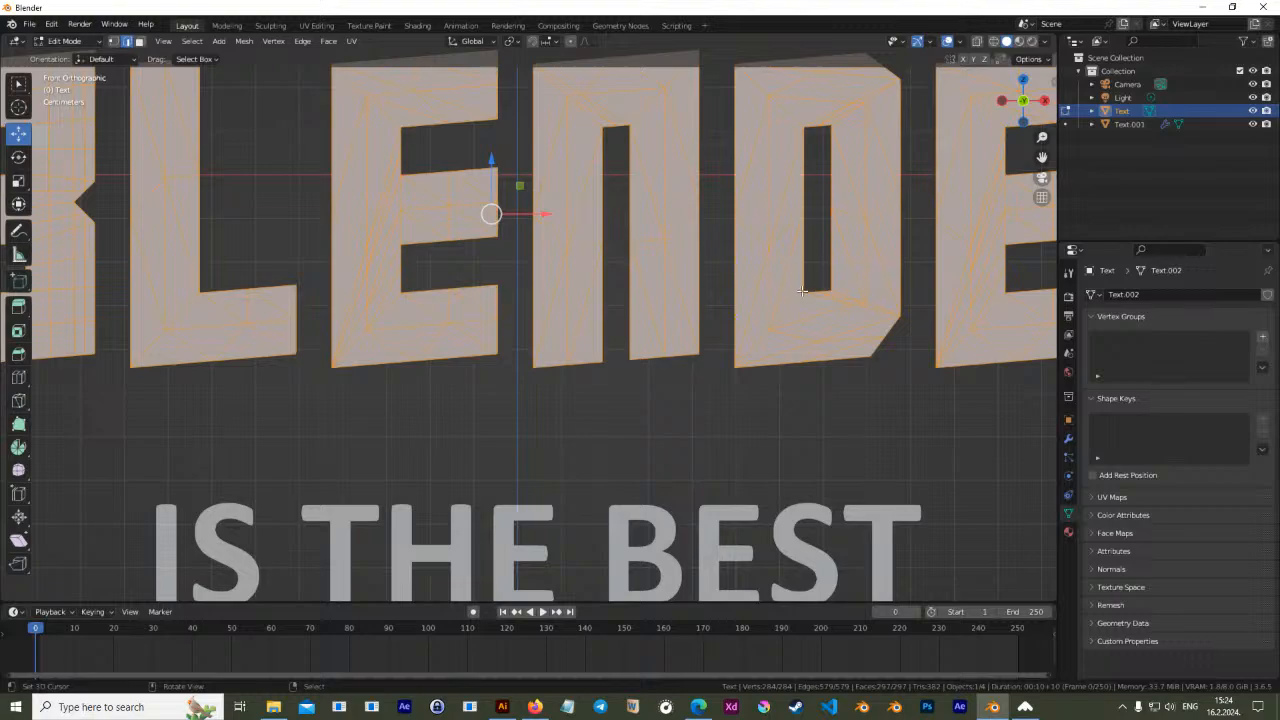
scroll(802, 291, down, 3)
shift+middle_drag(556, 289, 688, 280)
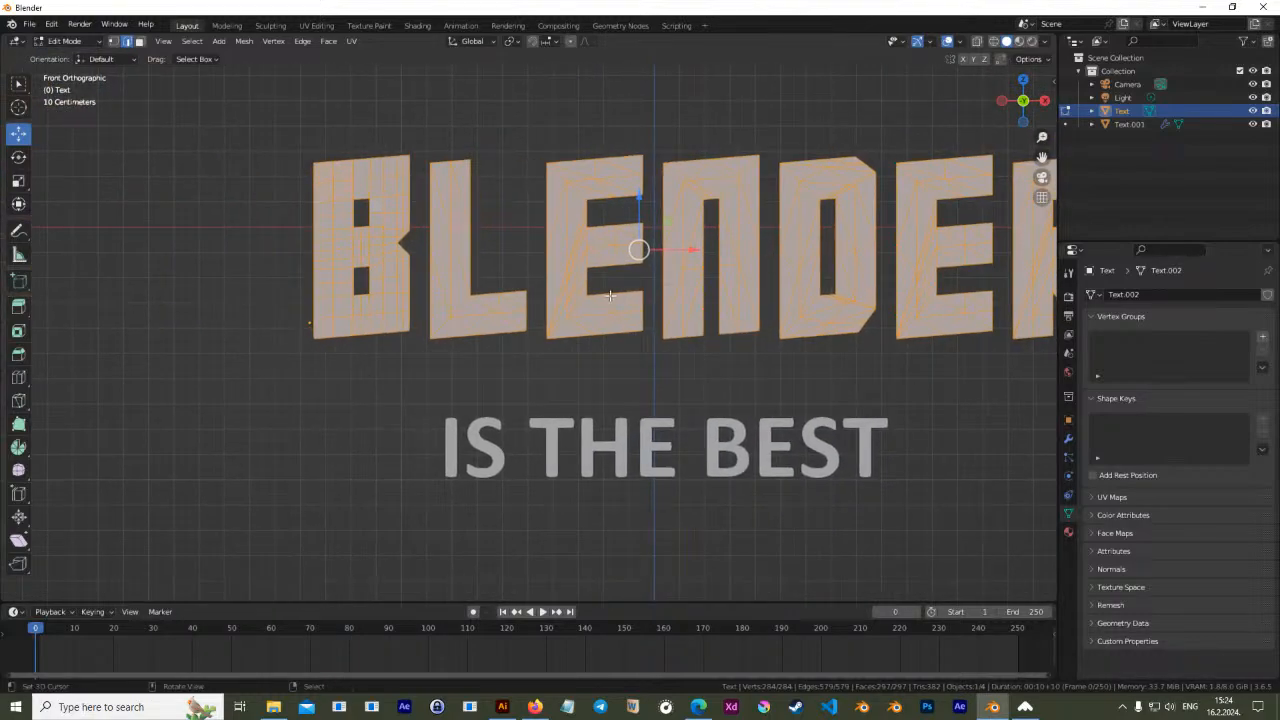
scroll(610, 295, down, 1)
Switch editing from the BLENDER mesh to the IS THE BEST text mesh
key(Tab)
click(499, 438)
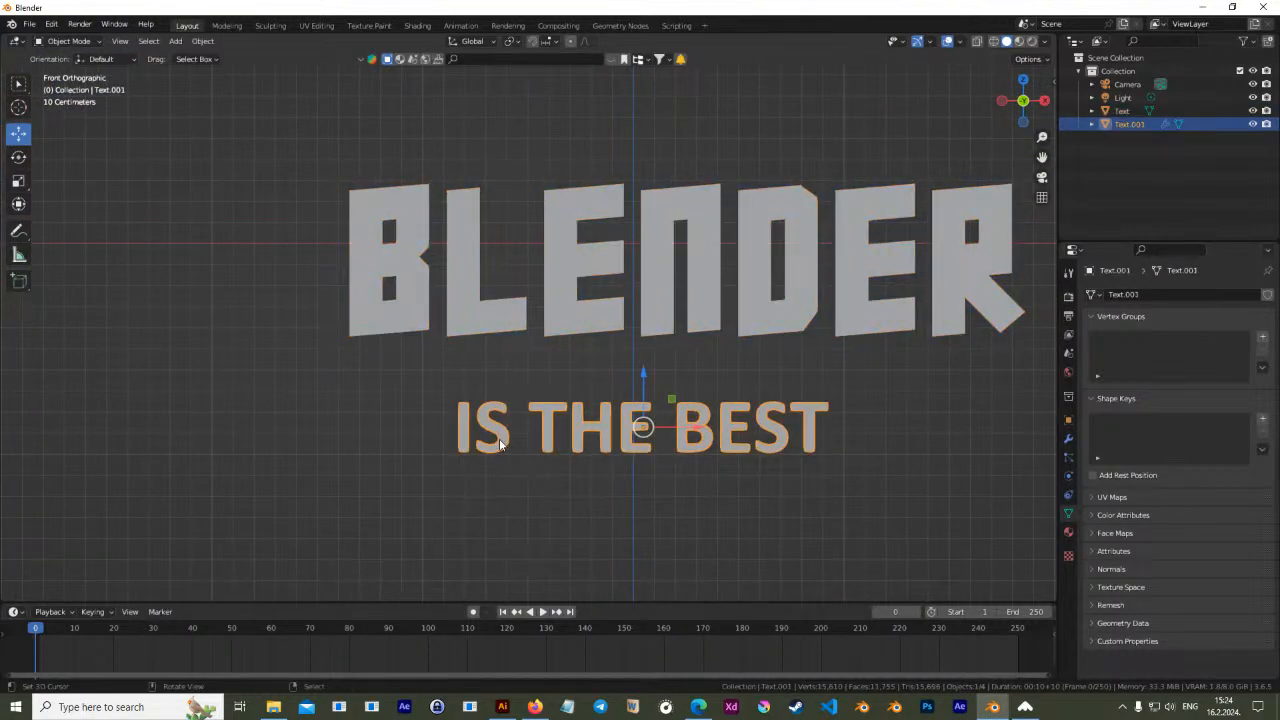
key(Tab)
Examine the edge density along the curves of the S in the word IS
scroll(500, 438, up, 8)
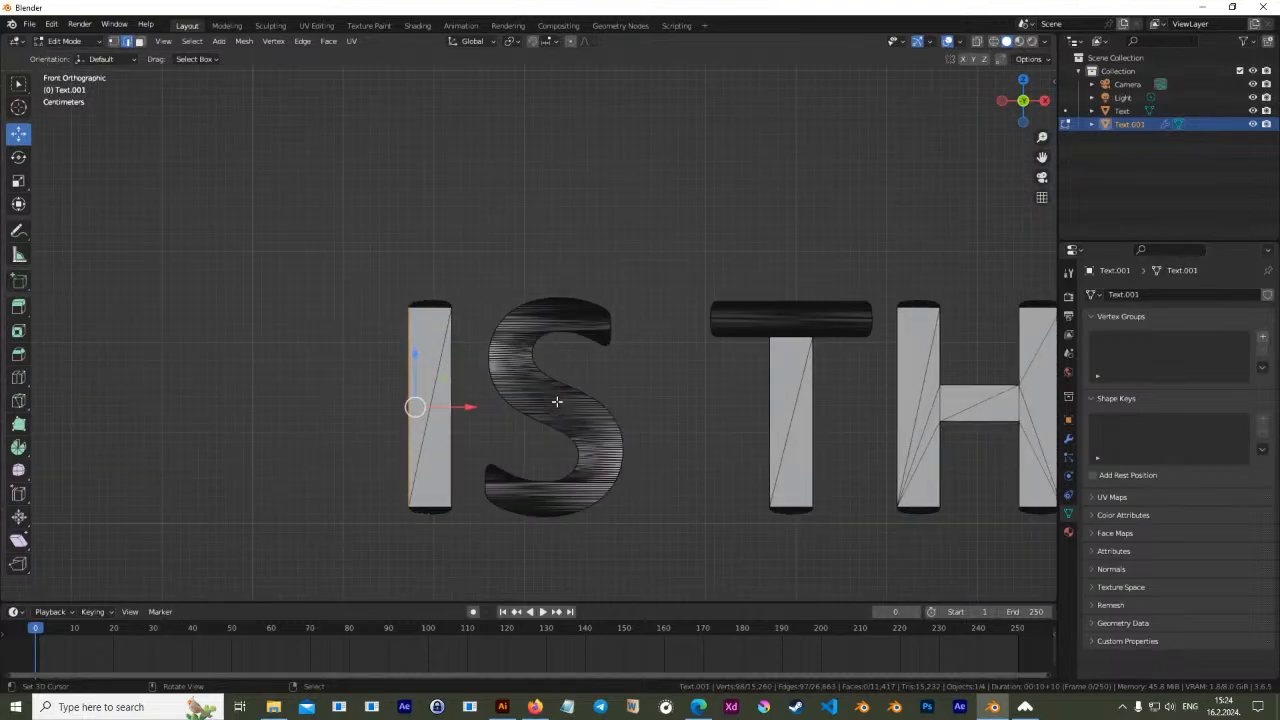
scroll(556, 401, up, 5)
shift+middle_drag(695, 383, 670, 319)
shift+middle_drag(673, 185, 697, 323)
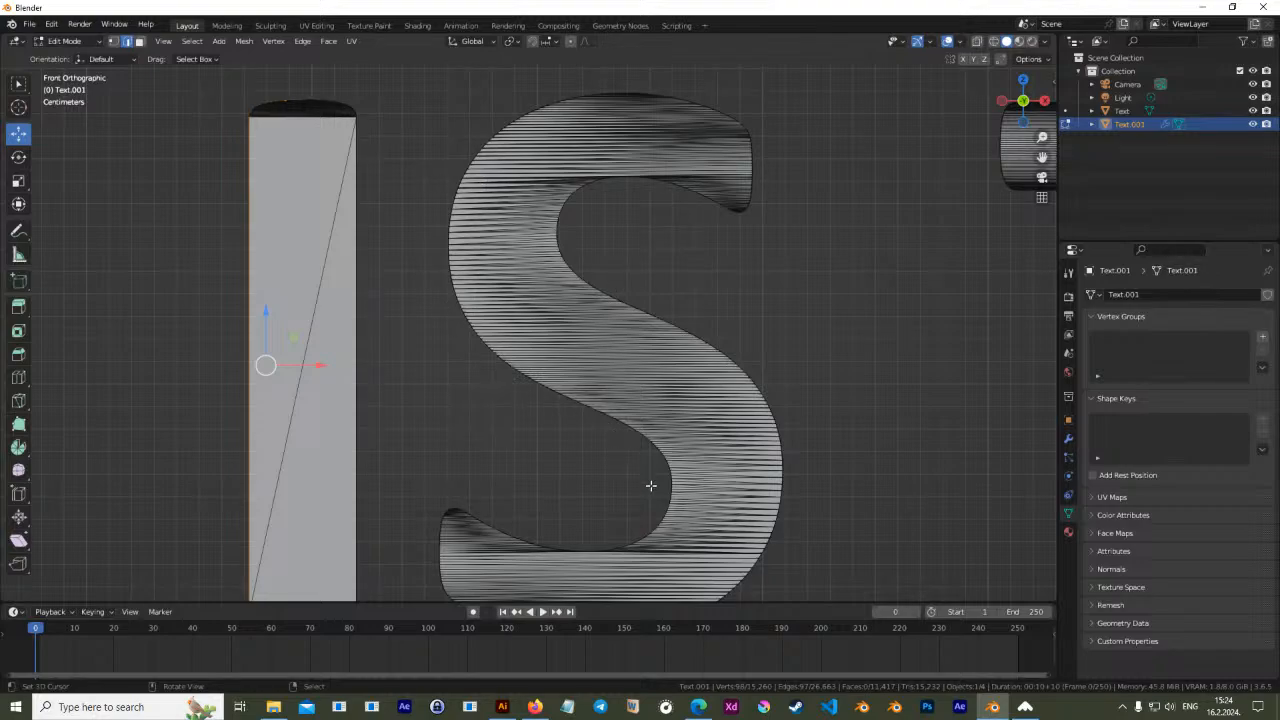
scroll(651, 486, down, 1)
shift+middle_drag(593, 466, 606, 359)
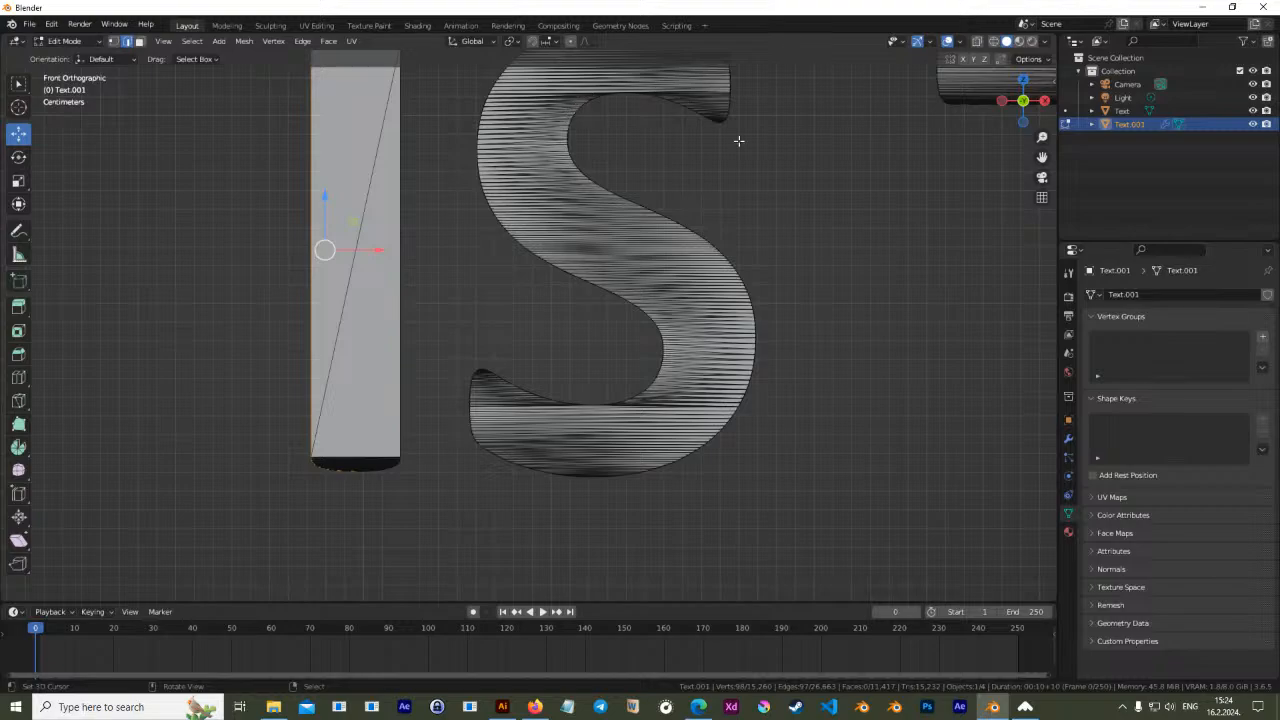
shift+middle_drag(775, 187, 768, 240)
scroll(551, 334, up, 2)
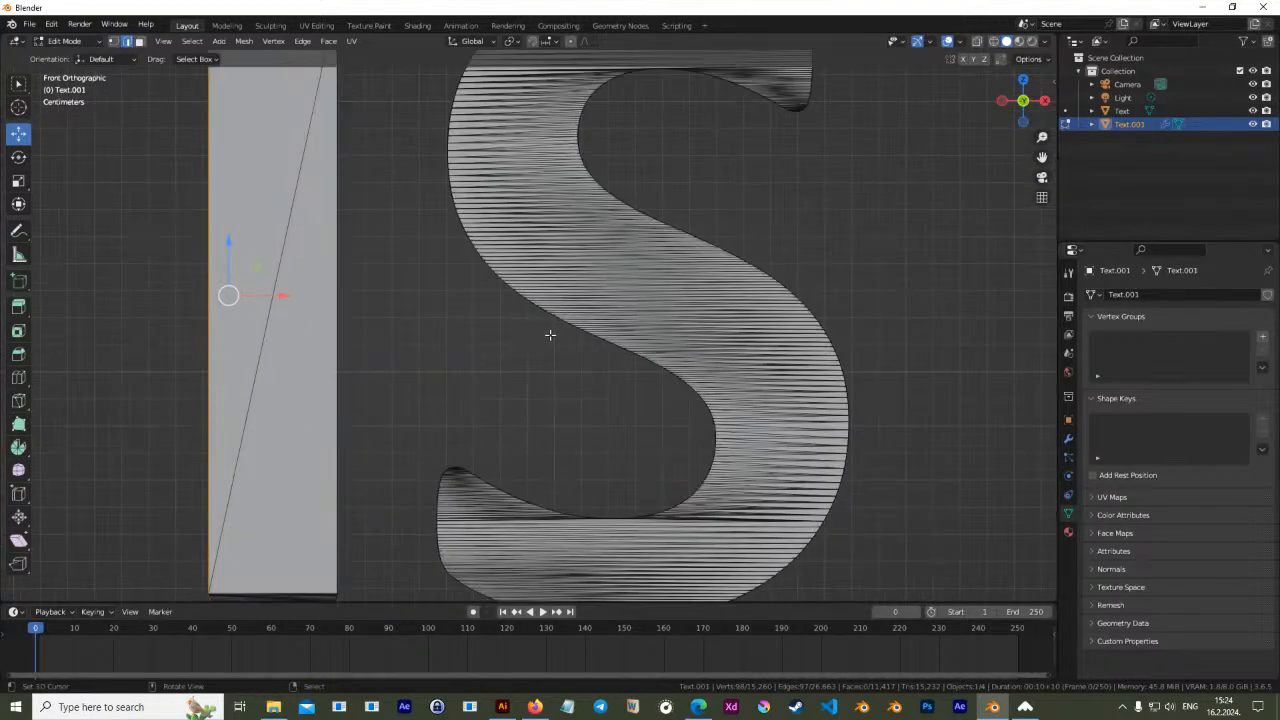
scroll(551, 334, up, 3)
scroll(549, 331, down, 6)
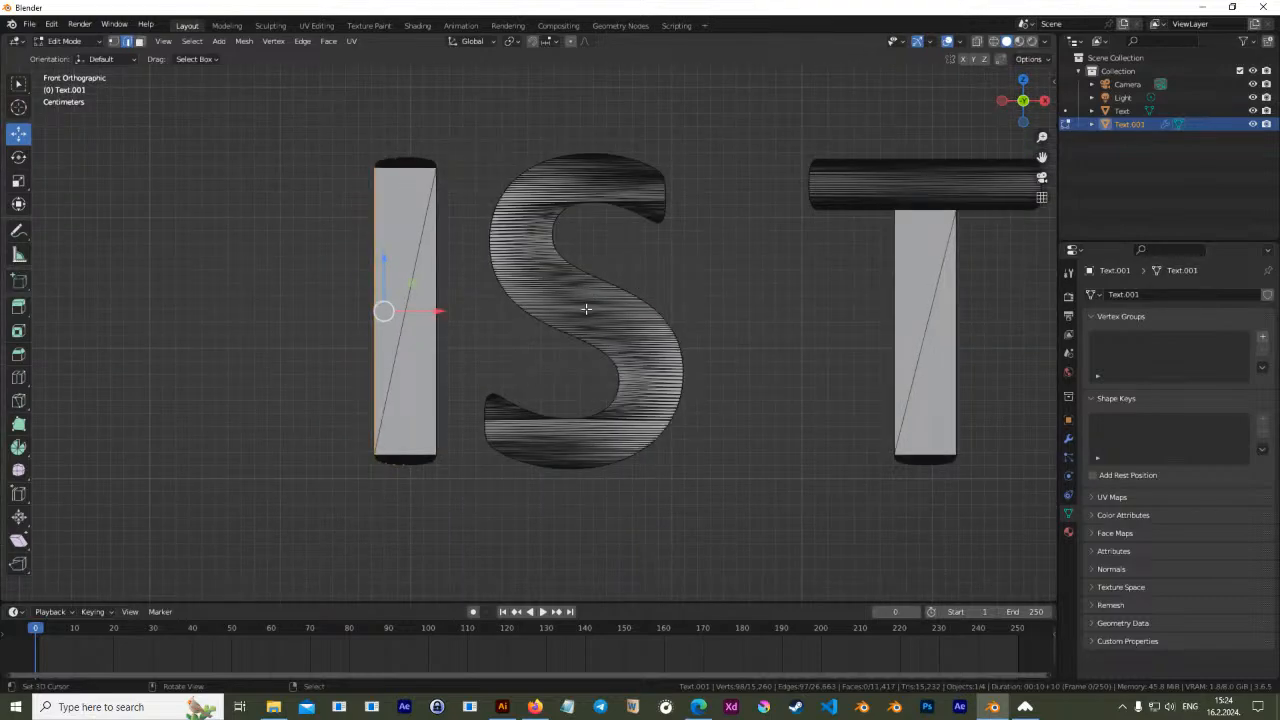
Compare the letters of IS THE BEST between Object Mode and Edit Mode, focusing on the I and S
key(Tab)
key(Tab)
key(Tab)
key(Tab)
scroll(579, 325, down, 3)
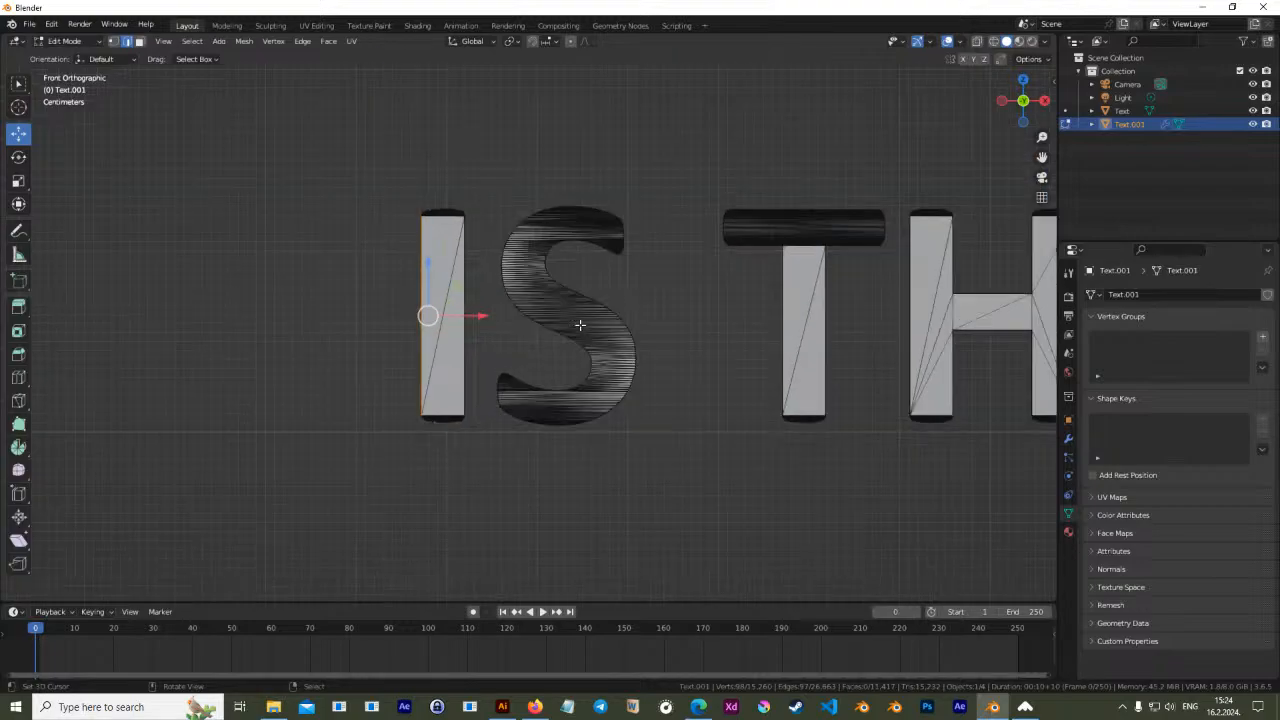
scroll(582, 324, down, 2)
scroll(584, 324, down, 2)
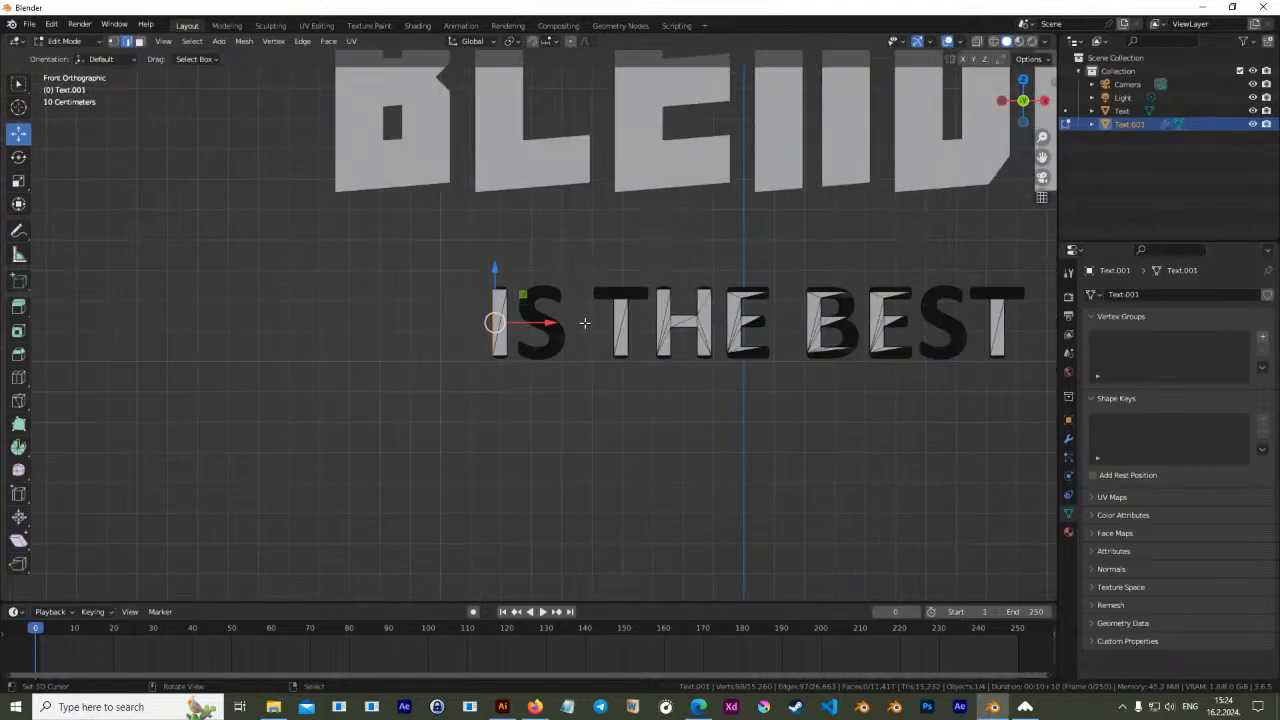
scroll(610, 370, up, 2)
scroll(624, 397, up, 4)
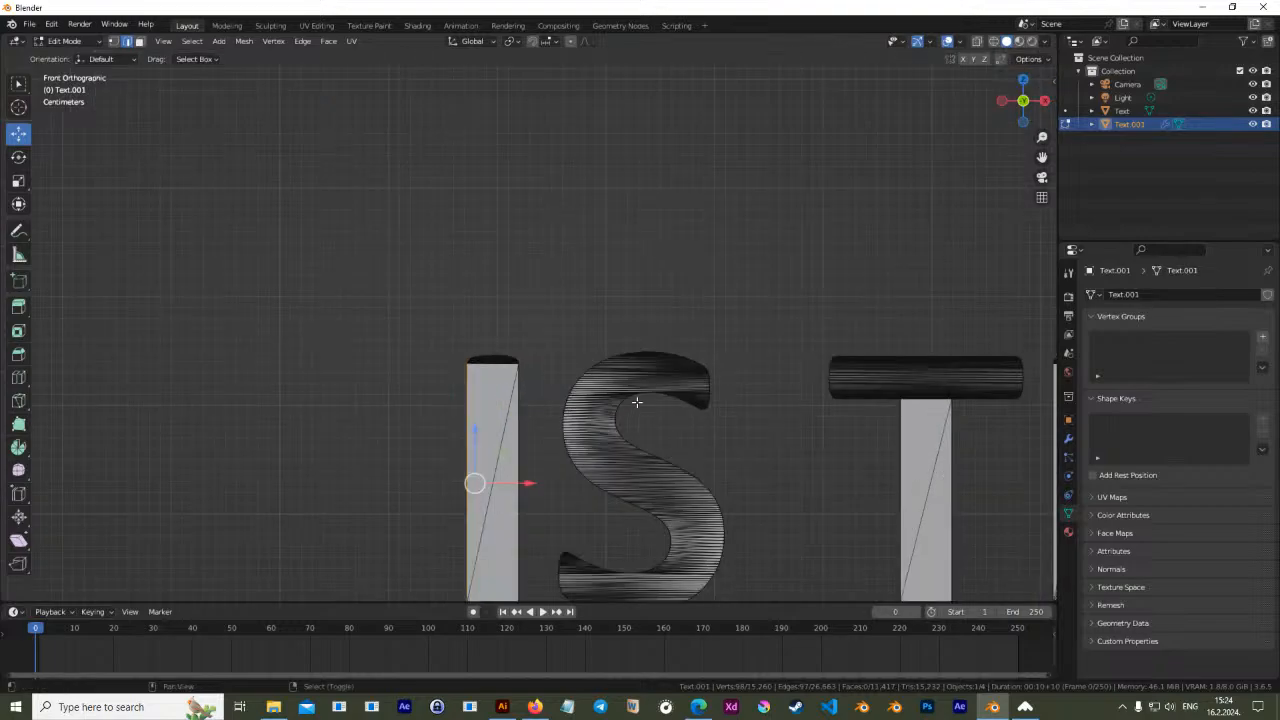
key(Tab)
scroll(613, 267, down, 2)
scroll(613, 267, down, 3)
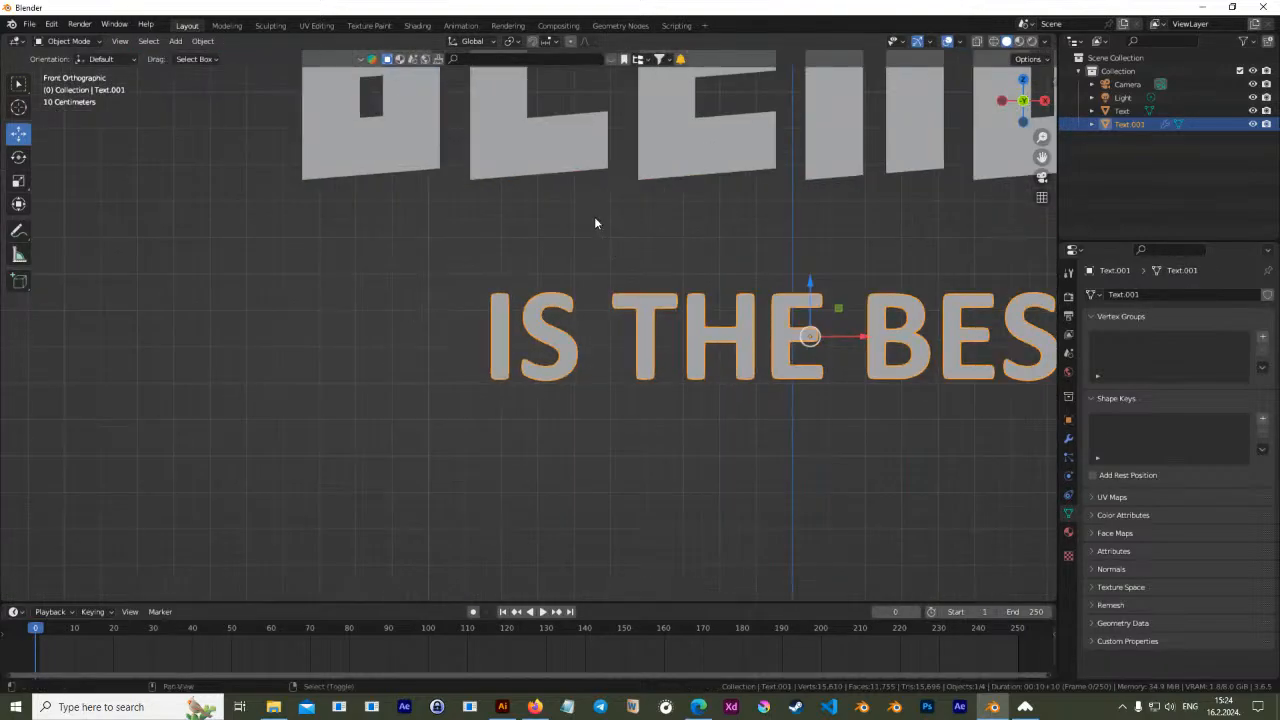
scroll(594, 223, up, 5)
key(Tab)
shift+middle_drag(638, 437, 601, 292)
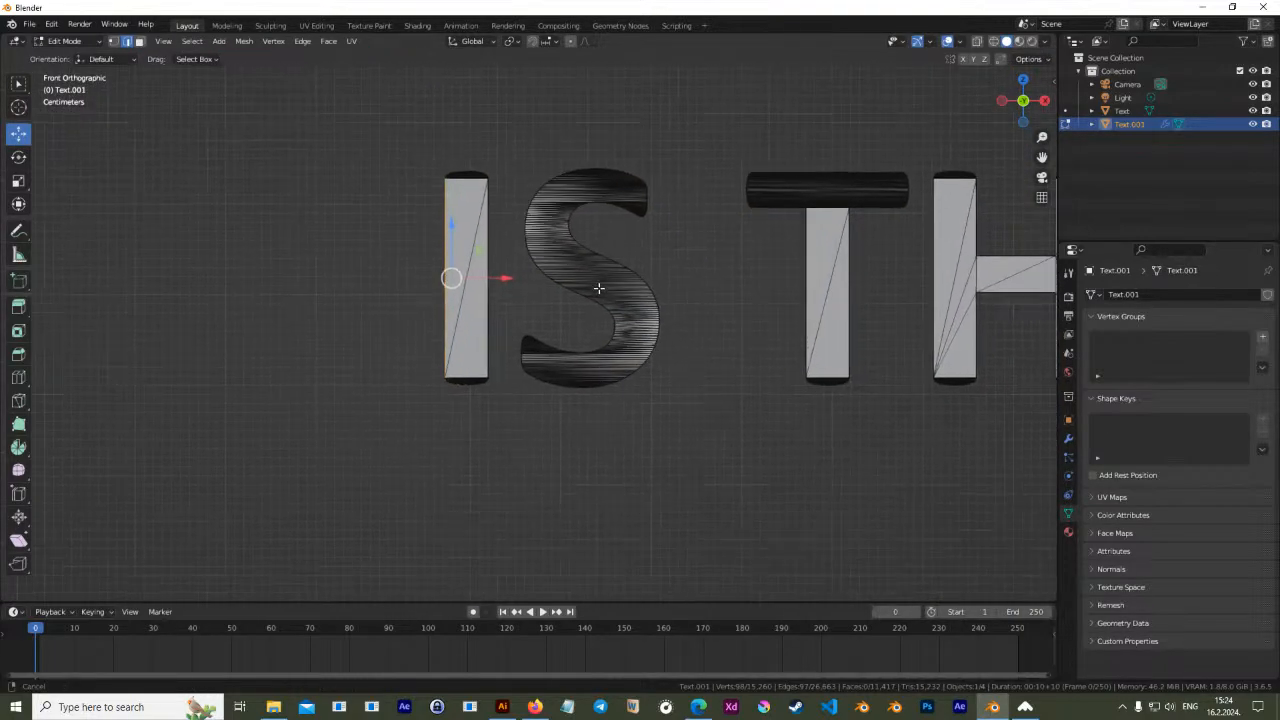
scroll(601, 292, up, 3)
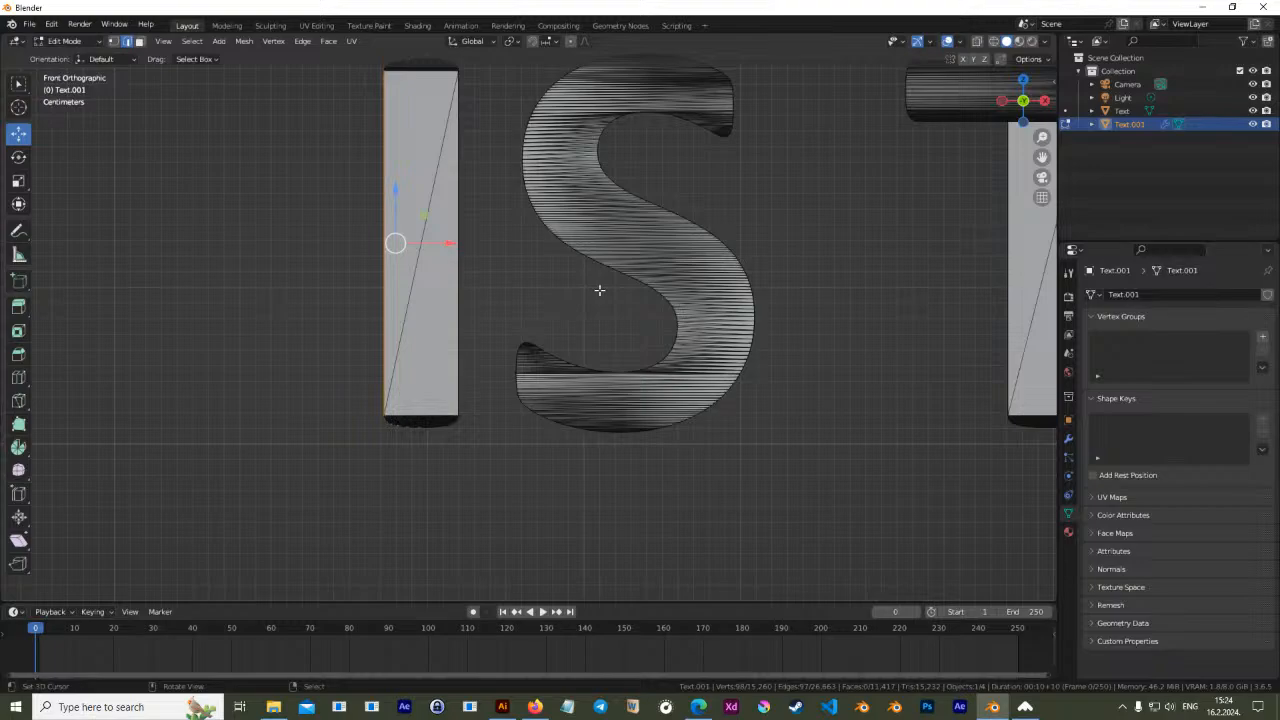
shift+middle_drag(640, 277, 594, 309)
key(Tab)
key(Tab)
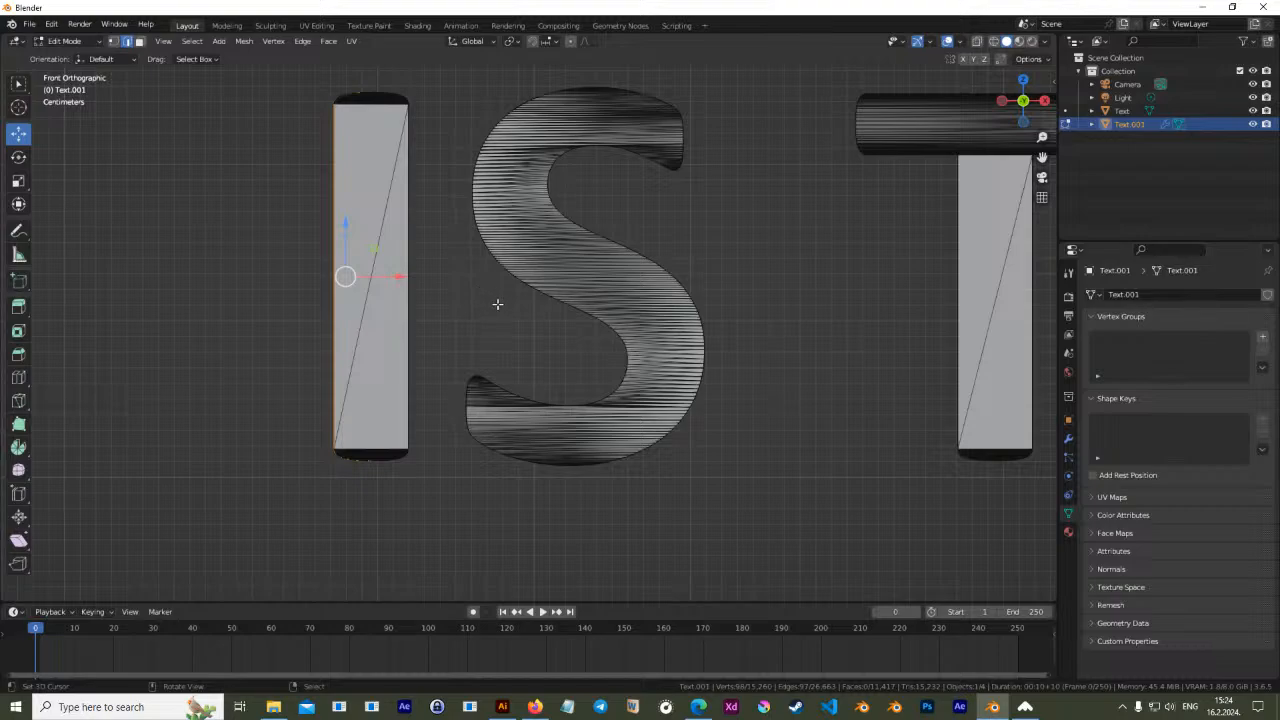
Add a single vertex to the IS THE BEST mesh
key(shift+a)
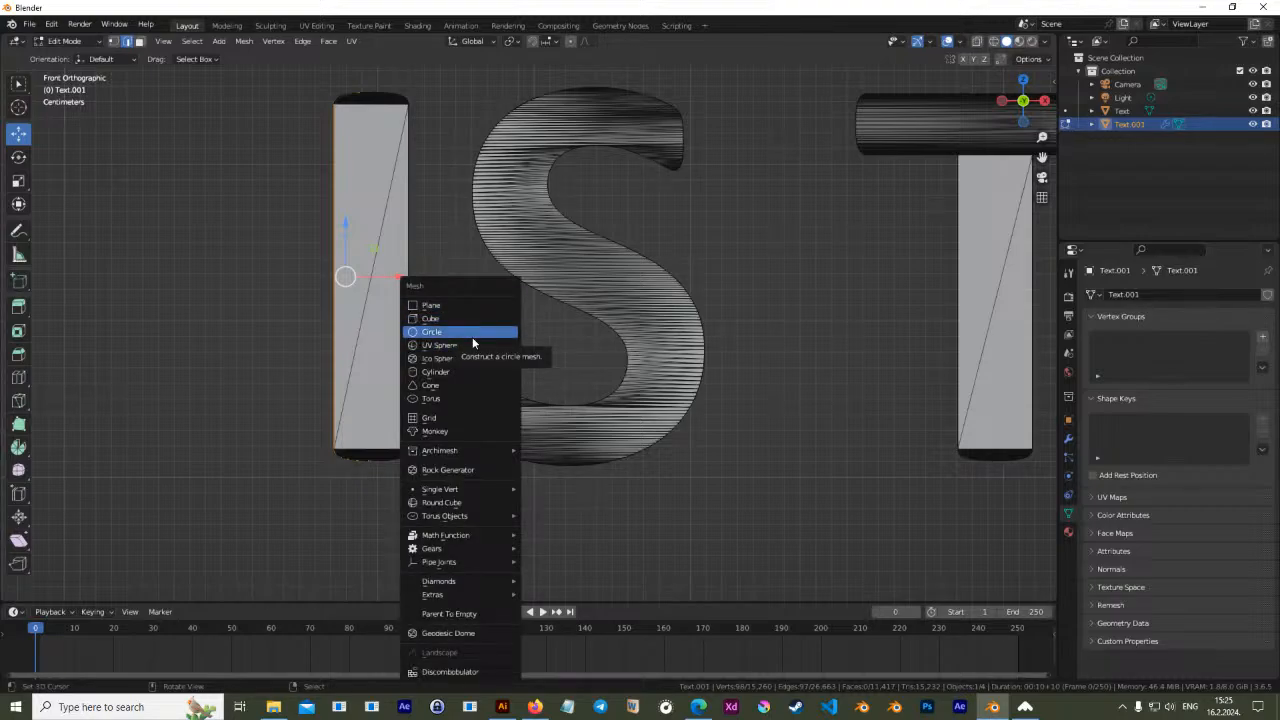
mouse_move(466, 488)
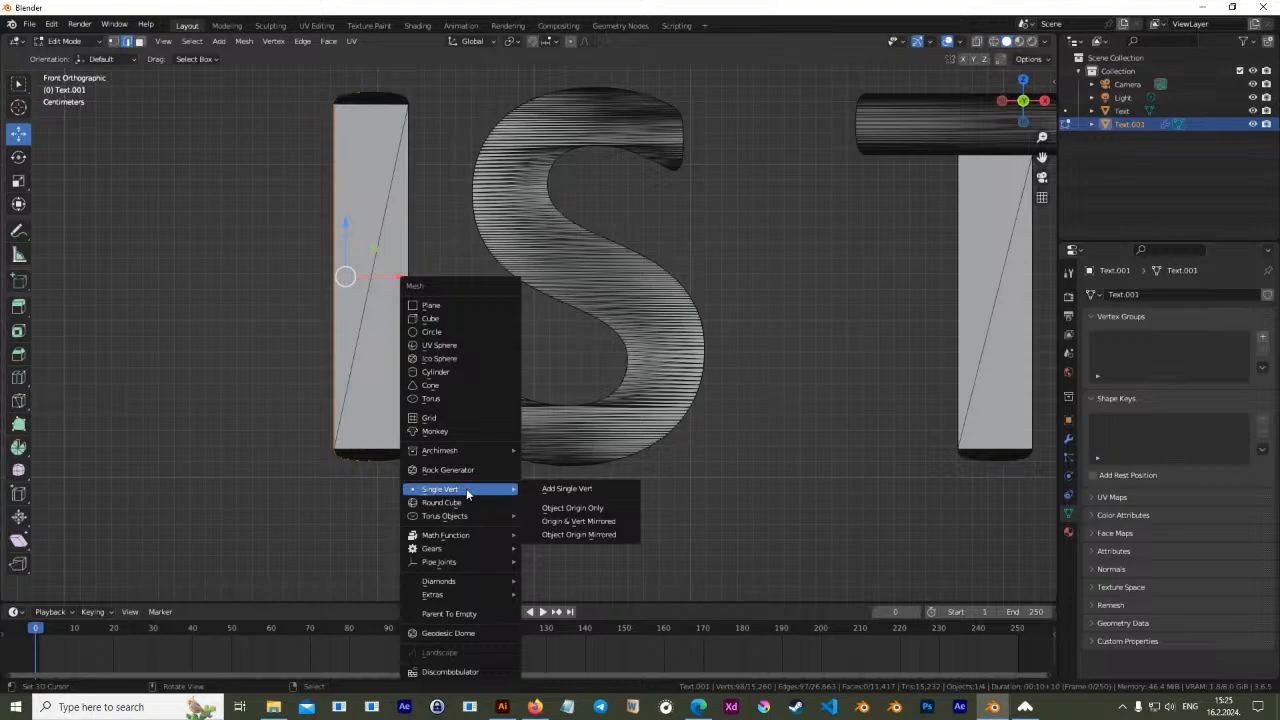
click(567, 488)
scroll(619, 359, down, 10)
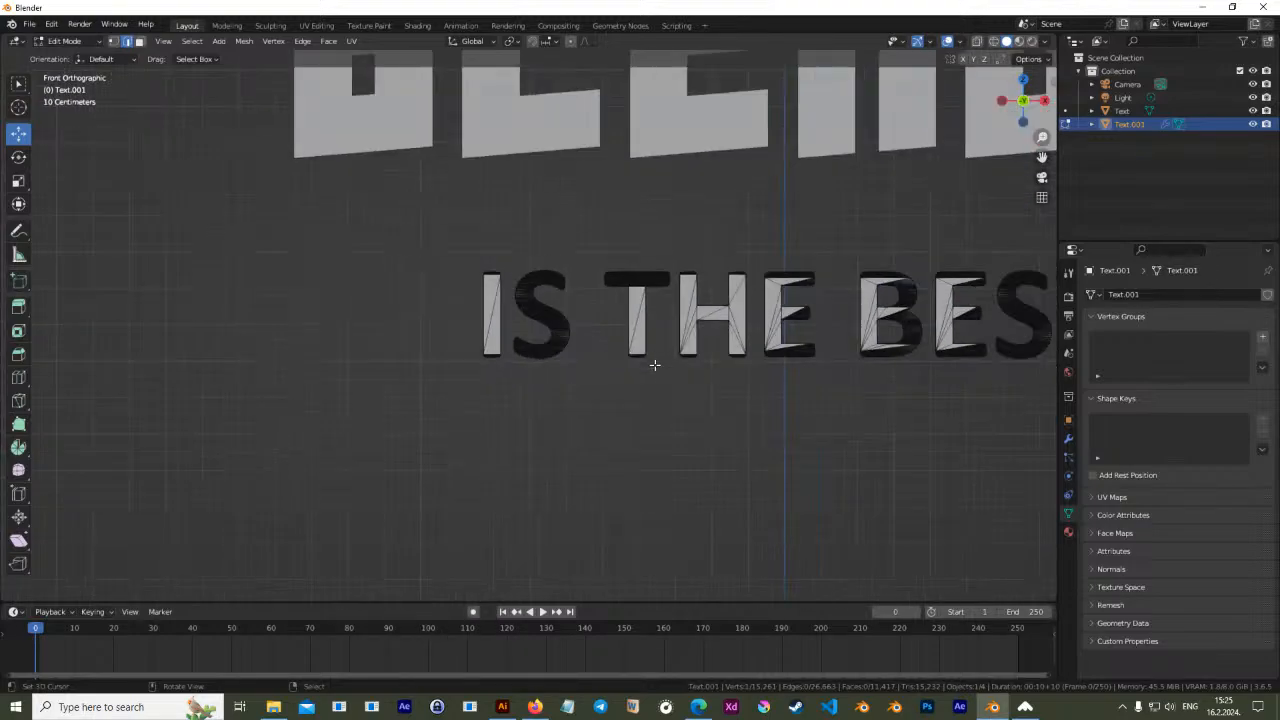
Move the new vertex up to the outer edge of the S's lower curve
drag(652, 498, 582, 364)
scroll(523, 368, up, 6)
drag(581, 418, 576, 370)
scroll(620, 385, up, 5)
drag(752, 375, 690, 326)
scroll(703, 318, up, 3)
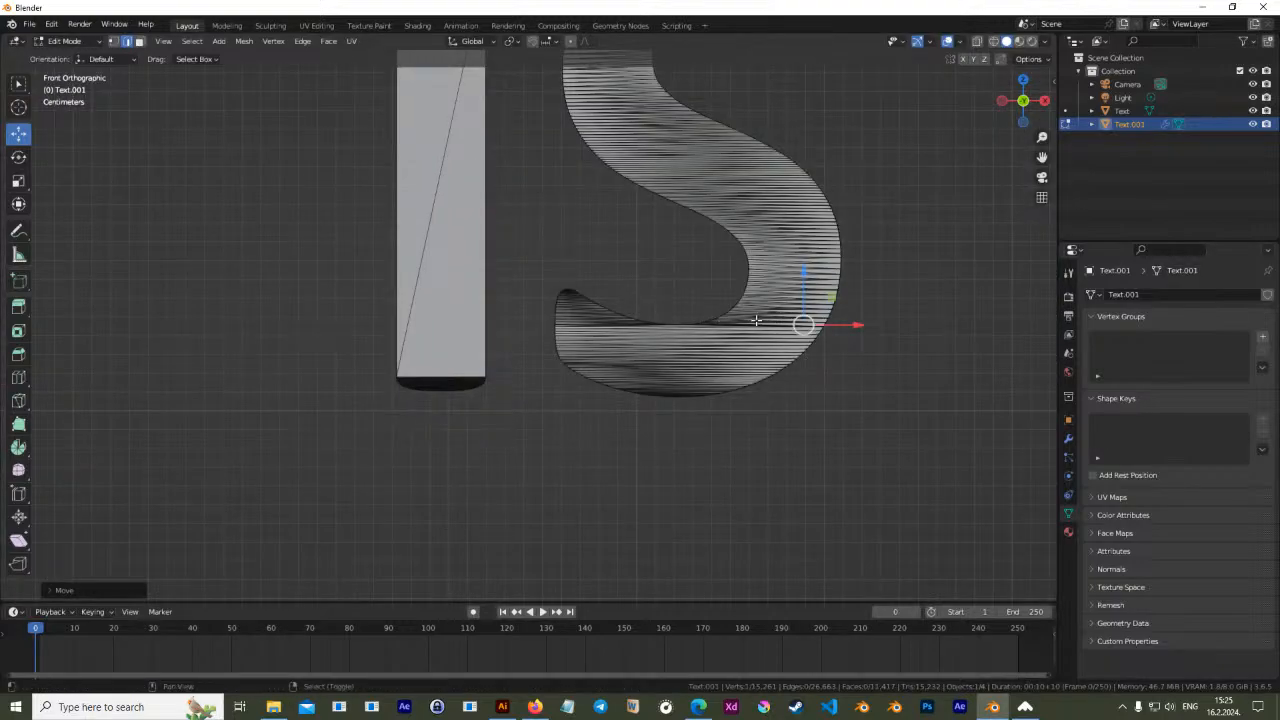
shift+middle_drag(830, 325, 685, 343)
drag(685, 343, 733, 280)
key(z)
scroll(726, 284, down, 2)
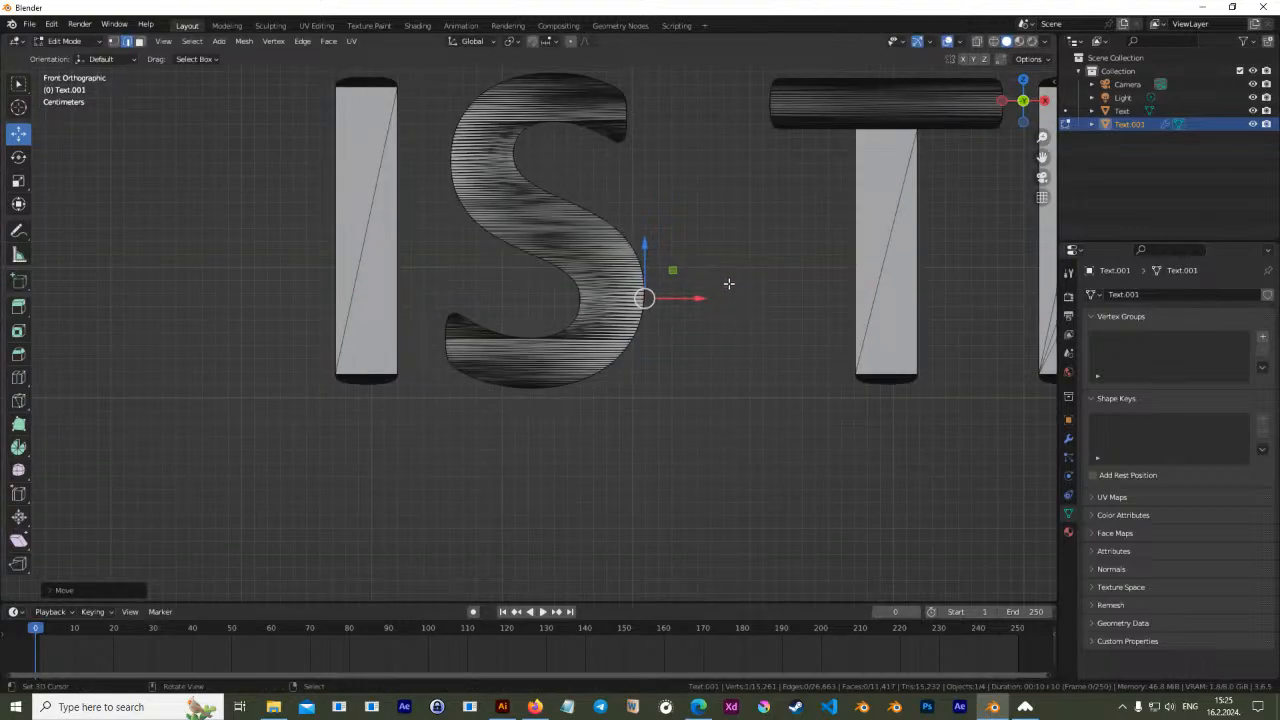
Move the vertex along the Y axis in top view to the front face of the letters
key(KP_7)
scroll(729, 284, down, 5)
shift+middle_drag(724, 412, 700, 275)
scroll(650, 374, down, 1)
scroll(613, 326, up, 3)
drag(648, 320, 650, 343)
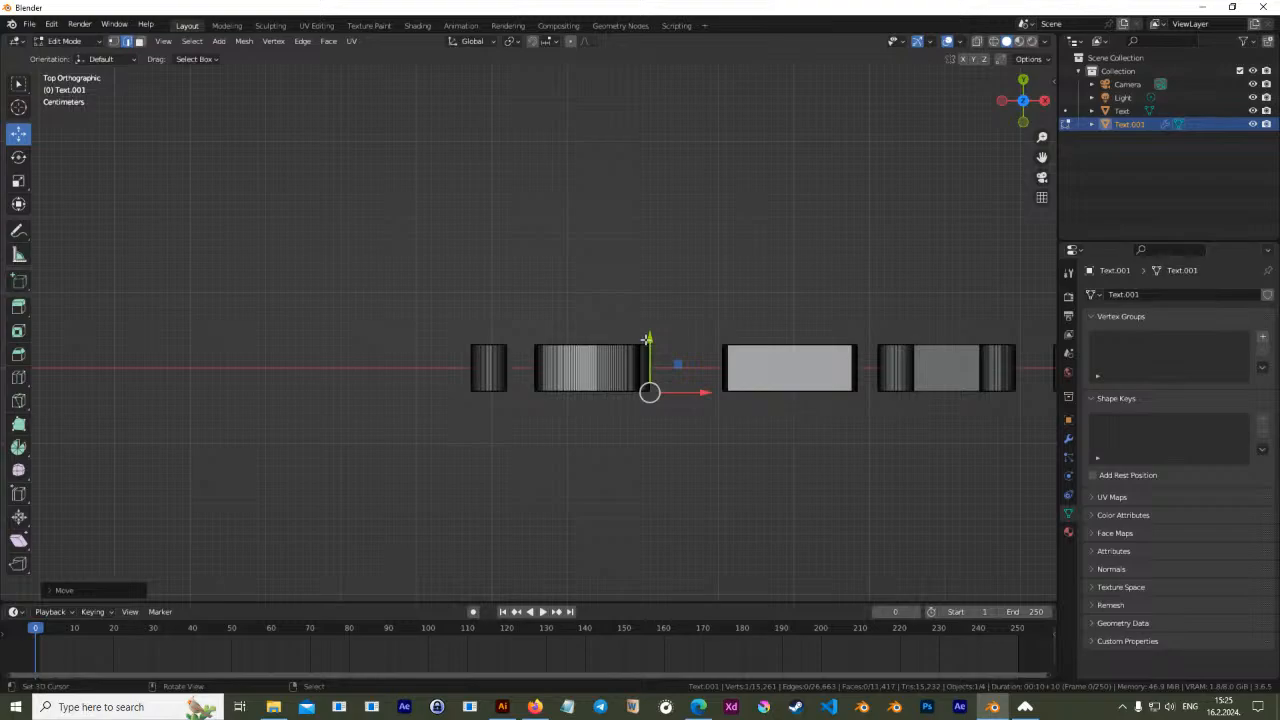
key(KP_1)
scroll(711, 306, up, 5)
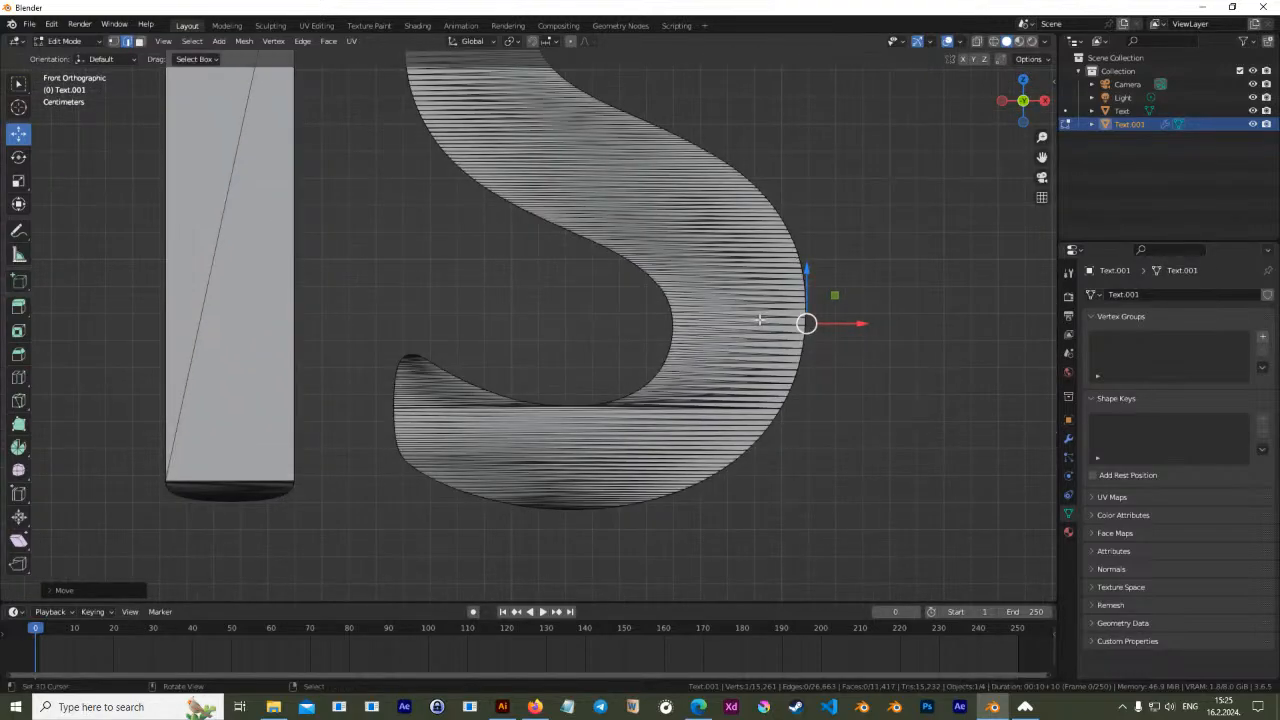
Shift the vertex along the X axis, just outside the S's outer lower curve
key(Tab)
key(Tab)
mouse_move(808, 288)
mouse_down()
mouse_move(816, 273)
mouse_move(832, 288)
mouse_up()
drag(840, 307, 862, 309)
scroll(894, 451, down, 8)
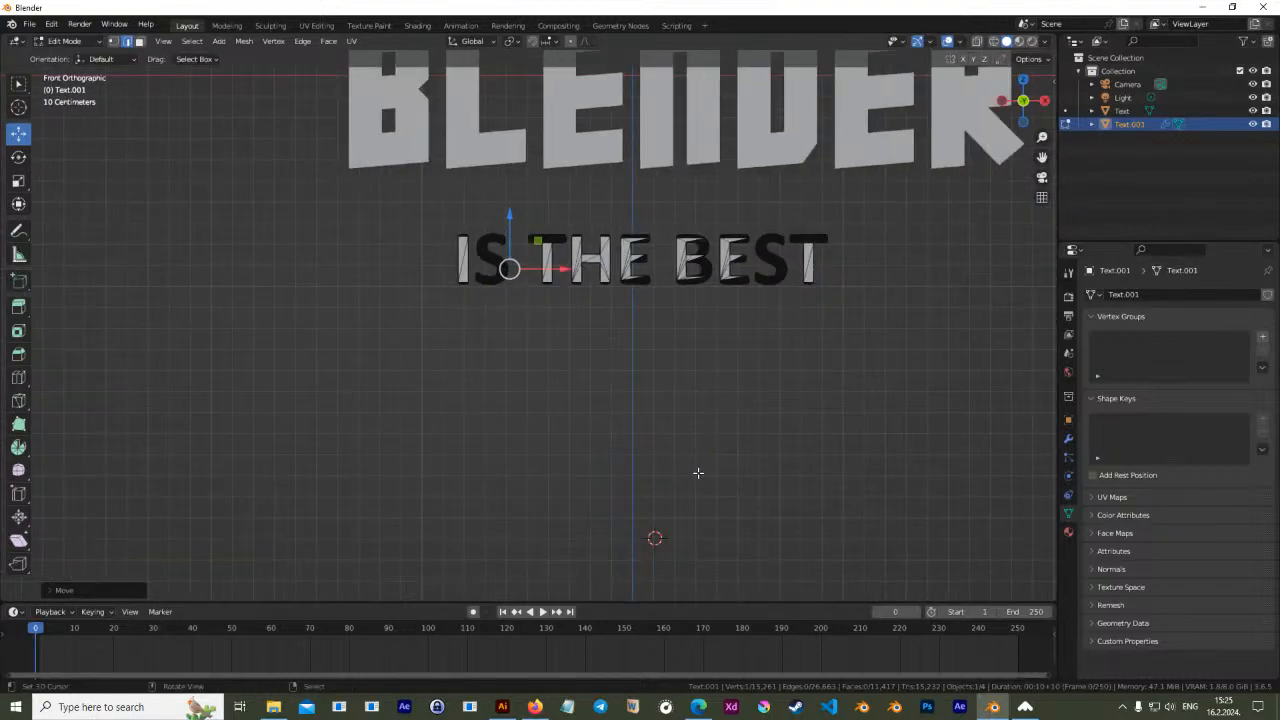
scroll(566, 326, up, 3)
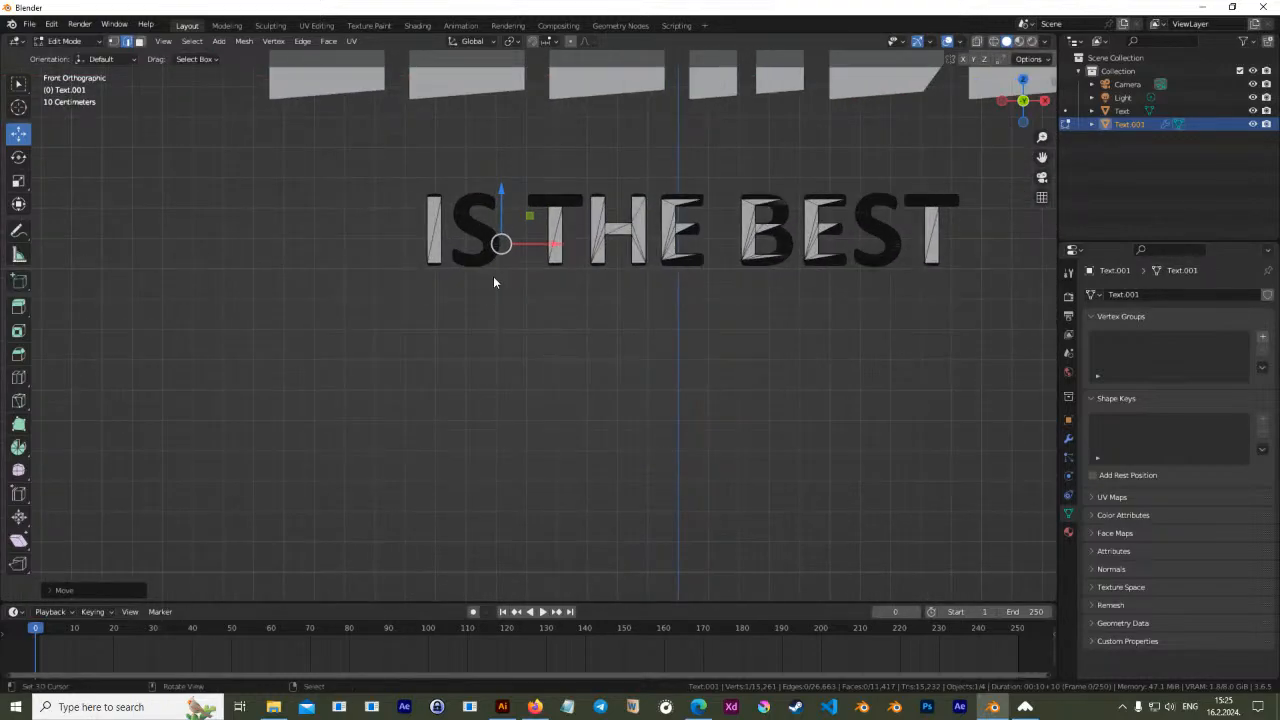
Move the vertex beside the S's upper end and return the IS THE BEST mesh to Object Mode
key(Tab)
key(Tab)
key(g)
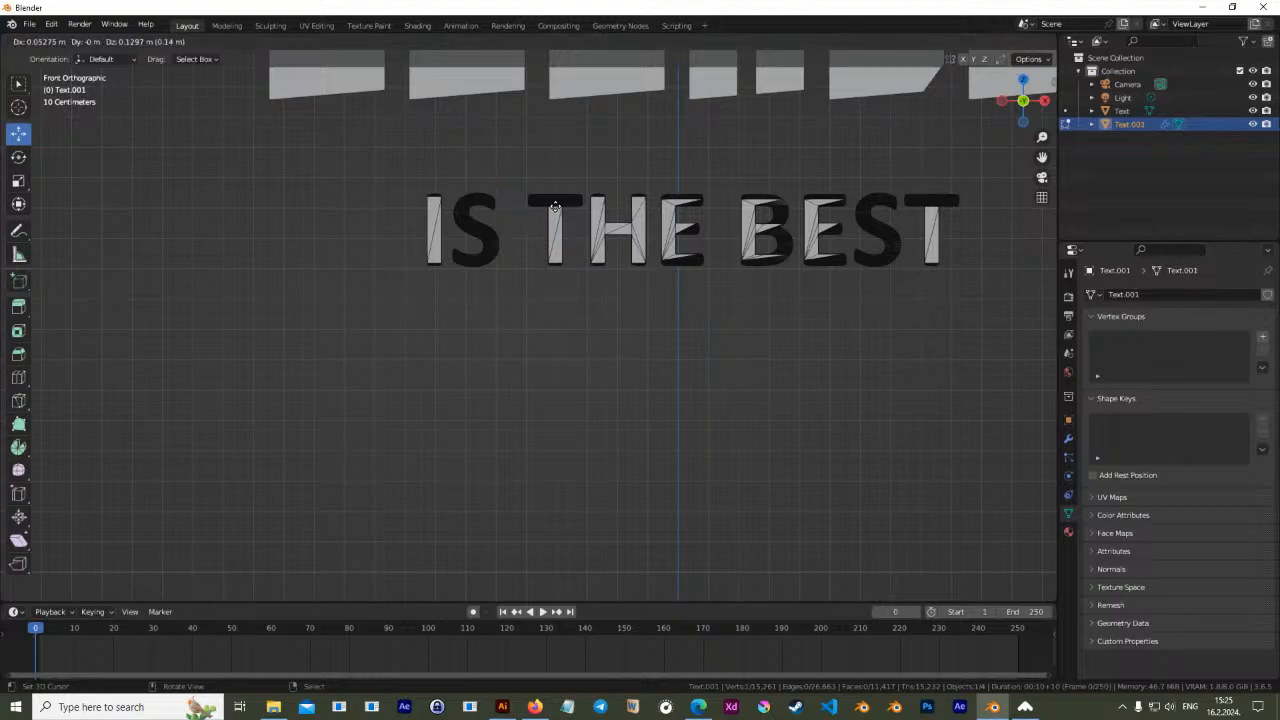
click(533, 221)
shift+middle_drag(505, 268, 608, 350)
scroll(612, 340, up, 6)
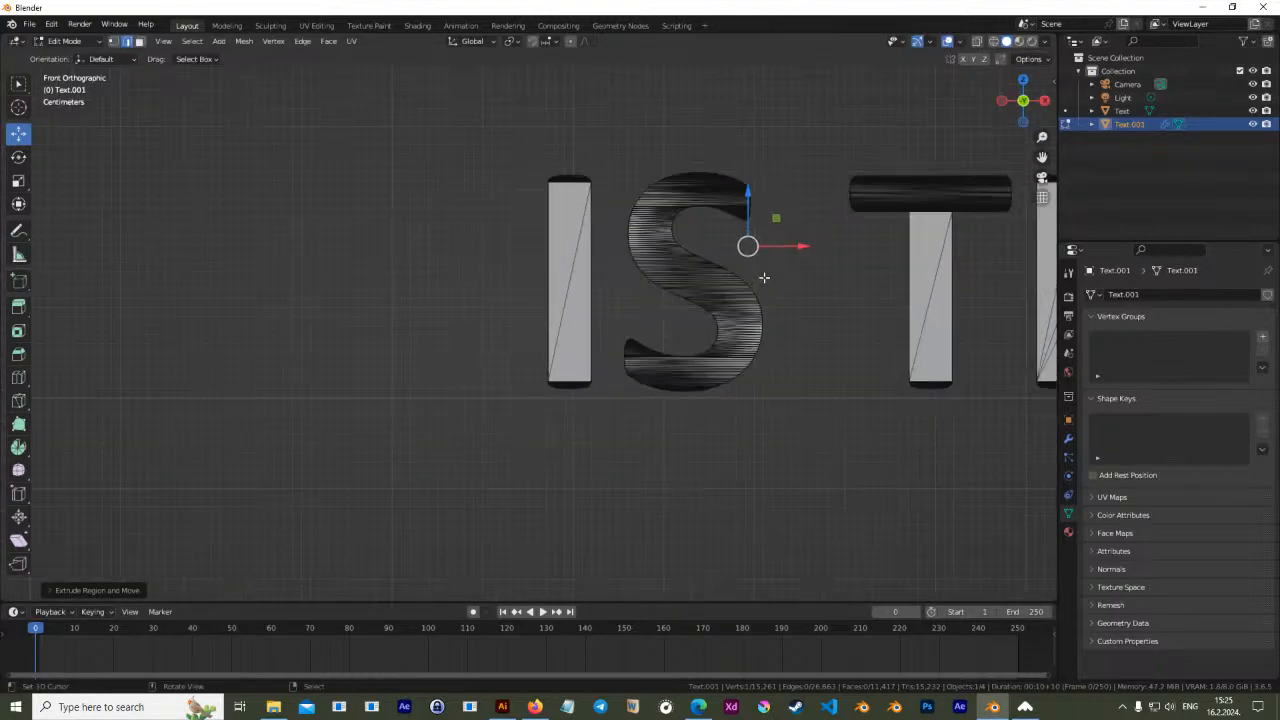
key(Tab)
key(Tab)
key(Tab)
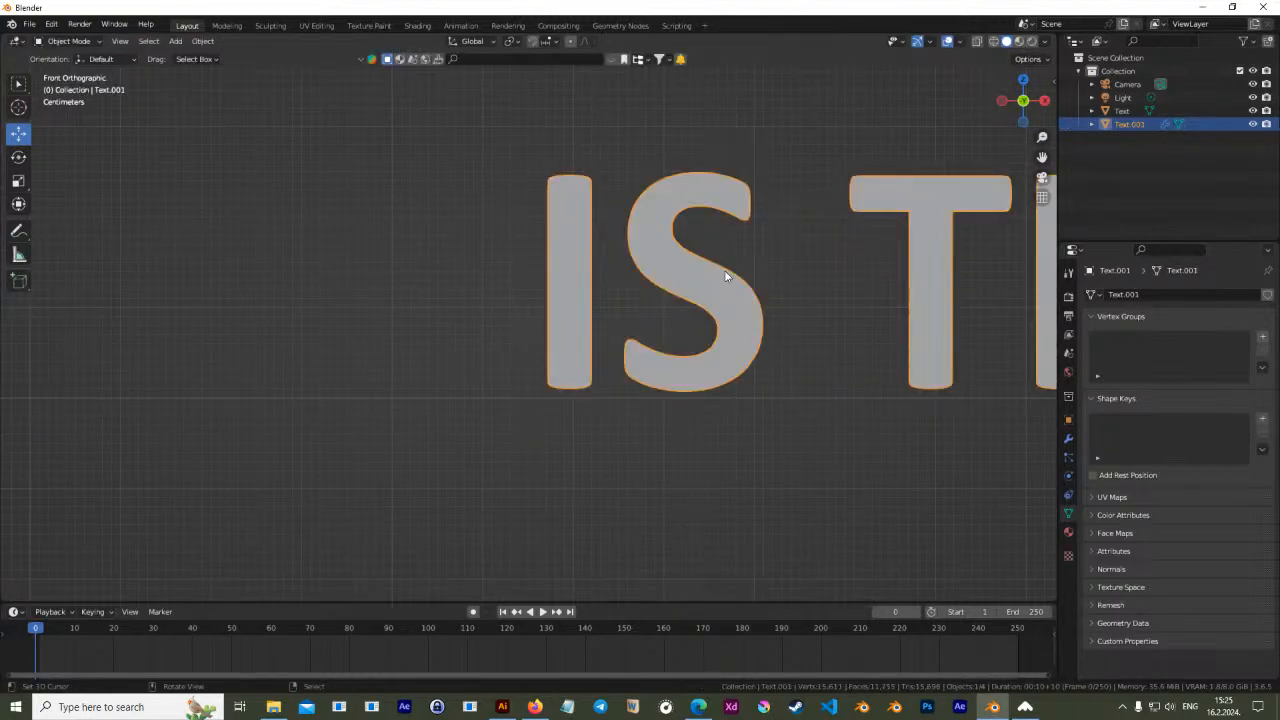
Compare the S of IS THE BEST in Edit Mode and Object Mode, examining its dense triangulated faces
key(Tab)
scroll(737, 273, down, 3)
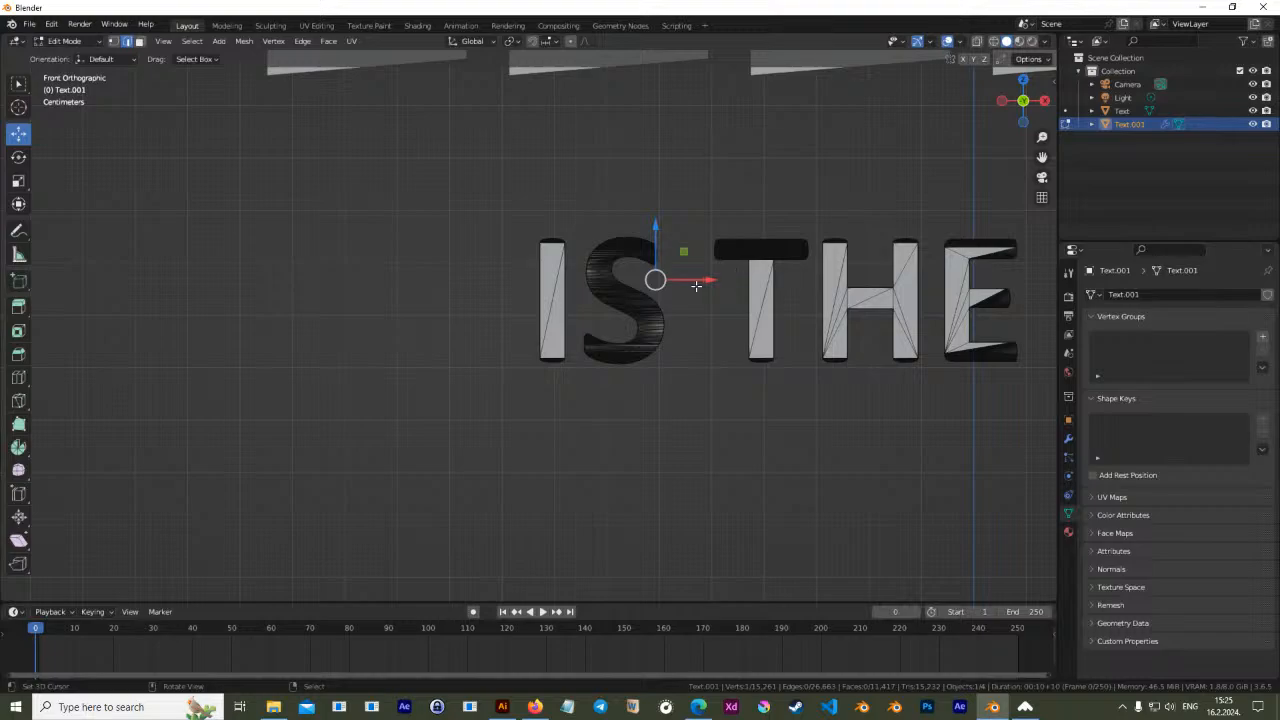
key(Tab)
key(Tab)
key(Tab)
key(Tab)
key(Tab)
key(Tab)
key(Tab)
key(Tab)
scroll(664, 320, up, 3)
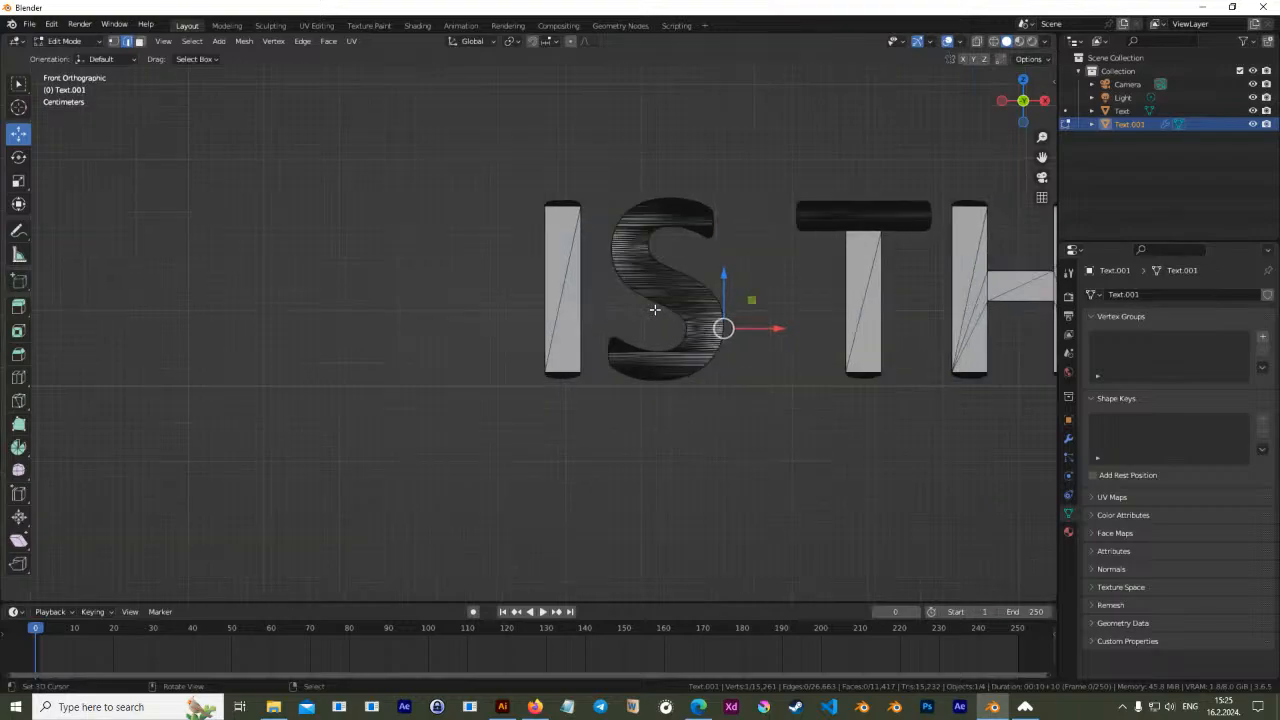
scroll(735, 325, up, 3)
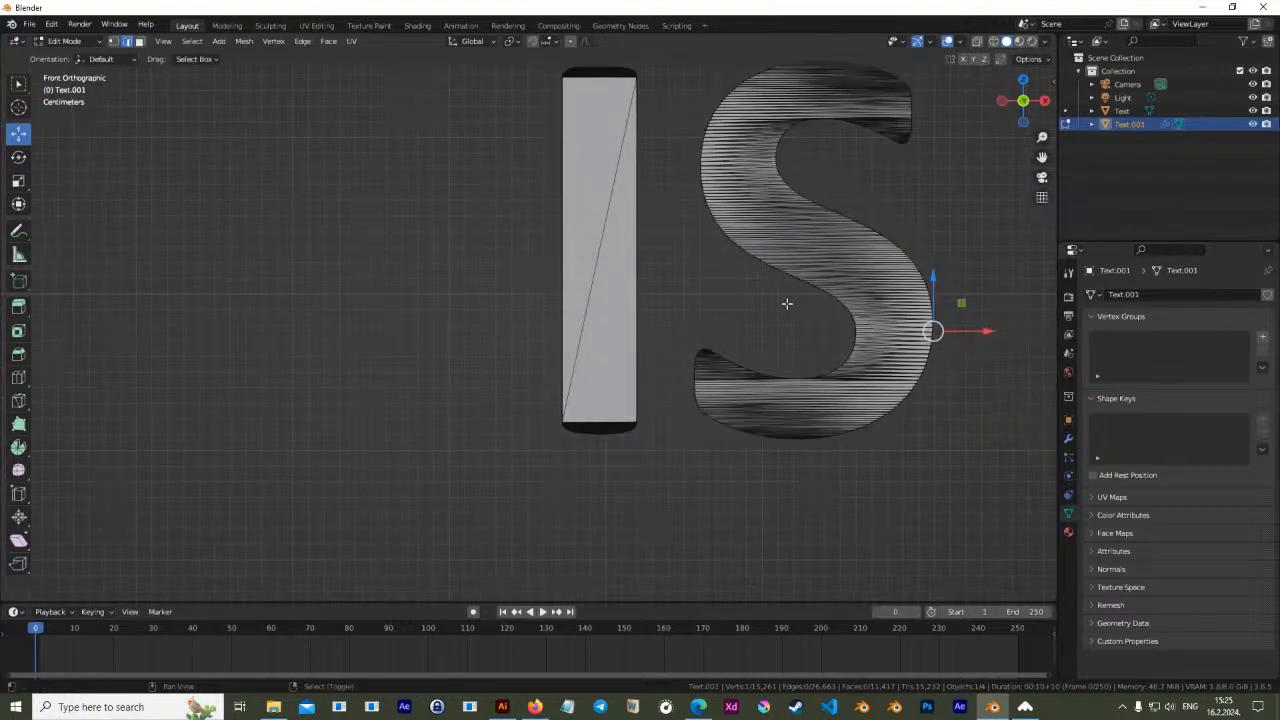
shift+middle_drag(786, 303, 597, 309)
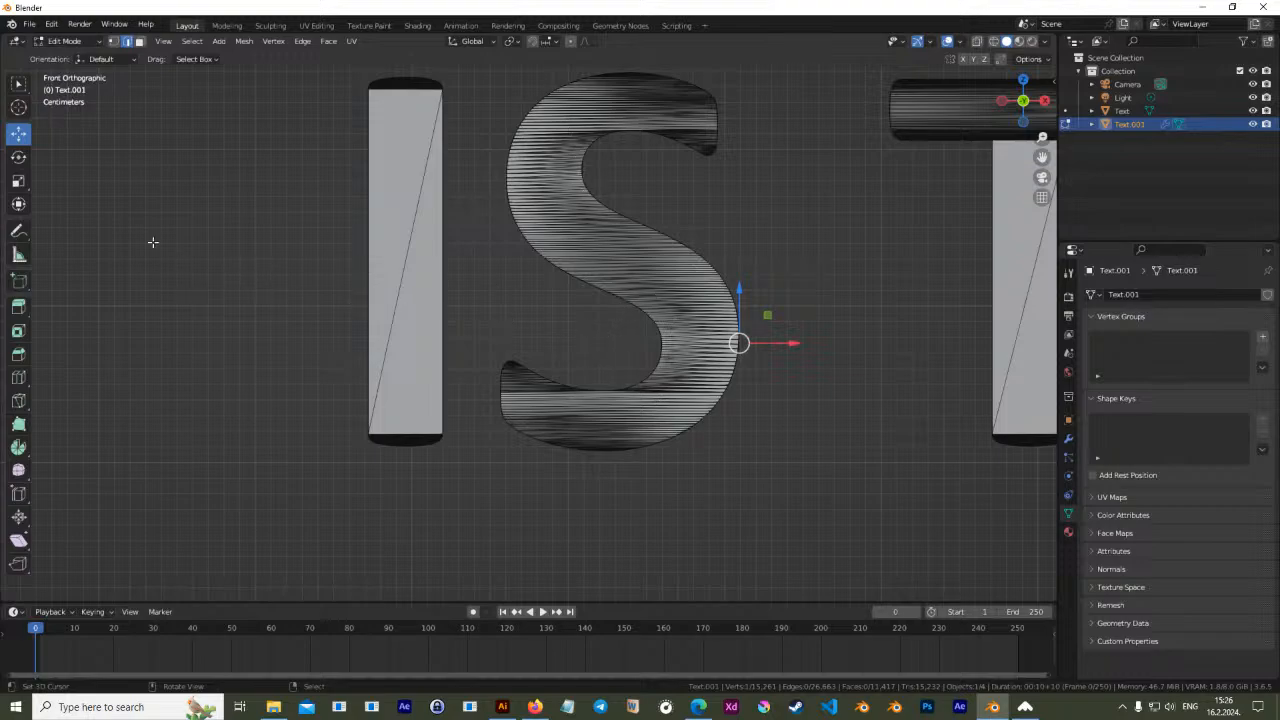
key(Tab)
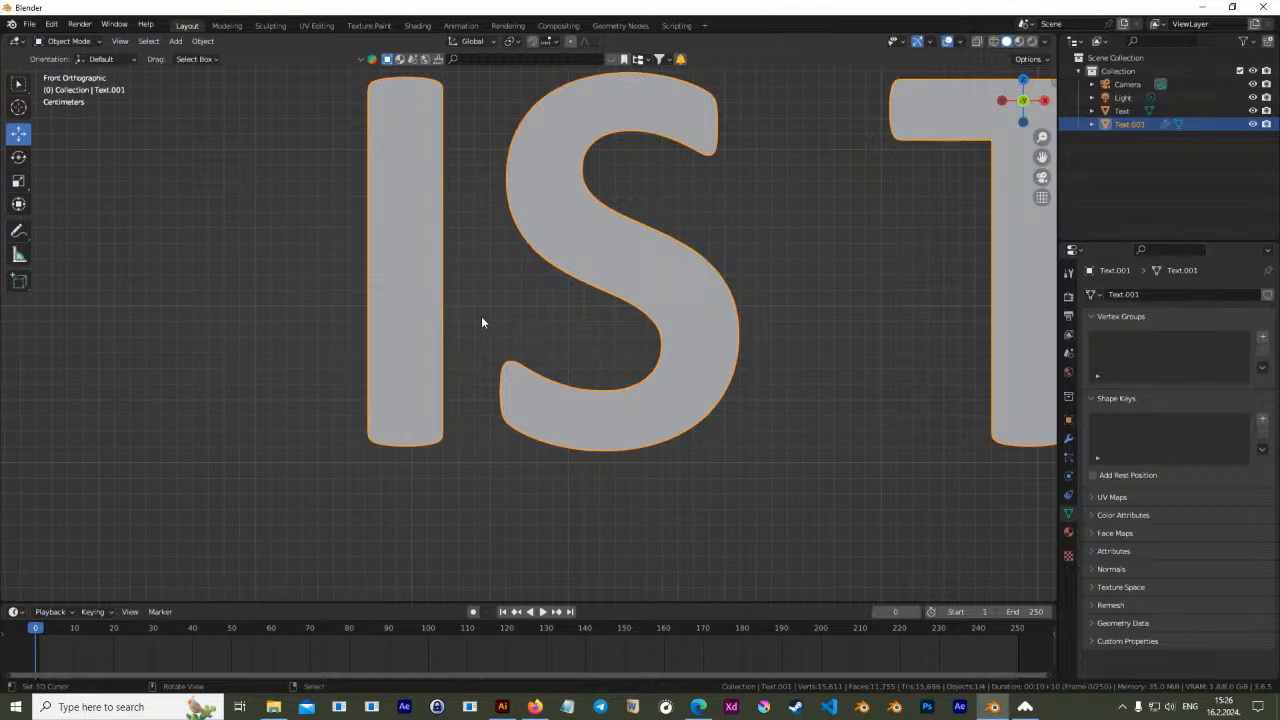
Add a Point simple curve to the scene in Object Mode
scroll(472, 316, down, 1)
key(Tab)
key(Tab)
key(shift+a)
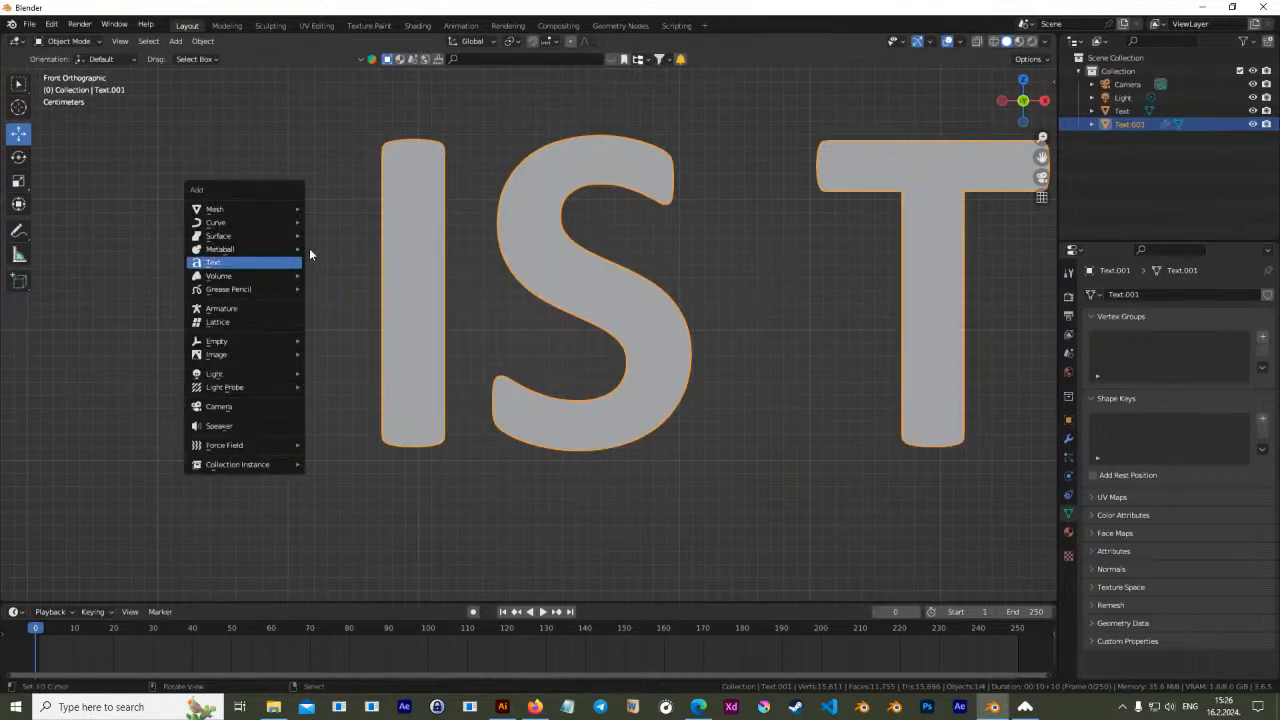
mouse_move(249, 222)
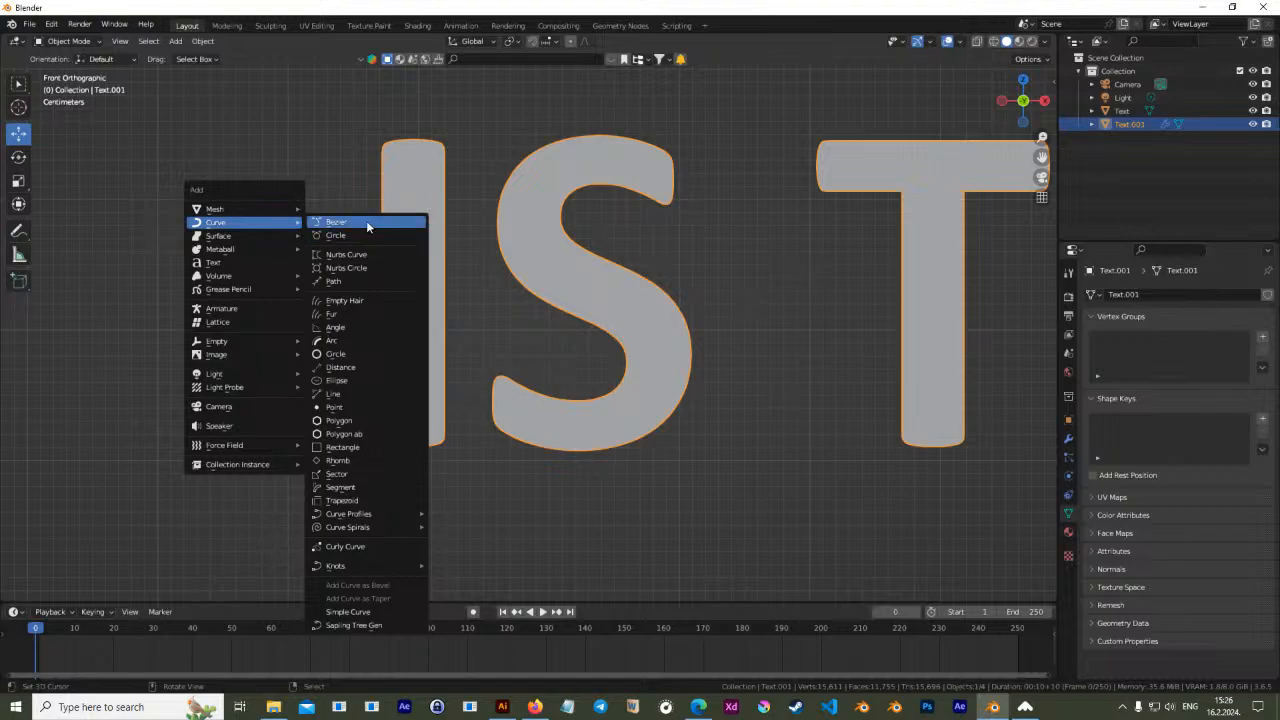
click(350, 407)
Activate the Move tool and set the Point curve's shape to 3D
scroll(668, 447, down, 9)
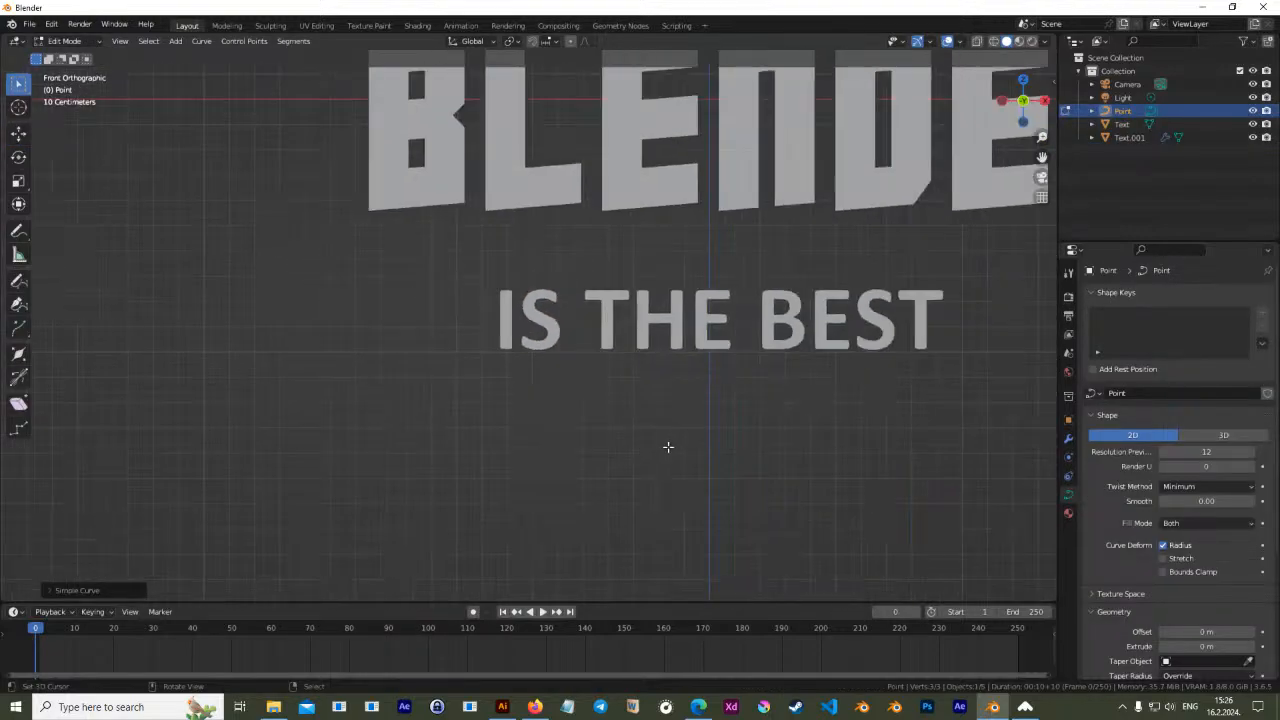
scroll(668, 447, down, 4)
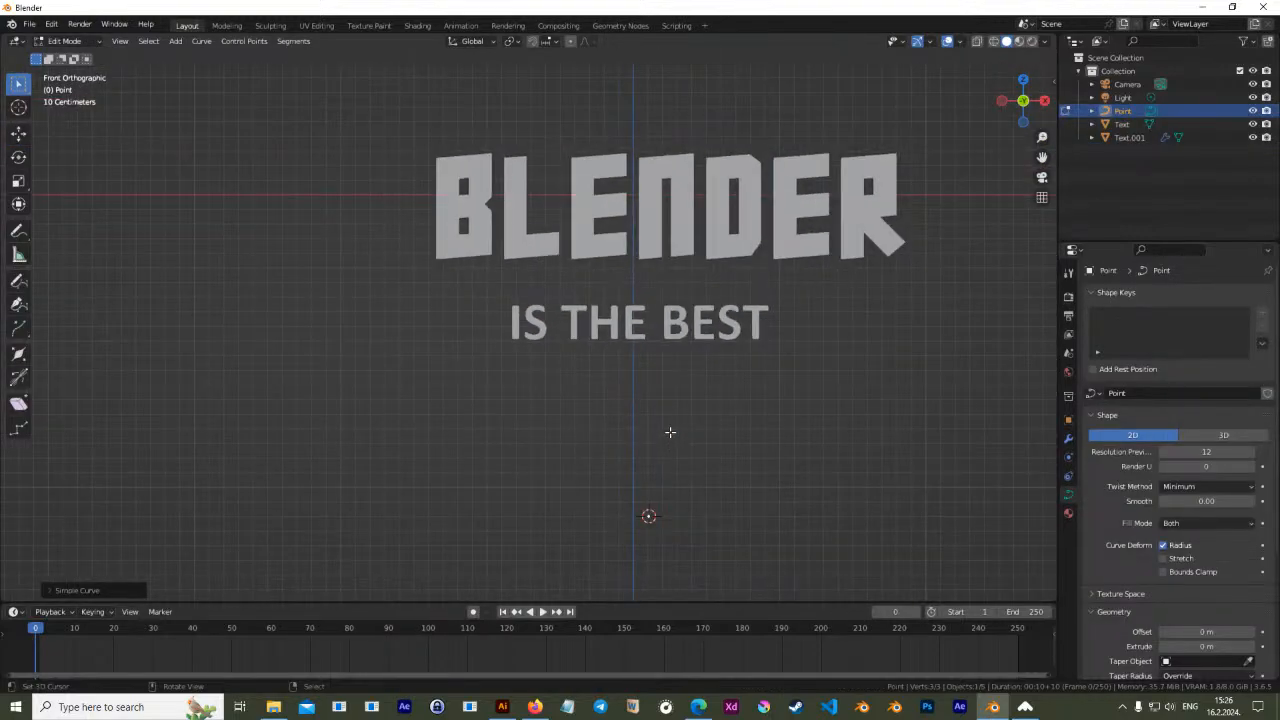
click(18, 140)
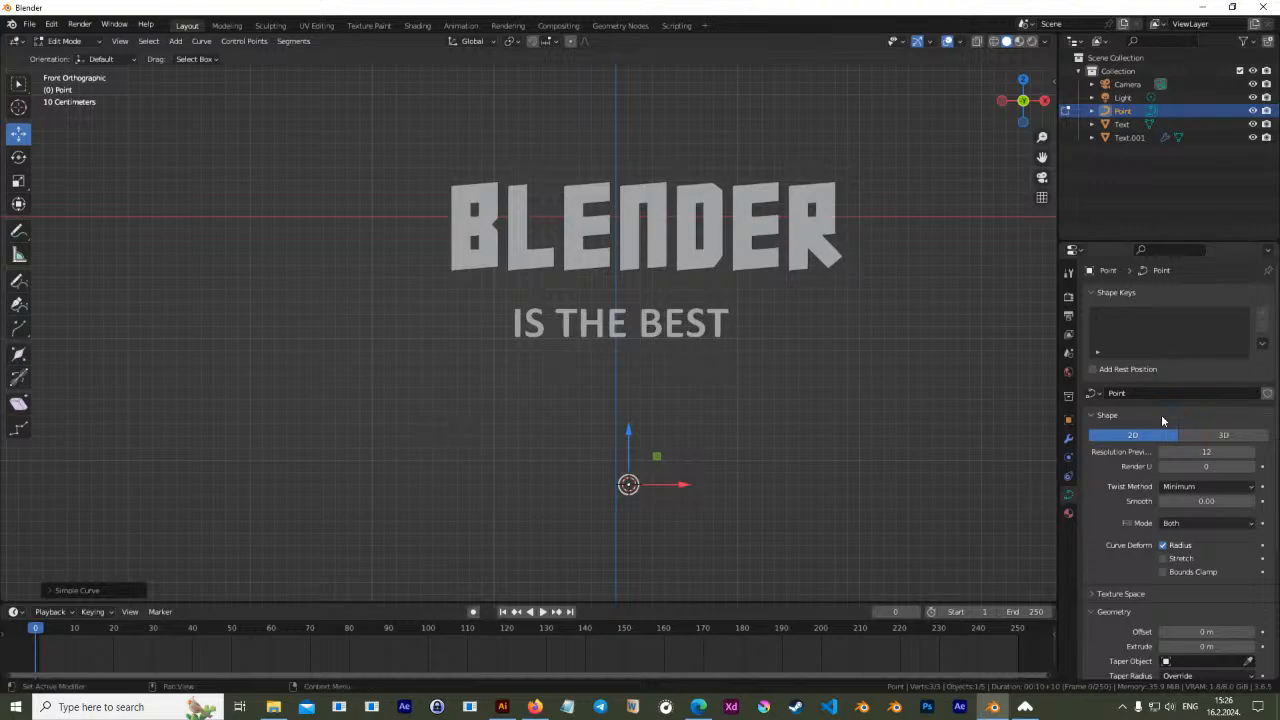
click(1221, 438)
click(1139, 438)
click(1237, 439)
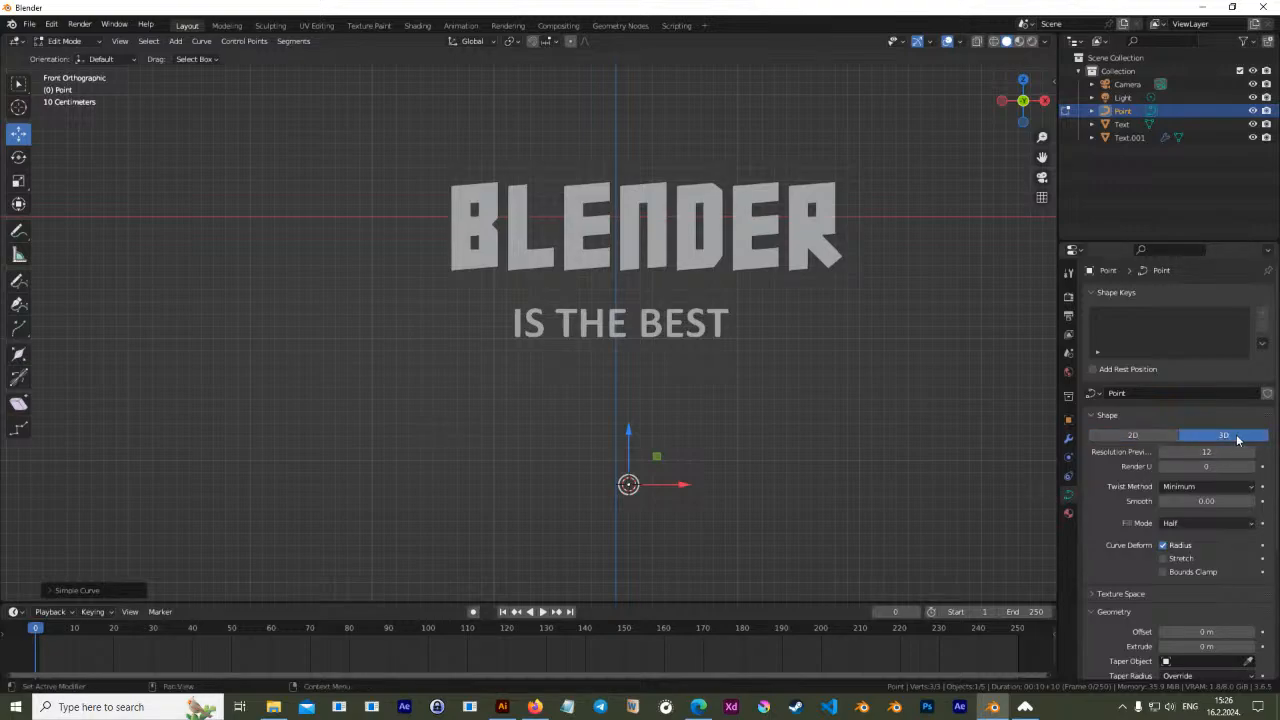
Extrude a second control point upward from the curve's first point and return to Object Mode
key(g)
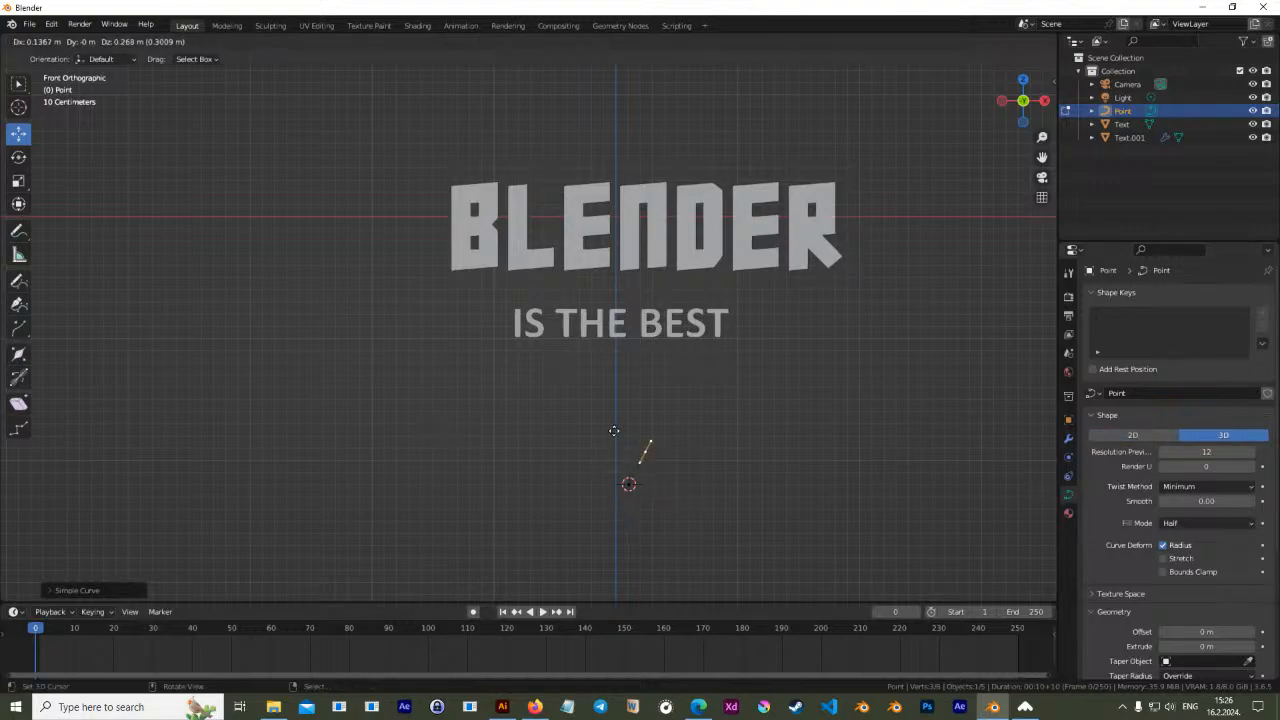
click(618, 412)
key(Tab)
Move the Point curve object so its origin sits on the outer edge of the S's lower curve
drag(629, 455, 567, 370)
scroll(551, 319, up, 6)
drag(574, 458, 574, 318)
scroll(730, 493, up, 4)
drag(712, 478, 753, 410)
scroll(655, 392, up, 2)
drag(728, 379, 729, 387)
scroll(816, 453, down, 1)
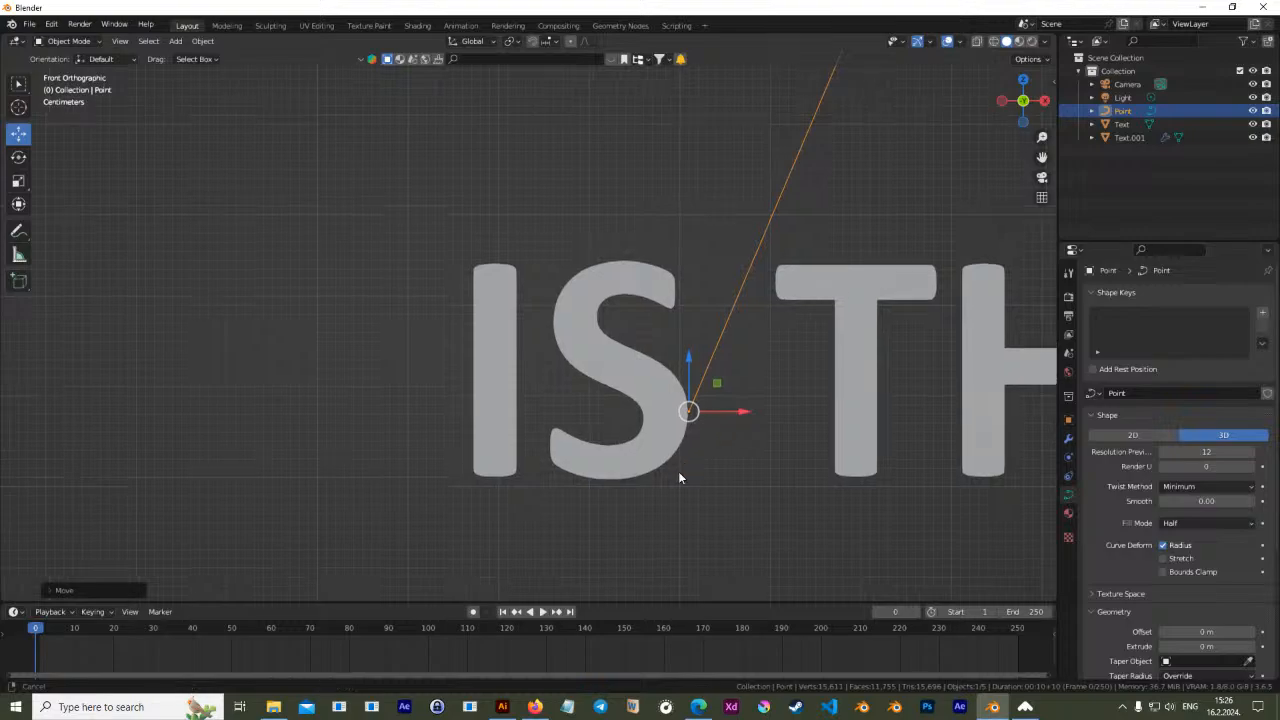
shift+middle_drag(682, 468, 665, 499)
Move the curve's second point onto the S's middle stroke and shift the whole curve along Y to the letters' front face
key(Tab)
drag(822, 79, 628, 390)
middle_drag(711, 394, 676, 471)
key(KP_7)
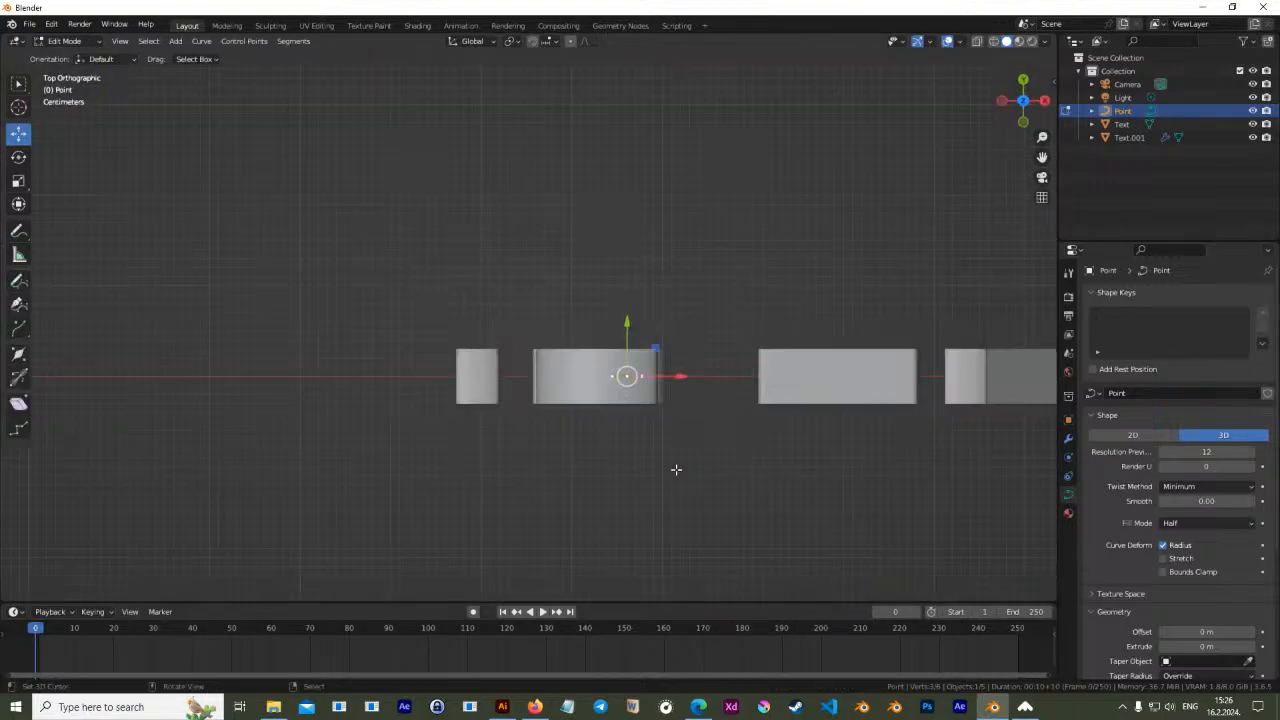
key(Tab)
key(g)
key(y)
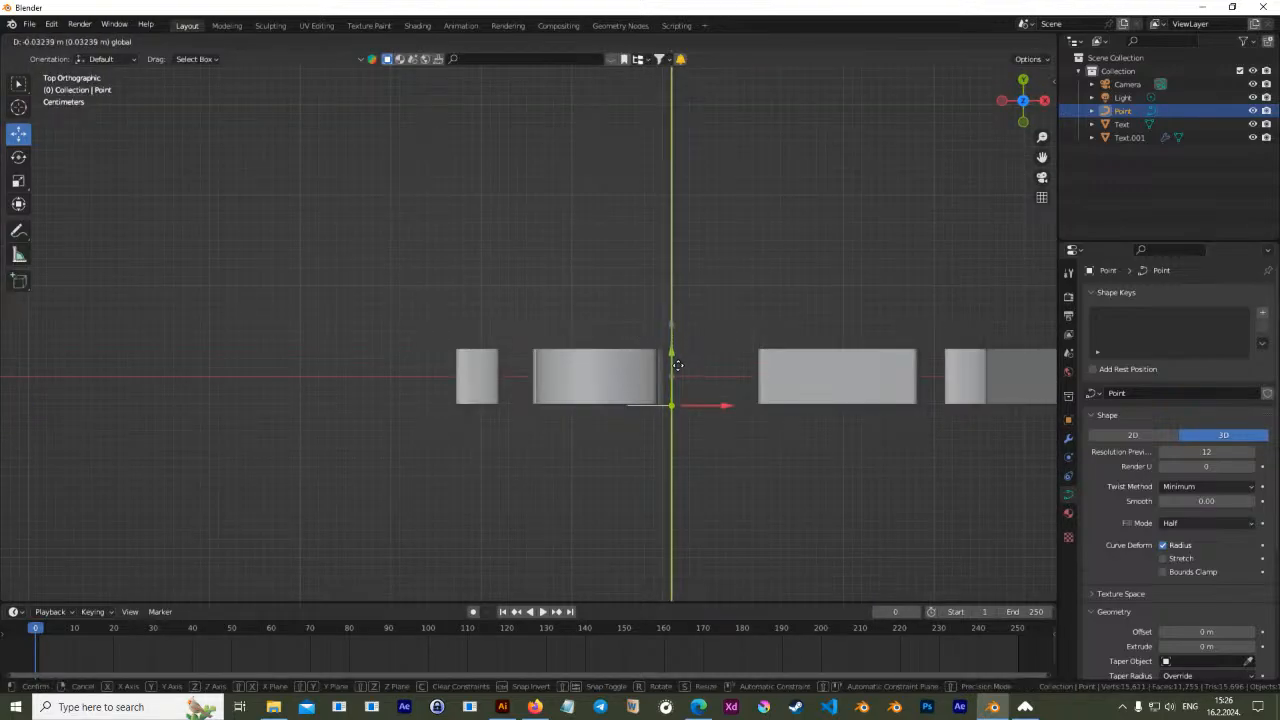
click(678, 365)
Adjust the handles of the two control points in front view so the segment follows the S's outer edge
key(KP_1)
scroll(657, 356, up, 2)
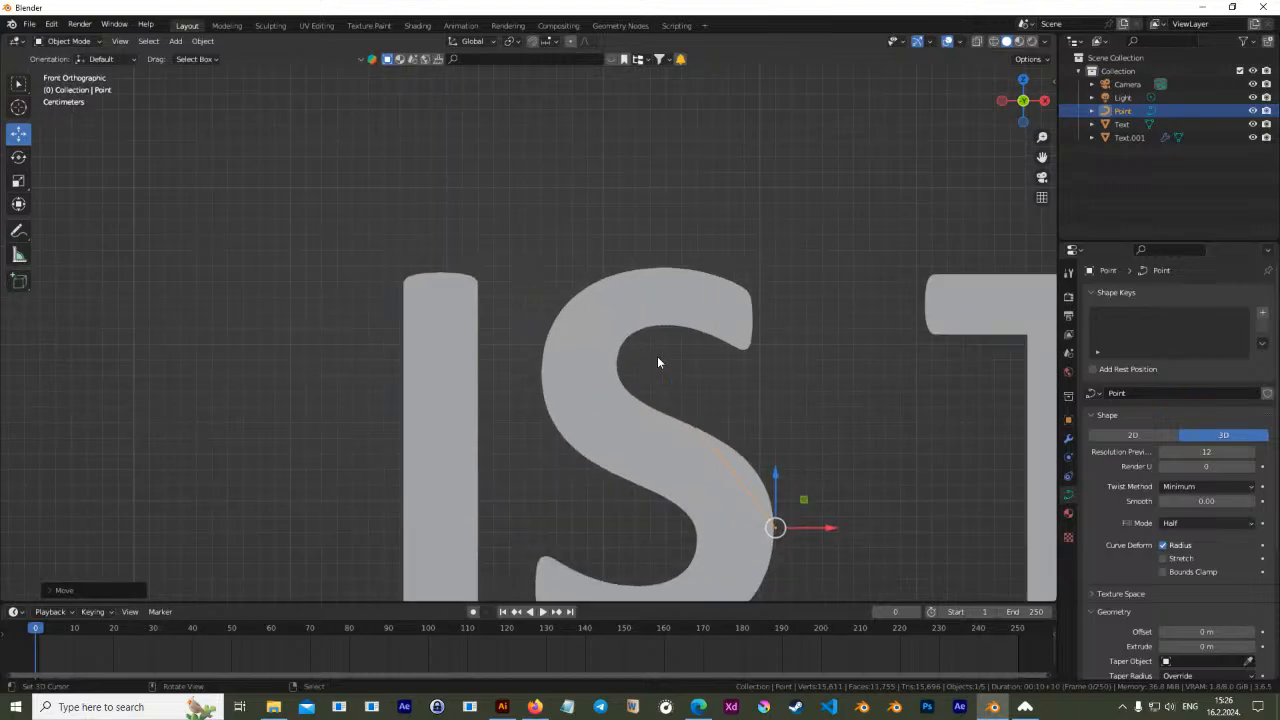
key(Tab)
shift+middle_drag(720, 440, 575, 297)
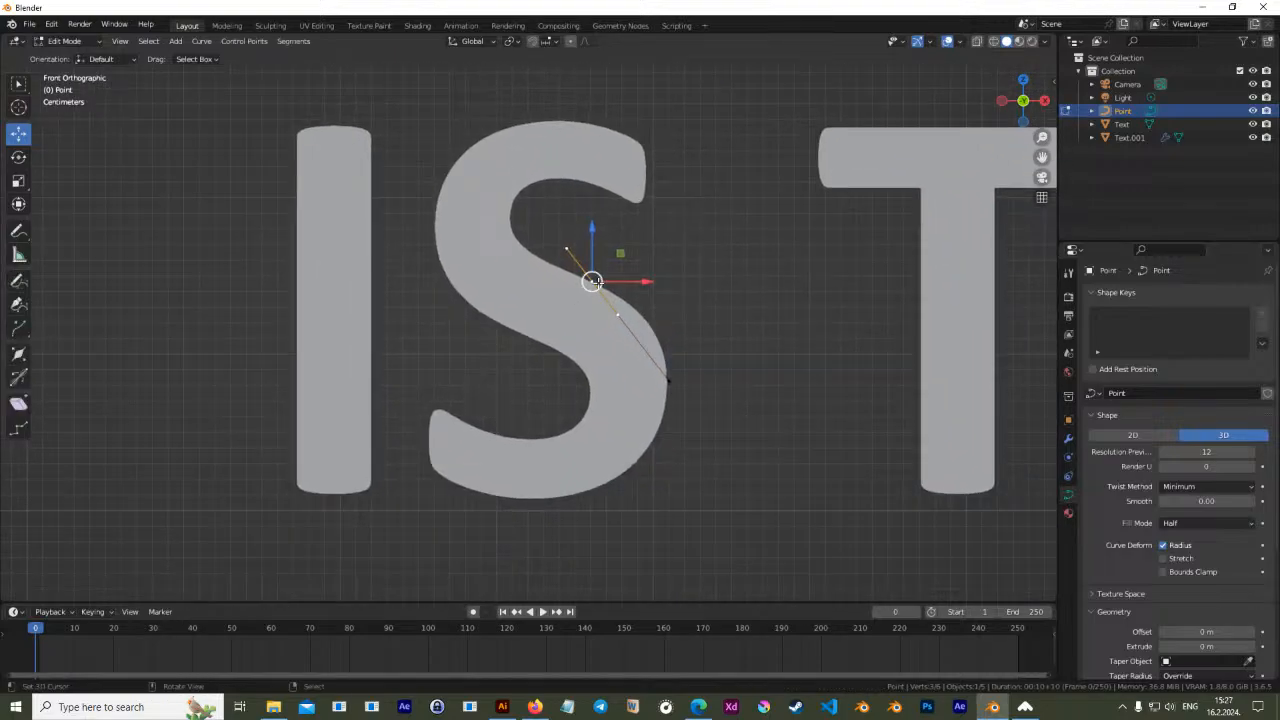
right_drag(614, 311, 668, 322)
right_click(673, 381)
right_click(591, 281)
right_click(669, 381)
scroll(670, 311, up, 2)
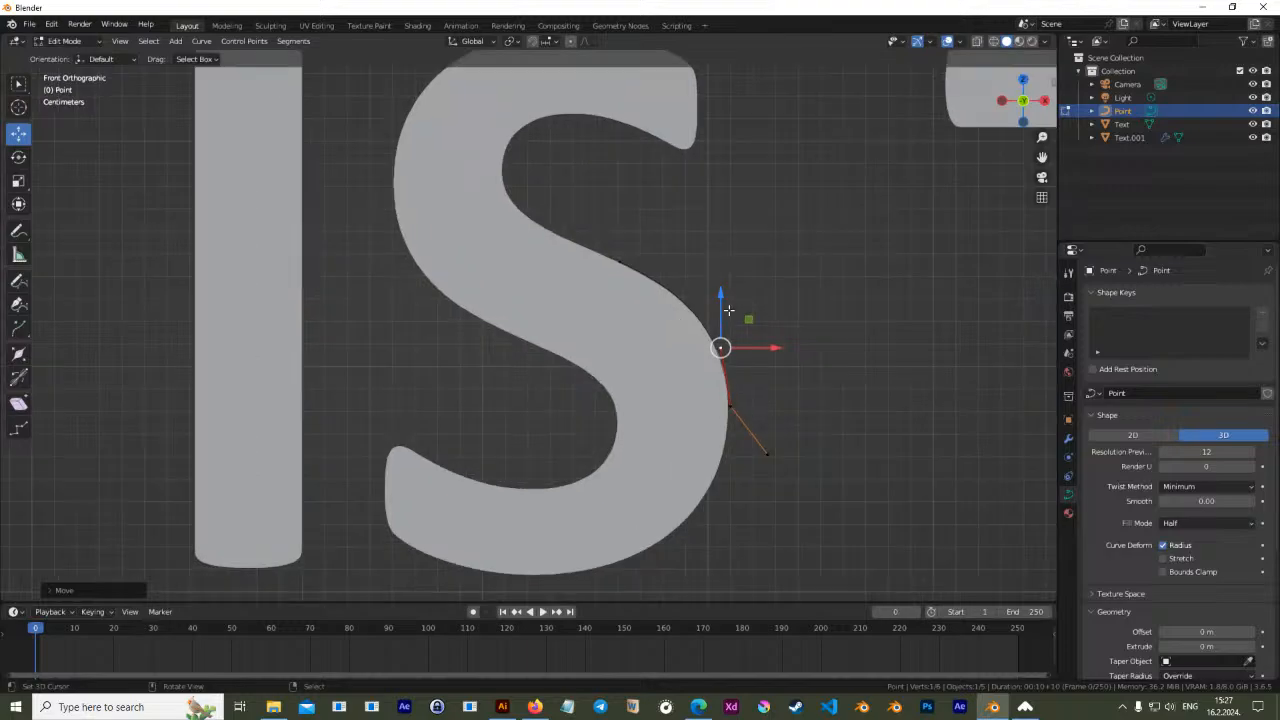
Examine from an angle how the curve segment fits the front edge of the S
key(Tab)
middle_drag(761, 334, 792, 357)
scroll(602, 308, down, 4)
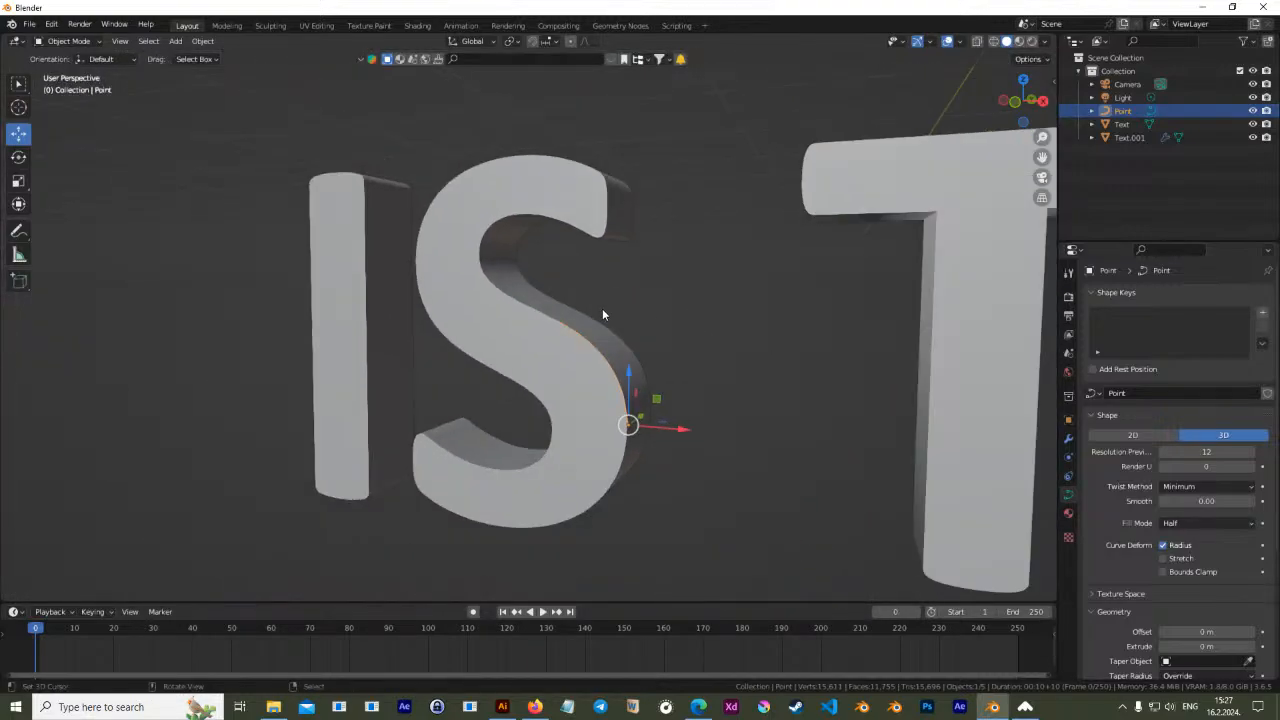
middle_drag(602, 308, 639, 311)
key(Tab)
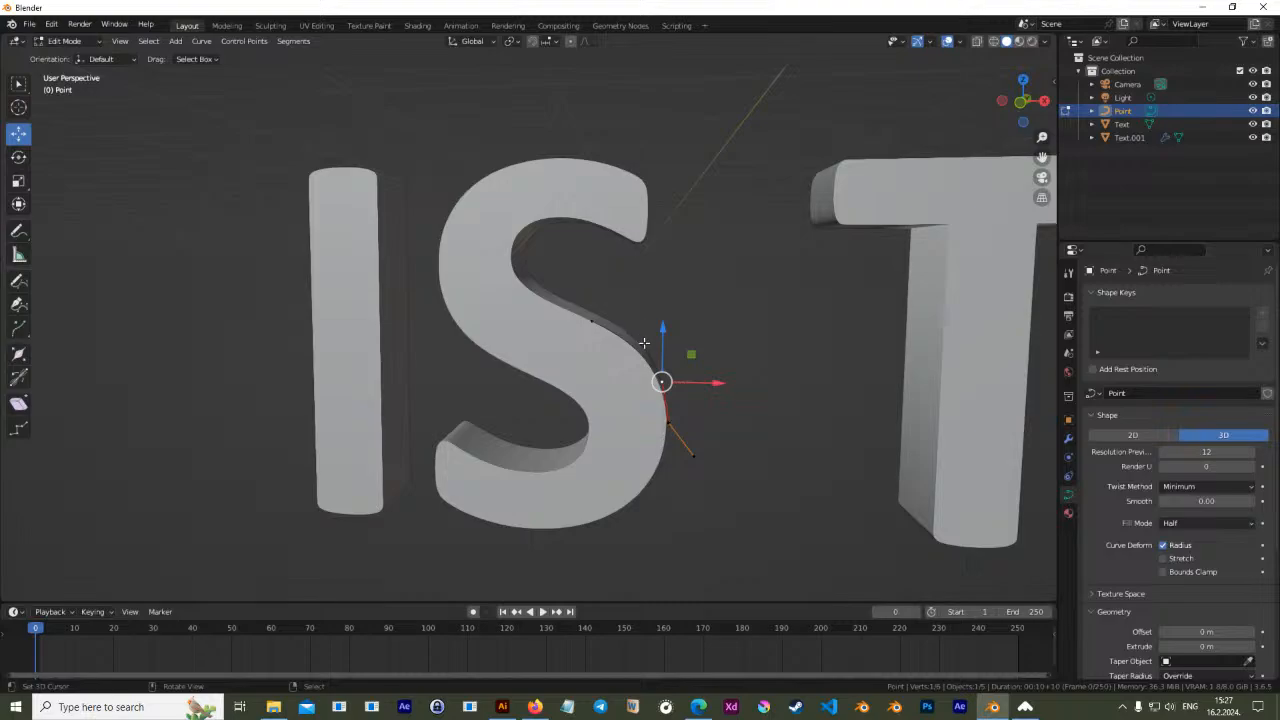
key(KP_1)
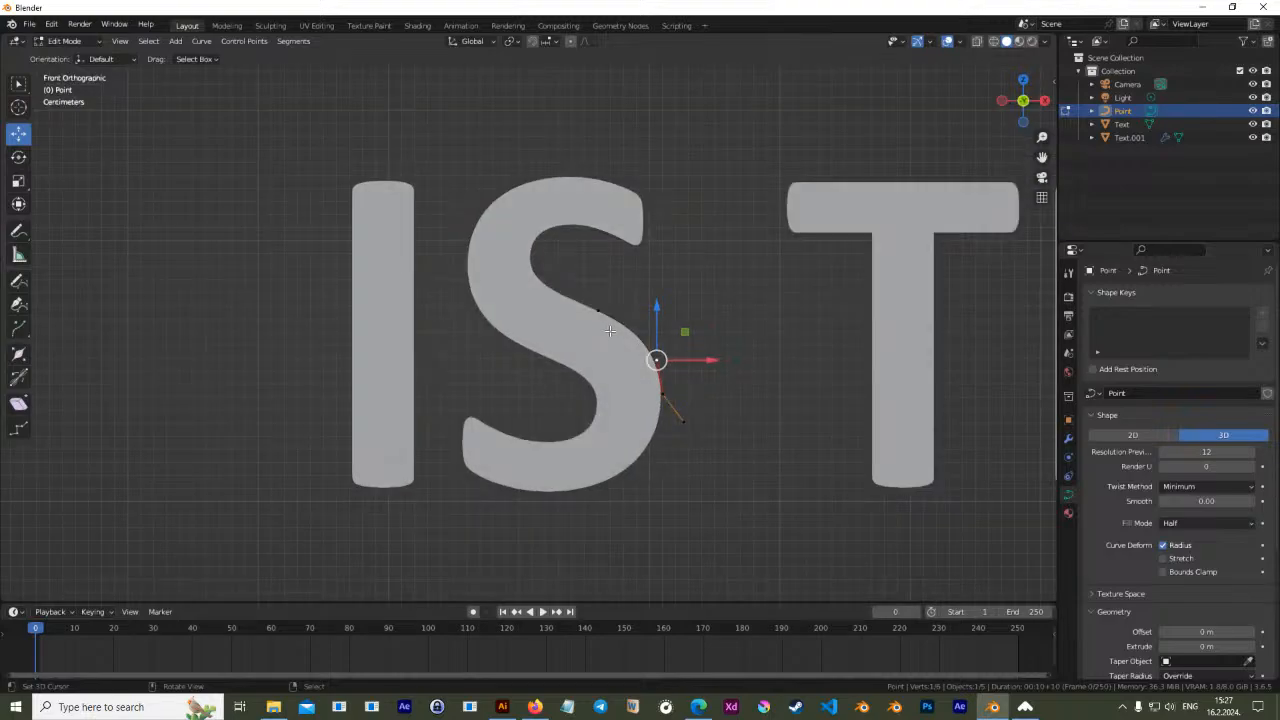
scroll(573, 328, up, 1)
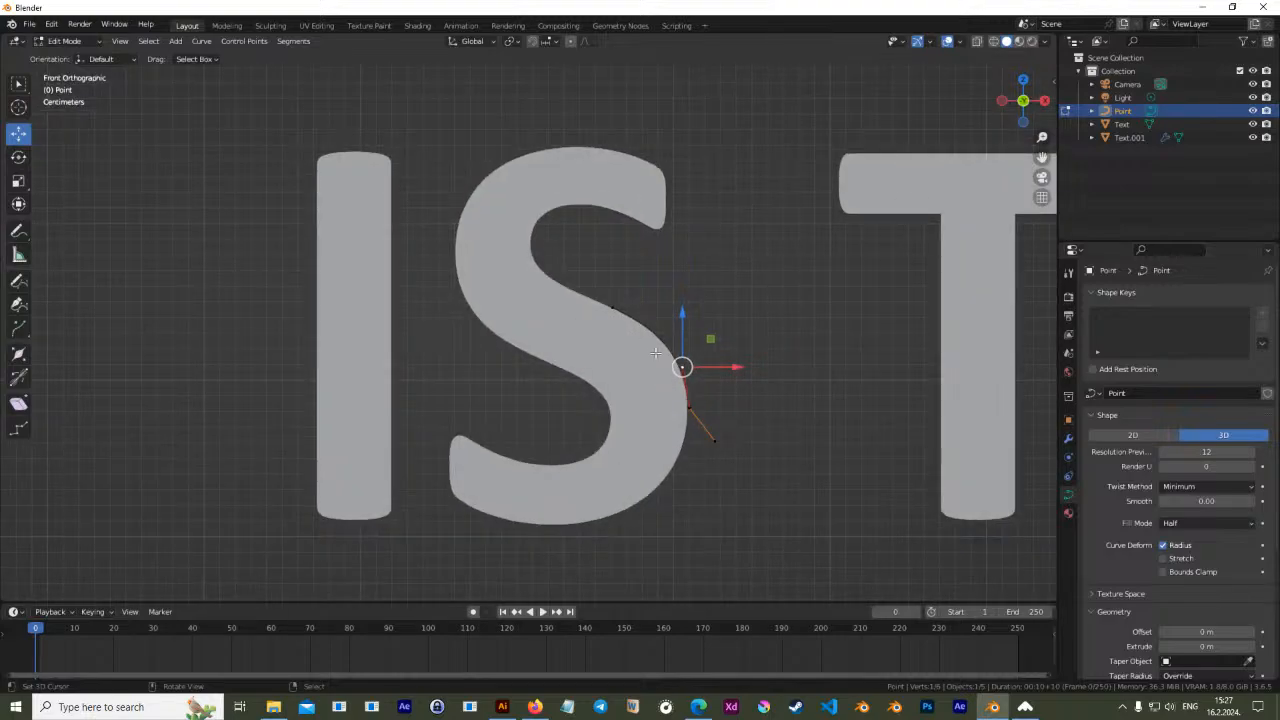
Try moving the curve about 0.032 m along X, clear of the S, and undo the move
key(Tab)
key(g)
key(x)
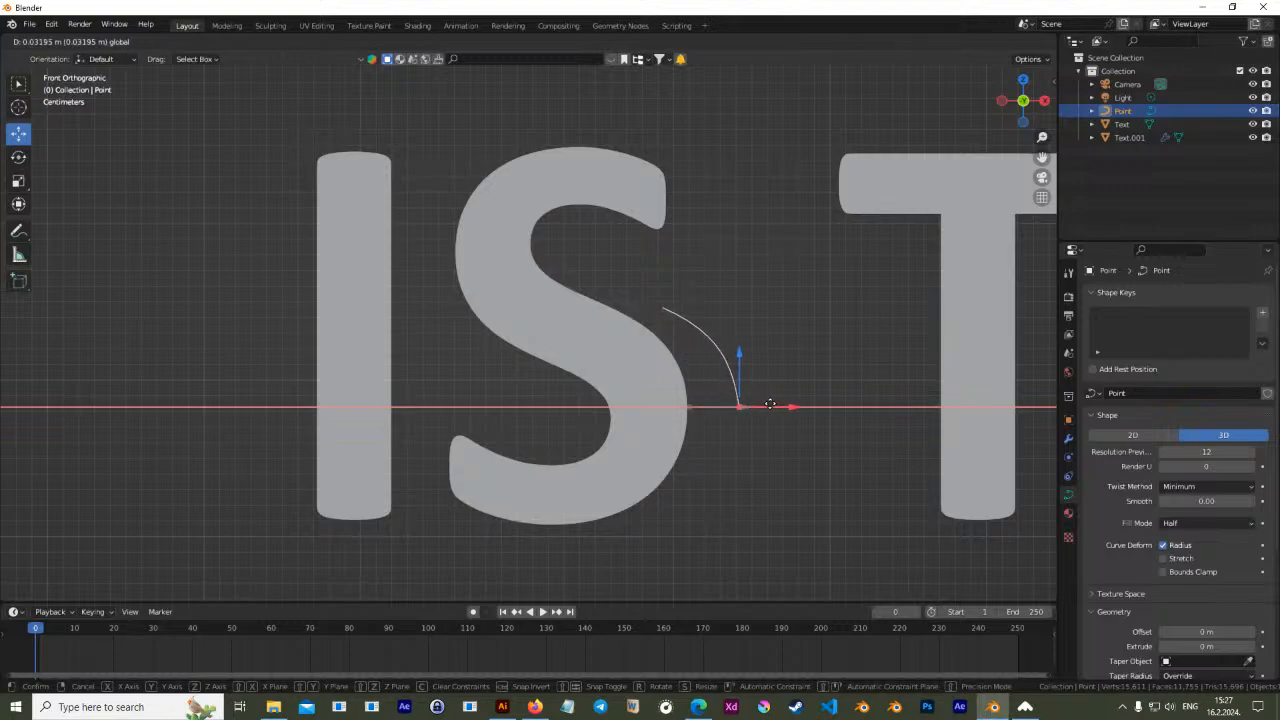
click(770, 404)
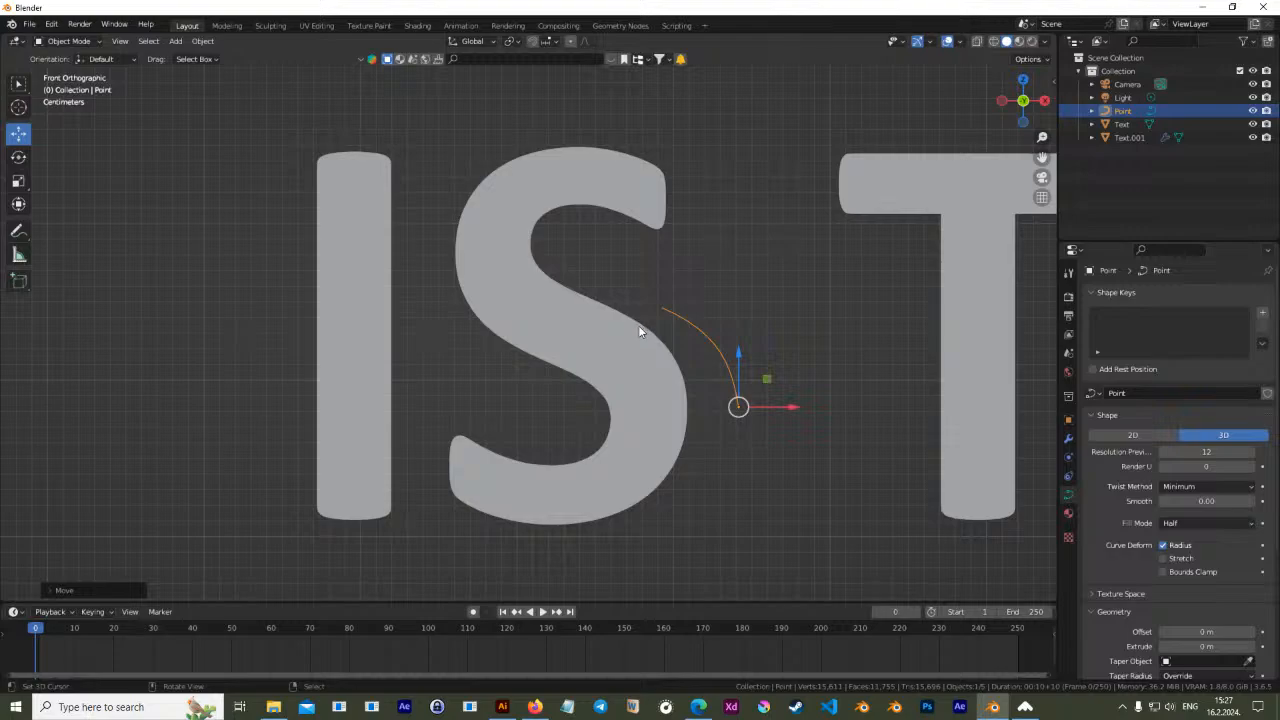
key(ctrl+z)
Extrude two new control points from the curve's upper end along the inner edge of the S's upper curve
key(Tab)
click(612, 306)
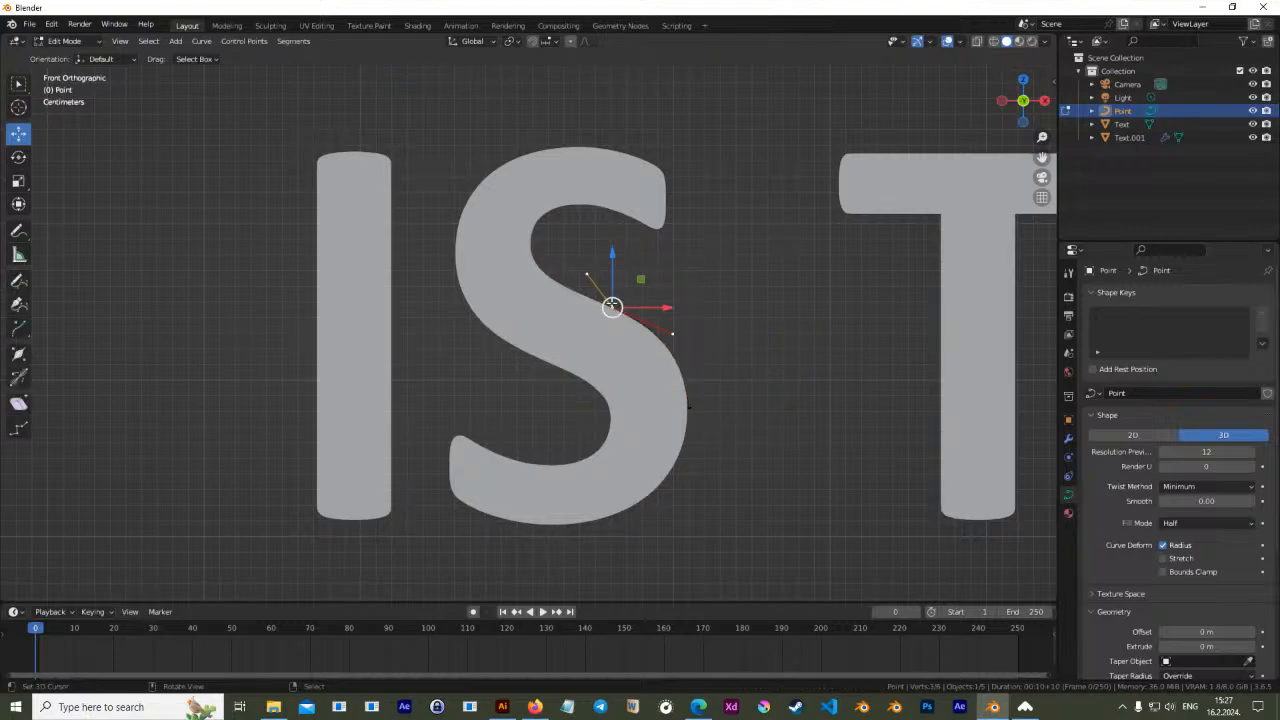
key(e)
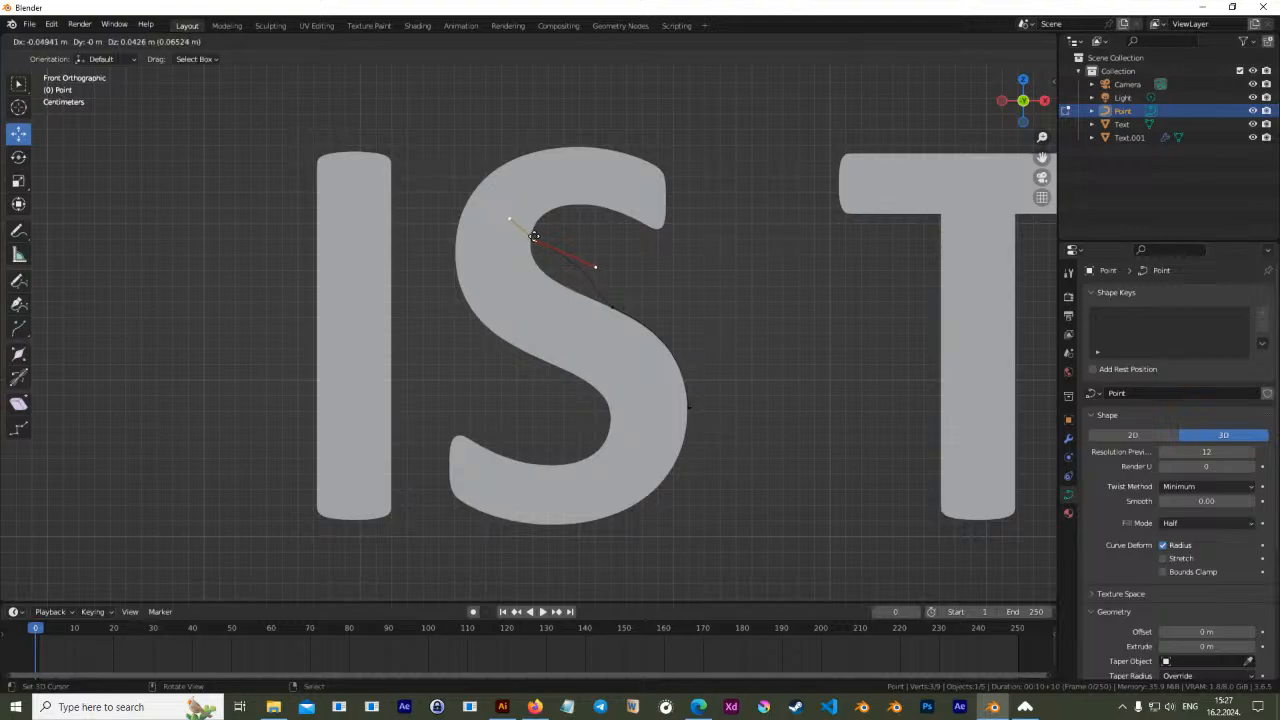
click(533, 240)
key(e)
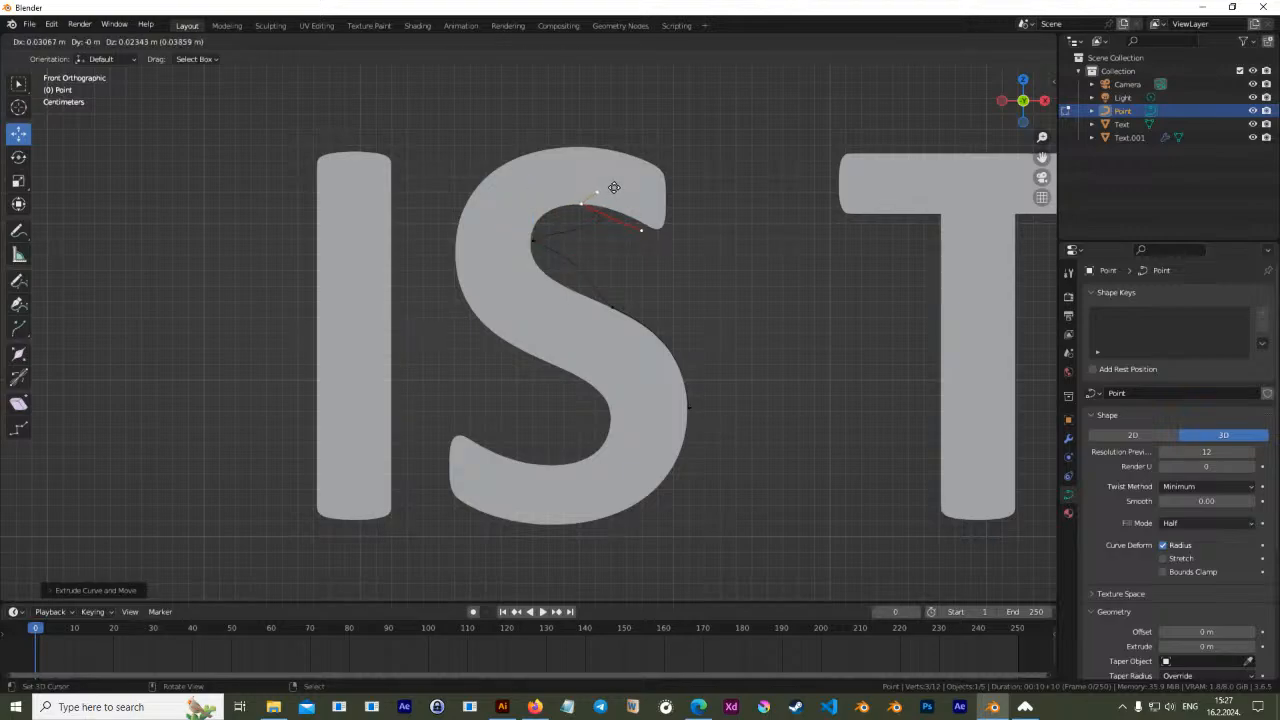
click(614, 187)
Set the handle type of the two new control points on the upper inner edge to Vector
key(v)
click(602, 197)
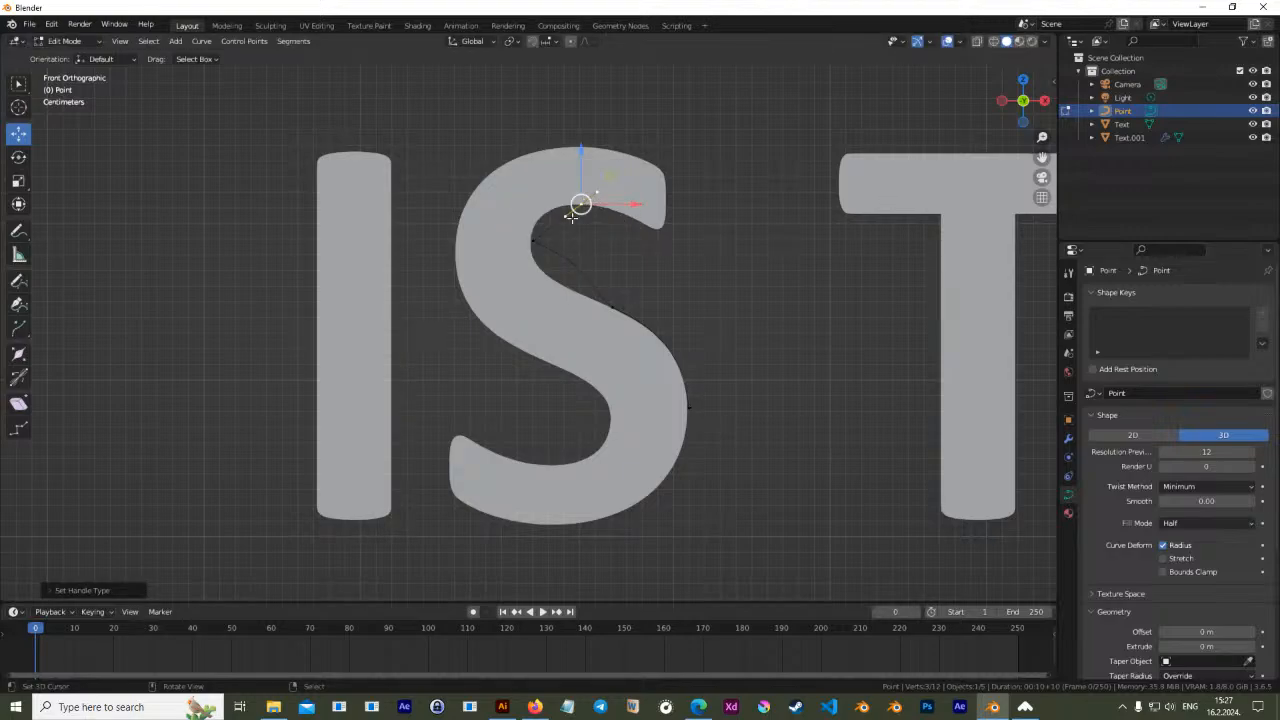
key(v)
click(536, 242)
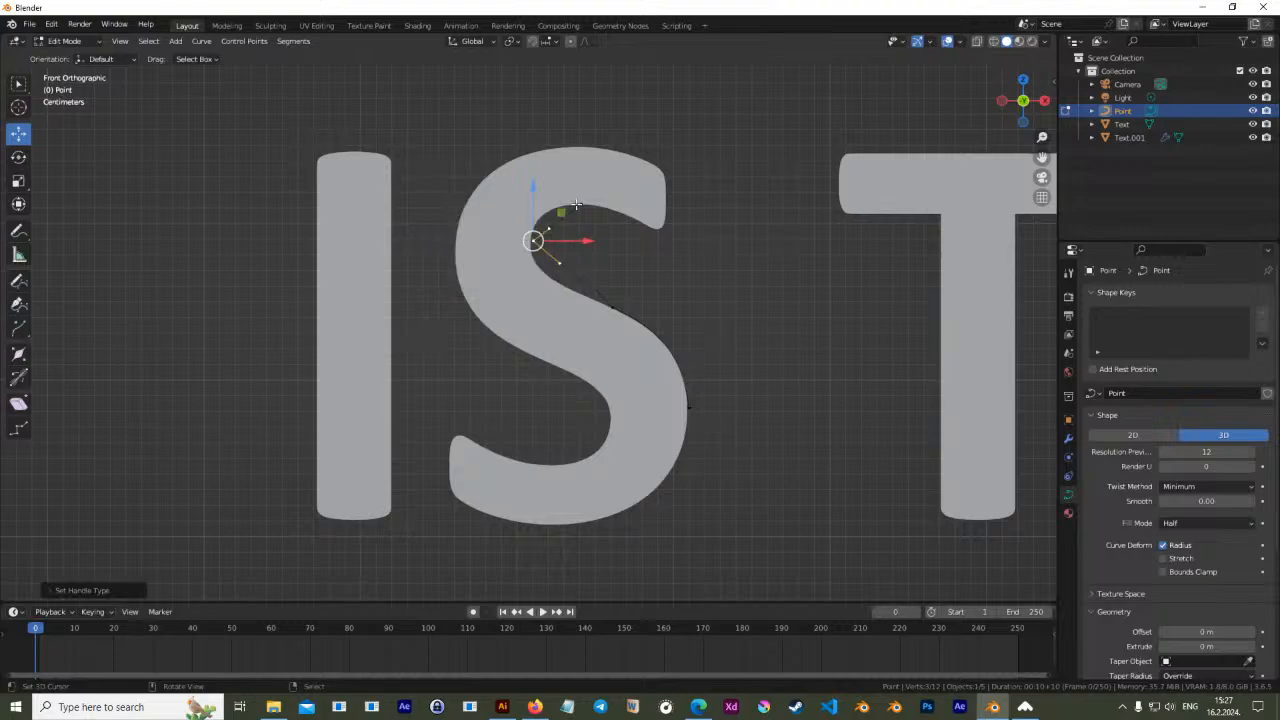
key(v)
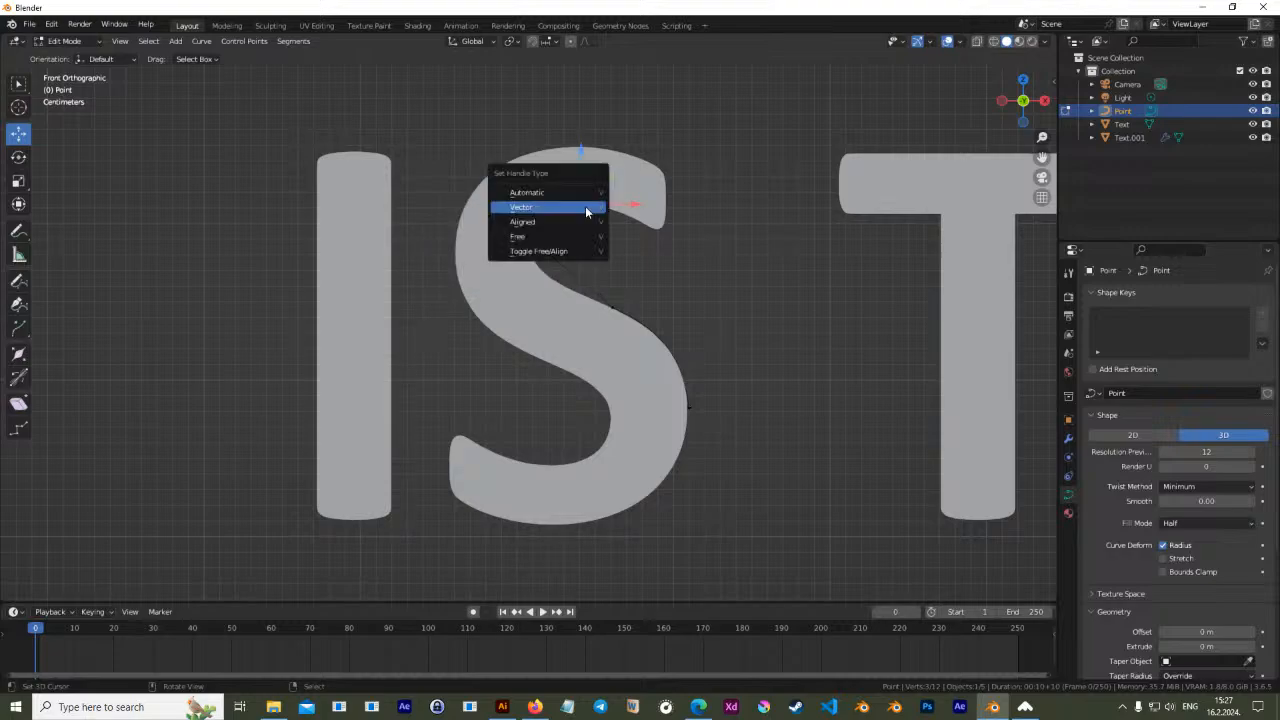
click(585, 206)
Extrude further control points around the S's upper tip, over its top and down the outer edge to the middle stroke
drag(581, 204, 646, 214)
key(e)
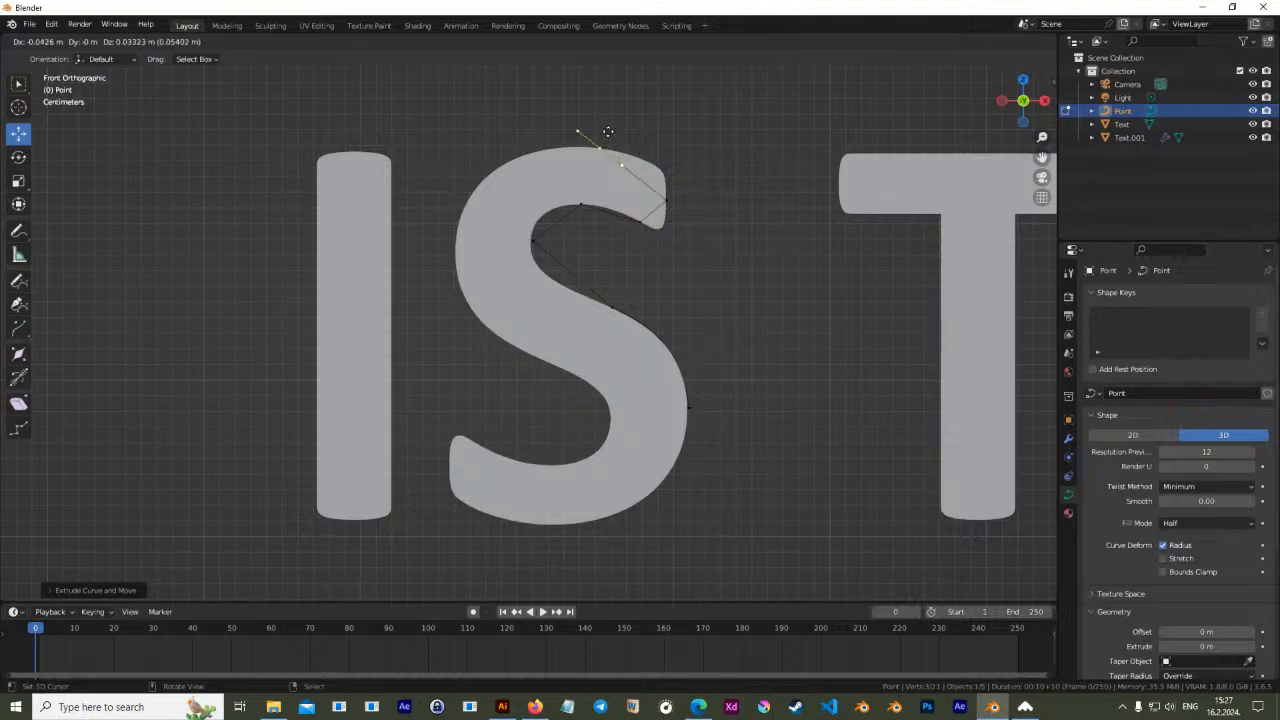
click(590, 148)
key(e)
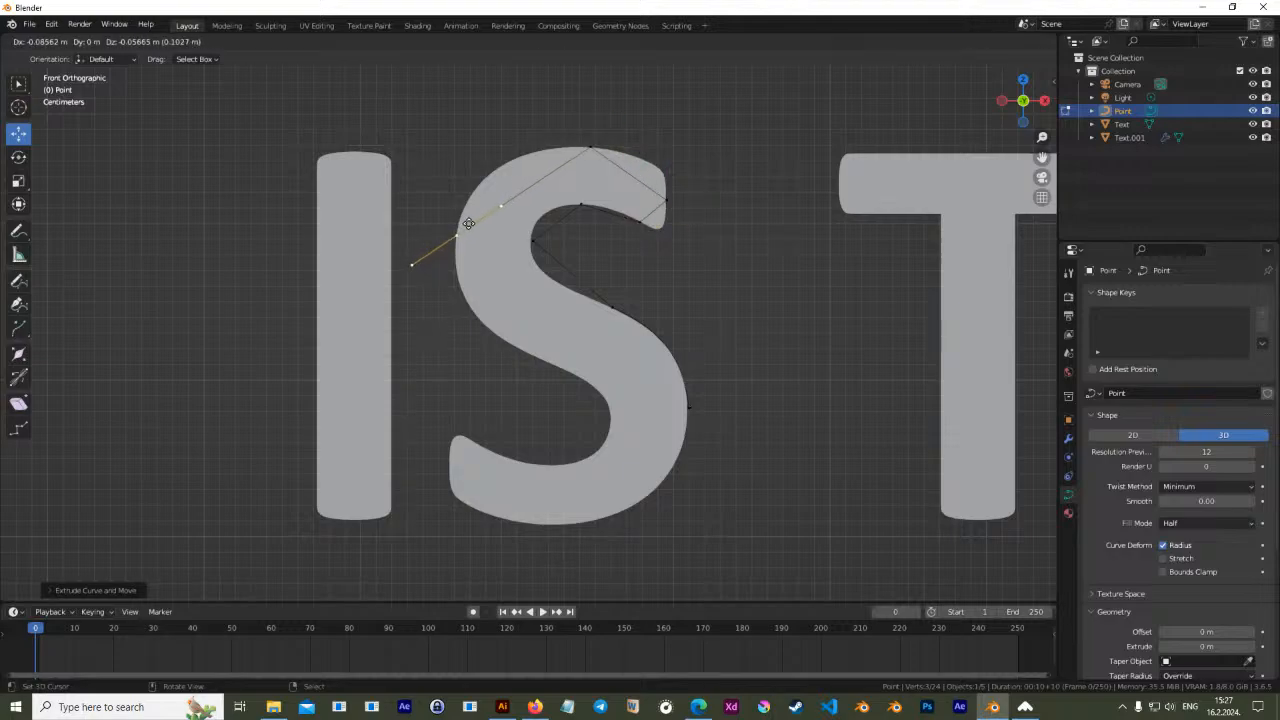
click(465, 226)
key(e)
click(531, 350)
Extrude control points down the S's middle stroke and along its lower inner curve to the lower tip
key(e)
click(631, 432)
key(e)
click(575, 470)
key(e)
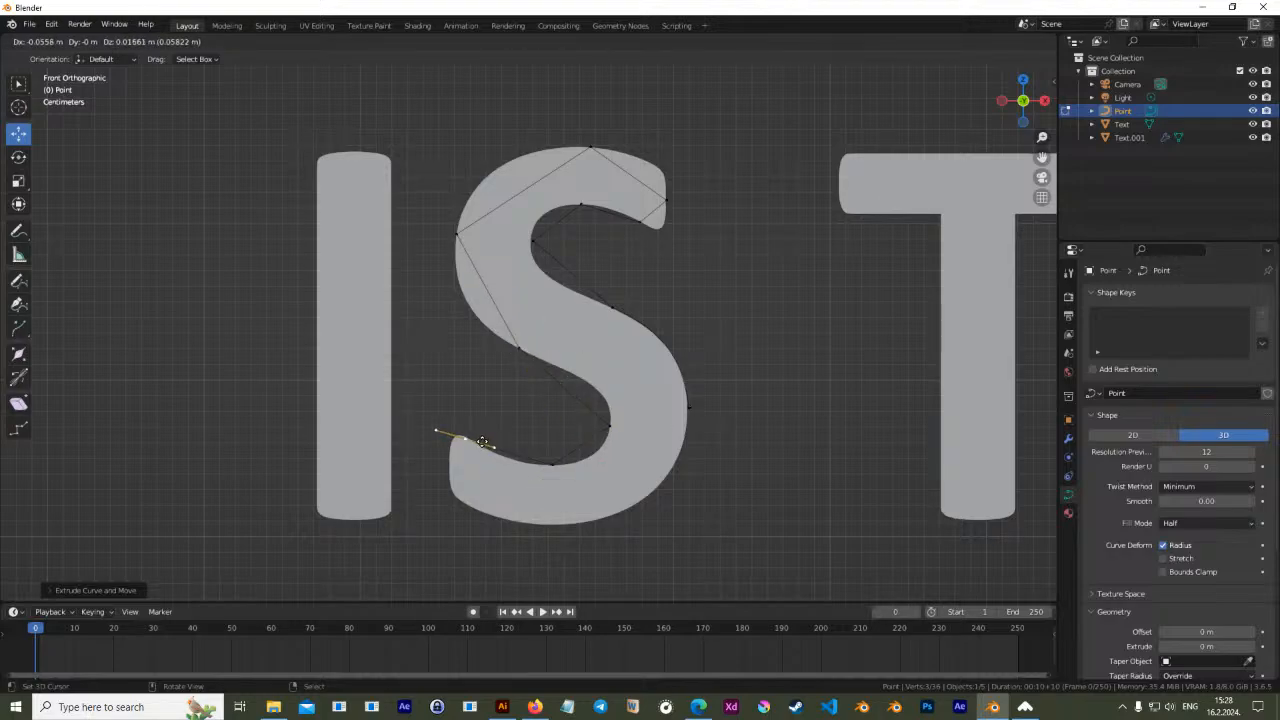
click(483, 450)
Extrude control points around the S's lower tip and bottom edge, and close the outline by joining its two end points
key(e)
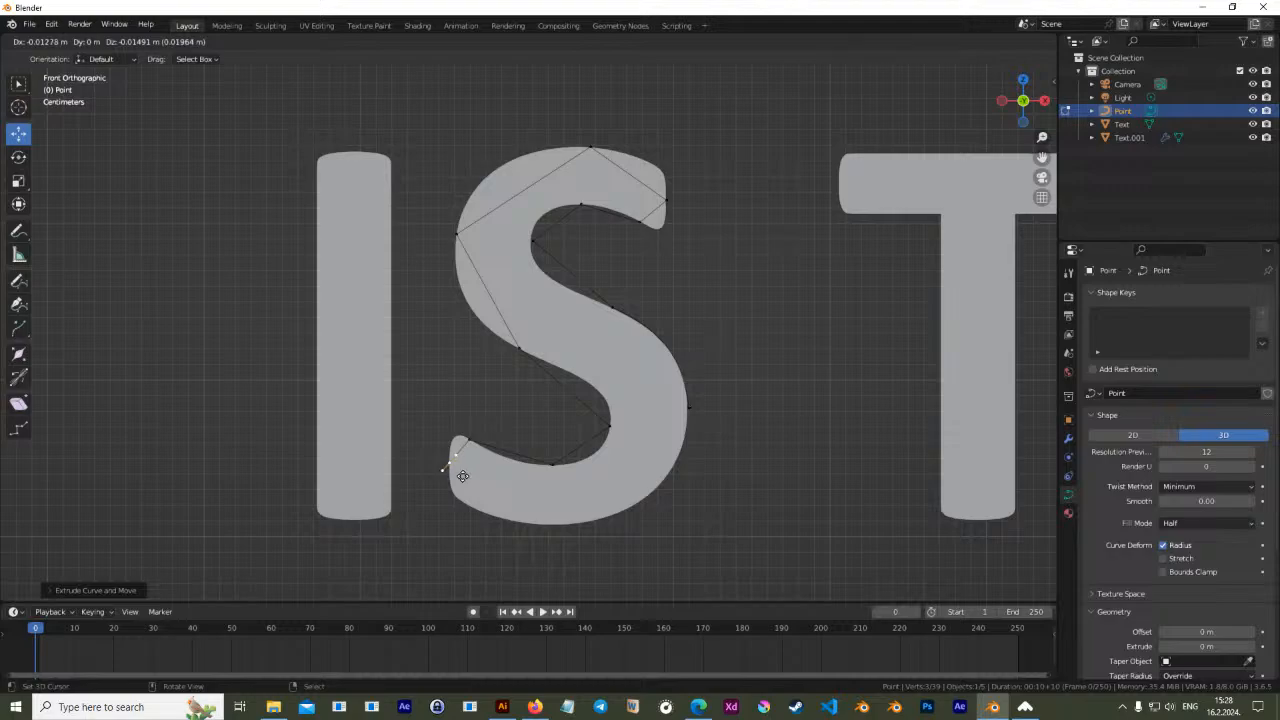
click(468, 471)
key(e)
click(555, 539)
key(e)
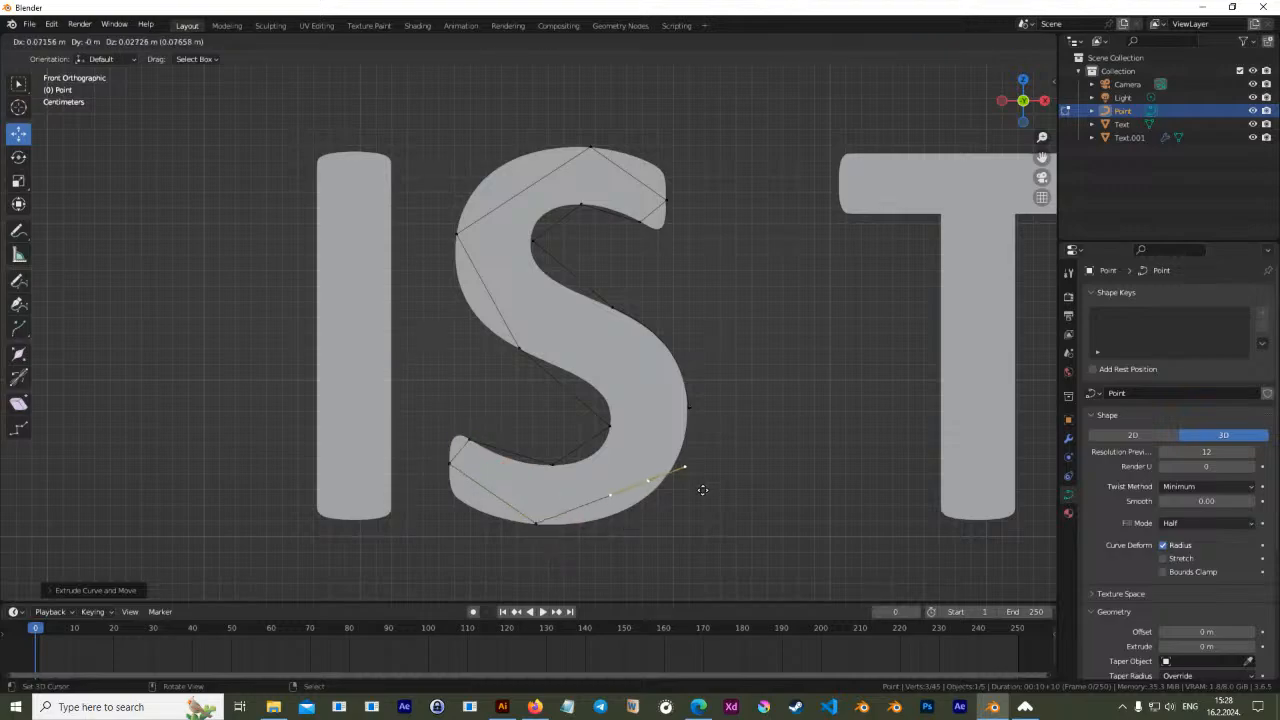
click(706, 502)
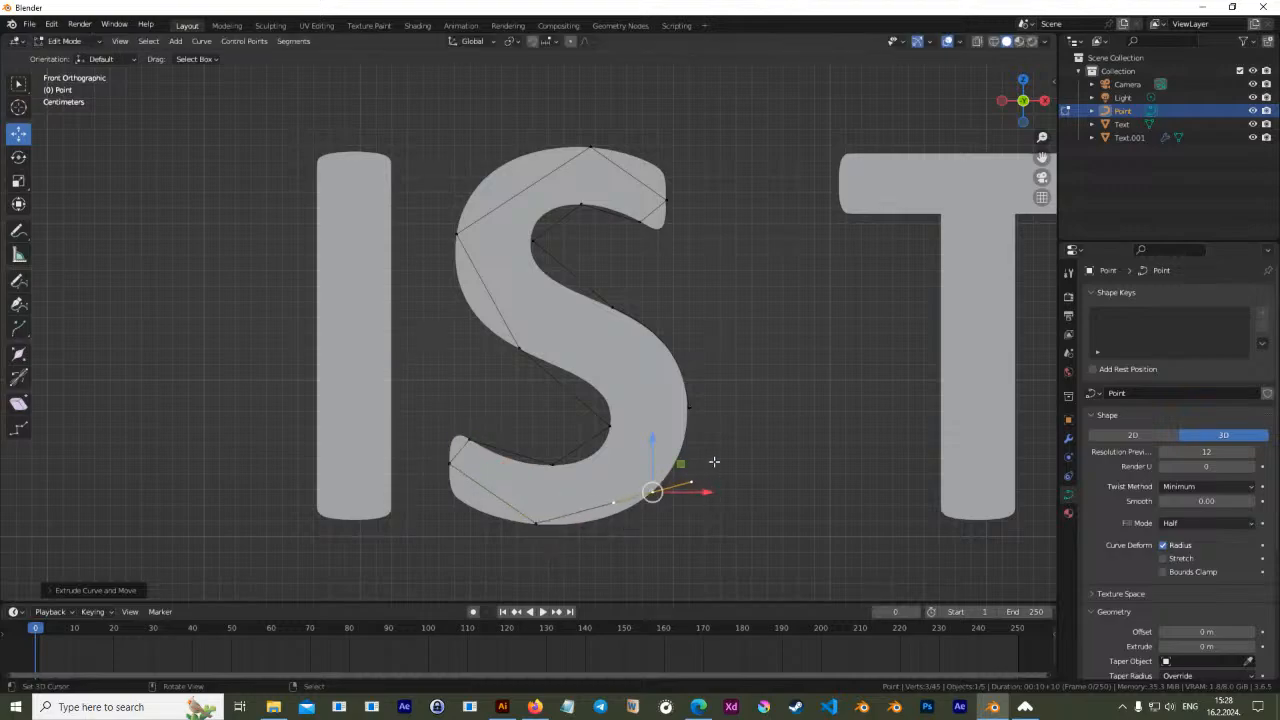
click(688, 407)
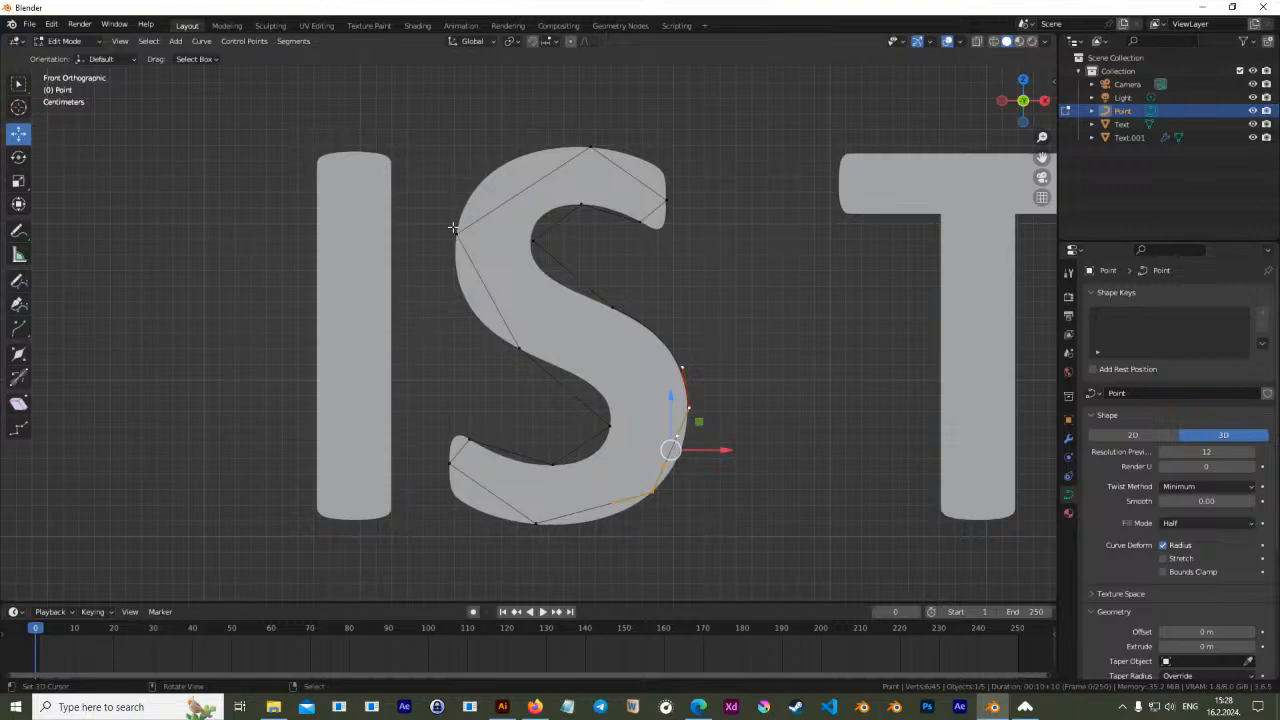
key(Tab)
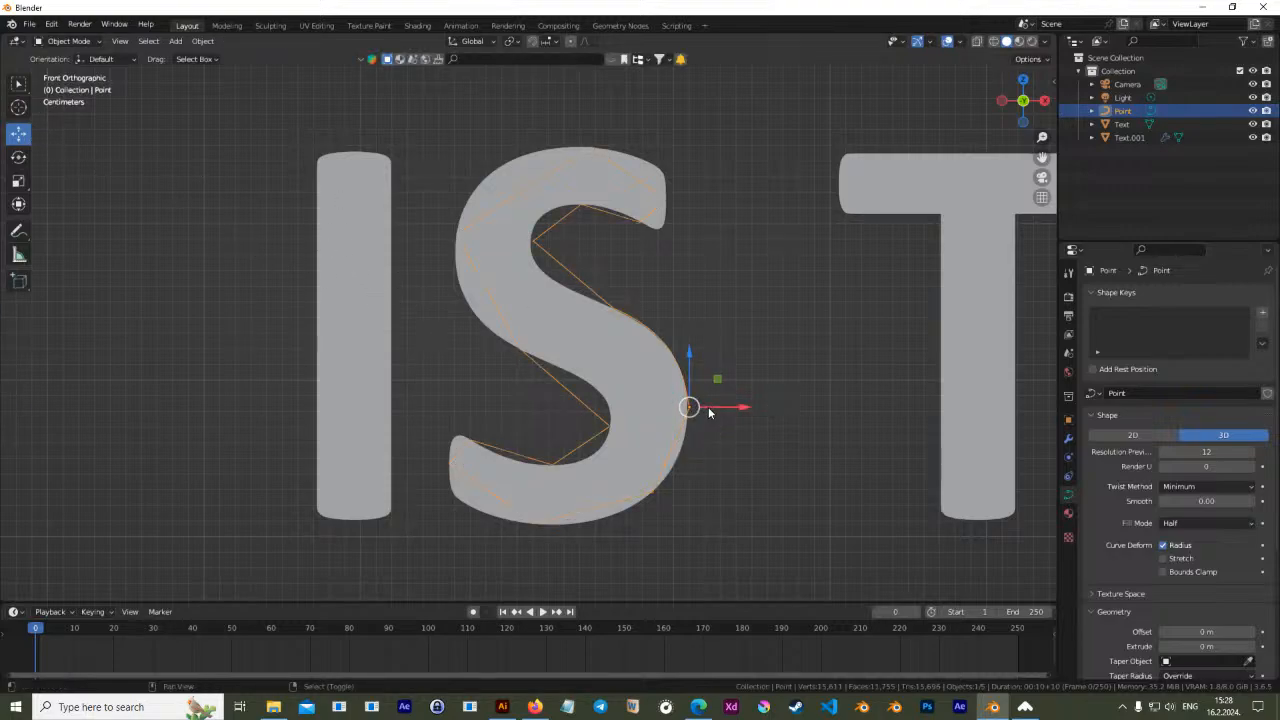
Duplicate the S outline about 0.18 m along X, onto the T, and return to editing the original curve
key(shift+d)
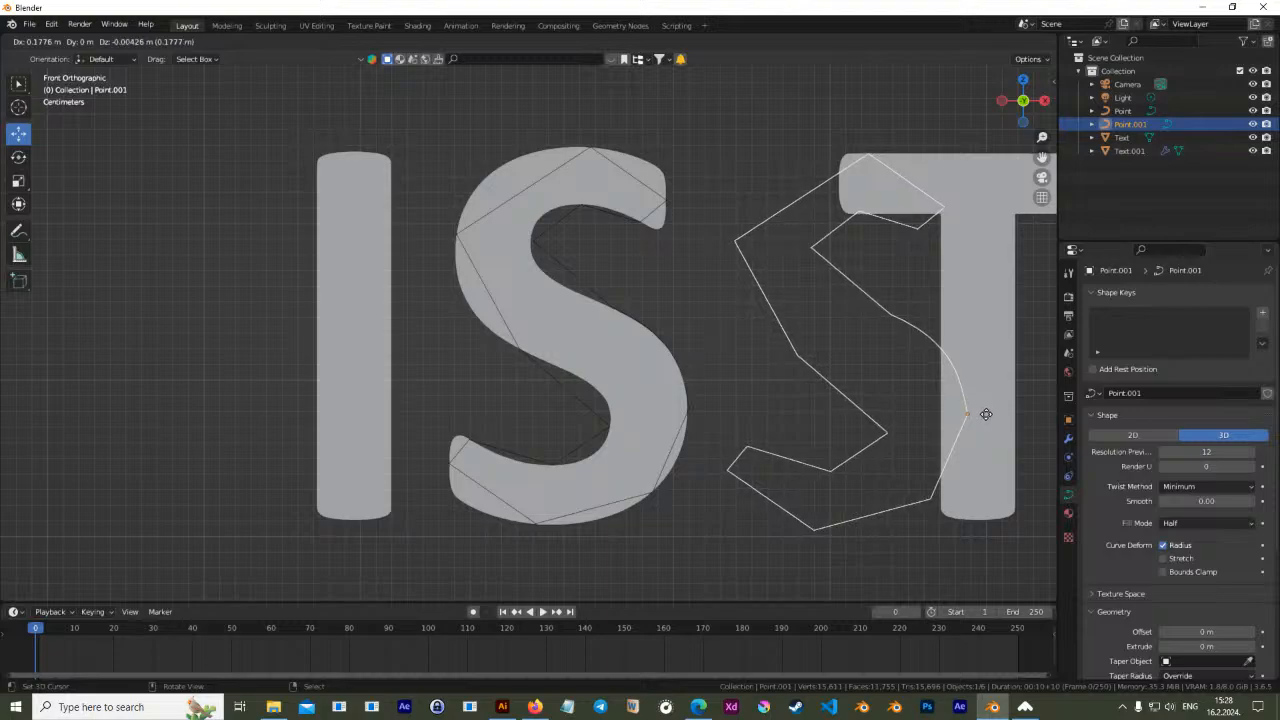
click(985, 415)
click(591, 300)
key(Tab)
Shape the handles of the upper curve's innermost point and the middle-stroke point to follow the S's inner edge
click(538, 234)
scroll(560, 252, up, 3)
shift+middle_drag(560, 252, 601, 369)
right_drag(629, 335, 575, 374)
right_drag(578, 296, 573, 295)
right_drag(570, 373, 577, 380)
right_click(714, 411)
right_drag(672, 373, 657, 386)
right_click(572, 292)
right_drag(571, 378, 563, 360)
Adjust the handles of the upper inner-edge points and the outer tip point to fit the S's upper tip
right_drag(608, 269, 700, 234)
right_click(658, 231)
right_drag(766, 264, 796, 288)
right_click(807, 228)
right_drag(794, 243, 806, 277)
right_drag(763, 195, 807, 161)
Set the handles of the control point on top of the S to Automatic, and reposition the point and its tip-side handle
right_click(676, 134)
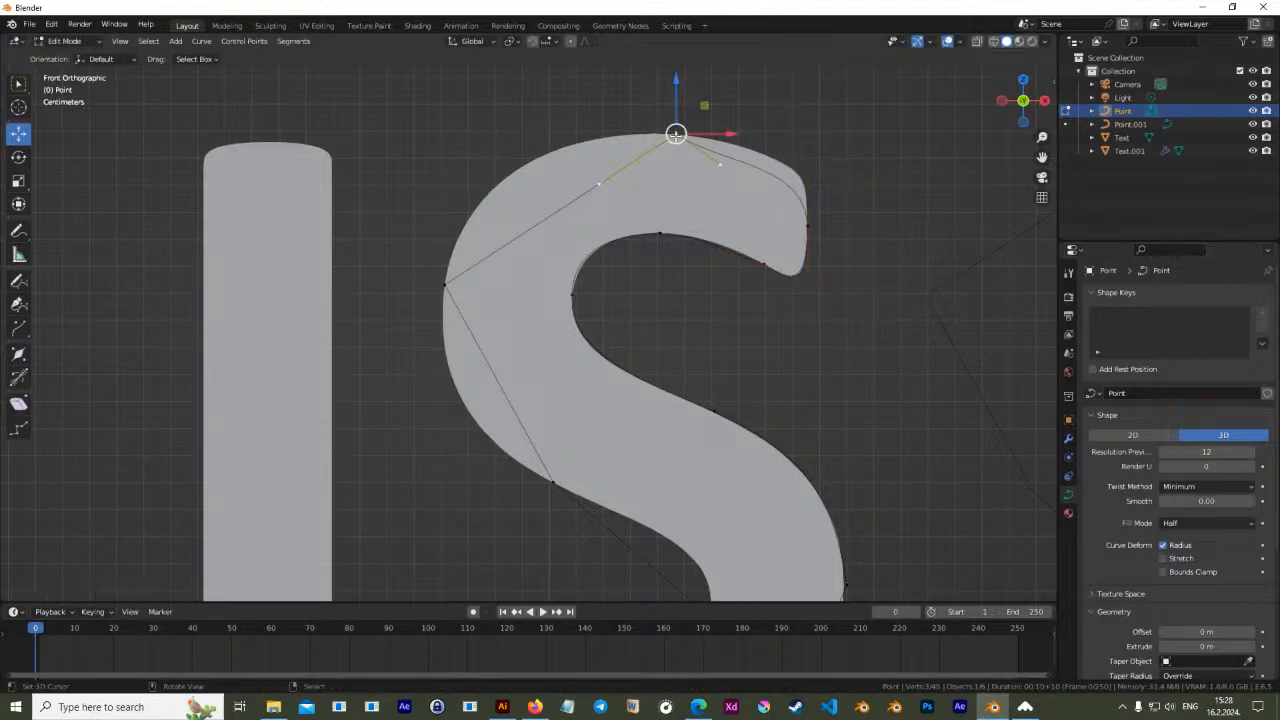
key(v)
click(659, 124)
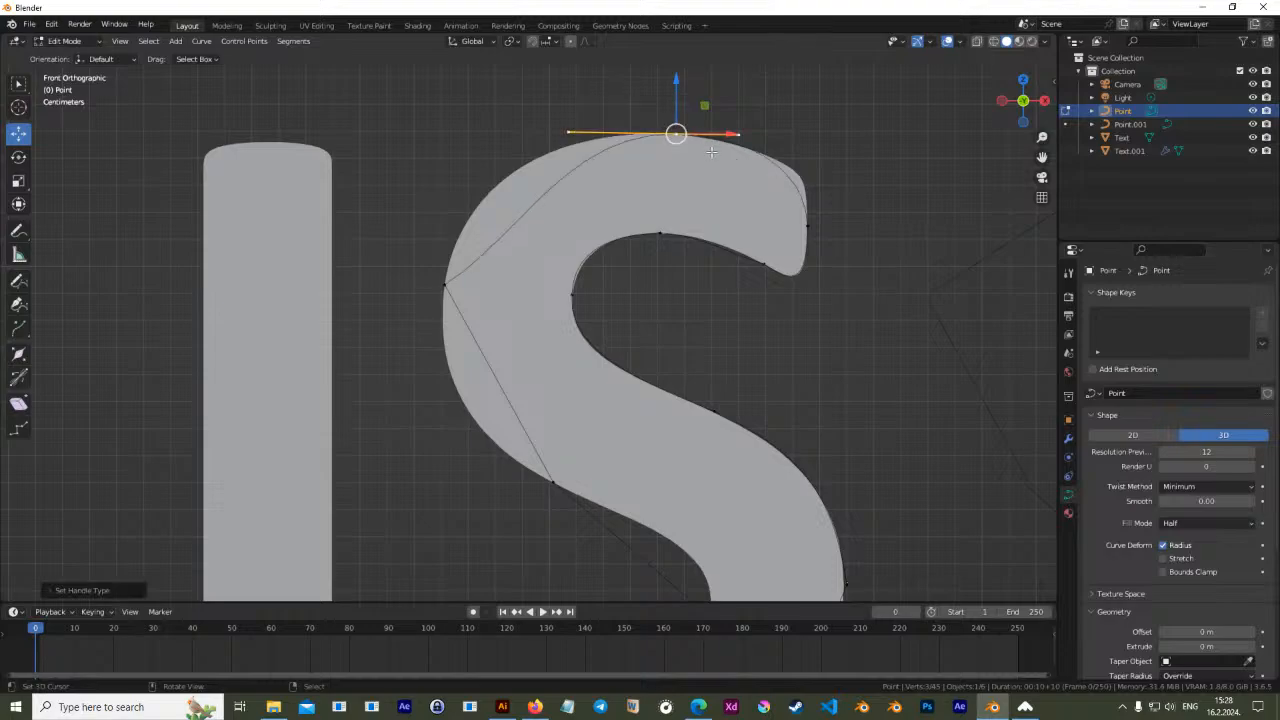
right_drag(736, 133, 820, 171)
right_drag(676, 134, 642, 172)
Set the leftmost outer point's handles to Automatic and shape the outer left curve down to the middle-stroke point
right_click(447, 285)
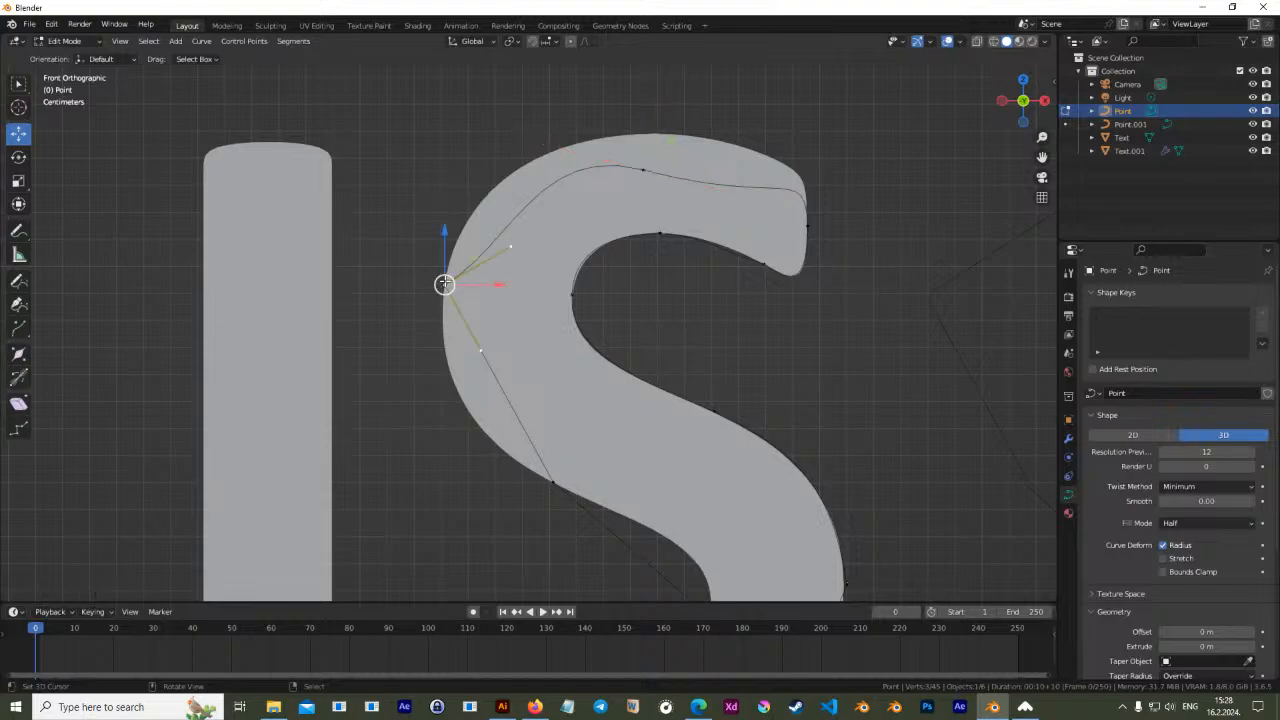
key(v)
click(446, 287)
right_drag(474, 196, 457, 197)
right_drag(444, 298, 443, 313)
right_drag(432, 388, 433, 399)
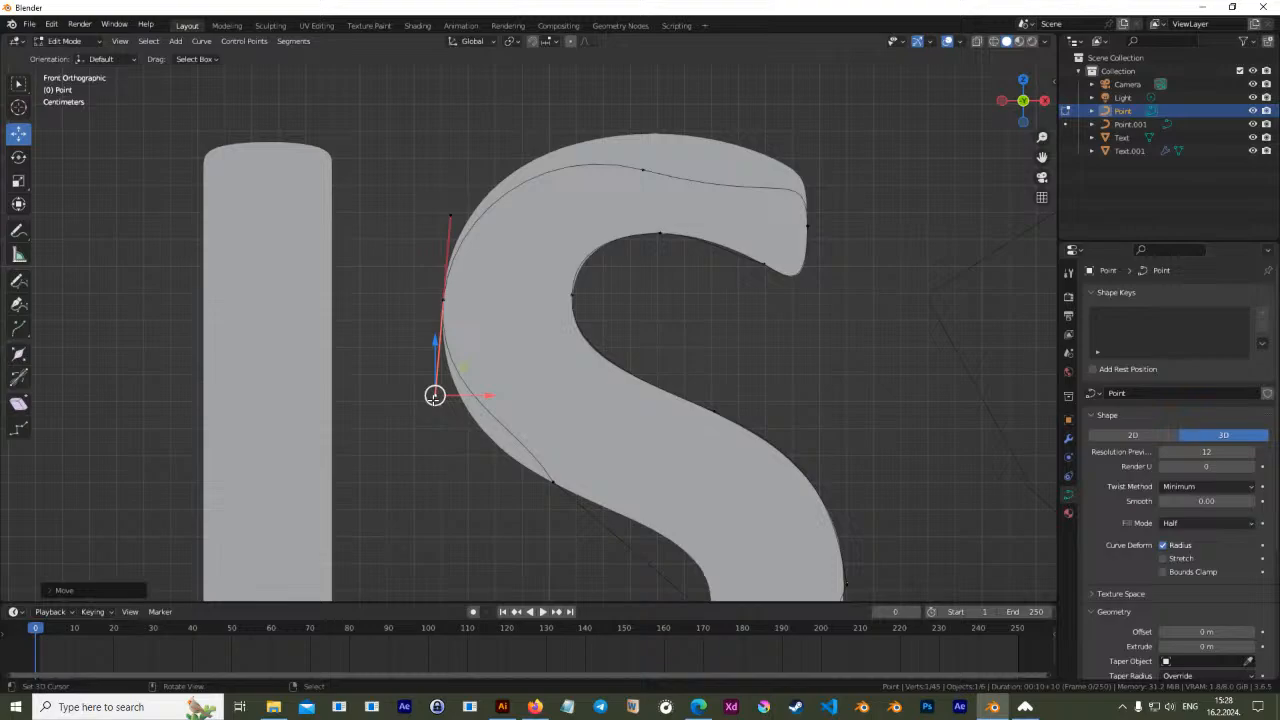
right_click(547, 481)
right_drag(515, 426, 488, 455)
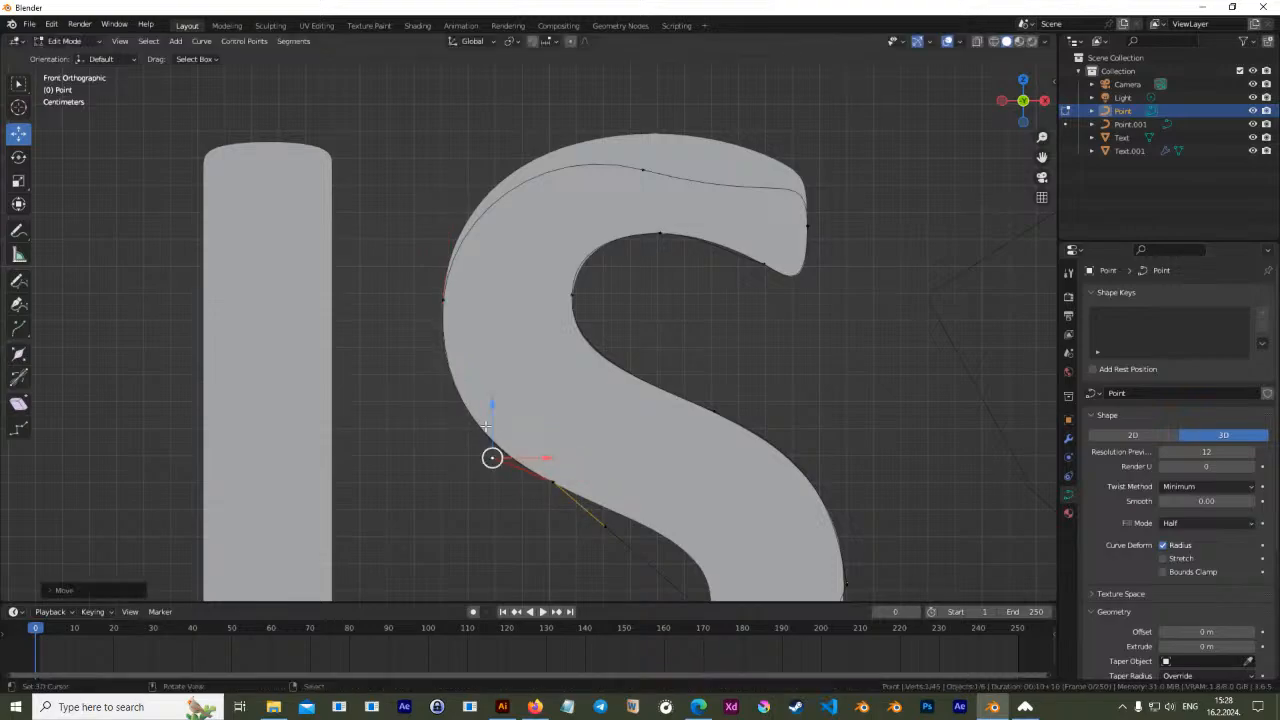
Move the top control point back onto the S's top edge and pull its left handle outward to fit the upper-left curve
right_click(444, 298)
right_drag(643, 170, 651, 130)
right_drag(548, 103, 500, 146)
right_drag(655, 128, 647, 129)
Nudge the upper curve's innermost point onto the edge and adjust the left handle of the point beneath the upper tip
right_click(572, 292)
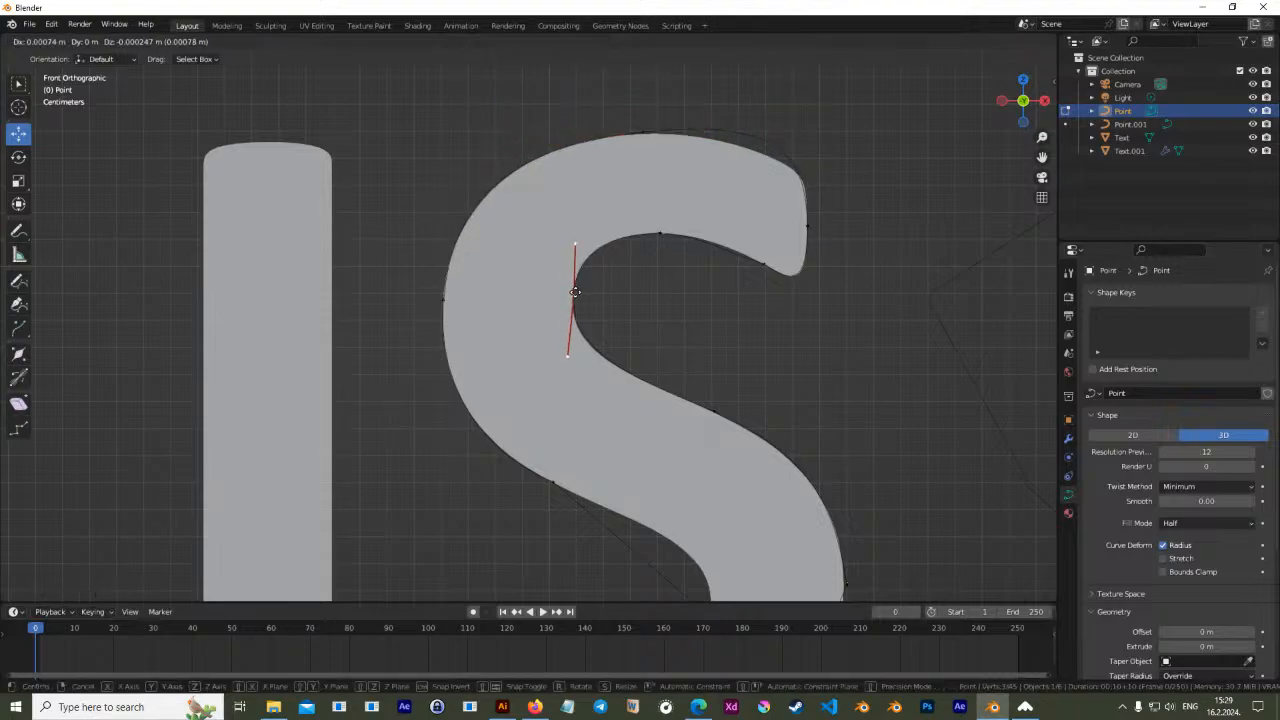
right_drag(578, 297, 575, 298)
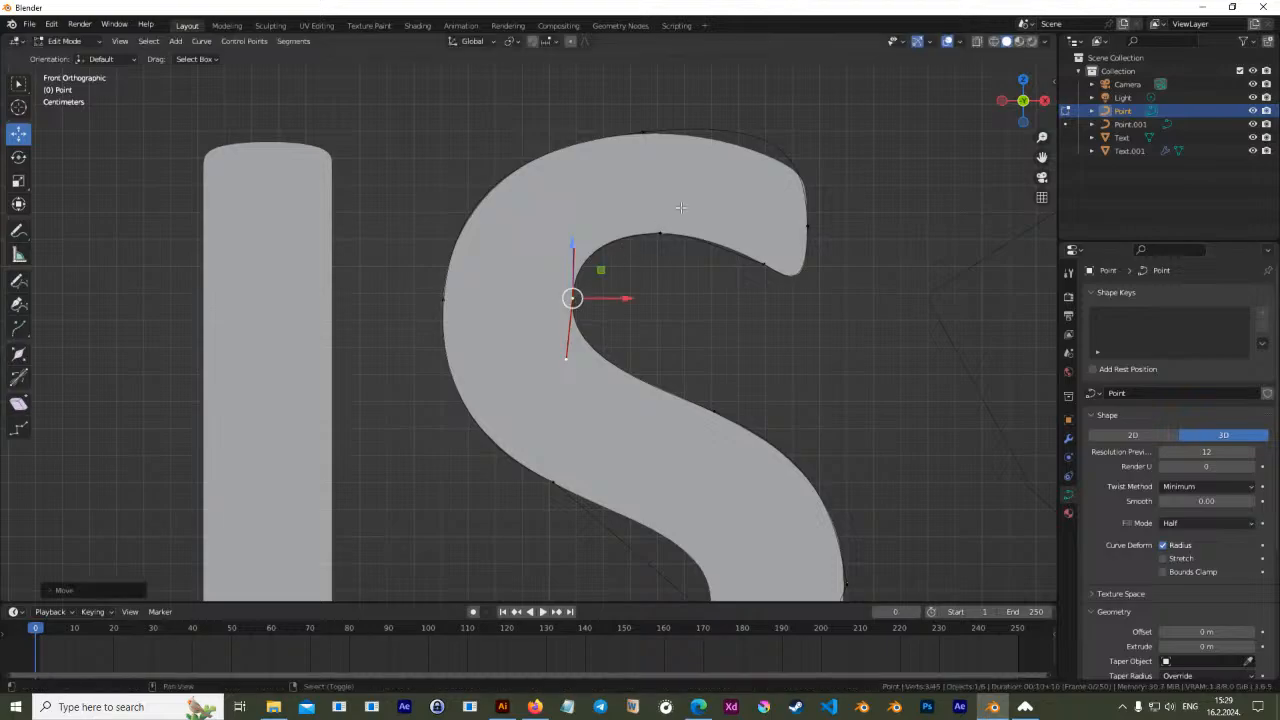
shift+middle_drag(783, 240, 663, 293)
scroll(663, 293, up, 4)
right_click(774, 306)
right_drag(712, 282, 704, 268)
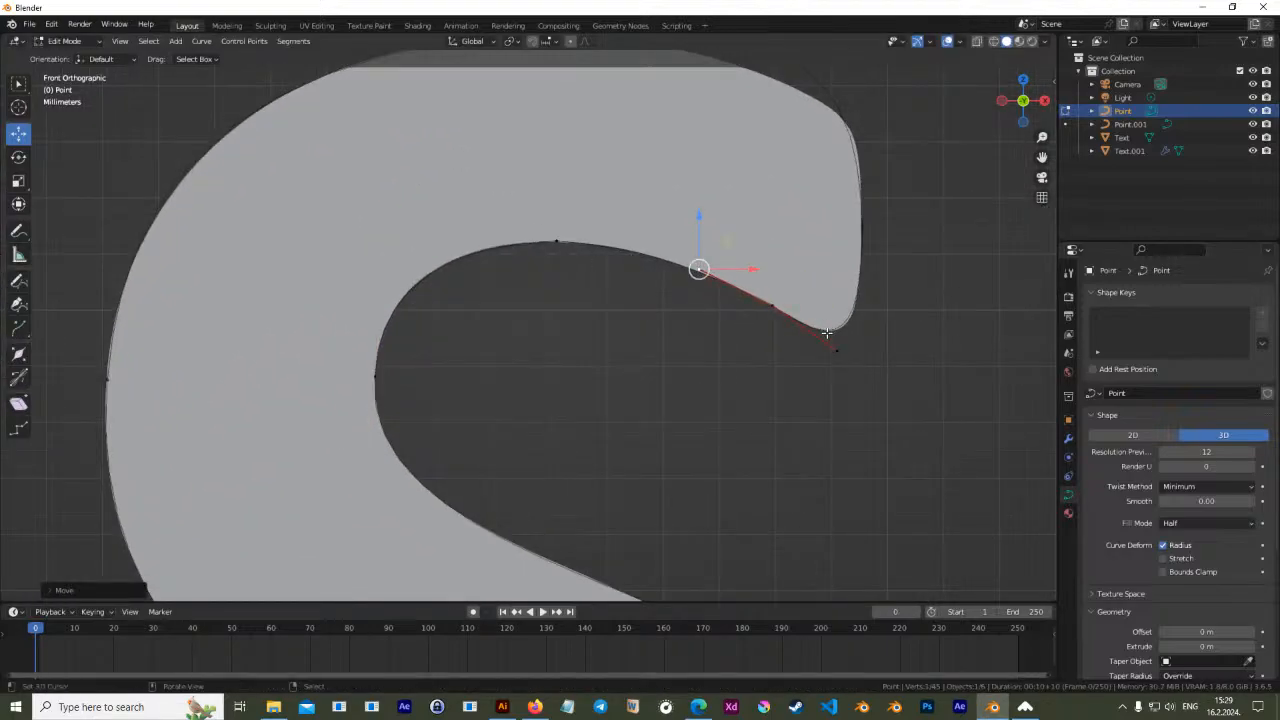
Subdivide the segment between the upper tip's outer point and the top point, and move the new point onto the tip's corner
shift+middle_drag(832, 336, 777, 340)
right_click(777, 340)
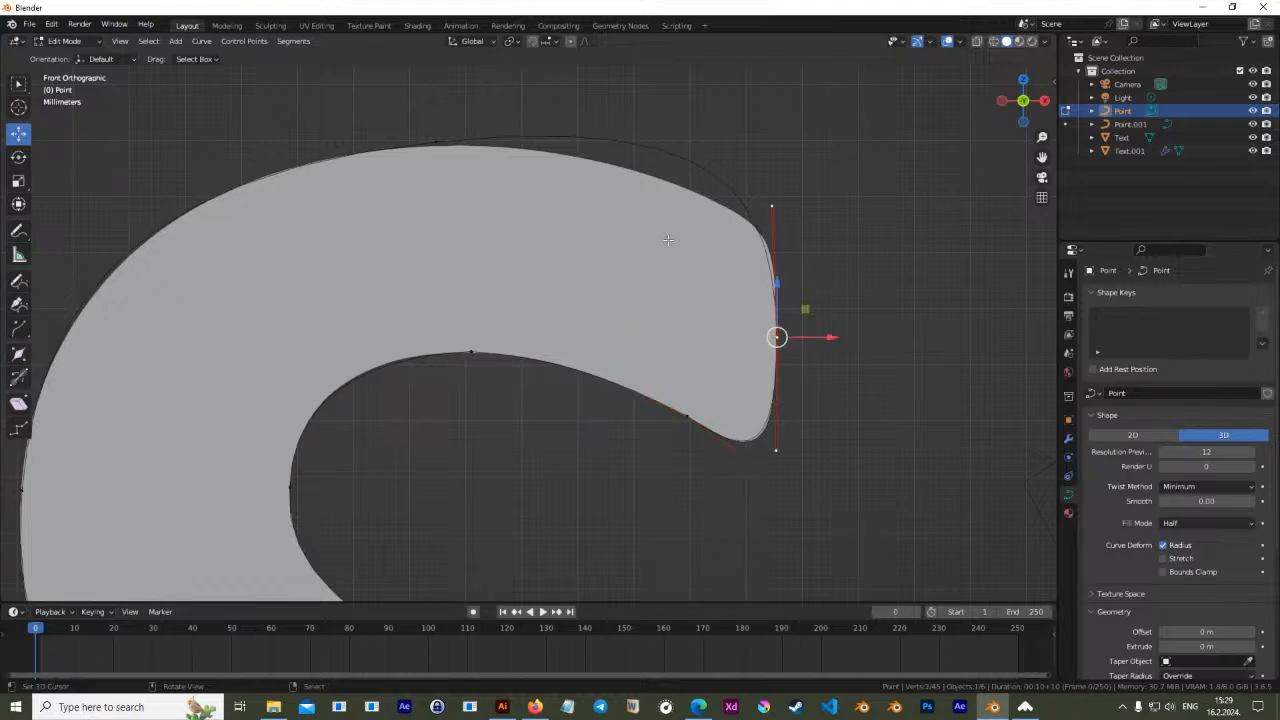
shift+right_click(436, 142)
key(w)
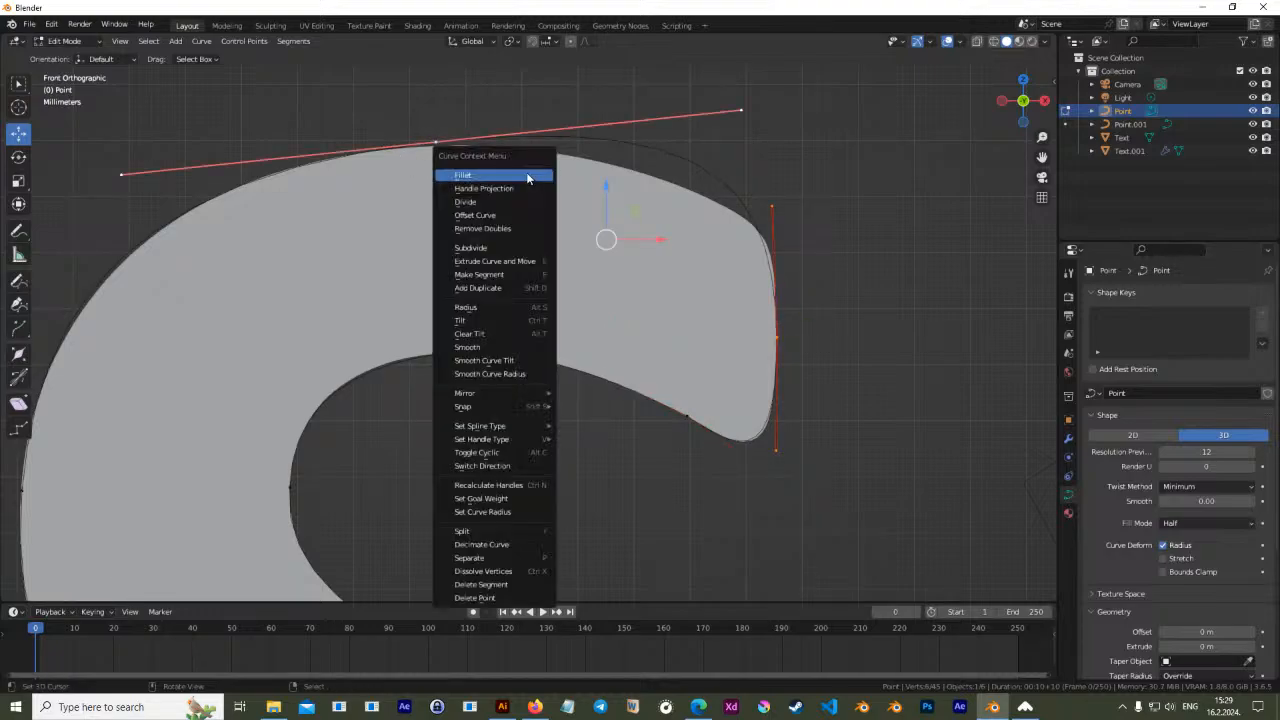
click(520, 175)
right_click(721, 175)
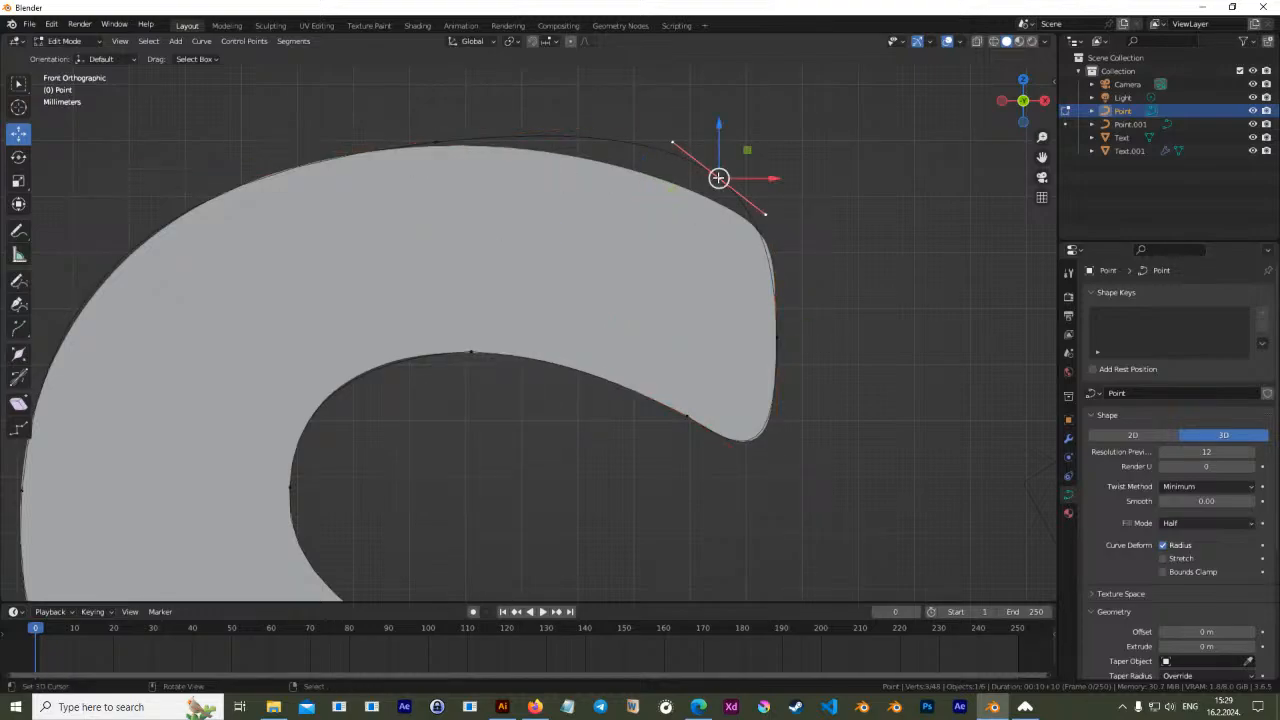
key(g)
click(738, 212)
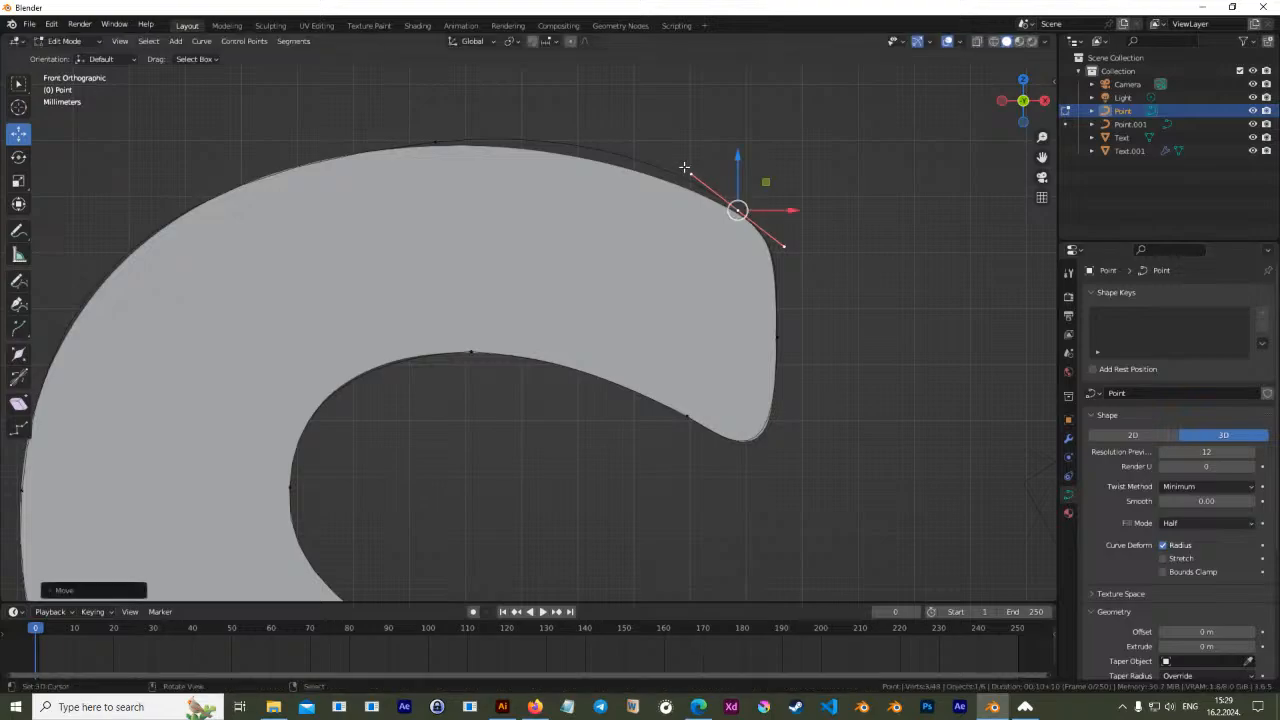
Refine the top point and the upper-tip corner point, with the handles between them, to follow the S's top edge
right_click(437, 138)
right_drag(591, 130, 592, 141)
right_drag(443, 139, 449, 146)
right_click(737, 209)
right_drag(690, 172, 655, 178)
right_drag(736, 207, 722, 200)
right_drag(638, 168, 640, 172)
drag(585, 138, 584, 141)
Shorten the upper handle of the leftmost outer point to fit the S's upper-left curve
shift+middle_drag(393, 183, 646, 193)
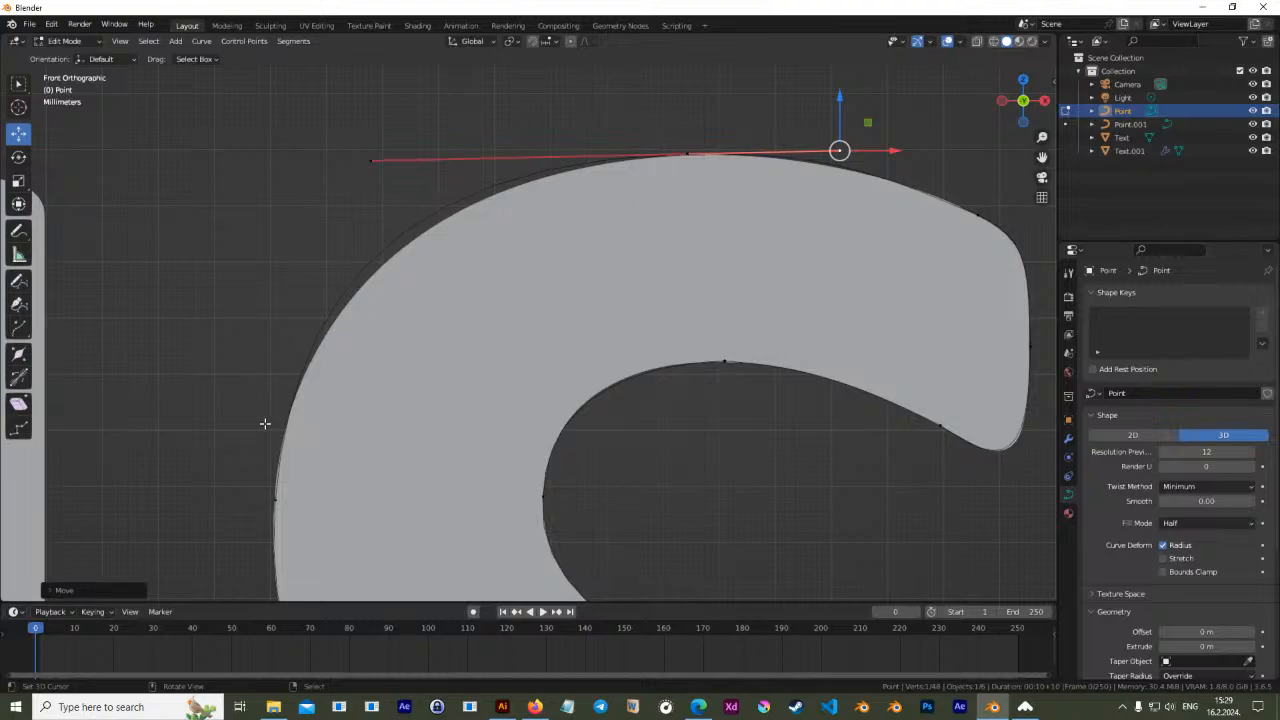
click(277, 495)
drag(290, 316, 280, 378)
Adjust the facing handles of the lower middle-stroke point and the lower inner-curve point to follow the S's edge
shift+middle_drag(675, 305, 624, 105)
scroll(686, 391, down, 3)
shift+middle_drag(719, 421, 685, 130)
scroll(631, 394, up, 2)
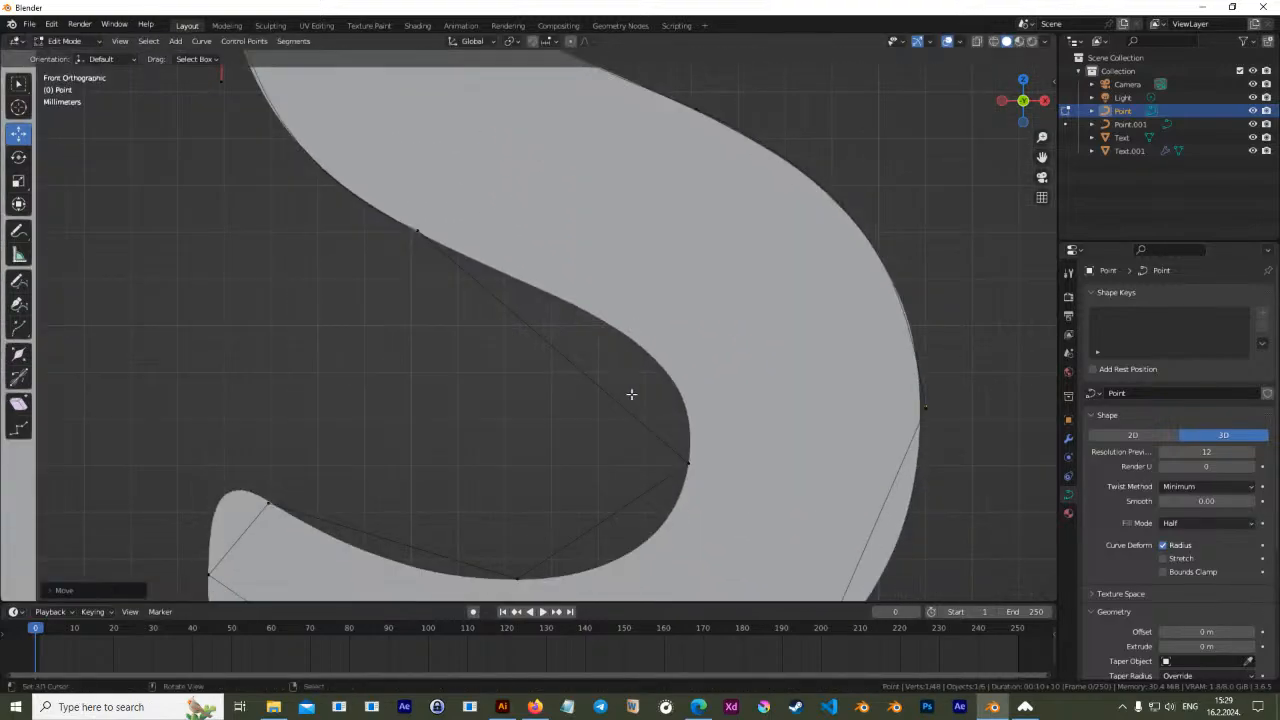
click(693, 464)
drag(601, 385, 698, 374)
click(418, 234)
drag(512, 307, 667, 340)
Refine the lower middle-stroke point and its upper-left handle to match the S's outer edge
shift+middle_drag(432, 198, 591, 389)
drag(475, 380, 434, 337)
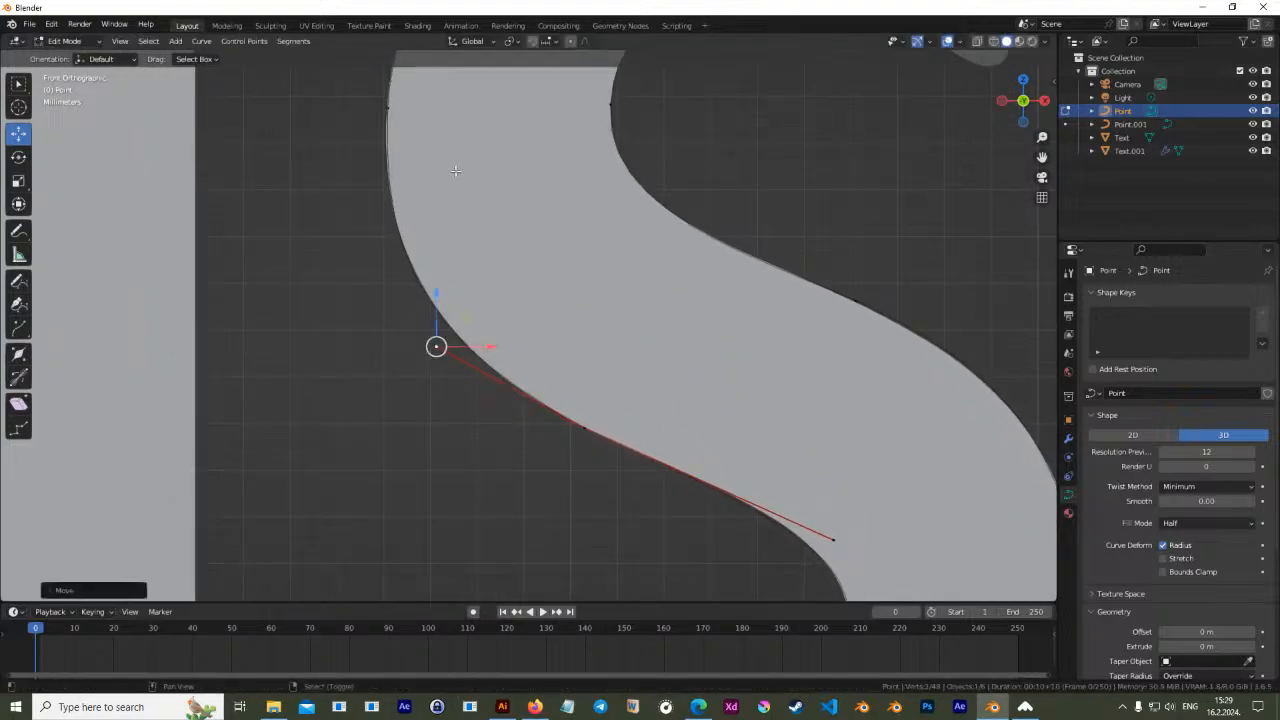
shift+middle_drag(499, 215, 437, 106)
click(507, 312)
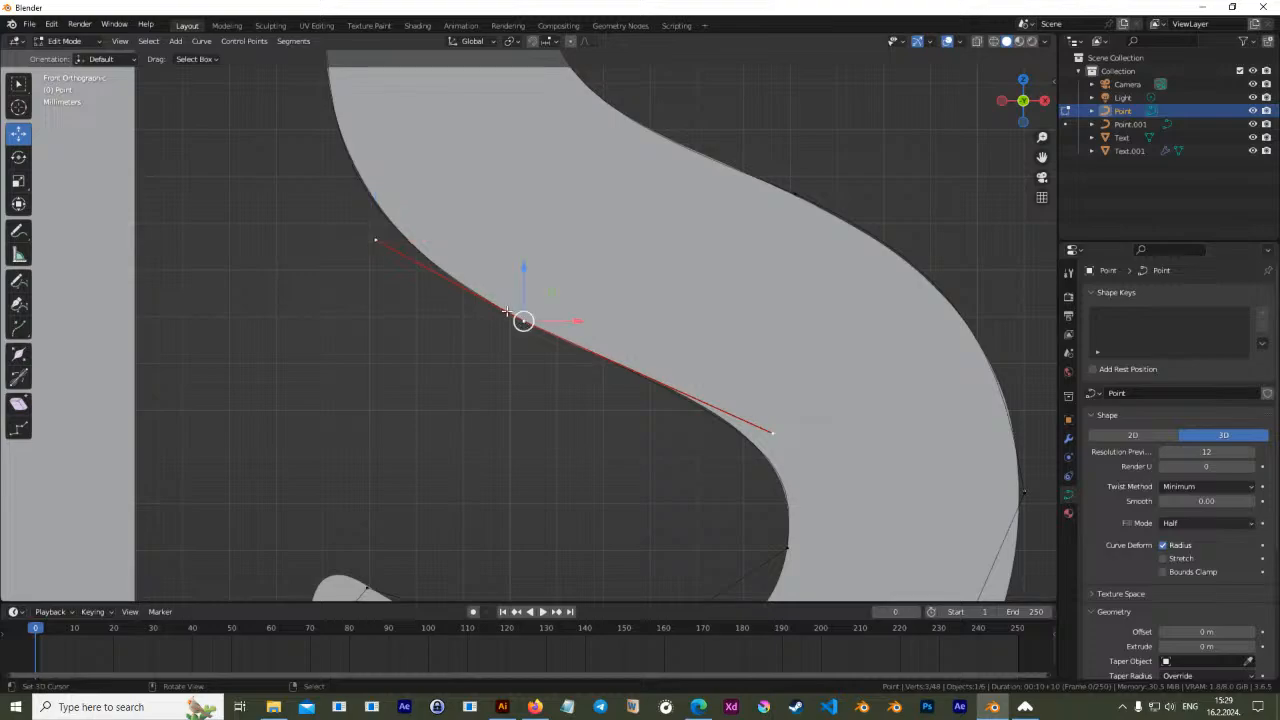
drag(380, 237, 371, 240)
drag(528, 320, 528, 320)
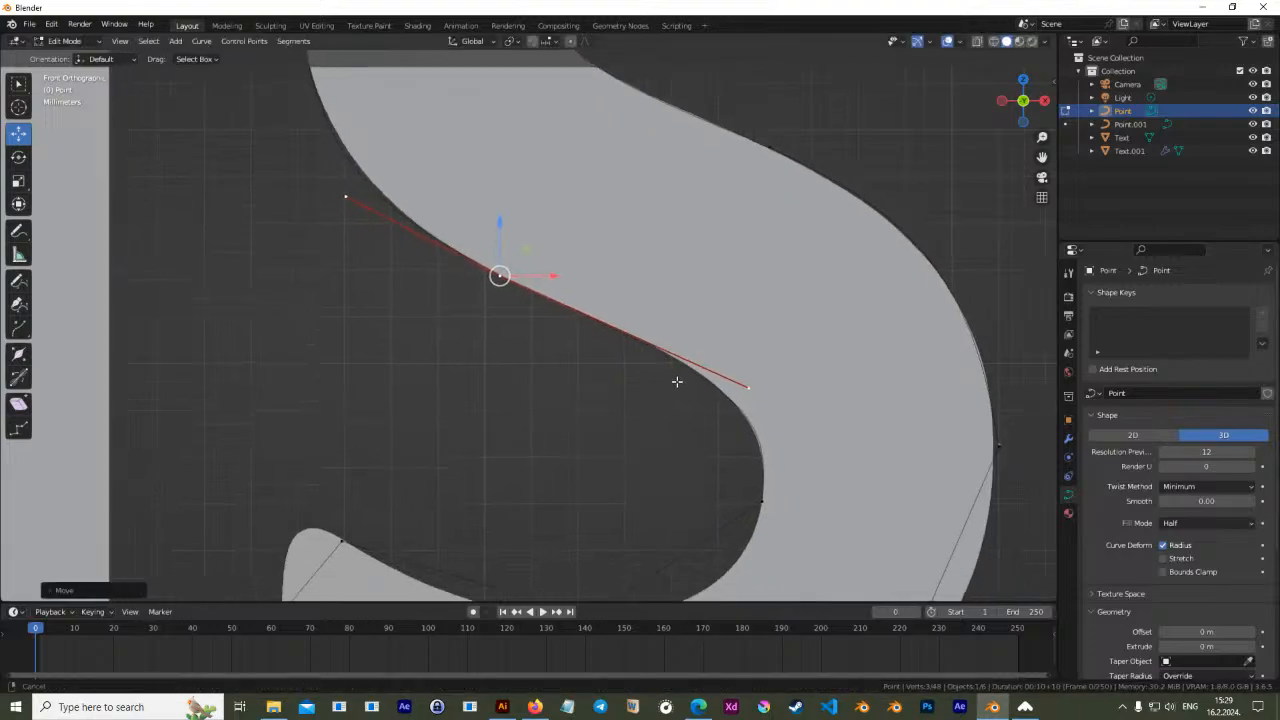
Shape the handles of the two lower inner-curve control points to follow the bowl above the S's bottom stroke
shift+middle_drag(680, 391, 674, 266)
click(706, 275)
right_drag(654, 311, 684, 384)
right_click(536, 390)
right_drag(593, 355, 587, 390)
right_drag(455, 367, 399, 391)
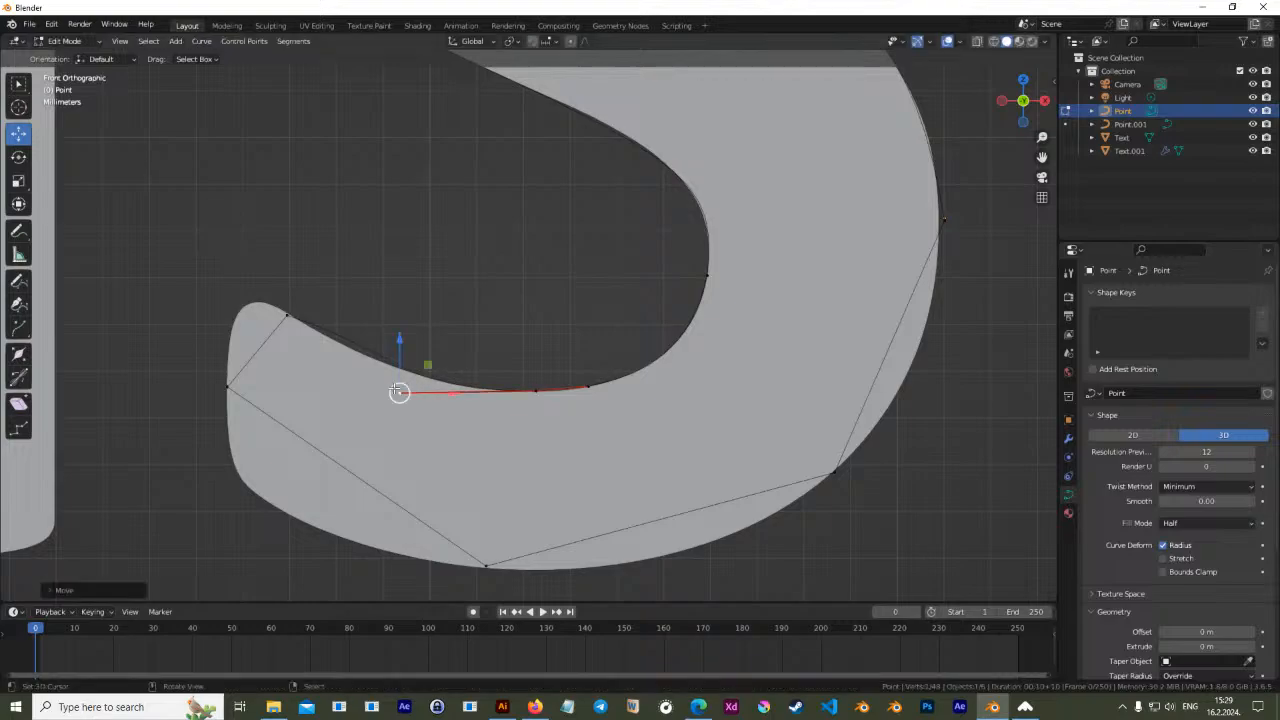
Reposition the lower tip's inner point and adjust the handles between it and the lowest inner-curve point
right_drag(285, 314, 278, 307)
right_drag(358, 333, 323, 333)
right_click(535, 389)
right_drag(403, 392, 411, 391)
Adjust the handles of the lower tip's outer-left point to round the tip and extend down its side
right_click(222, 385)
right_drag(243, 355, 241, 286)
right_click(277, 309)
right_click(228, 387)
right_drag(312, 450, 206, 520)
Subdivide the segment between the lower tip's outer point and the bottom point, and fit the new point to the lower-left corner
shift+right_click(474, 563)
key(w)
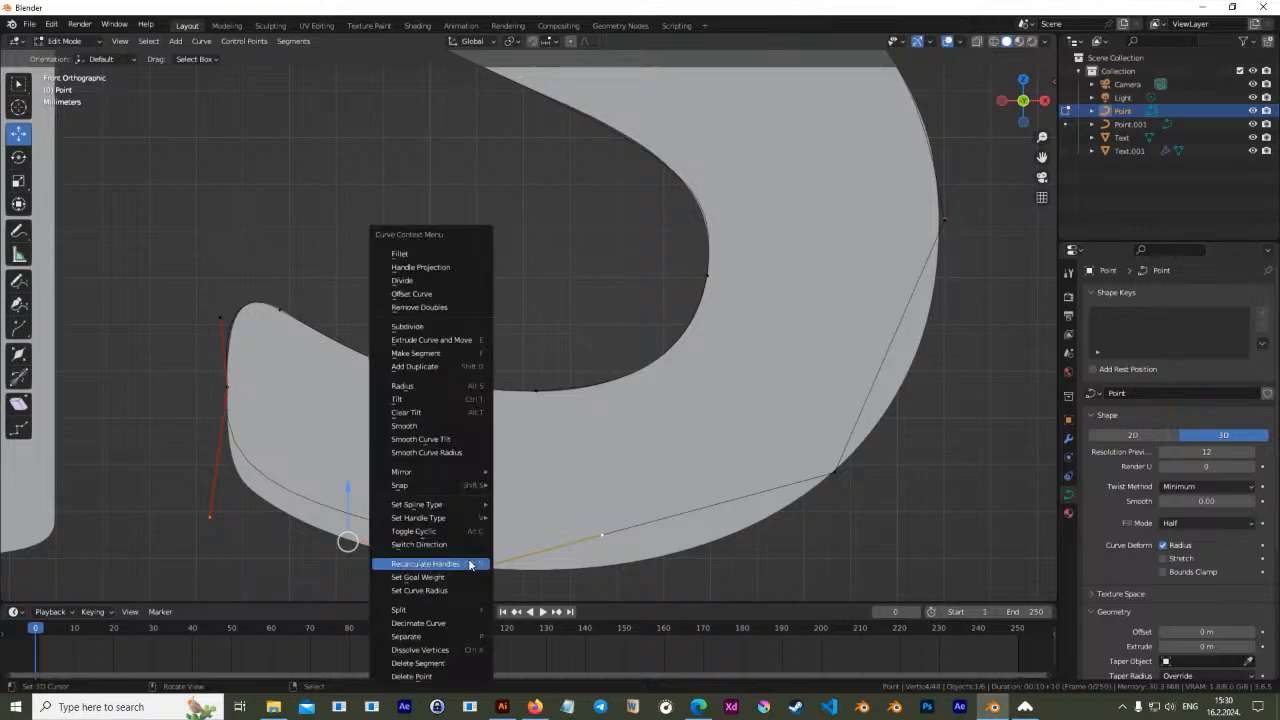
click(460, 326)
right_drag(316, 505, 285, 519)
right_drag(272, 470, 227, 463)
Refine the lower tip's upper outer handle and the handle between the lower-left corner and bottom points
right_click(226, 384)
right_click(229, 389)
right_drag(222, 319, 225, 313)
right_click(484, 565)
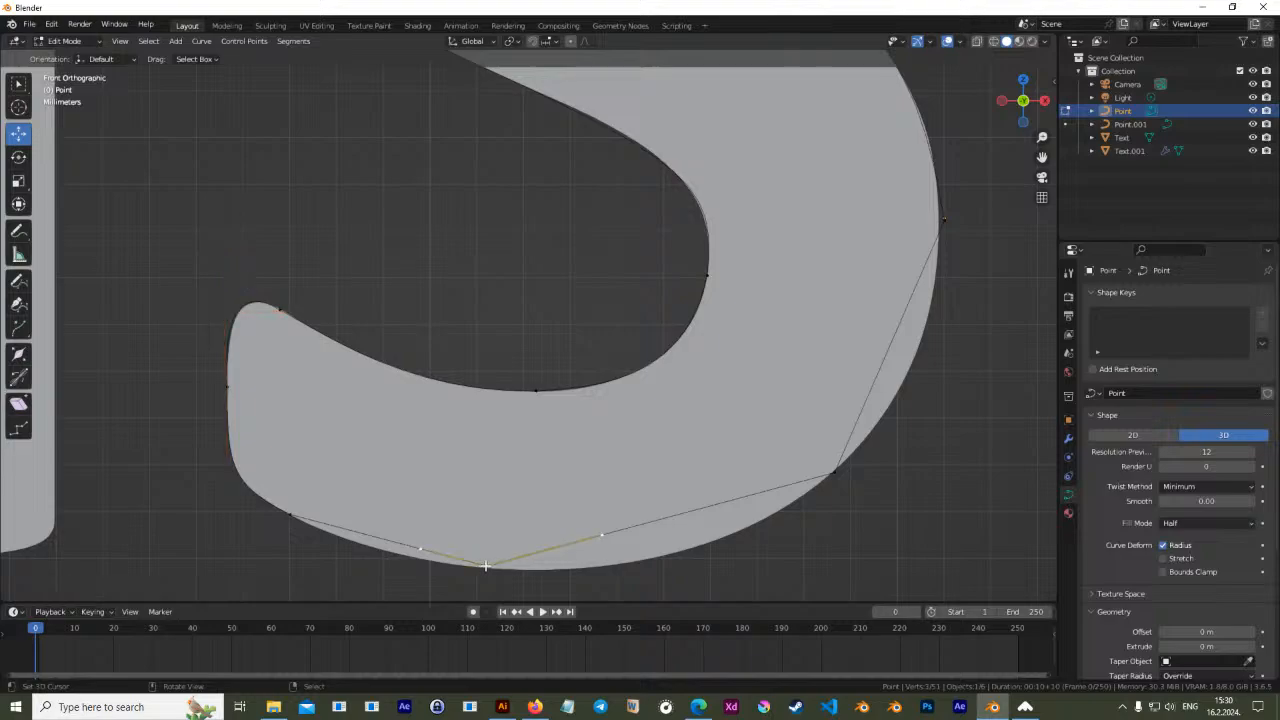
right_drag(486, 567, 347, 540)
Set the lower-left corner point's handles to Automatic and realign its handle along the S's bottom edge
right_click(286, 514)
right_click(289, 514)
key(v)
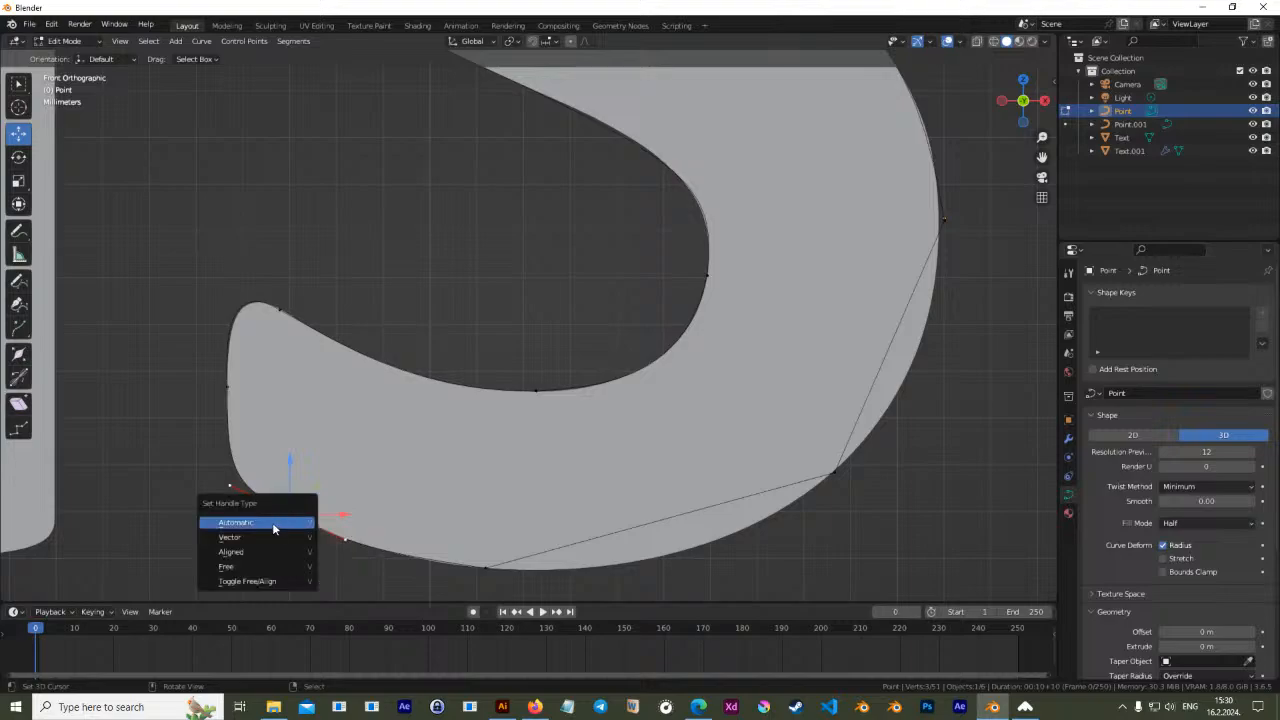
click(325, 528)
right_drag(350, 563, 352, 538)
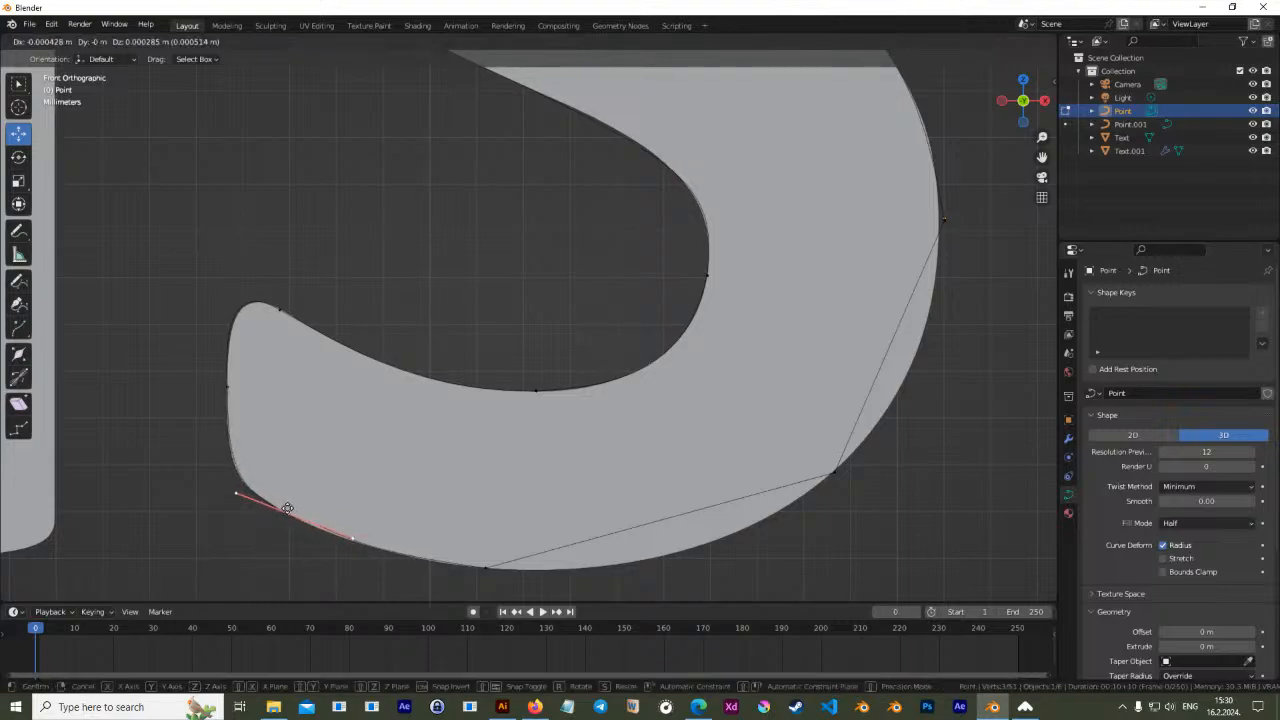
Set the handles of the bottom point and the lower-right point to Automatic
right_click(485, 564)
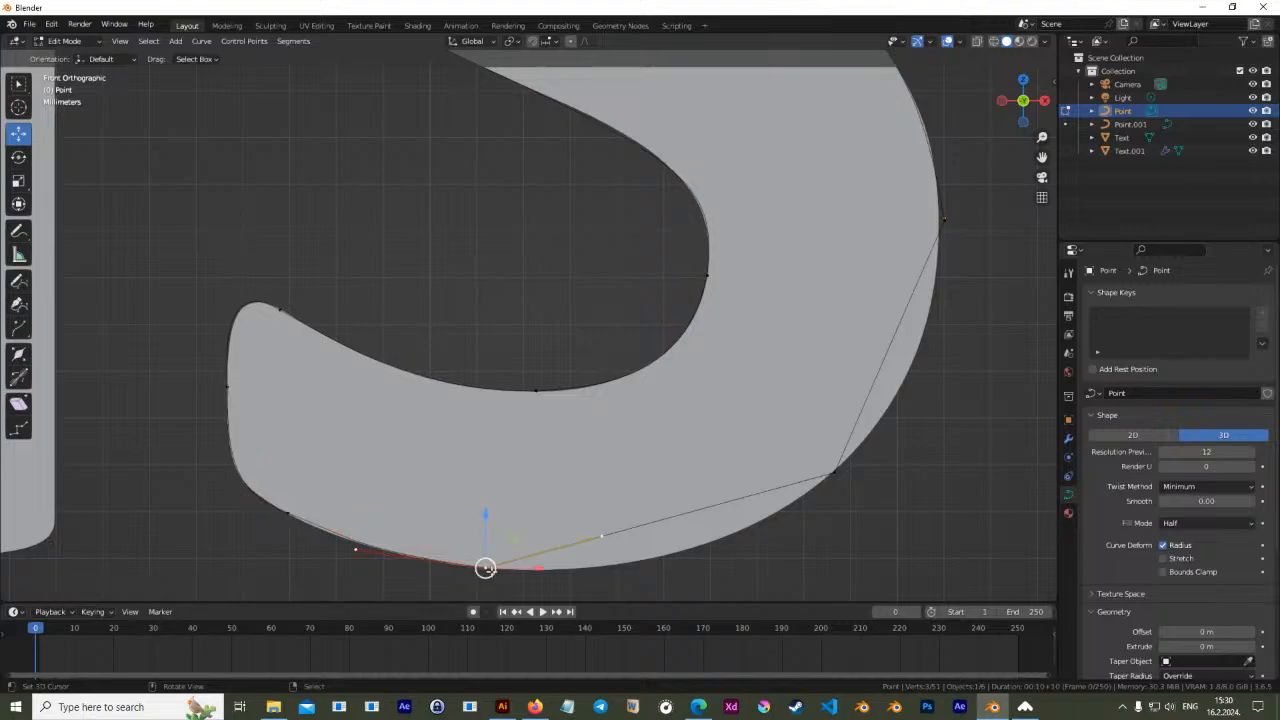
key(v)
click(485, 572)
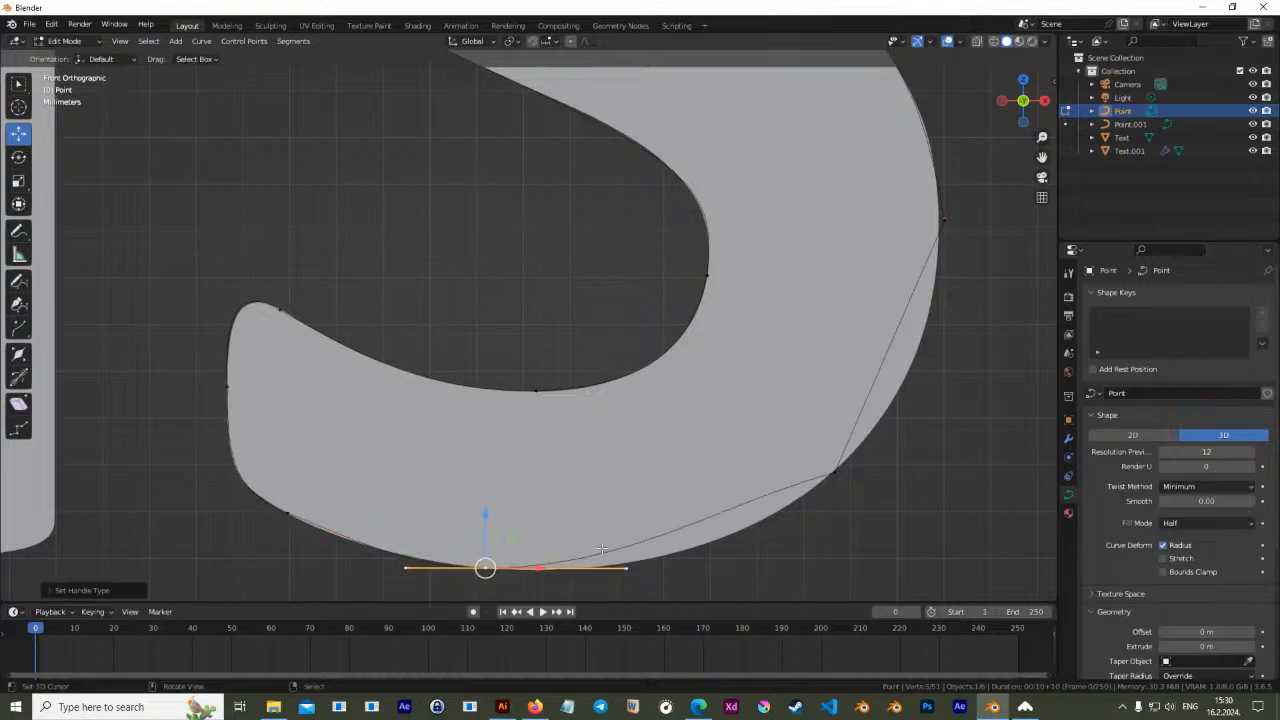
right_click(835, 475)
right_drag(723, 504, 748, 530)
right_click(834, 472)
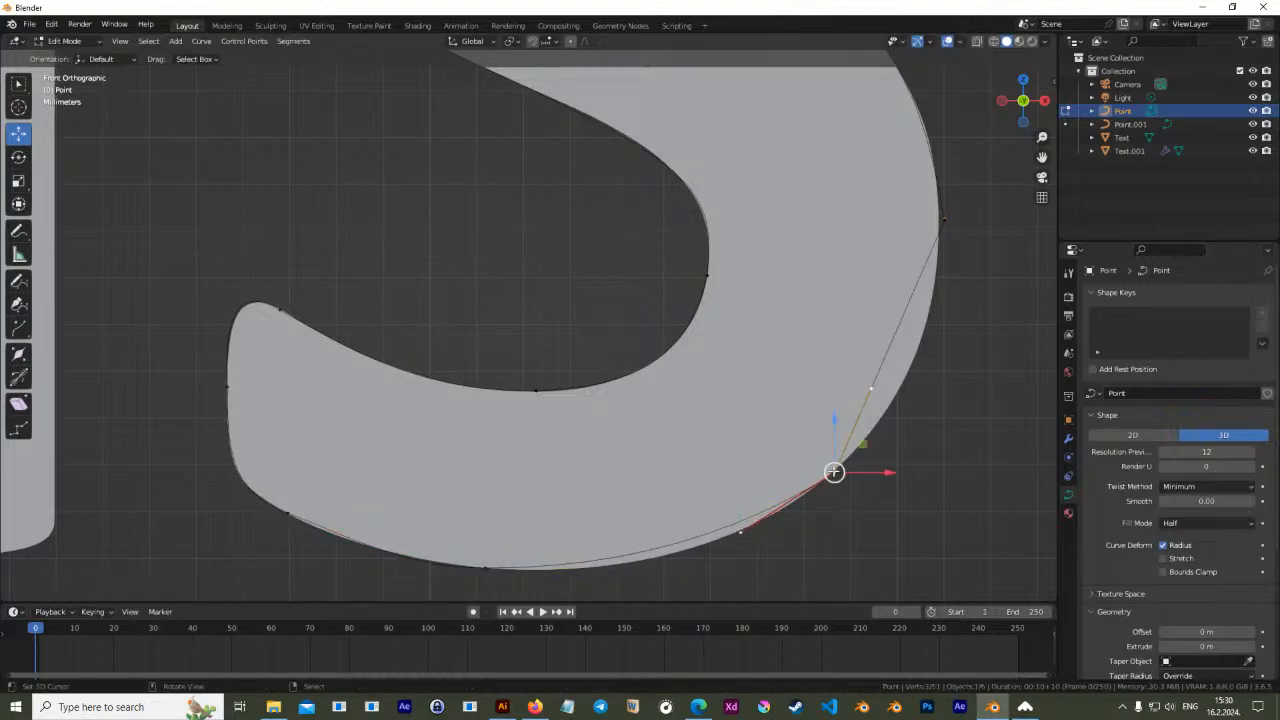
key(v)
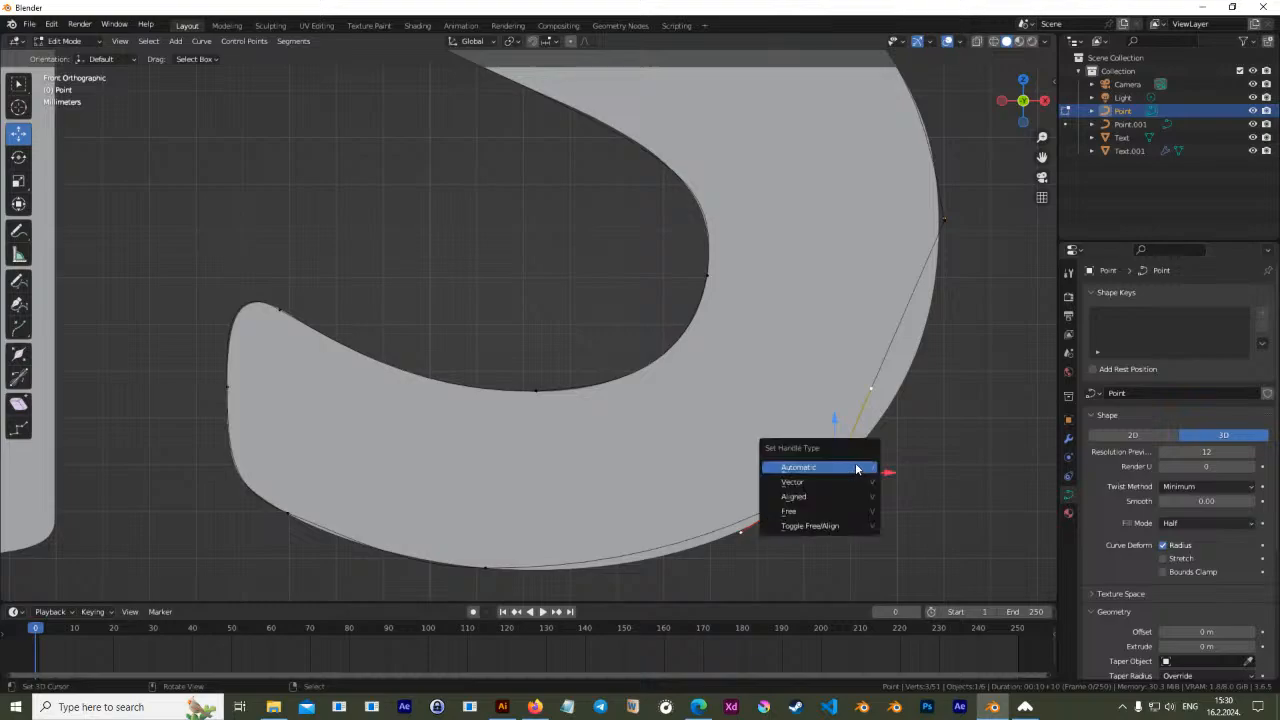
click(855, 468)
Move the S's rightmost control point onto the outer edge and pull its lower handle outward to fit the curve
right_click(942, 216)
right_drag(942, 216, 939, 218)
right_drag(908, 301, 945, 270)
Refine the bottom point's position and handles, along with the neighbouring corner handle, to follow the S's bottom edge
right_drag(492, 565, 496, 567)
right_drag(620, 567, 611, 571)
right_drag(490, 570, 480, 567)
right_click(291, 514)
right_drag(363, 539, 334, 536)
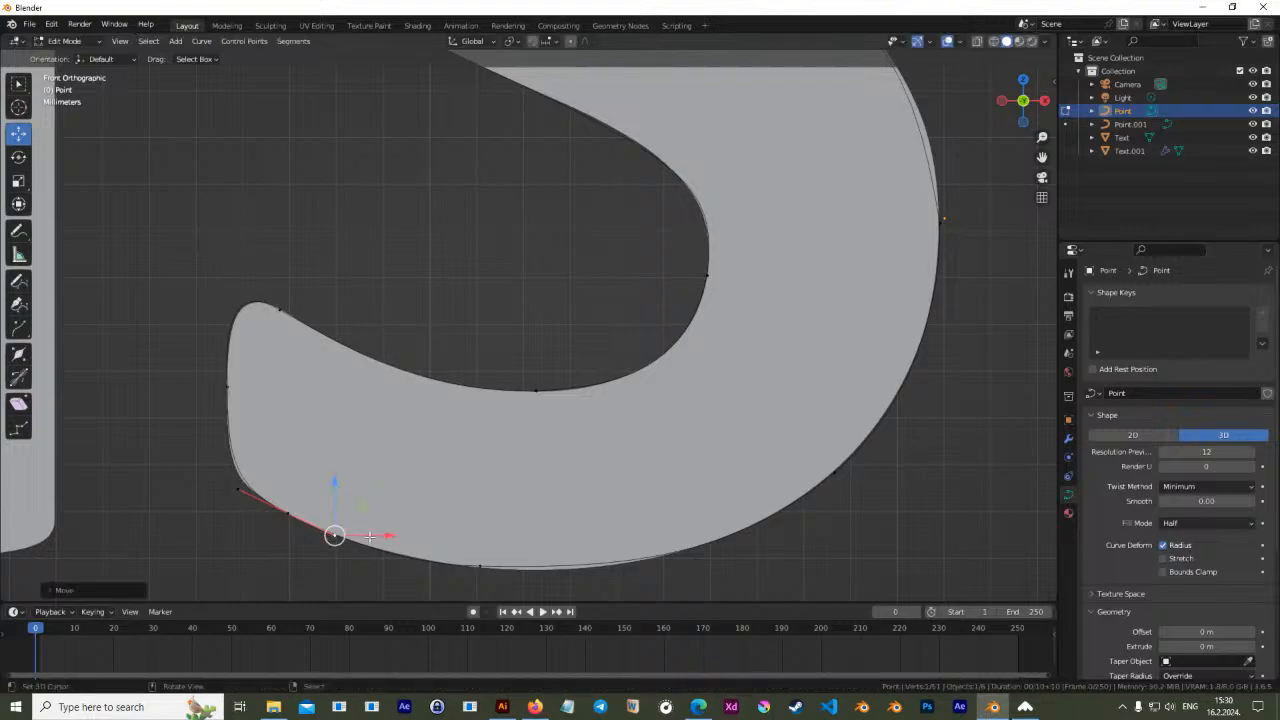
right_drag(480, 566, 420, 572)
right_drag(646, 566, 610, 561)
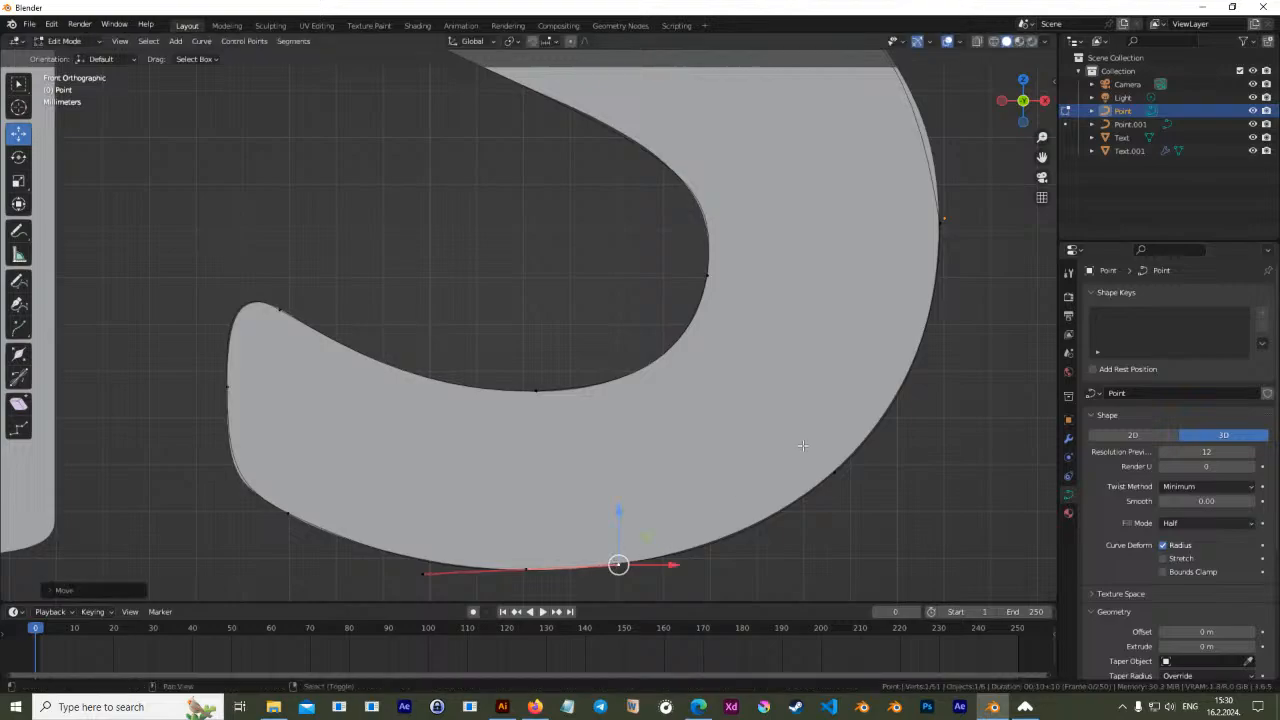
Adjust the upper handle of the curve's rightmost point to follow the S's outer right edge
shift+middle_drag(607, 502, 574, 517)
shift+middle_drag(860, 264, 685, 417)
right_click(721, 391)
right_drag(702, 276, 717, 278)
scroll(553, 262, down, 1)
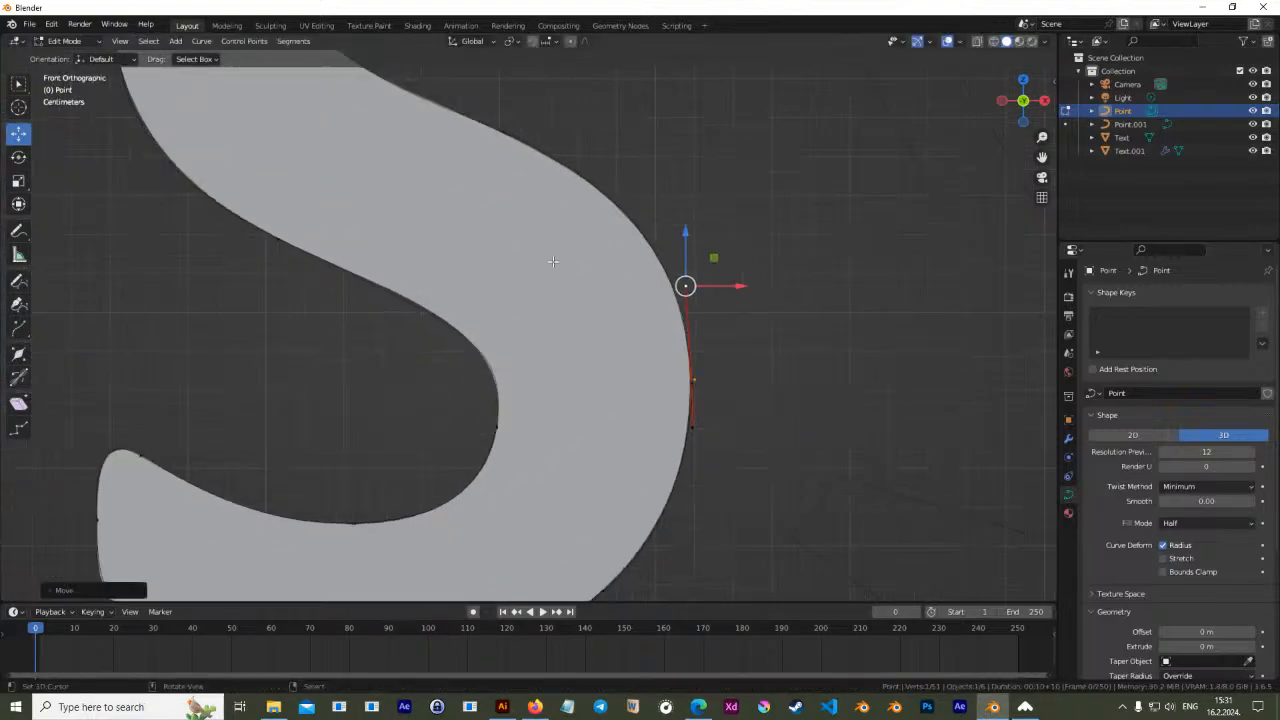
scroll(553, 262, down, 3)
shift+middle_drag(495, 246, 542, 300)
scroll(544, 286, down, 3)
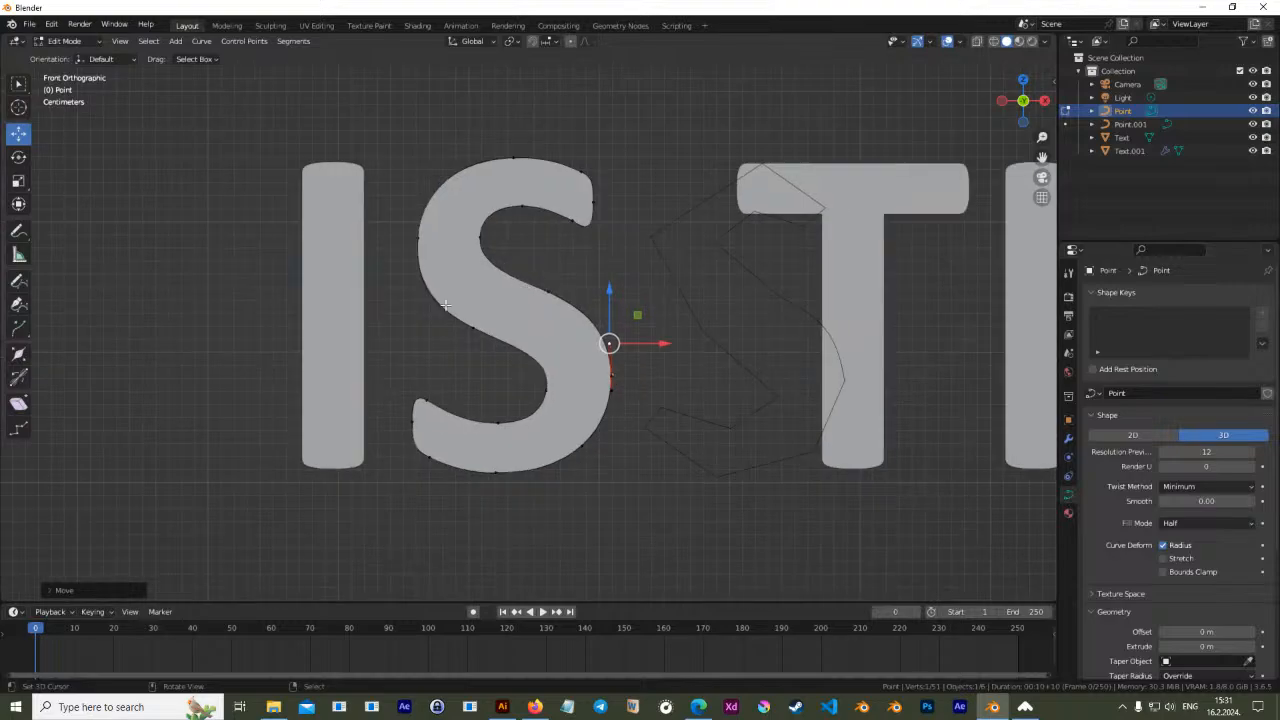
Leave point editing and move the fitted S curve along X to the empty area before the letter I
key(Tab)
drag(641, 376, 278, 343)
shift+middle_drag(378, 360, 589, 365)
Examine the topology of the text mesh and compare it with the control points of the separate S curve
right_click(717, 314)
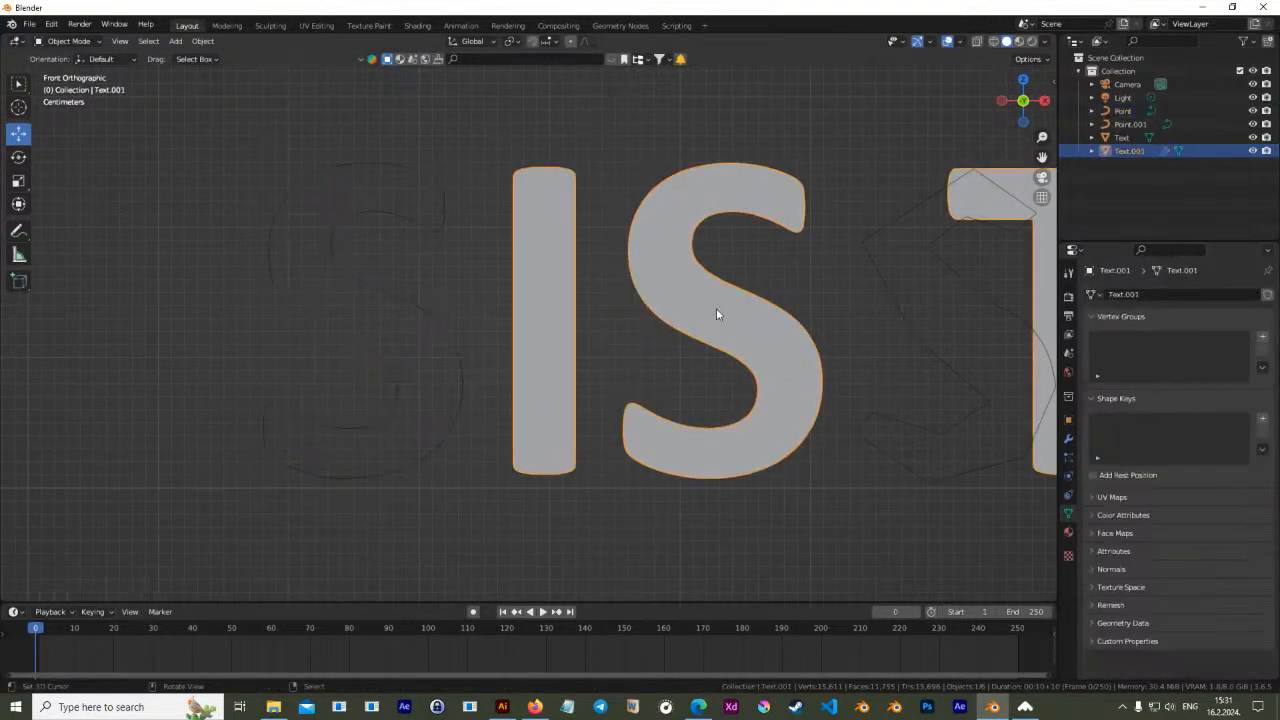
key(Tab)
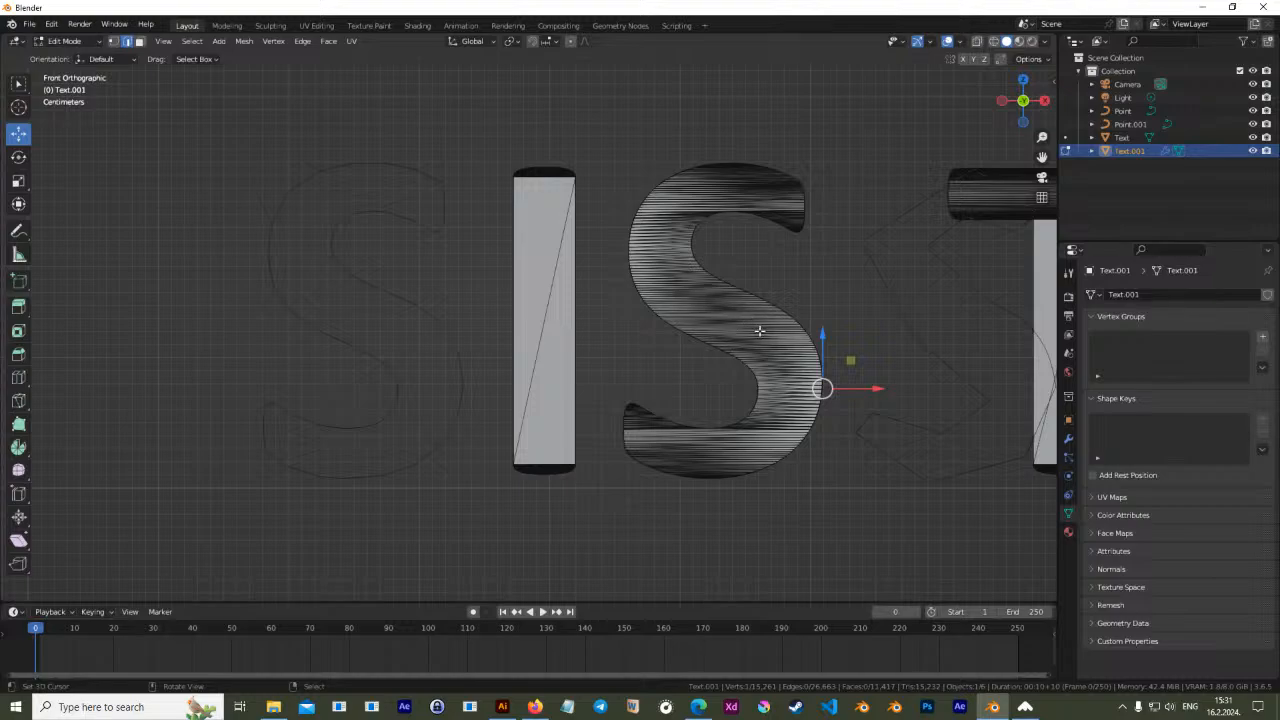
key(Tab)
click(460, 345)
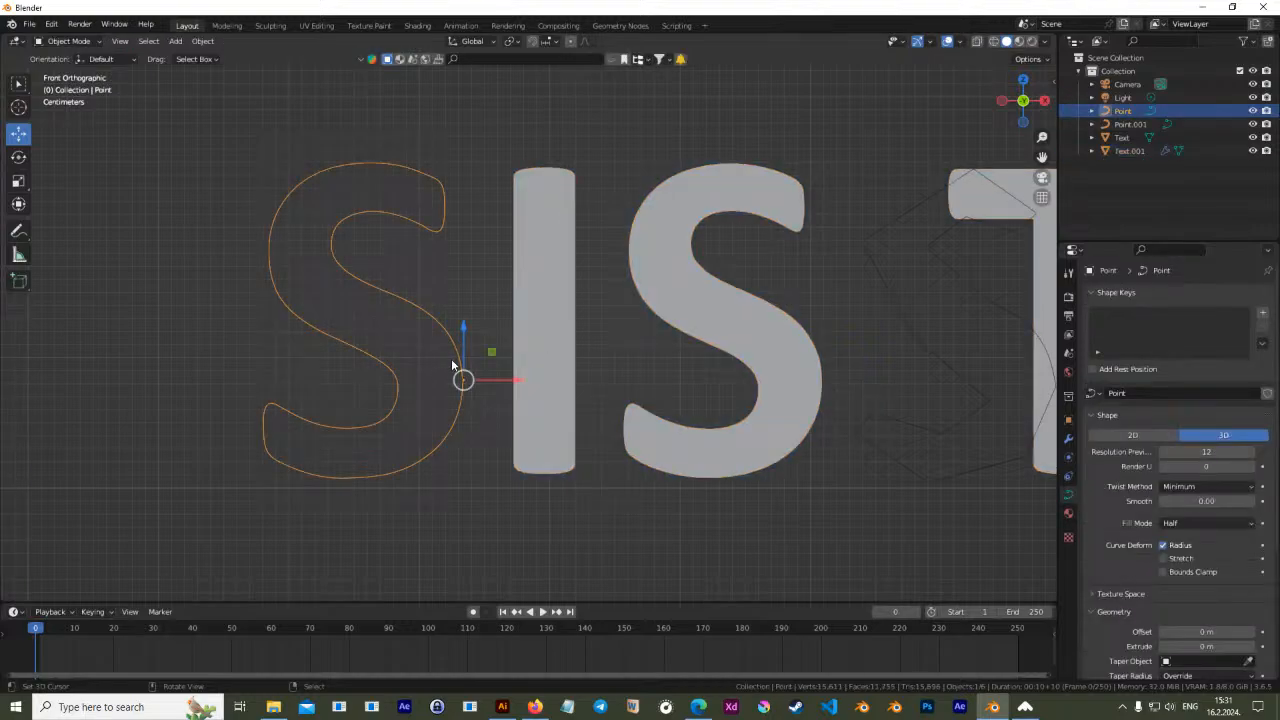
key(Tab)
key(Tab)
key(Tab)
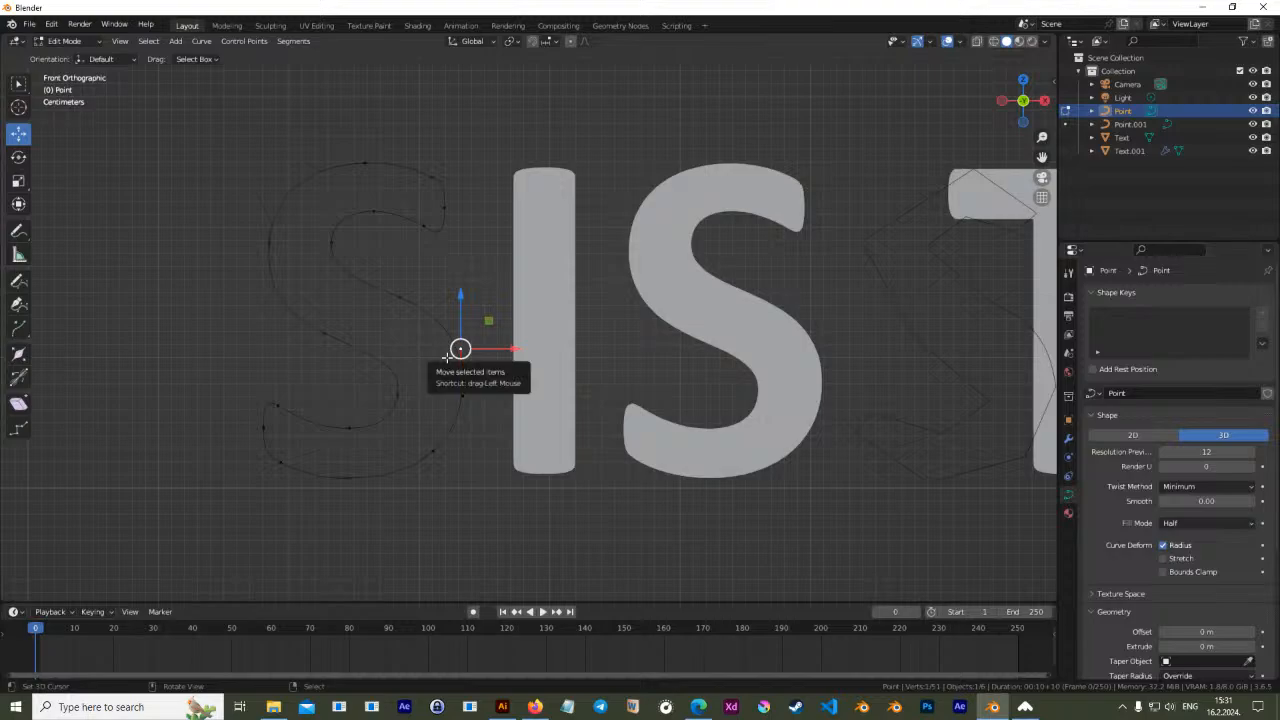
key(Tab)
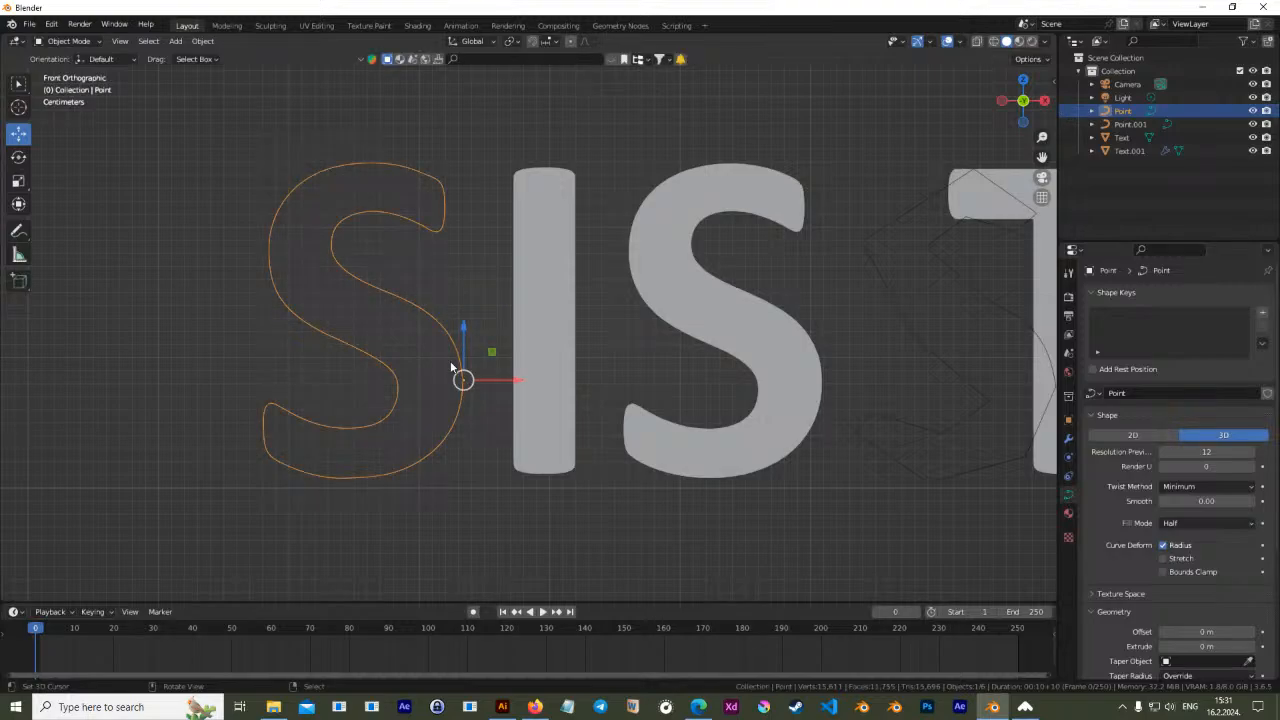
click(722, 350)
click(457, 356)
click(742, 353)
Convert the fitted S curve to a mesh and inspect its vertices in vertex select mode
click(452, 356)
key(alt+c)
click(486, 361)
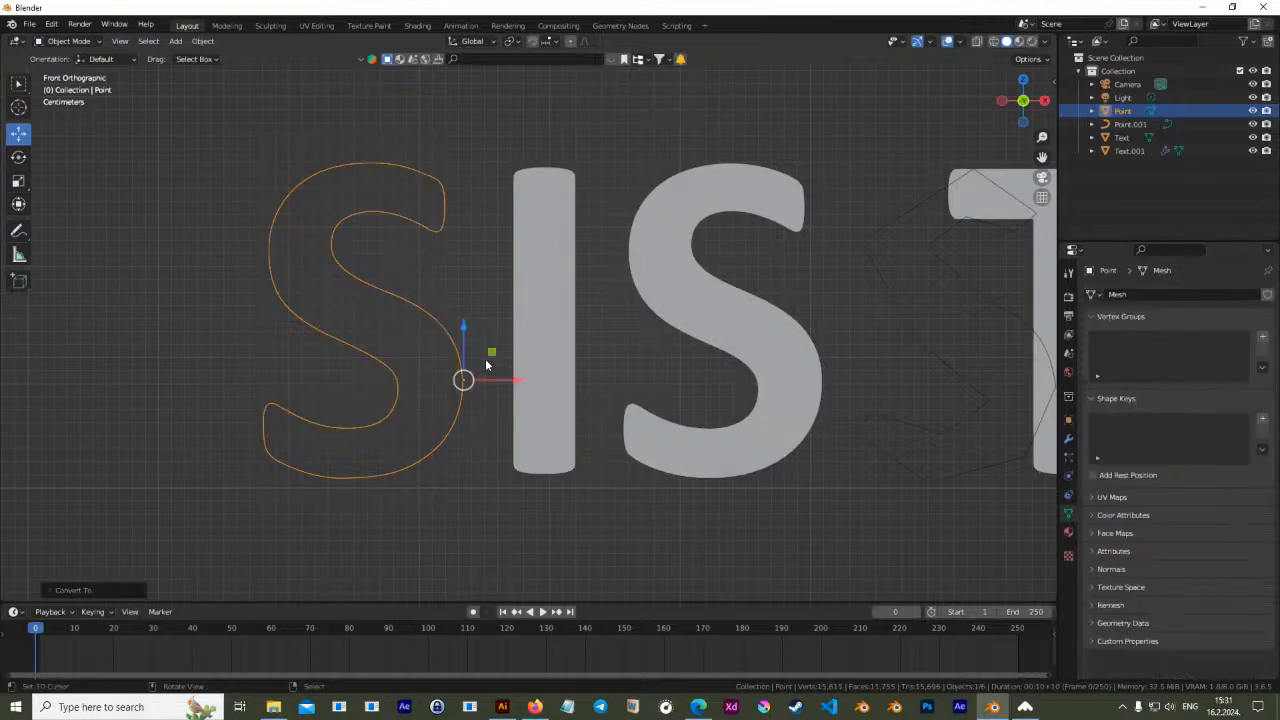
key(Tab)
click(113, 42)
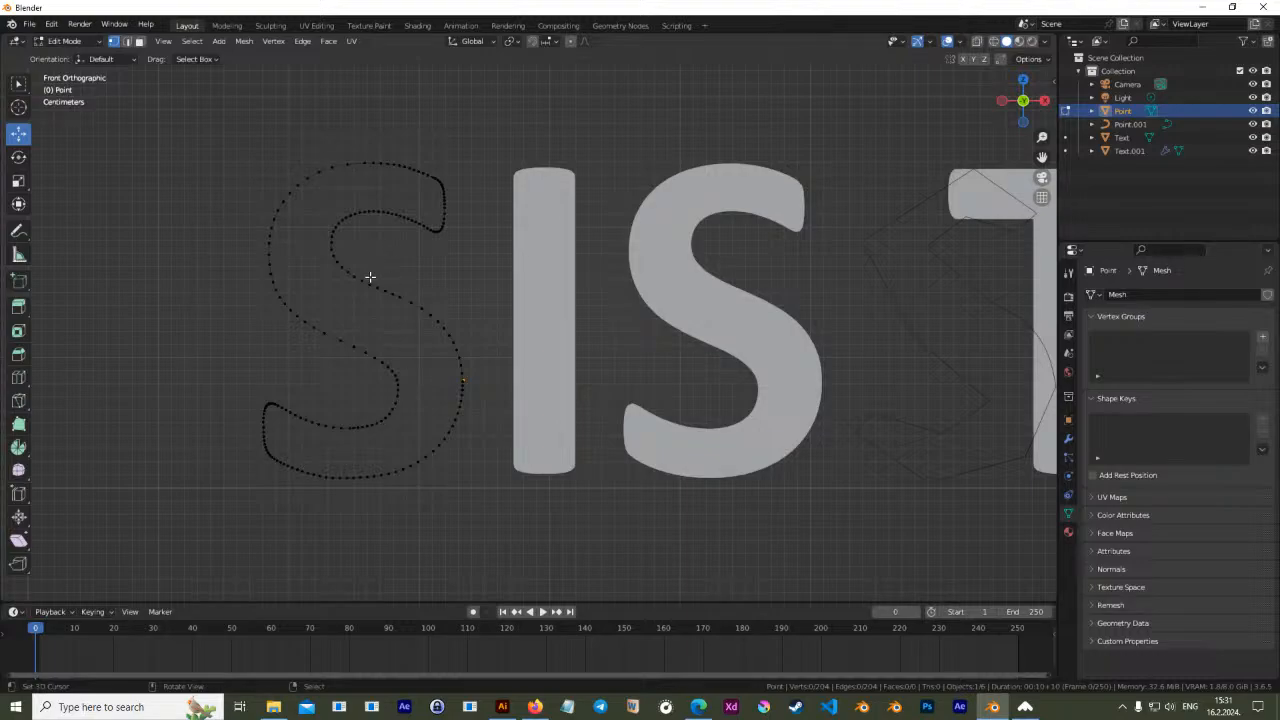
key(Tab)
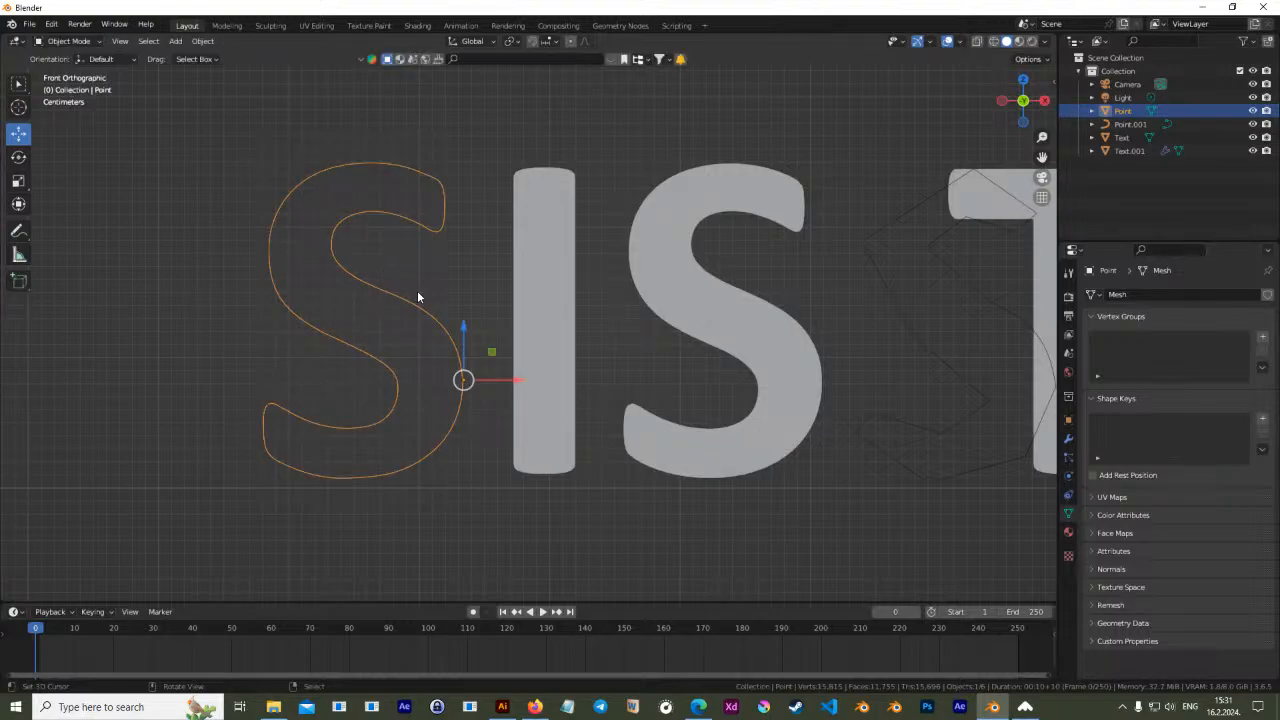
Undo the conversion of the S curve to a mesh
key(ctrl+z)
key(ctrl+z)
key(ctrl+z)
key(ctrl+z)
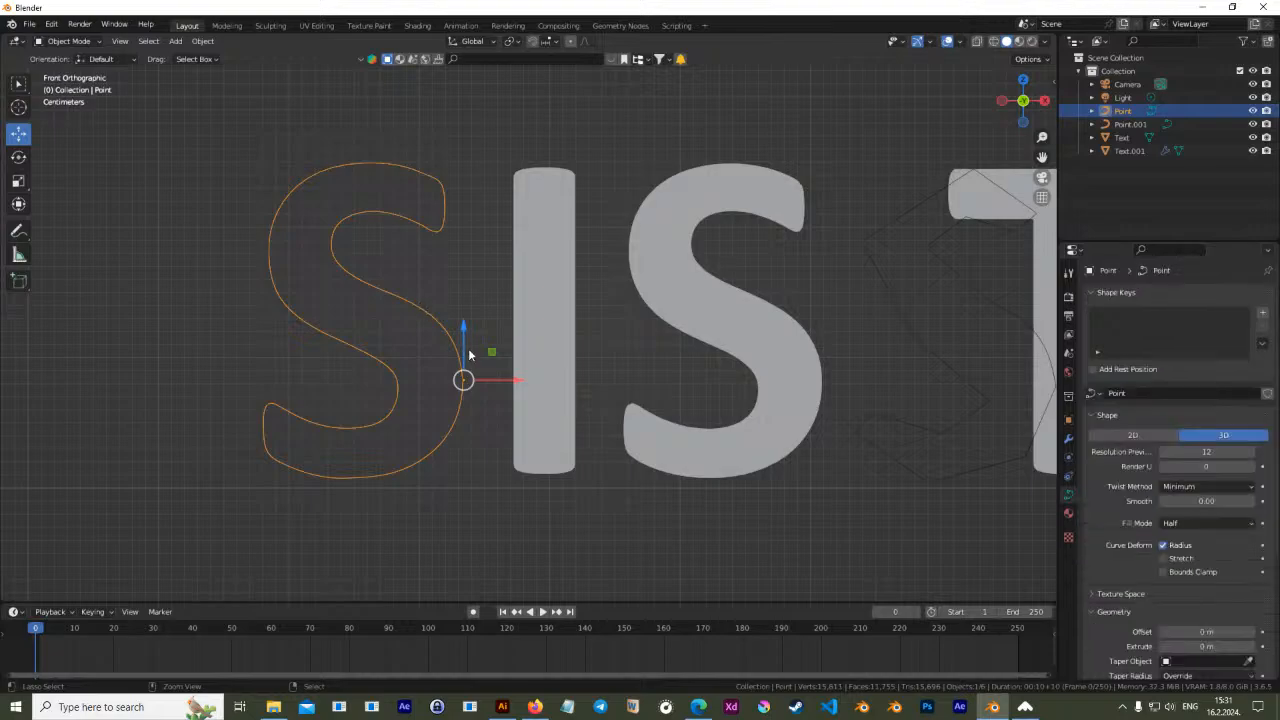
key(ctrl+z)
Try a 0.01 m extrude on the fitted S curve and undo it
click(458, 367)
scroll(1160, 510, down, 5)
mouse_move(1200, 465)
mouse_down()
mouse_move(1230, 465)
mouse_move(1208, 465)
mouse_up()
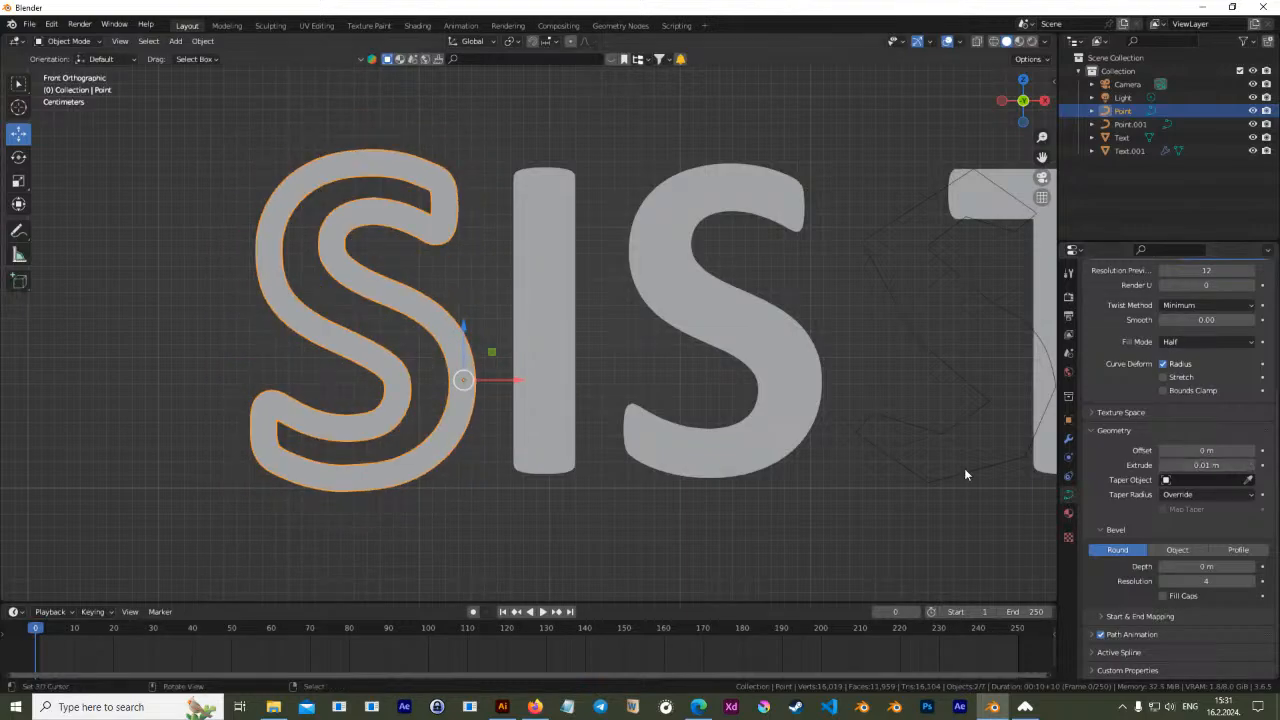
key(ctrl+z)
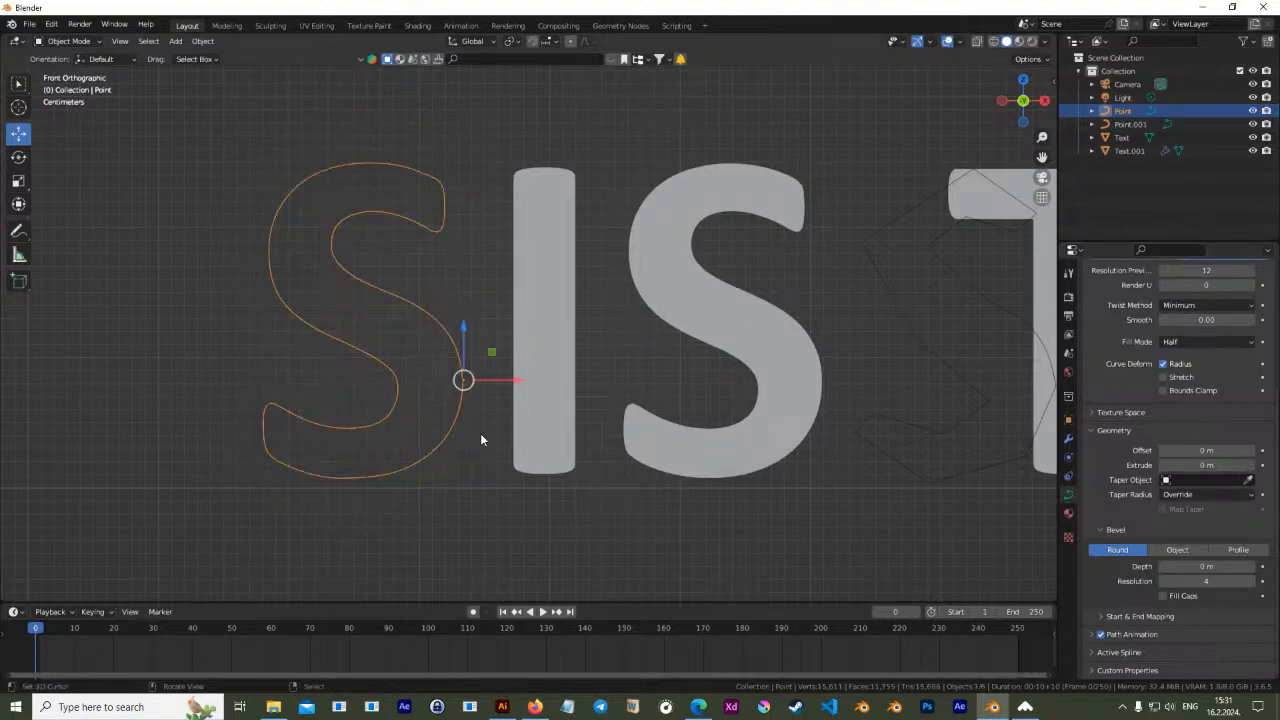
Give the fitted S curve a round bevel with a depth of 0.01 m and view it in perspective
key(Tab)
key(Tab)
scroll(1183, 558, up, 1)
mouse_move(1200, 578)
mouse_down()
mouse_move(1240, 581)
mouse_move(1203, 581)
mouse_up()
mouse_move(1202, 480)
mouse_down()
mouse_move(1245, 480)
mouse_move(1200, 480)
mouse_up()
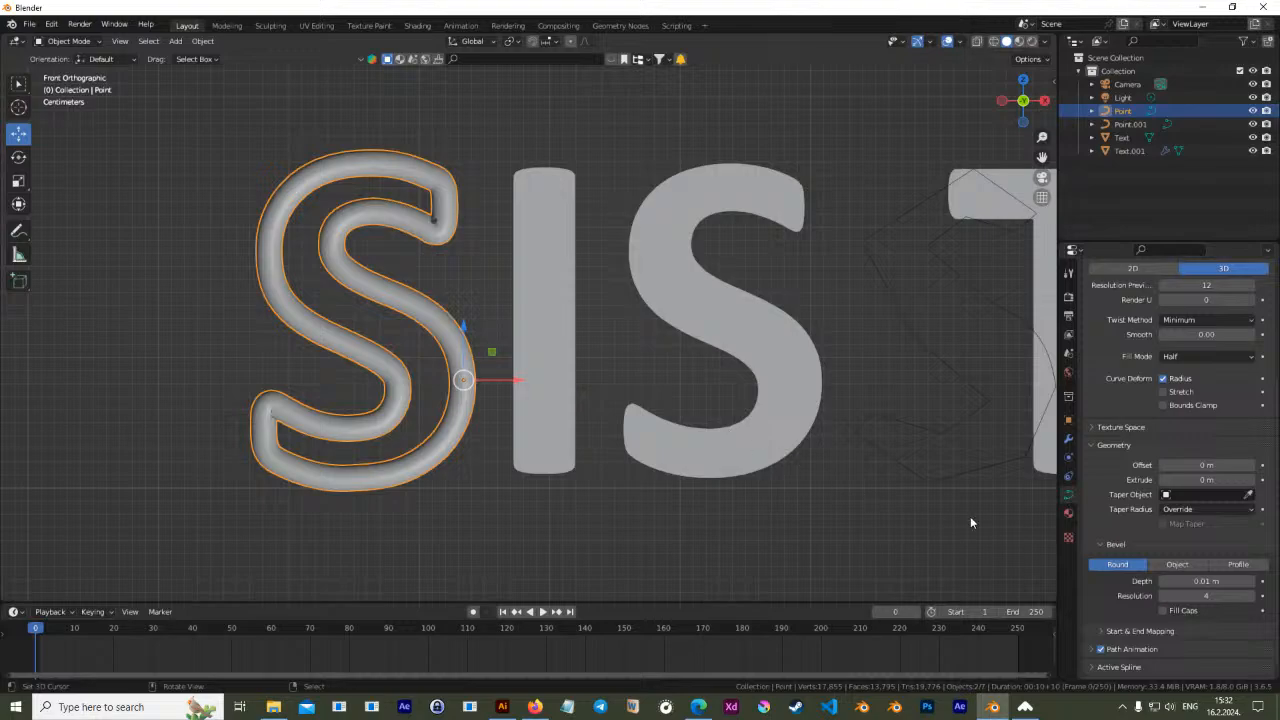
key(Tab)
key(Tab)
key(Tab)
middle_drag(528, 450, 673, 447)
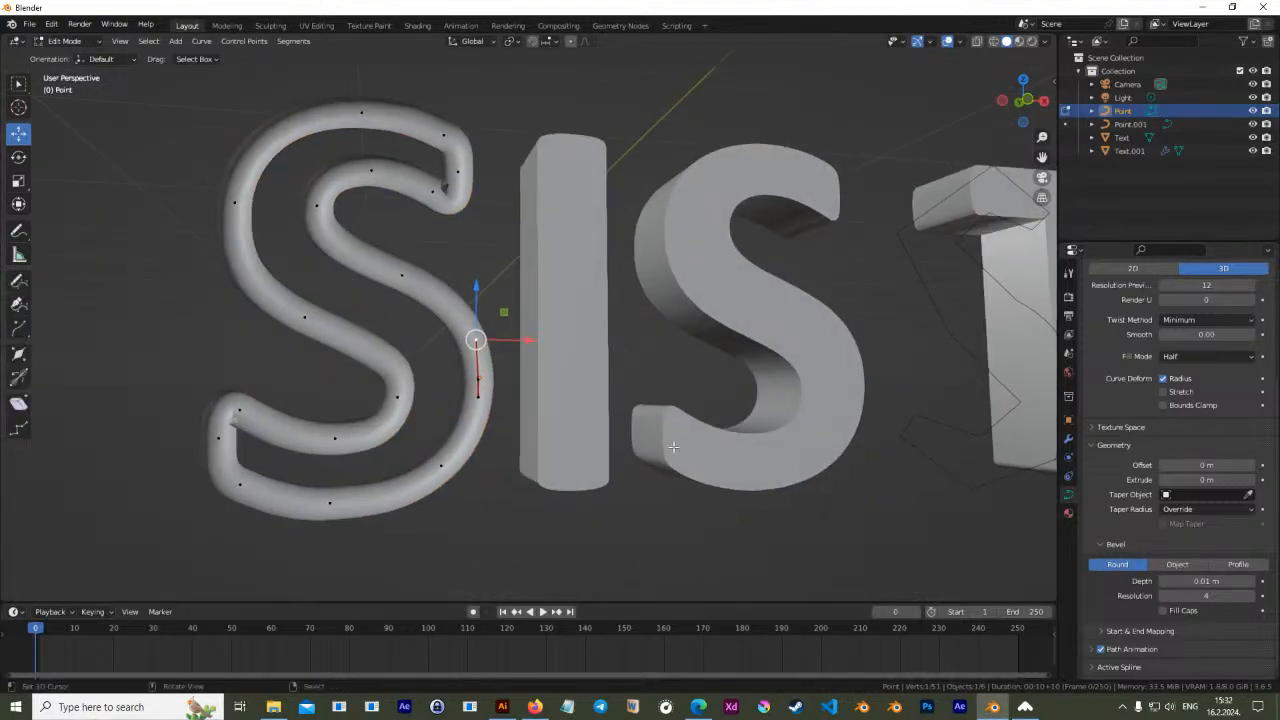
Set the S curve's bevel depth to 0.001 m
click(1192, 581)
click(1175, 581)
click(1168, 551)
click(1216, 581)
click(1176, 581)
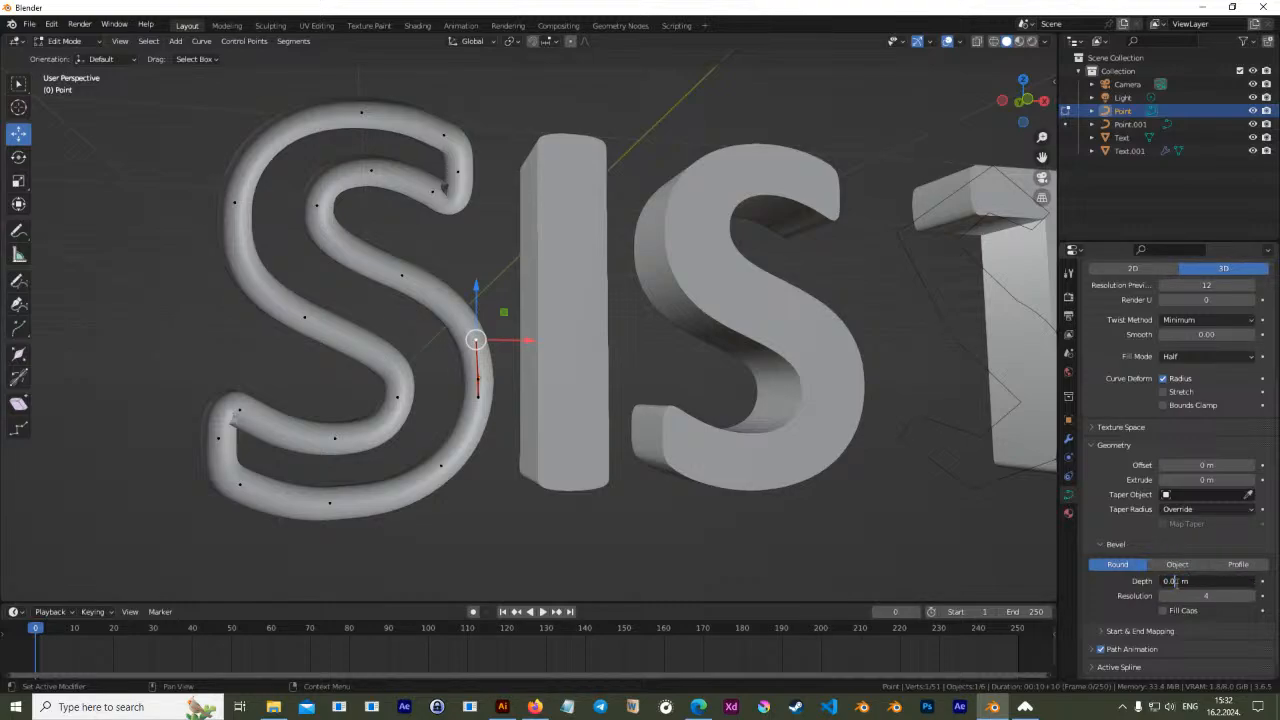
key(Return)
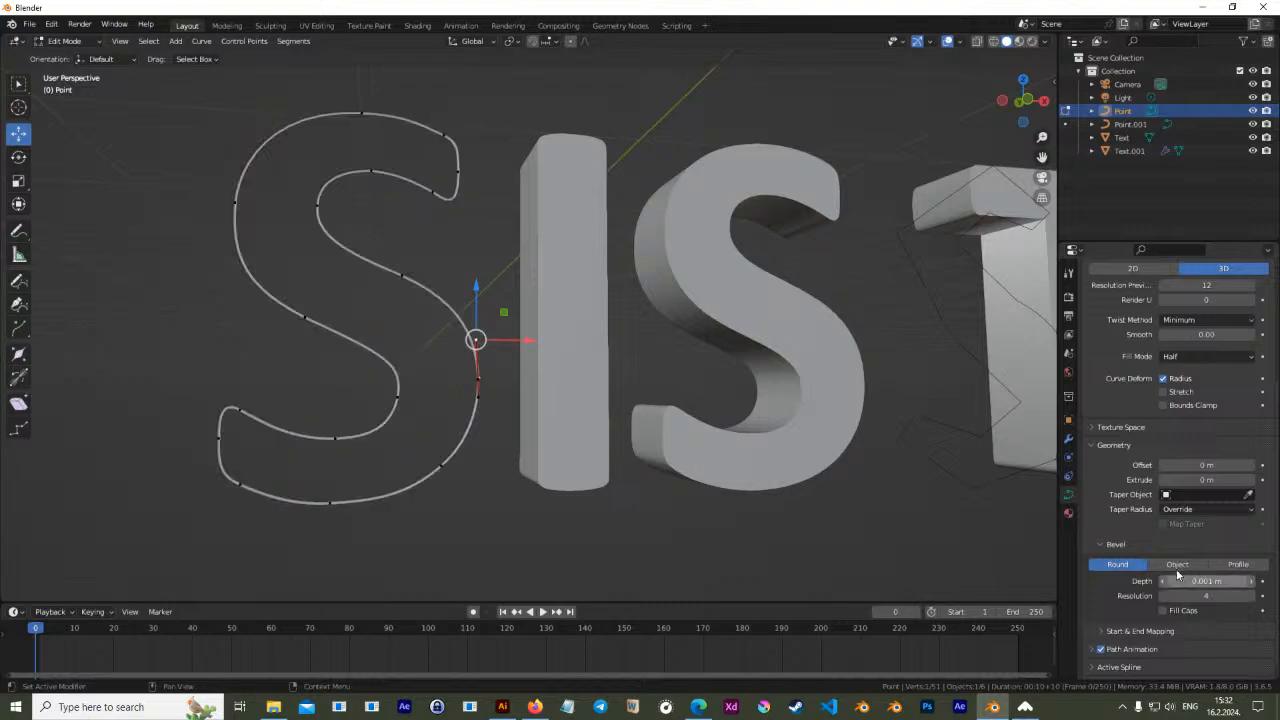
Reset the S curve's bevel depth to 0 m and return to the front view in Object Mode
middle_drag(578, 413, 520, 410)
key(Tab)
key(Tab)
drag(1203, 581, 1166, 581)
key(Tab)
key(KP_1)
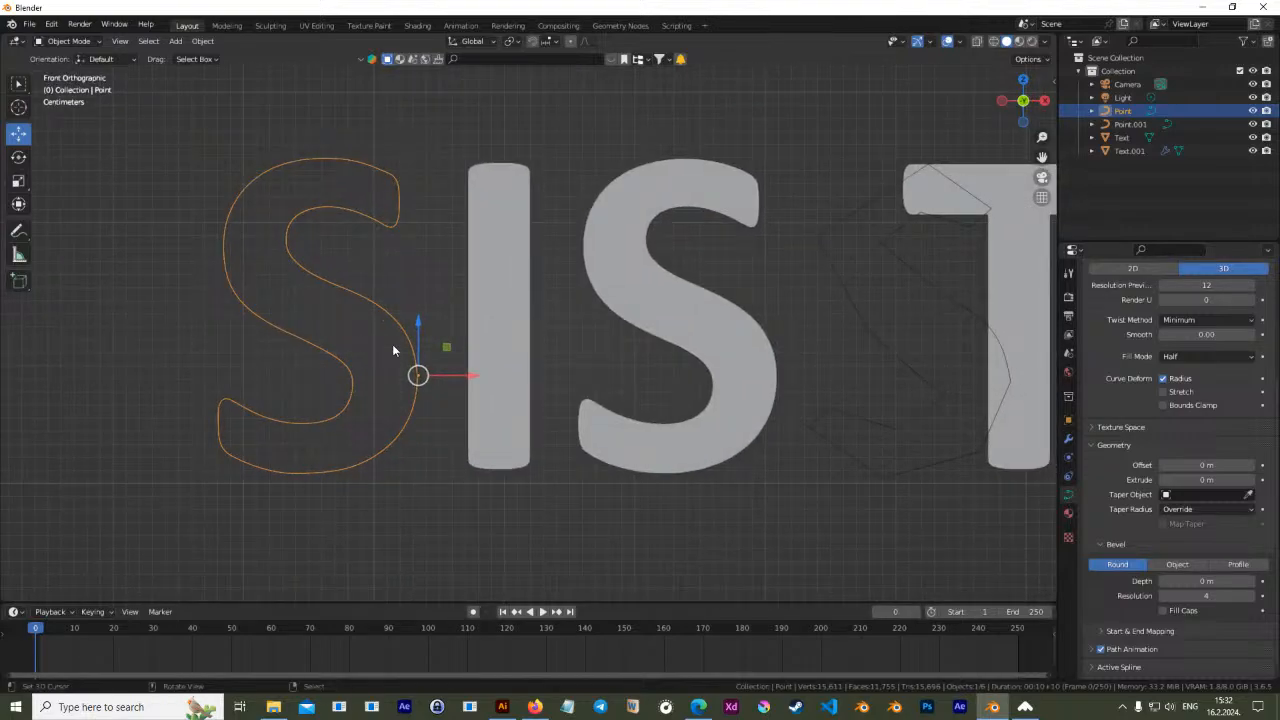
Examine the face topology of the S in the text mesh in Edit Mode
click(688, 355)
key(Tab)
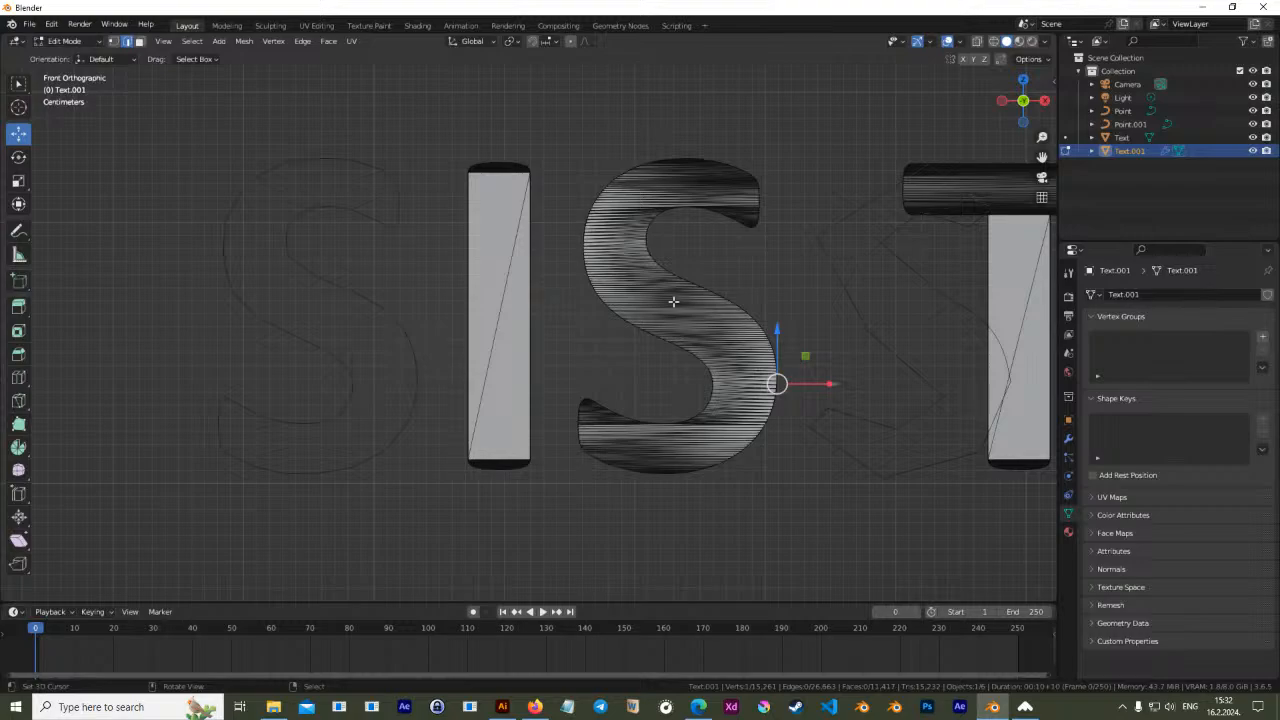
key(Tab)
key(Tab)
ctrl+scroll(708, 334, down, 5)
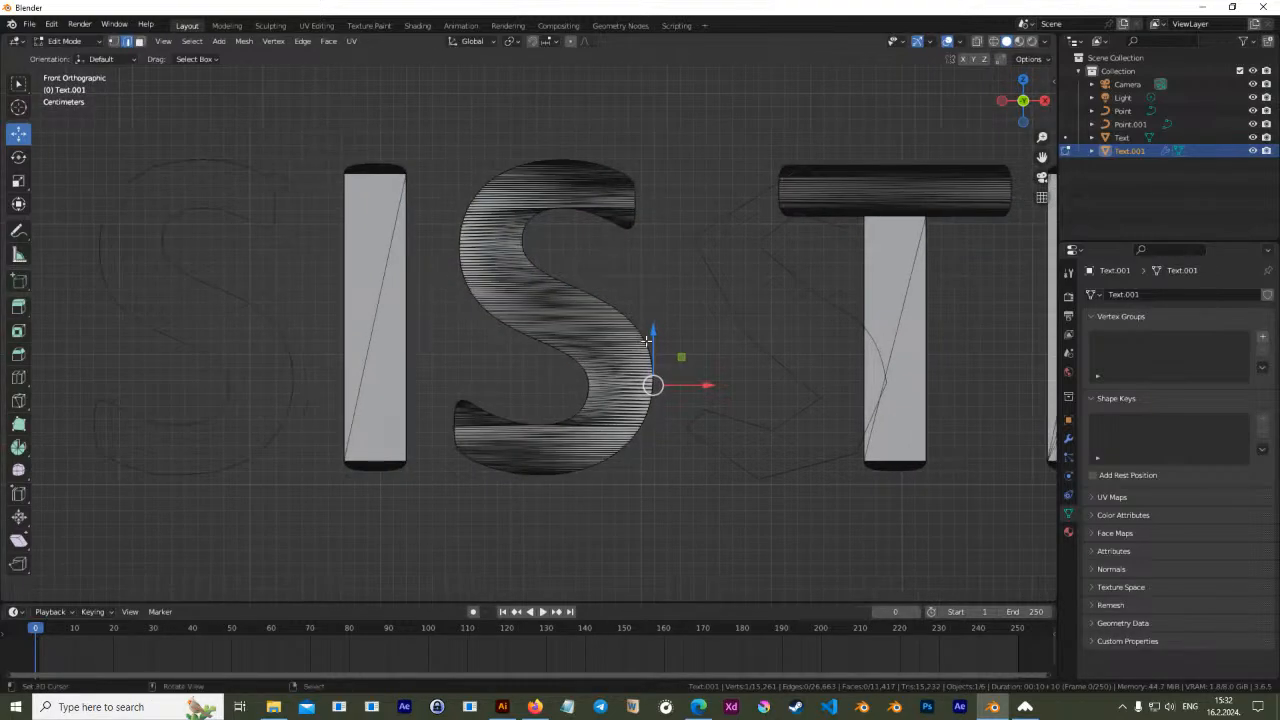
Move the rough angular curve Point.001 along X by about -0.18 m onto the S between I and T
key(Tab)
click(884, 381)
key(g)
key(x)
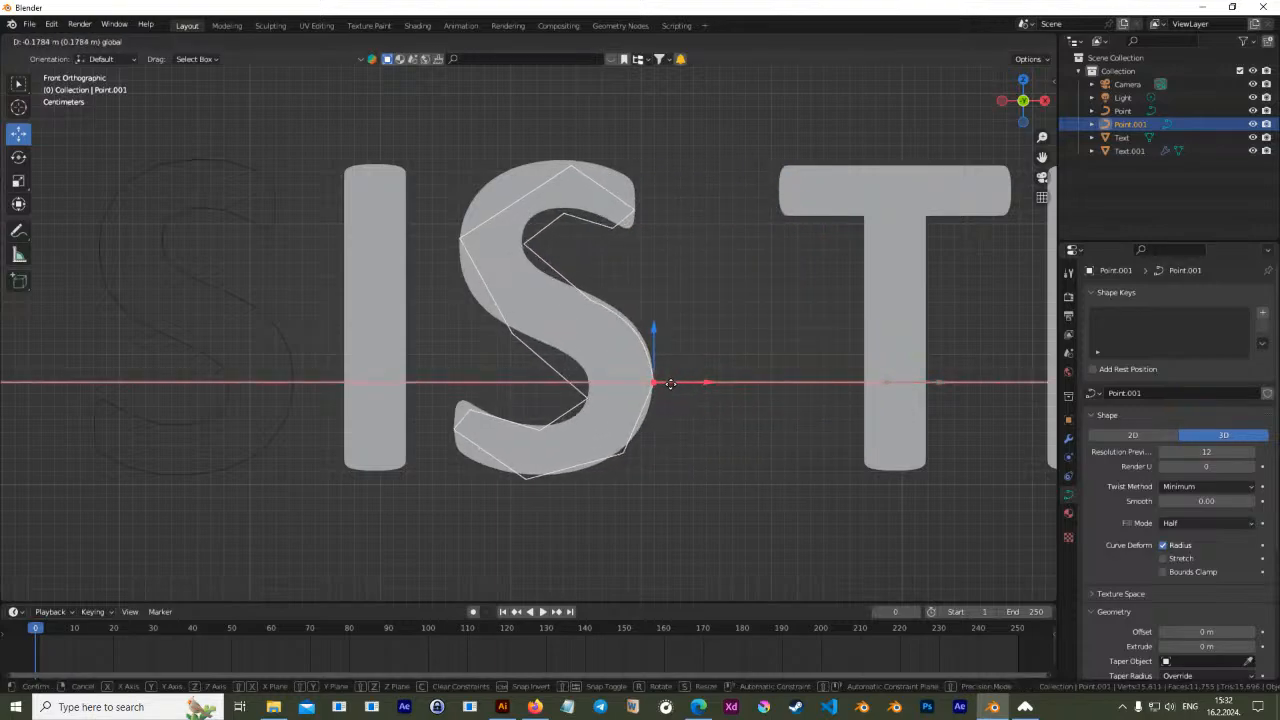
click(670, 384)
shift+middle_drag(558, 310, 609, 394)
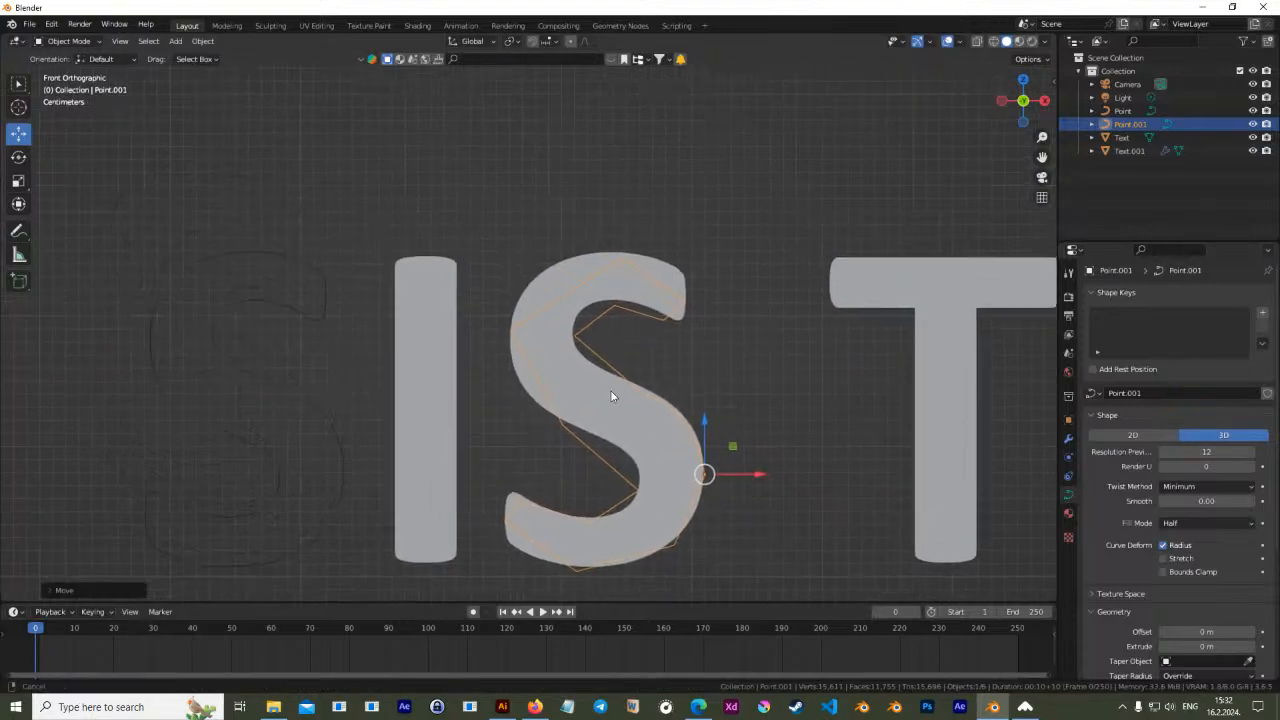
Set the handle type of all control points of Point.001 to Vector
key(Tab)
right_drag(637, 389, 636, 384)
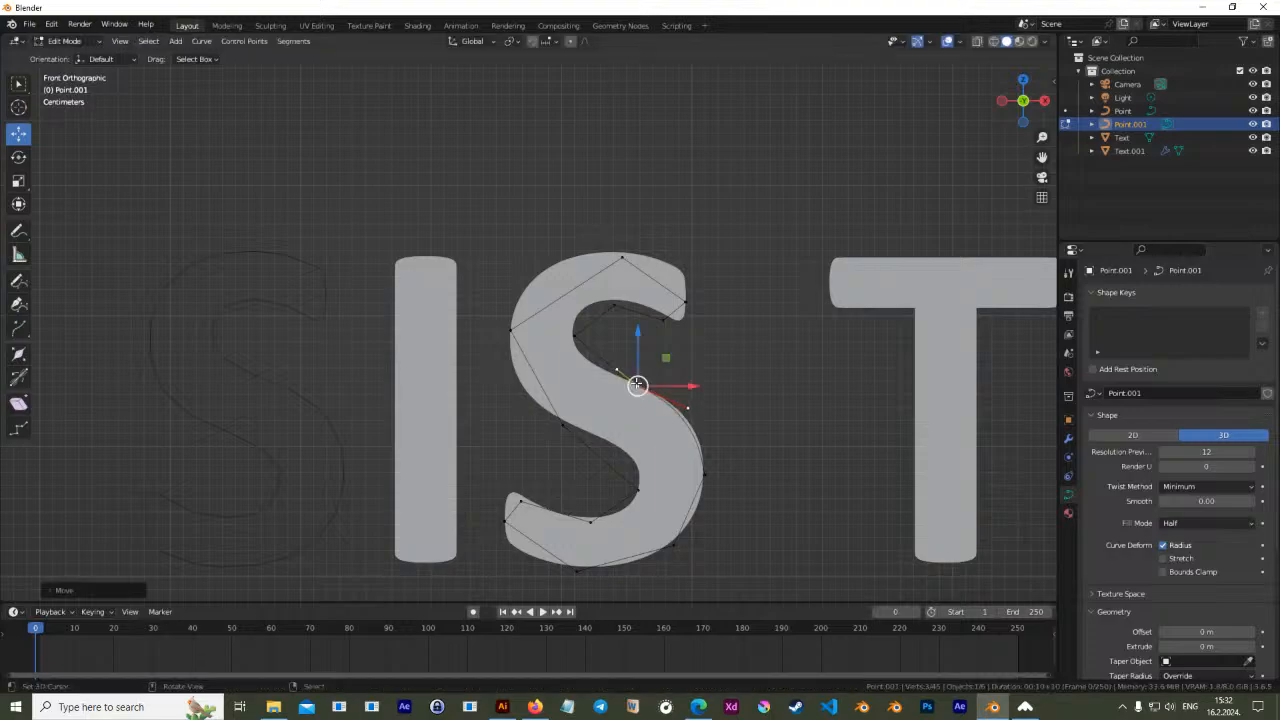
key(v)
click(622, 402)
key(alt+a)
key(a)
key(v)
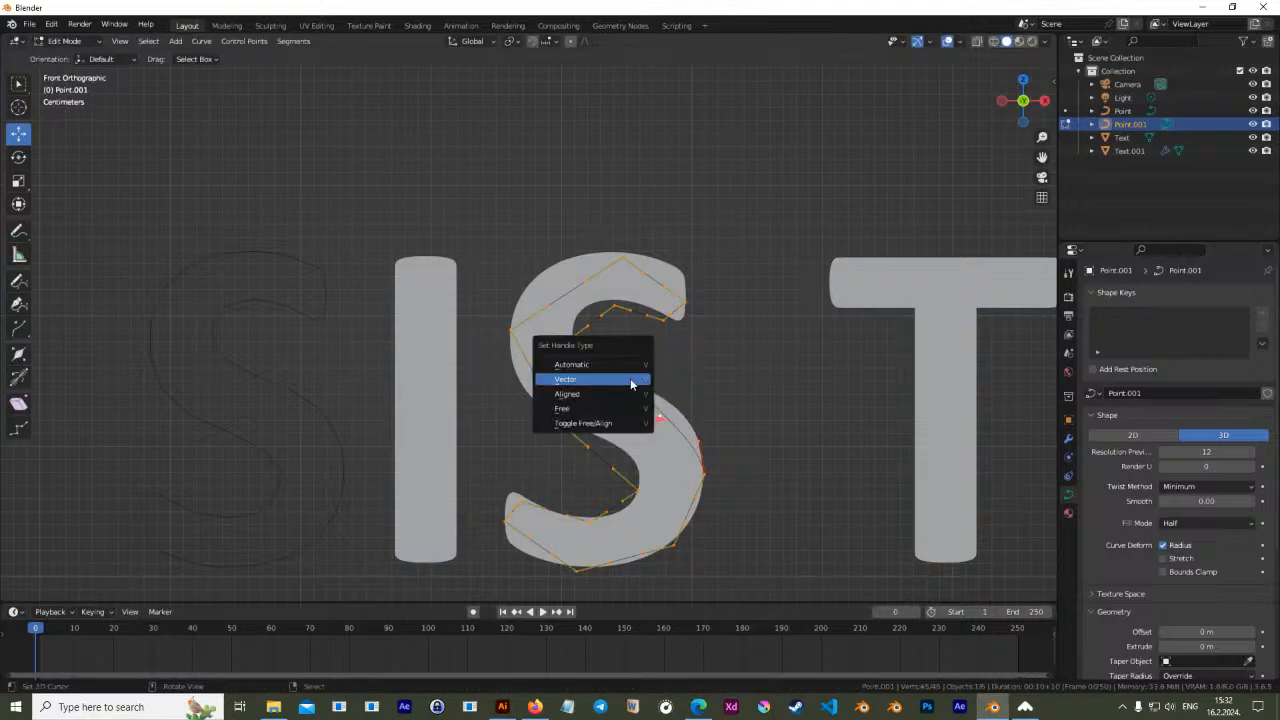
click(607, 377)
key(Tab)
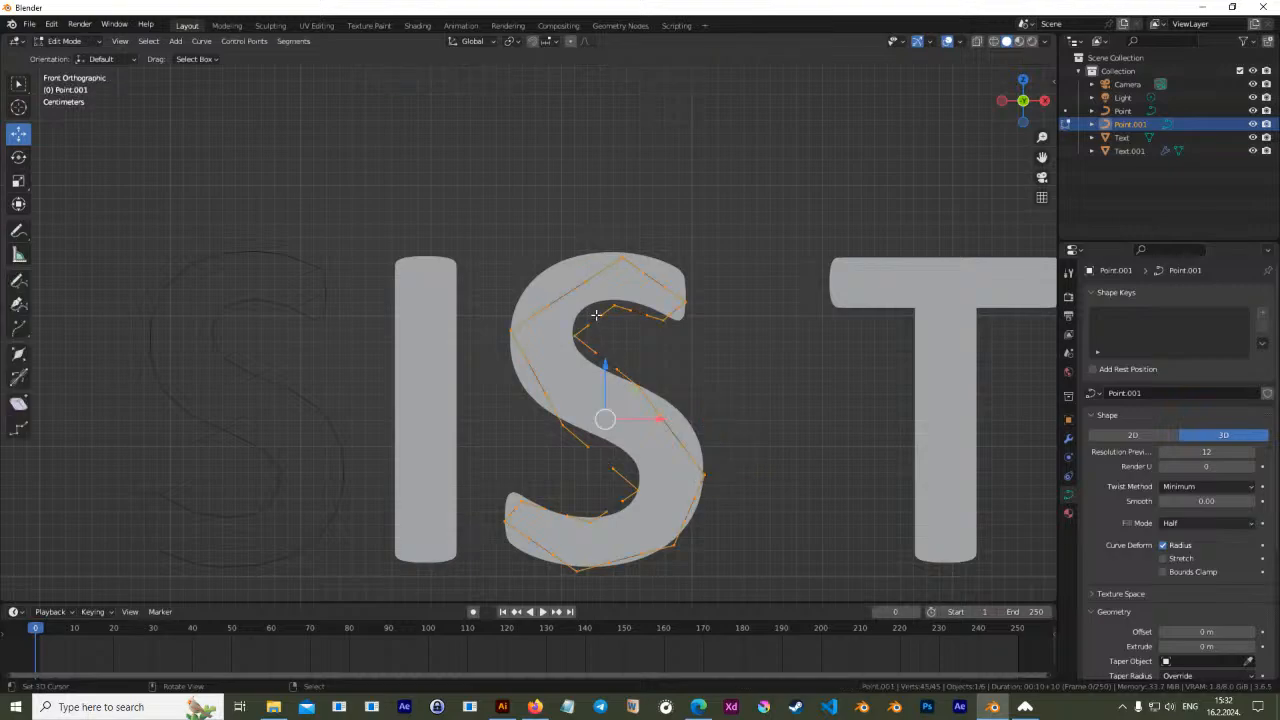
Move the top, upper tip and inner upper points of the angular curve onto the outline of the S's upper arc
scroll(609, 381, up, 3)
right_drag(638, 291, 620, 278)
right_drag(622, 358, 617, 346)
right_drag(720, 346, 693, 290)
right_drag(692, 379, 695, 366)
right_drag(617, 346, 568, 368)
Subdivide the inner and outer segments of the S's upper-left bend and move the new points onto the letter's edges
shift+right_click(654, 473)
shift+right_click(551, 525)
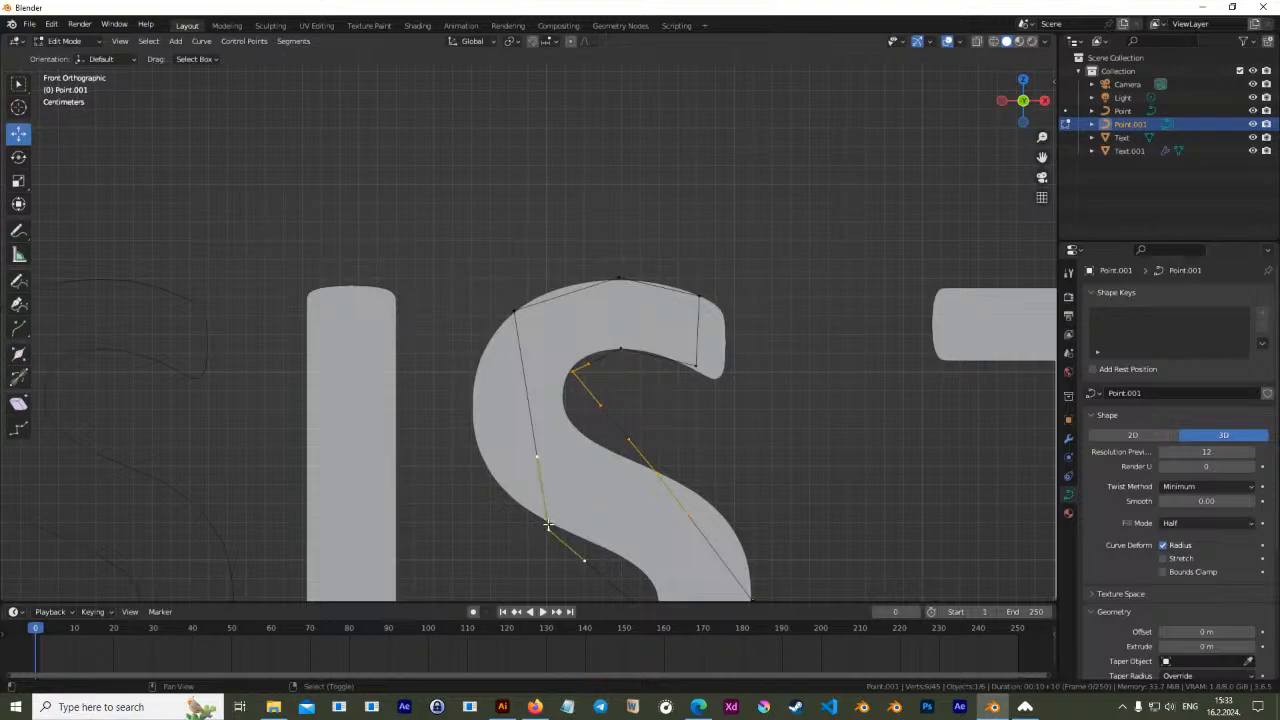
shift+right_click(514, 311)
key(w)
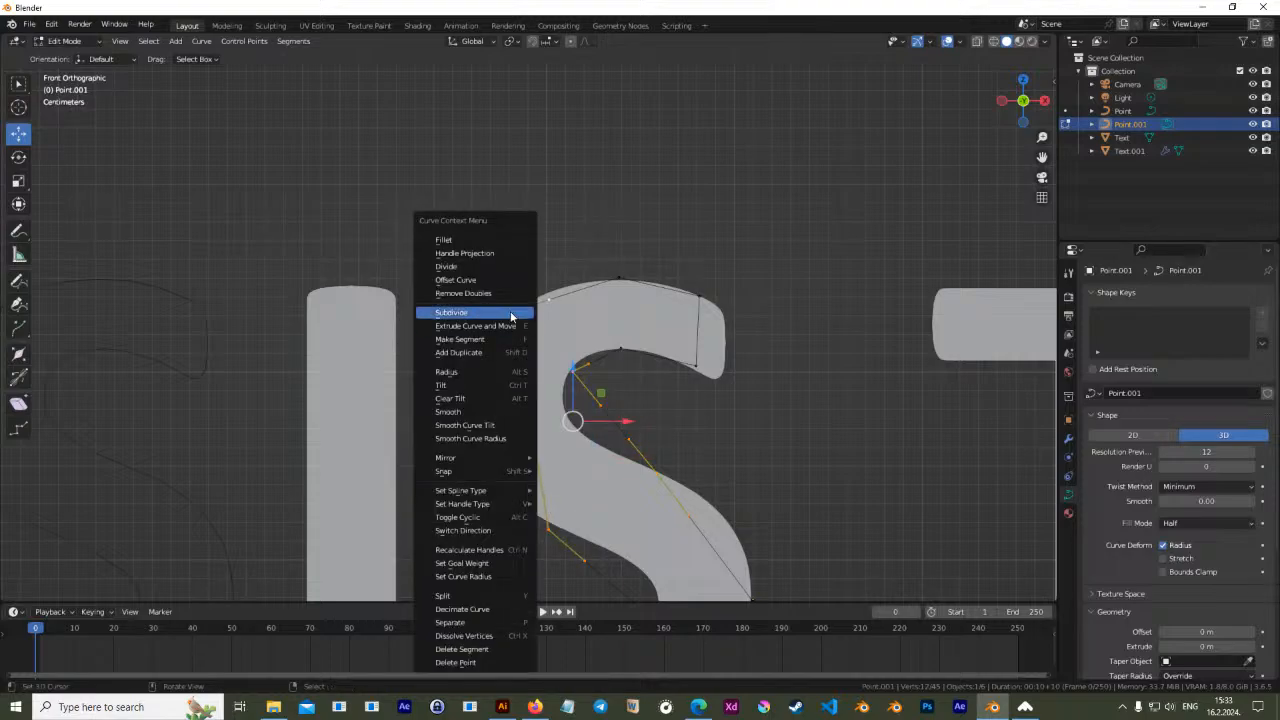
click(511, 315)
right_drag(532, 425, 469, 428)
right_drag(620, 413, 562, 406)
Subdivide the inner and outer curve segments along the S's lower-right bend
shift+middle_drag(562, 406, 531, 249)
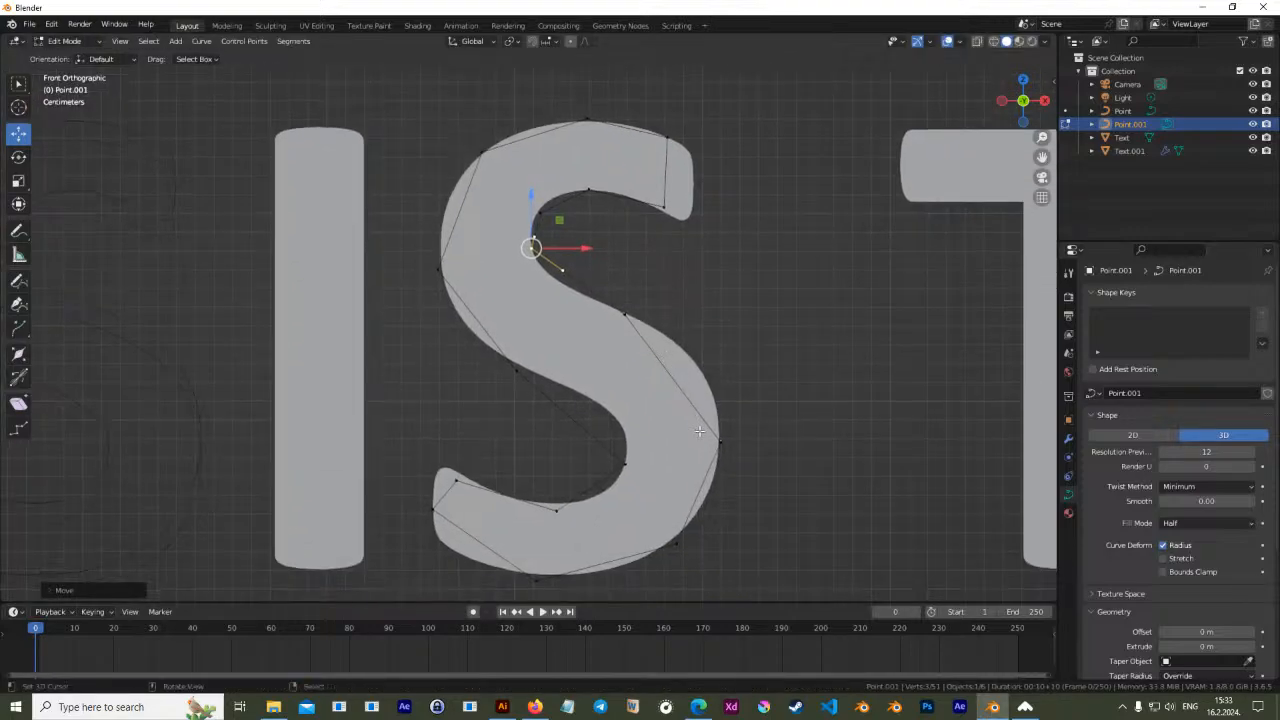
right_click(720, 441)
shift+right_click(626, 314)
shift+right_click(625, 464)
shift+right_click(516, 371)
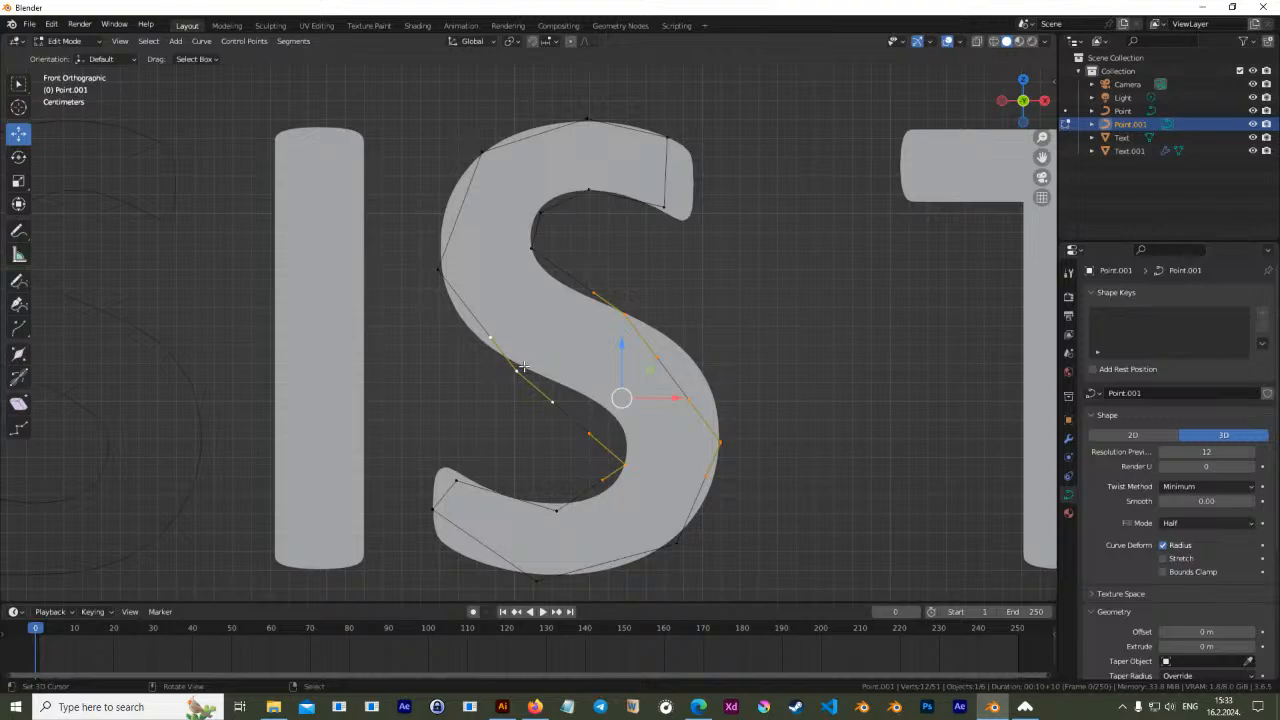
key(w)
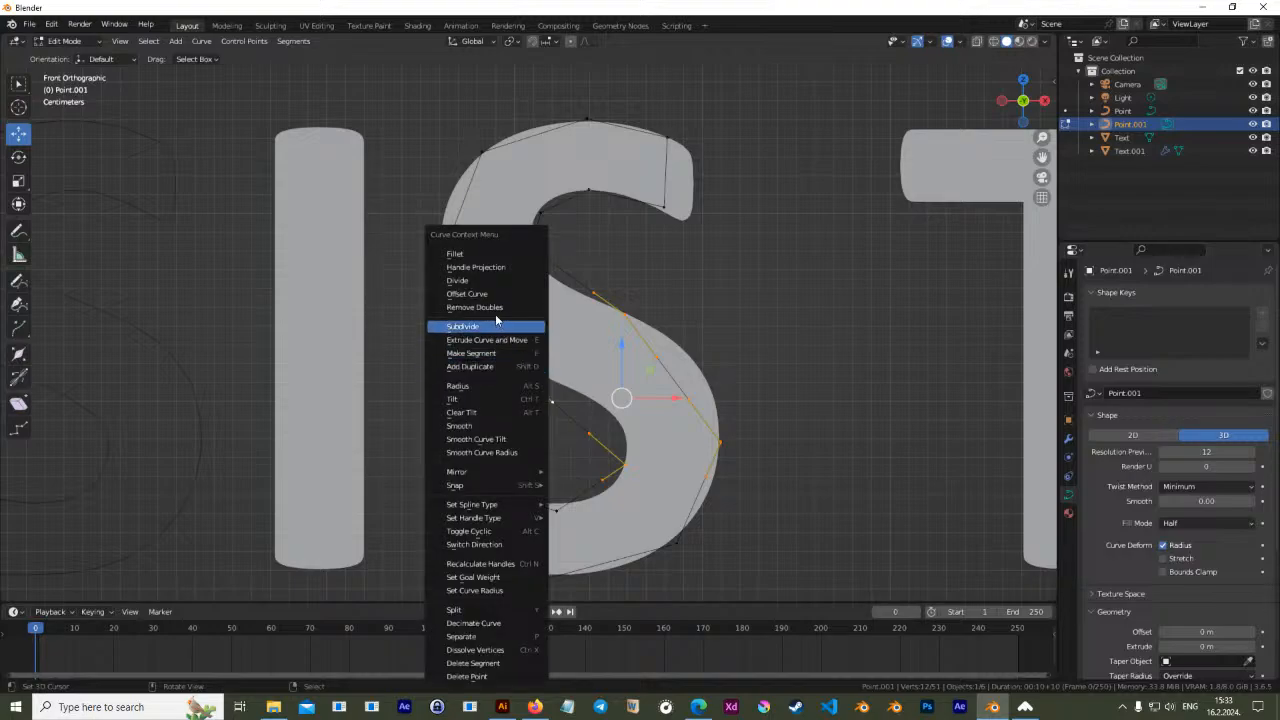
click(501, 325)
Move the two new points of the lower-right bend onto the outer and inner edges of the S
right_click(673, 376)
key(g)
click(699, 363)
right_click(566, 412)
key(g)
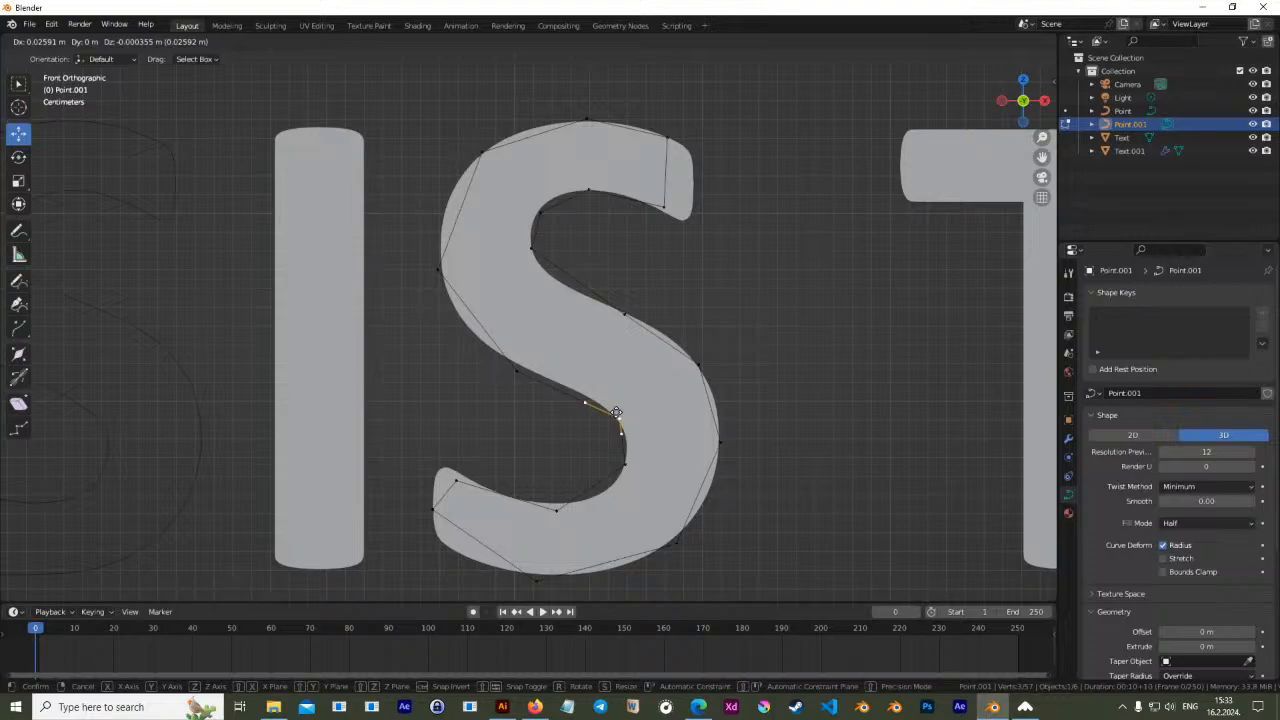
click(614, 412)
right_click(698, 361)
key(g)
click(700, 361)
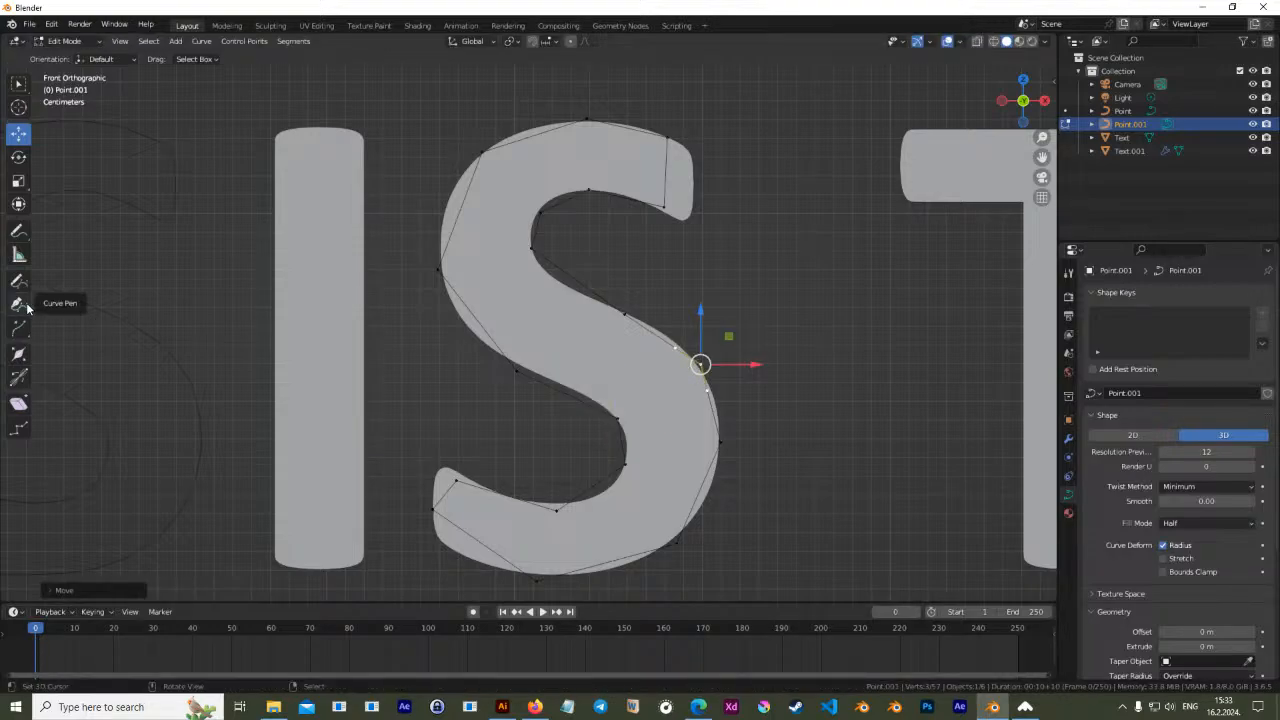
Reposition the inner bend points, the lower-right outer point and the bottom point along the S's lower arc
right_drag(557, 509, 566, 502)
right_drag(625, 464, 622, 473)
right_drag(686, 513, 702, 506)
right_drag(621, 471, 621, 471)
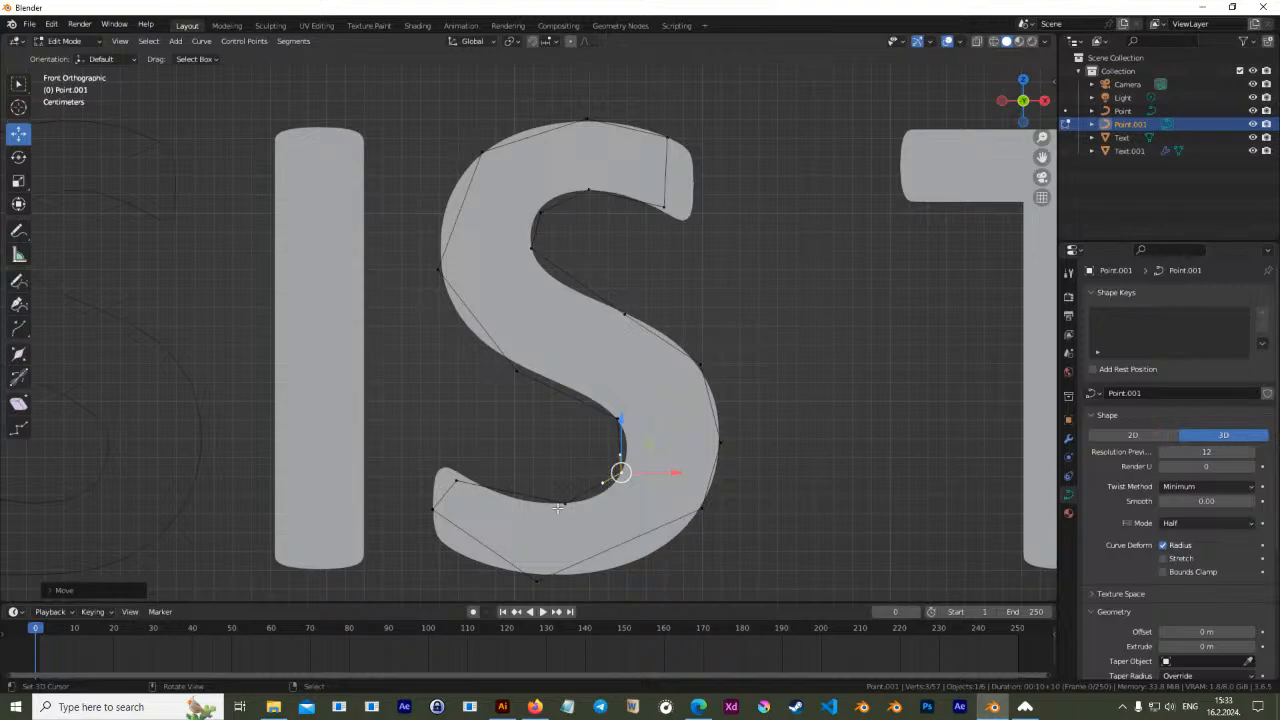
right_drag(534, 580, 583, 575)
right_drag(564, 498, 567, 507)
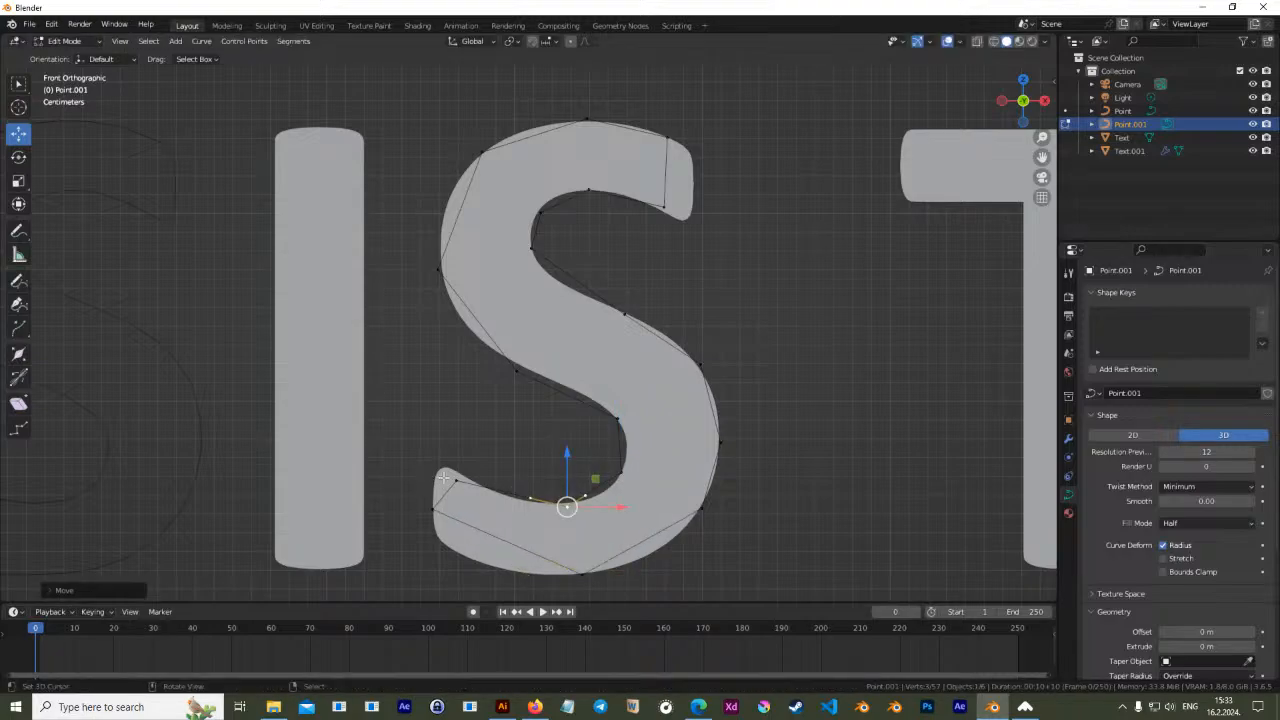
Move the lower-left tip points and both points of the middle diagonal to align with the S's edges
right_drag(455, 481, 449, 549)
right_drag(520, 373, 502, 354)
right_drag(628, 316, 600, 300)
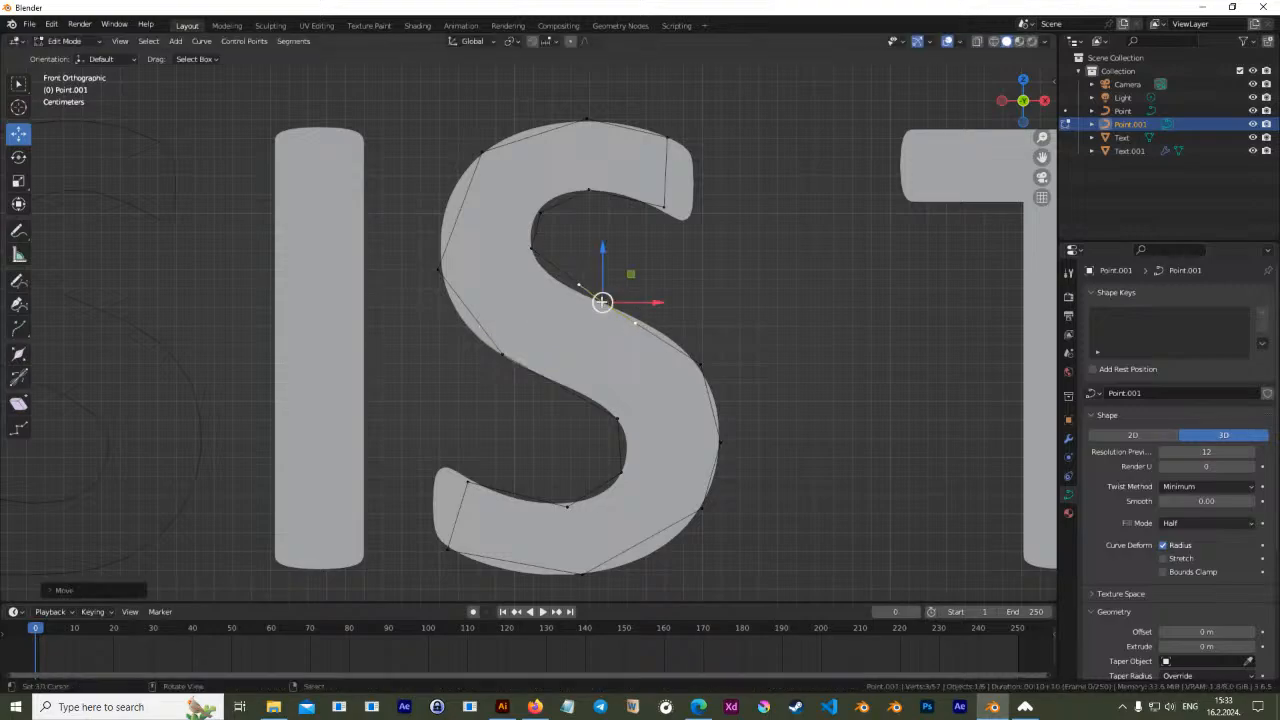
Examine how closely the low-point curve follows the outline of the letter S
key(Tab)
key(Tab)
key(Tab)
key(Tab)
scroll(554, 349, down, 1)
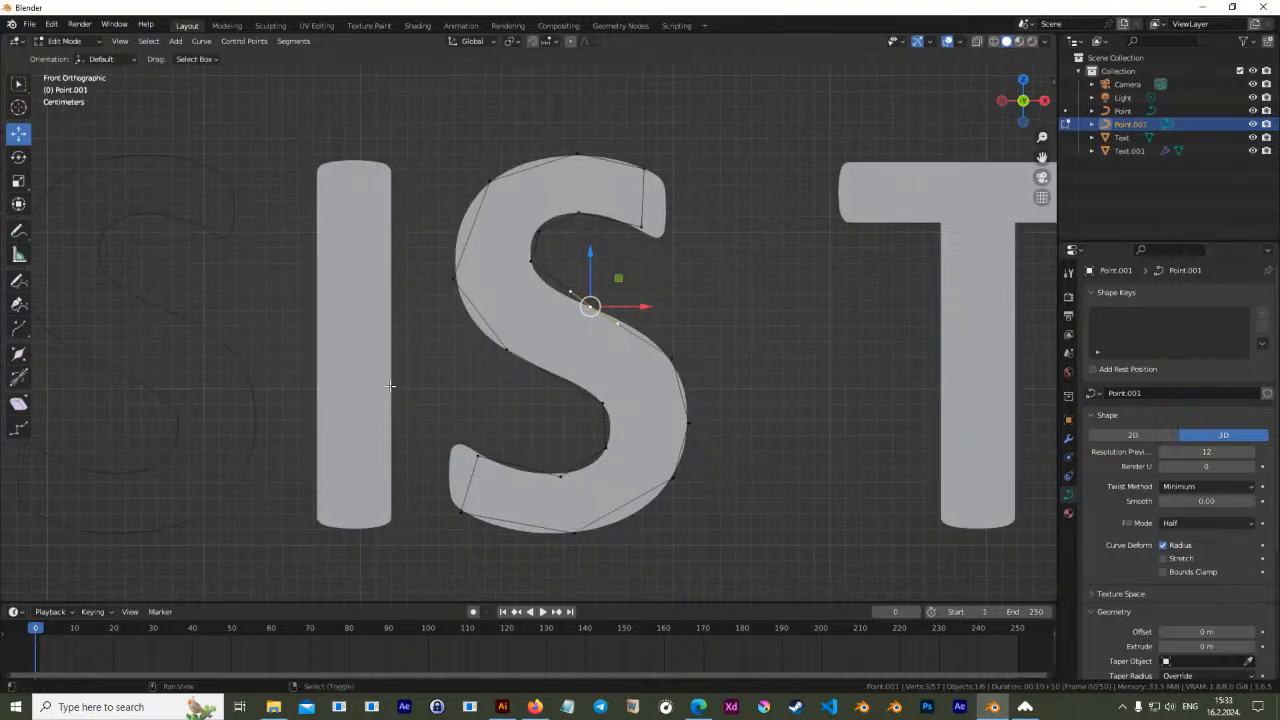
shift+middle_drag(394, 386, 548, 364)
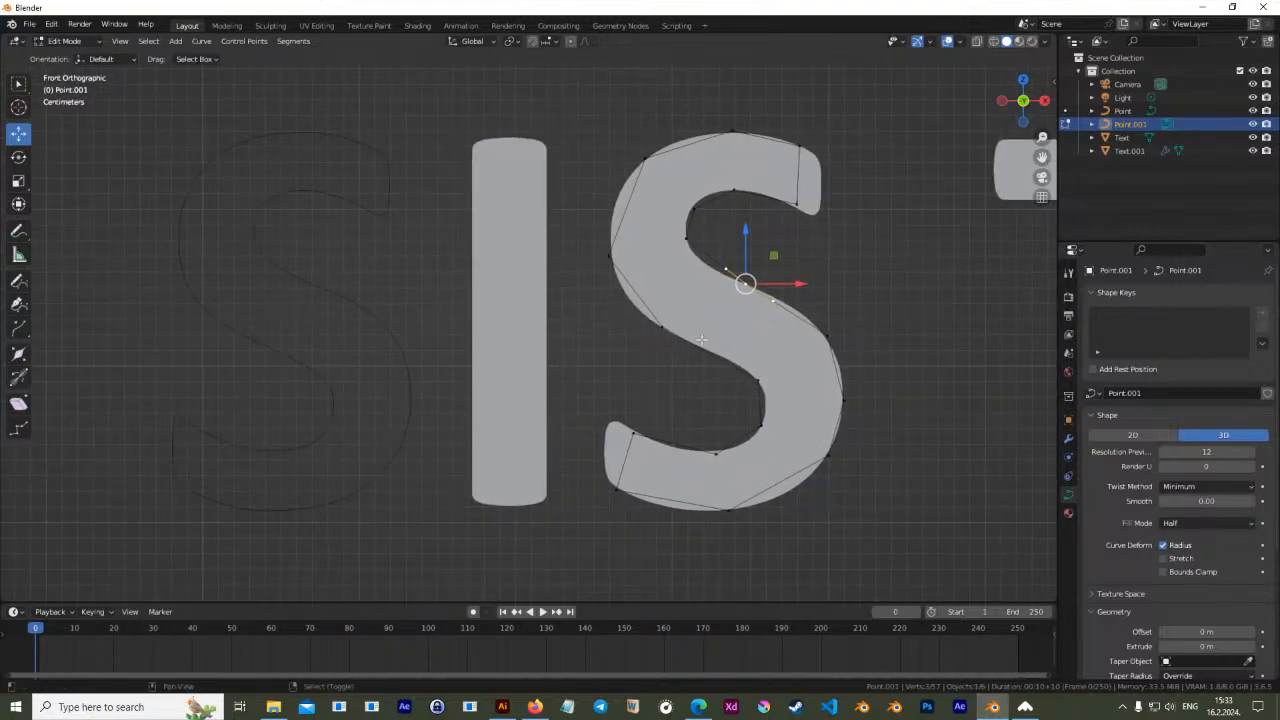
shift+middle_drag(708, 279, 618, 278)
shift+middle_drag(659, 393, 633, 377)
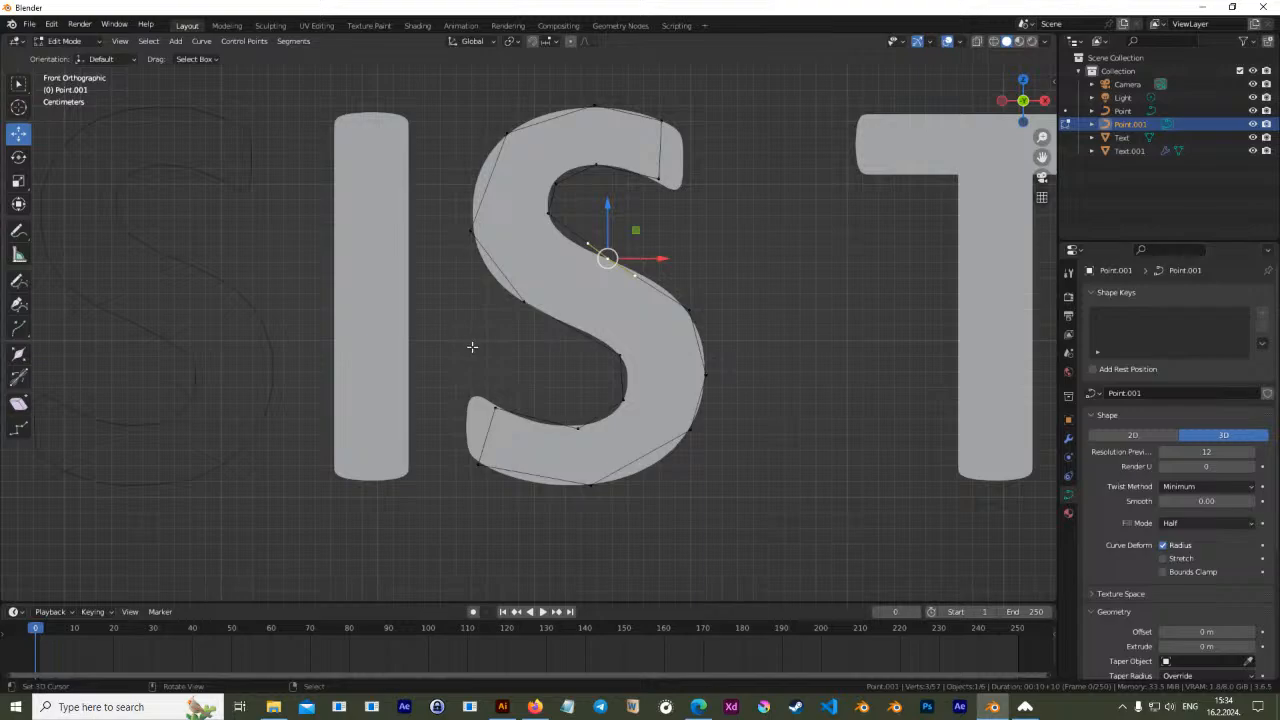
Convert the S outline curve into a mesh object
key(alt+c)
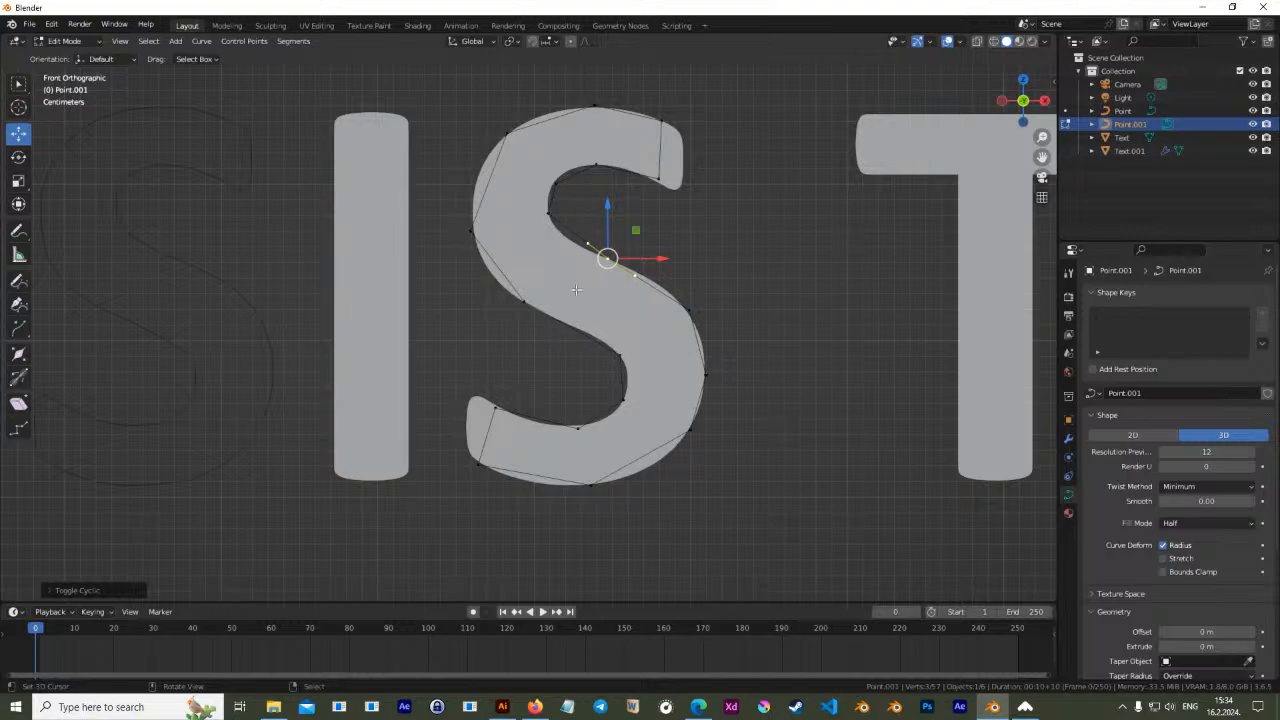
key(Tab)
key(alt+c)
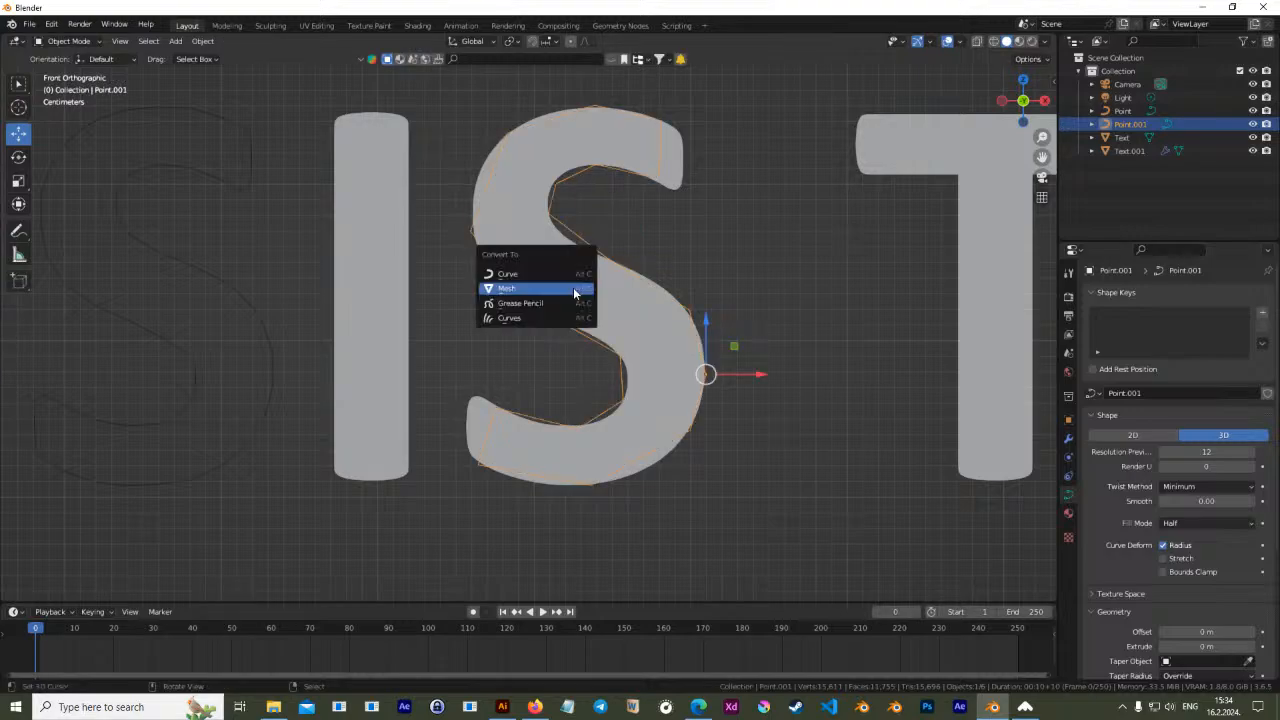
click(553, 287)
key(Tab)
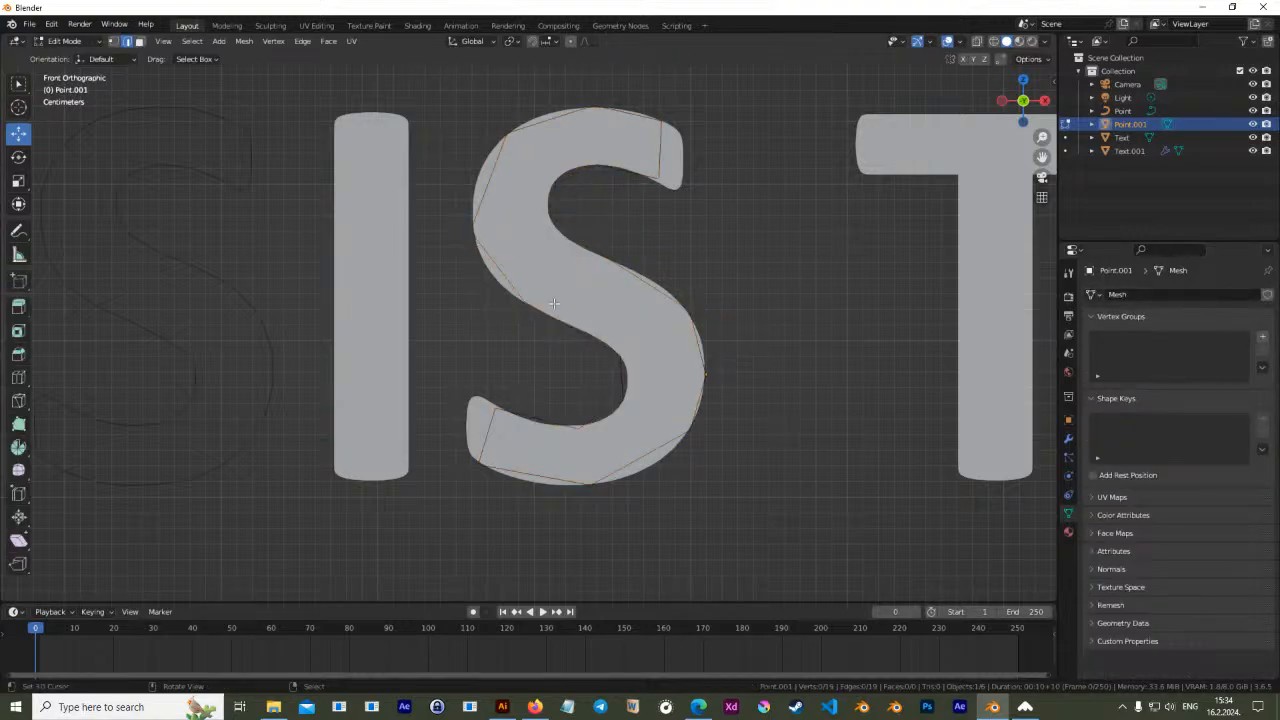
shift+middle_drag(566, 349, 628, 392)
key(Tab)
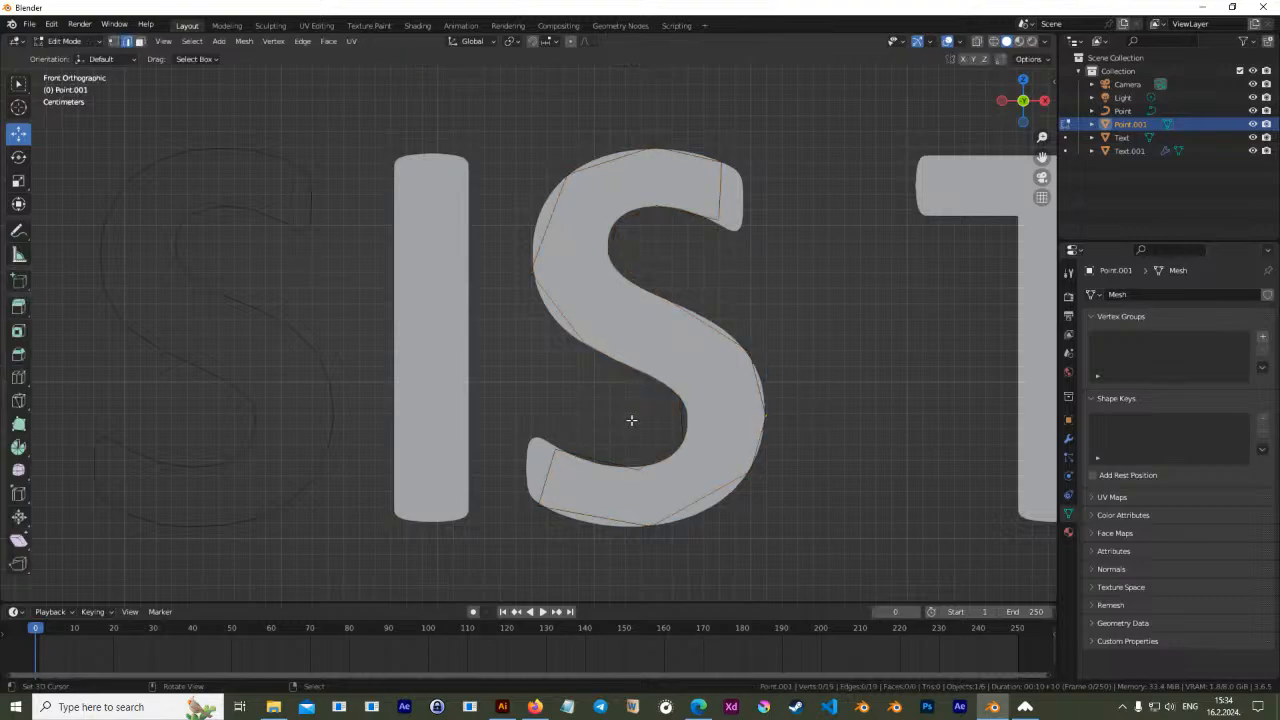
Enter Edit Mode on the S outline mesh with vertex selection
scroll(605, 298, up, 2)
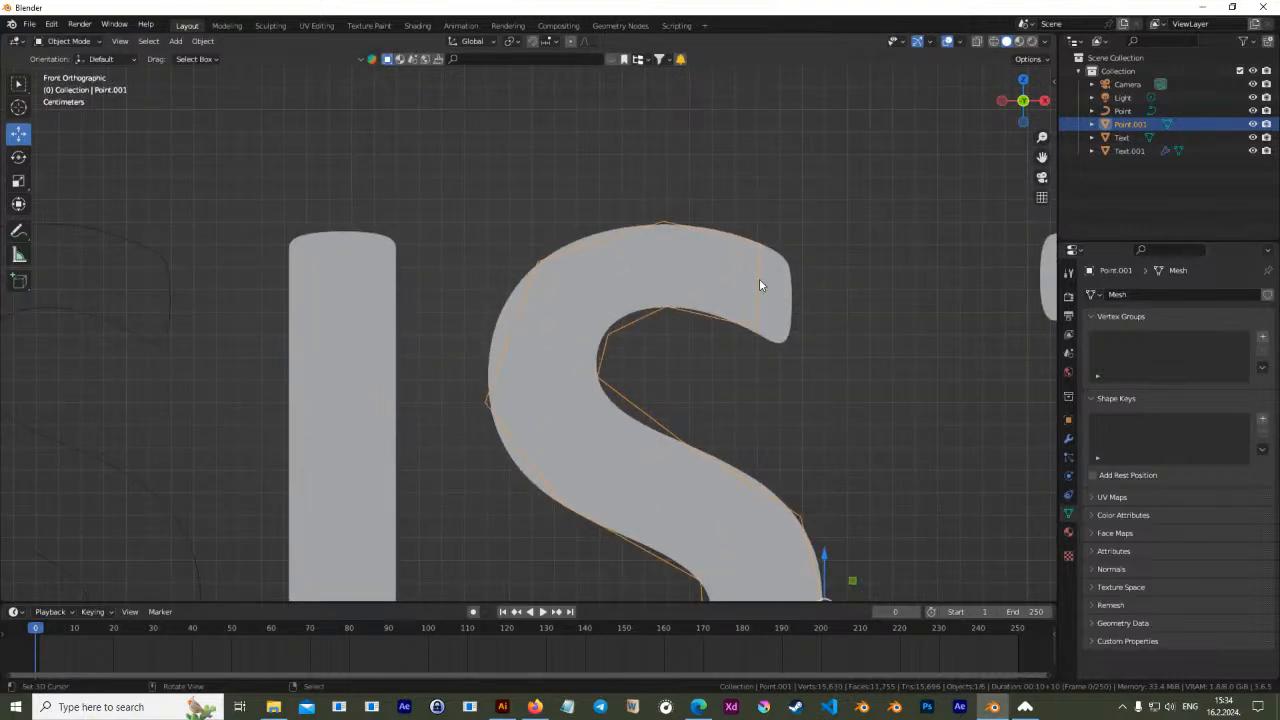
scroll(680, 286, down, 4)
scroll(600, 318, up, 2)
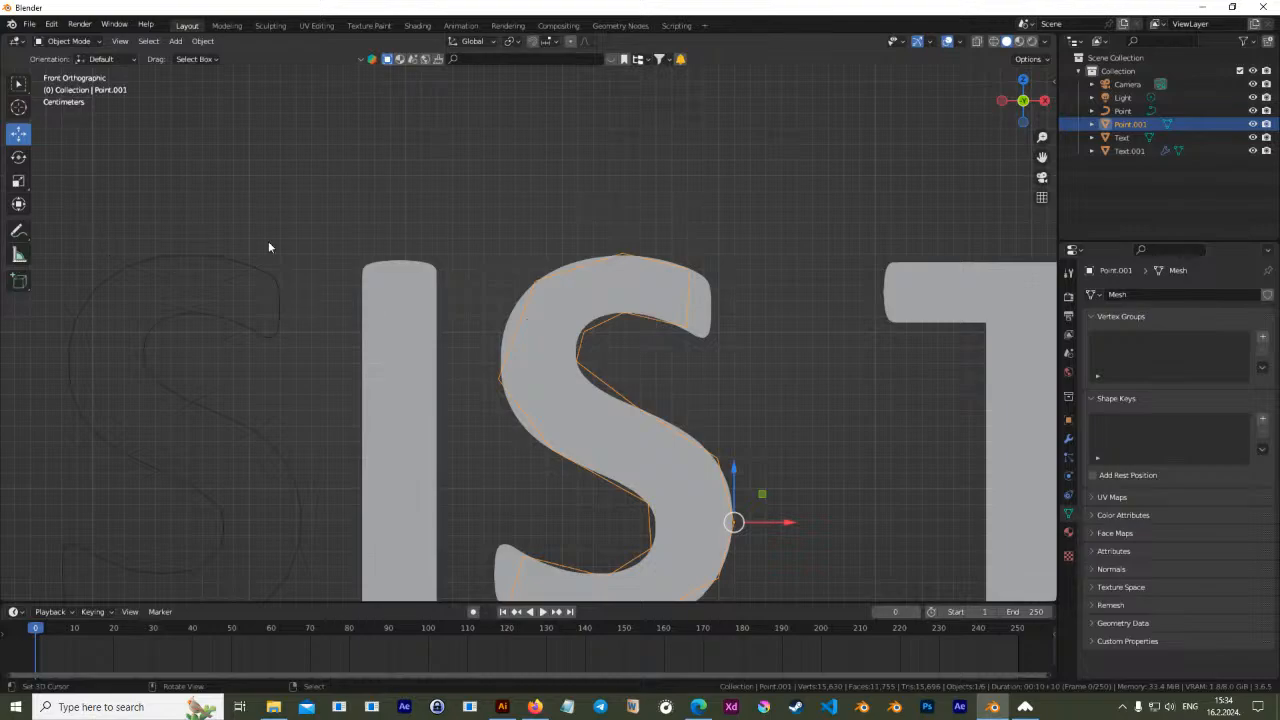
key(Tab)
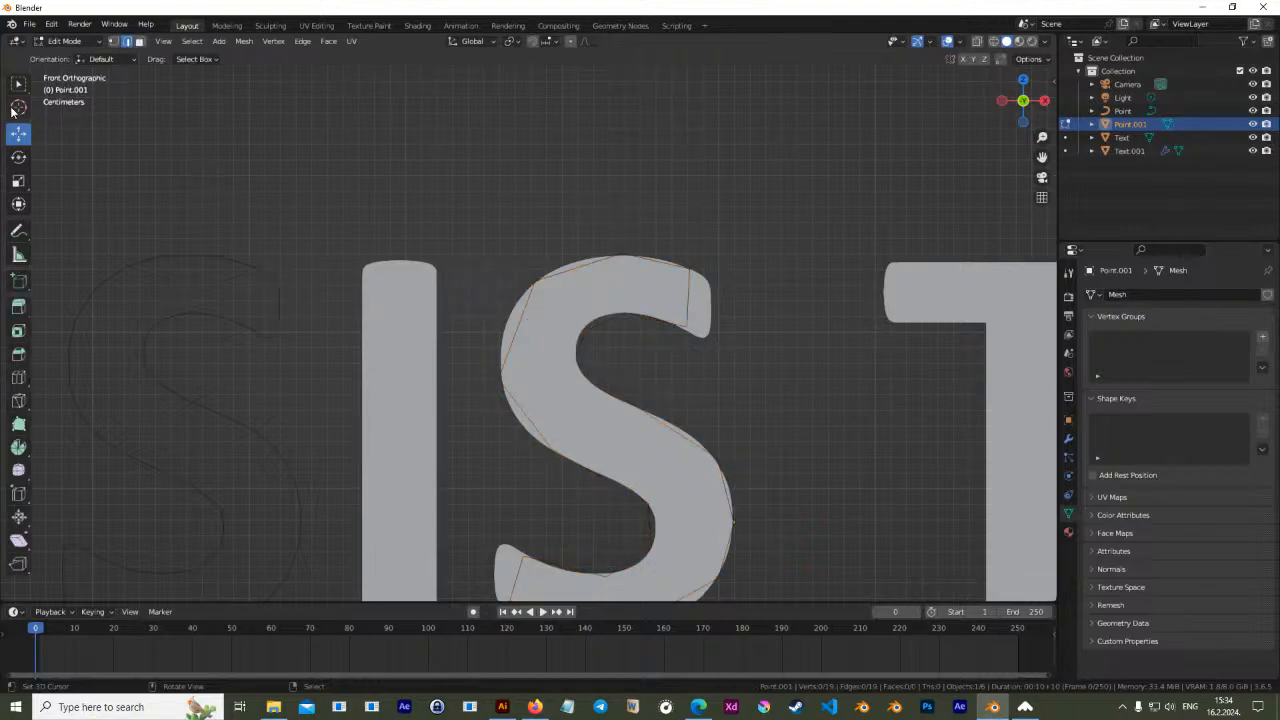
click(114, 42)
click(18, 377)
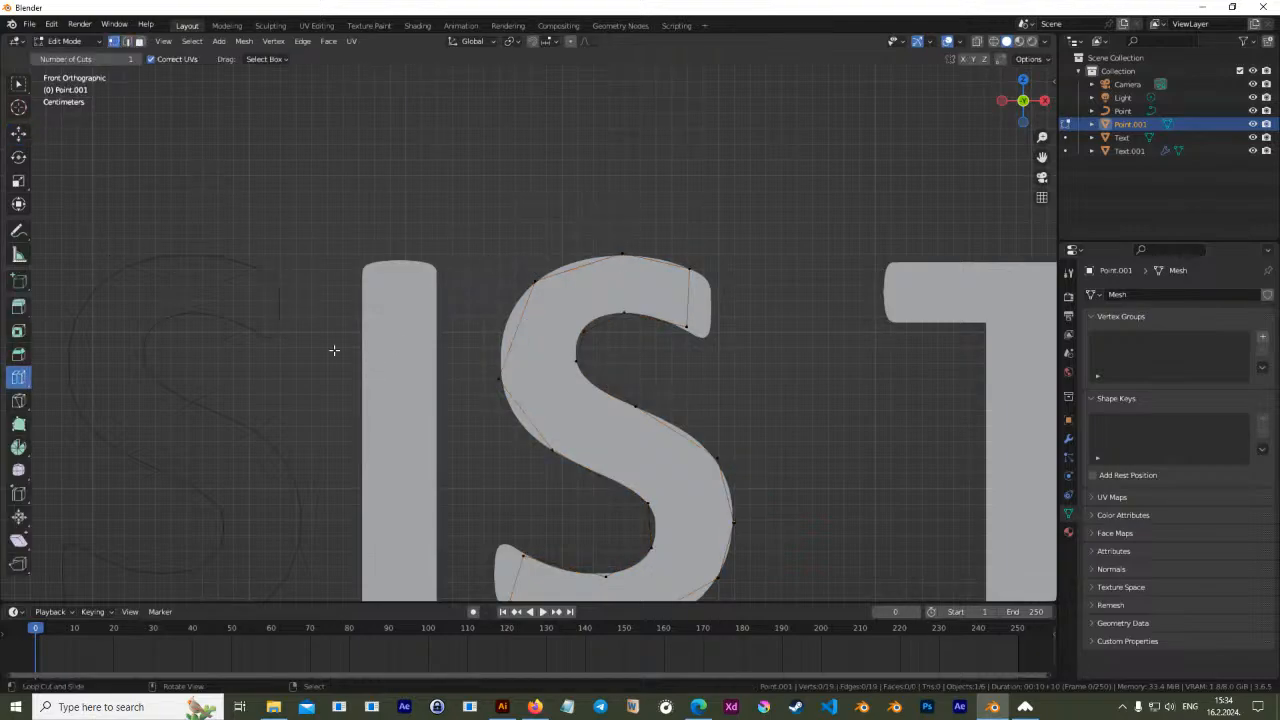
click(18, 400)
scroll(613, 278, up, 2)
click(664, 224)
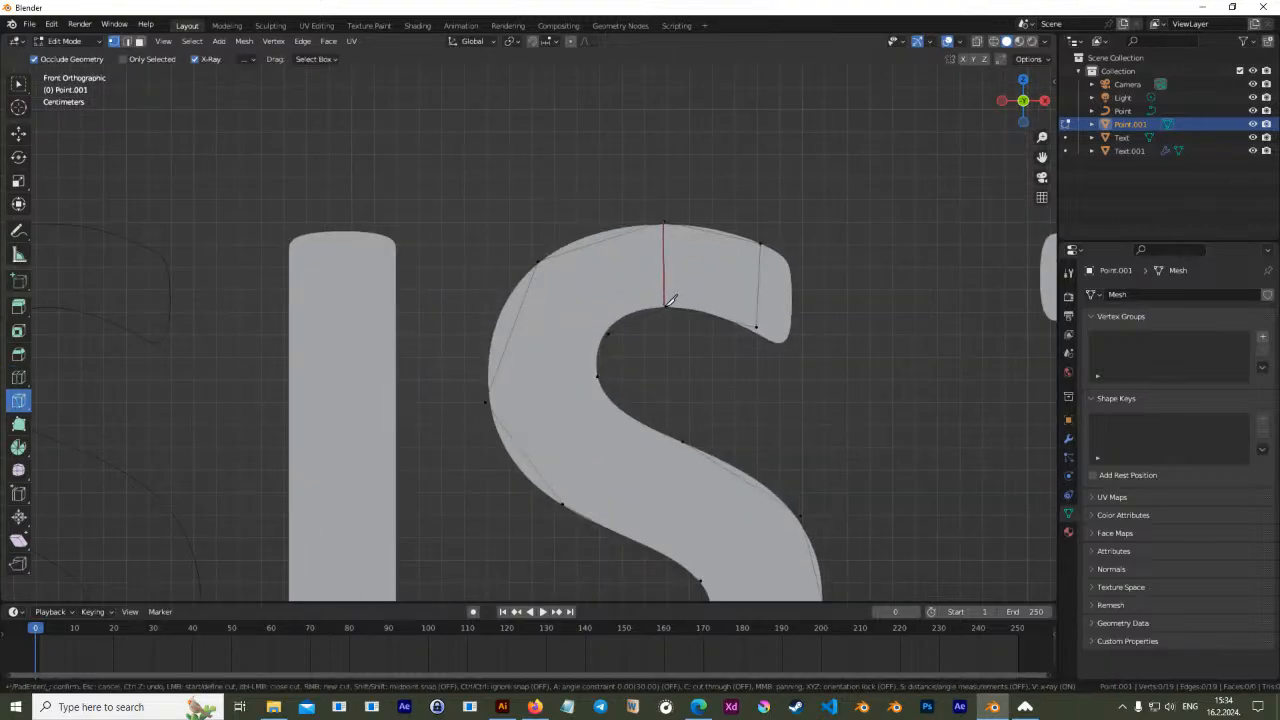
key(Escape)
Turn on snapping and choose the snap target for the S mesh edits
click(533, 41)
click(548, 44)
click(527, 95)
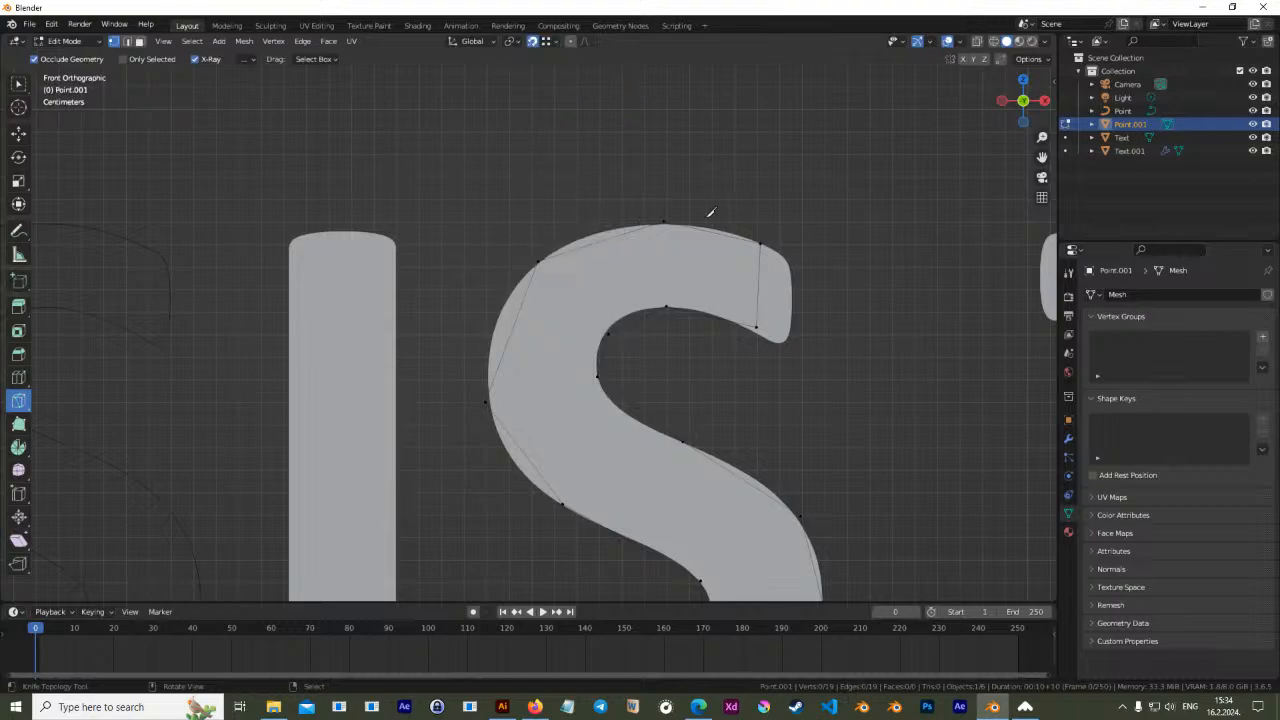
Try to knife-cut the unfilled S outline between its top outer vertex and the inner vertex below it
click(665, 223)
click(666, 306)
key(Return)
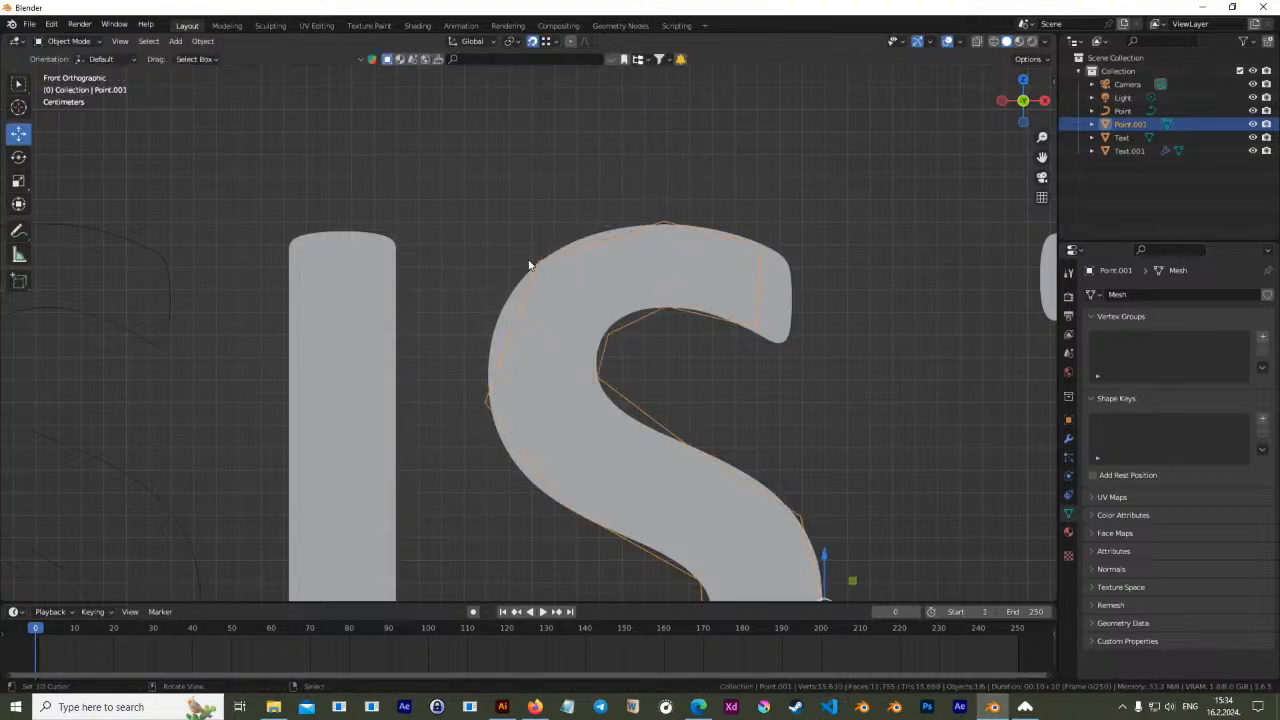
middle_drag(603, 271, 613, 333)
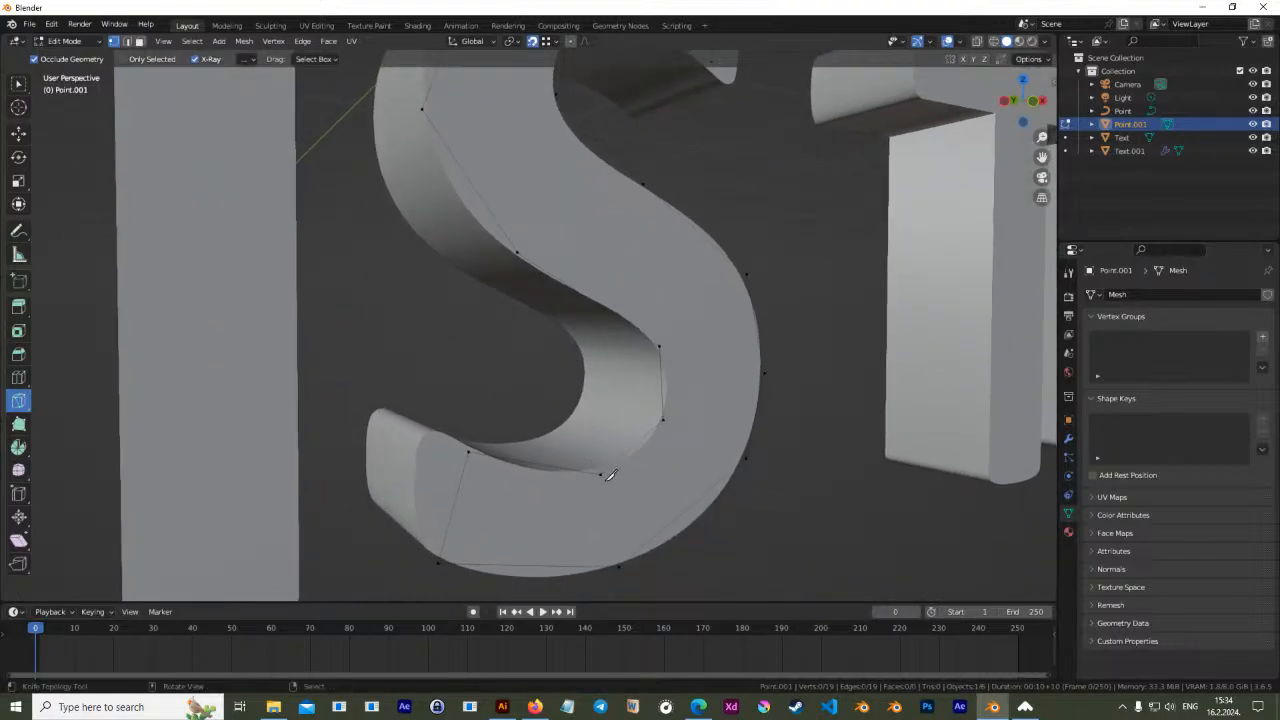
click(547, 42)
click(547, 46)
click(18, 377)
Select all vertices of the S outline and fill them with a single face
click(19, 134)
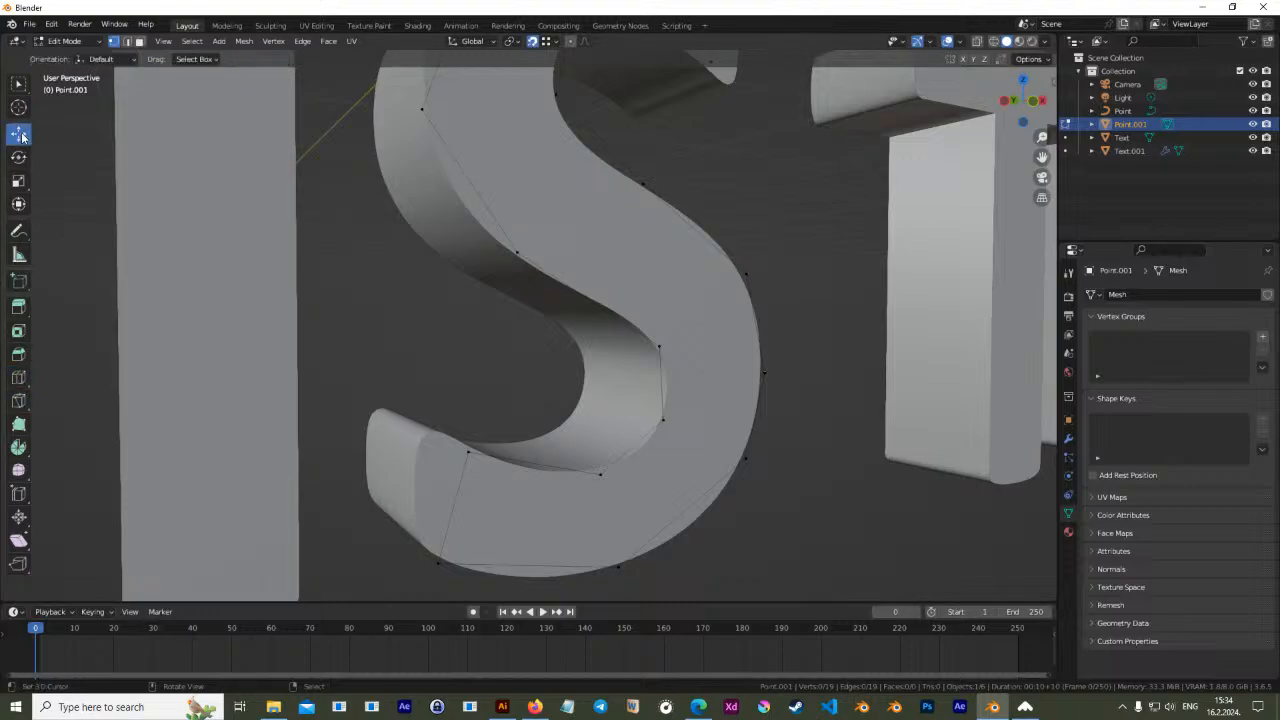
key(Tab)
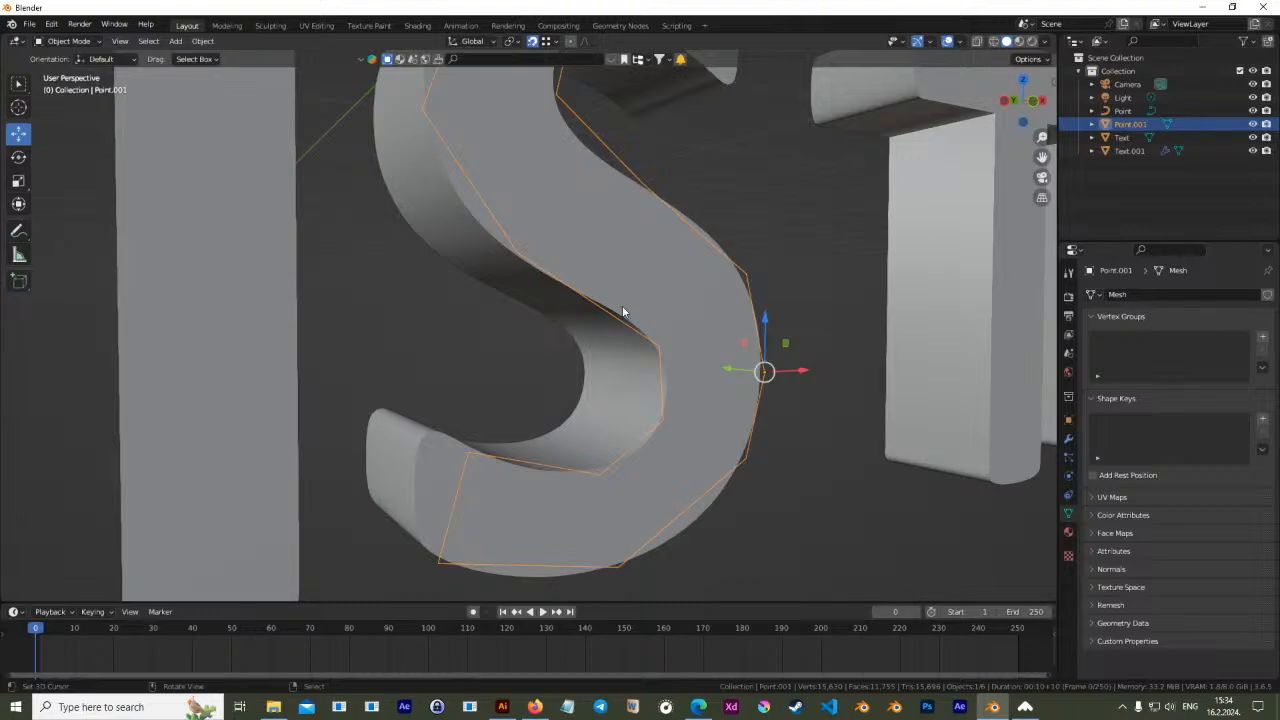
key(Tab)
key(a)
key(f)
Knife-cut three edges across the S's upper arc, each joining an outer vertex to the opposite inner vertex
middle_drag(619, 280, 418, 310)
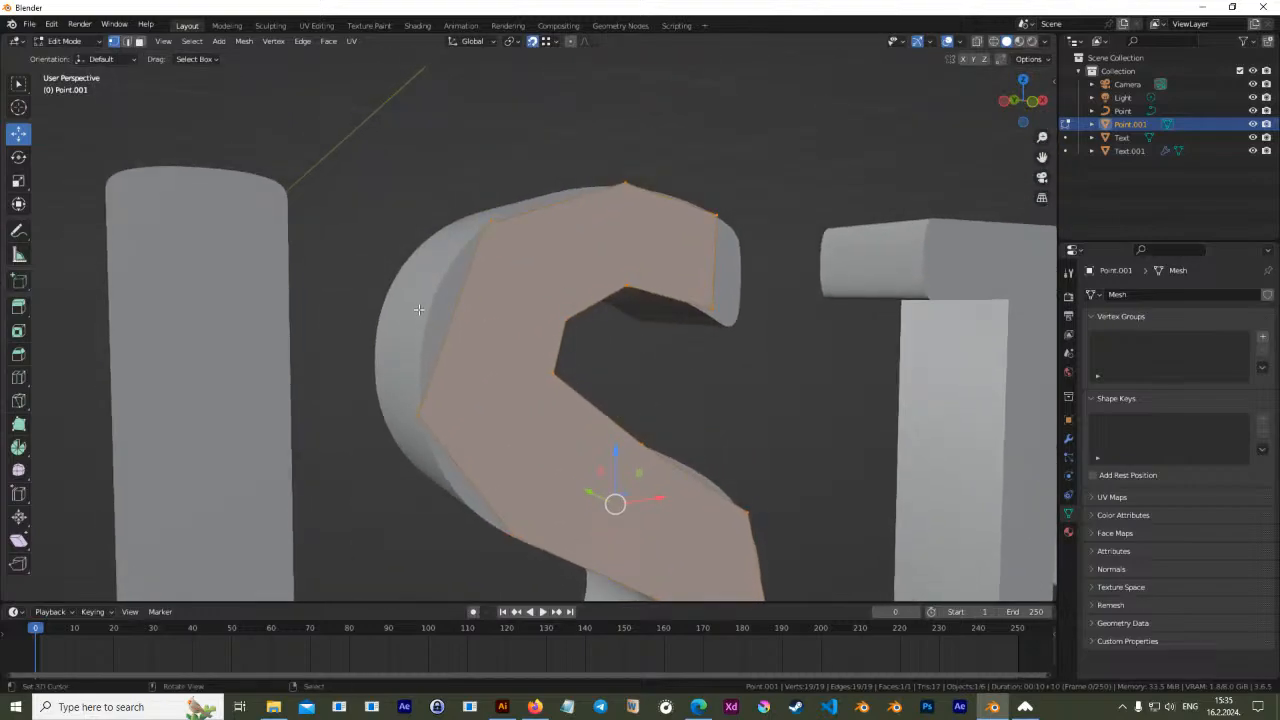
click(17, 399)
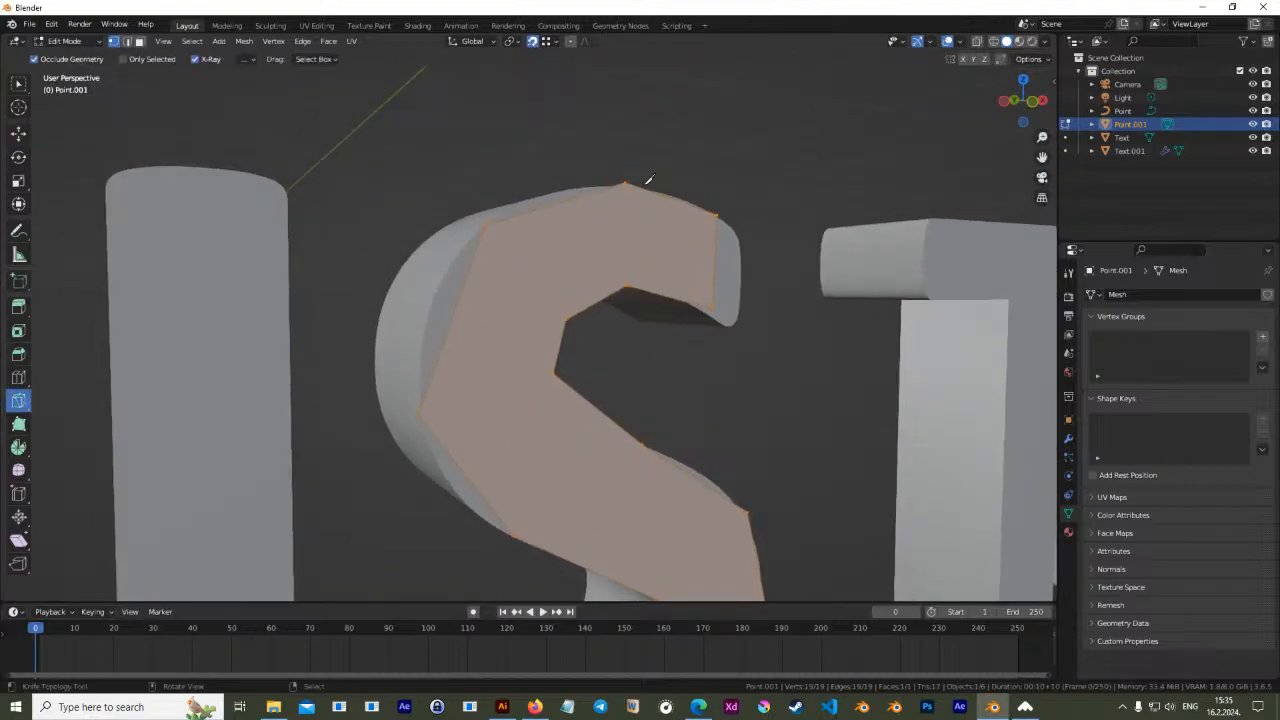
click(625, 185)
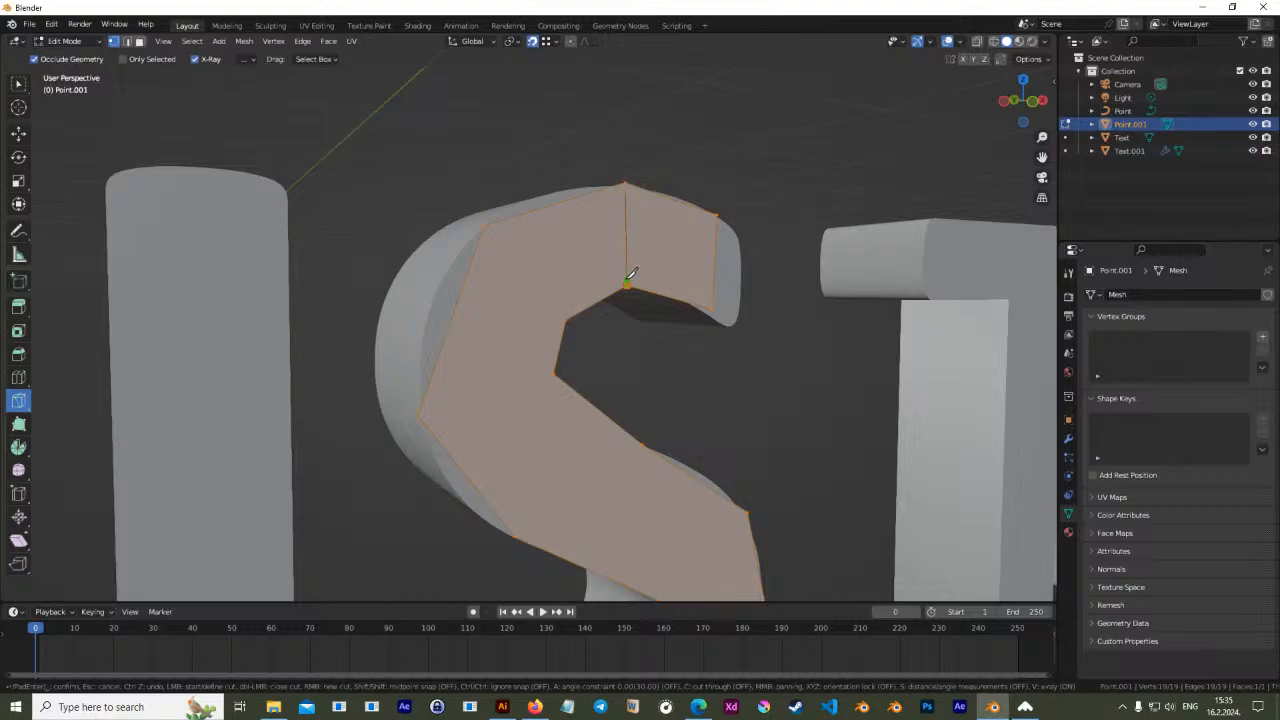
key(Return)
click(486, 226)
click(572, 313)
key(Return)
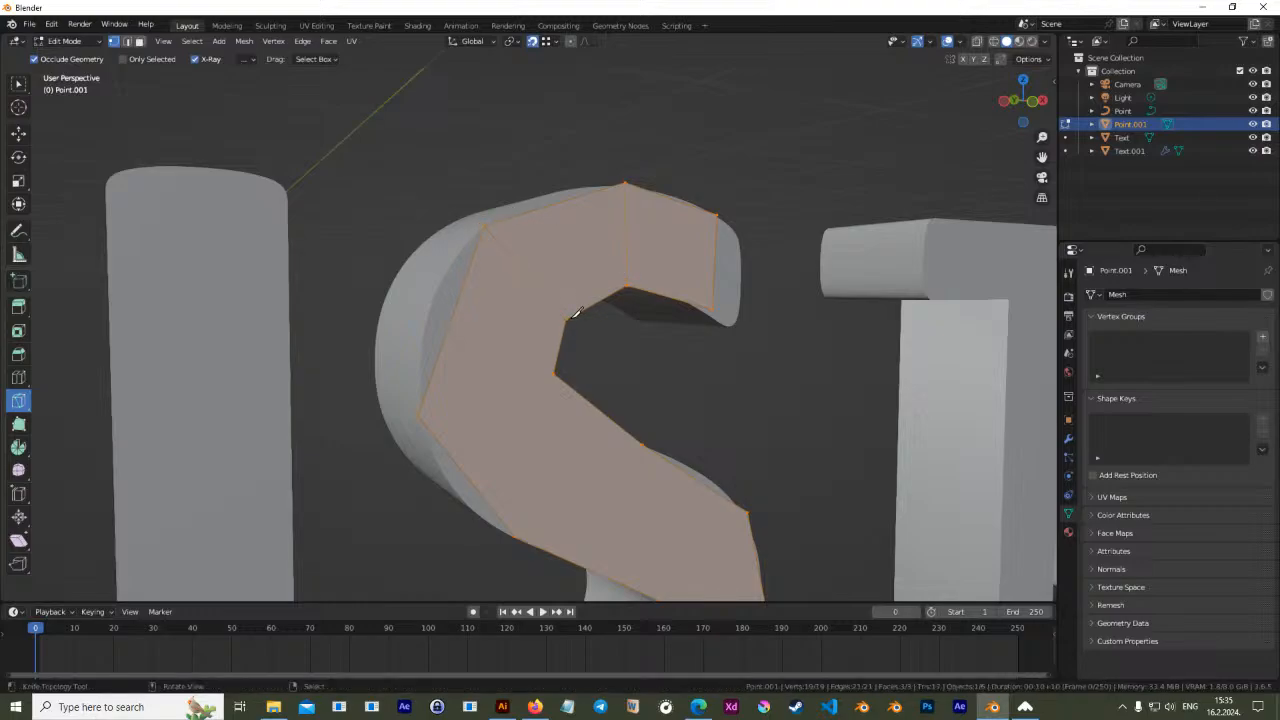
click(423, 411)
click(557, 371)
key(Return)
Knife-cut two edges across the S's middle diagonal between its opposite vertices
middle_drag(631, 299, 571, 277)
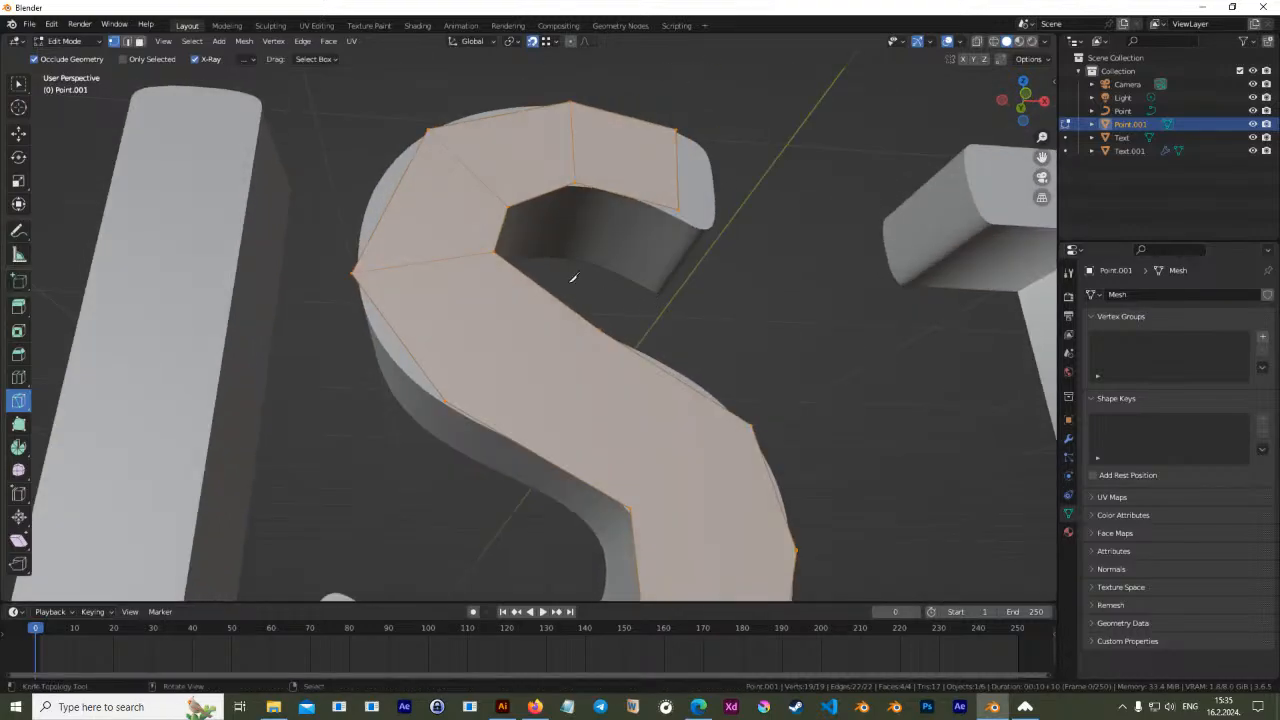
key(k)
click(444, 400)
click(600, 327)
key(Return)
middle_drag(600, 327, 530, 305)
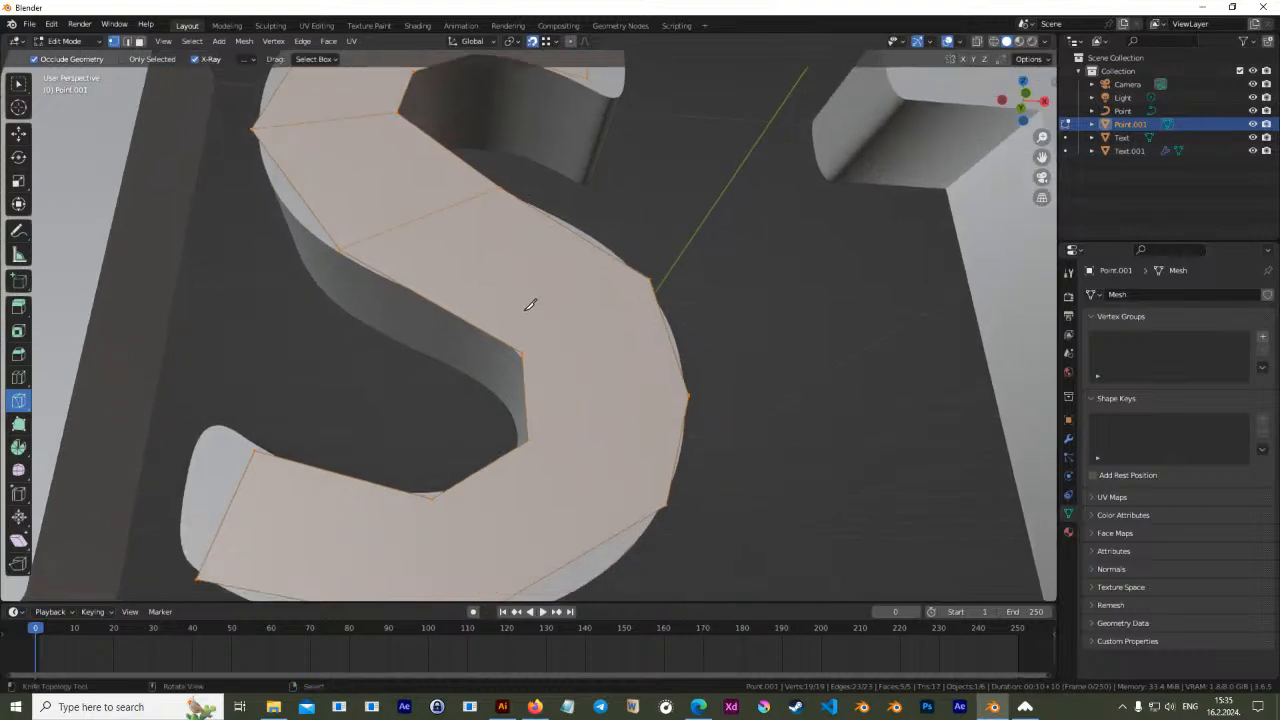
click(523, 350)
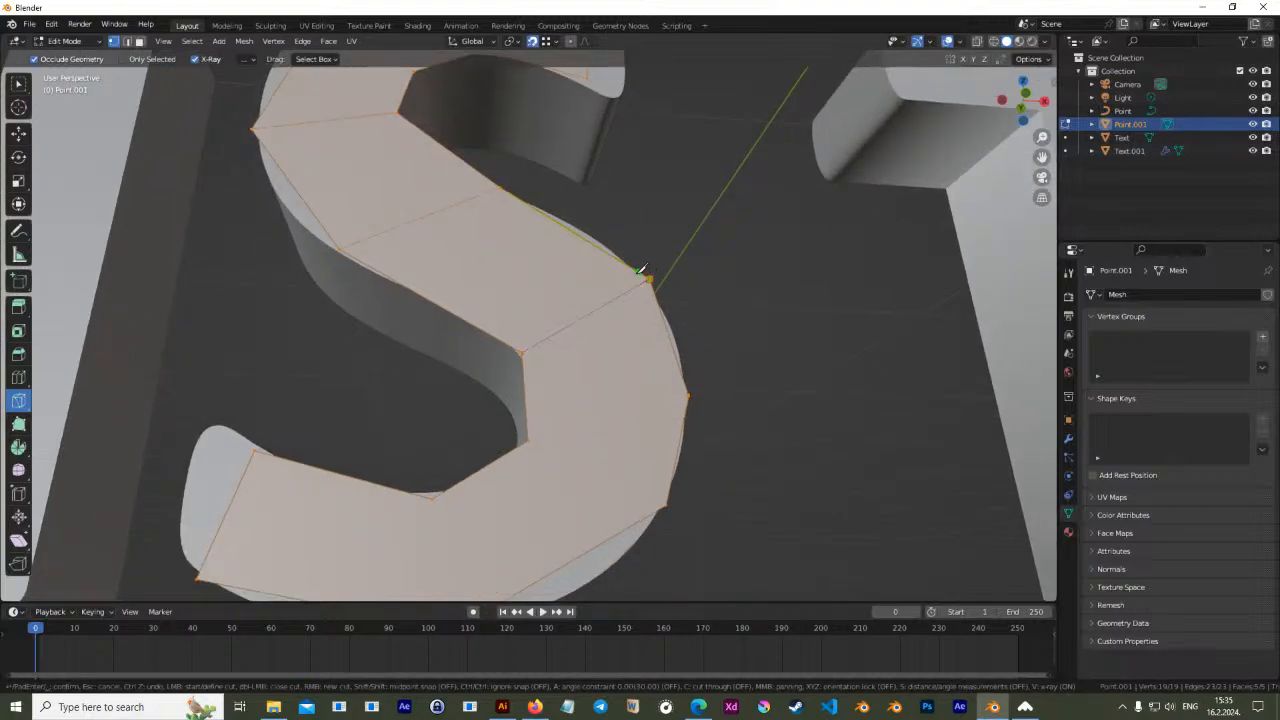
click(647, 278)
key(Return)
Knife-cut an edge across the lower-right bend from the inner vertex to the rightmost outer vertex
middle_drag(499, 416, 651, 349)
scroll(655, 352, down, 4)
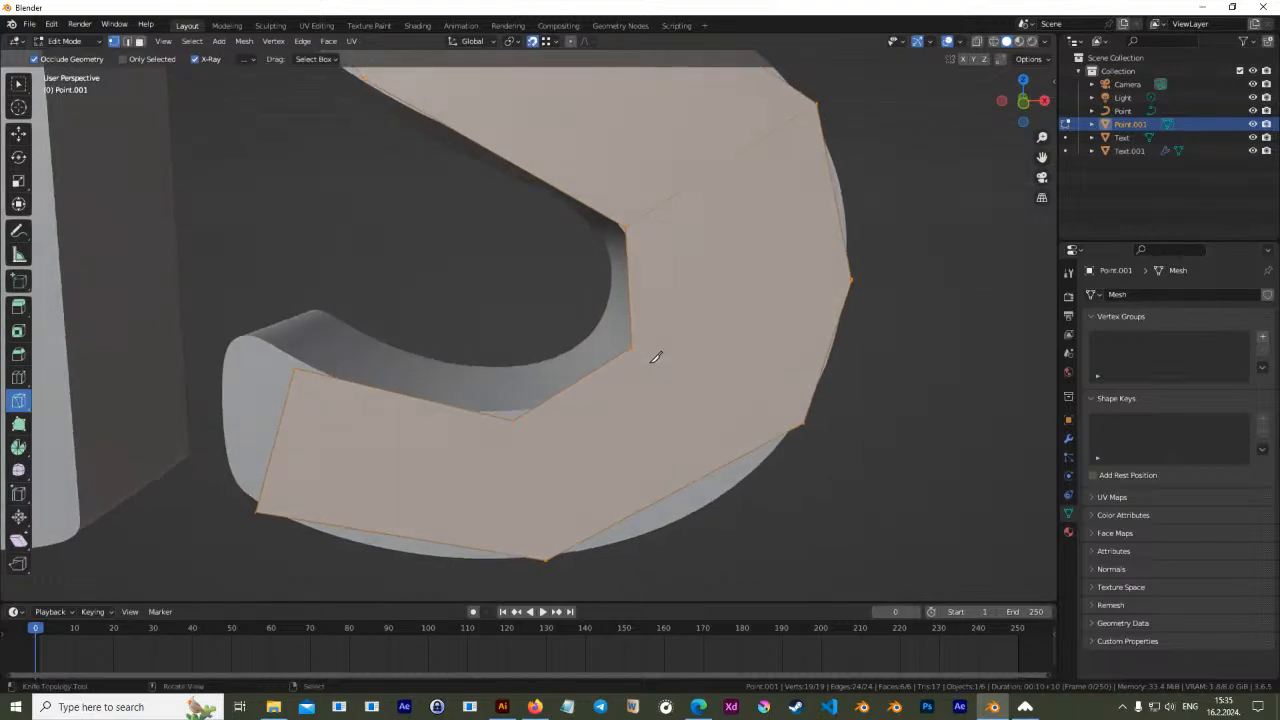
click(590, 337)
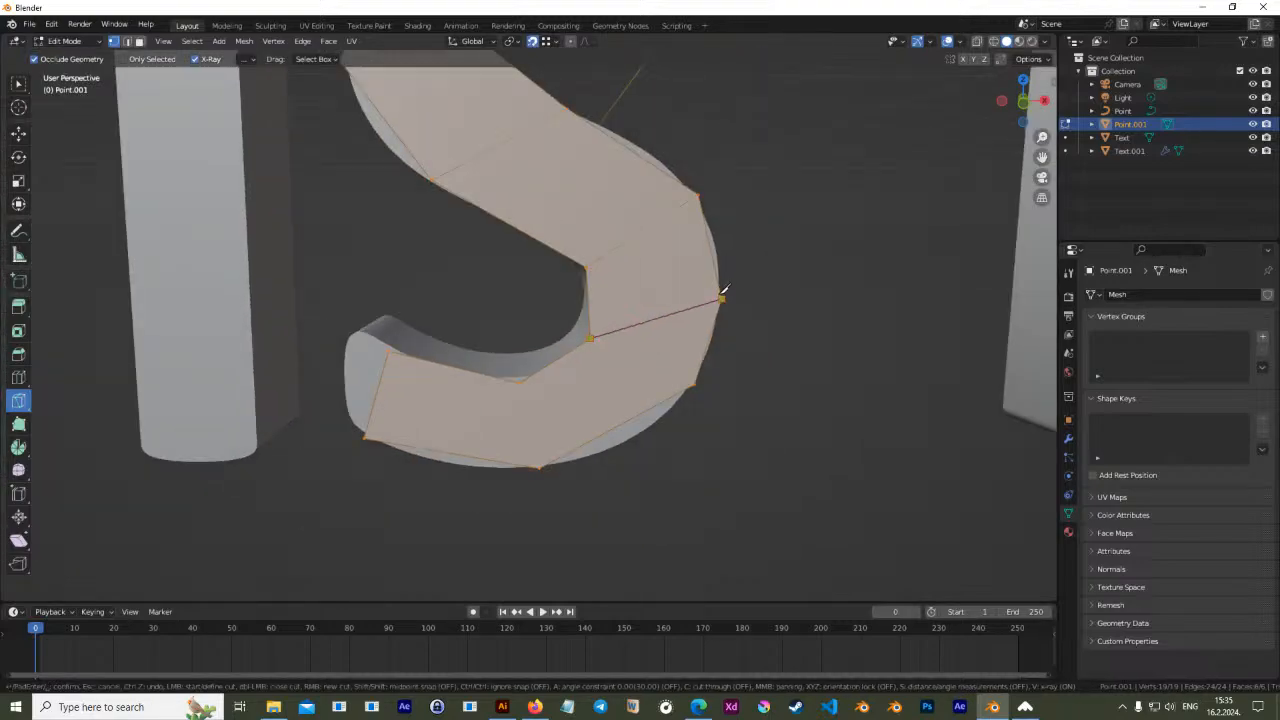
click(720, 297)
key(Return)
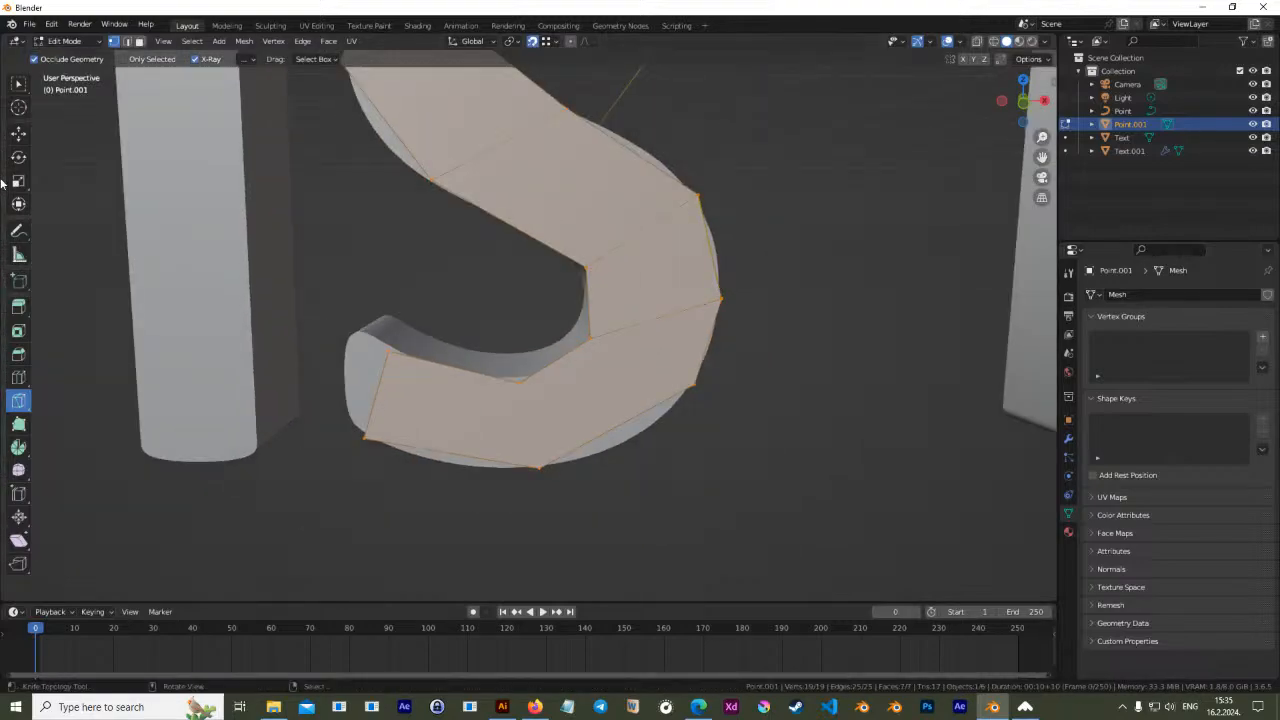
In front view, move the lower-right outer vertex down along the S's edge toward the bottom
click(20, 136)
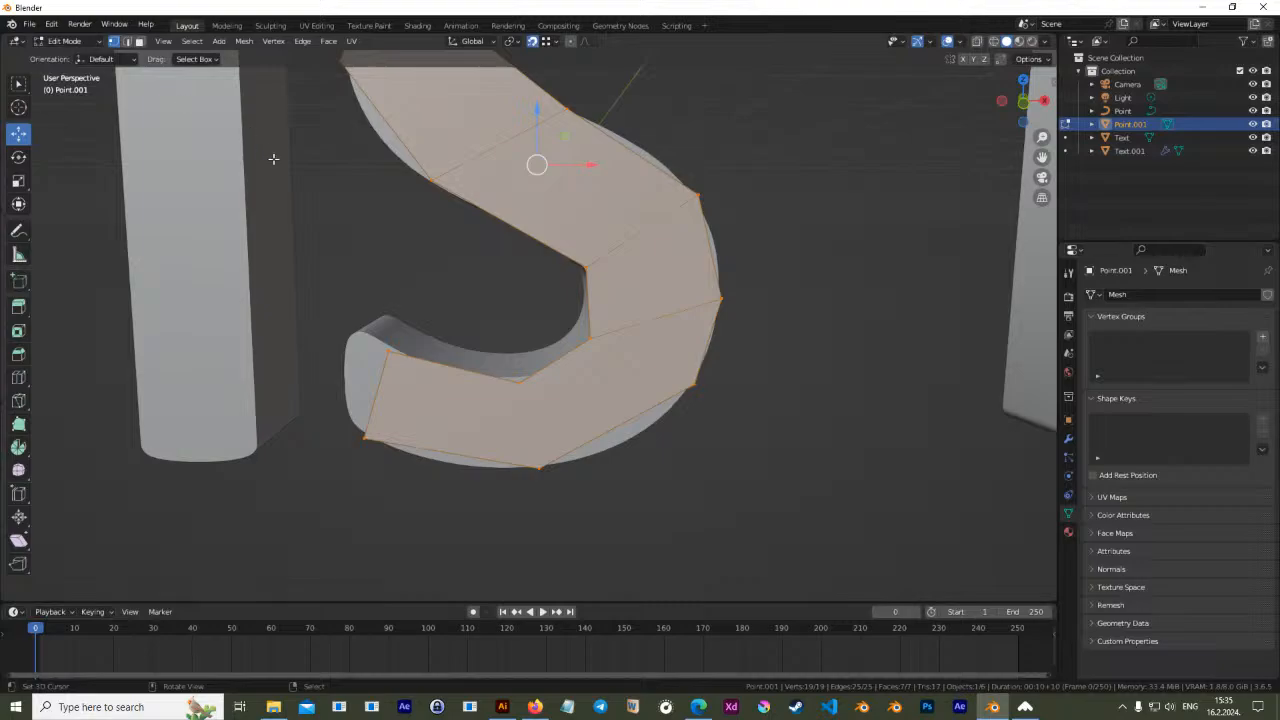
key(KP_1)
scroll(484, 198, up, 1)
shift+middle_drag(542, 380, 632, 362)
drag(764, 336, 724, 376)
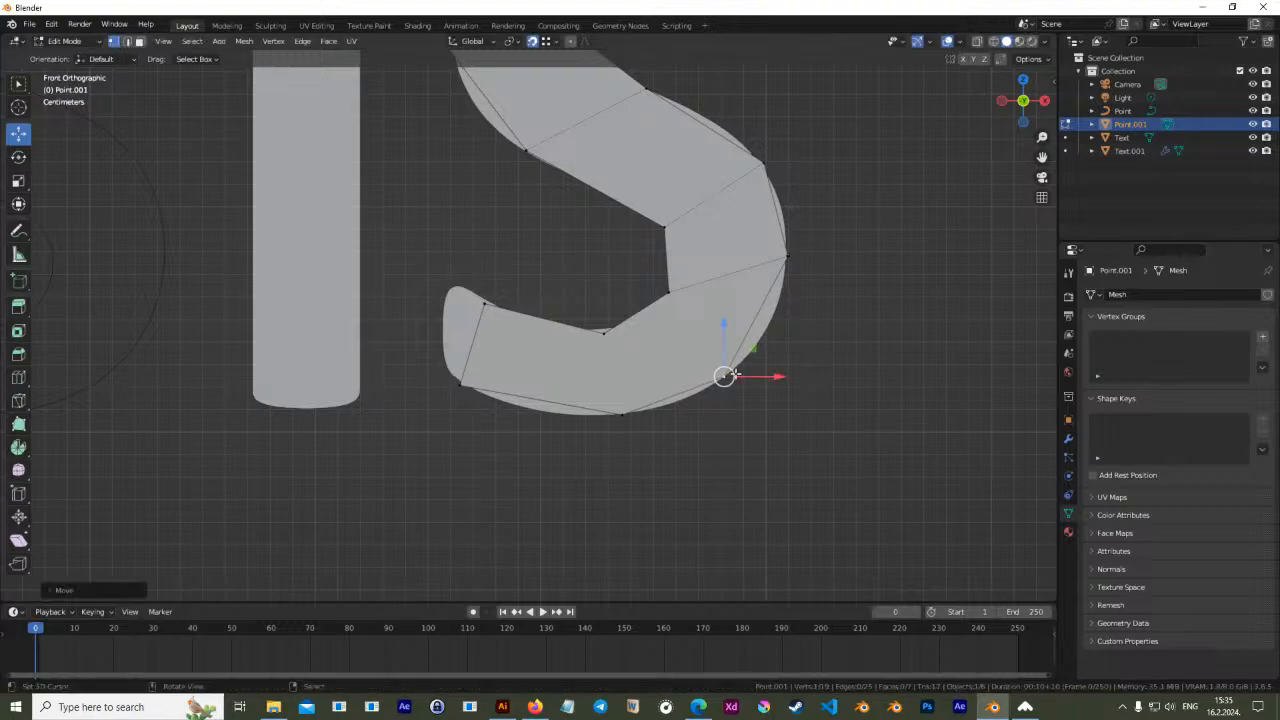
Subdivide the inner edge between the two vertices of the S's lower bend
click(599, 332)
shift+click(670, 294)
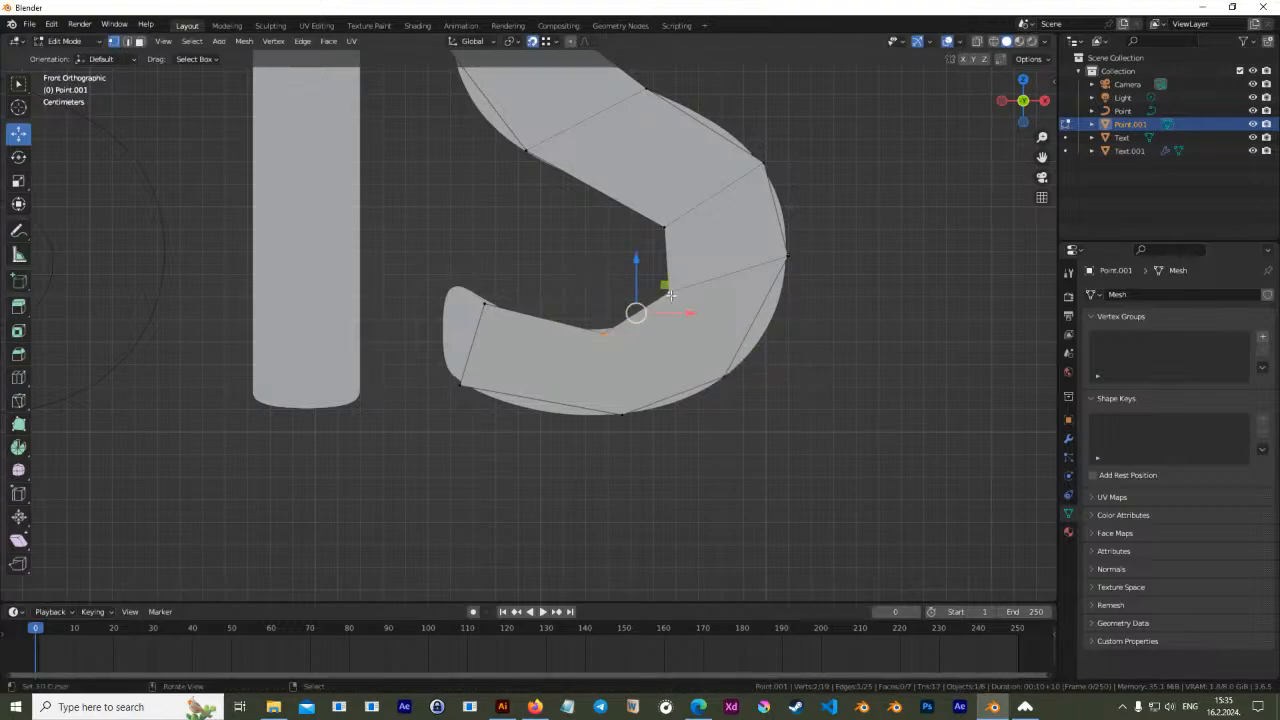
right_click(634, 300)
click(622, 351)
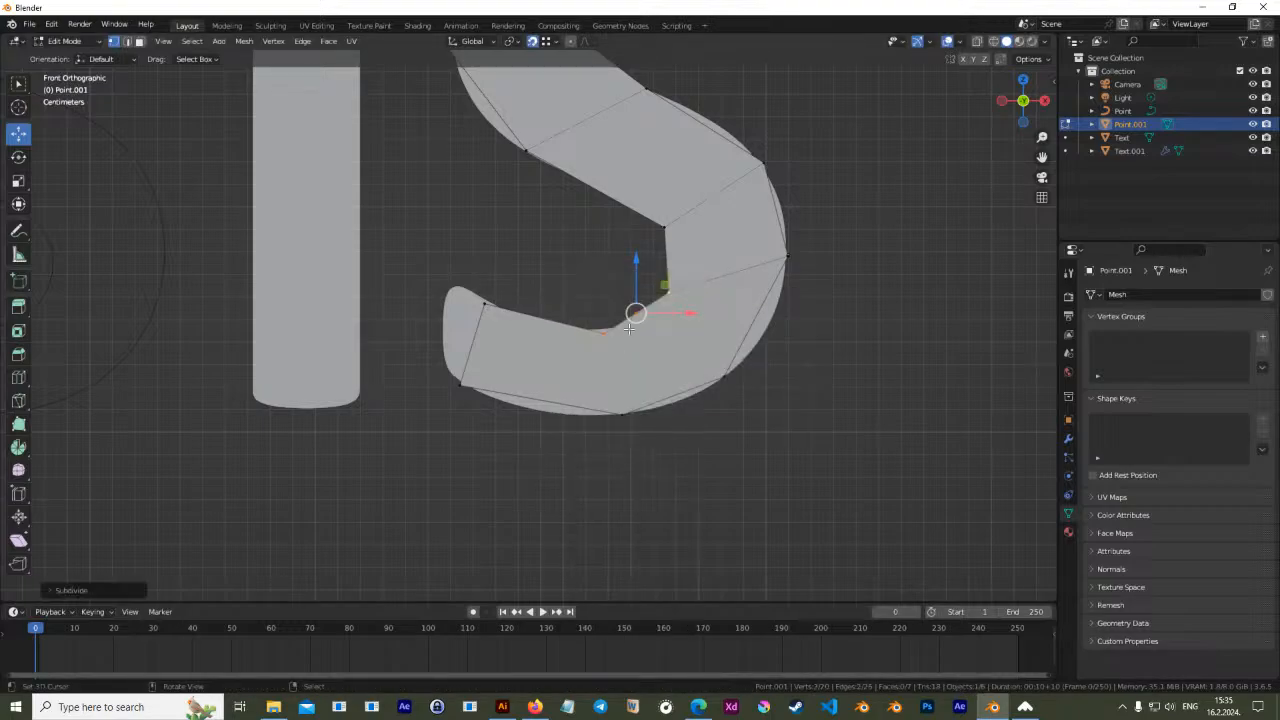
Fit the new inner vertex to the lower bend and shift the lower inner and bottom vertices toward the lower-left tip
drag(637, 312, 573, 328)
drag(620, 412, 564, 415)
right_drag(726, 376, 729, 373)
With snapping on, knife-cut two edges across the lower bend, joining its inner vertices to the lower-right outer and bottom vertices
click(18, 400)
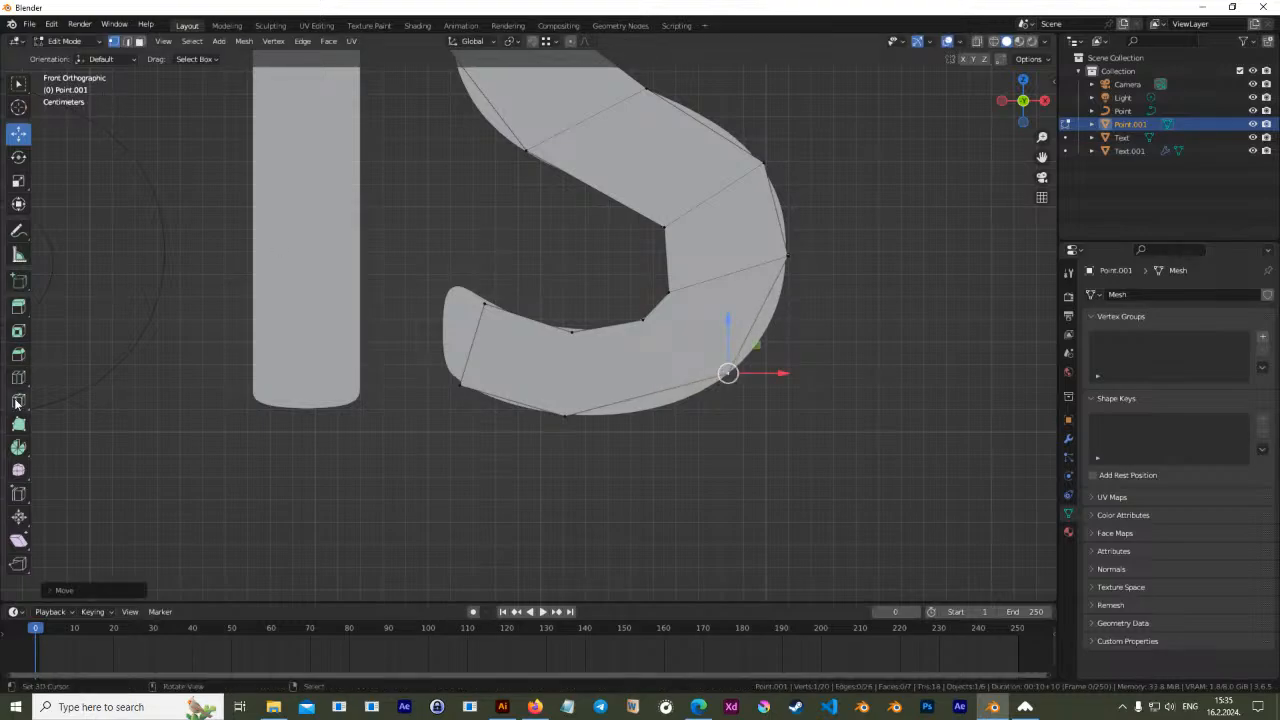
click(532, 41)
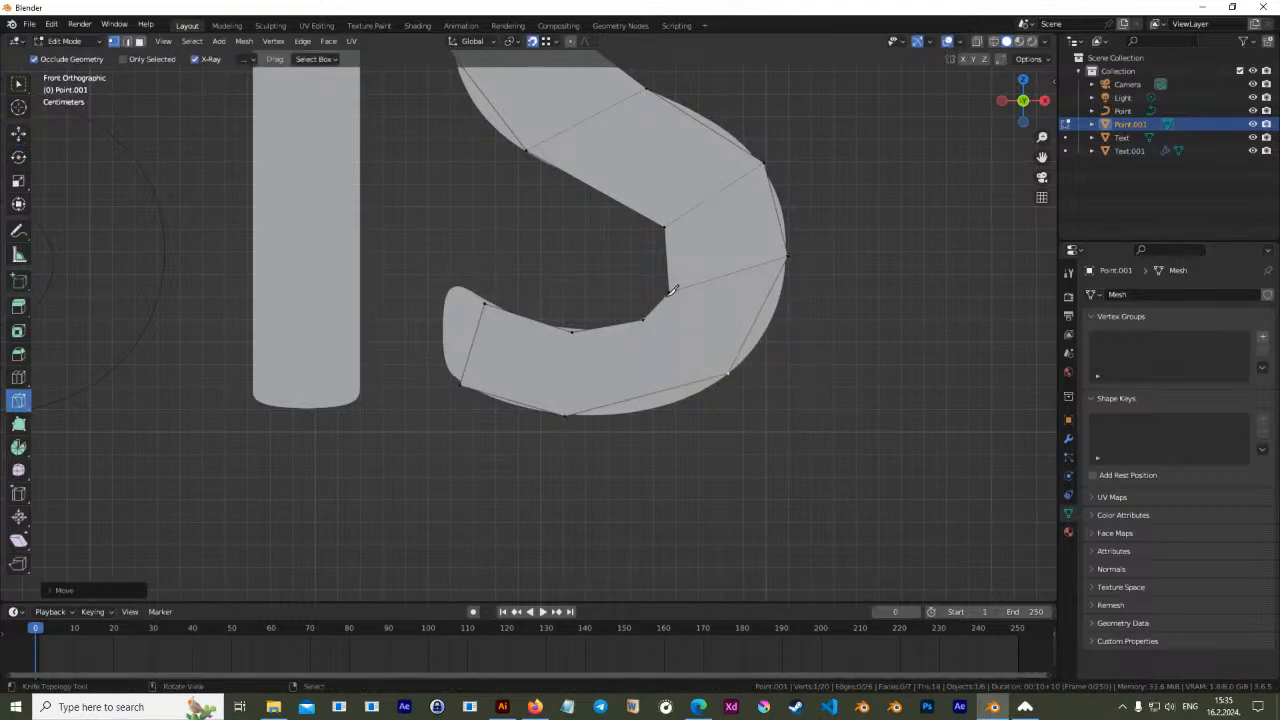
click(646, 316)
click(725, 370)
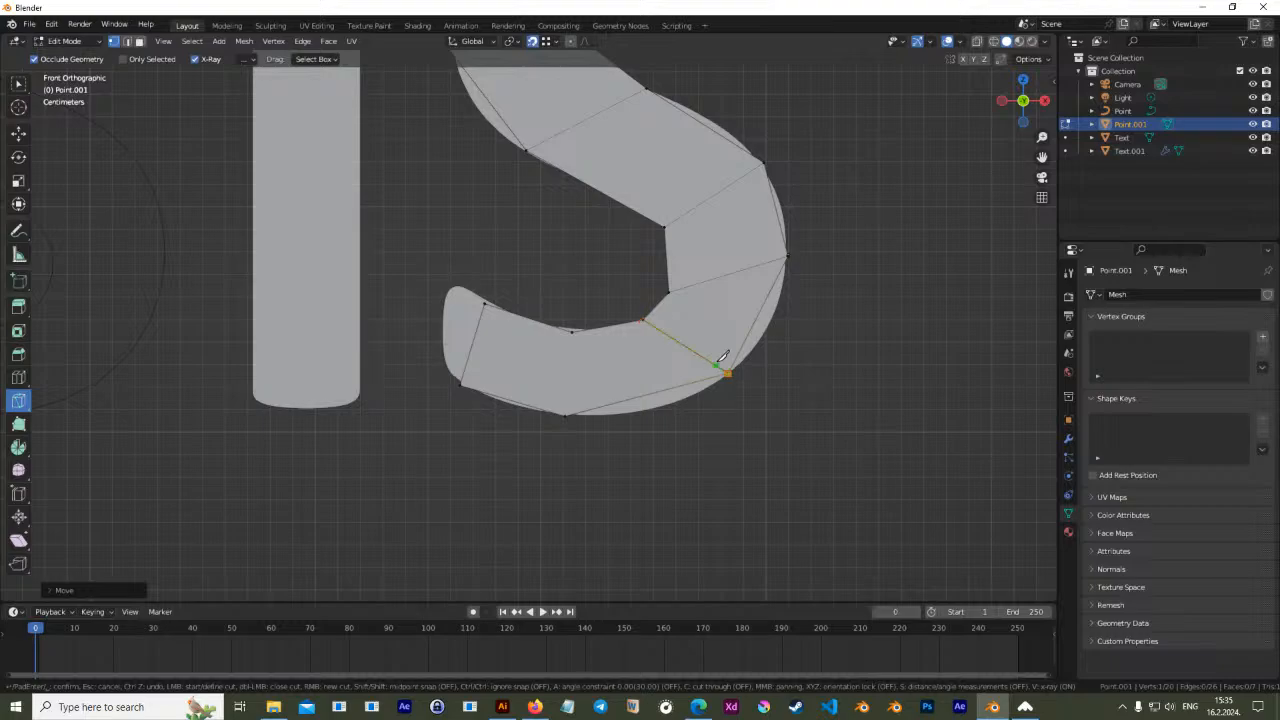
key(Return)
click(573, 330)
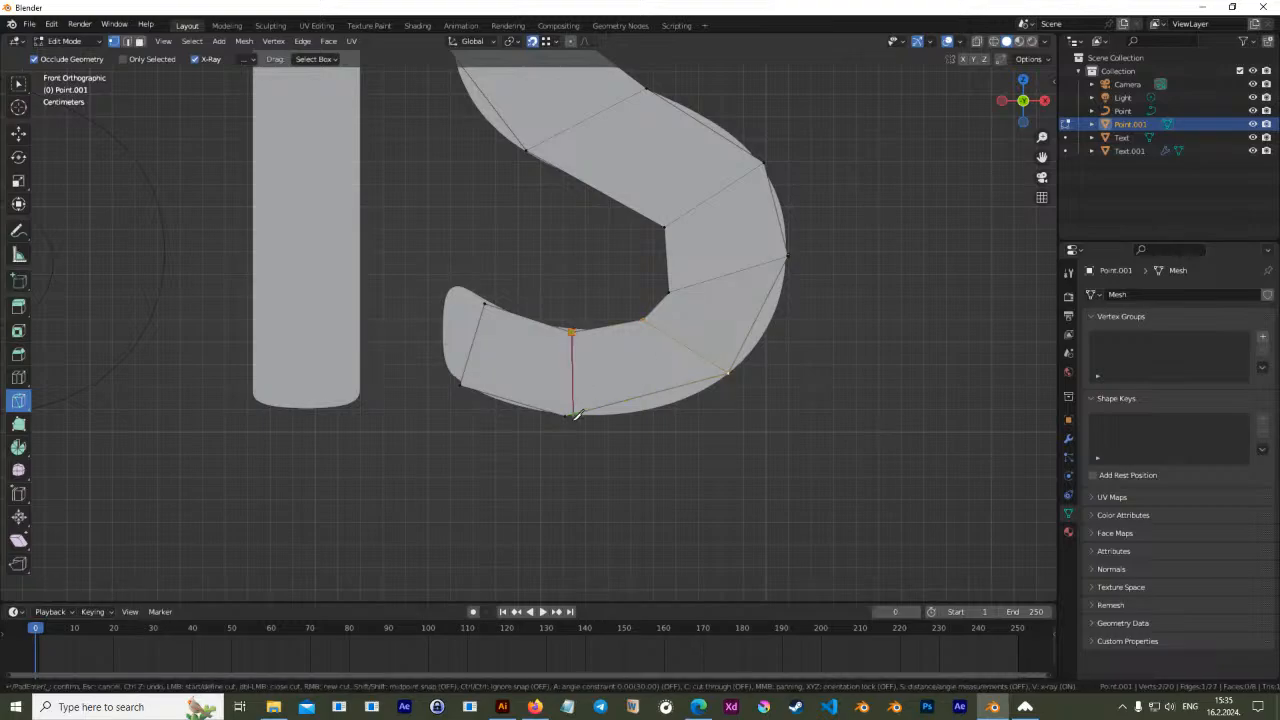
click(566, 413)
key(Return)
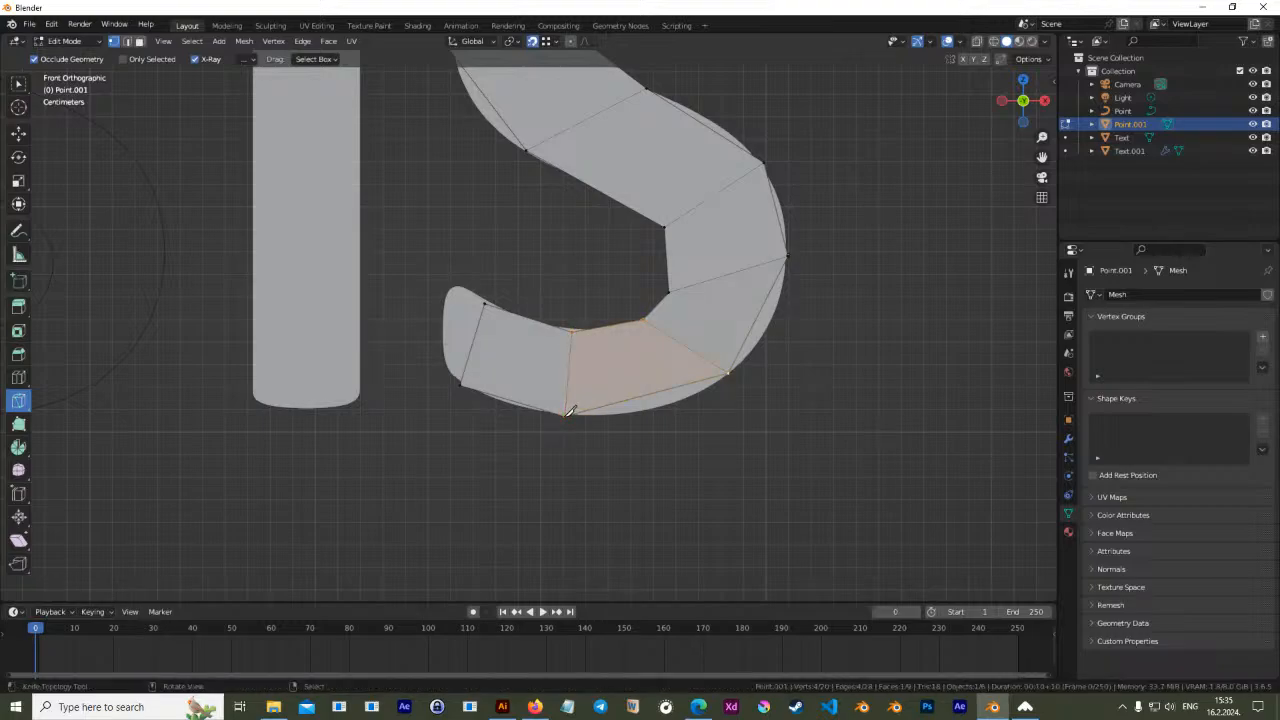
Refit the two inner vertices of the S's lower-right bend and the innermost vertex of the upper-left bend to the letter's edge
shift+scroll(545, 245, up, 5)
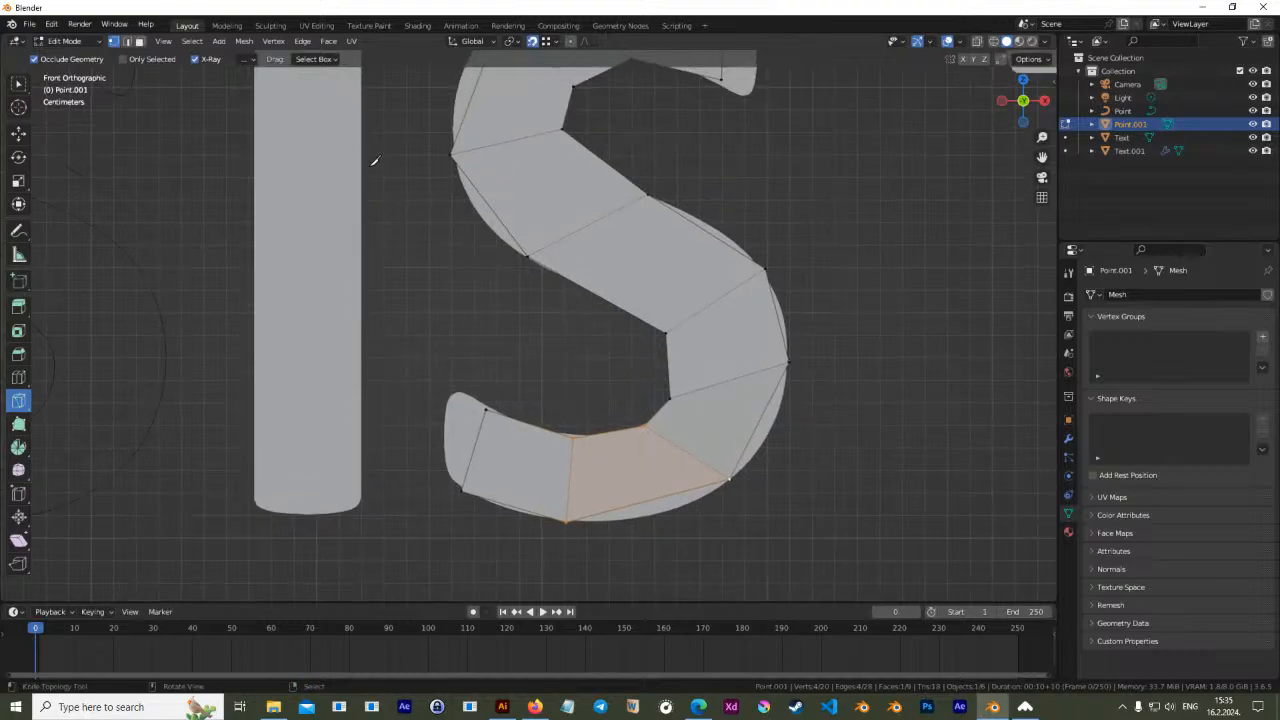
scroll(556, 260, down, 3)
shift+middle_drag(555, 258, 565, 300)
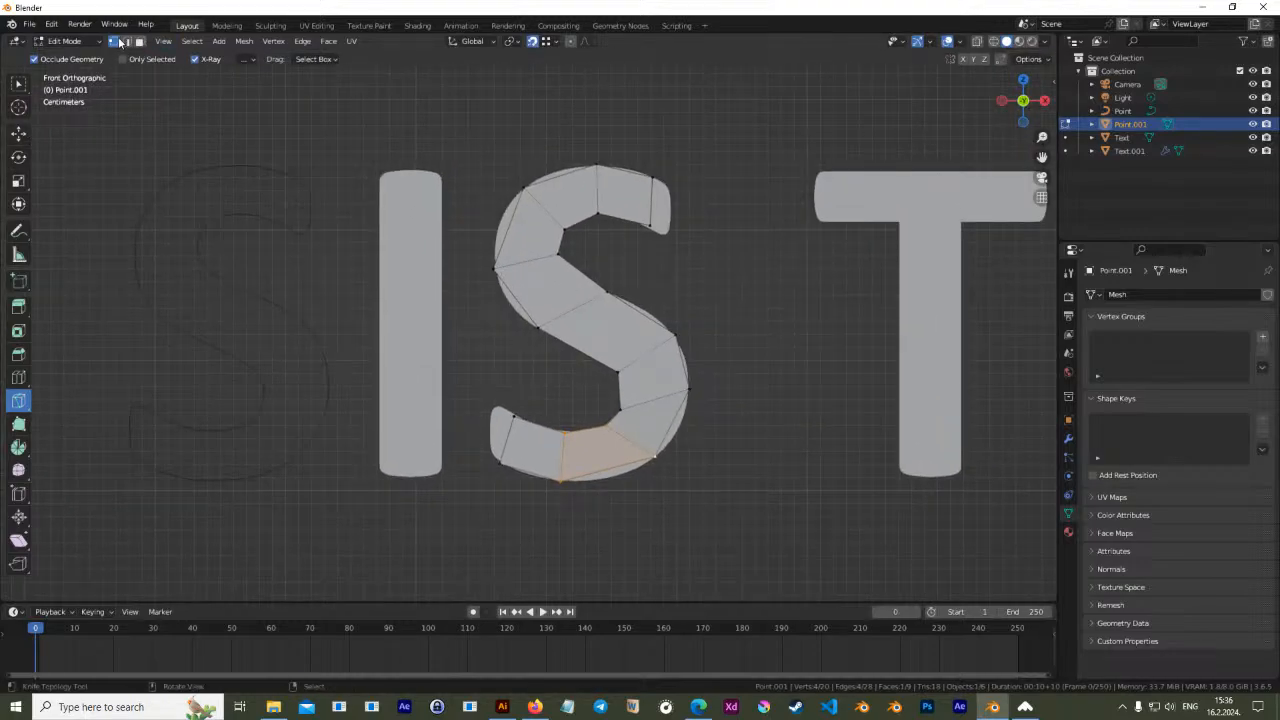
scroll(644, 336, up, 2)
click(21, 135)
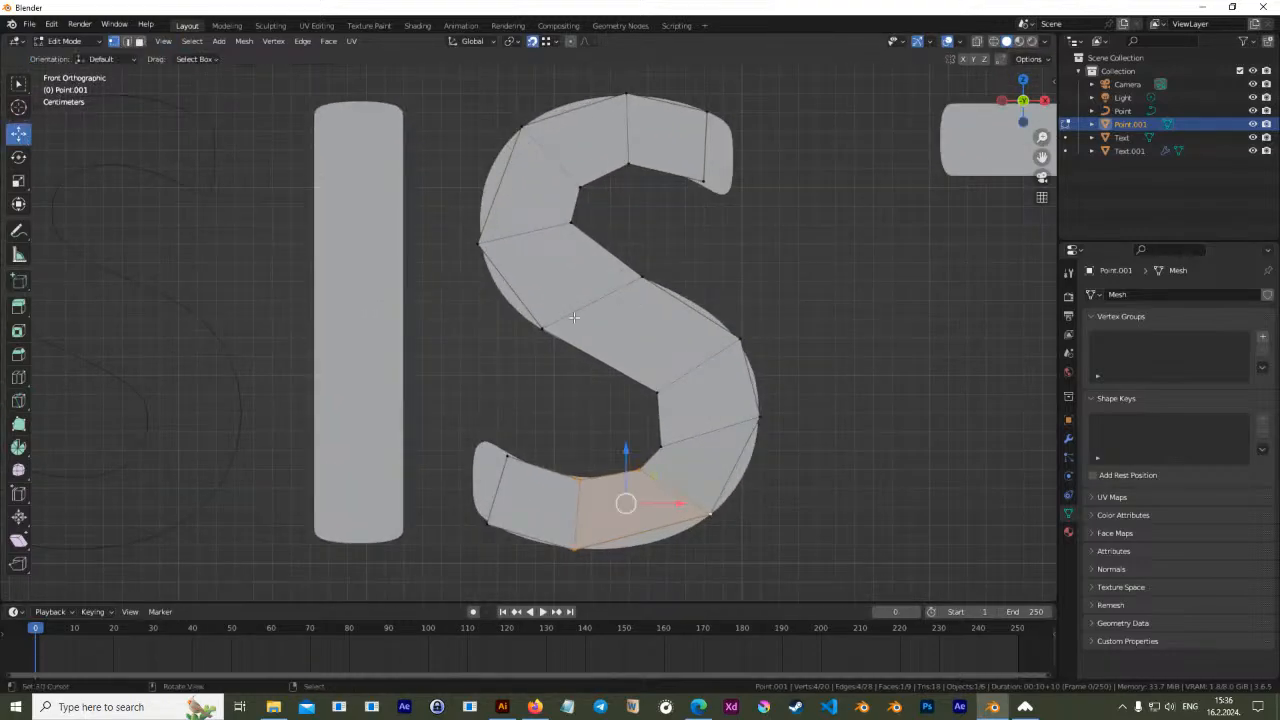
scroll(688, 388, up, 1)
shift+middle_drag(688, 387, 688, 403)
click(685, 422)
mouse_move(686, 423)
mouse_down()
mouse_move(707, 398)
mouse_move(681, 423)
mouse_up()
key(g)
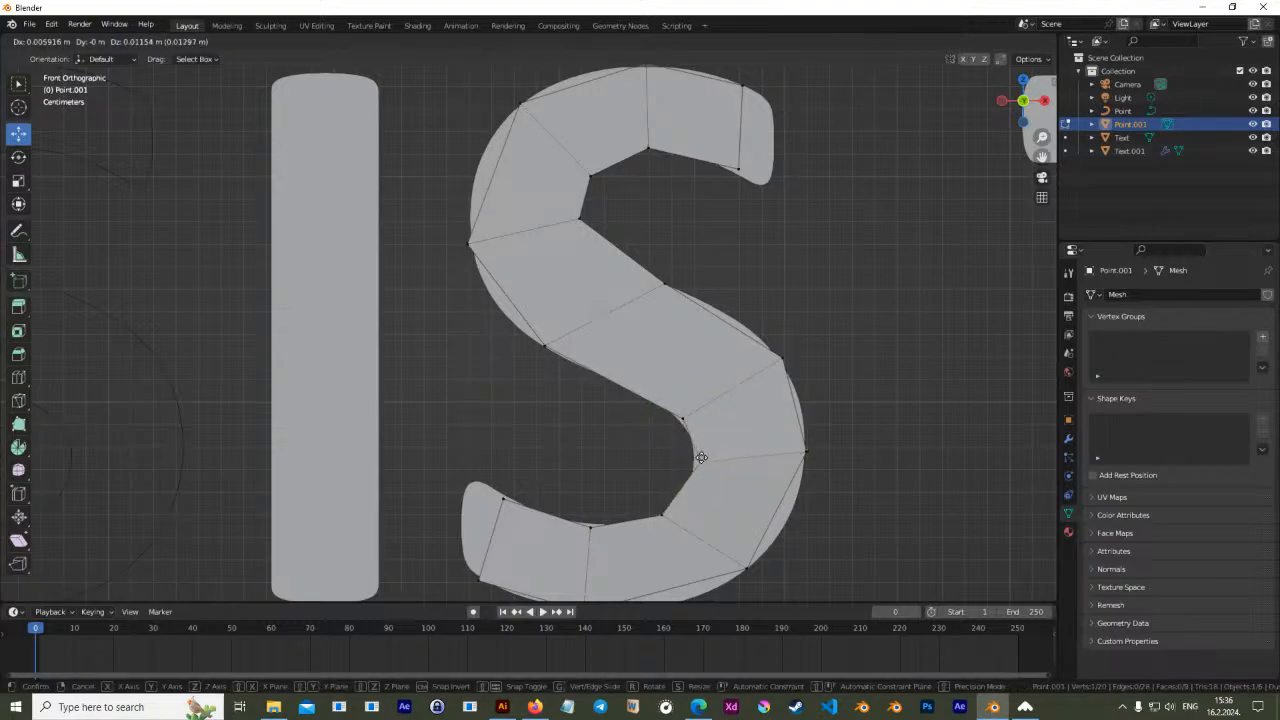
click(697, 455)
click(580, 213)
key(g)
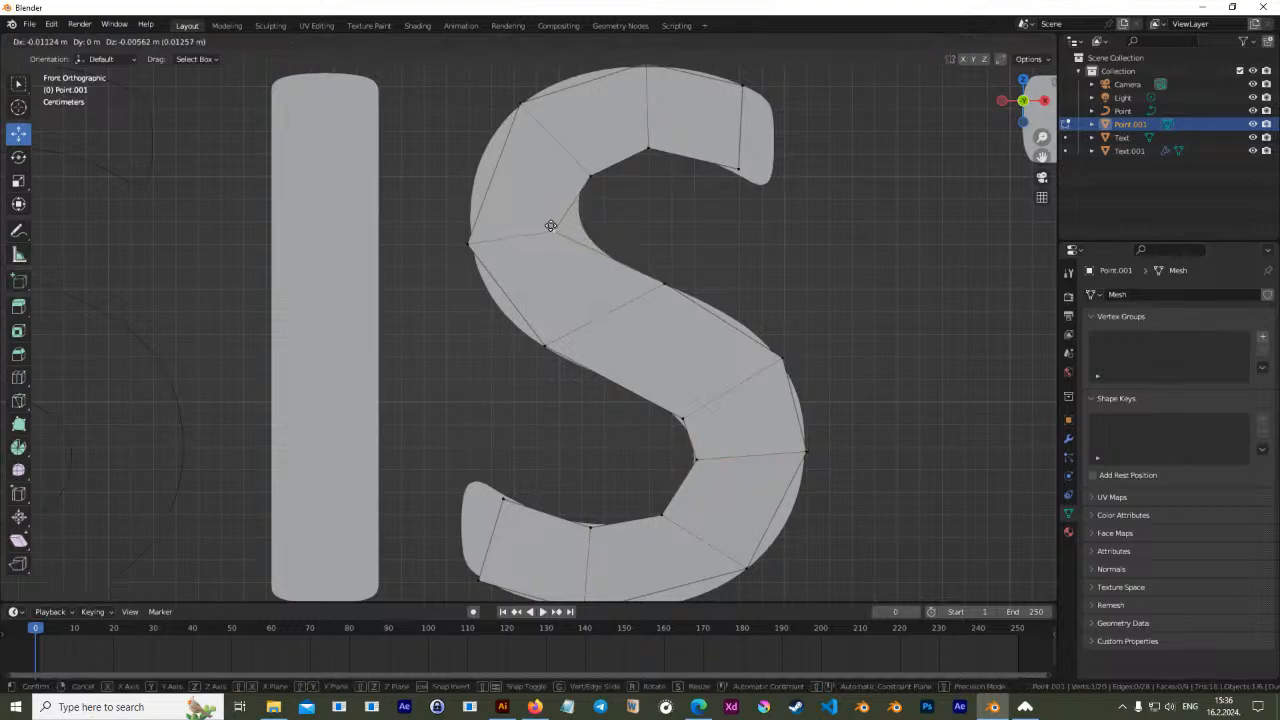
click(577, 206)
Move the lower-right bend's inner vertex and the rightmost outer vertex down so their connecting edge runs nearly horizontal
shift+middle_drag(689, 467, 690, 380)
click(697, 374)
key(g)
click(701, 384)
click(804, 367)
key(g)
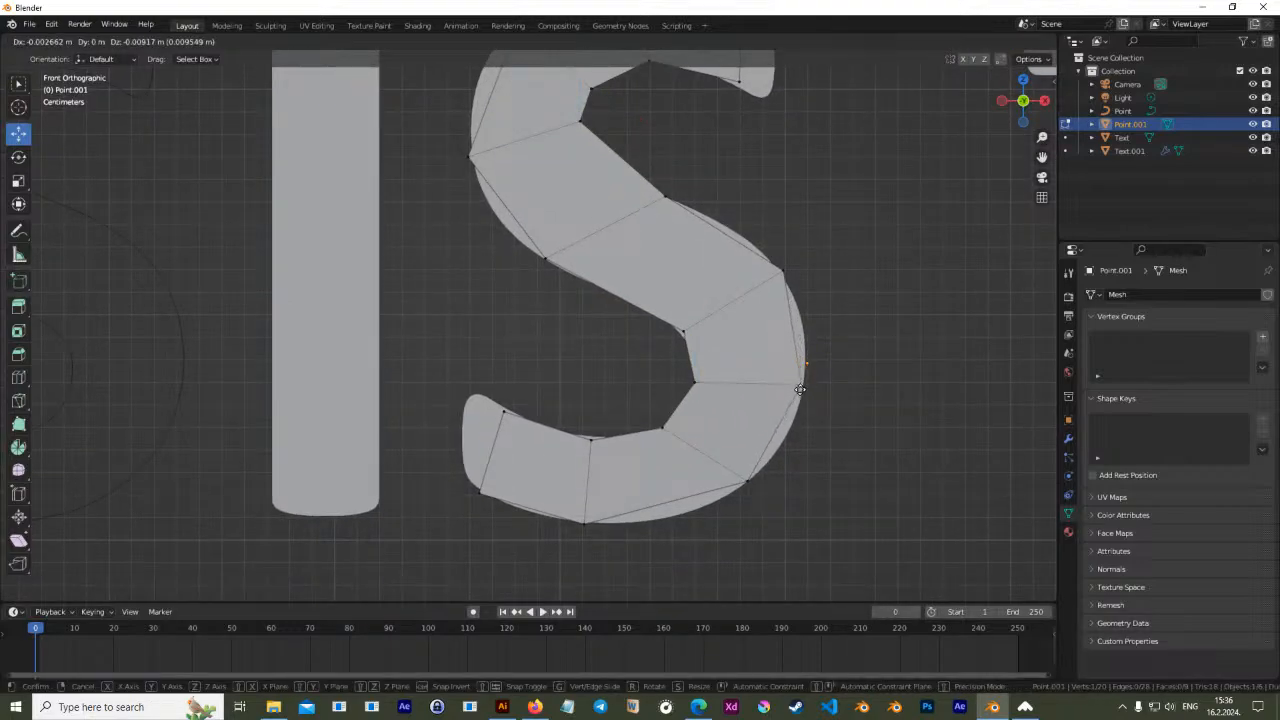
click(801, 389)
Fine-tune the inner and outer vertices of the two lowest cross edges so they follow the bottom curve of the S
click(664, 428)
key(g)
click(673, 422)
click(743, 481)
key(g)
click(739, 488)
click(585, 521)
key(g)
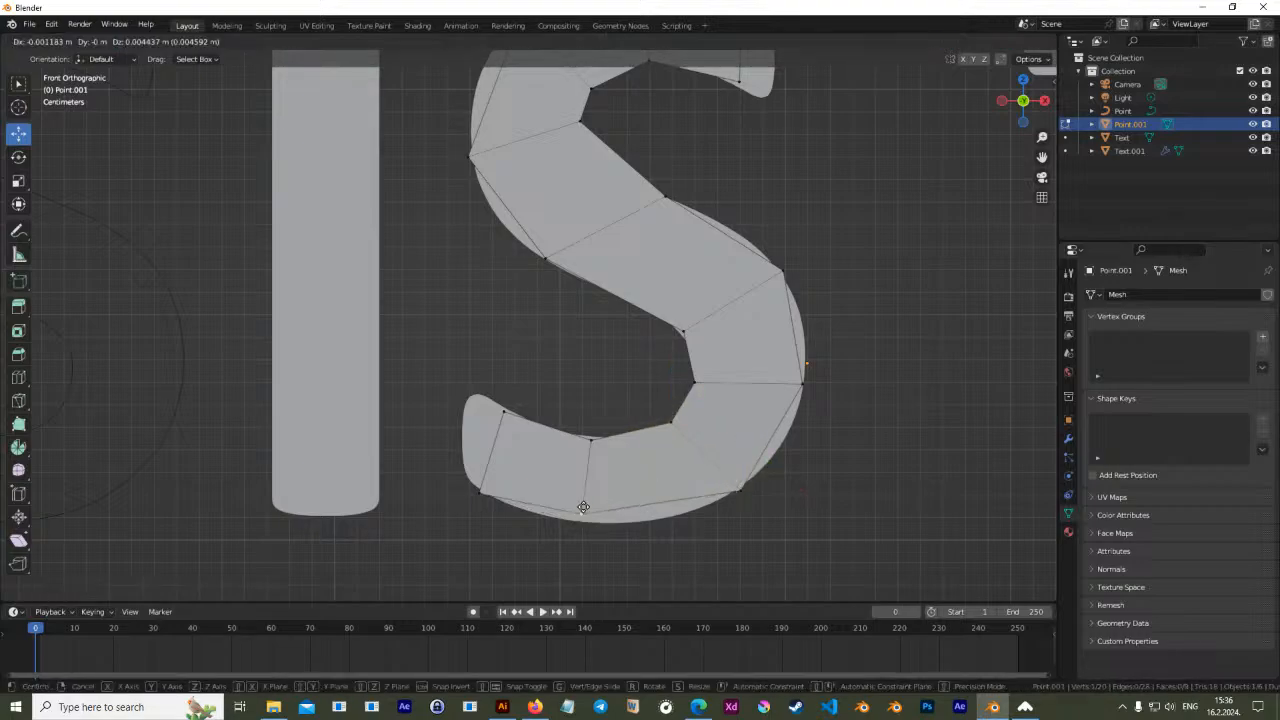
click(583, 518)
click(591, 439)
key(g)
click(589, 436)
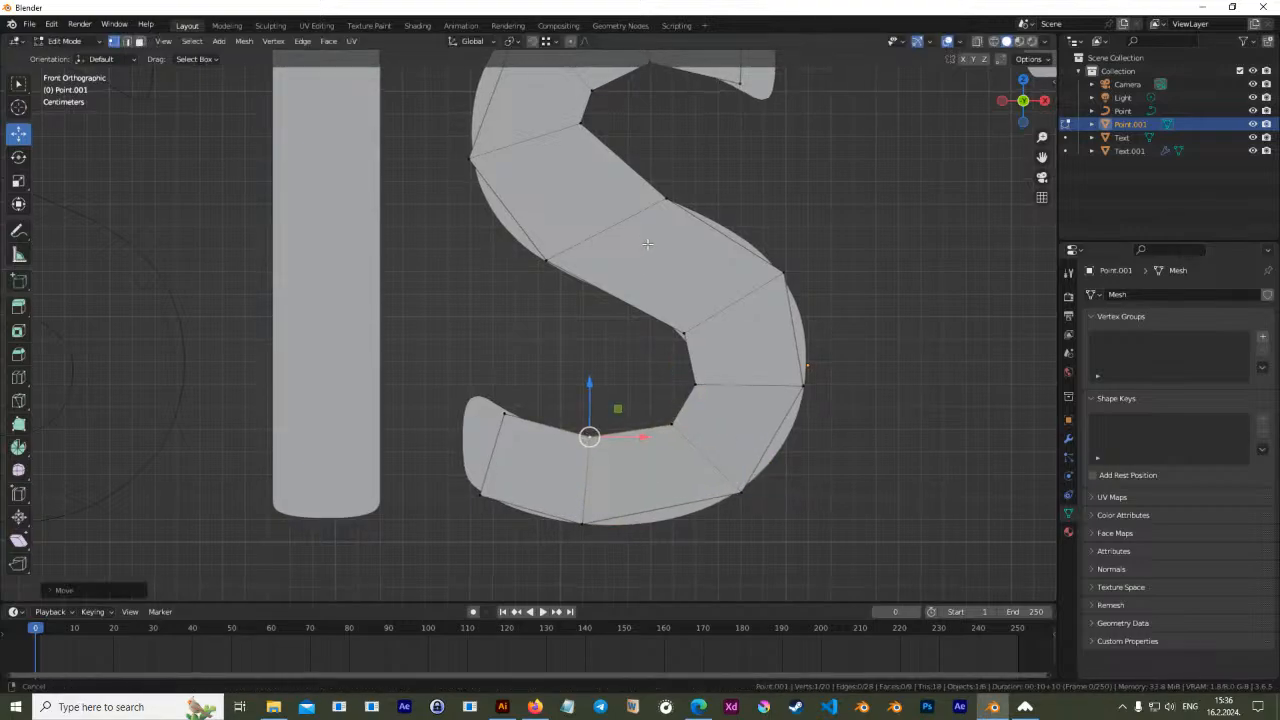
Move the upper-left bend's inner vertex and the leftmost outer vertex down along the edge of the S
shift+middle_drag(477, 157, 515, 300)
click(601, 275)
key(g)
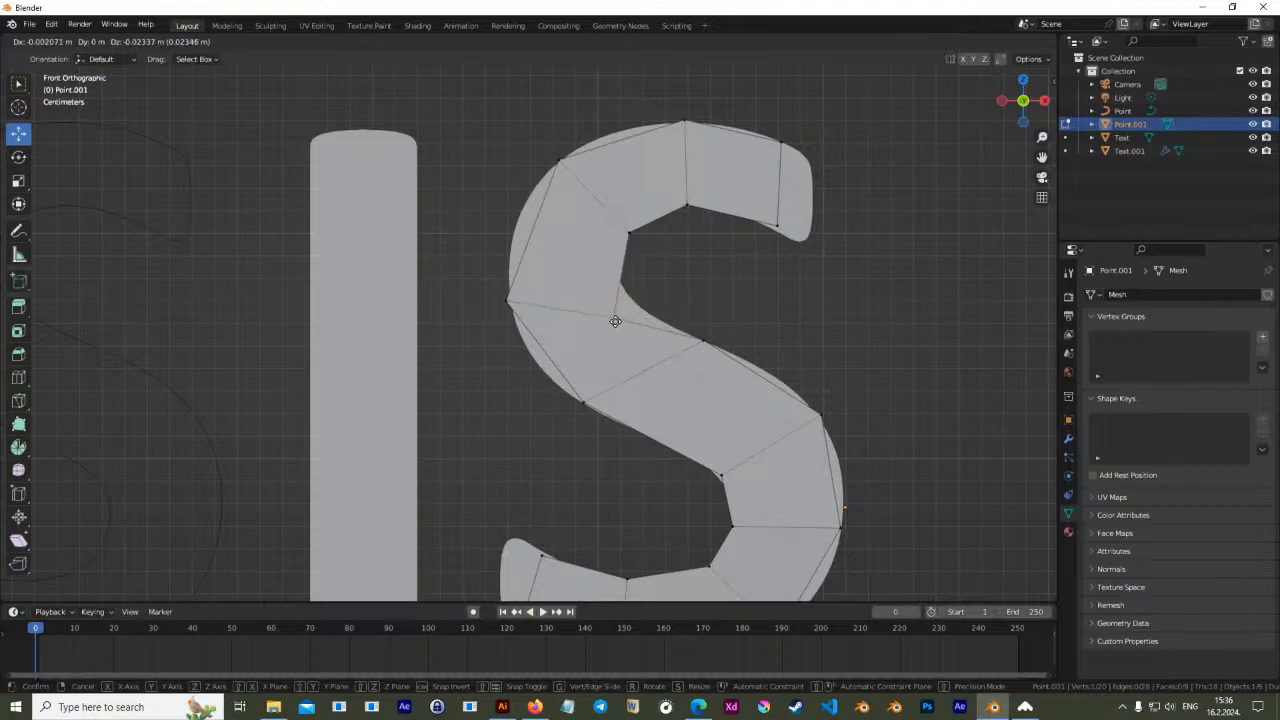
click(624, 316)
click(509, 304)
key(g)
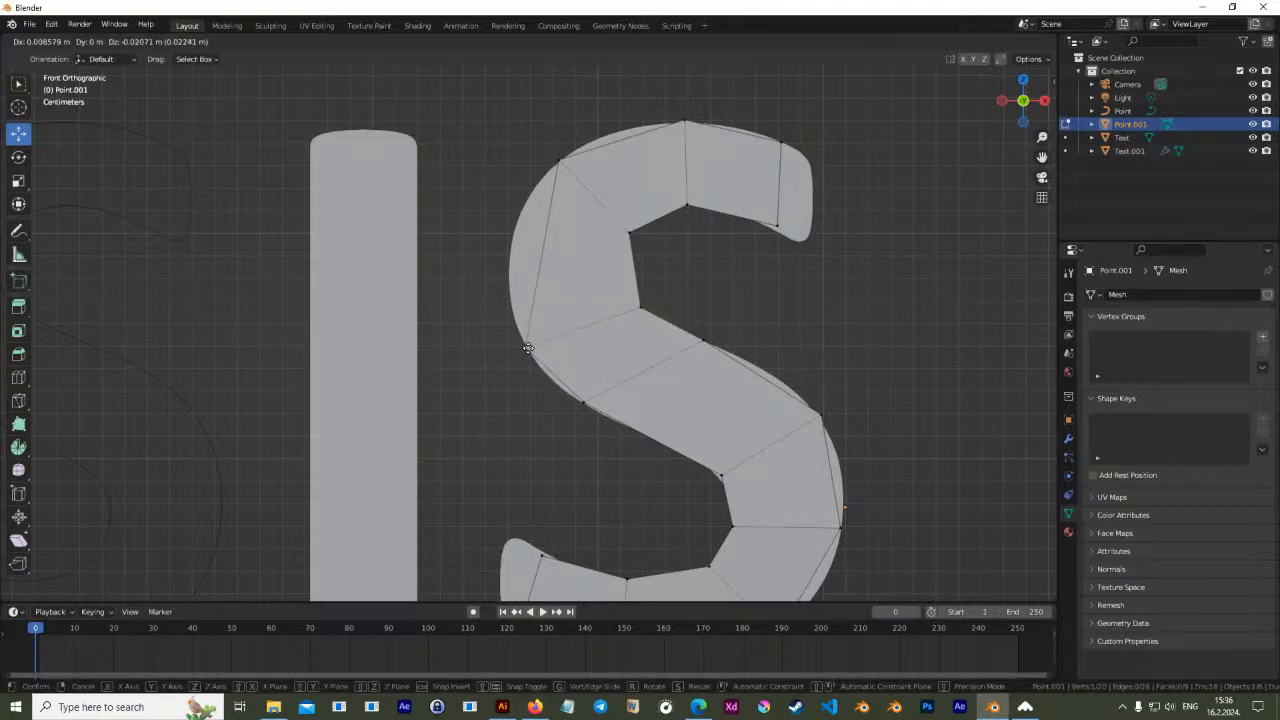
click(520, 344)
Add a loop cut across the upper-left bend and fit the new and neighbouring vertices to the S's edge
click(18, 378)
click(540, 254)
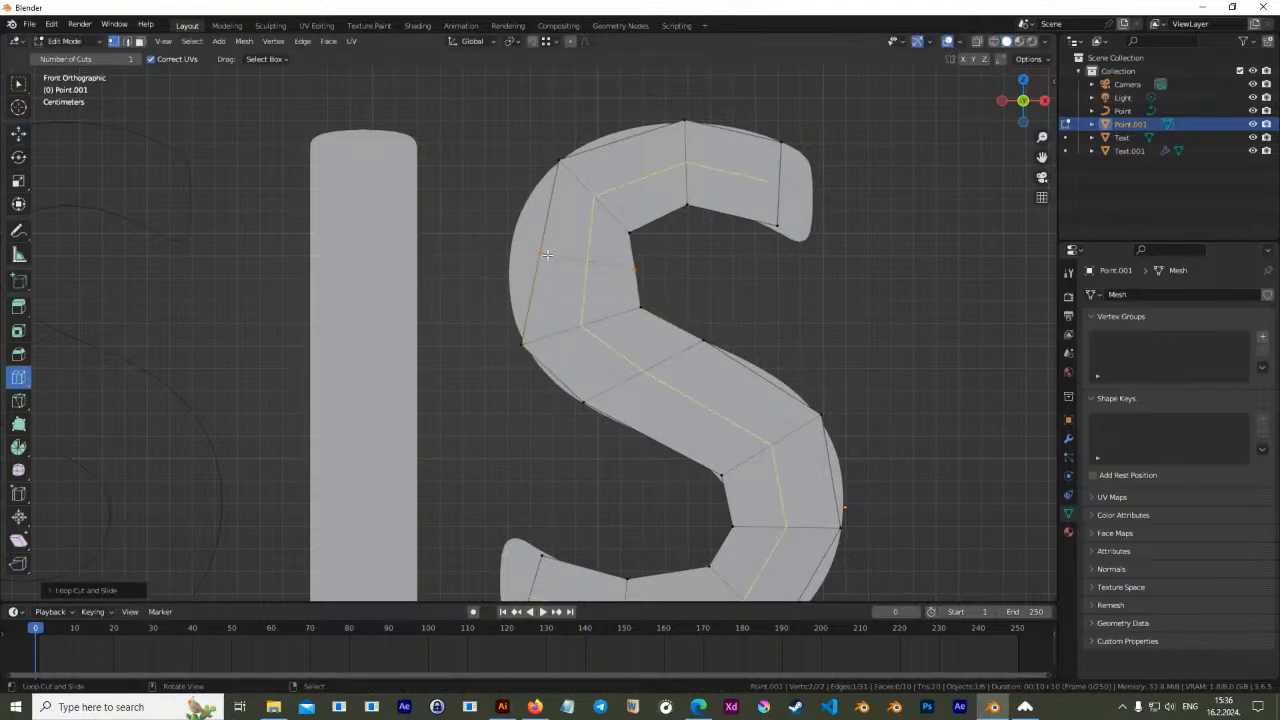
click(19, 134)
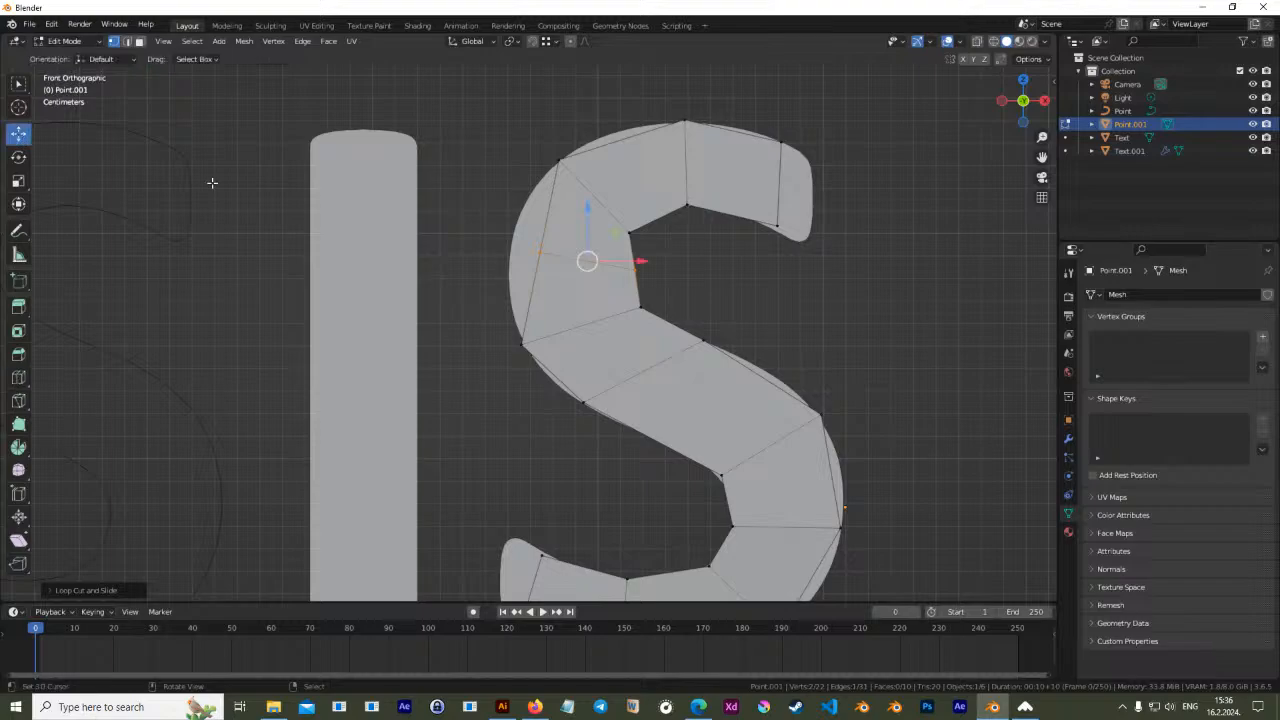
key(g)
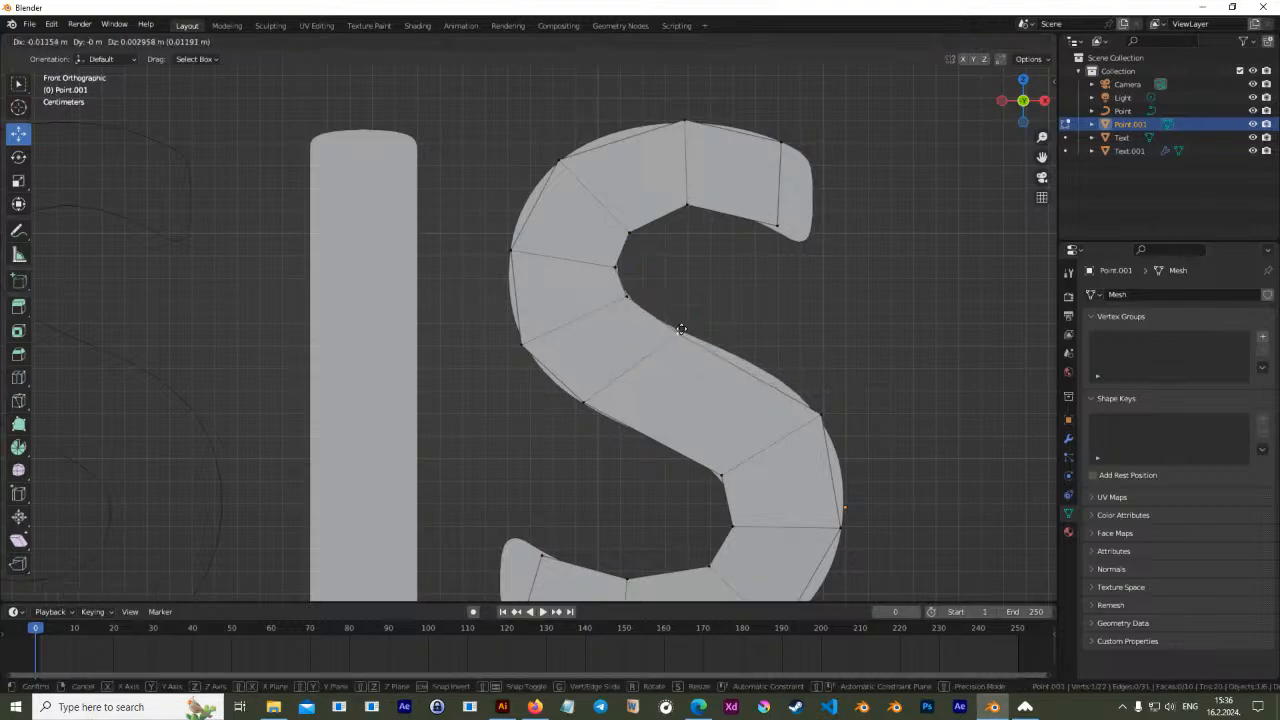
right_drag(613, 407, 612, 407)
right_drag(681, 331, 667, 321)
right_drag(724, 474, 724, 479)
Add a loop cut across the diagonal middle of the S and fit its vertices and their neighbours to the curve
click(18, 377)
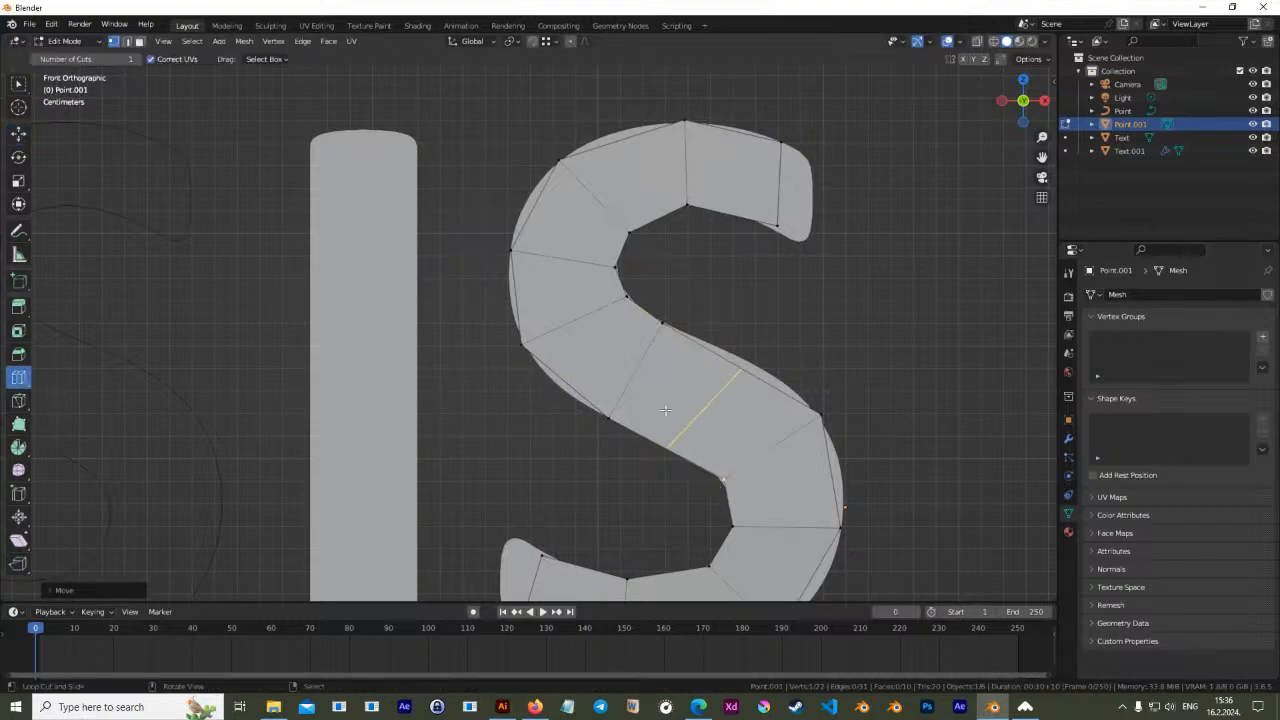
click(669, 428)
click(18, 132)
drag(666, 452, 693, 458)
right_drag(741, 369, 748, 358)
mouse_move(816, 416)
right_down()
mouse_move(811, 437)
mouse_move(826, 431)
right_up()
right_drag(686, 200, 687, 195)
Extrude all faces of the flat S mesh toward the front by about 0.05 m and return to Object Mode
scroll(702, 330, down, 2)
shift+middle_drag(724, 367, 732, 308)
shift+middle_drag(721, 201, 772, 401)
key(Tab)
key(Tab)
middle_drag(802, 448, 698, 299)
key(Tab)
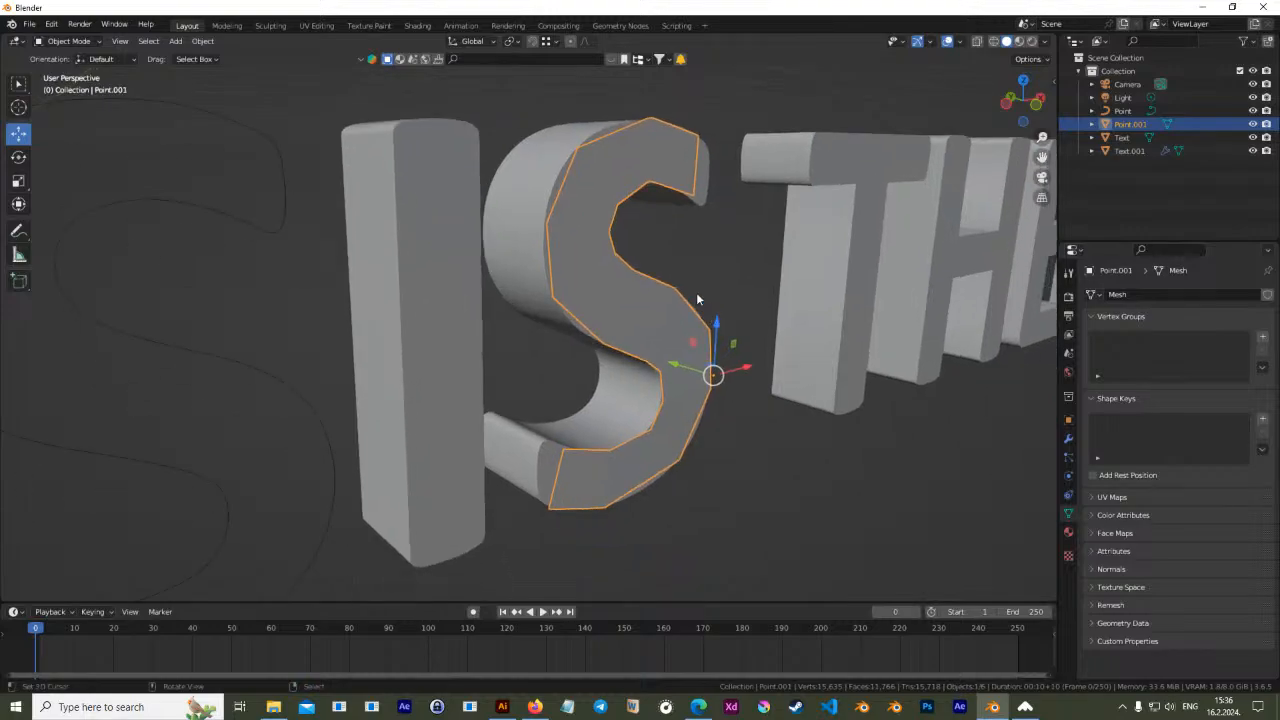
key(Tab)
key(a)
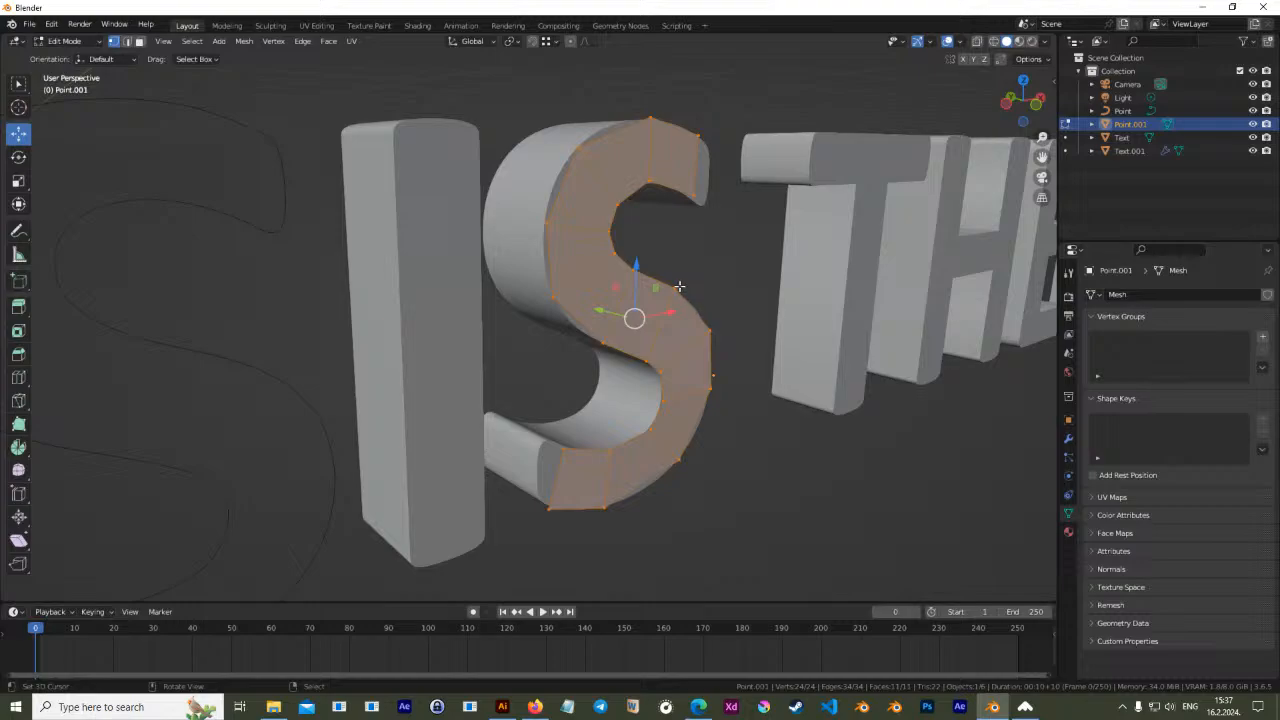
key(e)
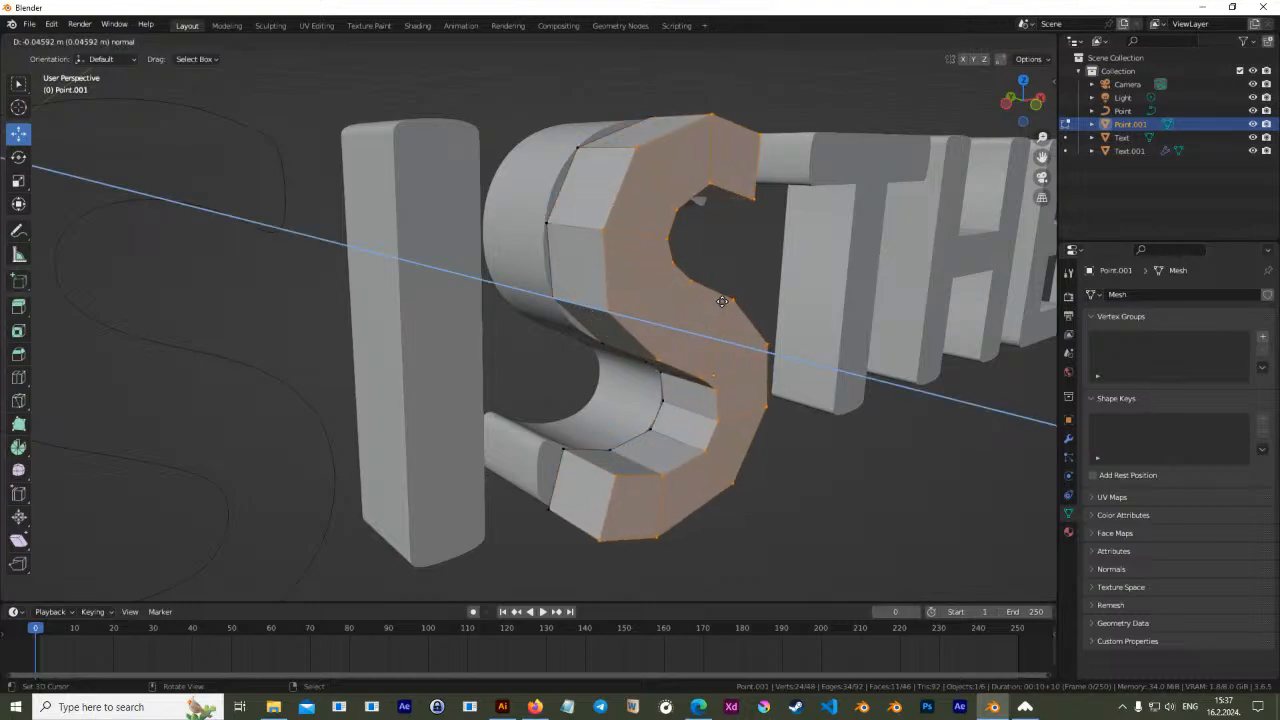
click(727, 302)
key(Tab)
Add a Subdivision Surface modifier to the extruded S with viewport and render levels of 3
middle_drag(727, 302, 830, 350)
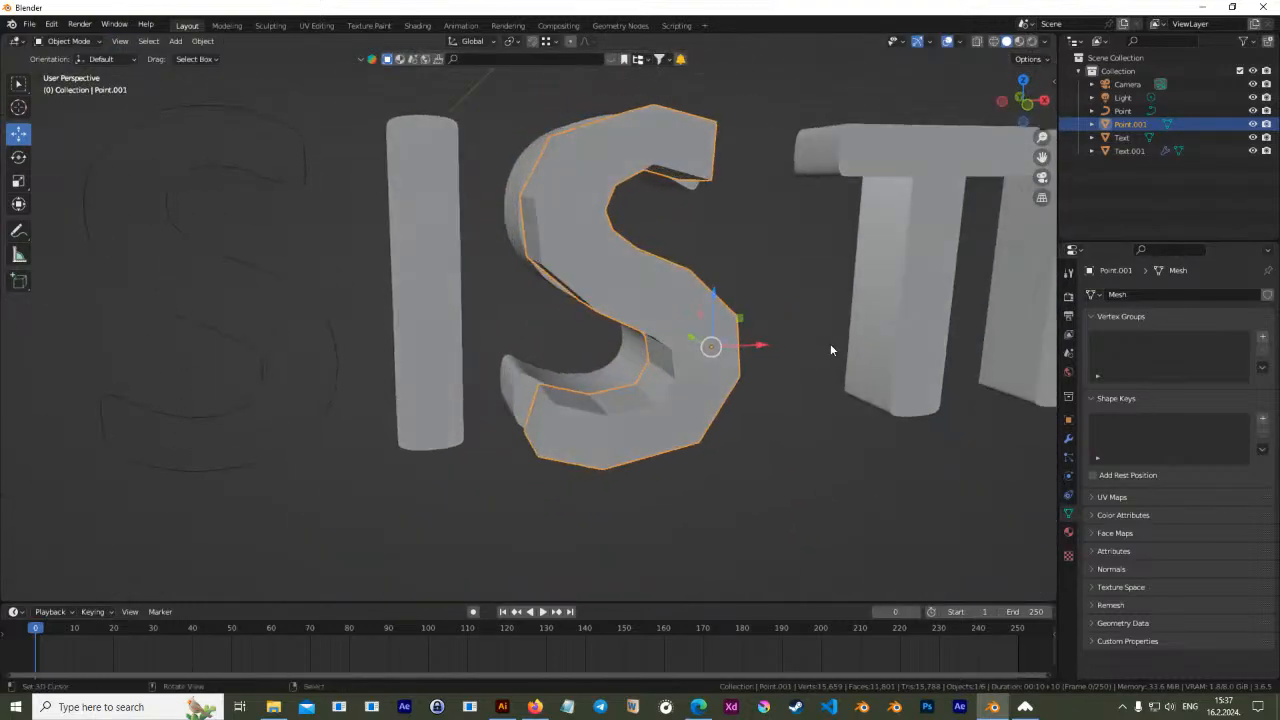
click(1068, 439)
click(1197, 293)
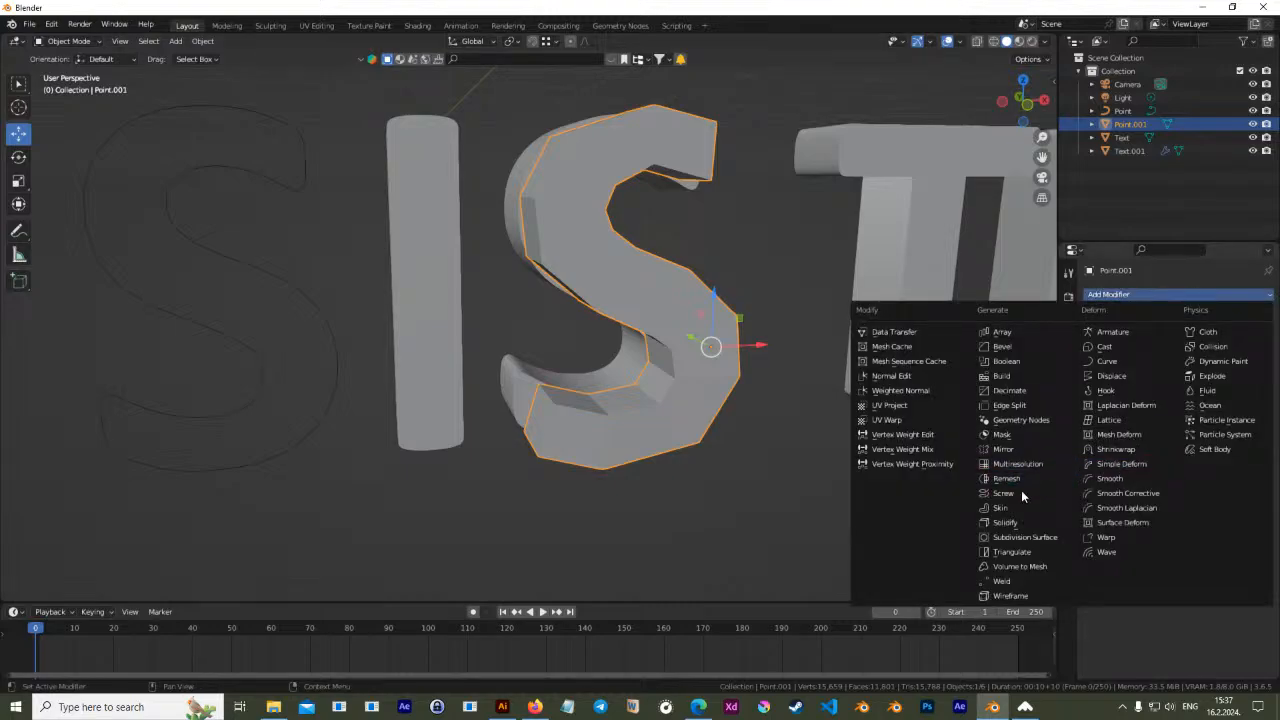
click(1038, 538)
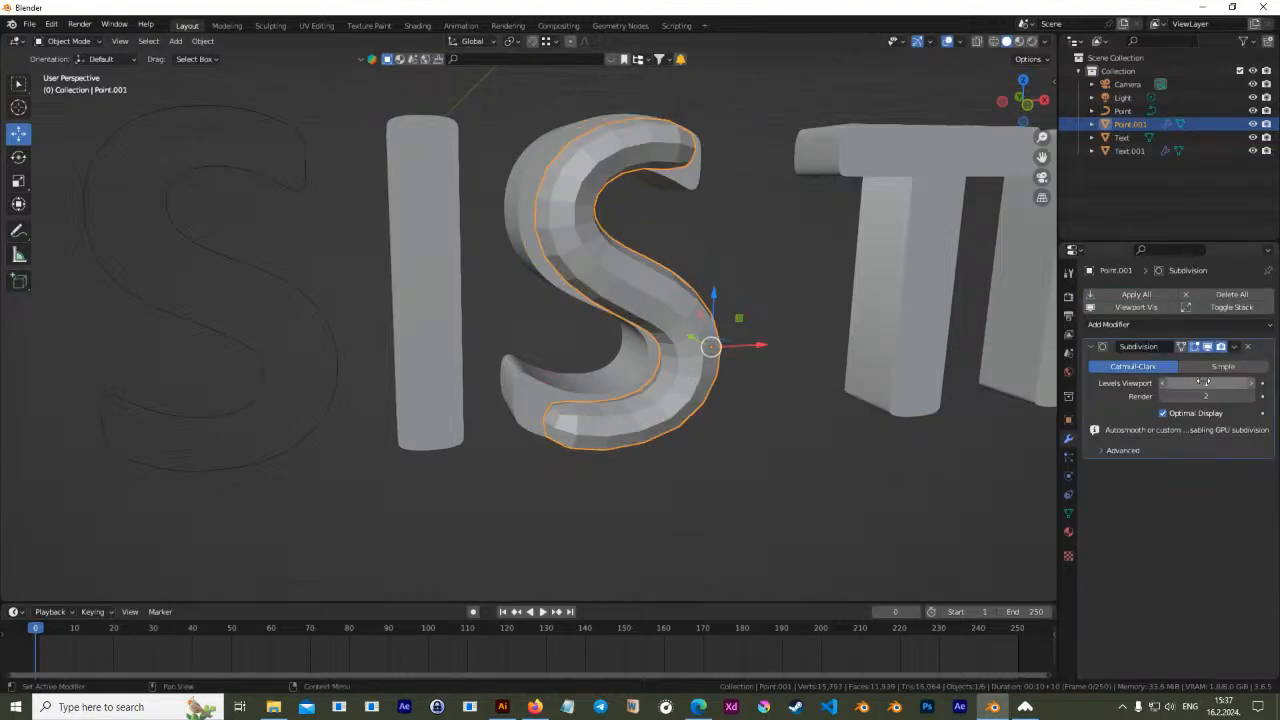
click(1245, 383)
text(2)
key(Return)
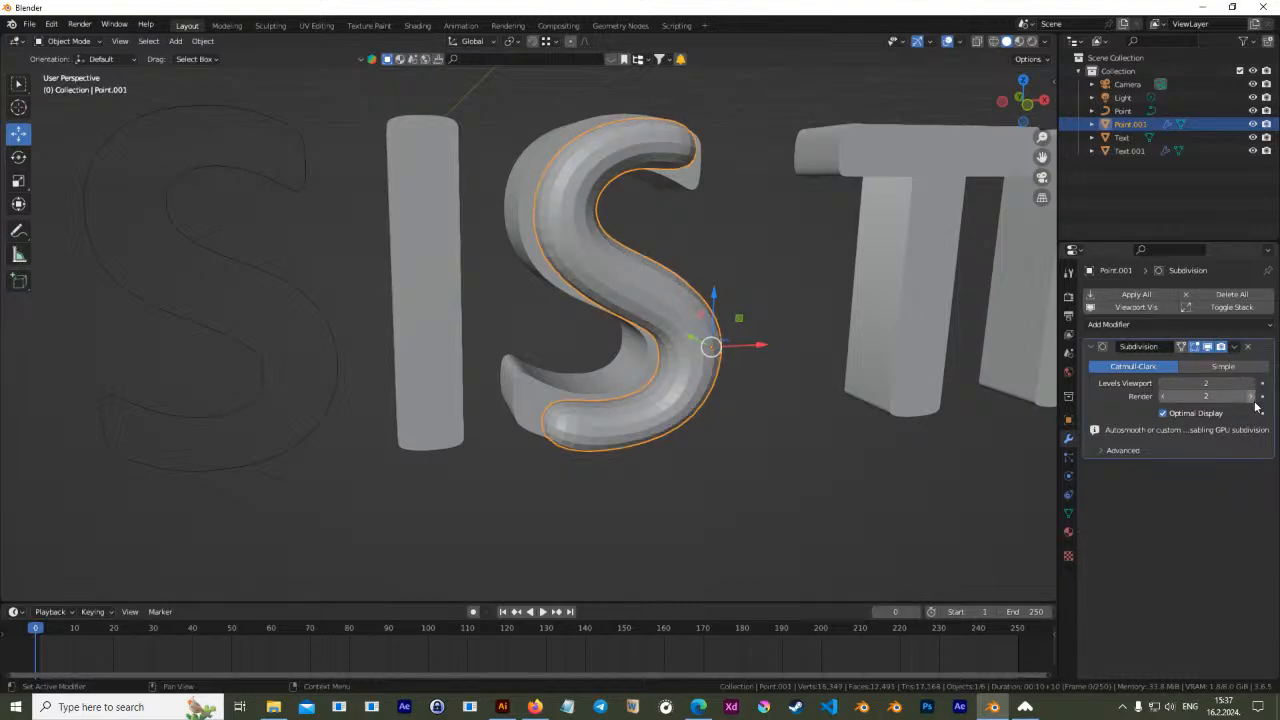
click(1262, 383)
click(1253, 384)
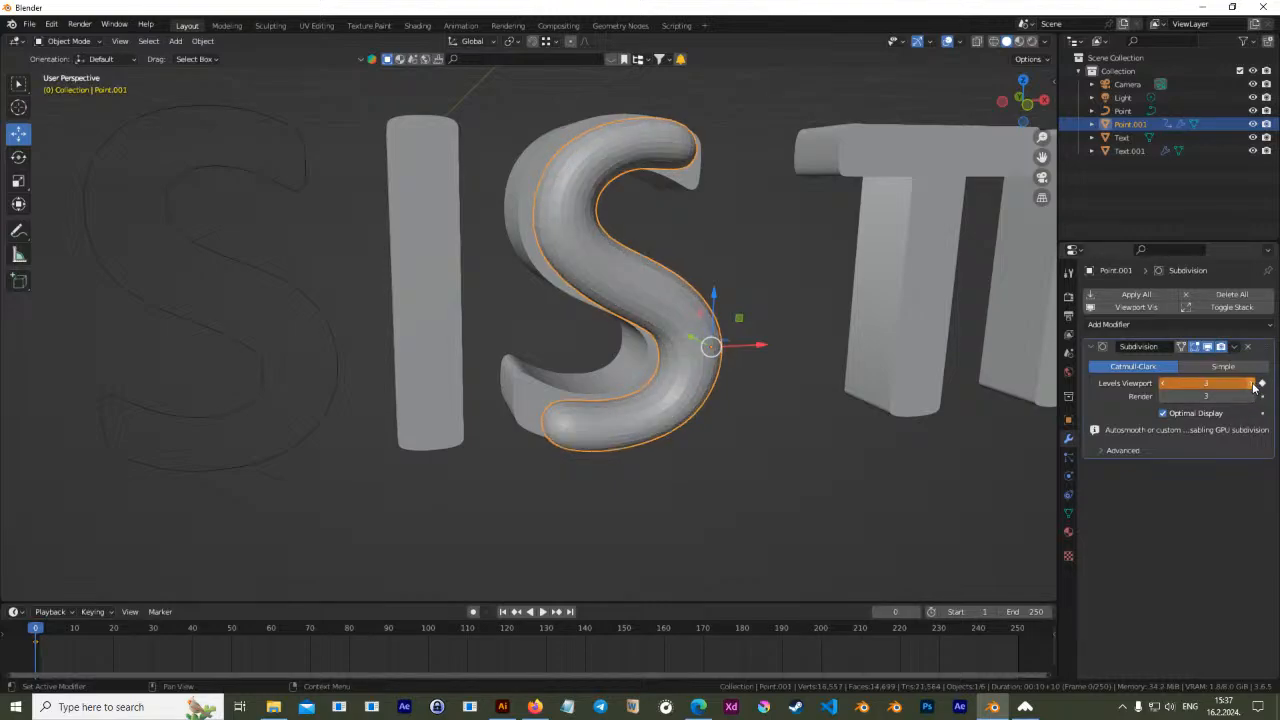
Shade the rebuilt S smooth and move it forward, clear of the original text letter
click(202, 41)
click(236, 334)
middle_drag(516, 295, 632, 305)
drag(670, 327, 831, 400)
middle_drag(831, 400, 827, 351)
Select all front and back outline edges of the S, including those at both ends, and set their mean crease to 1.00
key(Tab)
key(Tab)
key(Tab)
click(128, 42)
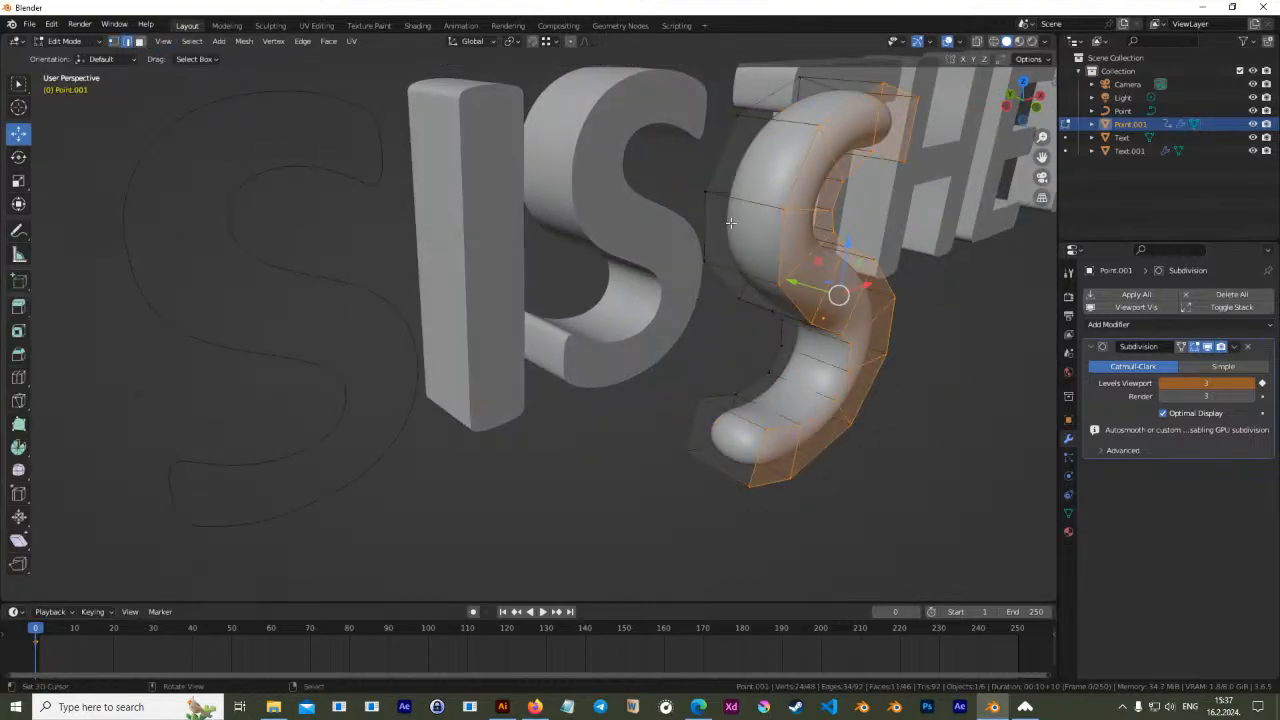
alt+click(778, 234)
alt+shift+click(722, 249)
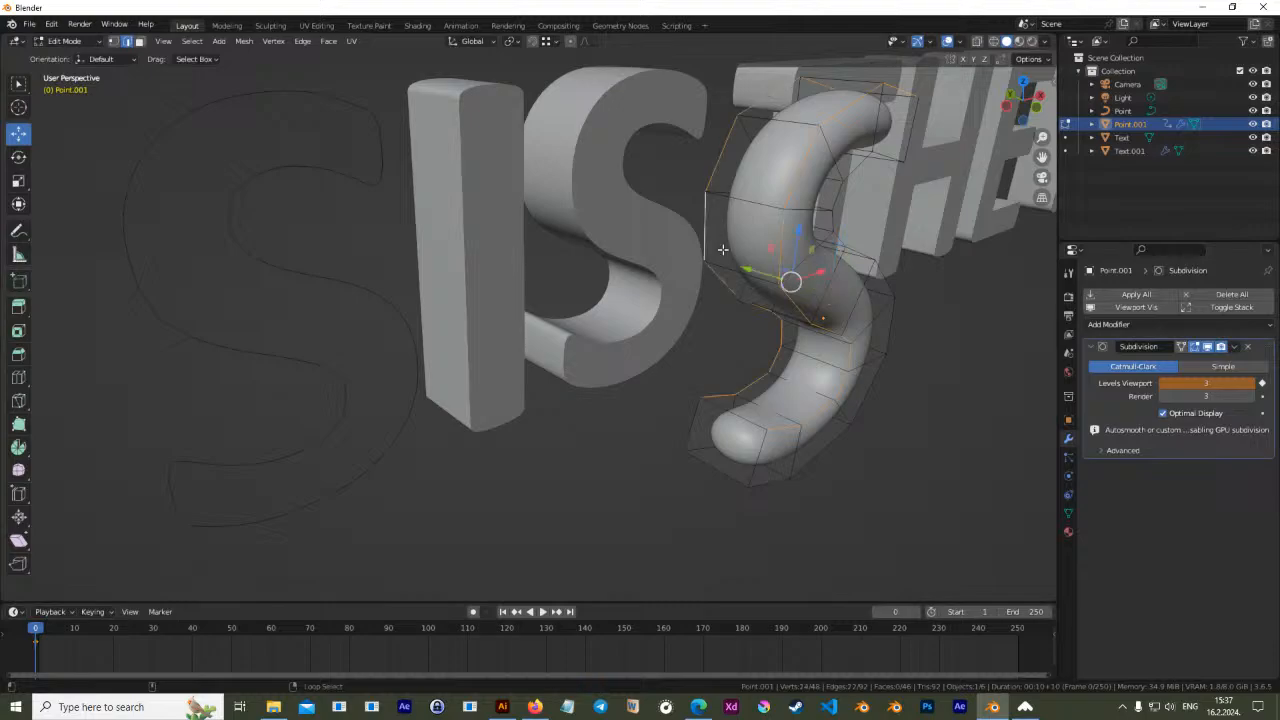
shift+click(720, 482)
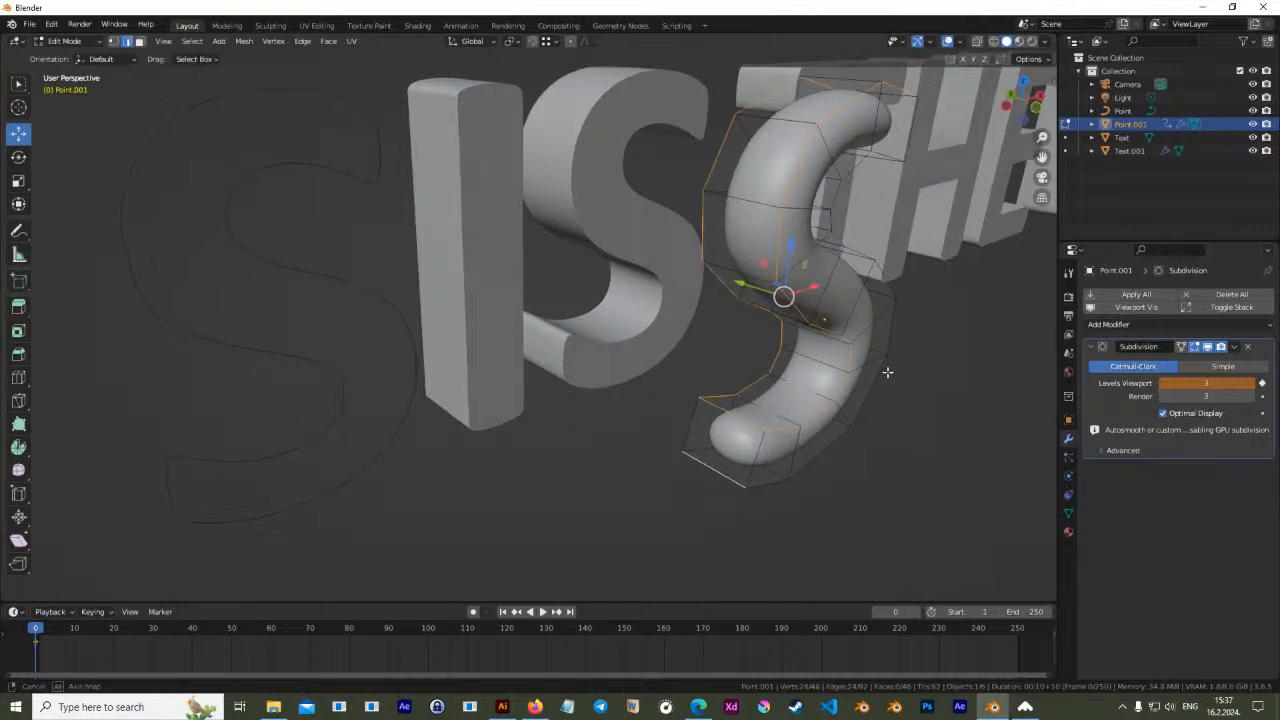
middle_drag(888, 368, 824, 376)
shift+click(646, 471)
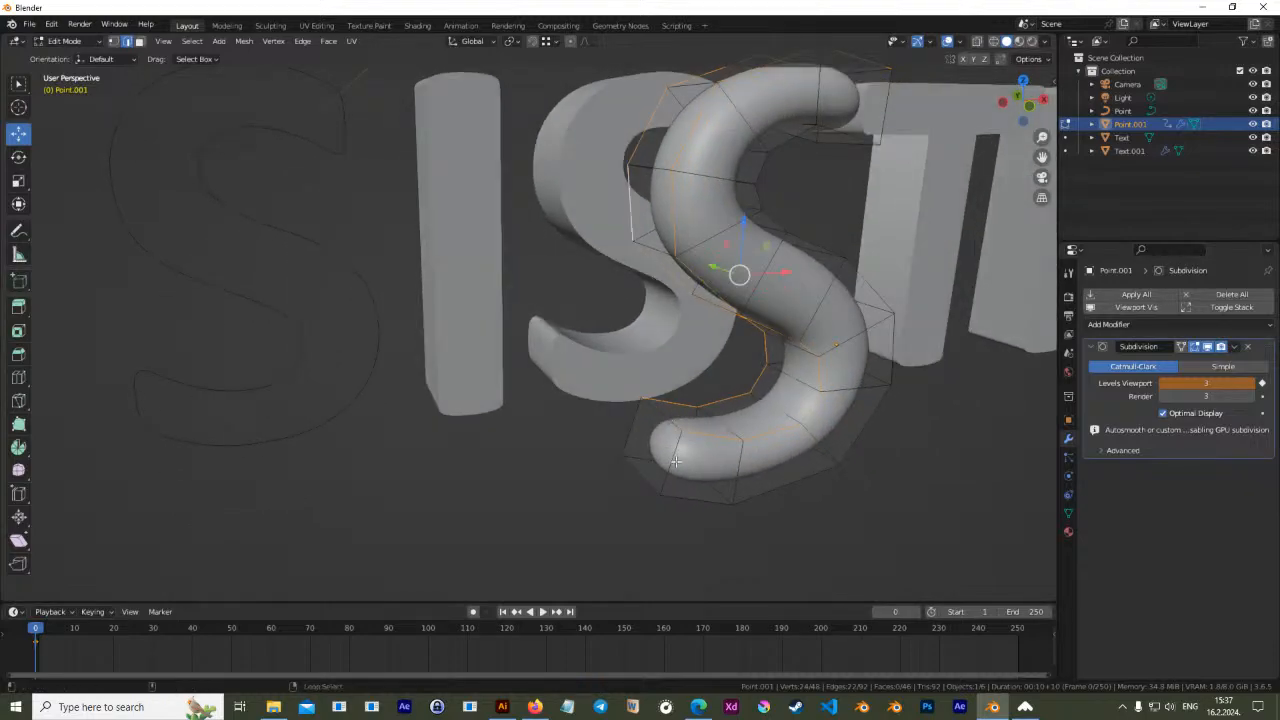
alt+shift+click(703, 500)
middle_drag(748, 243, 865, 266)
alt+shift+click(741, 103)
middle_drag(741, 103, 454, 152)
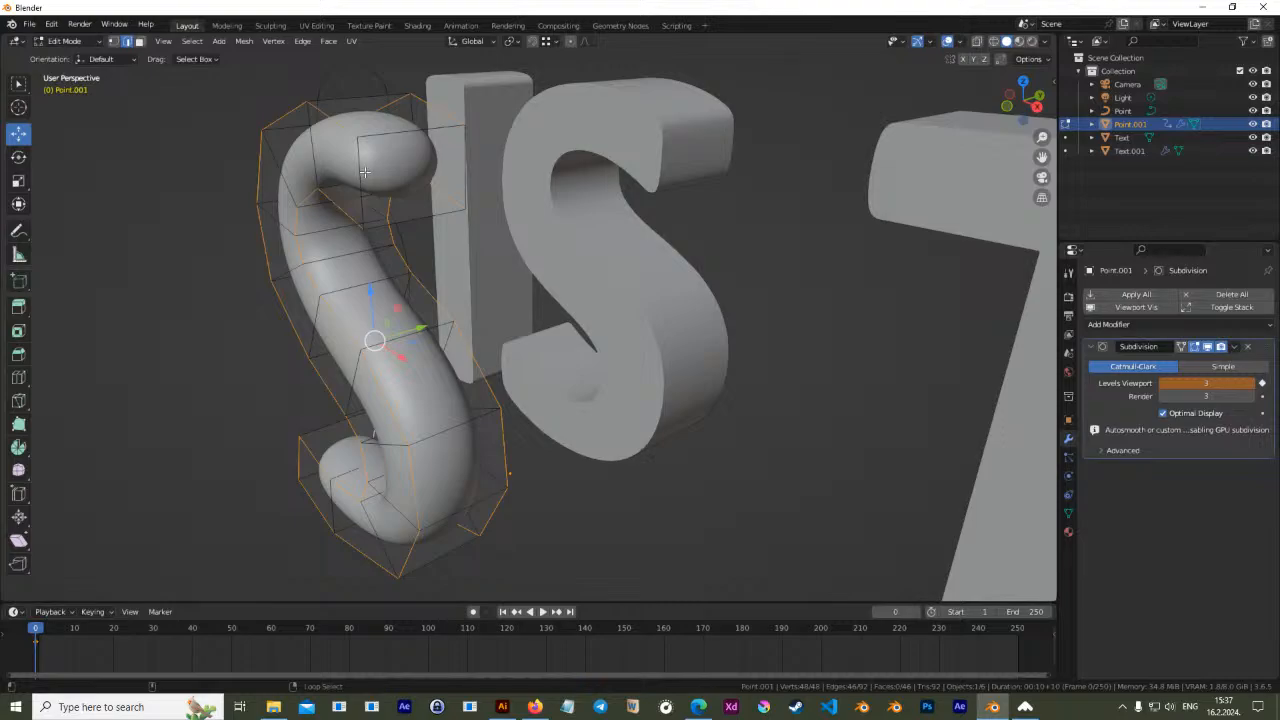
alt+shift+click(459, 161)
middle_drag(459, 161, 680, 284)
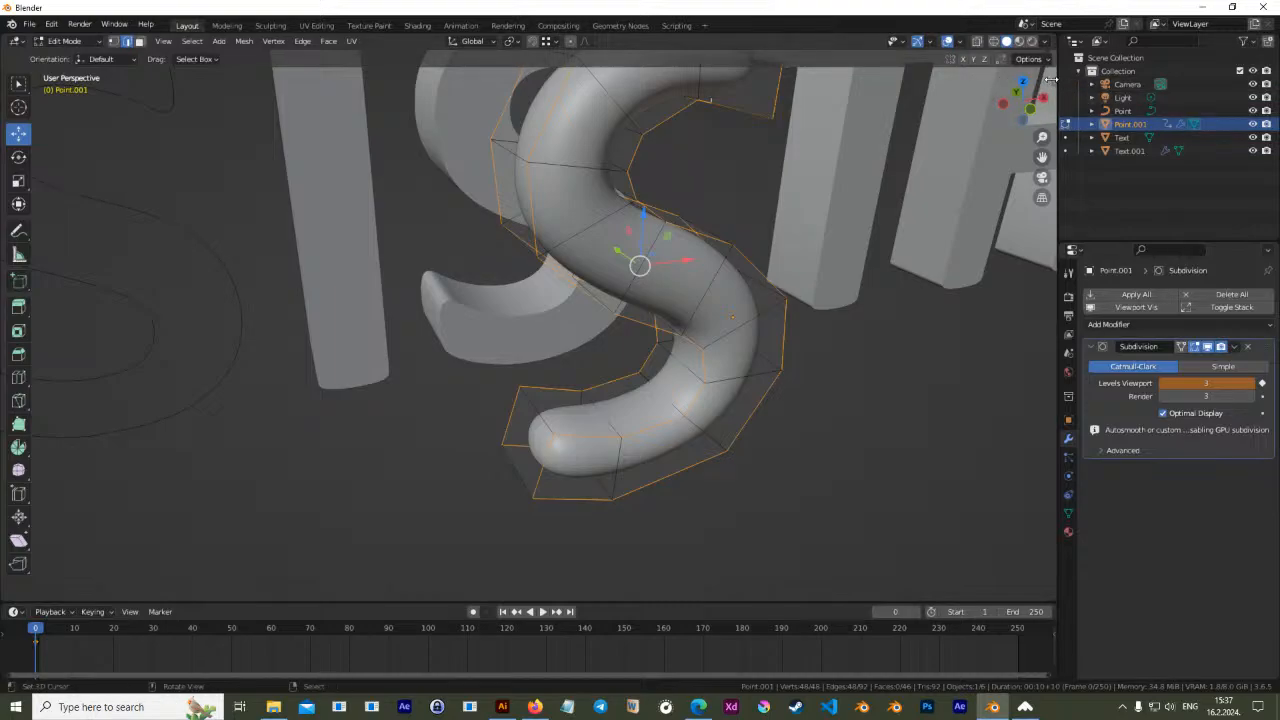
key(n)
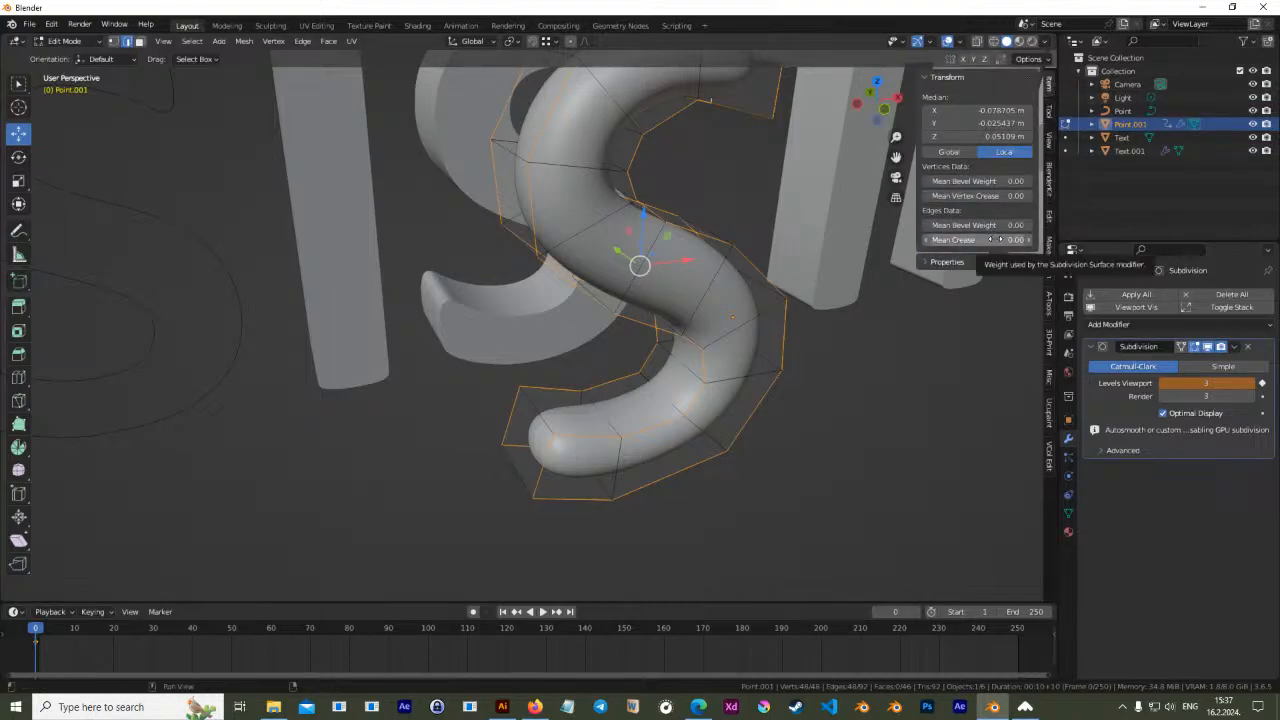
drag(993, 239, 1030, 239)
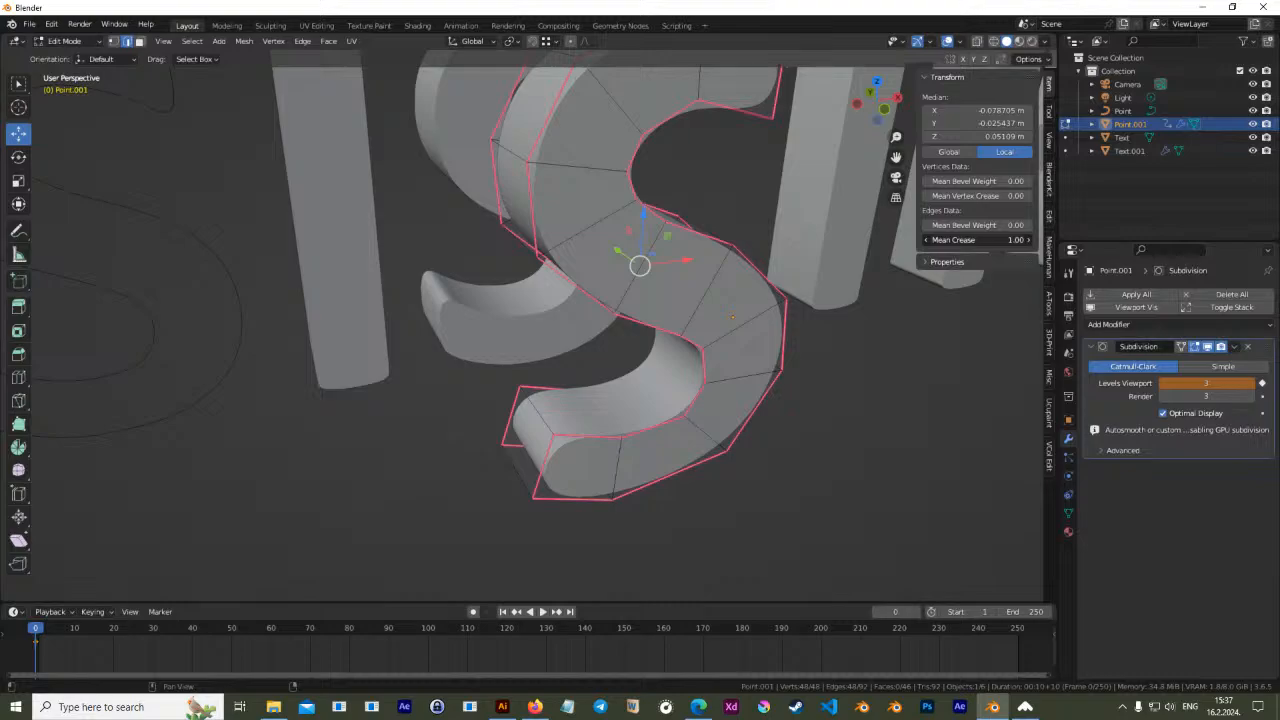
Compare the creased S in Object and Edit Mode, and reset the selected outline edges' mean crease to 0.00
mouse_move(1030, 239)
mouse_down()
mouse_move(990, 239)
mouse_move(1030, 239)
mouse_up()
middle_drag(600, 286, 740, 296)
key(Tab)
key(Tab)
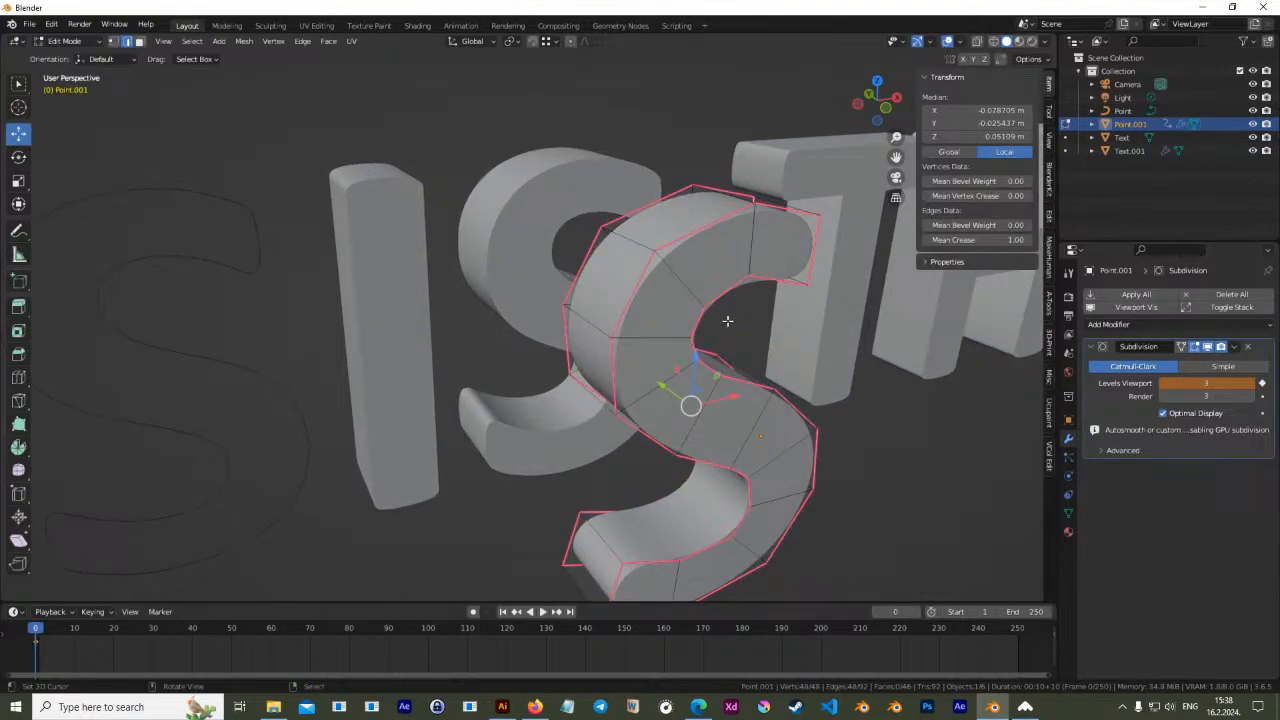
mouse_move(724, 316)
middle_down()
mouse_move(660, 286)
mouse_move(632, 300)
mouse_move(640, 318)
mouse_move(686, 309)
mouse_move(703, 280)
mouse_move(709, 323)
middle_up()
key(Tab)
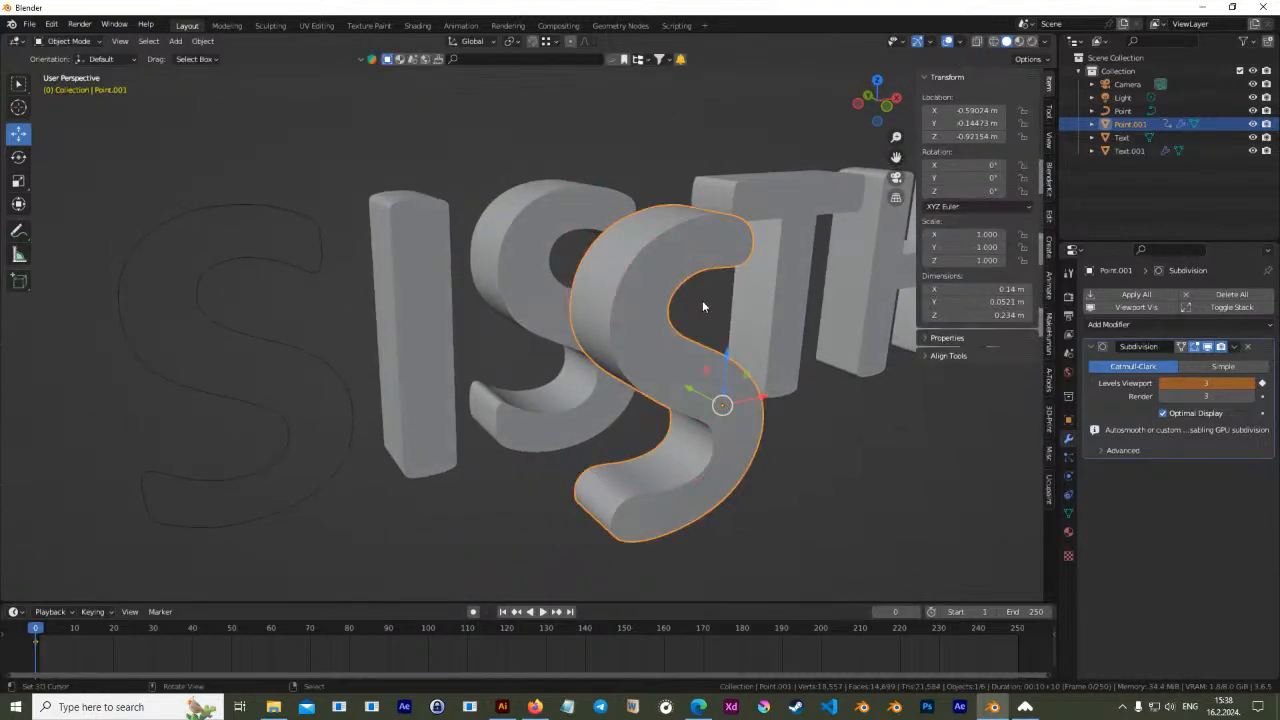
key(Tab)
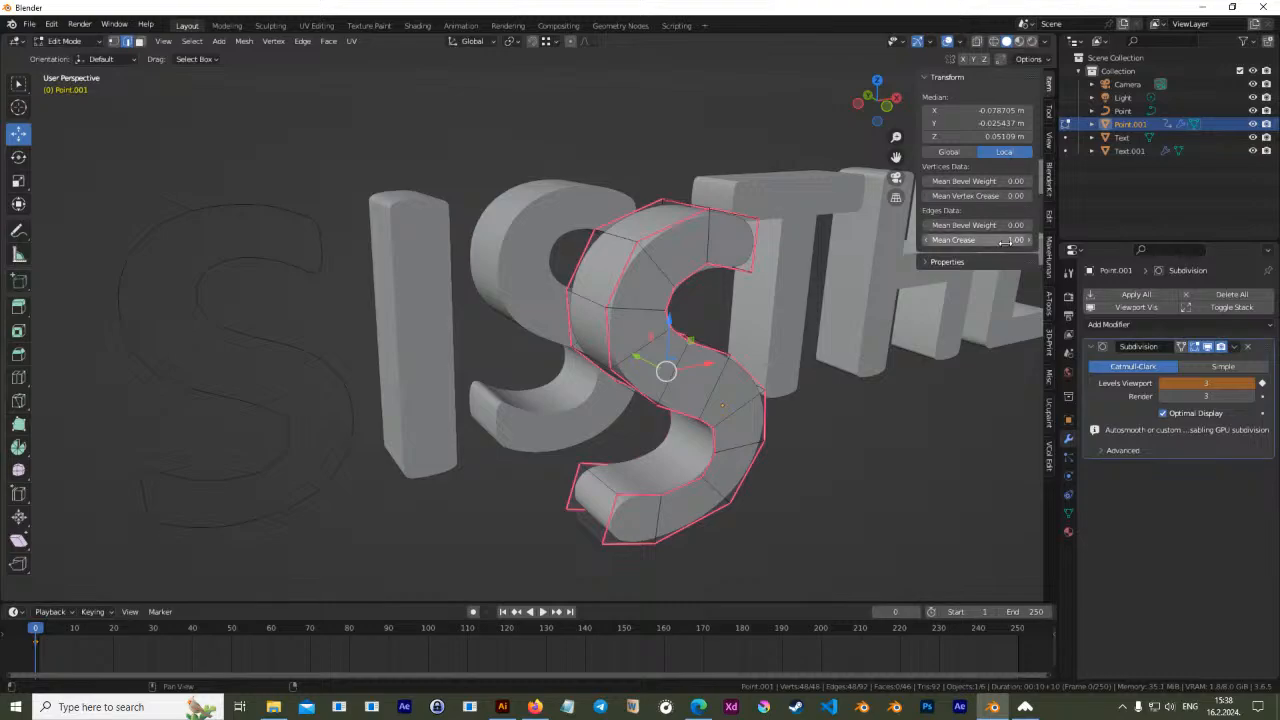
drag(1010, 239, 910, 240)
middle_drag(800, 330, 730, 346)
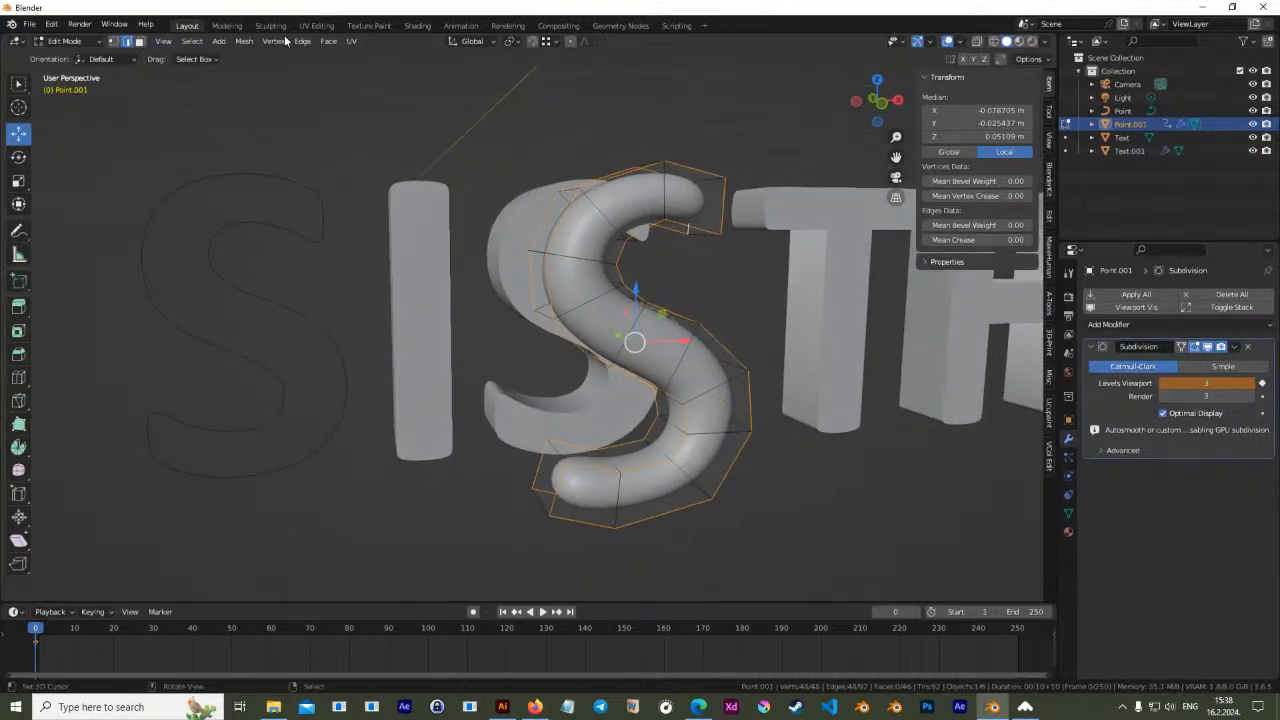
Try adding support loops beside the selected S outline edges with Offset Edge Slide
scroll(544, 293, up, 3)
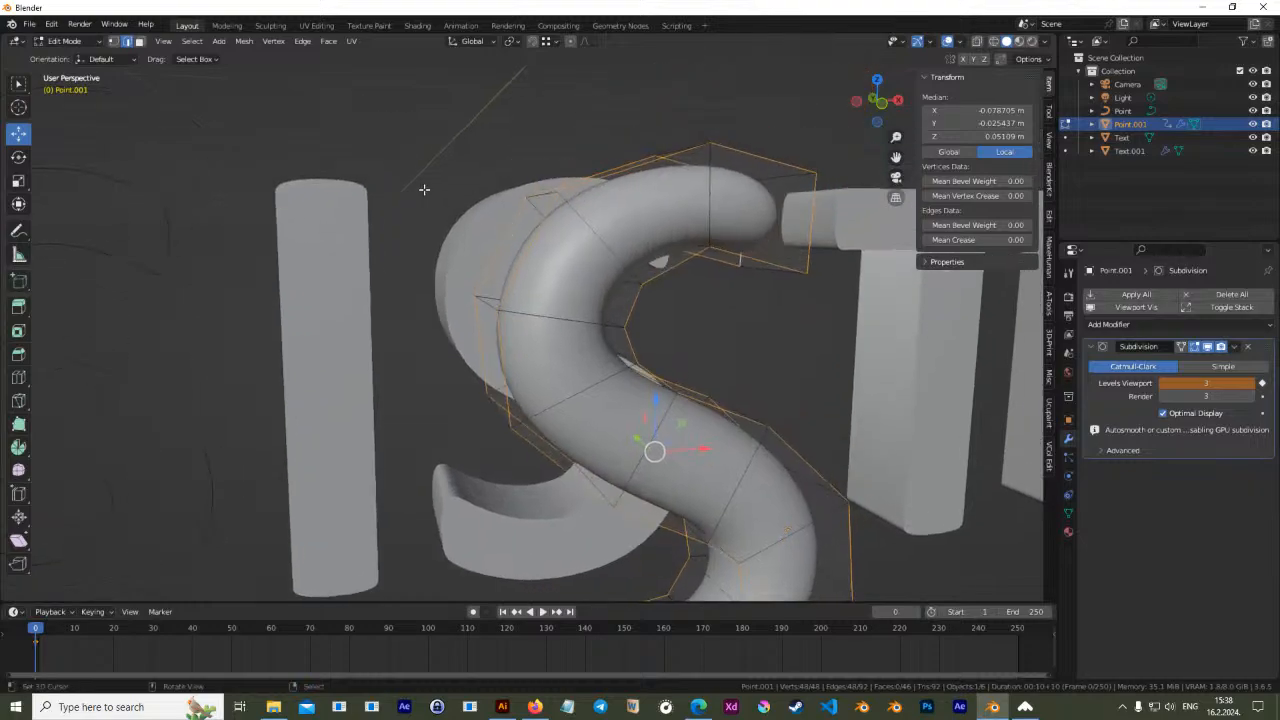
click(302, 42)
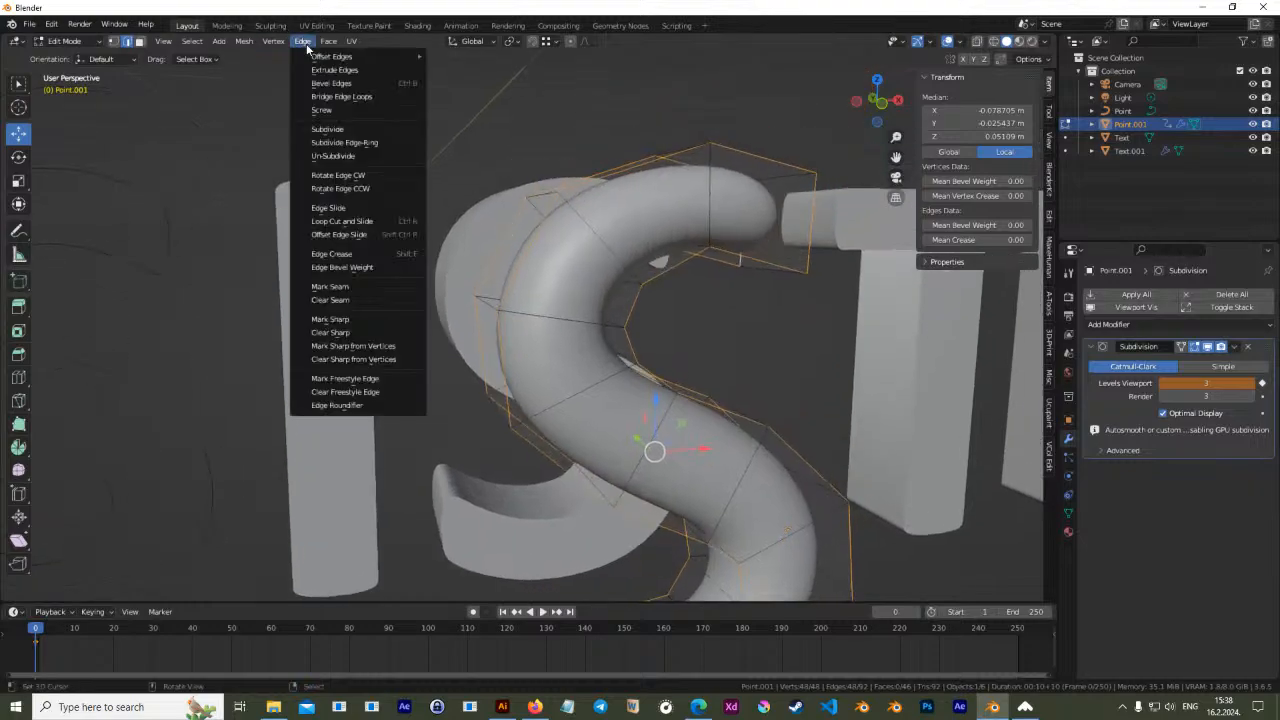
click(378, 236)
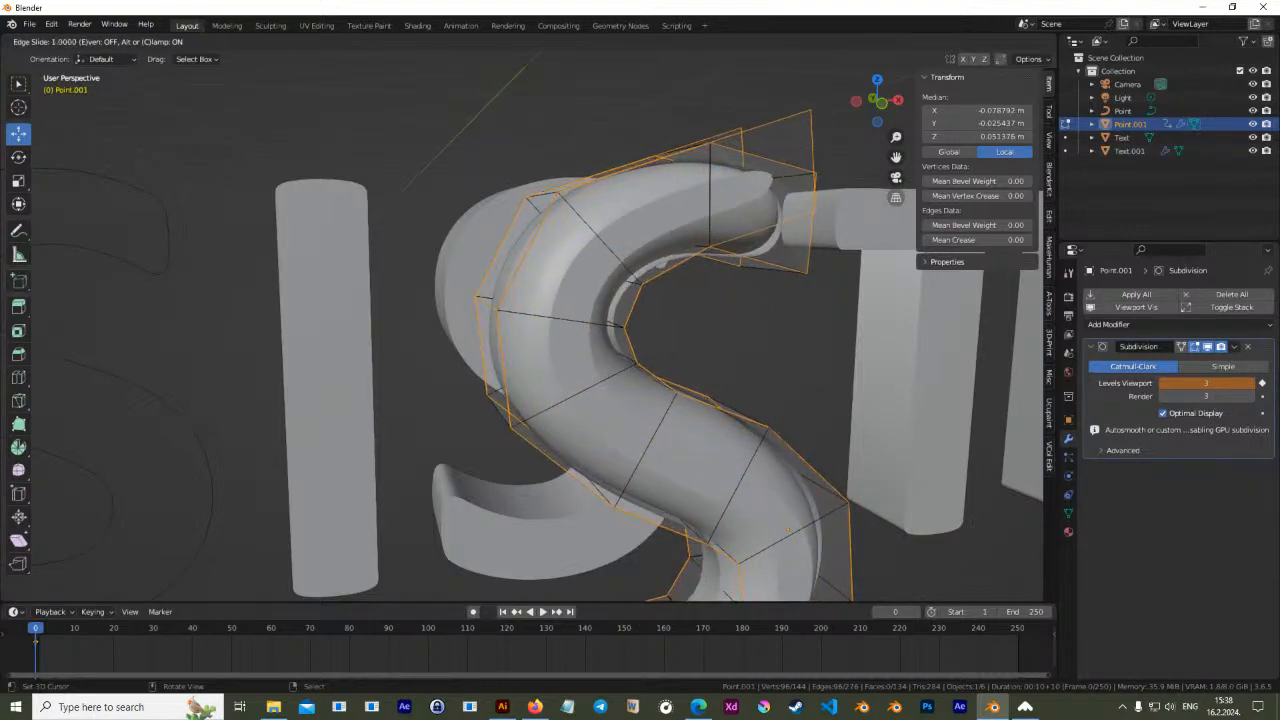
click(565, 229)
middle_drag(565, 229, 457, 230)
Bevel the selected front and back outline edges of the S slightly with one segment and check the smoothed shape
click(19, 355)
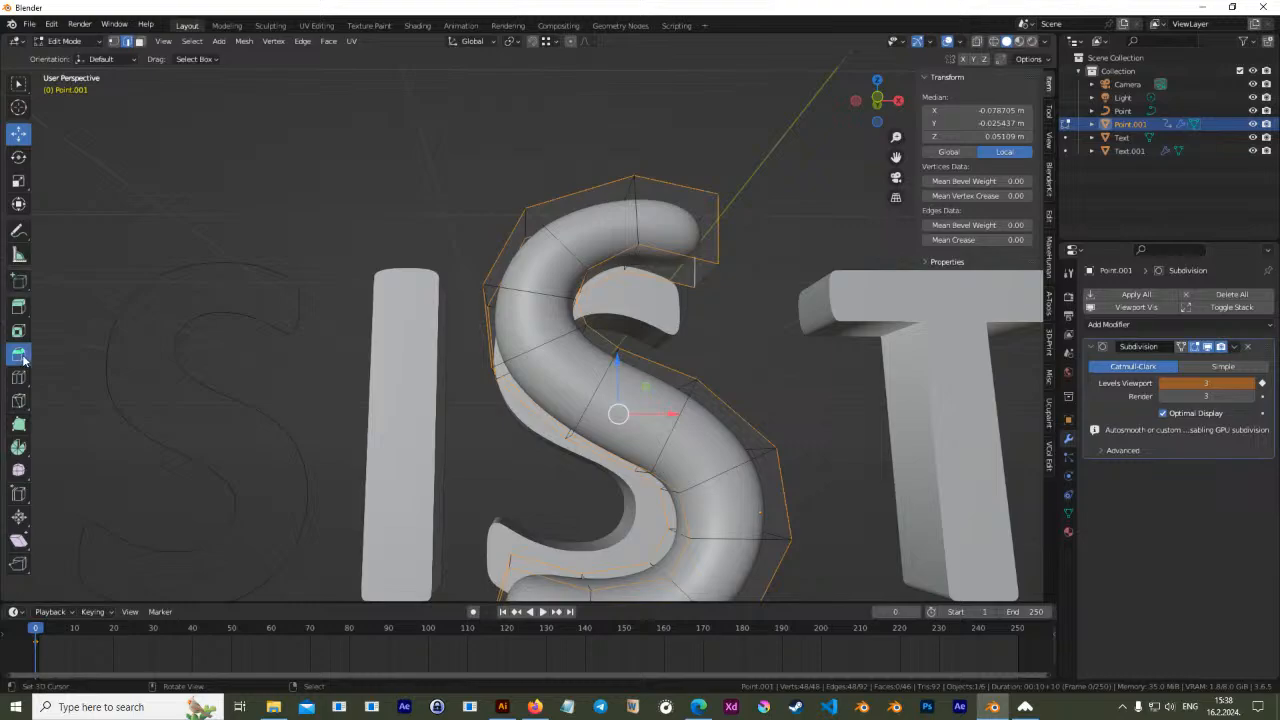
drag(596, 478, 580, 474)
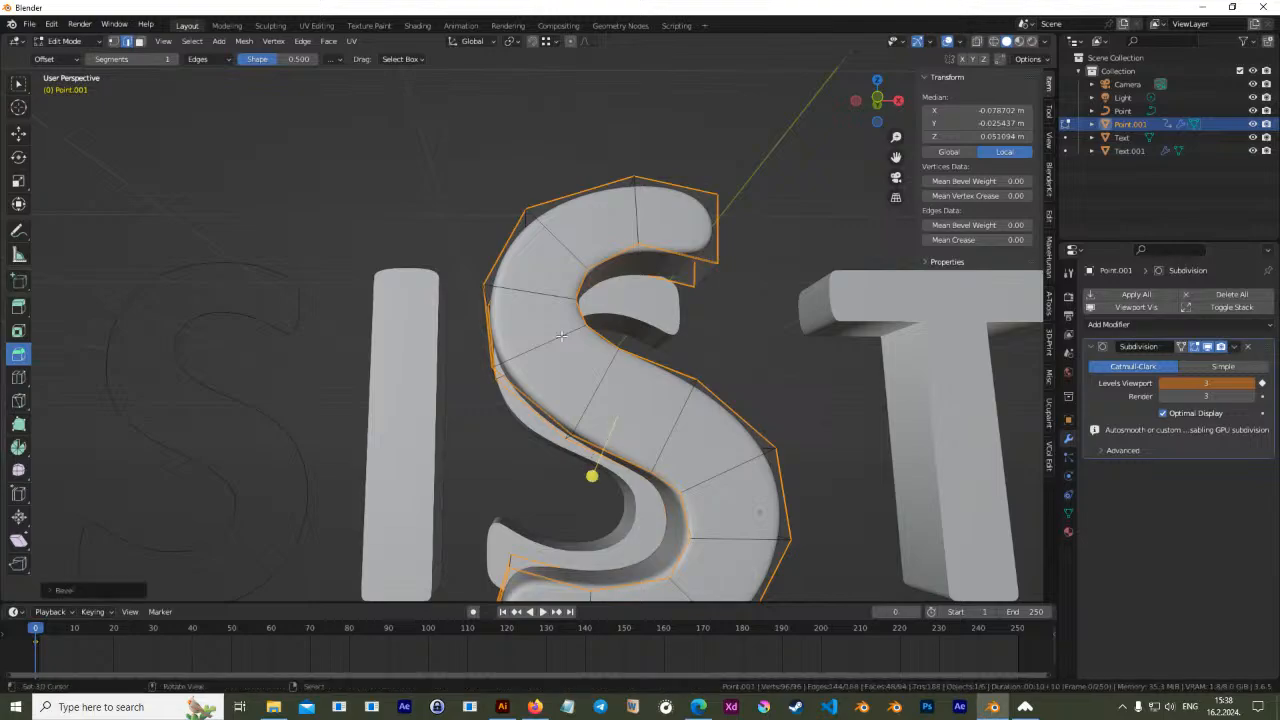
middle_drag(562, 325, 612, 358)
key(Tab)
middle_drag(734, 446, 693, 337)
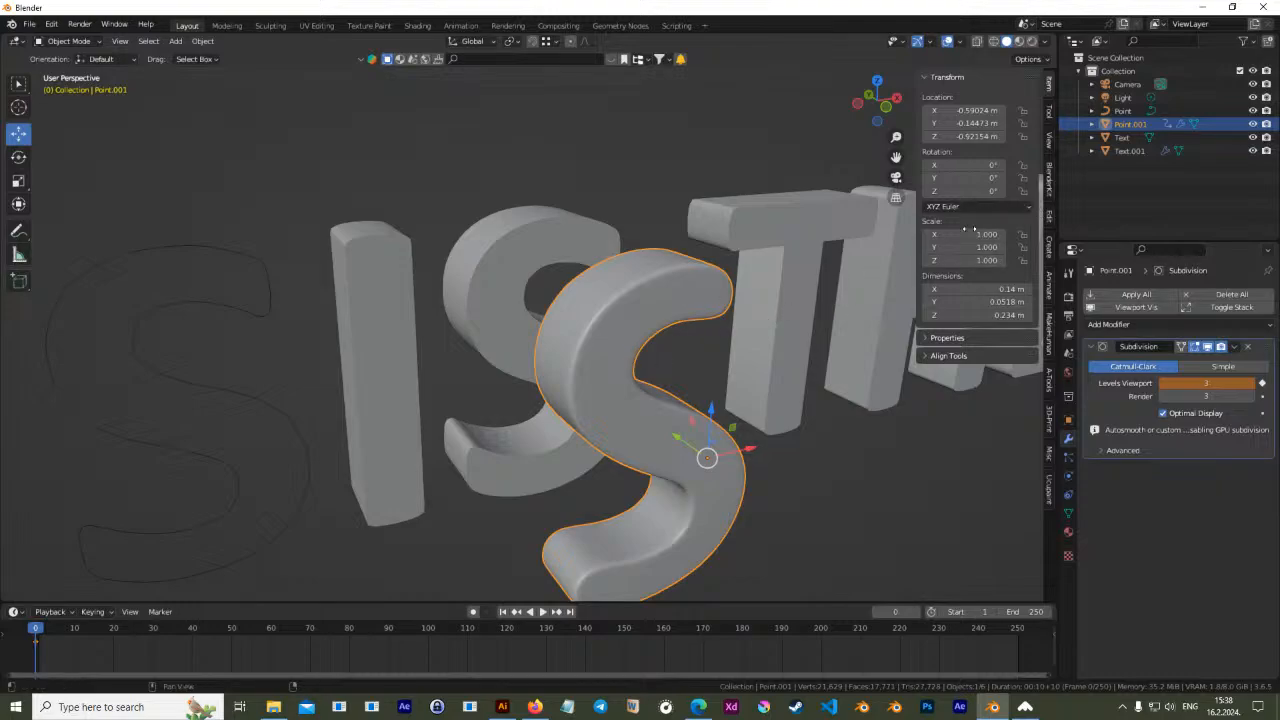
middle_drag(616, 388, 667, 356)
key(Tab)
key(Tab)
key(Tab)
Select the complete front outline edge loop of the beveled S, including the edges at both ends
scroll(667, 356, up, 4)
middle_drag(783, 354, 720, 350)
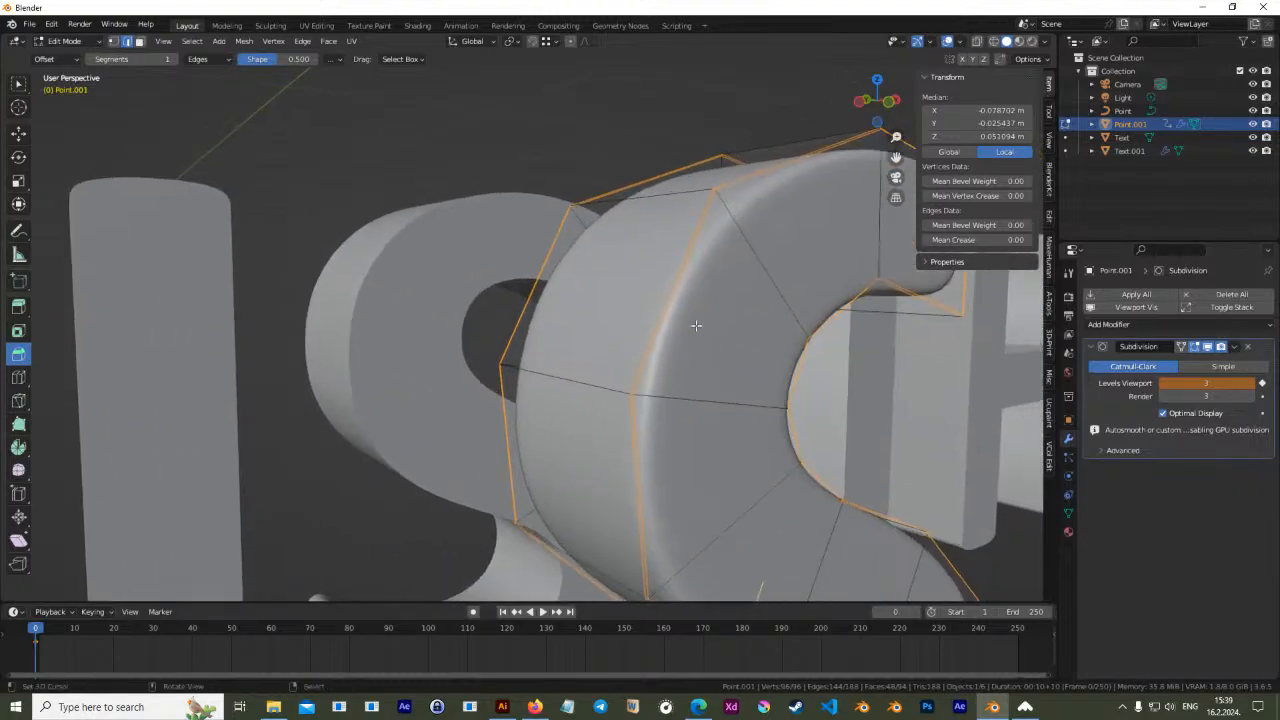
middle_drag(720, 277, 701, 283)
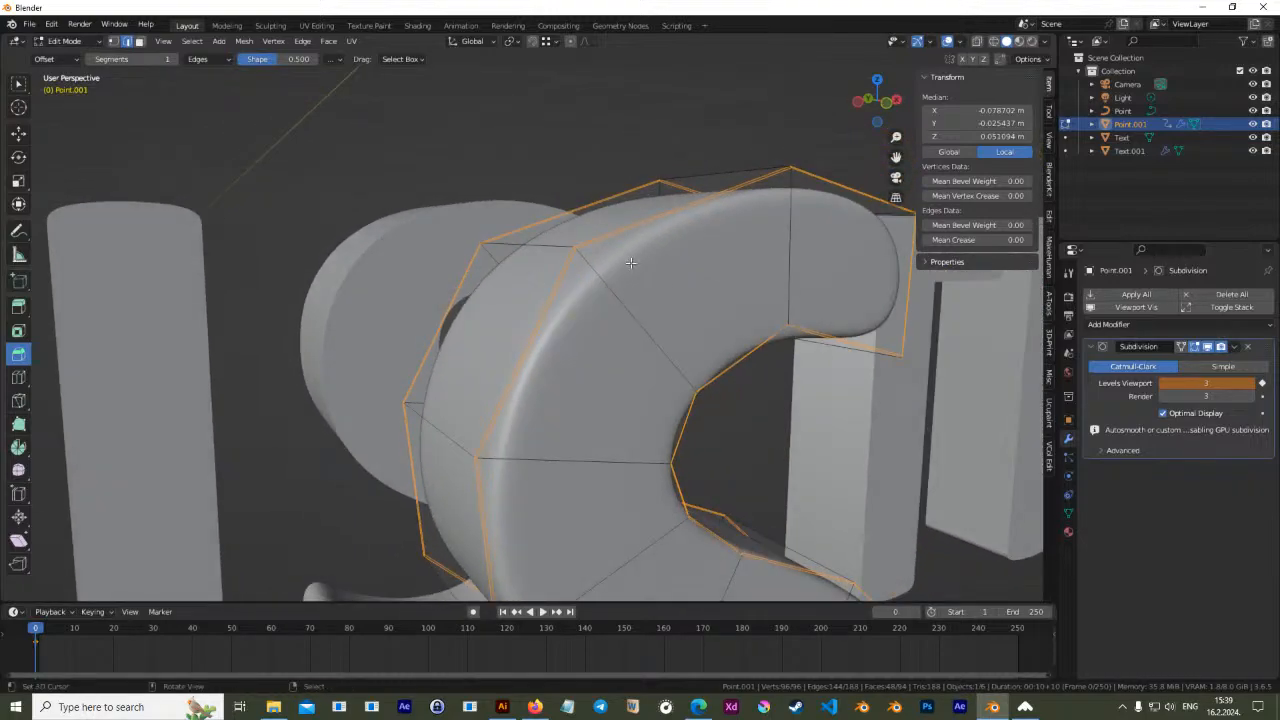
alt+click(530, 348)
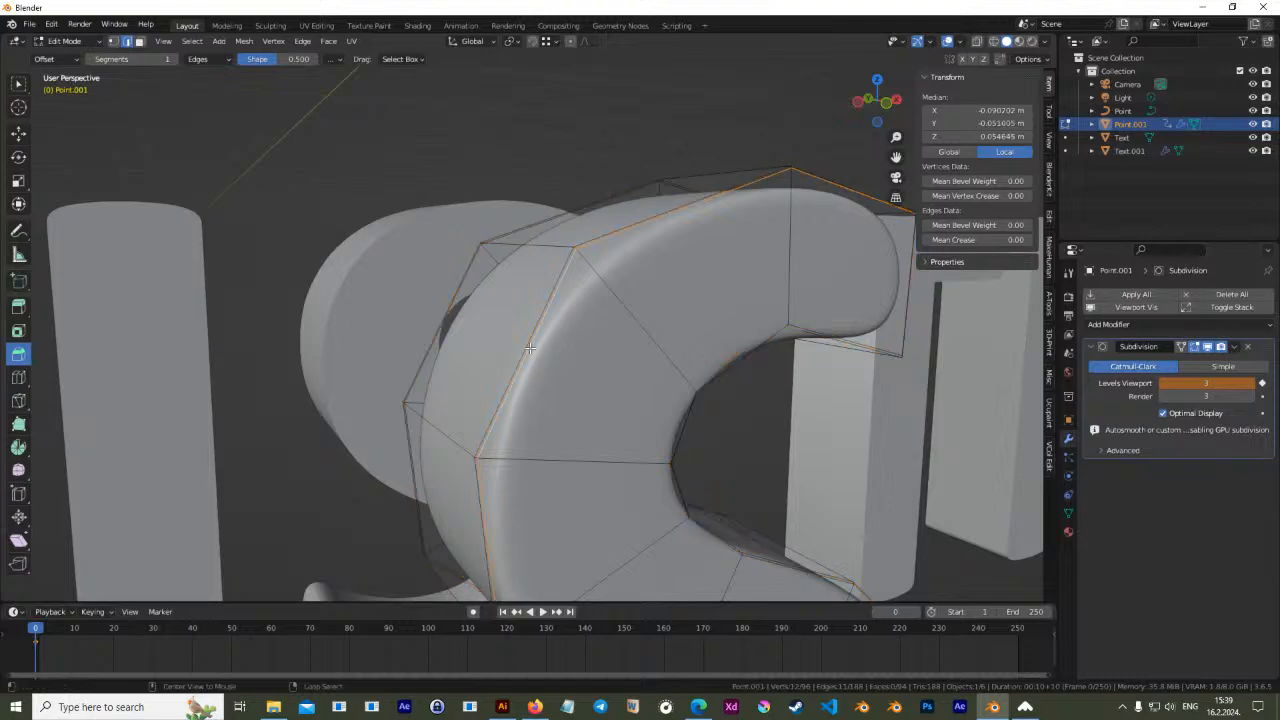
middle_drag(825, 308, 760, 309)
alt+shift+click(256, 369)
middle_drag(307, 481, 614, 401)
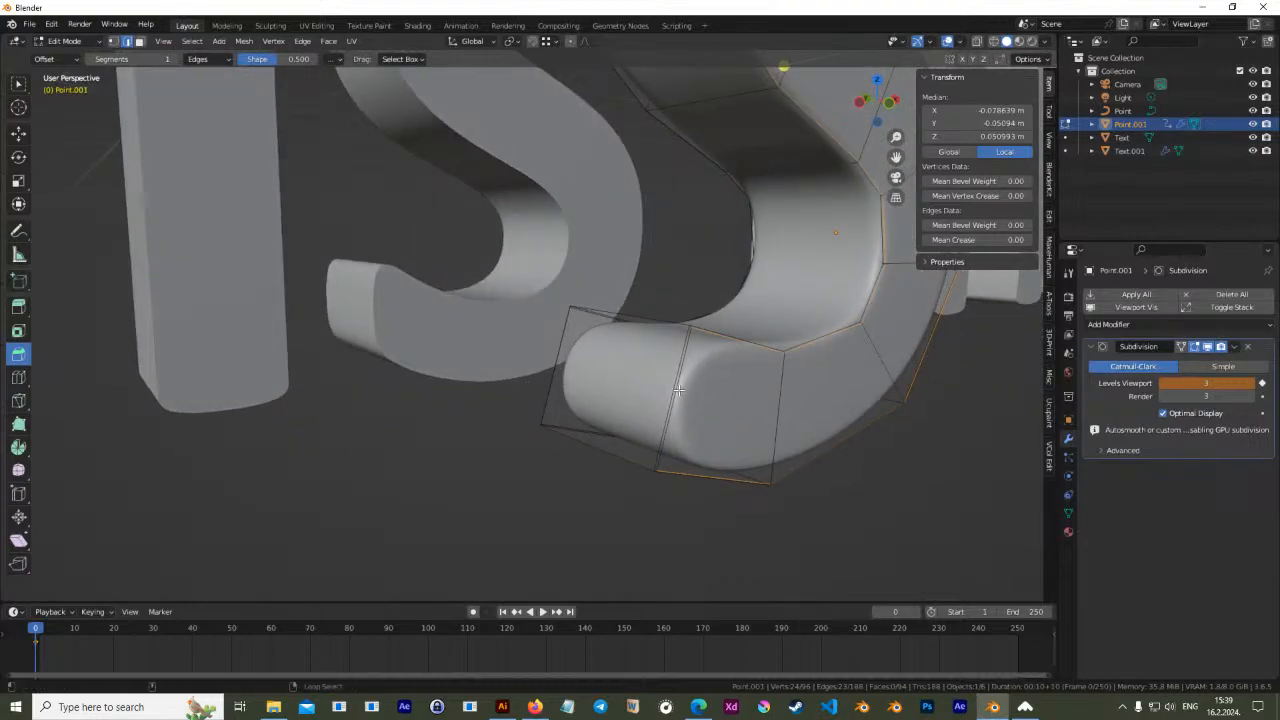
middle_drag(758, 378, 662, 490)
scroll(635, 350, down, 3)
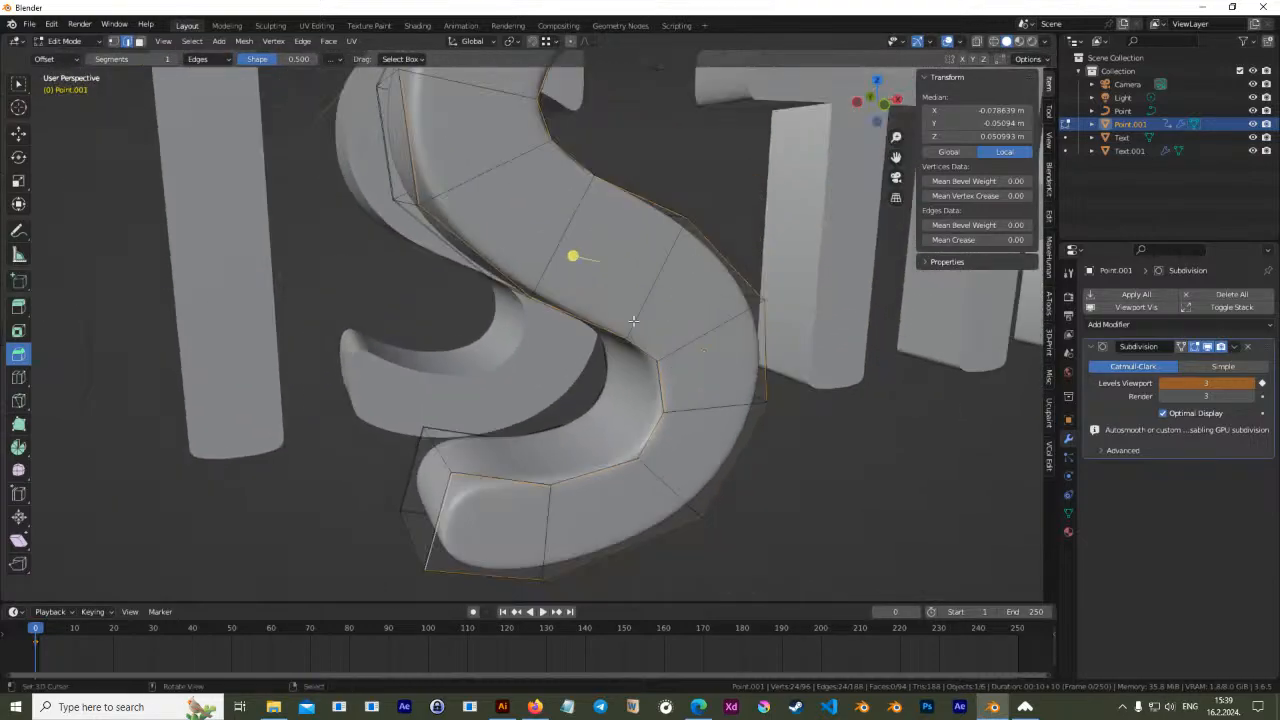
key(alt+a)
key(i)
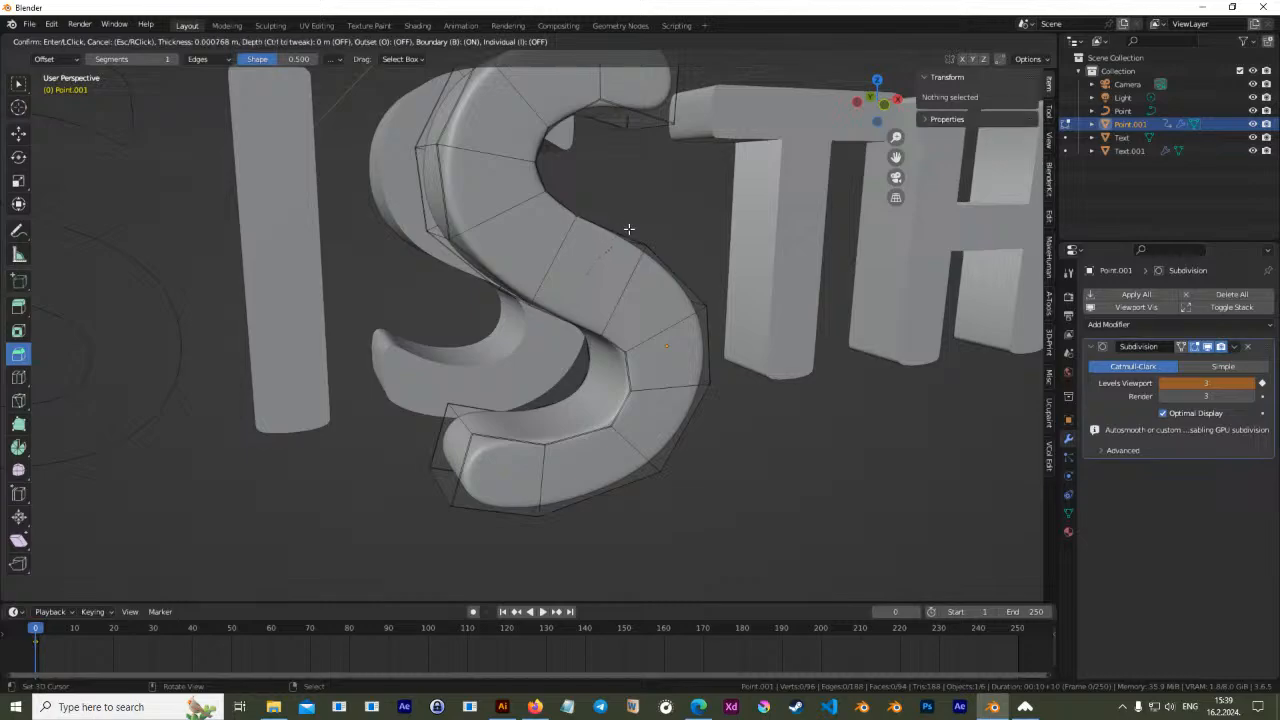
key(Escape)
Edge-slide the selected front outline loop of the S by a factor of 1.0 and return to Object Mode
shift+middle_drag(600, 197, 672, 300)
click(302, 41)
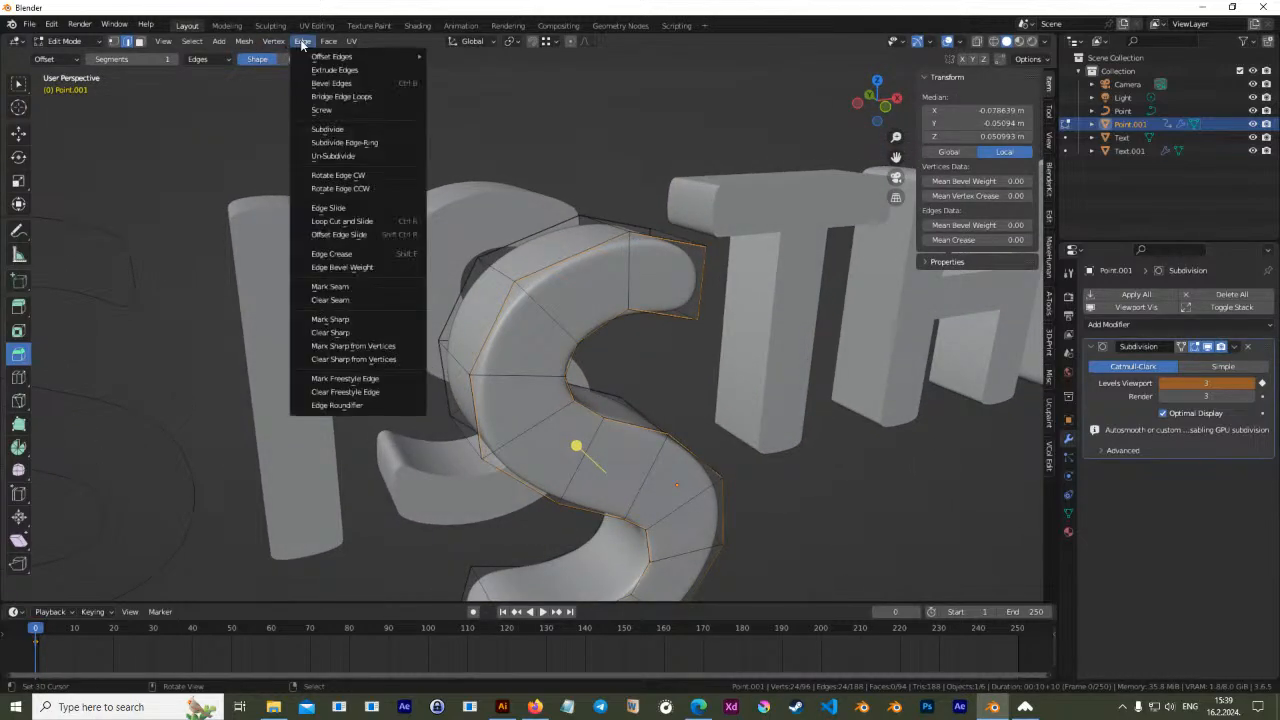
click(352, 209)
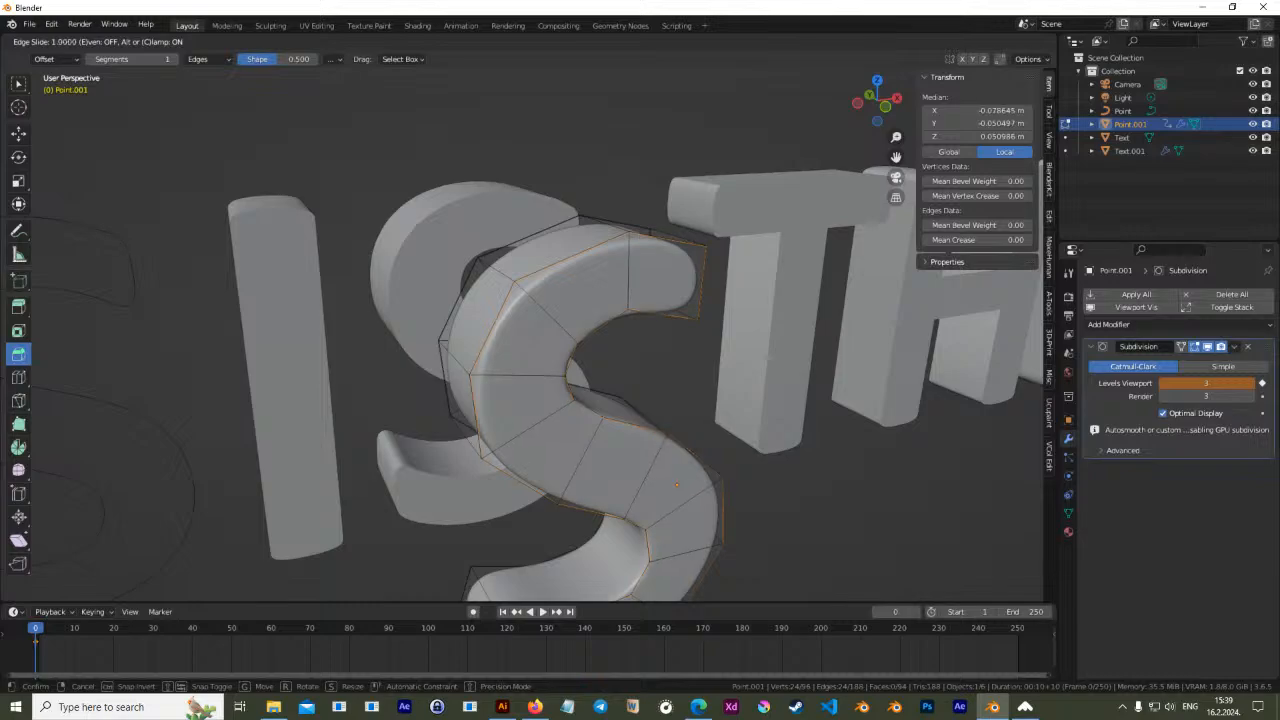
click(587, 340)
key(Tab)
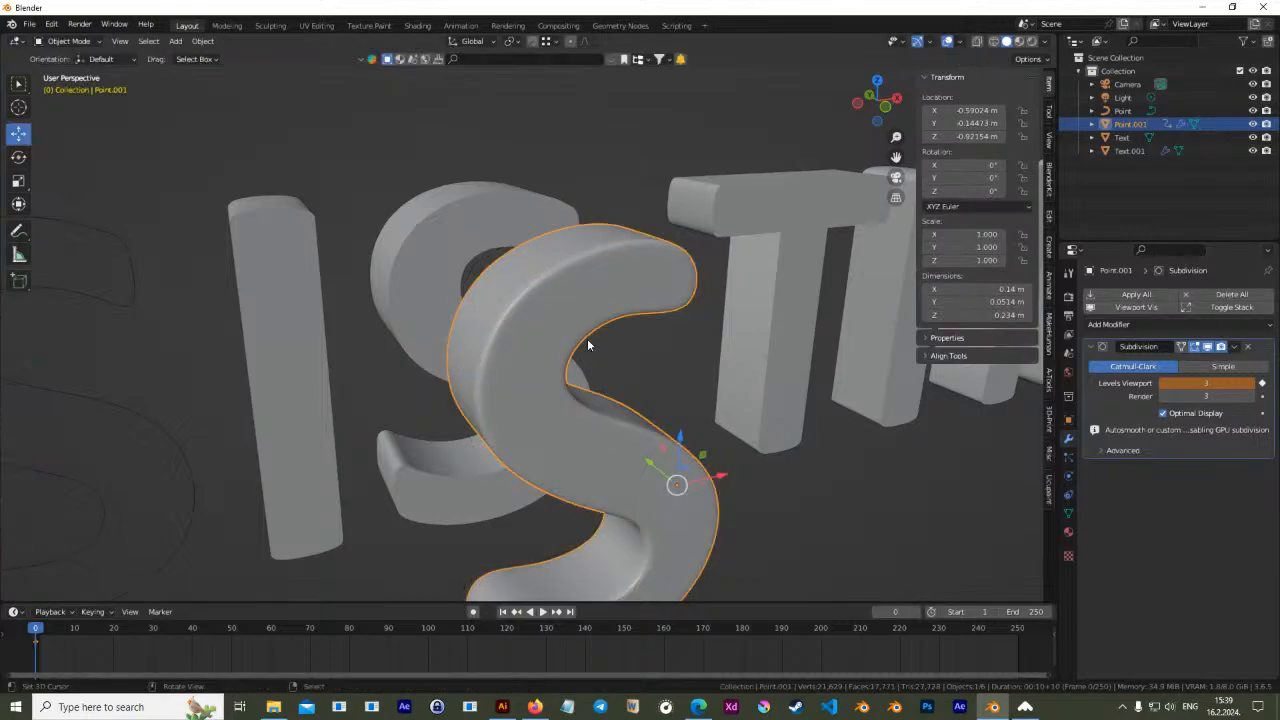
Examine the beveled edges and smooth shading of the S from several angles in Edit and Object Mode
middle_drag(587, 338, 596, 295)
key(Tab)
scroll(595, 243, up, 3)
shift+middle_drag(579, 162, 571, 320)
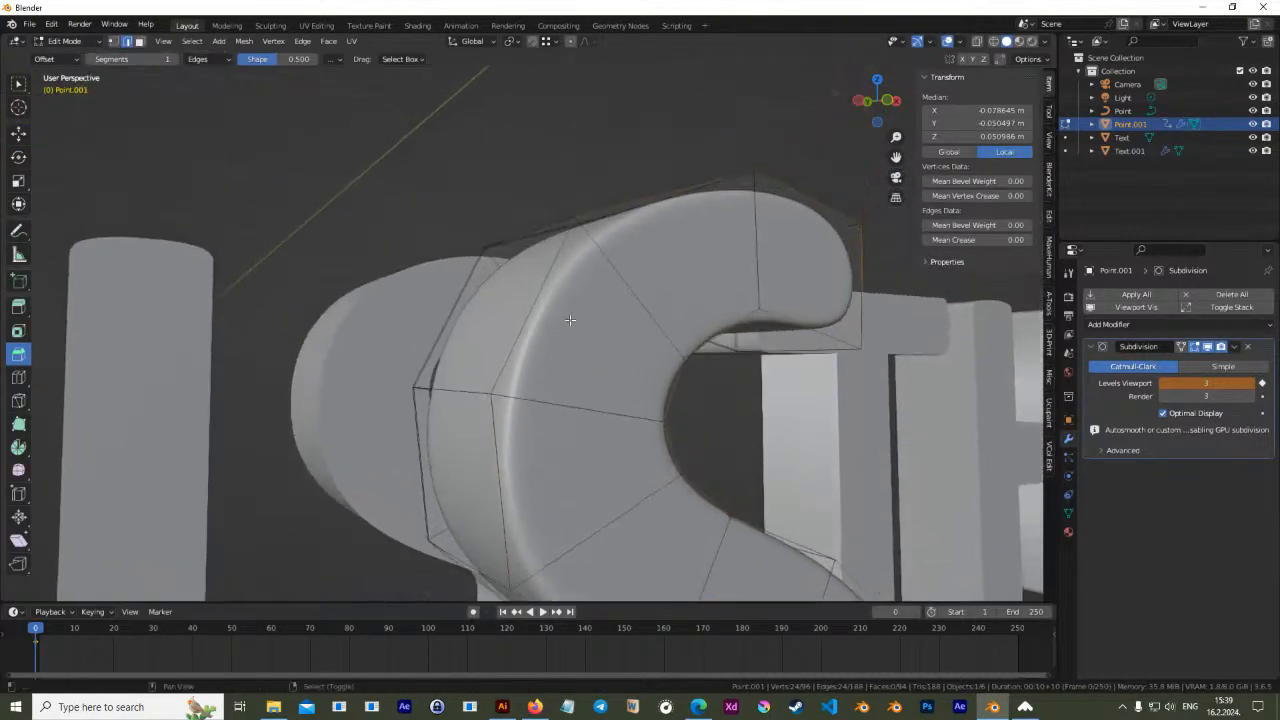
middle_drag(576, 250, 584, 291)
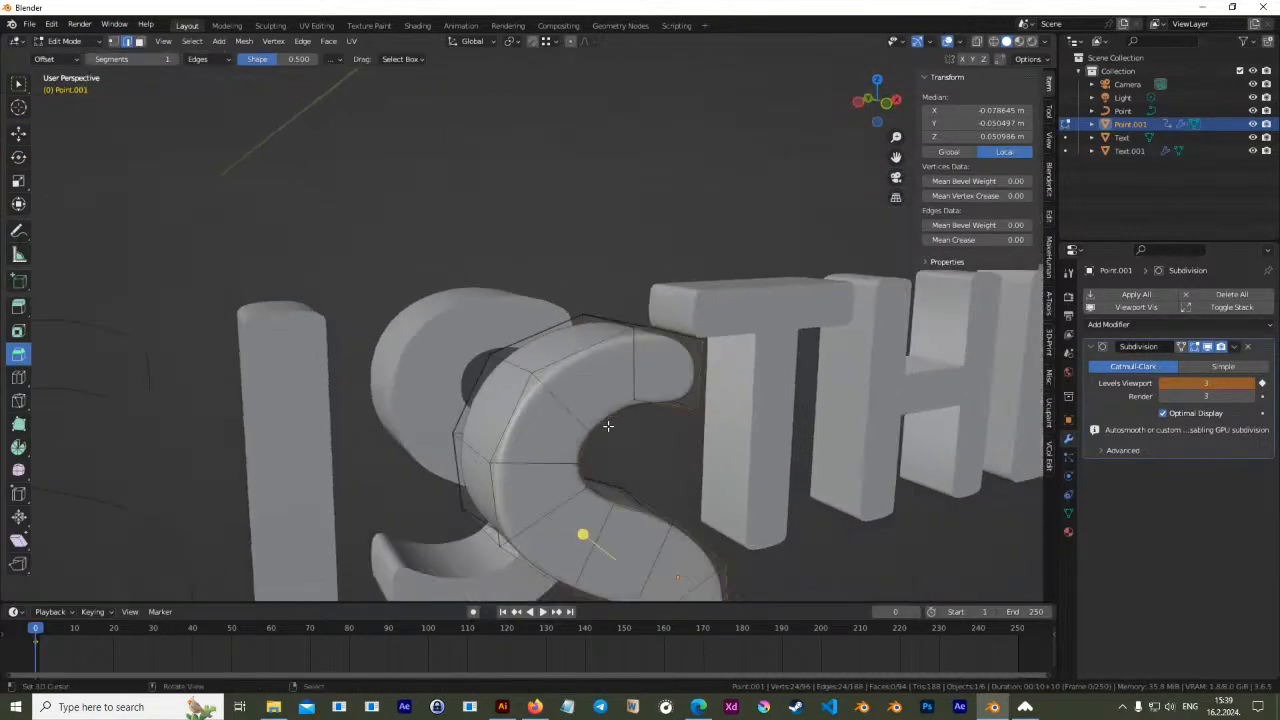
key(Tab)
key(Tab)
middle_drag(594, 446, 642, 307)
key(Tab)
key(Tab)
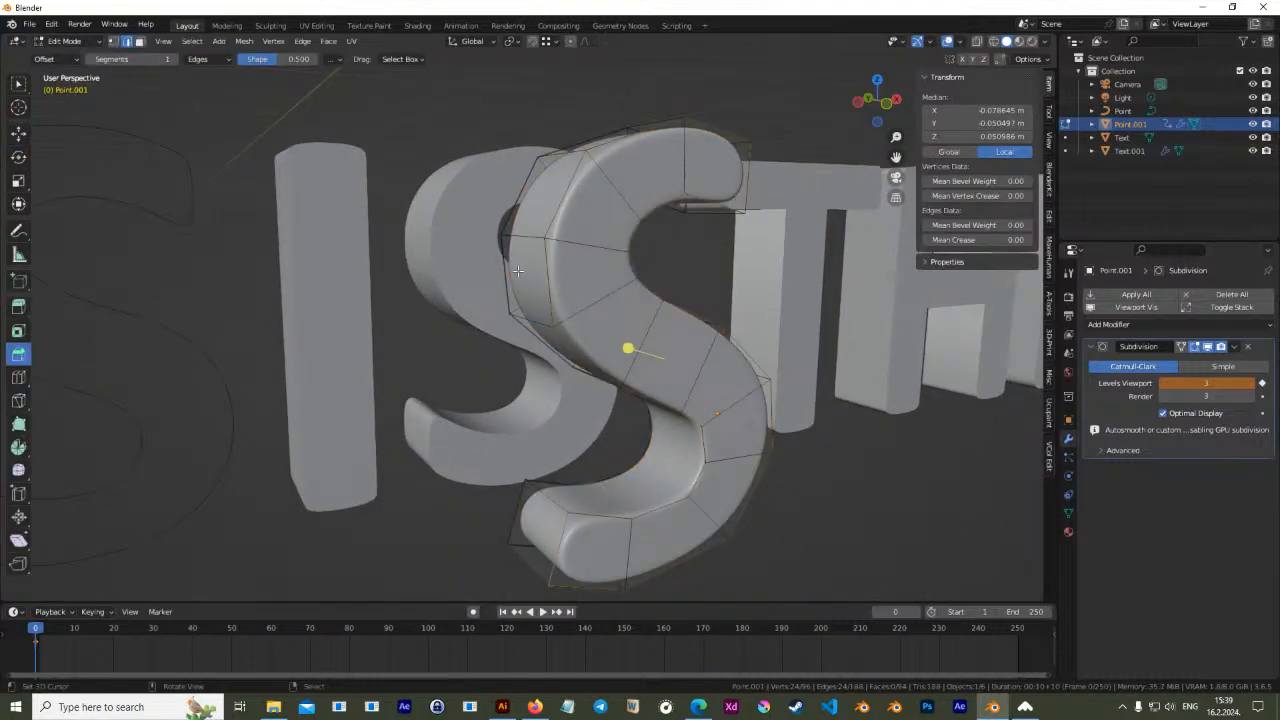
key(Tab)
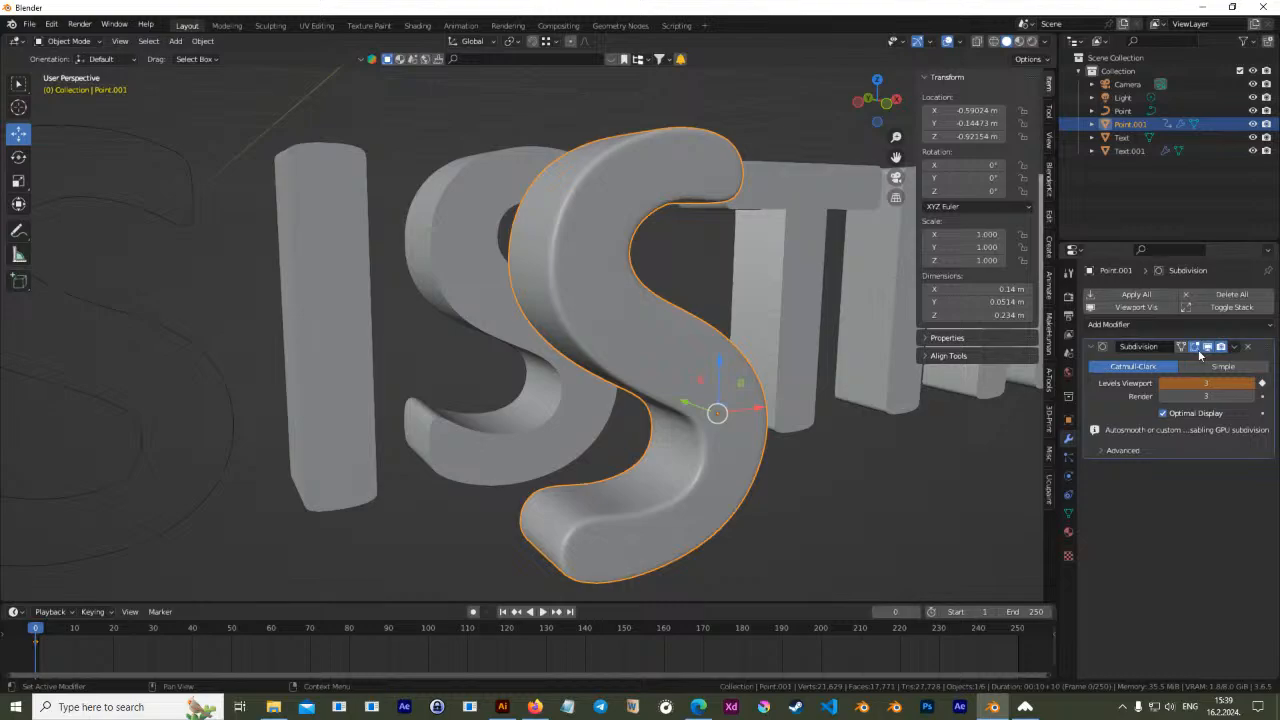
middle_drag(732, 366, 697, 328)
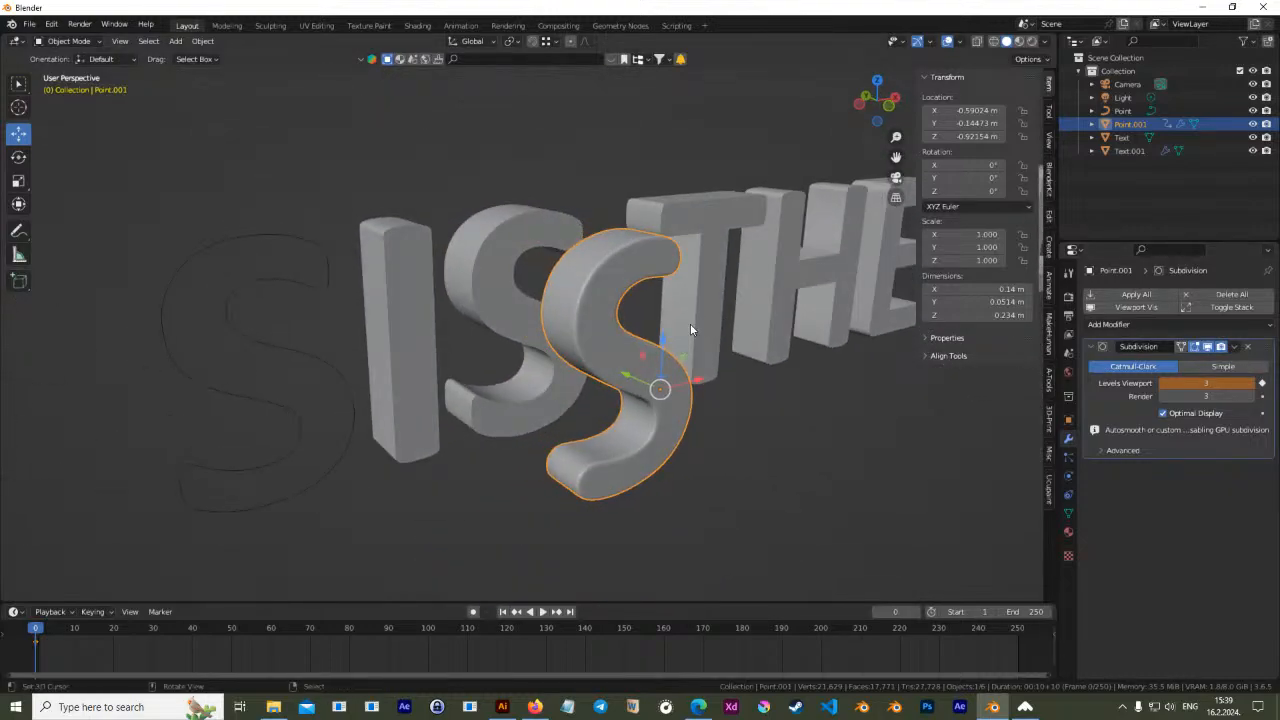
Duplicate the original extruded text mesh, place the copy above it and hide the copy
click(497, 296)
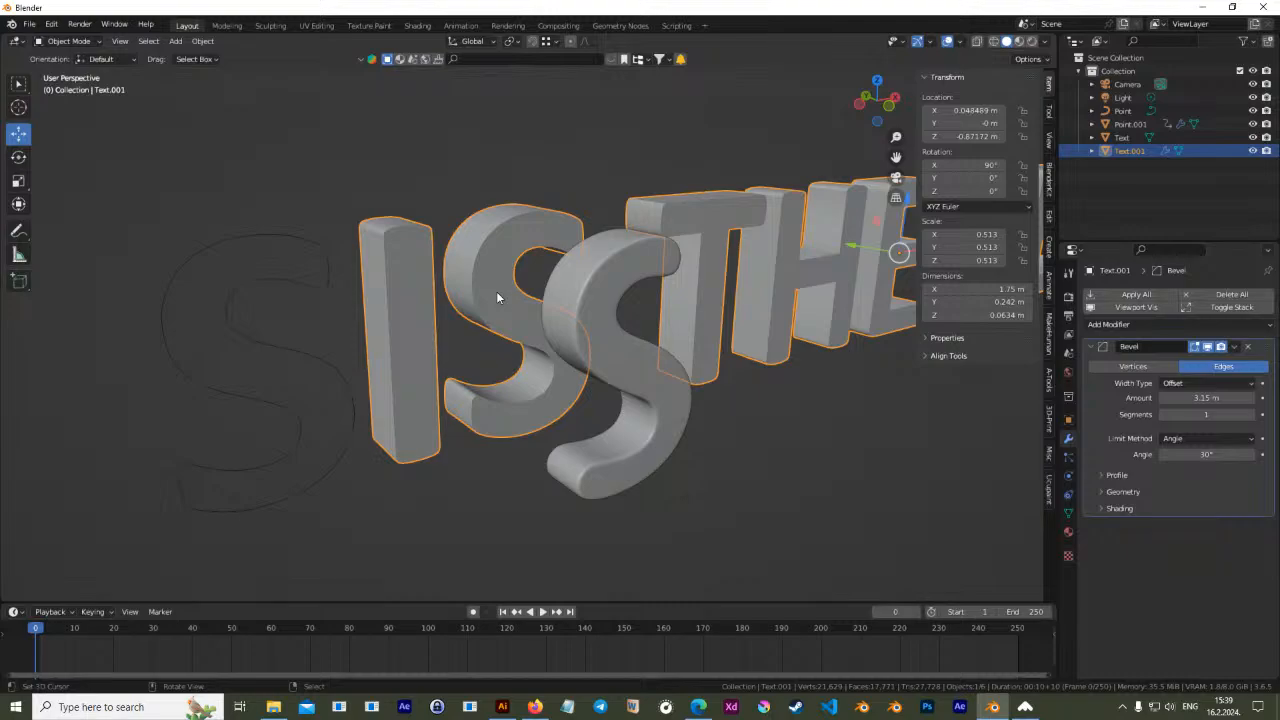
middle_drag(646, 349, 619, 343)
shift+middle_drag(600, 298, 669, 376)
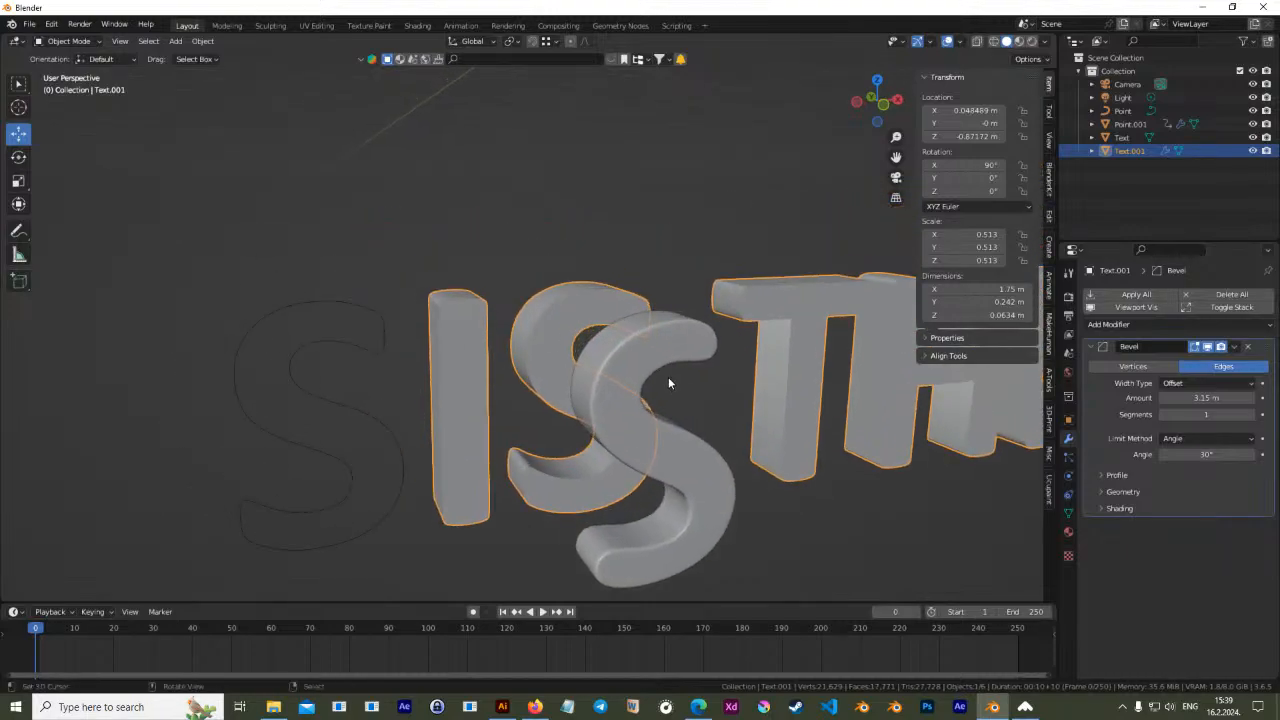
scroll(655, 362, down, 1)
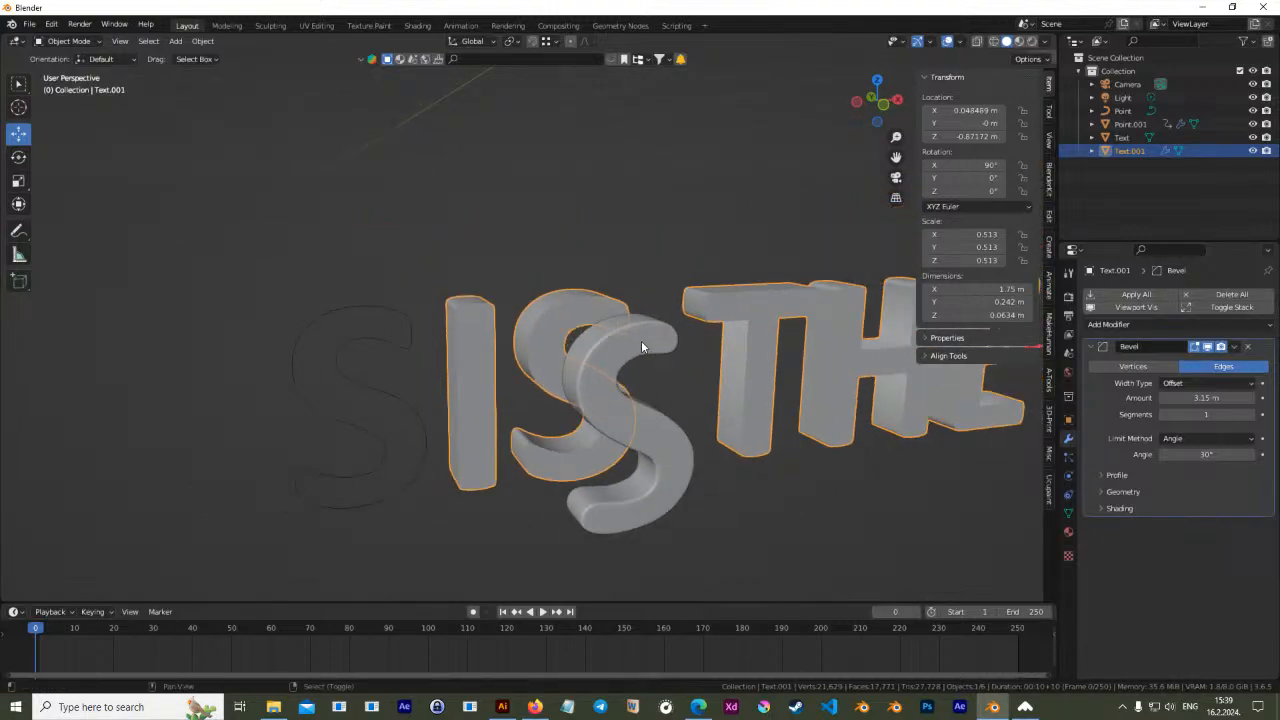
key(shift+d)
click(703, 167)
key(h)
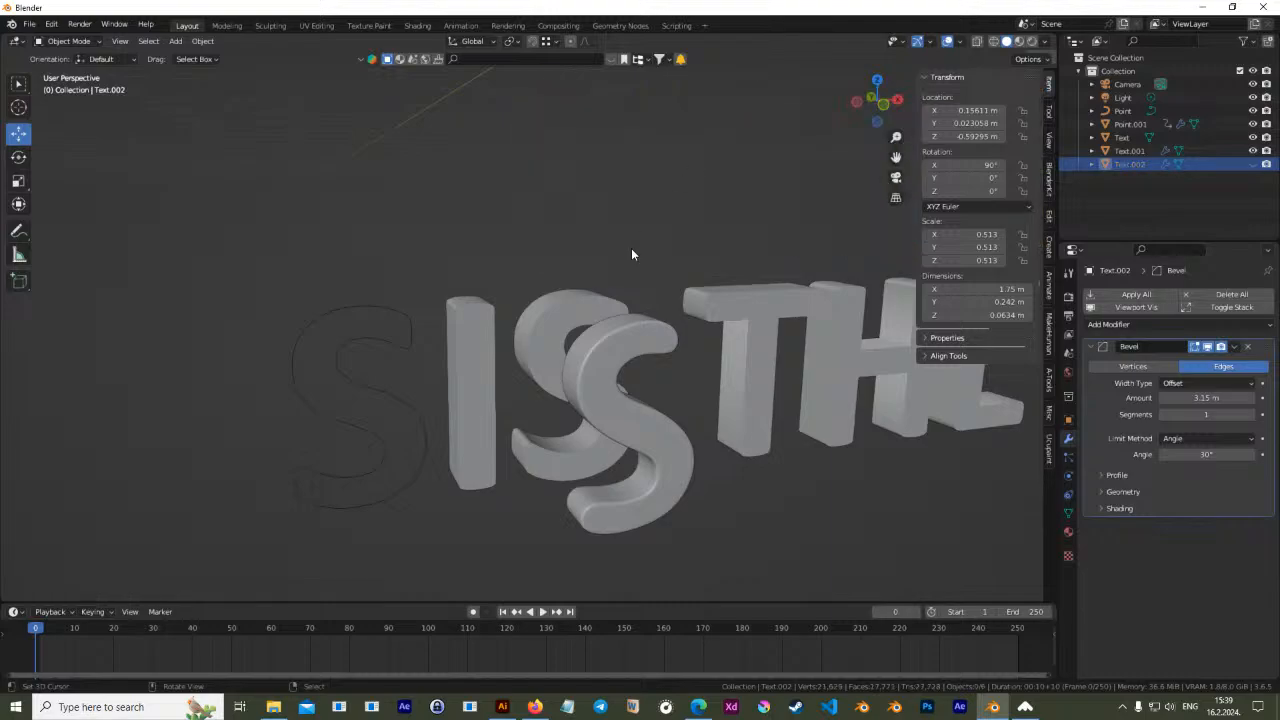
Open the original text mesh in Edit Mode and select the linked front faces of its letter S
click(578, 304)
key(Tab)
key(Tab)
key(Tab)
key(Tab)
key(KP_1)
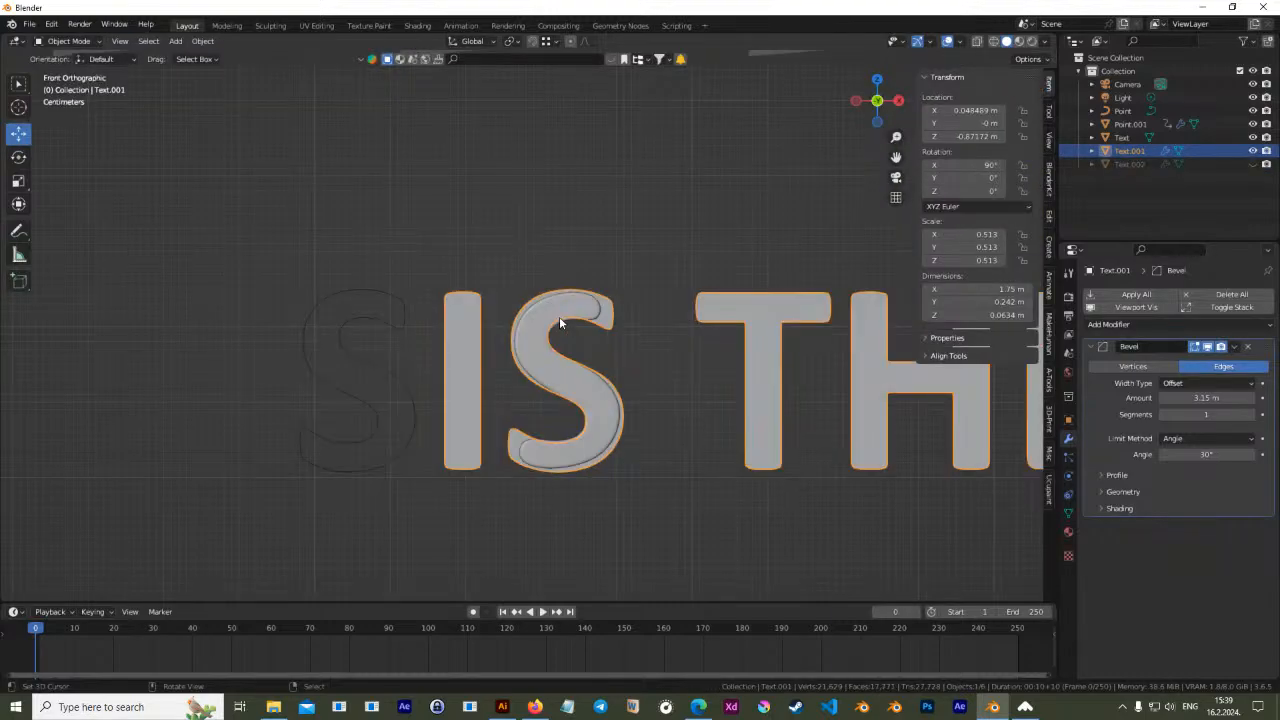
scroll(559, 316, down, 2)
key(Tab)
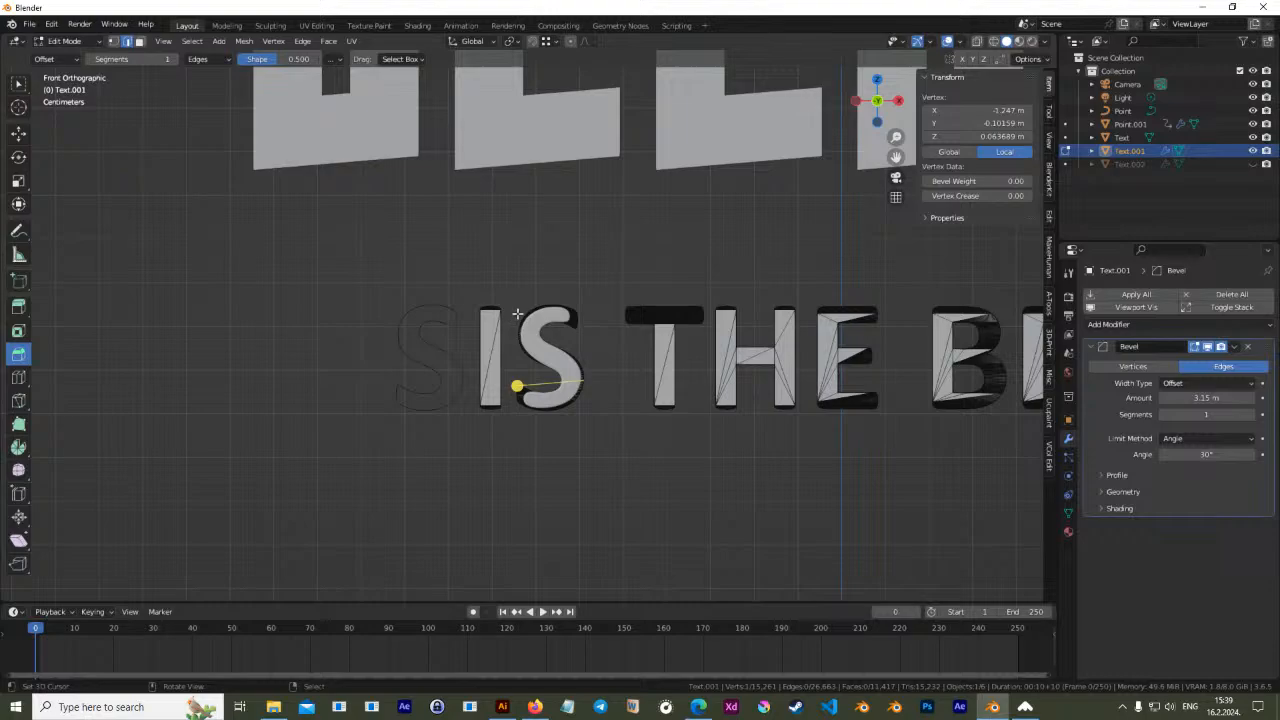
middle_drag(592, 298, 612, 330)
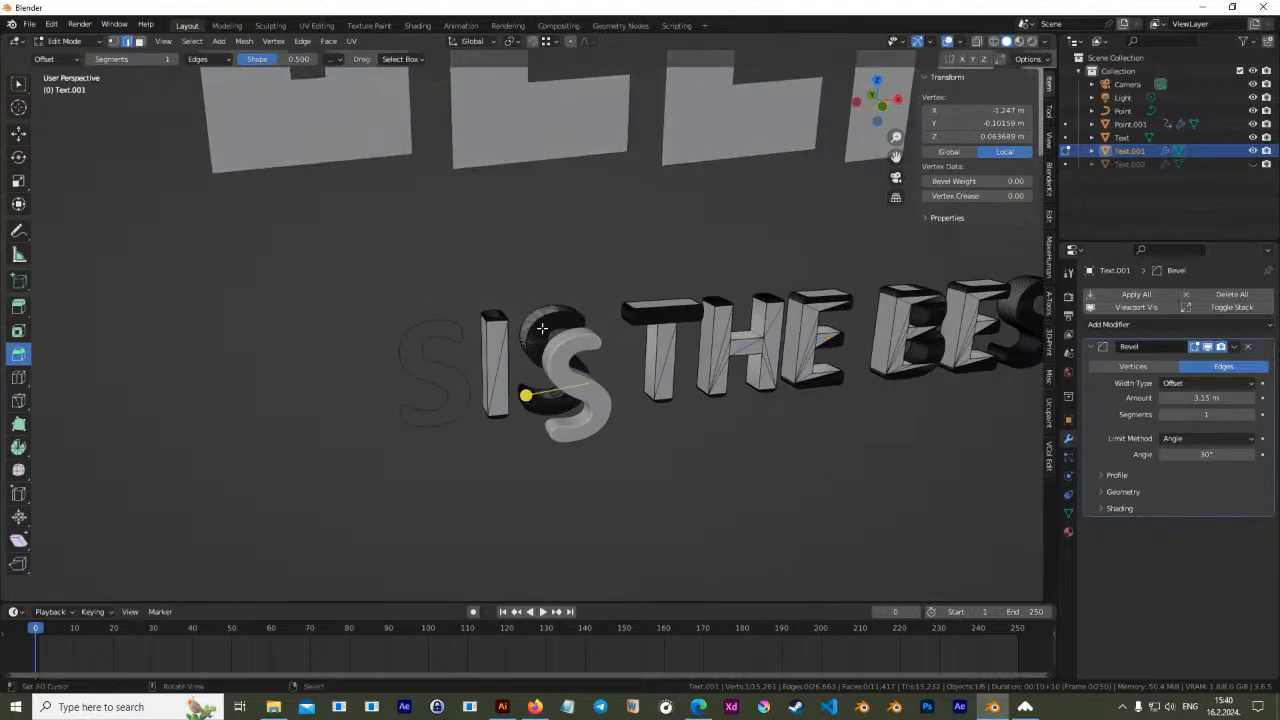
right_click(546, 328)
key(ctrl+l)
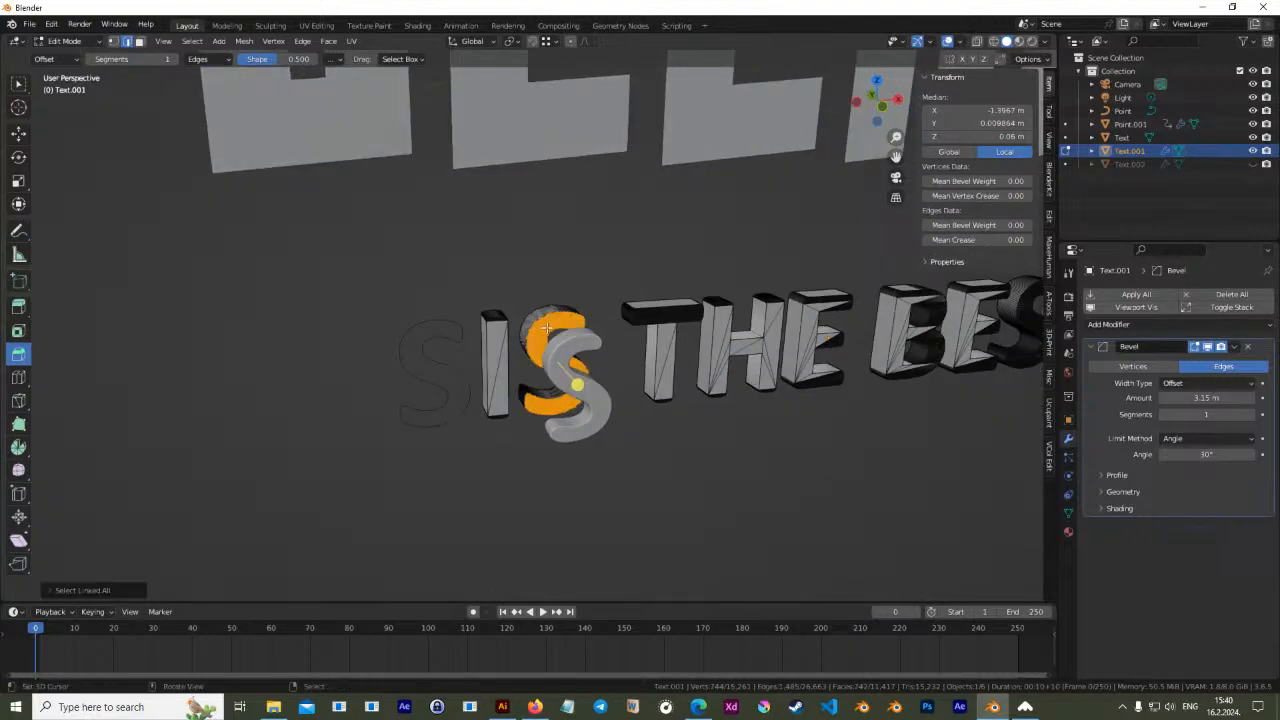
middle_drag(524, 307, 587, 312)
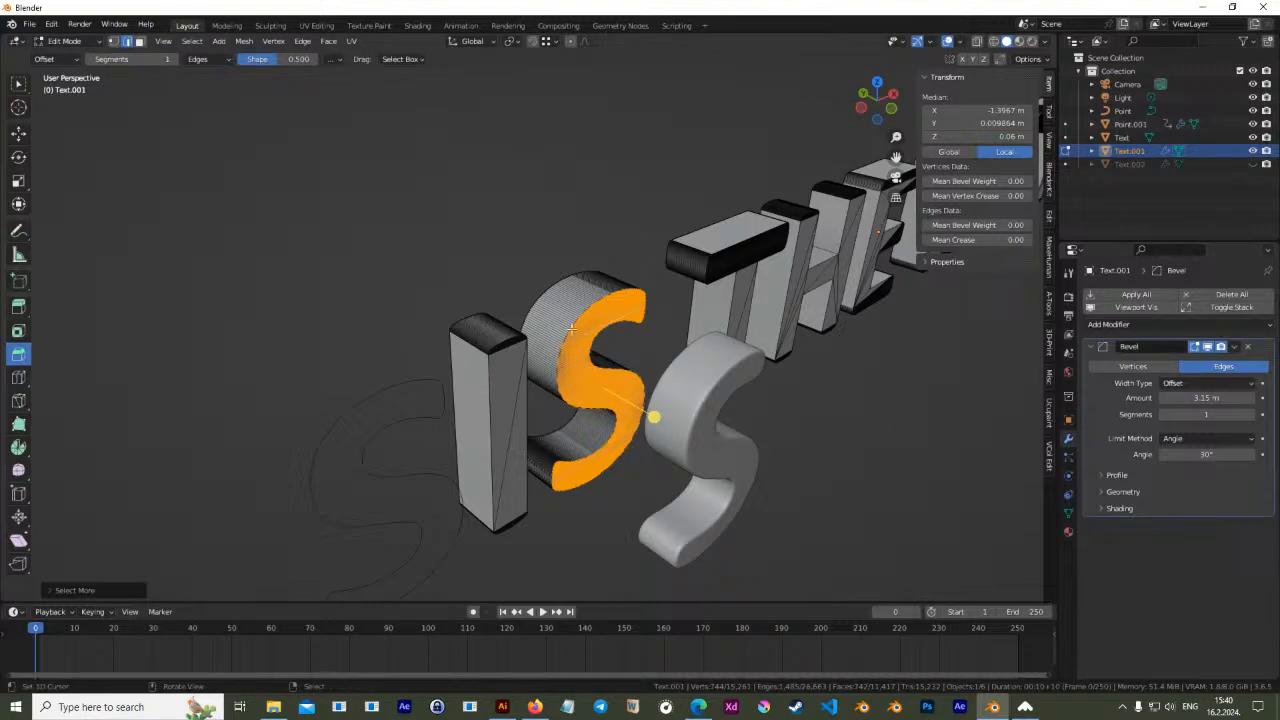
Inspect the separate S outline curve and compare it with the original text letters and the rebuilt S
key(Tab)
key(Tab)
key(Tab)
click(422, 415)
key(Tab)
key(Tab)
key(Tab)
key(Tab)
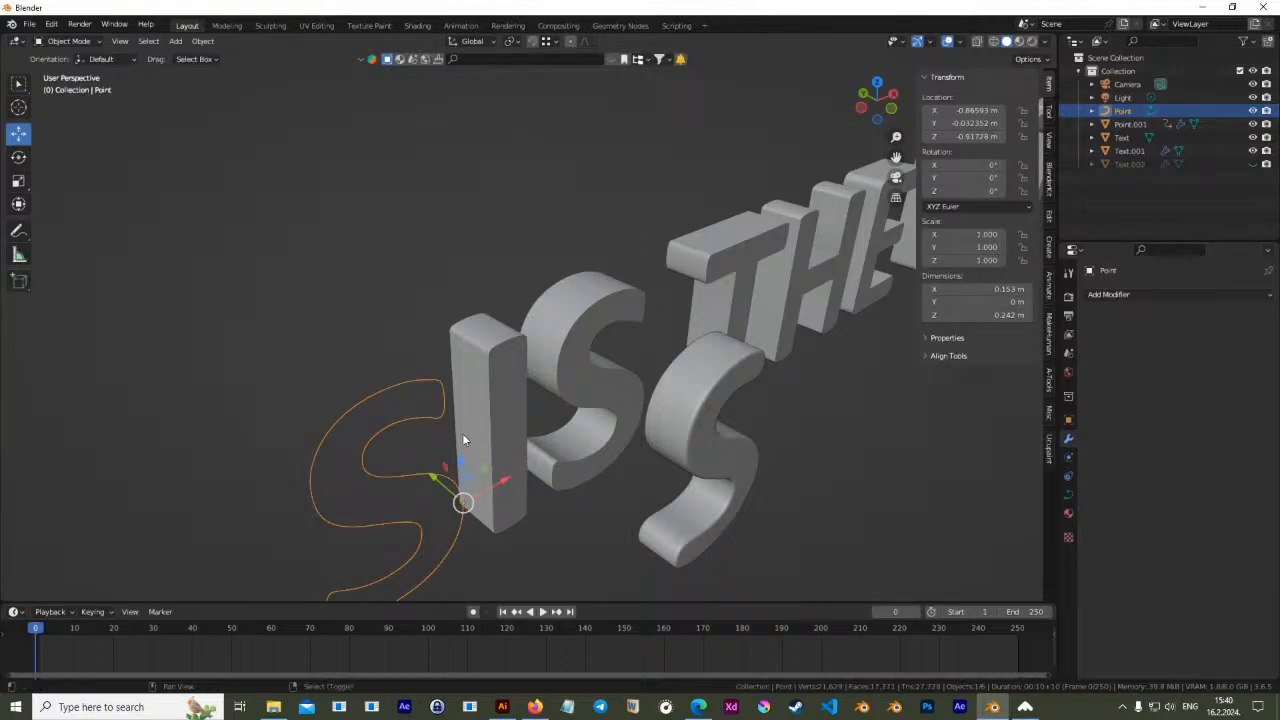
middle_drag(462, 440, 616, 286)
click(607, 262)
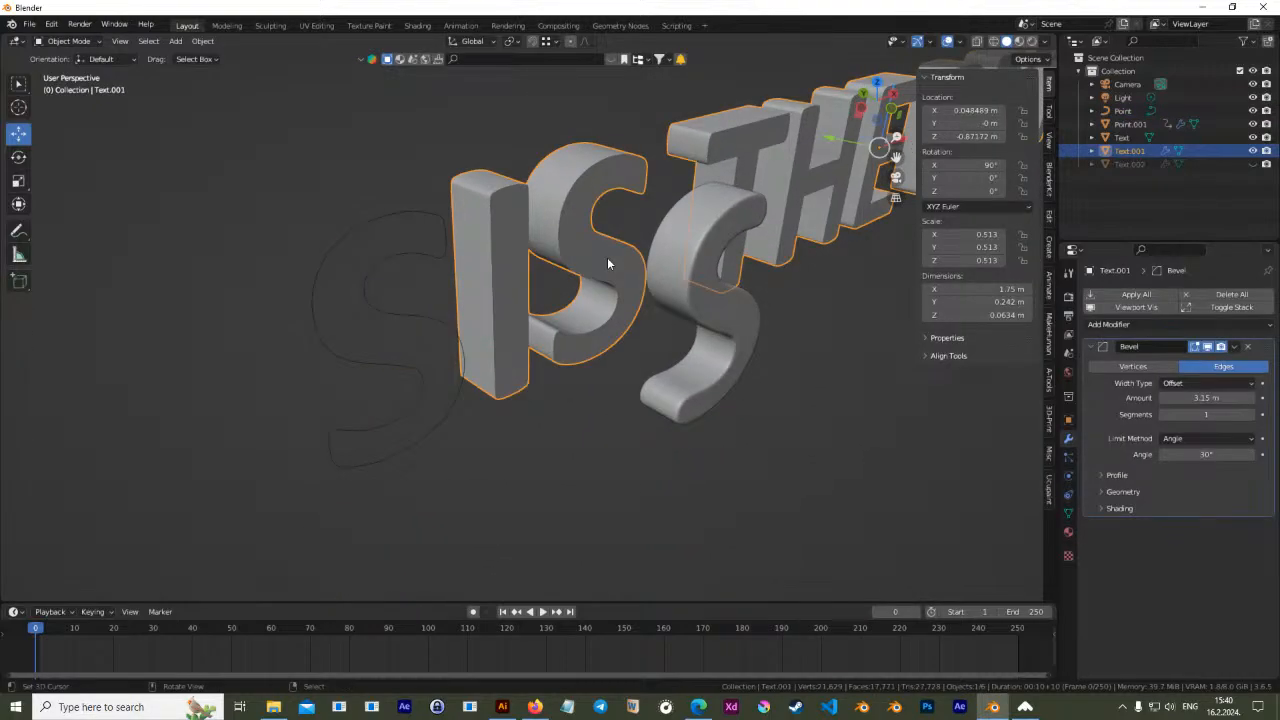
Delete the original extruded text mesh, then select the S outline curve and view it from the front
key(Delete)
click(460, 314)
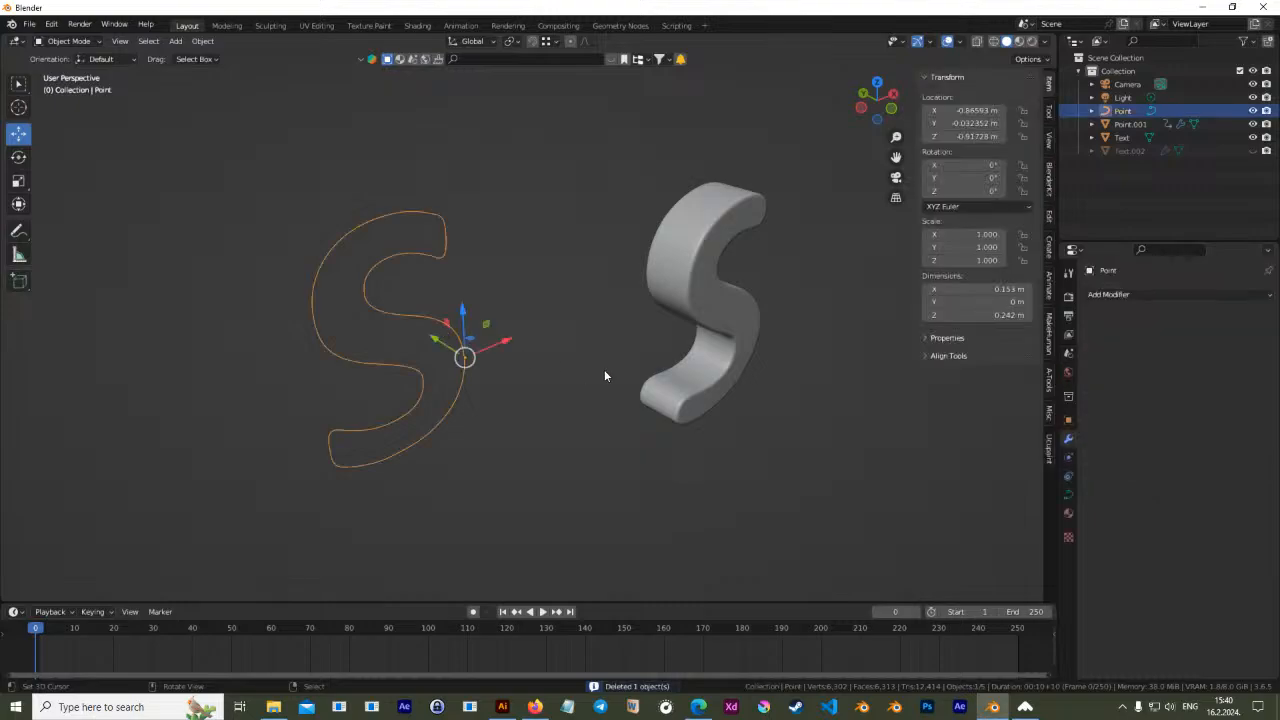
middle_drag(601, 368, 578, 354)
key(KP_1)
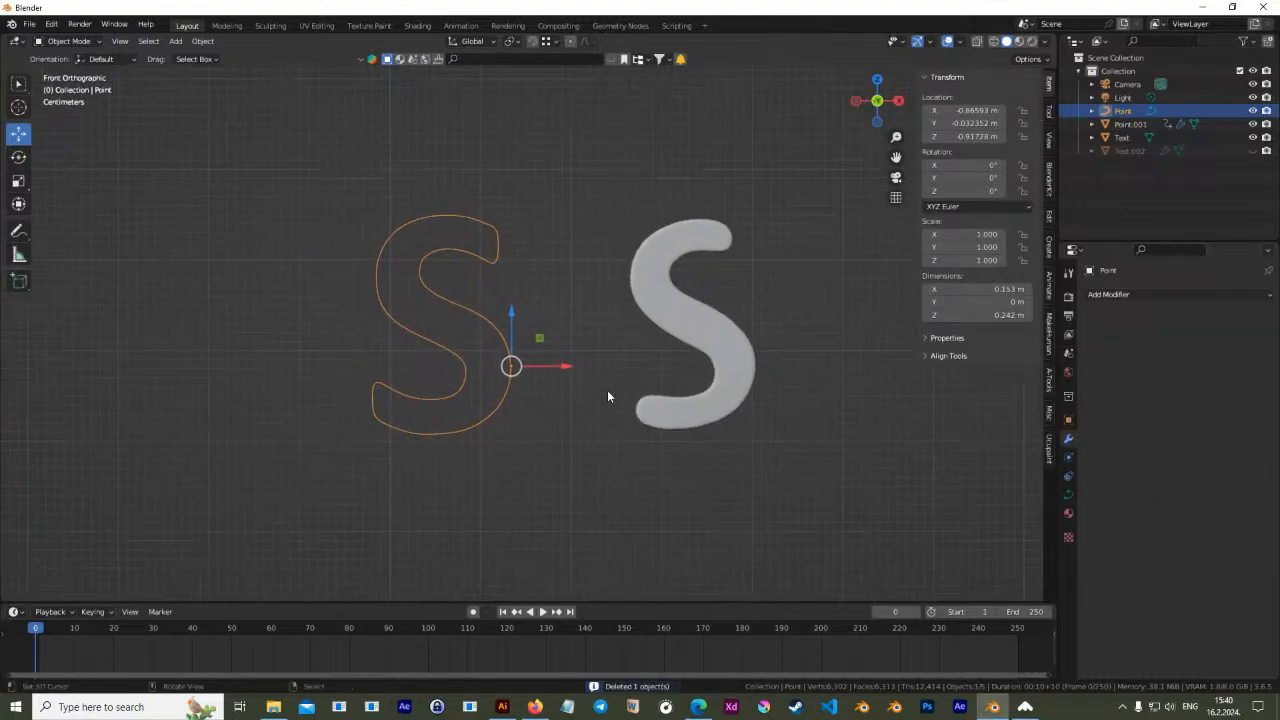
scroll(592, 356, up, 1)
shift+middle_drag(704, 277, 684, 264)
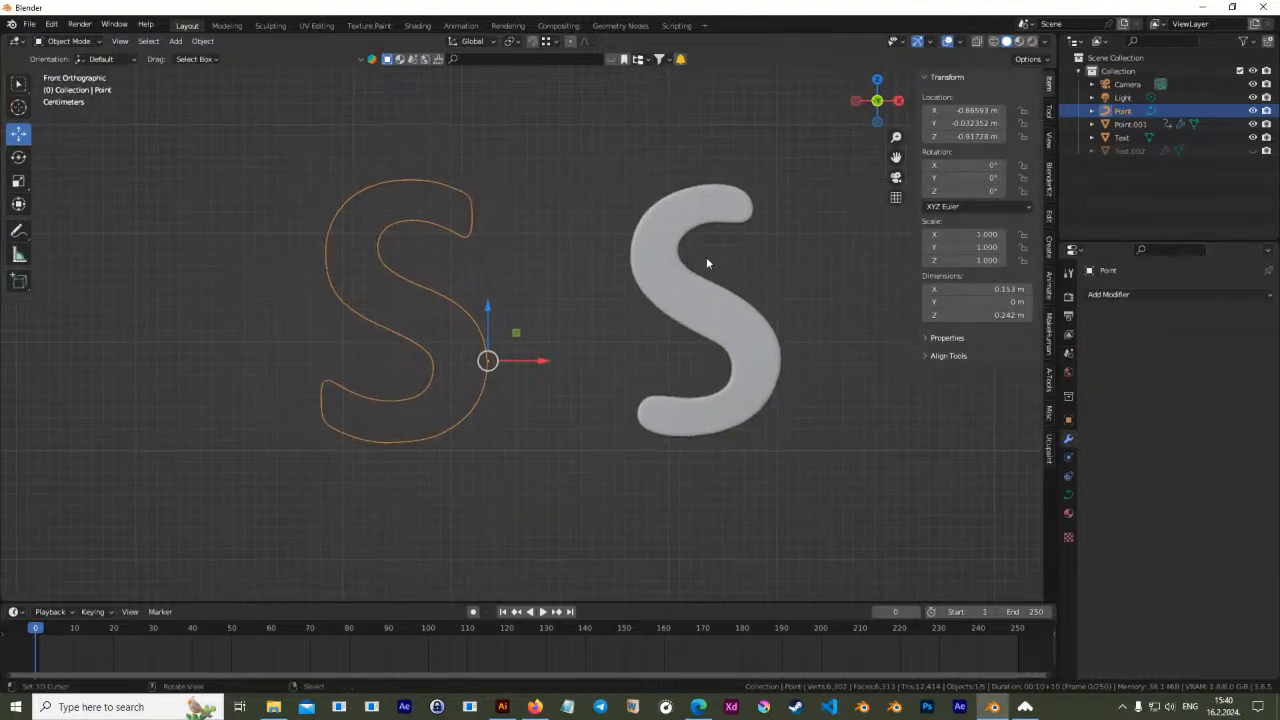
Convert the selected S outline curve to a mesh and open it in Edit Mode
key(alt+c)
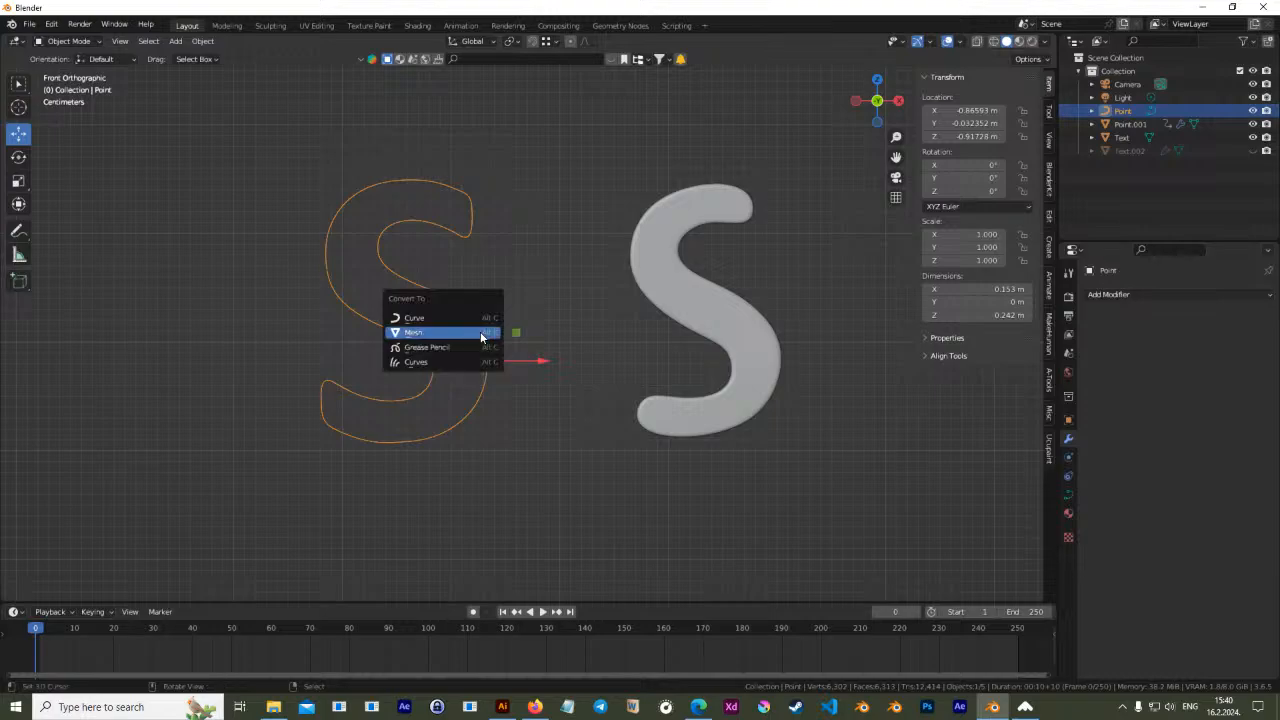
click(481, 337)
key(Tab)
key(Tab)
key(Tab)
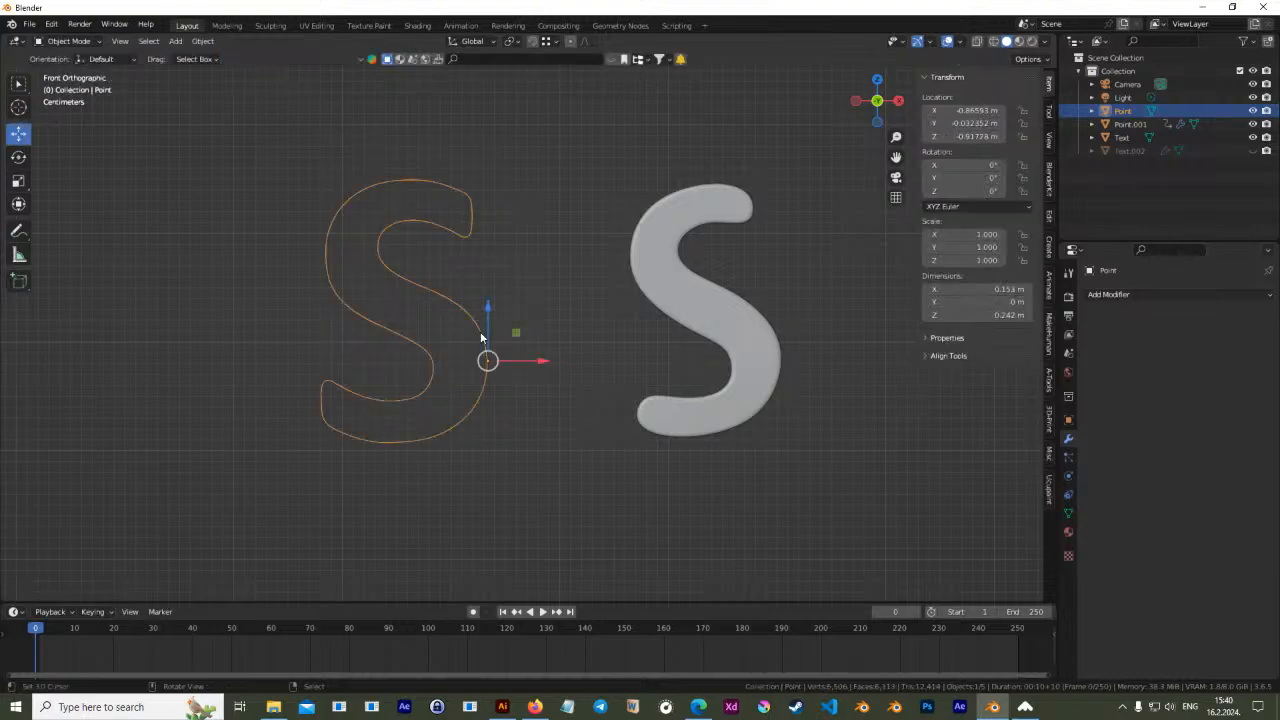
Fill the S outline with a single face and extrude it about 0.046 m into a solid letter
middle_drag(273, 198, 315, 219)
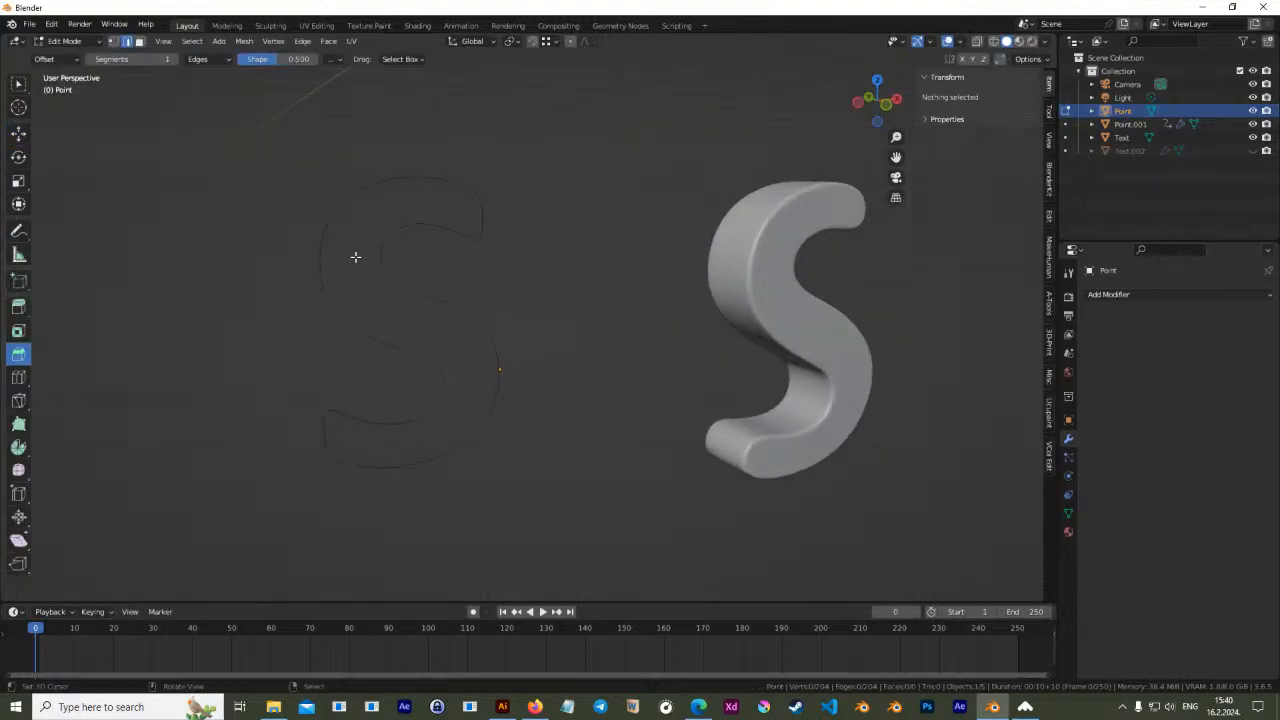
key(a)
key(f)
middle_drag(357, 258, 486, 351)
key(e)
click(535, 364)
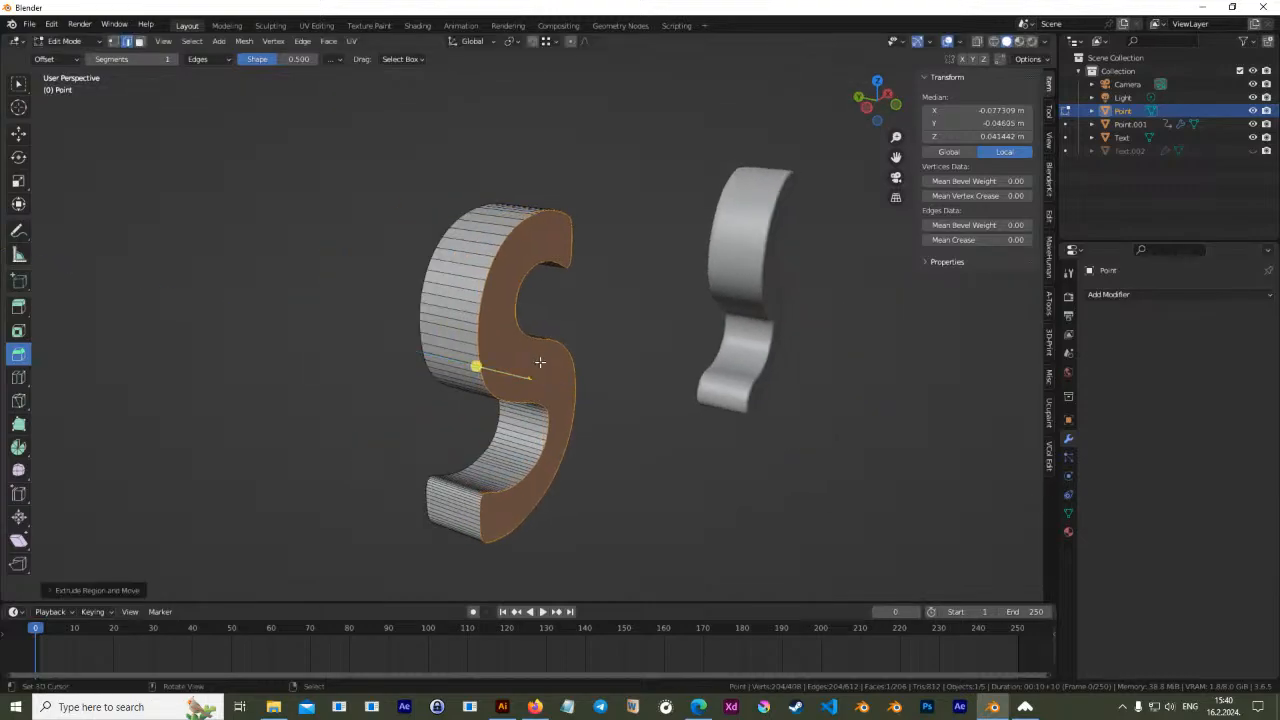
Move the extruded S along the X axis closer to the rebuilt S, to about X -0.81 m
key(Tab)
middle_drag(667, 390, 608, 388)
drag(532, 368, 595, 376)
shift+middle_drag(550, 448, 632, 424)
key(Tab)
Apply smooth shading to the extruded S and examine its surface and mesh beside the rebuilt S
middle_drag(577, 380, 535, 300)
key(Tab)
key(Tab)
key(Tab)
middle_drag(658, 348, 573, 304)
click(203, 41)
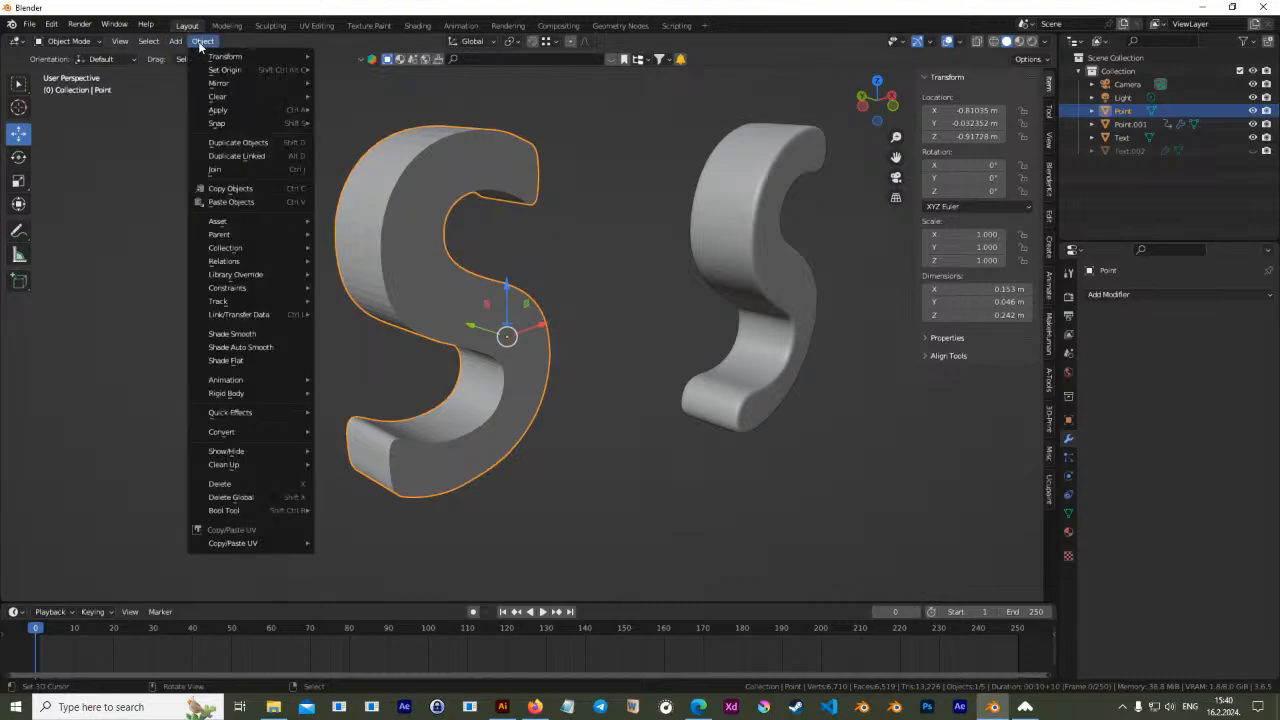
click(271, 336)
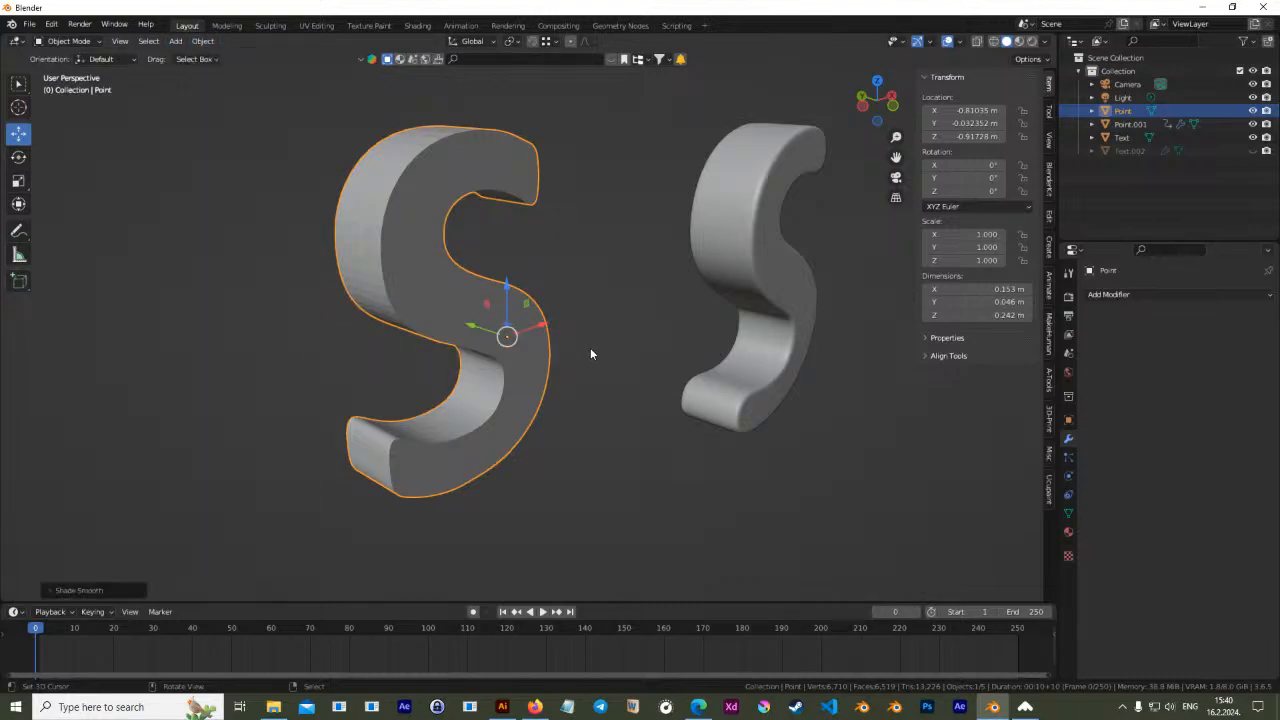
middle_drag(591, 347, 536, 325)
key(Tab)
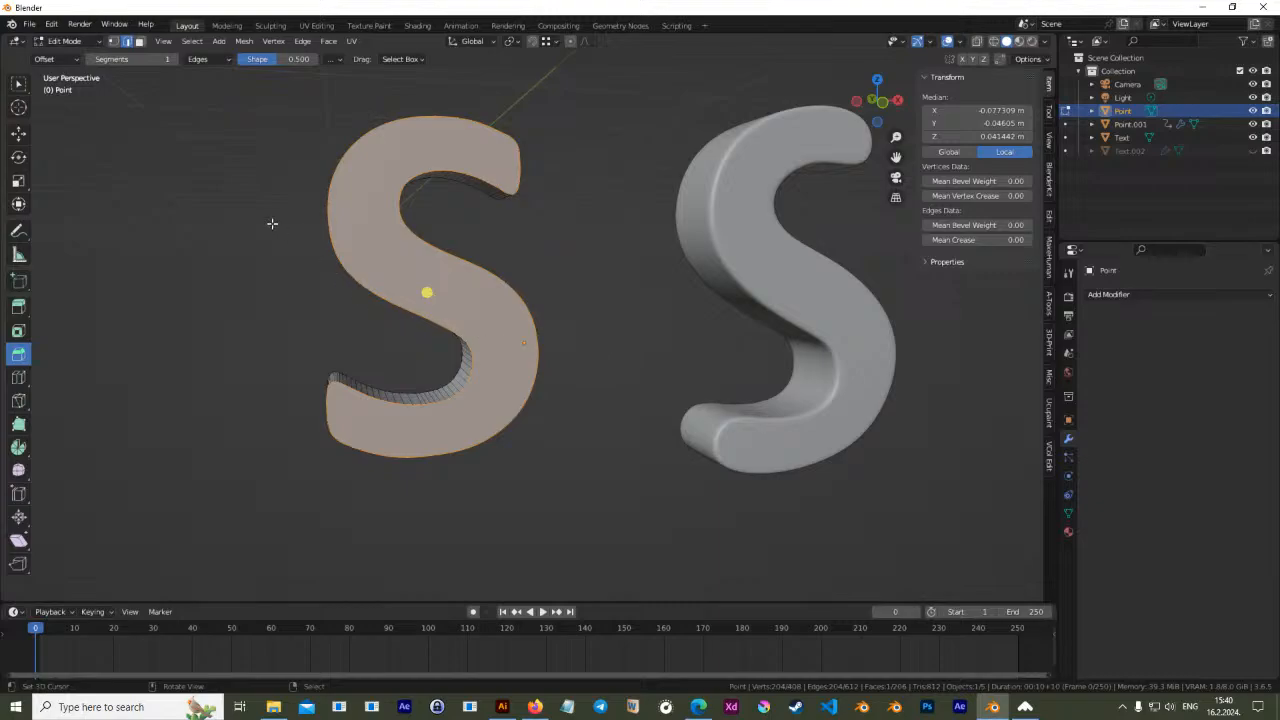
middle_drag(156, 208, 787, 293)
key(Tab)
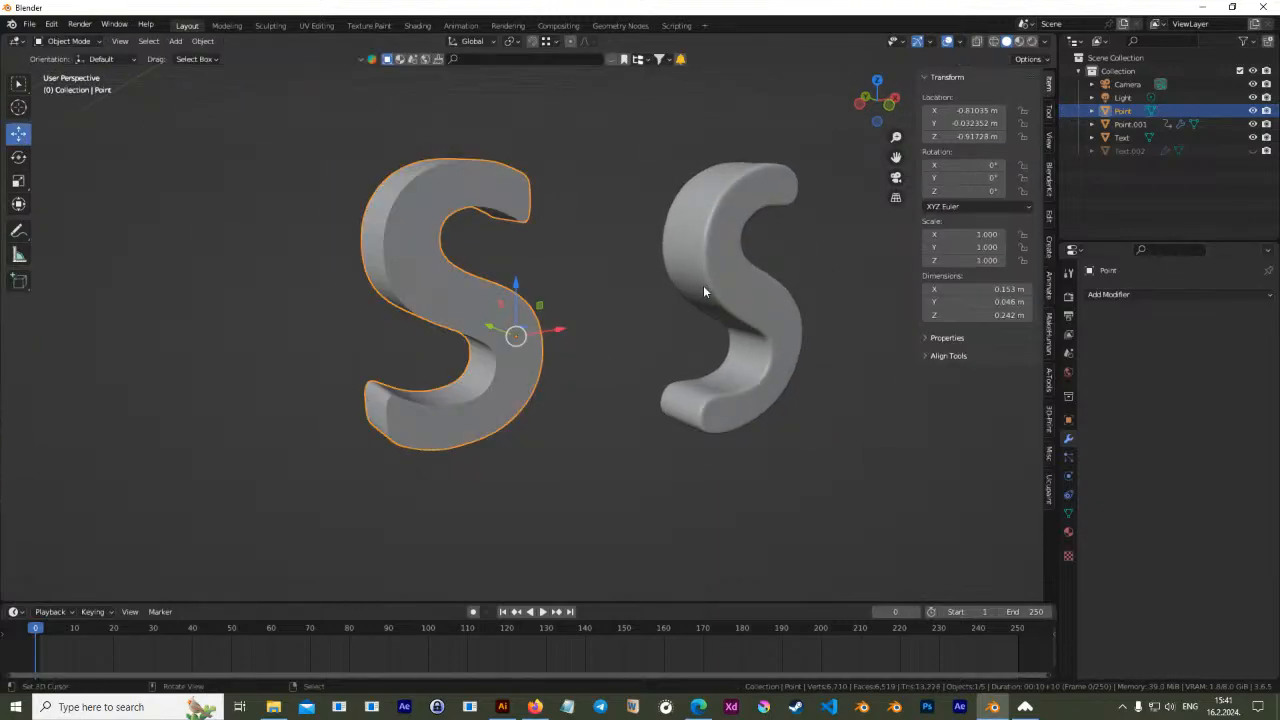
Add a Simple Deform modifier to the rebuilt S, twisting it -65.1° around the Z axis
click(735, 285)
click(1172, 324)
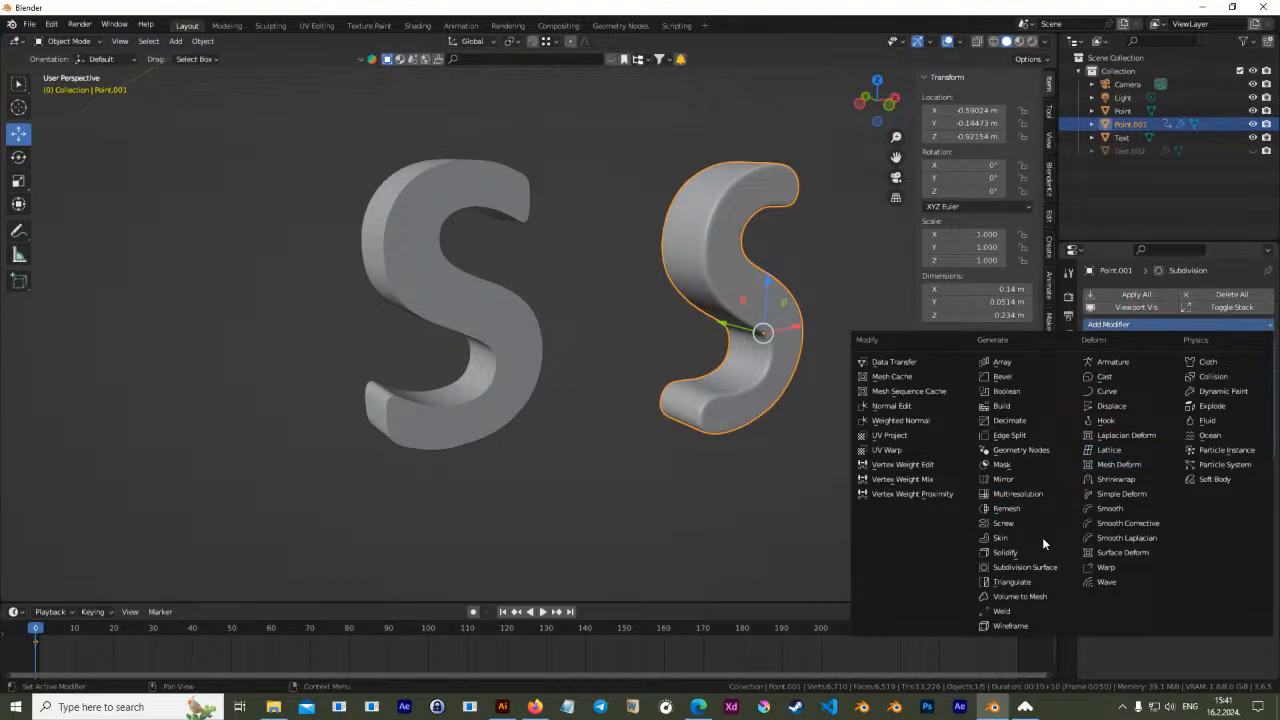
click(1144, 493)
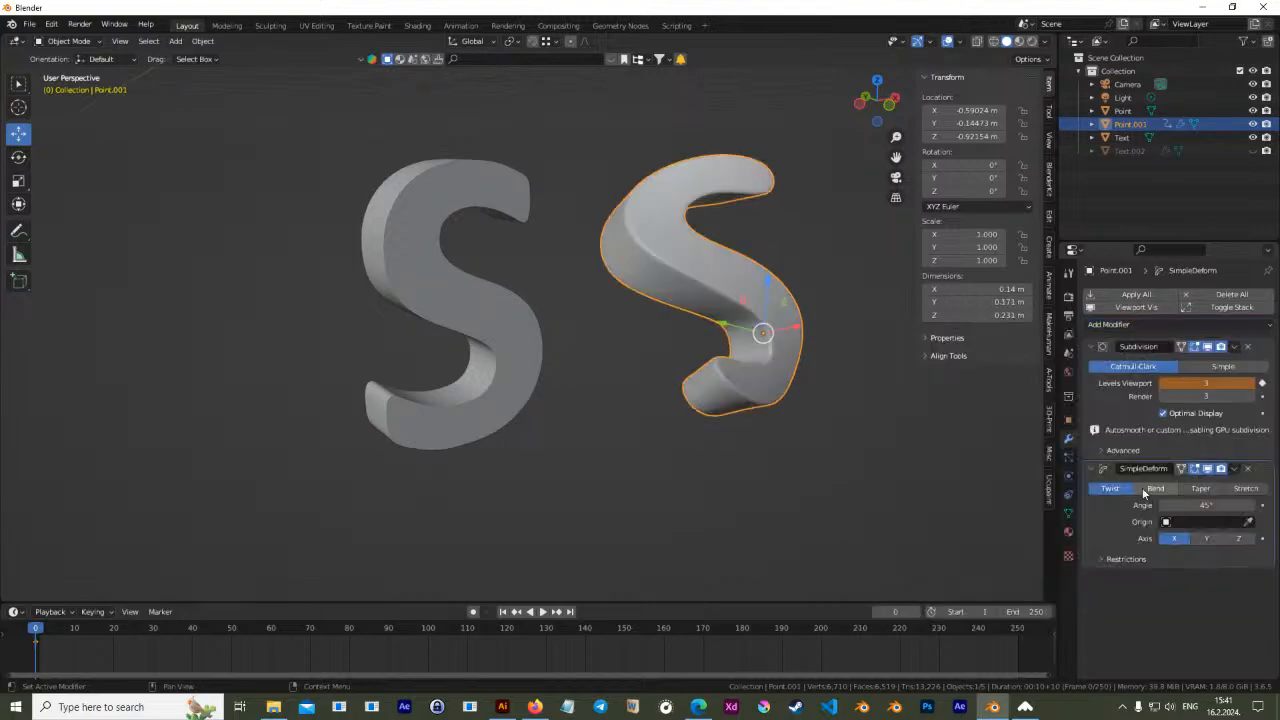
drag(1205, 505, 1160, 505)
click(1206, 538)
click(1241, 539)
middle_drag(700, 330, 730, 340)
Add a twisting Simple Deform modifier to the extruded S, adjust its angle and set its axis to Y
click(484, 323)
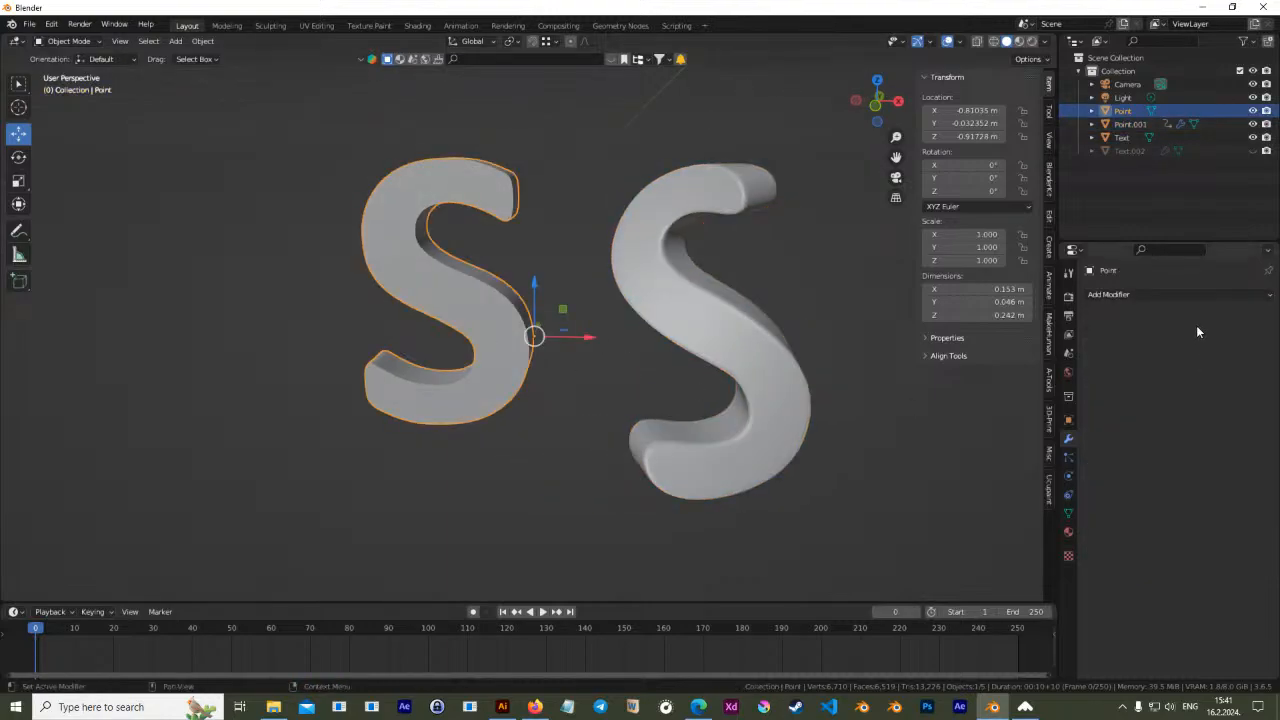
click(1175, 294)
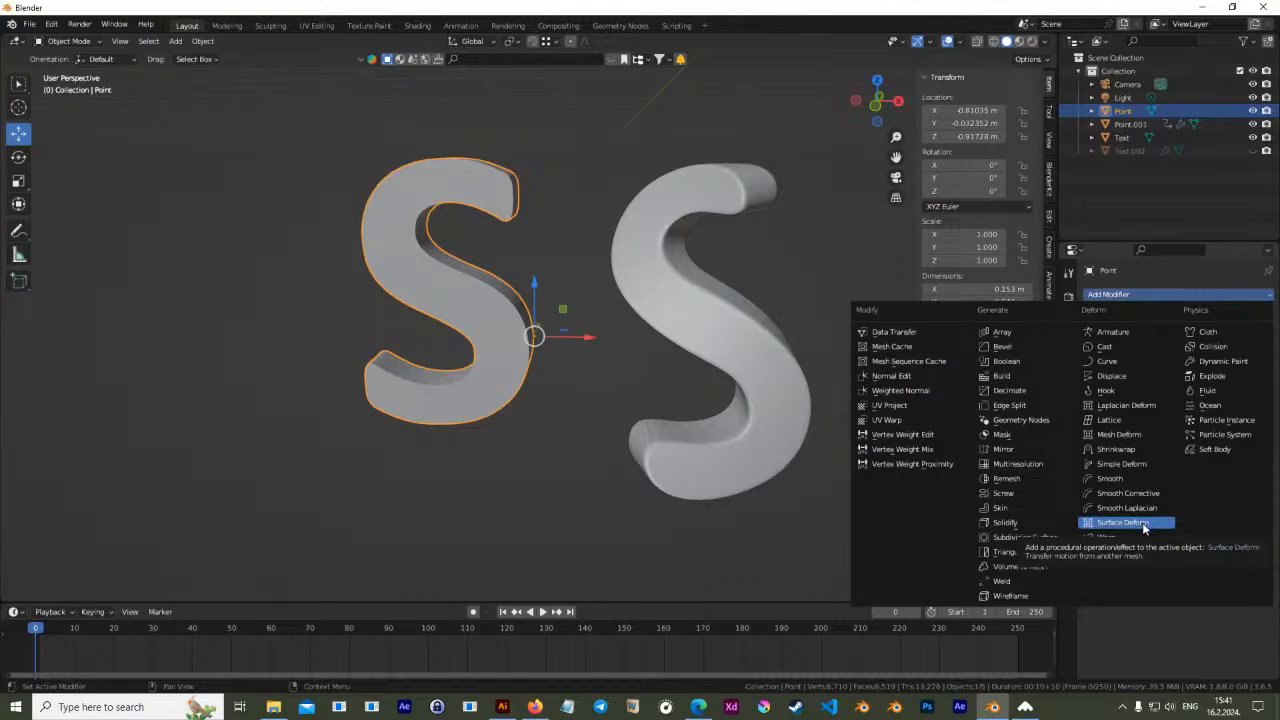
click(1143, 465)
drag(1205, 383, 1222, 383)
middle_drag(907, 425, 583, 429)
drag(1183, 383, 1066, 383)
click(1207, 416)
middle_drag(611, 386, 693, 380)
key(Tab)
key(Tab)
Compare the two deformed S letters in front view with the BLENDER text's topology in Edit Mode
click(750, 340)
middle_drag(750, 340, 720, 334)
key(KP_1)
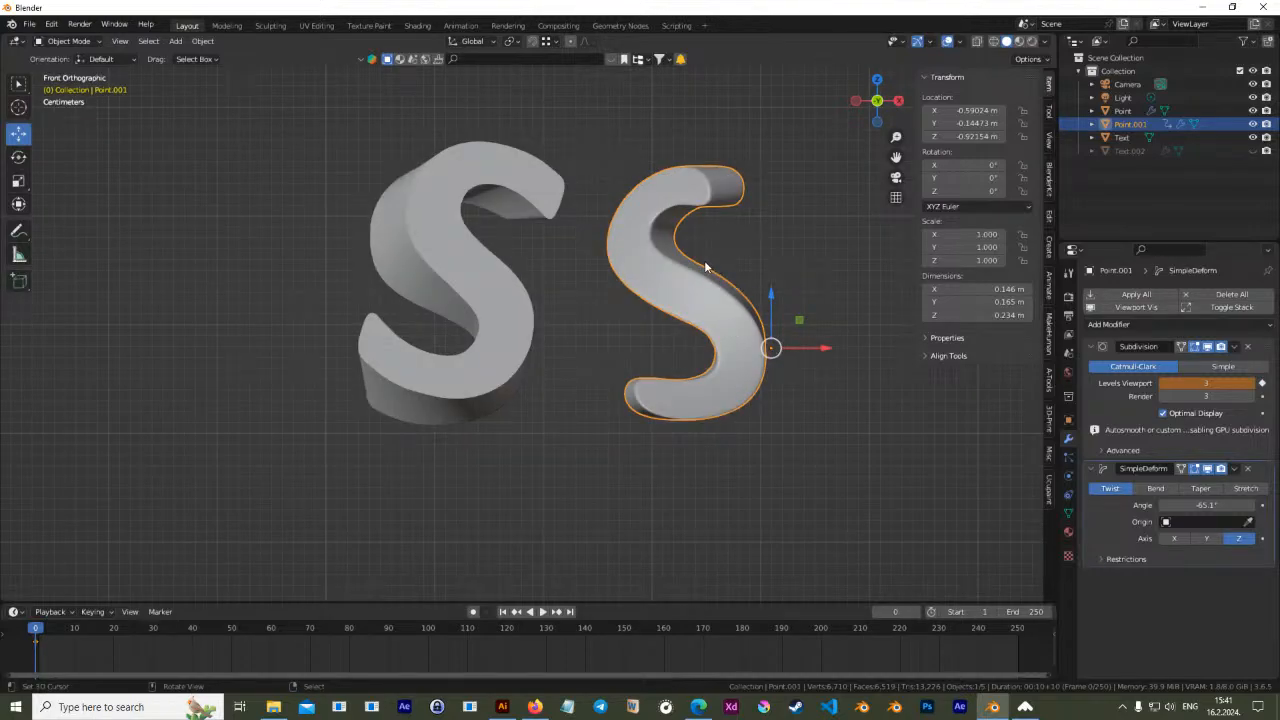
shift+middle_drag(705, 267, 529, 305)
scroll(584, 313, down, 6)
shift+middle_drag(649, 254, 701, 388)
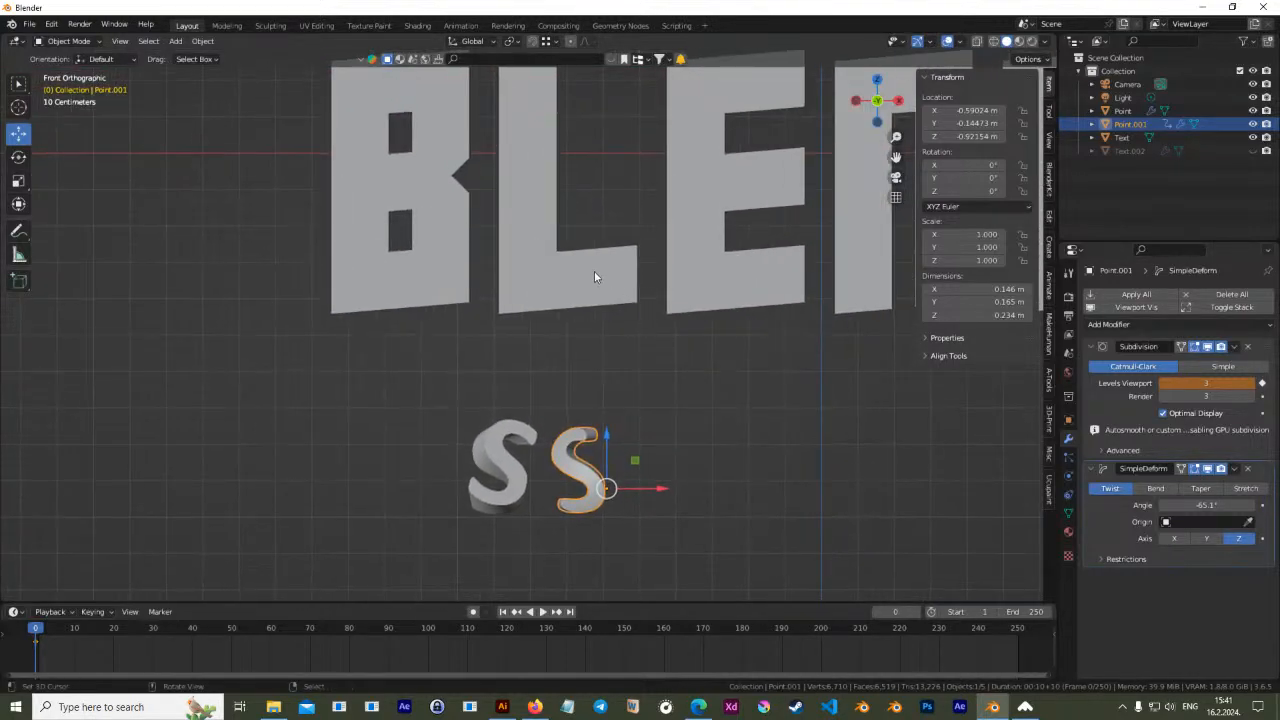
key(Tab)
key(Tab)
click(439, 302)
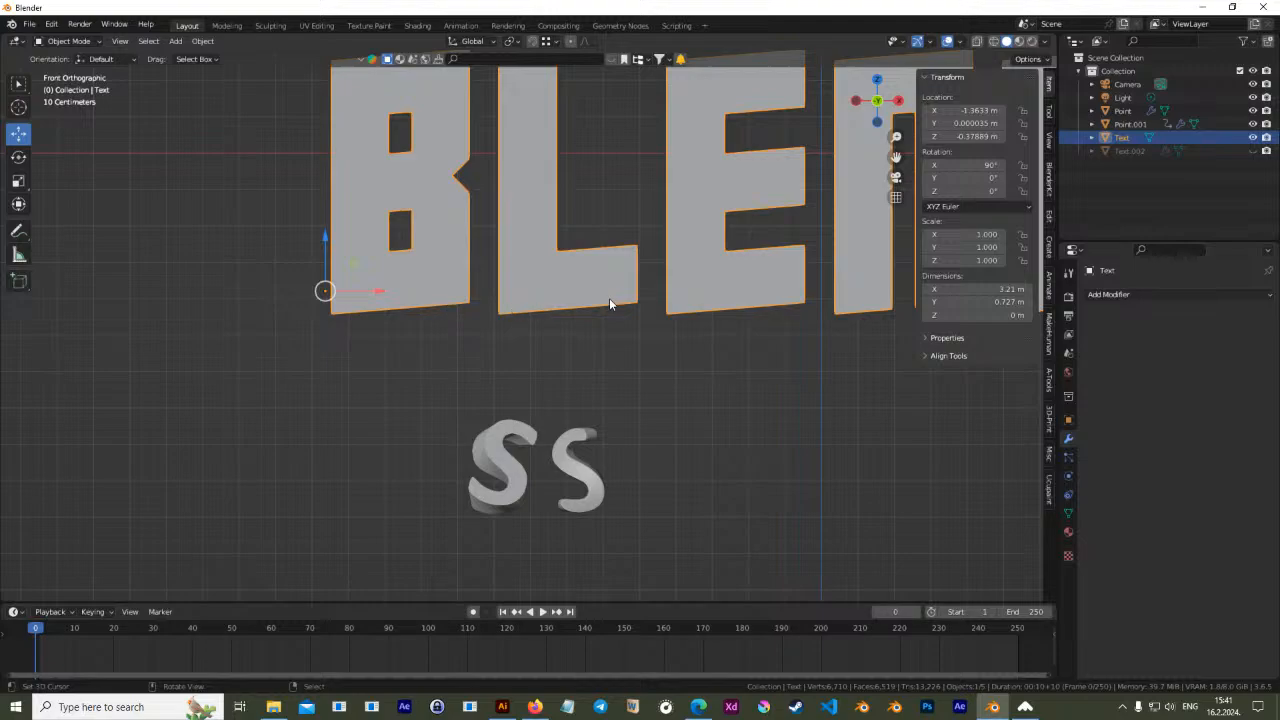
key(Tab)
shift+middle_drag(691, 361, 698, 390)
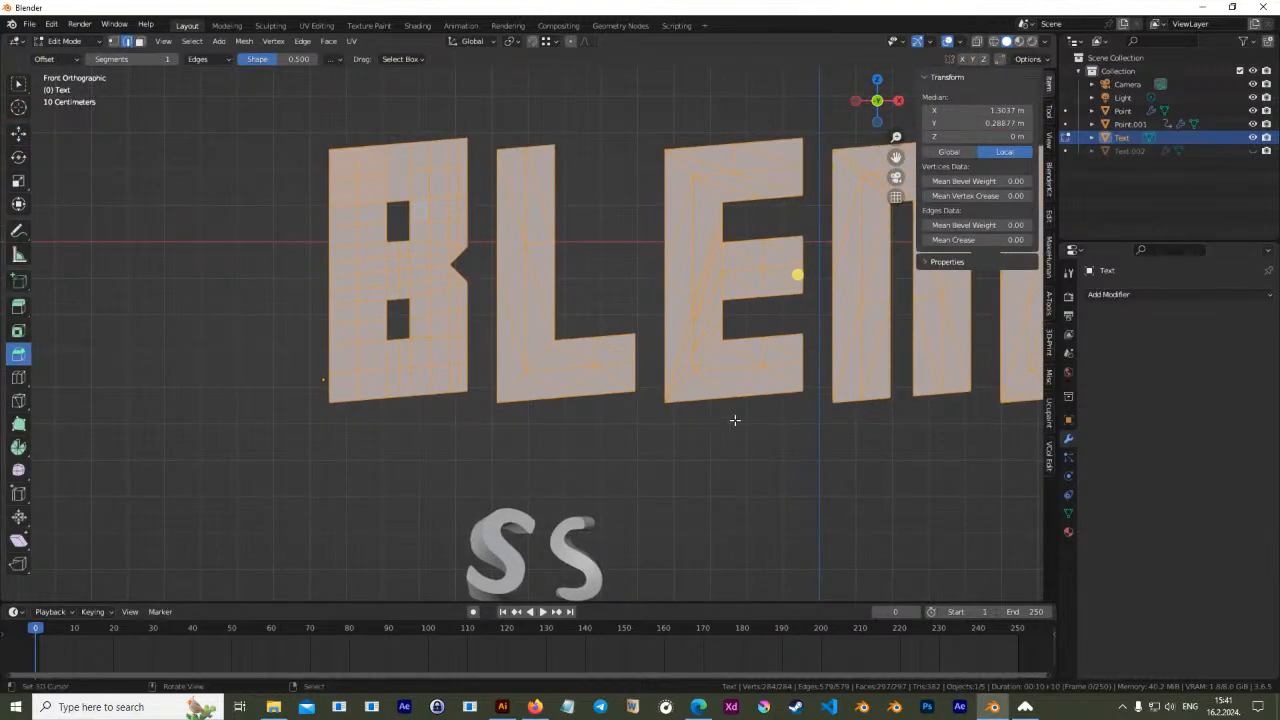
scroll(671, 462, down, 2)
shift+middle_drag(671, 463, 667, 380)
scroll(629, 394, up, 4)
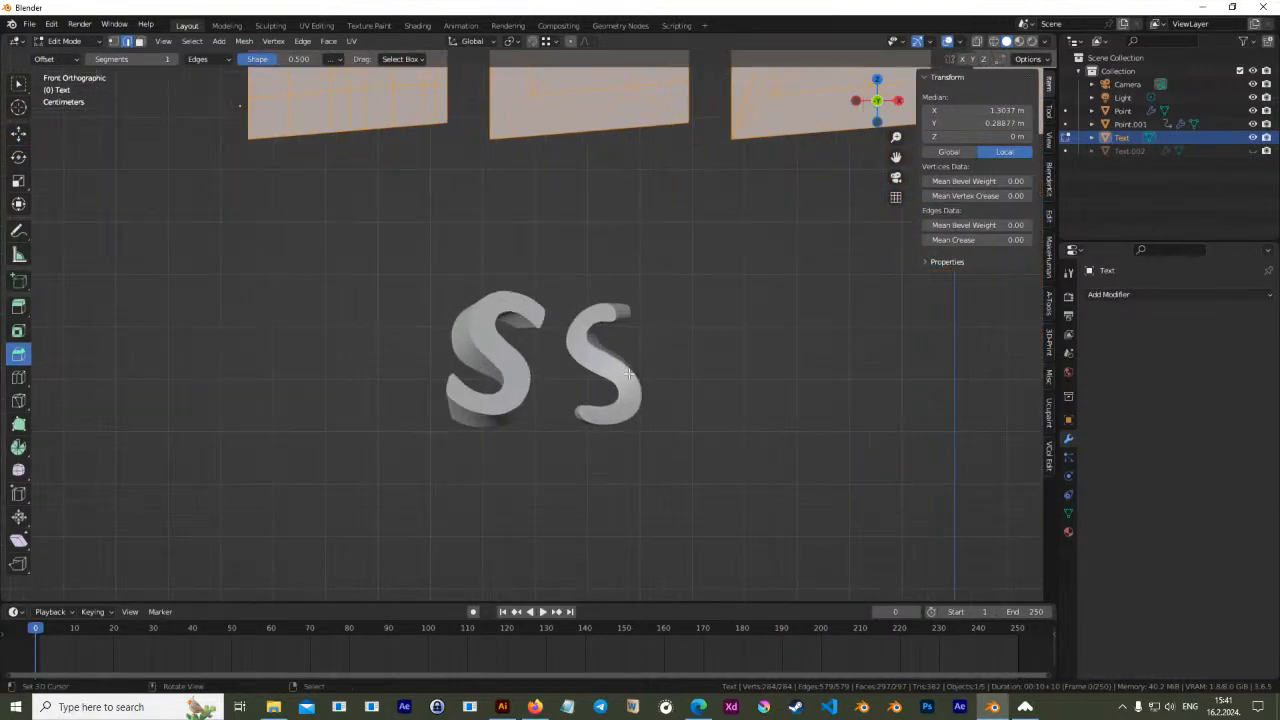
scroll(628, 374, up, 4)
Inspect the quad topology of the twisted rebuilt S in Edit Mode and its deformed shape in Object Mode
key(Tab)
click(571, 370)
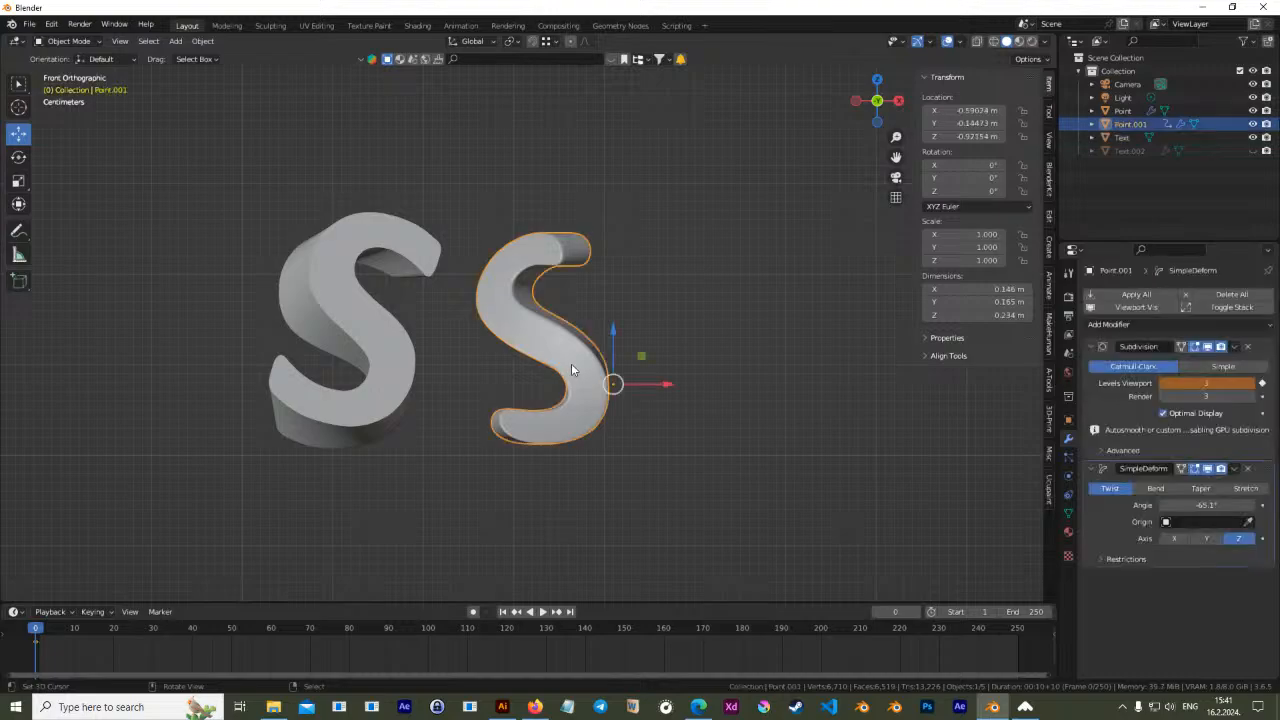
key(Tab)
key(Tab)
key(Tab)
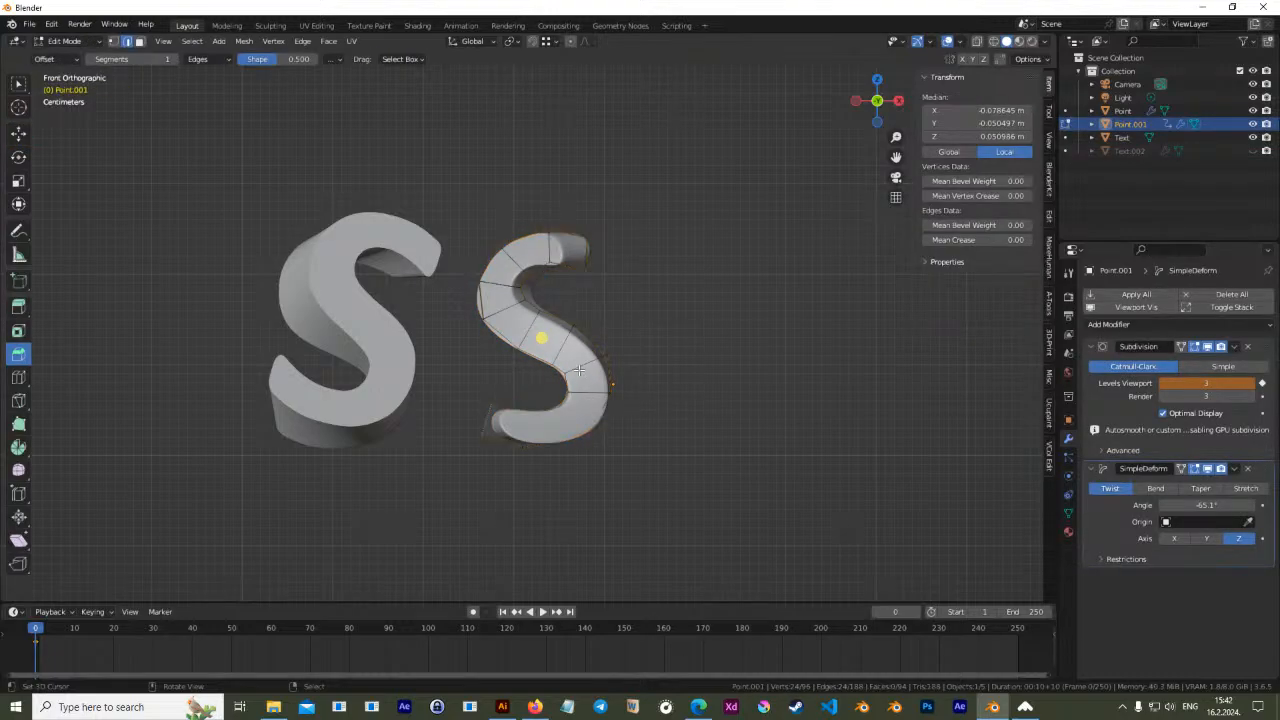
key(Tab)
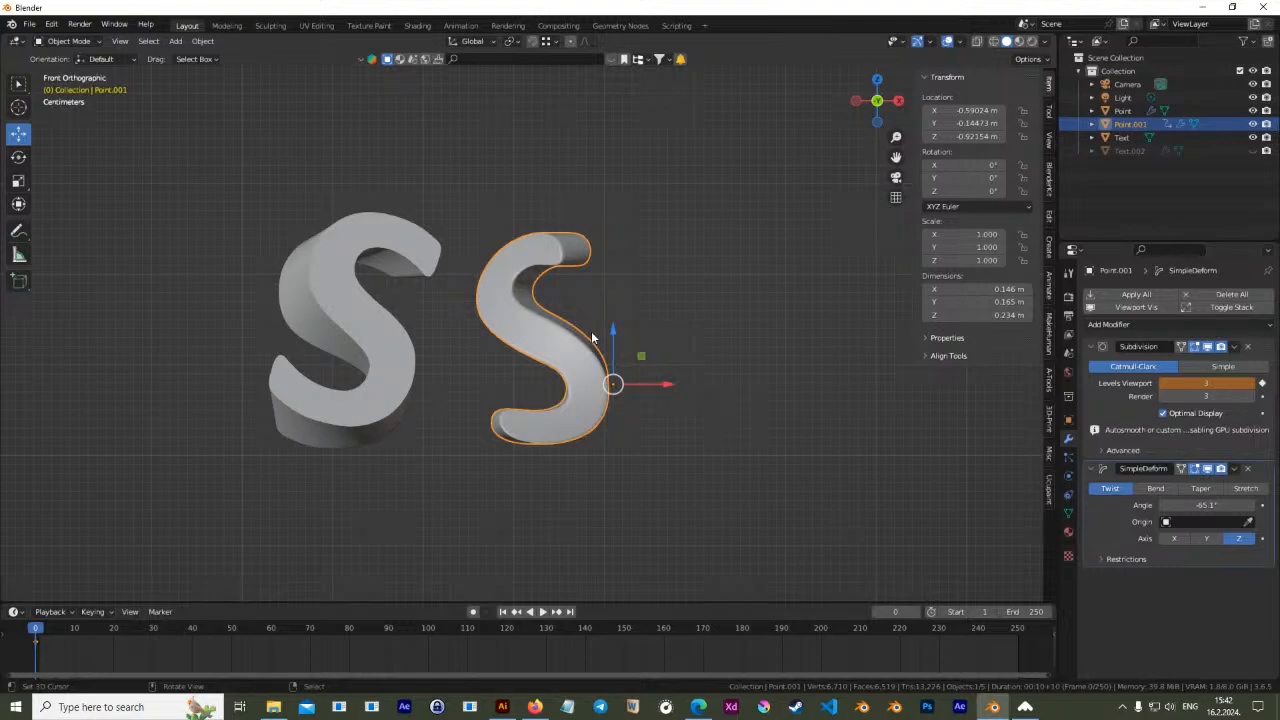
middle_drag(572, 383, 660, 393)
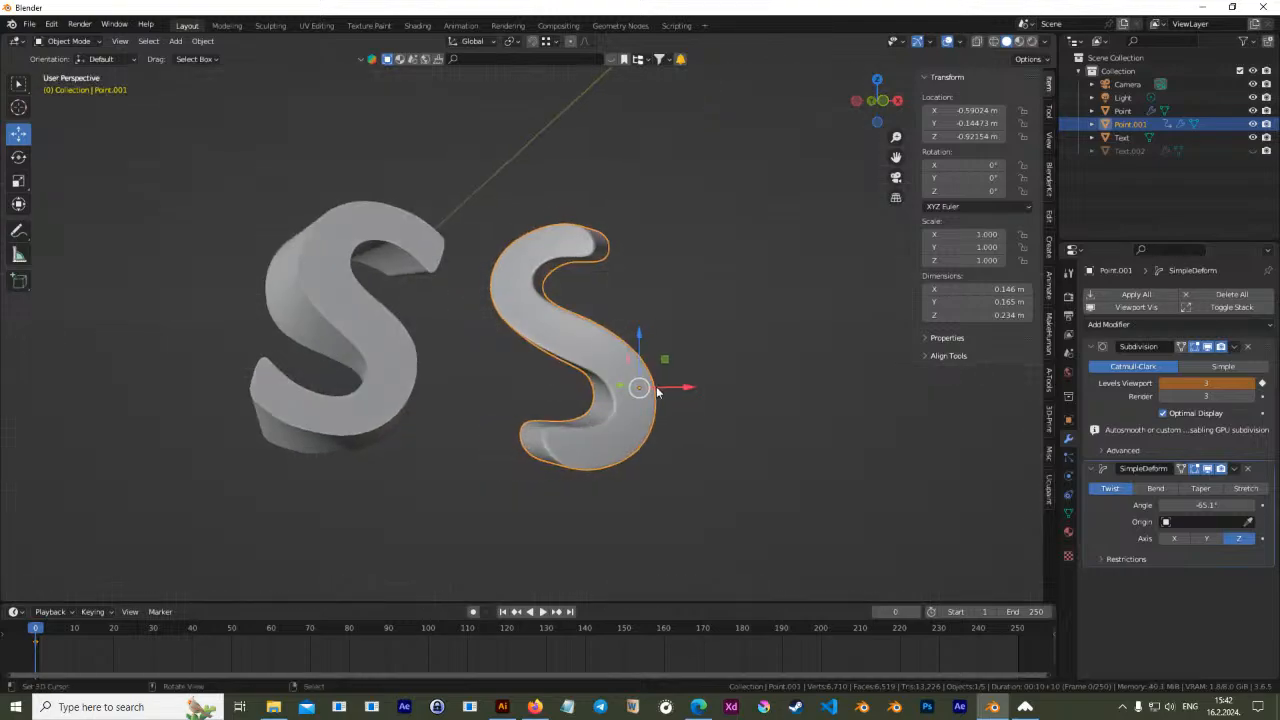
Turn off the Simple Deform modifier's viewport display on the rebuilt S and add a Wave modifier
click(1207, 469)
middle_drag(842, 440, 887, 437)
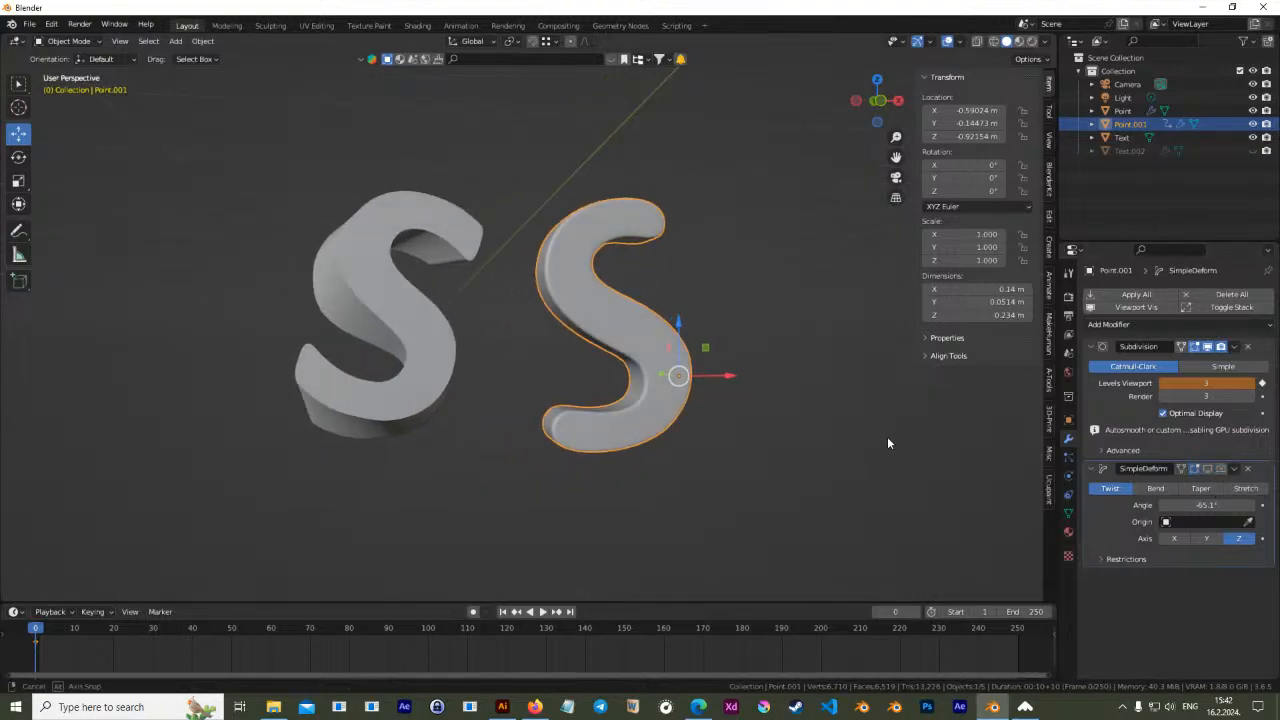
click(1225, 322)
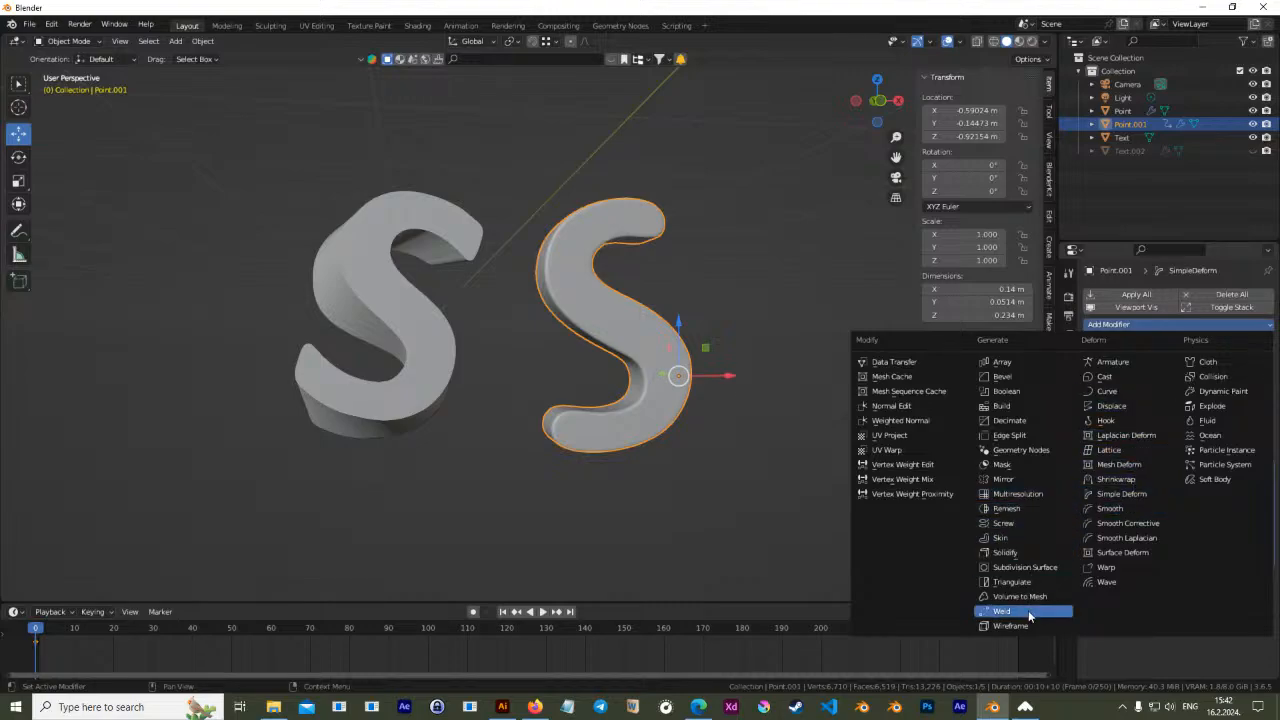
click(1117, 582)
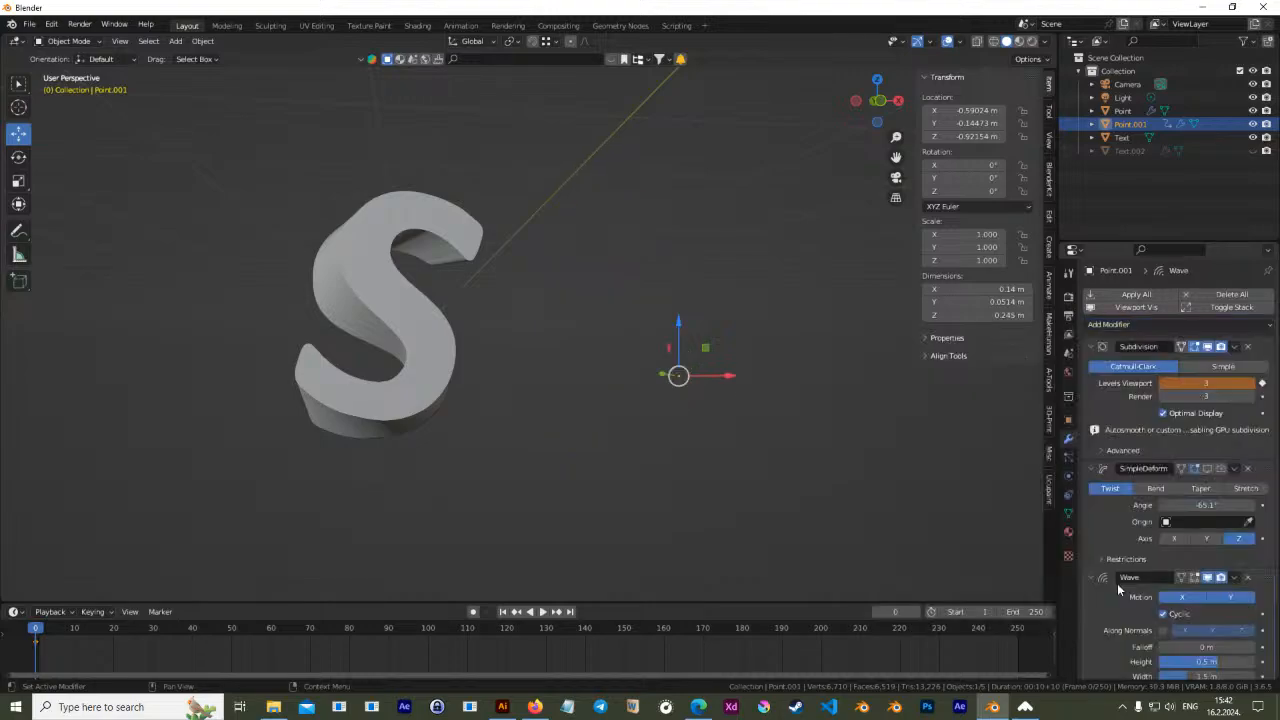
scroll(671, 391, down, 8)
middle_drag(671, 391, 742, 388)
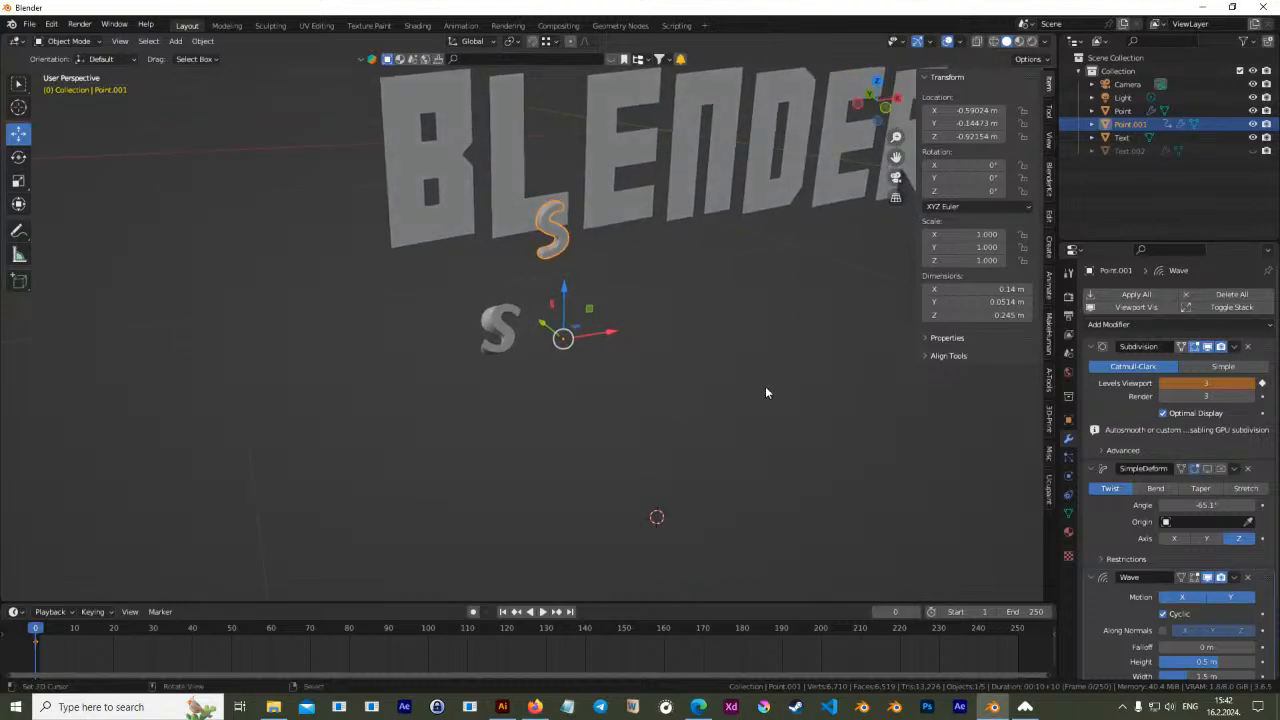
scroll(1193, 622, down, 3)
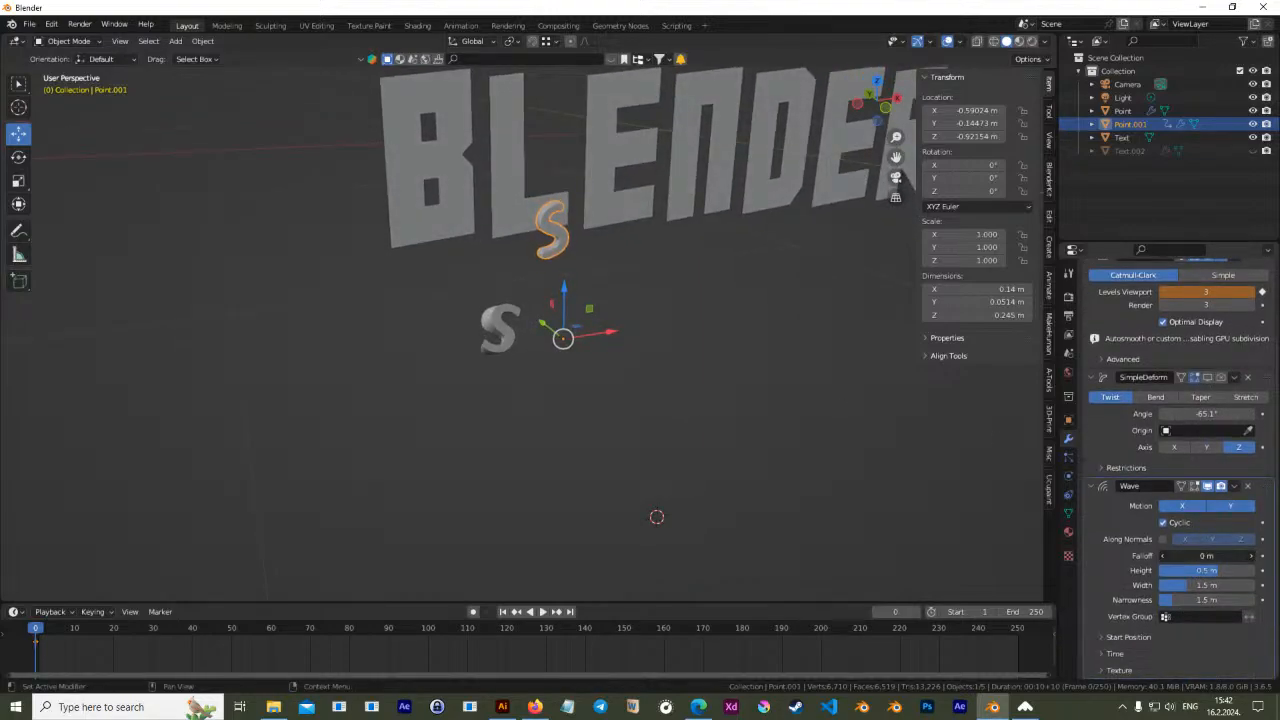
Try different falloff values on the Wave modifier and finish with falloff and narrowness at 0 m
drag(1206, 556, 1240, 556)
scroll(588, 250, up, 2)
shift+middle_drag(588, 250, 624, 377)
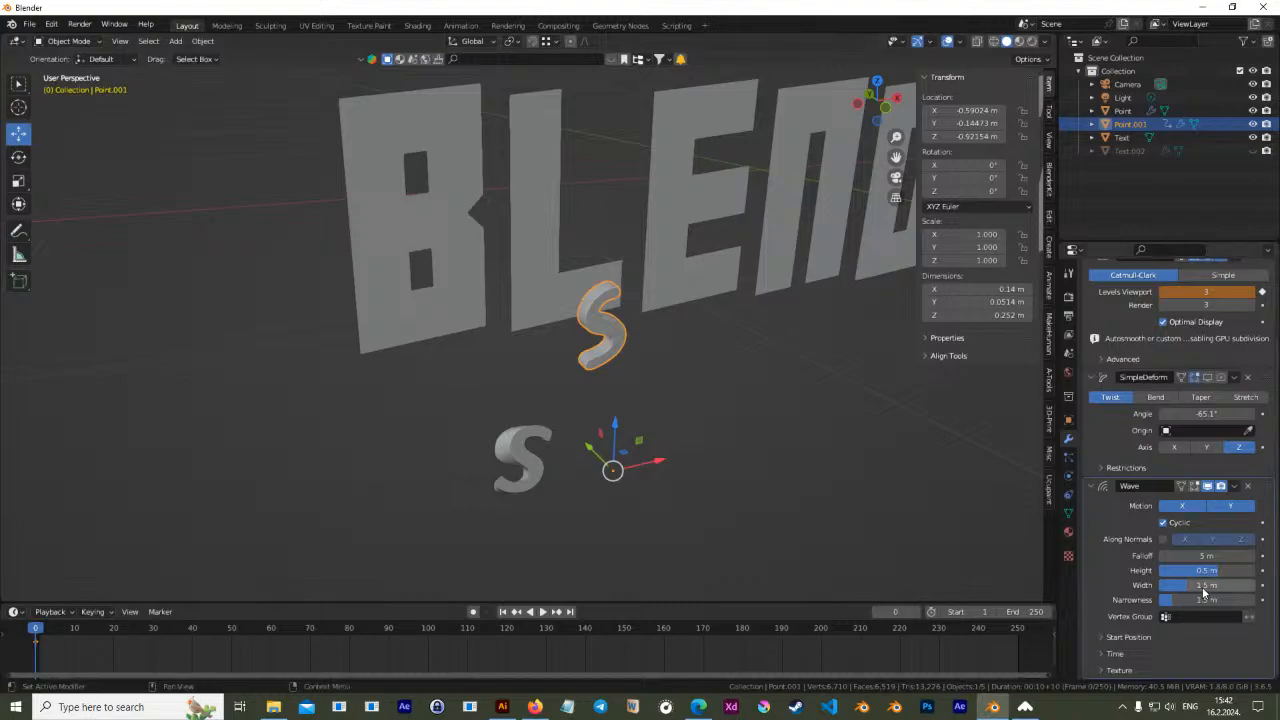
drag(1175, 600, 1250, 557)
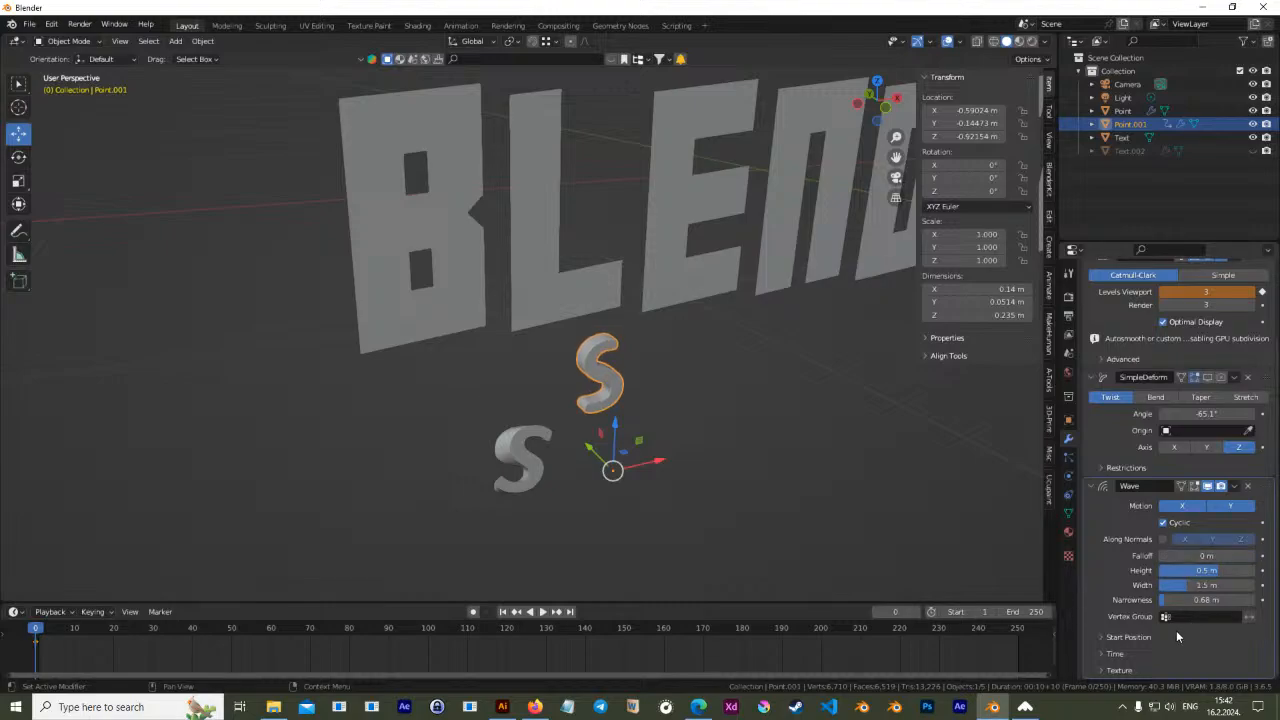
mouse_move(1197, 601)
mouse_down()
mouse_move(1223, 601)
mouse_move(1185, 601)
mouse_up()
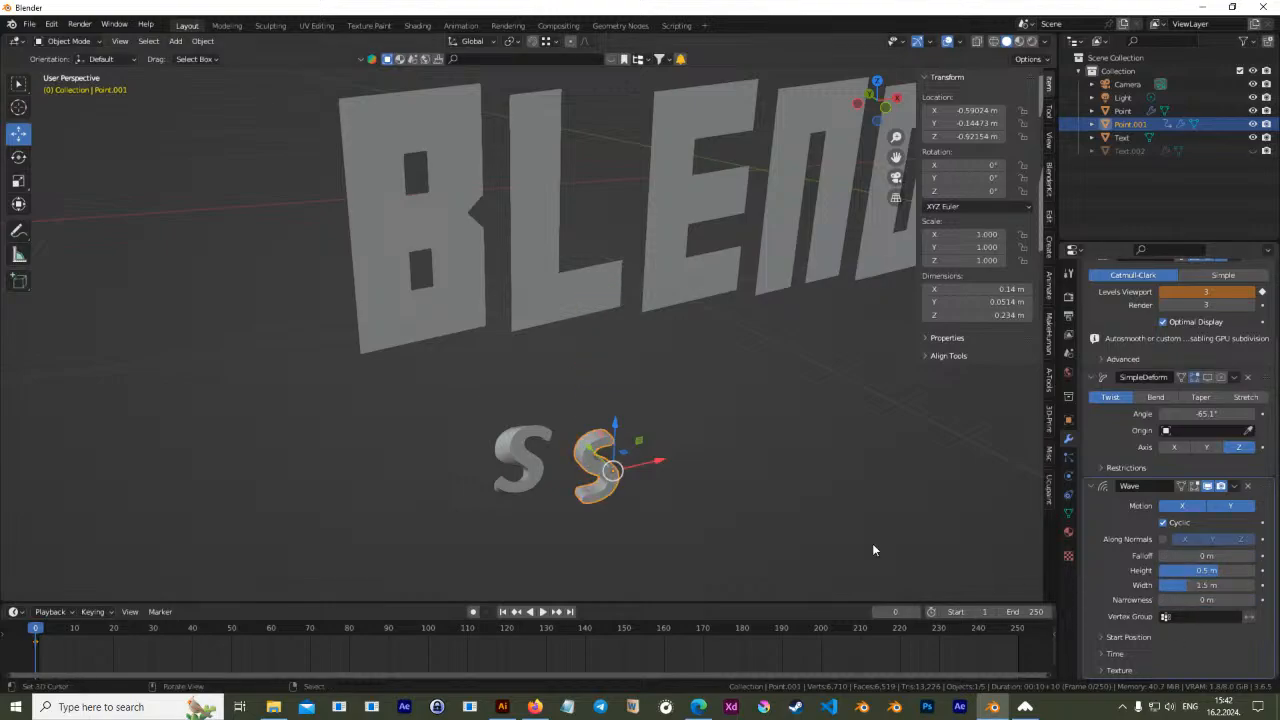
Inspect the rebuilt S in Edit and Object Mode and view it together with the BLENDER text
key(Tab)
middle_drag(602, 478, 660, 378)
key(Tab)
scroll(714, 395, down, 4)
shift+middle_drag(734, 336, 683, 427)
scroll(683, 432, down, 2)
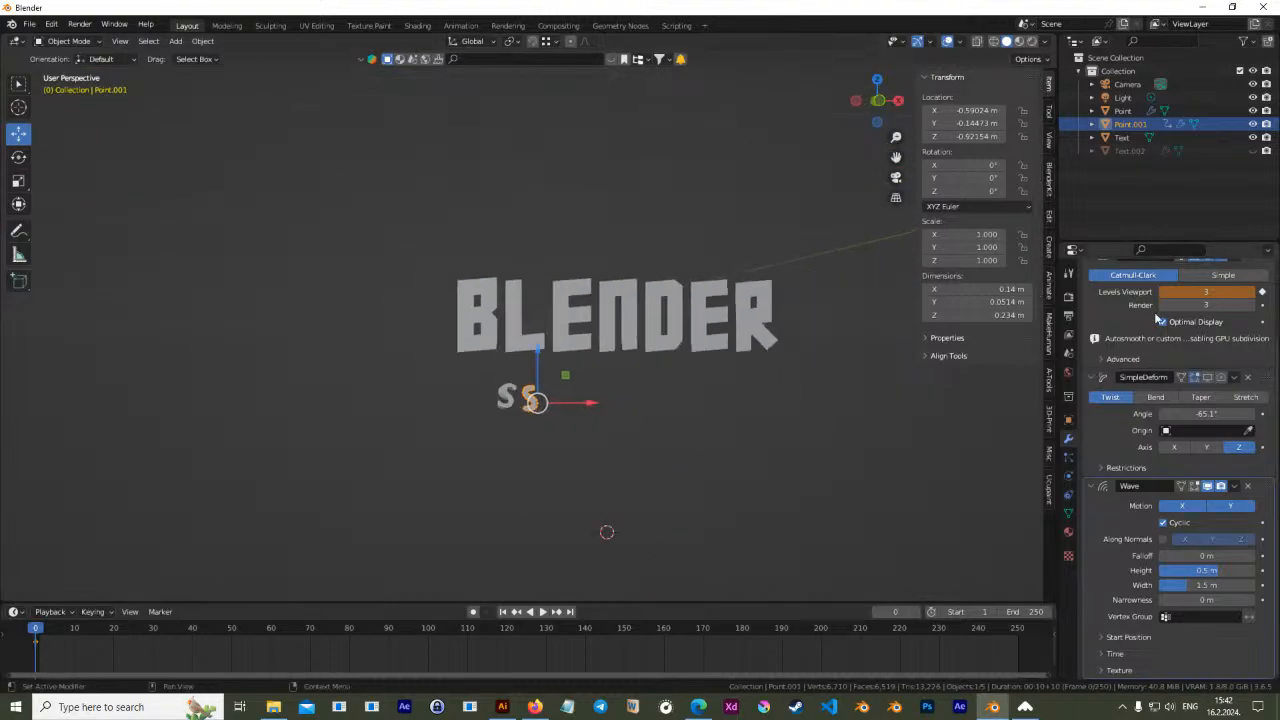
scroll(1208, 393, up, 3)
key(Tab)
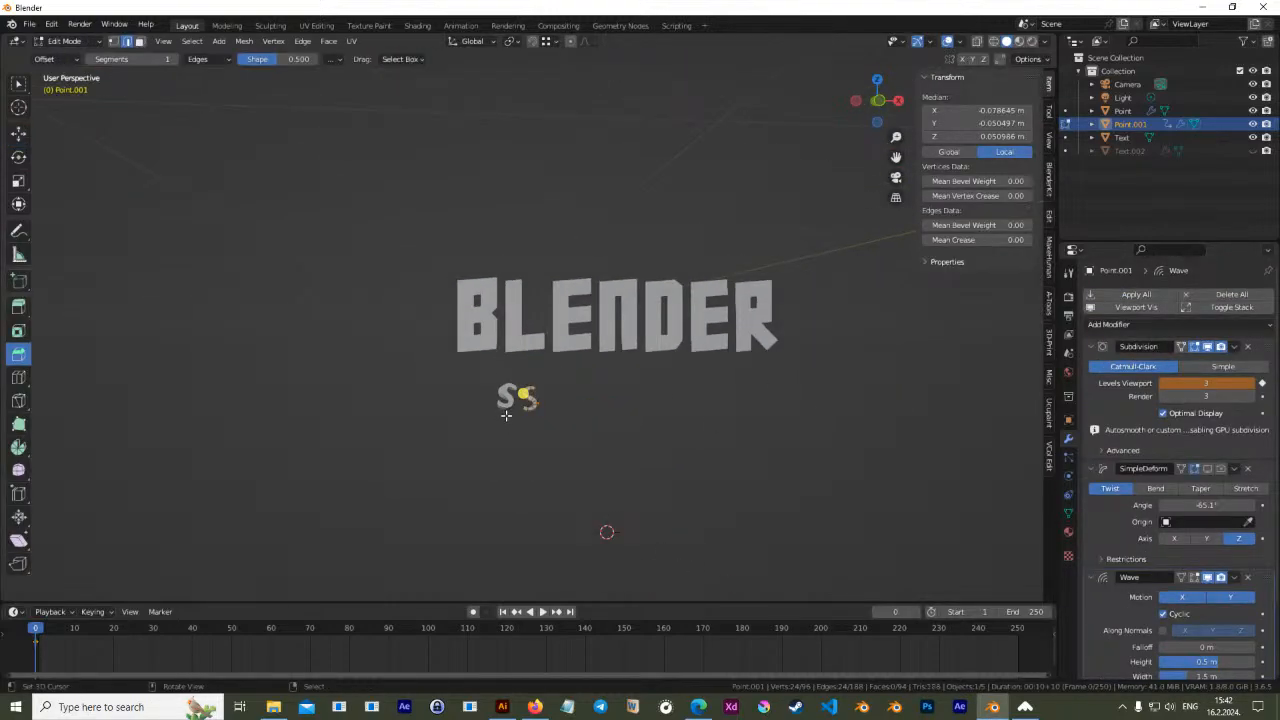
scroll(515, 408, up, 4)
scroll(520, 408, up, 3)
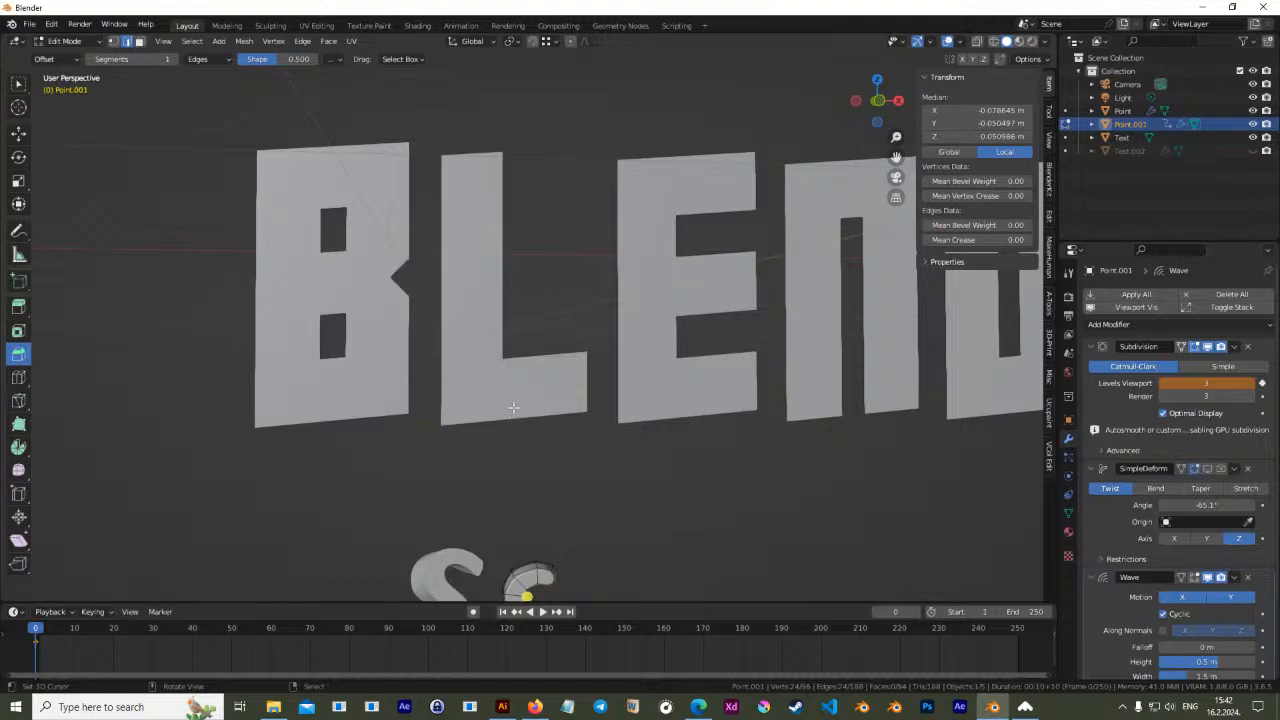
Leave Edit Mode on the rebuilt S, select the plain extruded S and inspect its twisted mesh in Edit Mode beside the rebuilt one
scroll(596, 490, down, 1)
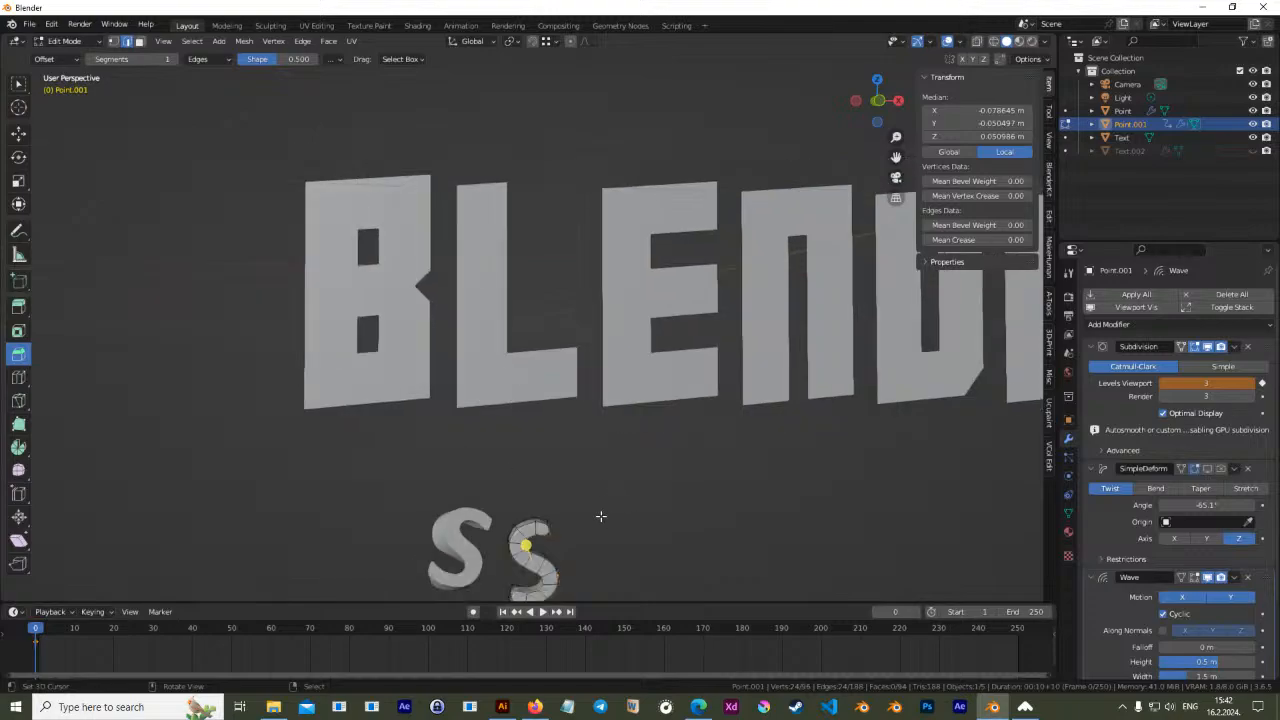
shift+middle_drag(606, 514, 640, 380)
scroll(622, 402, up, 6)
key(Tab)
middle_drag(636, 455, 574, 346)
click(480, 357)
key(Tab)
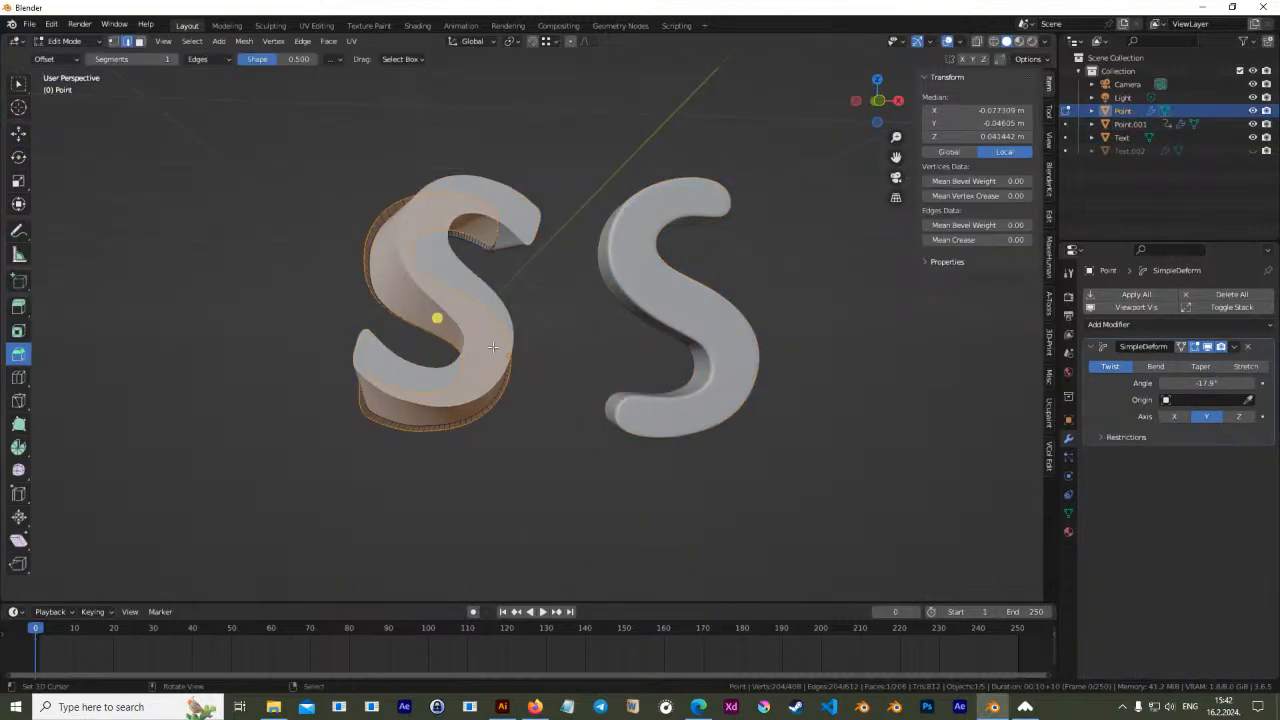
key(Tab)
middle_drag(493, 347, 569, 382)
scroll(734, 350, down, 4)
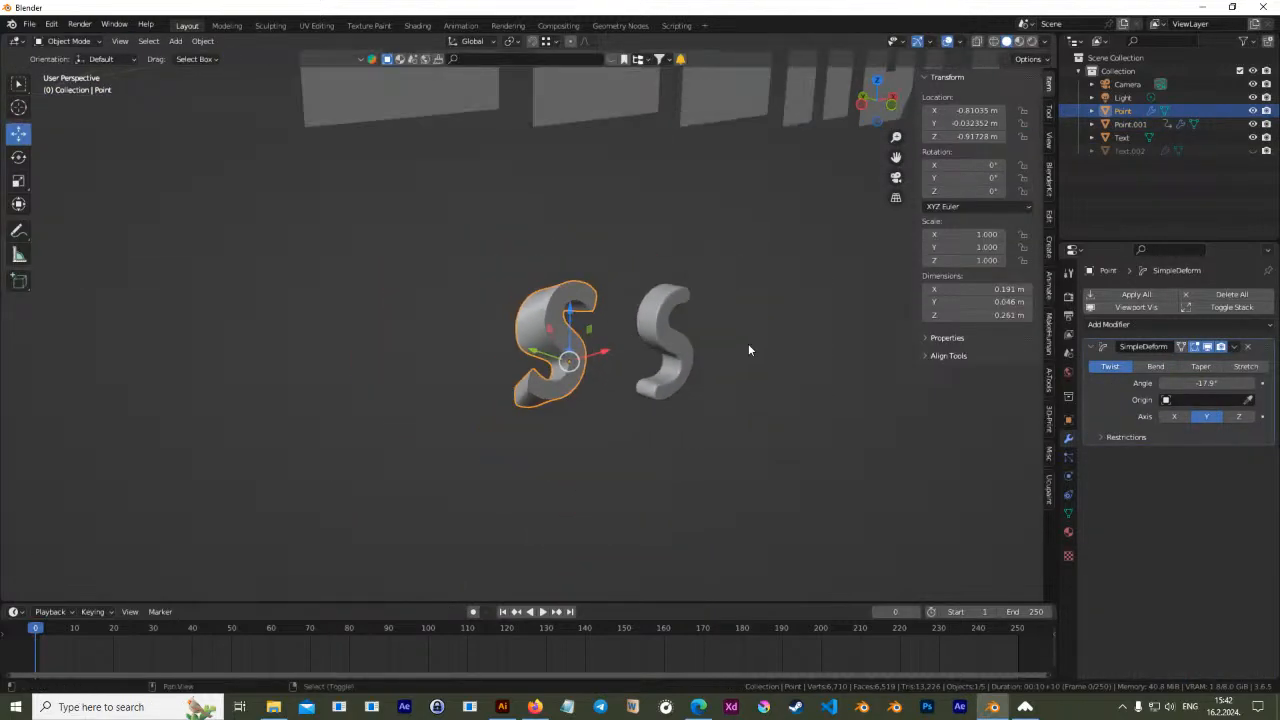
Compare both S letters from an oblique angle and examine the side faces of the plain extruded S in Object and Edit Mode
middle_drag(736, 354, 696, 392)
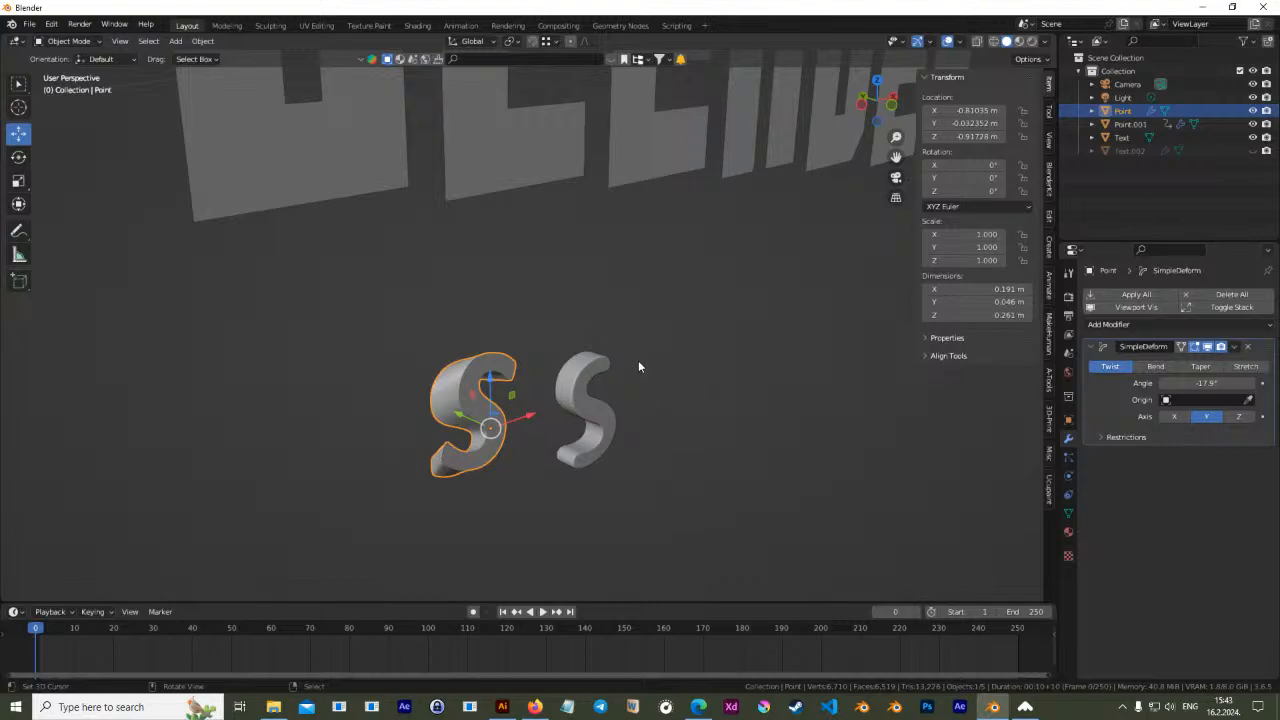
mouse_move(598, 443)
middle_down()
mouse_move(632, 436)
mouse_move(608, 444)
middle_up()
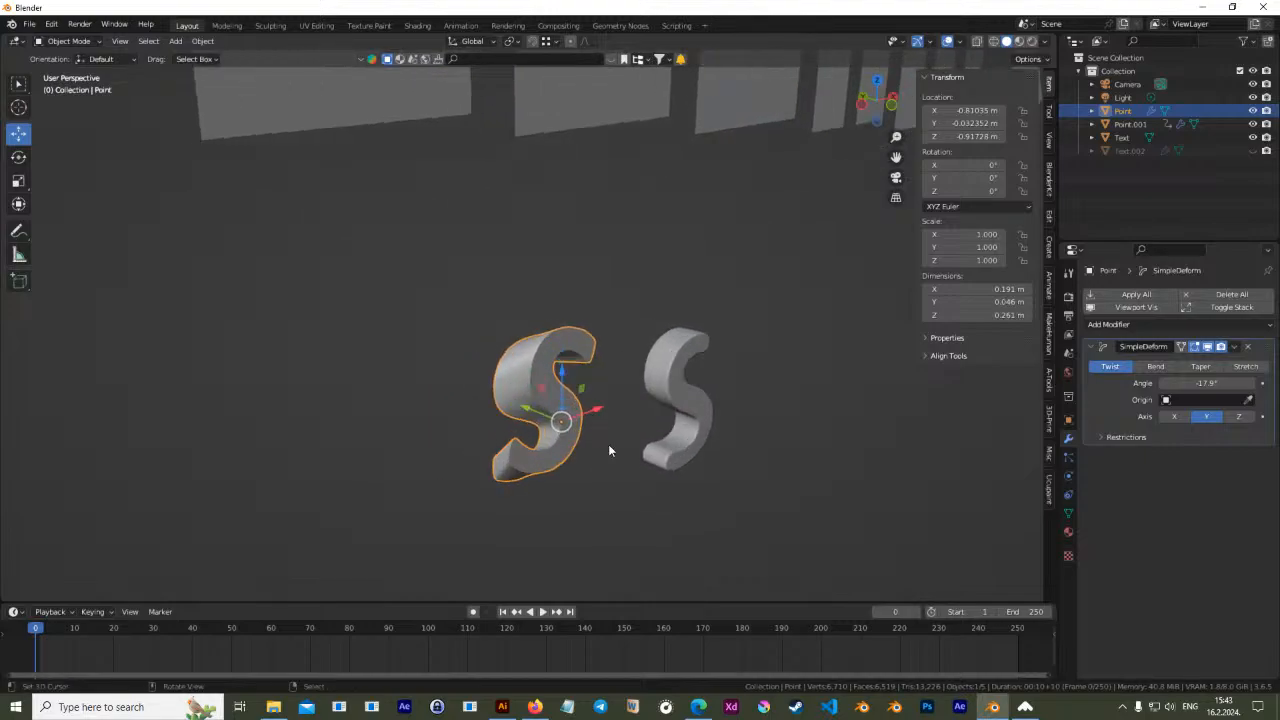
key(Tab)
scroll(574, 408, up, 3)
key(Tab)
key(Tab)
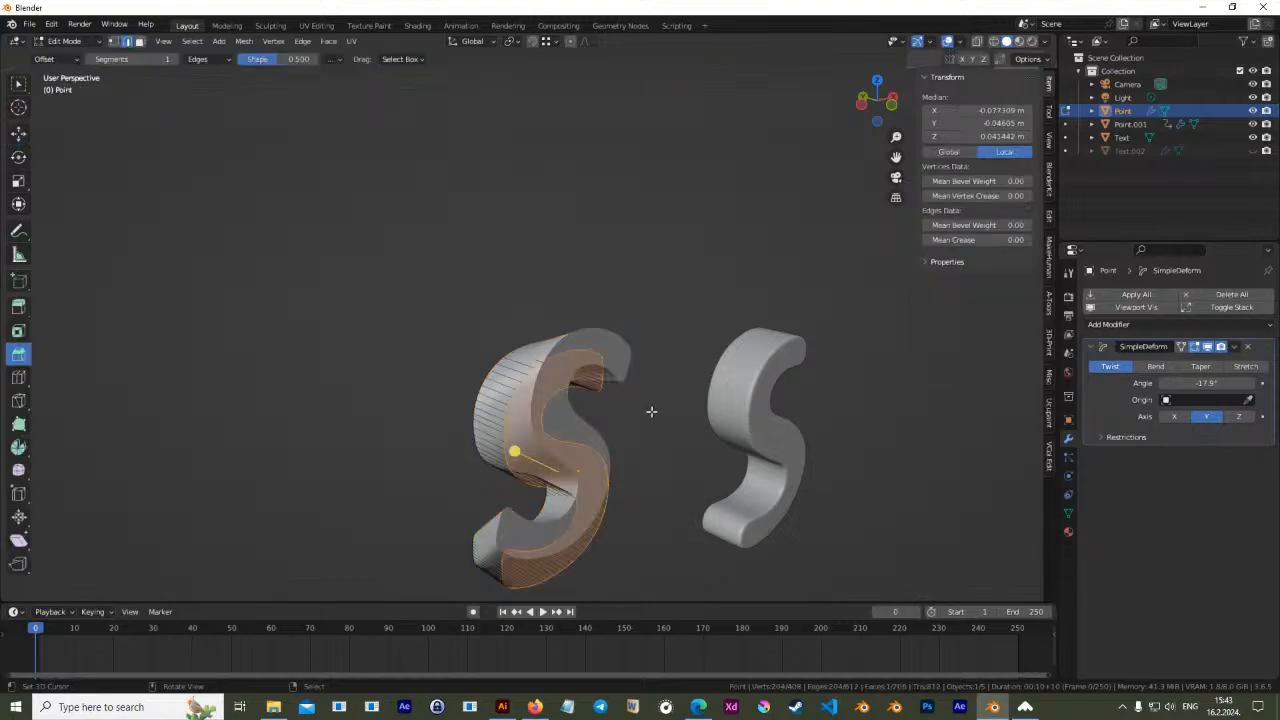
Unhide the "IS THE BEST" text object, select it and inspect its mesh in edit mode
key(Tab)
scroll(652, 412, down, 2)
click(1253, 150)
middle_drag(867, 274, 670, 438)
click(586, 320)
key(Tab)
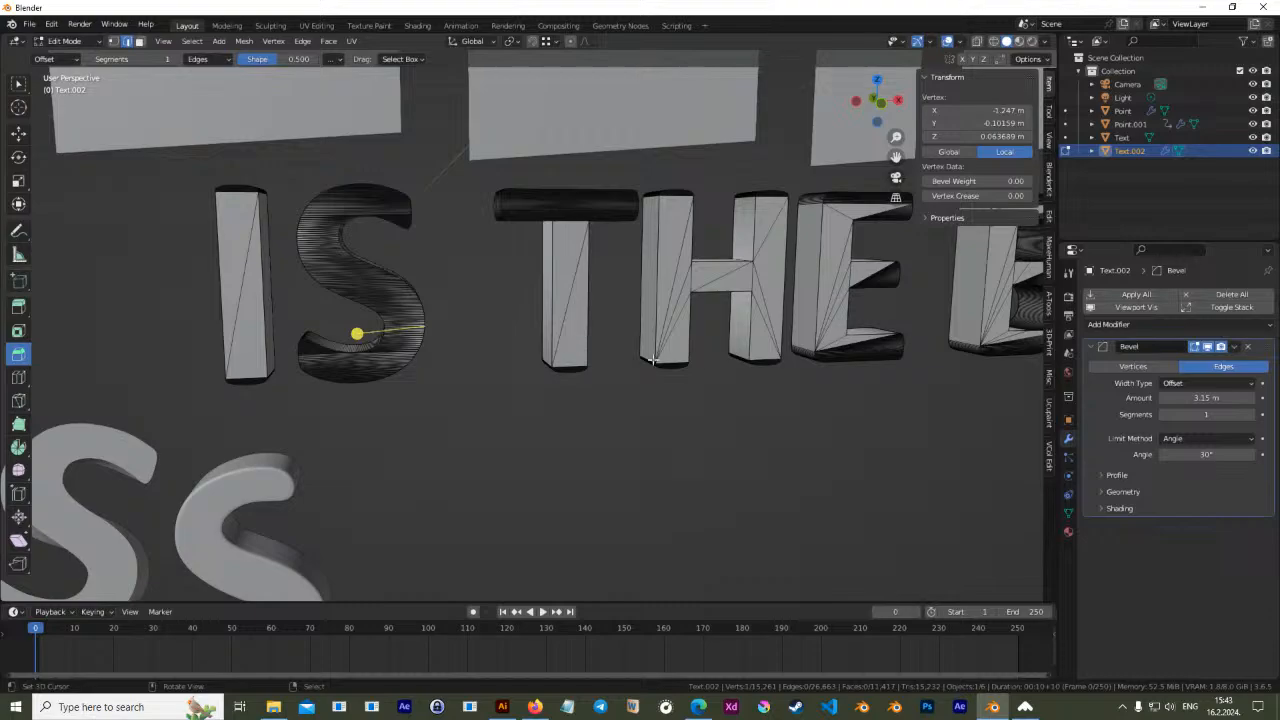
scroll(652, 360, down, 3)
middle_drag(583, 400, 686, 401)
key(Tab)
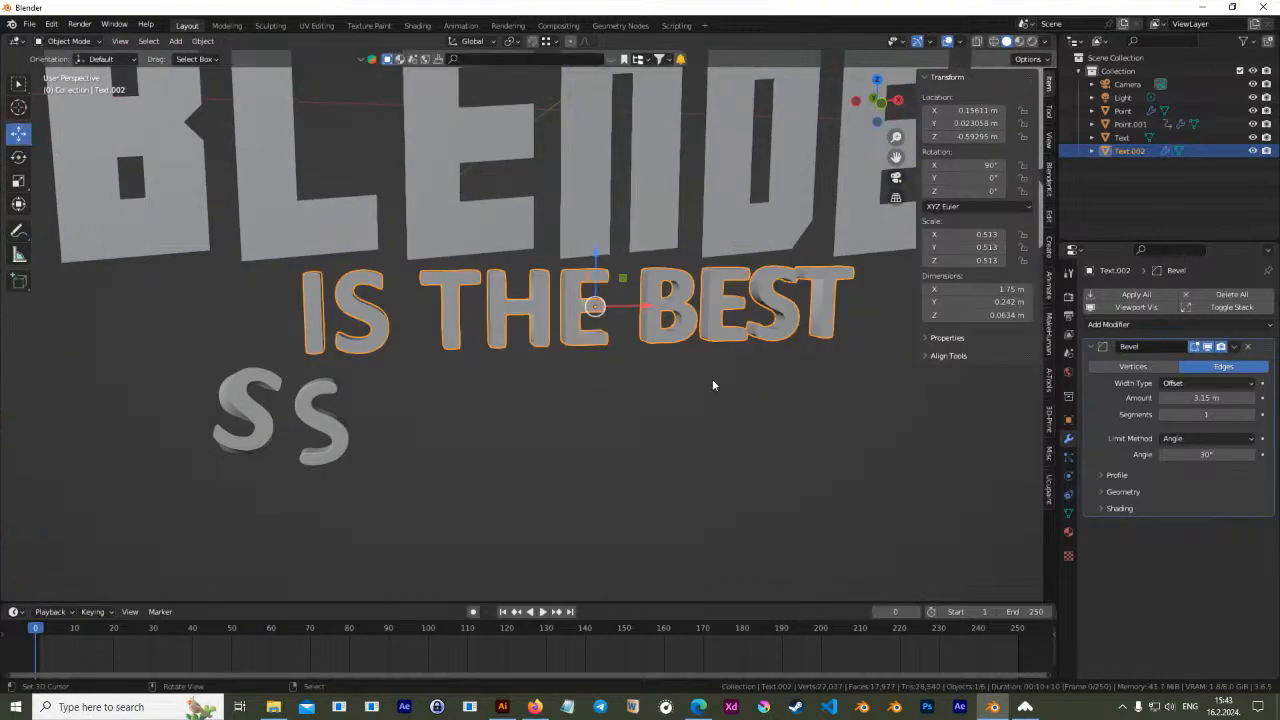
click(1194, 326)
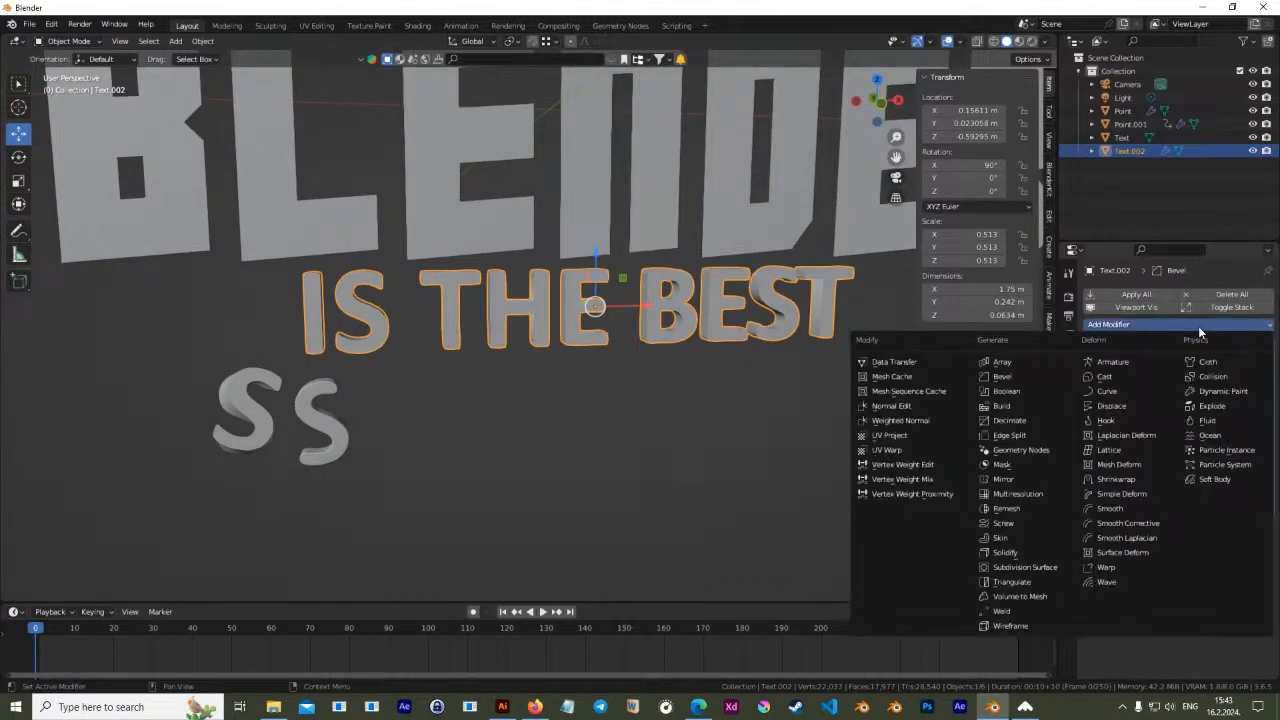
shift+middle_drag(350, 418, 600, 416)
scroll(538, 420, up, 3)
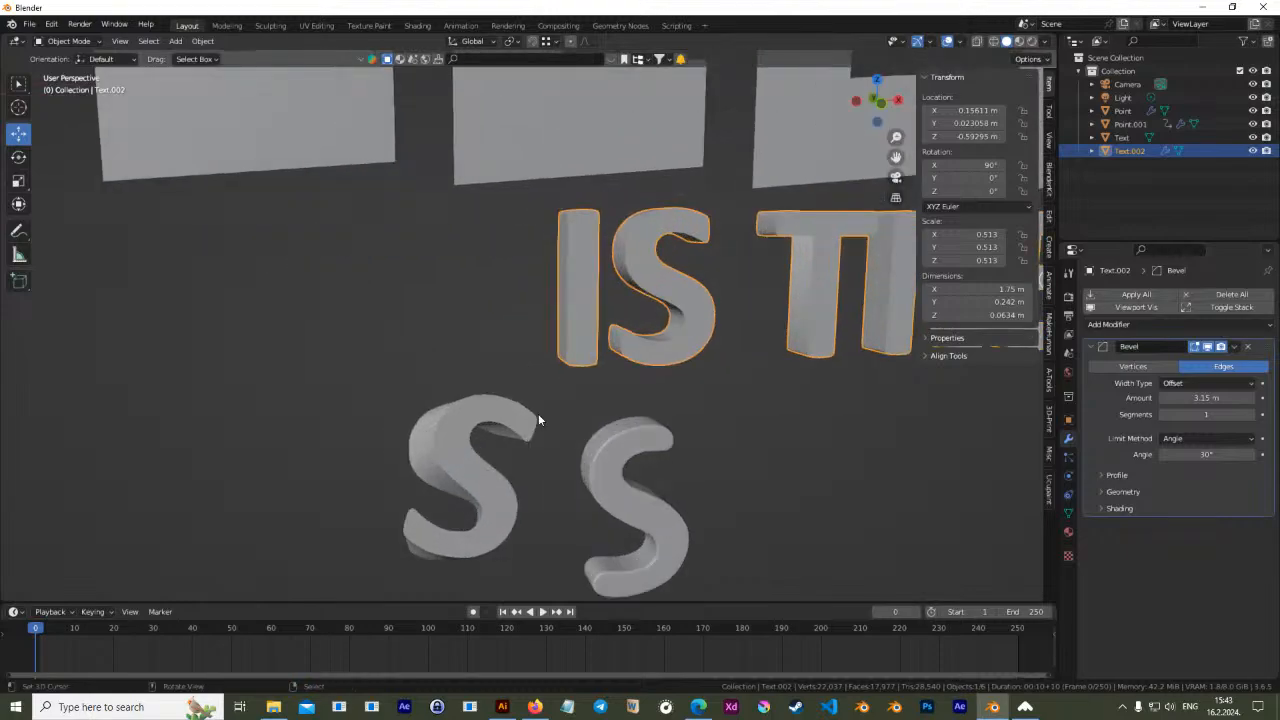
key(Tab)
key(Tab)
Bevel the selected front outline of the first loose S with one segment, and leave edit mode
click(450, 482)
key(Tab)
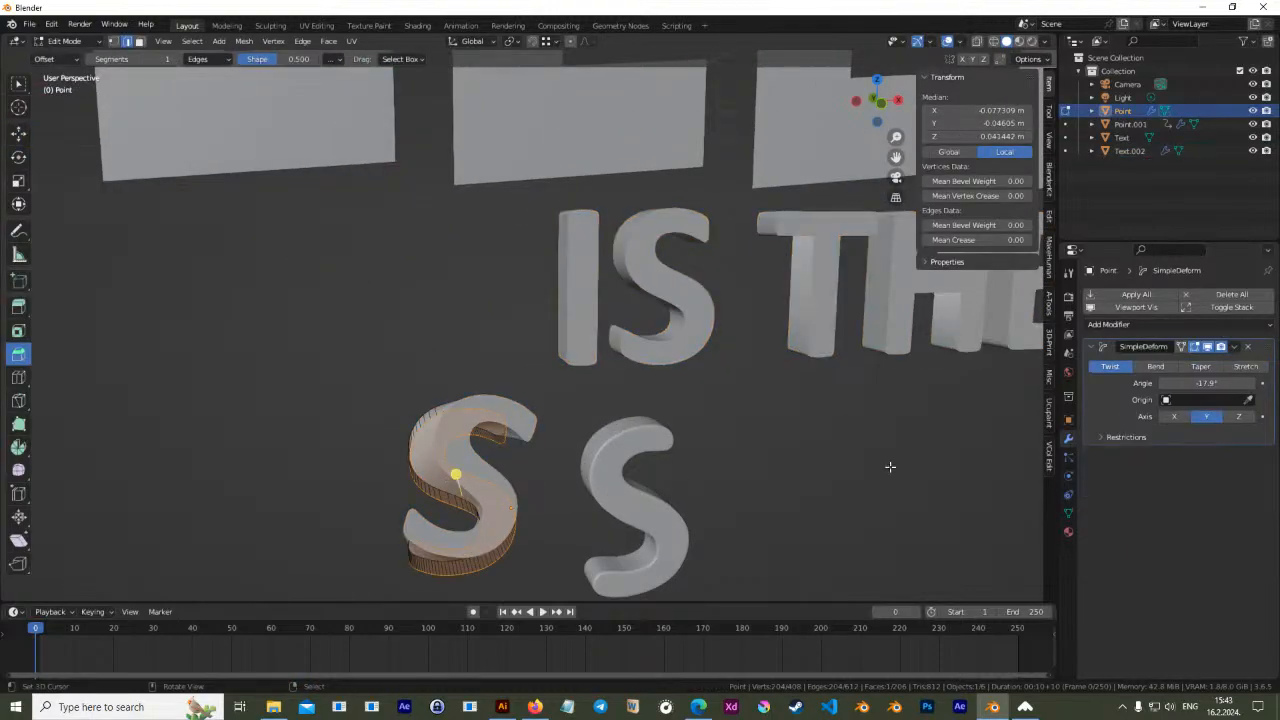
click(1220, 346)
middle_drag(946, 404, 497, 418)
drag(497, 416, 488, 411)
middle_drag(488, 411, 654, 322)
key(Tab)
key(Tab)
key(Tab)
Set the Bevel modifier amount of the "IS THE BEST" text to 4.37 m and check its mesh
click(660, 330)
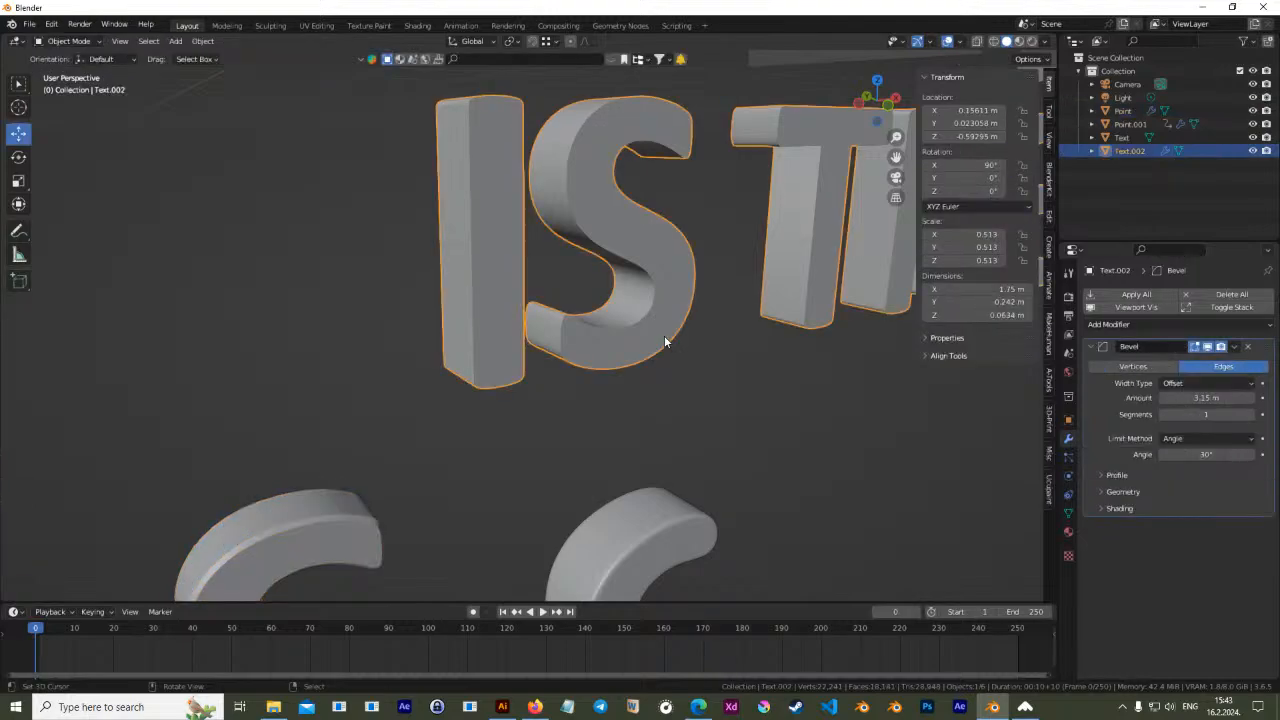
mouse_move(1206, 397)
mouse_down()
mouse_move(1190, 397)
mouse_move(1224, 398)
mouse_up()
key(Tab)
middle_drag(598, 268, 618, 328)
key(Tab)
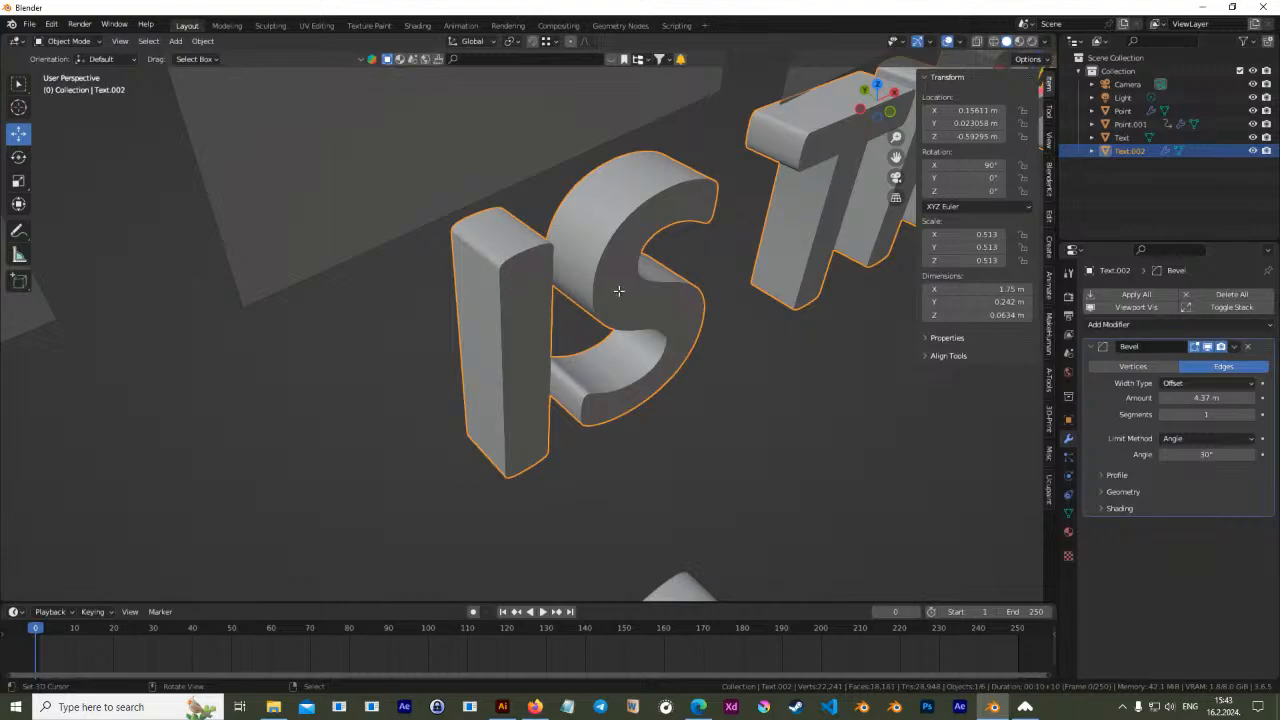
In edit mode, select the linked front faces of the S and the I in the word "IS"
key(Tab)
key(ctrl+b)
key(ctrl+l)
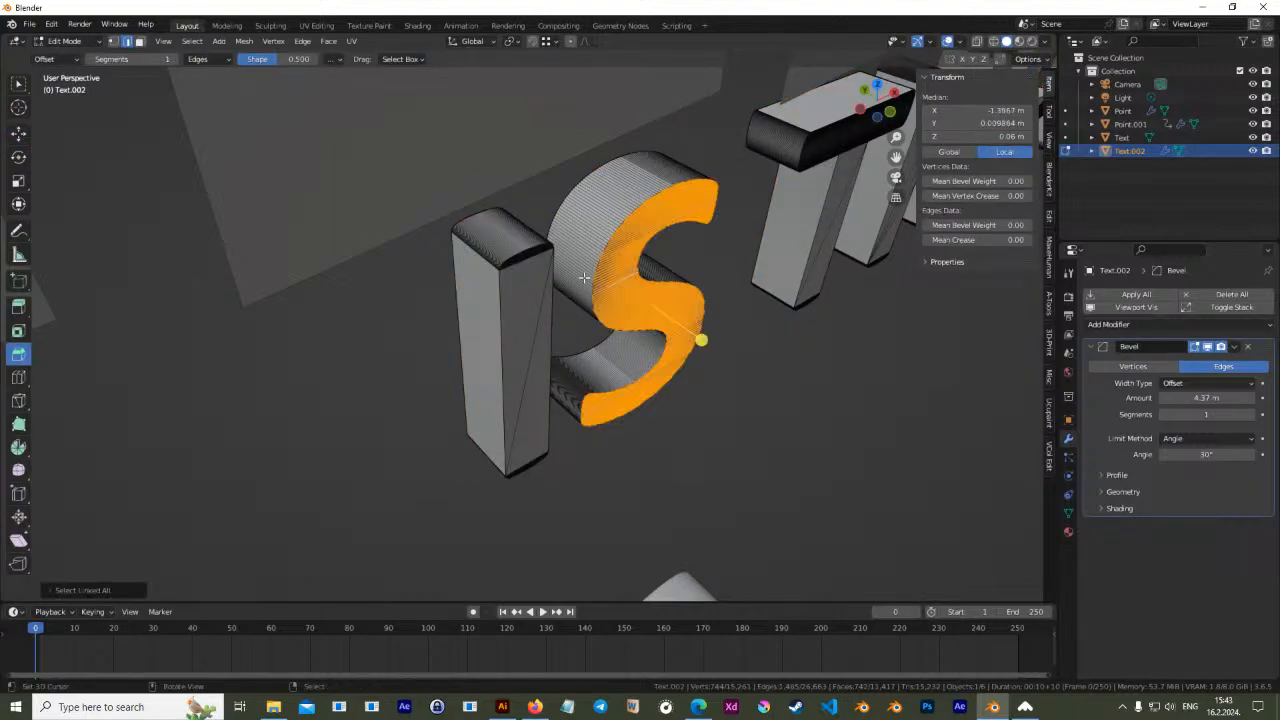
key(Tab)
key(Tab)
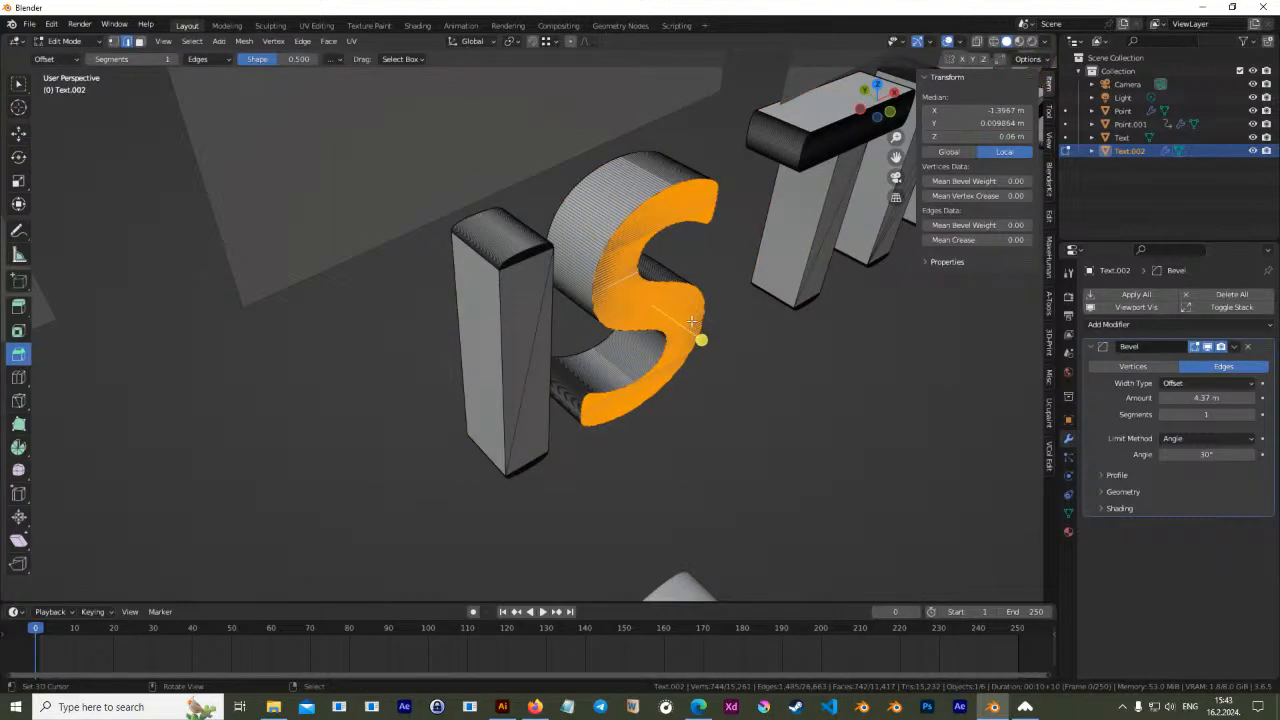
scroll(691, 321, down, 2)
middle_drag(702, 294, 600, 266)
shift+click(513, 265)
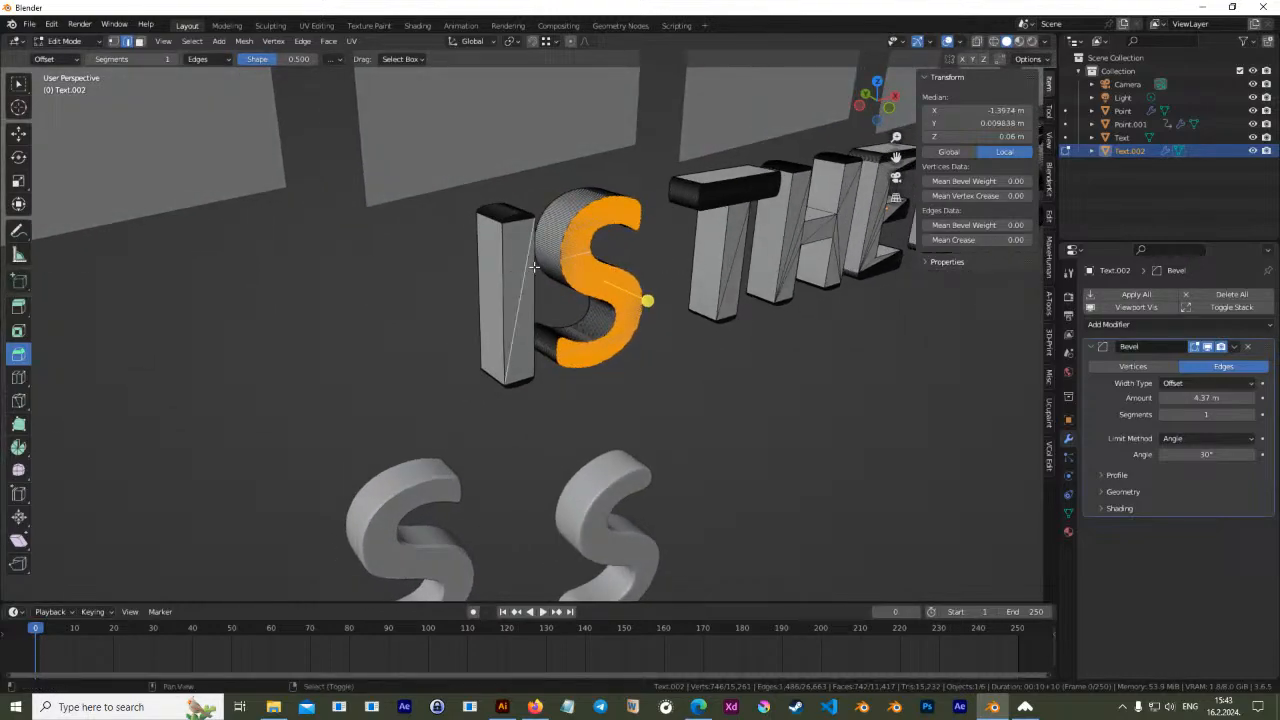
key(ctrl+l)
Extend the selection to the linked front faces of all the letters in "THE BEST"
ctrl+click(736, 255)
shift+middle_drag(786, 248, 389, 286)
ctrl+click(389, 286)
ctrl+click(476, 272)
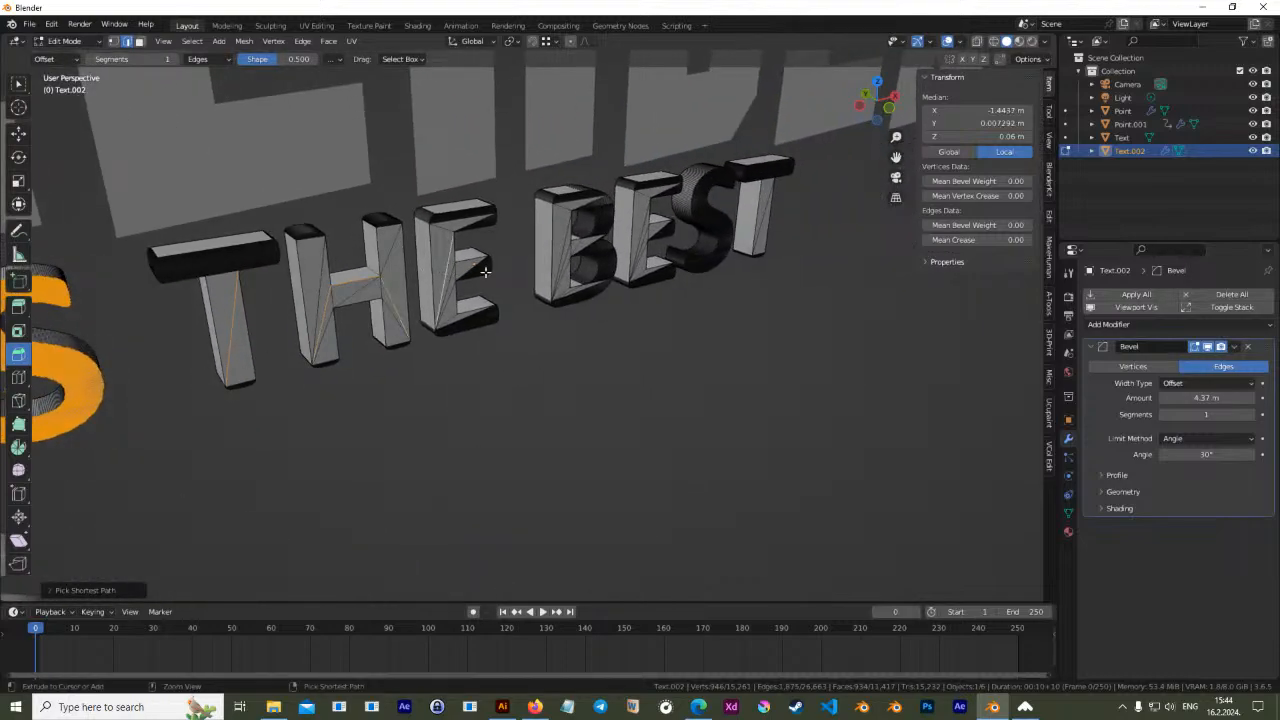
ctrl+click(563, 257)
ctrl+click(706, 209)
ctrl+click(771, 172)
key(ctrl+l)
middle_drag(771, 172, 625, 336)
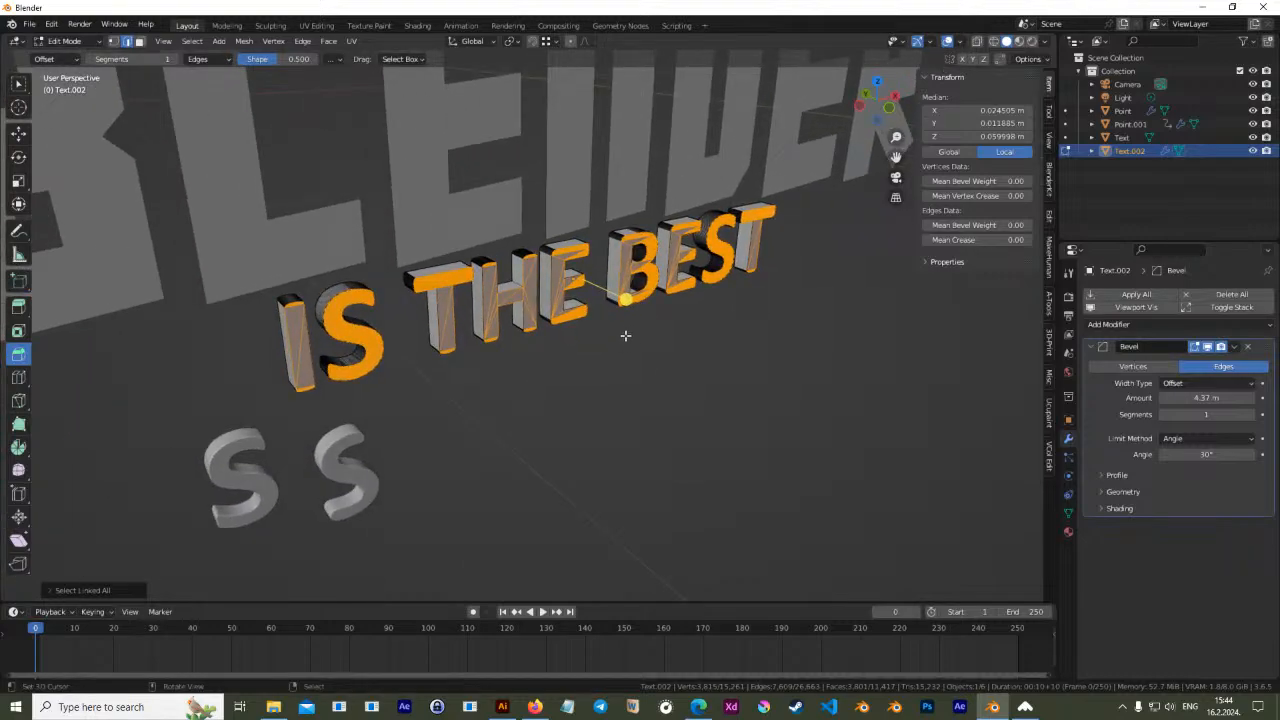
Separate the selected front faces into their own object and delete the remaining thick text object
key(p)
click(621, 342)
key(Tab)
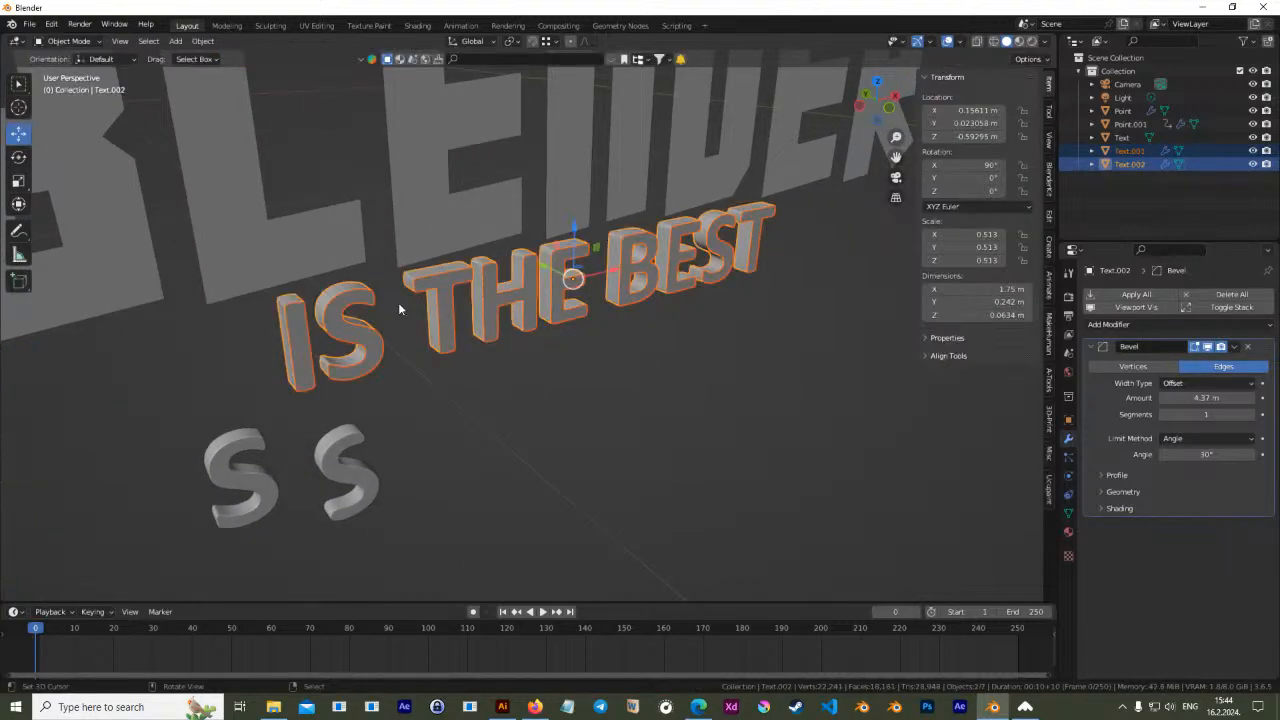
click(287, 305)
key(Delete)
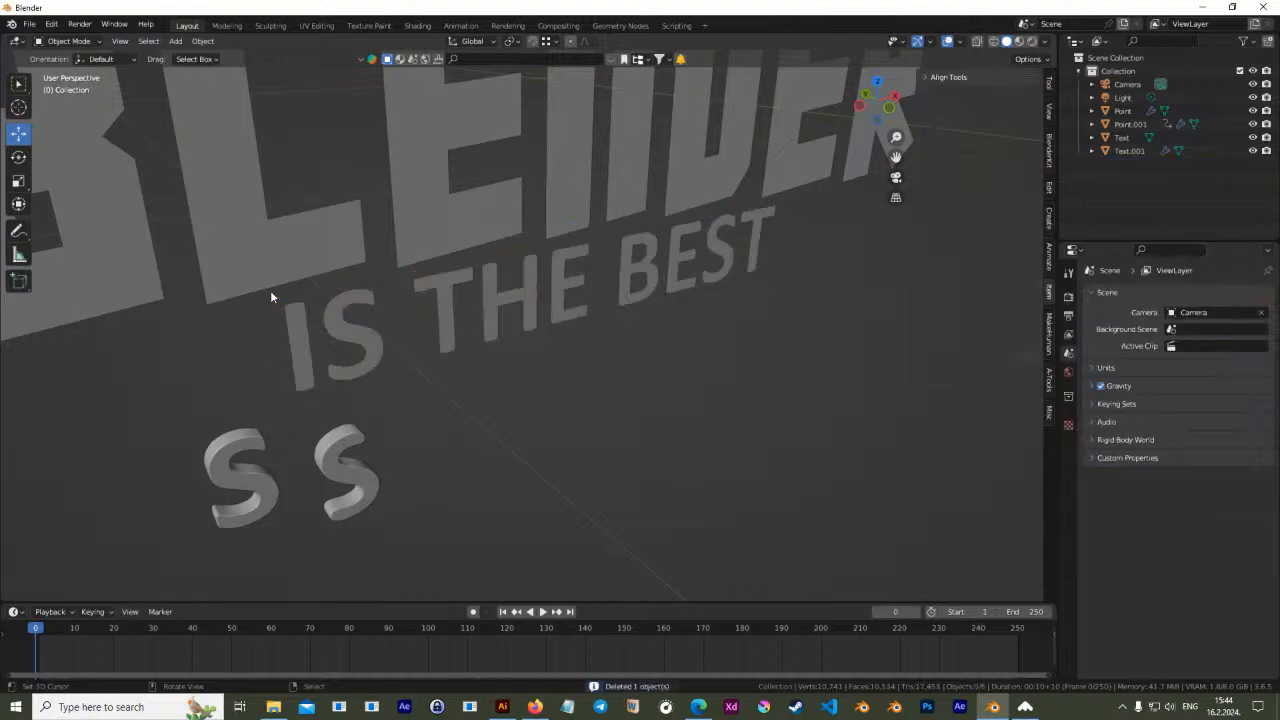
Extrude all faces of the flat "IS THE BEST" text to a depth of about 0.037 m
click(466, 302)
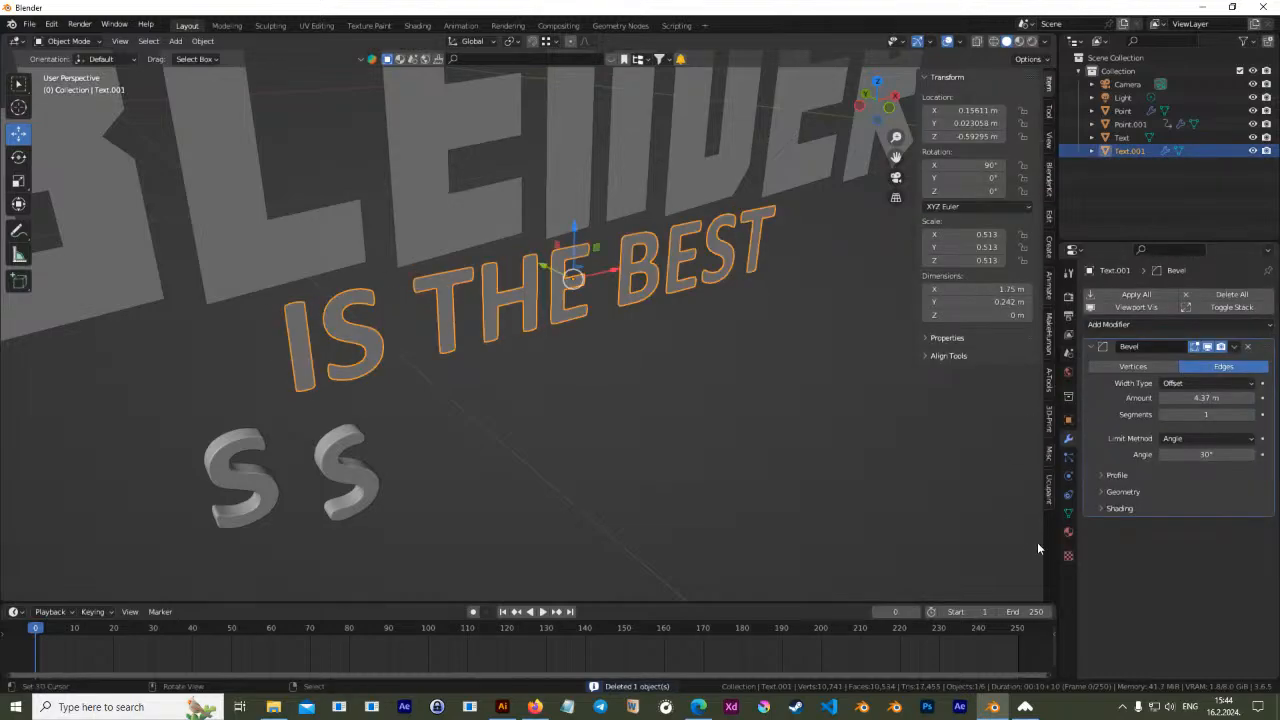
middle_drag(487, 374, 664, 392)
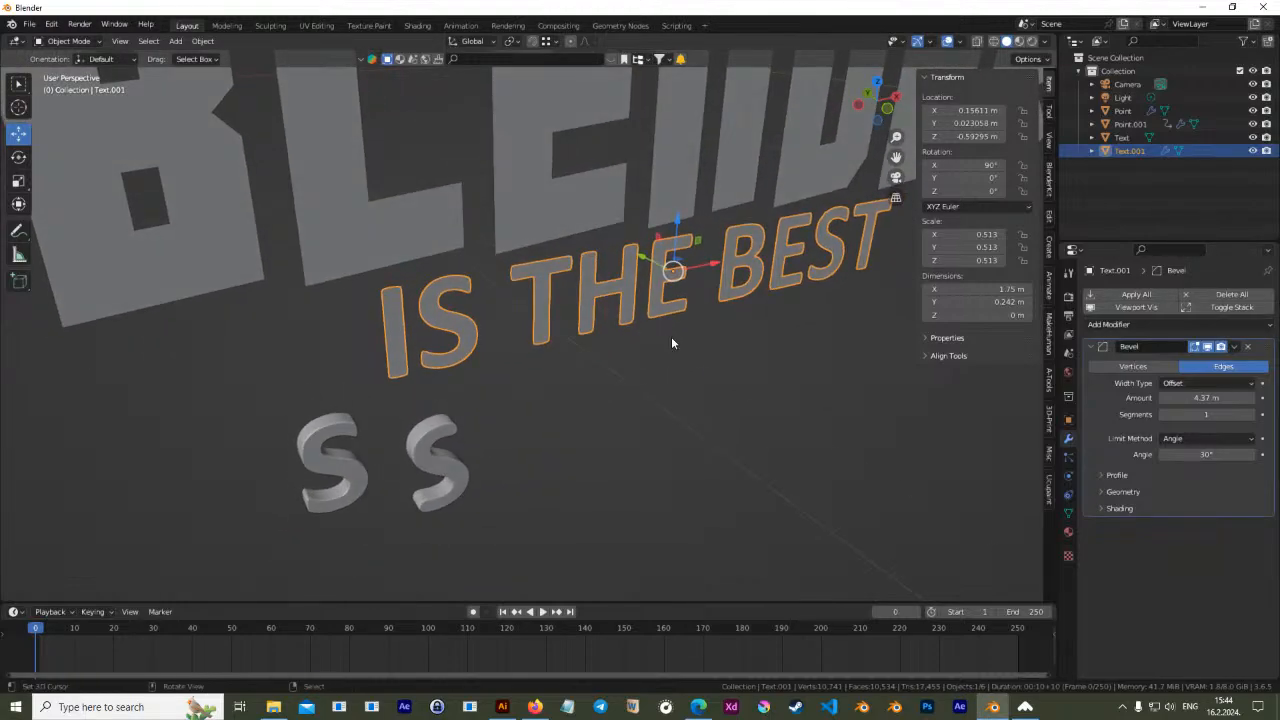
key(Tab)
scroll(654, 333, up, 1)
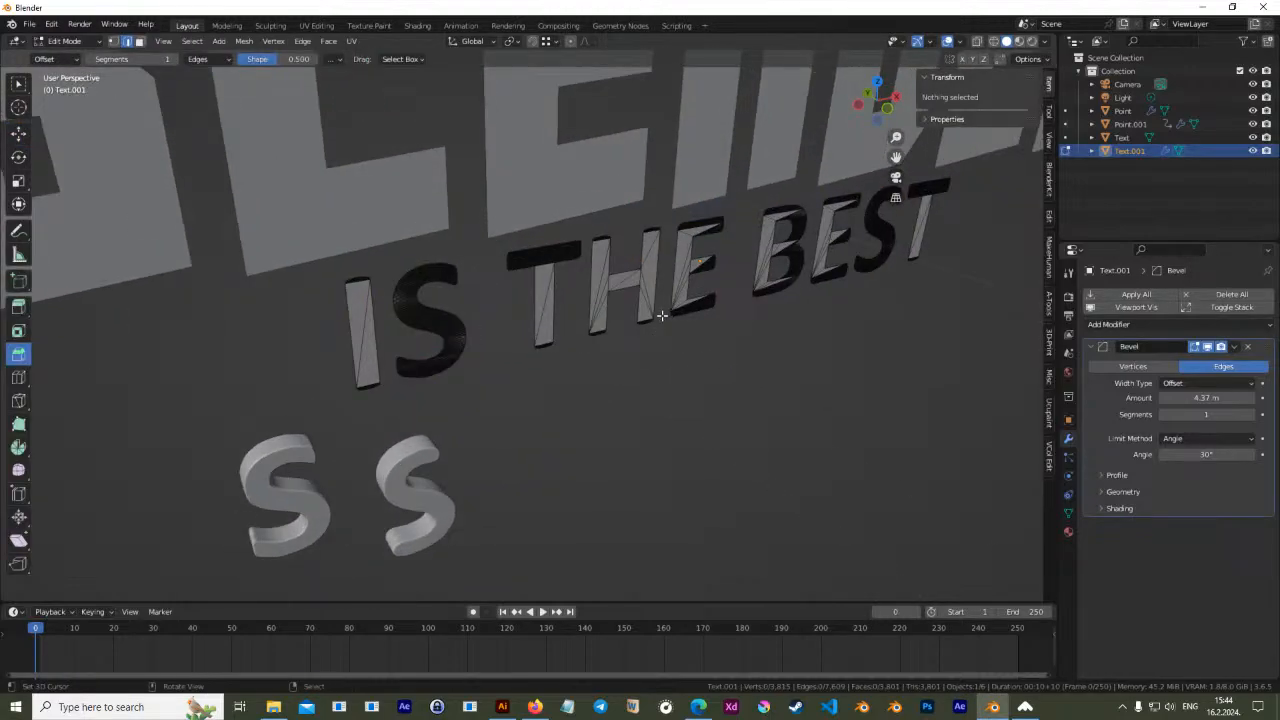
key(a)
middle_drag(586, 363, 412, 298)
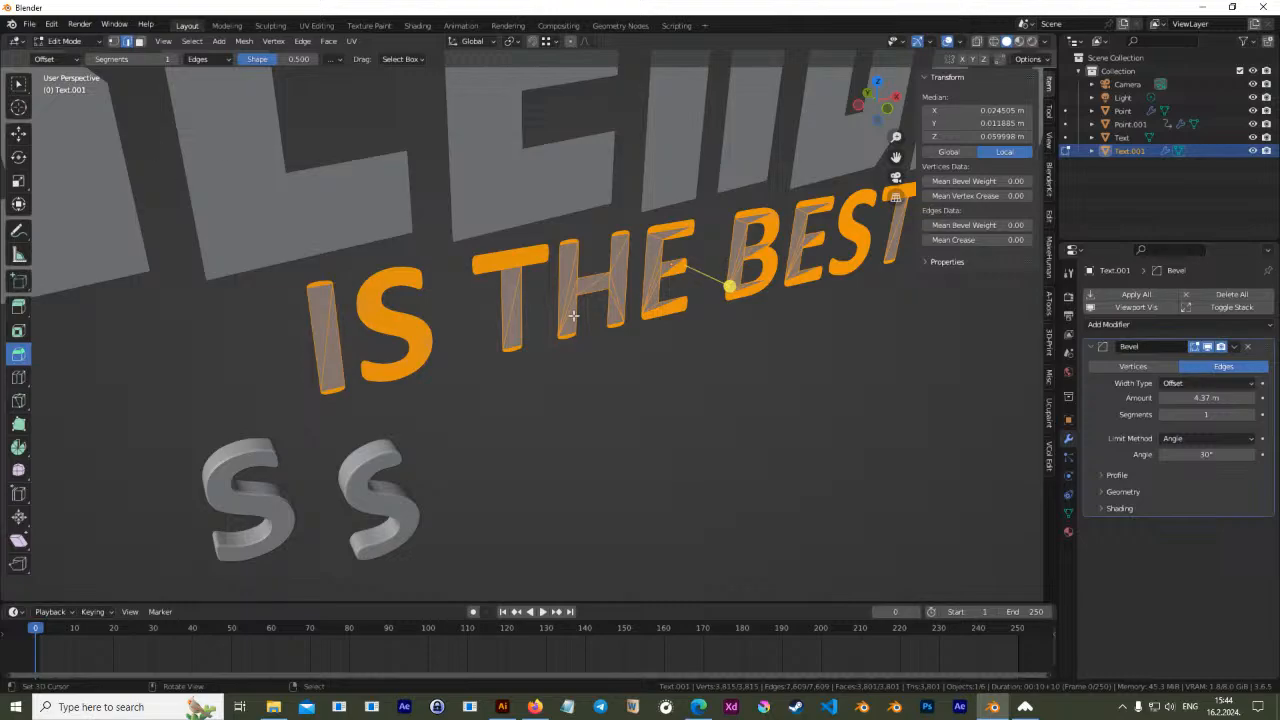
middle_drag(573, 315, 600, 371)
key(e)
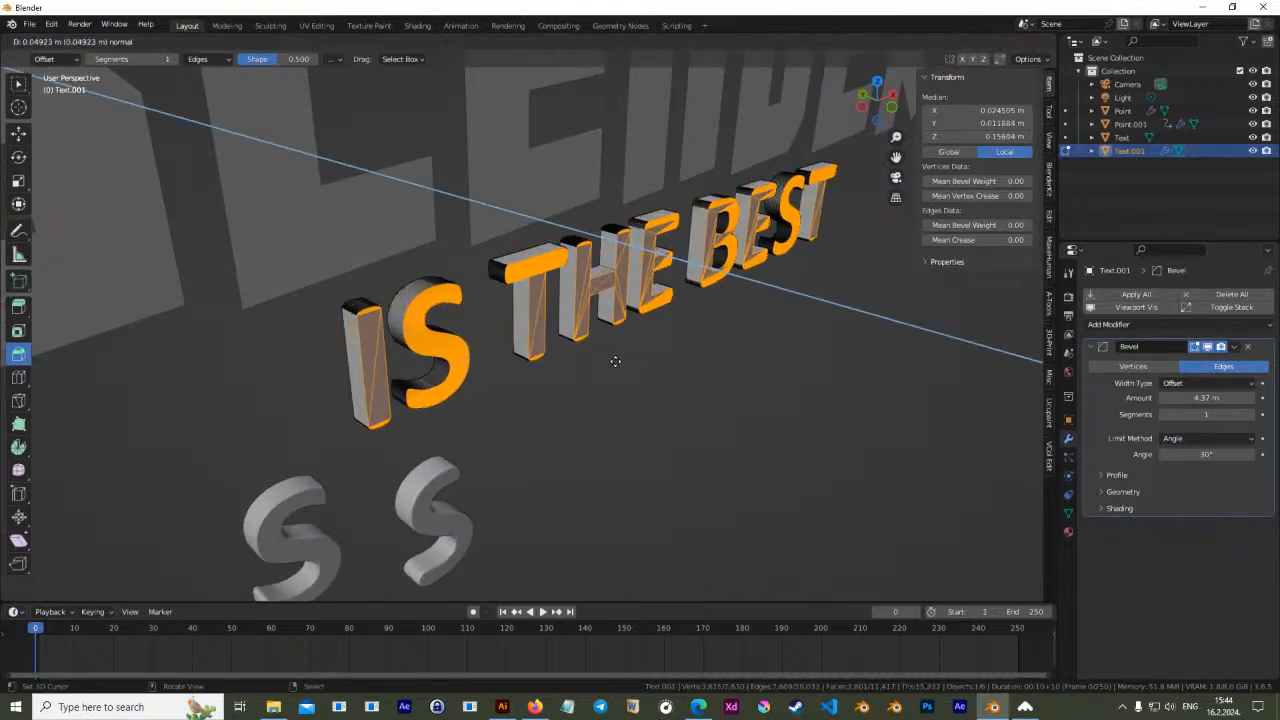
click(608, 359)
key(Tab)
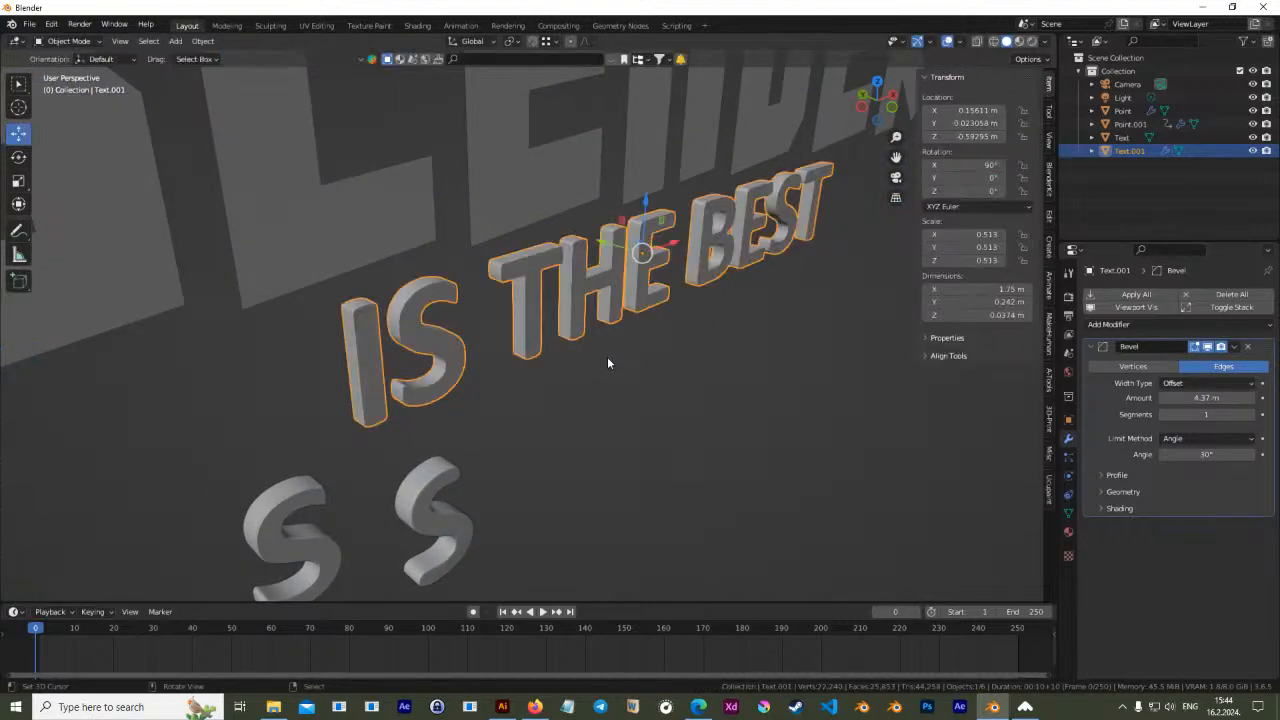
Remove the Bevel modifier from the extruded "IS THE BEST" text
scroll(607, 356, up, 3)
middle_drag(651, 342, 854, 374)
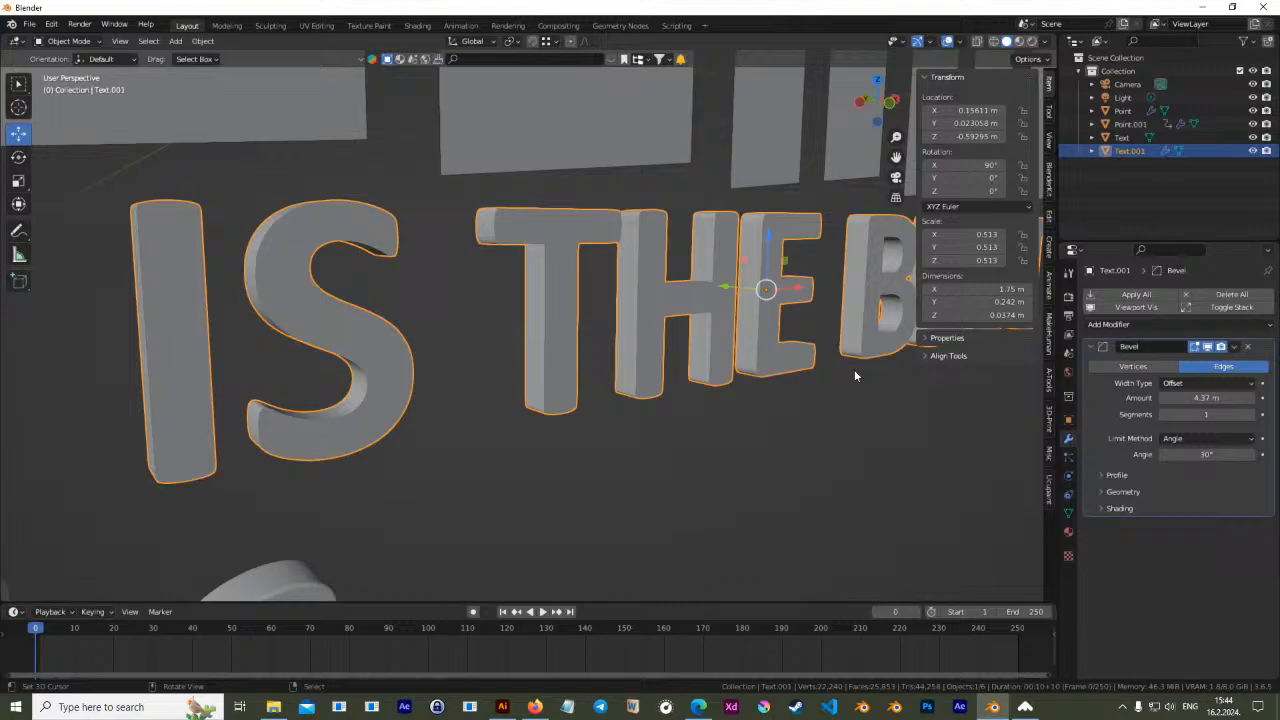
drag(1208, 347, 1223, 347)
click(1206, 348)
drag(1206, 398, 1165, 398)
click(1250, 346)
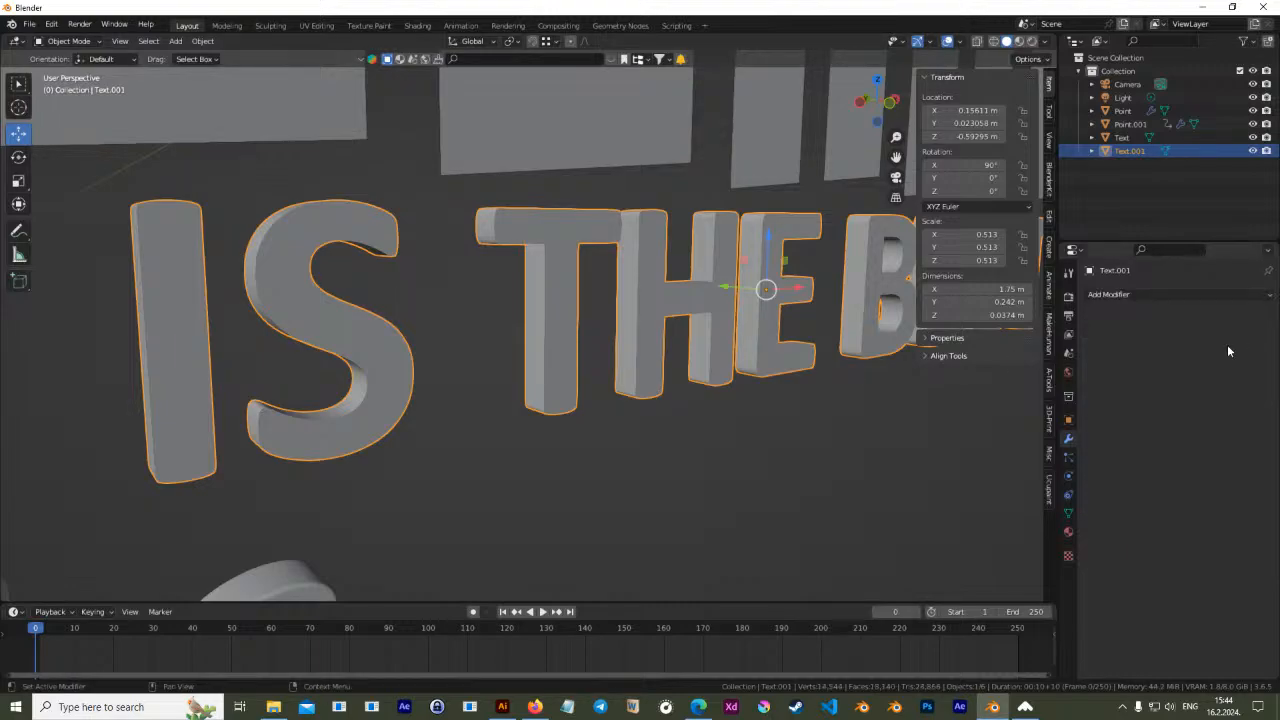
Try to select the front edge loops of the I and the S in the extruded text's mesh
key(Tab)
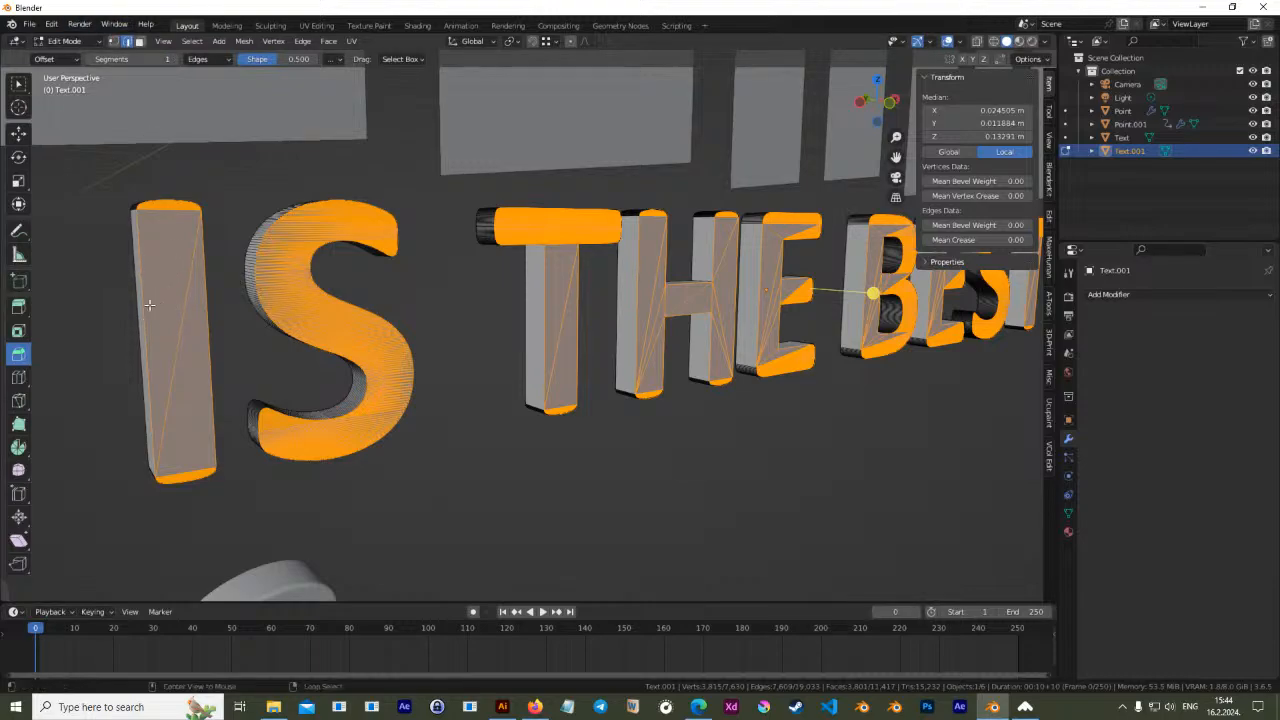
click(153, 305)
middle_drag(220, 354, 508, 319)
scroll(512, 311, up, 2)
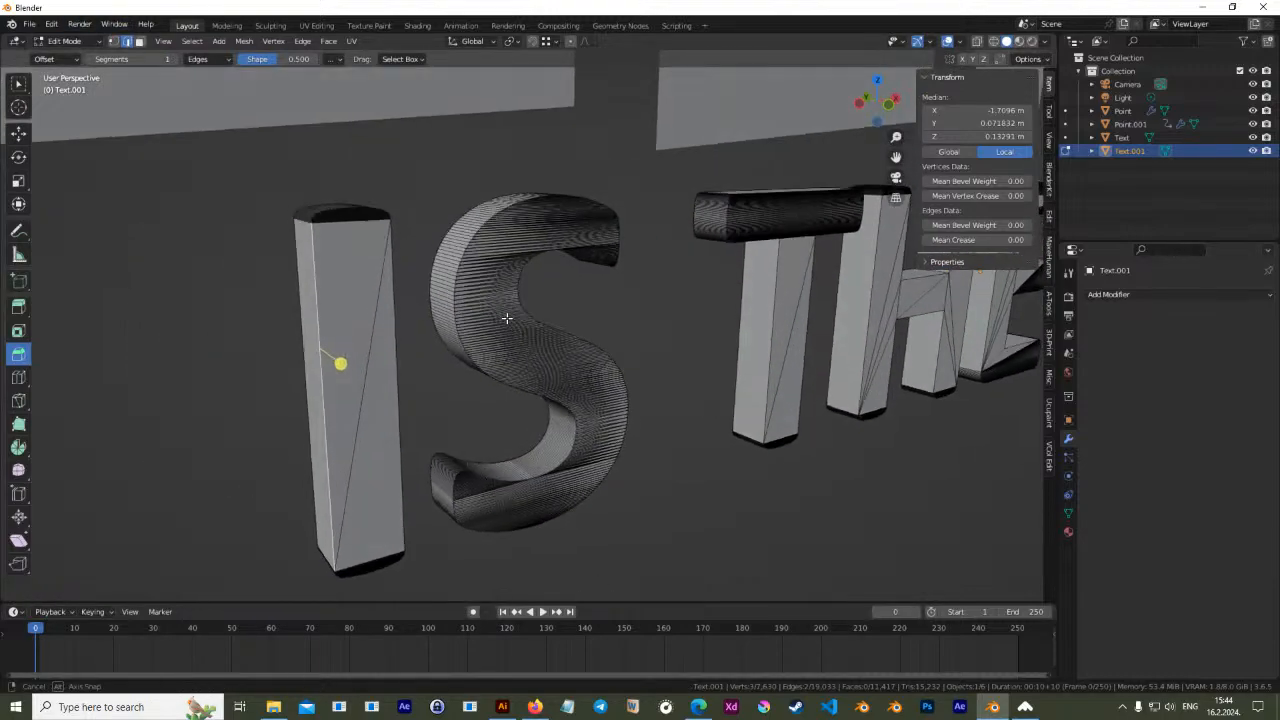
alt+shift+right_click(455, 290)
alt+shift+right_click(455, 281)
scroll(455, 281, up, 3)
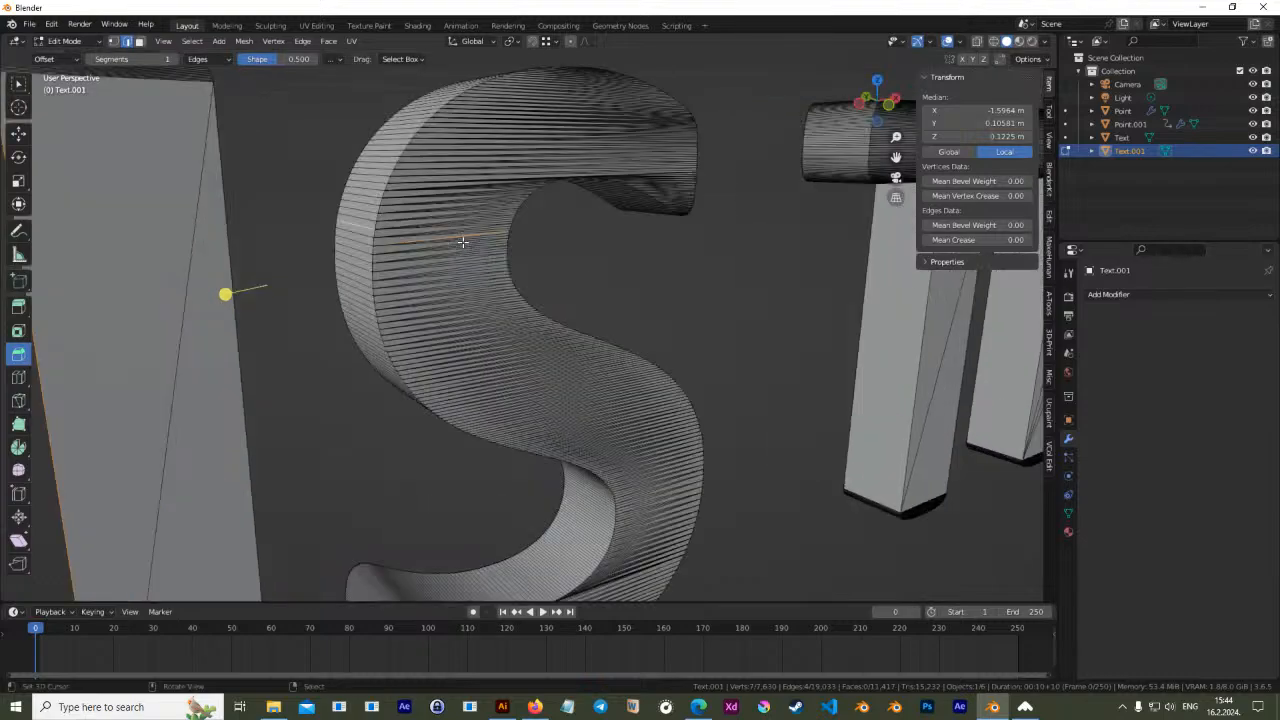
alt+shift+right_click(443, 306)
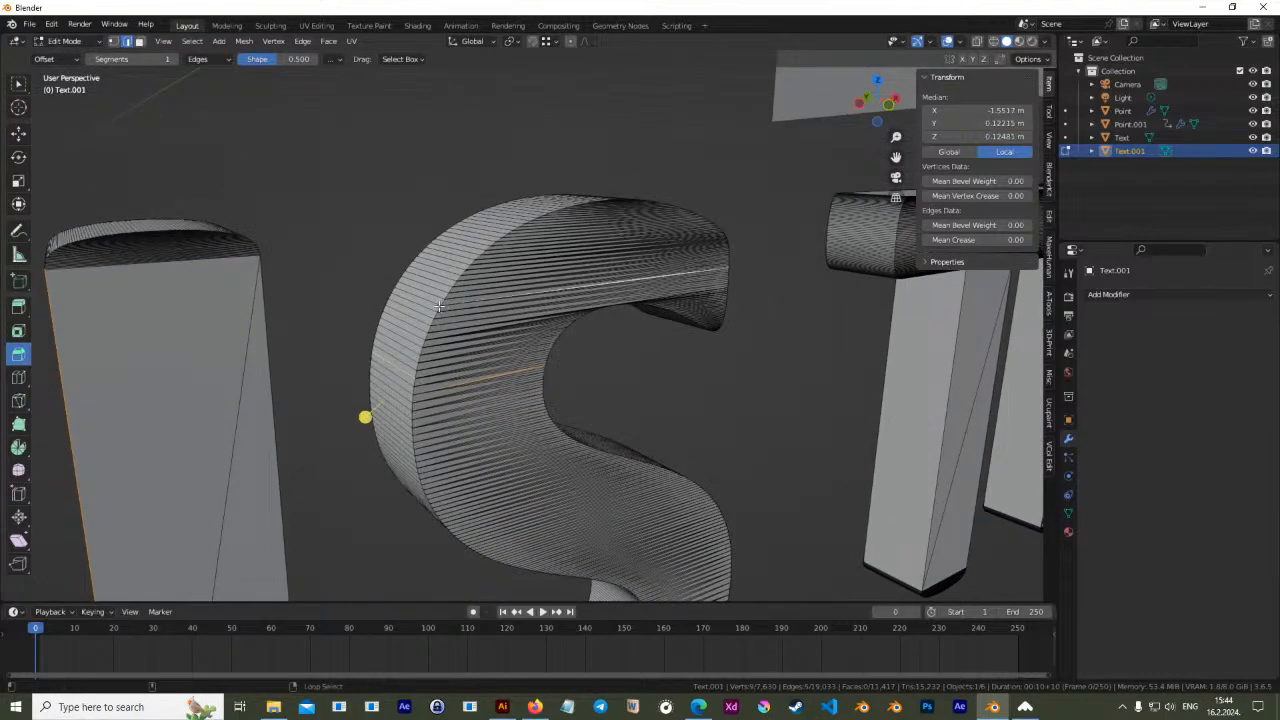
alt+shift+right_click(447, 292)
Try to start a new edge loop selection along the front outline of the S in "IS"
alt+right_click(451, 287)
alt+right_click(455, 279)
scroll(466, 265, up, 2)
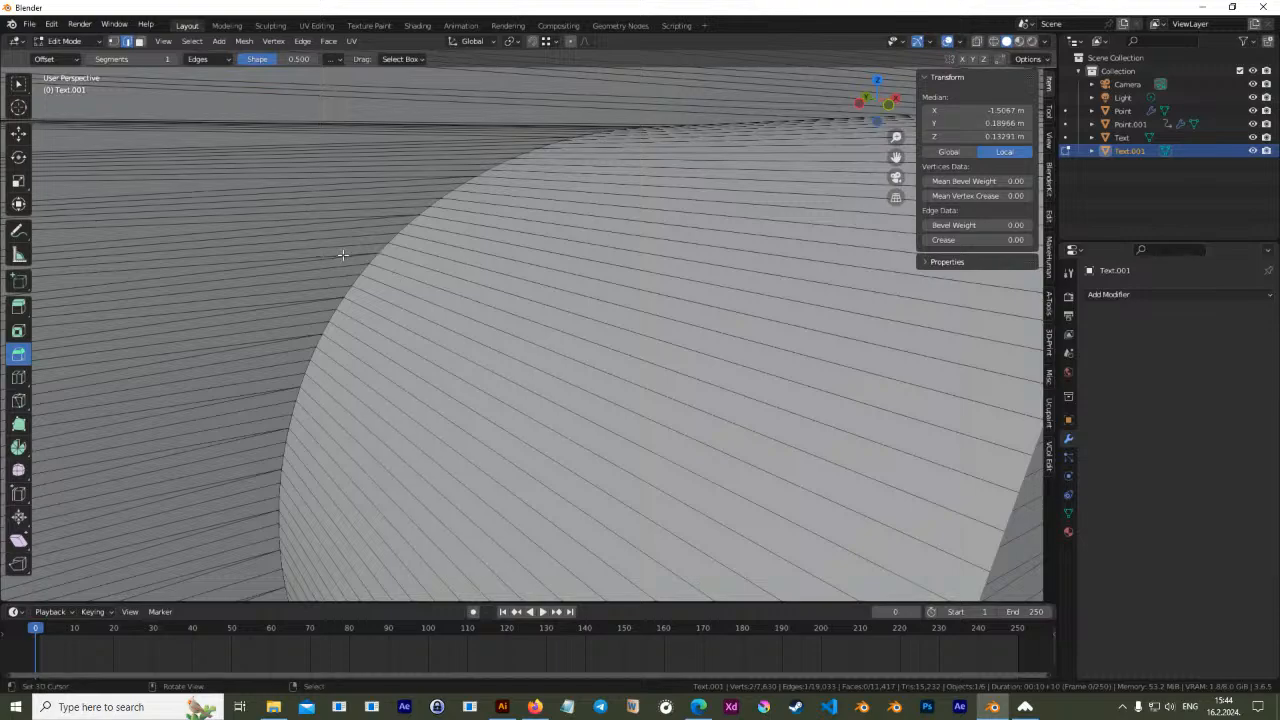
scroll(342, 255, down, 2)
alt+right_click(238, 130)
scroll(430, 194, down, 3)
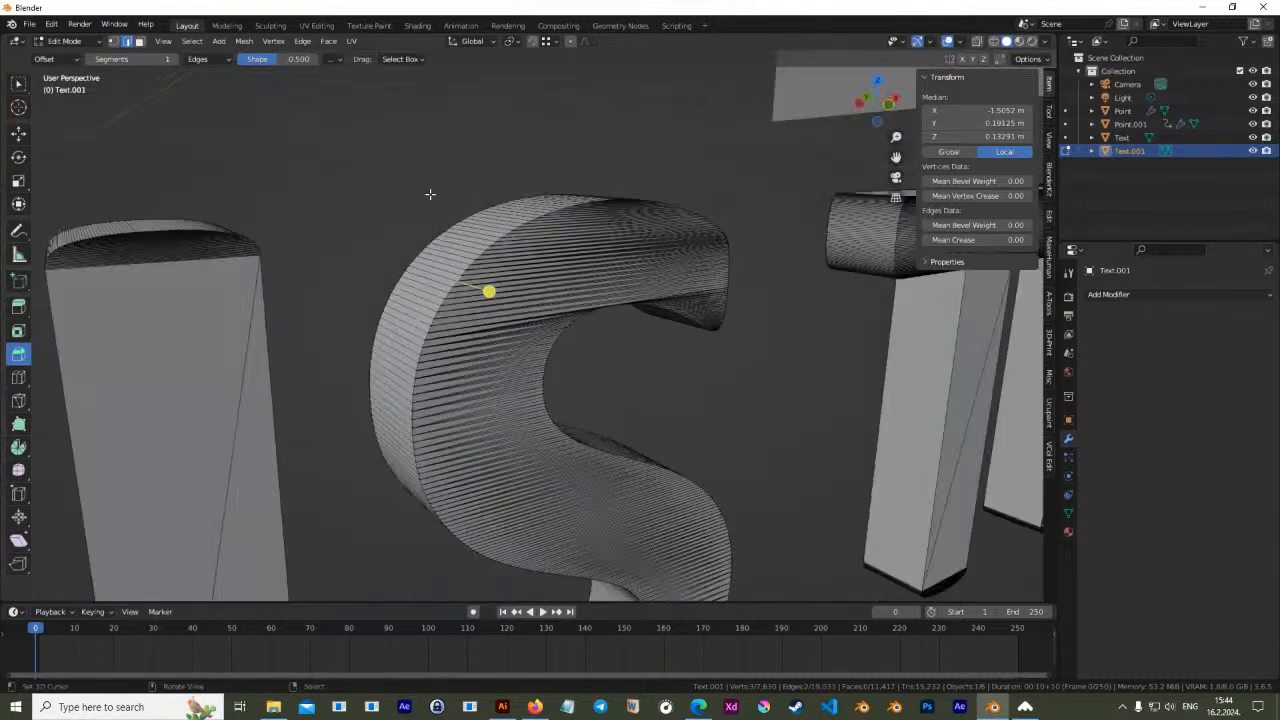
Examine the text's mesh from the front view, ending close up on the rounded end of the T's crossbar
scroll(430, 194, down, 2)
shift+middle_drag(940, 342, 684, 268)
scroll(702, 296, down, 3)
shift+middle_drag(863, 394, 691, 335)
scroll(691, 335, down, 4)
shift+middle_drag(822, 338, 692, 338)
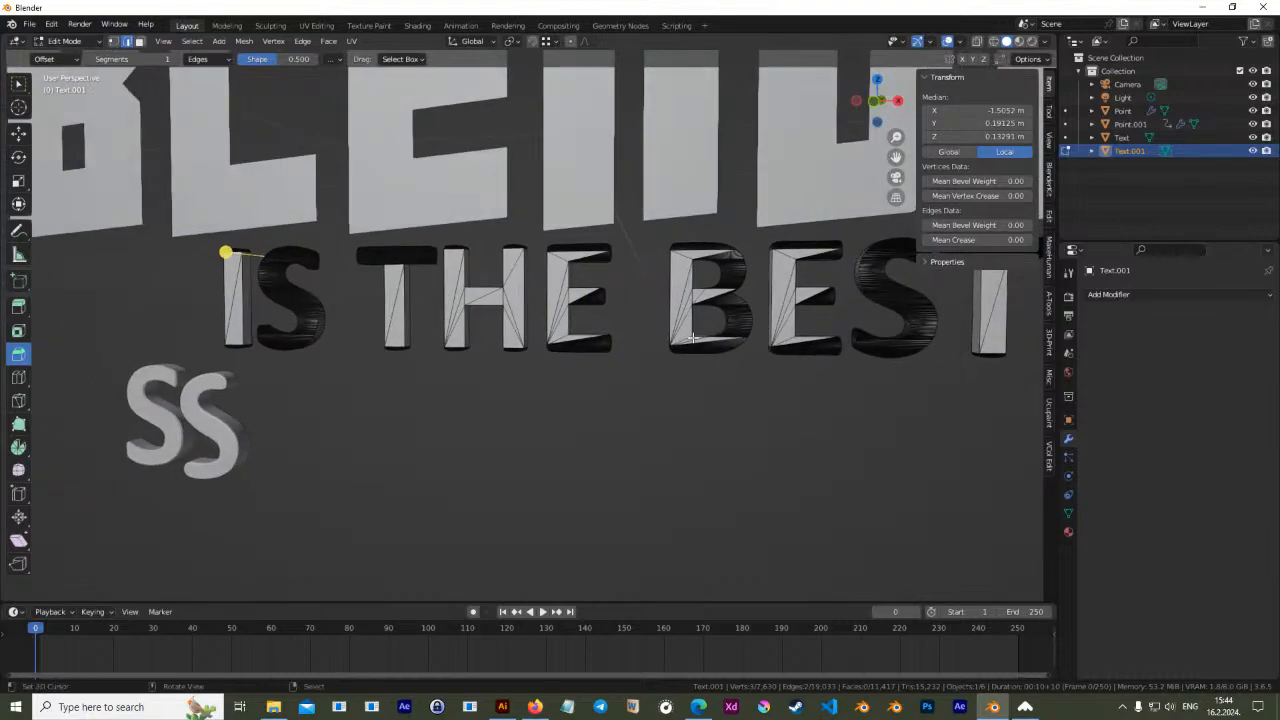
key(KP_1)
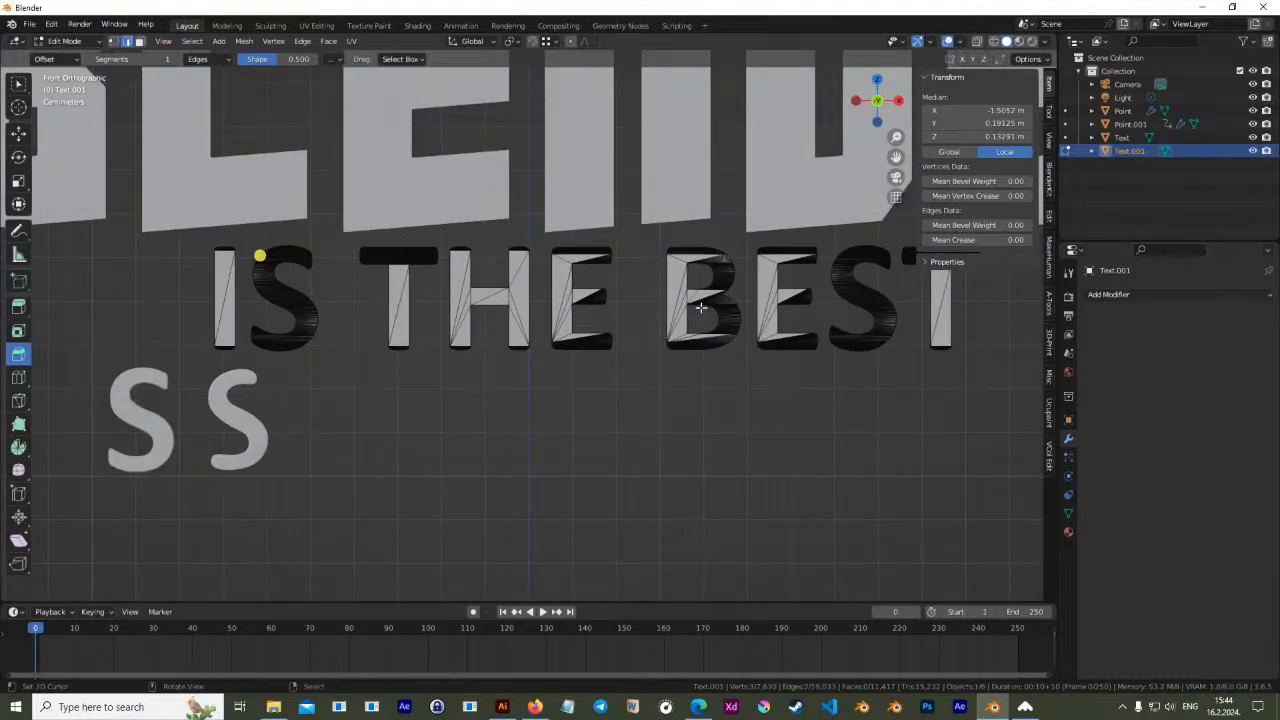
shift+middle_drag(724, 320, 730, 392)
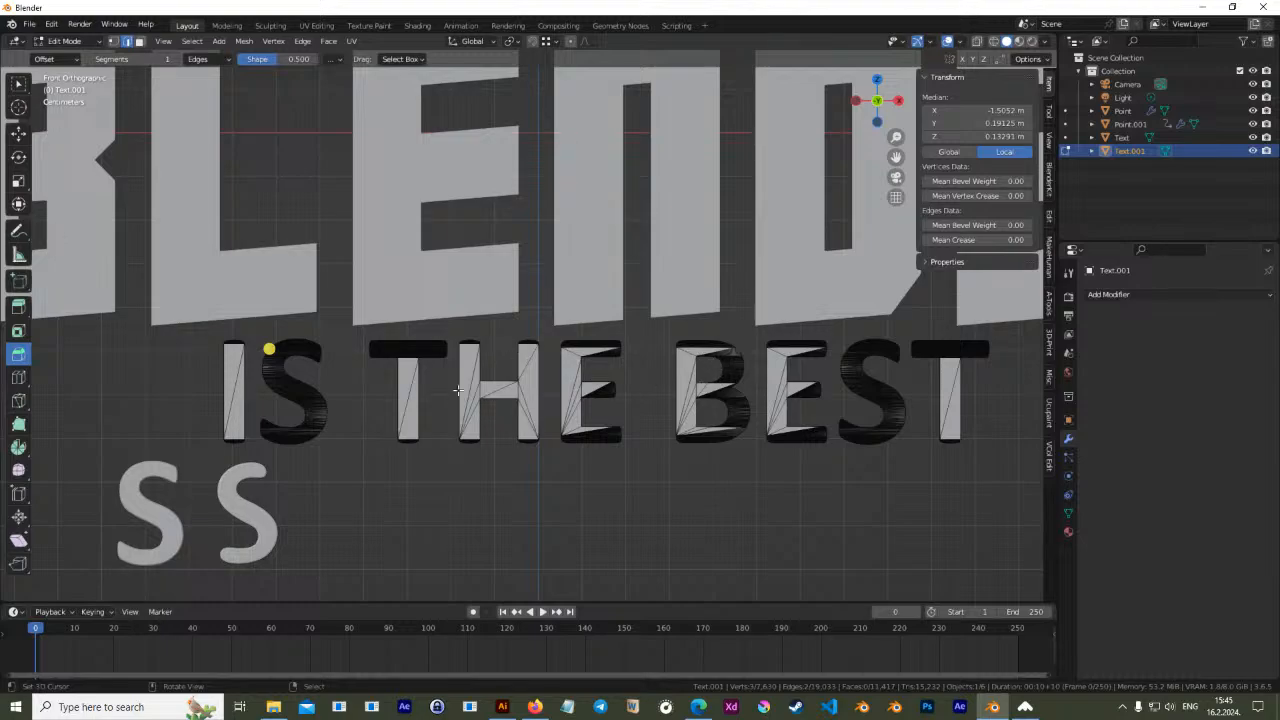
shift+middle_drag(322, 409, 485, 349)
scroll(437, 405, up, 2)
scroll(465, 362, up, 2)
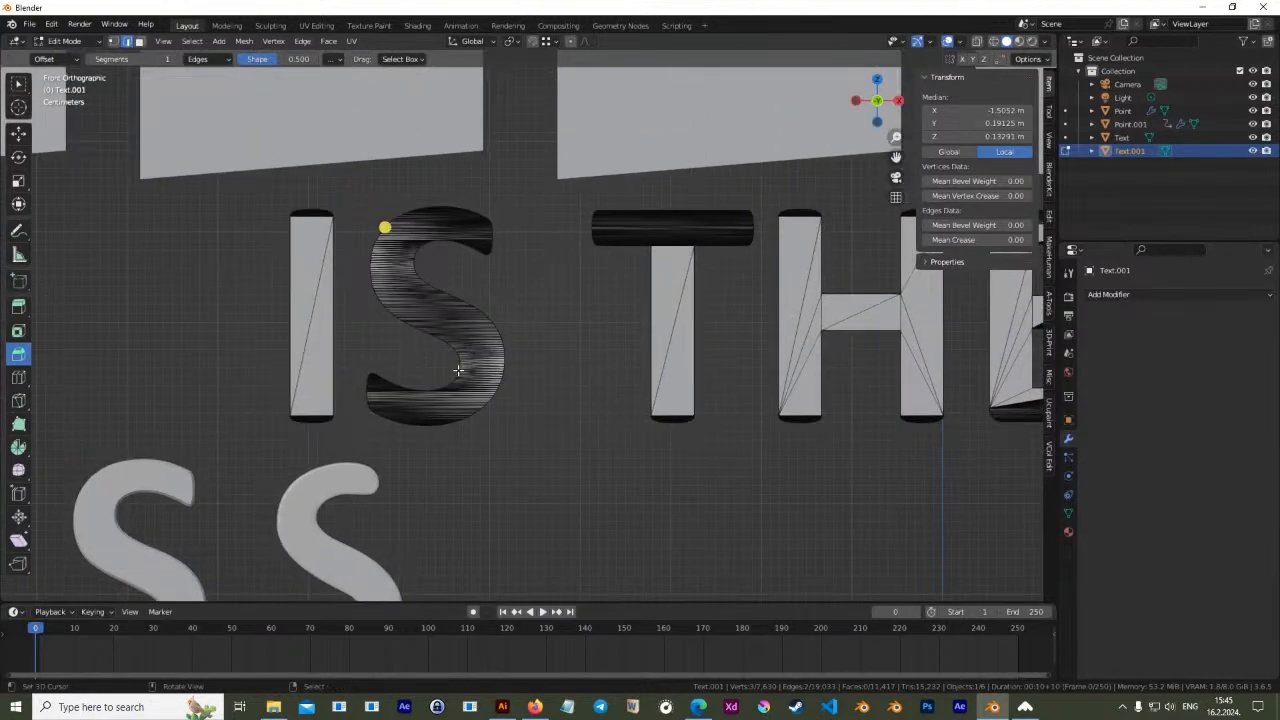
scroll(640, 256, up, 1)
shift+middle_drag(608, 248, 574, 369)
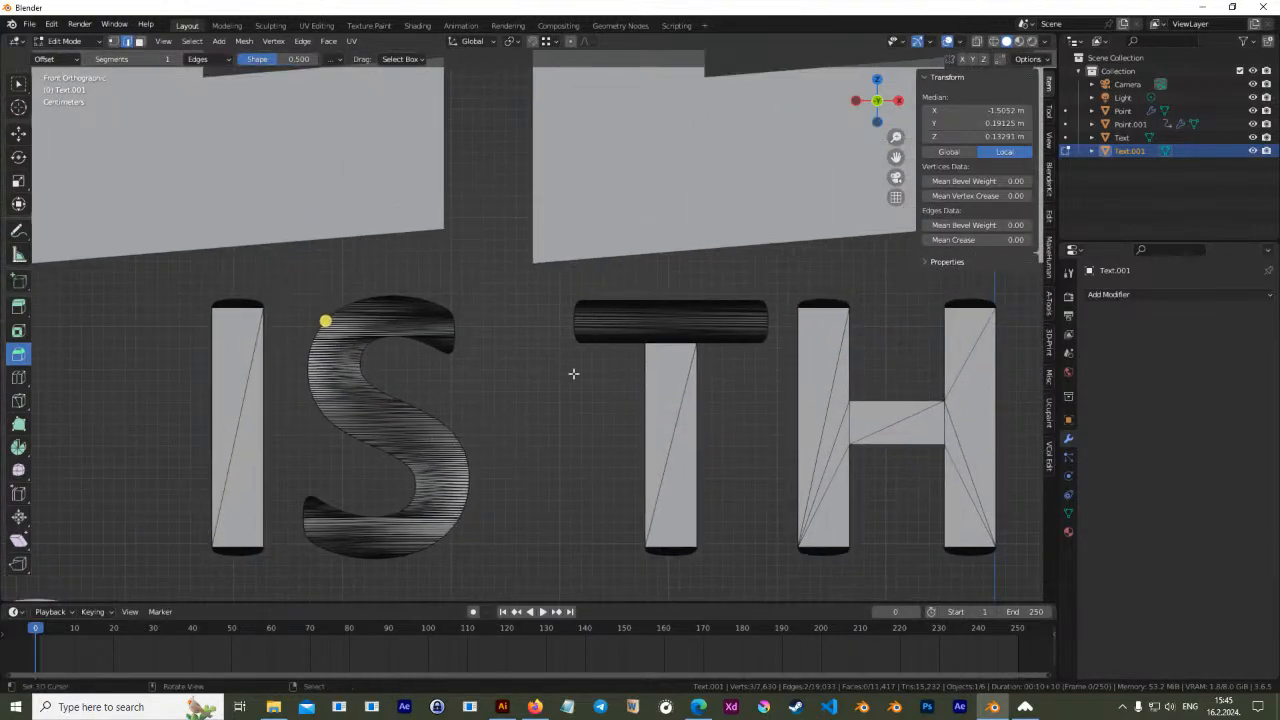
scroll(576, 369, up, 6)
shift+middle_drag(725, 280, 590, 317)
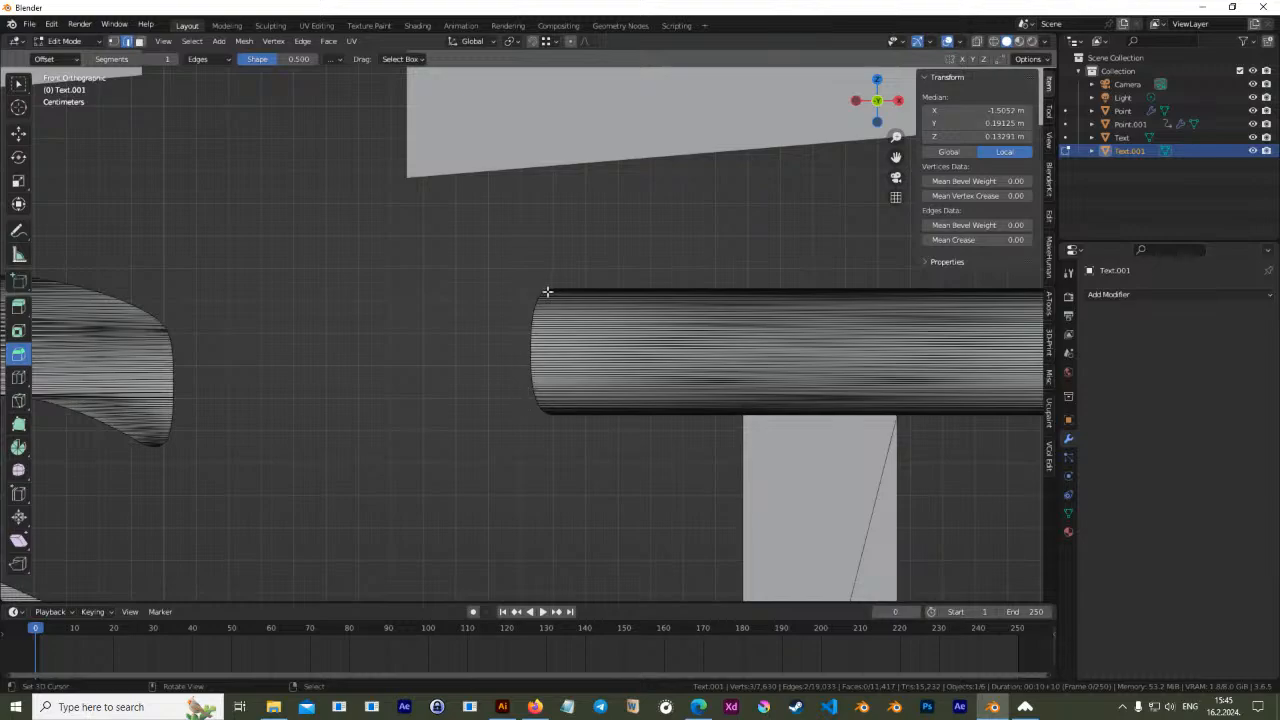
scroll(540, 397, up, 3)
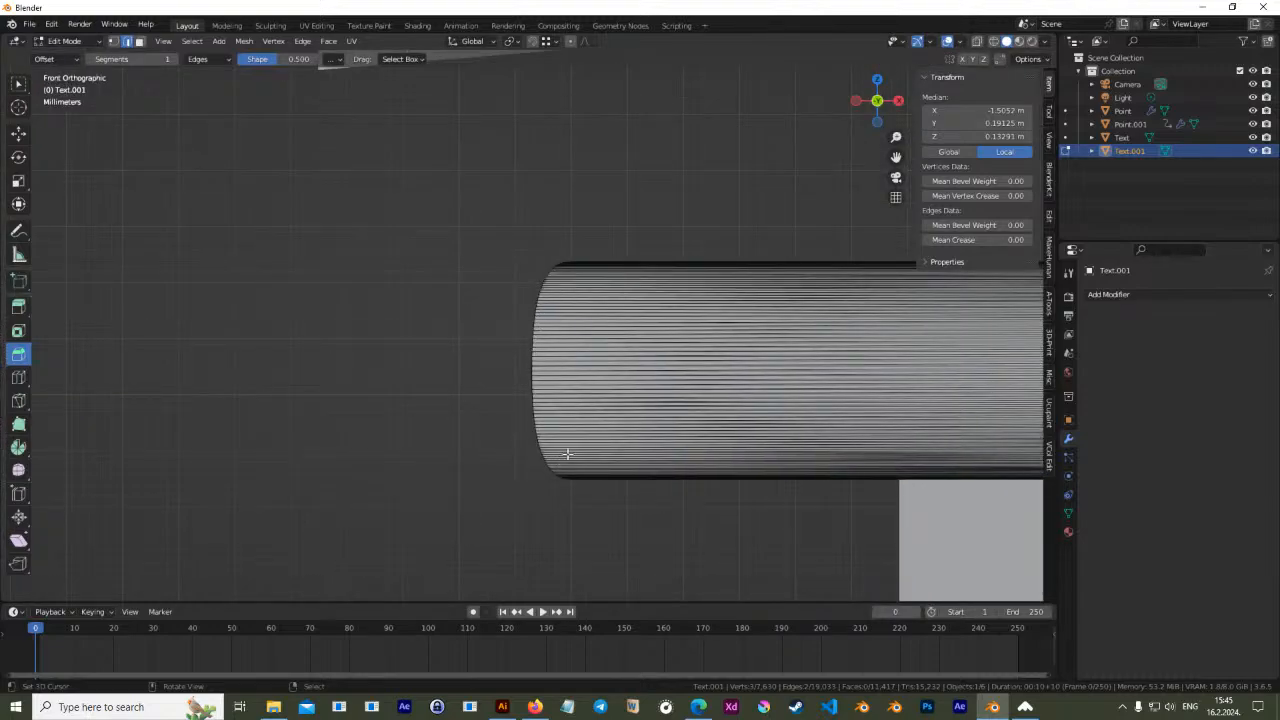
Leave the "IS THE BEST" text's mesh and open the second sample S (Point.001) for mesh editing
scroll(567, 454, down, 5)
shift+middle_drag(583, 449, 631, 317)
scroll(583, 357, down, 3)
scroll(510, 486, down, 2)
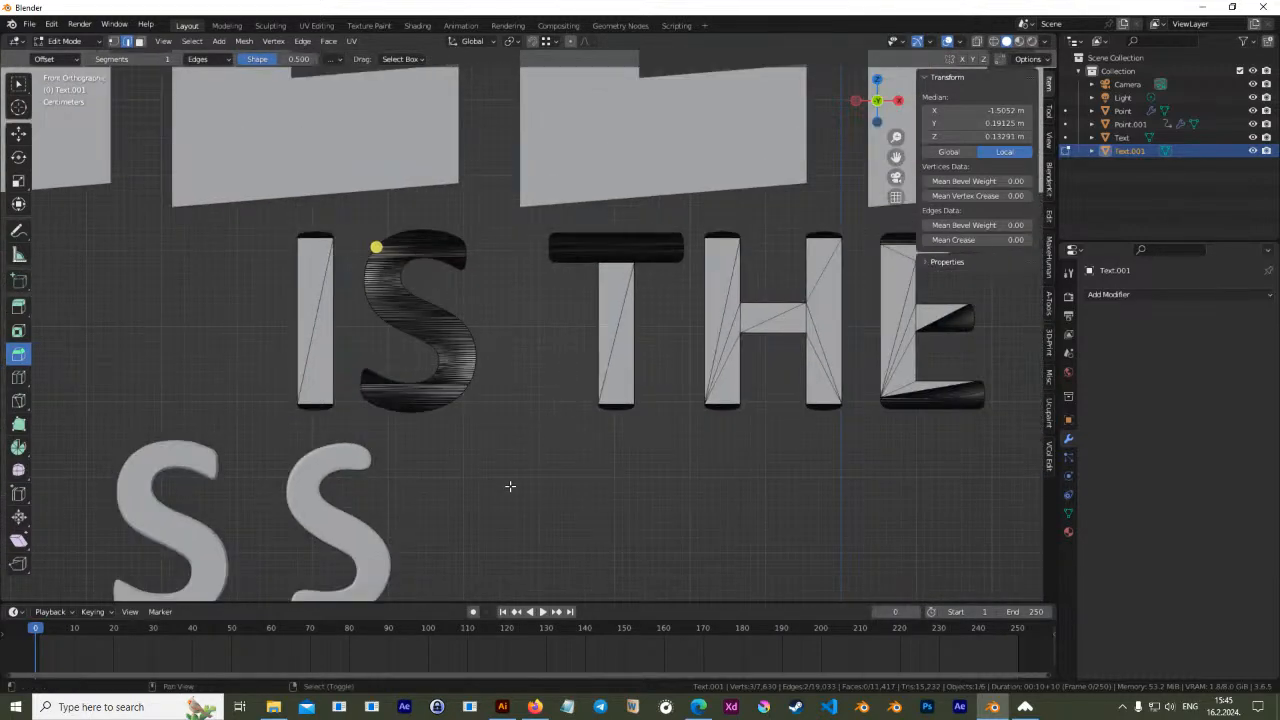
shift+middle_drag(510, 486, 613, 363)
key(Tab)
click(445, 348)
shift+middle_drag(544, 328, 574, 322)
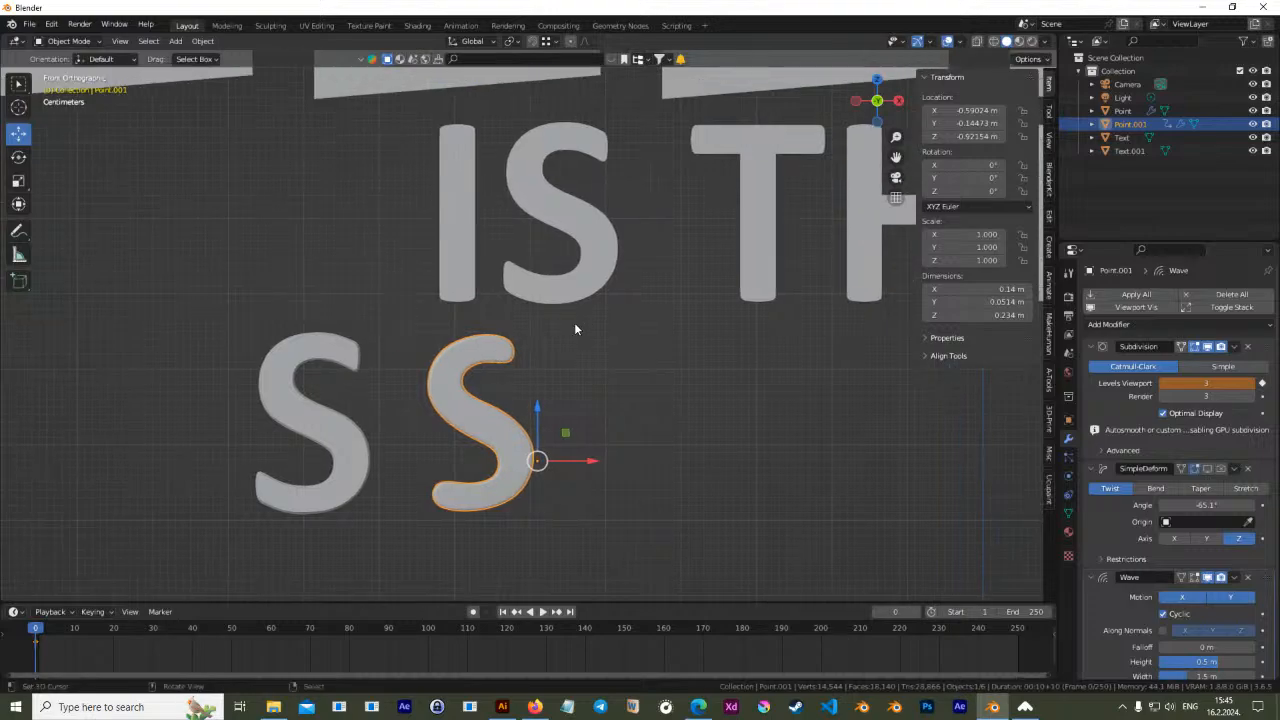
key(Tab)
Crease the upper and lower front-to-back edges at the S's upper end, setting the upper edge's crease to 0.22
scroll(575, 329, up, 6)
mouse_move(534, 440)
middle_down()
mouse_move(497, 432)
mouse_move(534, 431)
middle_up()
middle_drag(376, 288, 381, 304)
right_click(377, 321)
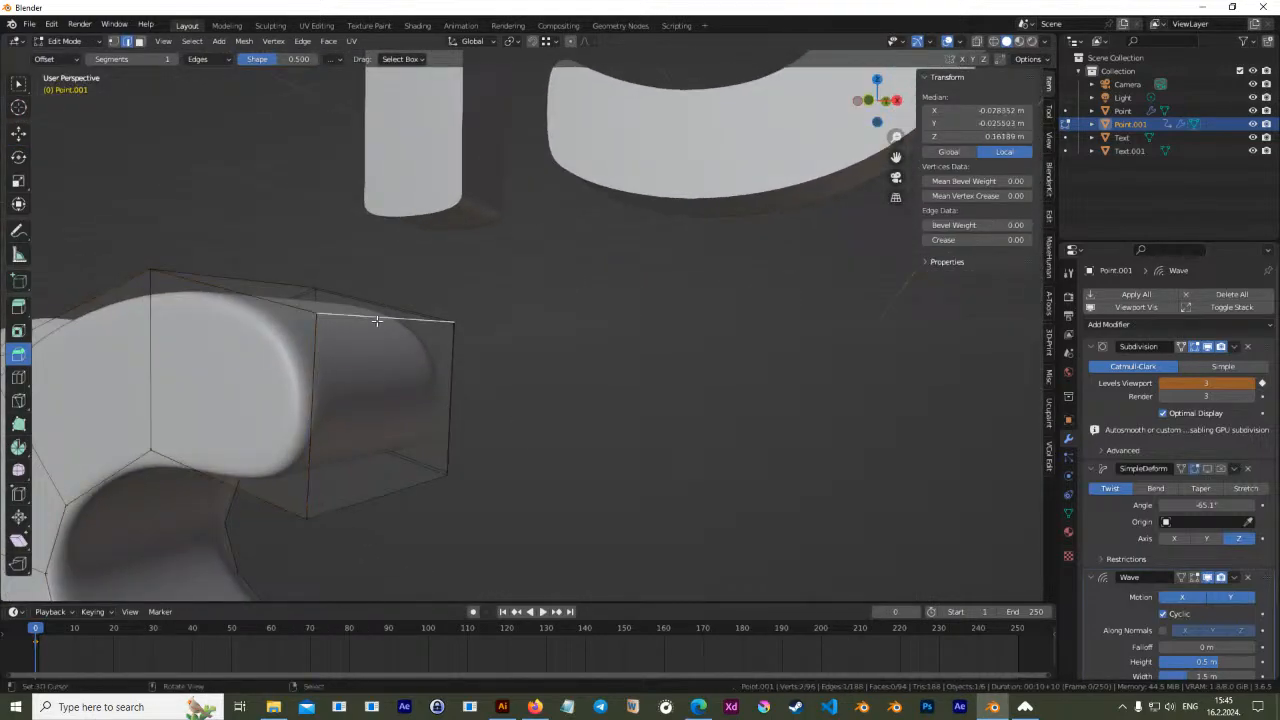
right_click(377, 494)
shift+right_click(355, 318)
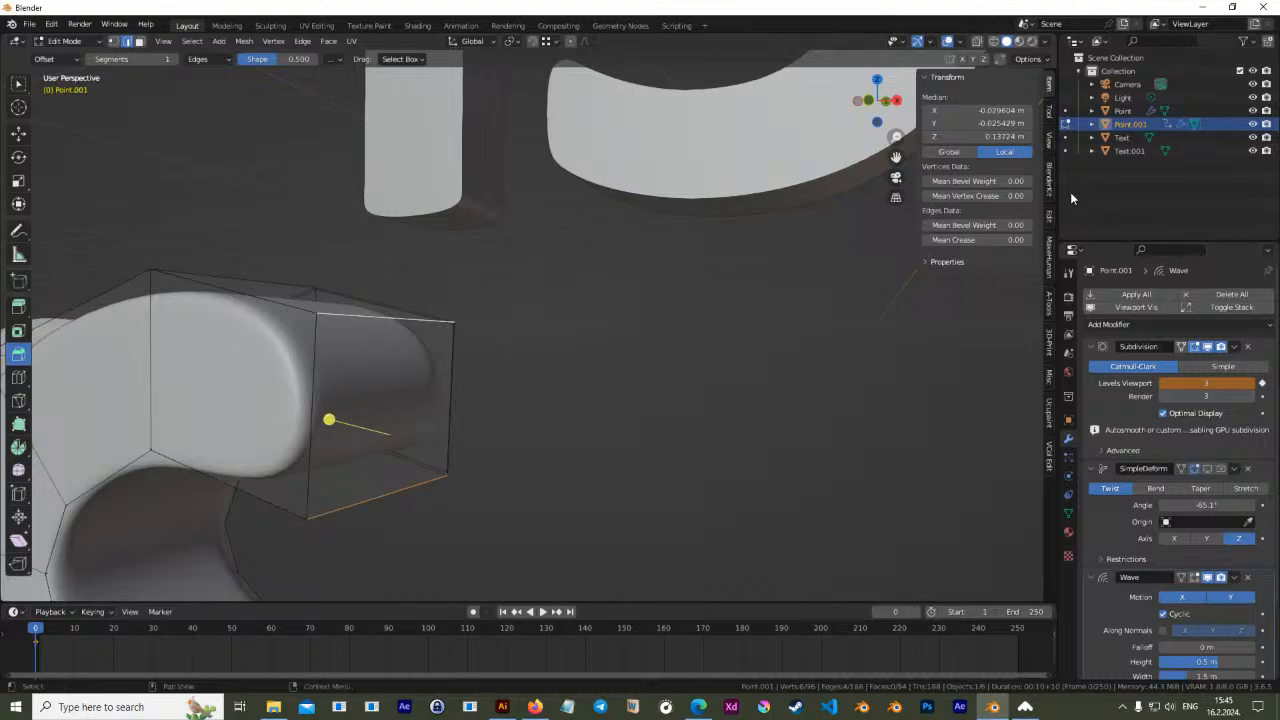
mouse_move(975, 240)
mouse_down()
mouse_move(1015, 240)
mouse_move(1000, 240)
mouse_up()
middle_drag(583, 271, 455, 403)
right_click(455, 403)
drag(1000, 240, 990, 240)
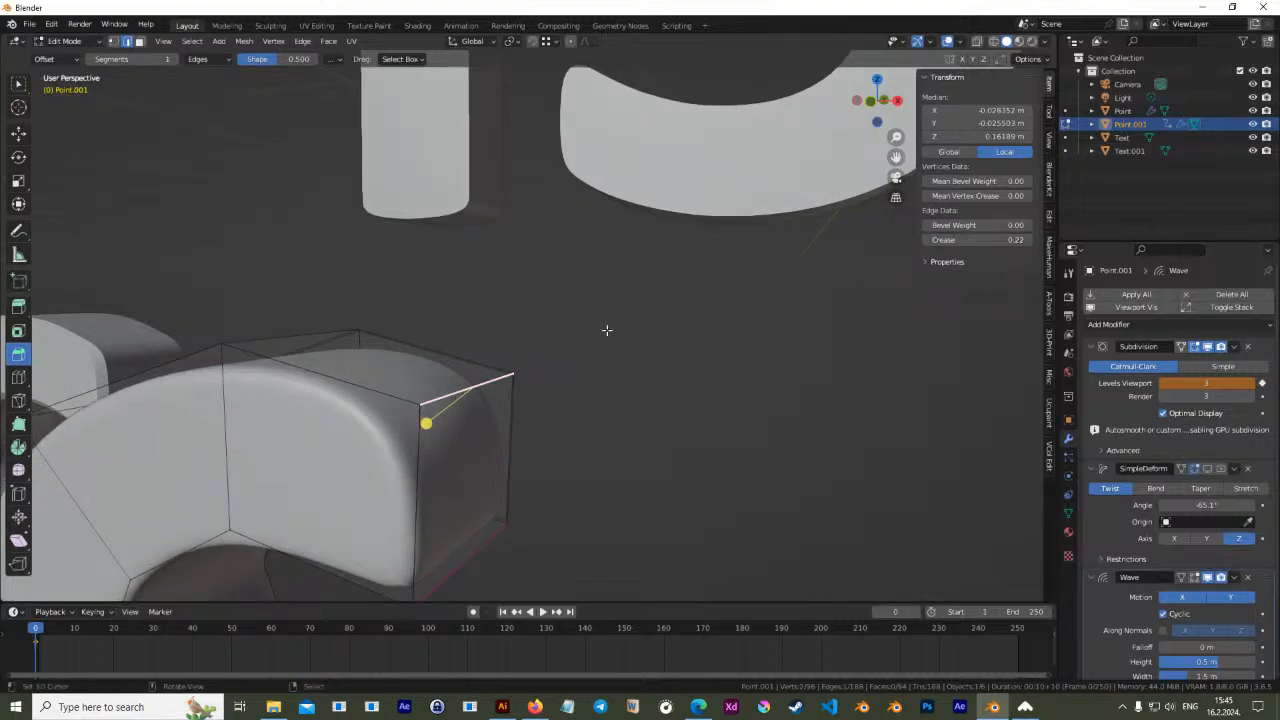
Examine the creased S against the other sample S and the text, both as an object and as a mesh
key(Tab)
scroll(508, 403, up, 5)
scroll(563, 377, down, 6)
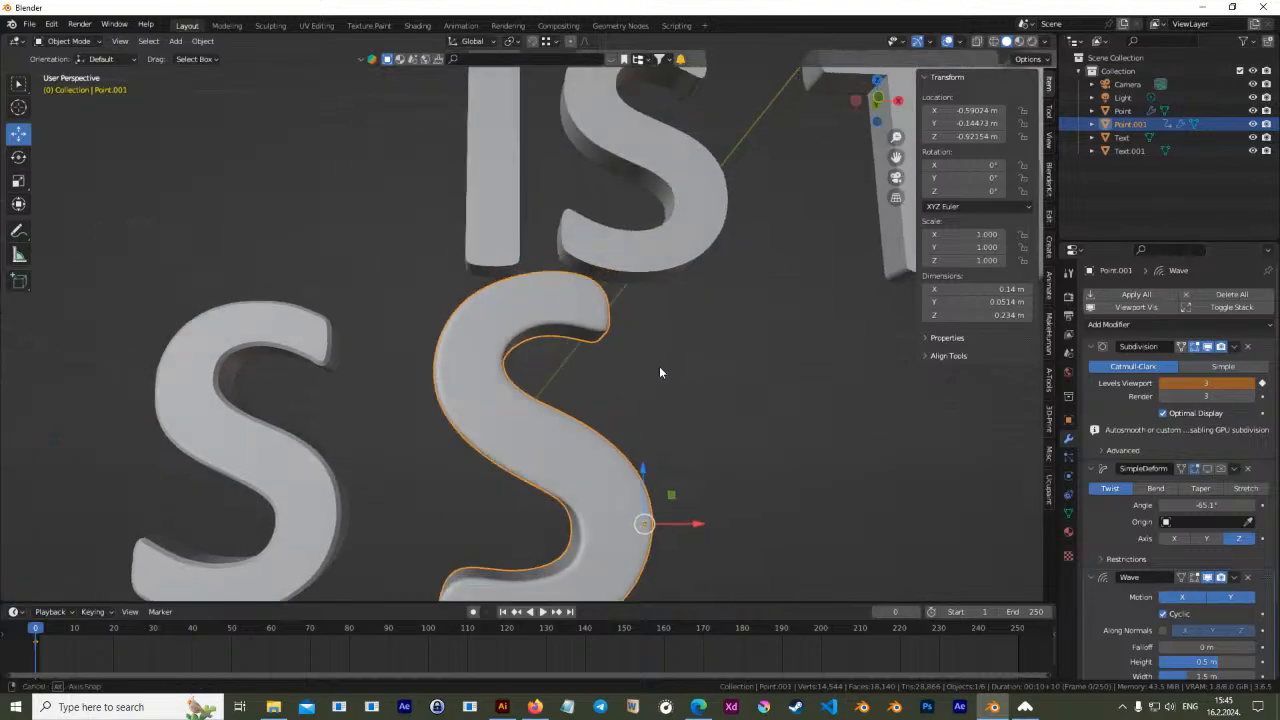
key(Tab)
scroll(646, 411, down, 1)
mouse_move(646, 411)
middle_down()
mouse_move(631, 417)
mouse_move(538, 351)
mouse_move(600, 385)
mouse_move(743, 398)
mouse_move(623, 423)
mouse_move(635, 390)
middle_up()
scroll(640, 371, down, 3)
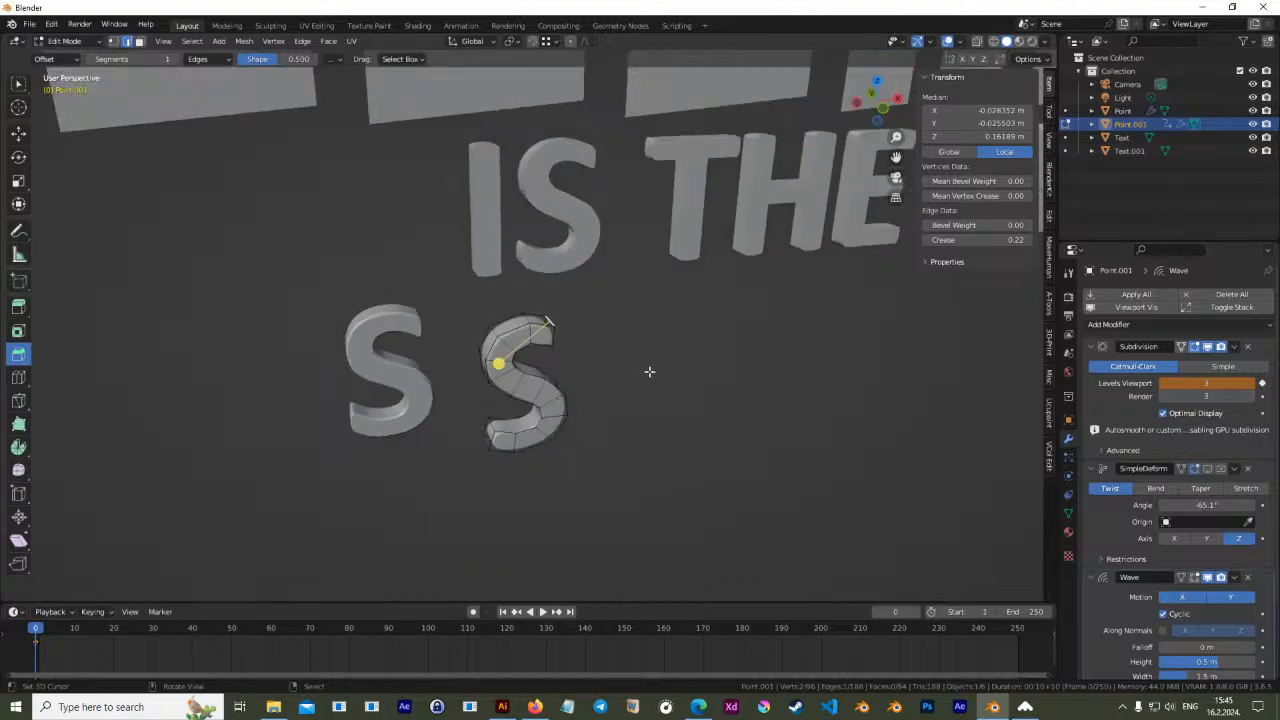
middle_drag(754, 349, 486, 371)
key(KP_1)
scroll(417, 361, down, 2)
key(Tab)
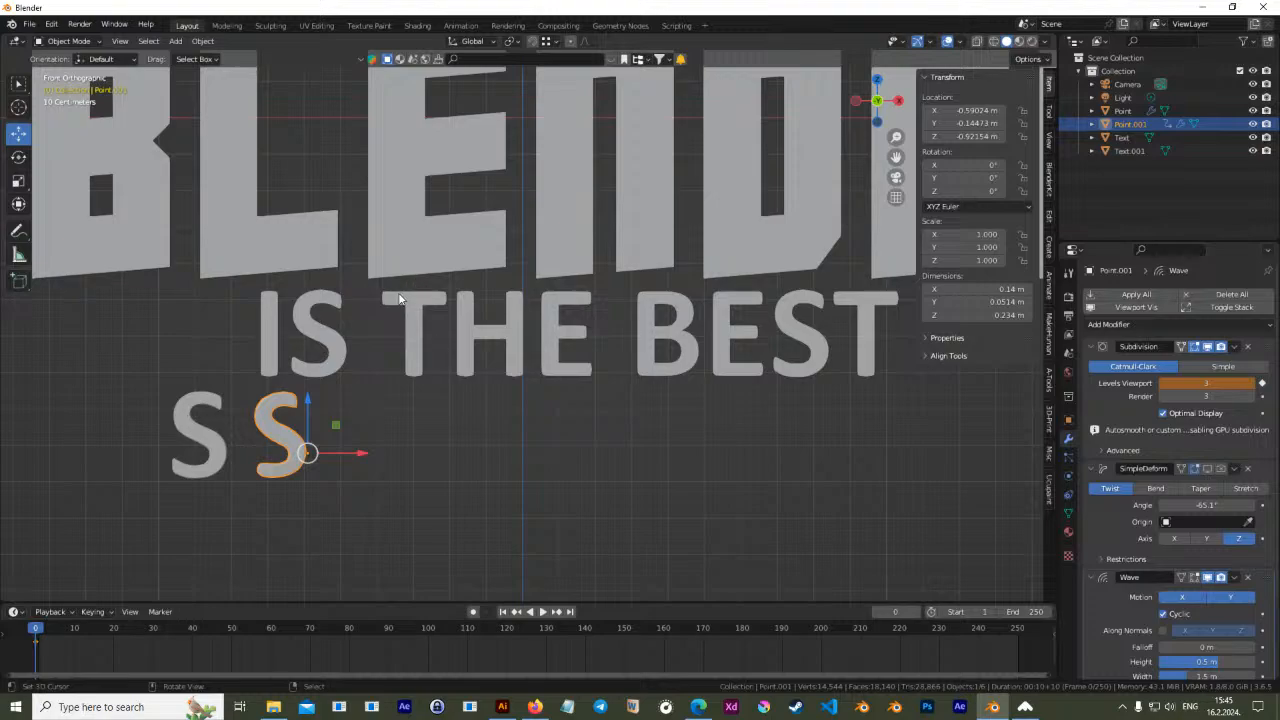
shift+middle_drag(381, 453, 443, 469)
key(Tab)
scroll(520, 399, down, 2)
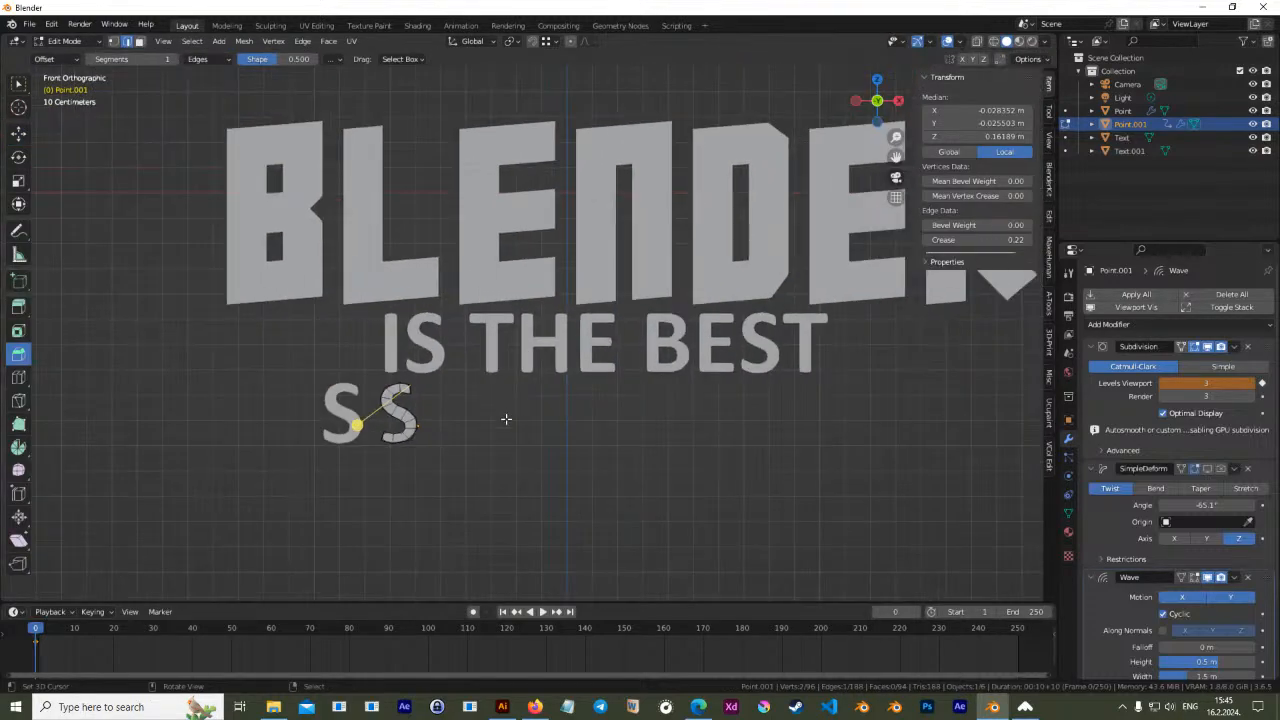
shift+middle_drag(506, 420, 583, 439)
key(Tab)
shift+middle_drag(573, 357, 589, 451)
Hide both sample S objects, Point and Point.001, below the "IS THE BEST" text
right_click(593, 380)
key(Tab)
key(Tab)
right_click(620, 463)
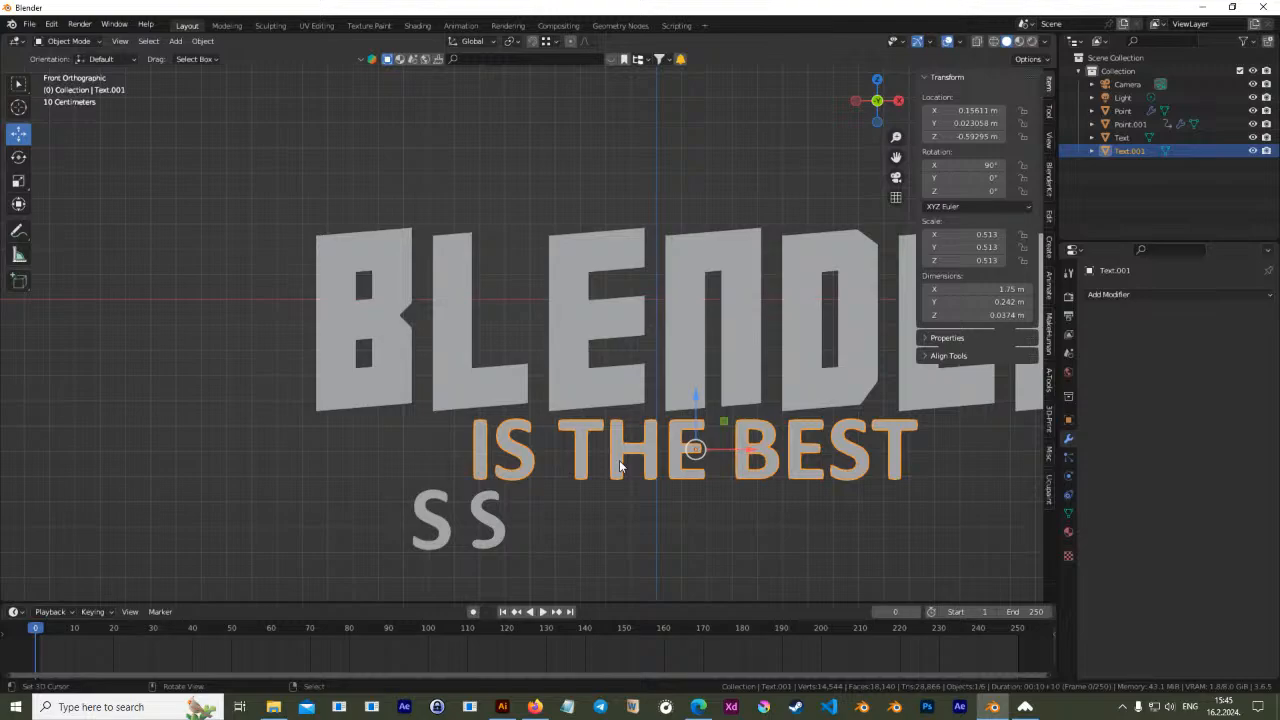
right_click(497, 528)
shift+right_click(443, 535)
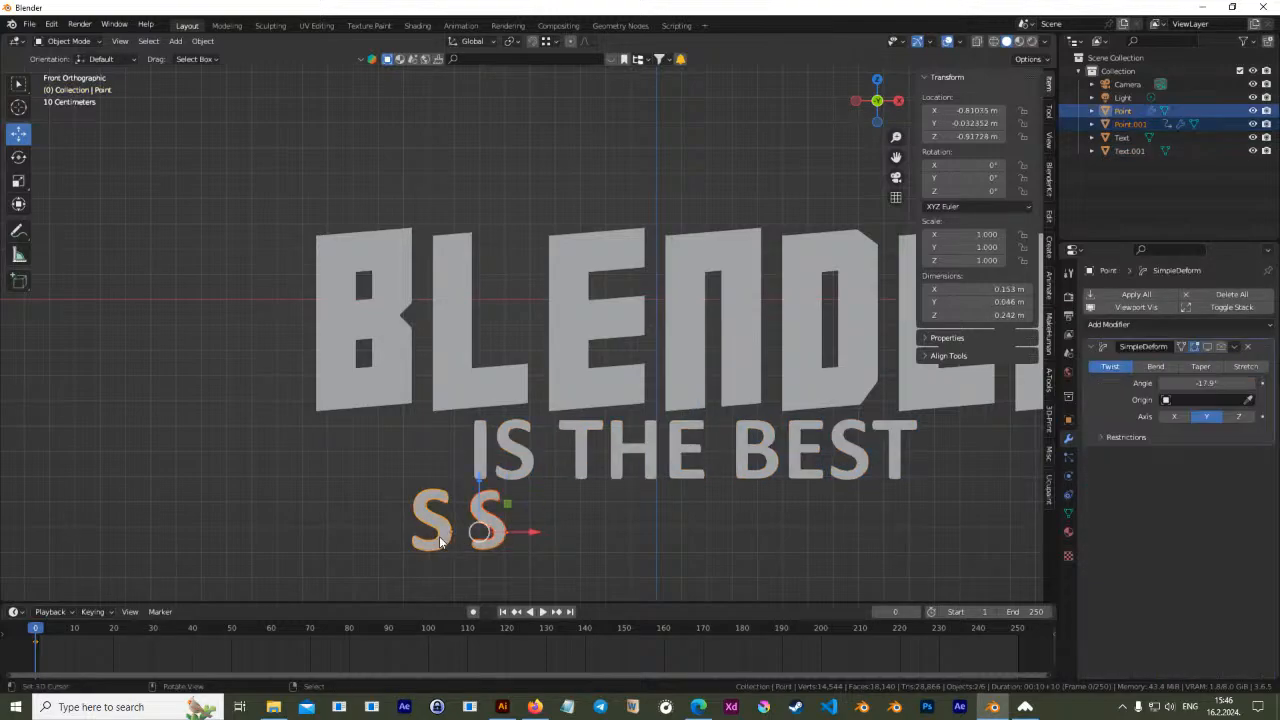
key(h)
Set the BLENDER text's origin to its geometry and move the text to about X -0.325 m, Z 0.126 m
scroll(530, 450, down, 2)
shift+middle_drag(615, 384, 589, 437)
right_click(640, 366)
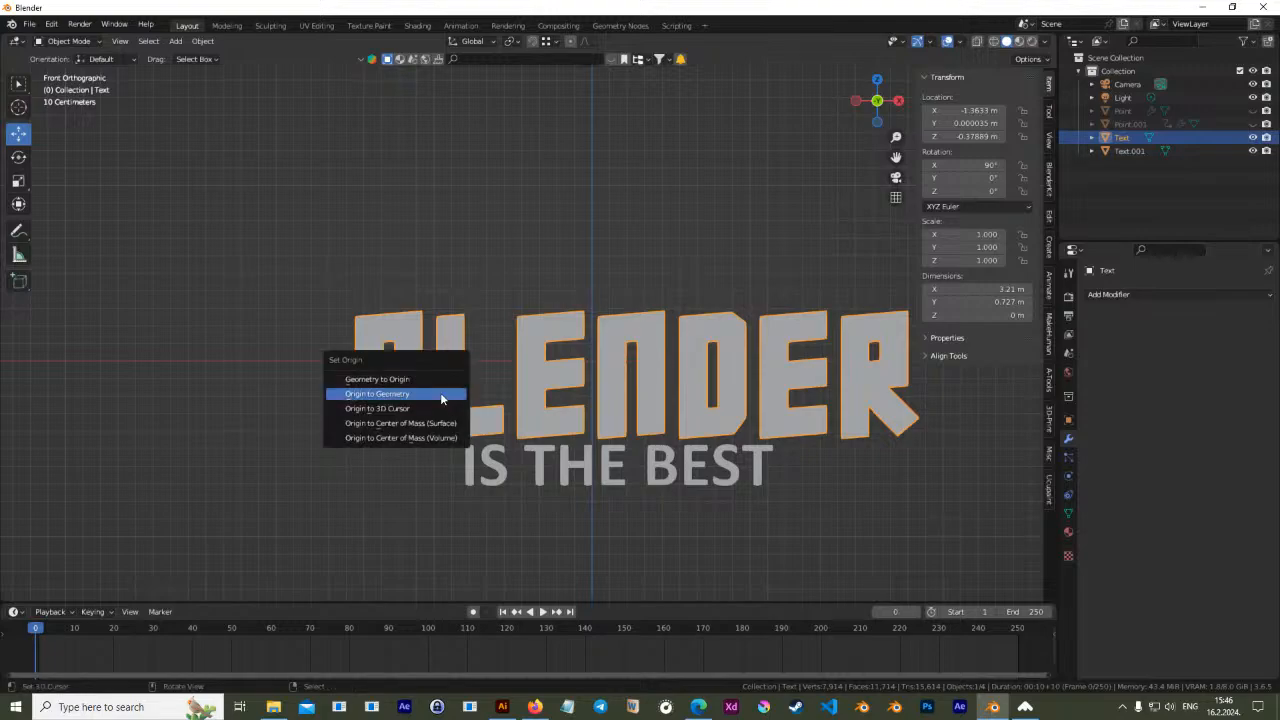
click(441, 396)
drag(582, 347, 581, 311)
drag(629, 345, 589, 341)
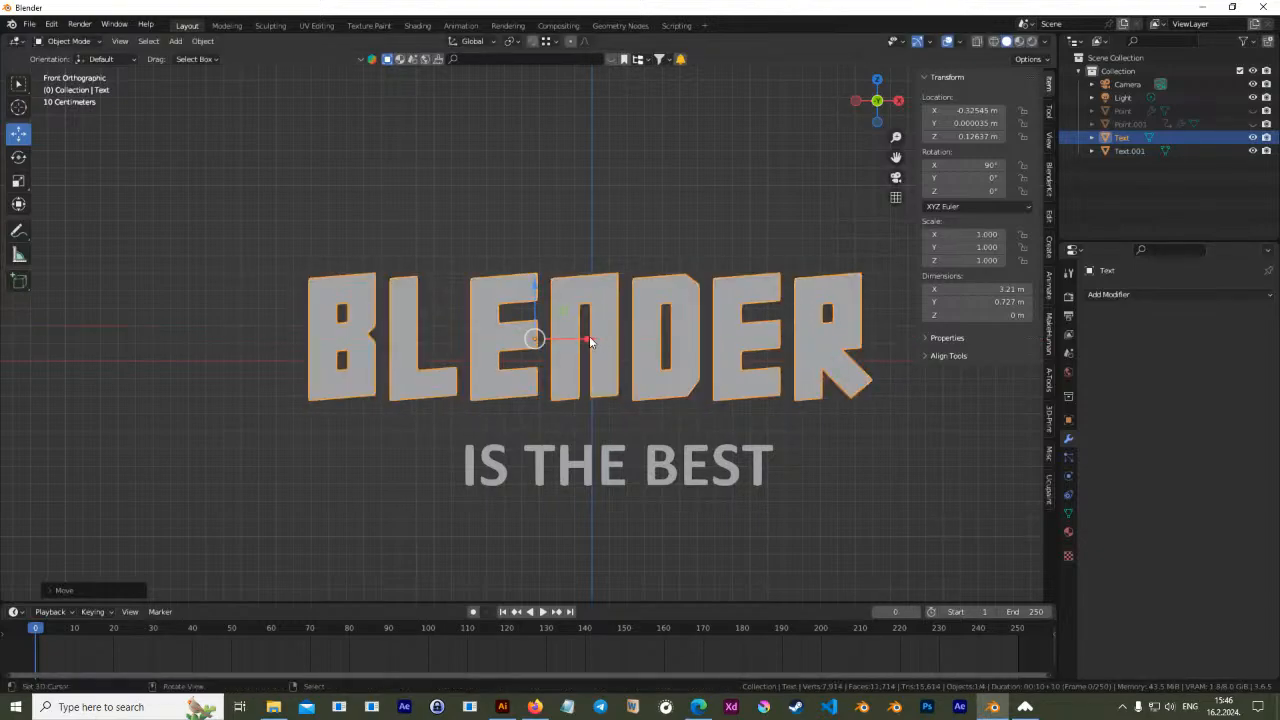
Set the BLENDER text's location to 0 on X, Y and Z
click(1068, 420)
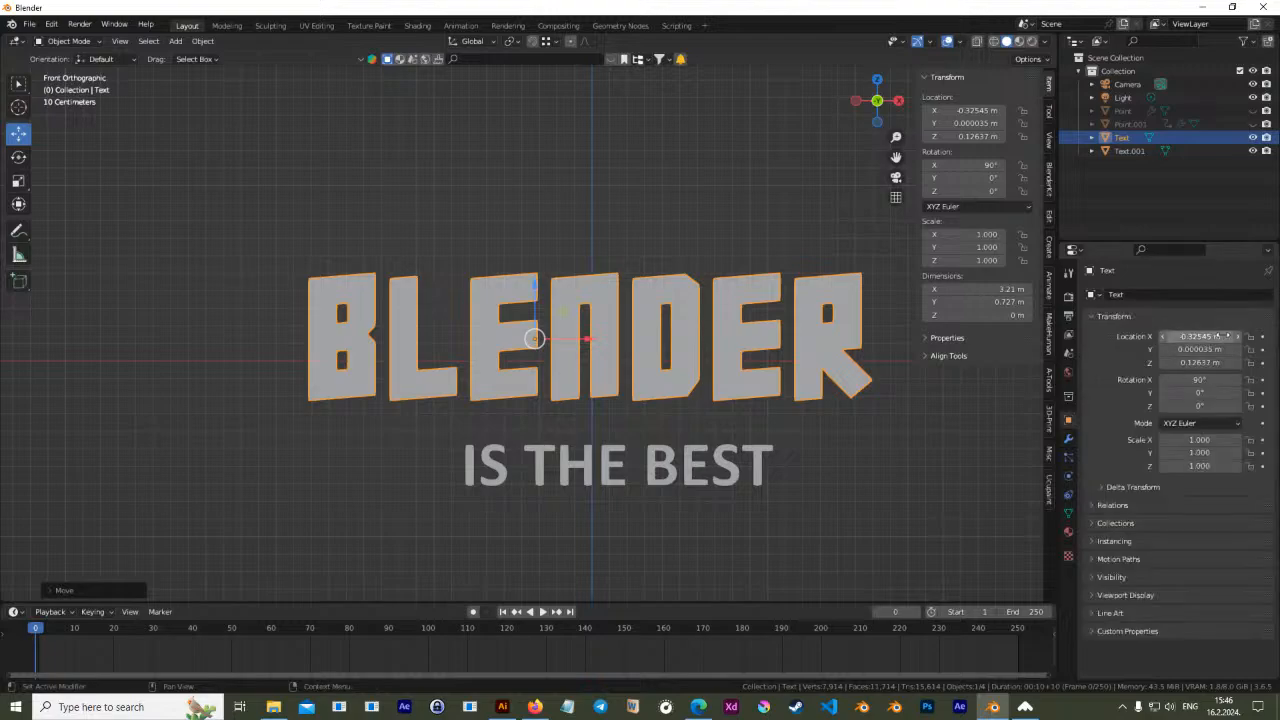
double_click(1205, 337)
text(0)
key(Tab)
key(Tab)
text(0)
key(Return)
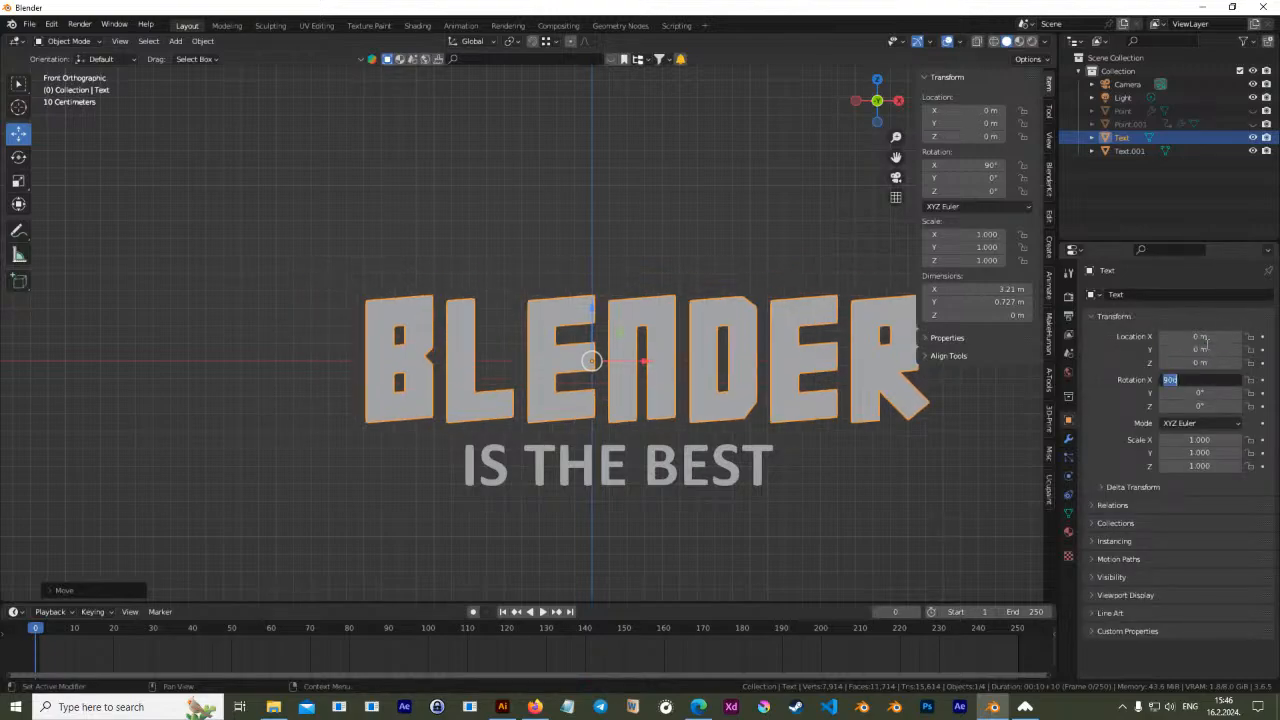
shift+middle_drag(735, 385, 705, 380)
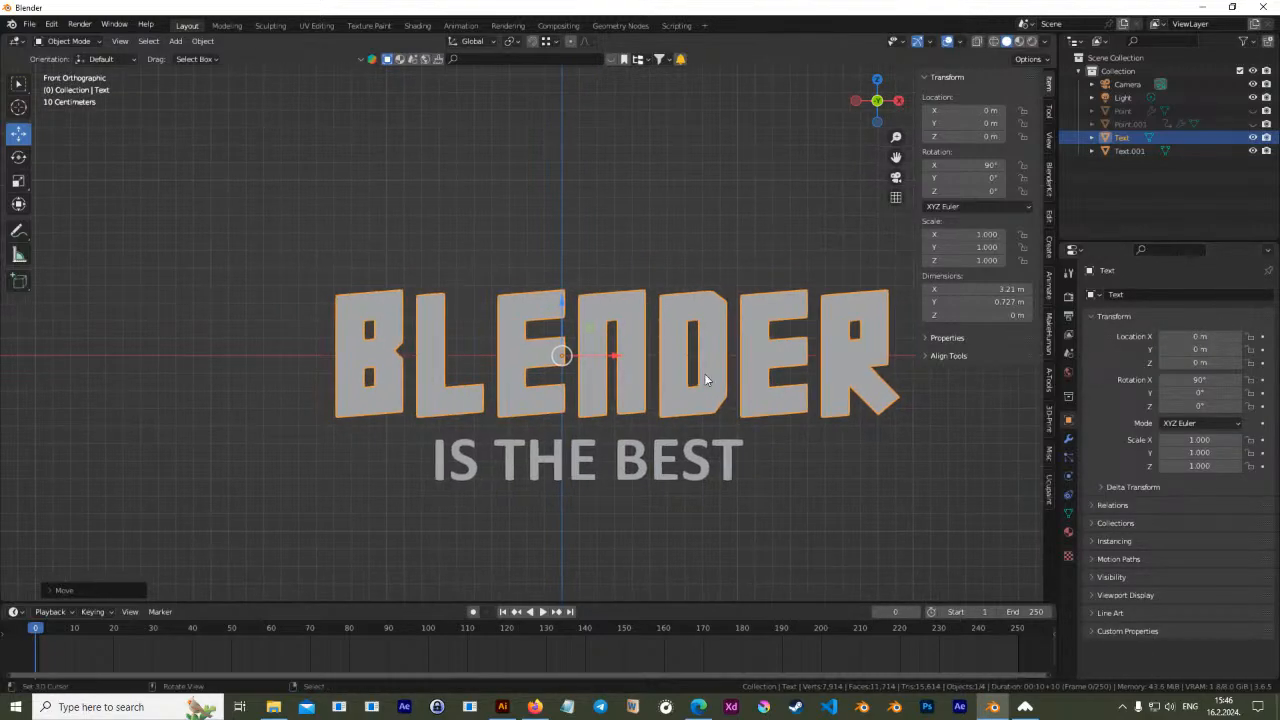
Set the BLENDER text's origin to its geometry once more and move the text along X to about -0.281 m
key(ctrl+shift+alt+c)
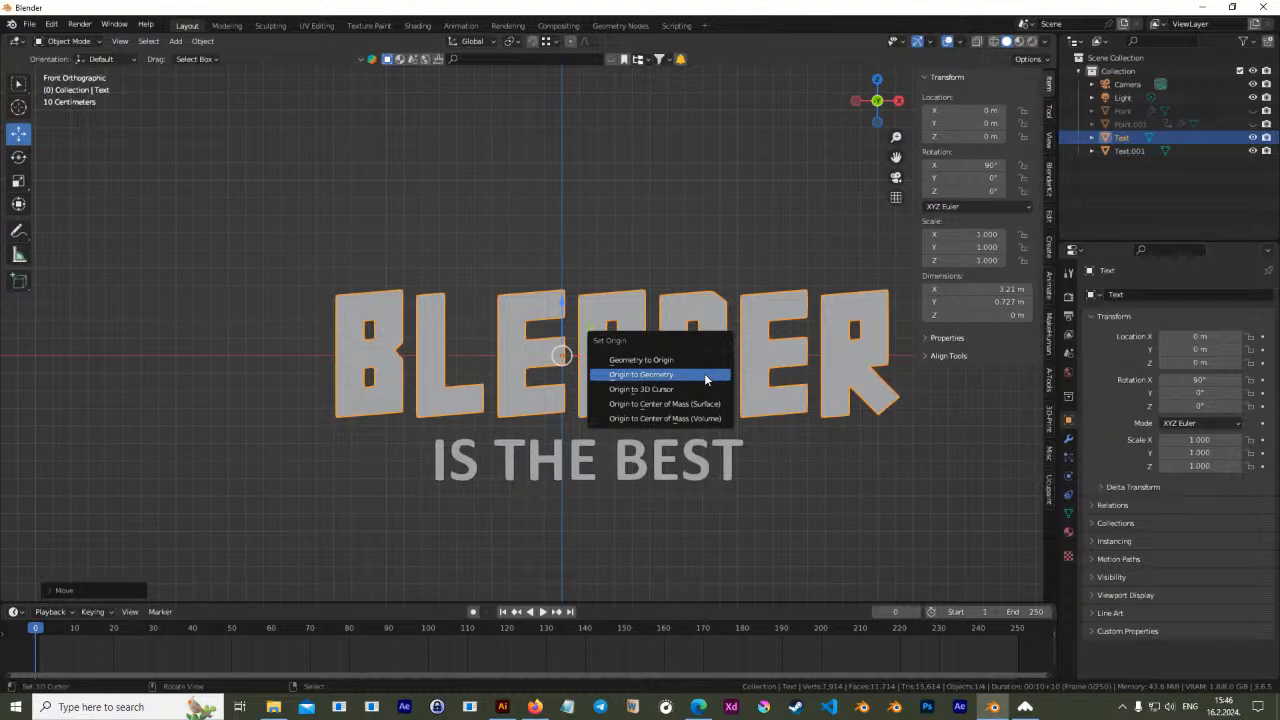
click(678, 373)
key(Tab)
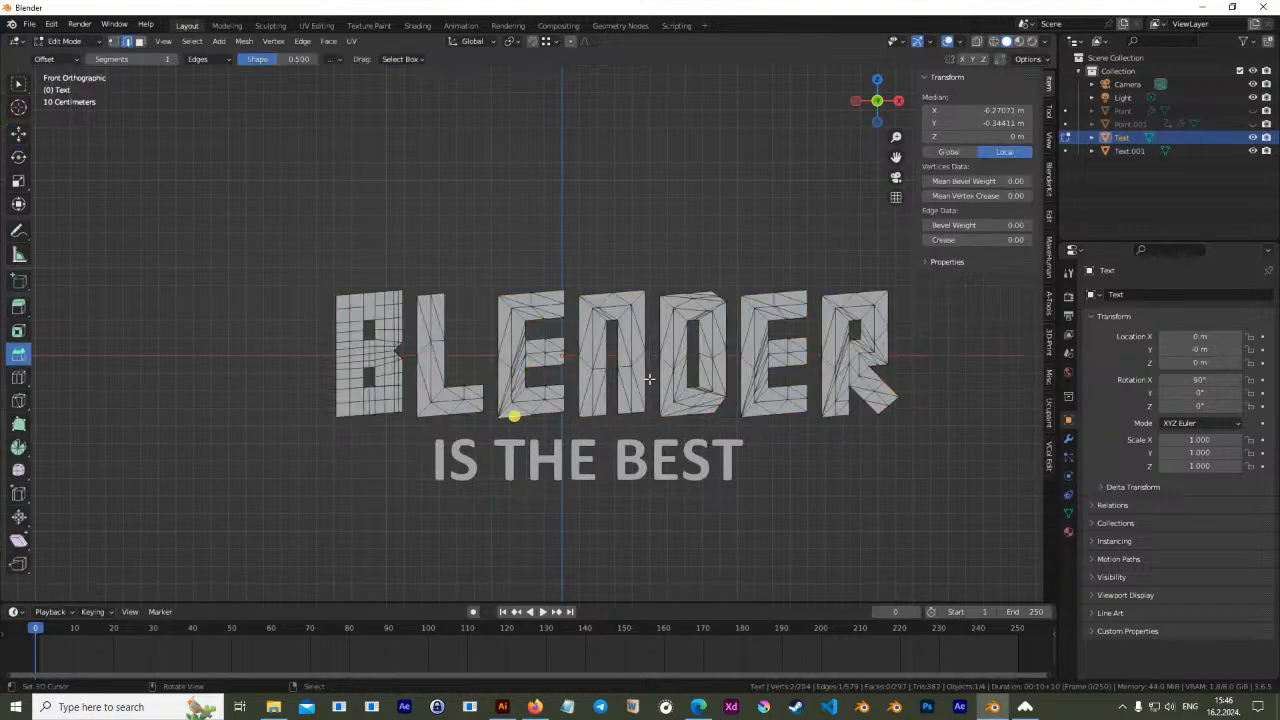
key(Tab)
key(Tab)
key(Tab)
key(Tab)
click(19, 134)
shift+middle_drag(604, 362, 545, 337)
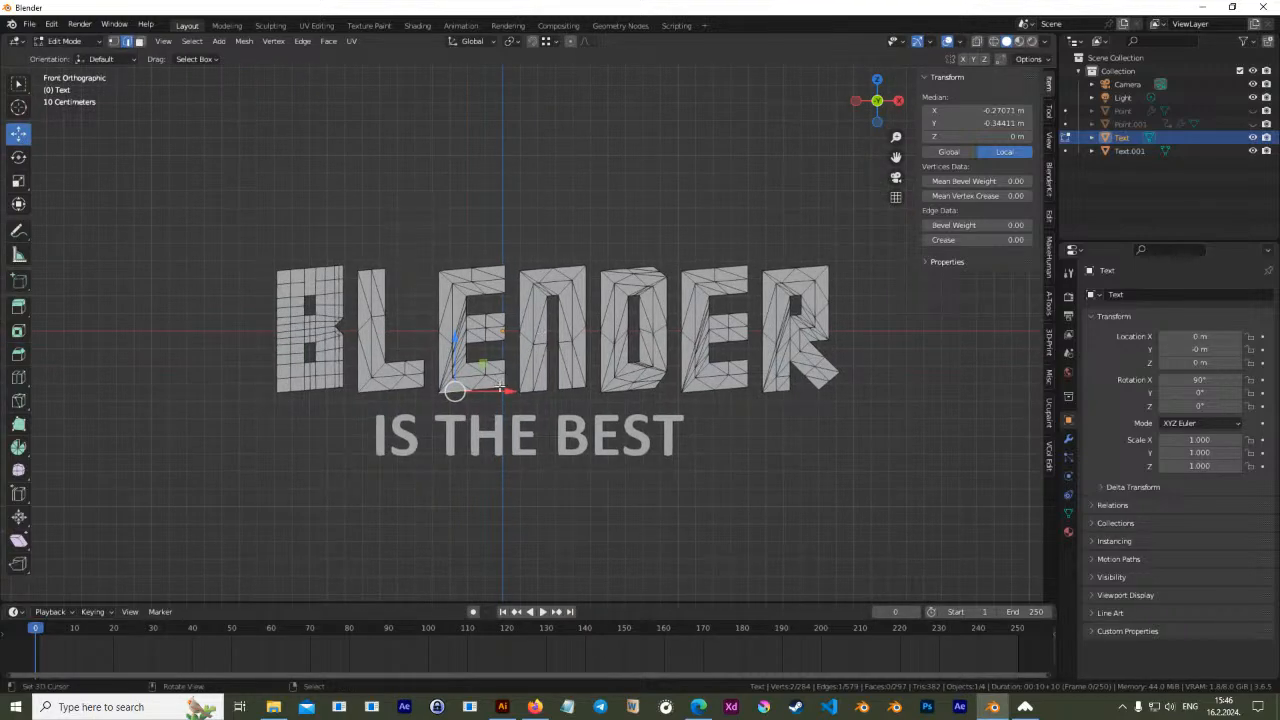
key(Tab)
drag(548, 334, 499, 333)
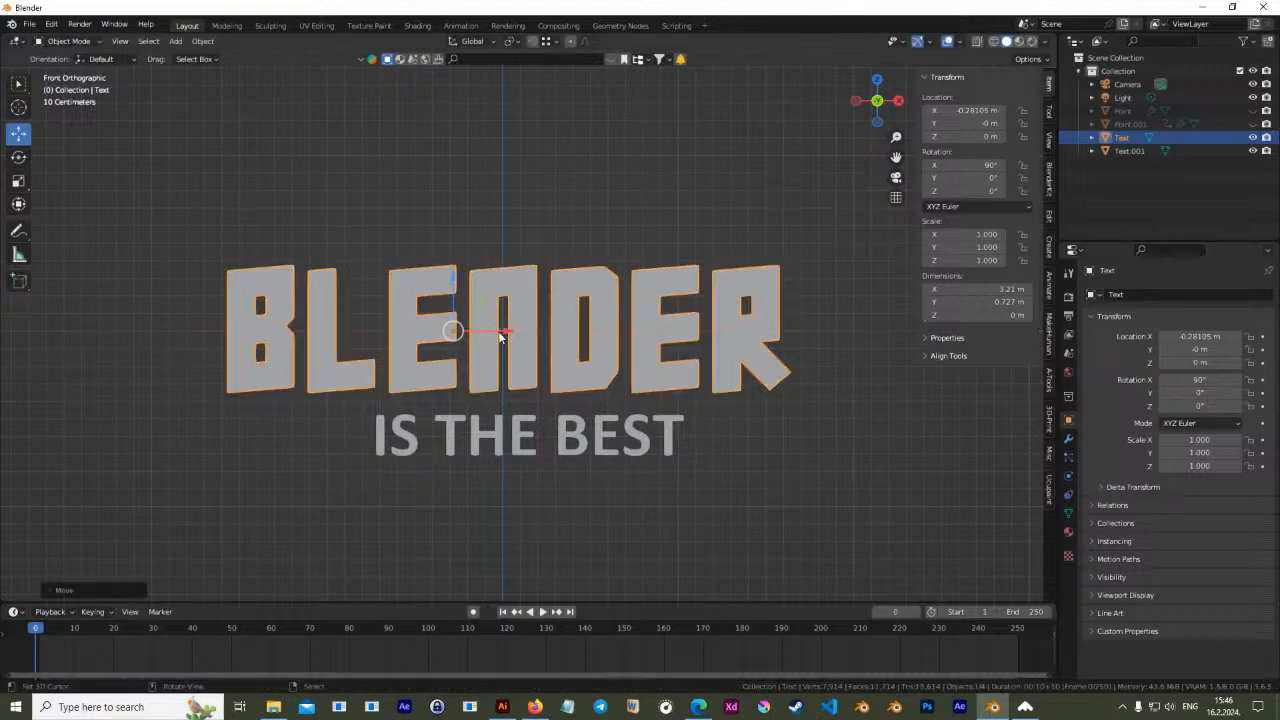
Move the "IS THE BEST" text to about X 0 m and Z -0.718 m, centred below BLENDER
shift+middle_drag(499, 333, 610, 273)
click(651, 372)
drag(651, 372, 636, 374)
drag(609, 333, 610, 355)
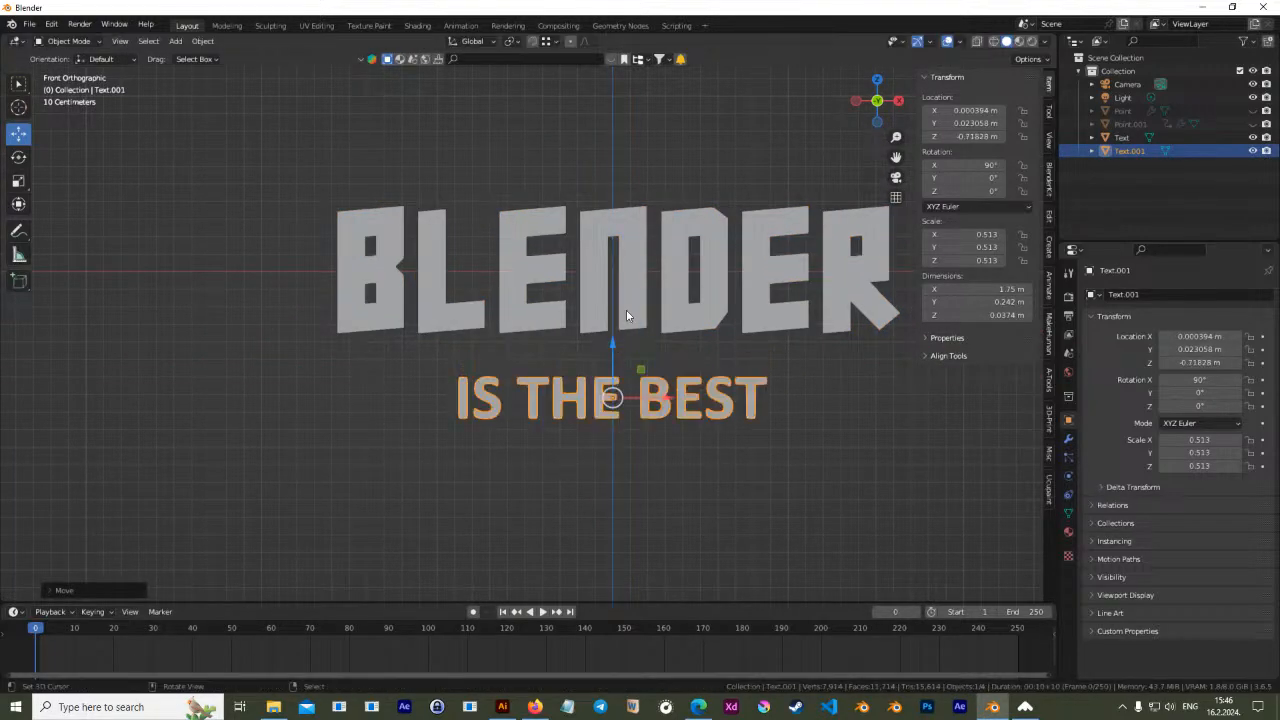
Extrude all faces of the BLENDER text's mesh by about 0.18 m
click(626, 316)
middle_drag(640, 330, 766, 444)
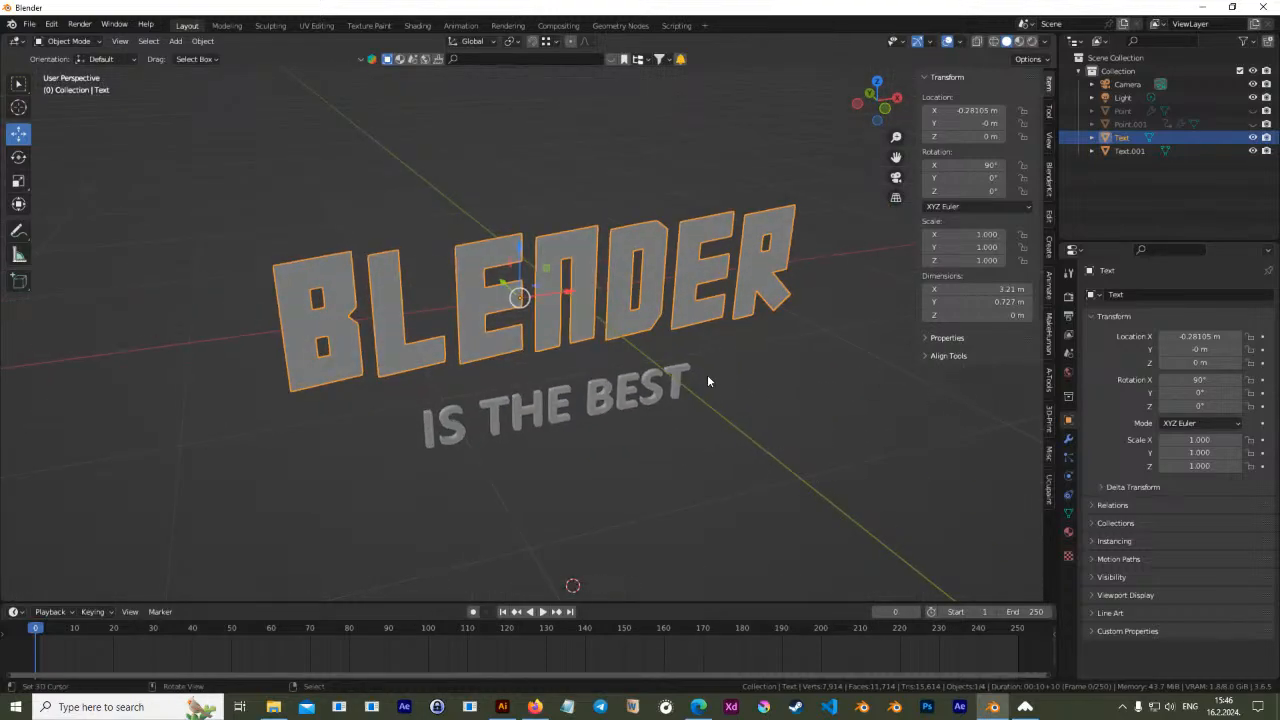
middle_drag(707, 375, 728, 378)
key(Tab)
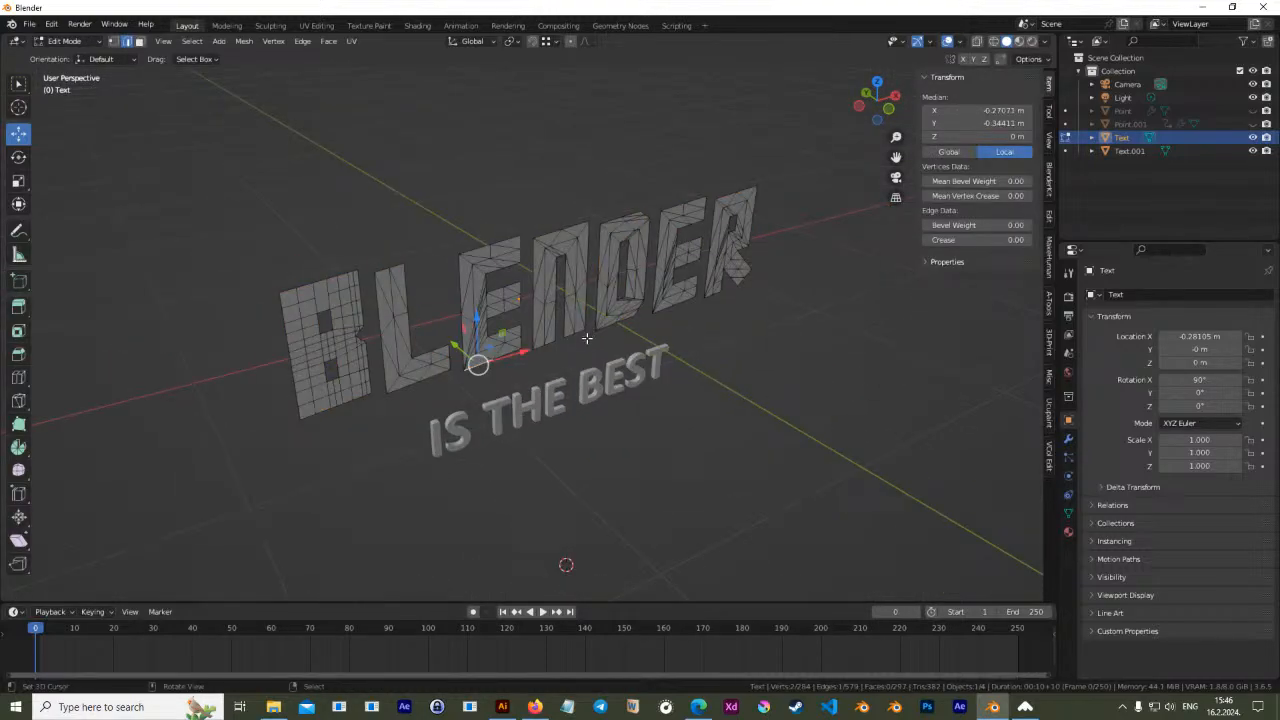
key(a)
key(e)
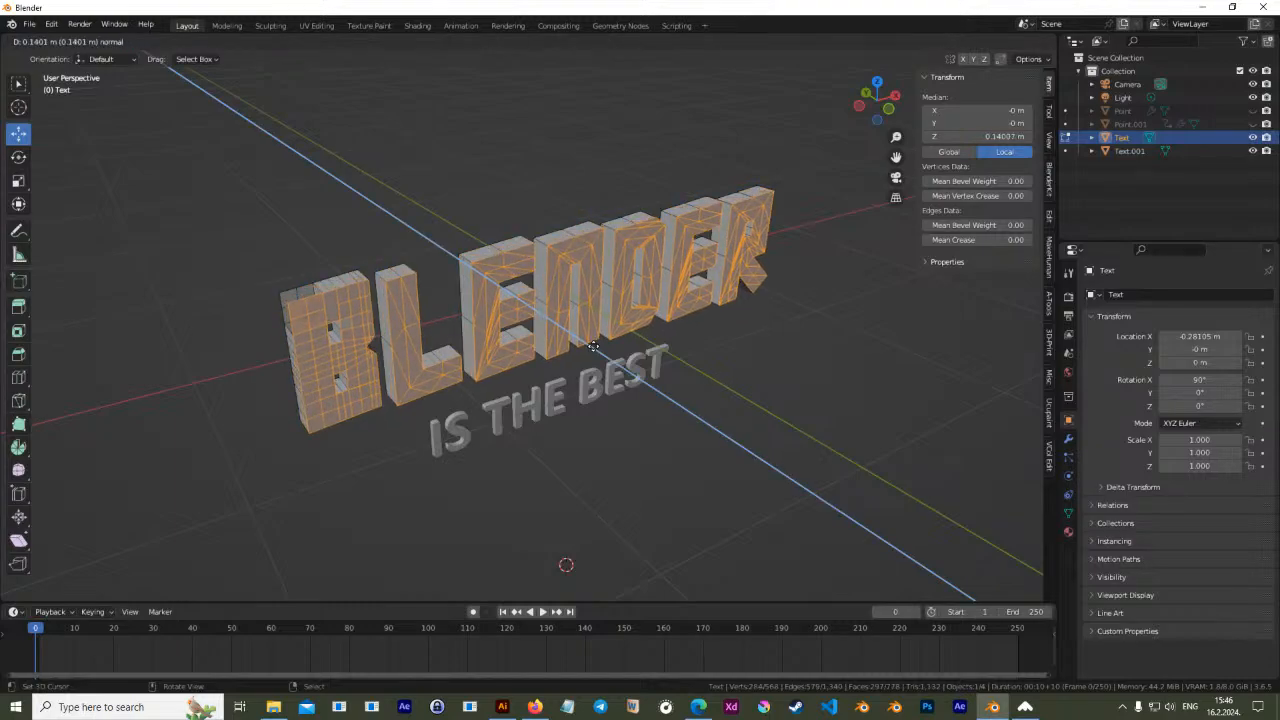
click(595, 350)
Examine the extruded side walls around the upper-left corner of the B
key(Tab)
middle_drag(528, 378, 440, 345)
key(Tab)
shift+middle_drag(440, 345, 566, 406)
scroll(500, 415, up, 4)
shift+middle_drag(511, 490, 567, 430)
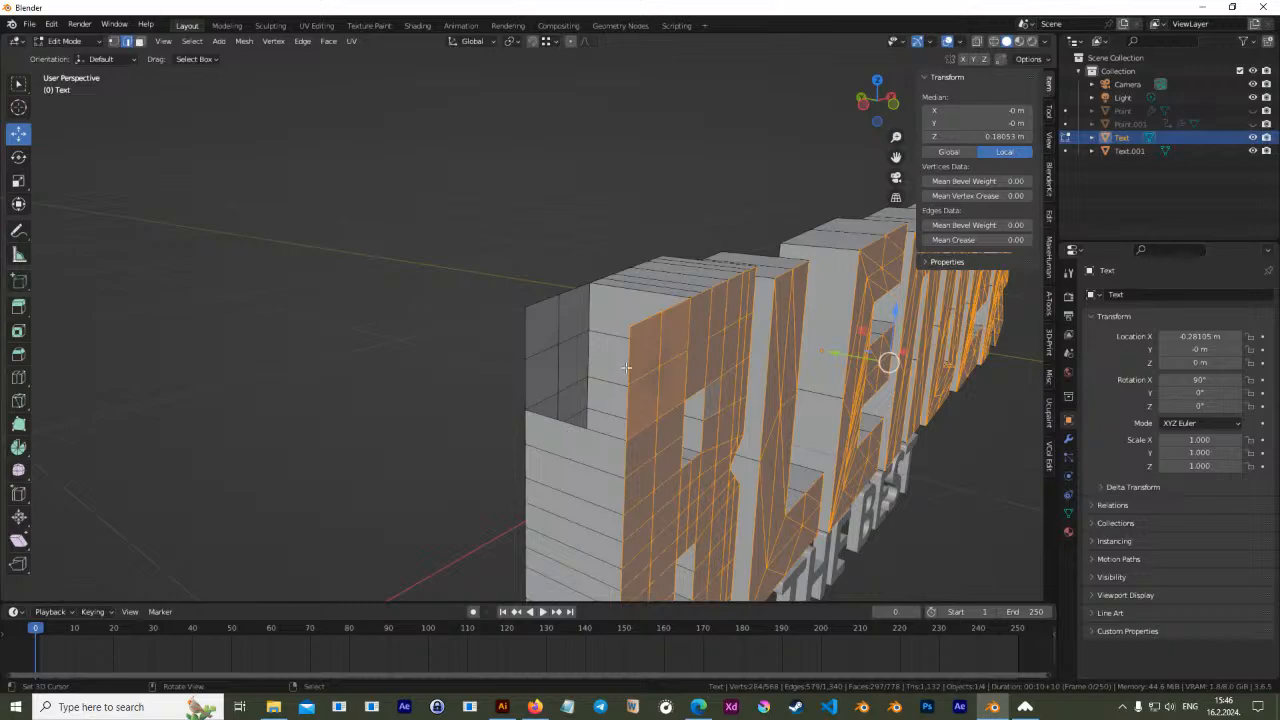
click(628, 327)
middle_drag(628, 327, 467, 337)
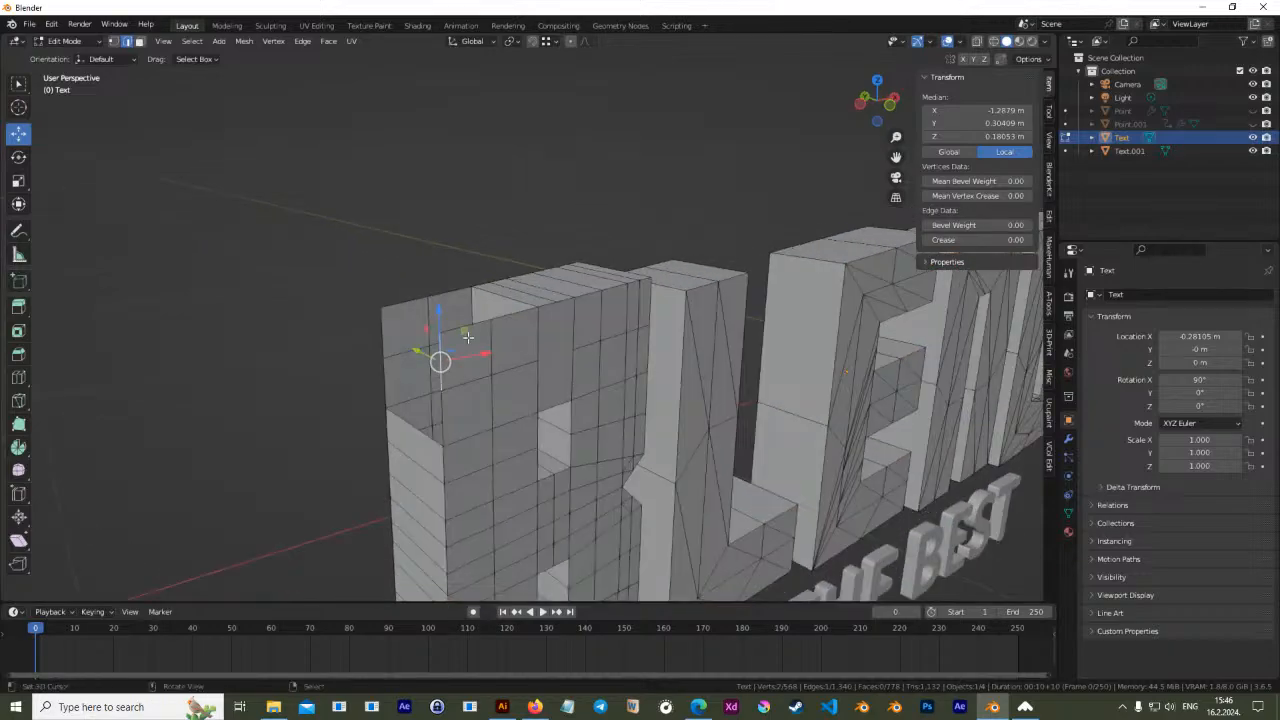
Undo the edge selection and the extrusion of the BLENDER text's mesh
key(ctrl+z)
key(ctrl+z)
key(ctrl+z)
key(ctrl+z)
key(ctrl+z)
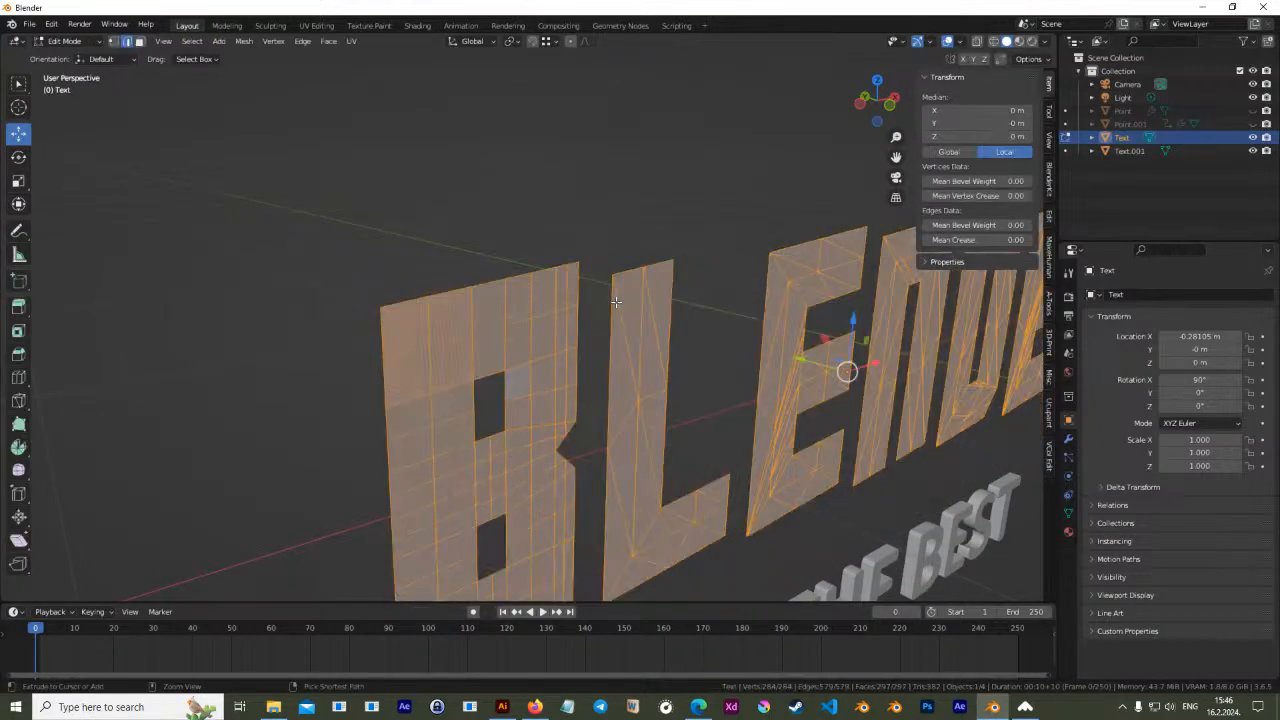
Delete the large overlapping face that spans the B's upper-left corner and the area above its upper hole
mouse_move(570, 329)
shift+middle_down()
mouse_move(643, 346)
mouse_move(590, 336)
shift+middle_up()
scroll(560, 332, up, 2)
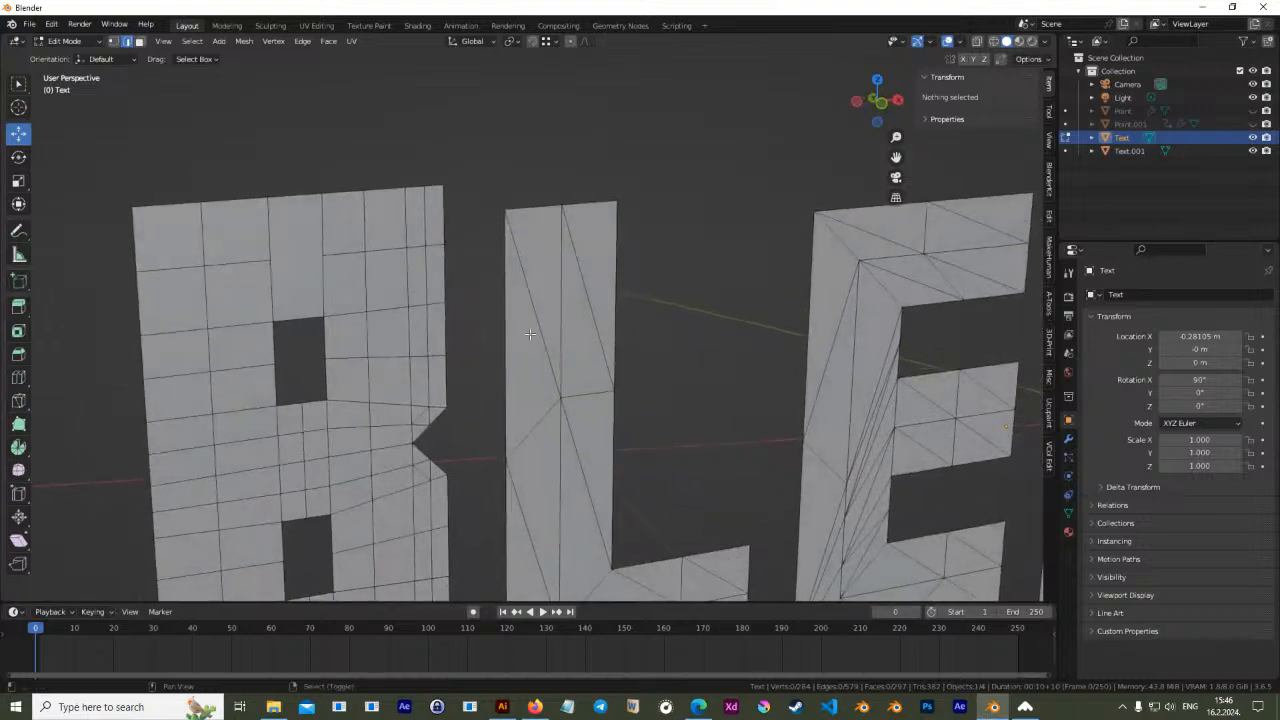
shift+middle_drag(310, 299, 553, 340)
key(Tab)
key(Tab)
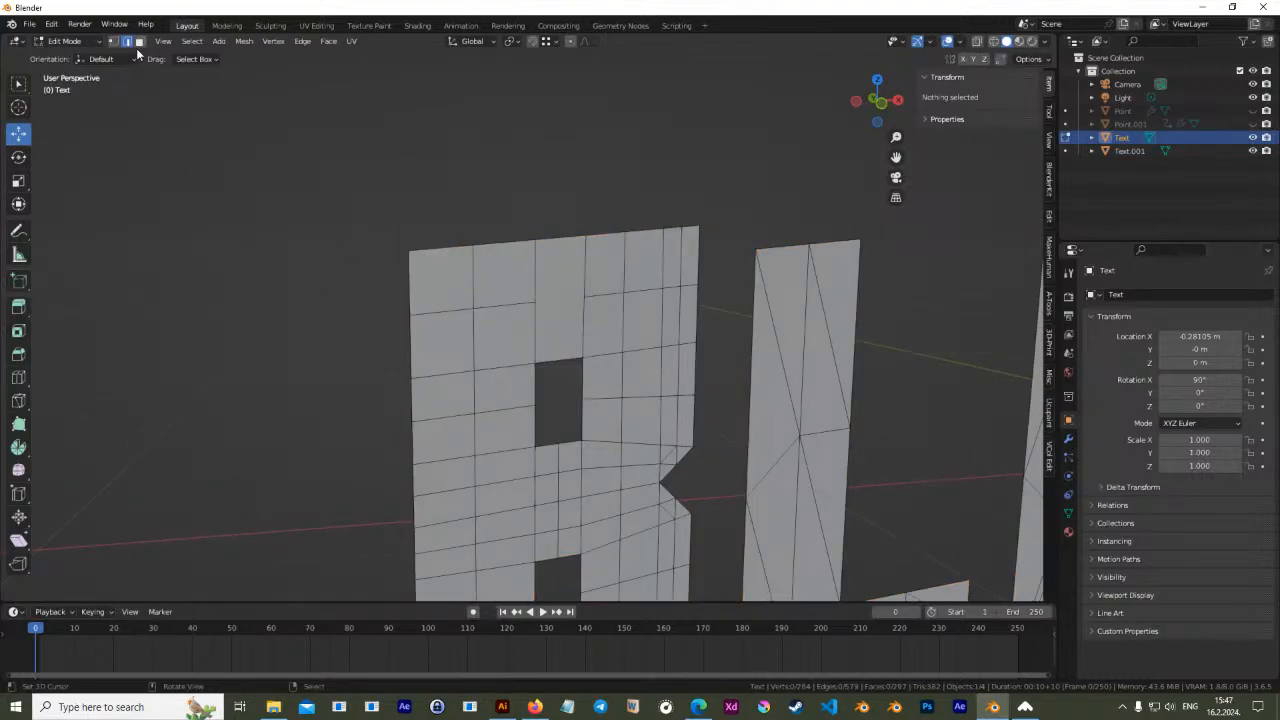
click(140, 41)
click(432, 288)
shift+click(489, 331)
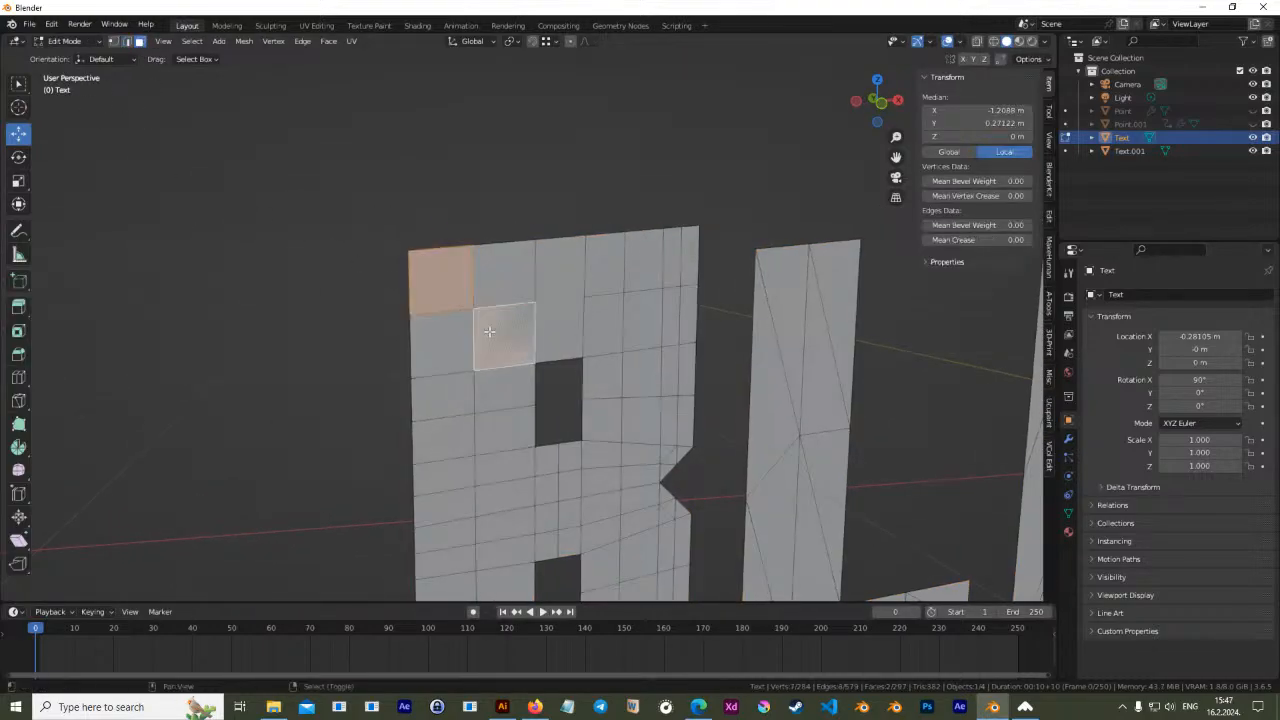
click(506, 335)
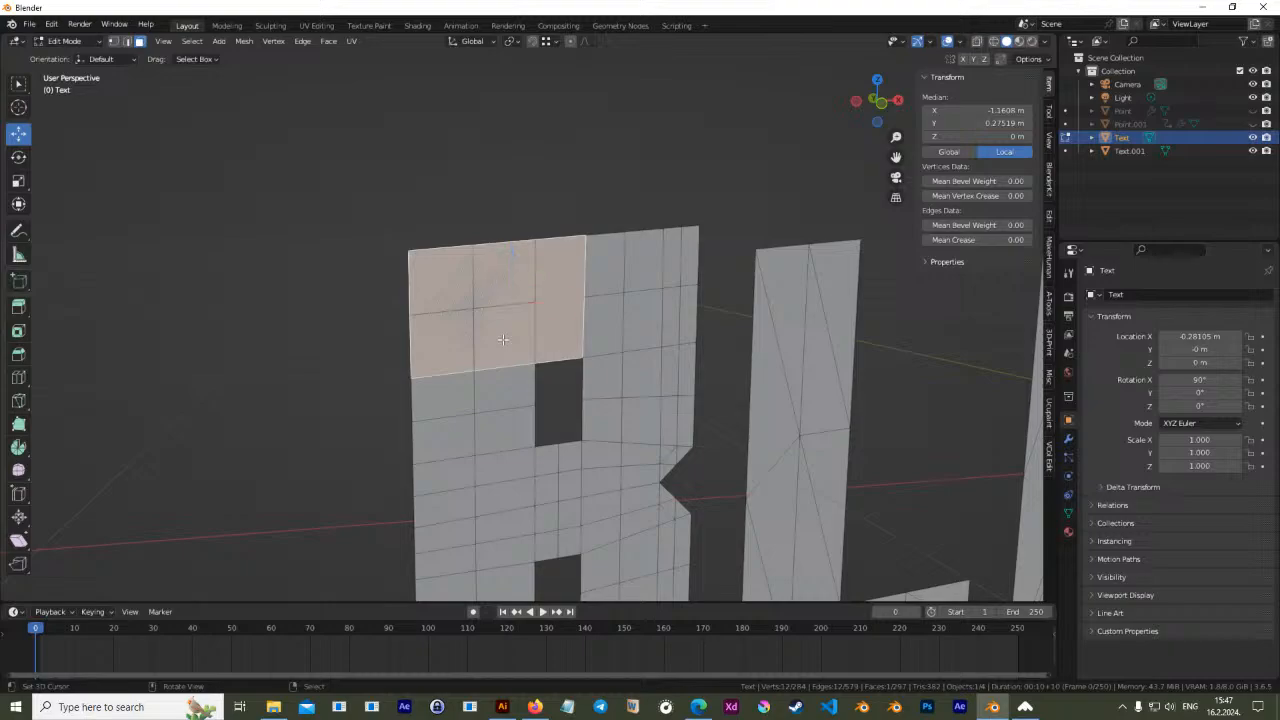
key(x)
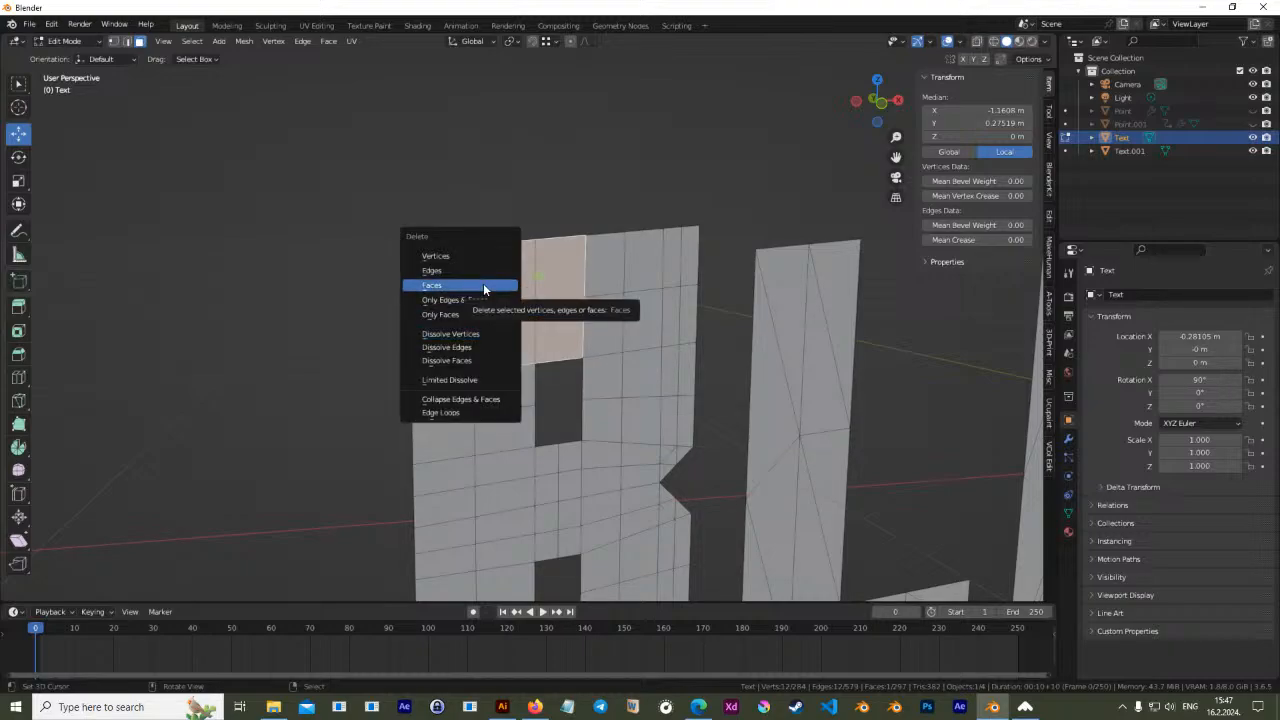
click(484, 288)
Fill the gap above the B's upper hole with a face between the two pairs of facing vertical edges
middle_drag(546, 301, 520, 298)
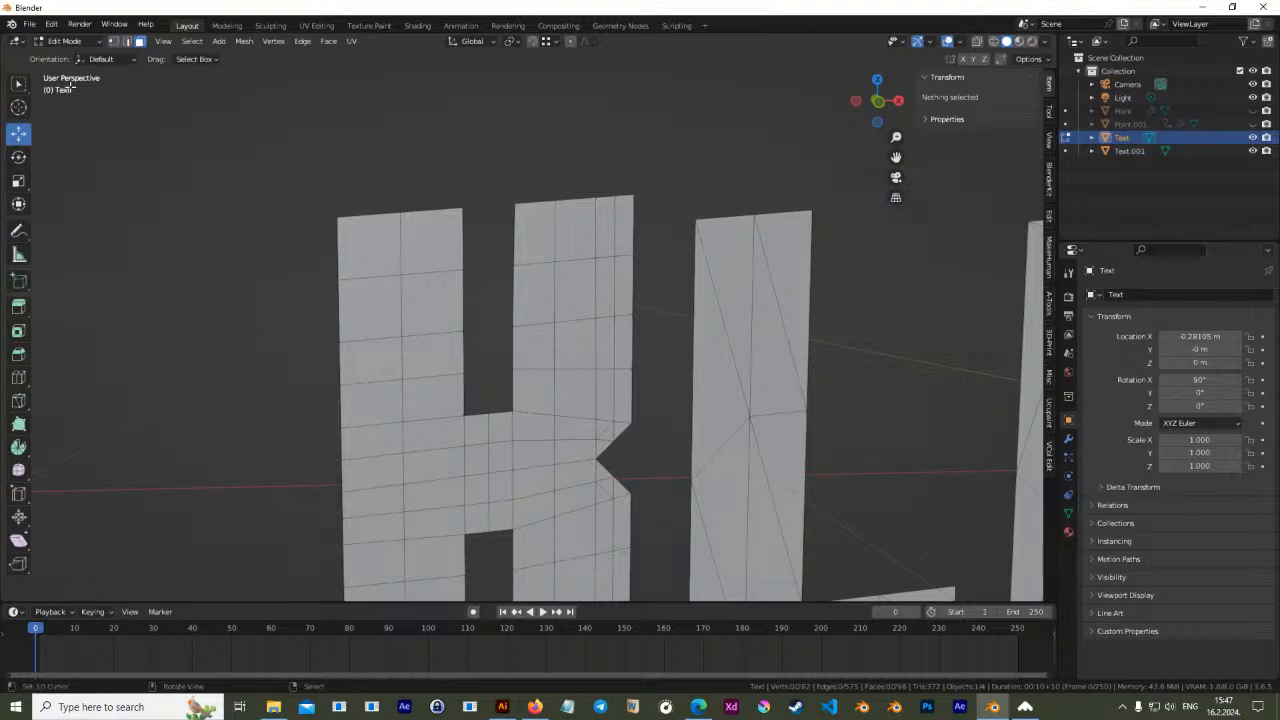
click(128, 41)
click(459, 228)
shift+click(515, 234)
shift+click(456, 291)
shift+click(515, 295)
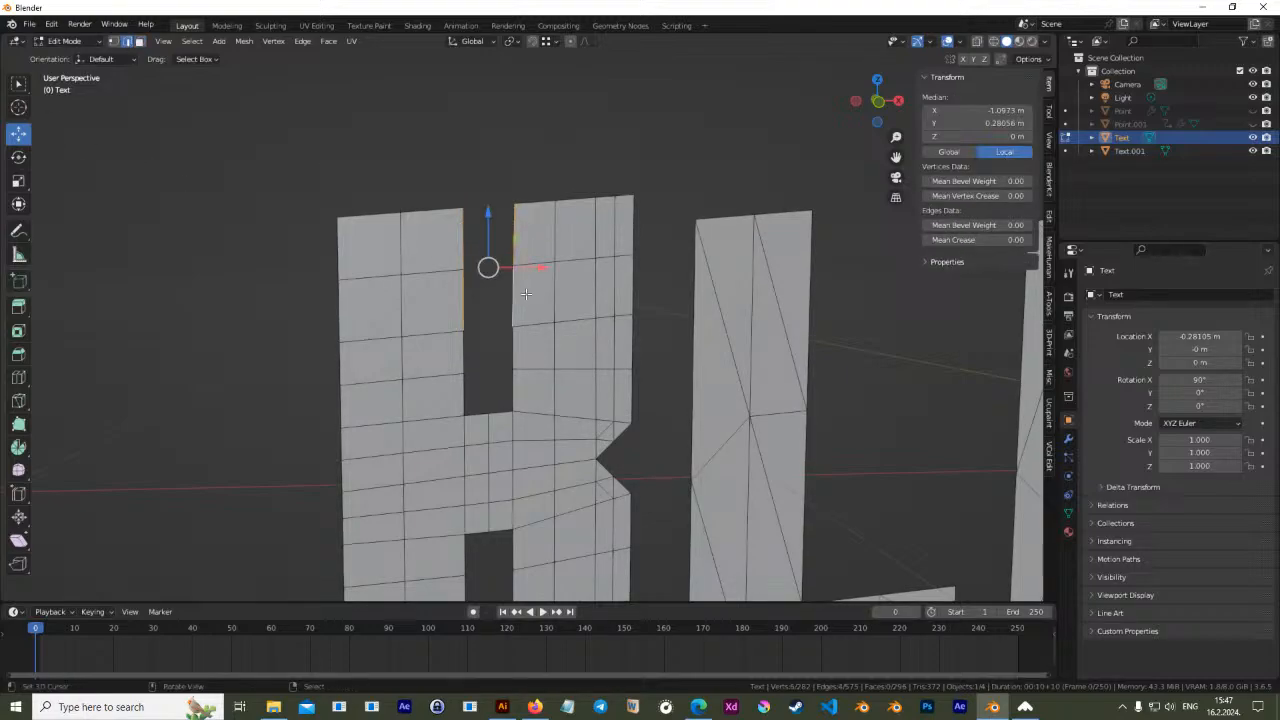
key(f)
key(Tab)
key(Tab)
middle_drag(526, 295, 542, 304)
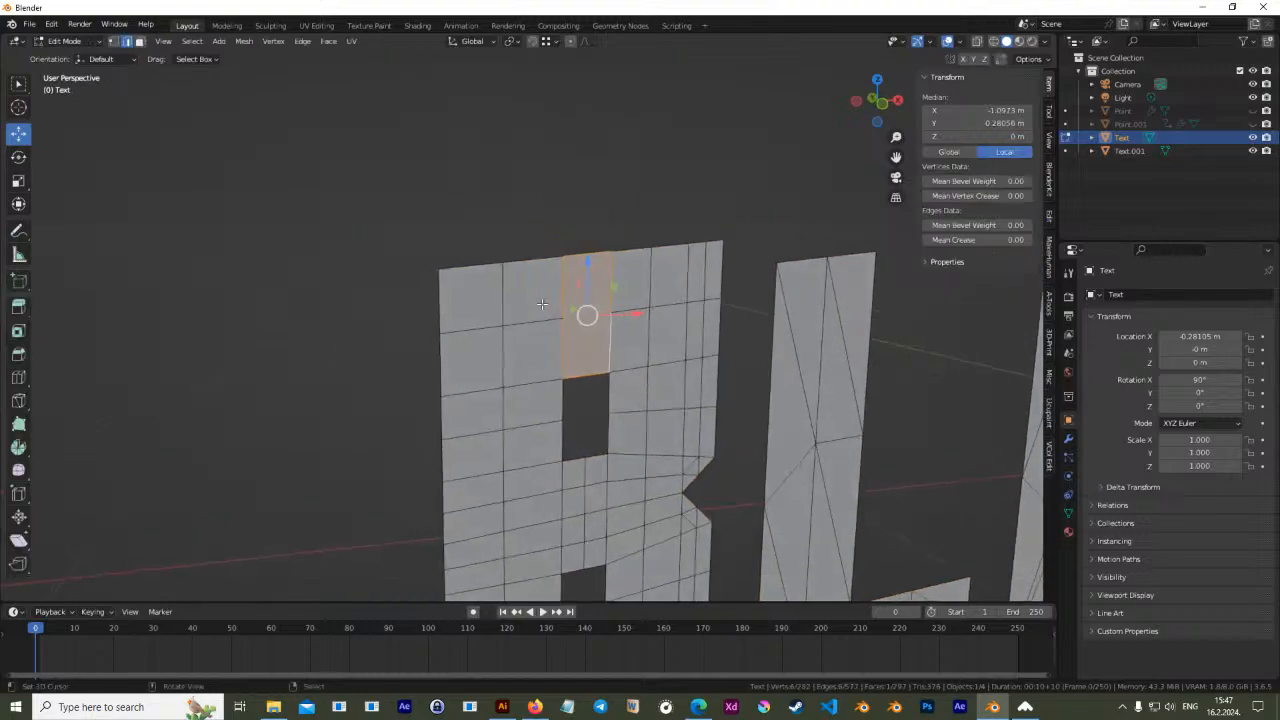
Cut the new face above the B's upper hole horizontally with the Knife, snapping to the neighbouring edge vertices on both sides
click(18, 400)
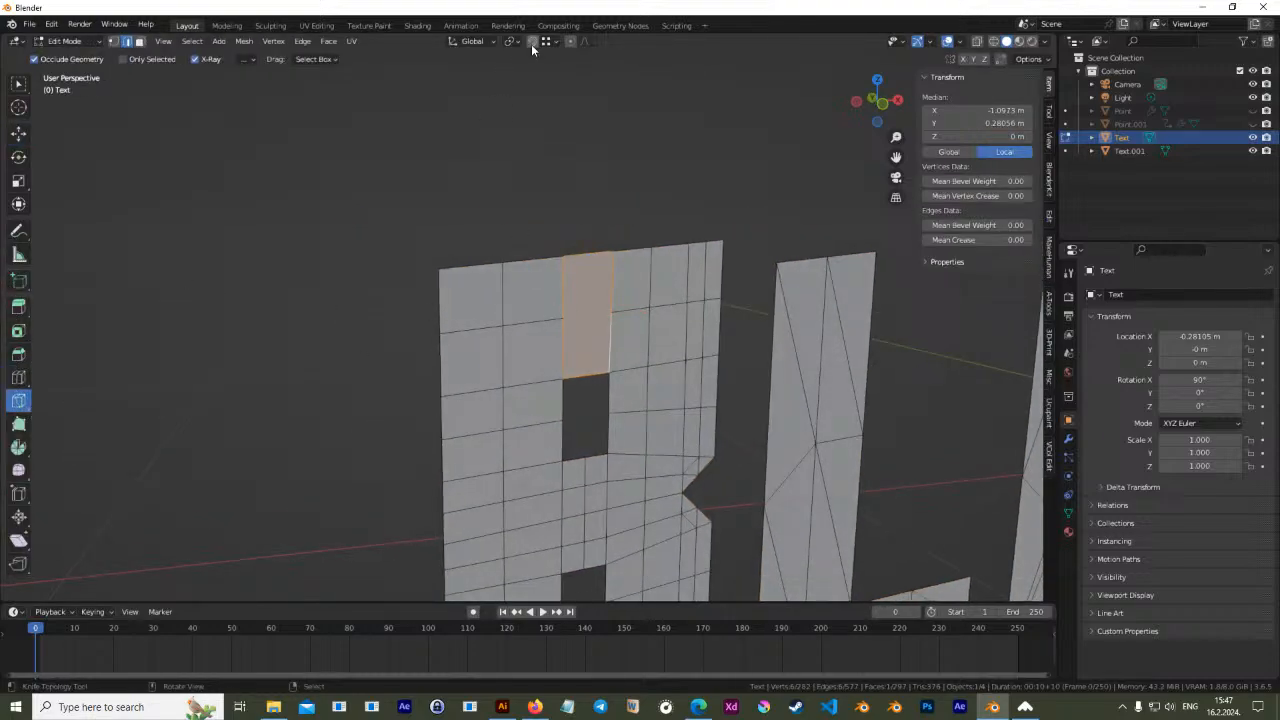
click(564, 317)
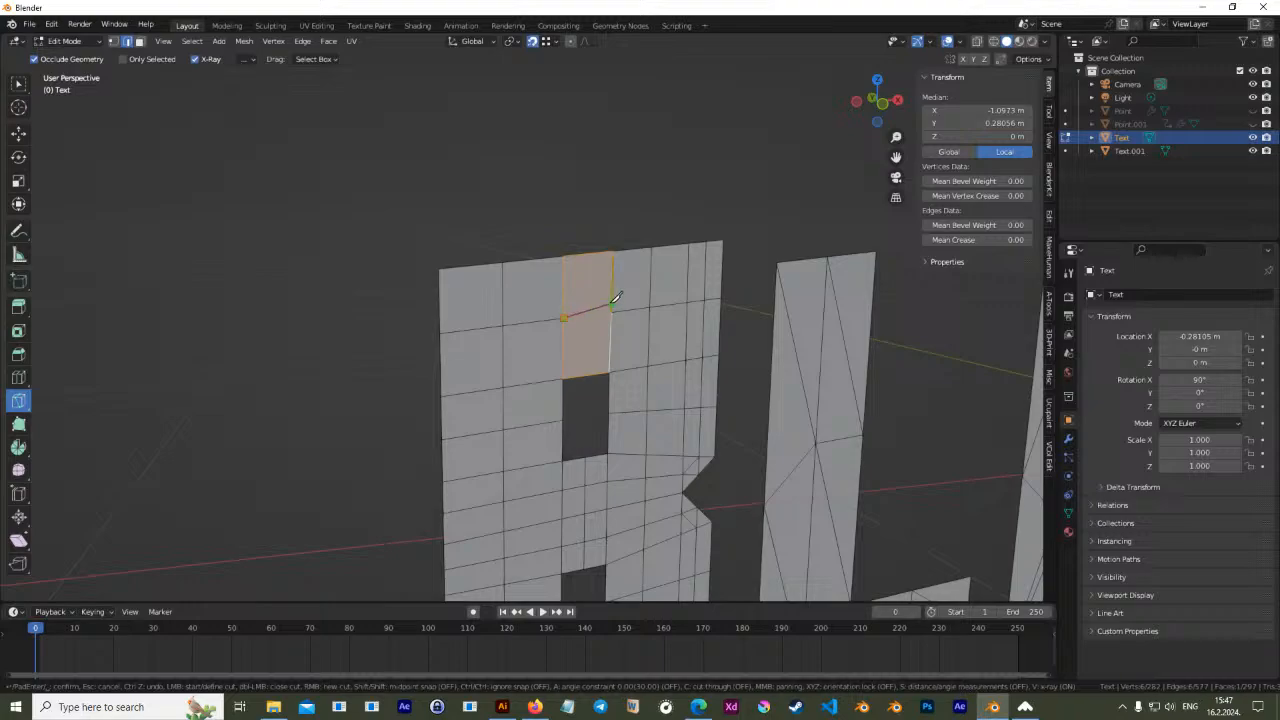
key(Return)
key(Tab)
scroll(604, 320, down, 6)
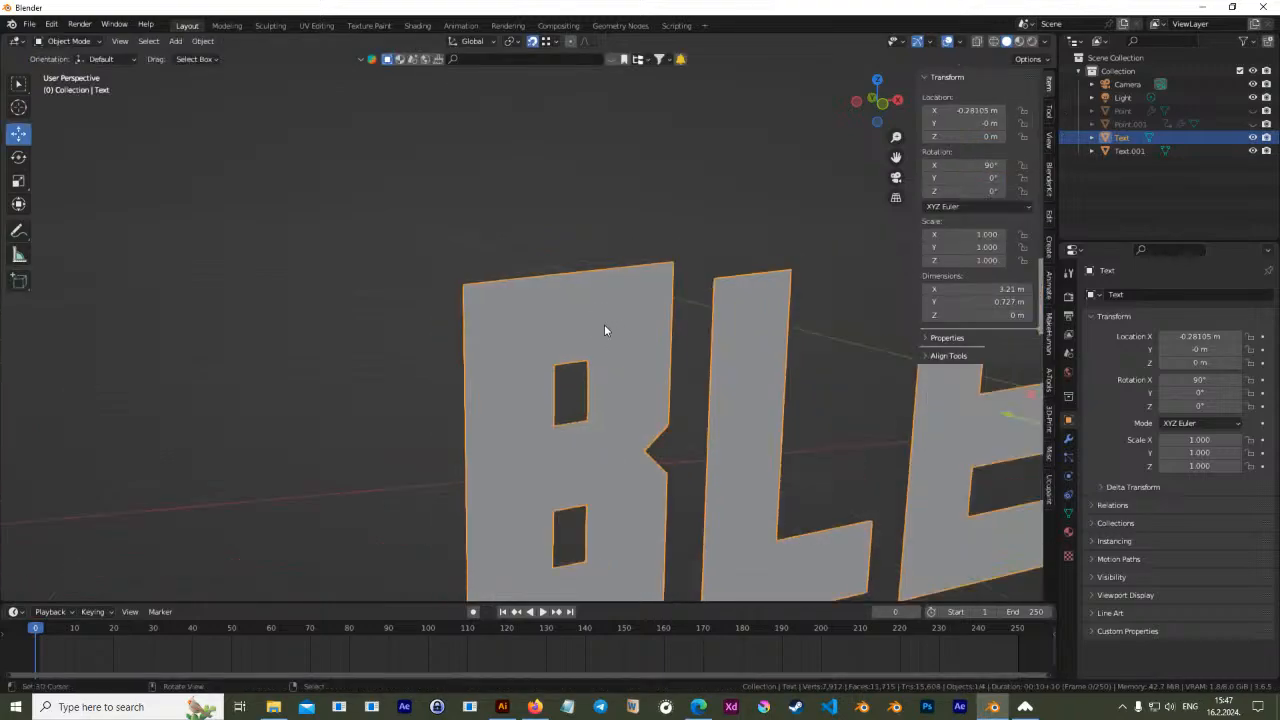
key(Tab)
key(Tab)
key(Tab)
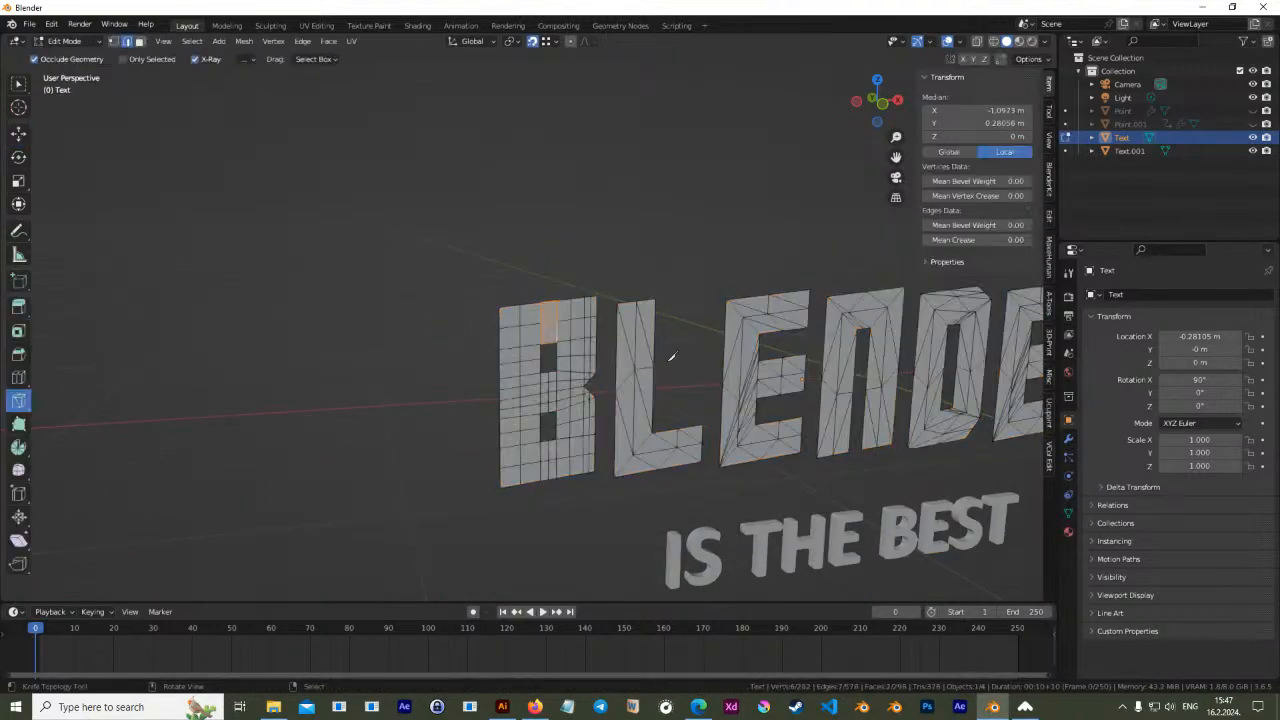
Extrude the entire BLENDER mesh toward the front by about 0.152 m
key(alt+a)
key(a)
middle_drag(669, 357, 720, 349)
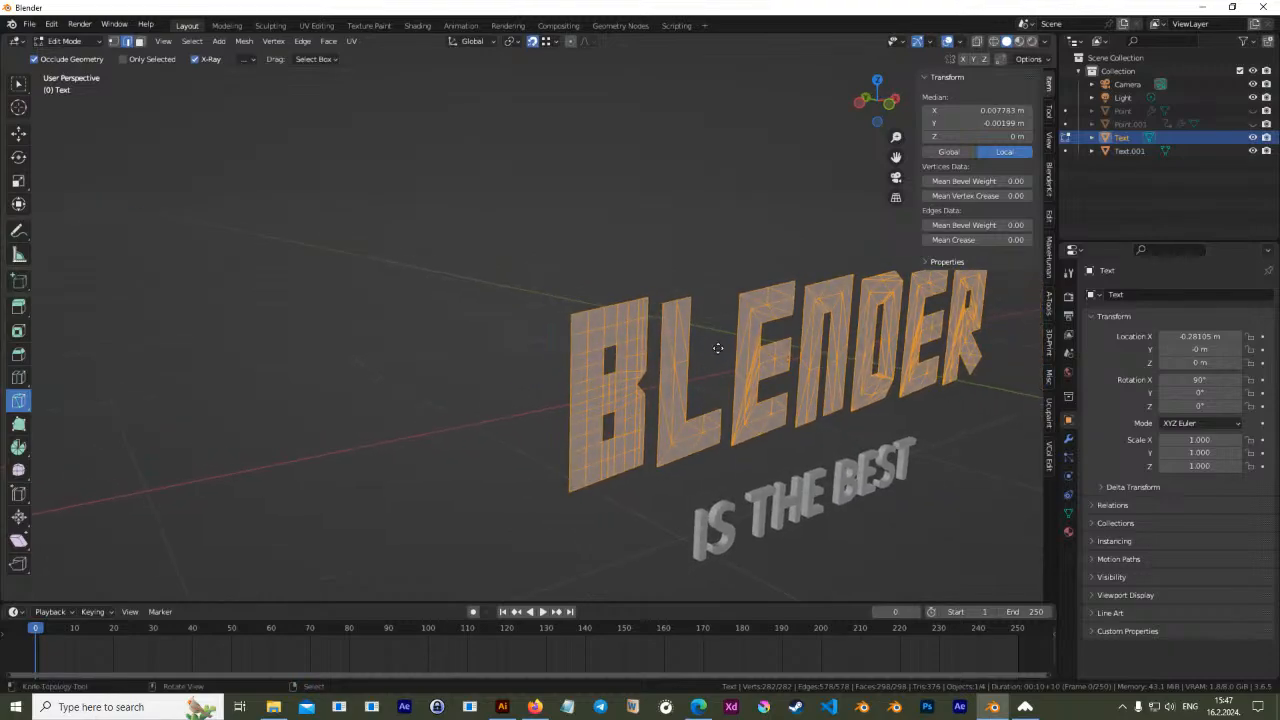
key(e)
right_click(745, 365)
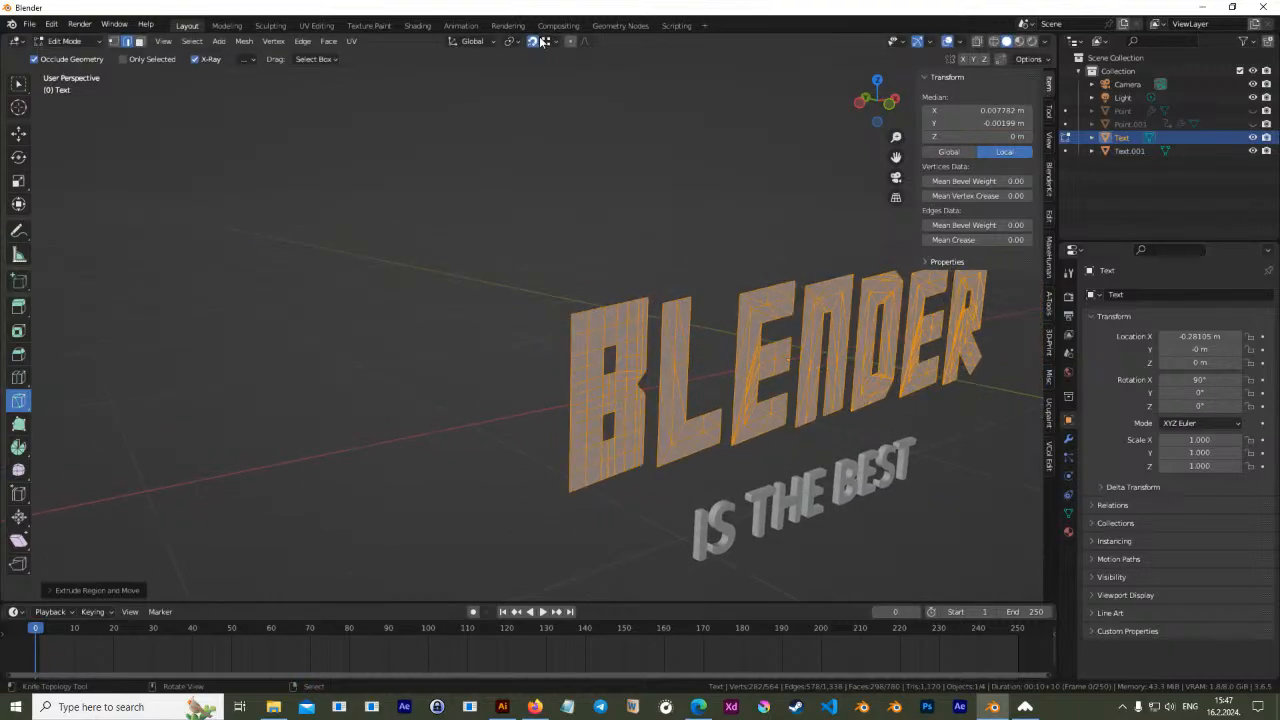
click(19, 132)
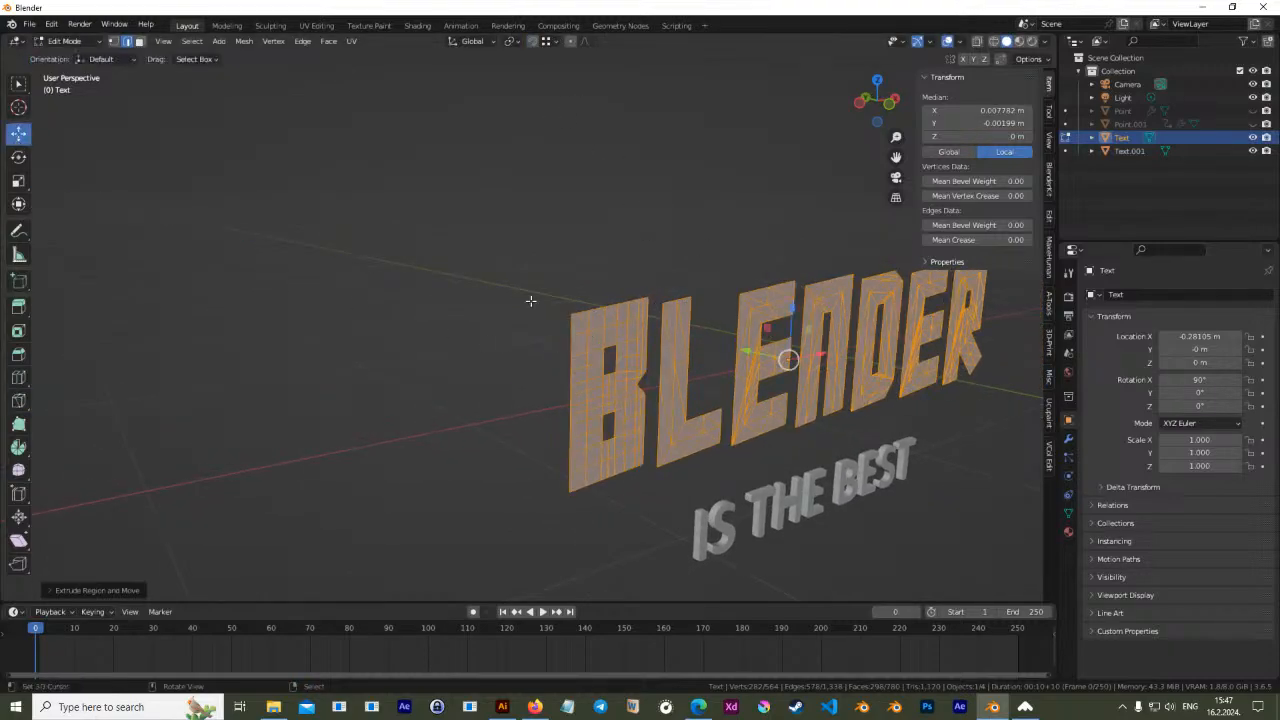
drag(764, 351, 786, 365)
middle_drag(786, 365, 722, 370)
key(Tab)
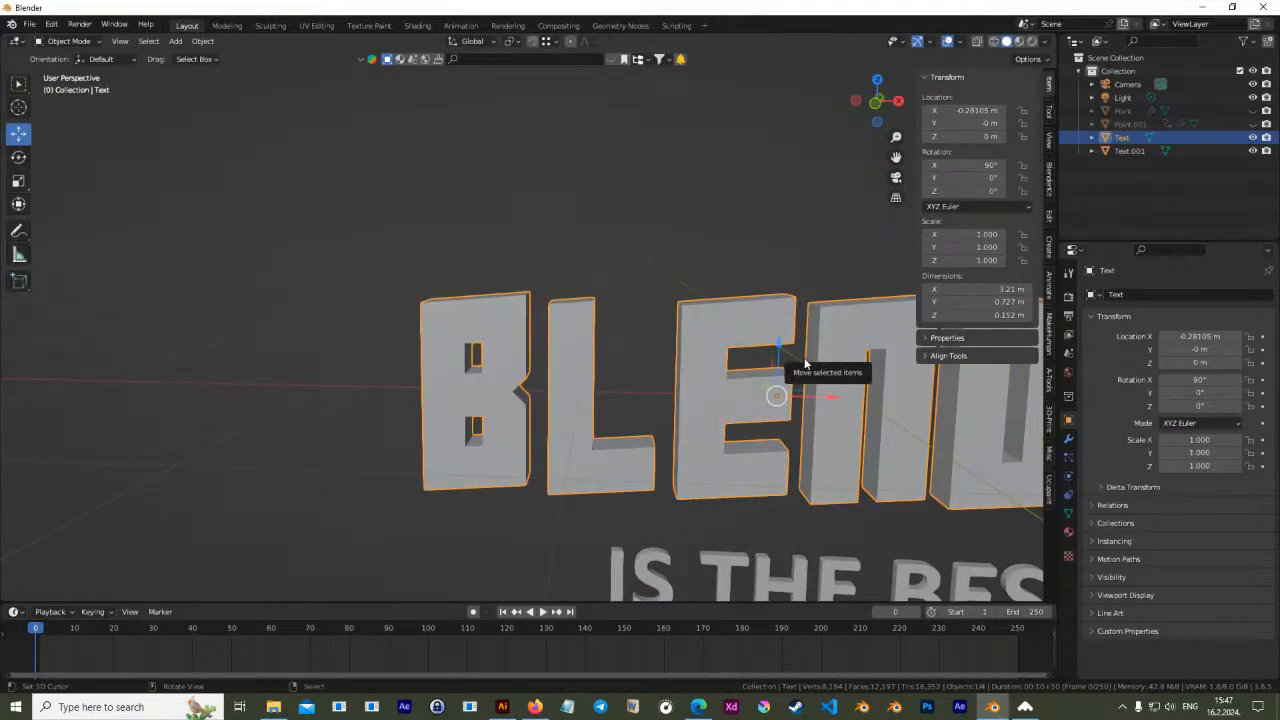
Set the BLENDER text's origin to the centre of its geometry
key(KP_1)
scroll(896, 380, down, 2)
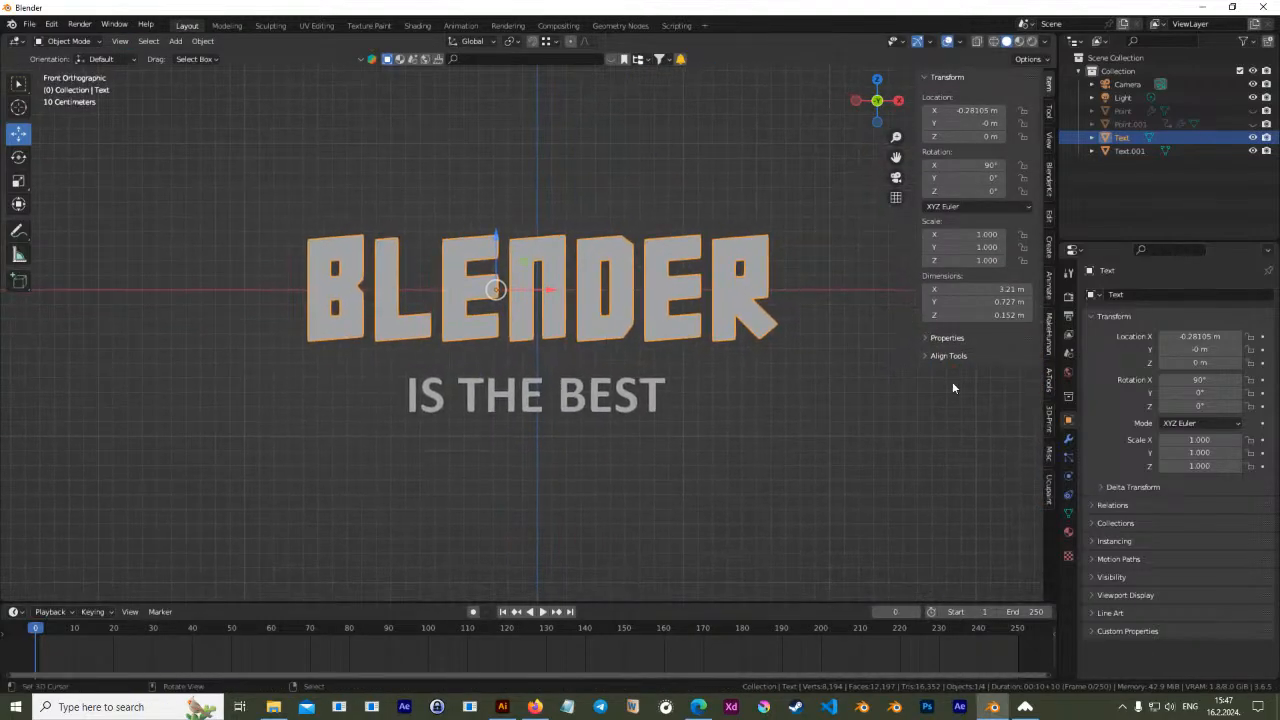
key(ctrl+shift+alt+c)
click(815, 335)
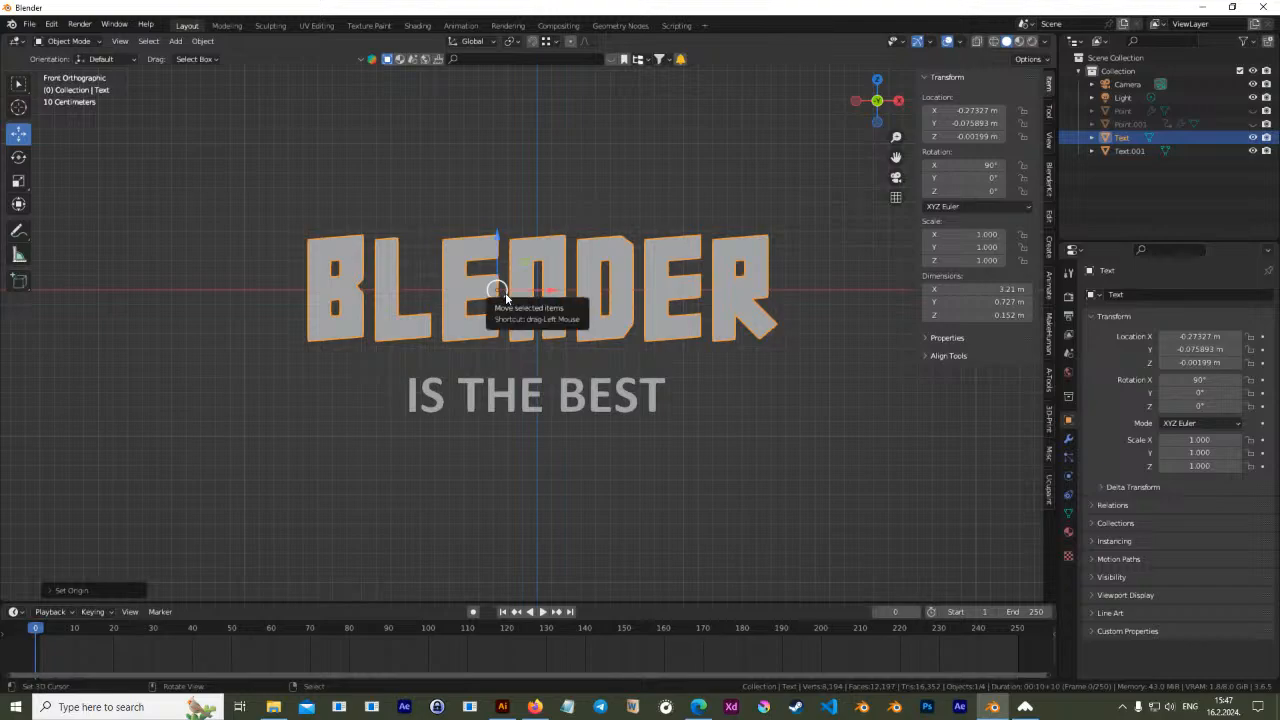
Add a plain-axes empty and snap the 3D cursor to the world origin
key(shift+a)
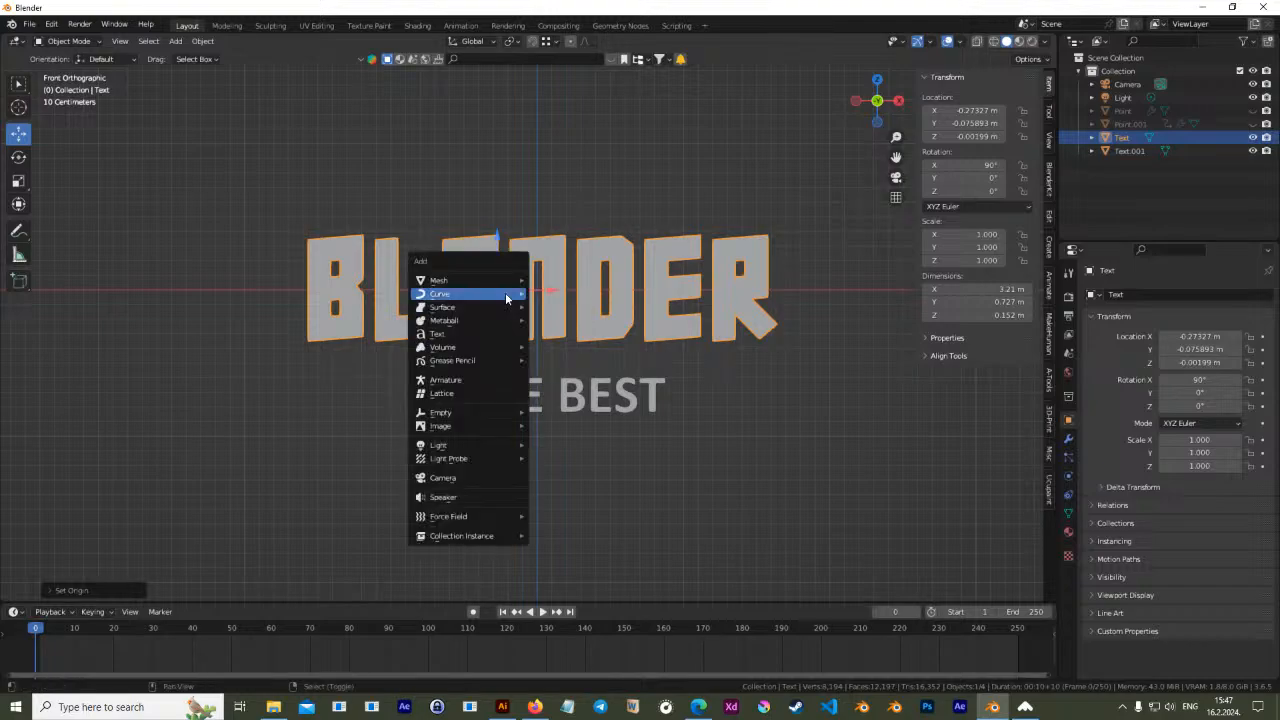
mouse_move(483, 412)
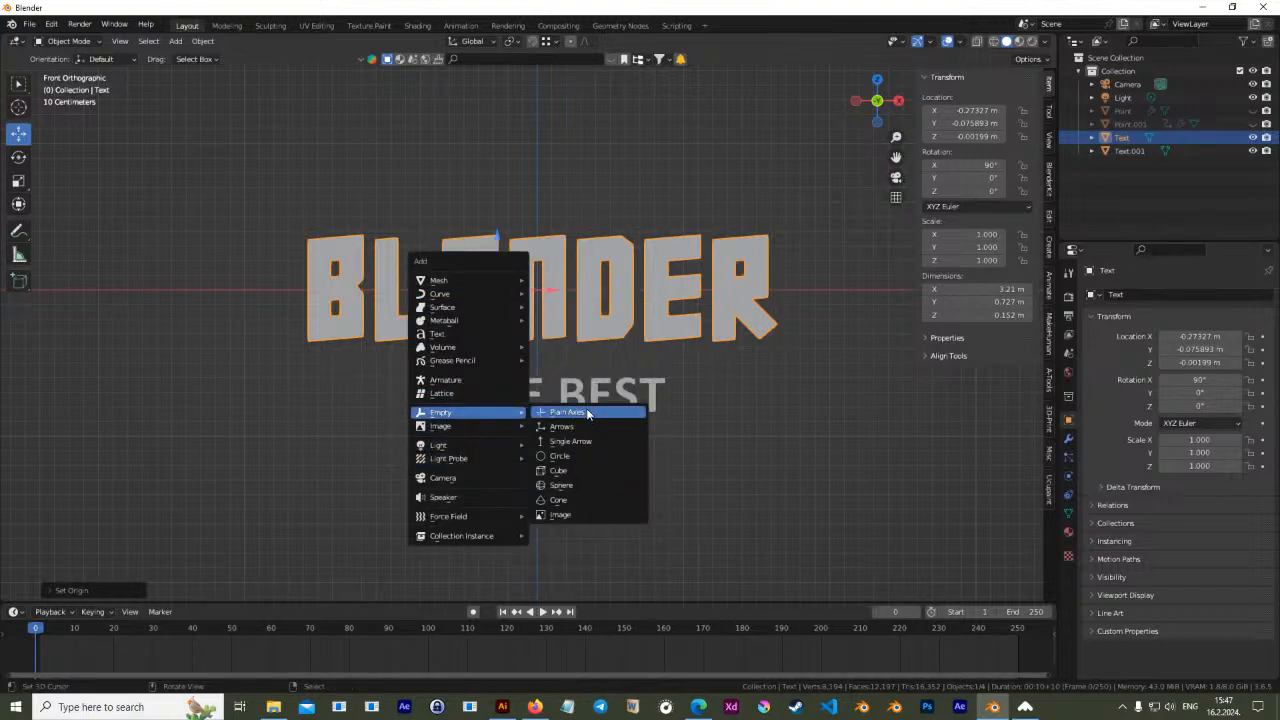
click(588, 413)
scroll(758, 418, down, 3)
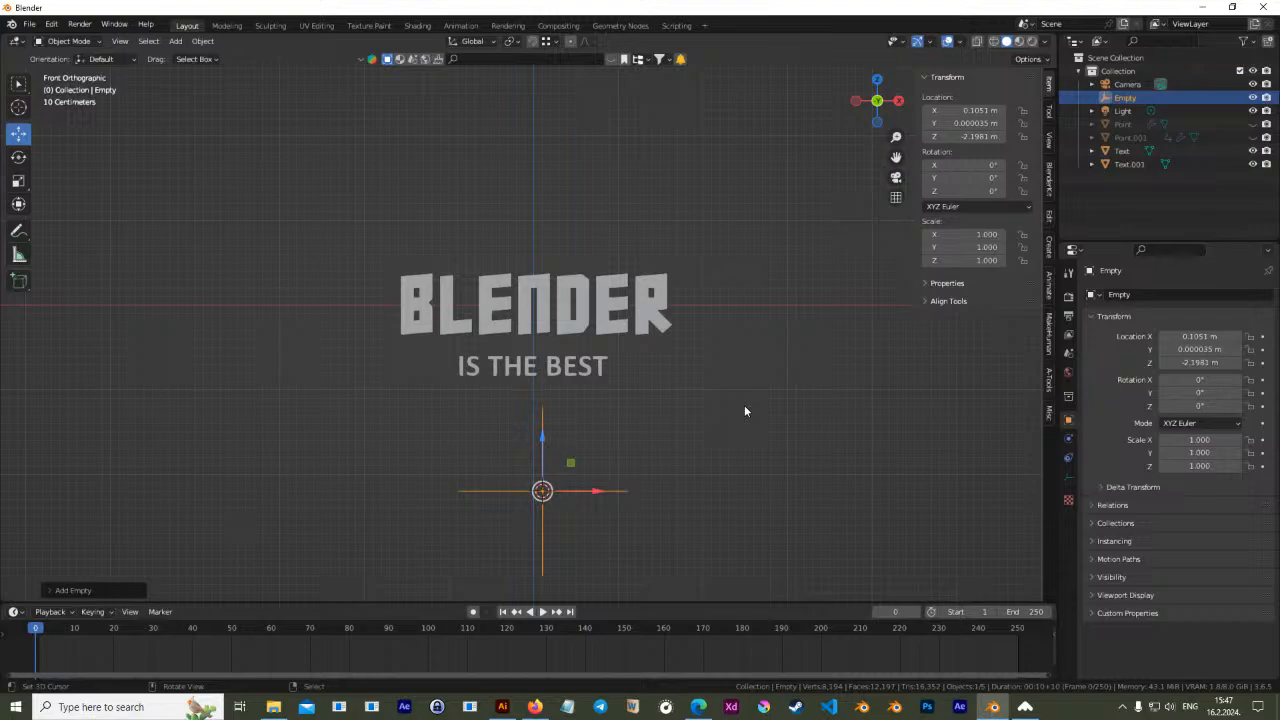
key(shift+s)
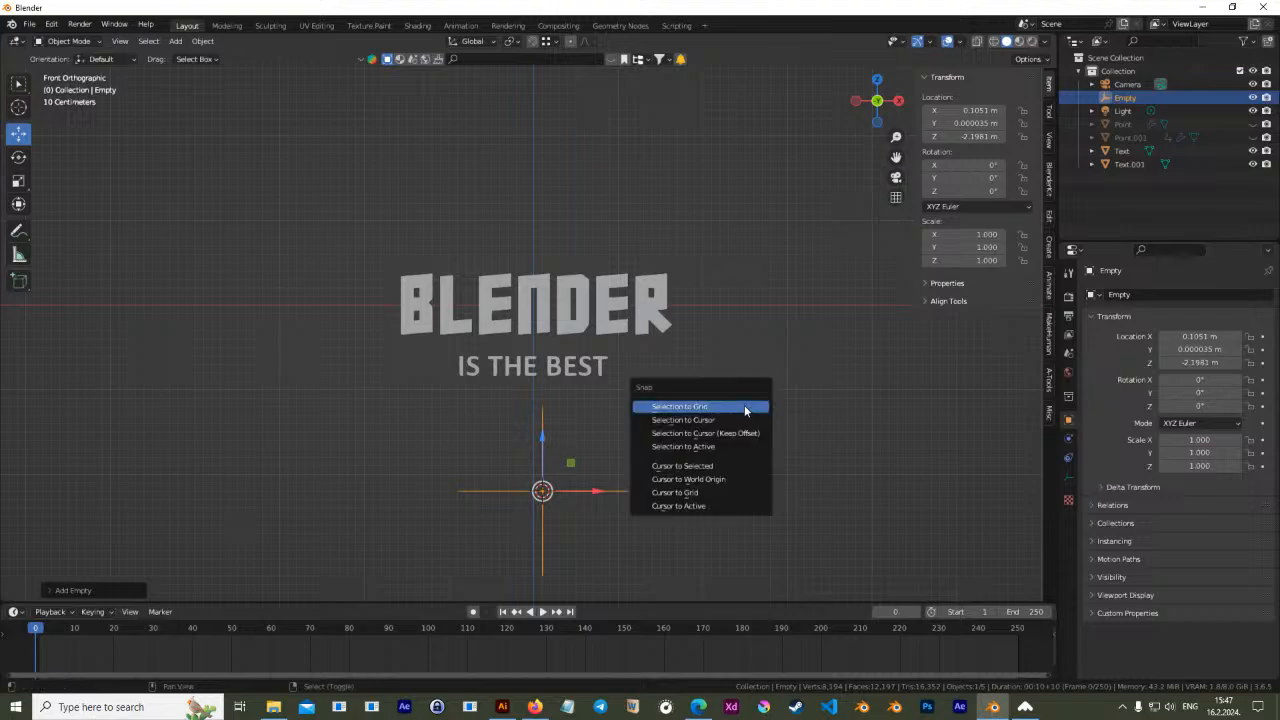
click(733, 479)
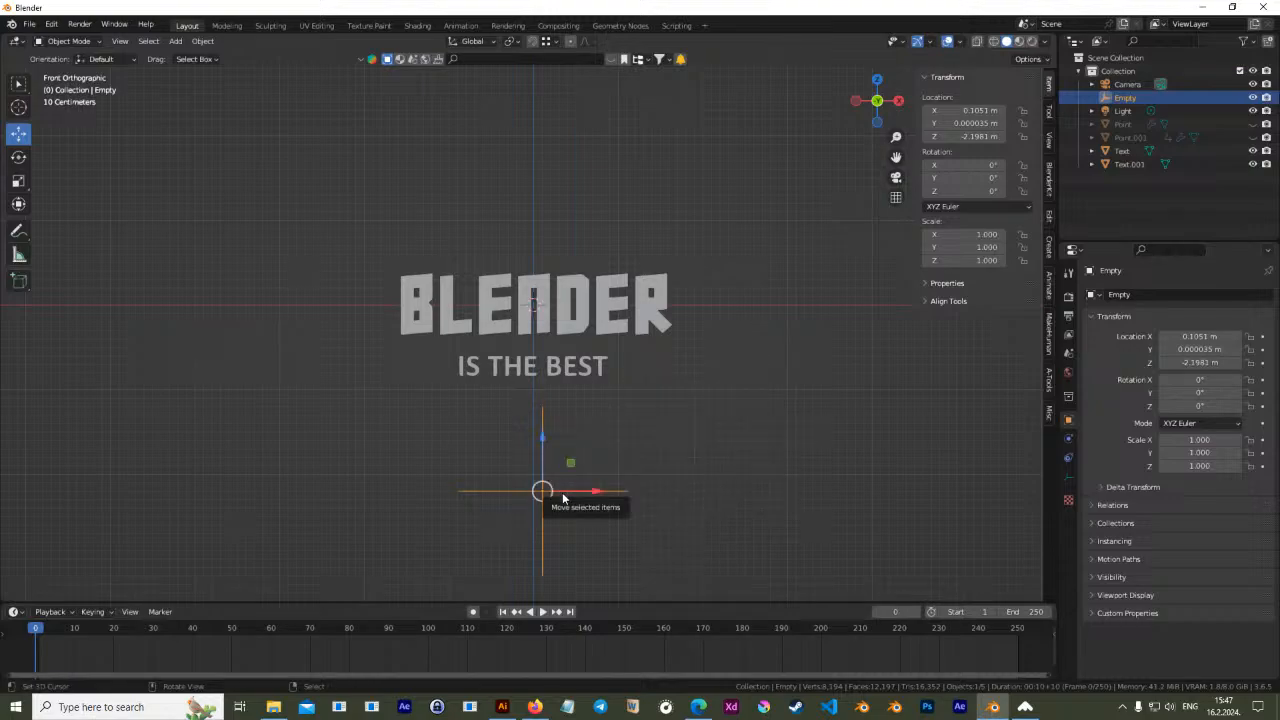
Set the empty's X, Y and Z location to 0 m
click(1200, 336)
text(0)
key(Tab)
text(0)
key(Tab)
text(0)
key(Return)
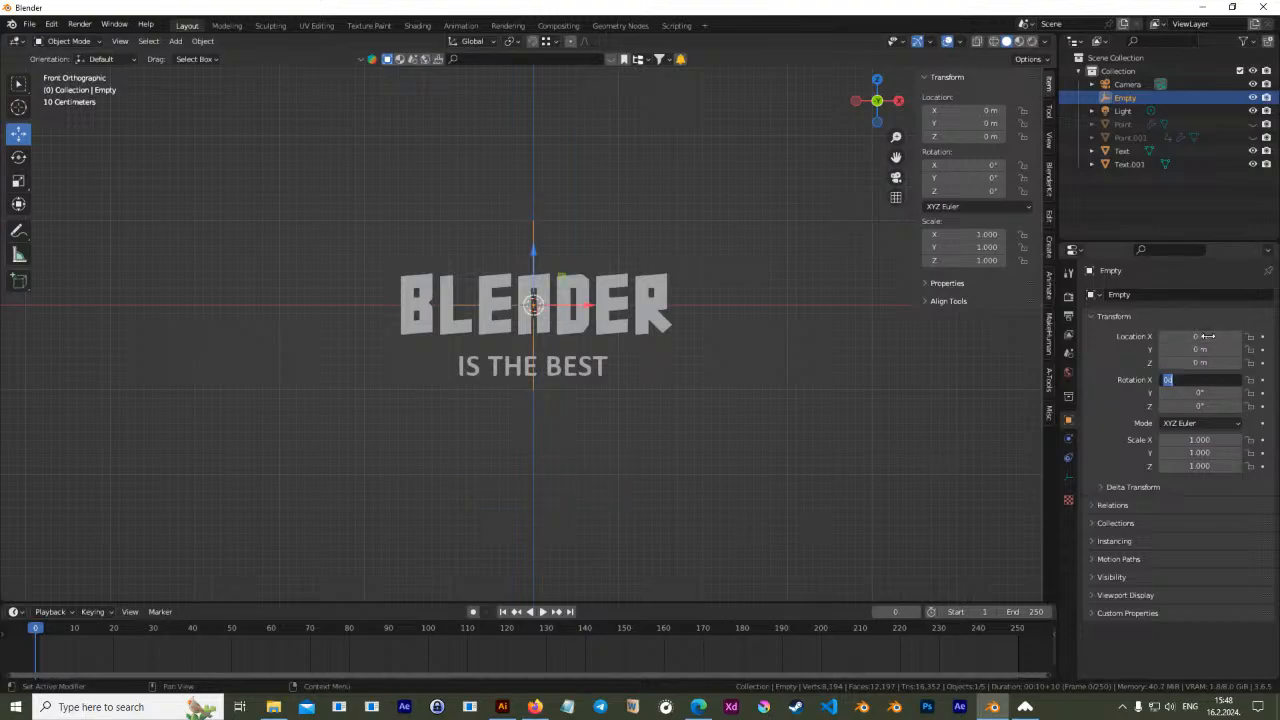
Add a Simple Deform modifier to the BLENDER text, set to Bend on Z at about -80.3° with the empty as origin
click(640, 310)
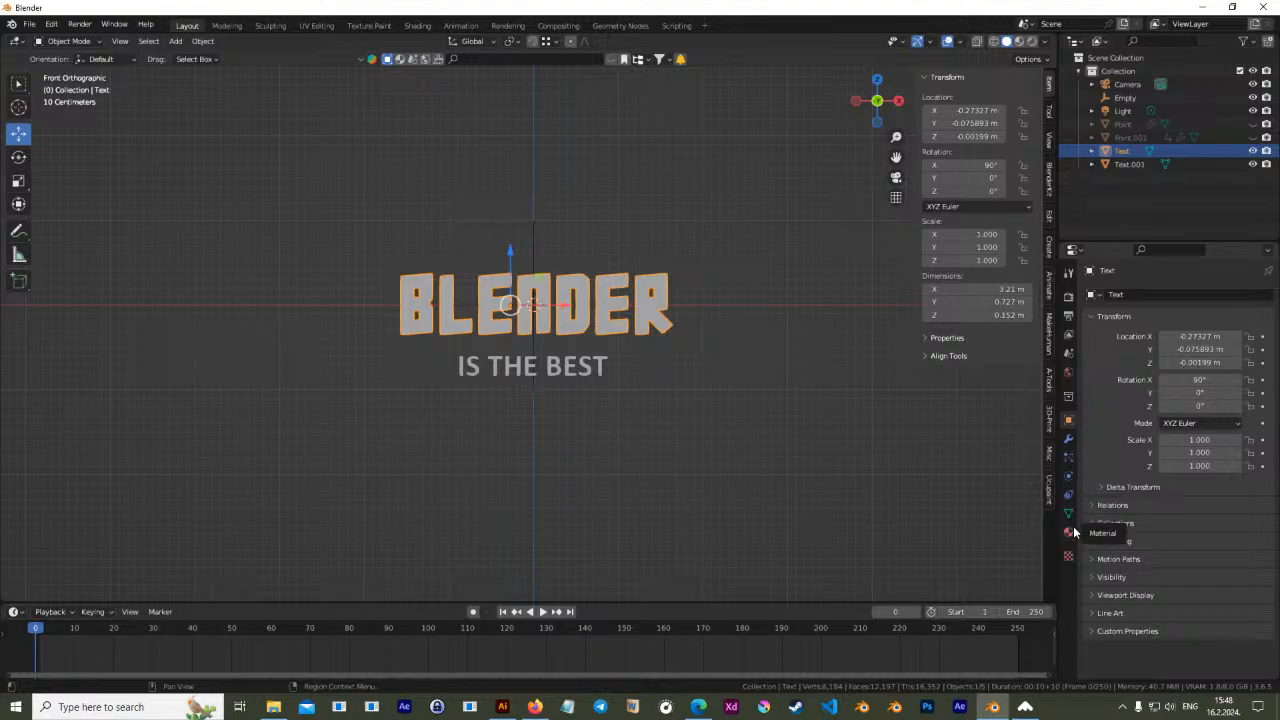
click(1069, 439)
click(1190, 294)
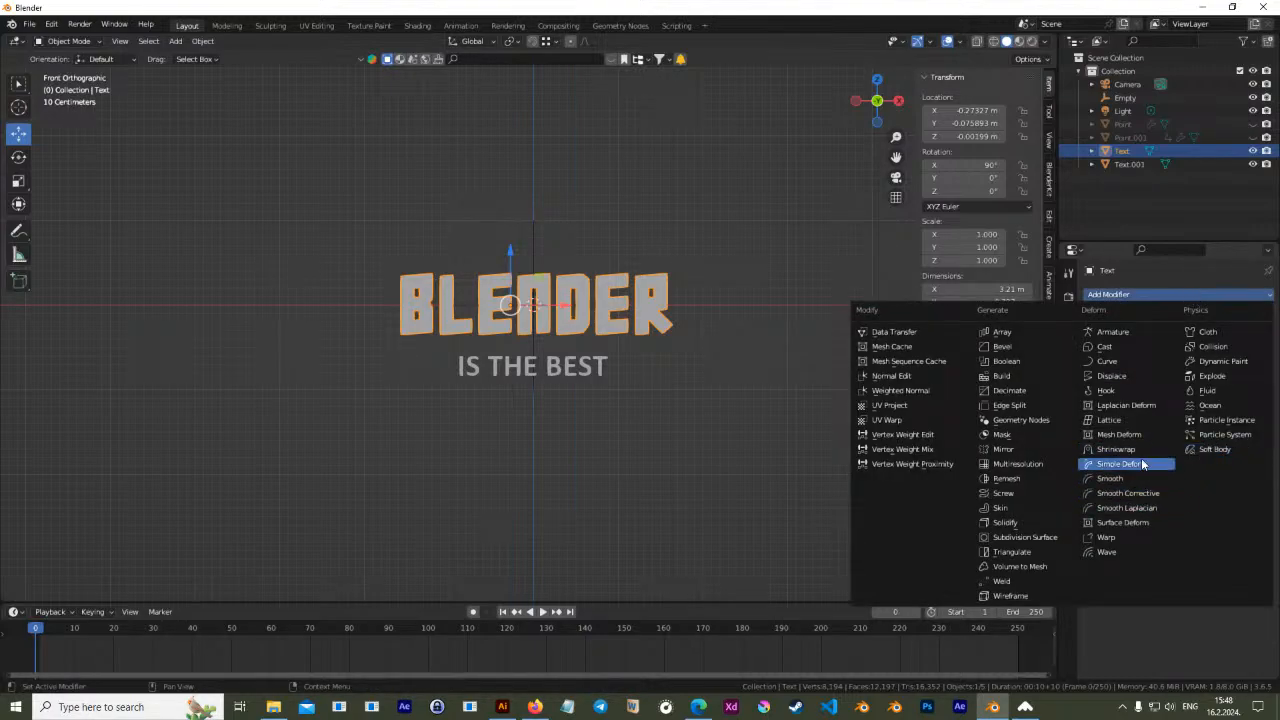
click(1141, 464)
click(1155, 366)
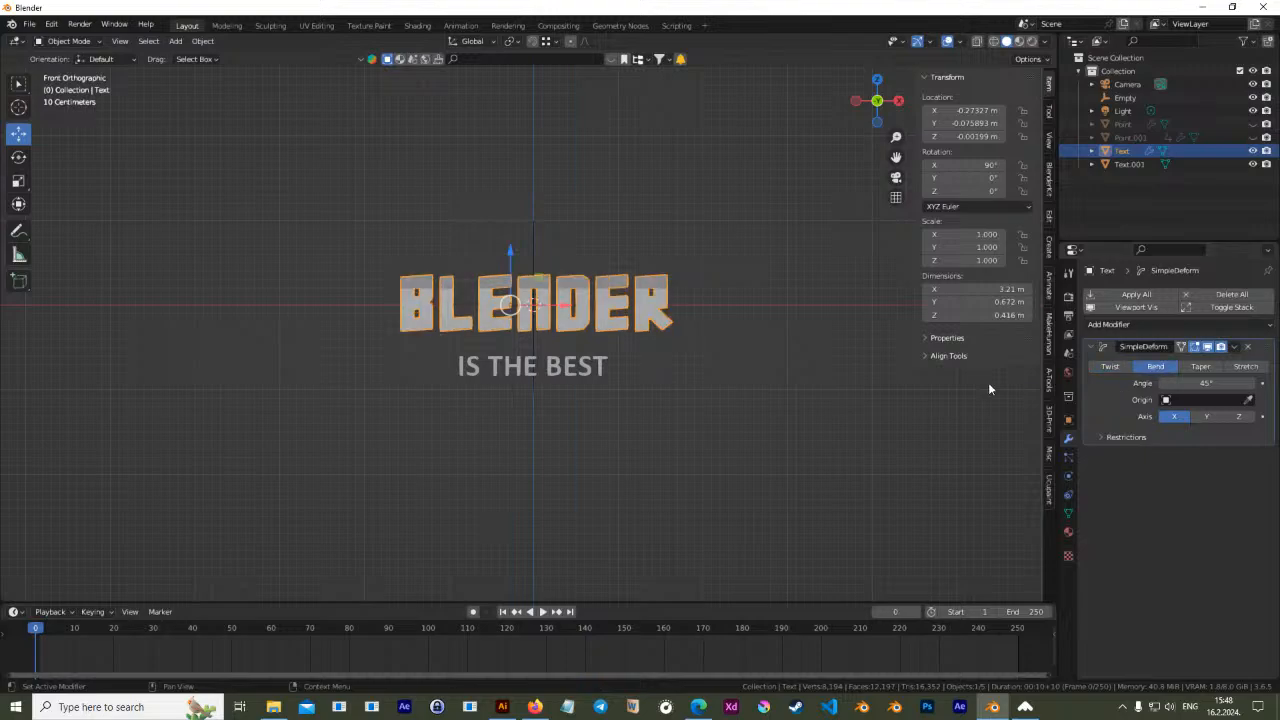
click(1239, 416)
drag(1232, 384, 1082, 384)
click(1248, 400)
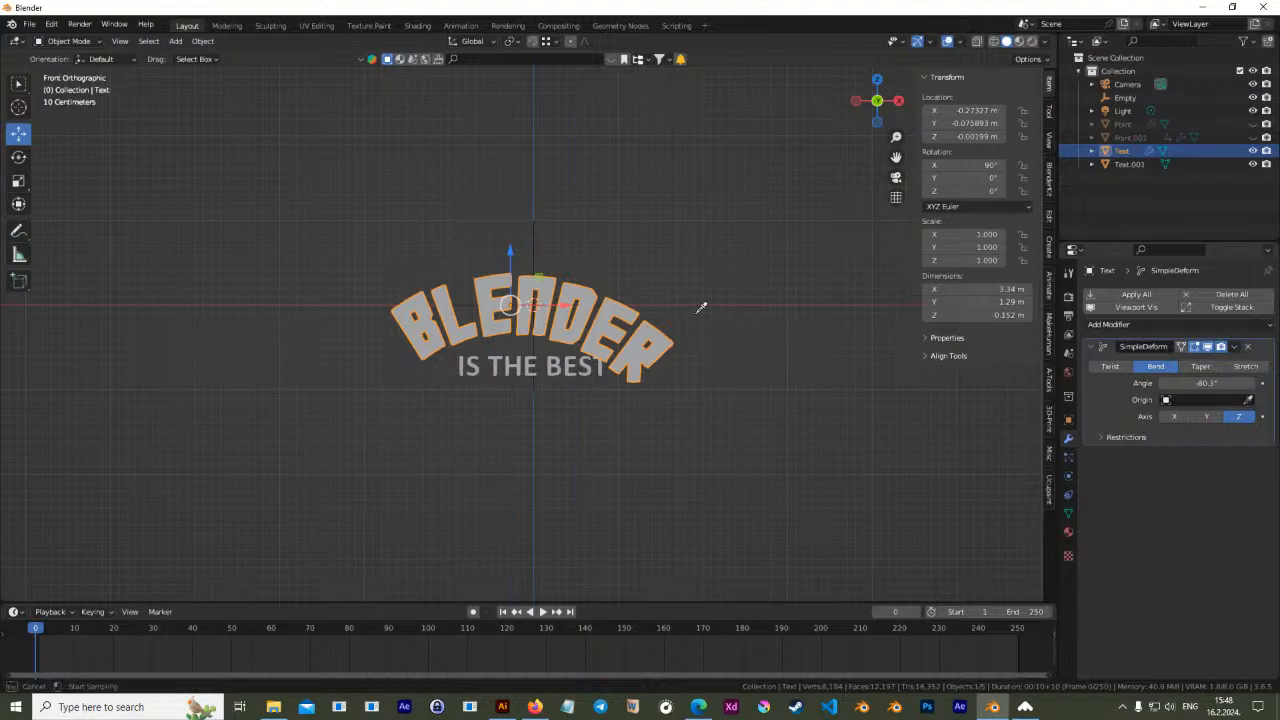
click(535, 246)
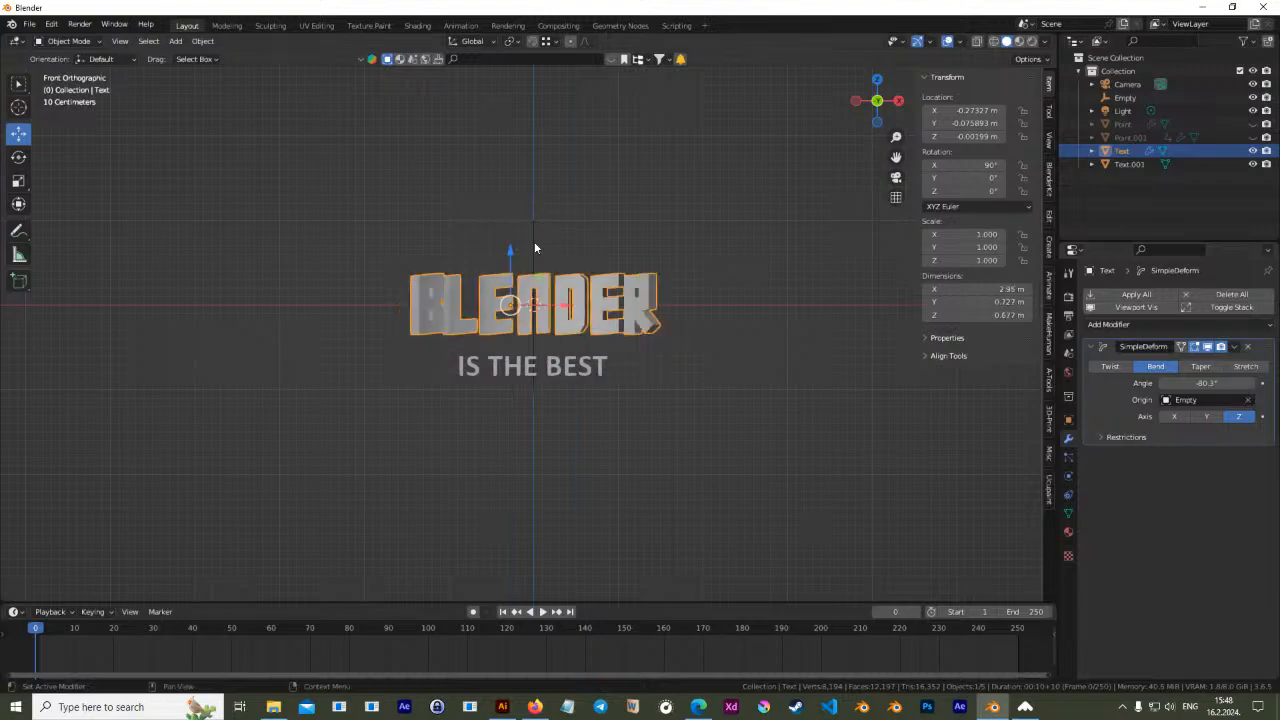
Try the Bend on the Y and X axes and return it to Z
click(1206, 416)
click(1167, 418)
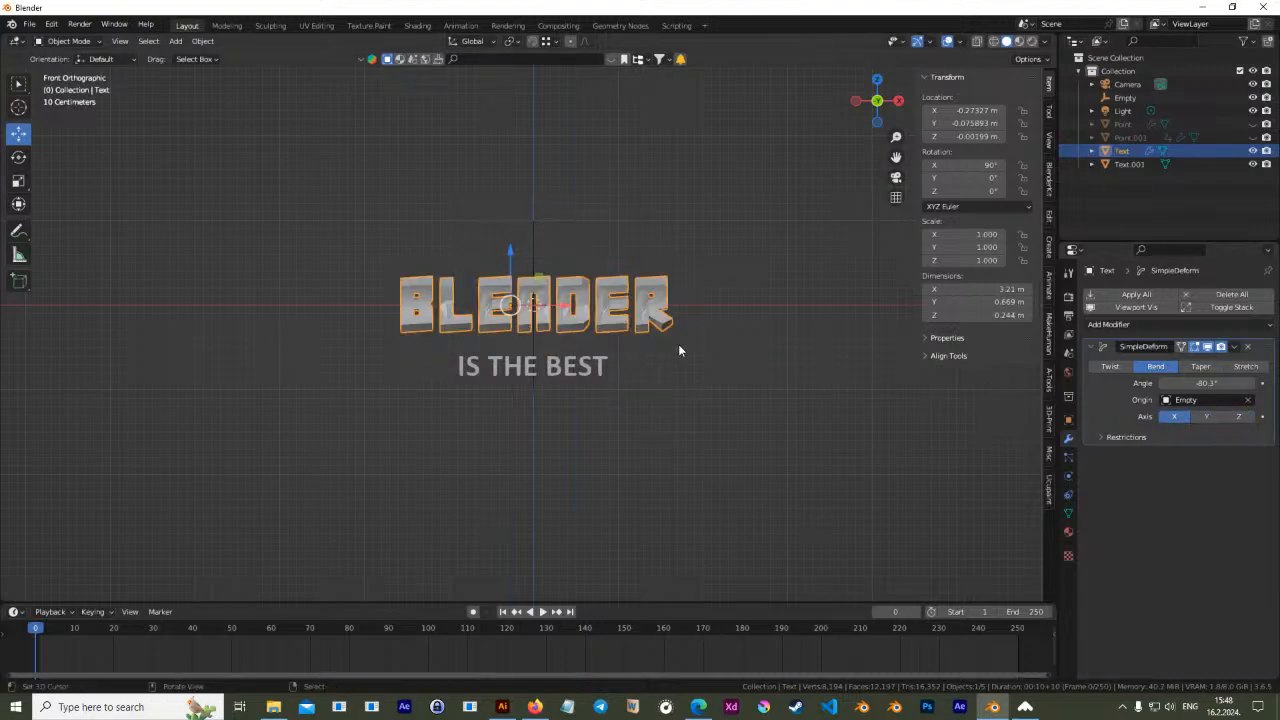
click(1203, 416)
middle_drag(857, 390, 720, 378)
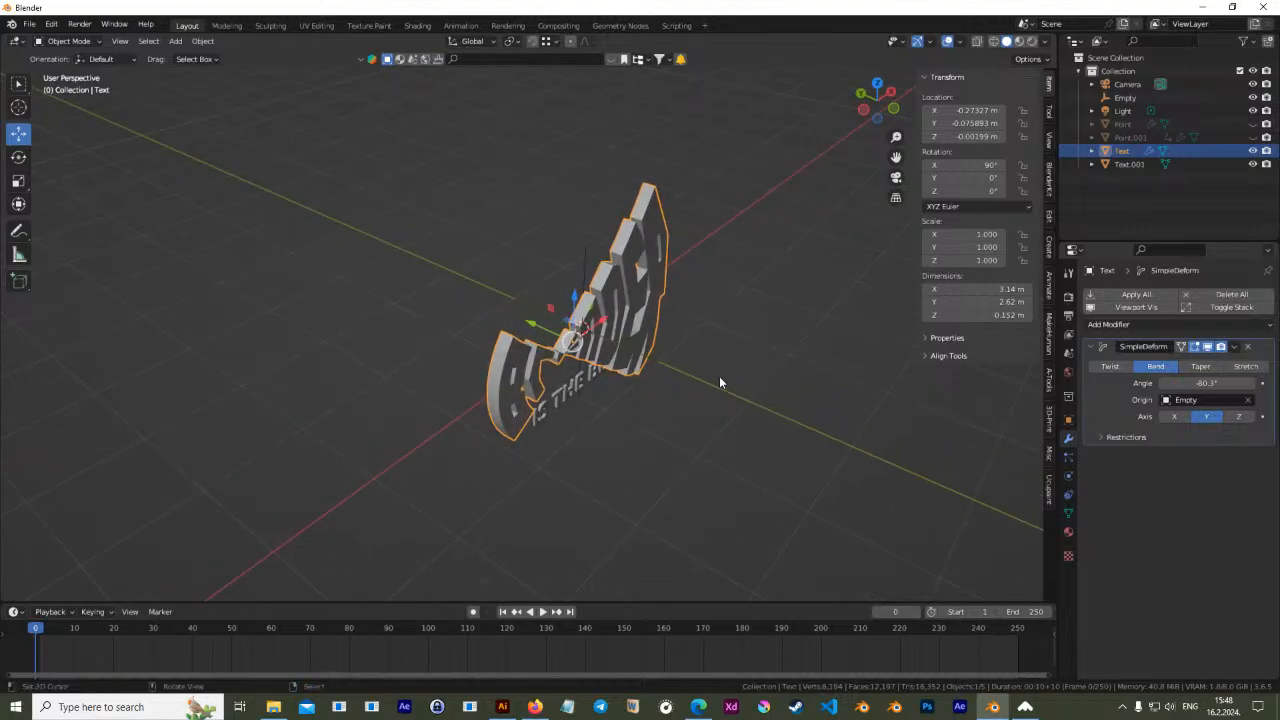
click(1239, 416)
middle_drag(1000, 395, 851, 383)
Set the Bend angle to about -192° and inspect the curved letters from several angles
drag(1205, 383, 1097, 383)
middle_drag(553, 352, 658, 380)
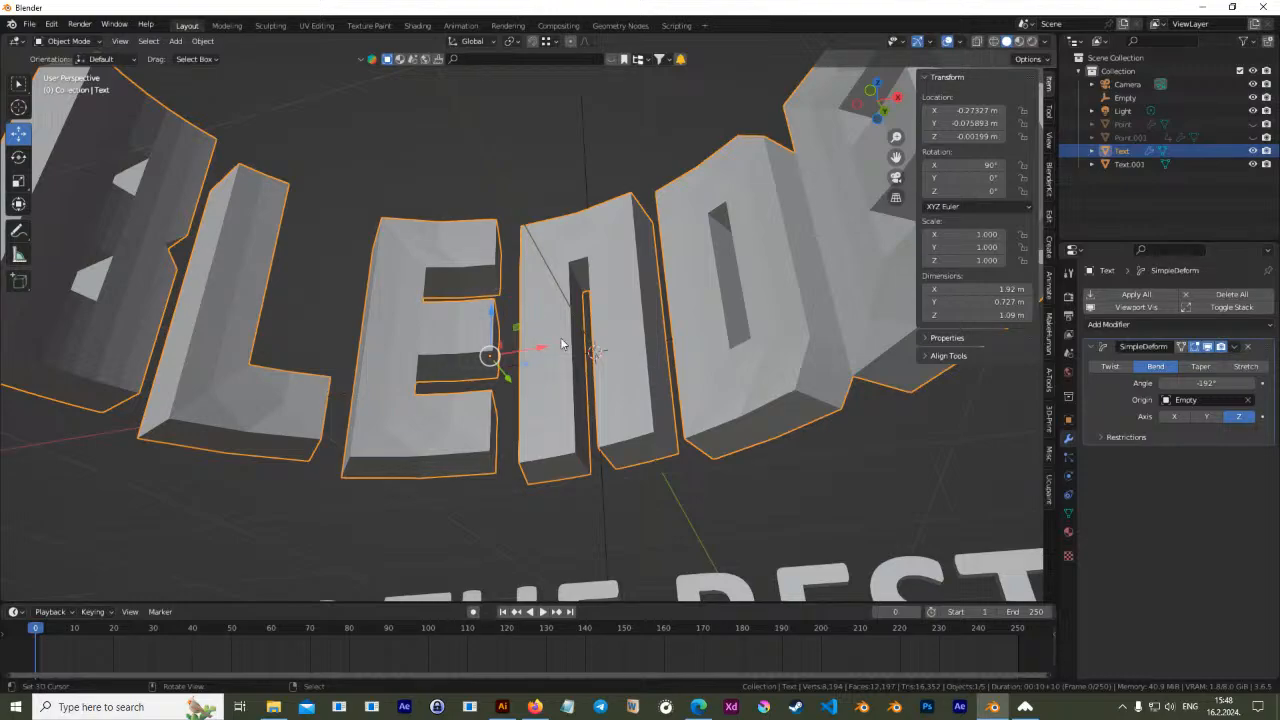
middle_drag(654, 306, 689, 403)
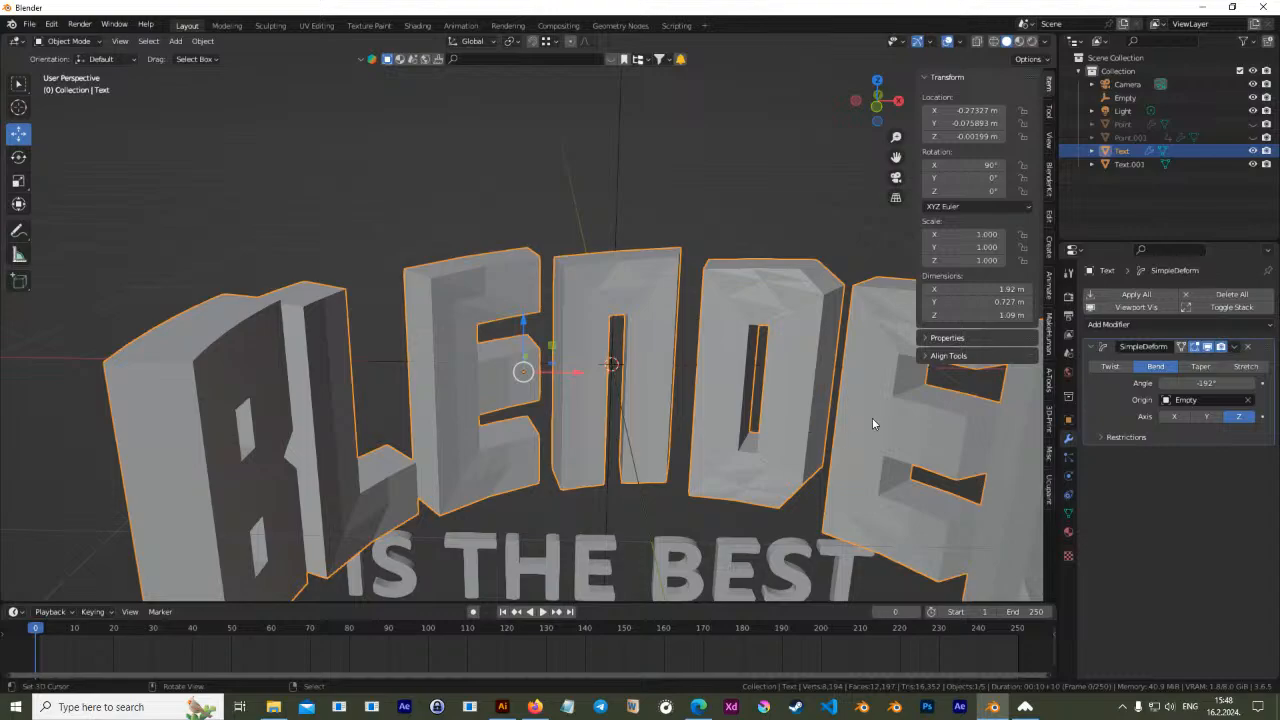
shift+middle_drag(427, 418, 666, 390)
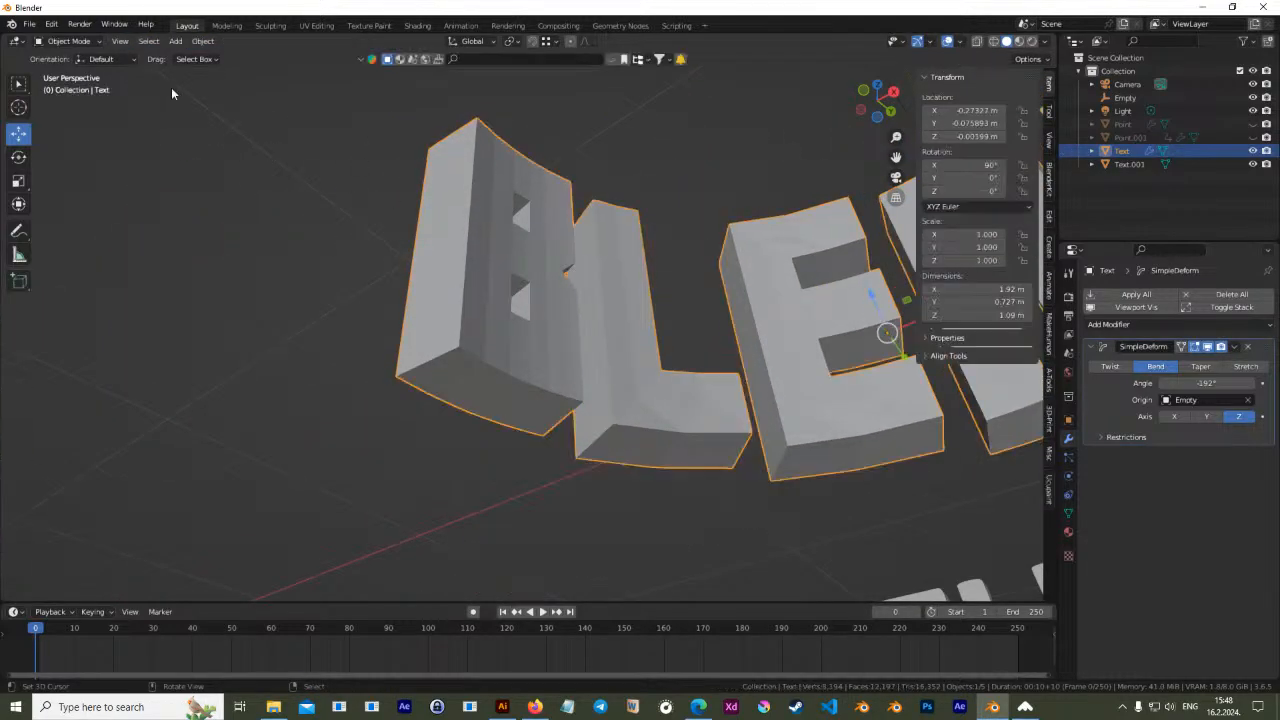
Apply Shade Auto Smooth to the BLENDER text and check the B's surface up close
click(205, 42)
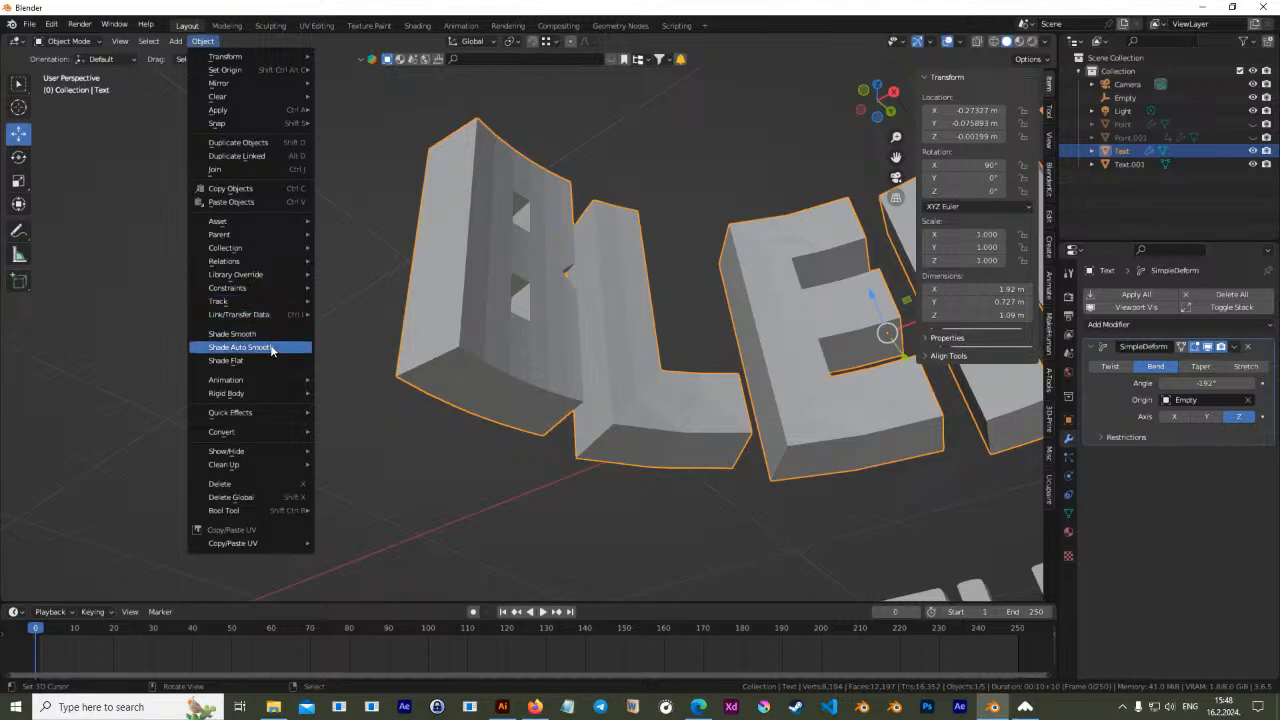
click(250, 347)
mouse_move(526, 318)
middle_down()
mouse_move(564, 321)
mouse_move(444, 270)
mouse_move(425, 320)
mouse_move(436, 354)
middle_up()
scroll(434, 380, up, 1)
shift+middle_drag(428, 484, 446, 390)
scroll(446, 390, up, 2)
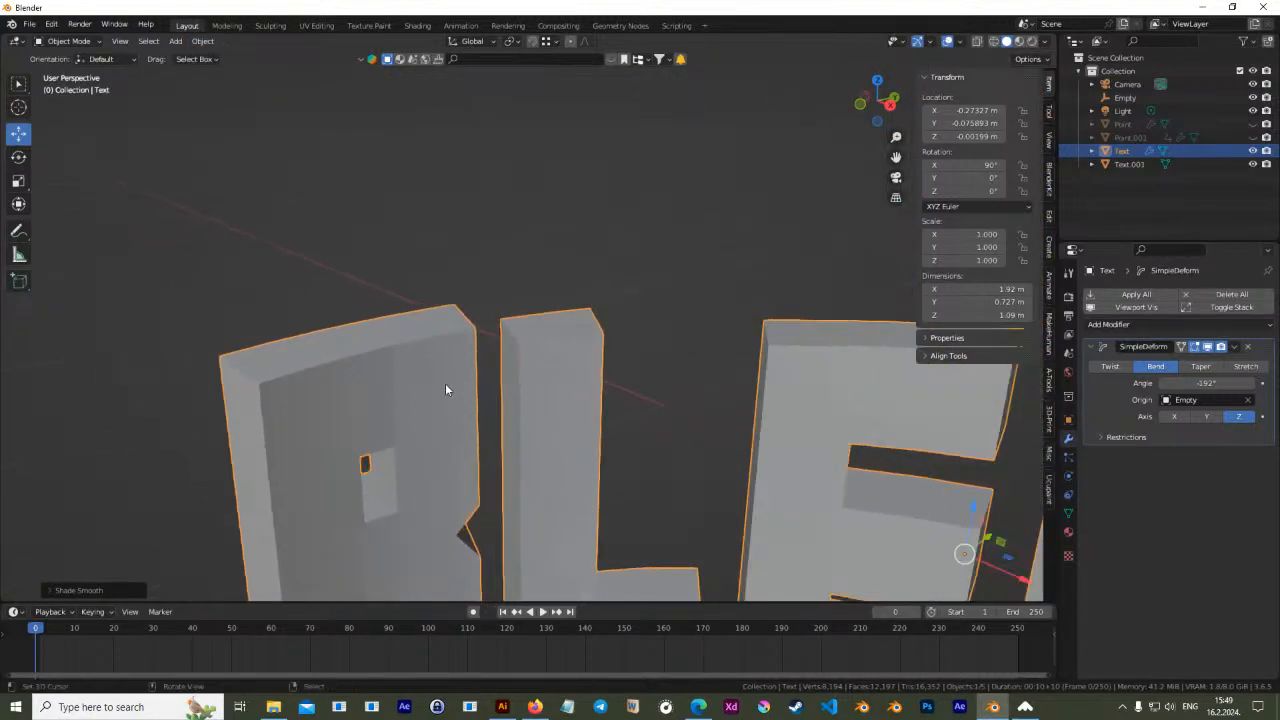
Examine the bent letters' shading and compare them with the underlying mesh
key(Tab)
key(Tab)
middle_drag(349, 436, 363, 414)
key(Tab)
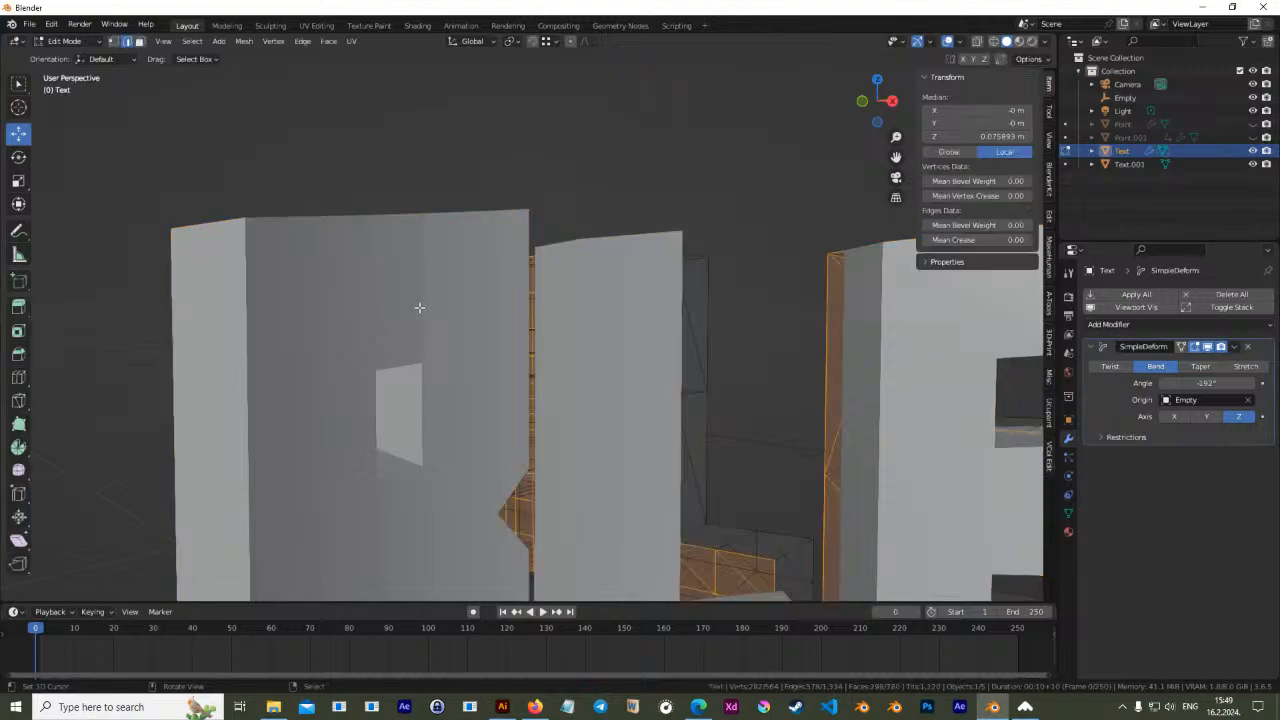
key(Tab)
middle_drag(420, 309, 700, 370)
key(Tab)
key(Tab)
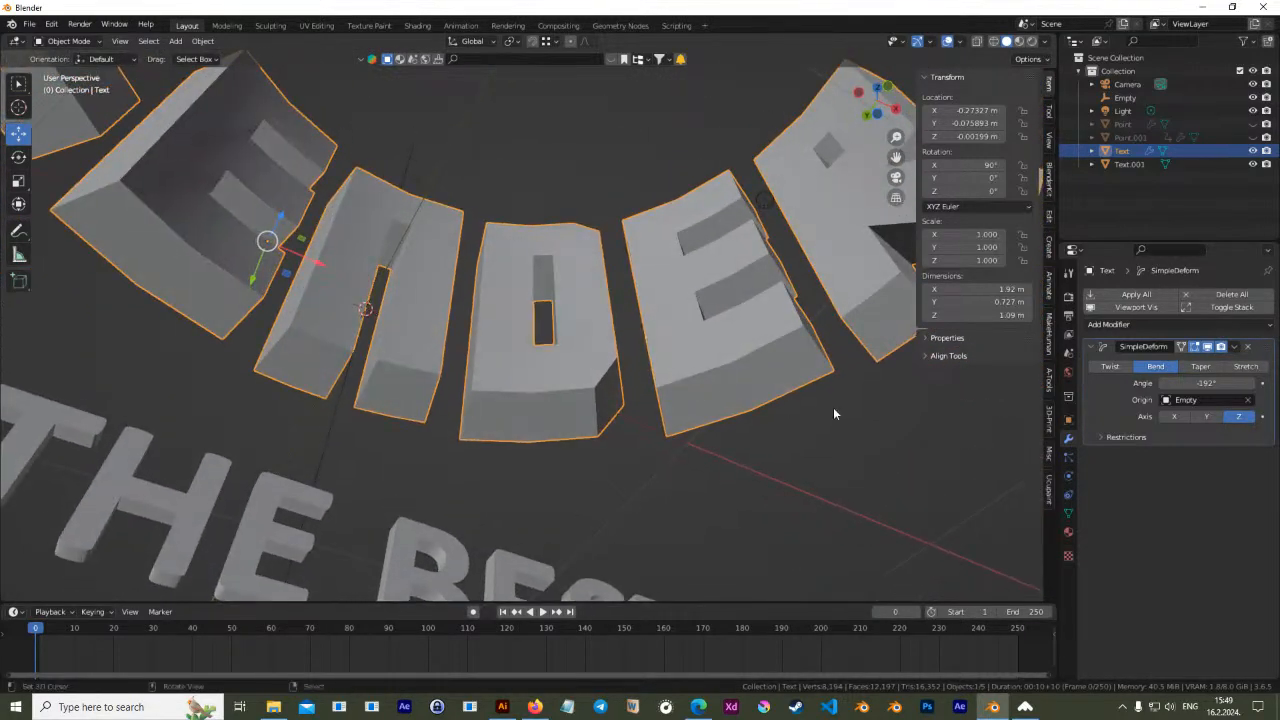
Set the Bend angle to about -128°
middle_drag(852, 377, 833, 413)
drag(1206, 383, 1244, 383)
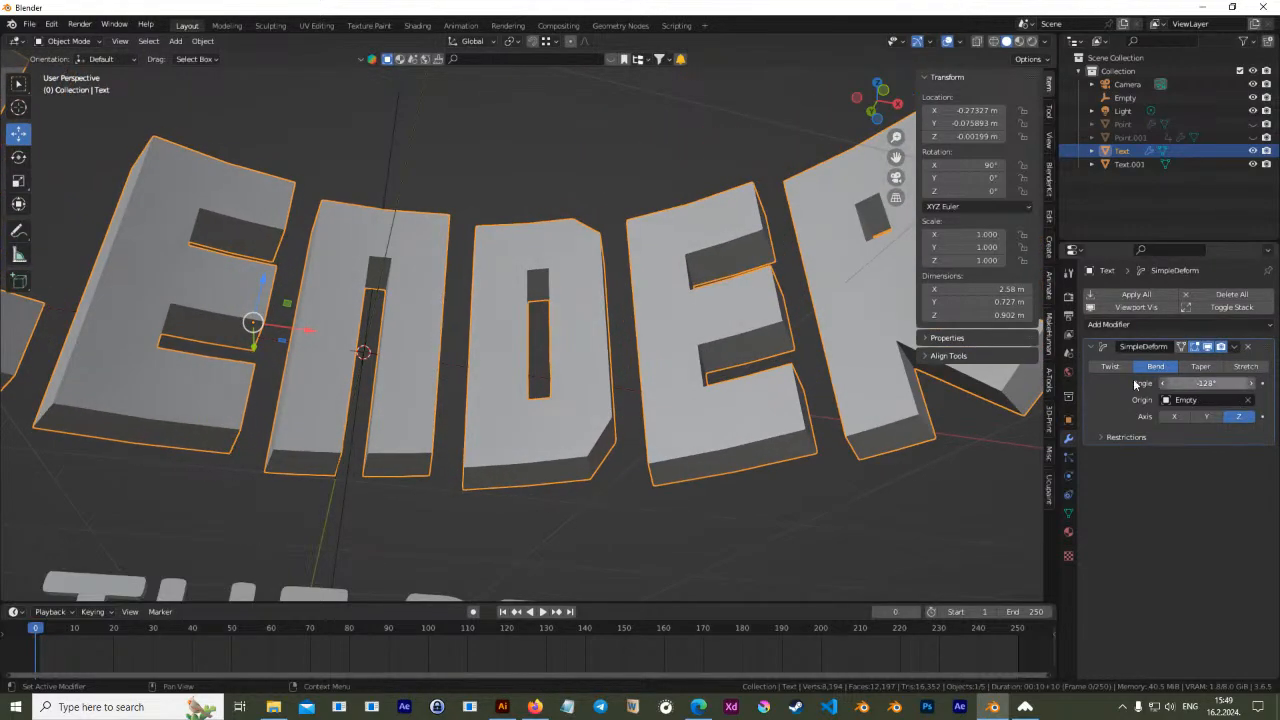
scroll(428, 350, down, 2)
shift+middle_drag(428, 351, 590, 417)
Rotate the empty 90° about X so the text arches upright, and shift it slightly down to about Z -0.0047 m
click(570, 184)
scroll(658, 328, down, 3)
text(rx9)
click(590, 415)
middle_drag(590, 415, 610, 330)
mouse_move(602, 277)
mouse_down()
mouse_move(604, 250)
mouse_move(612, 290)
mouse_move(620, 192)
mouse_move(620, 290)
mouse_up()
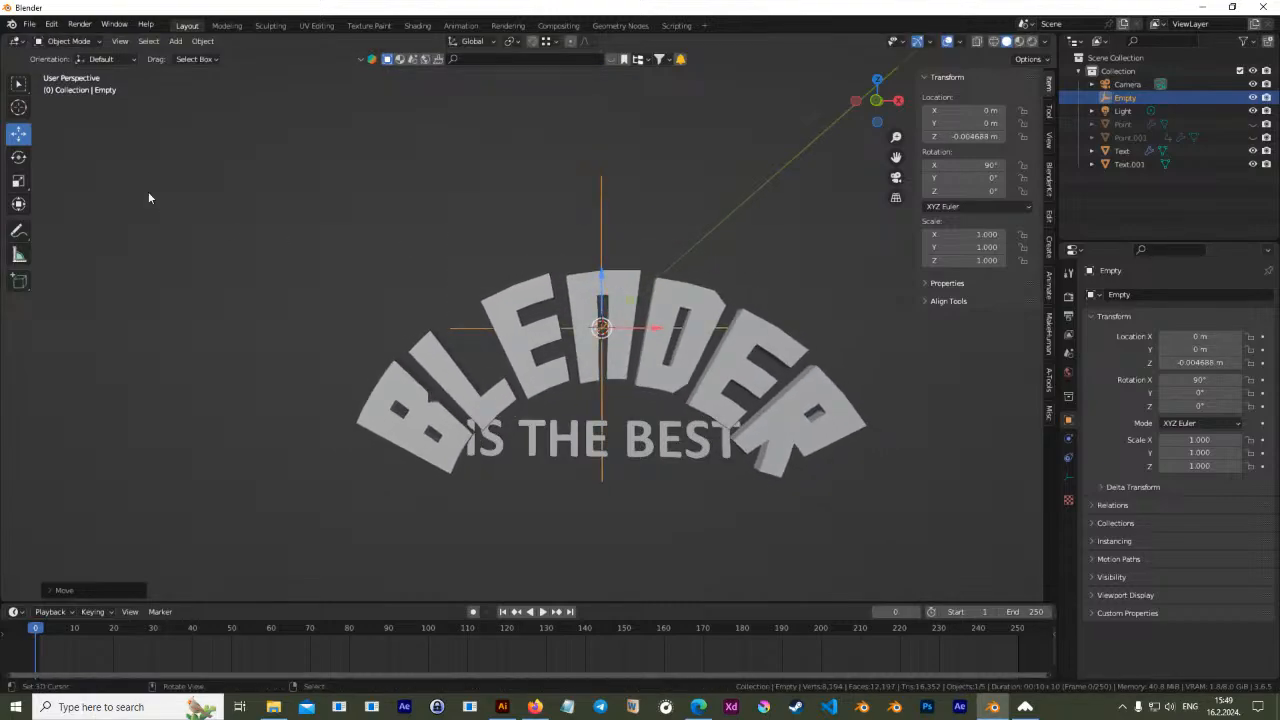
Raise the BLENDER text above "IS THE BEST" to about Z 0.282 m
click(593, 290)
drag(565, 296, 566, 249)
key(KP_1)
scroll(608, 306, up, 2)
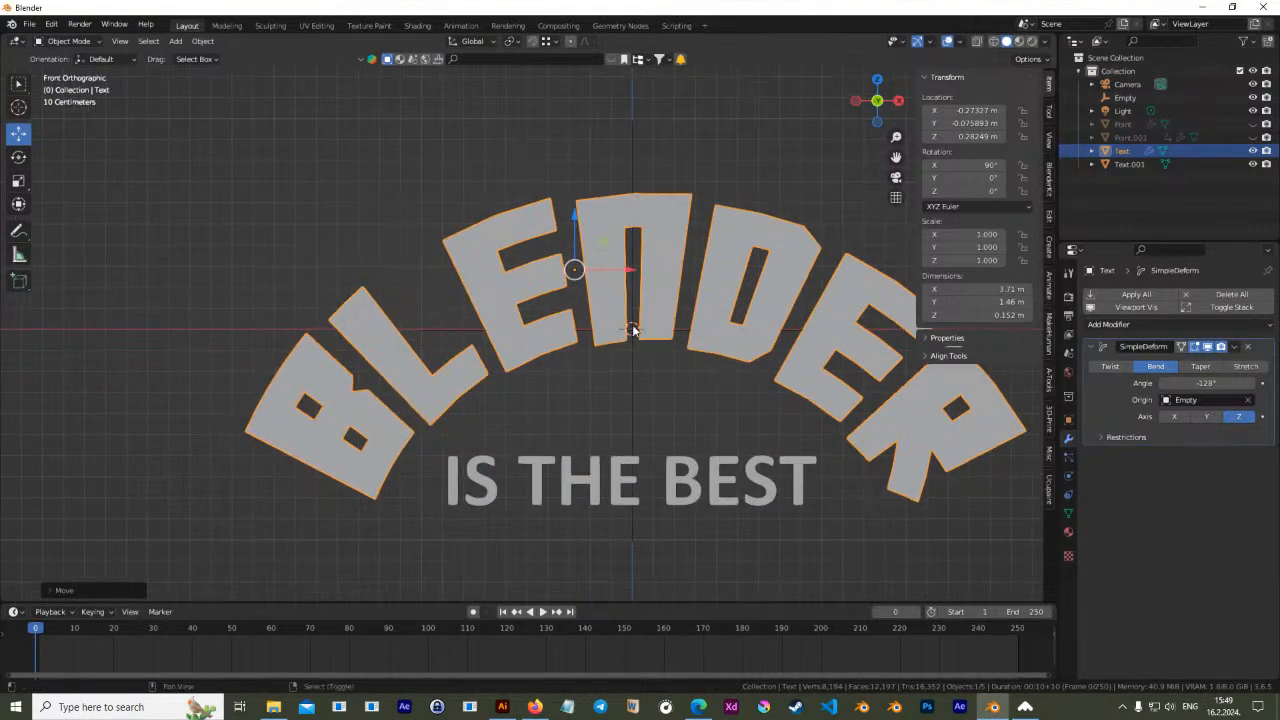
Examine the arched BLENDER letters from the front and at an angle
shift+middle_drag(646, 340, 637, 303)
key(Tab)
key(Tab)
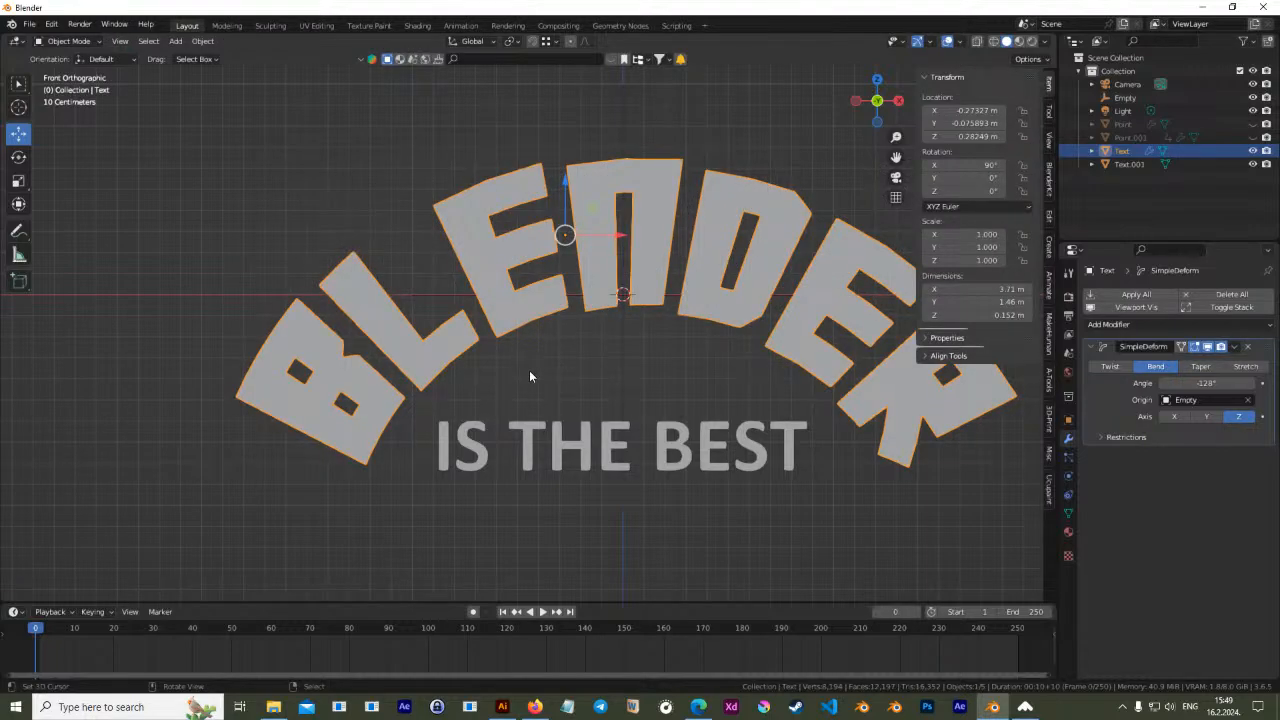
mouse_move(471, 400)
middle_down()
mouse_move(637, 424)
mouse_move(537, 398)
mouse_move(466, 400)
middle_up()
key(Tab)
key(Tab)
scroll(649, 285, up, 5)
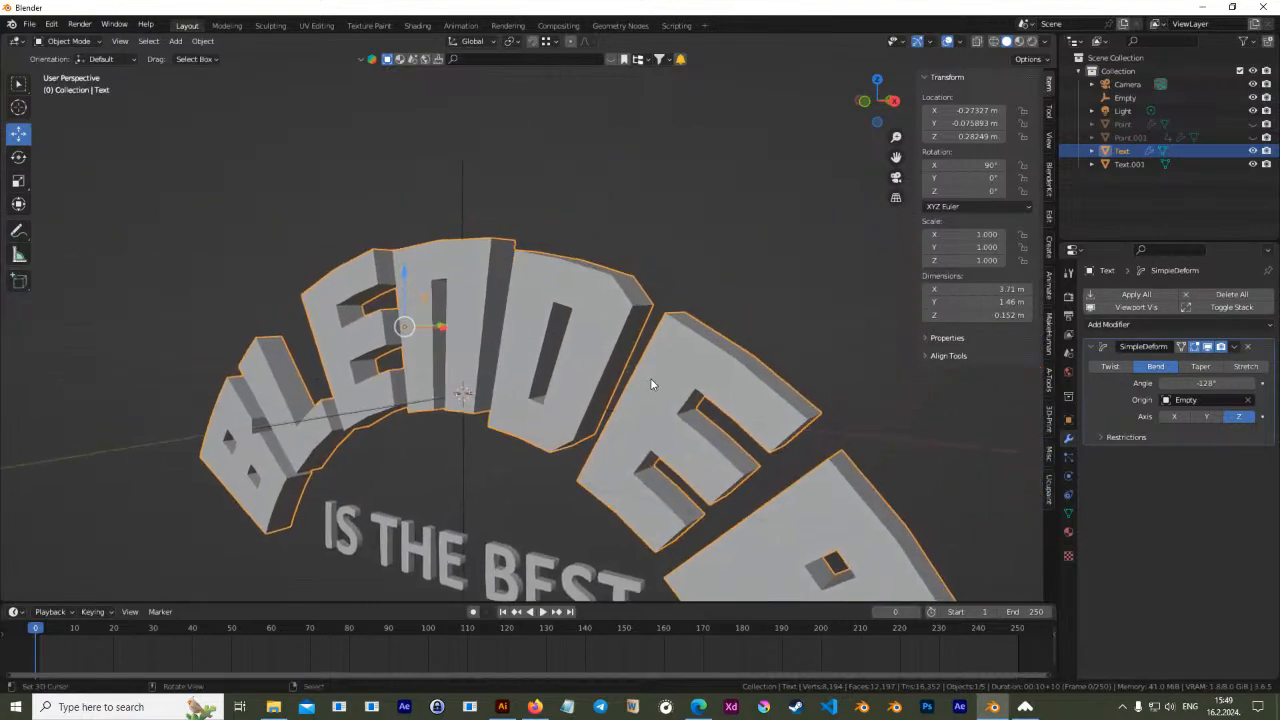
Examine the bent BLENDER letters up close, comparing the deformed arch with the underlying mesh in Edit Mode
key(Tab)
key(Tab)
middle_drag(626, 211, 722, 298)
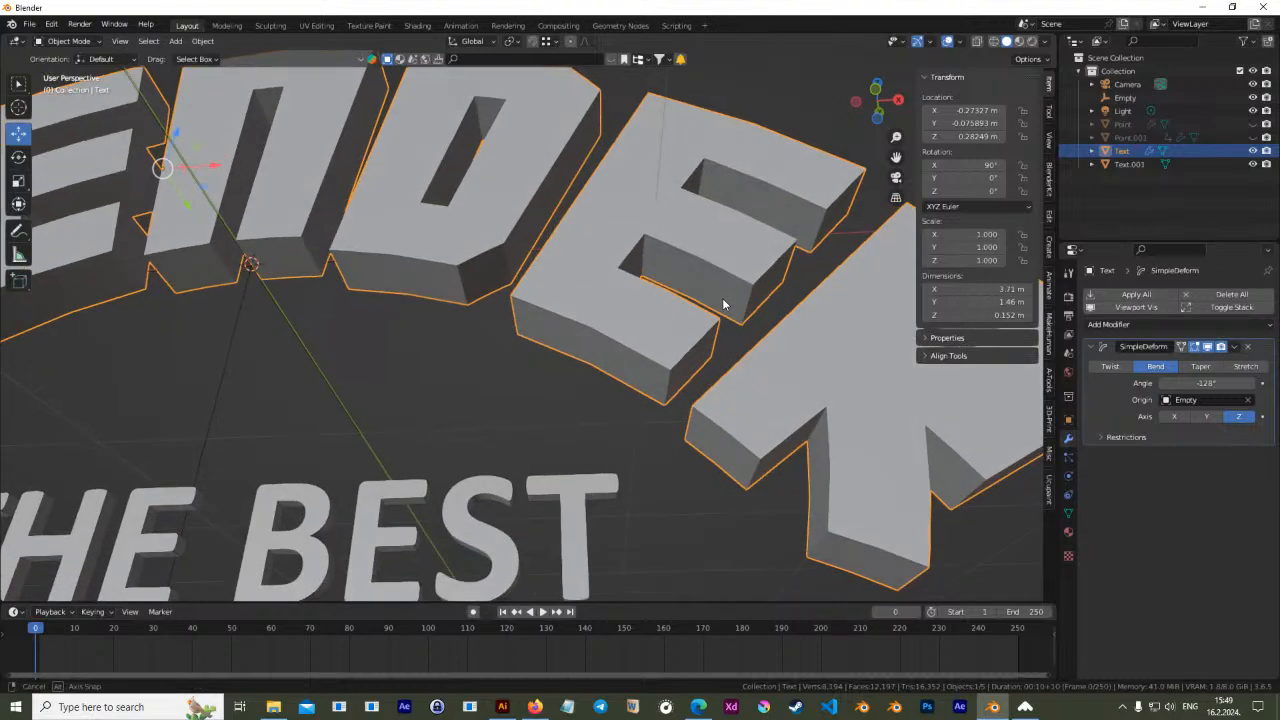
middle_drag(464, 365, 563, 346)
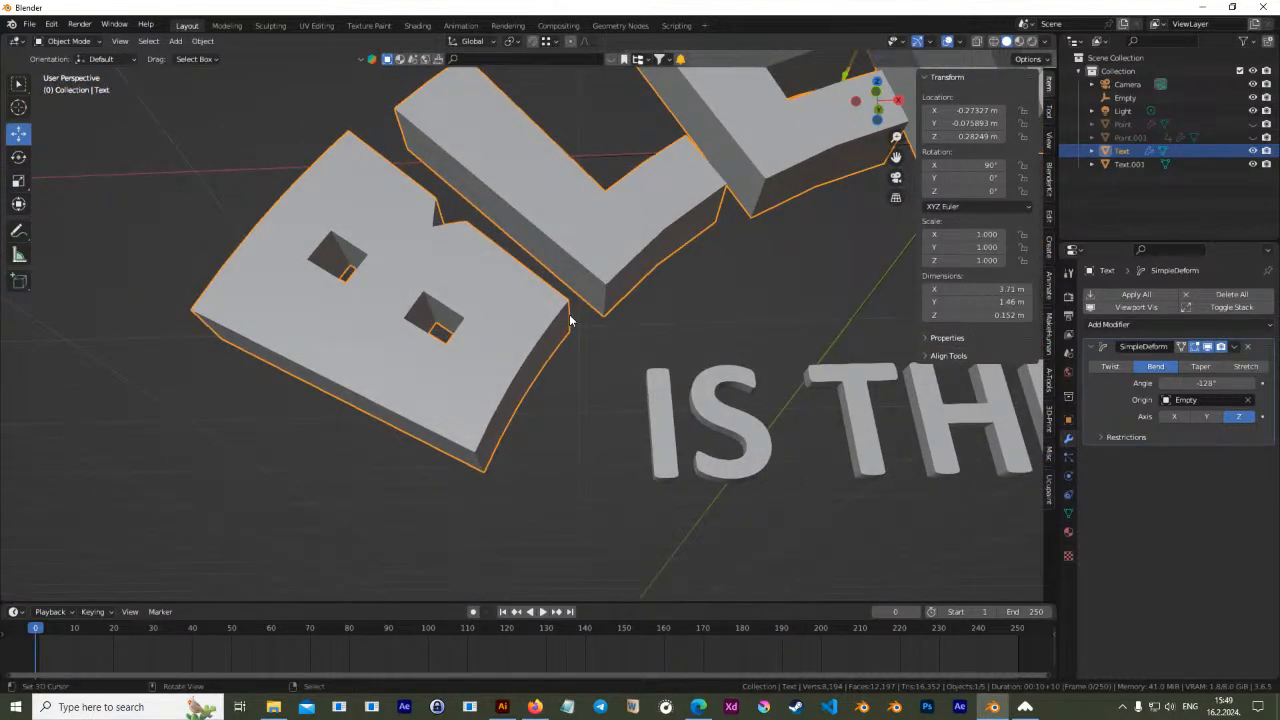
key(Tab)
key(Tab)
key(Tab)
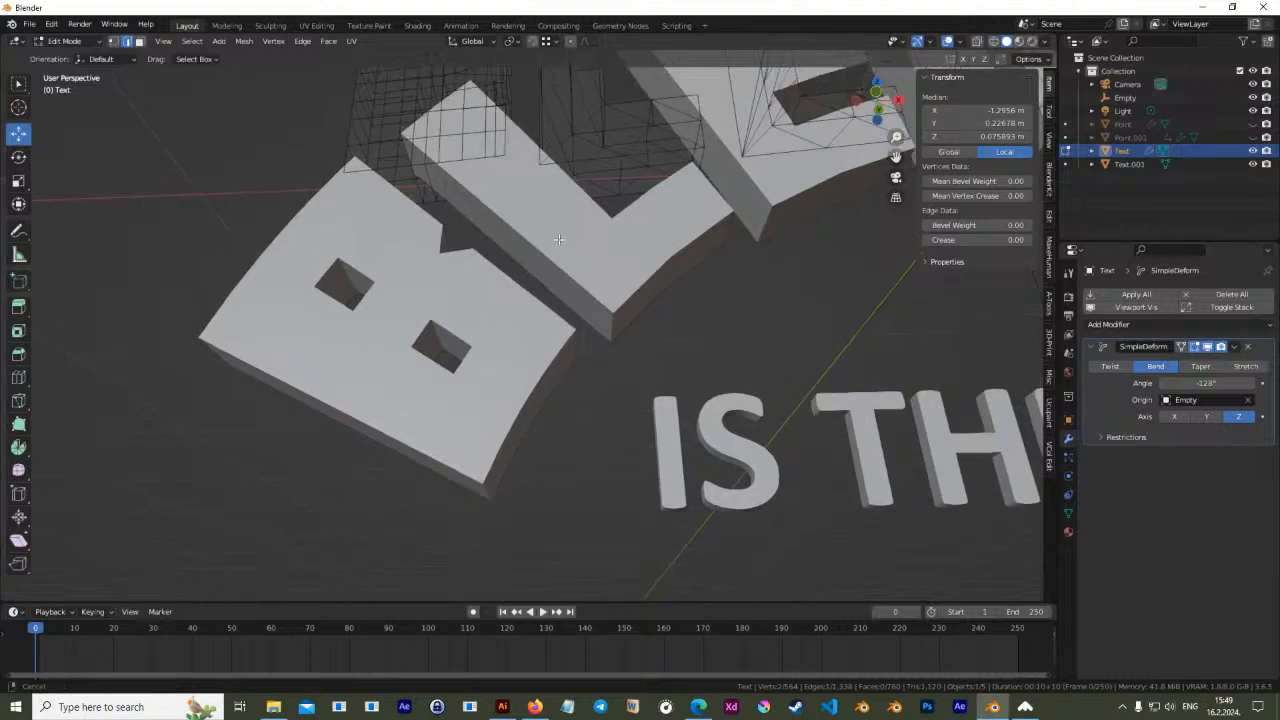
middle_drag(545, 342, 543, 283)
middle_drag(490, 315, 486, 352)
shift+middle_drag(846, 400, 521, 325)
scroll(521, 325, down, 1)
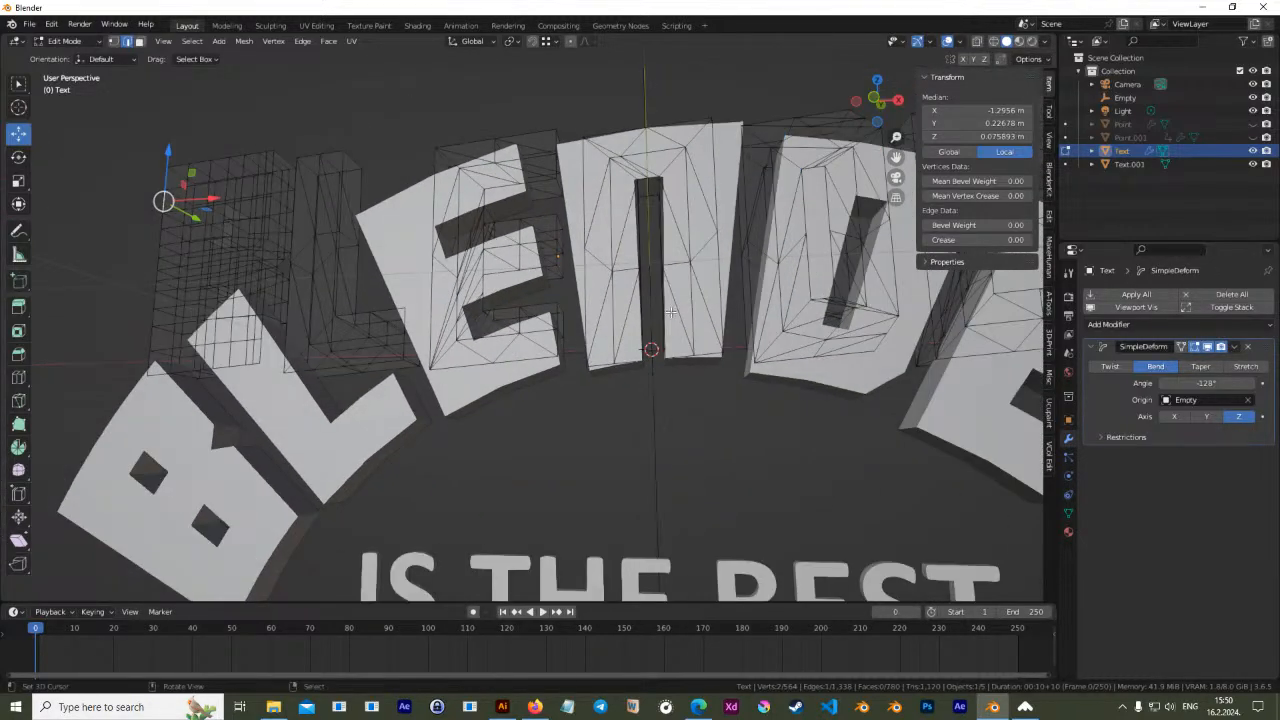
shift+middle_drag(745, 382, 671, 343)
shift+middle_drag(796, 386, 691, 354)
scroll(762, 378, down, 2)
shift+middle_drag(726, 420, 786, 394)
key(Tab)
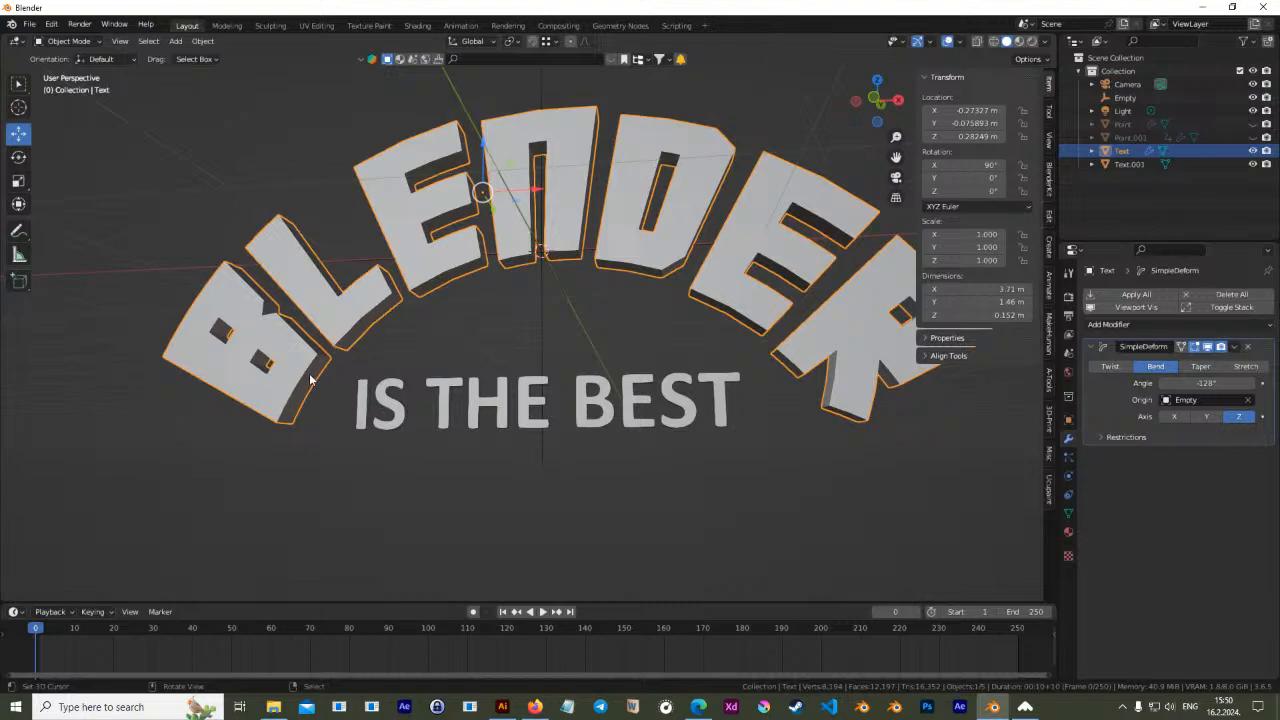
View the title from the front and turn off the Simple Deform modifier's viewport display
middle_drag(520, 357, 563, 373)
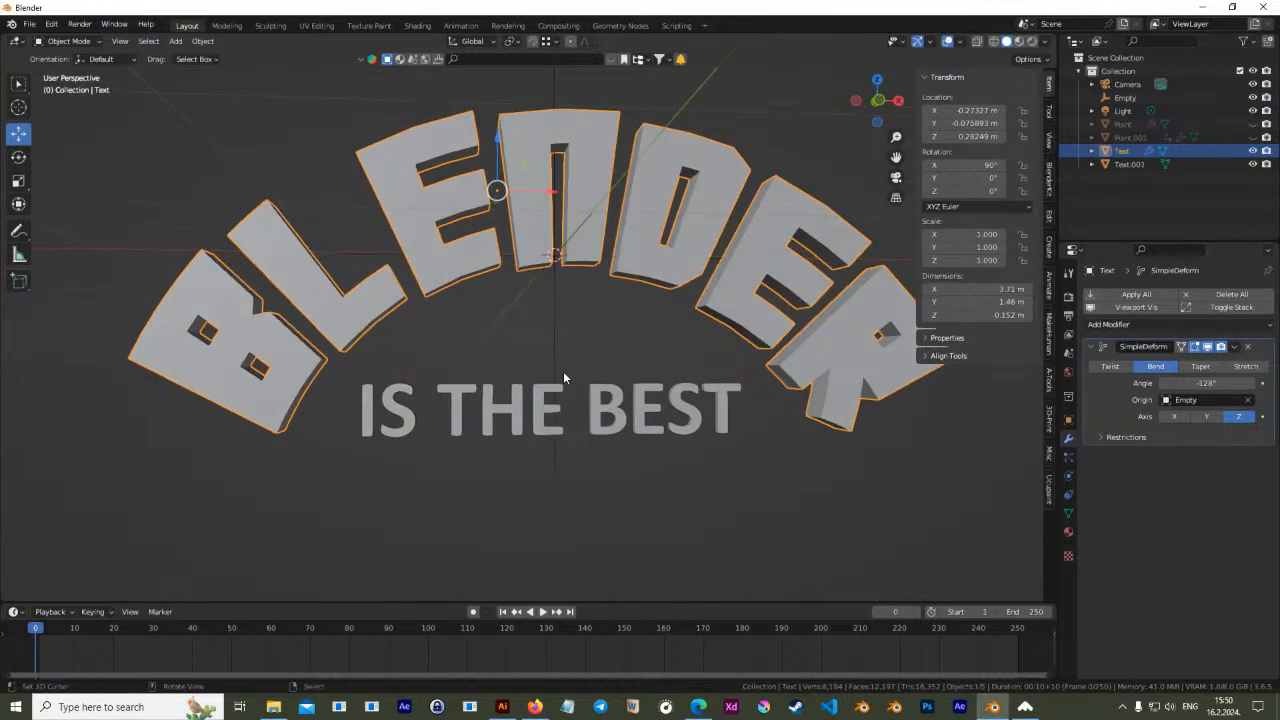
key(KP_1)
key(Tab)
key(Tab)
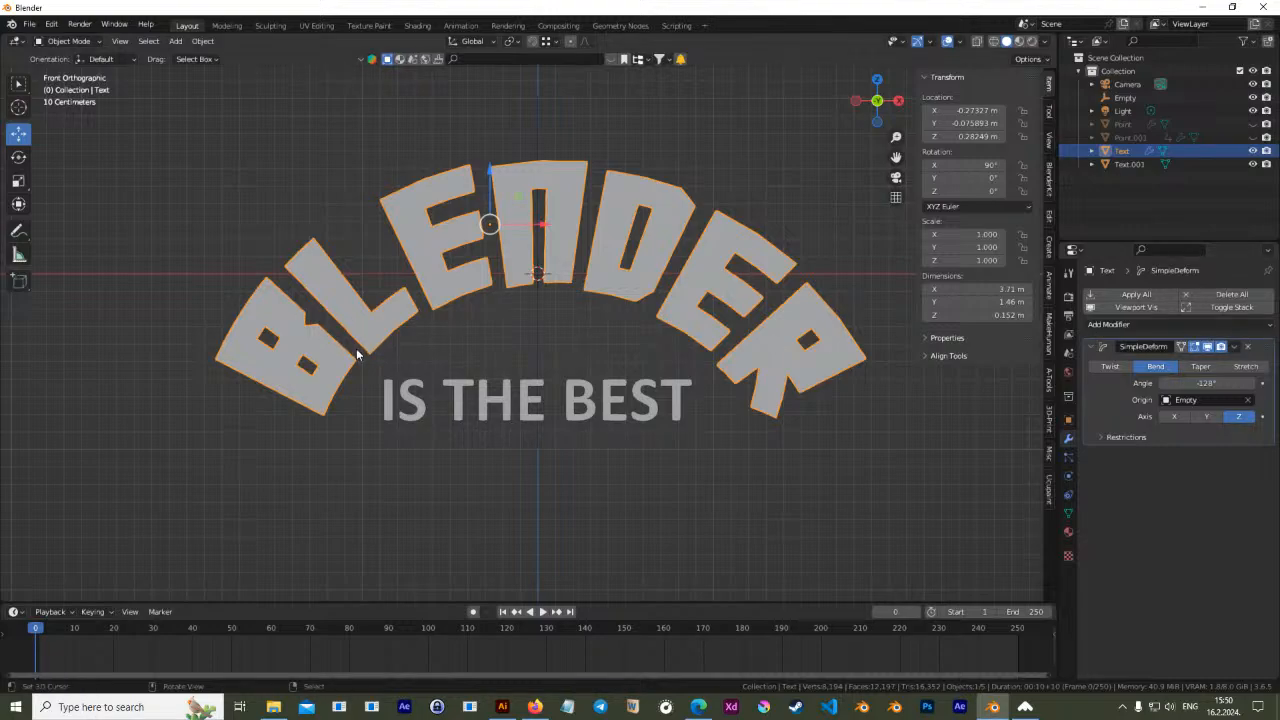
key(Tab)
key(Tab)
click(1209, 347)
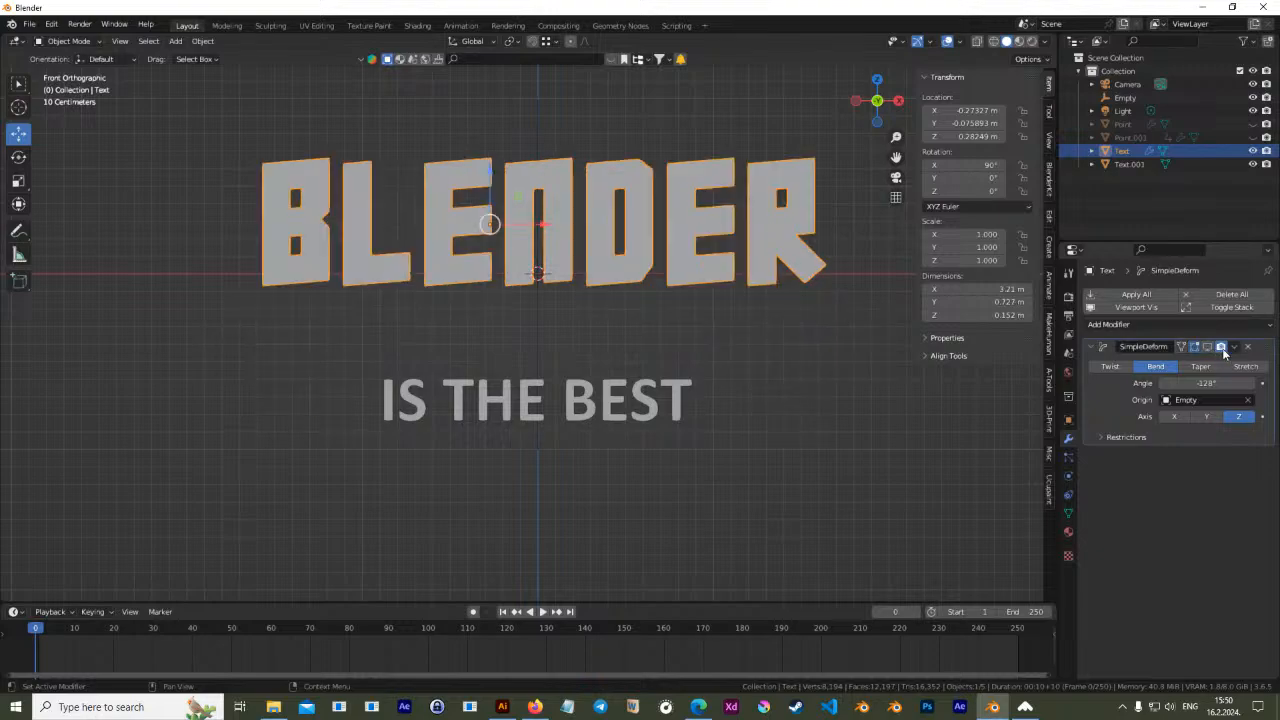
shift+middle_drag(597, 297, 633, 398)
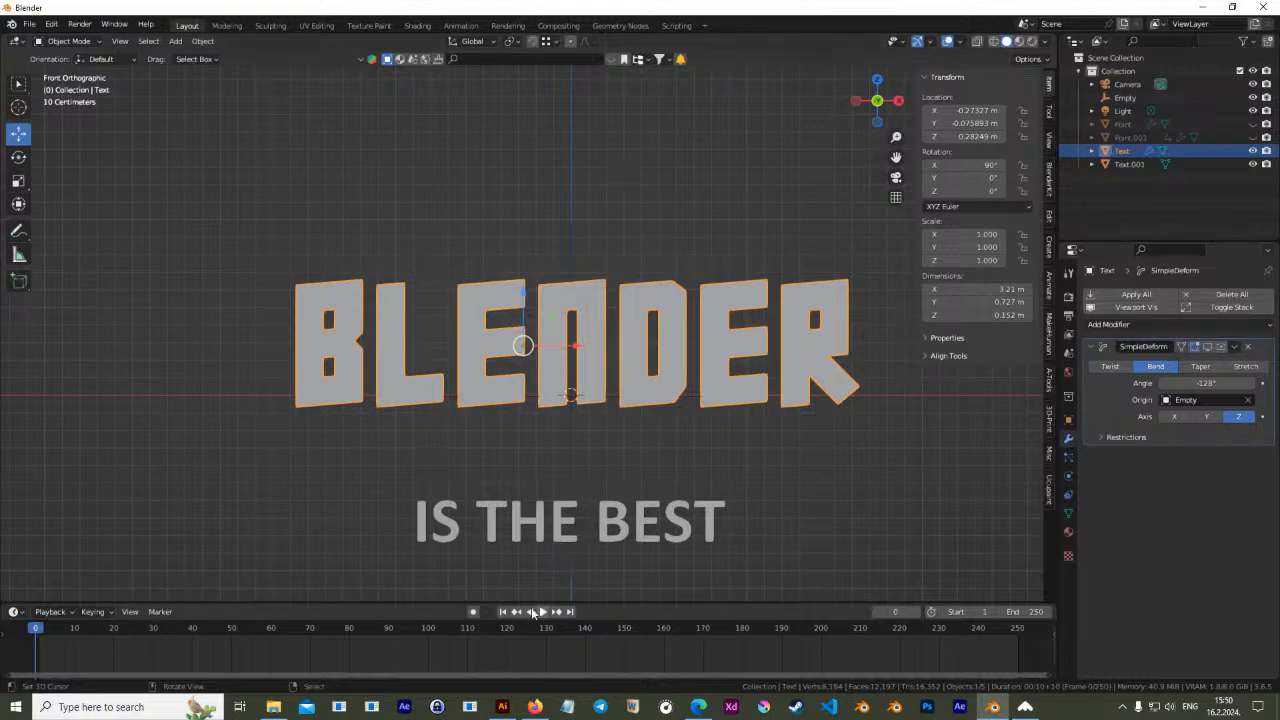
Change the timeline area to the Shader Editor and enlarge it
click(14, 612)
click(13, 614)
click(15, 615)
click(15, 614)
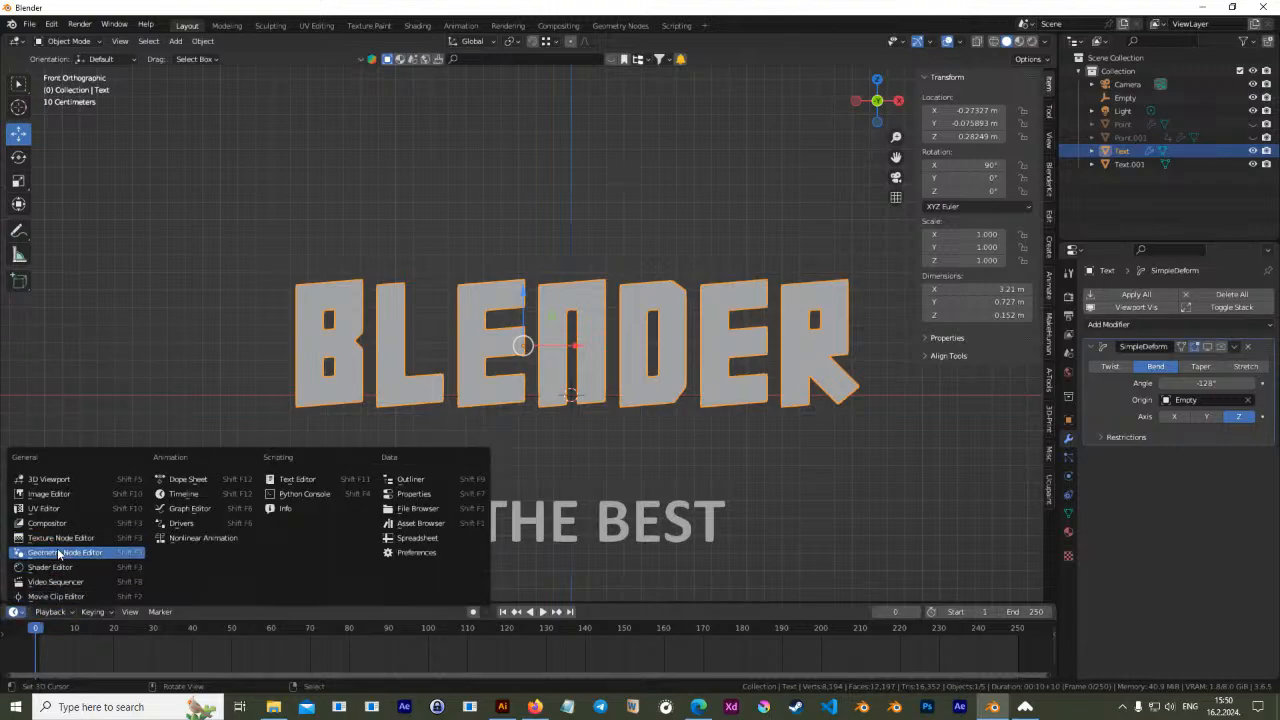
click(60, 568)
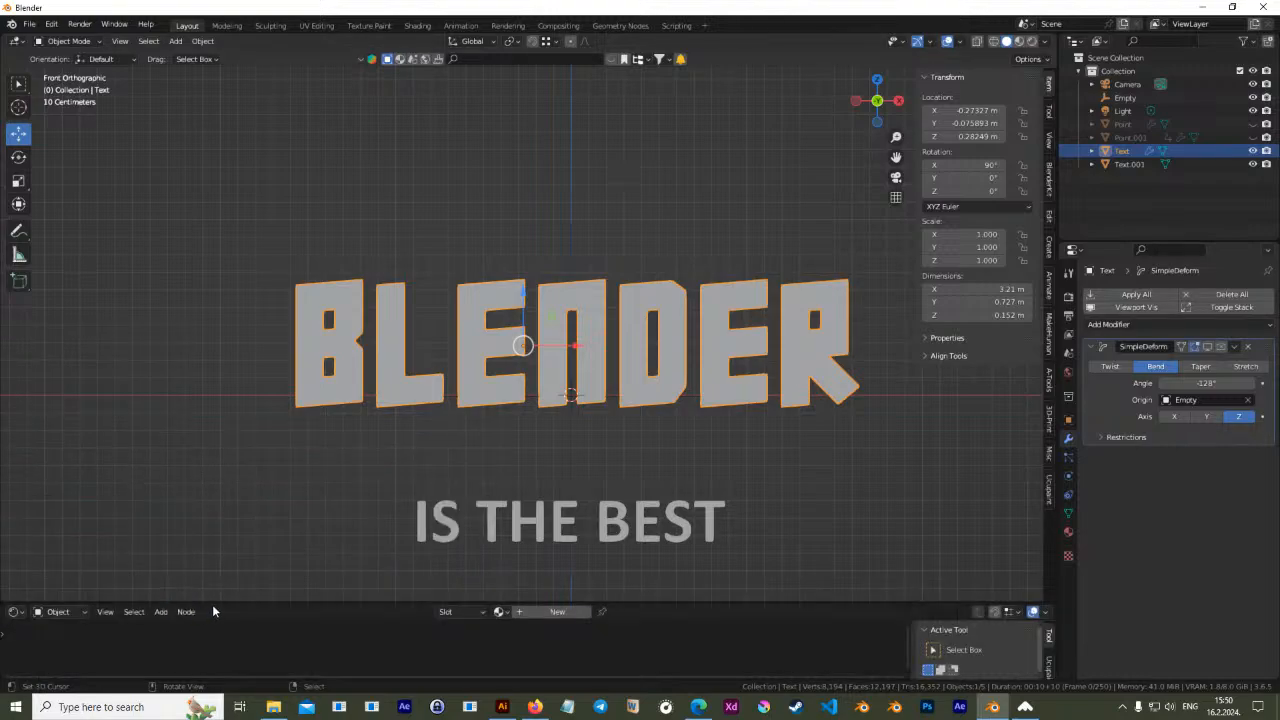
drag(212, 601, 240, 484)
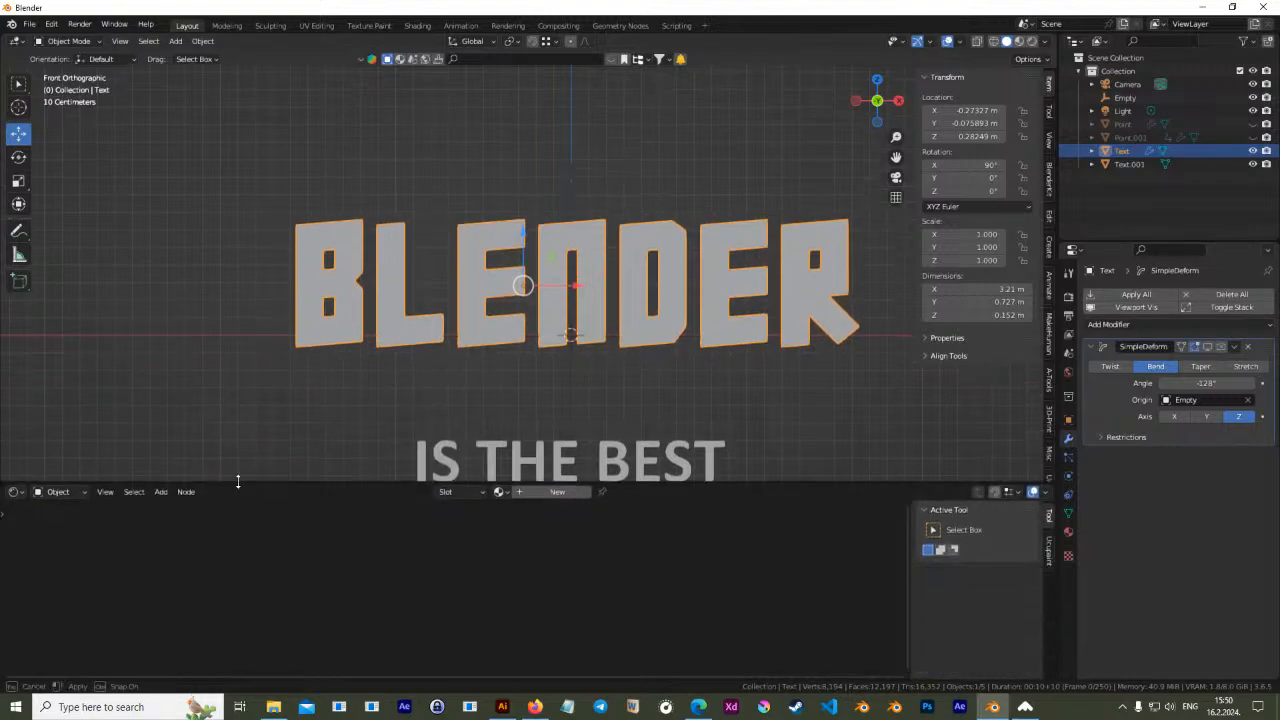
Create a material for the BLENDER text with a yellow base color (hue 0.218, saturation and value 1.000) and show it in material preview
click(542, 492)
scroll(485, 616, up, 4)
scroll(494, 604, up, 5)
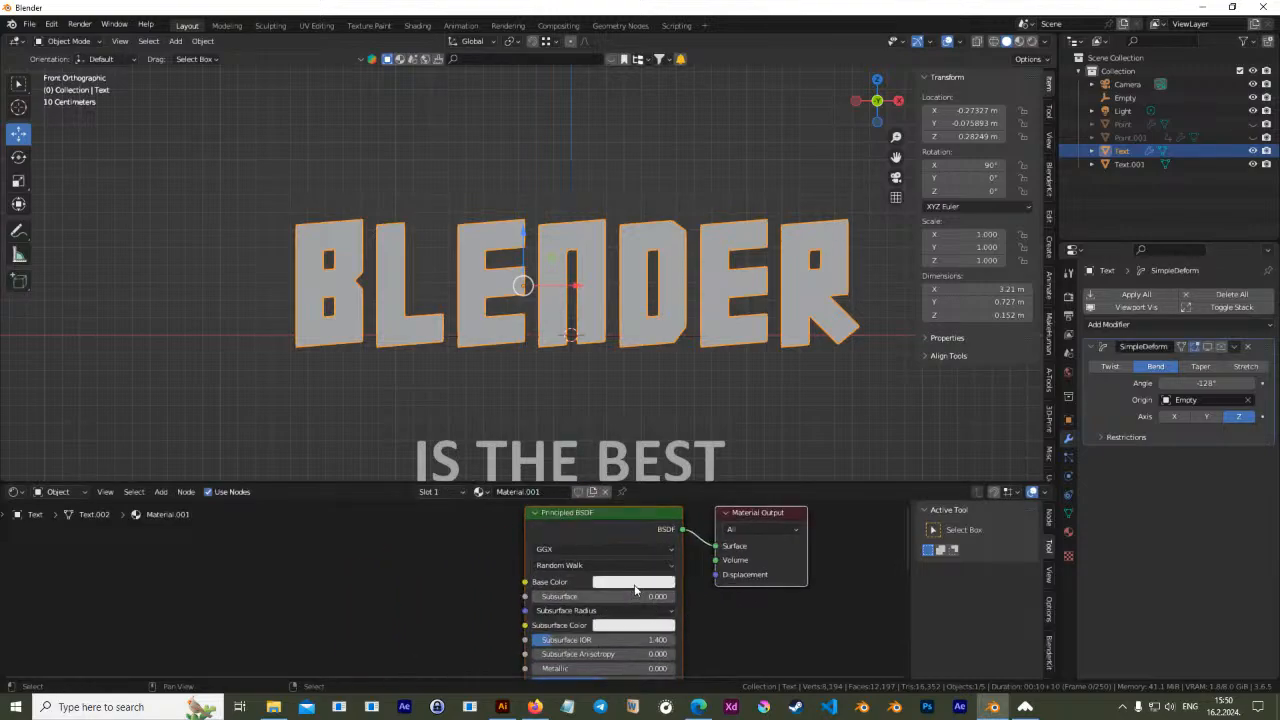
click(634, 583)
click(621, 486)
drag(661, 452, 708, 381)
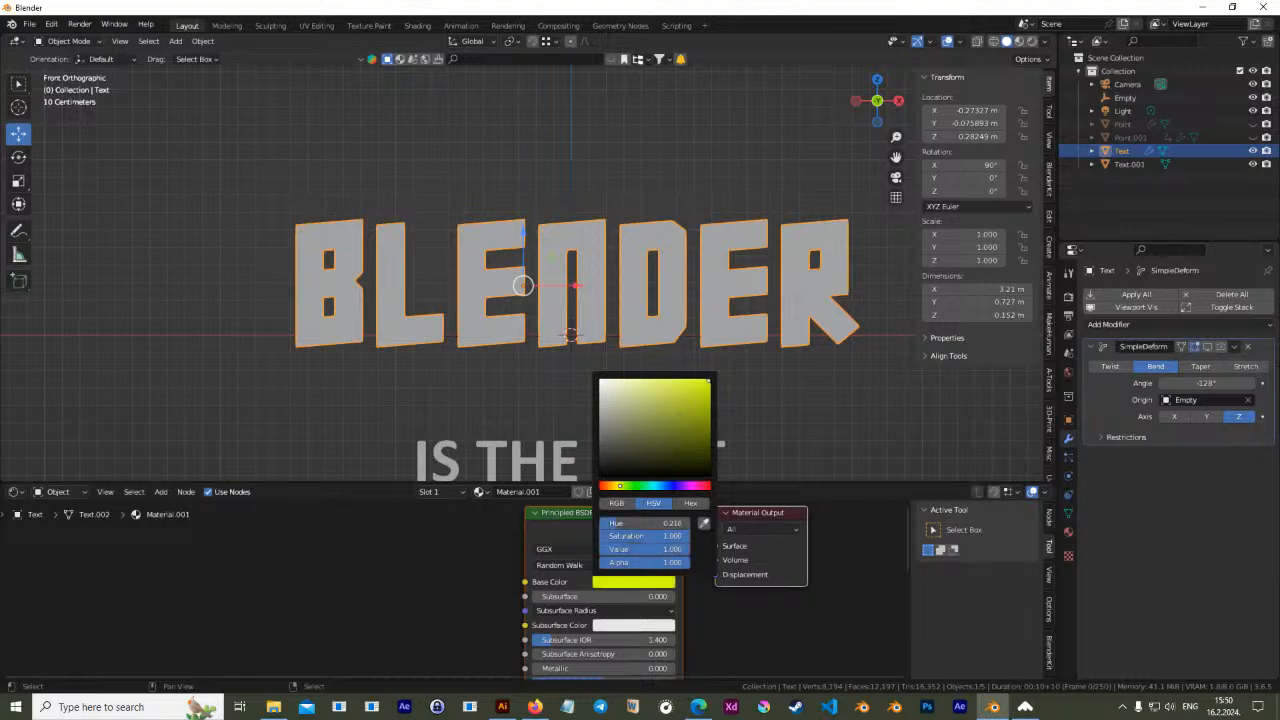
click(1030, 43)
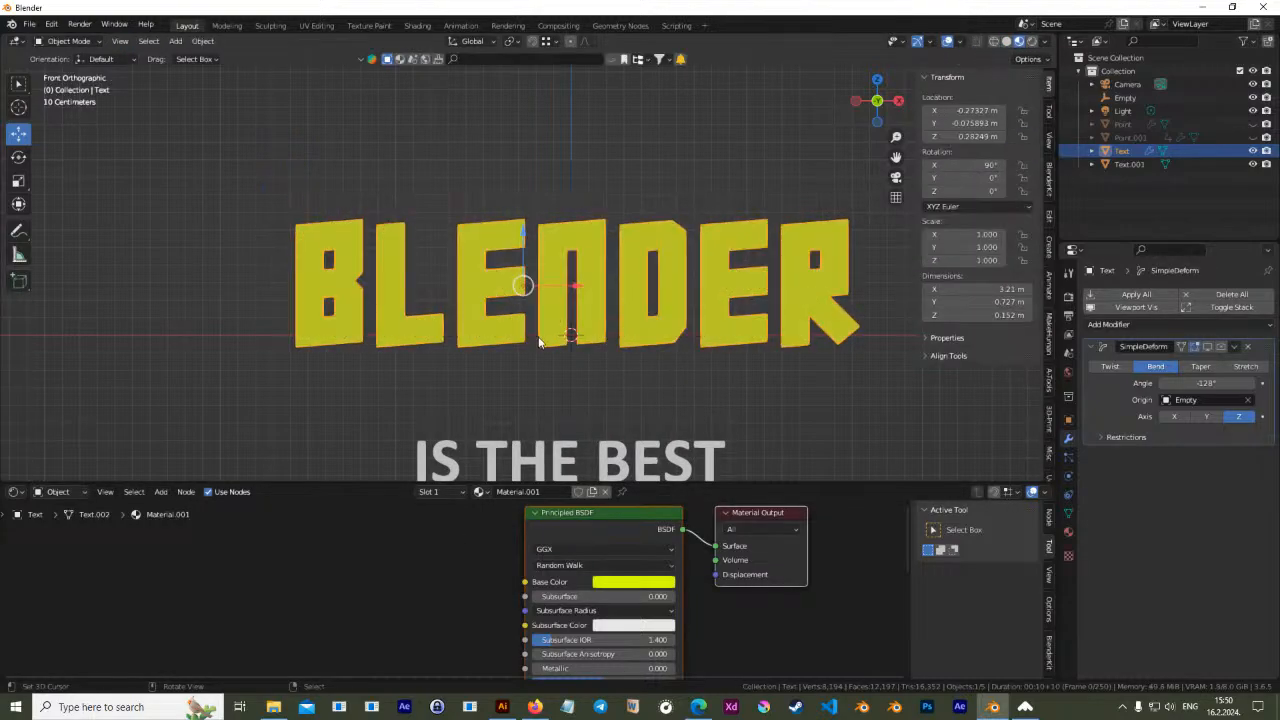
Inspect the yellow BLENDER mesh in Edit Mode from the front and at an angle, checking the topology of each letter
scroll(534, 421, down, 3)
scroll(557, 371, up, 3)
key(Tab)
key(Tab)
key(Tab)
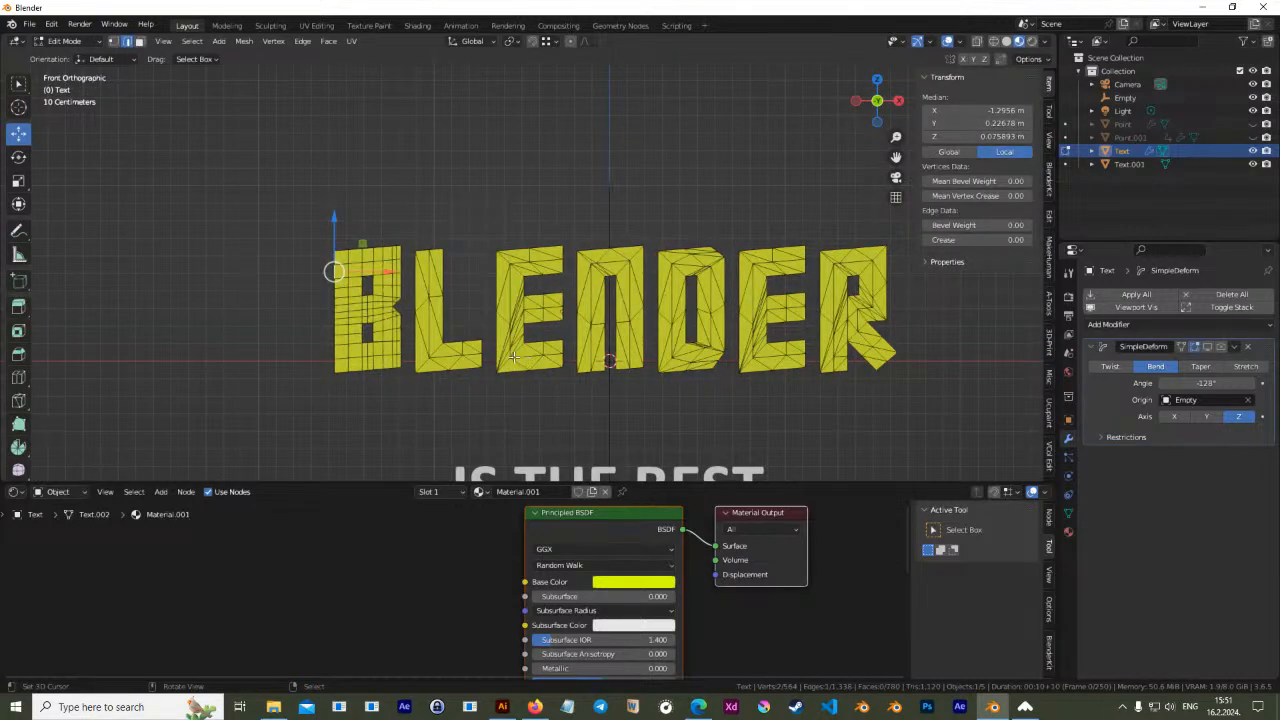
shift+middle_drag(686, 391, 649, 334)
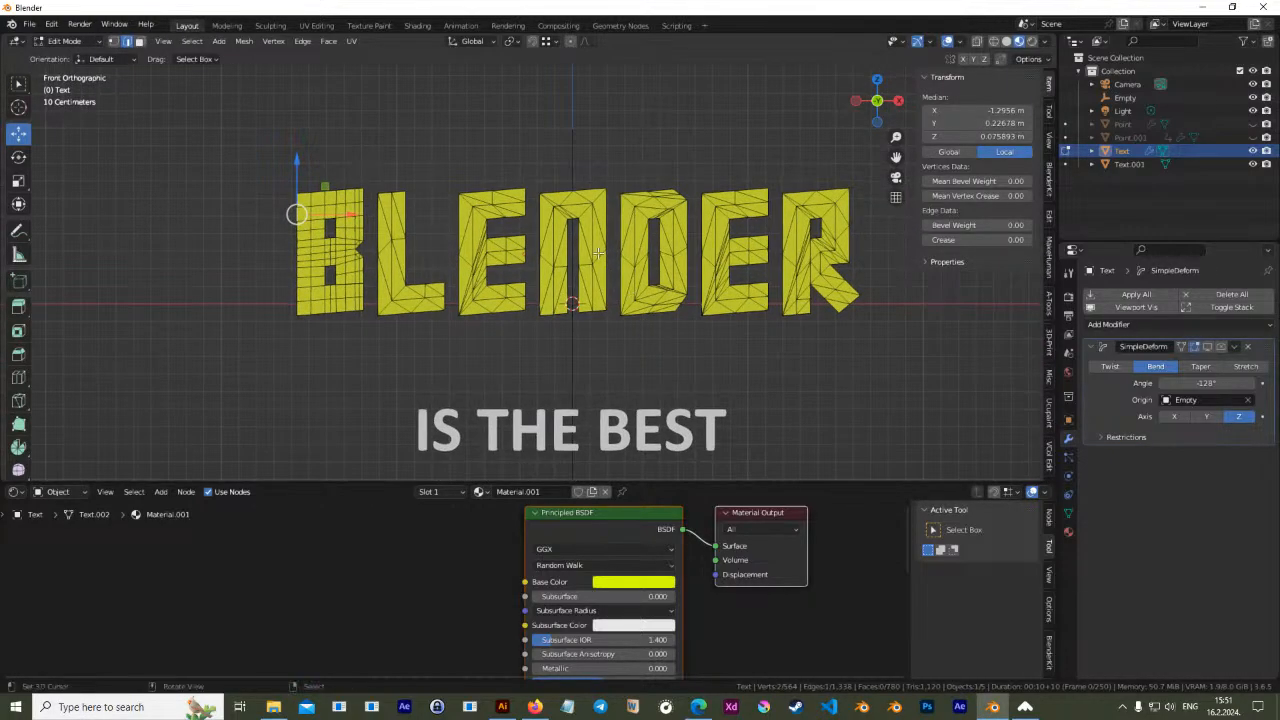
scroll(579, 325, up, 4)
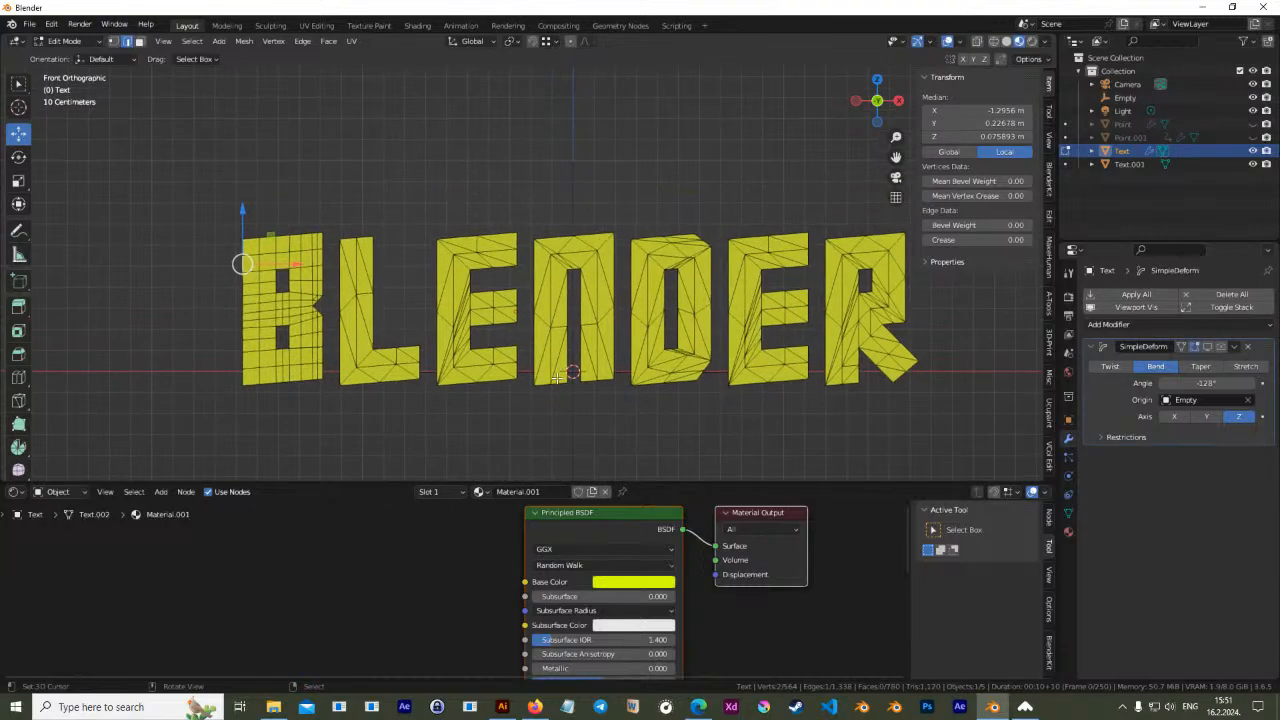
middle_drag(466, 333, 350, 306)
scroll(620, 277, down, 2)
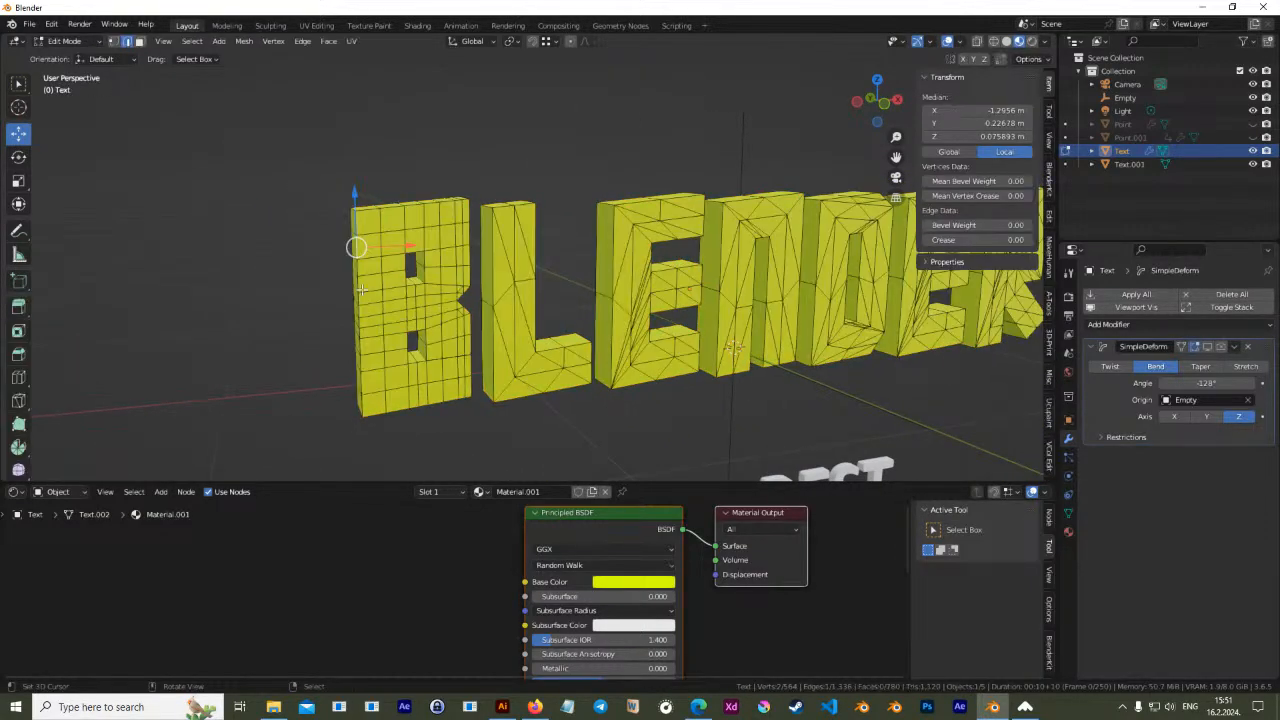
middle_drag(358, 307, 405, 298)
middle_drag(485, 288, 653, 315)
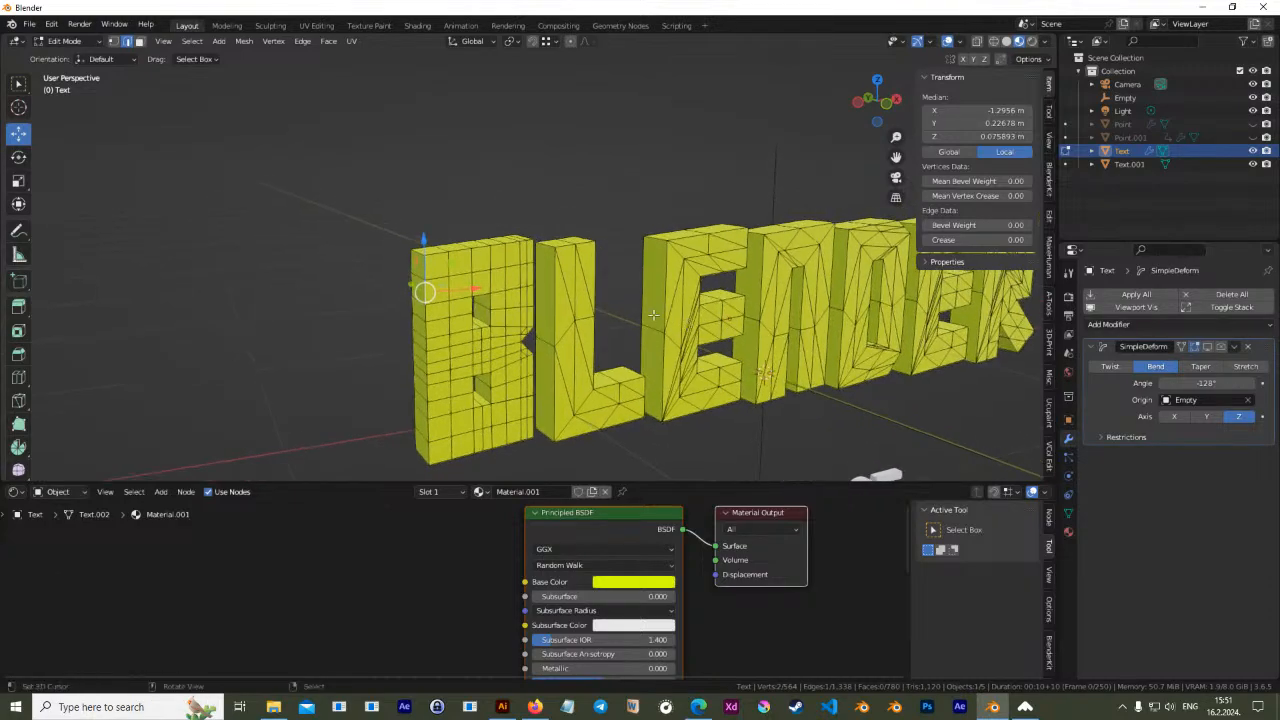
Activate the Bevel tool and select the outline edges around the front face of the letter B
click(18, 354)
alt+click(428, 267)
alt+shift+right_click(441, 250)
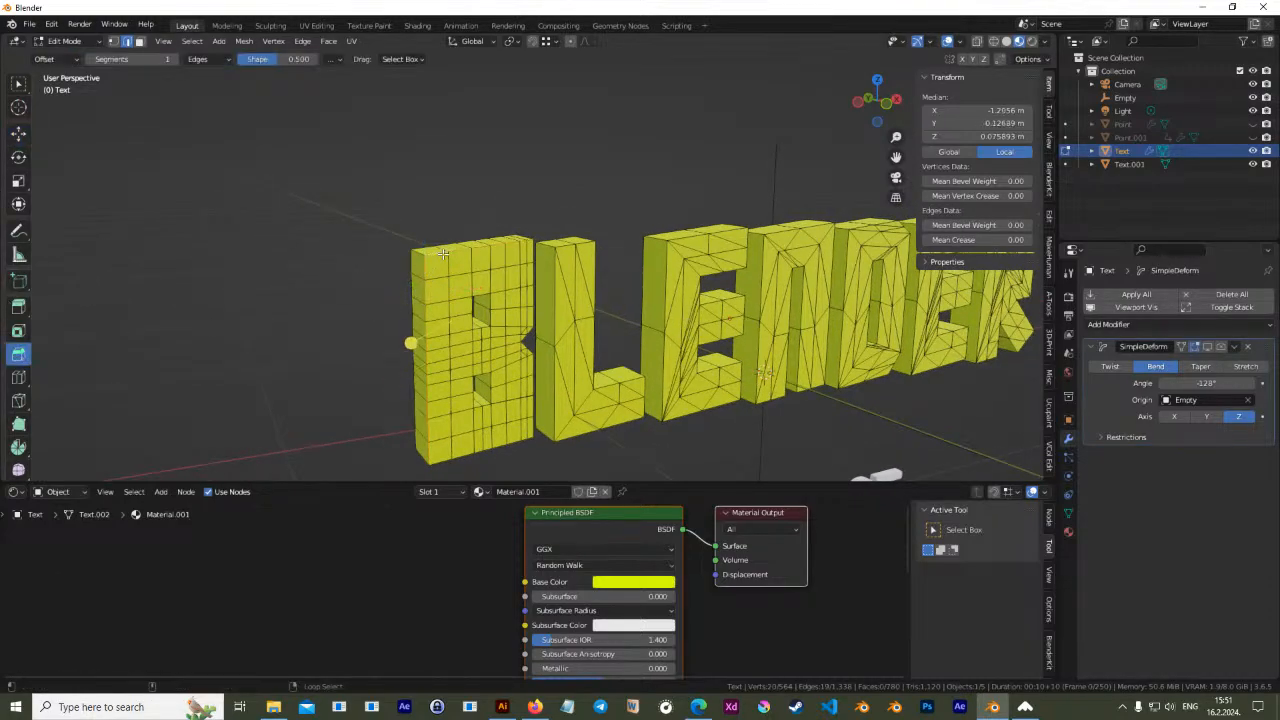
scroll(488, 272, up, 3)
shift+middle_drag(490, 272, 461, 282)
alt+shift+click(502, 302)
alt+shift+right_click(495, 425)
alt+shift+right_click(501, 434)
shift+middle_drag(501, 433, 494, 296)
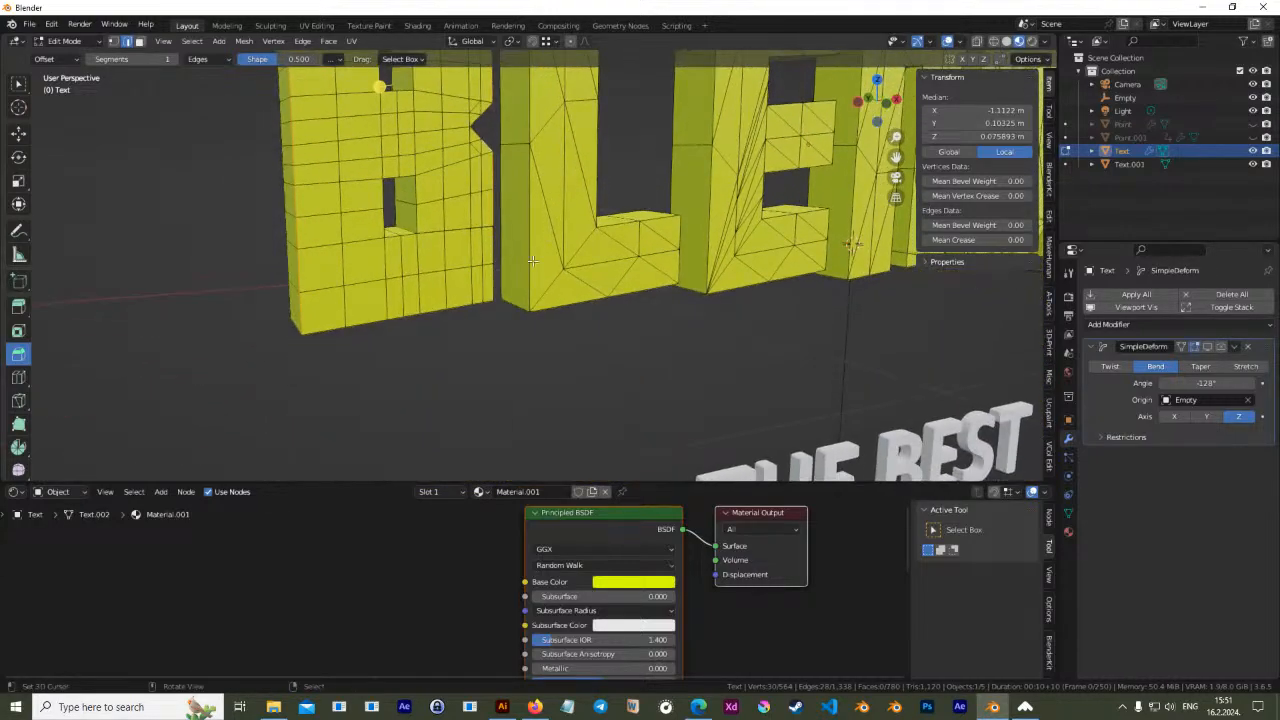
alt+shift+right_click(467, 304)
scroll(300, 330, up, 5)
alt+shift+right_click(321, 362)
middle_drag(320, 370, 499, 322)
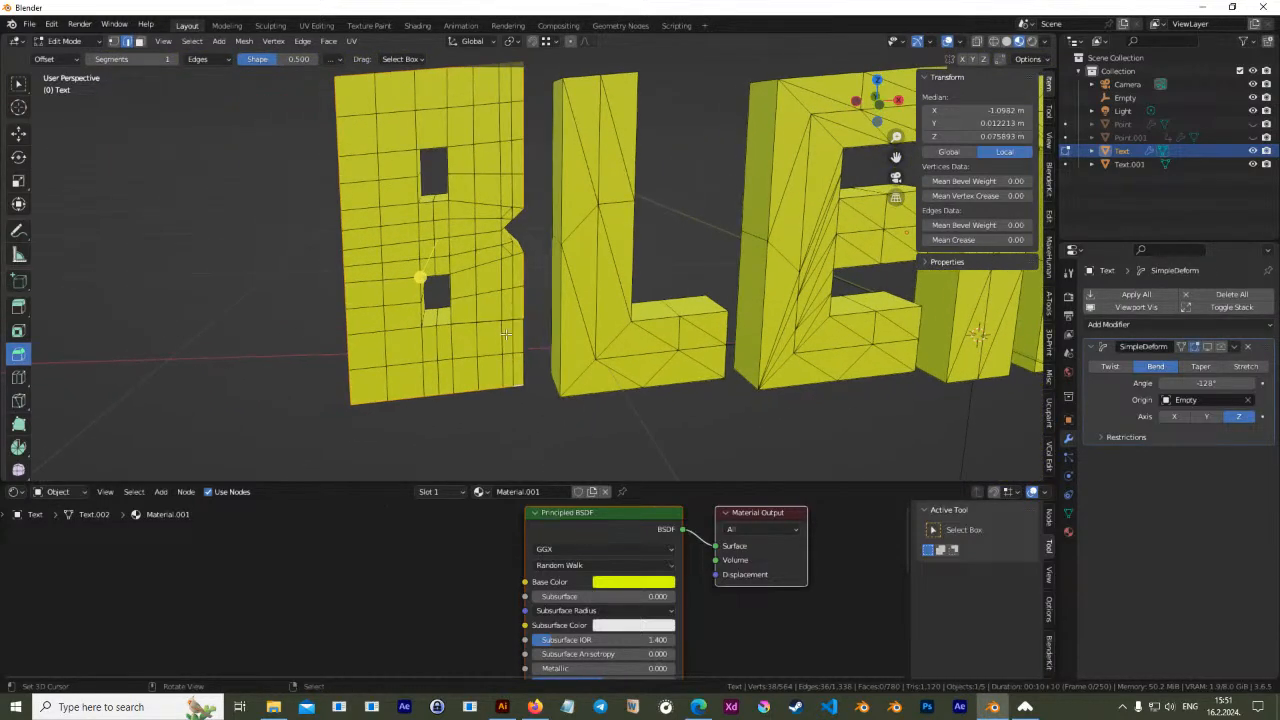
Try to add edges around the B's holes to the selection and undo the accidental changes
scroll(499, 322, up, 4)
right_drag(465, 375, 465, 351)
key(ctrl+z)
shift+middle_drag(431, 198, 478, 375)
right_drag(503, 270, 536, 263)
key(ctrl+z)
key(ctrl+z)
shift+middle_drag(555, 398, 555, 321)
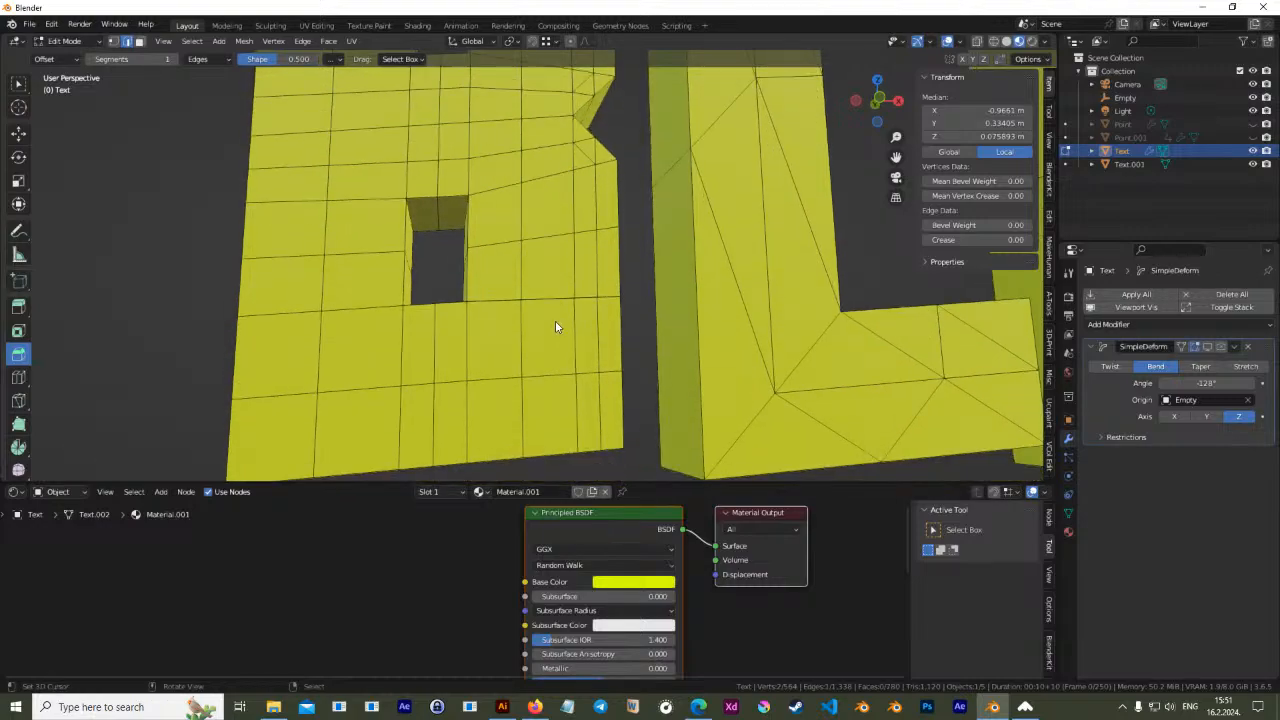
Try dissolving the horizontal edge row beside the lower hole of the B, and undo it
right_click(542, 300)
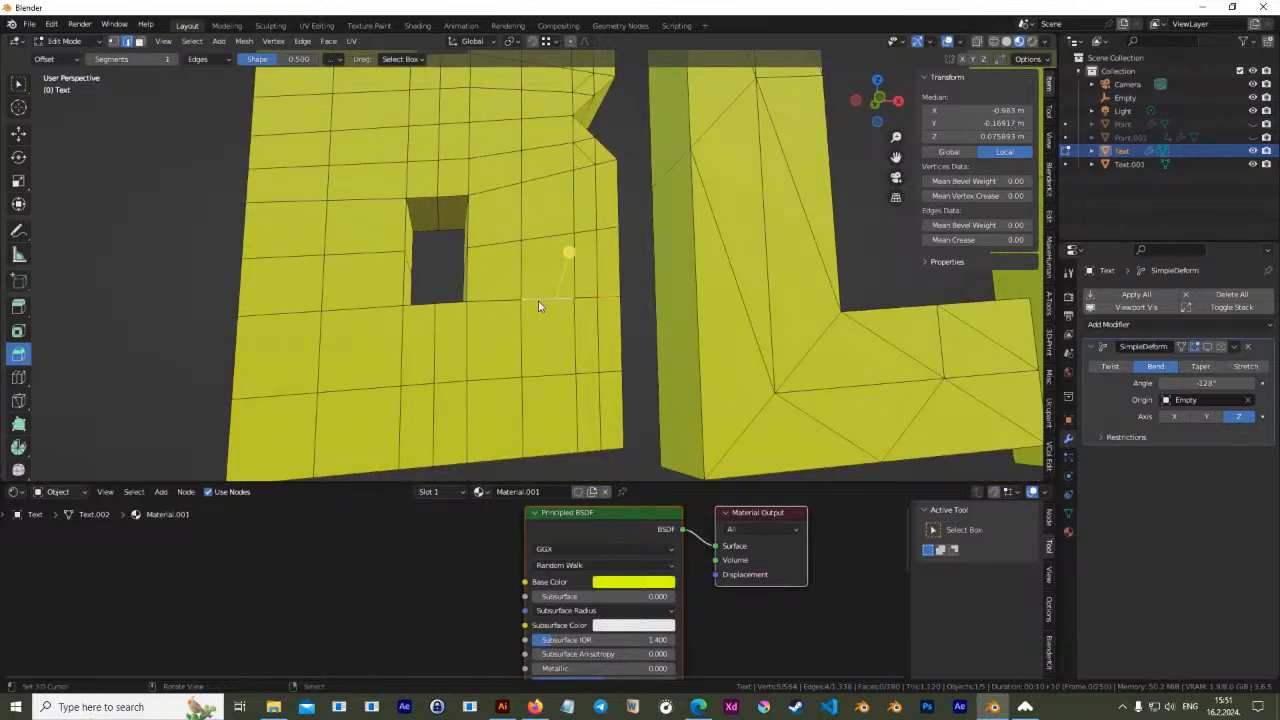
key(x)
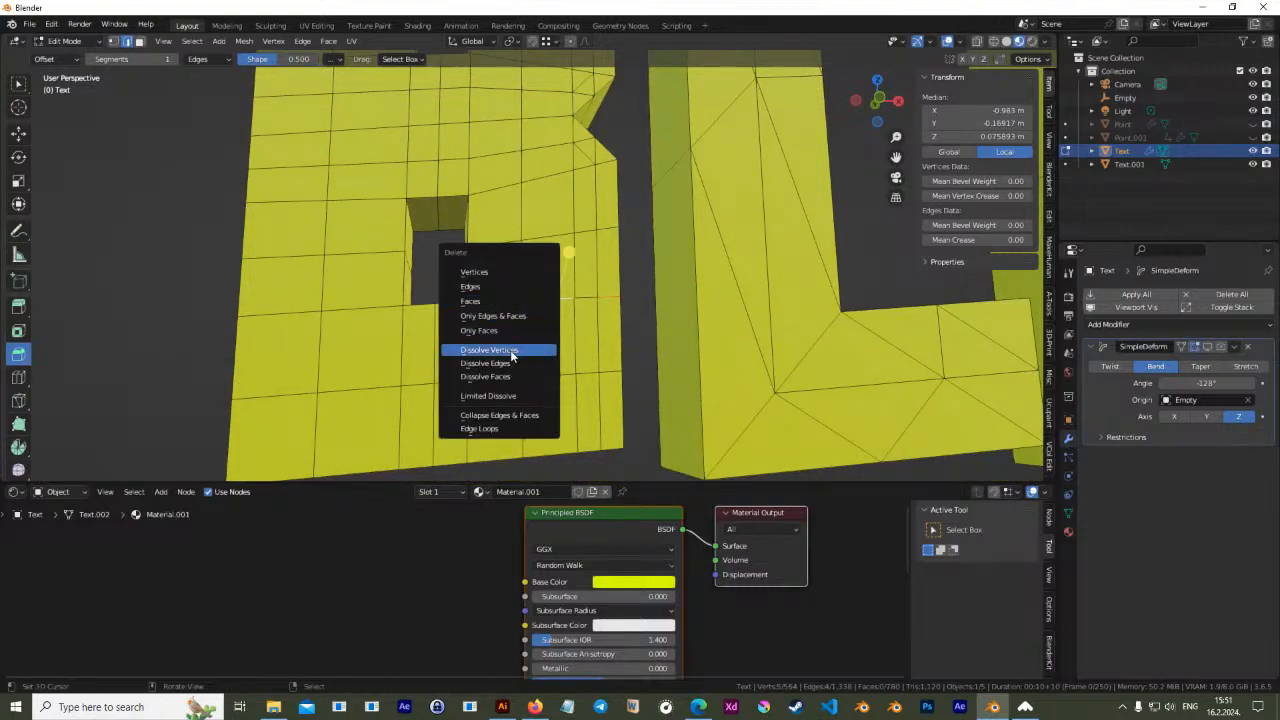
click(516, 362)
scroll(527, 342, up, 4)
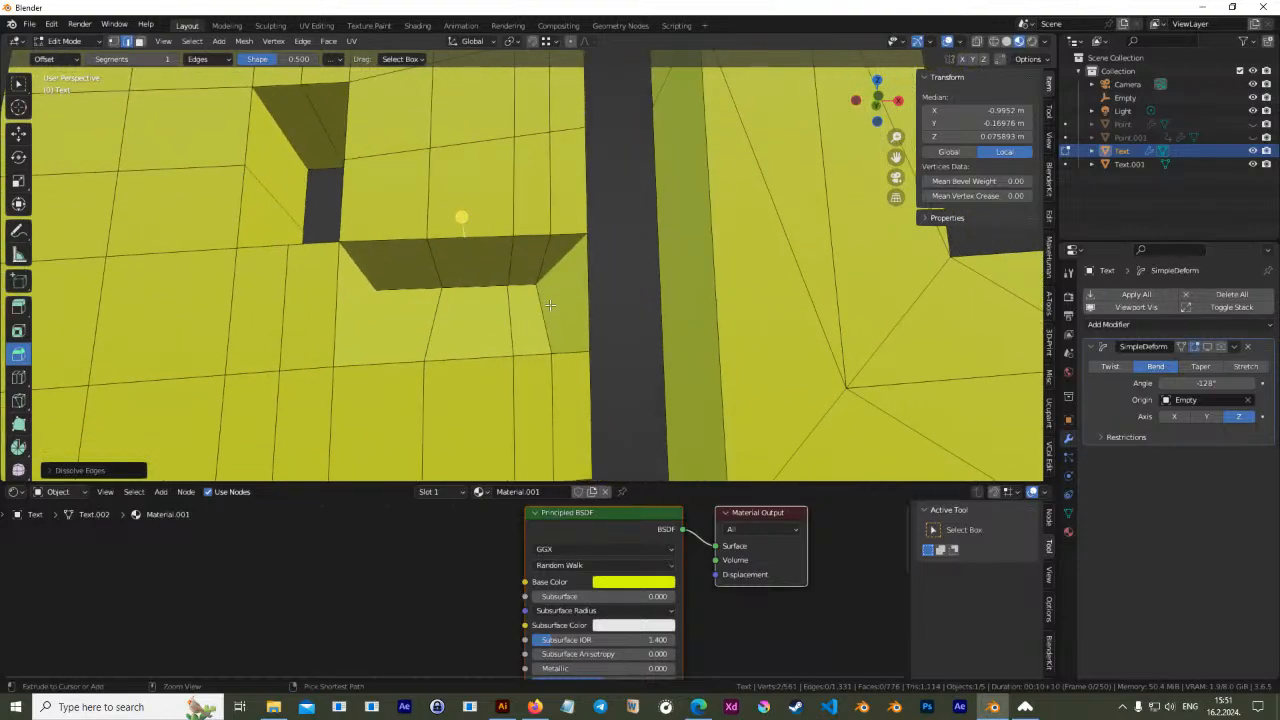
key(ctrl+z)
middle_drag(495, 291, 565, 319)
scroll(565, 319, down, 1)
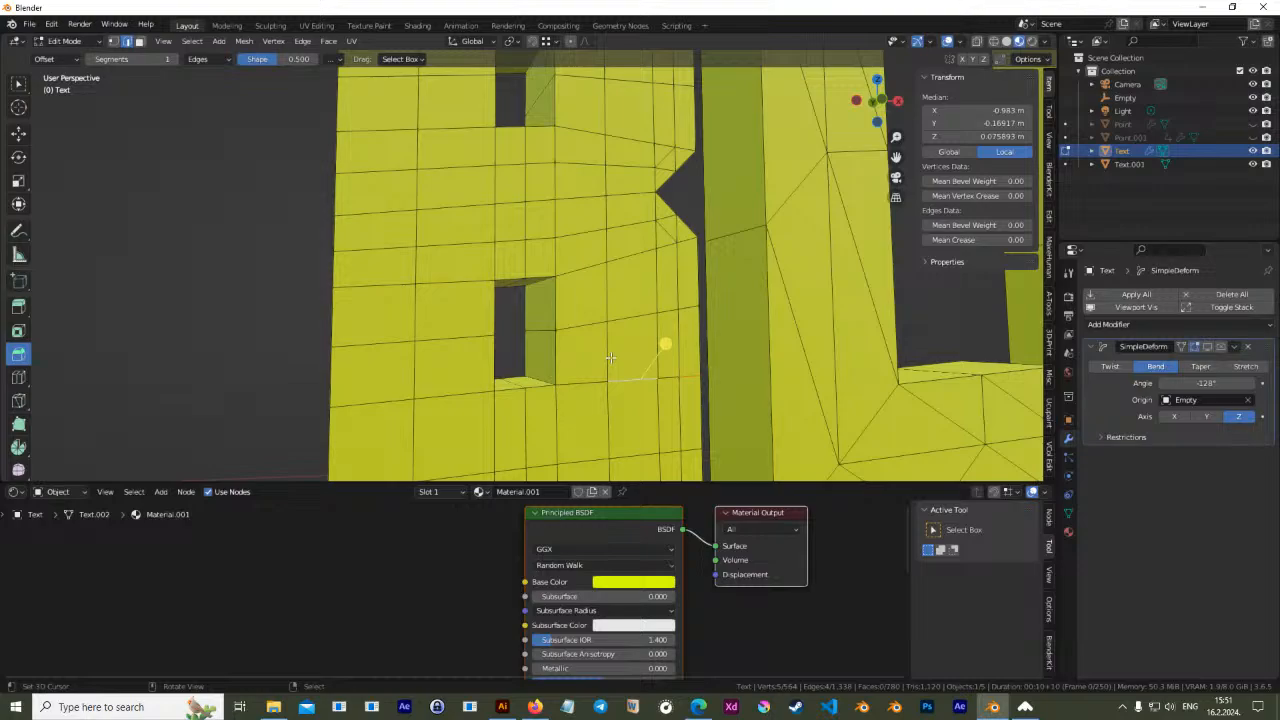
Delete the selected horizontal edges between the B's lower hole and its outer side
key(x)
click(584, 285)
mouse_move(585, 289)
middle_down()
mouse_move(613, 320)
mouse_move(596, 268)
middle_up()
Select the interior faces behind the gap beside the B's lower hole in face select mode and delete them
click(139, 41)
click(555, 262)
shift+click(620, 265)
shift+click(628, 264)
shift+click(652, 264)
middle_drag(652, 265, 584, 265)
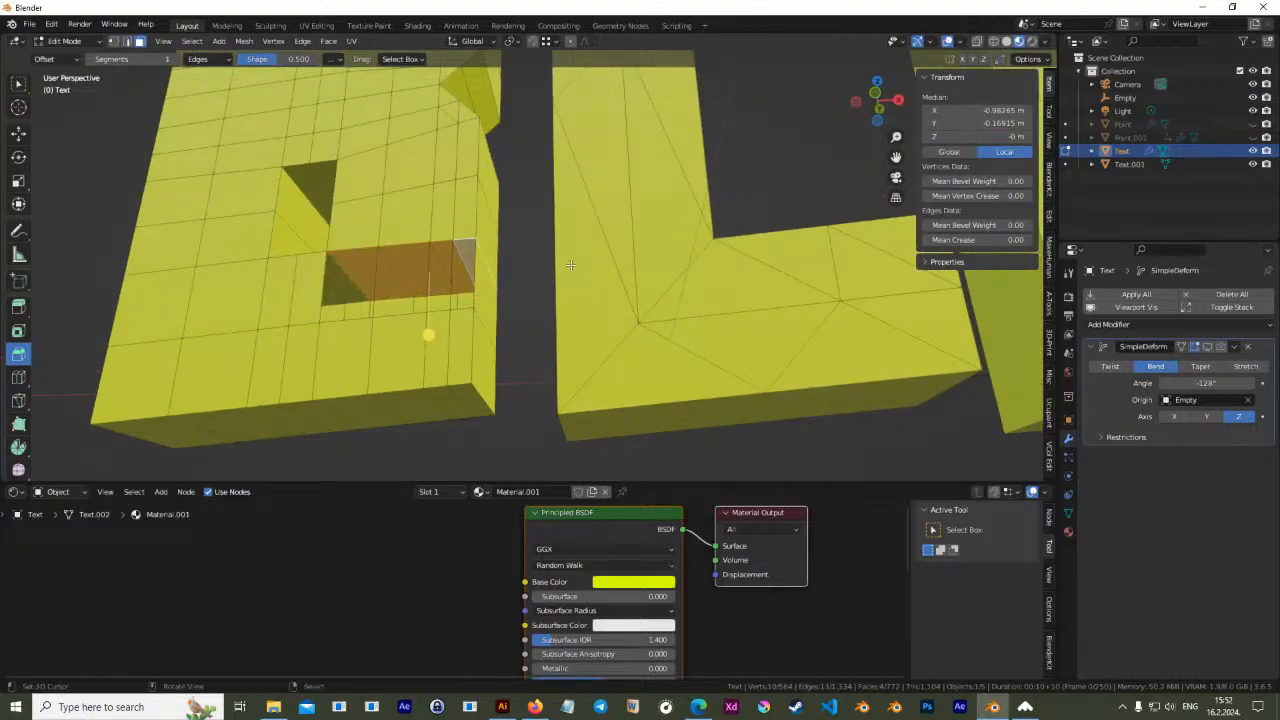
shift+click(333, 283)
shift+middle_drag(333, 283, 232, 333)
shift+click(236, 333)
key(x)
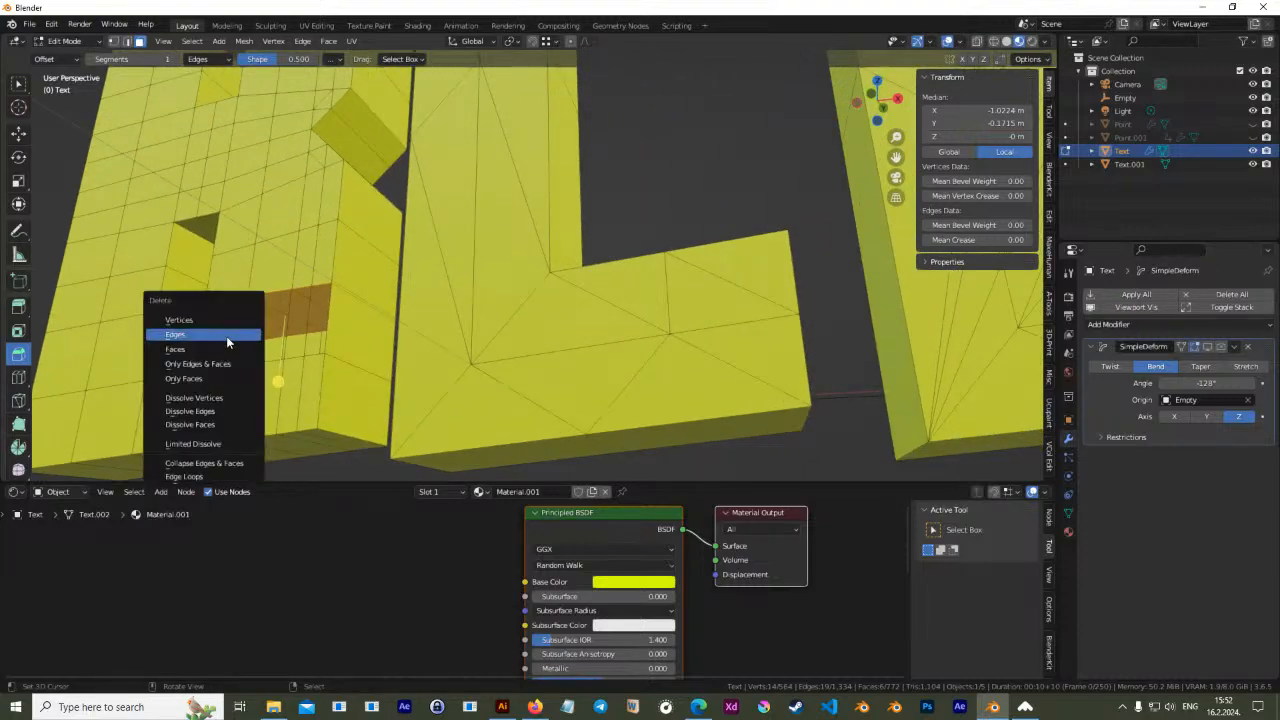
click(216, 339)
Try to select the leftover horizontal edges inside the gap beside the B's lower hole in edge select mode
middle_drag(216, 339, 467, 335)
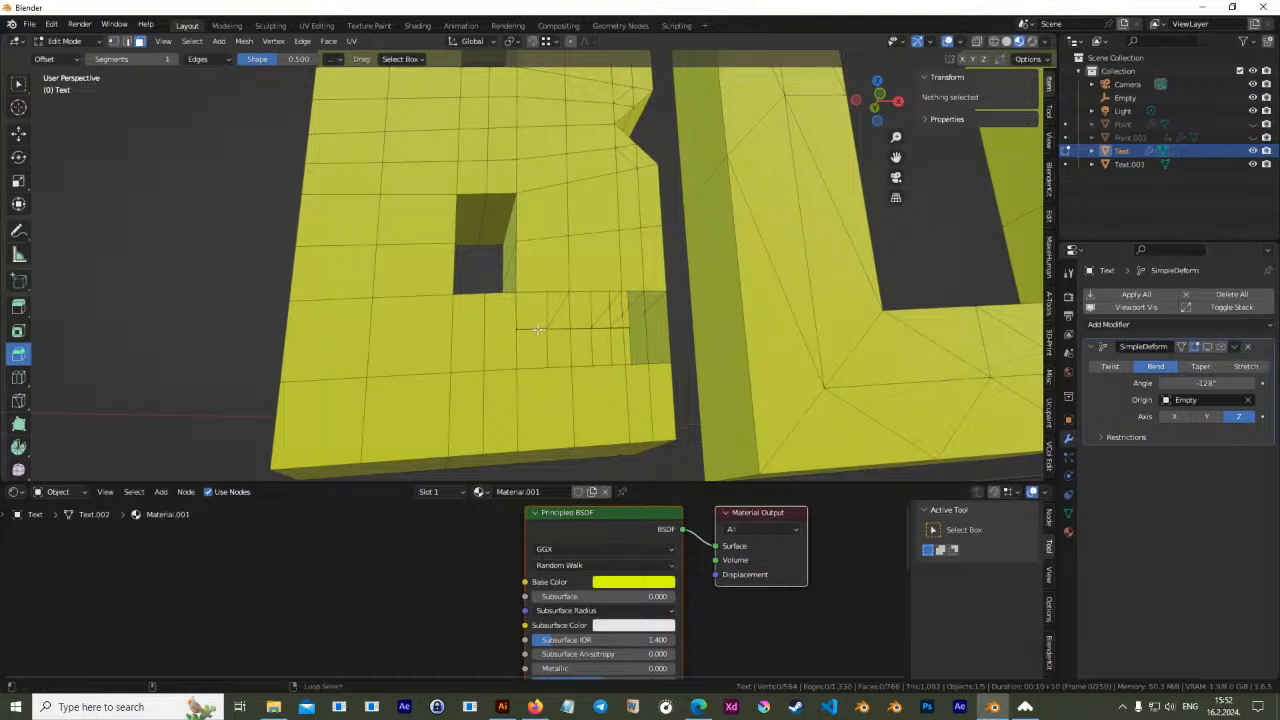
click(126, 42)
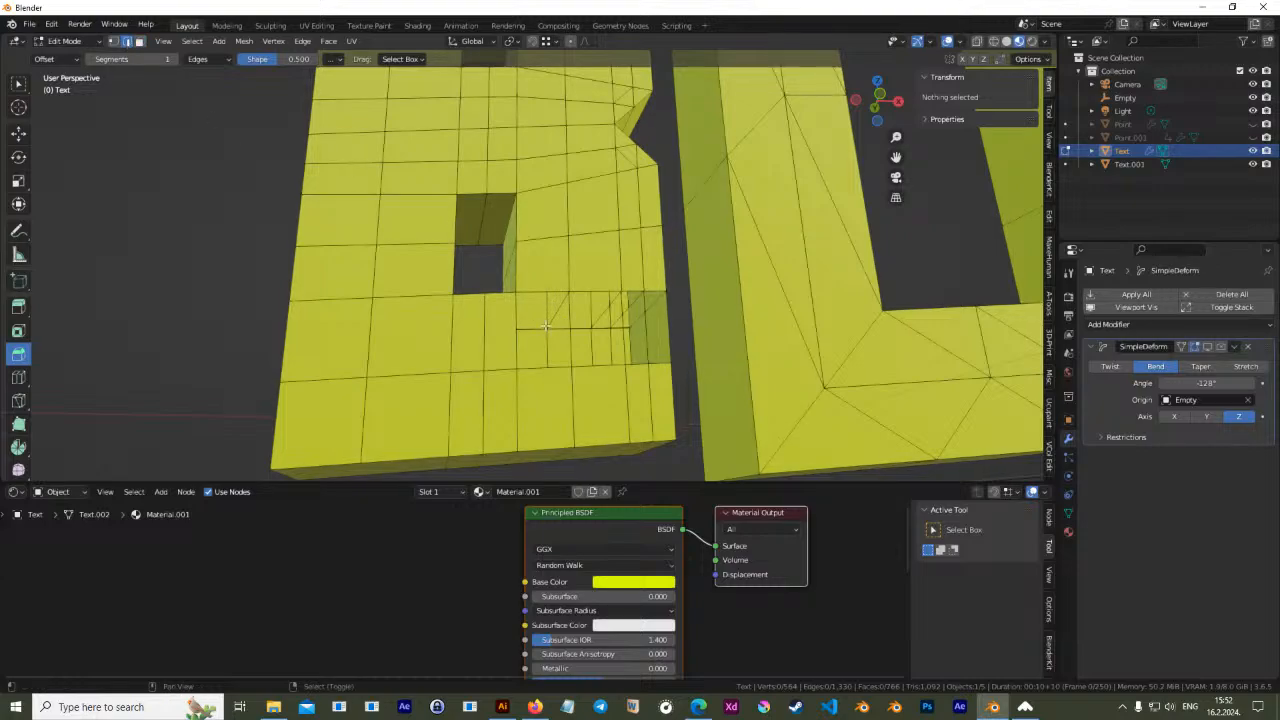
click(527, 336)
click(598, 324)
scroll(604, 324, up, 4)
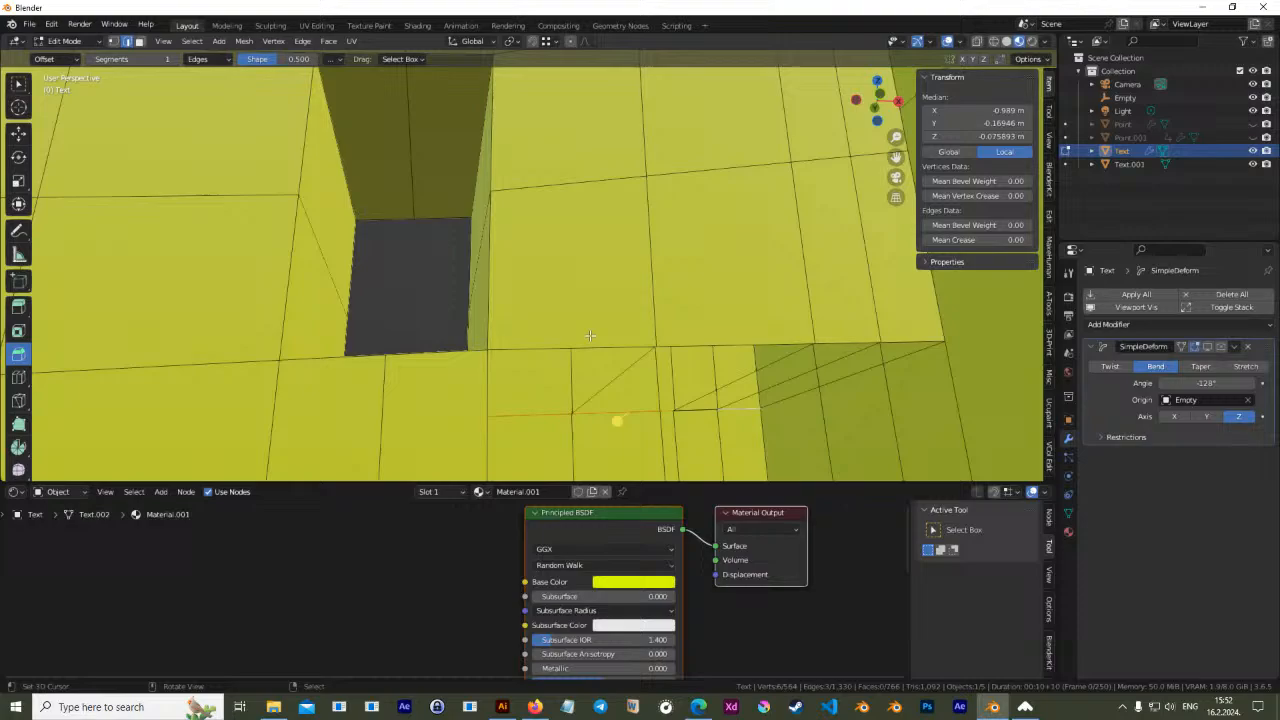
alt+click(542, 415)
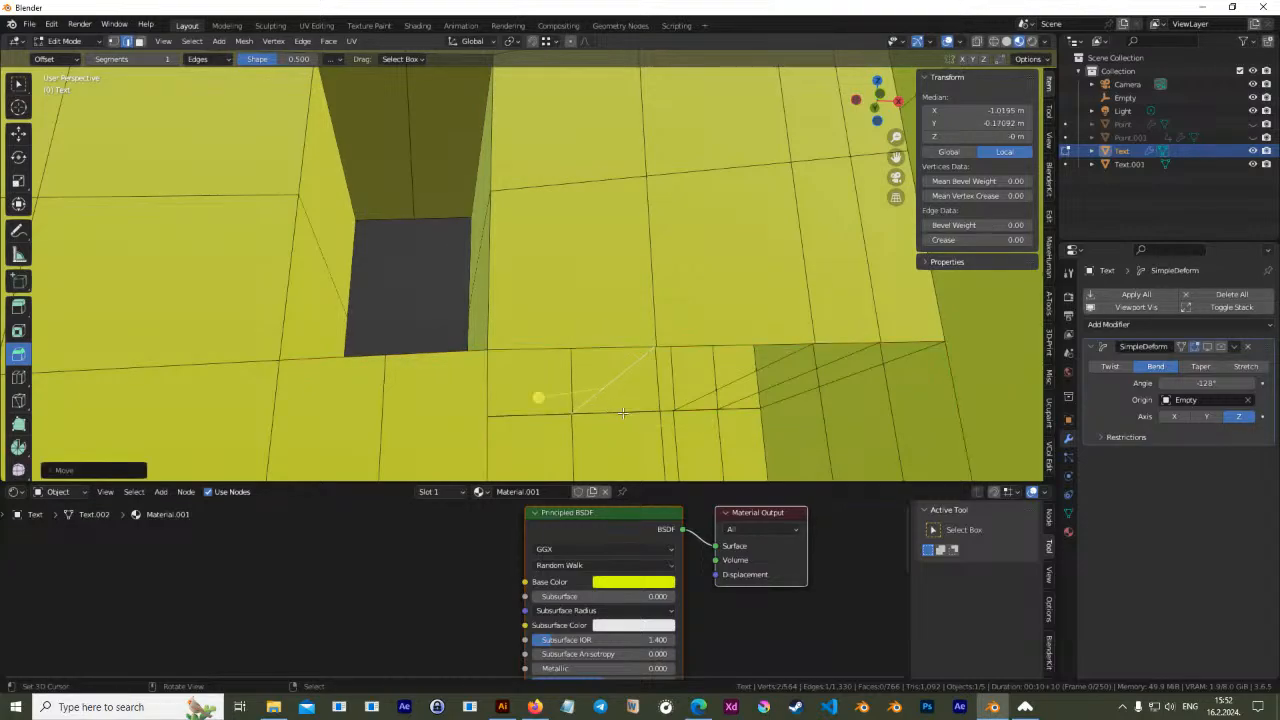
key(g)
key(Escape)
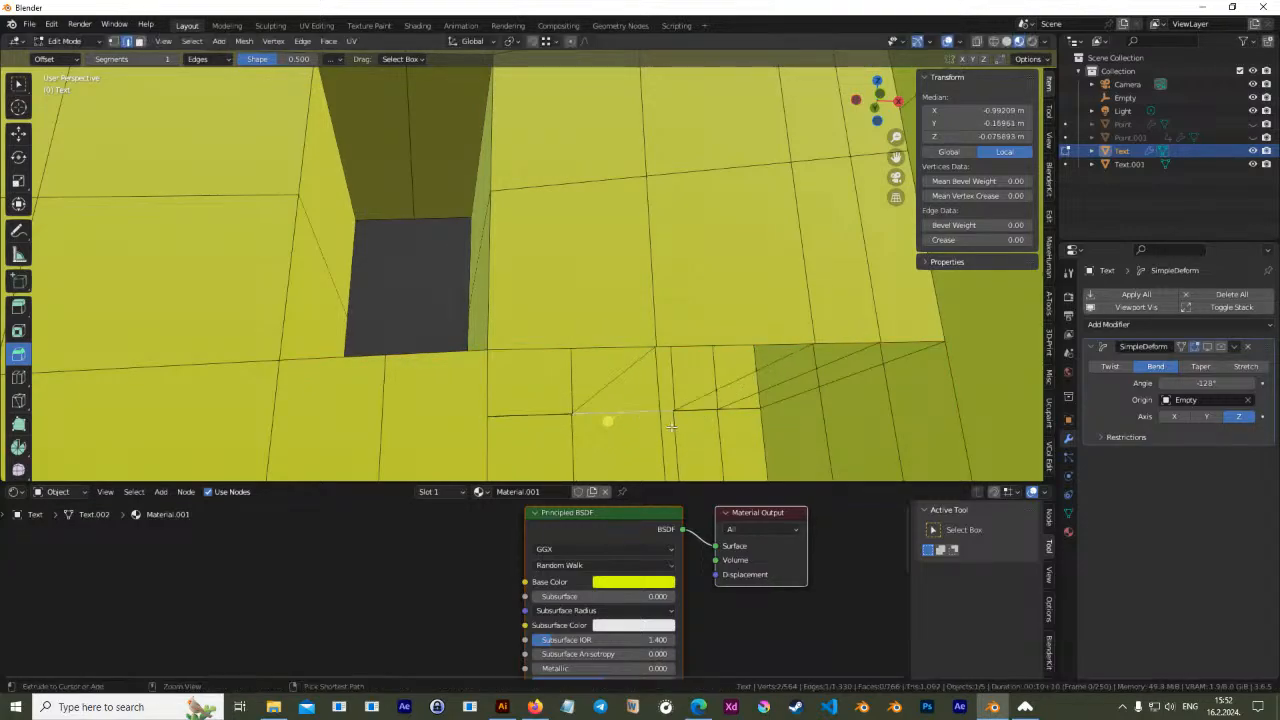
shift+click(530, 414)
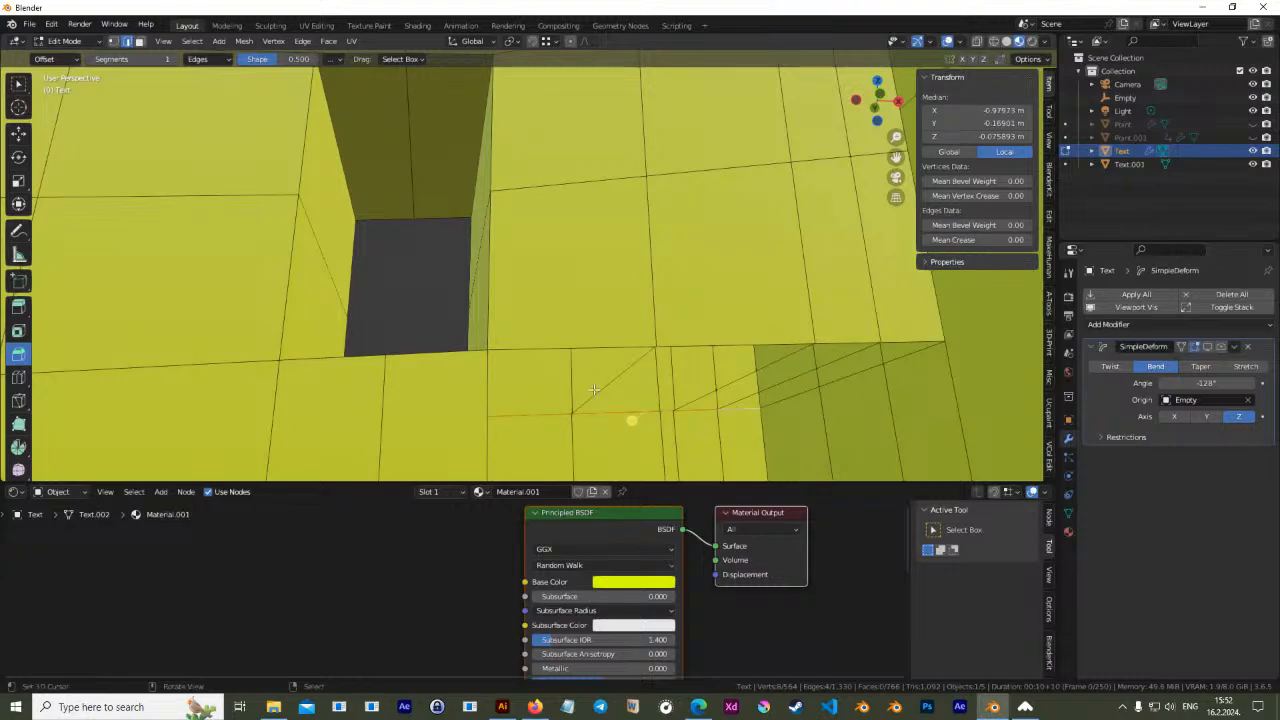
Test-move the leftover edges from the front and back of the B with the Move tool, undoing the displacement
click(18, 133)
scroll(436, 268, down, 6)
middle_drag(700, 350, 694, 390)
scroll(633, 390, up, 3)
shift+middle_drag(643, 287, 703, 342)
drag(618, 299, 626, 371)
key(ctrl+z)
middle_drag(622, 346, 563, 95)
drag(616, 367, 649, 381)
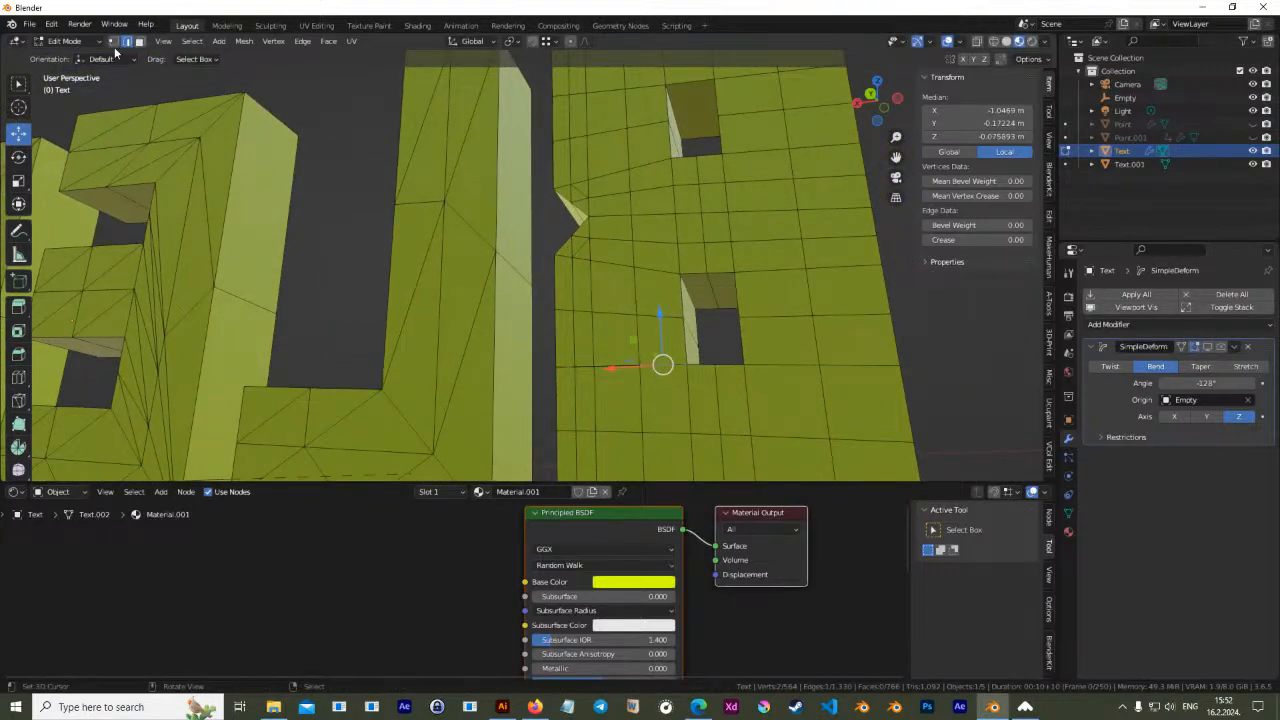
Merge two overlapping vertex pairs at last on the back of the B, beside the lower hole, in vertex select mode
click(114, 41)
right_drag(600, 366, 600, 389)
shift+right_click(594, 367)
key(m)
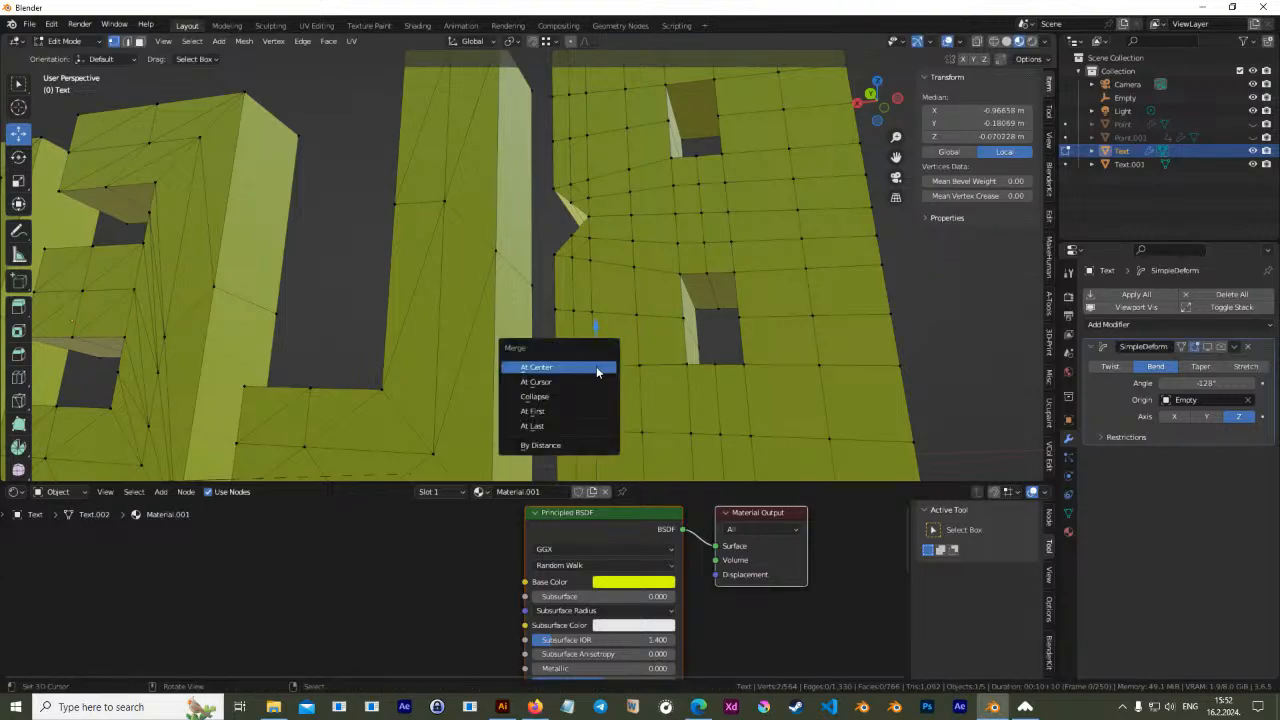
click(585, 419)
right_drag(593, 366, 576, 384)
key(m)
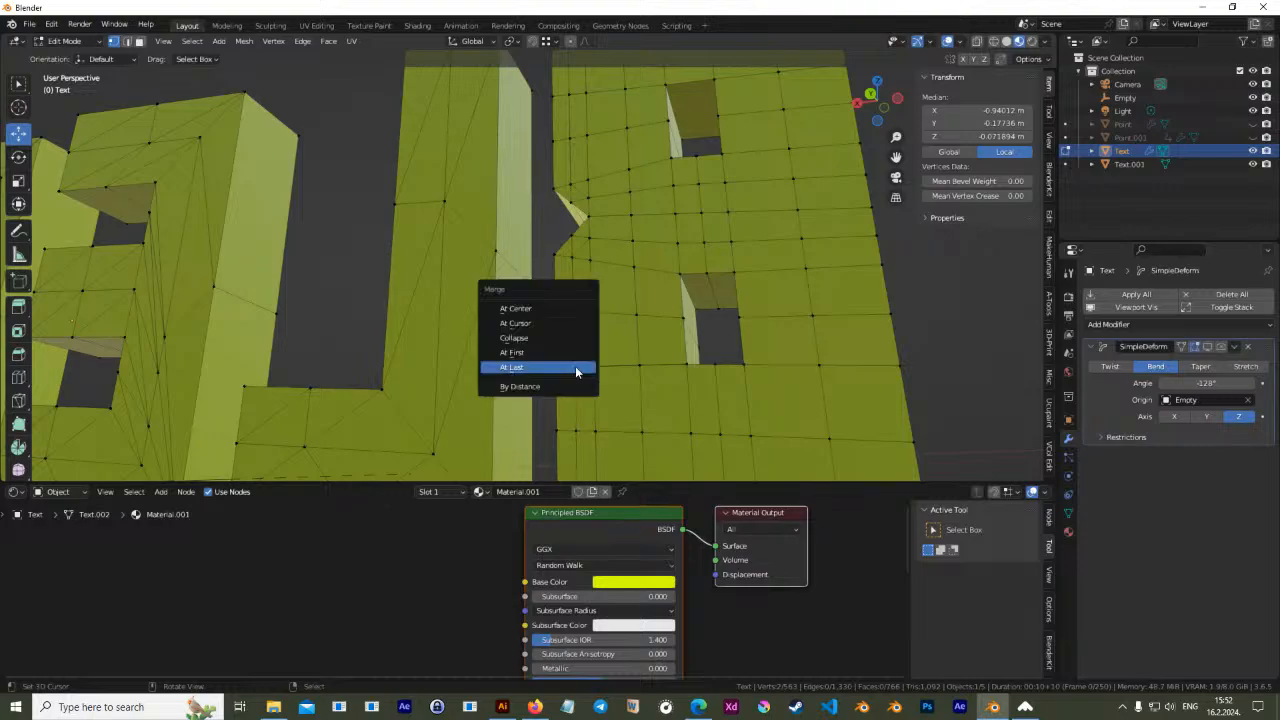
click(574, 366)
Pull apart the next overlapping vertices along the same back row beside the B's lower hole and merge them
click(639, 366)
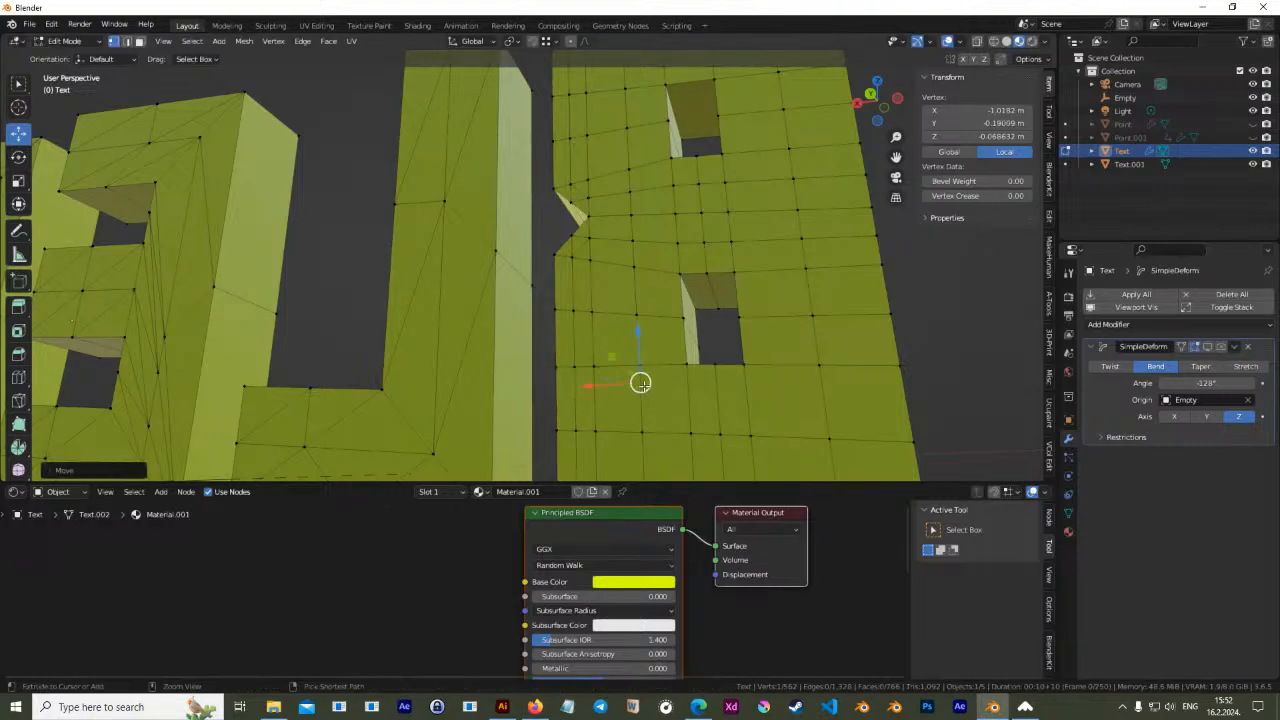
middle_drag(639, 366, 654, 400)
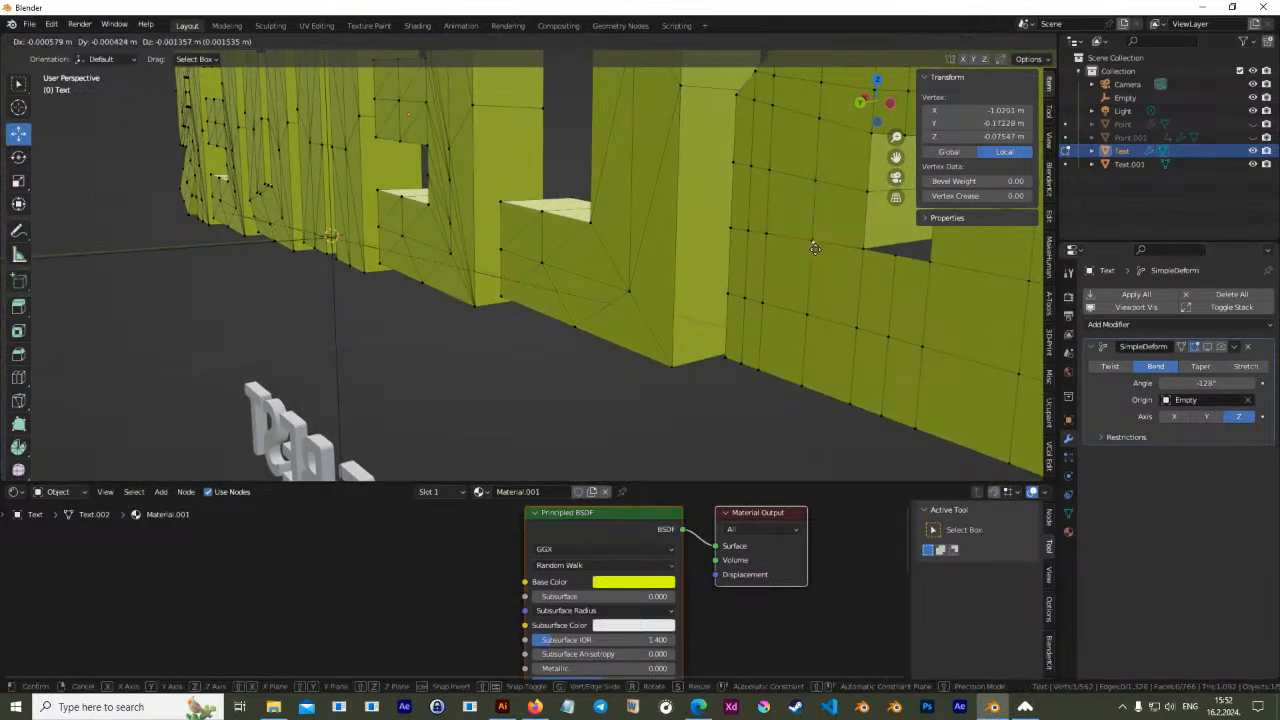
shift+click(813, 241)
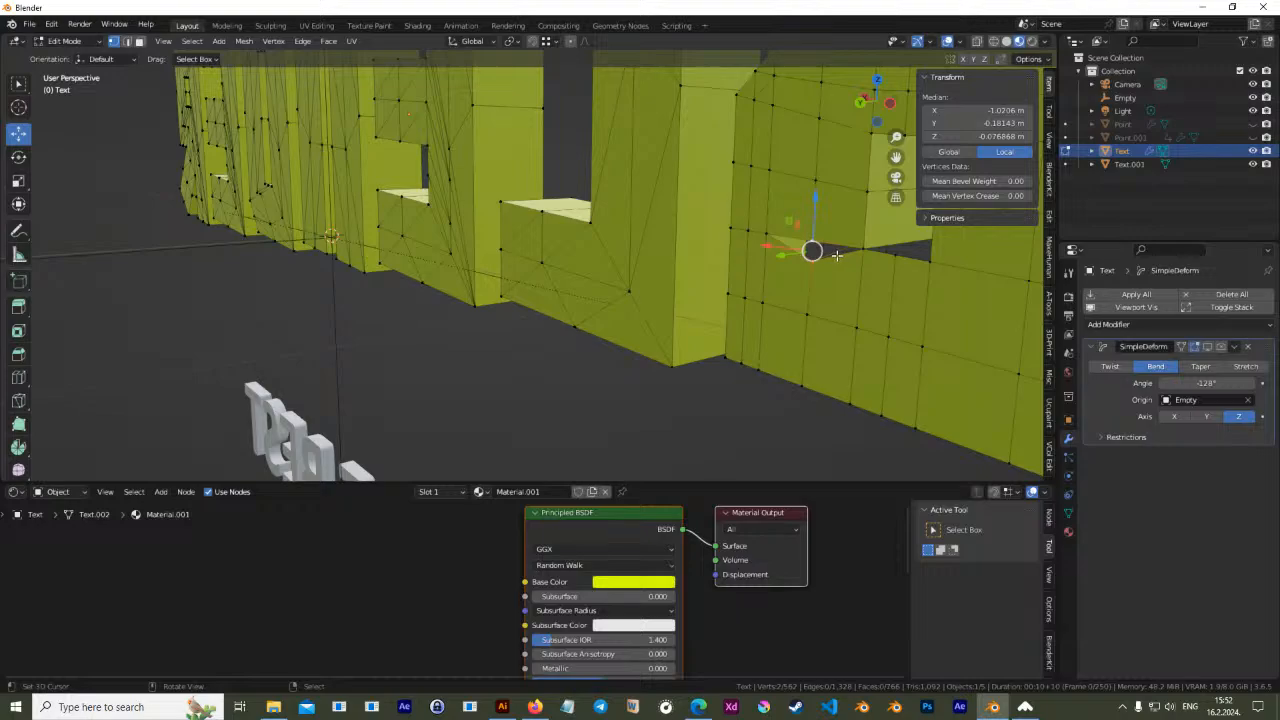
key(m)
click(803, 281)
Try moving vertices around the front gap beside the B's lower hole to check for duplicates
middle_drag(892, 292, 668, 297)
scroll(670, 299, down, 5)
shift+middle_drag(510, 325, 655, 322)
scroll(736, 371, up, 3)
key(g)
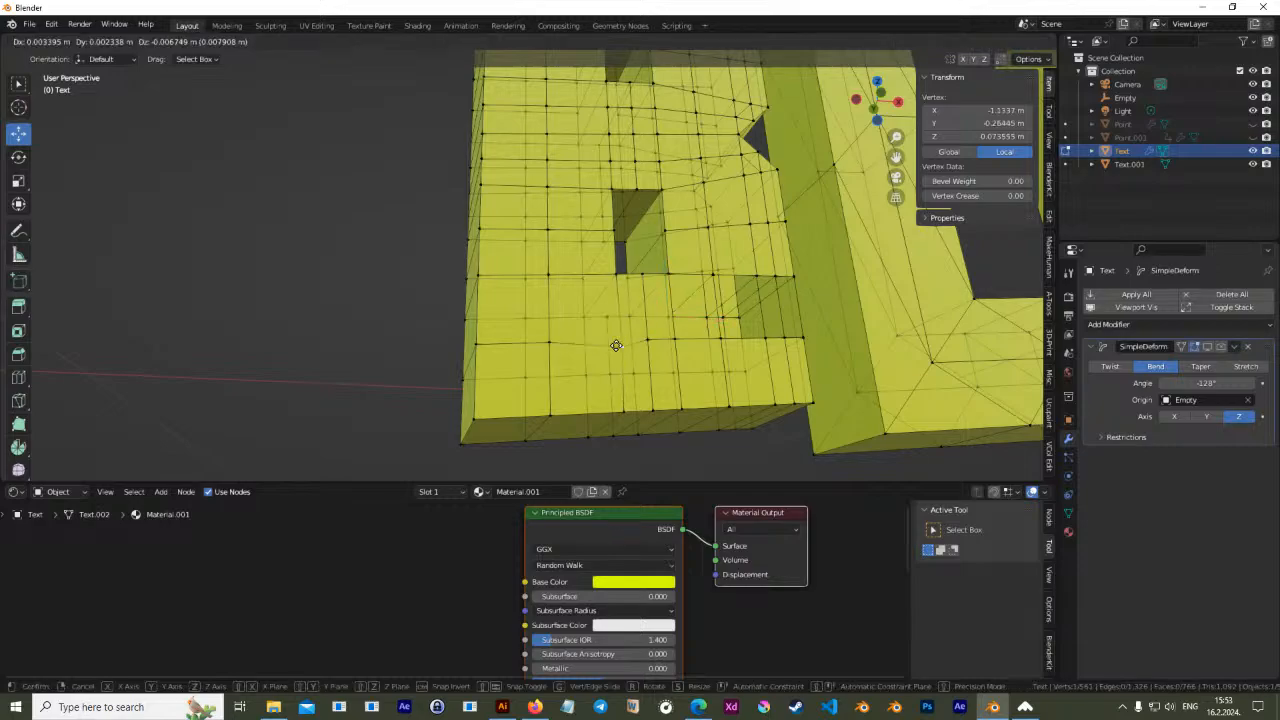
click(712, 295)
scroll(714, 289, up, 6)
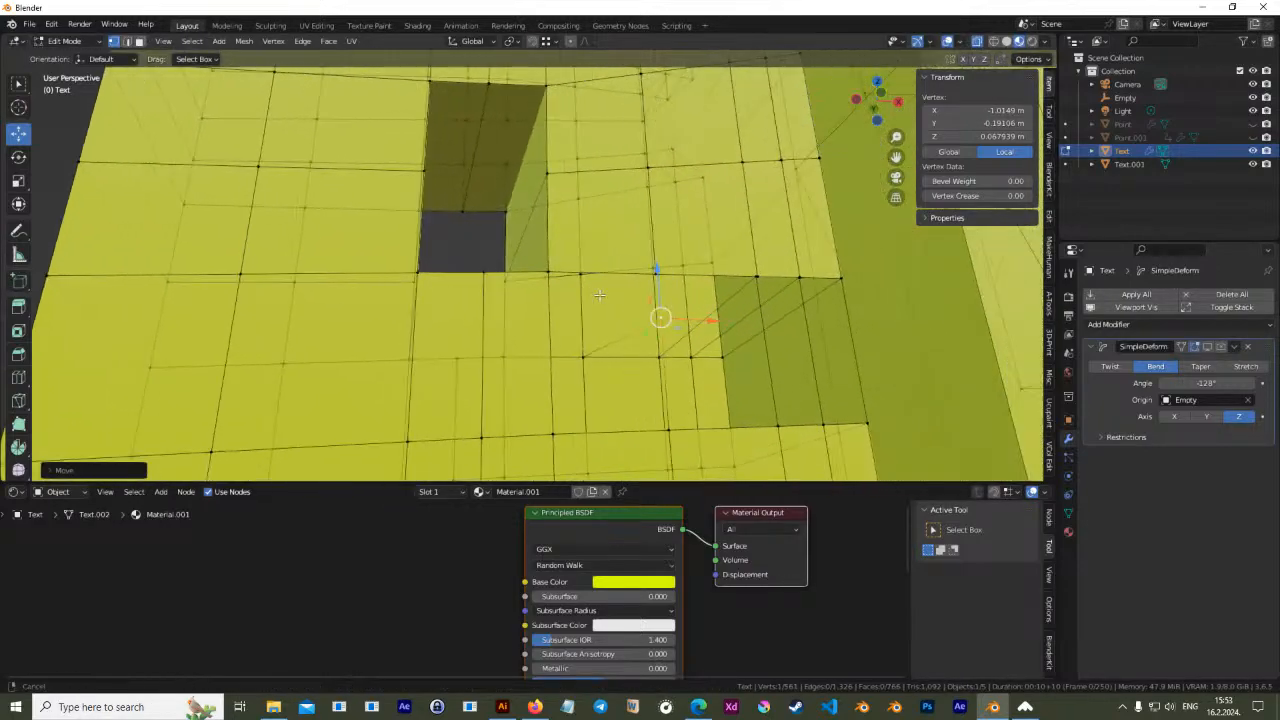
middle_drag(661, 322, 653, 222)
click(502, 279)
scroll(513, 397, down, 4)
scroll(513, 397, down, 1)
scroll(648, 350, up, 2)
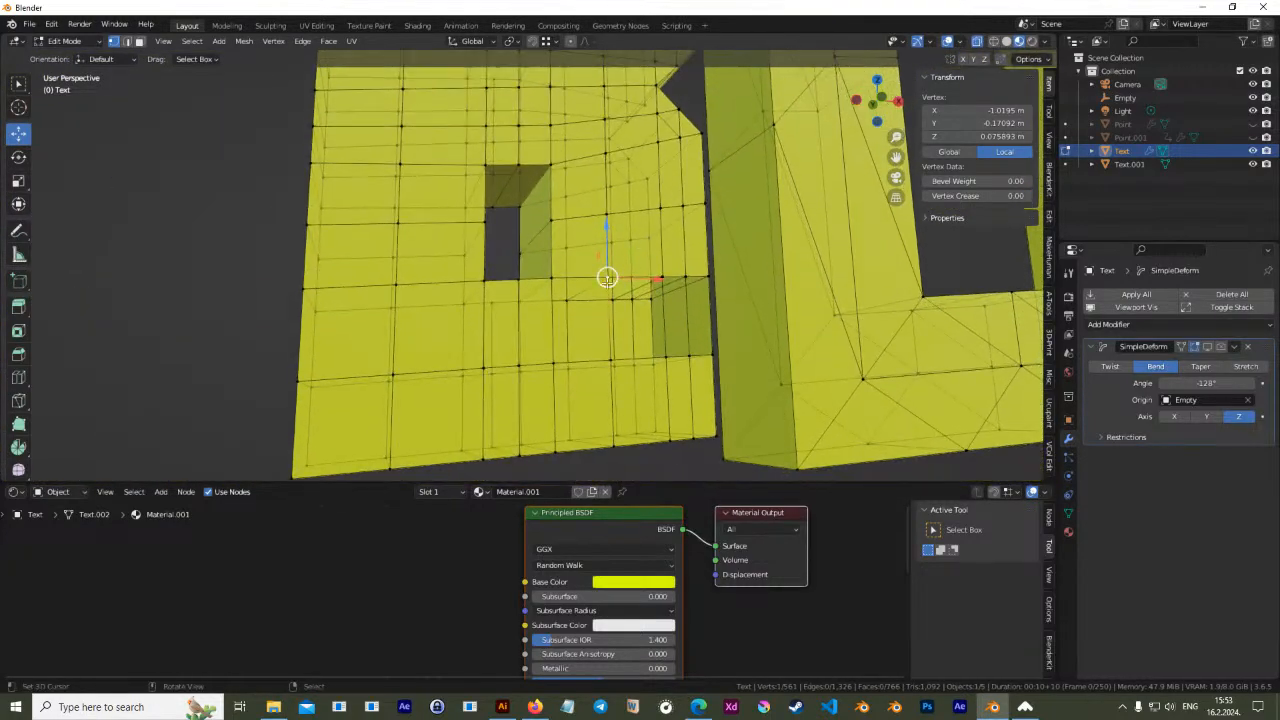
Switch to solid shading and merge the overlapping vertices on the upper border of the B's front gap
click(1006, 41)
mouse_move(608, 277)
right_down()
mouse_move(621, 262)
mouse_move(607, 285)
right_up()
key(ctrl+z)
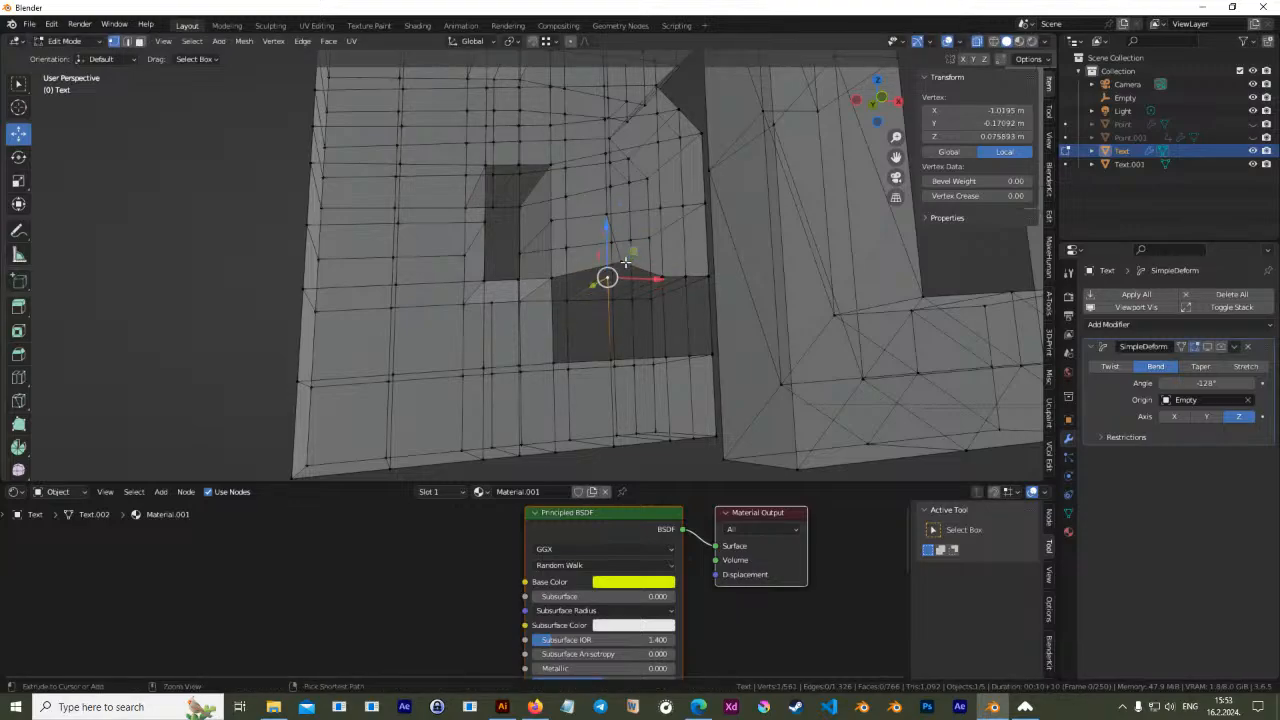
key(ctrl+z)
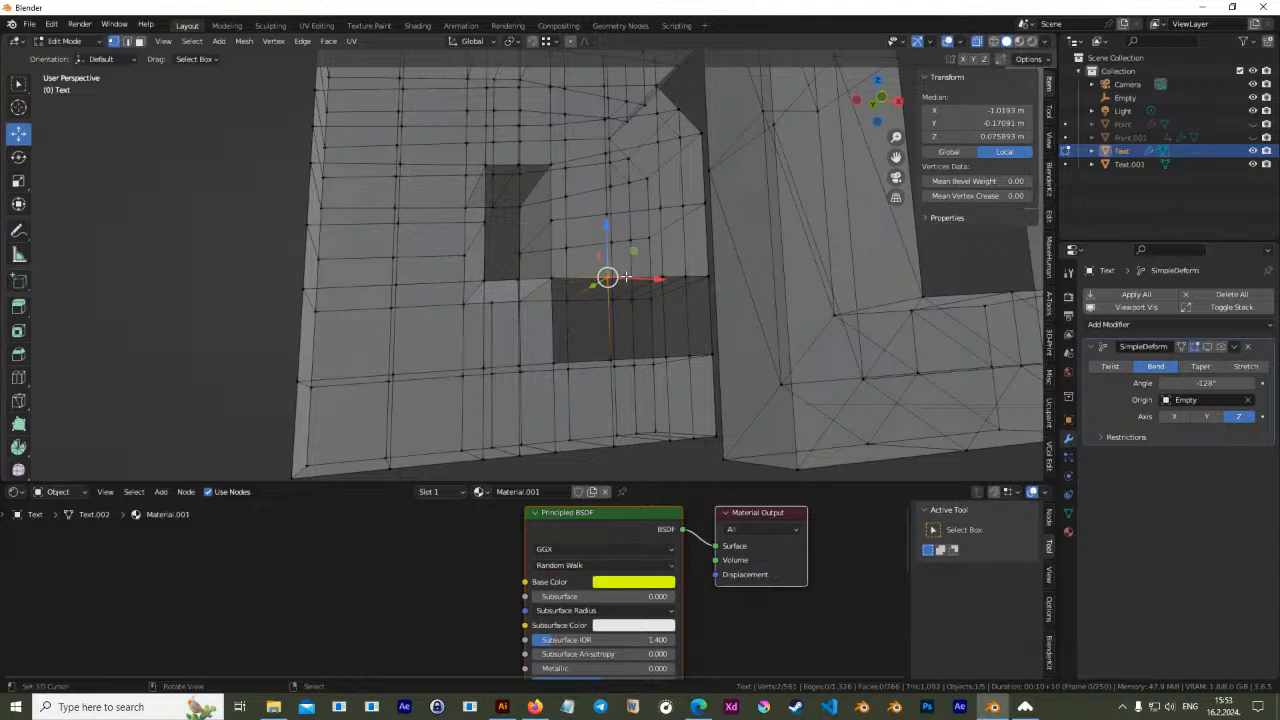
key(m)
click(620, 275)
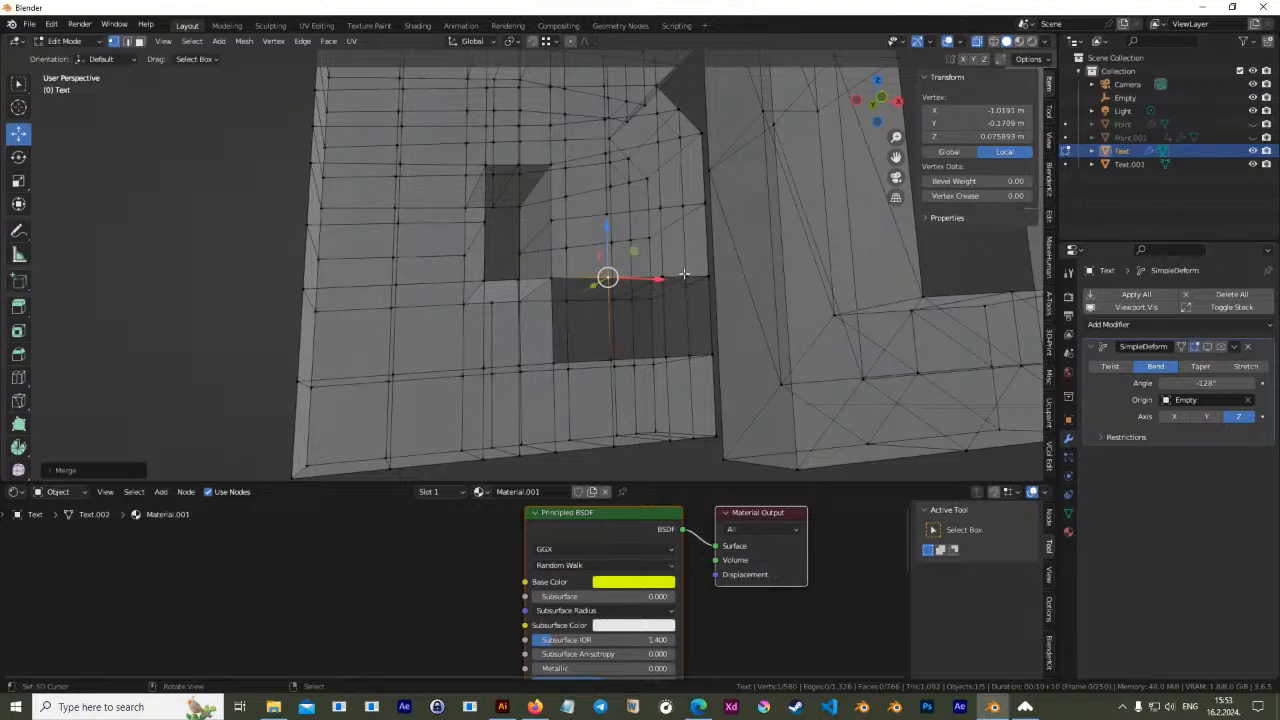
Separate the overlapping vertices nearer the B's outer side on the gap's upper border and merge them
click(665, 268)
key(g)
click(666, 257)
middle_drag(672, 290, 570, 293)
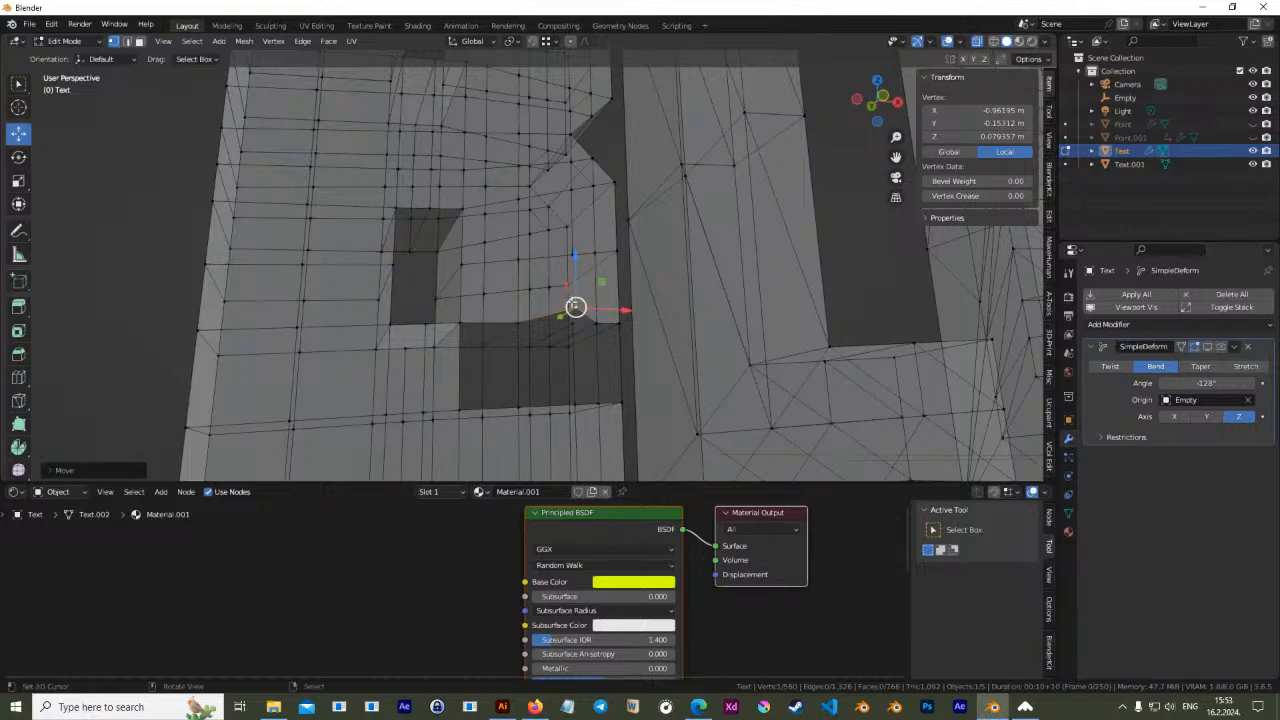
shift+click(576, 325)
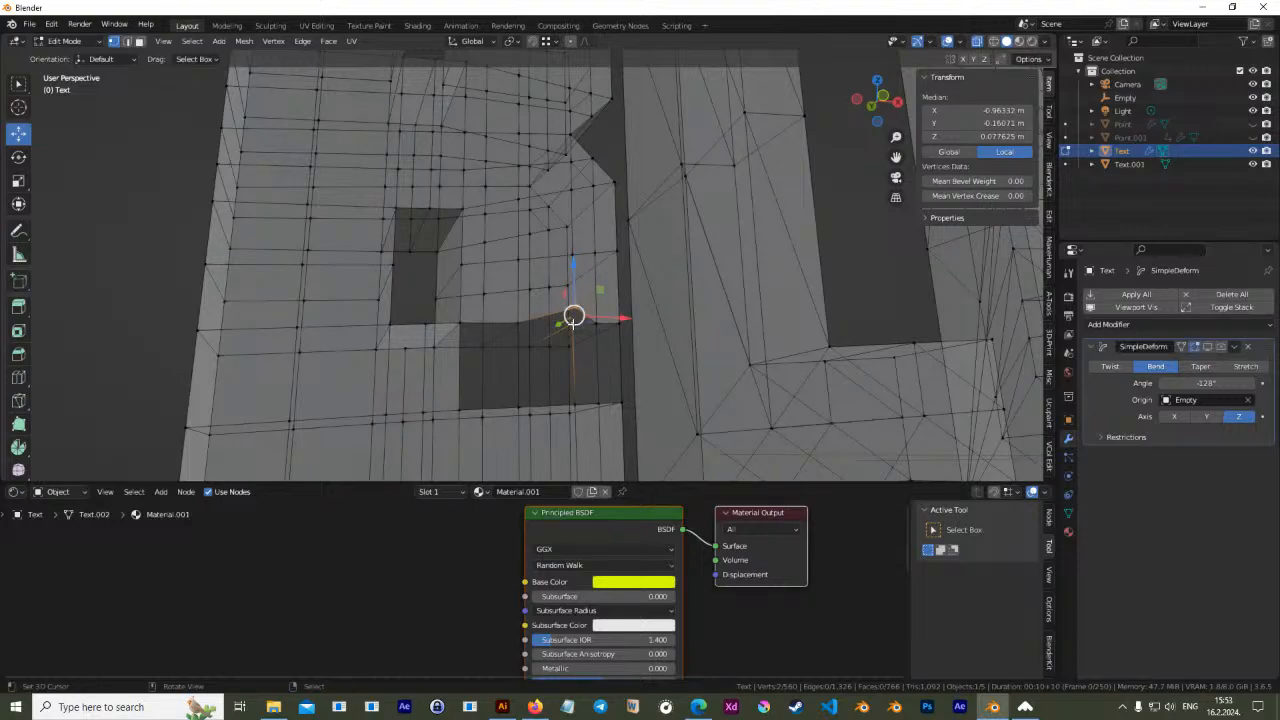
key(m)
click(572, 323)
Test-move the other vertices around the B's front gap for duplicates and undo each move
middle_drag(572, 323, 606, 331)
drag(557, 359, 560, 340)
key(ctrl+z)
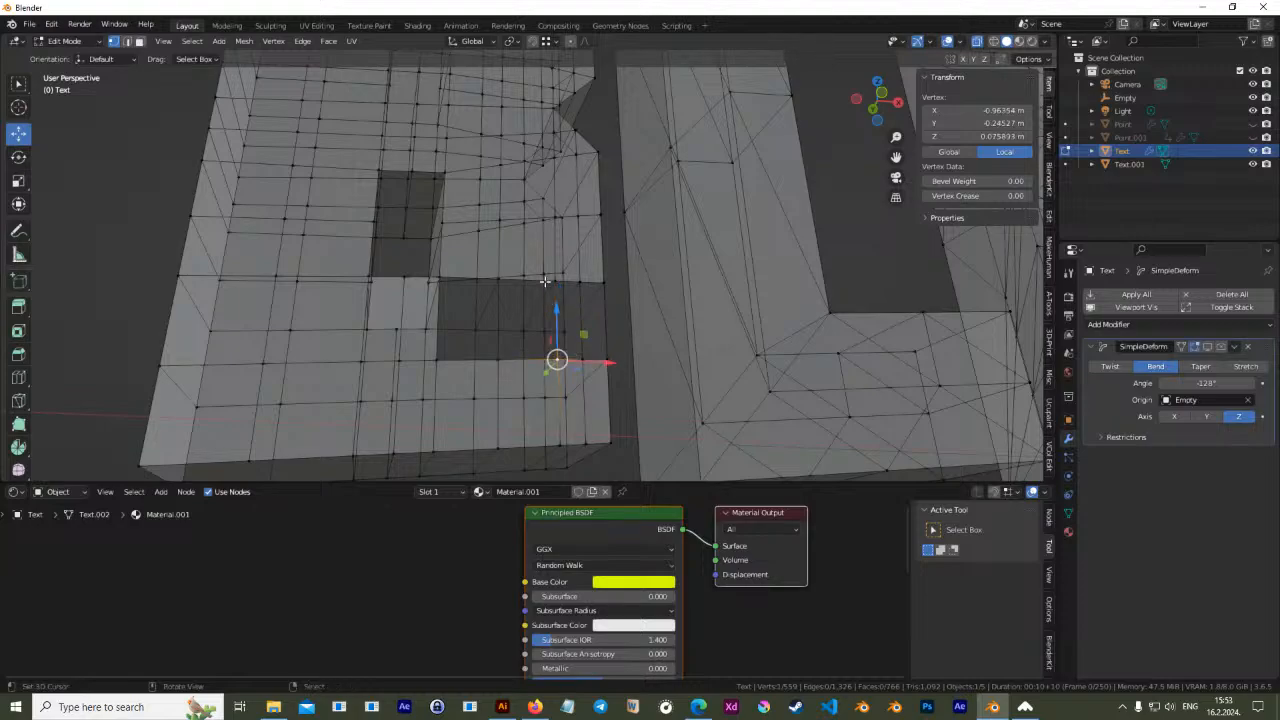
scroll(558, 278, up, 1)
middle_drag(558, 278, 549, 275)
key(g)
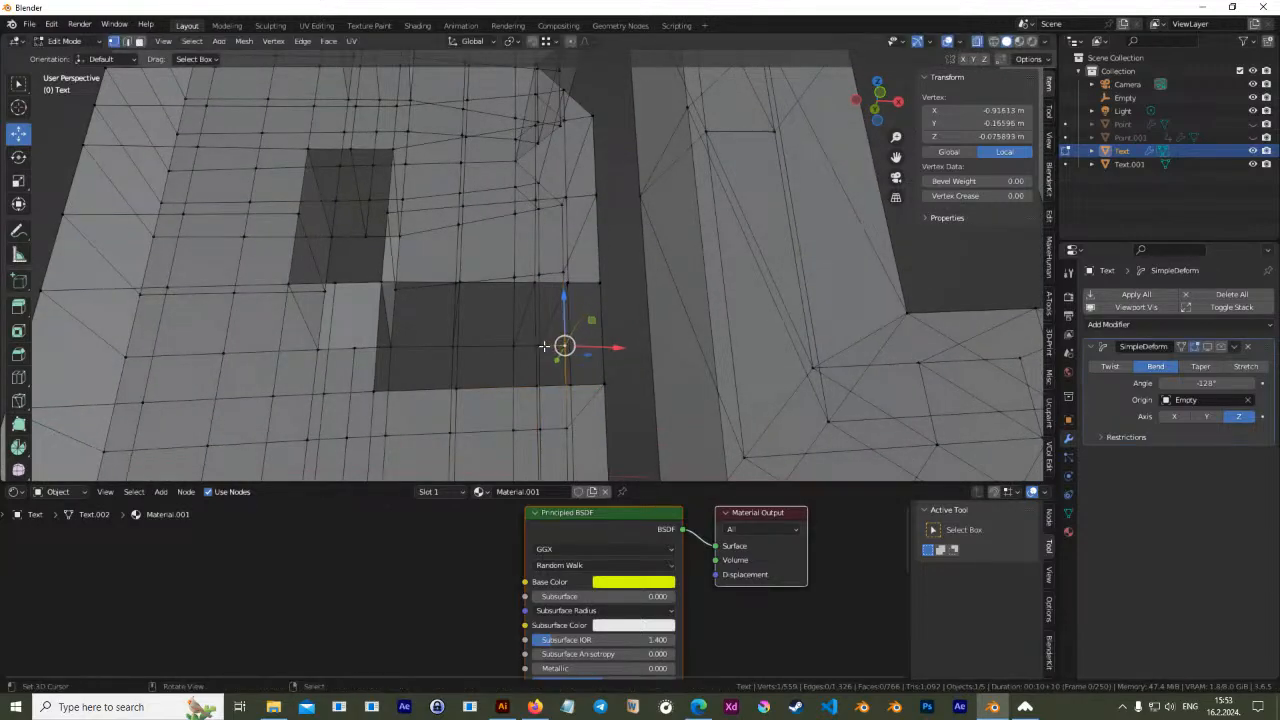
key(ctrl+z)
right_drag(502, 322, 474, 331)
key(ctrl+z)
right_drag(389, 349, 408, 353)
key(ctrl+z)
right_drag(458, 280, 451, 276)
key(ctrl+z)
Turn off X-ray and fill the B's front gap beside the lower hole with faces between opposite edges
middle_drag(500, 306, 664, 262)
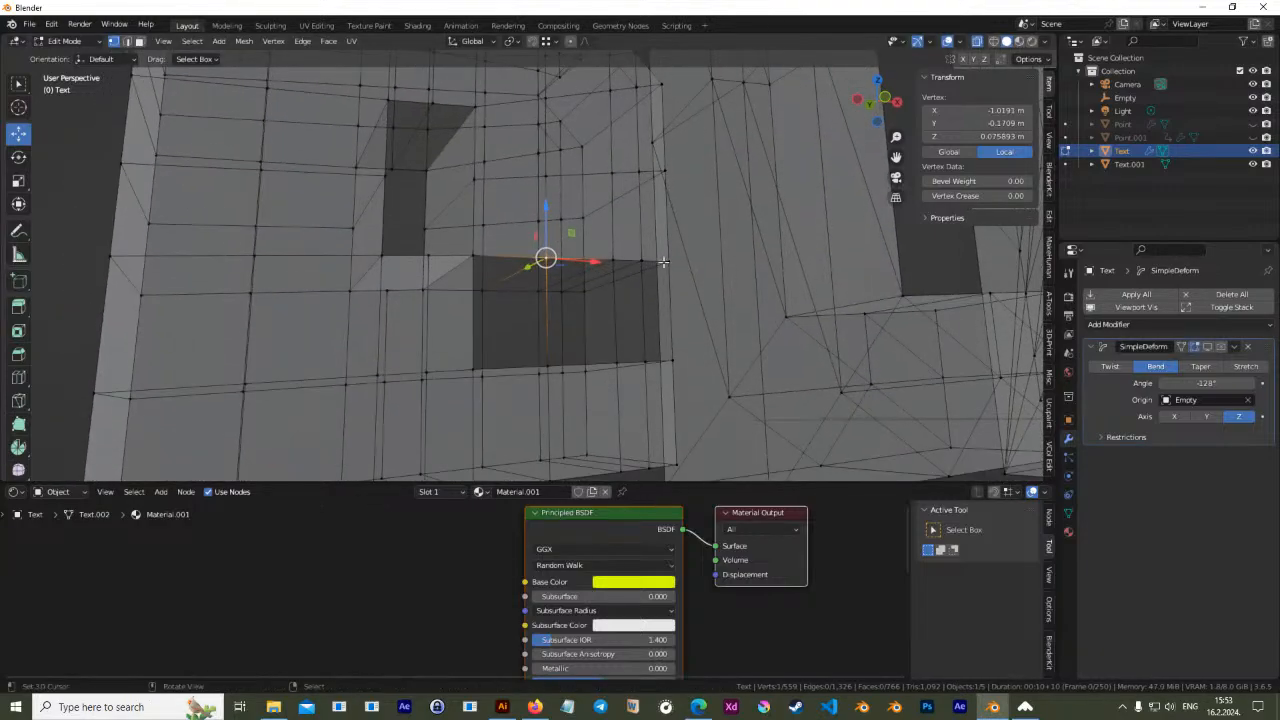
click(979, 43)
middle_drag(584, 244, 273, 312)
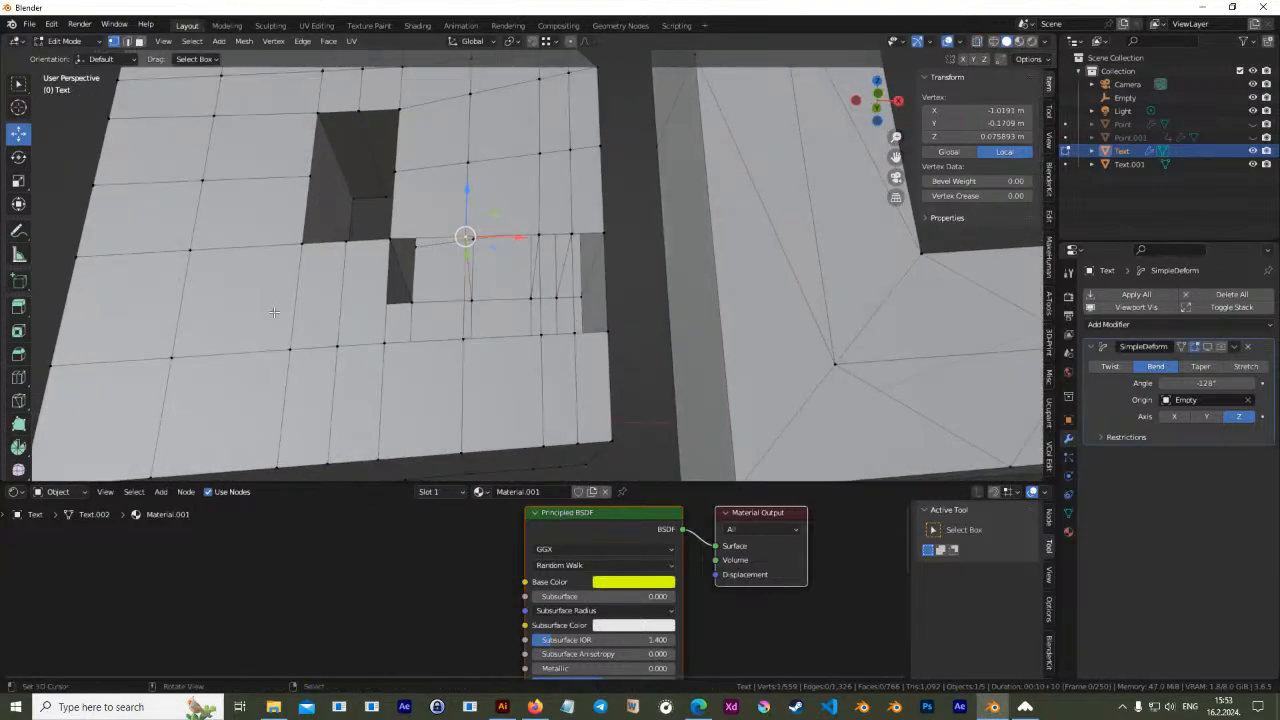
click(130, 41)
right_click(382, 320)
shift+right_click(472, 324)
right_click(469, 325)
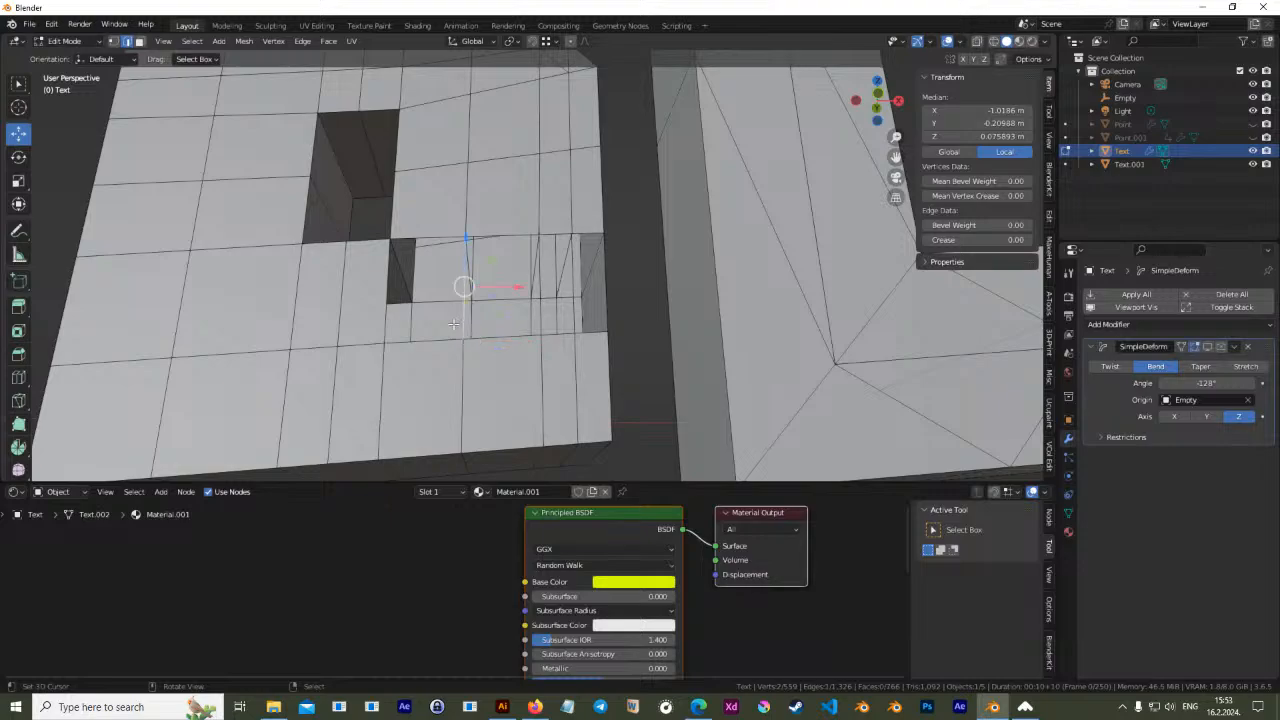
key(f)
middle_drag(382, 331, 500, 363)
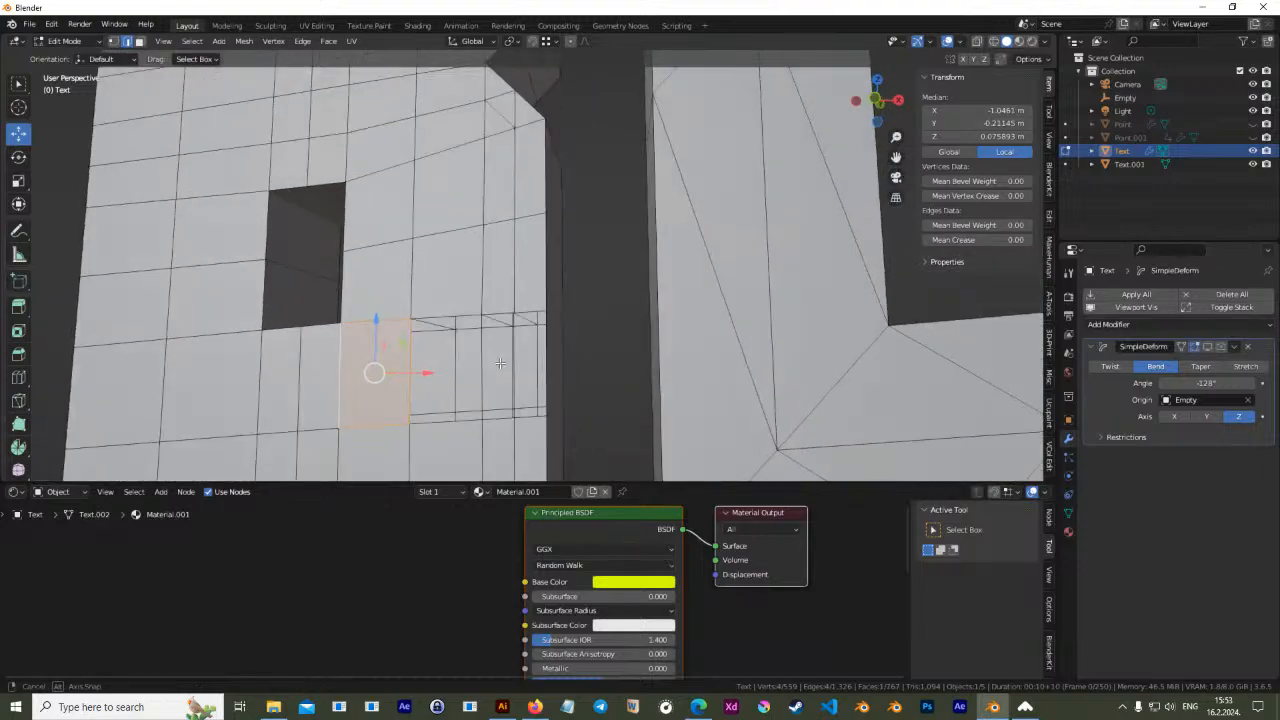
right_click(437, 305)
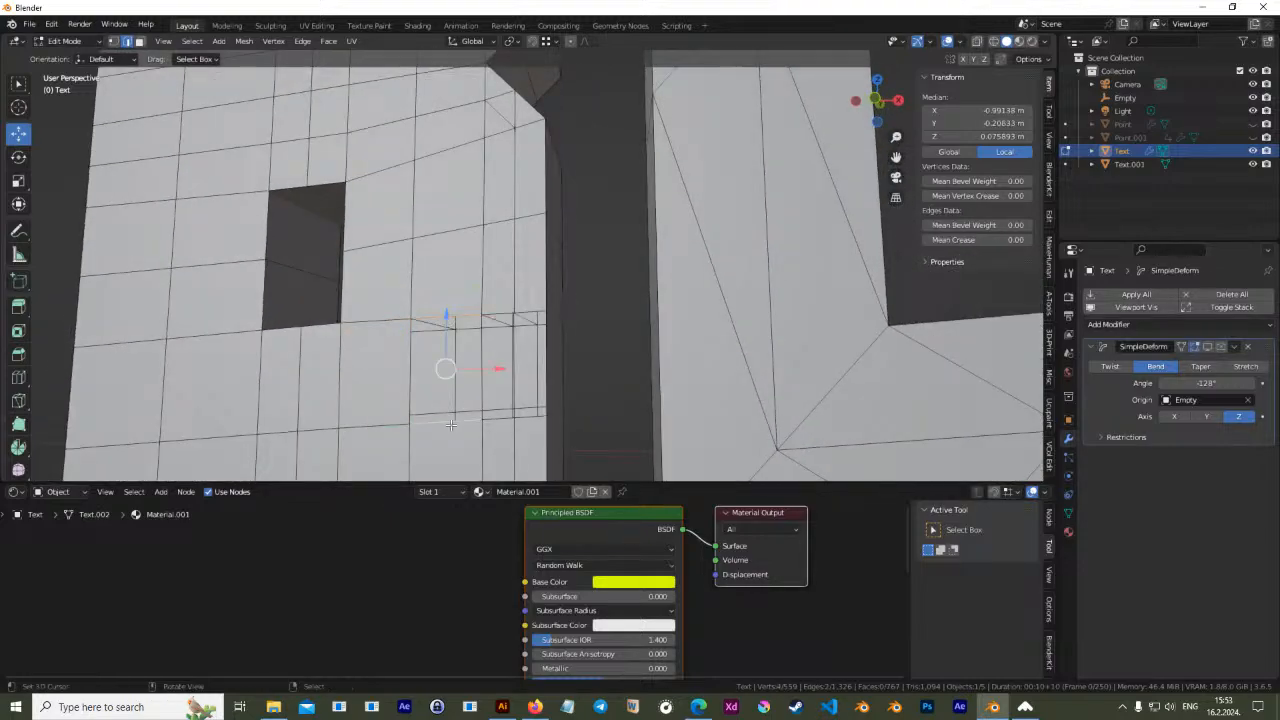
middle_drag(489, 377, 541, 214)
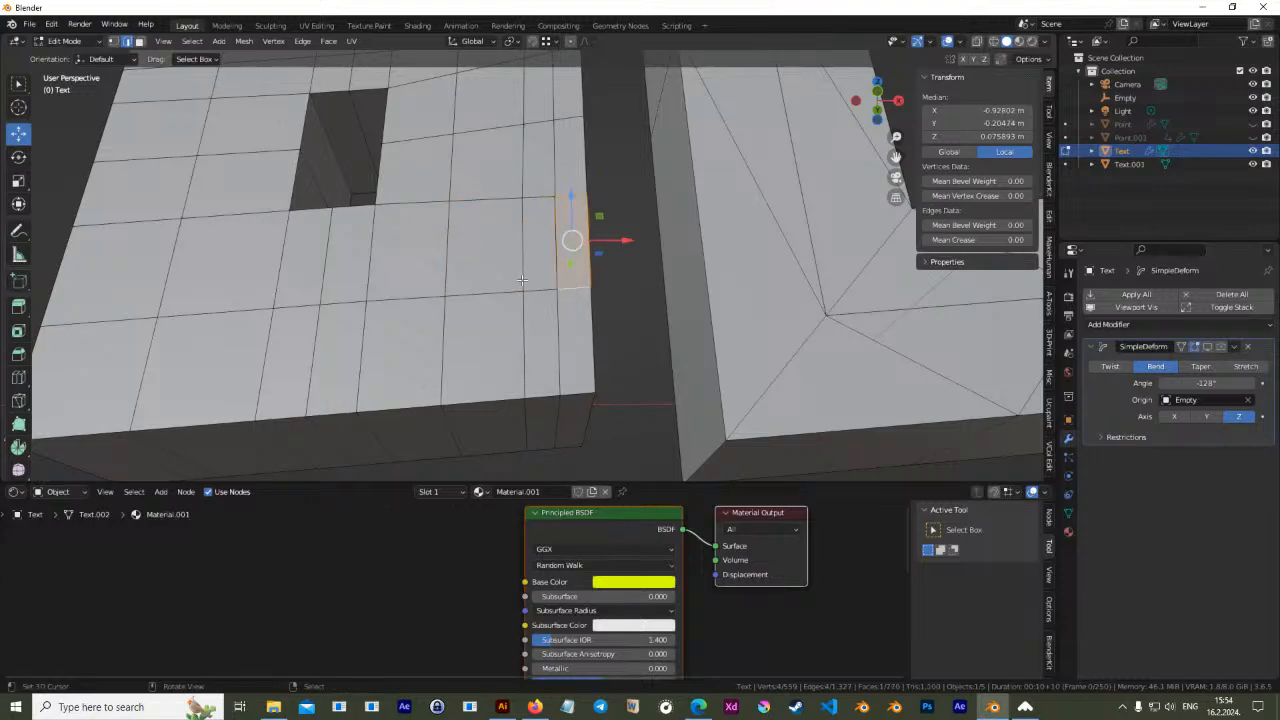
Shift the vertical edge near the B's outer side aside and delete the stray vertex behind its upper end
key(Tab)
key(Tab)
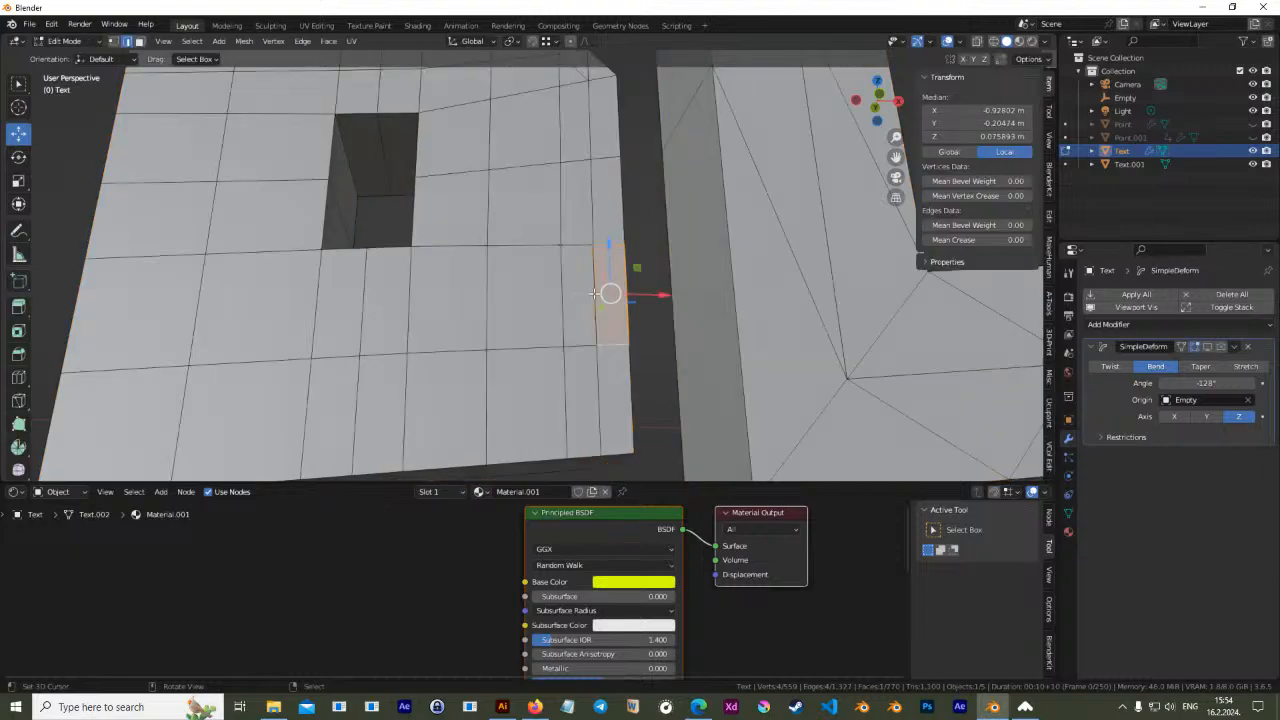
key(g)
click(607, 297)
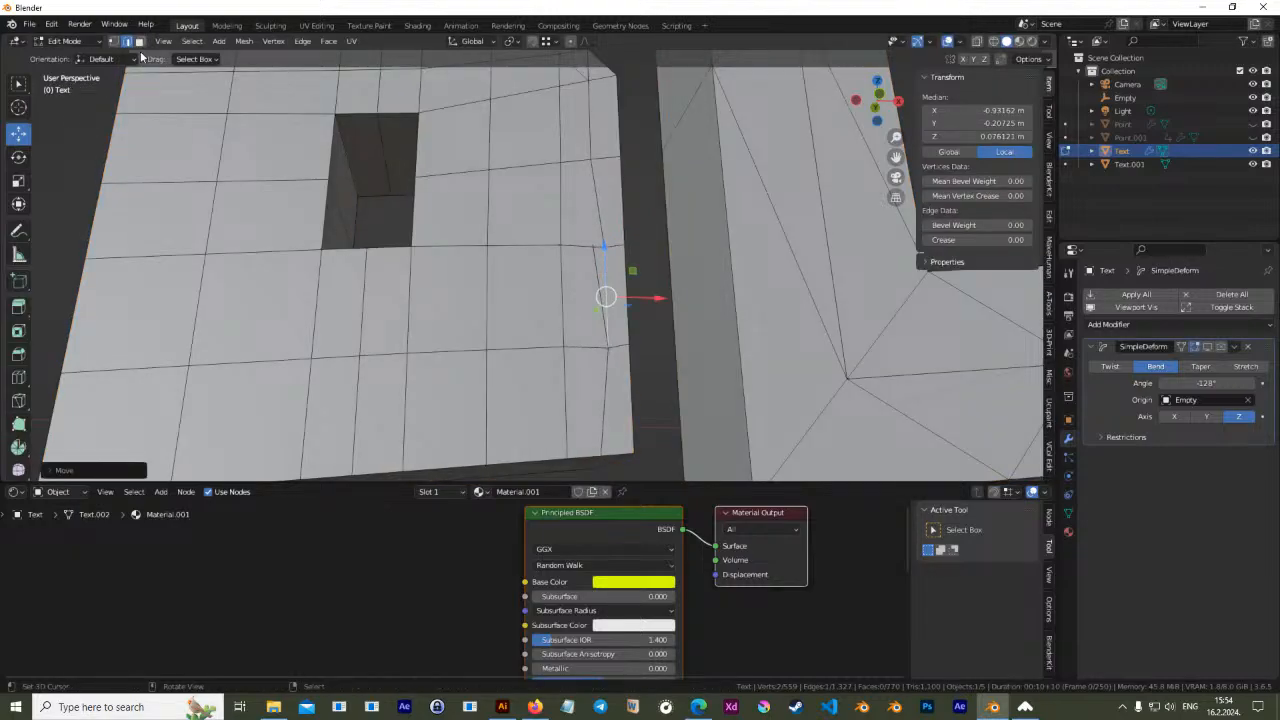
key(1)
click(592, 240)
key(g)
click(584, 281)
key(x)
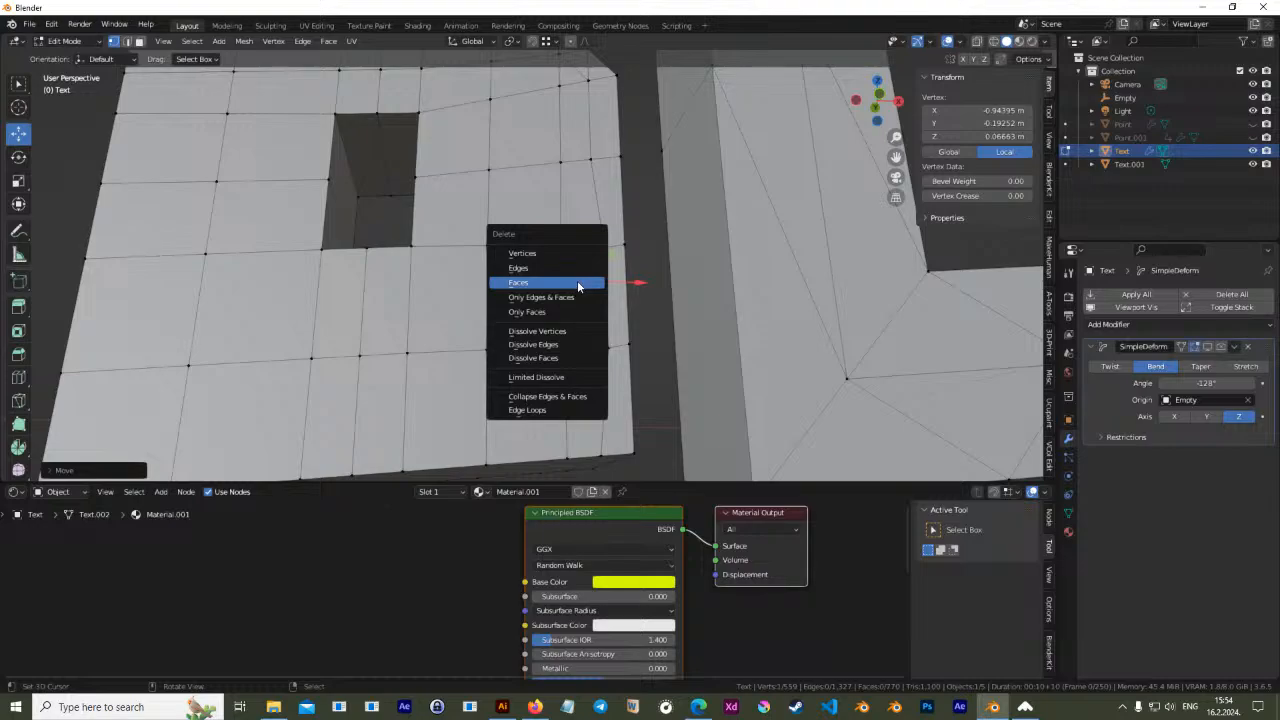
click(572, 254)
Check the shifted edge's lower vertex, then realign the vertical edge with its column along X and Z in front view
click(598, 333)
key(g)
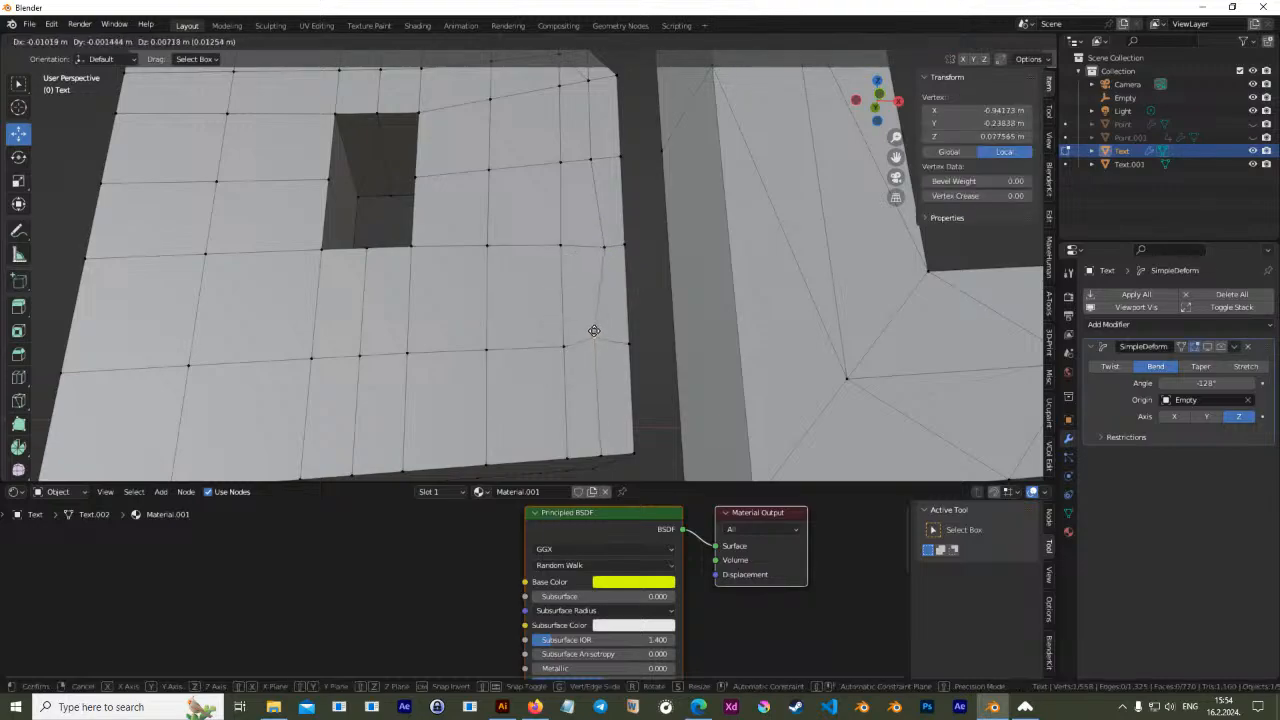
click(607, 348)
key(KP_1)
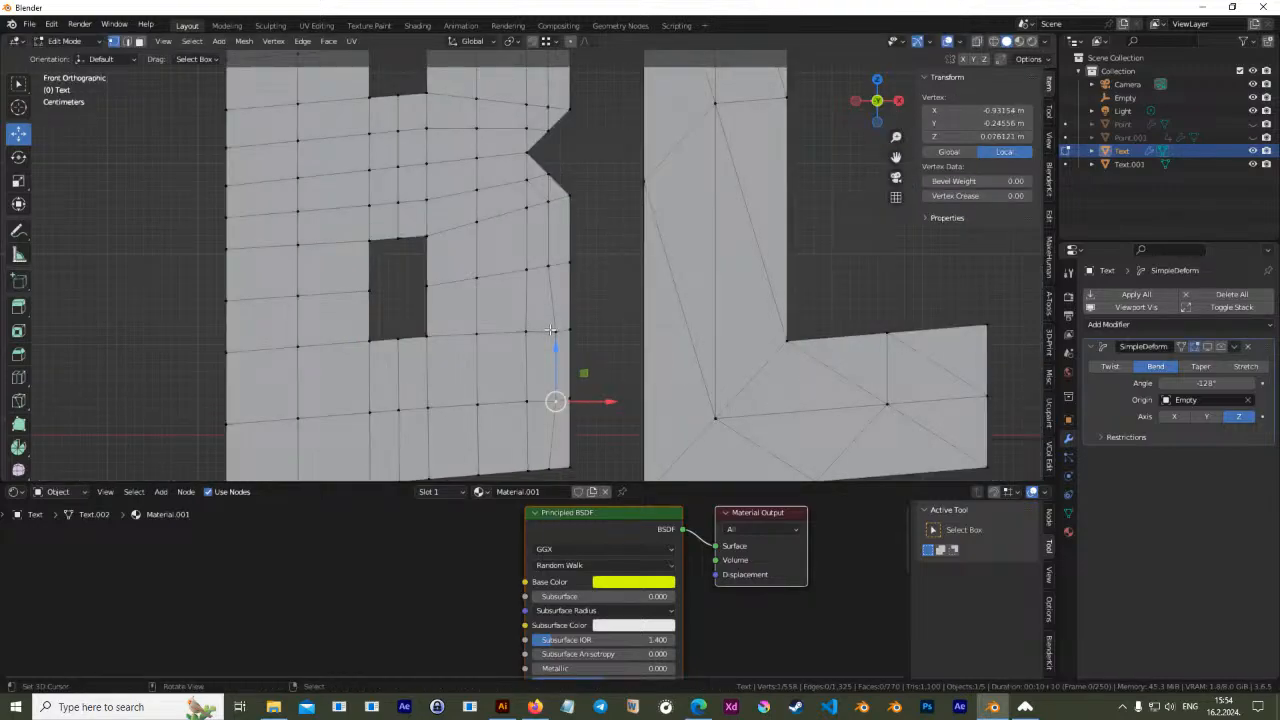
shift+click(556, 401)
drag(596, 365, 588, 365)
key(g)
key(z)
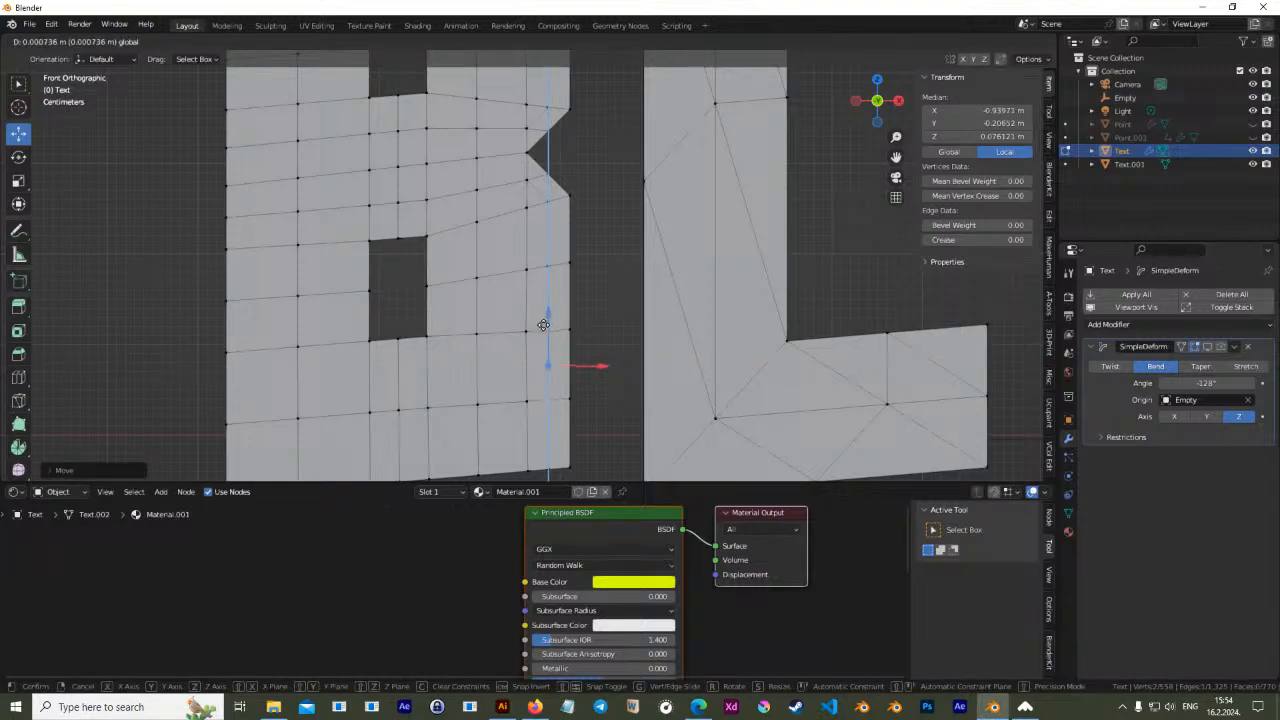
drag(543, 325, 543, 324)
key(Tab)
scroll(498, 340, down, 2)
key(Tab)
middle_drag(660, 335, 530, 280)
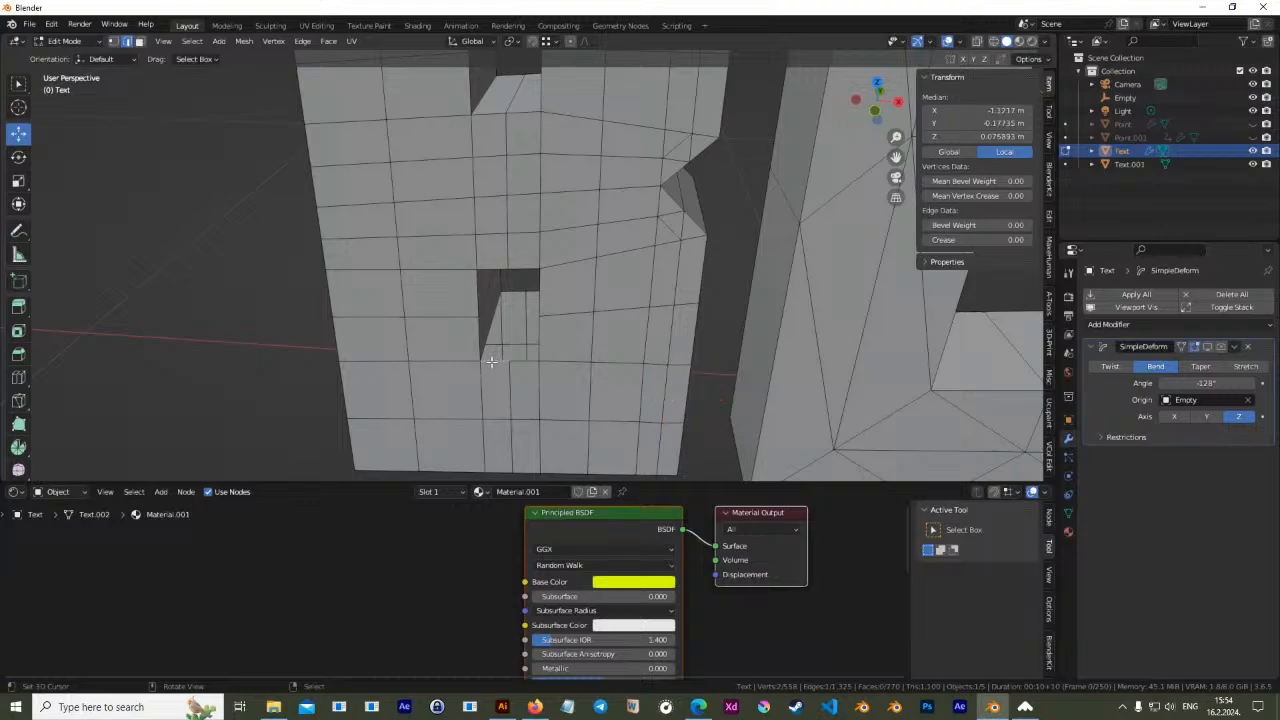
Fill the missing floor face inside the B's lower hole between its front and back edges
middle_drag(517, 291, 553, 306)
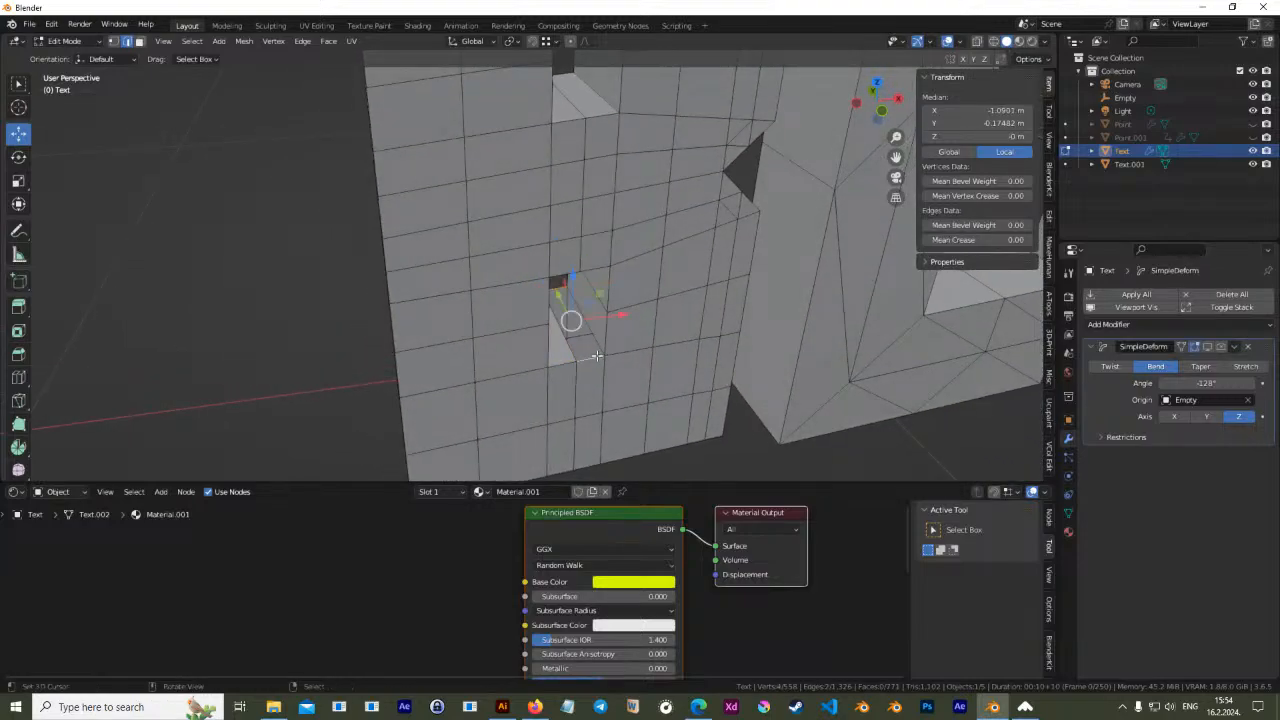
key(Tab)
scroll(580, 290, down, 4)
middle_drag(584, 277, 614, 288)
key(Tab)
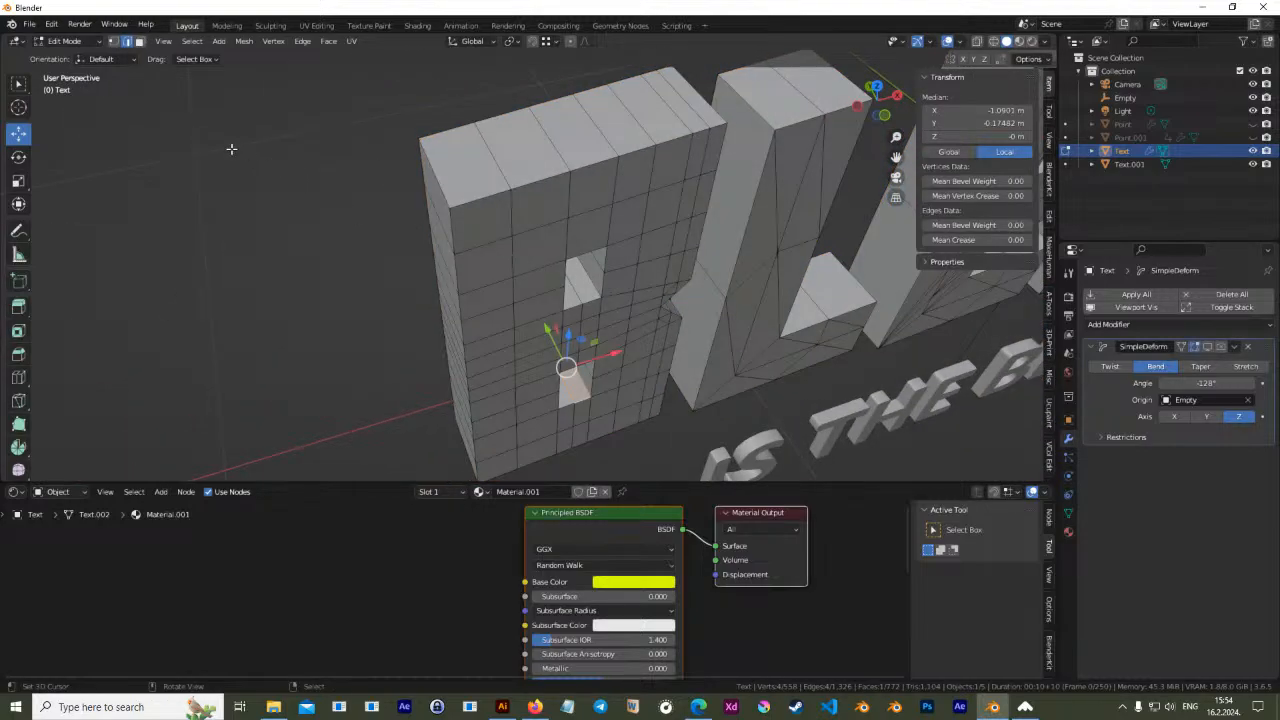
Try to bevel the B's complete front outline, then undo the bevel
alt+click(471, 203)
middle_drag(620, 234, 551, 291)
scroll(543, 123, up, 2)
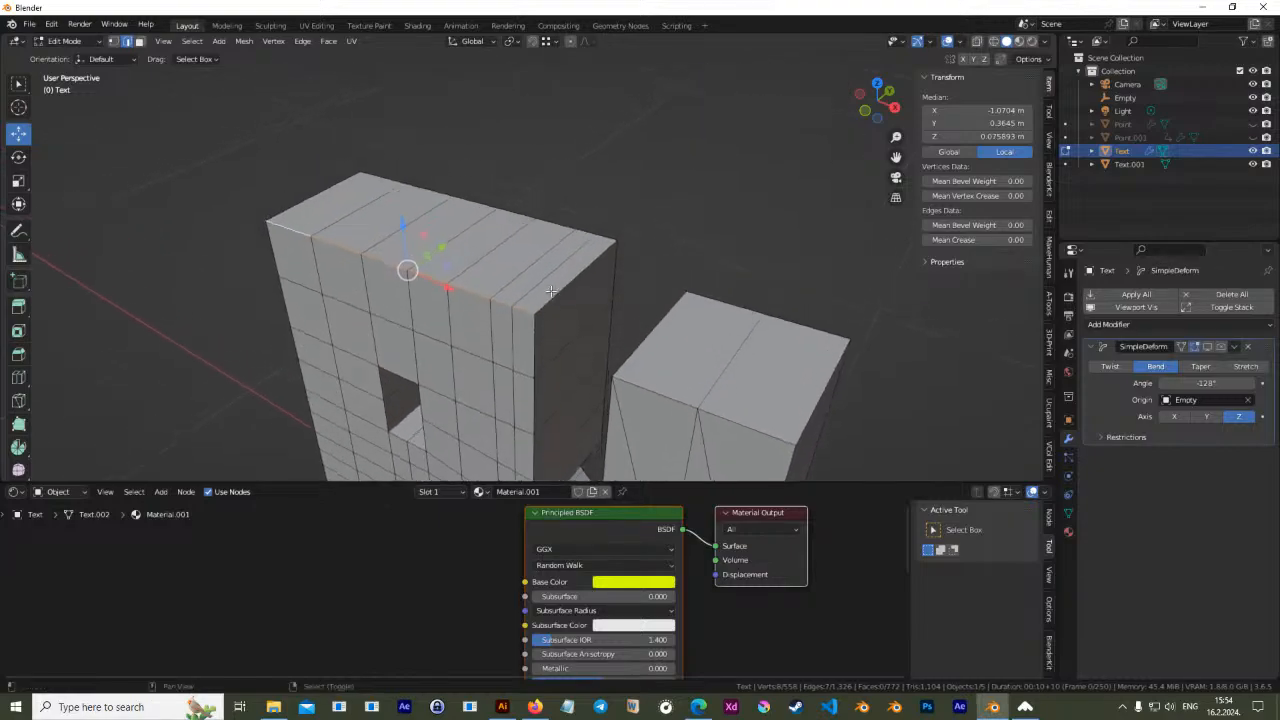
key(g)
click(537, 313)
middle_drag(575, 429, 544, 274)
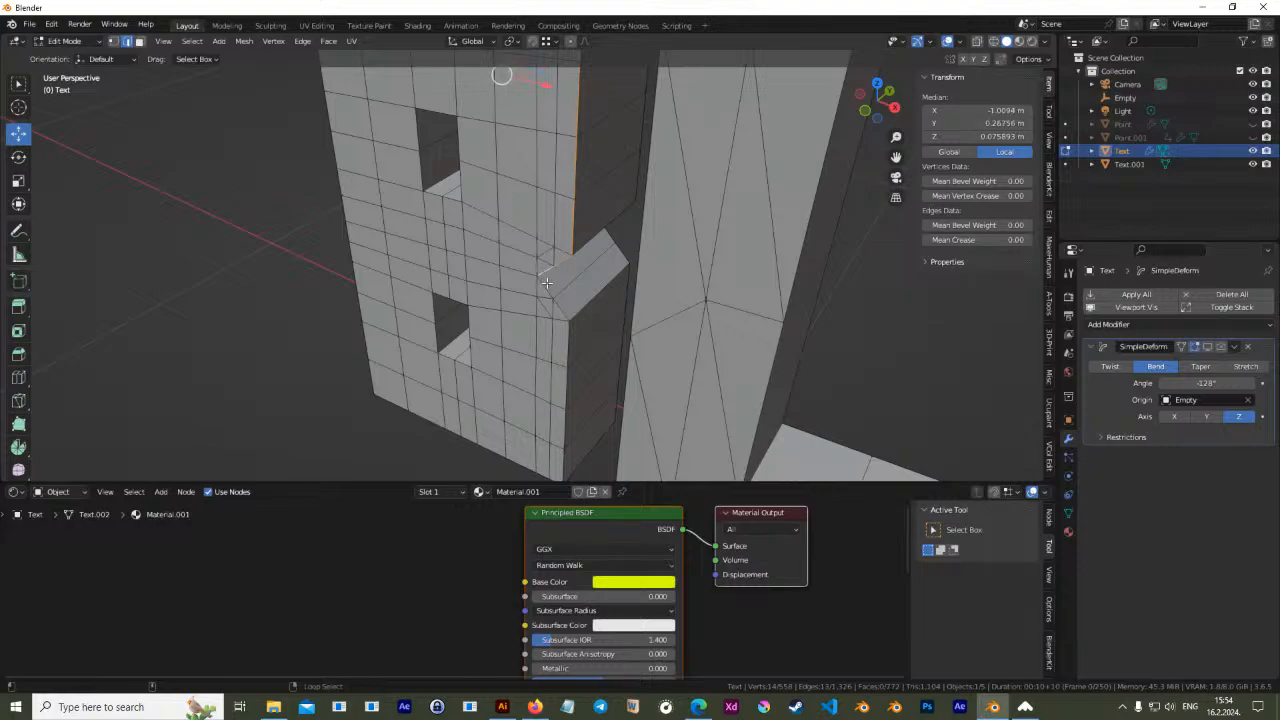
middle_drag(567, 365, 468, 349)
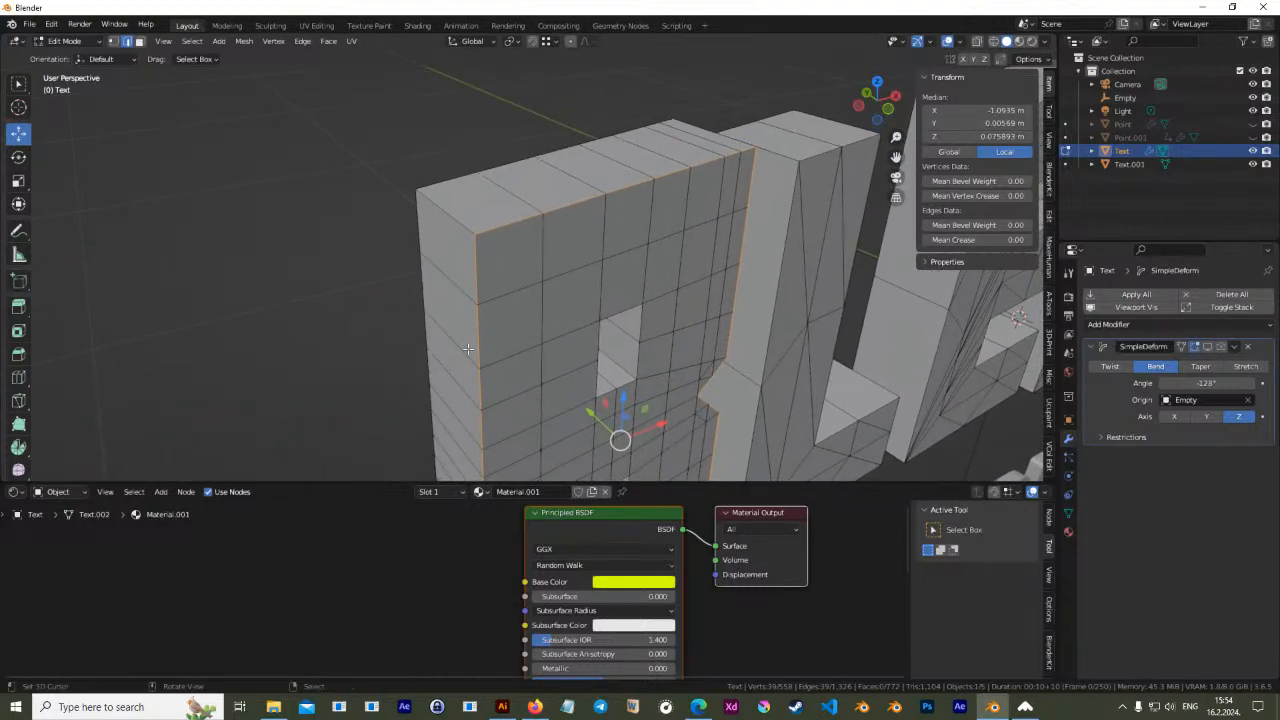
click(19, 354)
middle_drag(610, 413, 622, 337)
drag(622, 337, 631, 345)
middle_drag(631, 345, 545, 315)
shift+middle_drag(603, 154, 618, 304)
scroll(622, 298, up, 2)
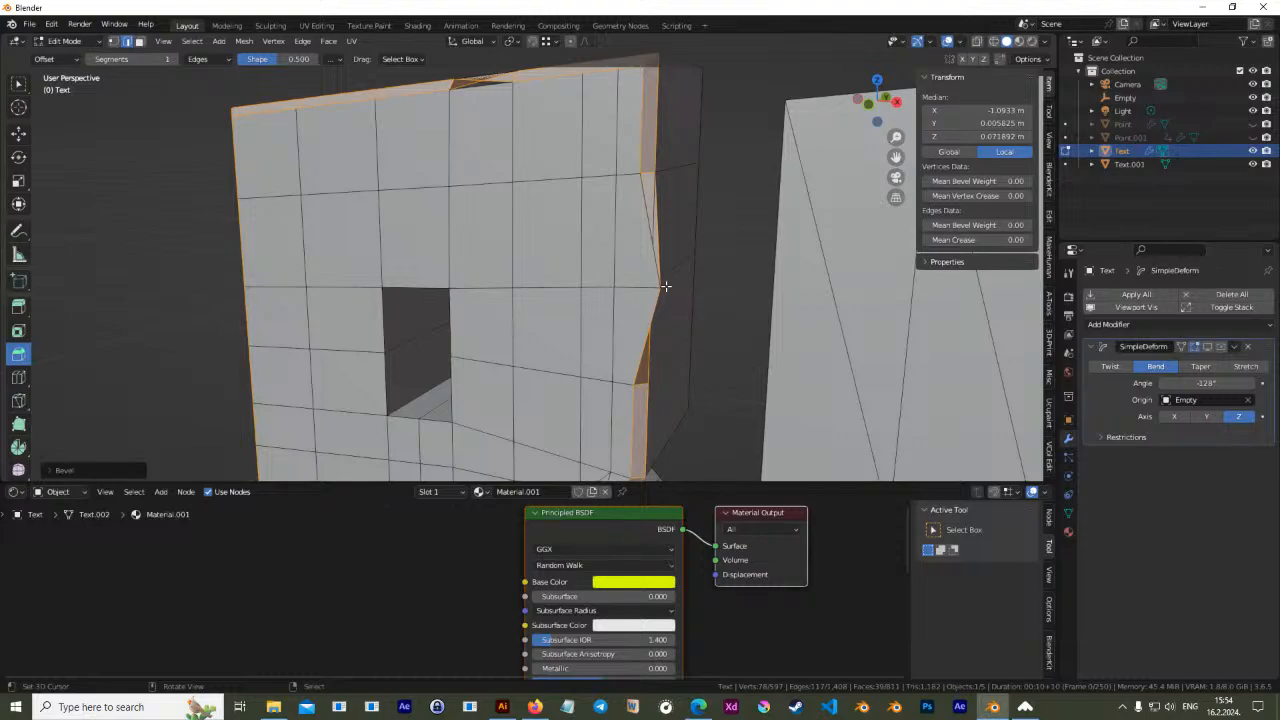
key(ctrl+z)
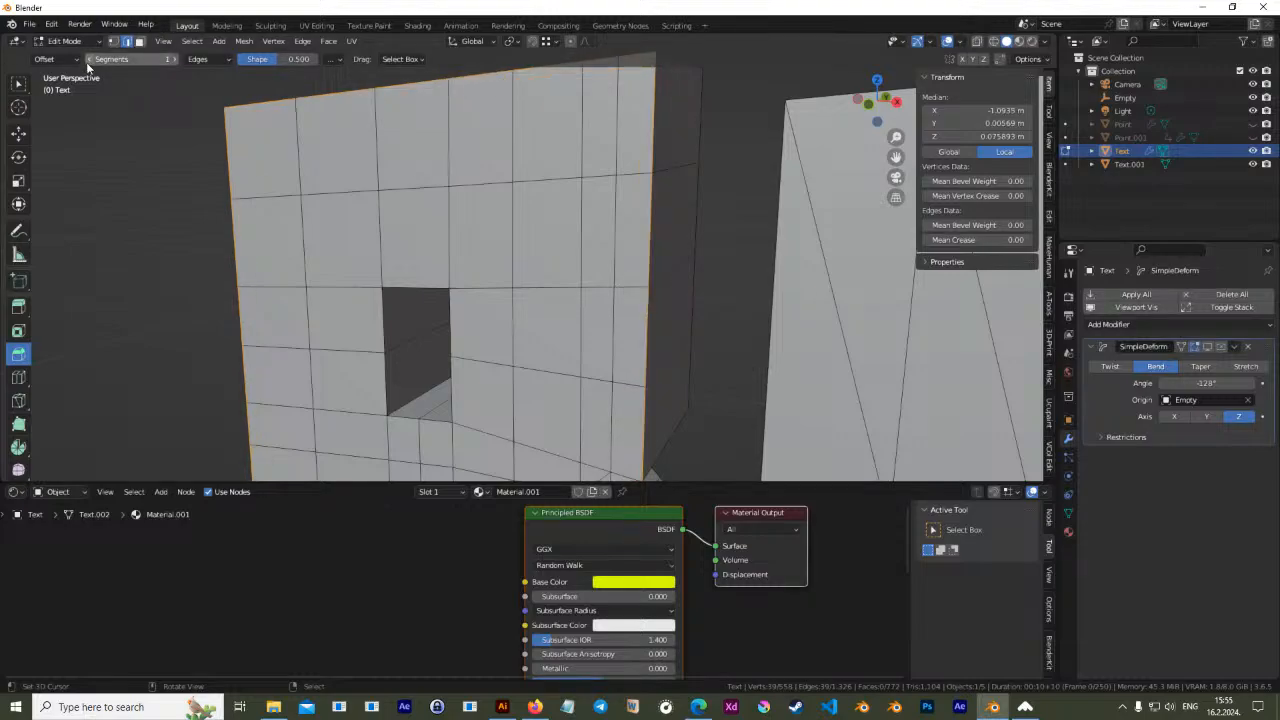
Test-move the front outline vertex on the B's outer side level with the upper hole's top
click(113, 41)
click(648, 284)
key(g)
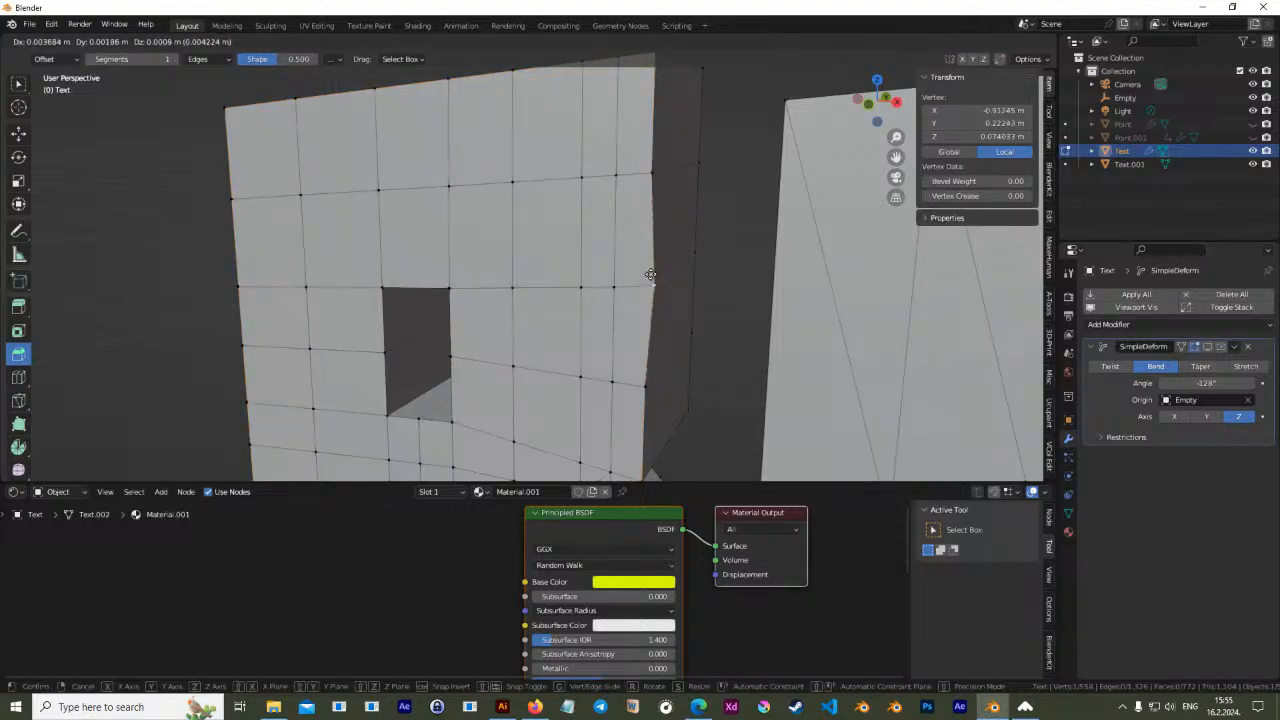
click(648, 286)
middle_drag(648, 286, 672, 240)
Turn on X-ray and test-move vertices along the B's upper outer side, undoing the last move
click(977, 43)
key(g)
click(694, 258)
middle_drag(694, 258, 704, 285)
key(g)
click(690, 172)
key(ctrl+z)
Test-move an outer front vertex and one in the adjacent inner column of the B, restoring both
click(672, 337)
key(g)
right_click(640, 350)
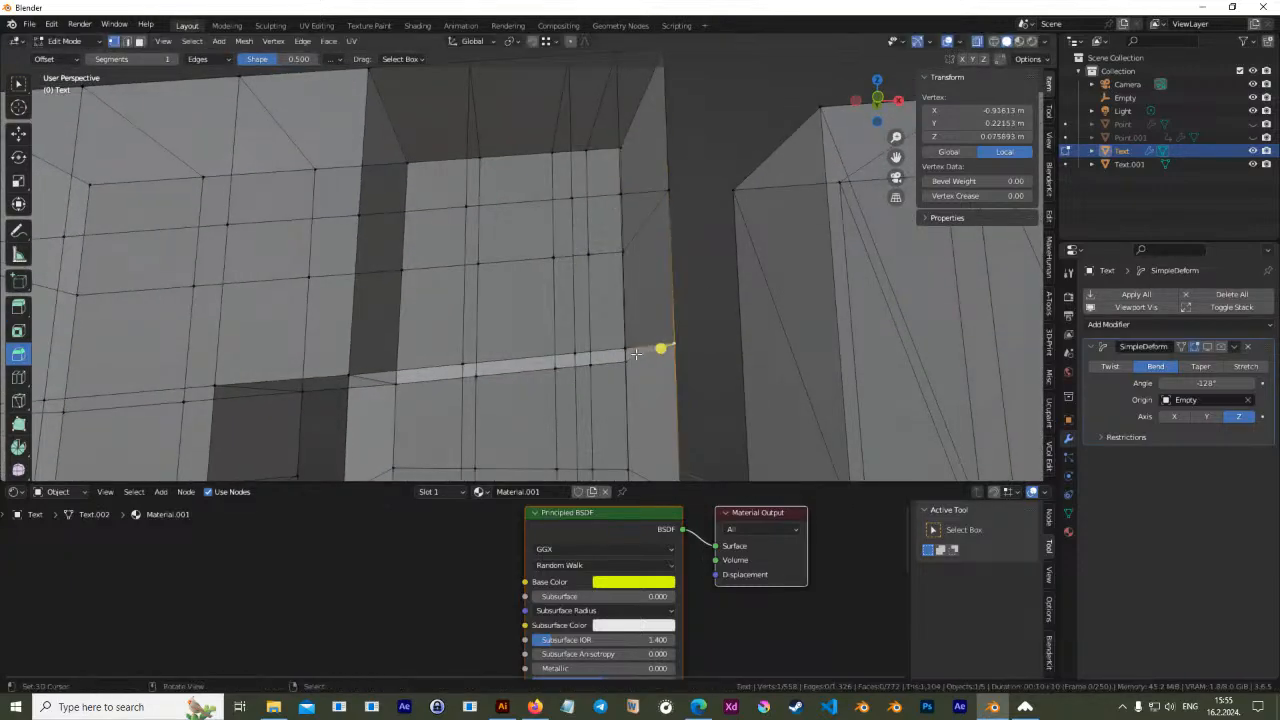
middle_drag(639, 351, 633, 337)
right_drag(587, 297, 603, 288)
key(ctrl+z)
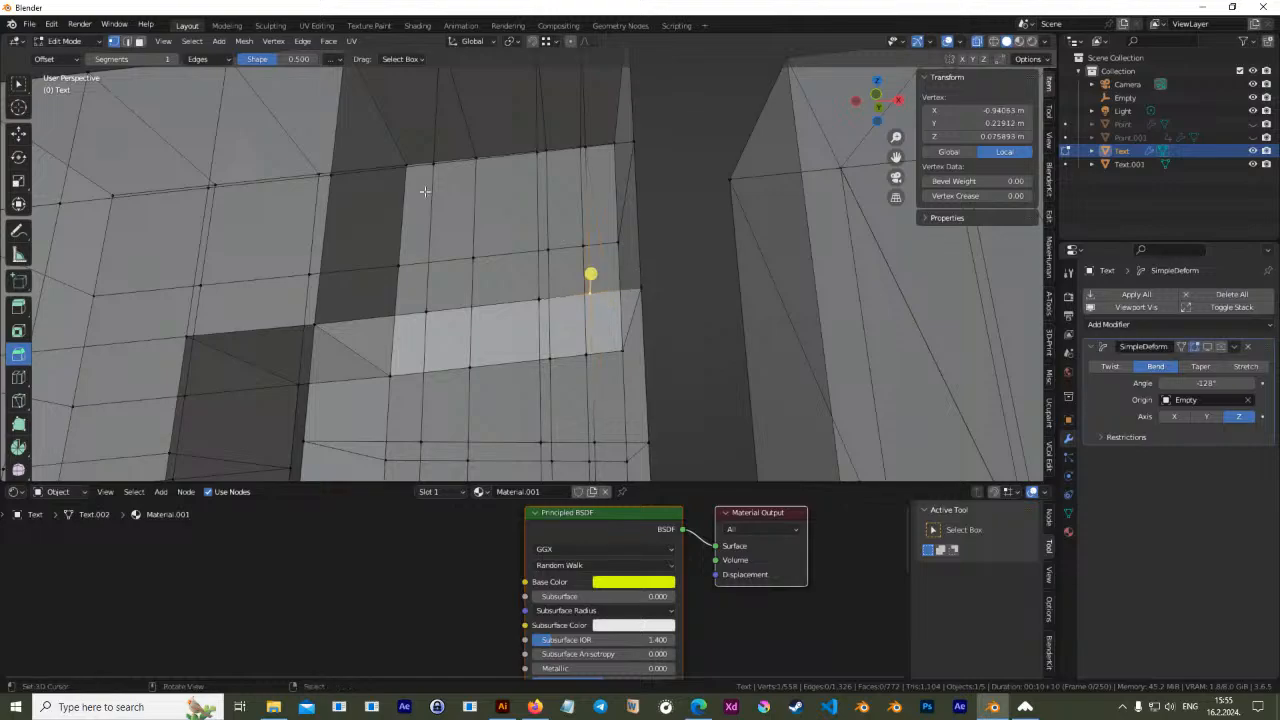
Test-move a vertical edge segment on the B's upper outer side and look over the title in Object Mode
click(126, 41)
click(637, 255)
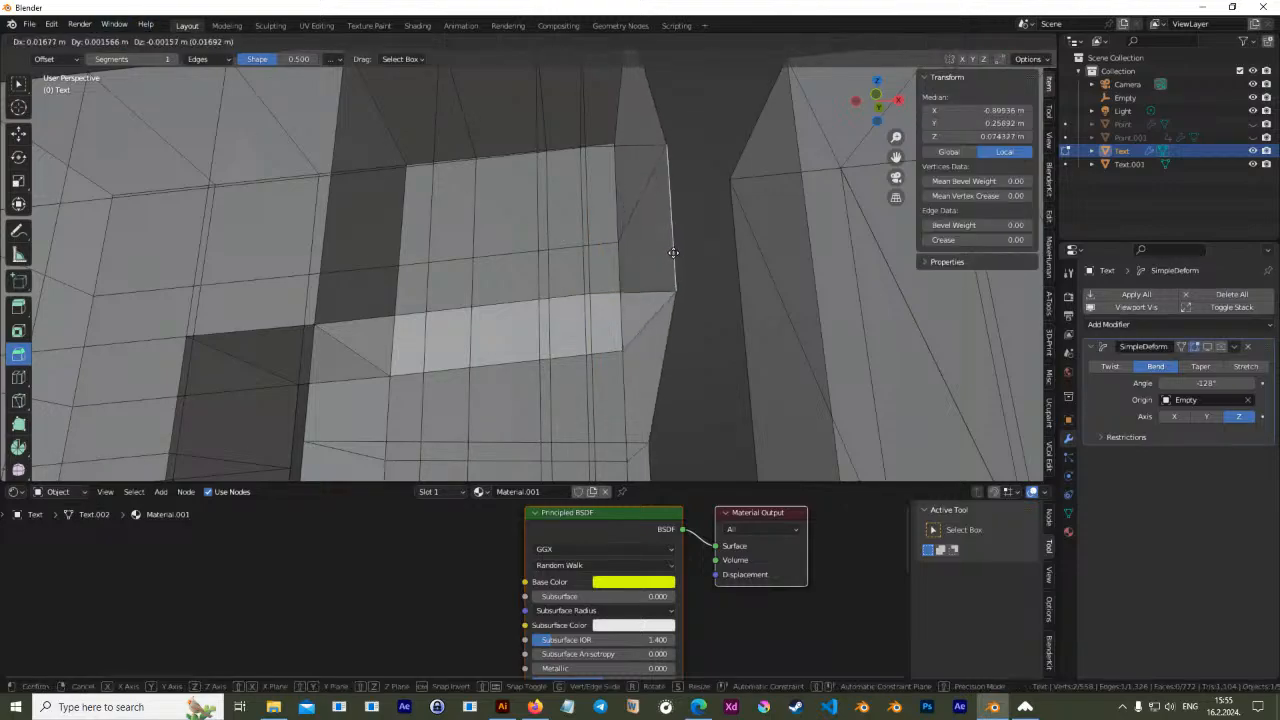
click(648, 305)
click(633, 122)
key(Tab)
scroll(619, 255, down, 6)
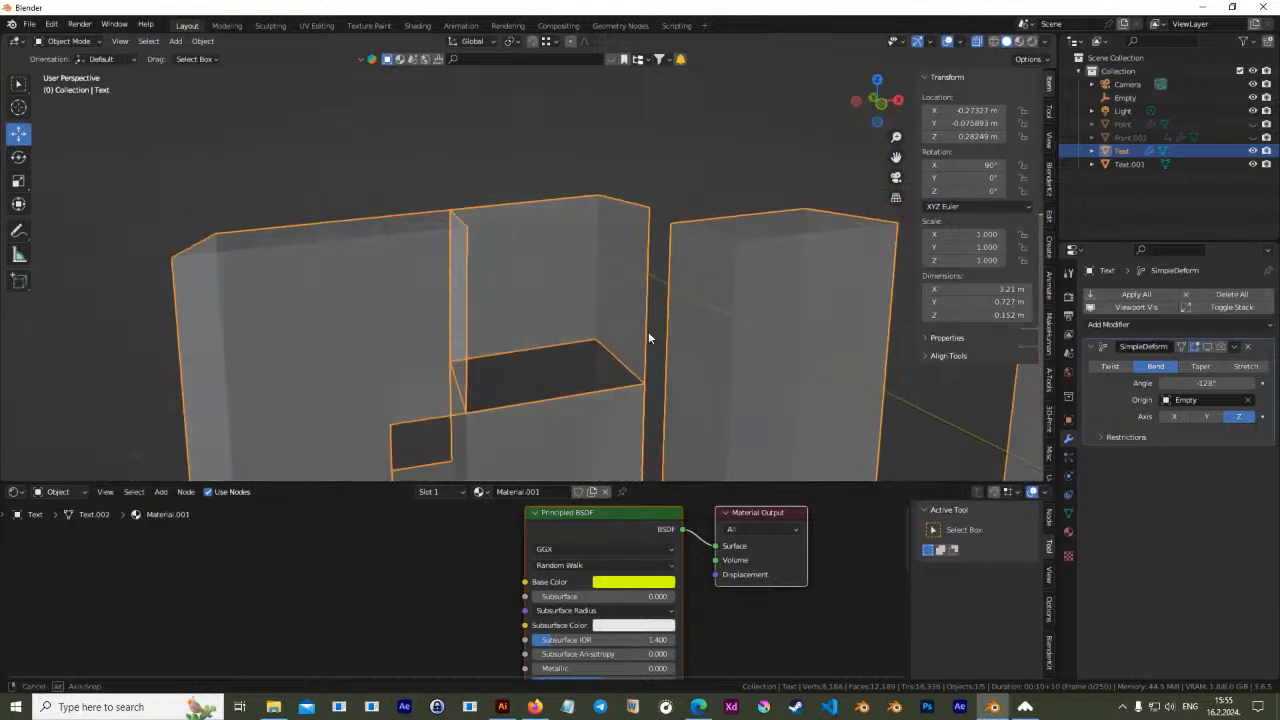
middle_drag(649, 360, 532, 230)
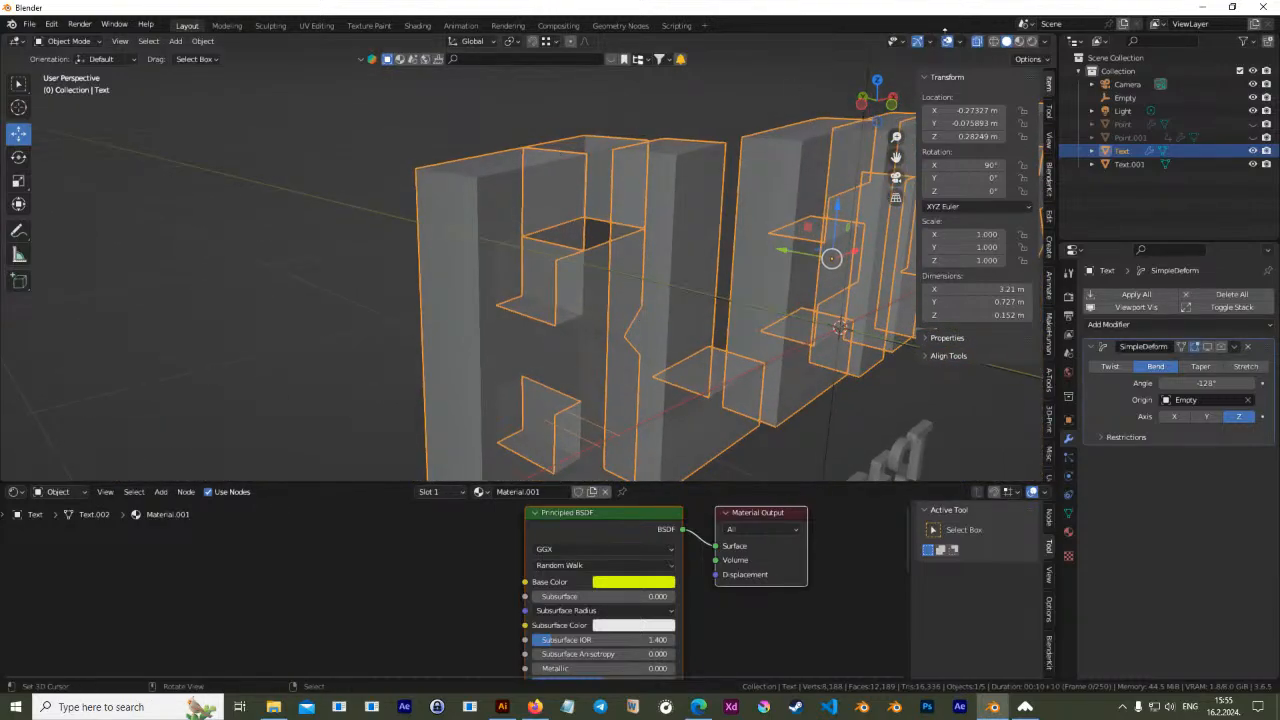
Examine the B's front and back faces around both holes and the notch in face selection mode
key(Tab)
key(Tab)
key(Tab)
click(142, 42)
middle_drag(604, 252, 686, 242)
scroll(545, 275, up, 2)
scroll(545, 275, up, 2)
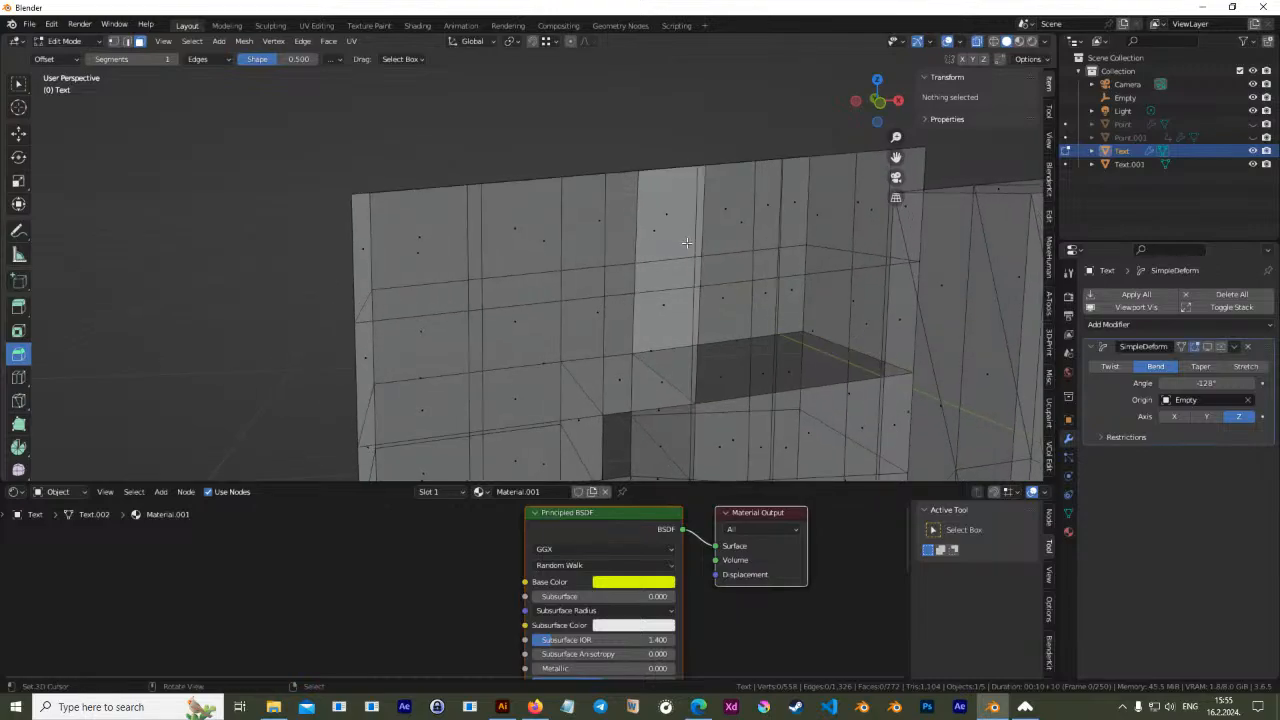
click(671, 307)
middle_drag(684, 313, 709, 331)
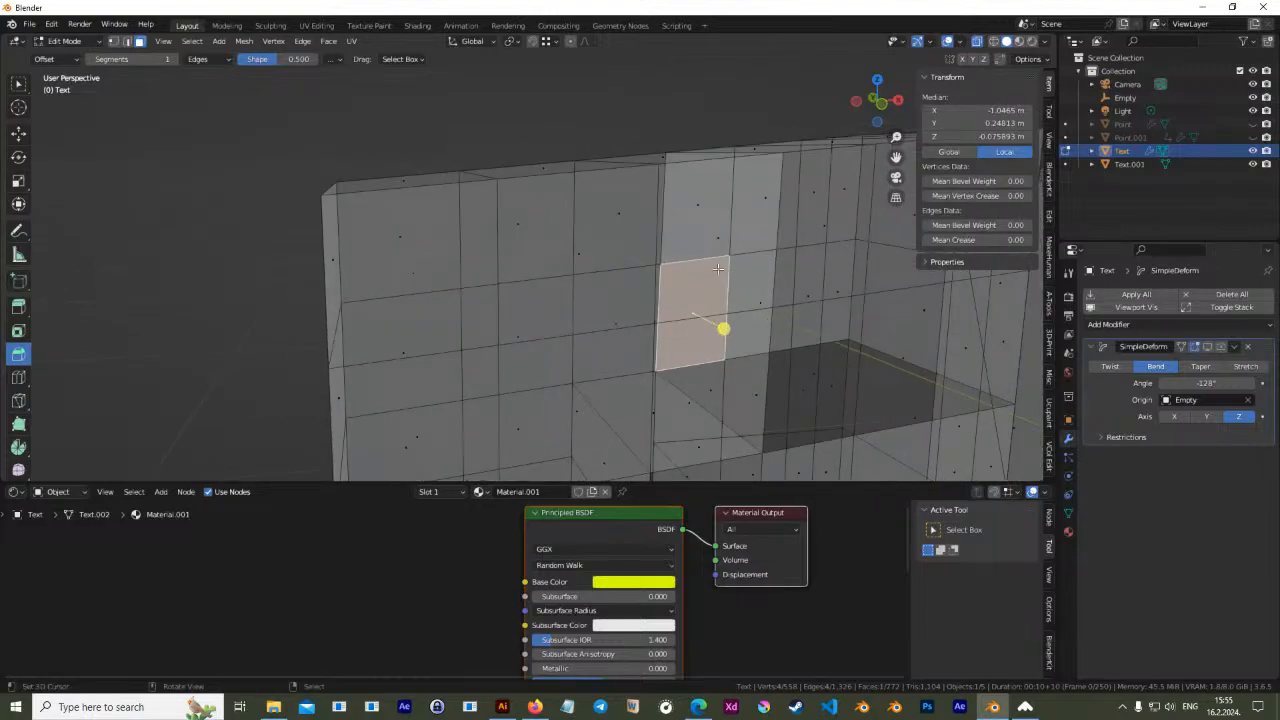
middle_drag(717, 268, 616, 265)
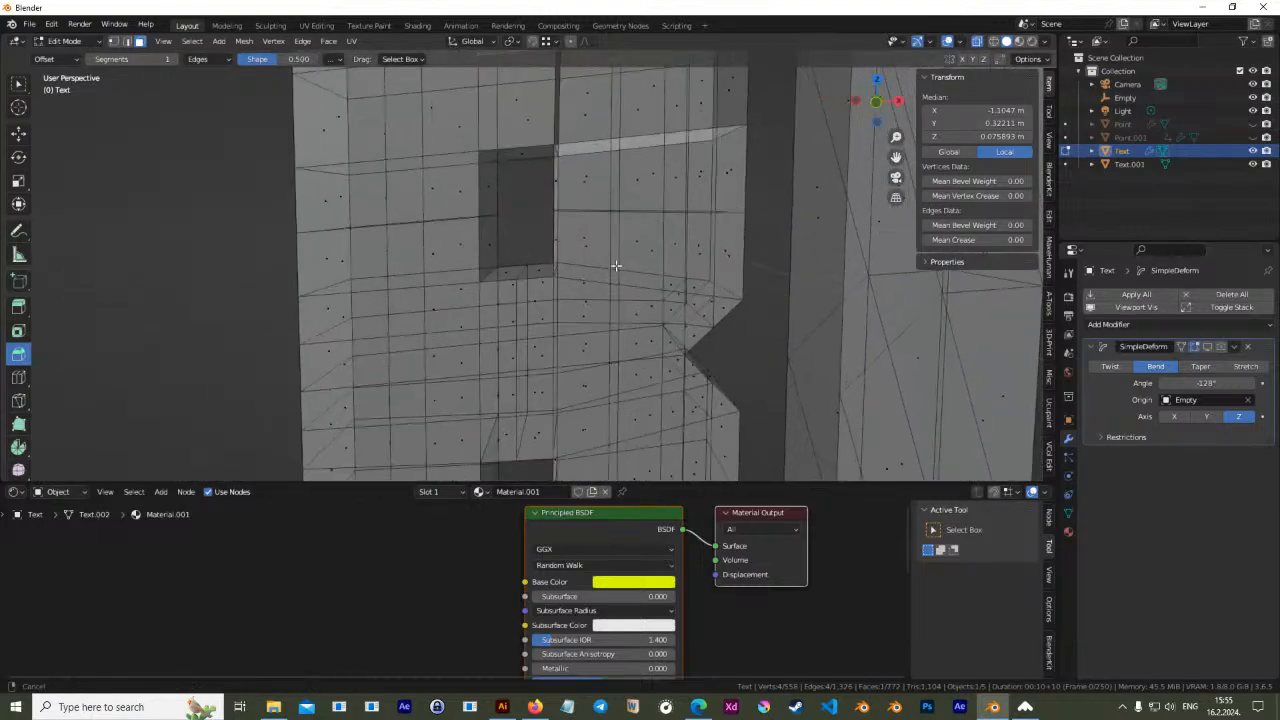
middle_drag(655, 323, 618, 229)
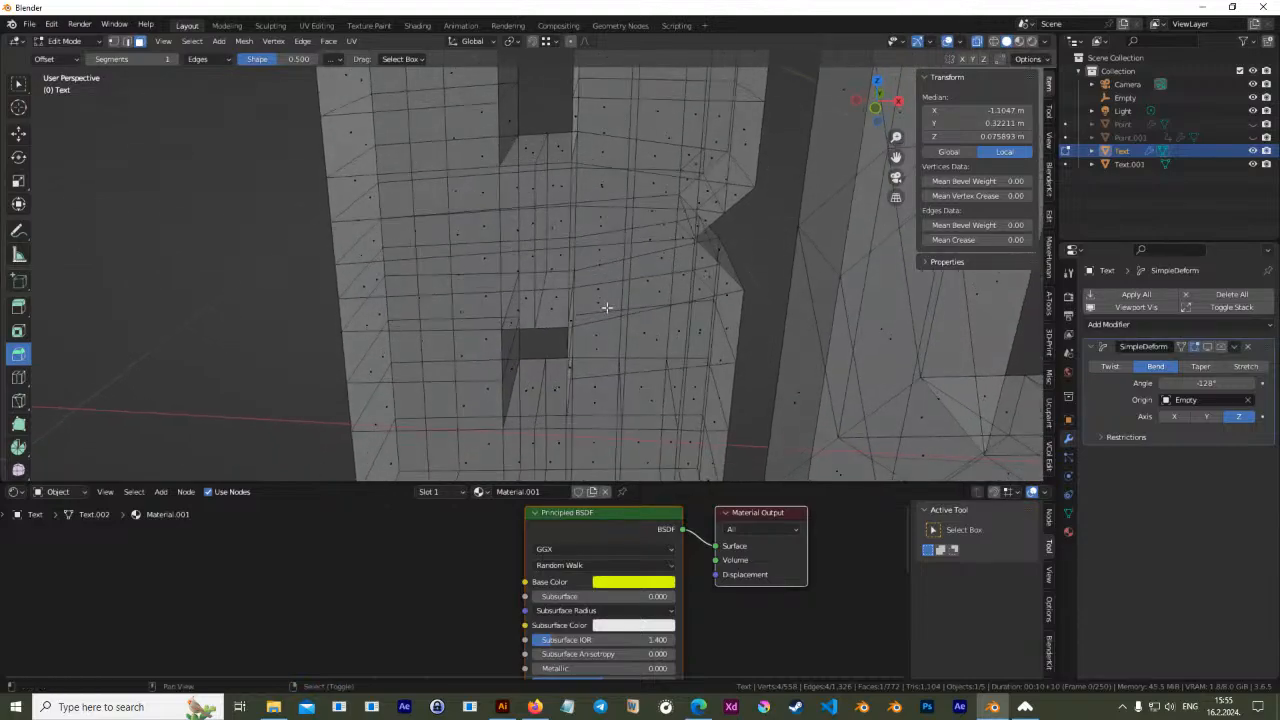
middle_drag(609, 146, 608, 183)
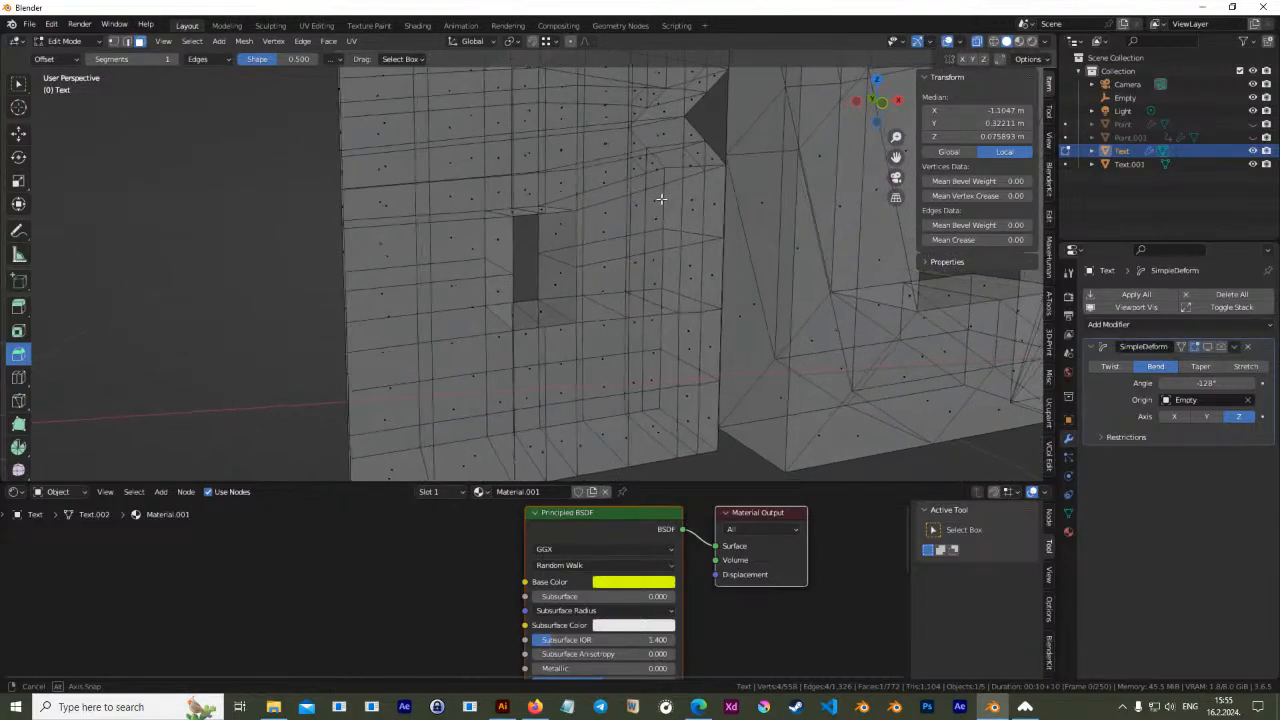
middle_drag(678, 217, 601, 358)
middle_drag(544, 327, 238, 140)
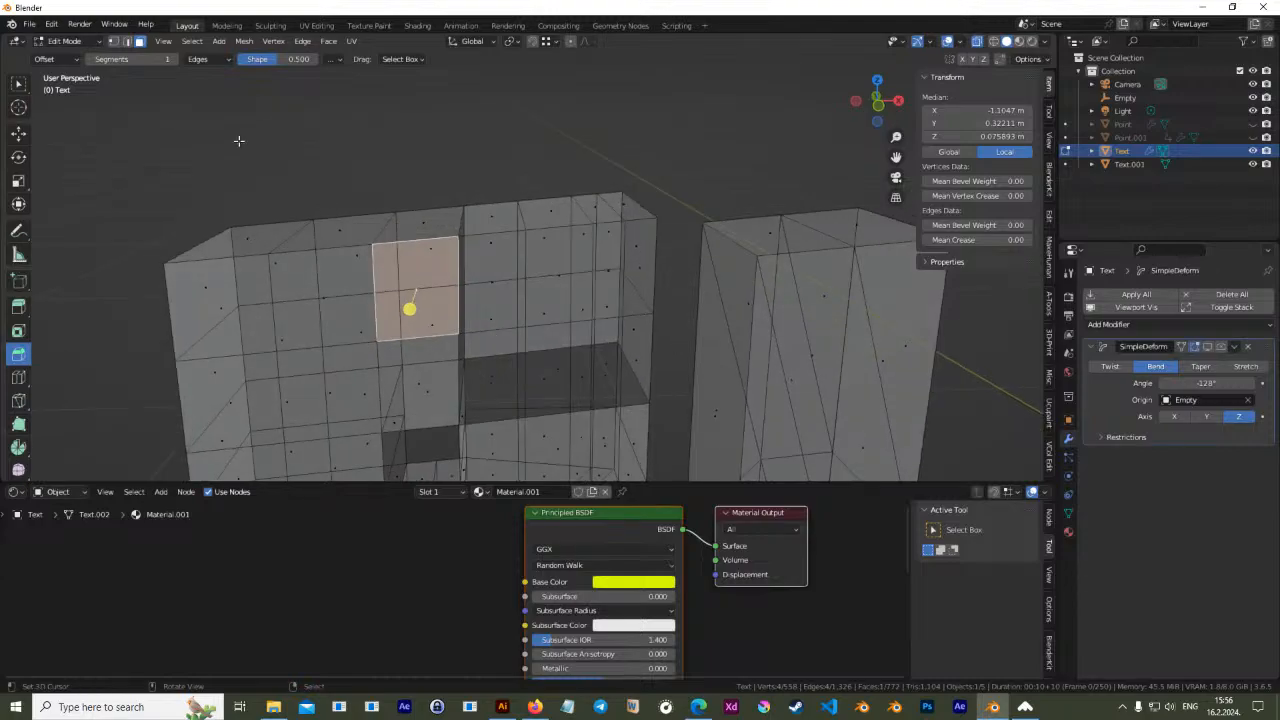
Switch to edge selection, turn off X-ray and recalculate the normals of the whole title mesh
click(125, 41)
middle_drag(531, 276, 602, 277)
click(977, 41)
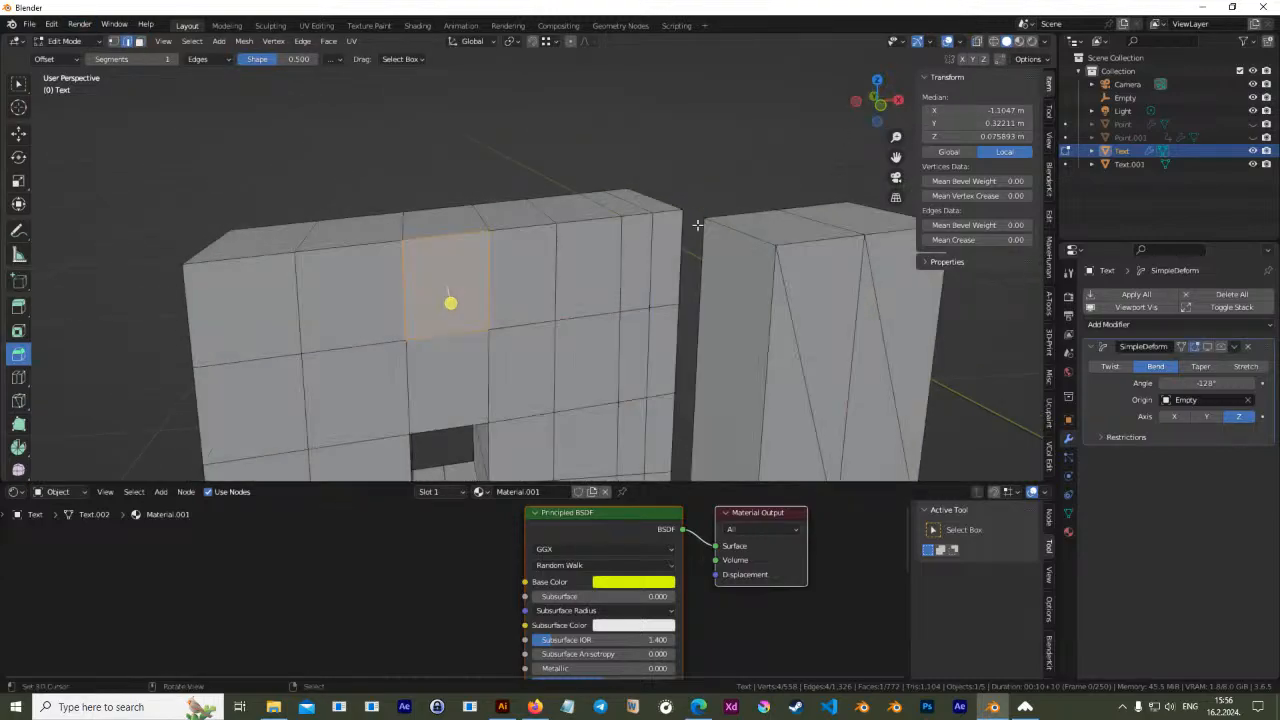
scroll(652, 250, up, 2)
key(alt+a)
key(a)
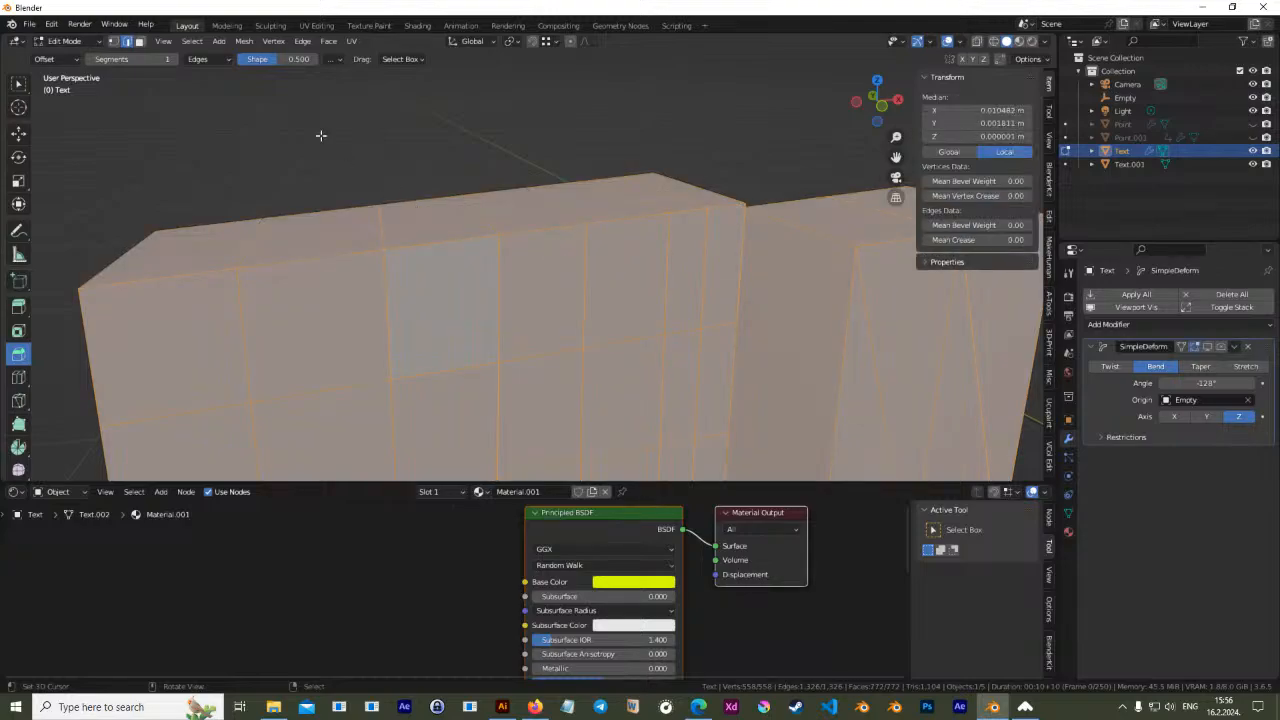
click(244, 41)
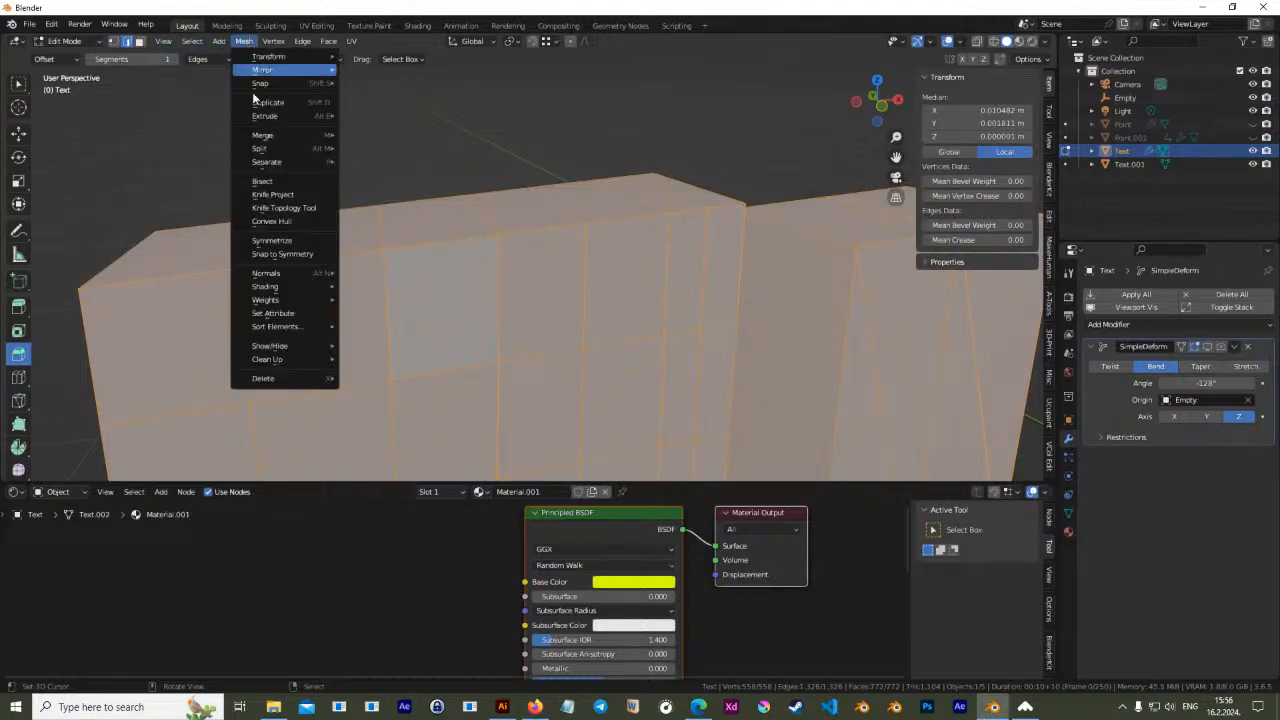
mouse_move(305, 277)
click(418, 289)
key(Tab)
key(Tab)
right_click(442, 295)
right_click(535, 299)
Turn on X-ray and examine the B's mesh in both Edit Mode and Object Mode
scroll(588, 305, down, 3)
click(977, 42)
middle_drag(660, 231, 620, 186)
key(Tab)
key(Tab)
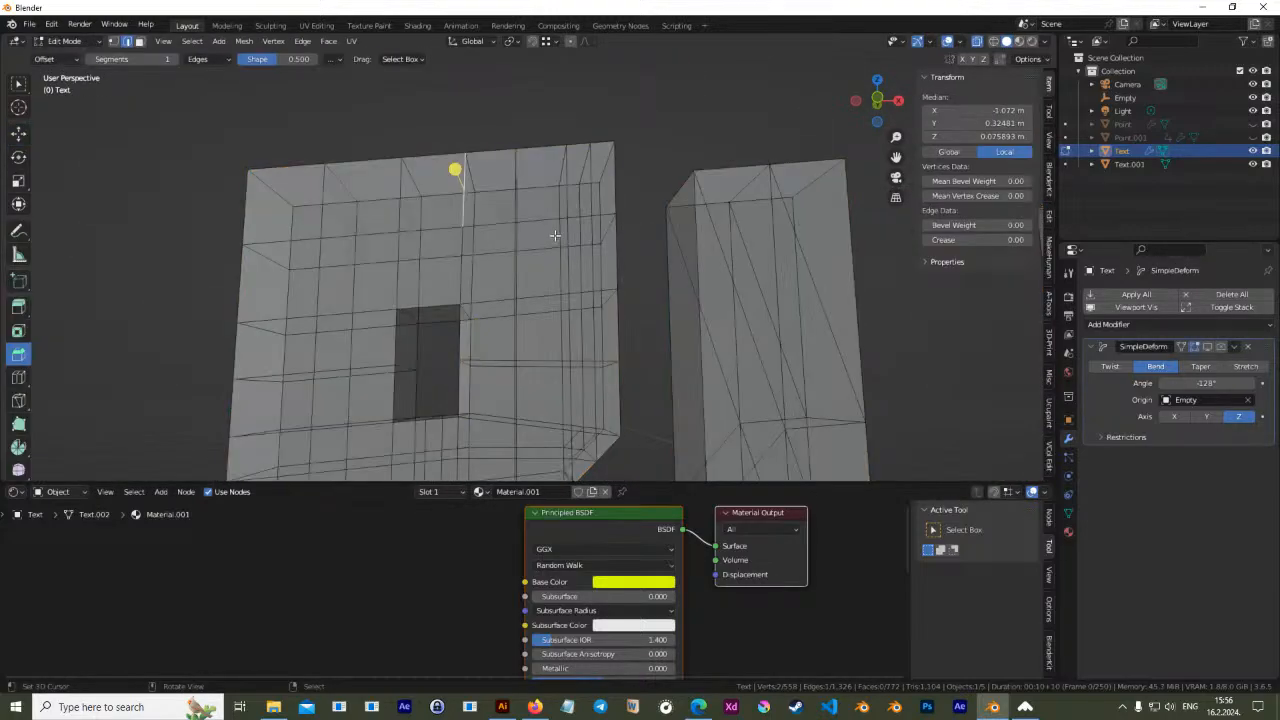
key(Tab)
scroll(520, 280, down, 2)
middle_drag(506, 288, 538, 307)
key(Tab)
middle_drag(622, 291, 590, 300)
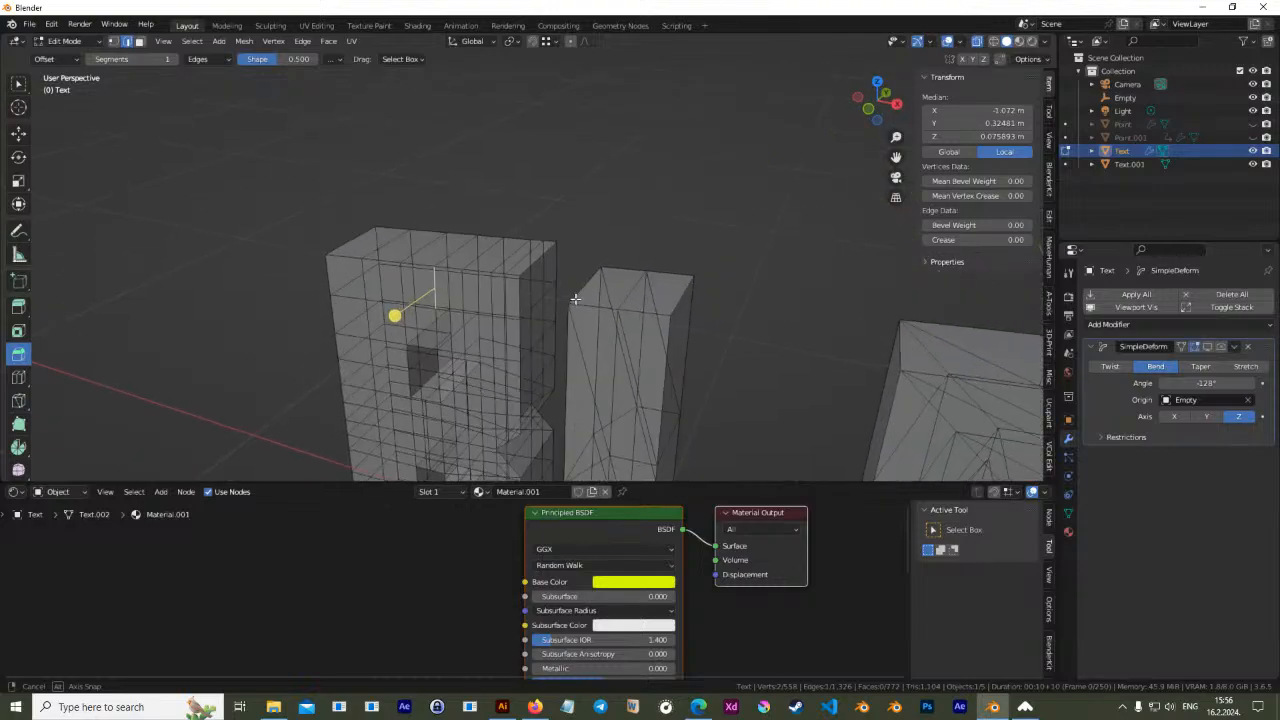
scroll(436, 257, up, 2)
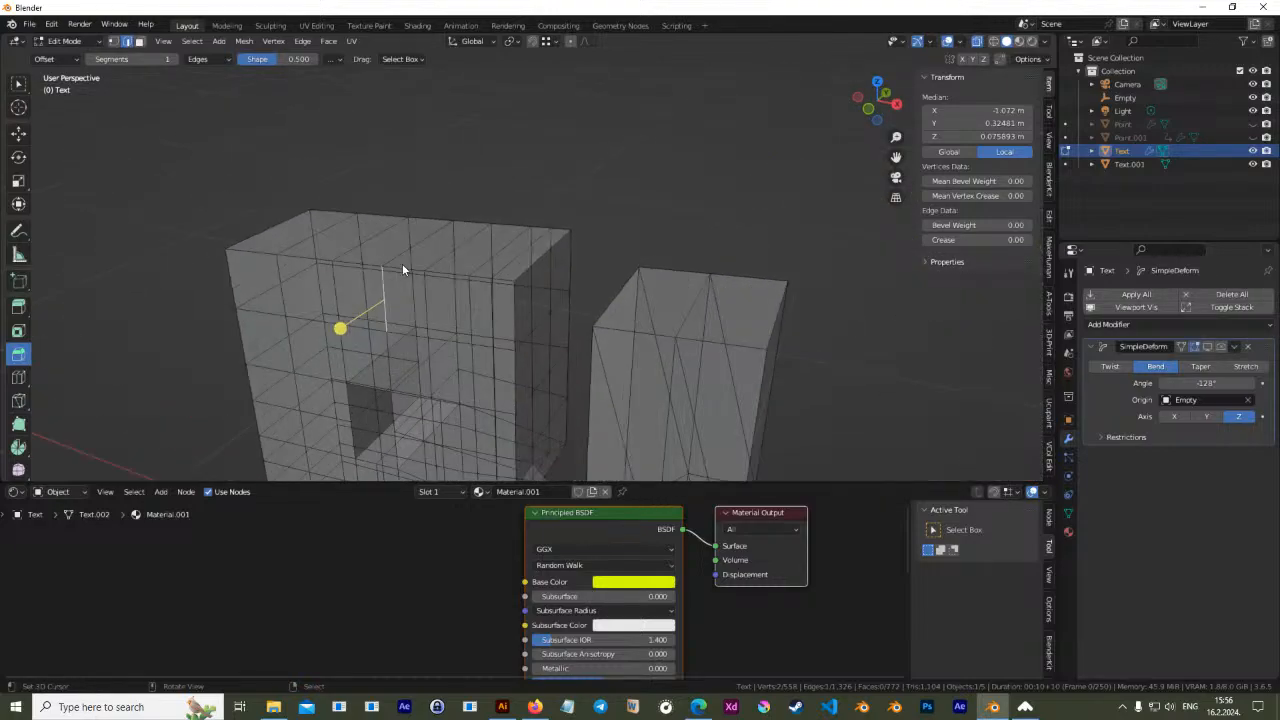
Select the B's top front edges and upper outer front edges down into the notch, then turn off X-ray
click(266, 261)
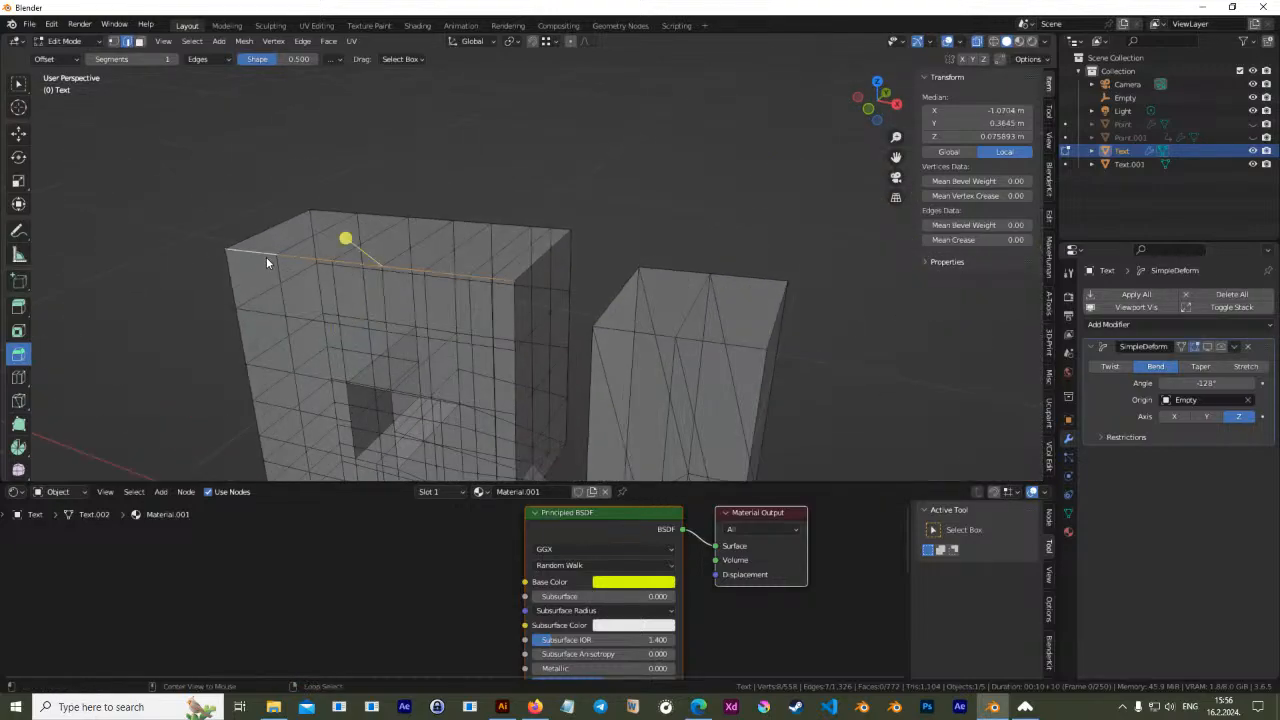
alt+shift+click(516, 318)
shift+middle_drag(538, 350, 563, 303)
scroll(560, 260, up, 1)
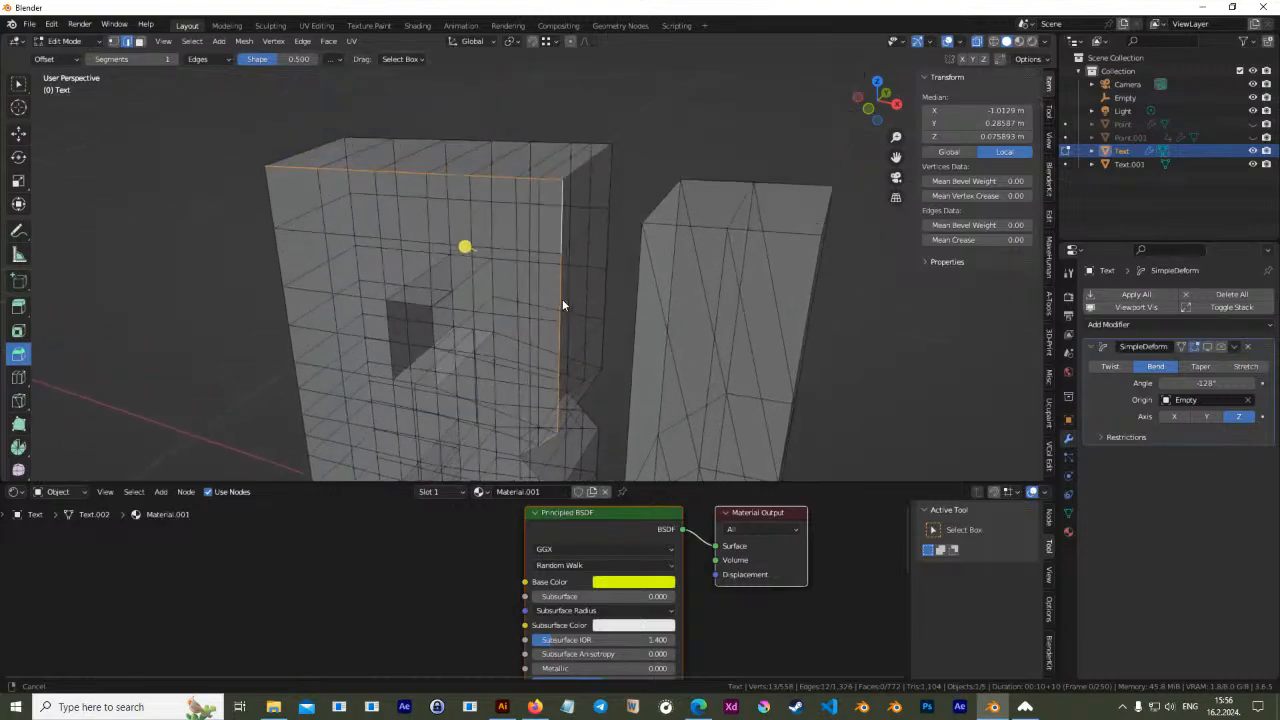
scroll(590, 220, up, 3)
shift+middle_drag(605, 176, 560, 147)
scroll(547, 362, up, 2)
scroll(566, 309, down, 6)
mouse_move(566, 309)
shift+middle_down()
mouse_move(598, 150)
mouse_move(589, 294)
mouse_move(568, 318)
shift+middle_up()
scroll(587, 265, up, 1)
shift+click(521, 313)
click(977, 44)
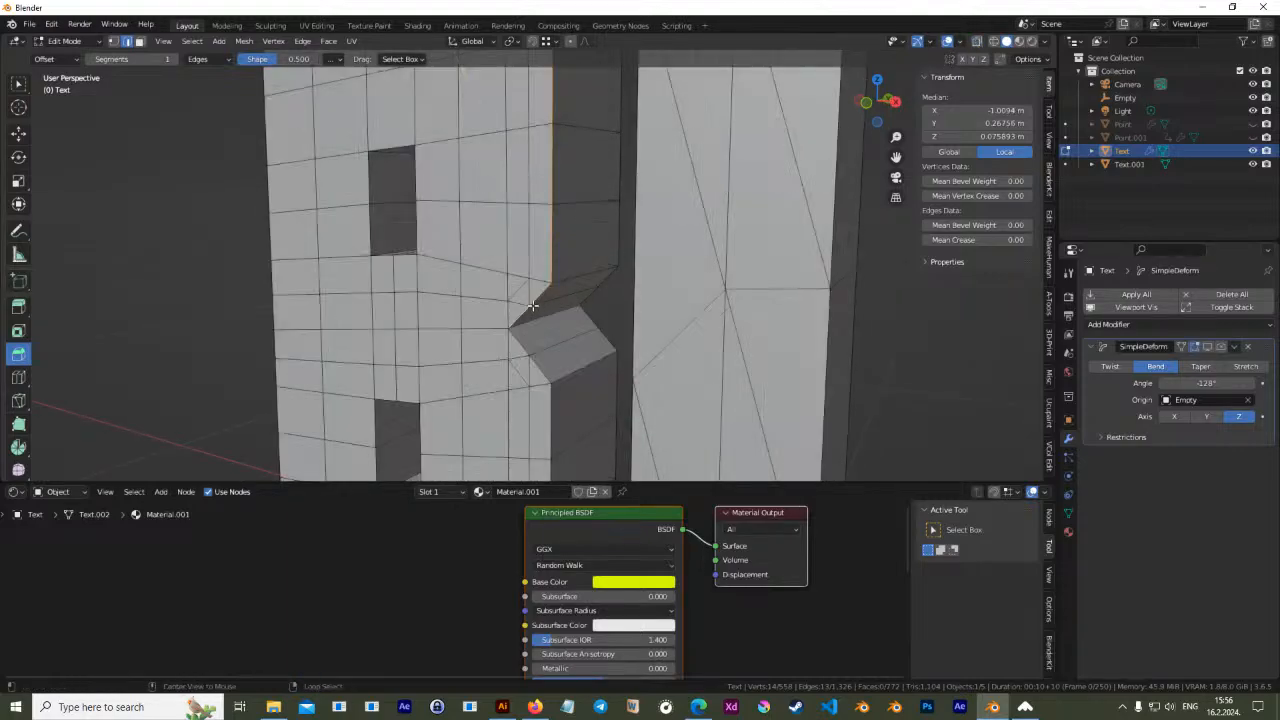
Add the B's remaining front outline edges to the selection and bevel the complete outline with one segment
alt+shift+click(533, 360)
middle_drag(560, 389, 609, 211)
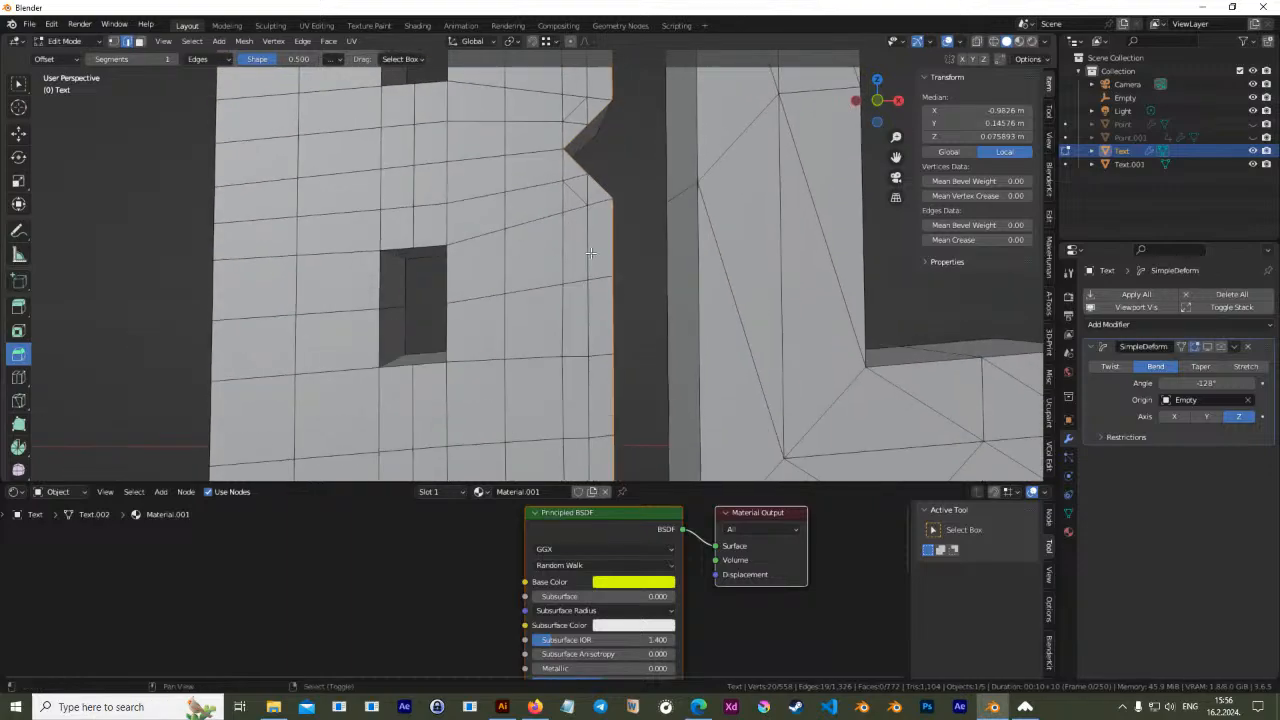
shift+middle_drag(617, 418, 750, 179)
alt+shift+click(736, 279)
alt+shift+click(345, 264)
shift+middle_drag(440, 95, 471, 448)
scroll(480, 240, down, 2)
middle_drag(481, 224, 521, 287)
drag(624, 363, 640, 373)
middle_drag(735, 271, 652, 210)
mouse_move(625, 272)
shift+middle_down()
mouse_move(534, 157)
mouse_move(664, 263)
shift+middle_up()
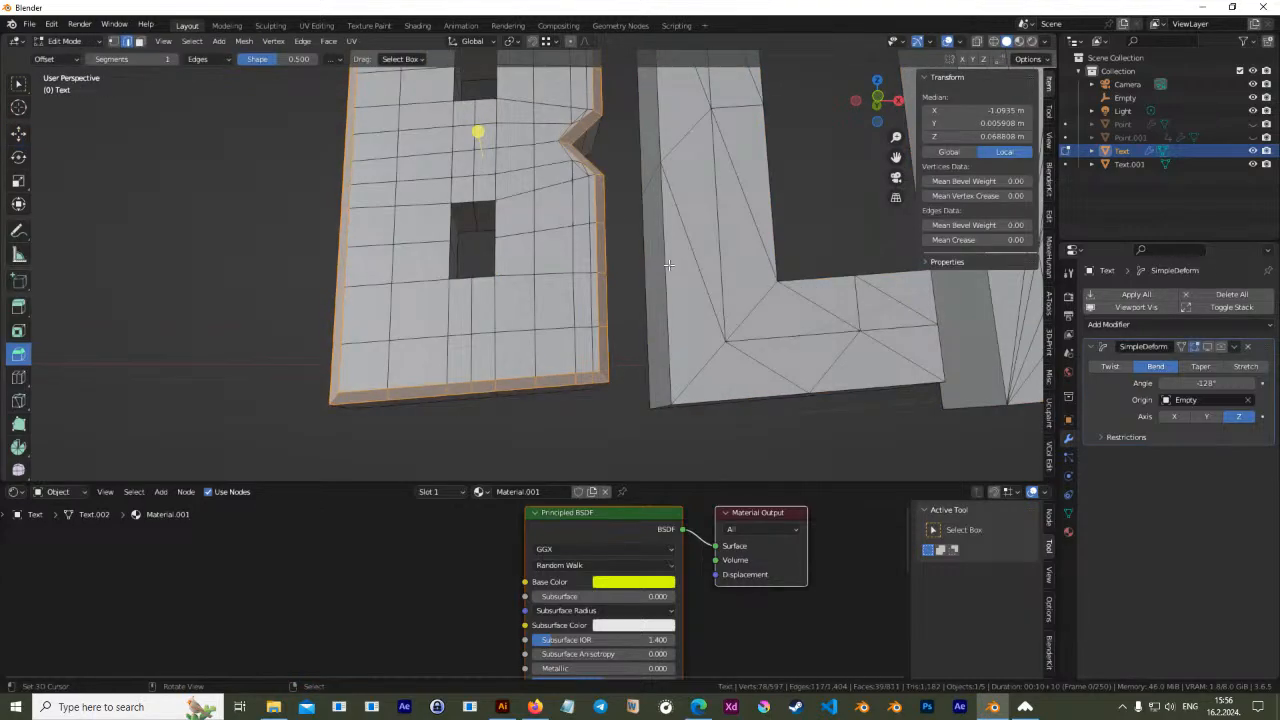
Select the L's complete front outline and bevel it about 0.0245 m wide with one segment
alt+click(668, 264)
middle_drag(707, 210, 627, 252)
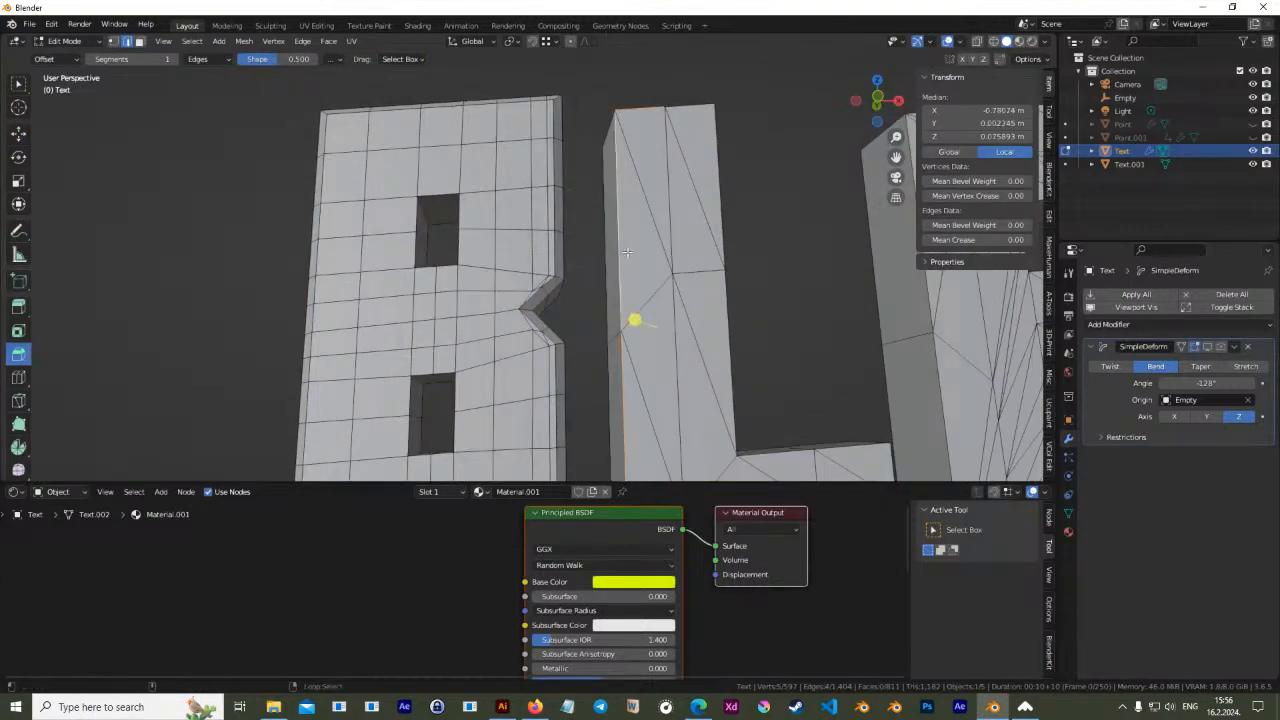
alt+shift+click(698, 108)
alt+shift+click(712, 306)
middle_drag(789, 314, 661, 349)
alt+shift+click(740, 322)
alt+shift+click(773, 340)
alt+shift+click(769, 385)
key(ctrl+z)
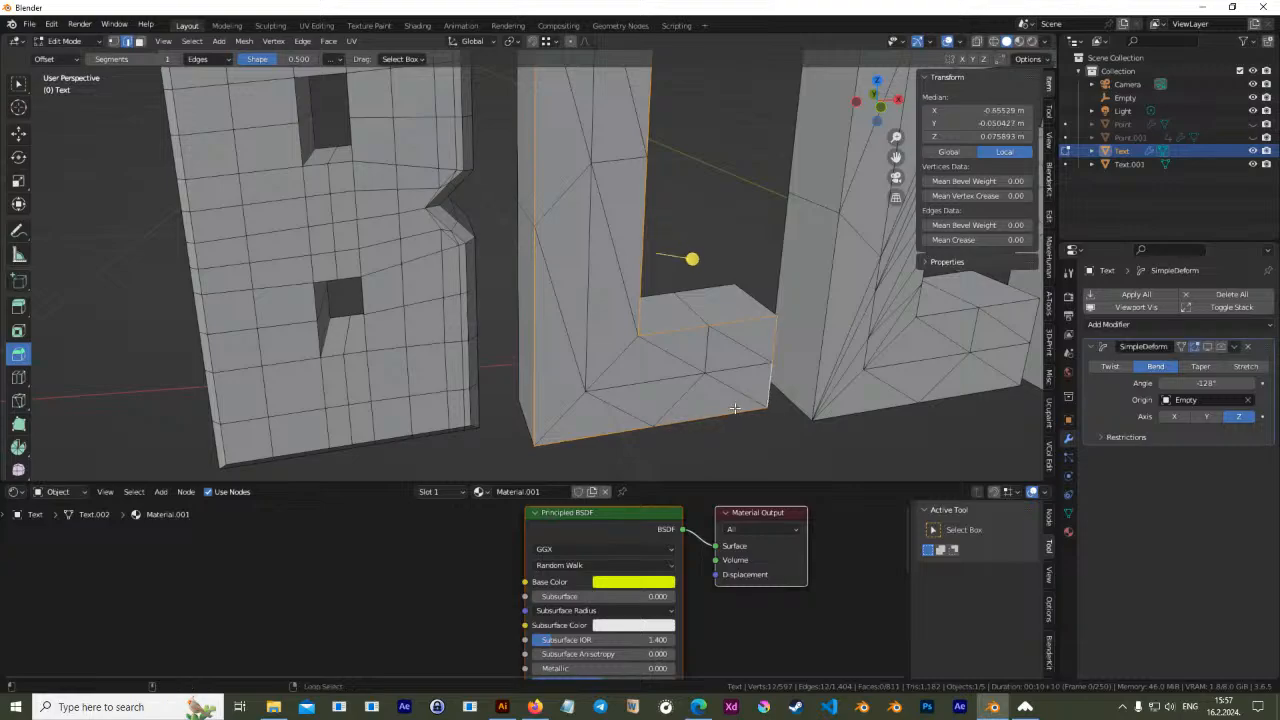
key(ctrl+b)
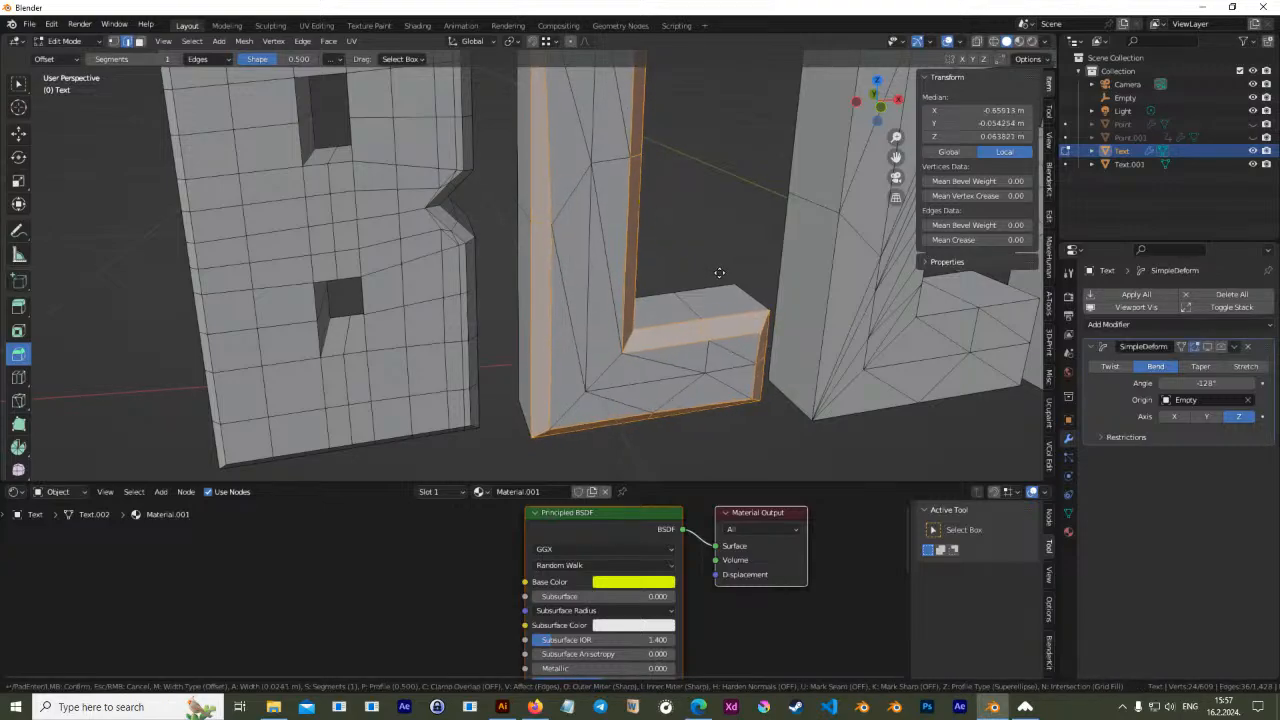
click(716, 275)
Return to Object Mode and compare the beveled B and L with the remaining title letters
middle_drag(766, 220, 623, 320)
scroll(625, 312, down, 5)
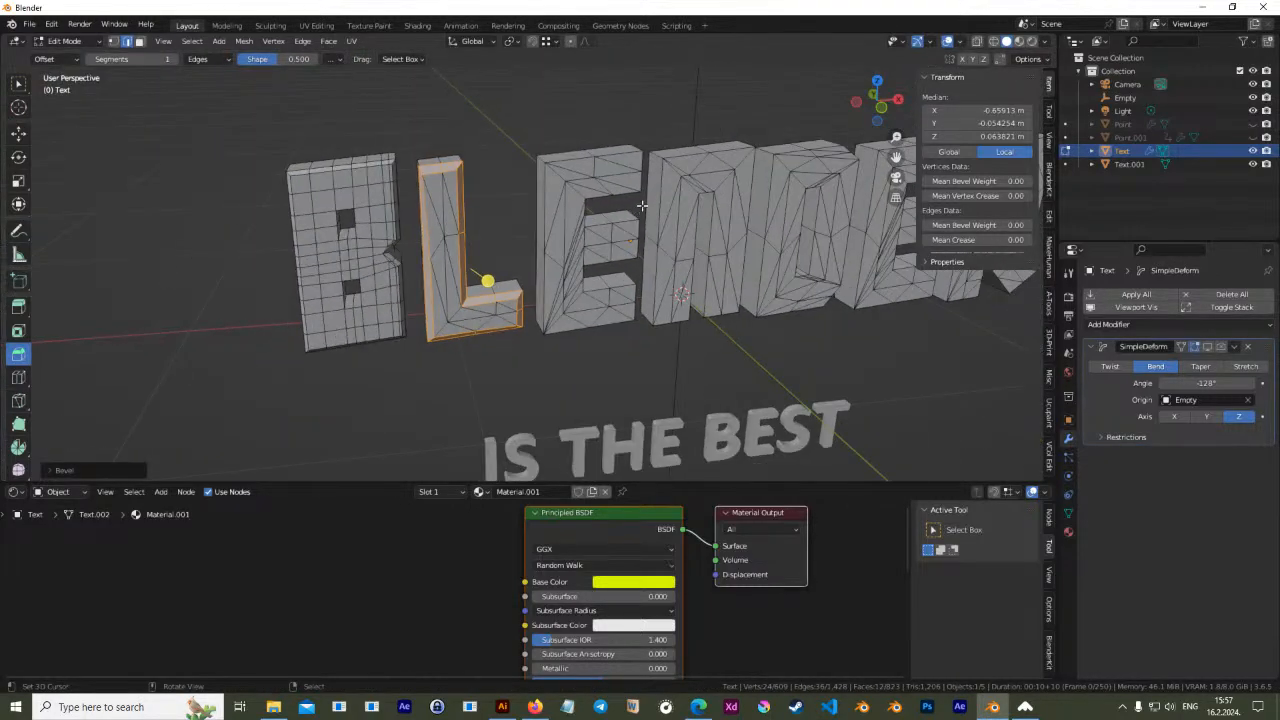
shift+middle_drag(698, 203, 635, 234)
scroll(598, 260, up, 1)
middle_drag(580, 270, 660, 292)
key(Tab)
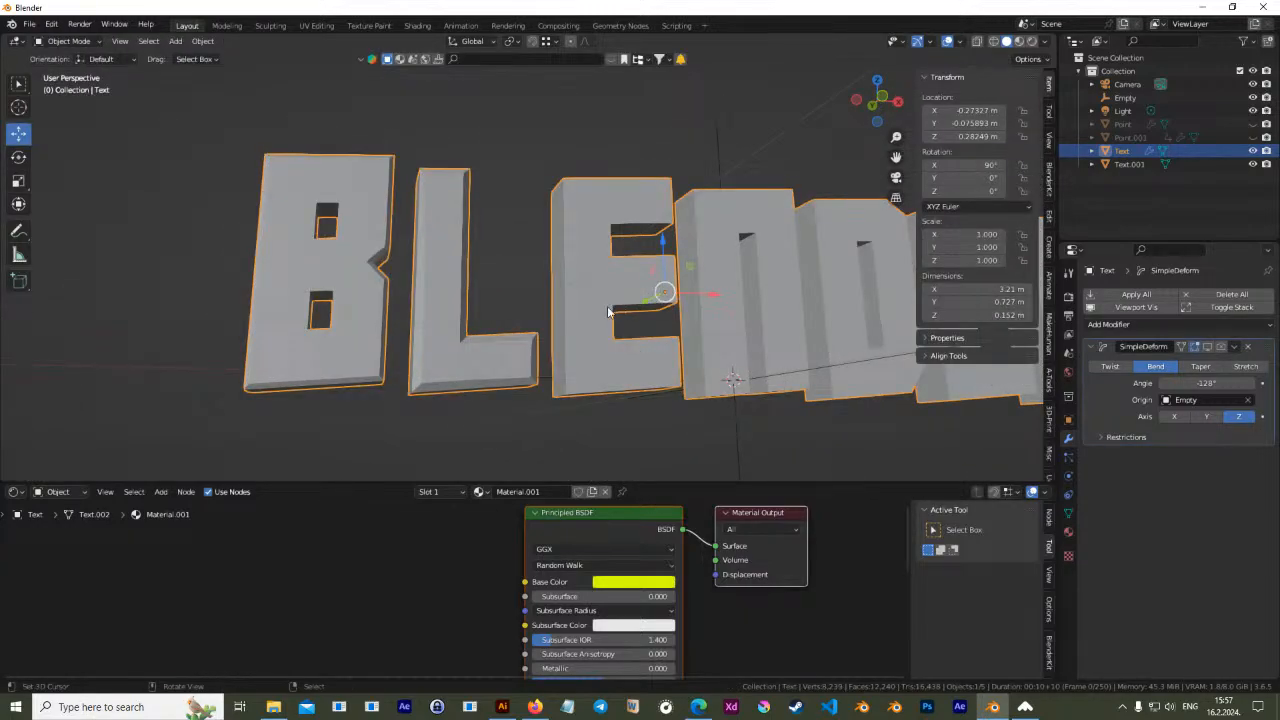
Enter Edit Mode and select the upper outer edge on the E's front outline
key(Tab)
scroll(607, 311, up, 3)
key(Tab)
key(Tab)
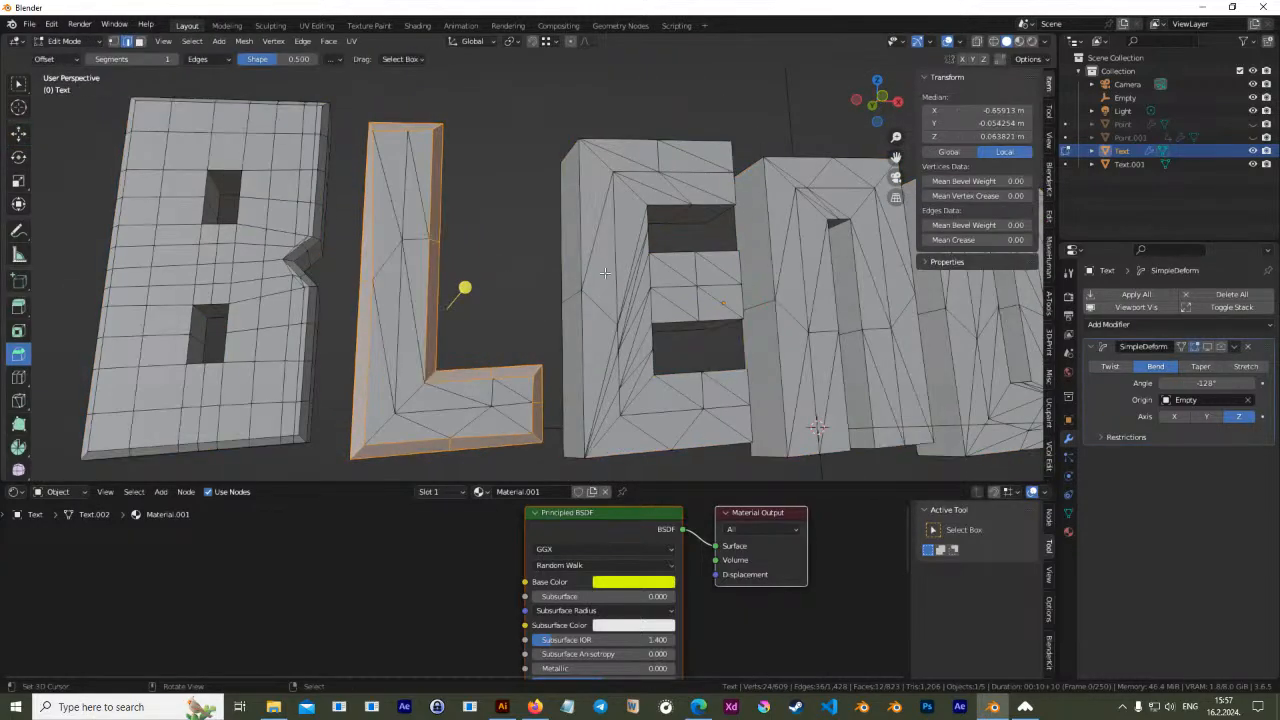
click(578, 222)
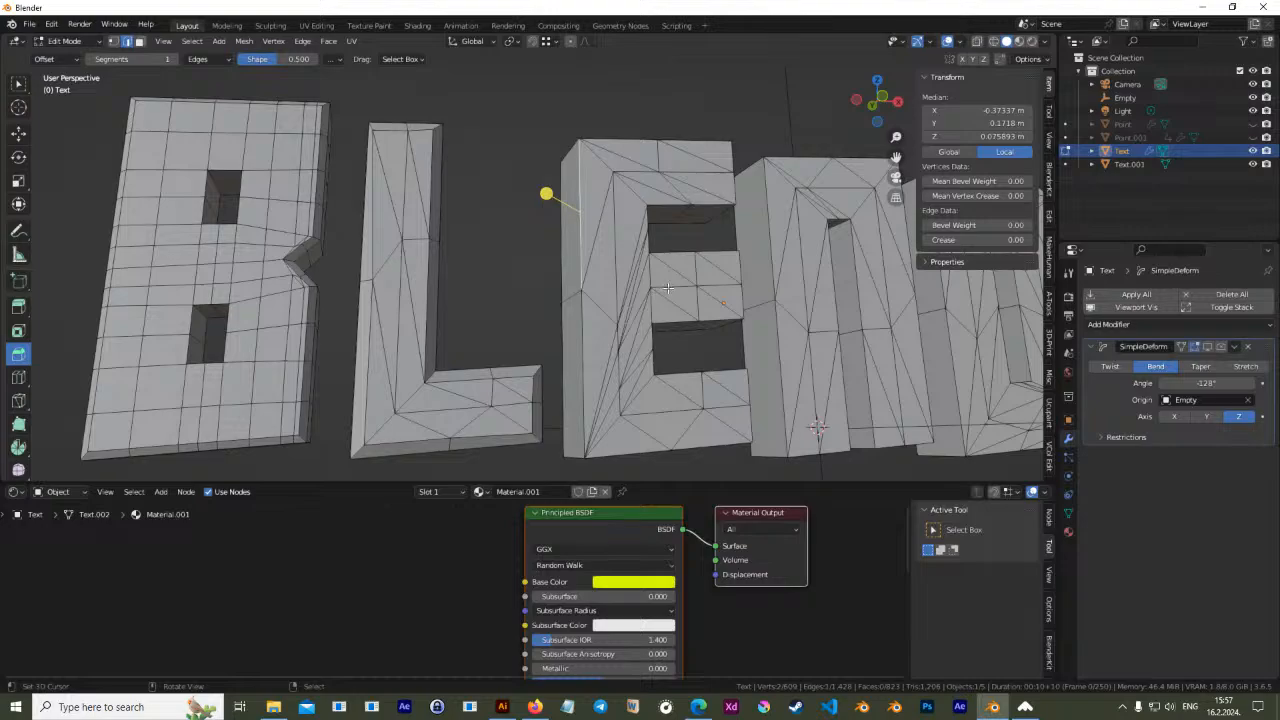
Switch to the front view of the title and hide the viewport sidebar
scroll(667, 288, down, 2)
key(KP_1)
scroll(667, 288, down, 4)
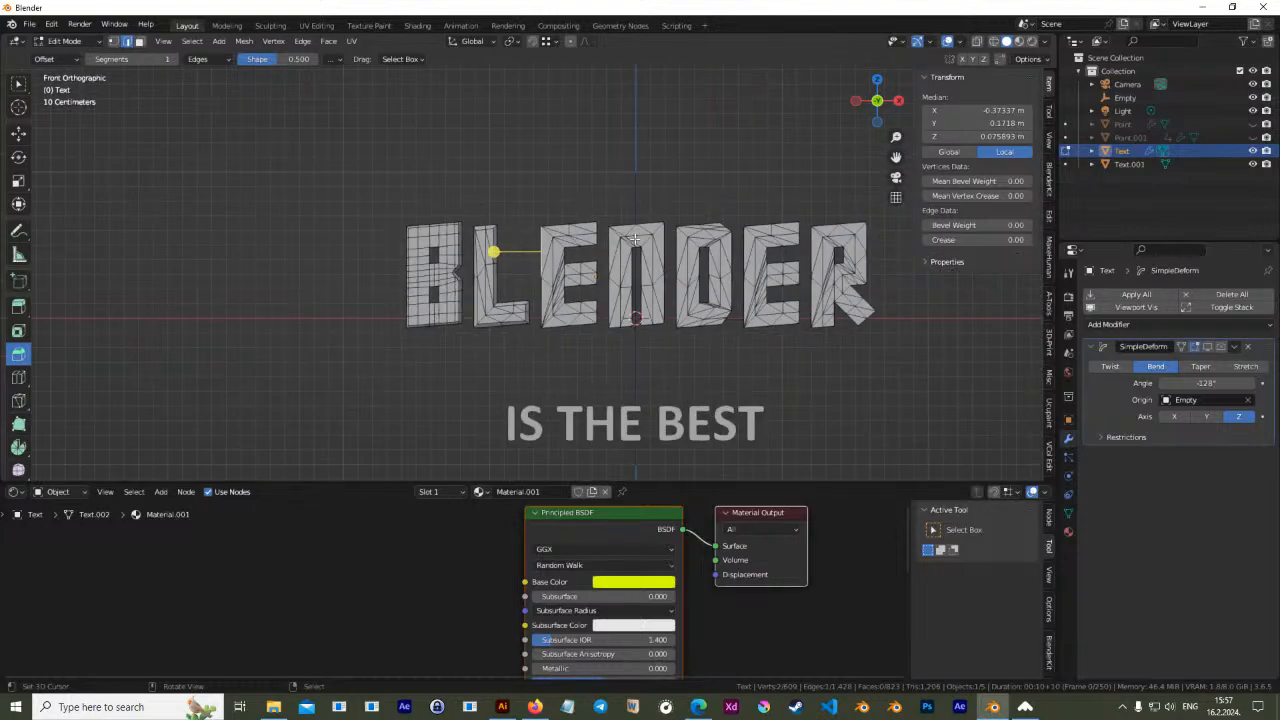
scroll(645, 280, up, 2)
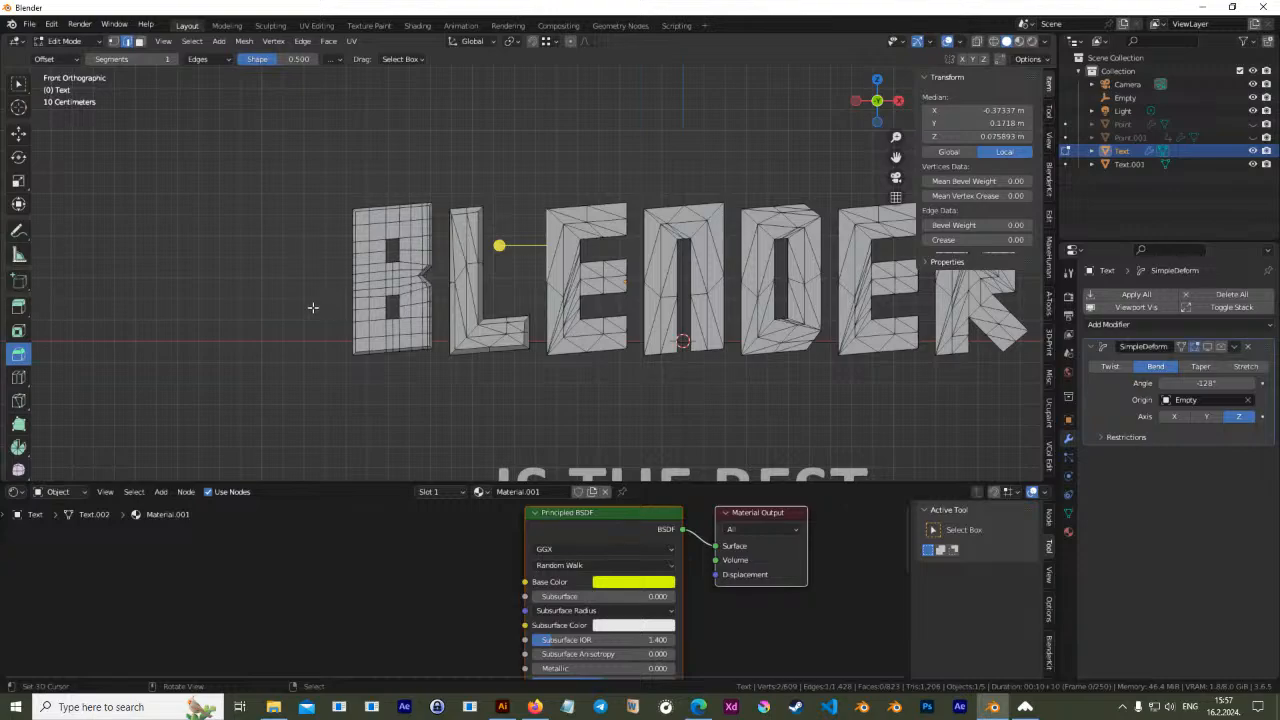
scroll(446, 298, up, 2)
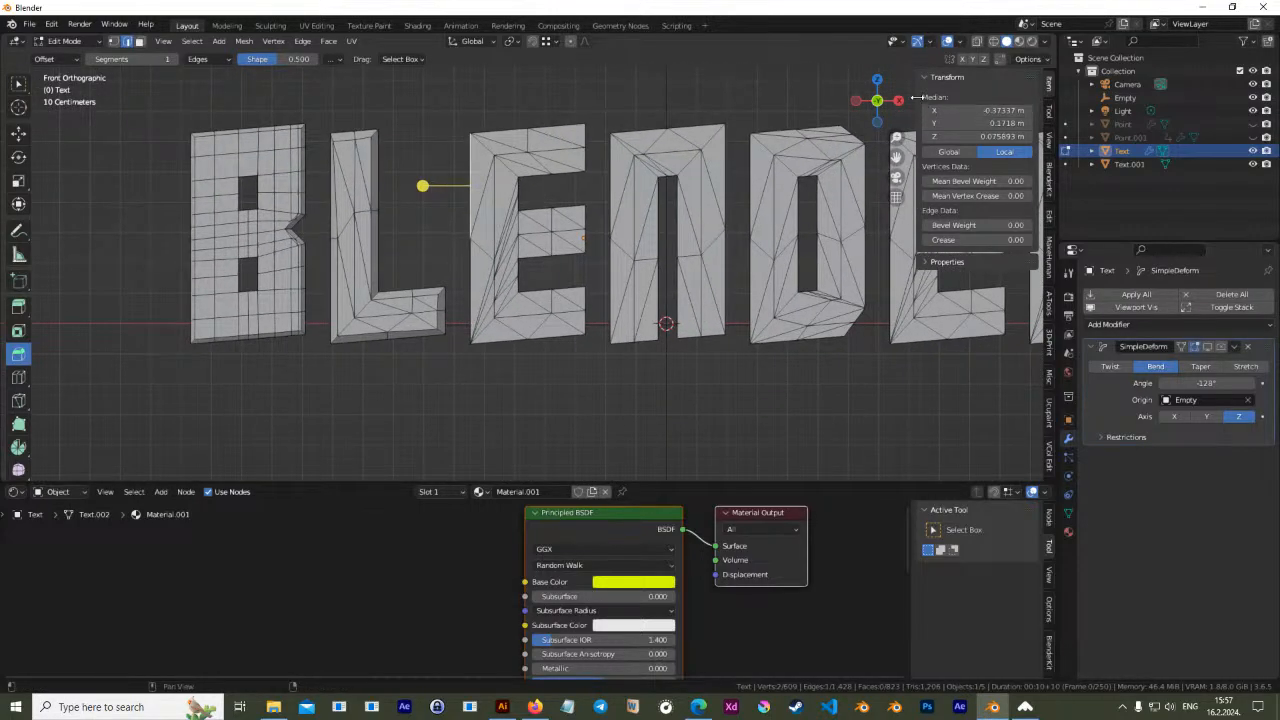
key(n)
scroll(709, 241, down, 1)
scroll(711, 241, down, 2)
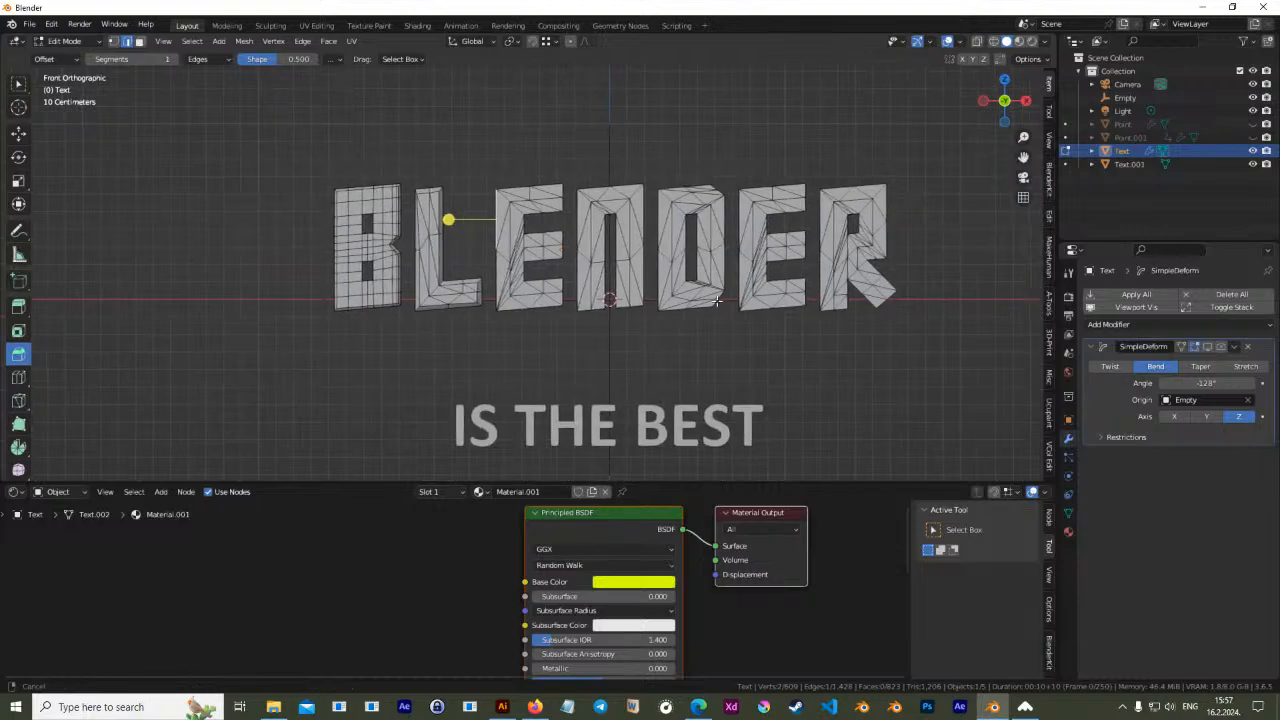
Examine the front of the title letters in both Object Mode and Edit Mode, comparing the beveled B and L with the rest
shift+middle_drag(662, 303, 672, 271)
scroll(539, 281, up, 1)
shift+middle_drag(539, 281, 555, 349)
scroll(470, 325, up, 1)
key(Tab)
key(Tab)
key(Tab)
key(Tab)
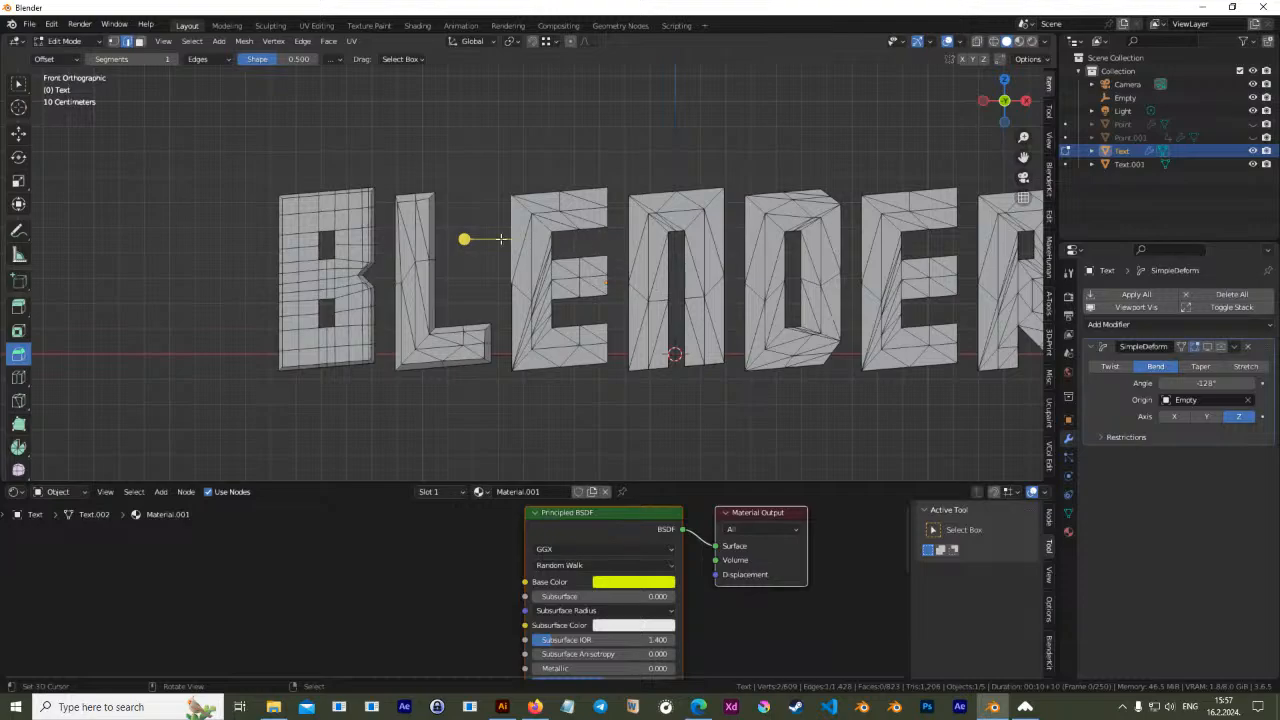
middle_drag(594, 514, 587, 539)
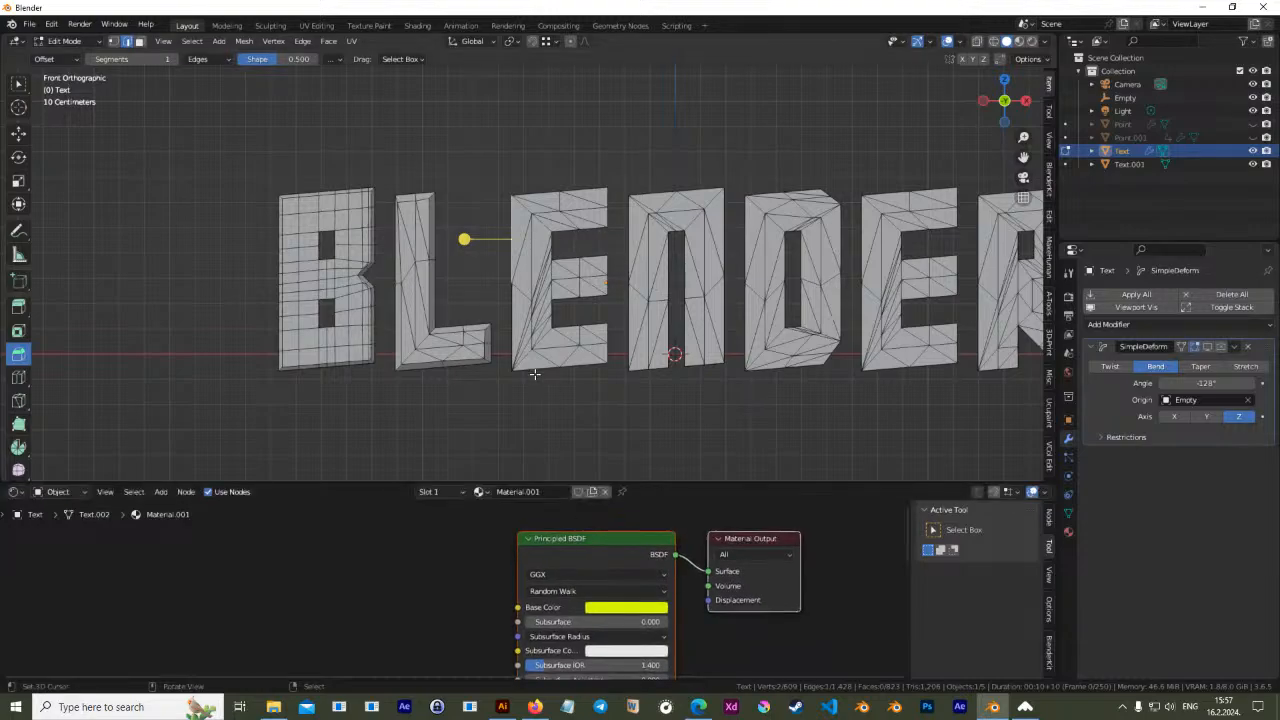
scroll(520, 278, down, 2)
shift+middle_drag(590, 341, 603, 282)
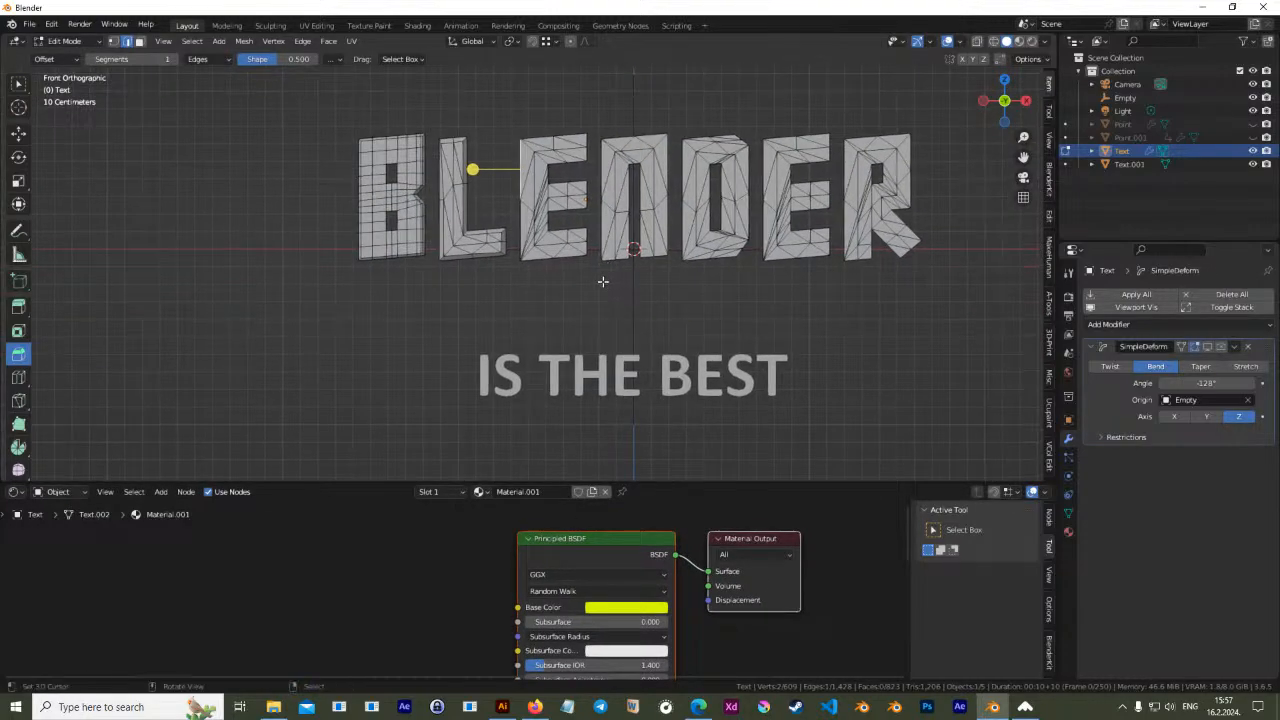
scroll(420, 180, up, 4)
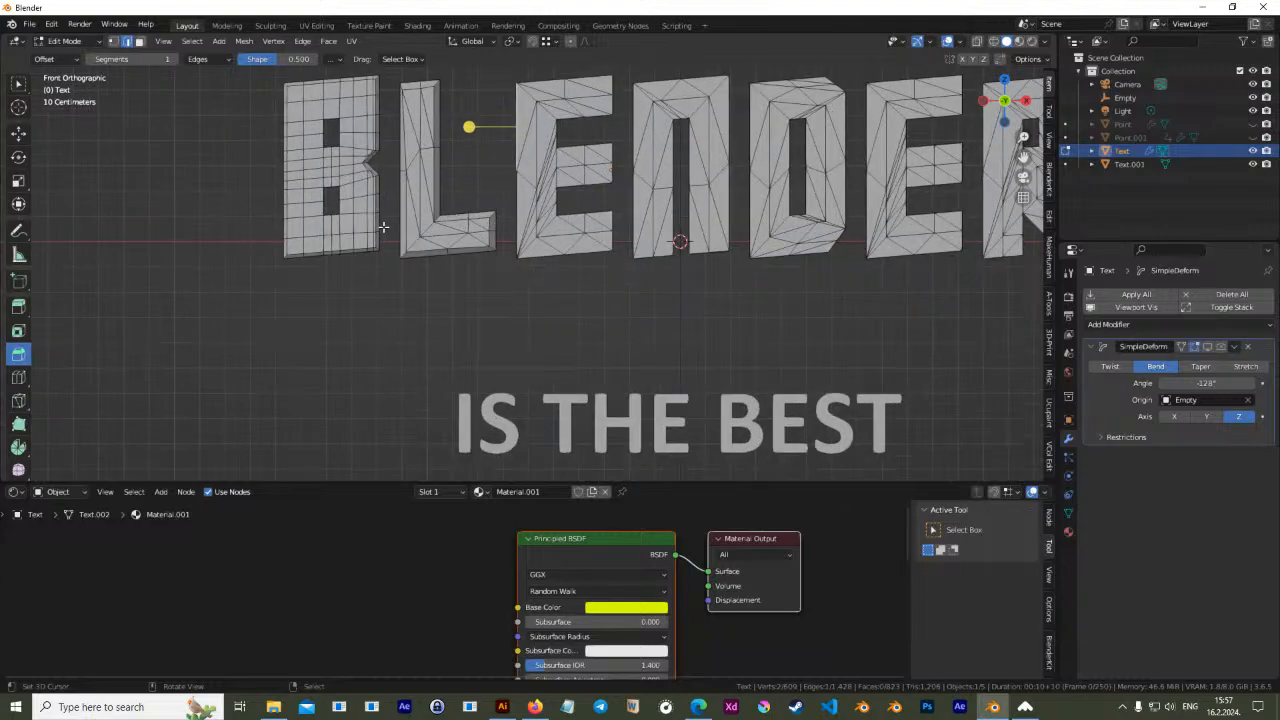
key(Tab)
key(Tab)
key(Tab)
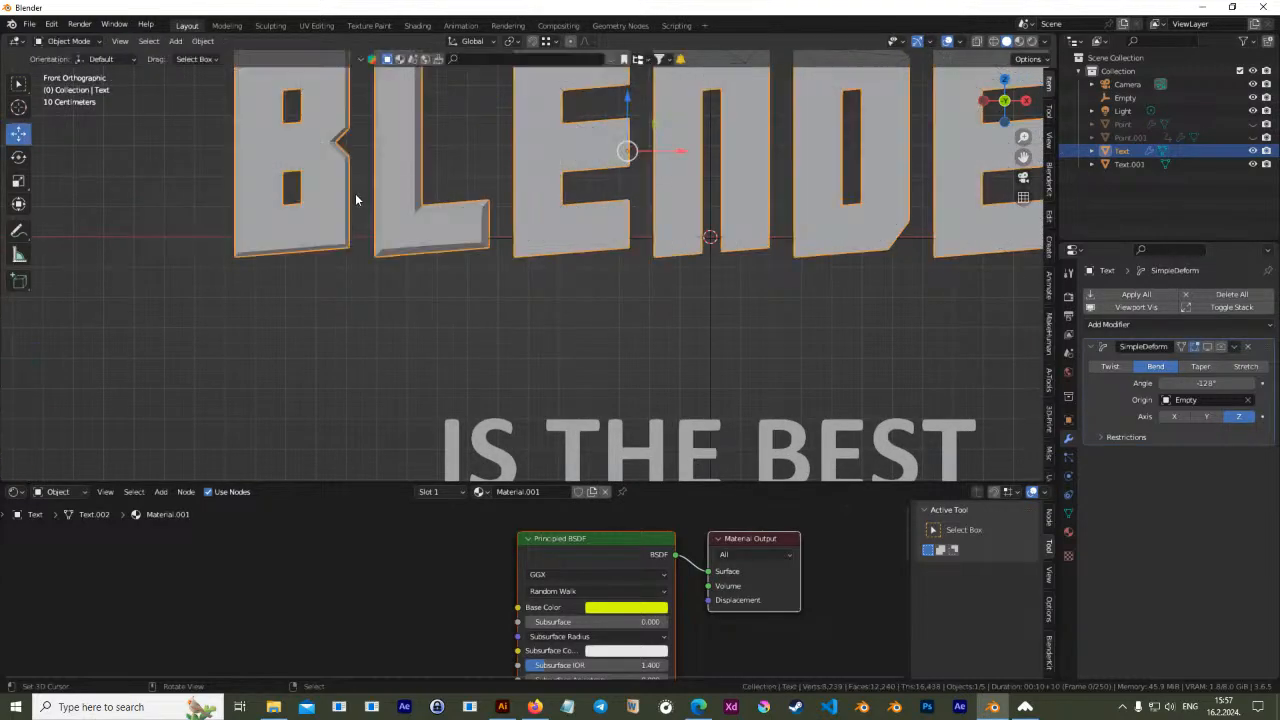
key(Tab)
scroll(591, 211, down, 1)
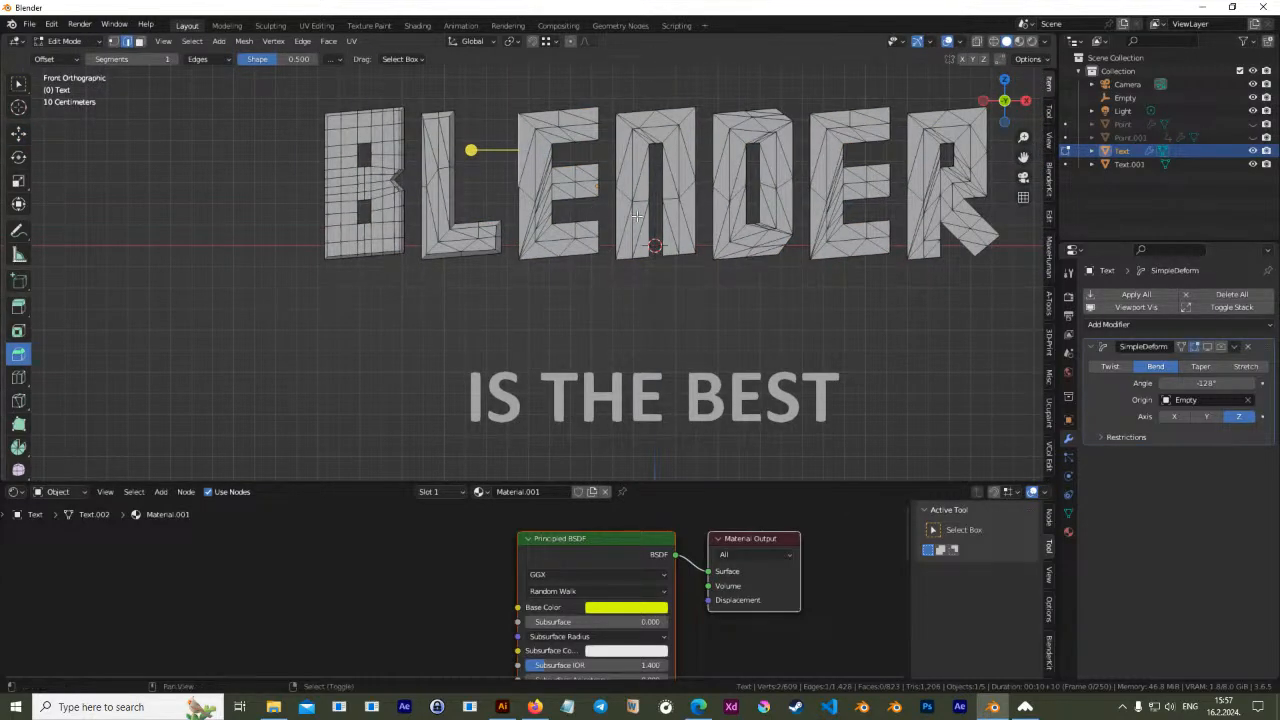
shift+middle_drag(591, 211, 598, 306)
scroll(614, 311, up, 1)
key(Tab)
key(Tab)
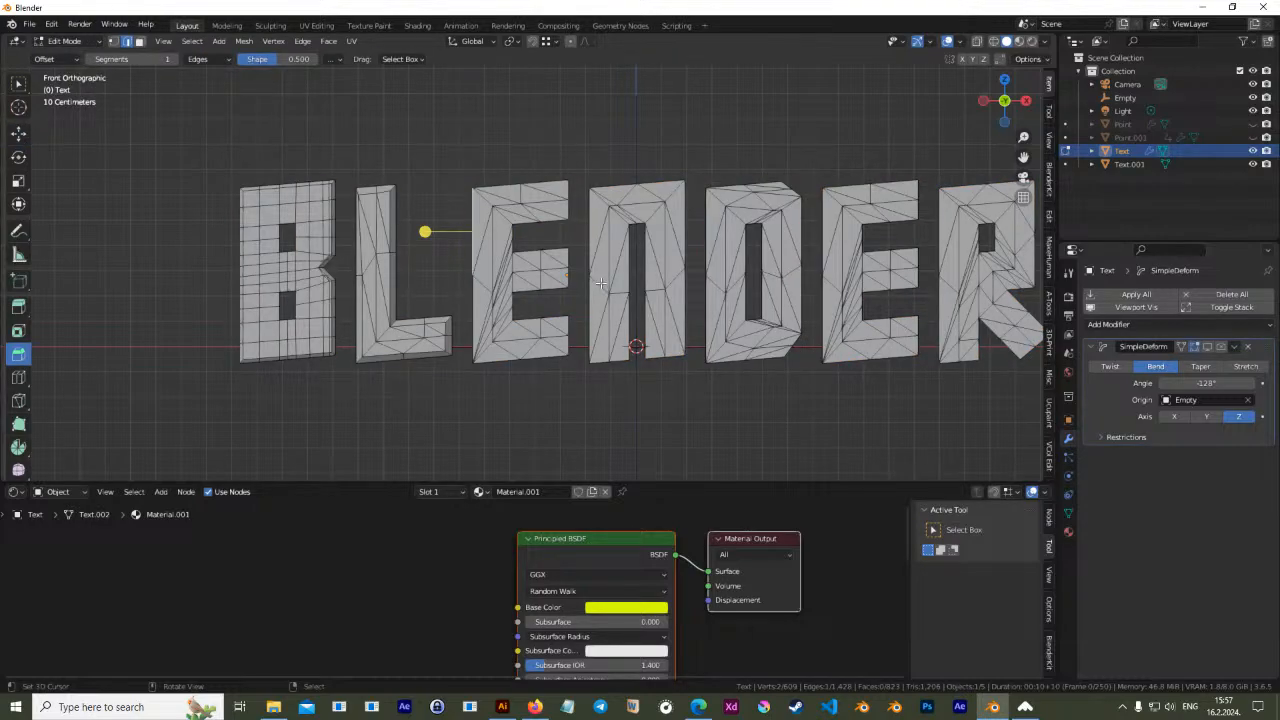
In face select mode, merge the small front faces along the upper side of the B's notch into one face
middle_drag(499, 255, 594, 342)
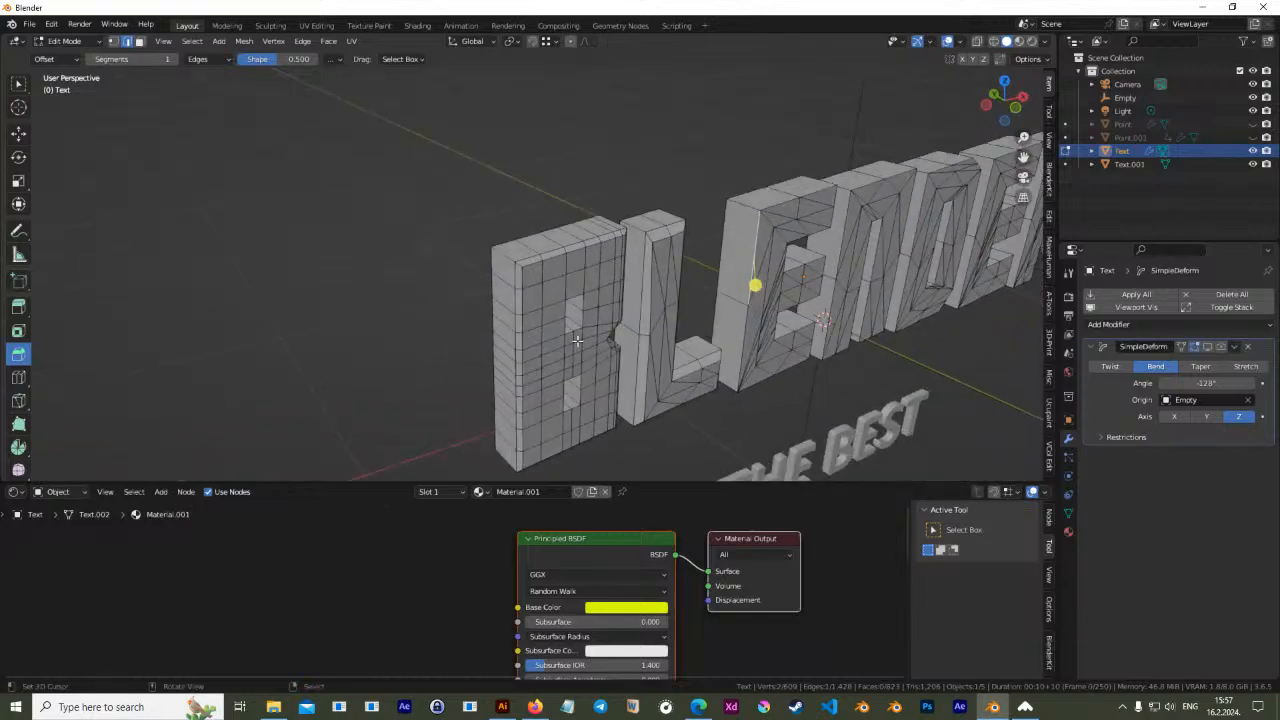
middle_drag(572, 293, 471, 323)
scroll(560, 300, up, 10)
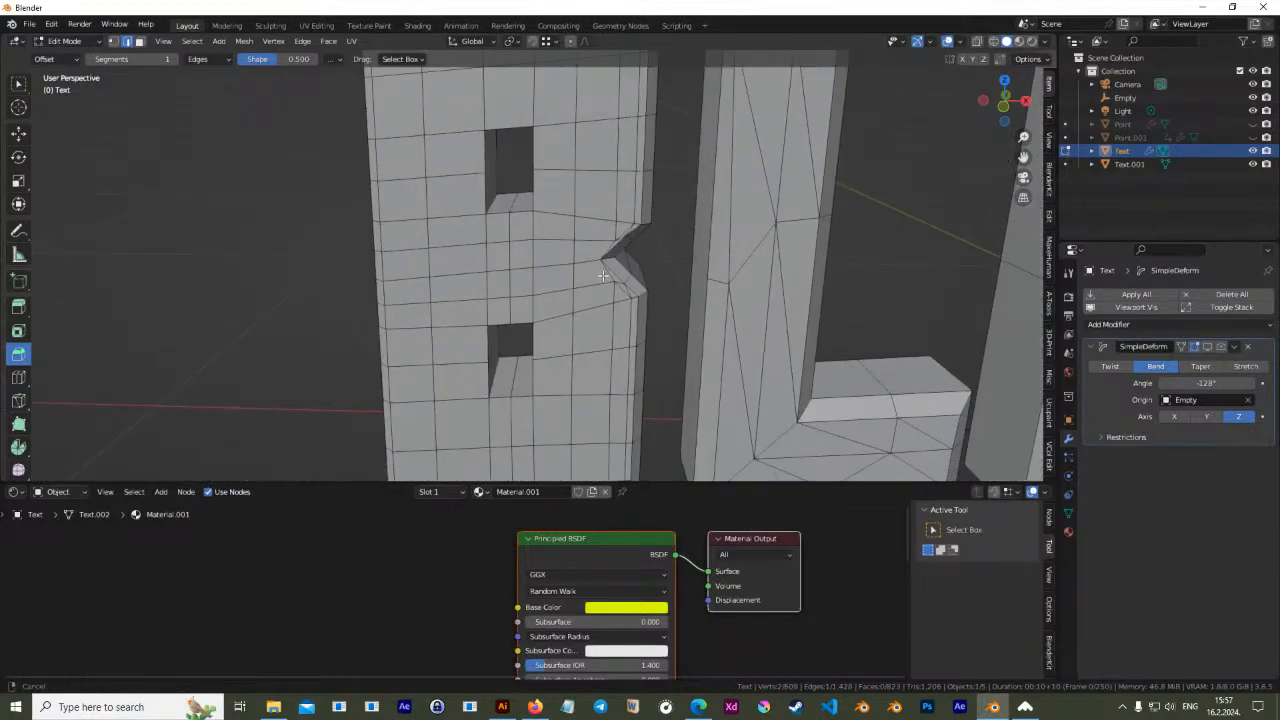
shift+middle_drag(655, 257, 506, 225)
scroll(559, 260, down, 2)
middle_drag(552, 263, 538, 241)
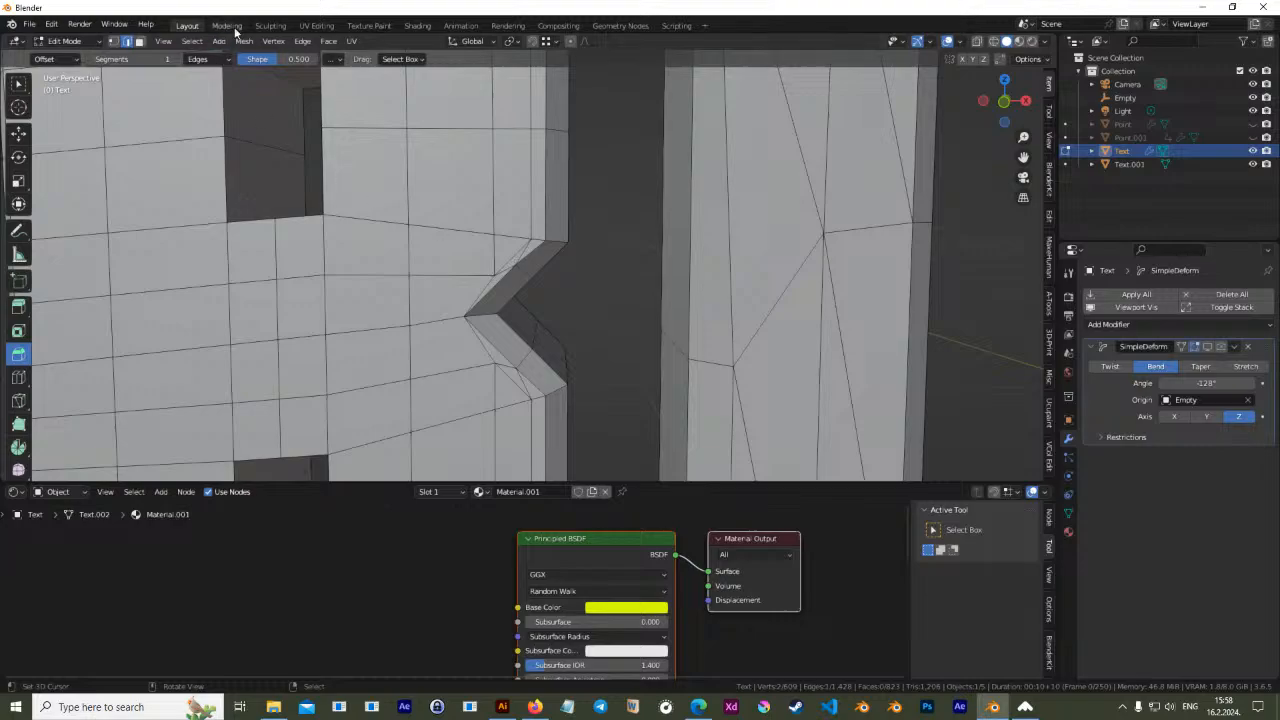
click(135, 41)
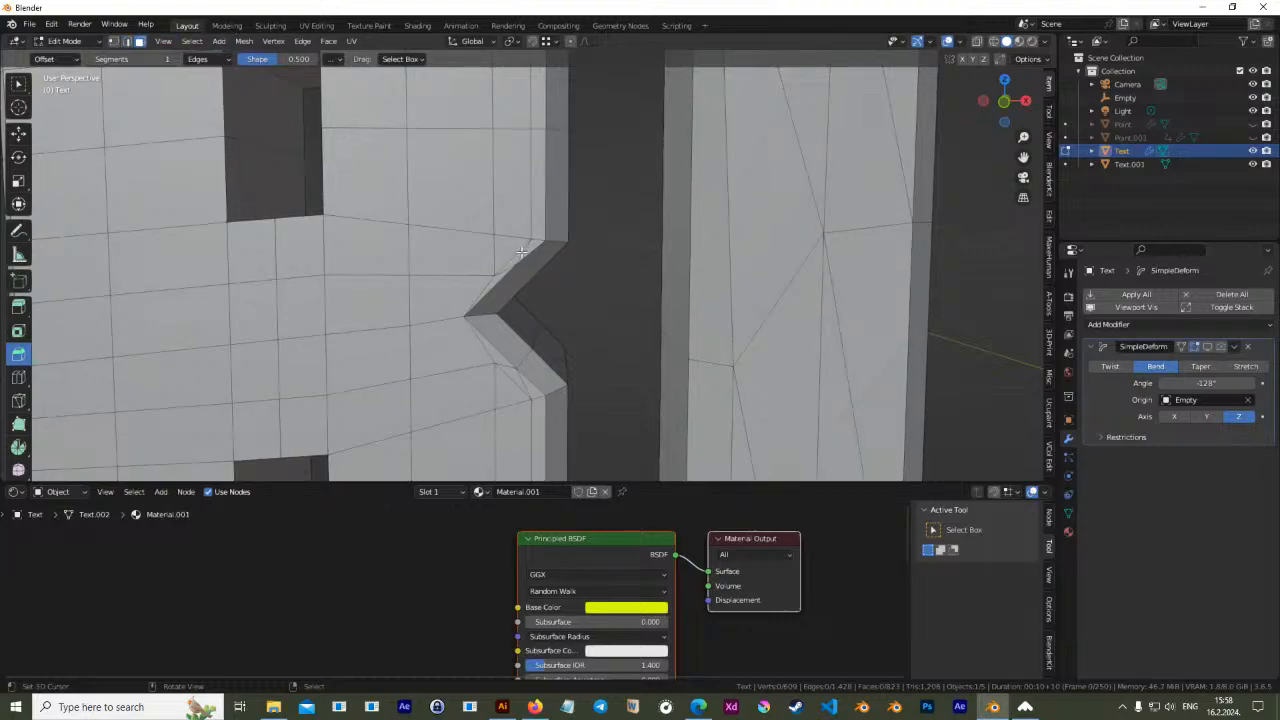
click(525, 251)
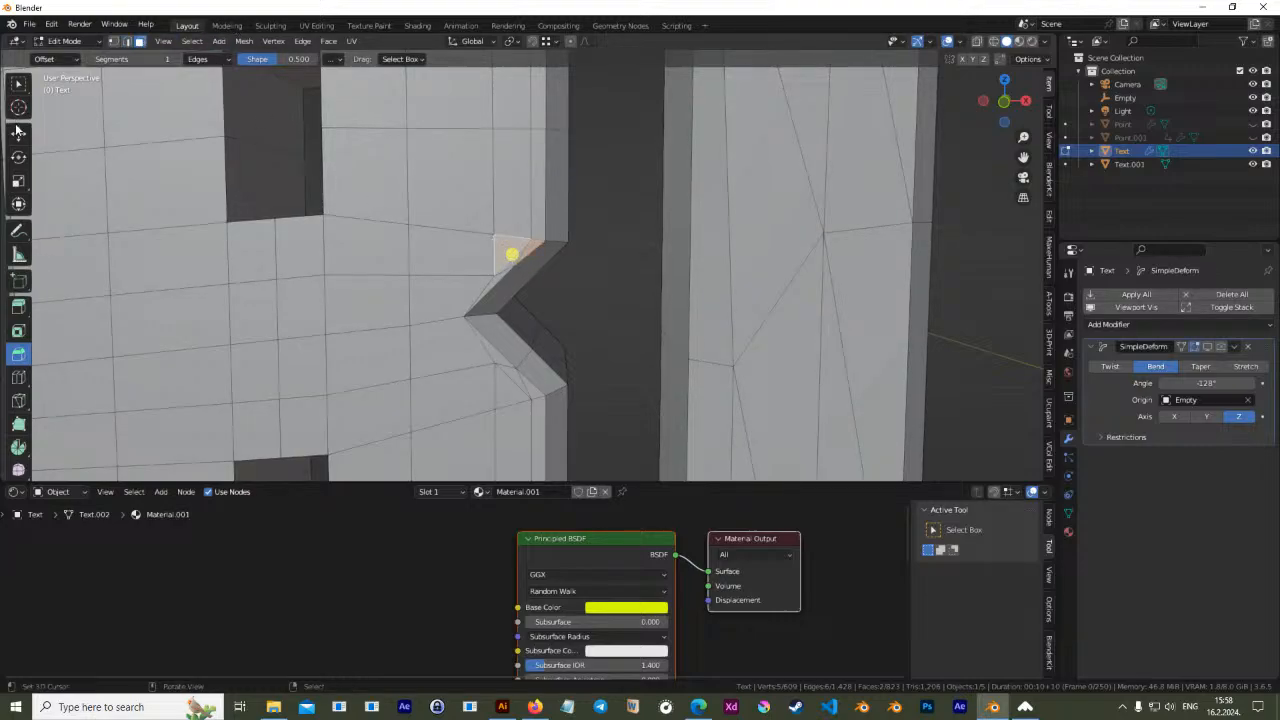
key(shift+space)
key(g)
shift+right_click(507, 267)
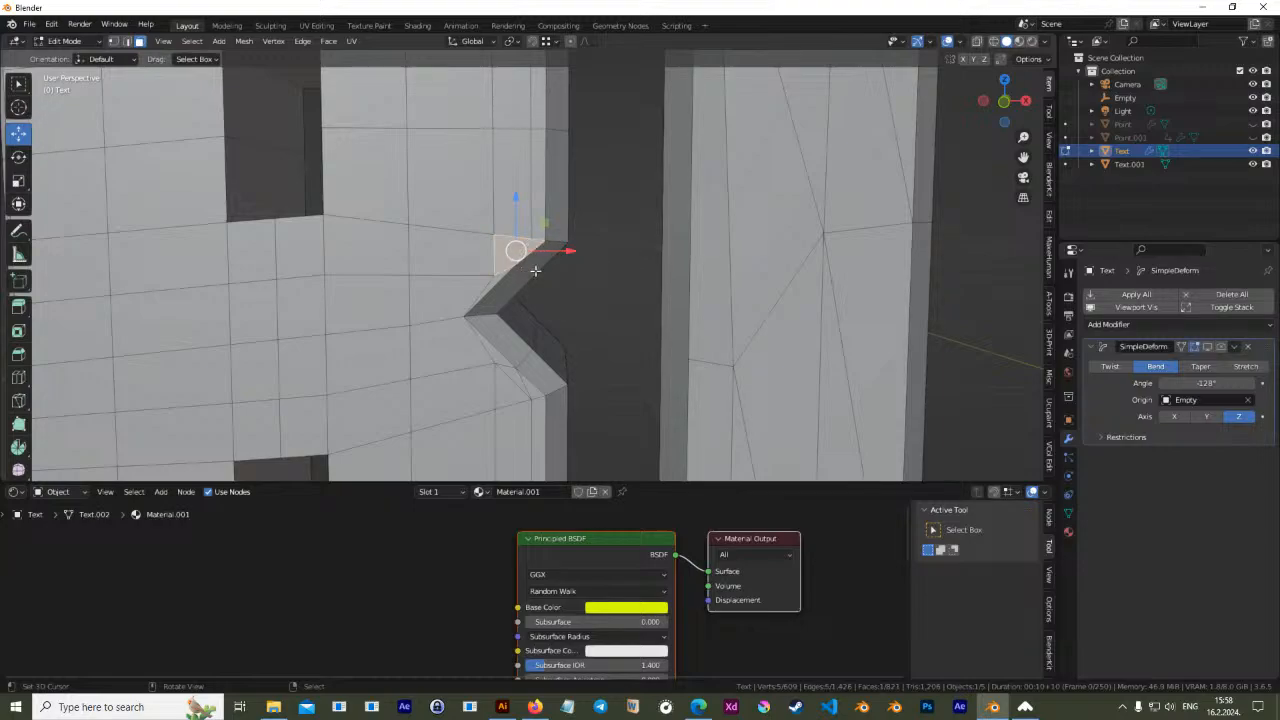
Merge the two narrow front faces along the lower side of the B's notch into one face
middle_drag(544, 276, 548, 274)
middle_drag(632, 309, 634, 300)
shift+middle_drag(584, 186, 588, 234)
right_click(562, 305)
shift+right_click(570, 309)
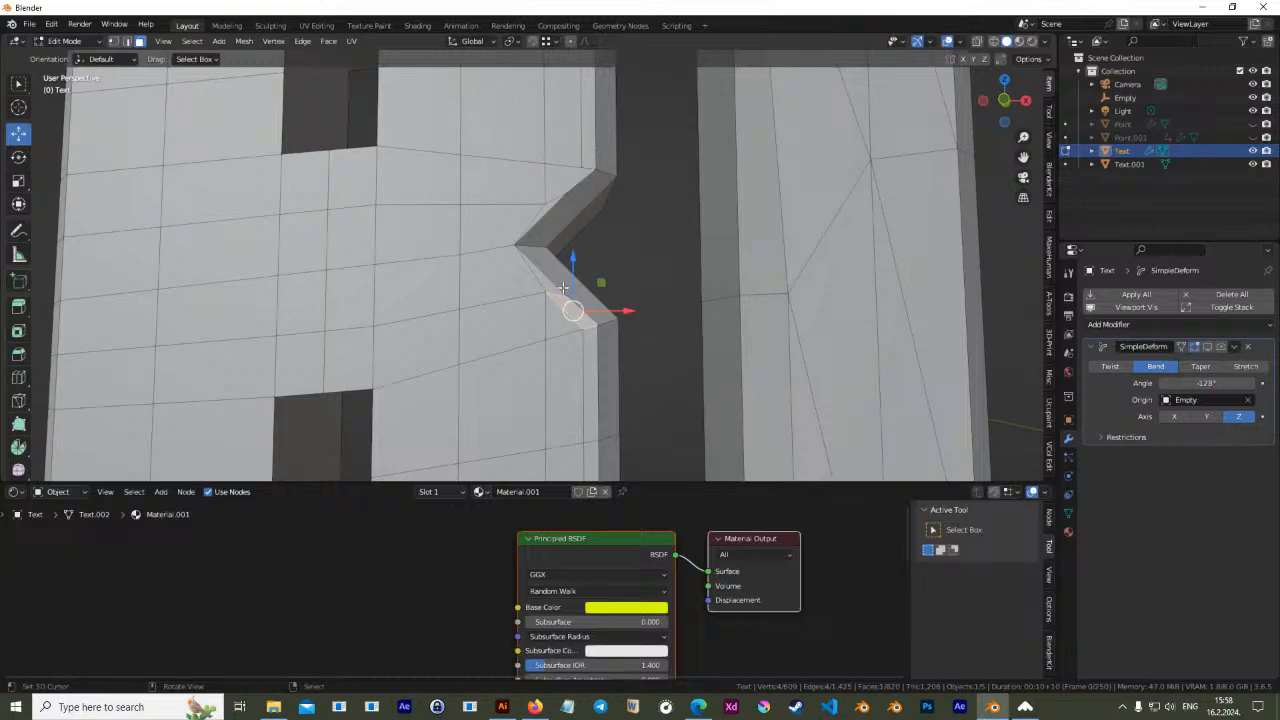
Merge the narrow face below the B's notch tip with the larger front face beside it
shift+middle_drag(530, 280, 537, 361)
right_click(532, 361)
shift+right_click(555, 367)
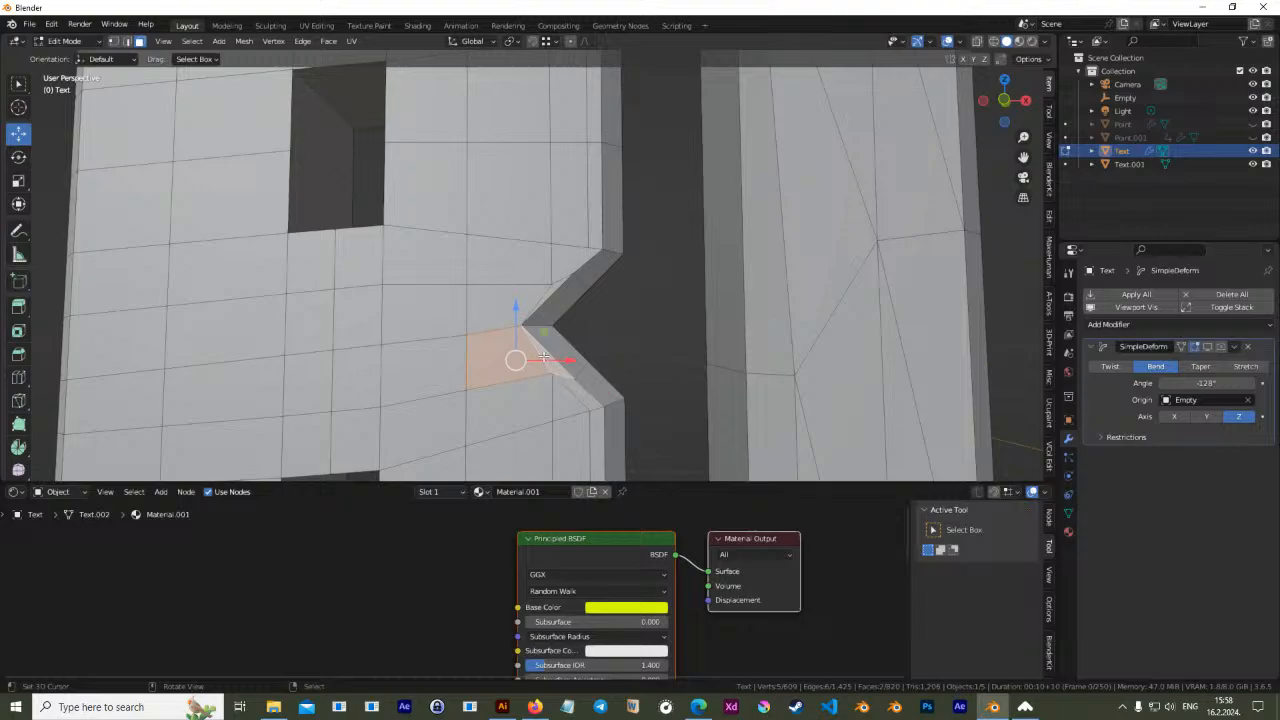
key(f)
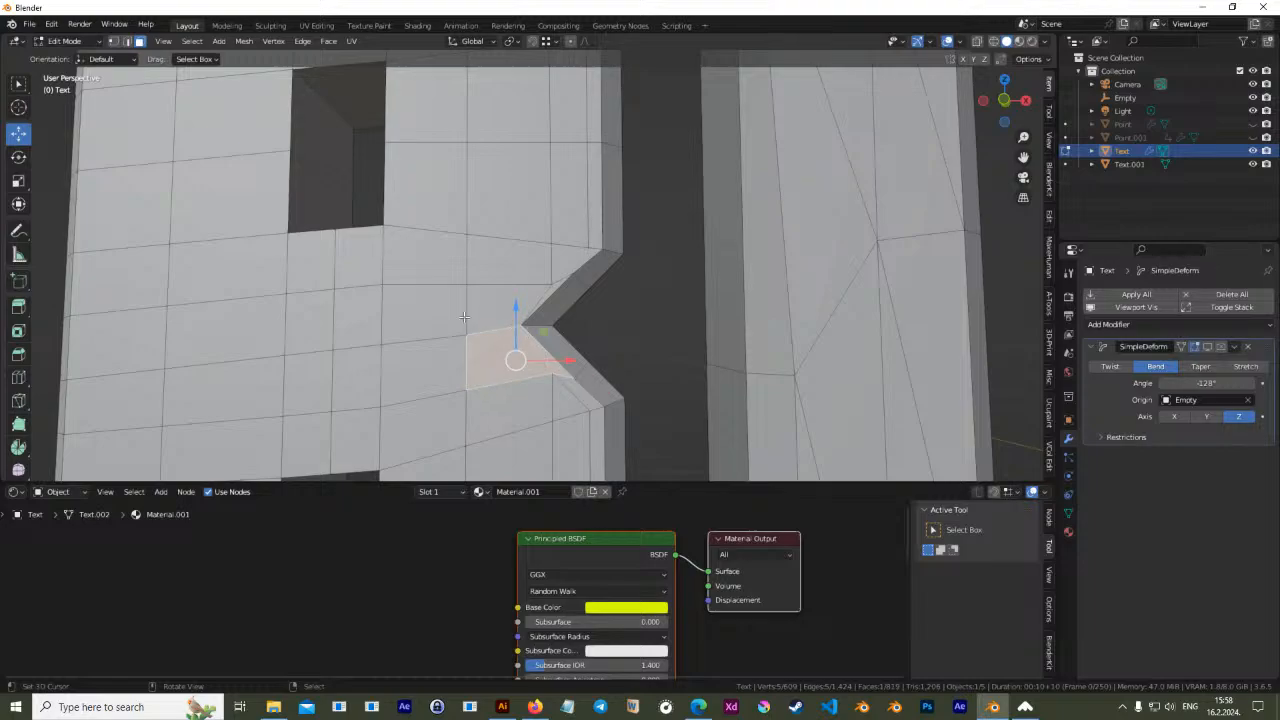
Move the inner vertex below the B's notch tip and merge it into the adjacent notch-edge vertex with At Last
click(114, 41)
mouse_move(547, 370)
right_down()
mouse_move(557, 382)
mouse_move(541, 380)
right_up()
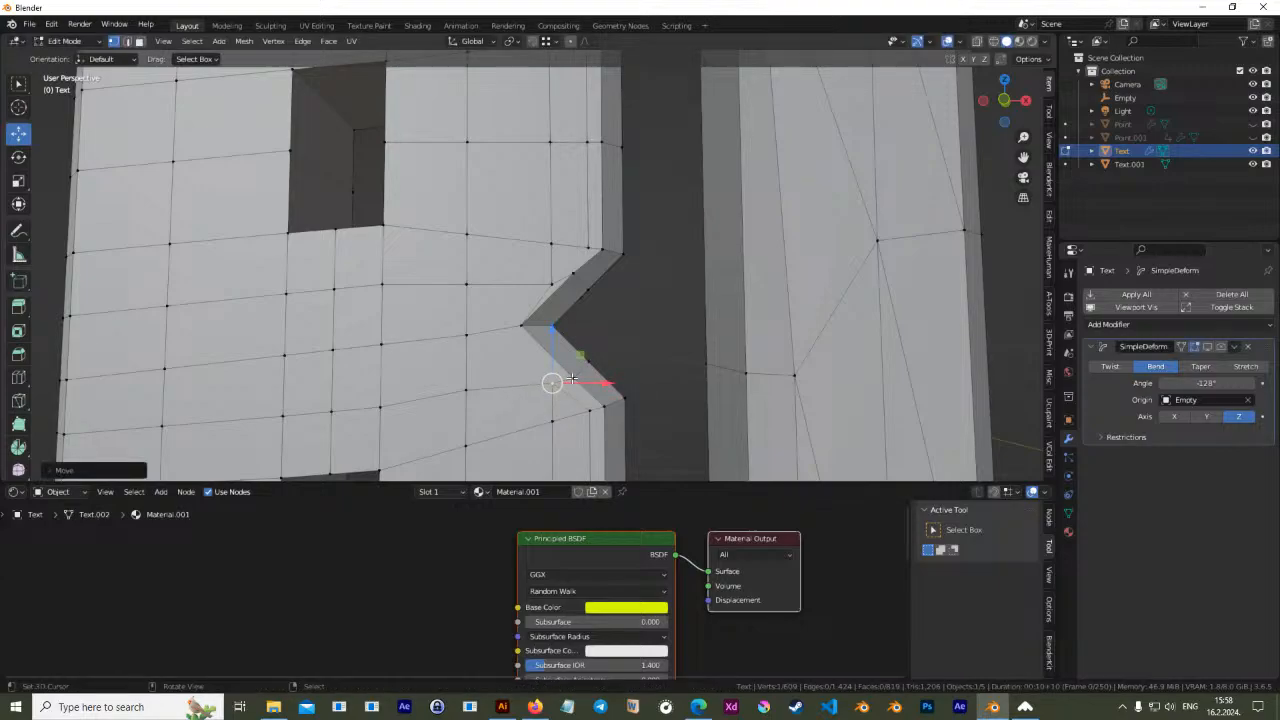
shift+click(572, 378)
key(m)
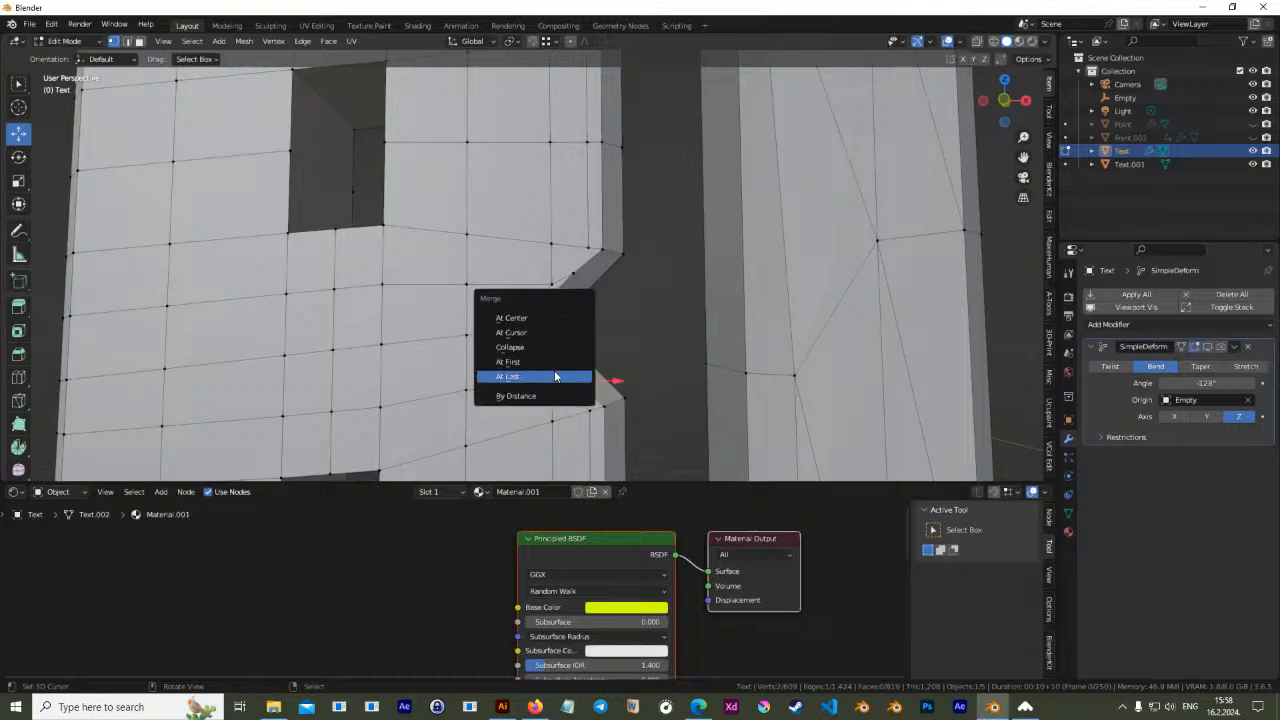
click(547, 376)
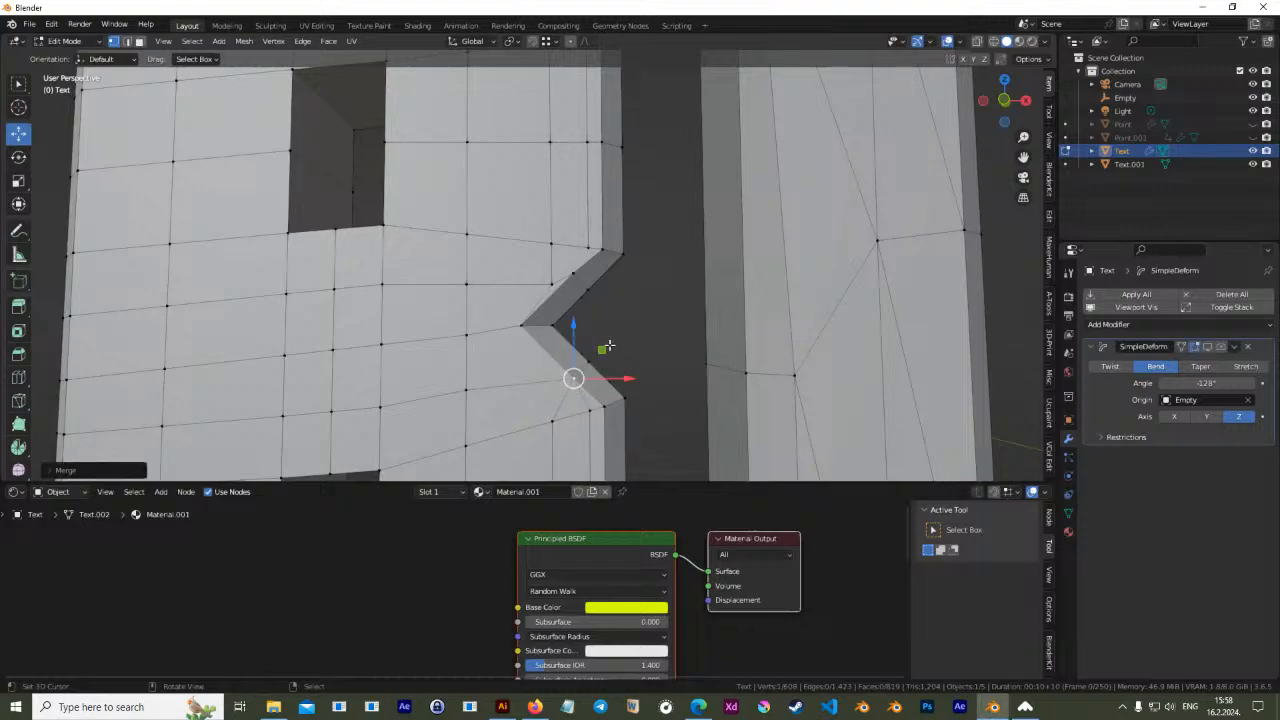
Undo the vertex merge, the vertex move and the larger face merge below the B's notch tip
key(ctrl+z)
key(ctrl+z)
key(ctrl+z)
key(ctrl+z)
key(ctrl+z)
key(ctrl+z)
key(ctrl+z)
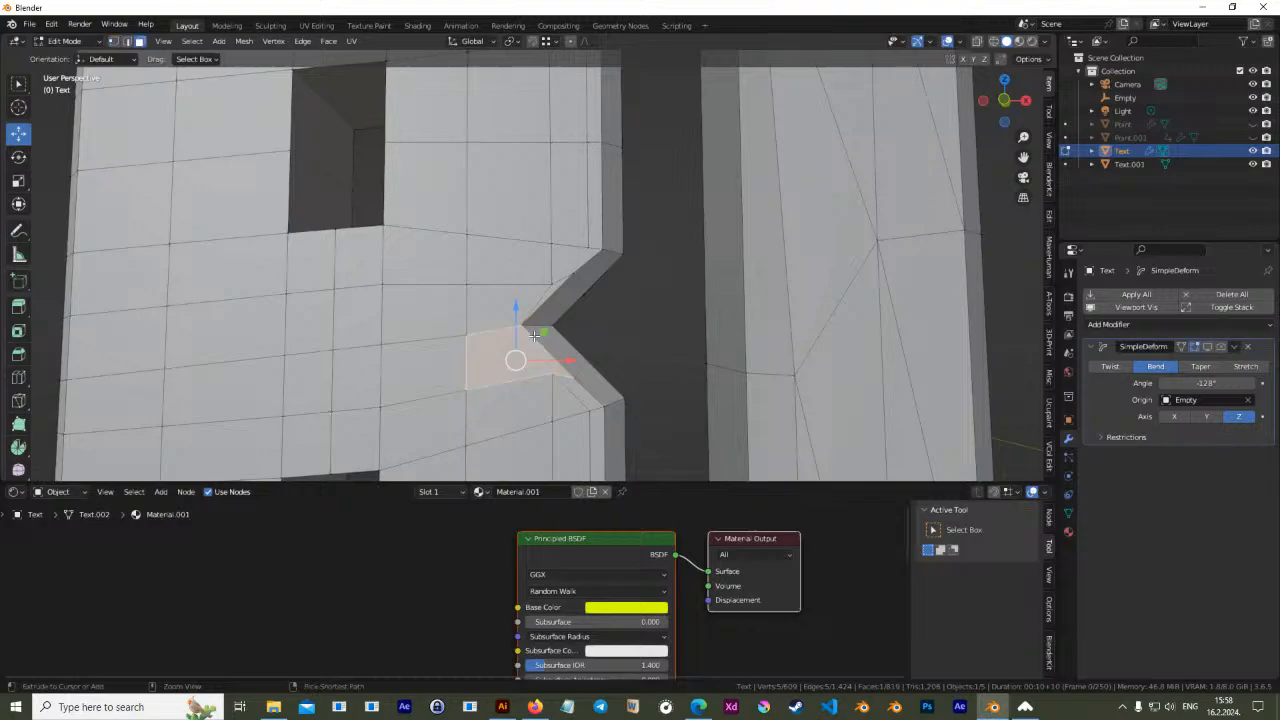
In vertex select mode, reposition the B's front vertices above, at and below the notch tip to even out the bevel border
shift+middle_drag(529, 322, 585, 372)
key(Tab)
key(Tab)
right_click(612, 329)
click(114, 42)
key(g)
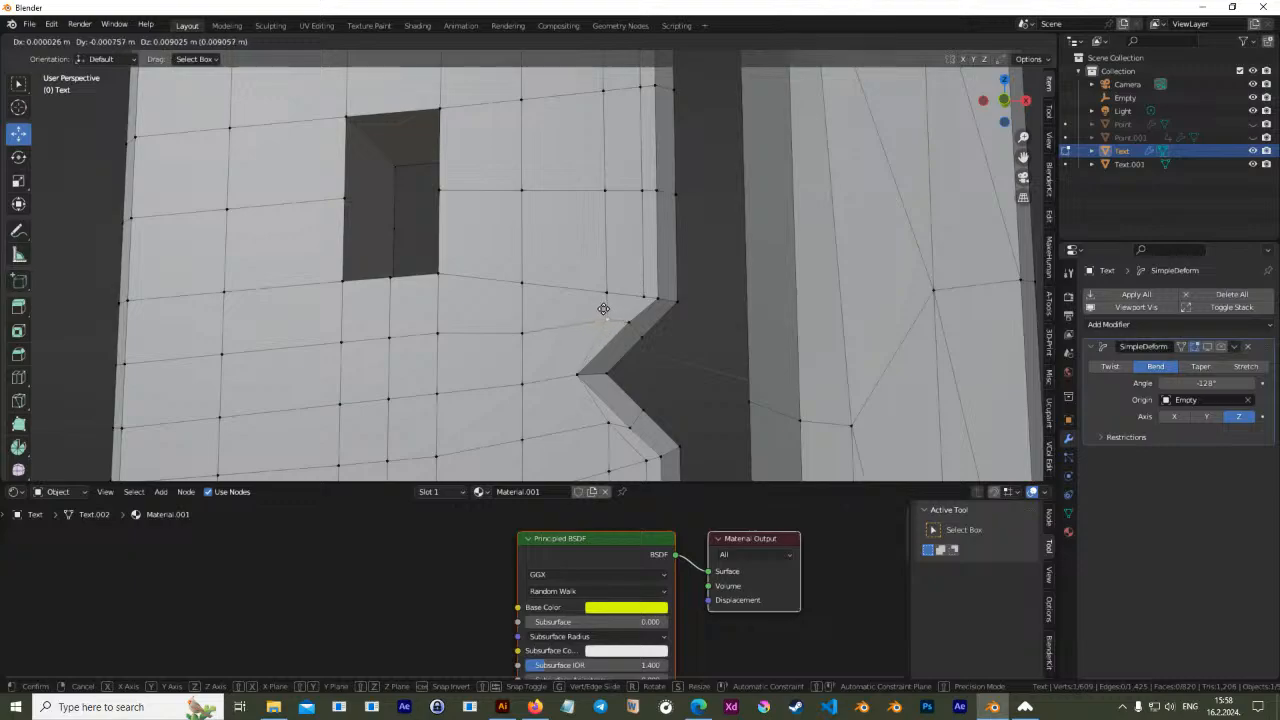
click(575, 364)
key(g)
click(579, 370)
key(g)
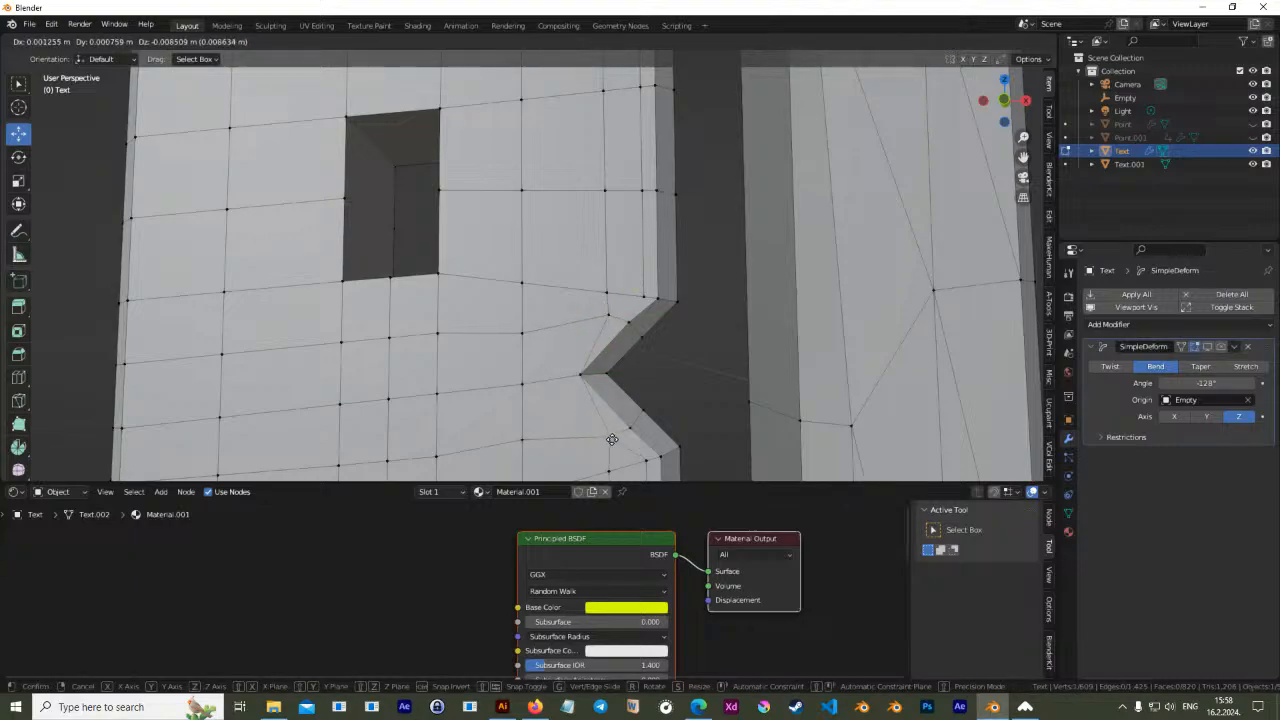
click(608, 434)
key(g)
Knife-cut a new border from the B's upper notch corner through the inner vertex, around the notch tip, to the lower inner vertex
click(640, 292)
shift+click(608, 316)
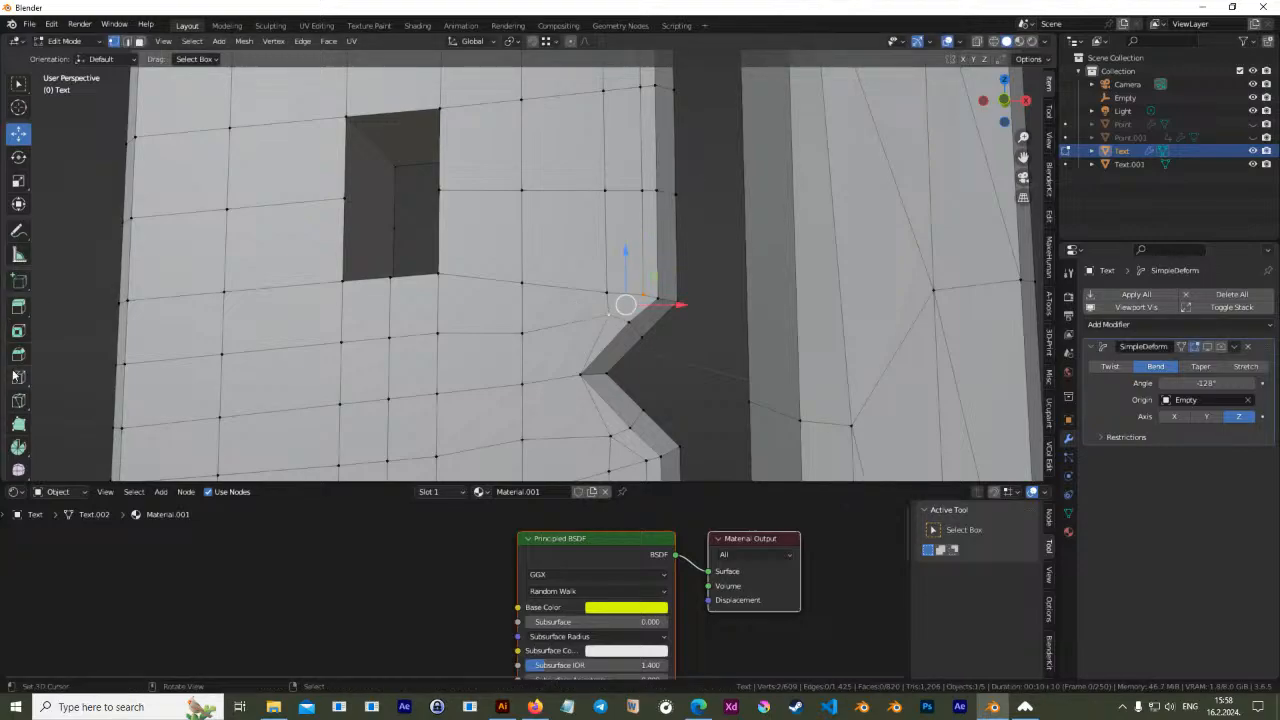
click(28, 401)
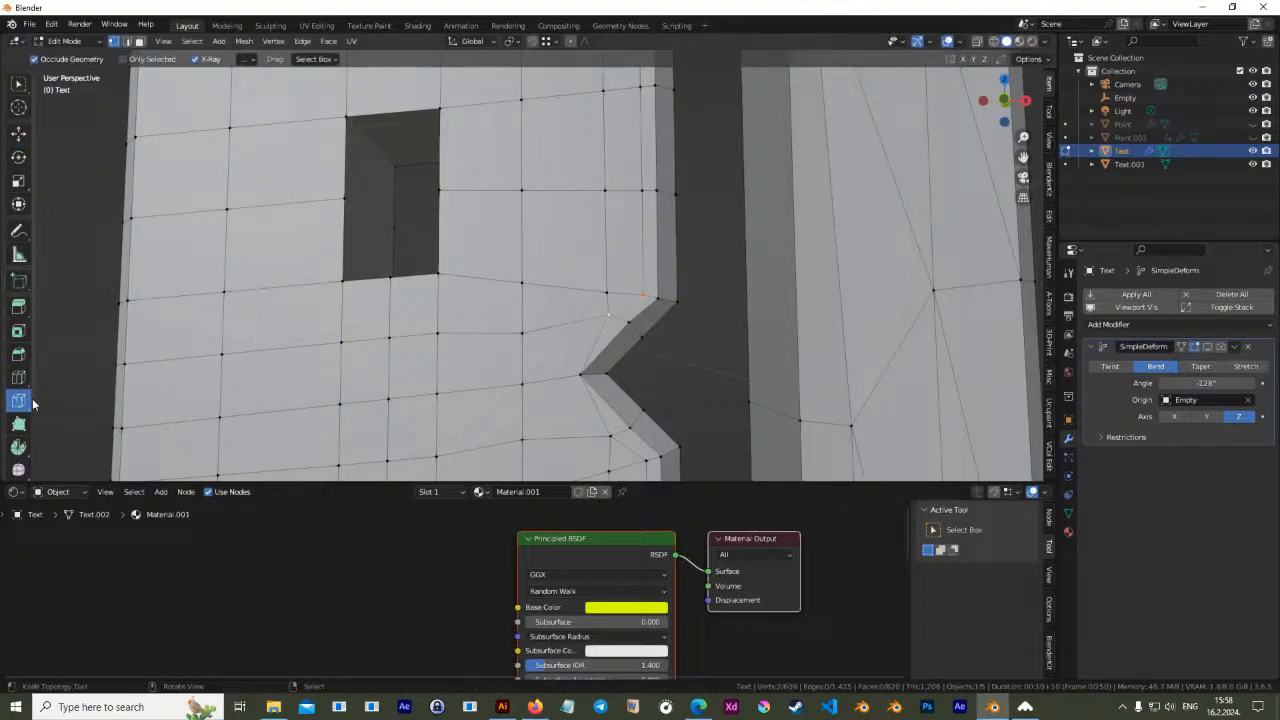
click(608, 316)
click(643, 291)
key(Return)
click(607, 316)
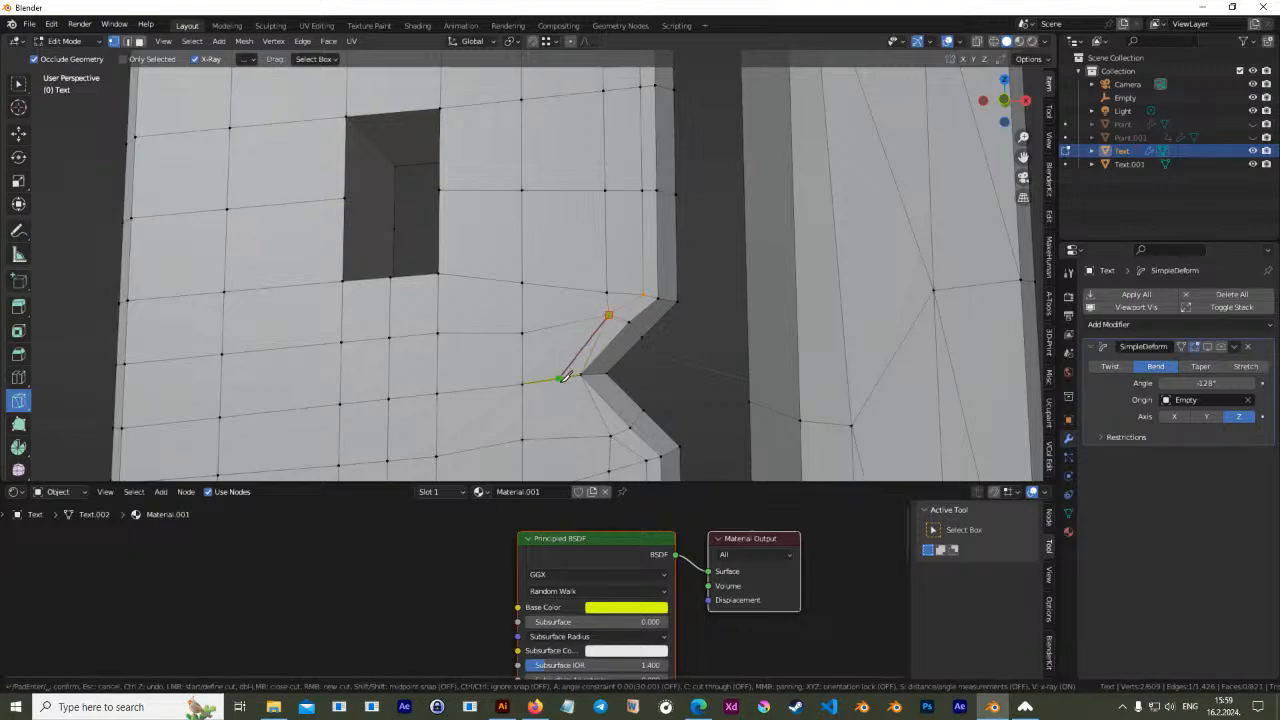
click(611, 436)
key(Return)
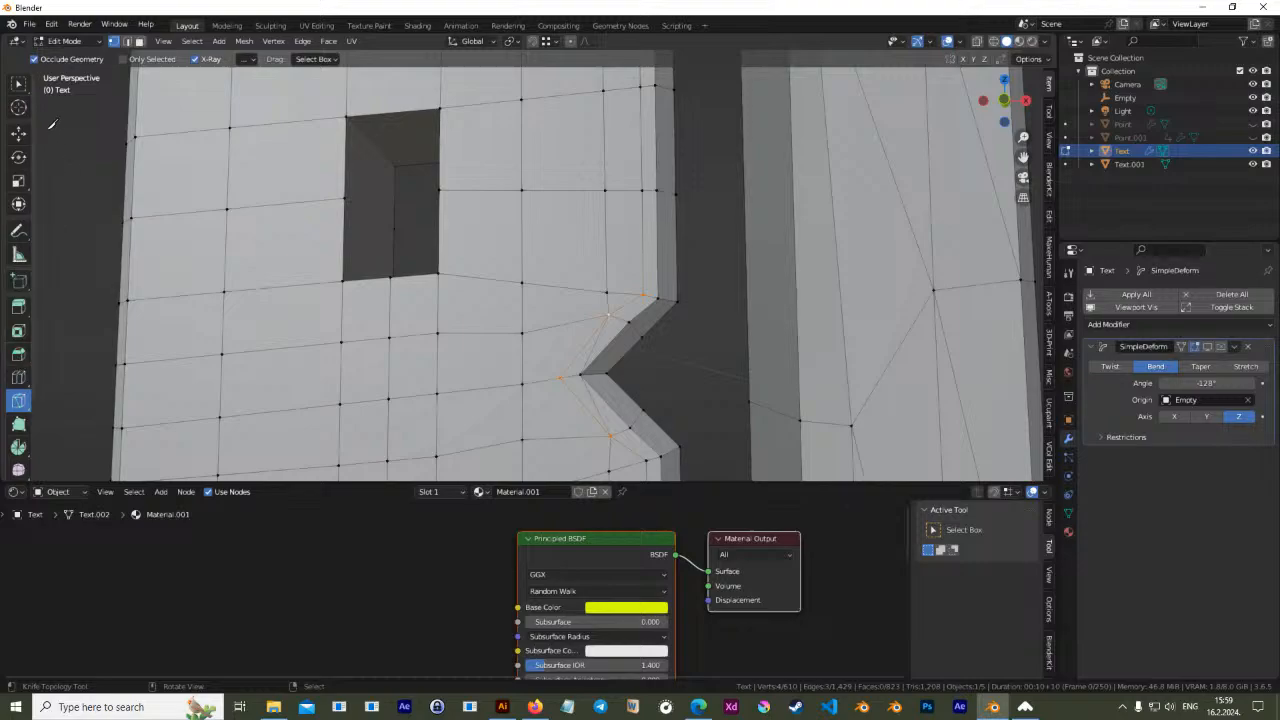
Dissolve the two old diagonal edges running from the B's notch tip to the upper and lower inner vertices, then return to vertex selection
click(18, 133)
click(126, 41)
click(596, 340)
key(x)
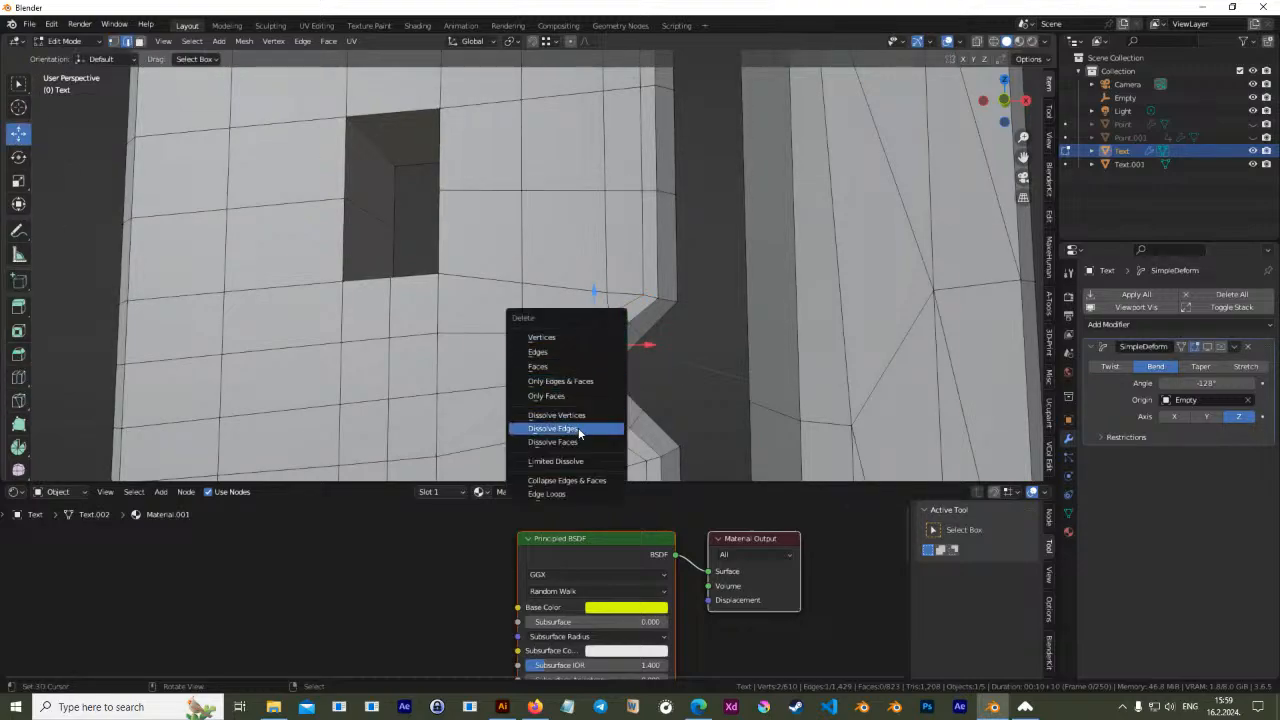
click(579, 429)
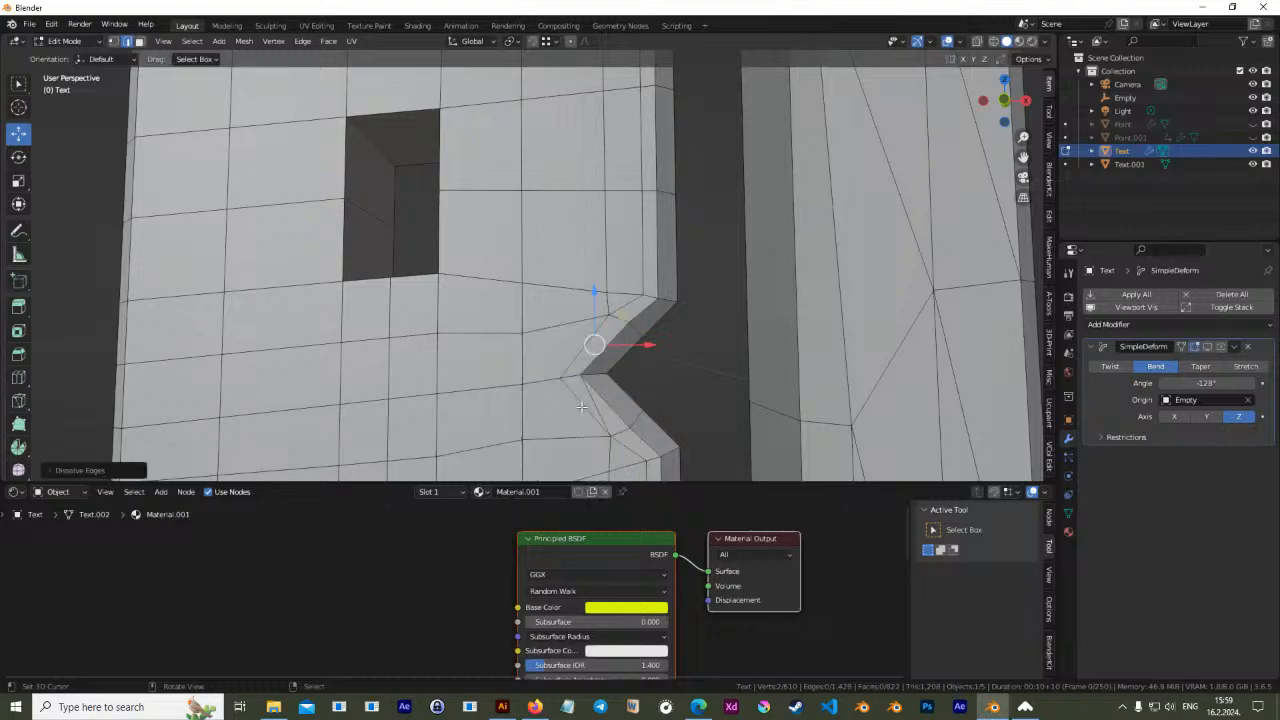
key(x)
click(584, 395)
click(116, 41)
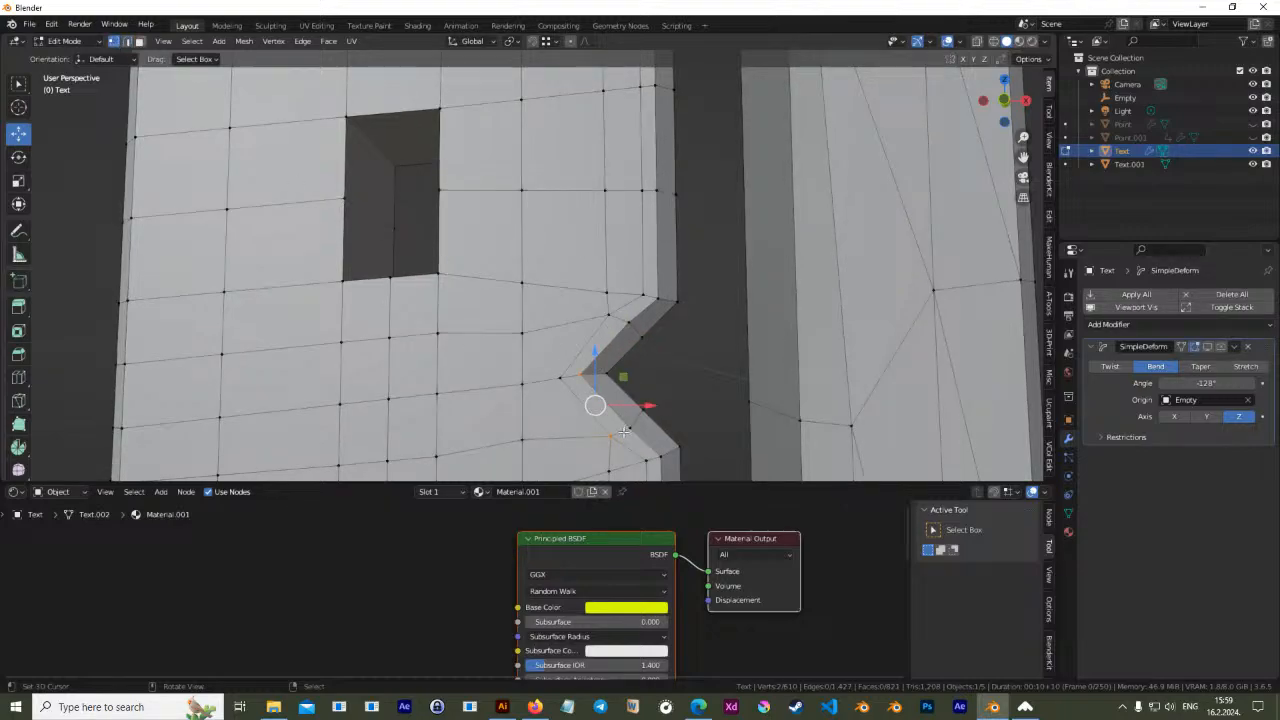
Examine the B's bevel border around the notch and the mesh of the remaining letters from several angles
key(Tab)
key(Tab)
middle_drag(622, 430, 618, 347)
scroll(606, 365, up, 4)
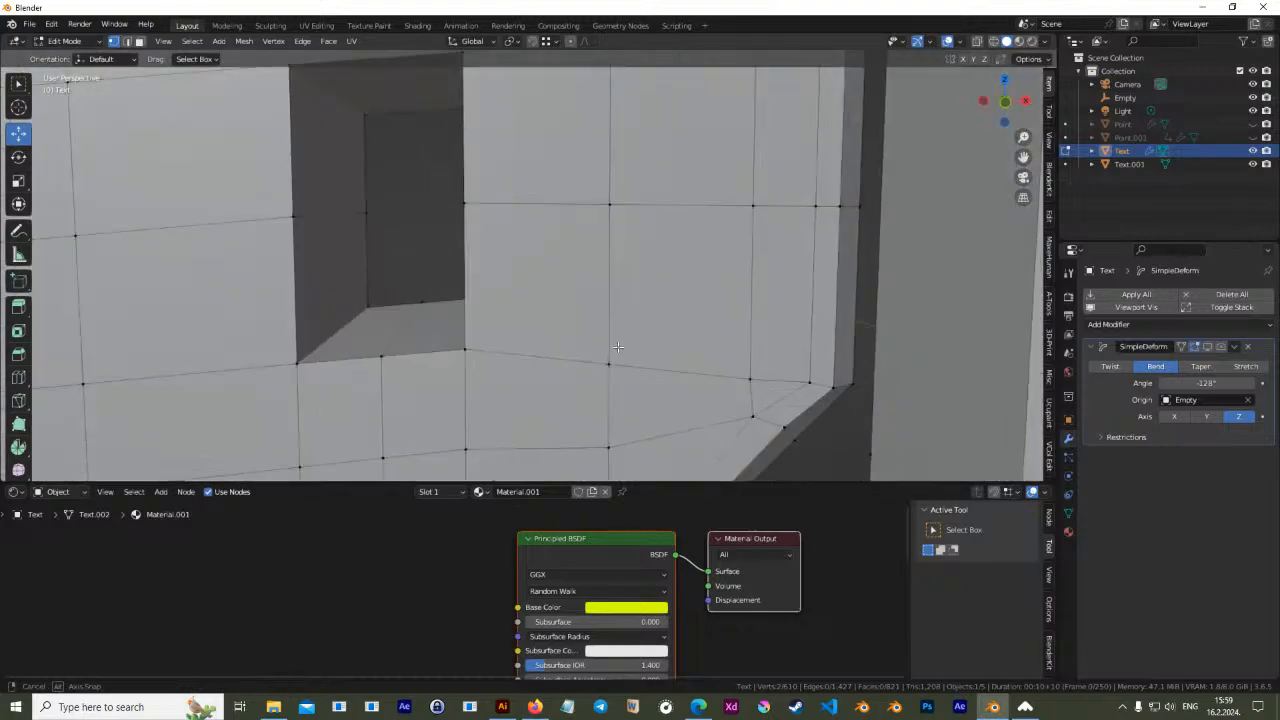
scroll(728, 366, down, 1)
shift+middle_drag(728, 366, 723, 343)
scroll(711, 300, down, 1)
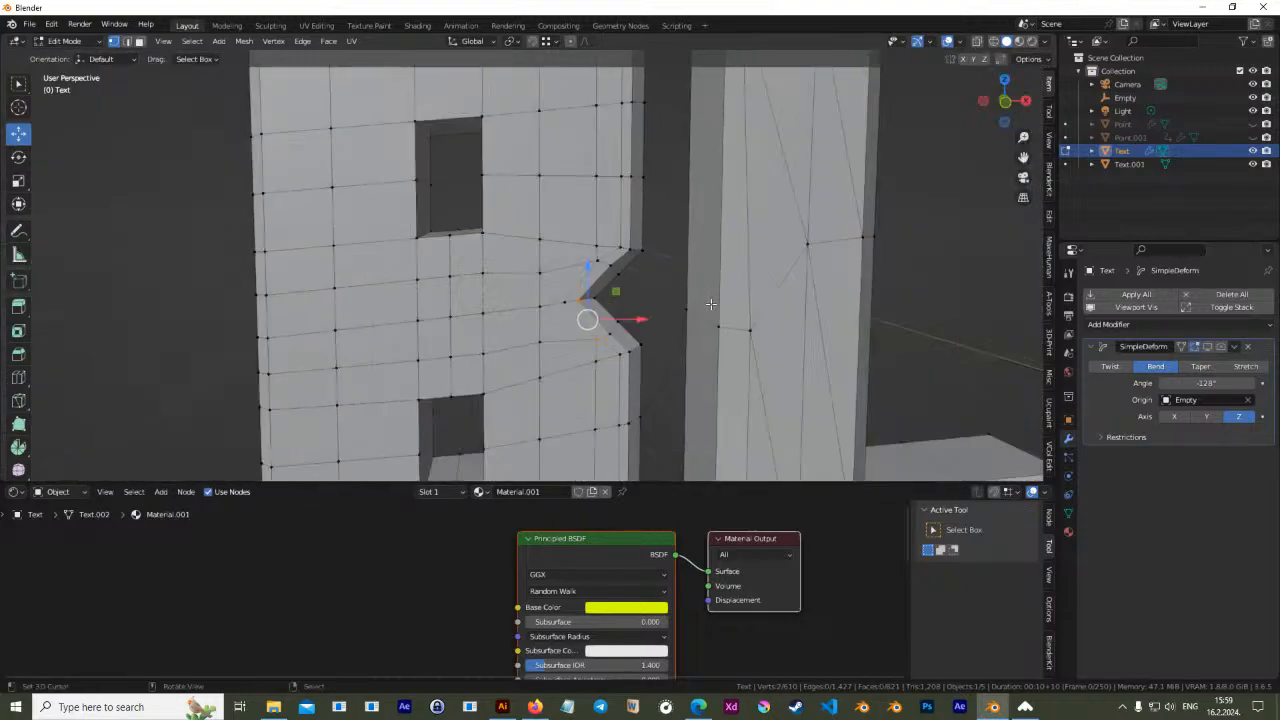
scroll(711, 300, up, 3)
middle_drag(657, 298, 640, 294)
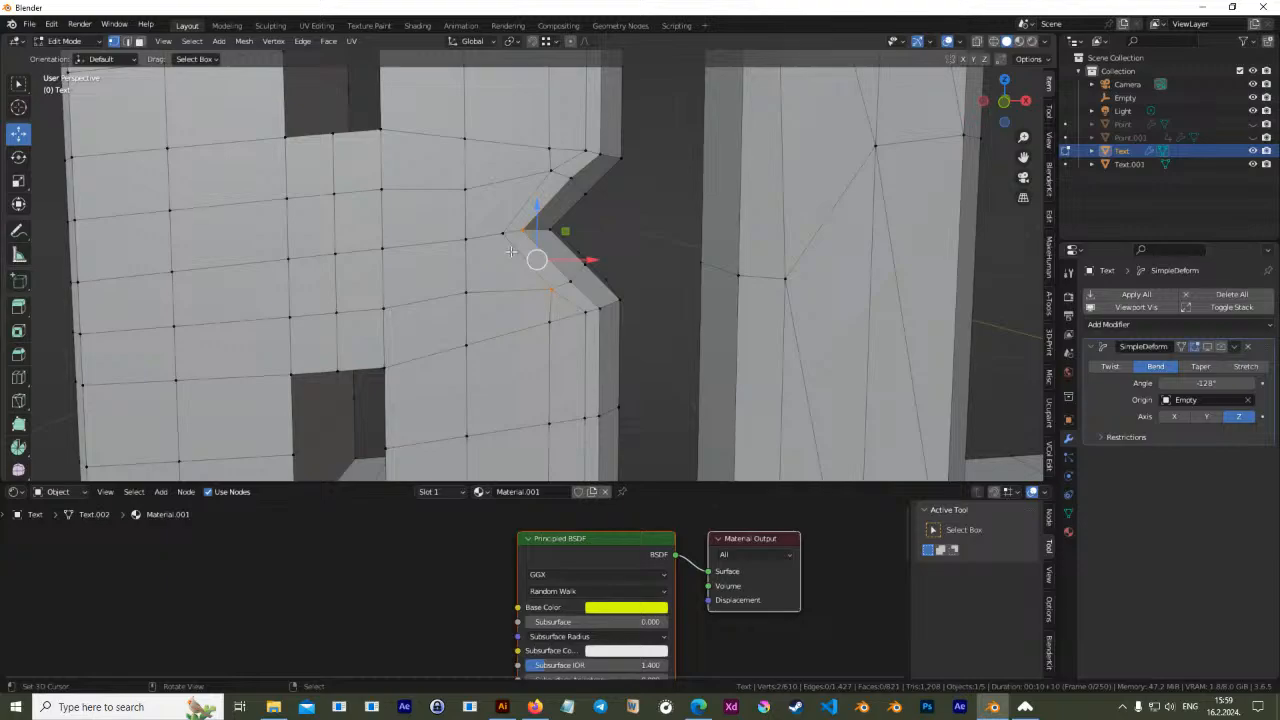
scroll(552, 288, down, 6)
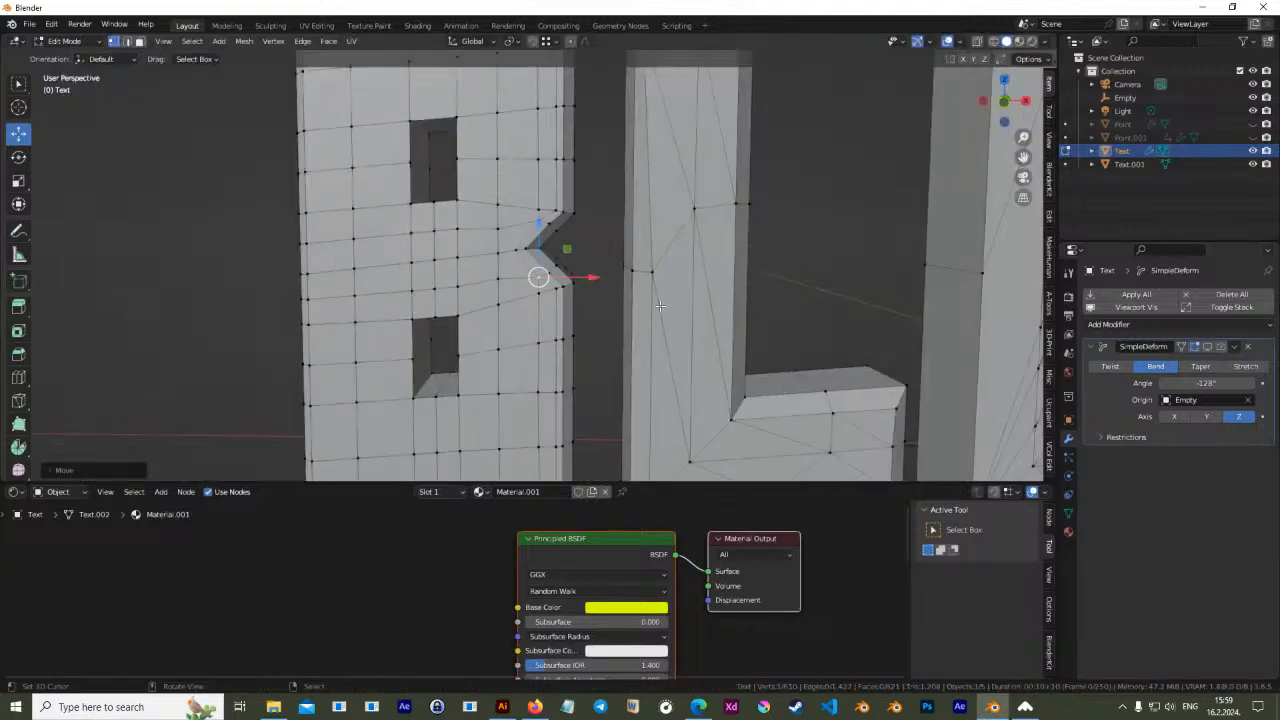
scroll(593, 338, up, 5)
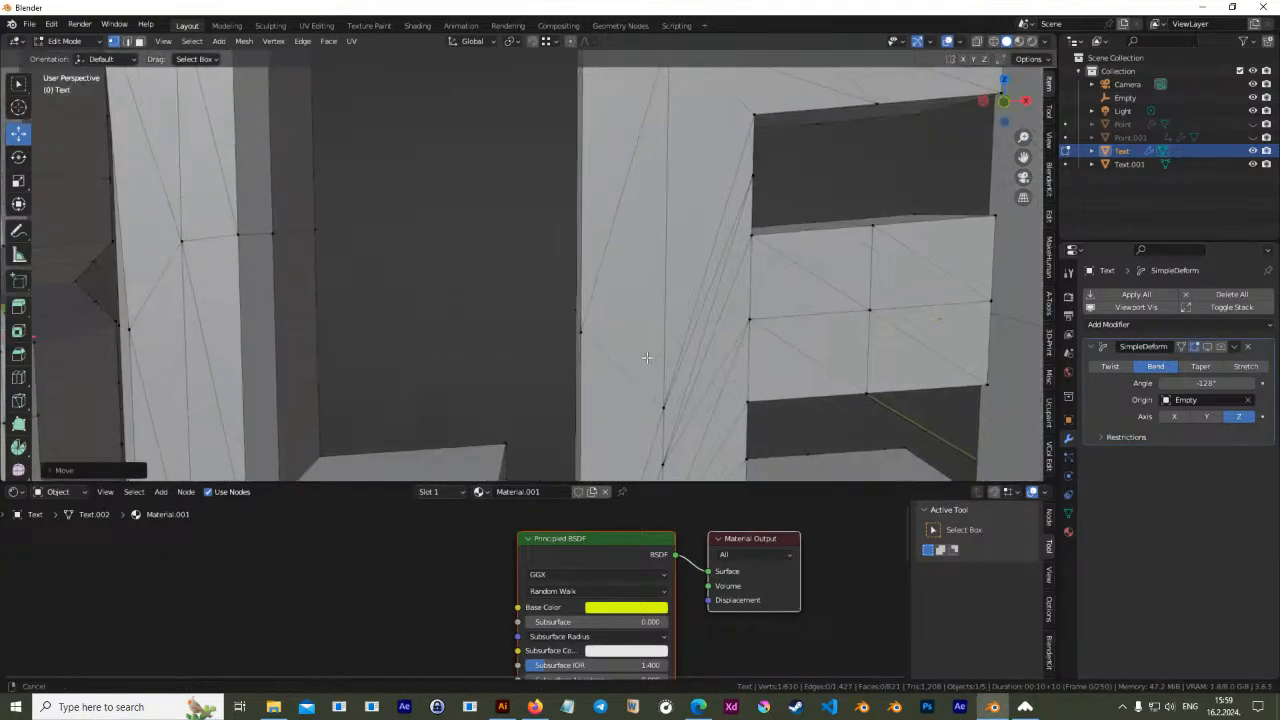
scroll(539, 245, down, 4)
shift+middle_drag(716, 305, 619, 277)
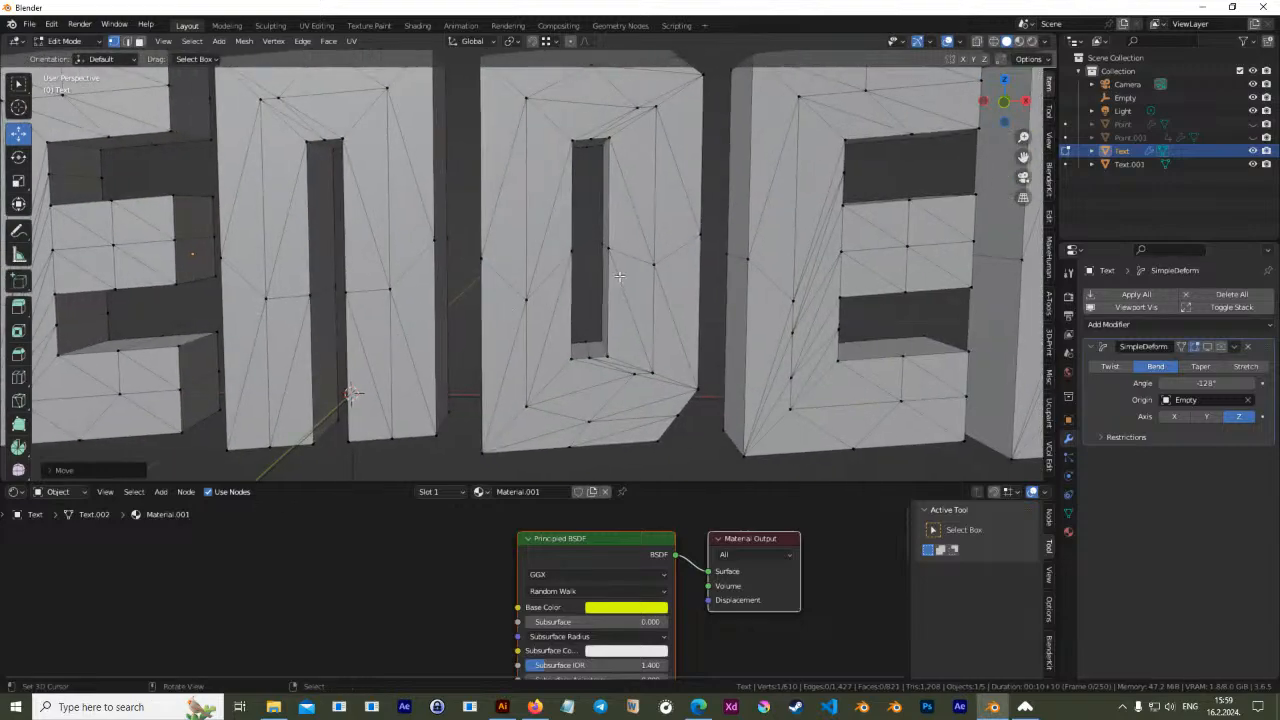
shift+middle_drag(827, 335, 657, 325)
scroll(688, 270, down, 5)
shift+middle_drag(875, 312, 749, 298)
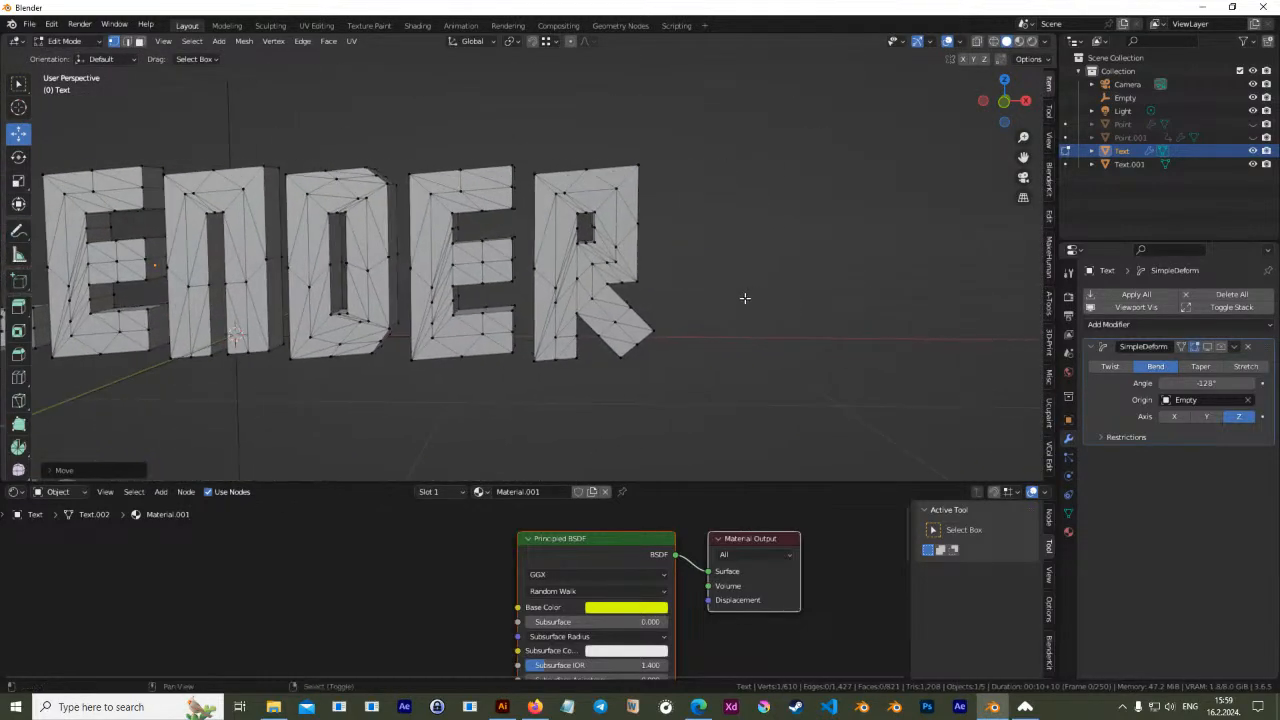
scroll(640, 278, up, 3)
scroll(644, 258, down, 3)
From the front view, select all the B's linked geometry, separate it into its own object and return to Object Mode
key(KP_1)
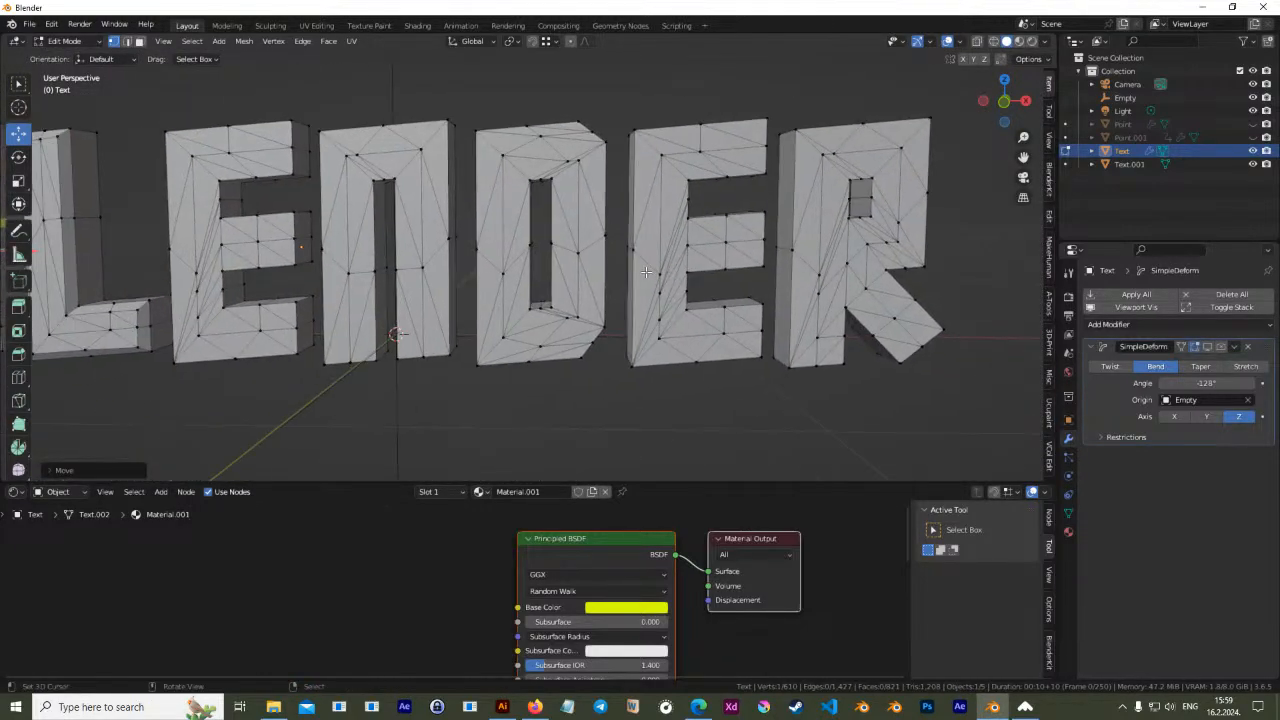
shift+middle_drag(366, 277, 587, 281)
key(Tab)
key(Tab)
shift+middle_drag(421, 263, 623, 268)
key(Tab)
key(Tab)
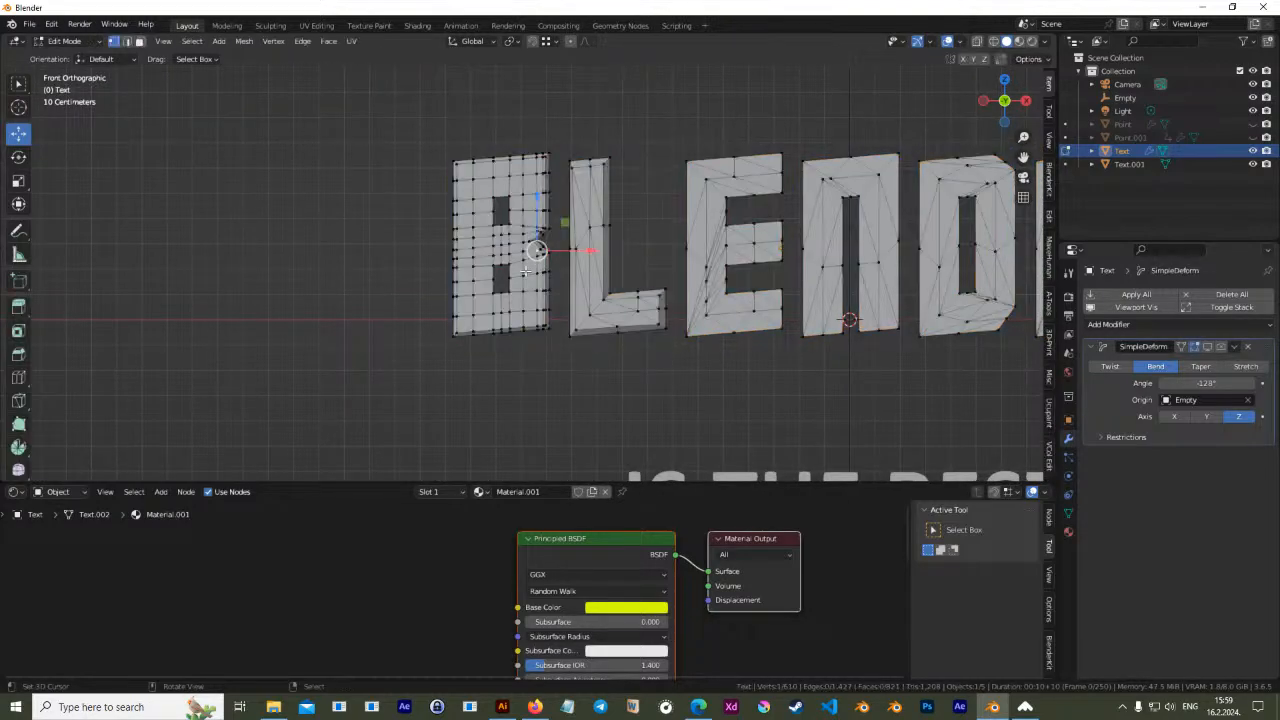
key(ctrl+l)
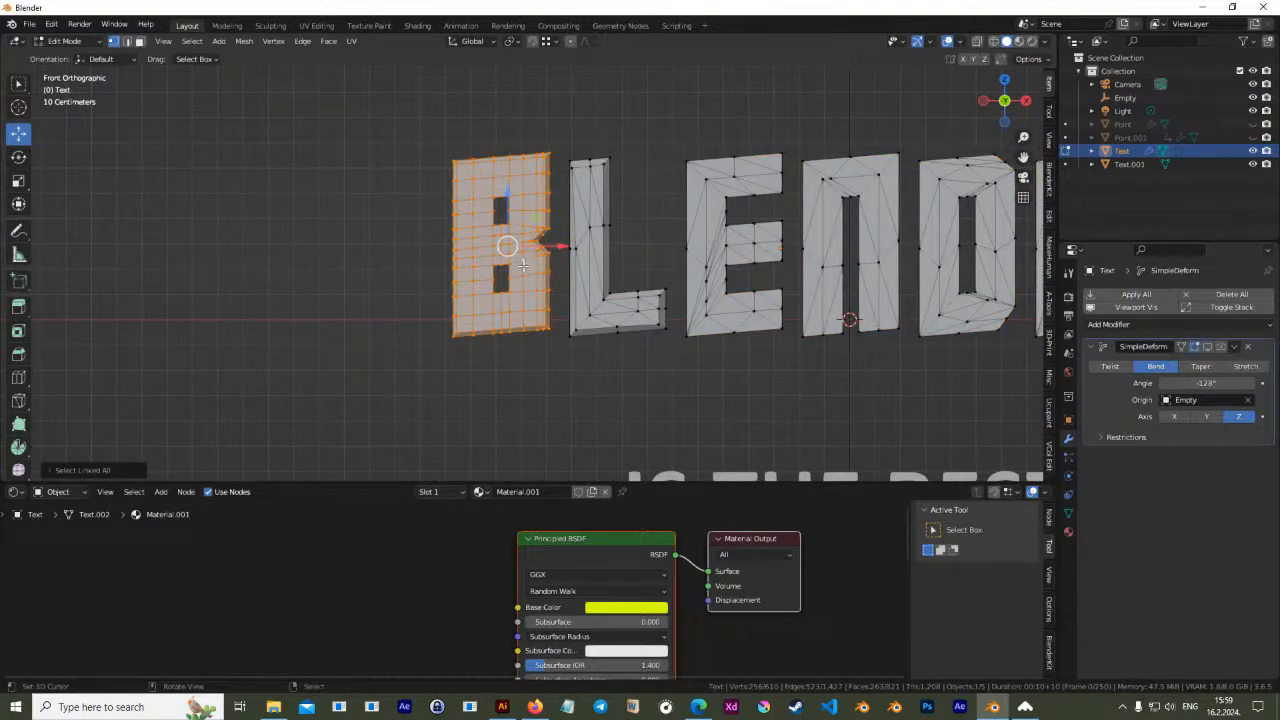
key(p)
click(523, 265)
key(Tab)
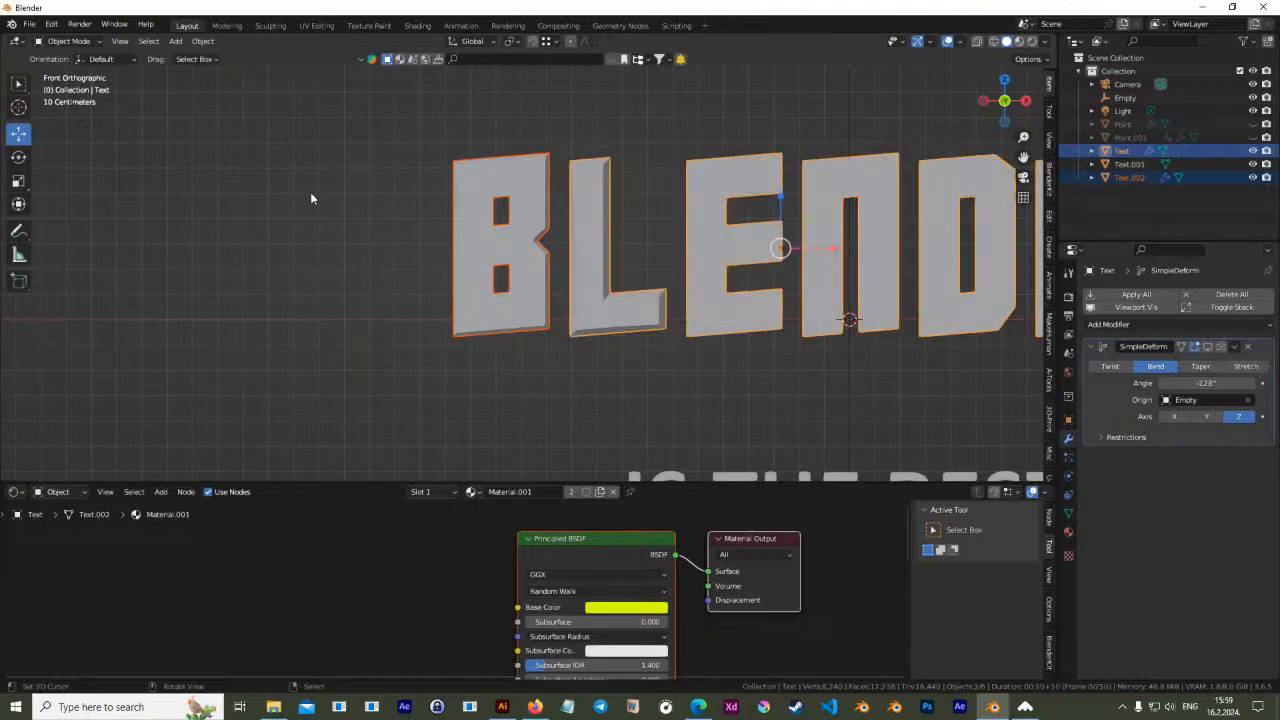
Set the B's origin to its geometry and move the letter along X away from the L
click(530, 280)
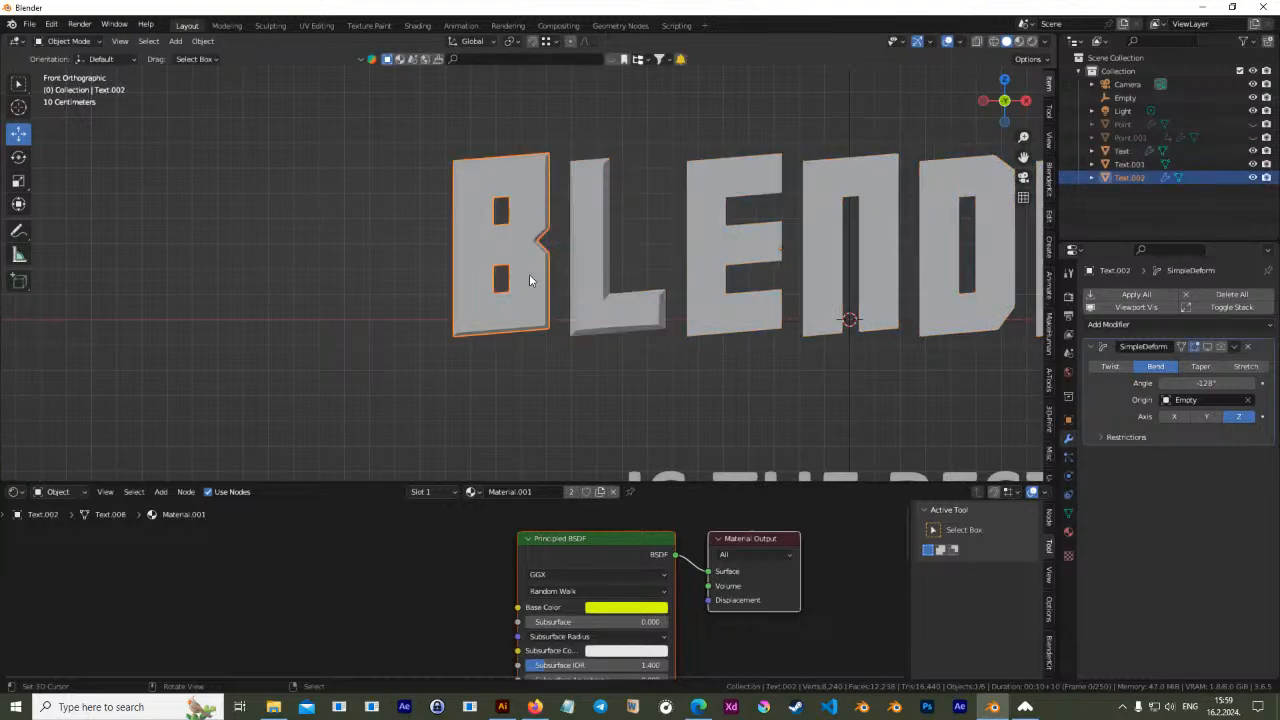
key(ctrl+alt+shift+c)
click(707, 248)
drag(523, 235, 284, 251)
In edge select mode, select the B's side corner edges and the outer outline edges around its face
middle_drag(284, 251, 587, 306)
key(Tab)
middle_drag(500, 275, 621, 338)
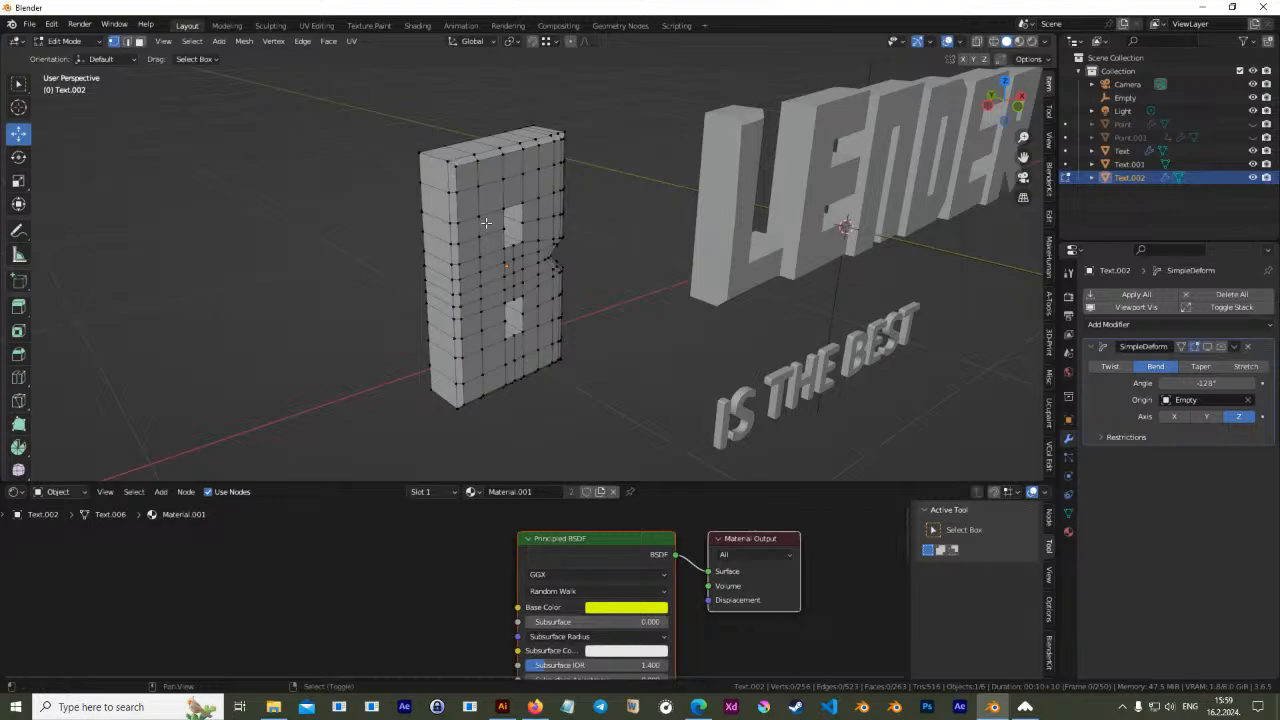
scroll(482, 219, up, 3)
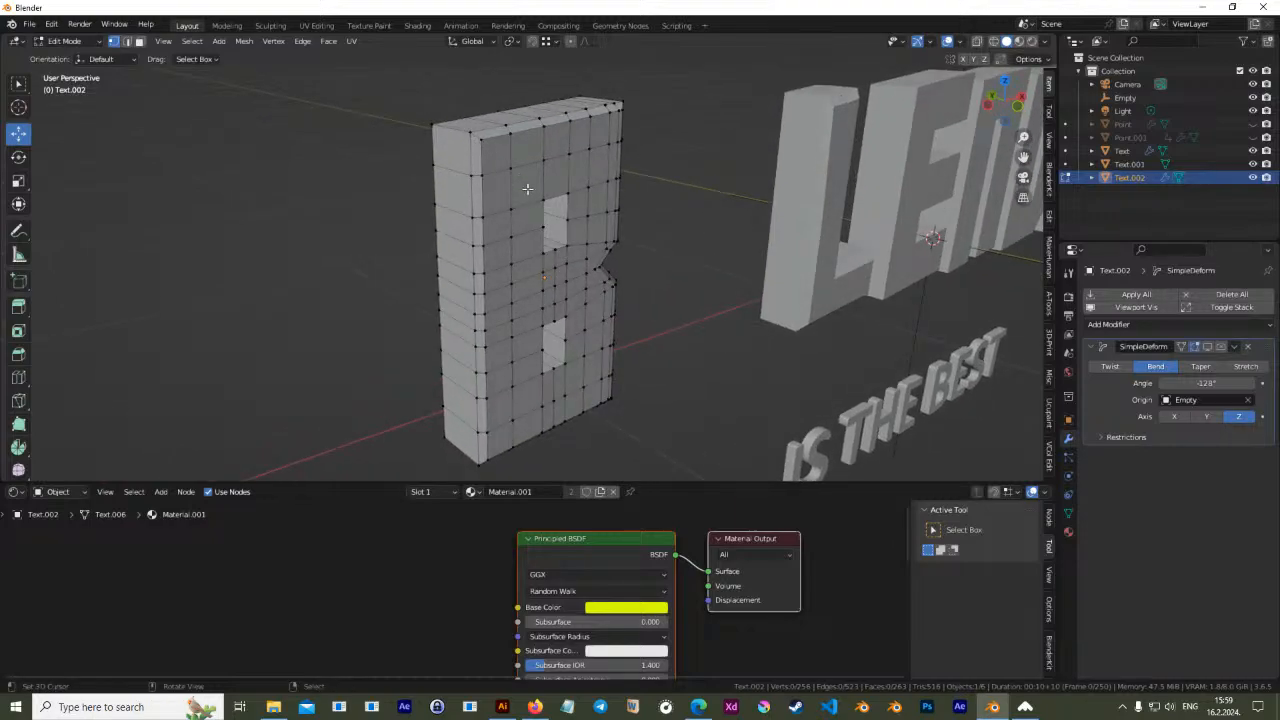
middle_drag(511, 190, 540, 256)
middle_drag(450, 220, 539, 235)
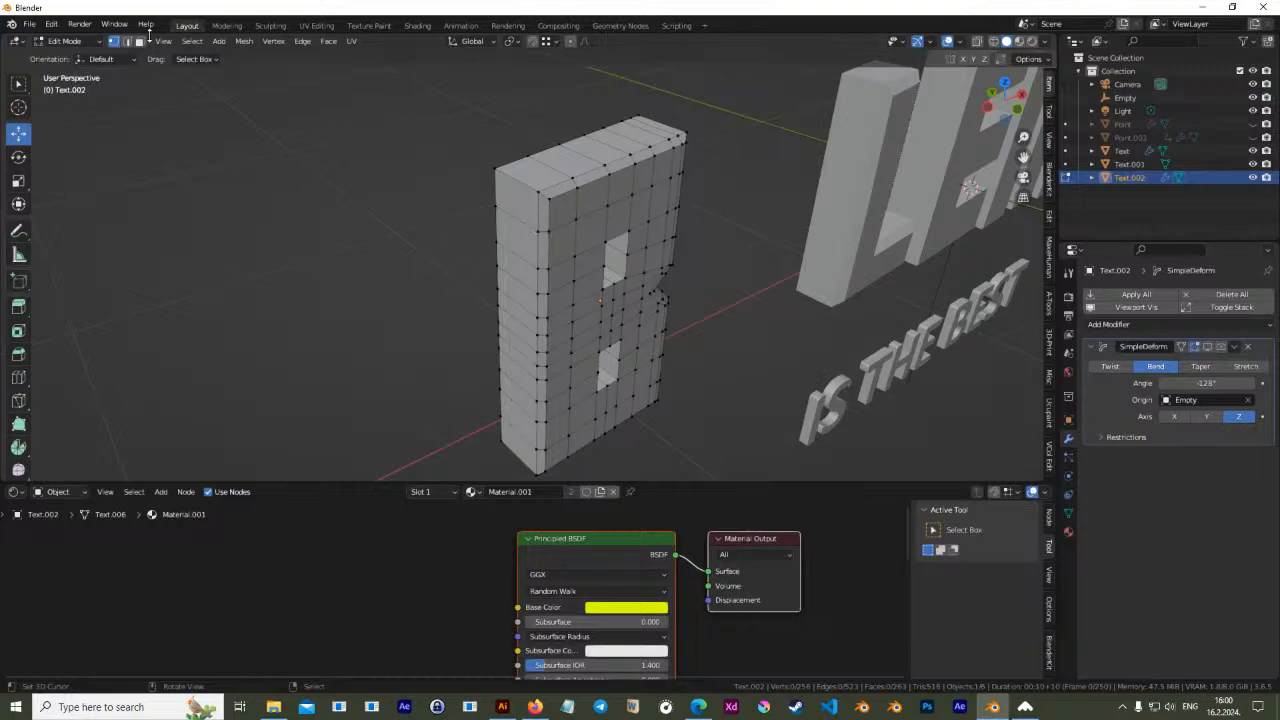
click(525, 185)
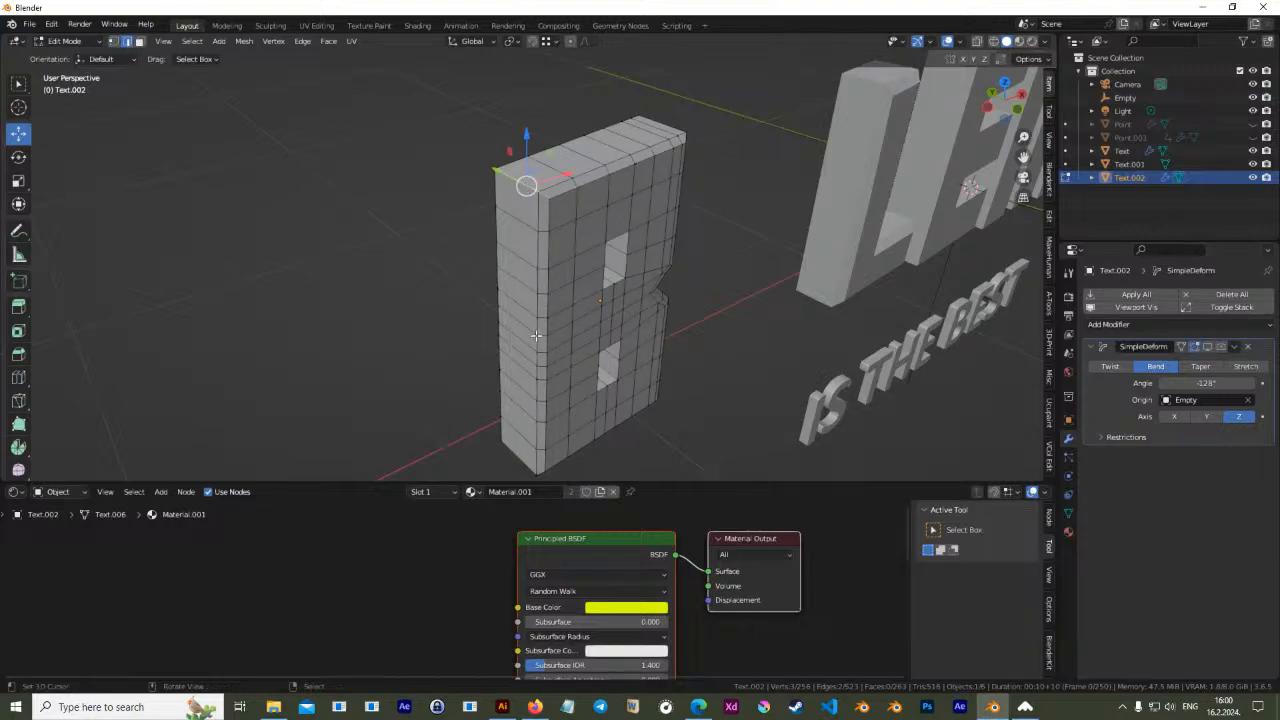
middle_drag(506, 447, 583, 370)
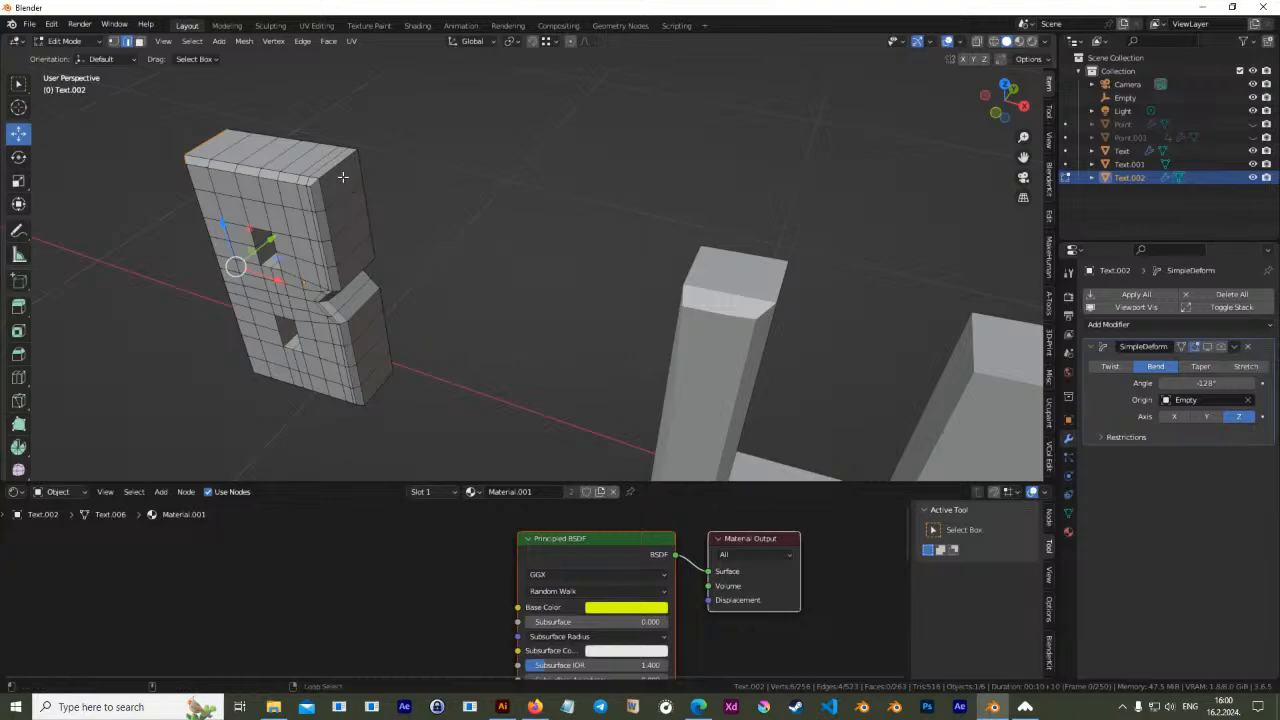
middle_drag(334, 168, 768, 195)
alt+shift+right_click(805, 182)
alt+shift+right_click(806, 160)
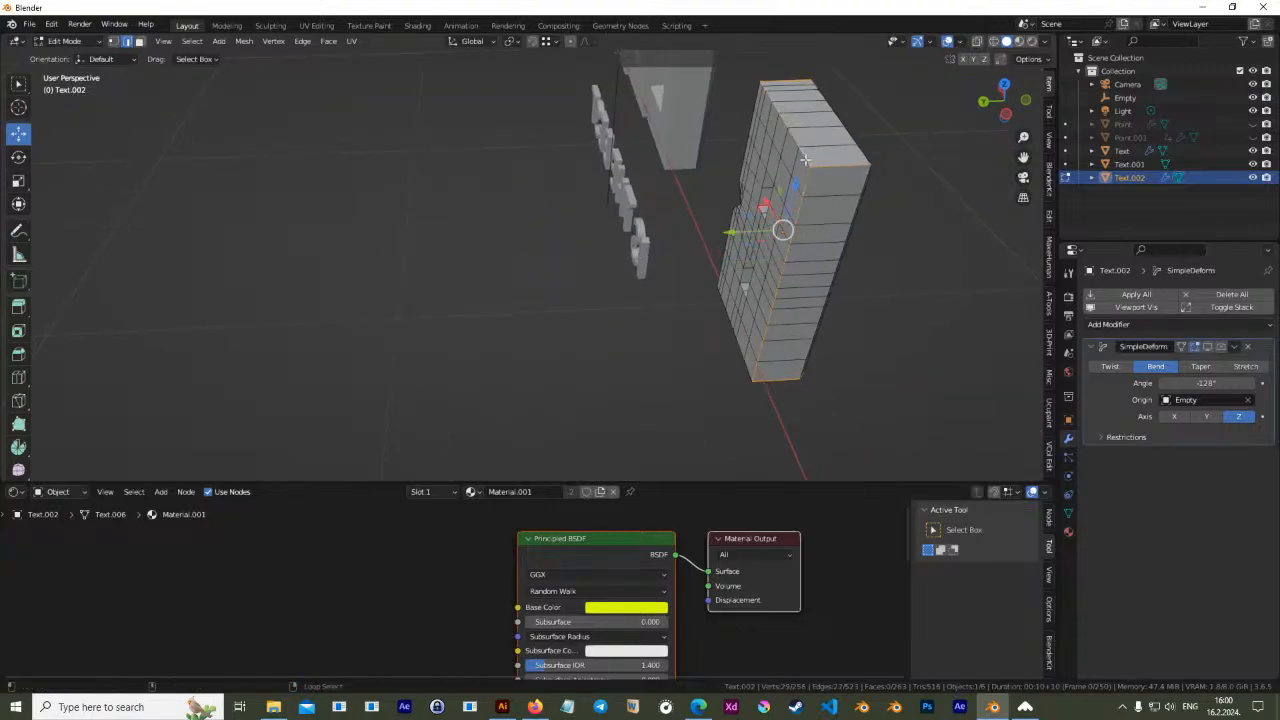
Undo the stray loop selection across the B's face and add the remaining notch and outline edges to the selection
middle_drag(878, 190, 420, 172)
scroll(470, 216, up, 3)
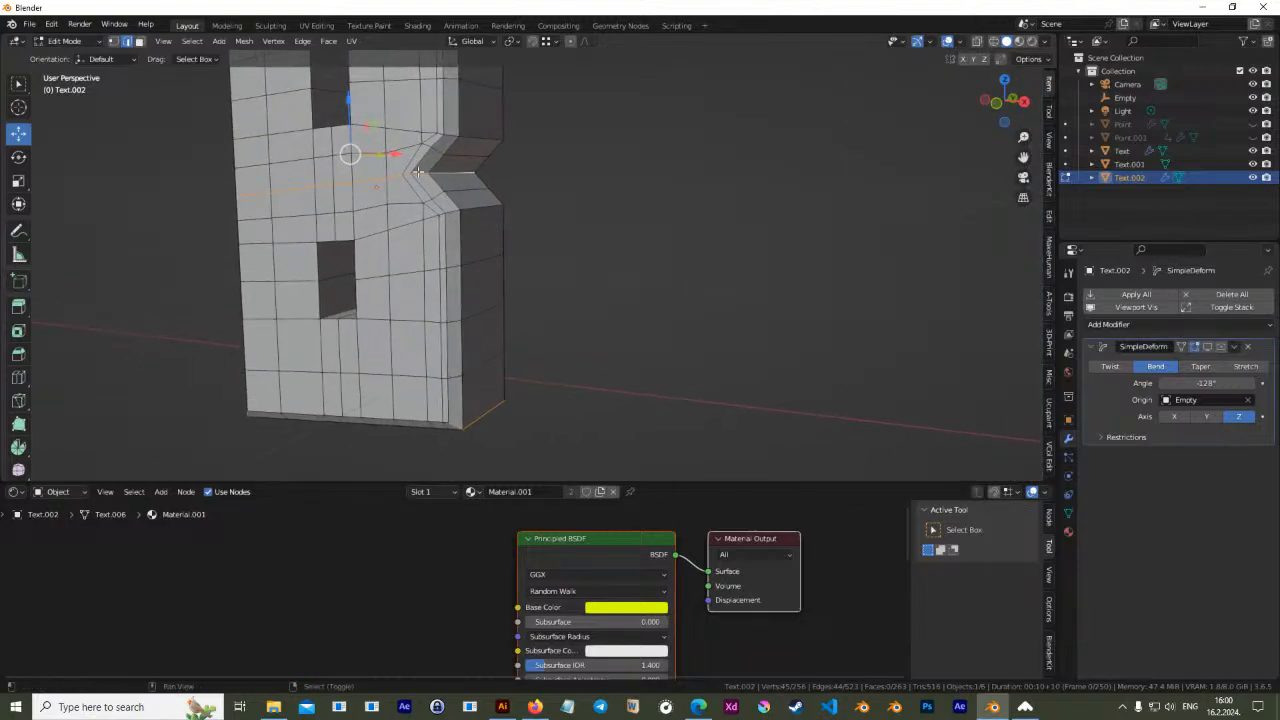
key(ctrl+z)
shift+right_click(446, 174)
middle_drag(519, 183, 643, 136)
middle_drag(483, 273, 502, 226)
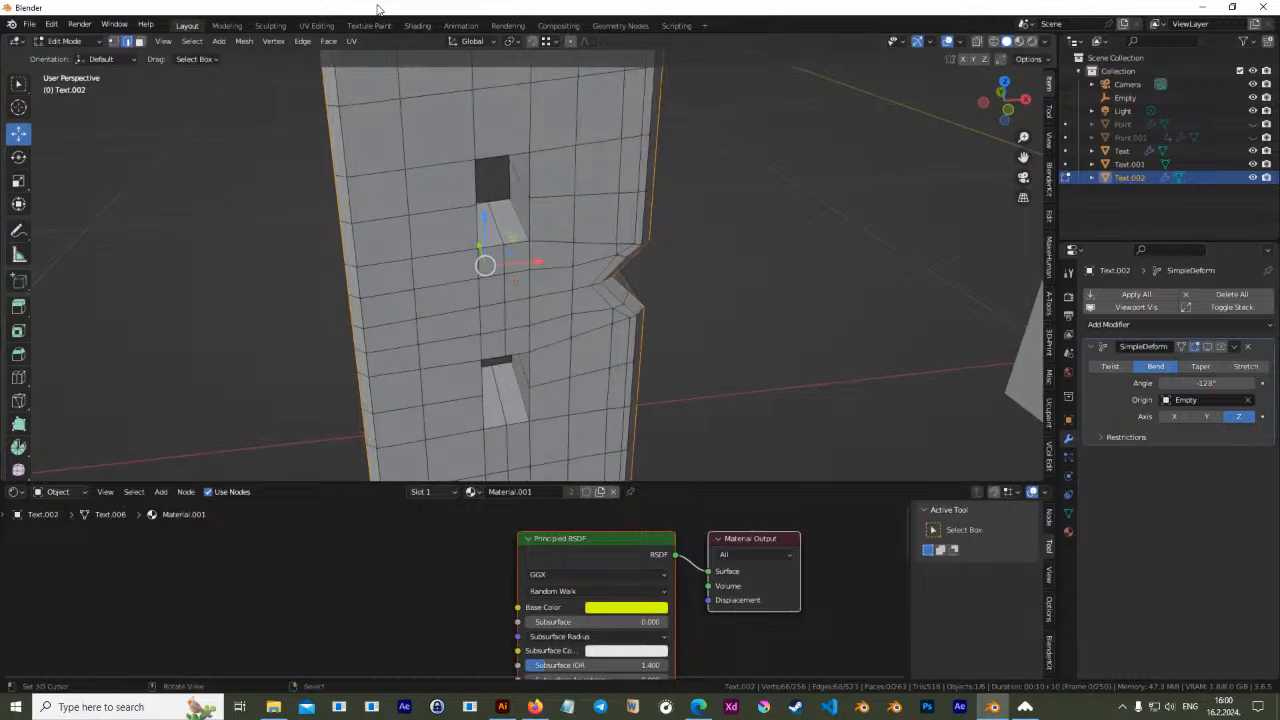
In the UV Editing workspace, mark the B's selected outline and corner edges as seams
click(316, 26)
scroll(814, 334, up, 5)
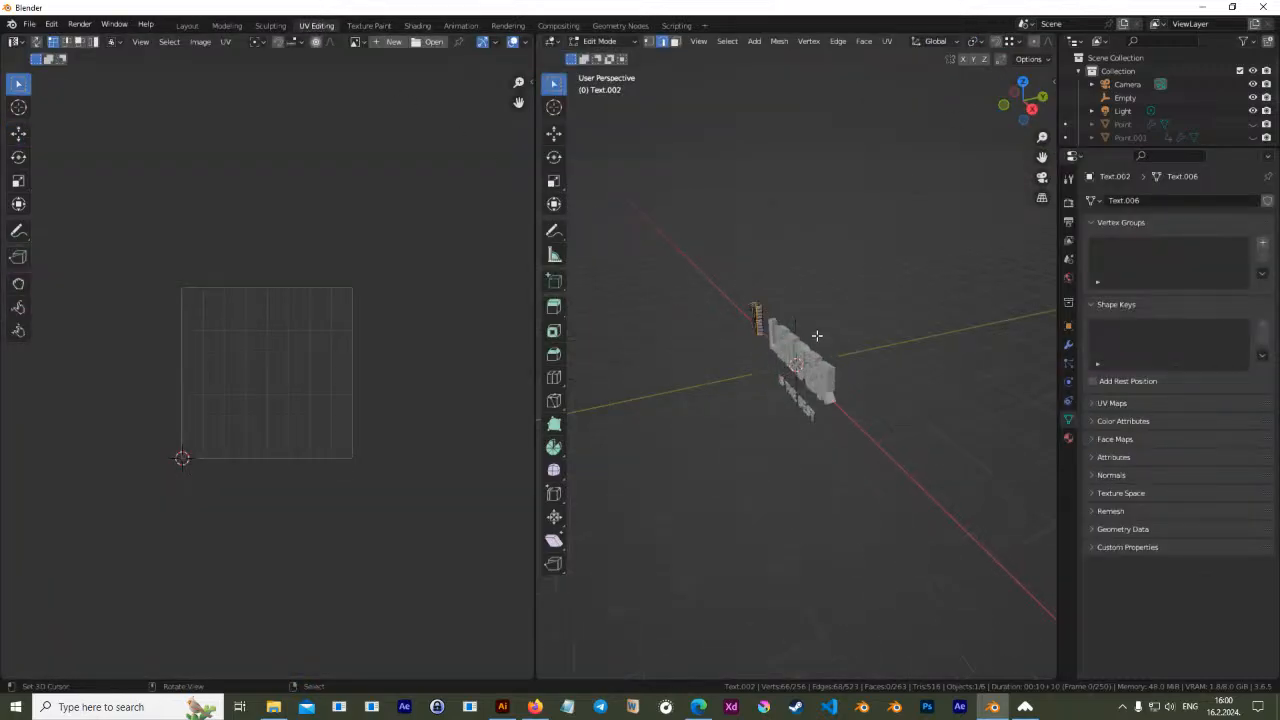
middle_drag(870, 332, 958, 283)
shift+middle_drag(655, 352, 820, 380)
scroll(820, 380, up, 4)
shift+middle_drag(978, 394, 869, 286)
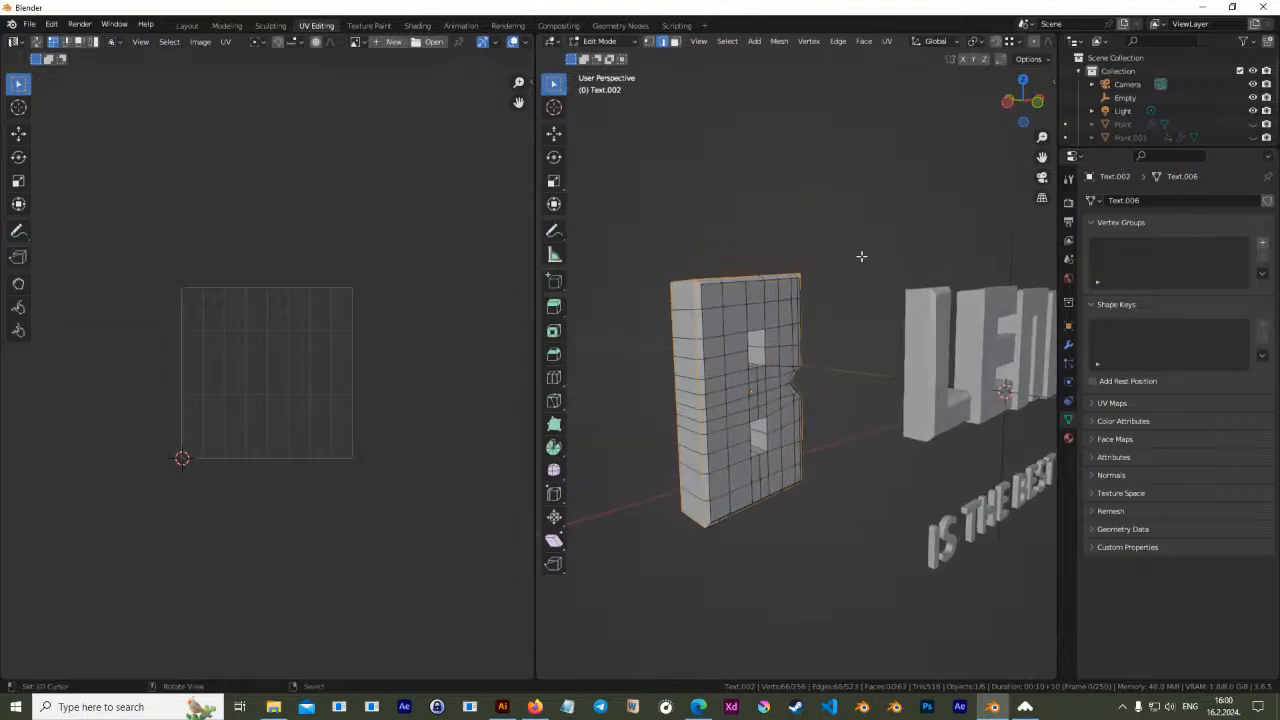
click(839, 42)
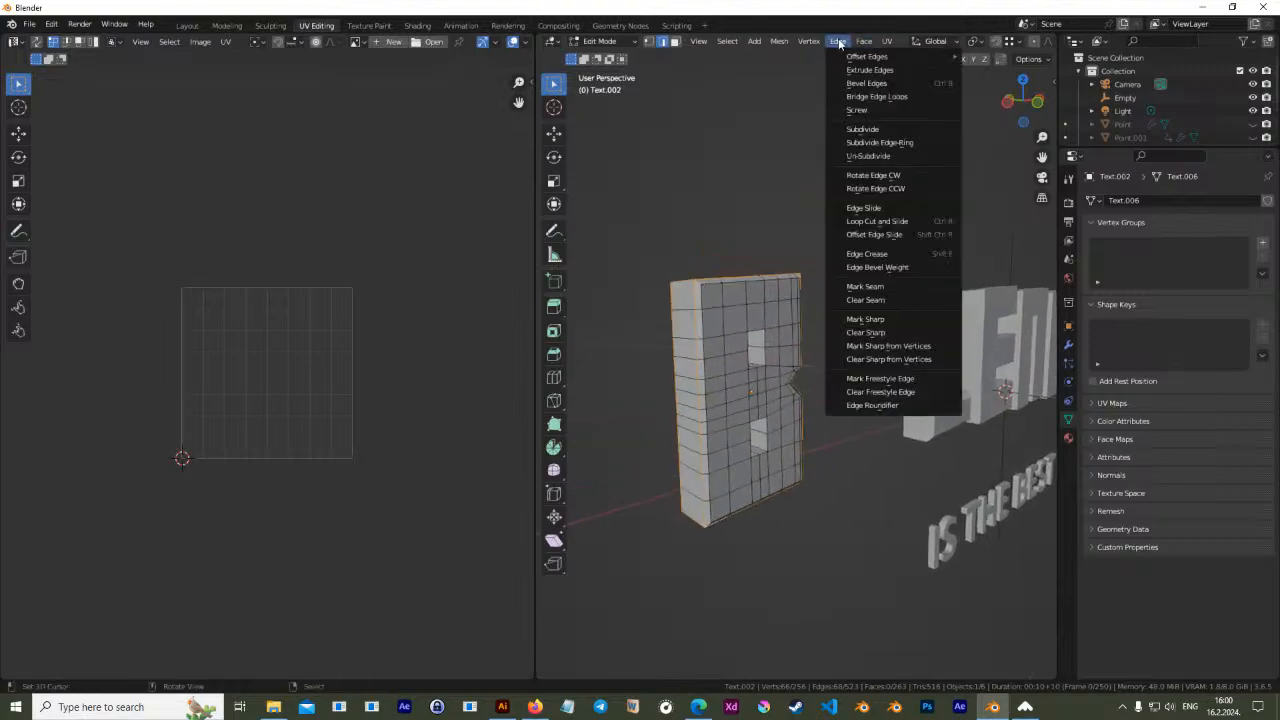
click(866, 287)
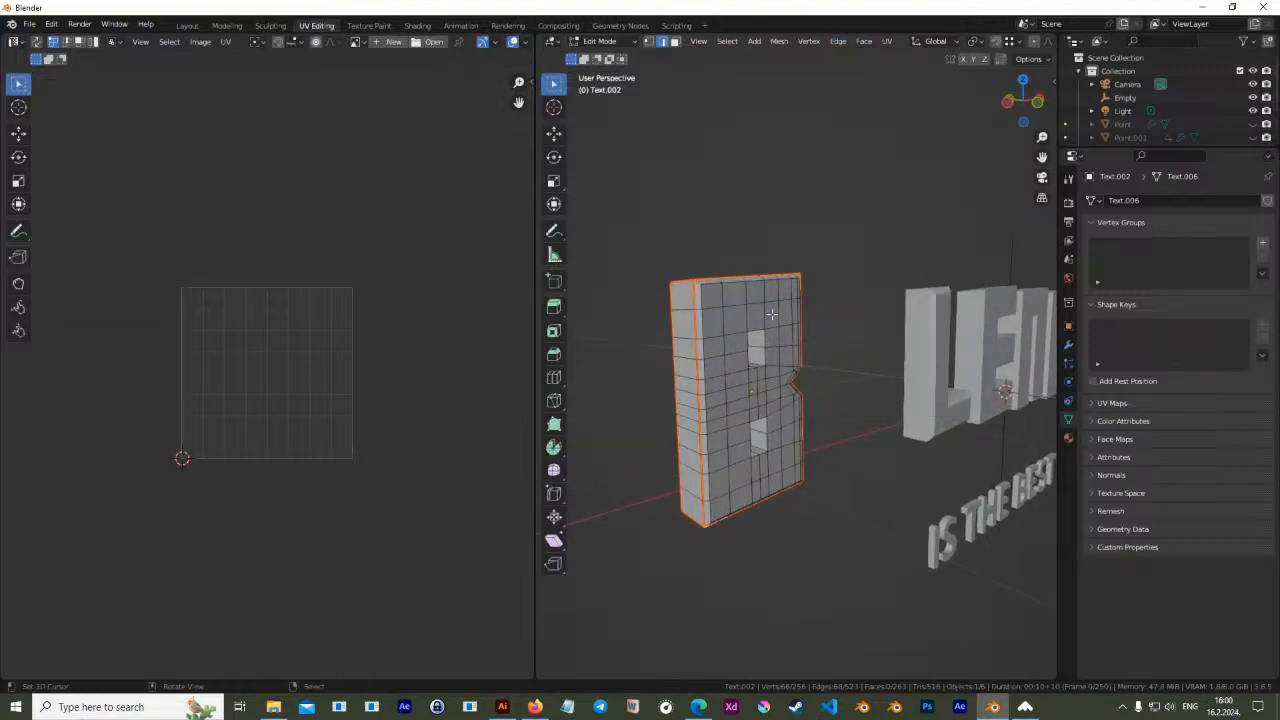
middle_drag(772, 314, 778, 440)
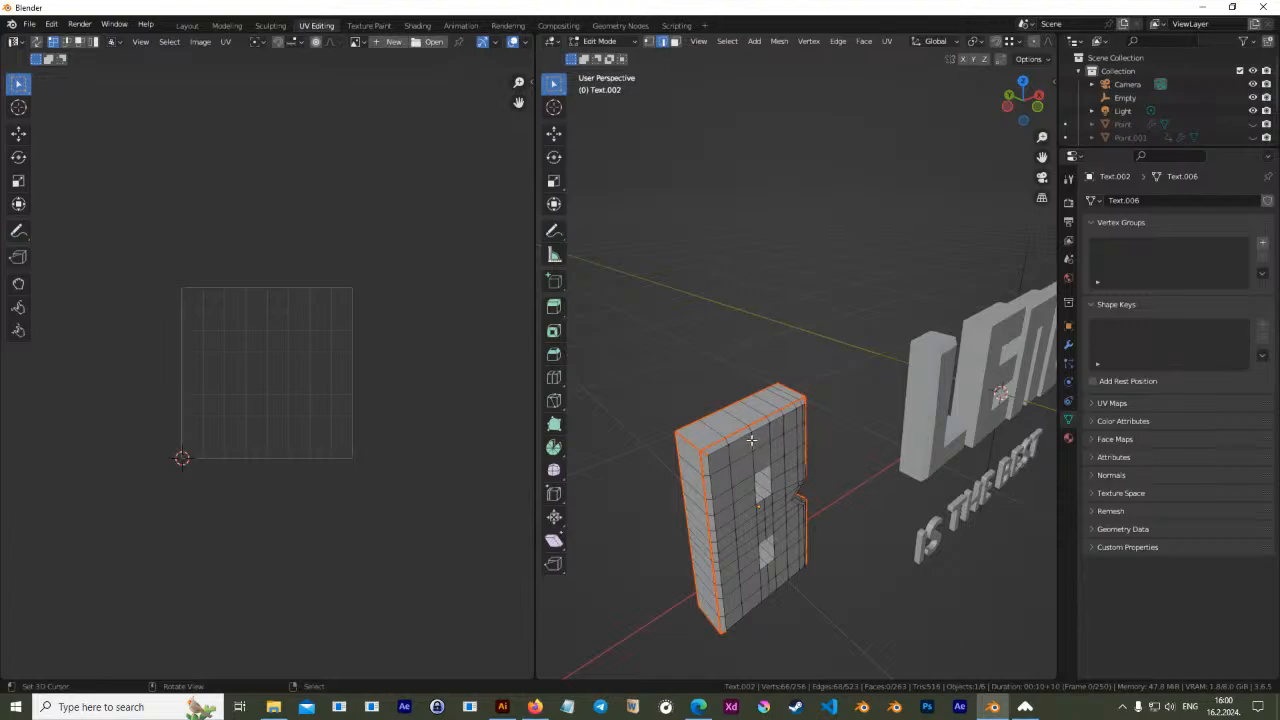
Select the B's entire mesh, unwrap it along the marked seams and compare the UV layout with the model
key(a)
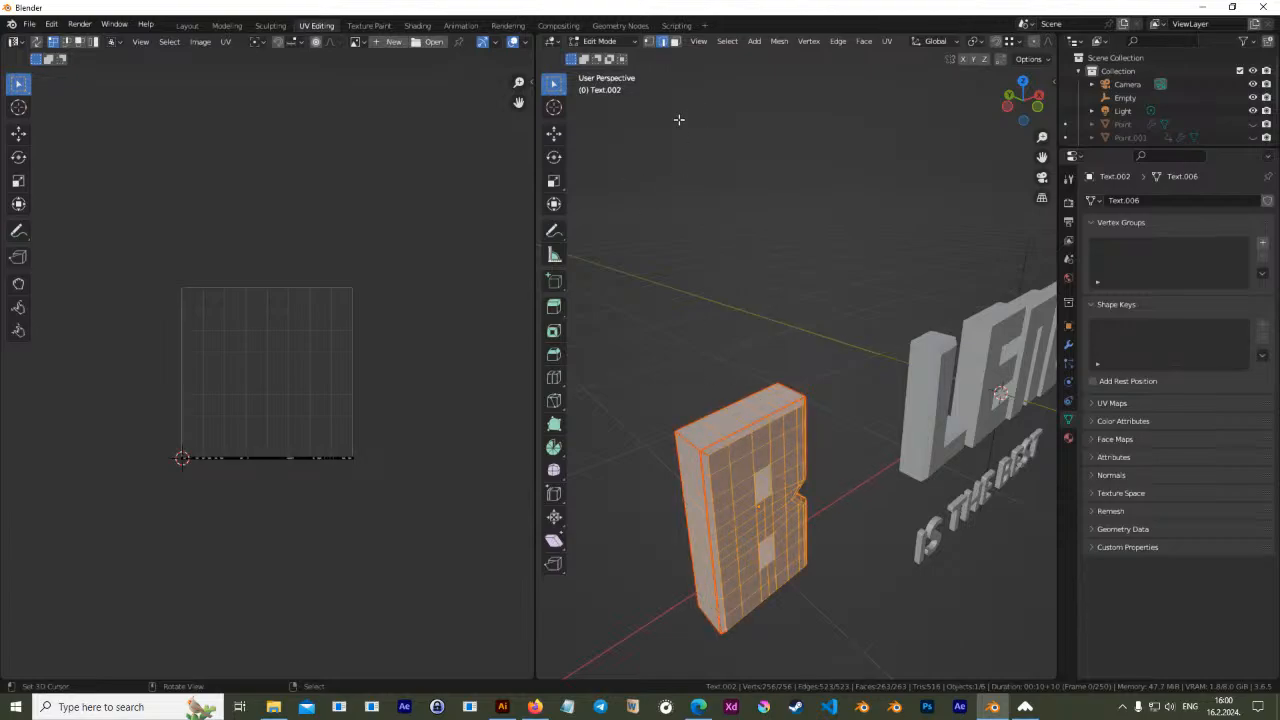
click(888, 42)
click(902, 58)
middle_drag(185, 339, 365, 348)
scroll(365, 348, up, 3)
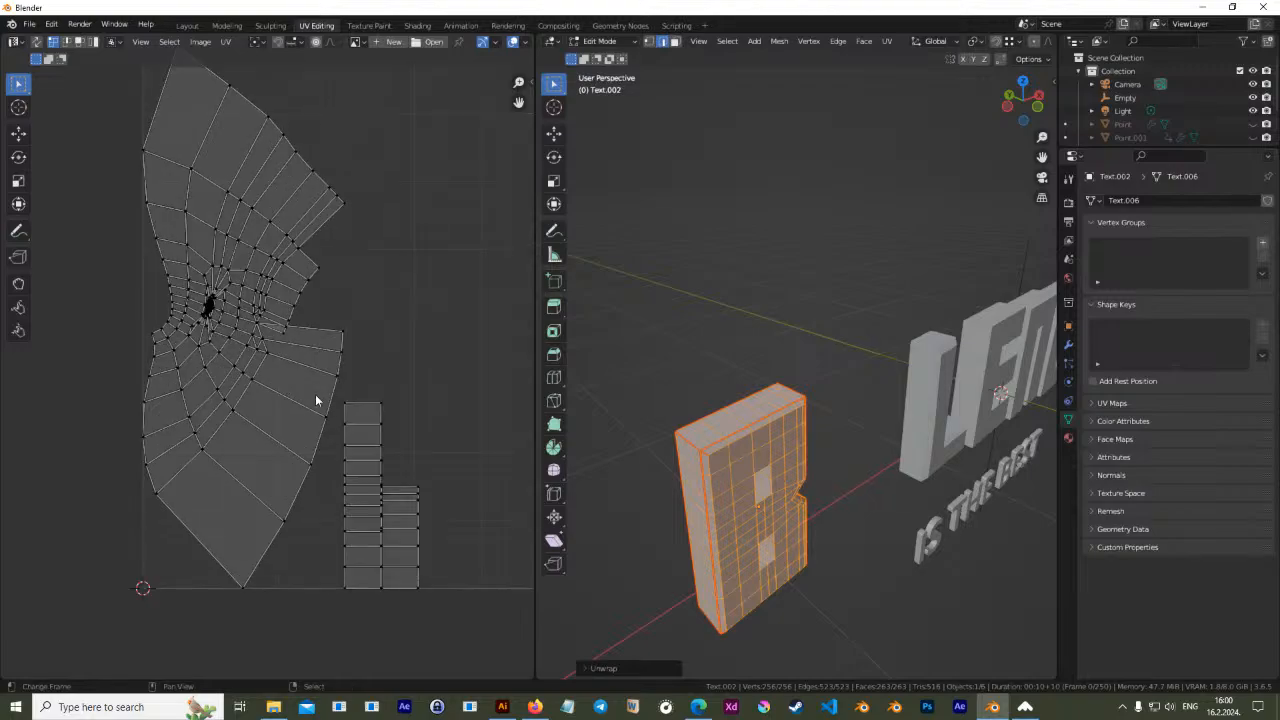
middle_drag(790, 422, 720, 436)
mouse_move(720, 436)
shift+middle_down()
mouse_move(716, 394)
mouse_move(741, 424)
shift+middle_up()
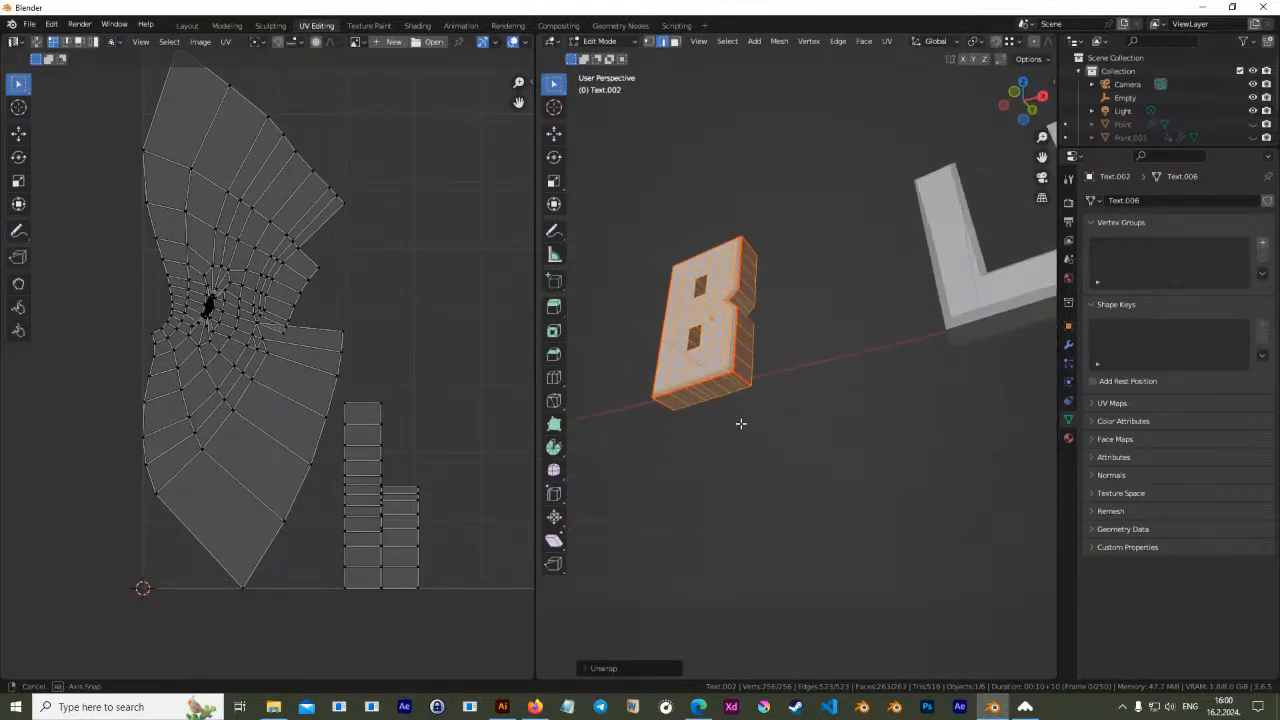
key(KP_Decimal)
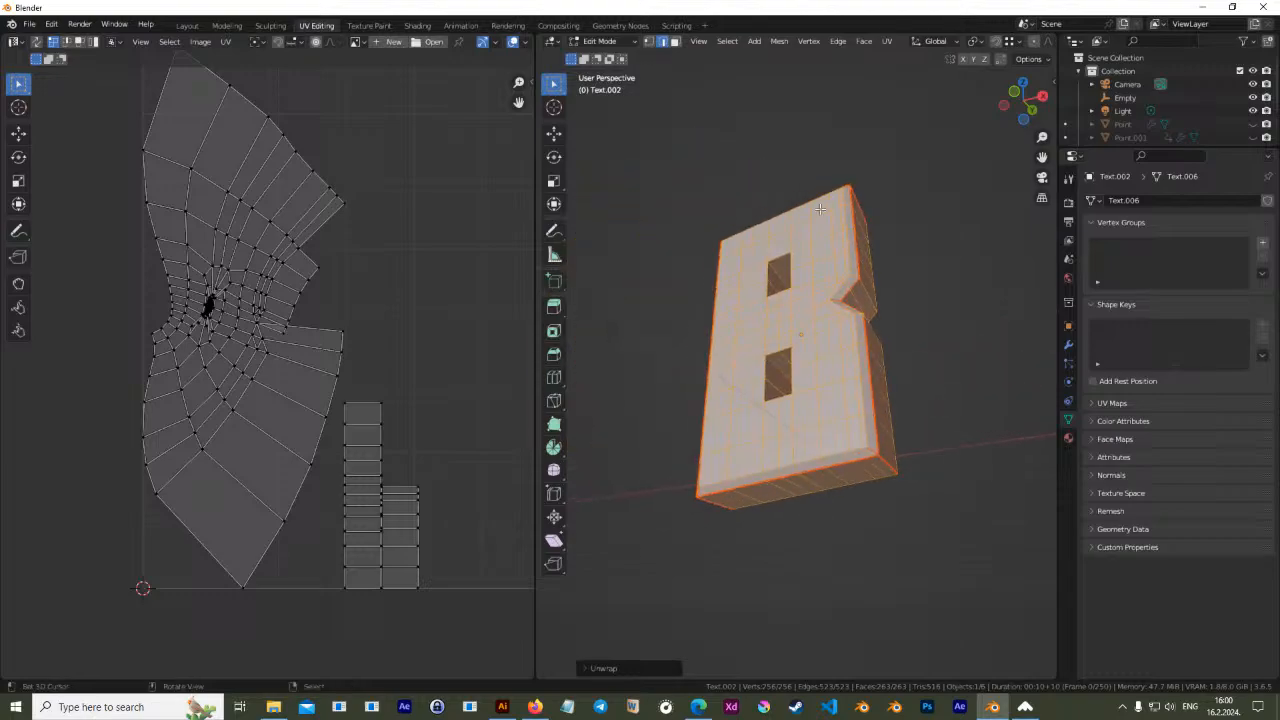
Map the whole B's UVs with Cube Projection and bring the full layout into view
click(886, 43)
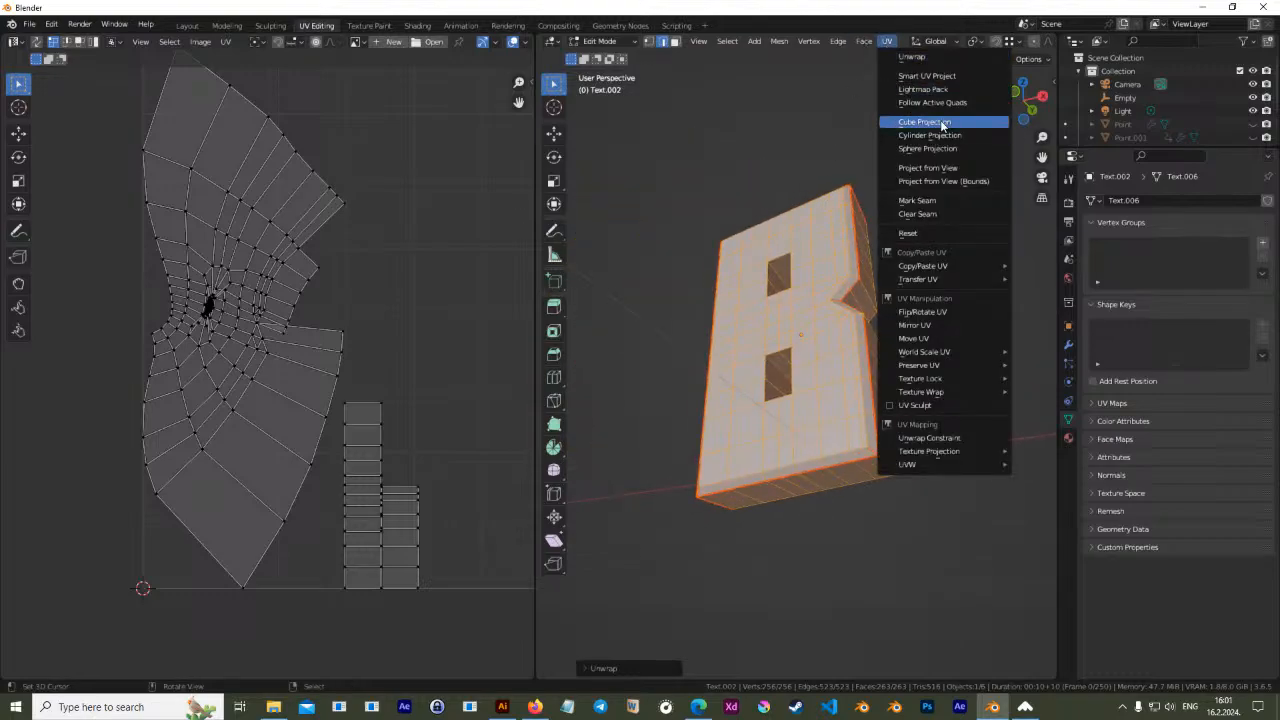
click(924, 122)
middle_drag(359, 372, 245, 415)
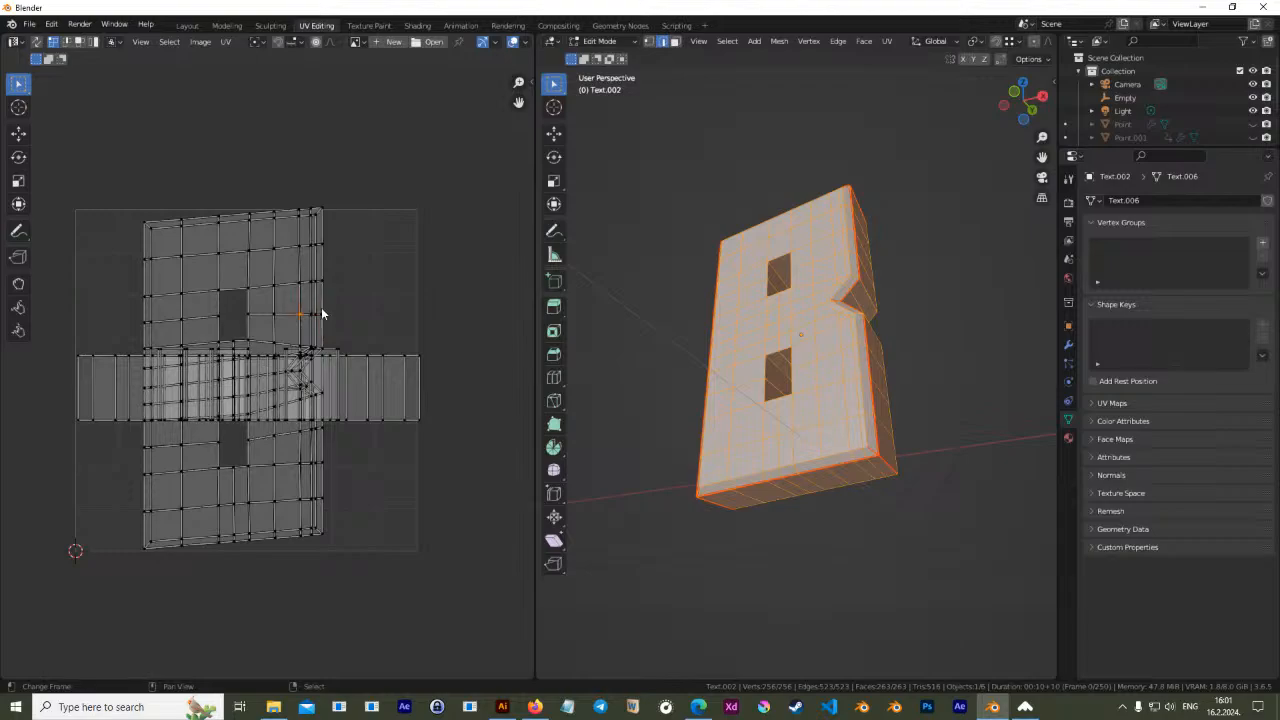
Select one B-shaped UV island and scale it down to about 0.47
key(l)
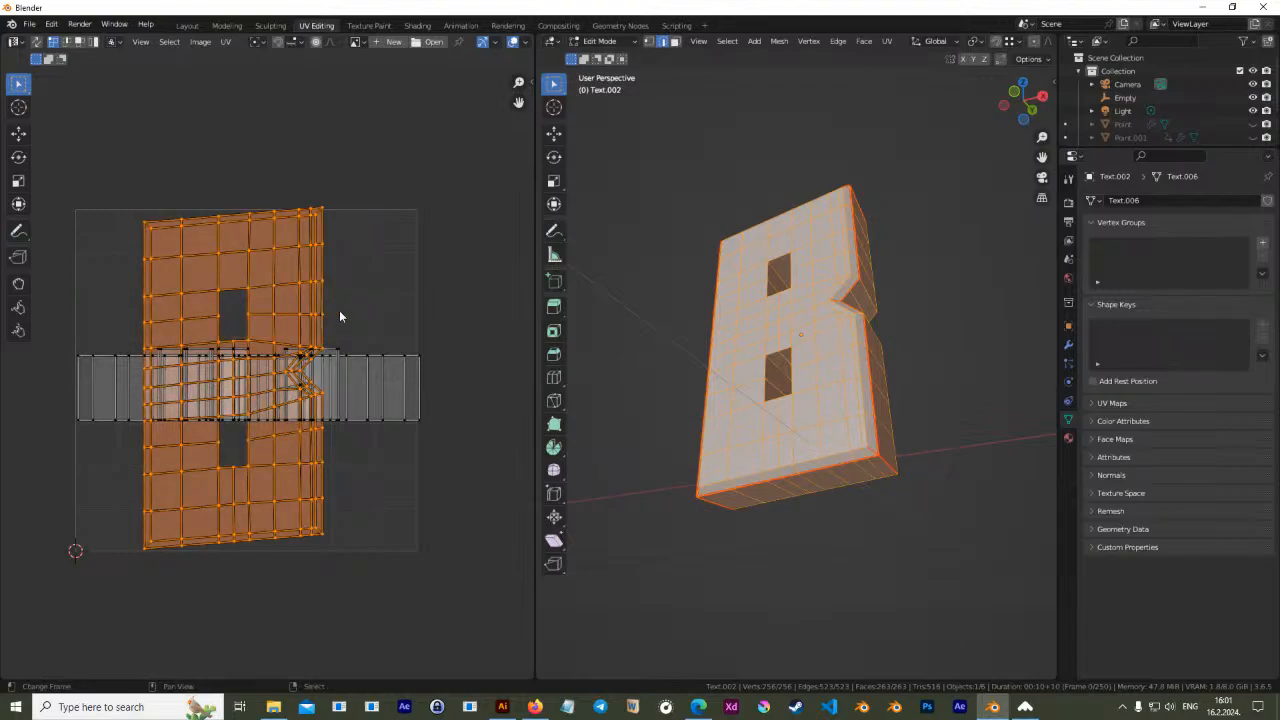
key(s)
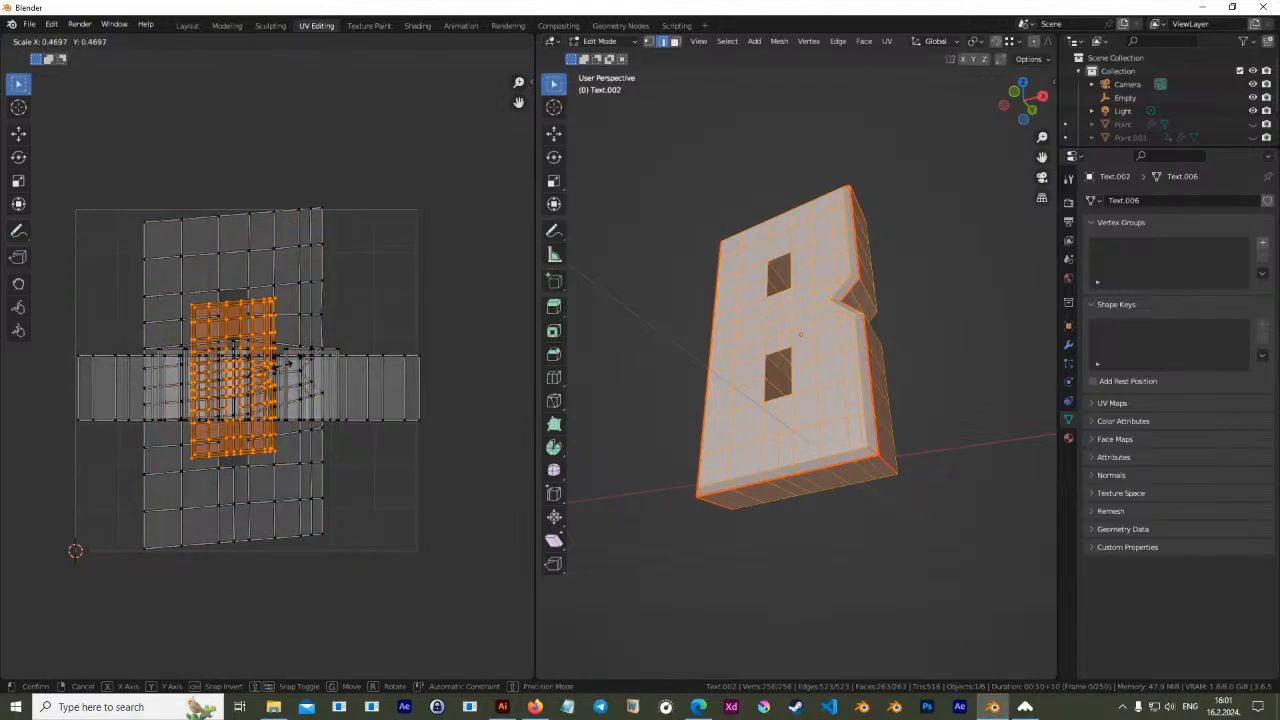
click(284, 370)
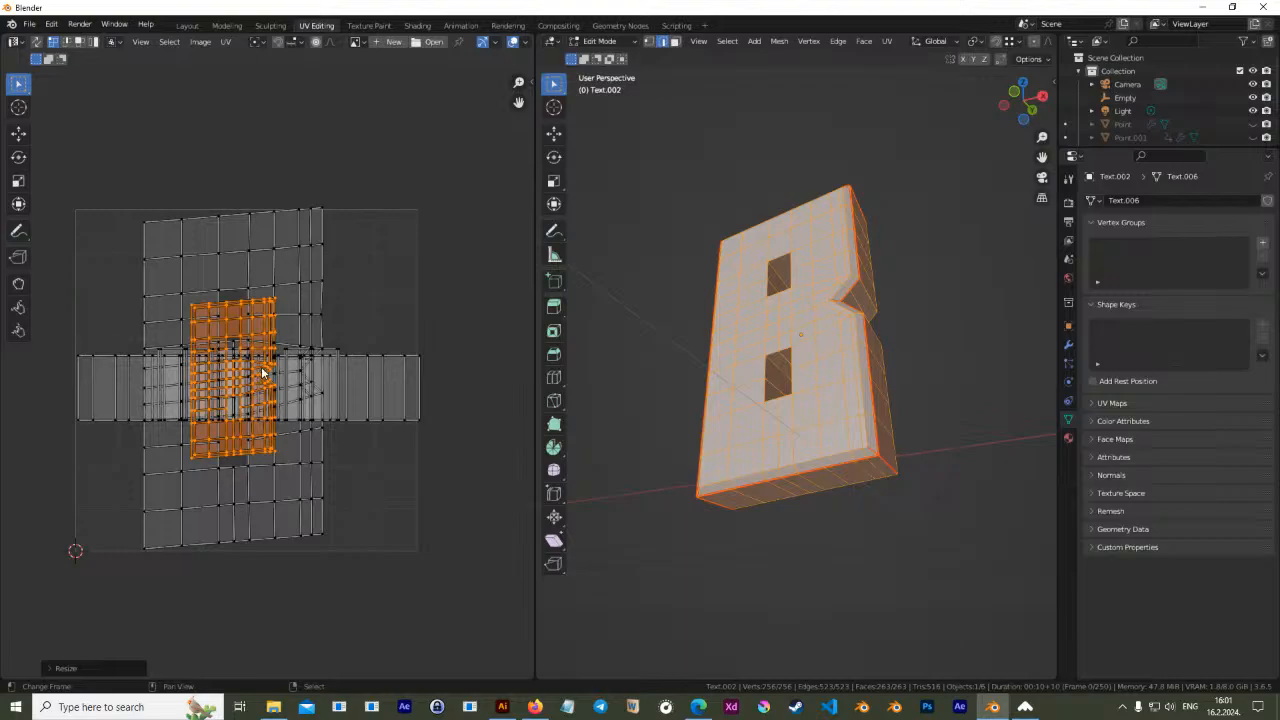
middle_drag(771, 328, 814, 428)
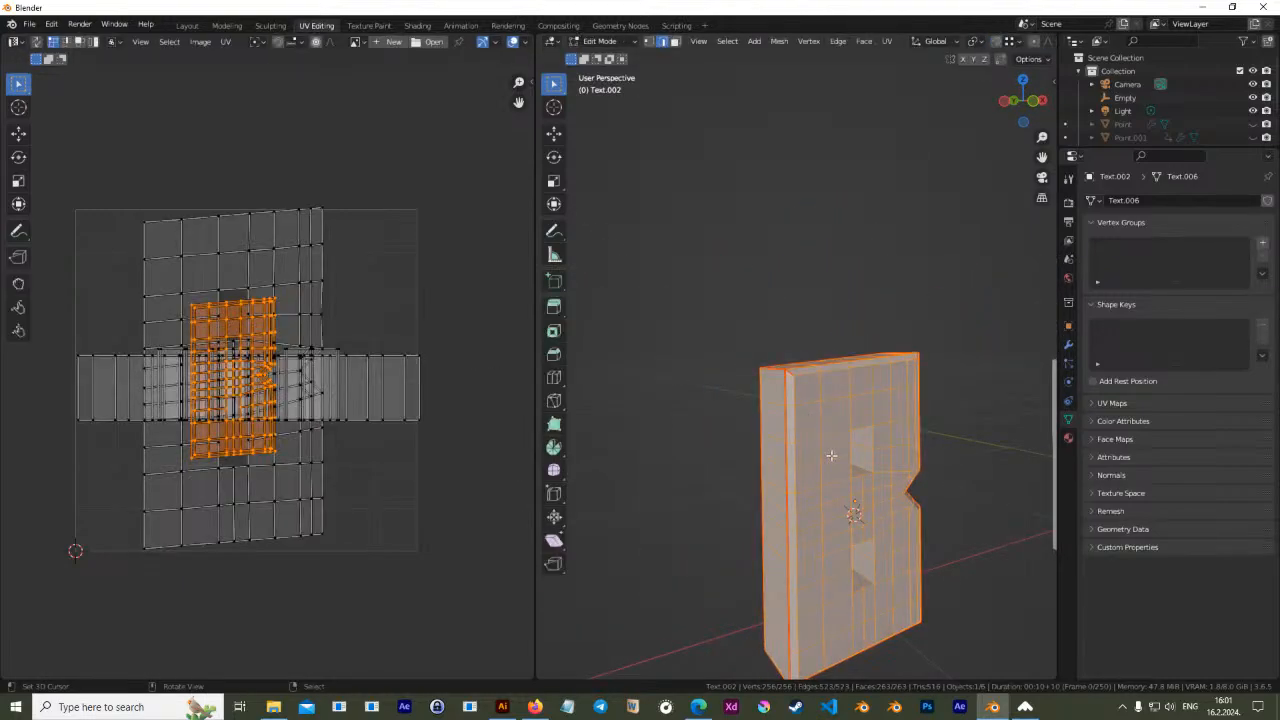
Select the edges of the B's front outline and its depth corners and clear their seams
key(r)
middle_drag(787, 380, 743, 429)
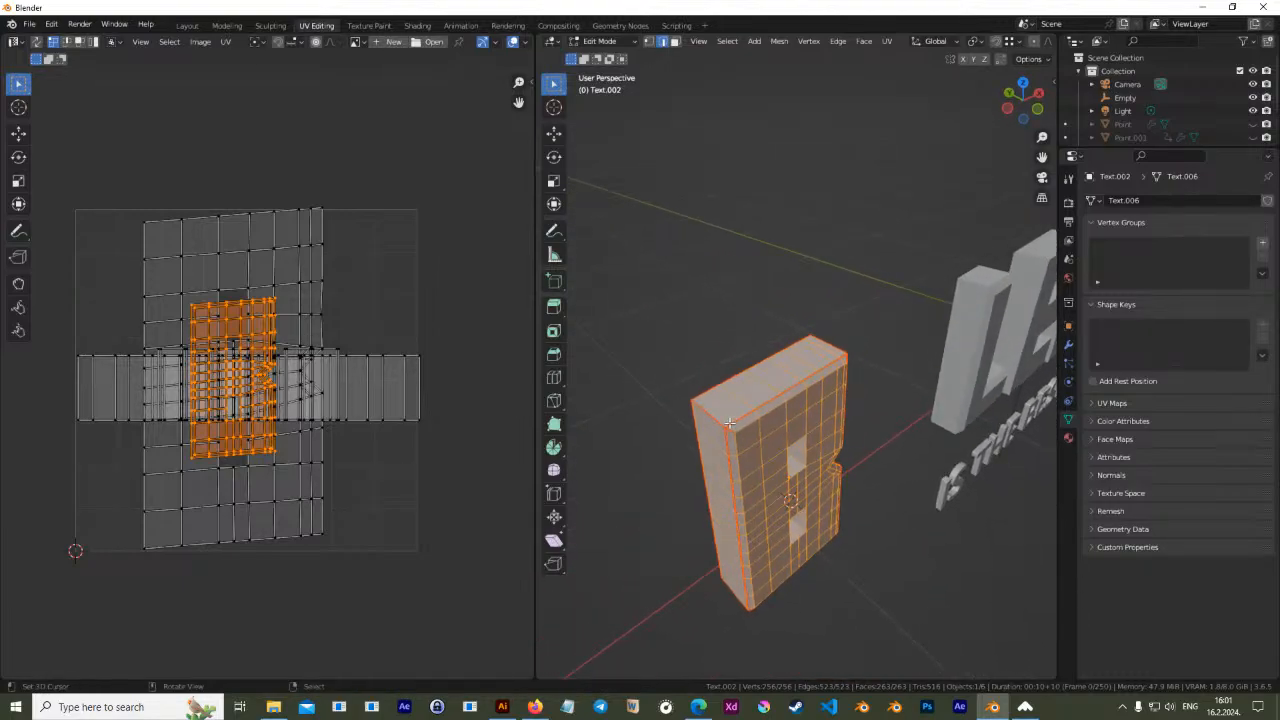
alt+click(730, 423)
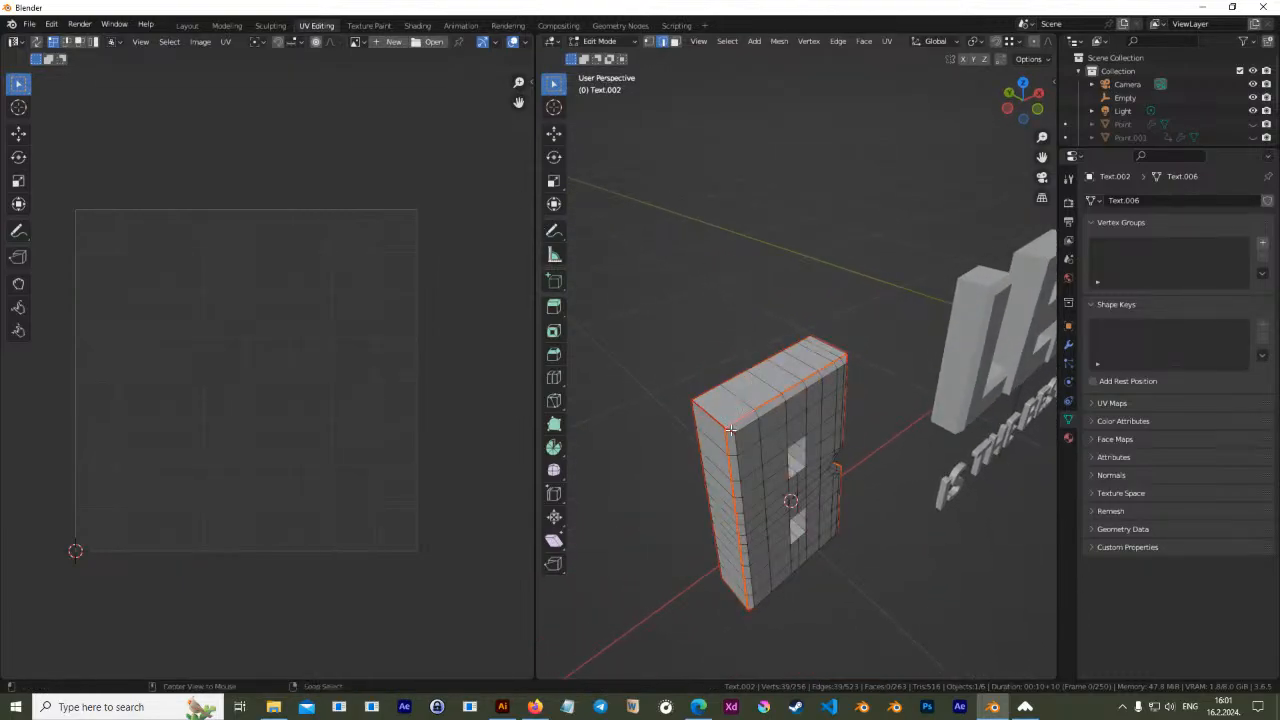
click(840, 43)
click(865, 286)
middle_drag(810, 410, 618, 343)
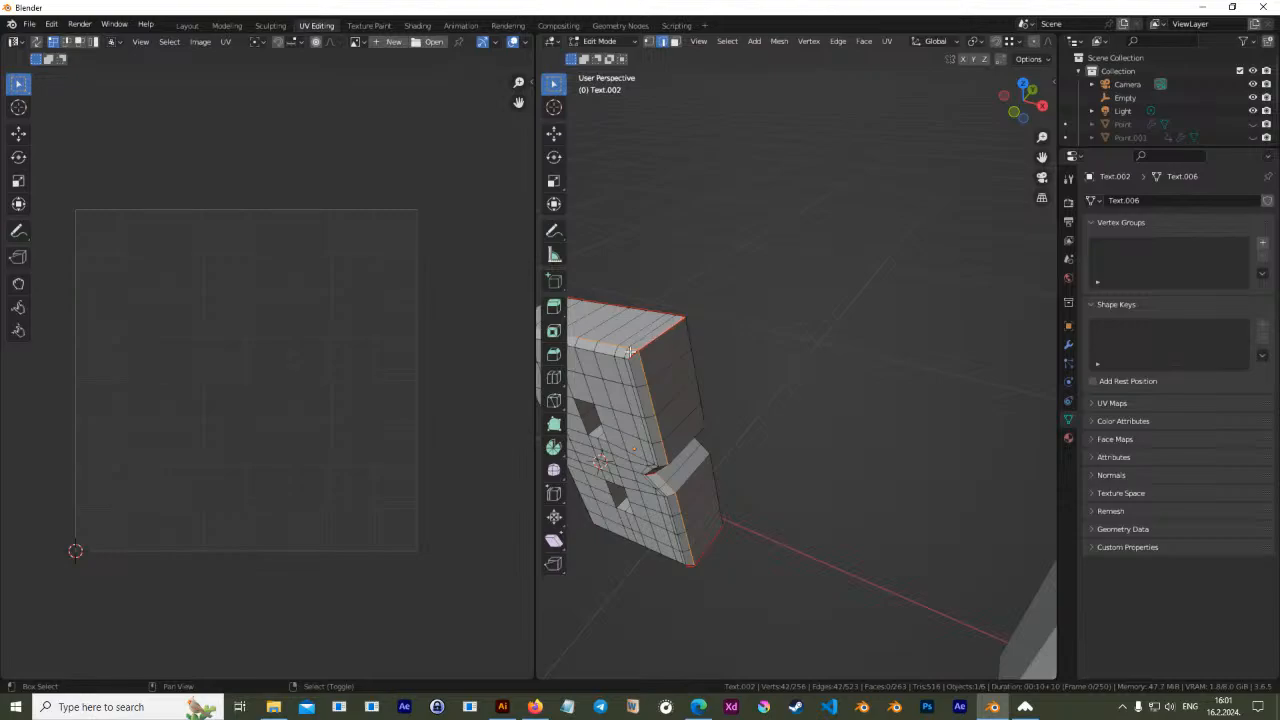
middle_drag(681, 420, 722, 416)
middle_drag(623, 397, 742, 391)
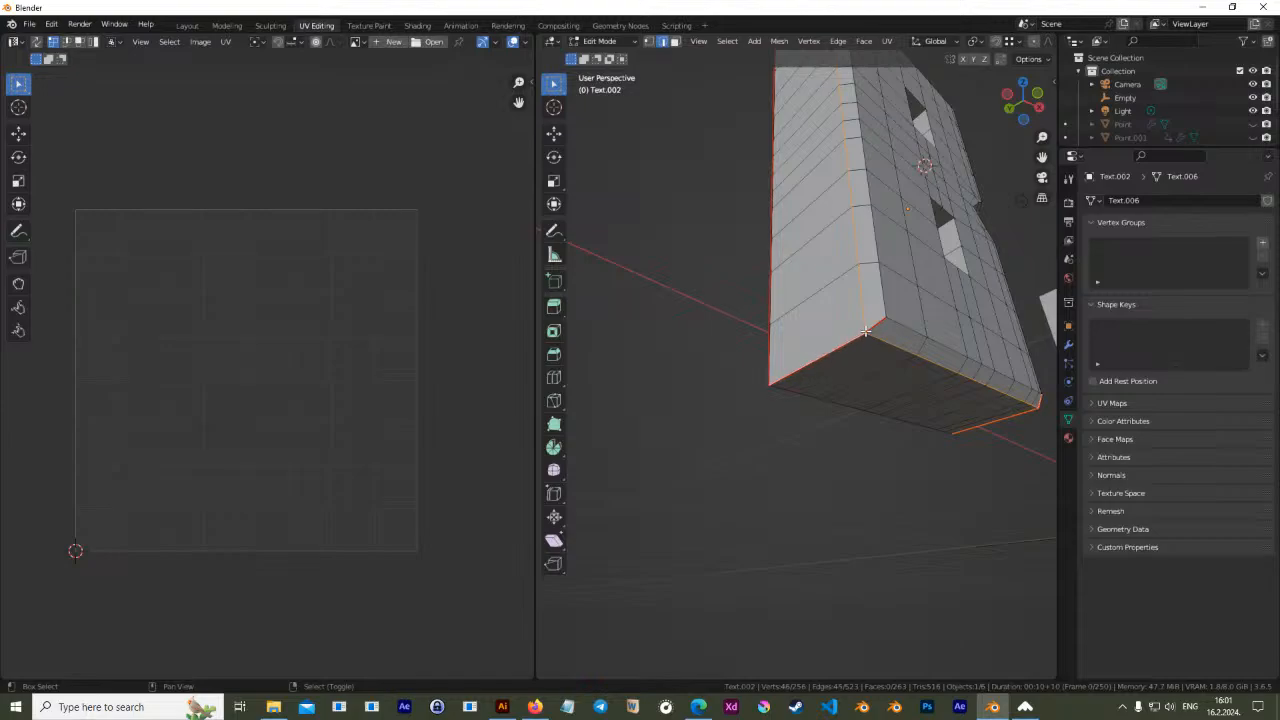
click(838, 43)
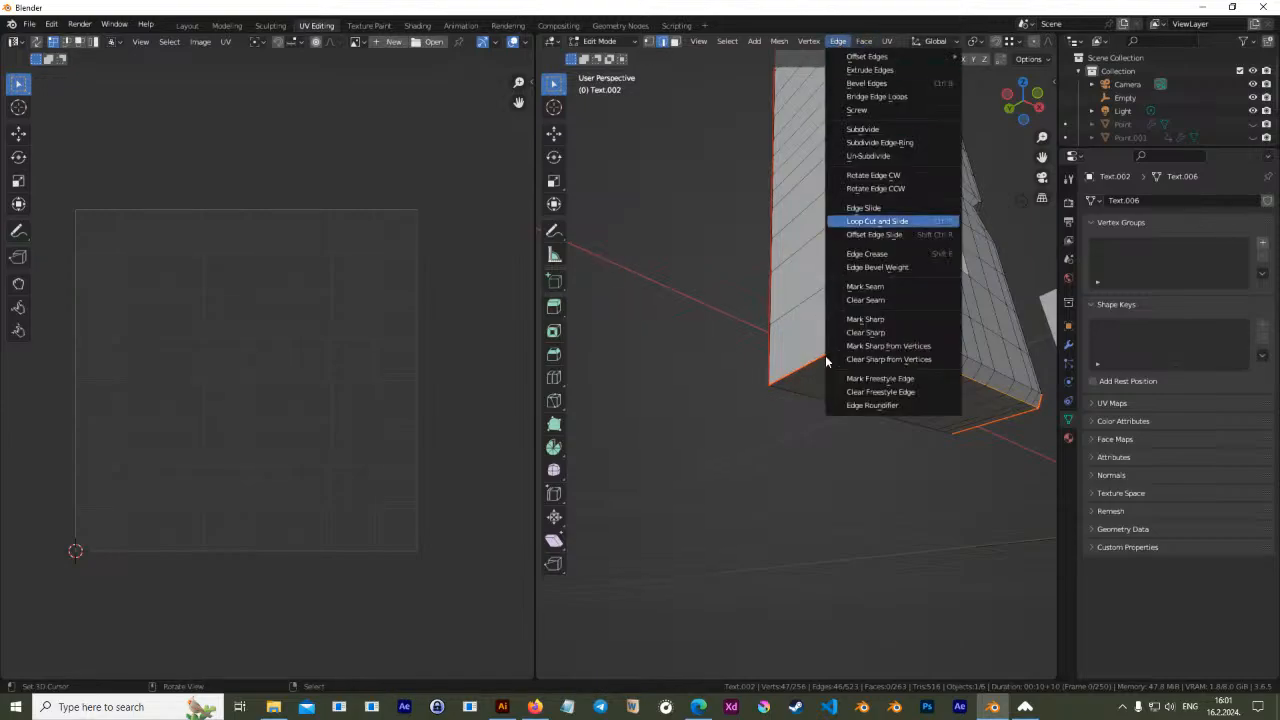
click(888, 298)
middle_drag(872, 356, 900, 333)
Apply All Transforms to the B in Object Mode and return to editing its mesh
key(Tab)
key(ctrl+a)
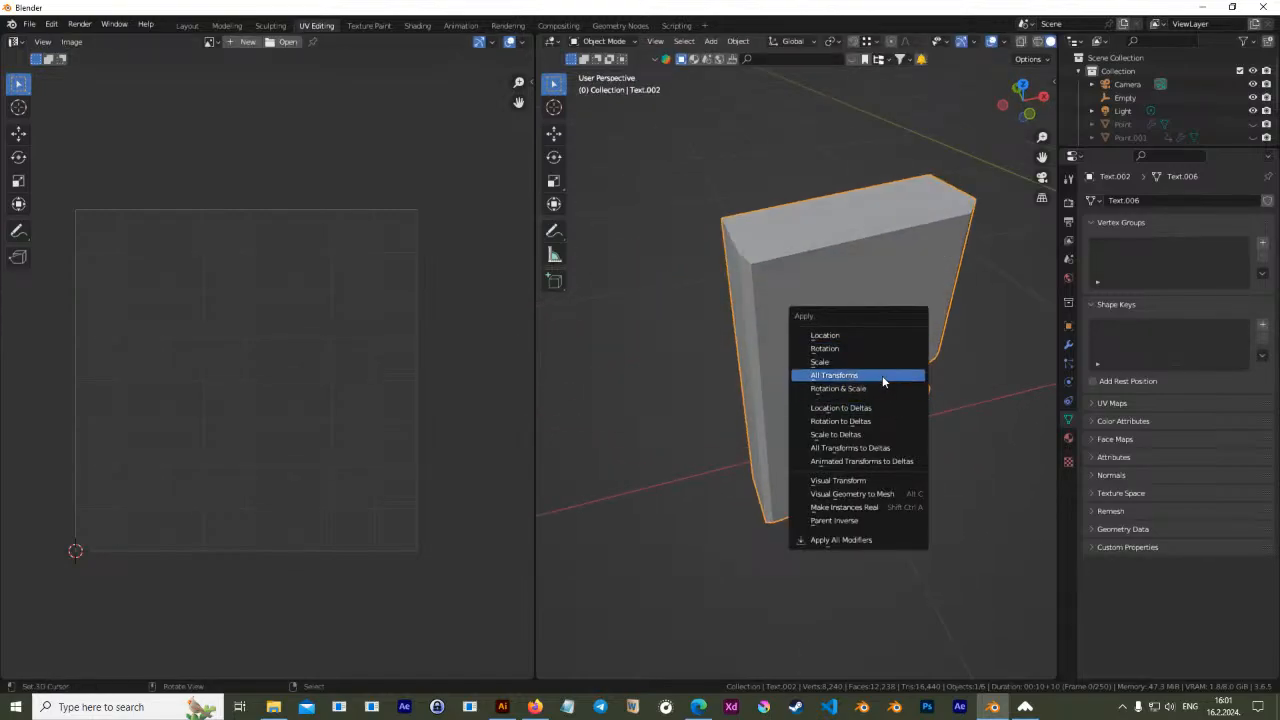
click(882, 376)
key(Tab)
key(Tab)
key(Tab)
Select the back outline edges along the B's notched side and mark them as seams
mouse_move(801, 314)
middle_down()
mouse_move(906, 309)
mouse_move(986, 214)
mouse_move(1036, 230)
mouse_move(782, 300)
middle_up()
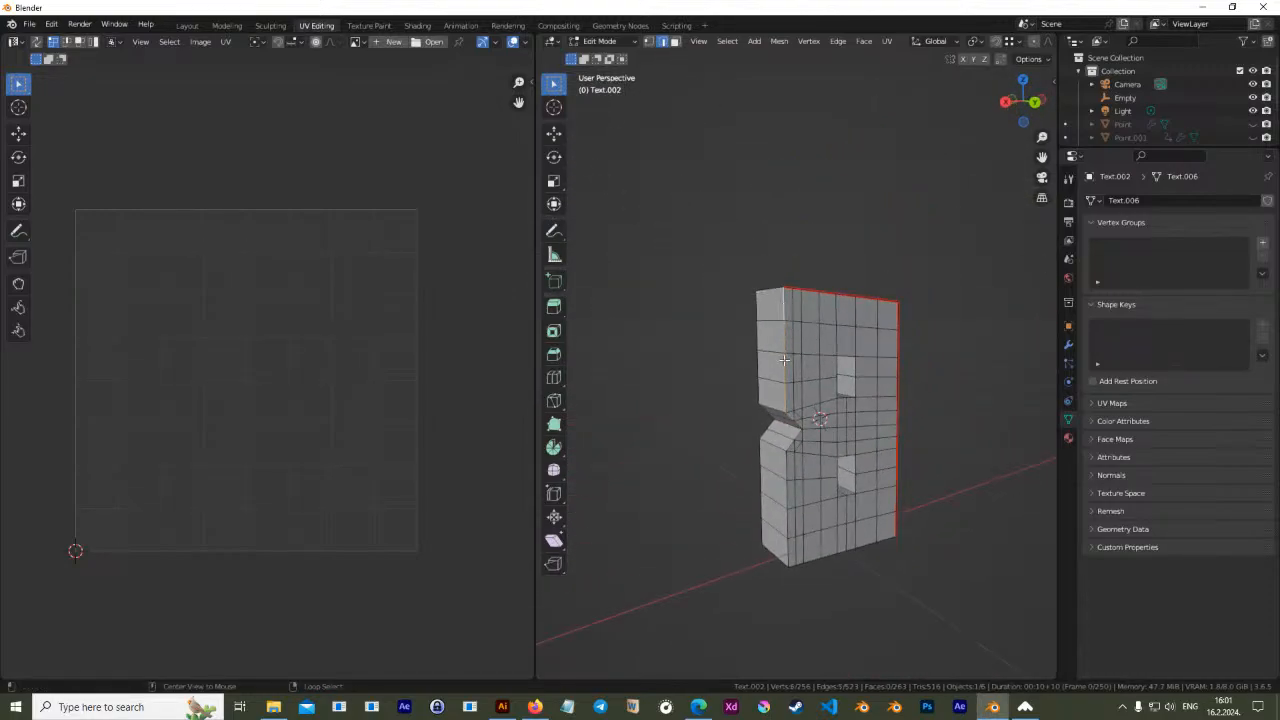
scroll(797, 427, up, 3)
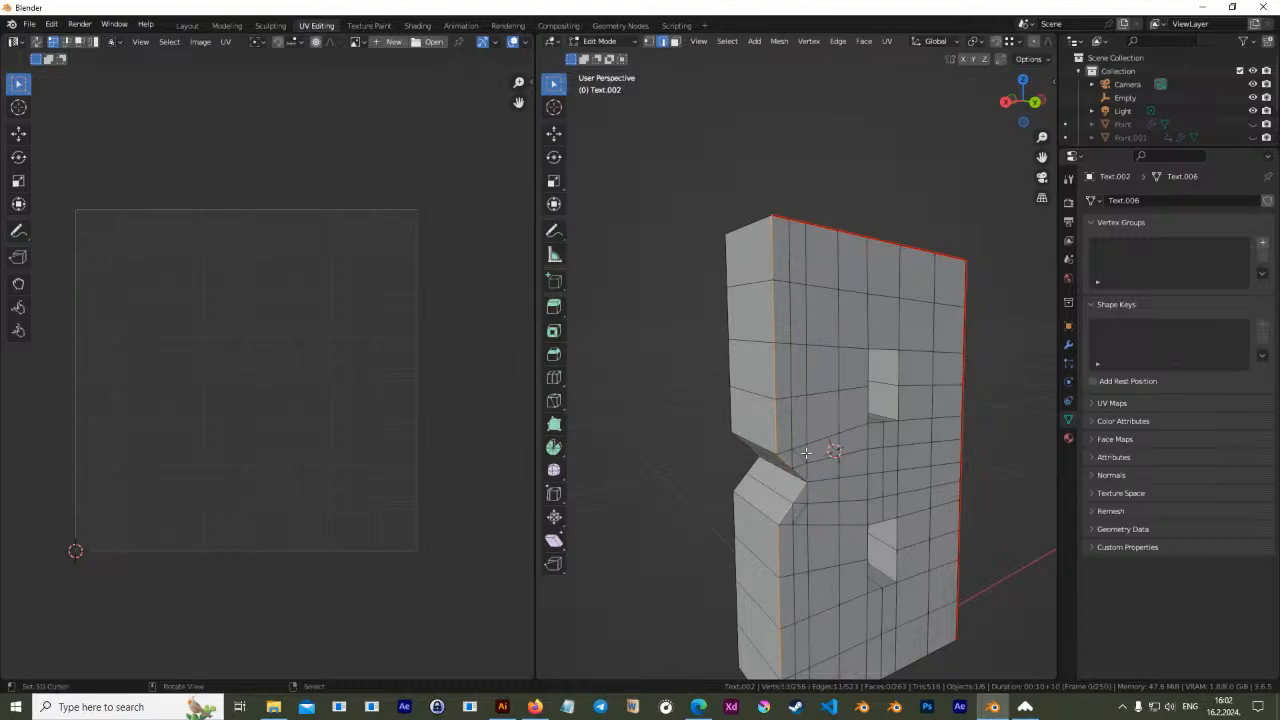
middle_drag(806, 453, 805, 345)
click(858, 48)
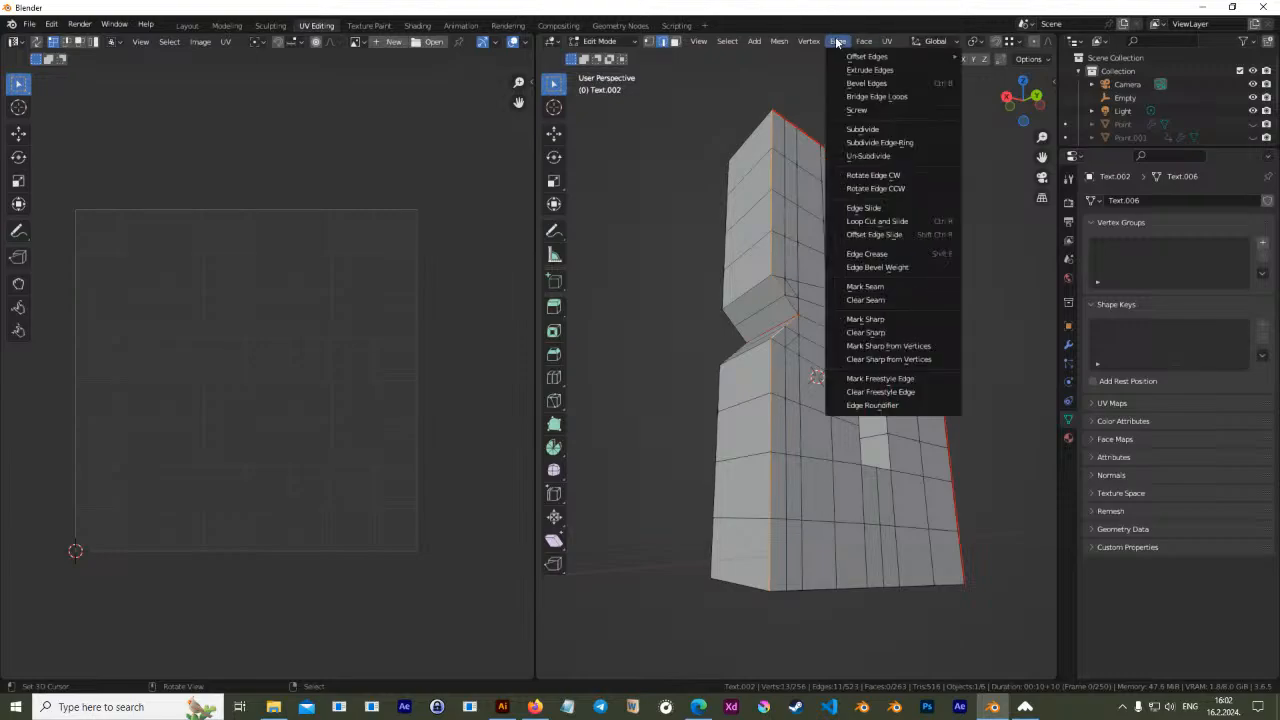
click(836, 41)
click(837, 42)
click(875, 288)
mouse_move(836, 366)
middle_down()
mouse_move(865, 392)
mouse_move(850, 385)
middle_up()
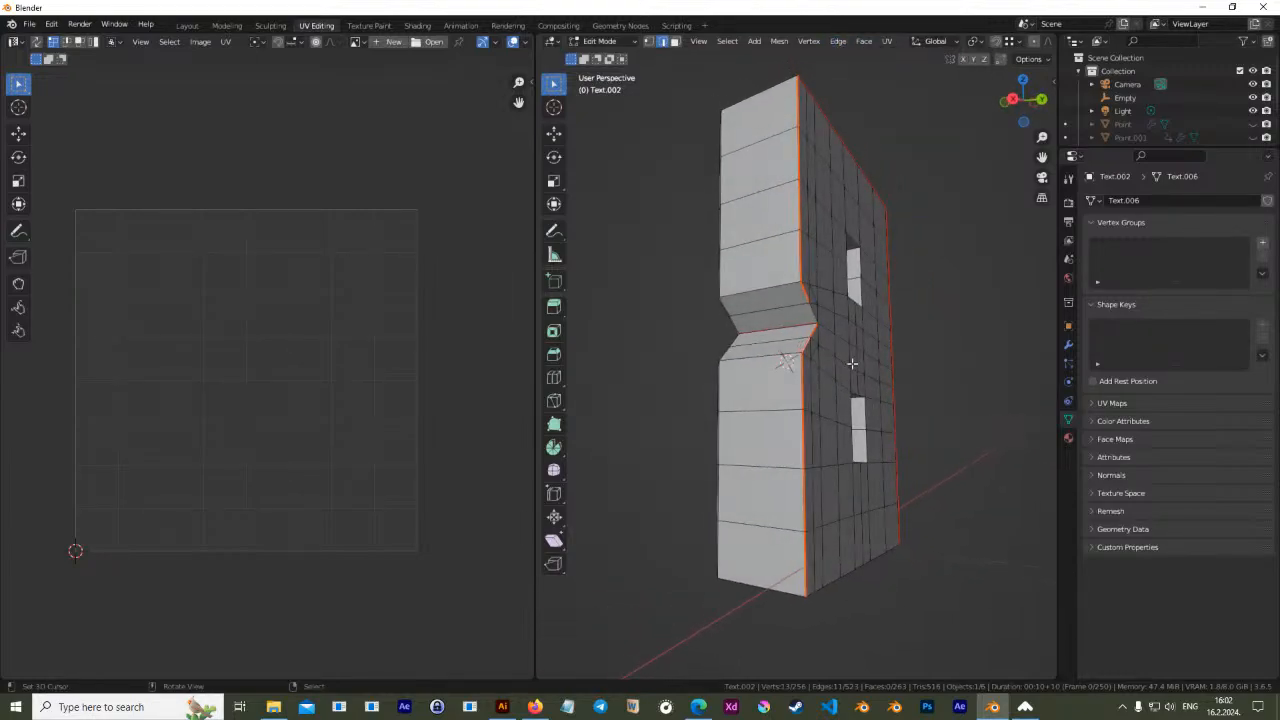
Clear the seam on the depth edge inside the B's side notch and mark that edge again
scroll(763, 300, up, 3)
click(765, 313)
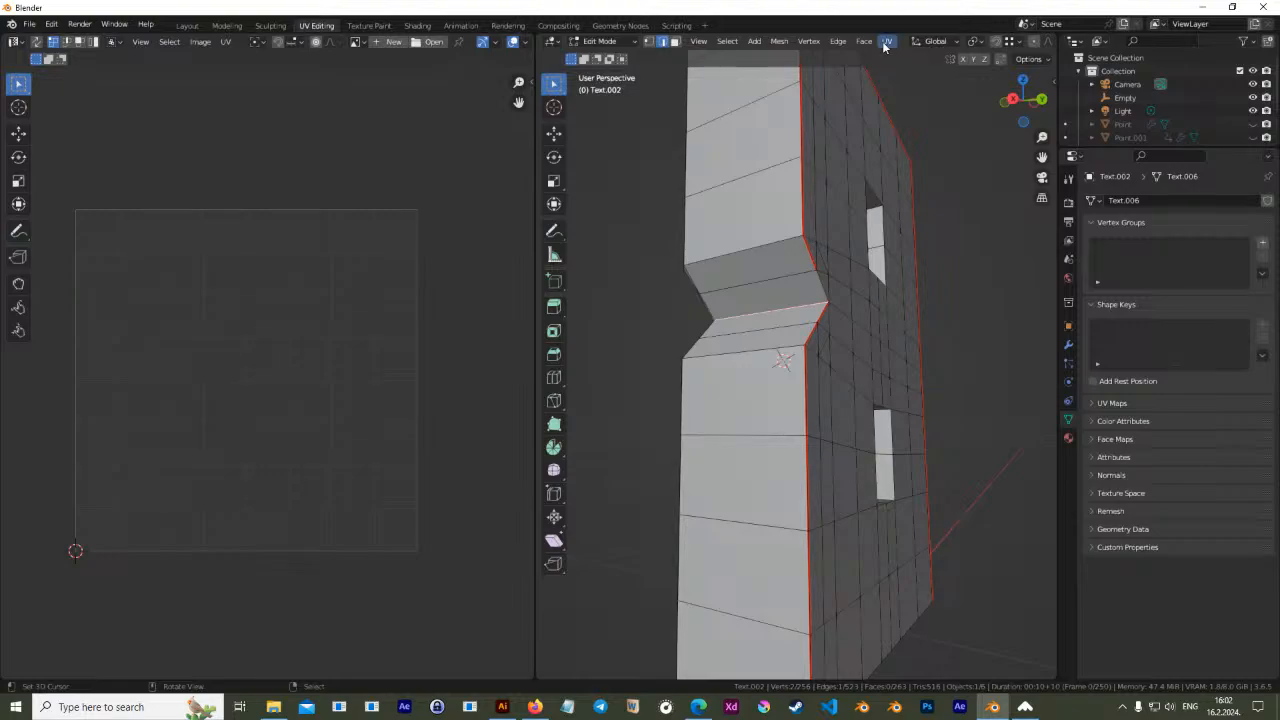
click(839, 41)
click(877, 299)
middle_drag(831, 323, 837, 333)
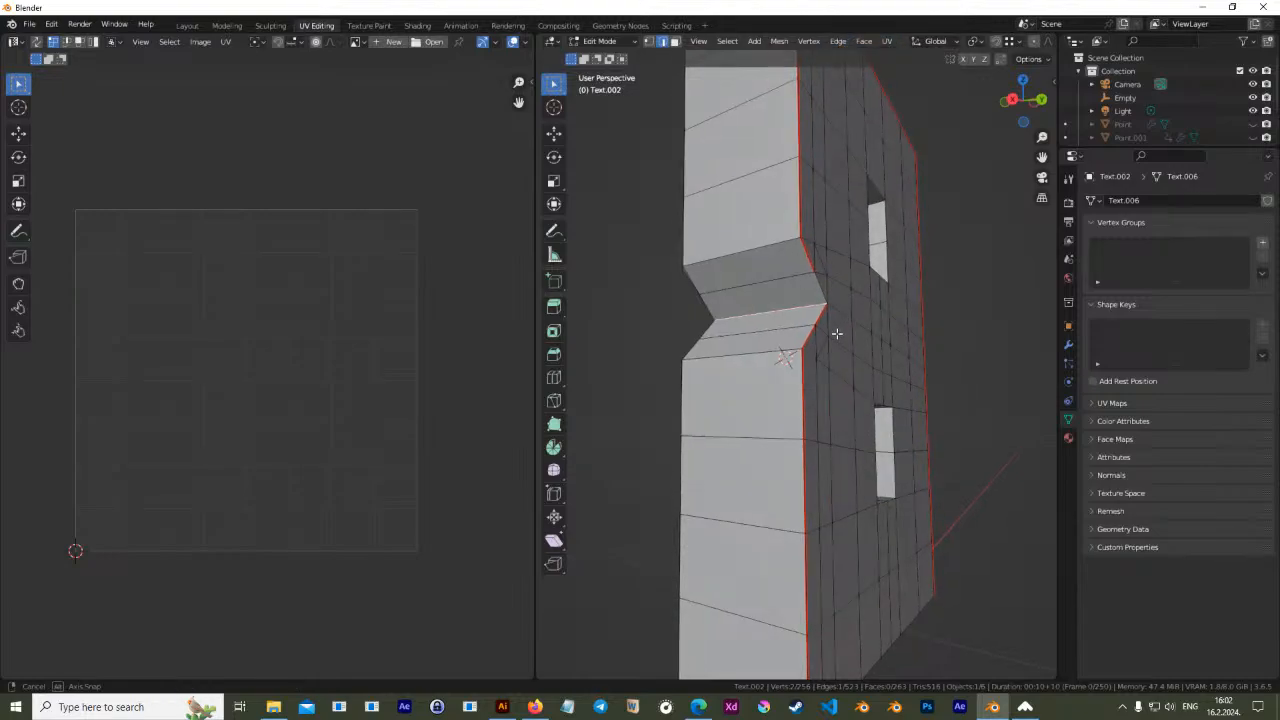
click(836, 41)
click(868, 283)
Select the two depth edges at the ends of the B's underside and mark them as seams
middle_drag(868, 283, 894, 343)
scroll(875, 289, down, 5)
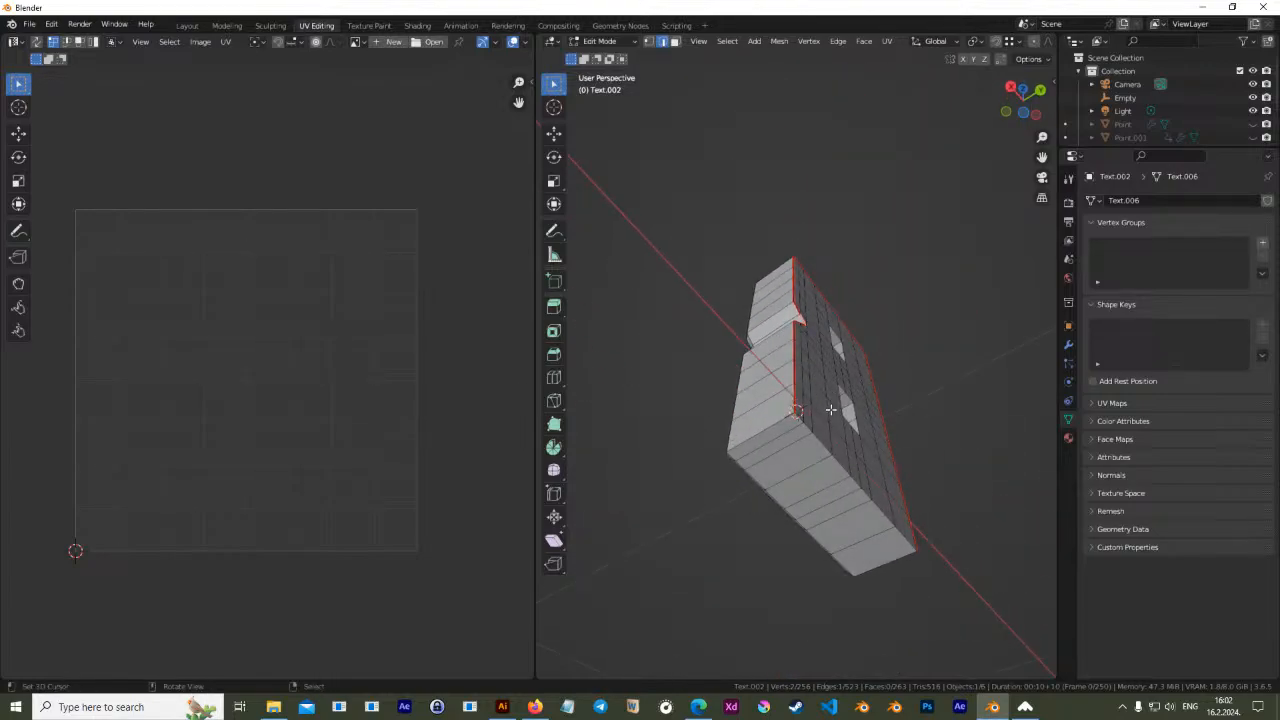
middle_drag(866, 460, 792, 451)
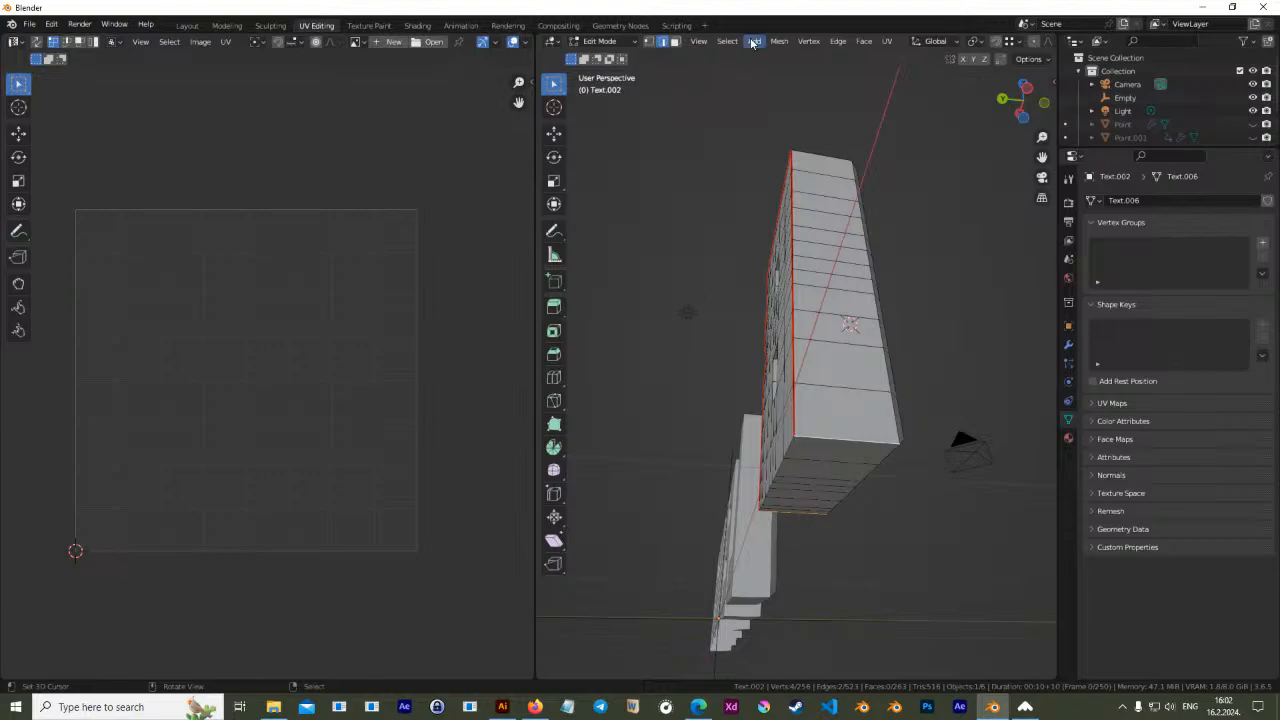
click(839, 43)
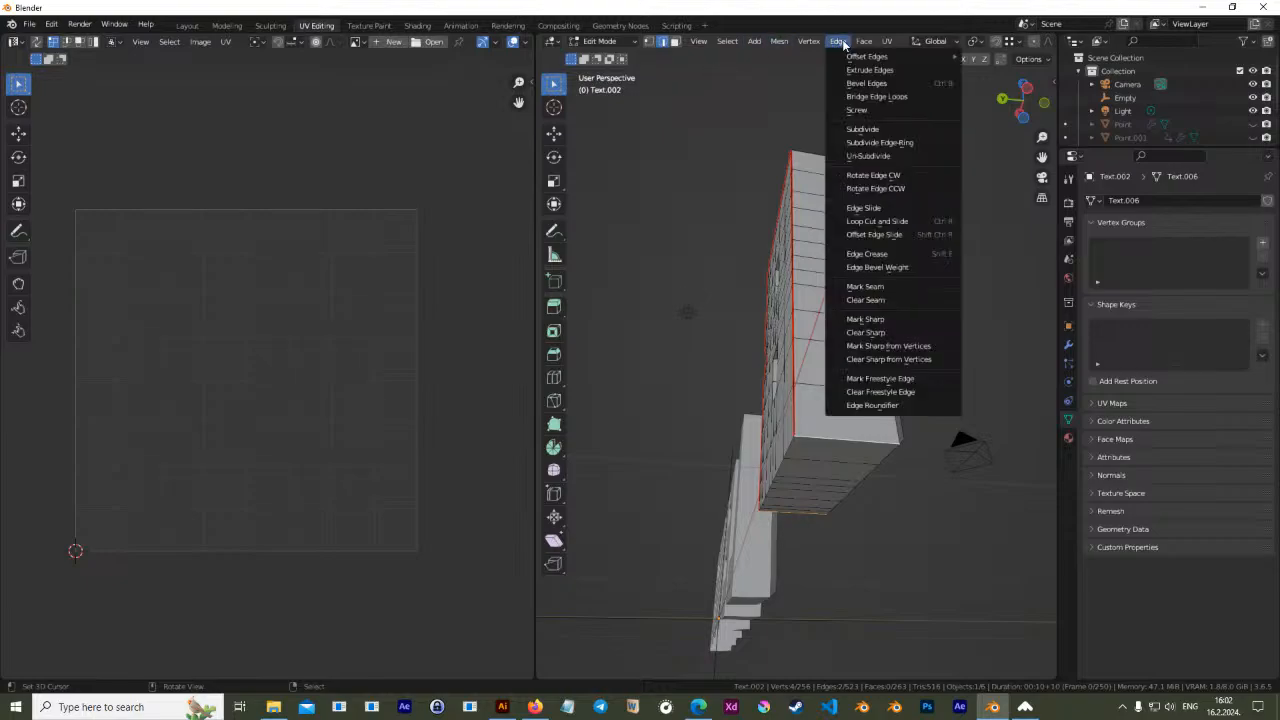
click(886, 287)
Clear the seam from the depth edge inside the B's side notch and check the model from several sides
middle_drag(886, 287, 1036, 368)
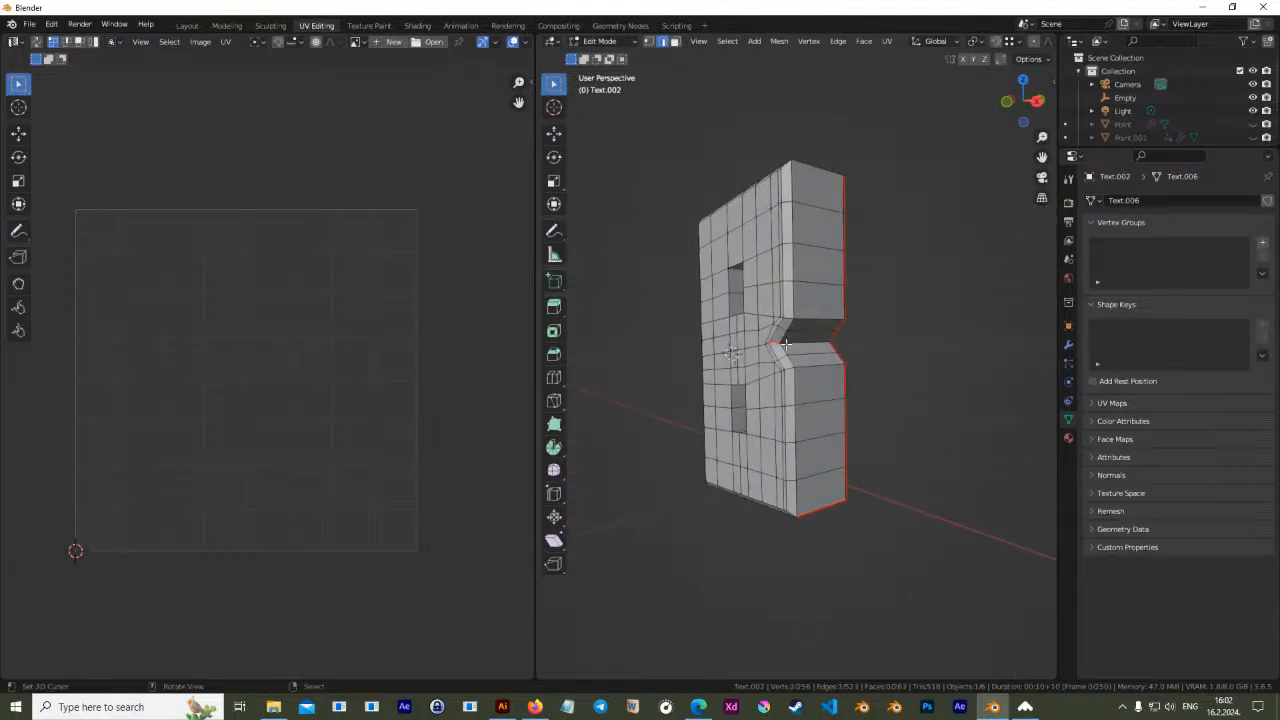
click(838, 41)
click(880, 297)
middle_drag(794, 288, 750, 232)
middle_drag(761, 290, 819, 216)
middle_drag(897, 222, 897, 311)
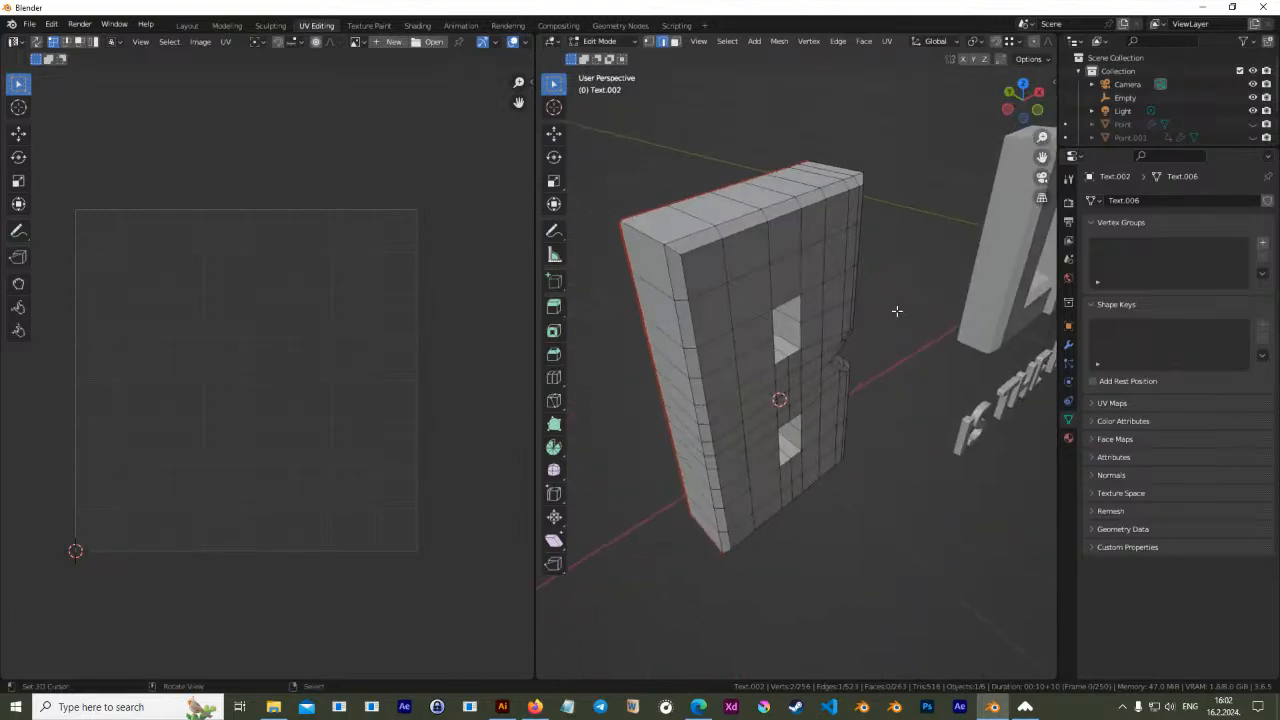
Select the B's entire mesh and unwrap it along the revised seams
key(a)
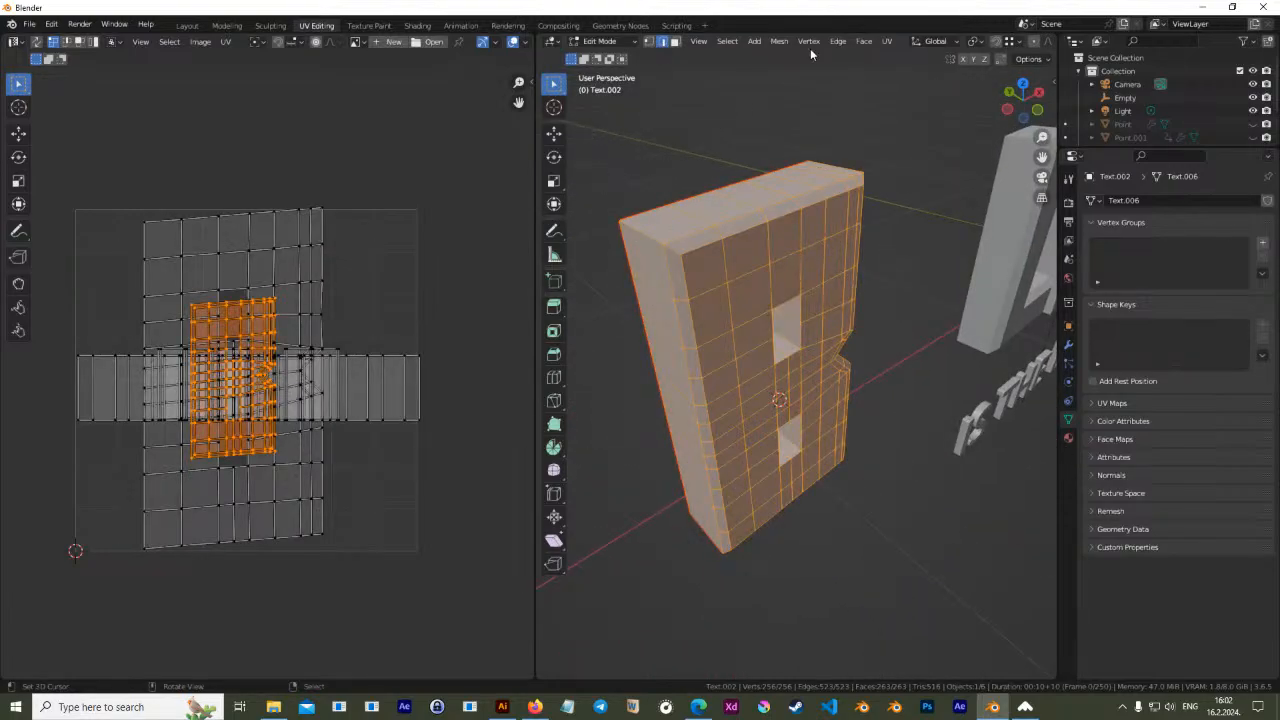
click(887, 41)
click(893, 59)
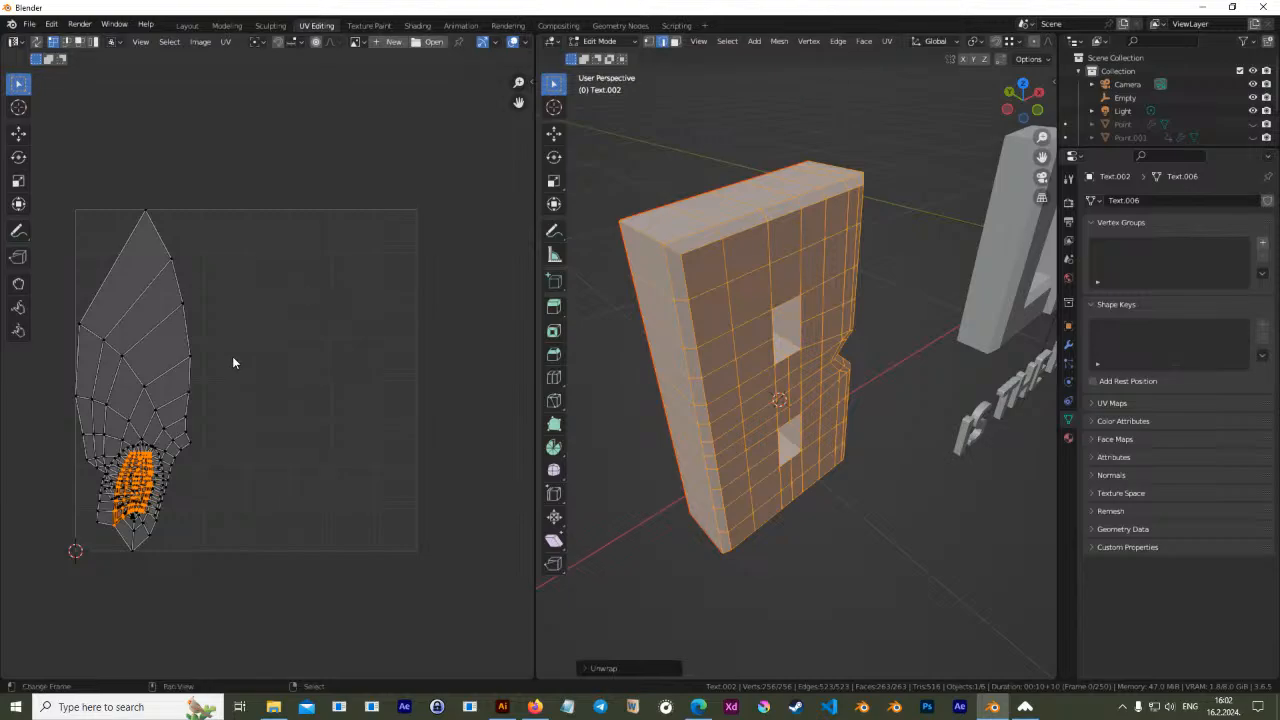
Examine the shape and distortion of the B's unwrapped UV islands up close and as a whole layout
scroll(237, 358, up, 5)
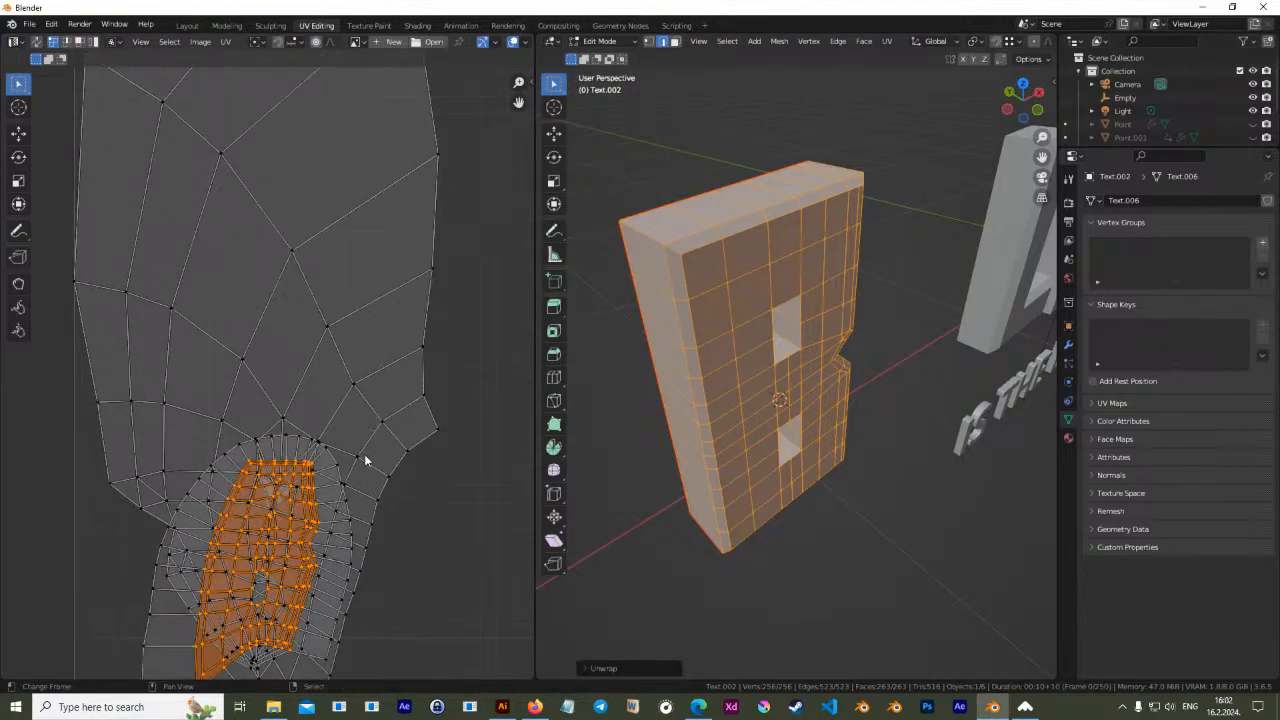
scroll(370, 443, down, 2)
middle_drag(300, 475, 349, 409)
scroll(350, 411, up, 2)
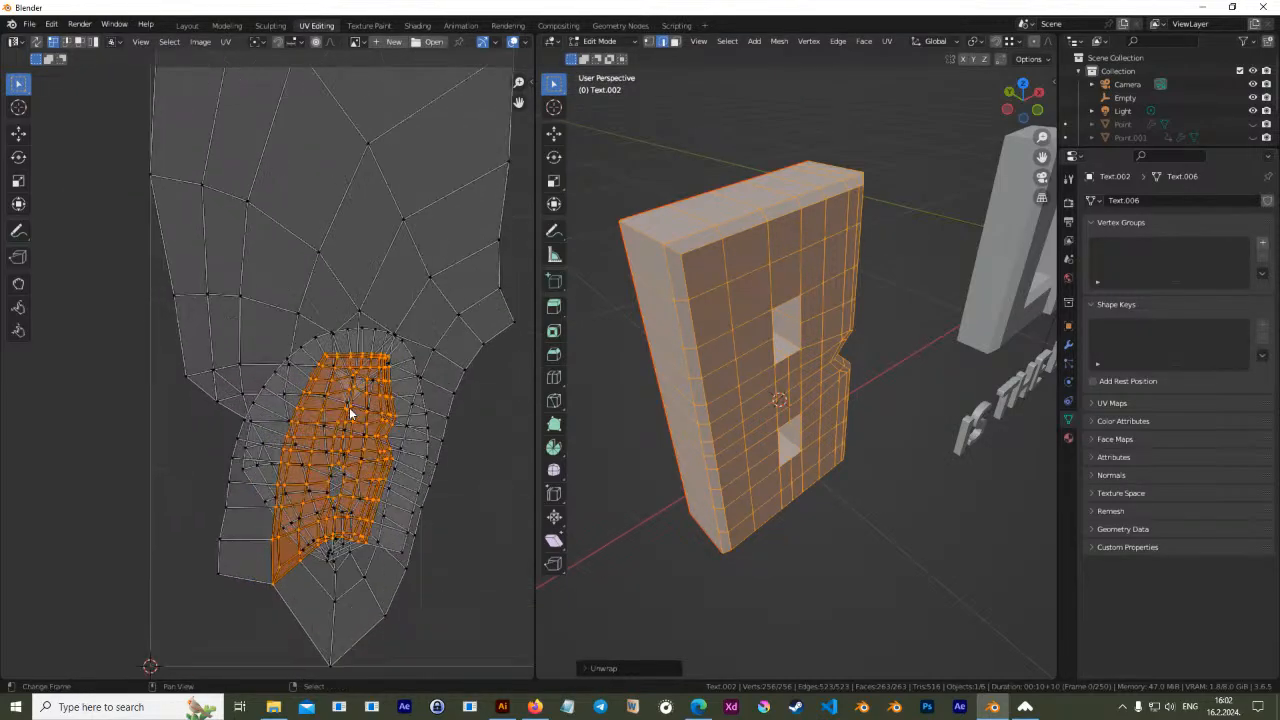
scroll(357, 402, down, 2)
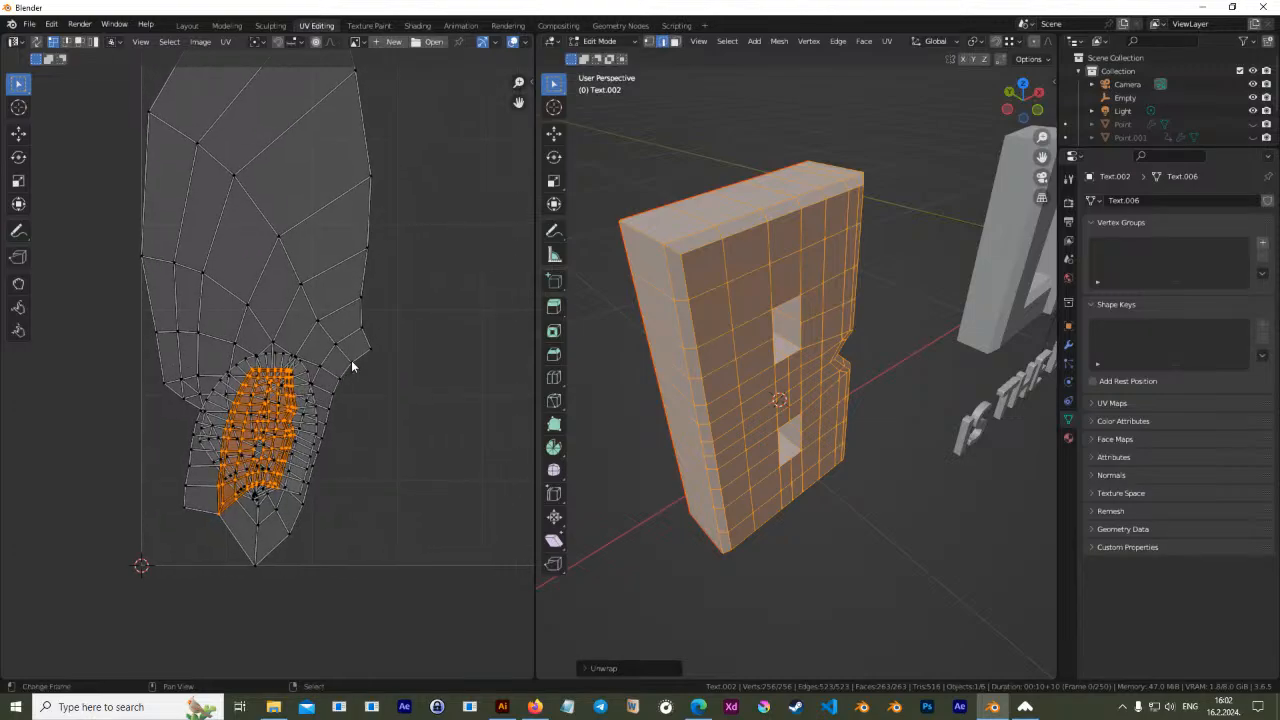
key(Tab)
key(Tab)
scroll(412, 380, up, 2)
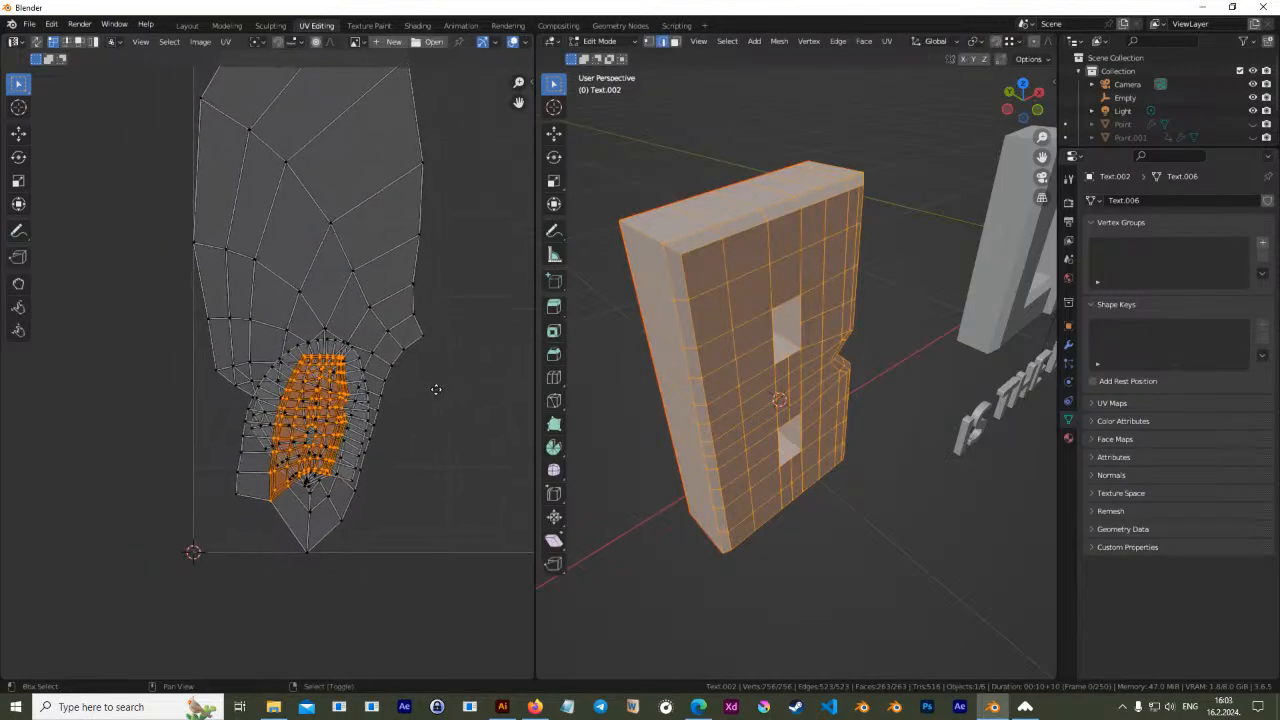
middle_drag(412, 378, 403, 435)
scroll(374, 432, down, 1)
scroll(335, 429, up, 2)
scroll(350, 391, down, 4)
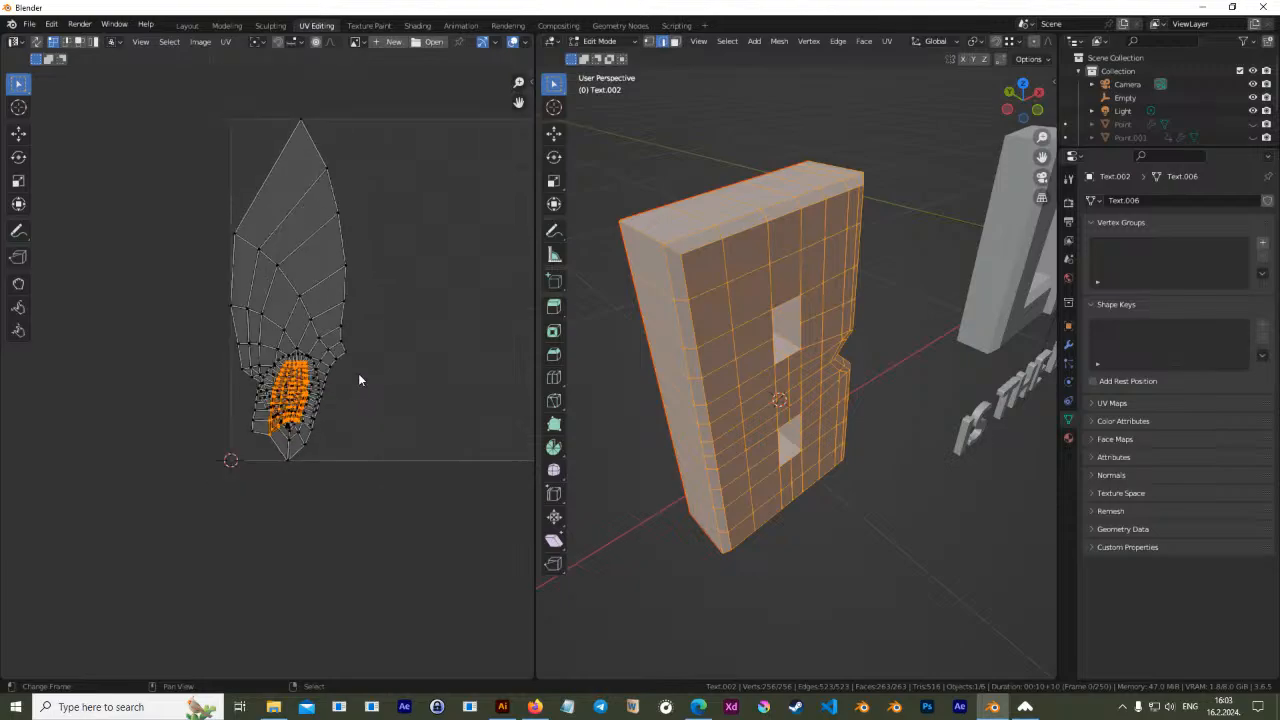
shift+middle_drag(383, 332, 341, 375)
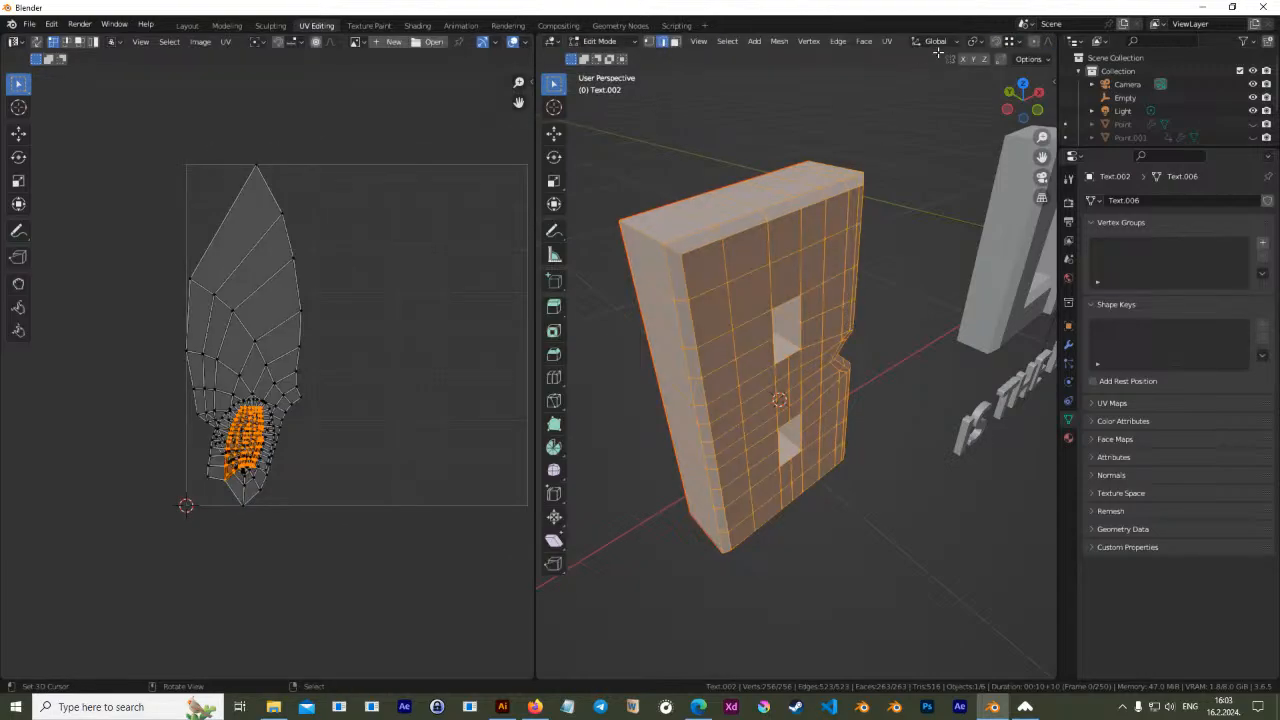
click(866, 41)
mouse_move(888, 42)
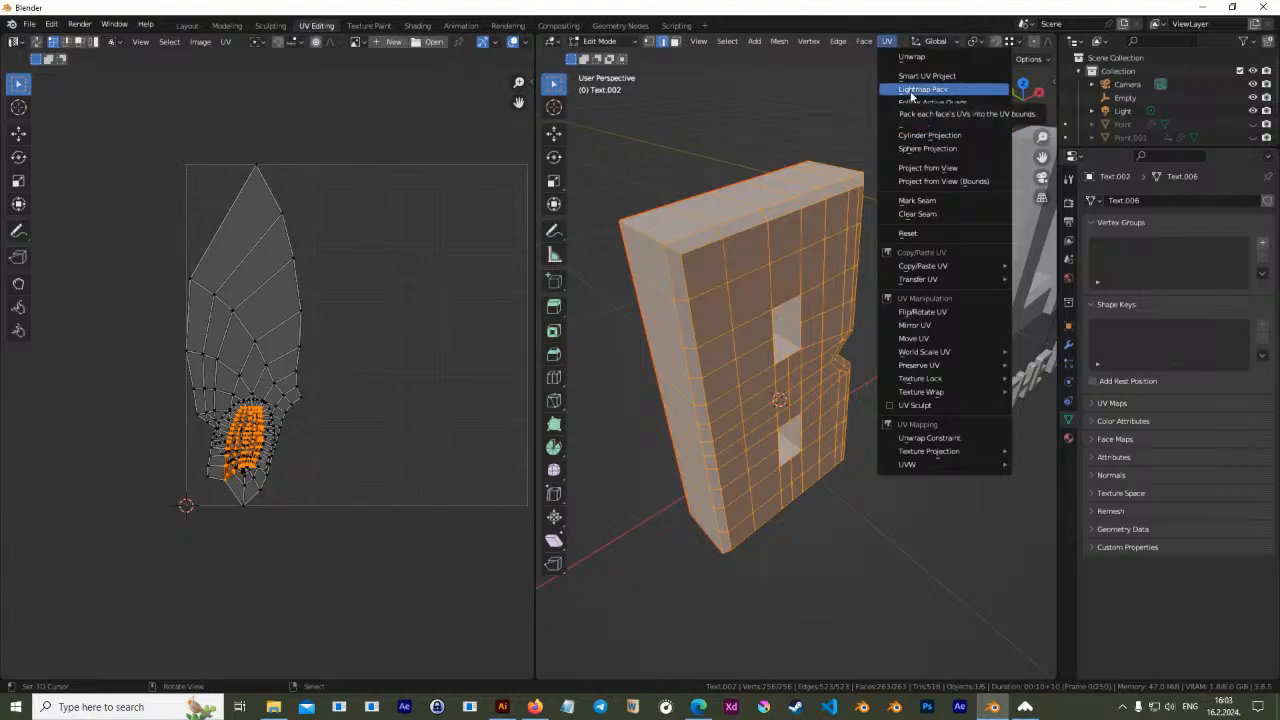
click(838, 43)
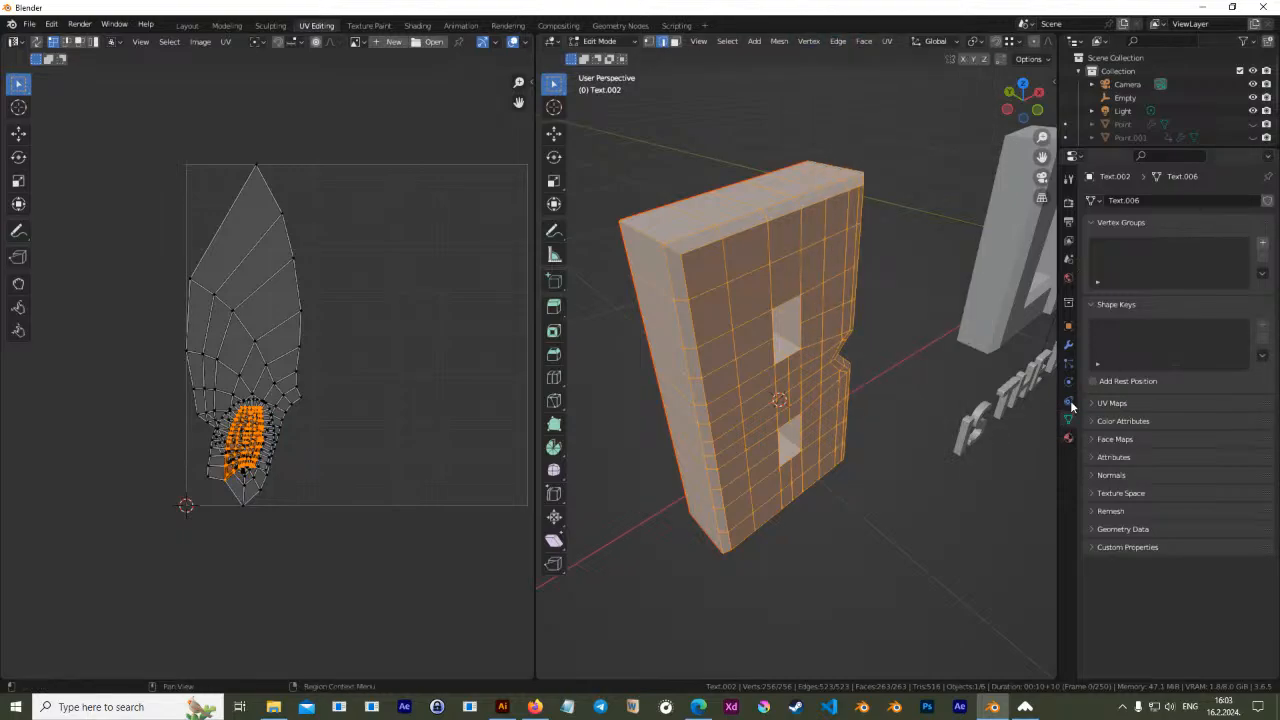
Remove the B's Simple Deform modifier and map its whole mesh with Smart UV Project, bringing the full UV layout into view
click(1068, 344)
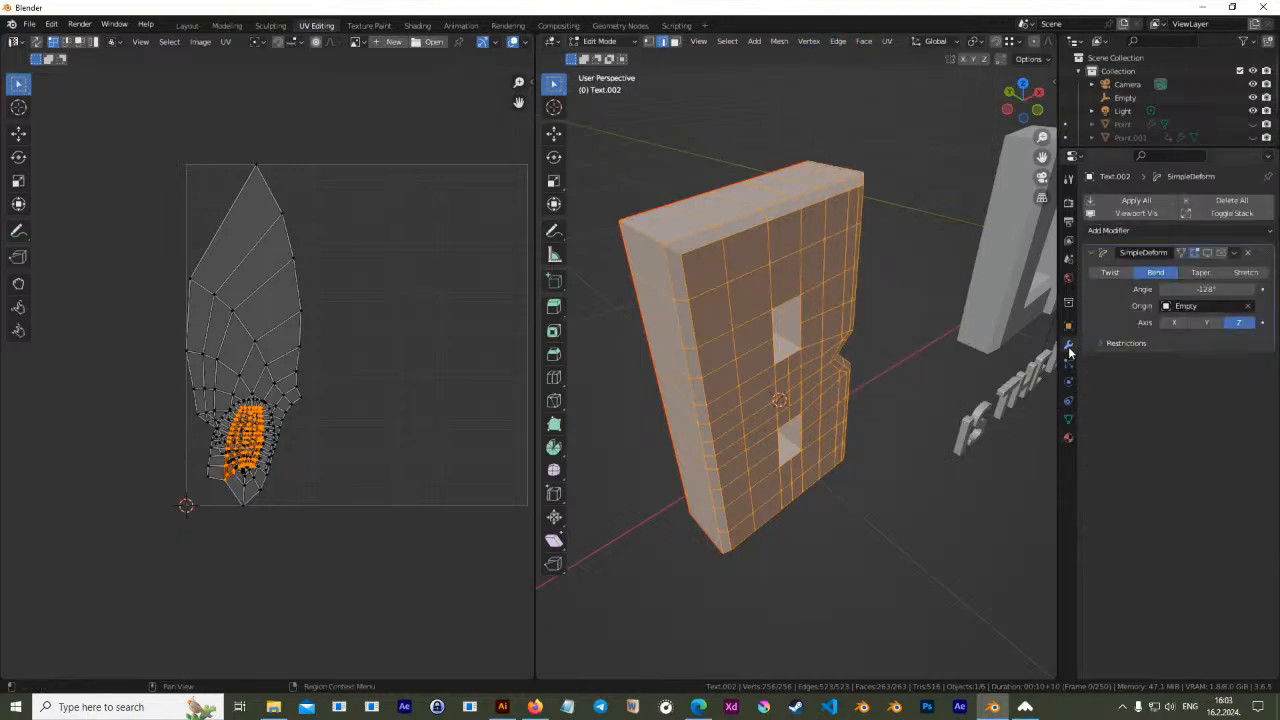
click(1249, 253)
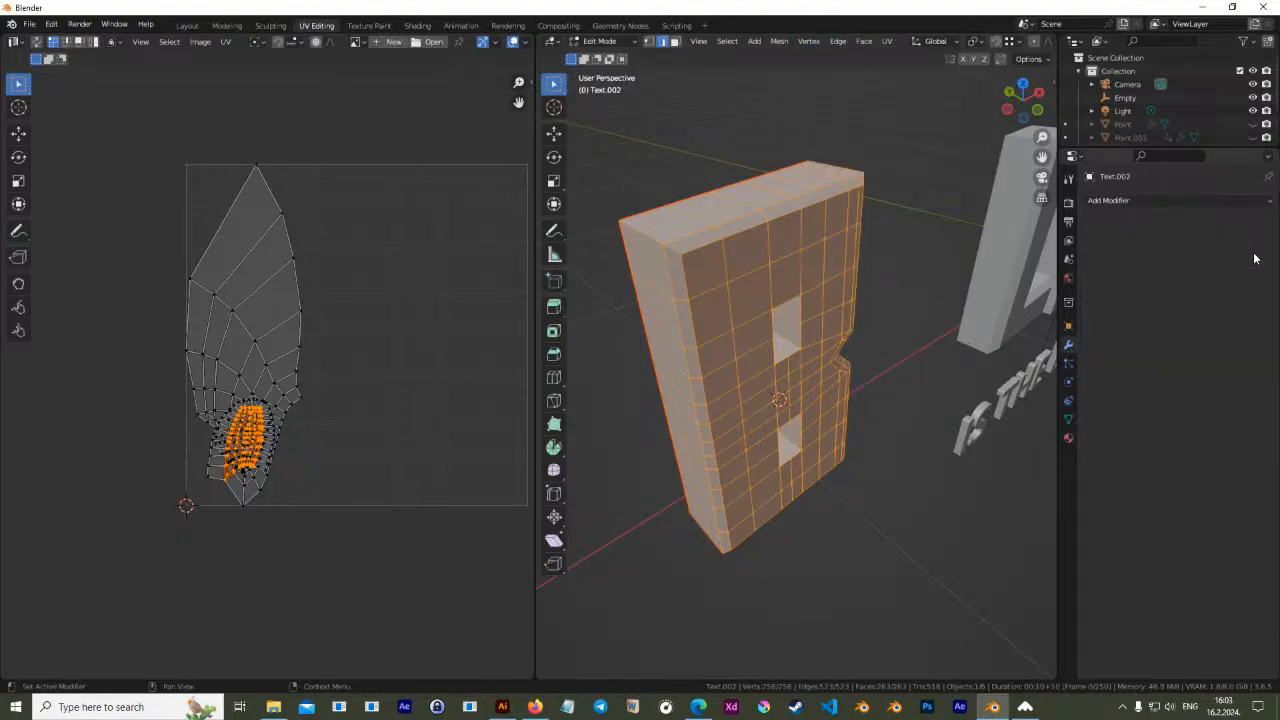
click(888, 41)
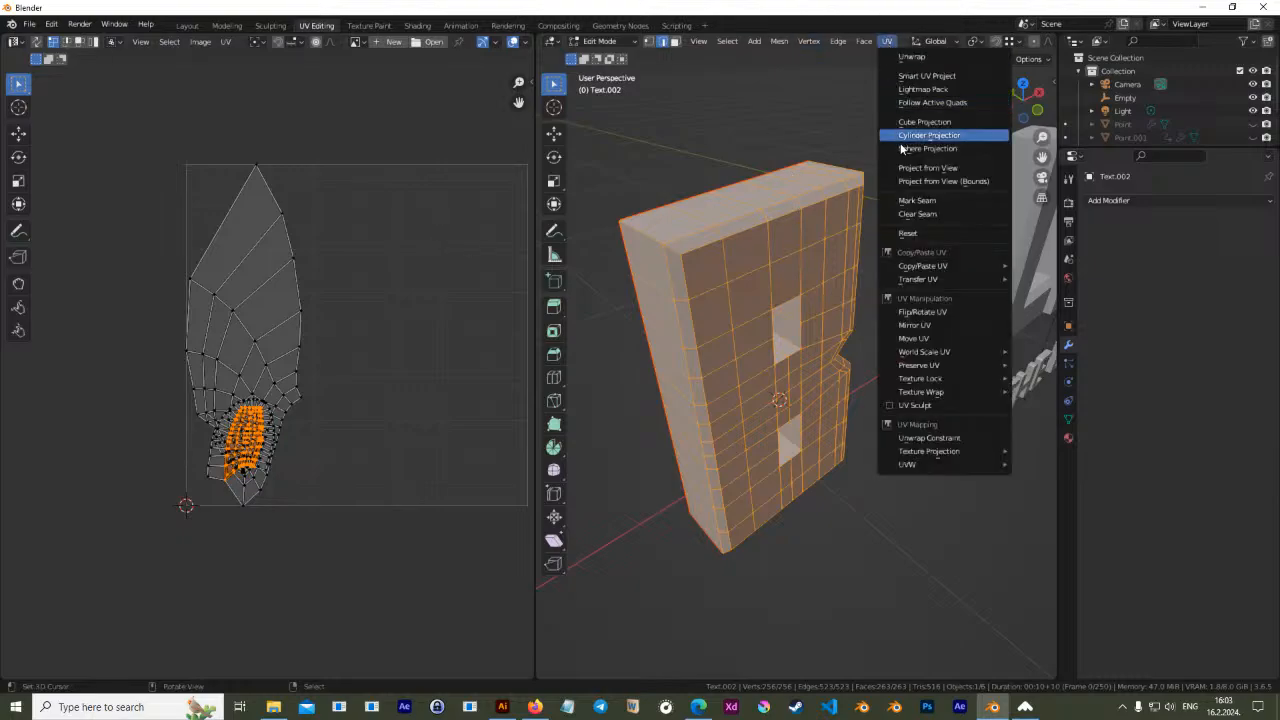
click(926, 77)
click(920, 201)
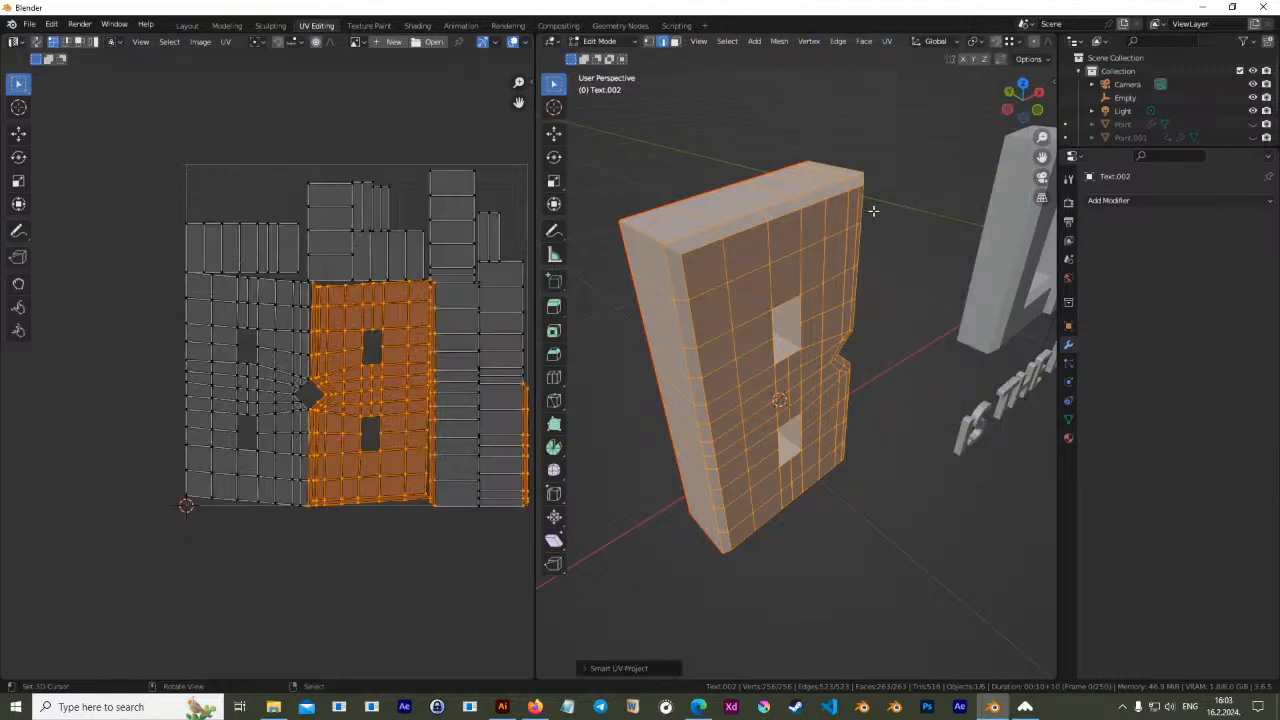
scroll(369, 403, up, 3)
mouse_move(402, 393)
middle_down()
mouse_move(428, 389)
mouse_move(413, 393)
middle_up()
scroll(306, 382, up, 1)
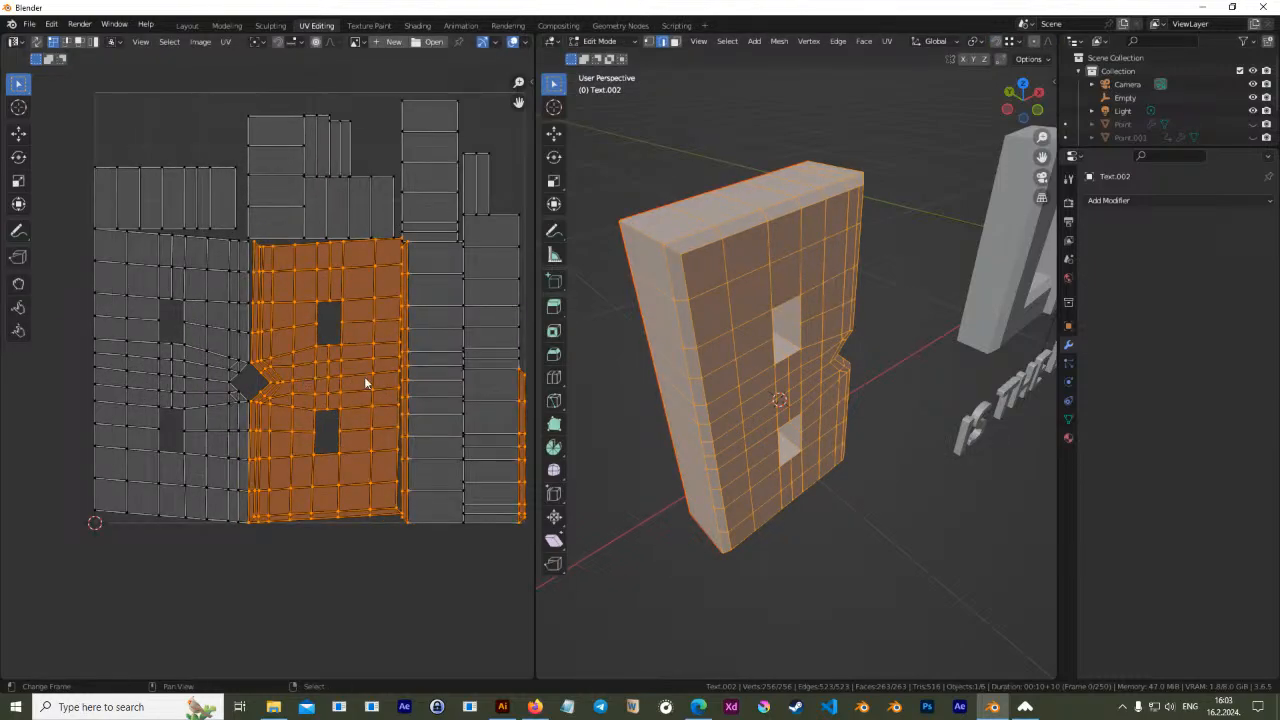
mouse_move(406, 375)
middle_down()
mouse_move(327, 395)
mouse_move(425, 387)
middle_up()
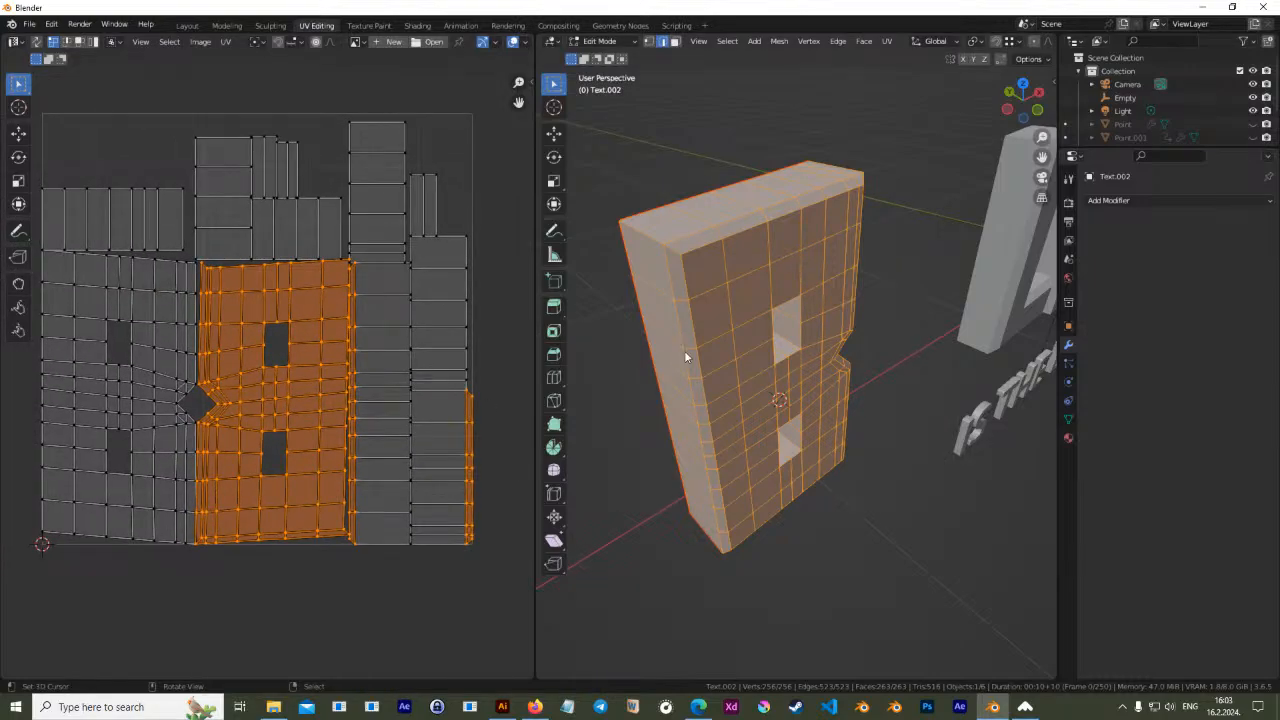
Leave the B's mesh, select the remaining LENDER letters and remove their Simple Deform bend modifier
middle_drag(870, 400, 749, 364)
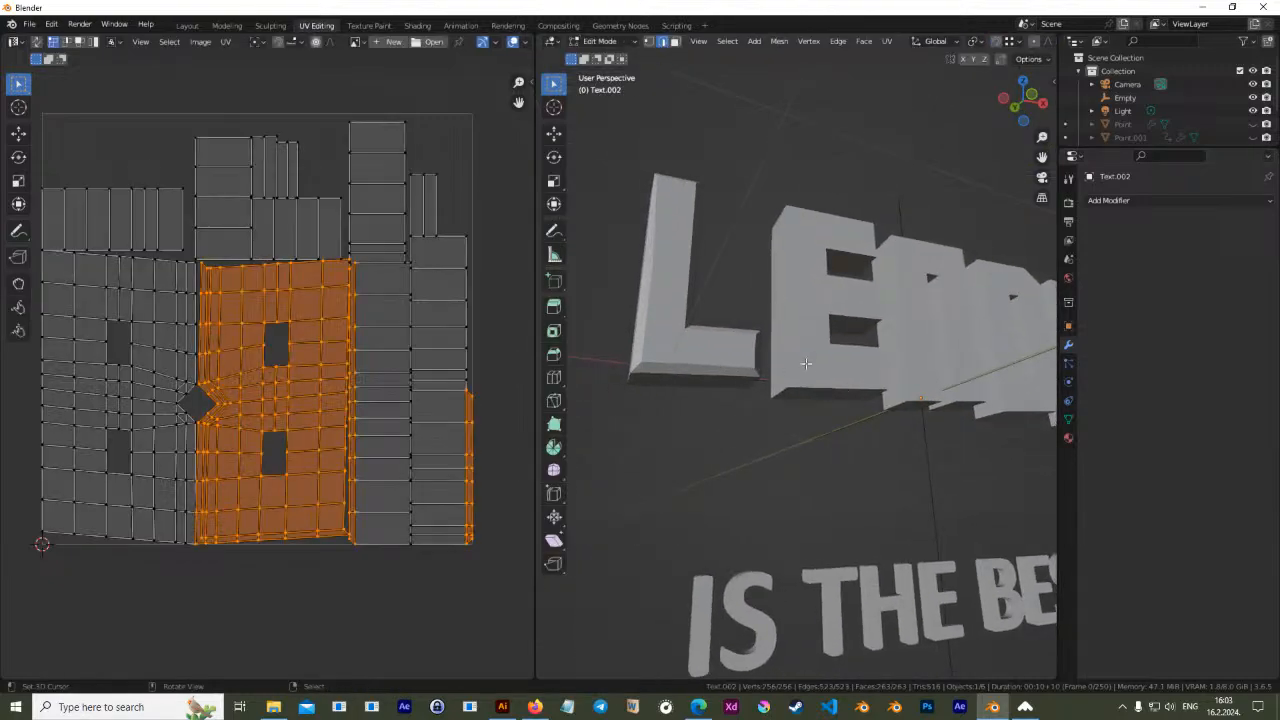
key(Tab)
click(829, 384)
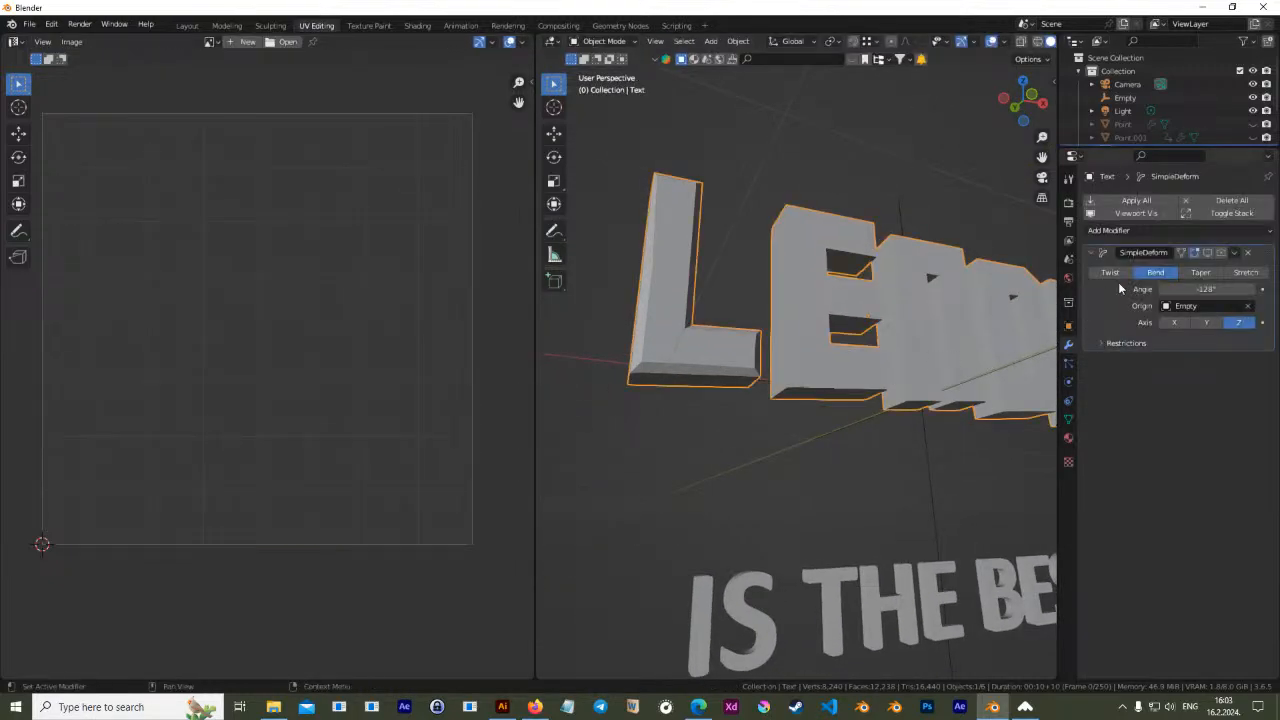
click(1248, 255)
Select all the linked geometry of the letter L and separate it from the LENDER mesh into its own object
key(Tab)
middle_drag(734, 440, 912, 481)
alt+right_click(768, 410)
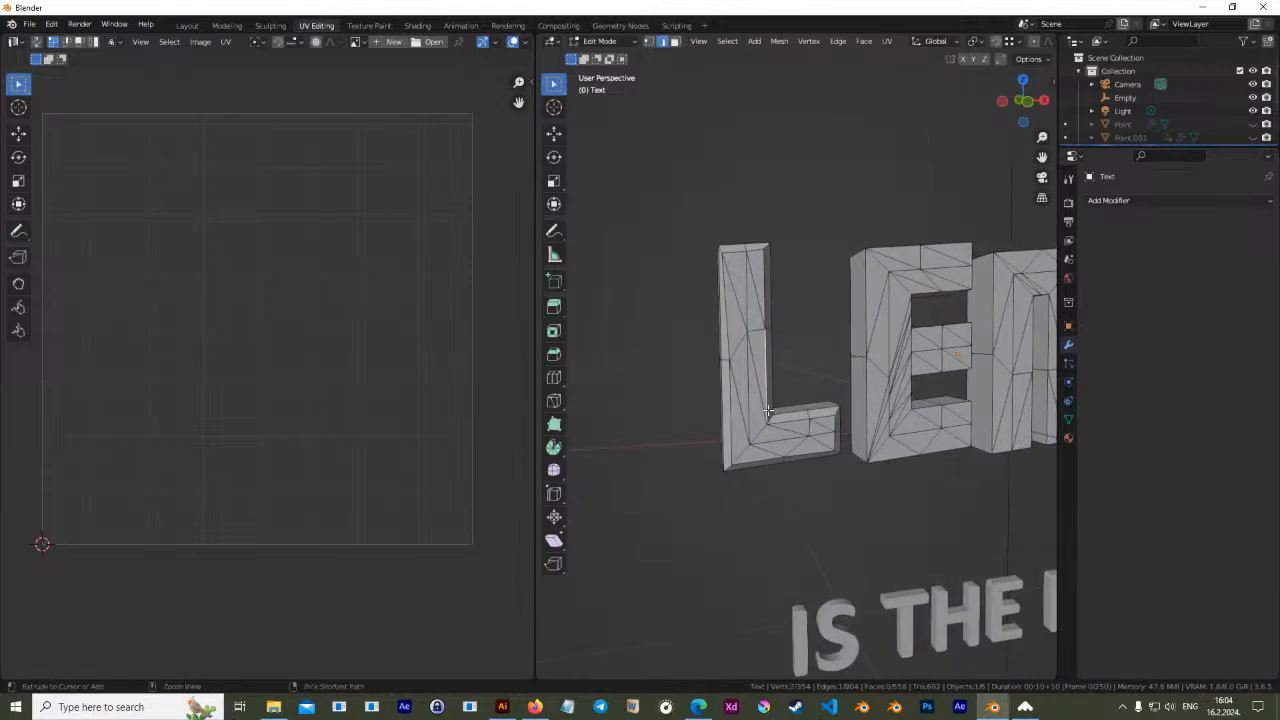
key(ctrl+l)
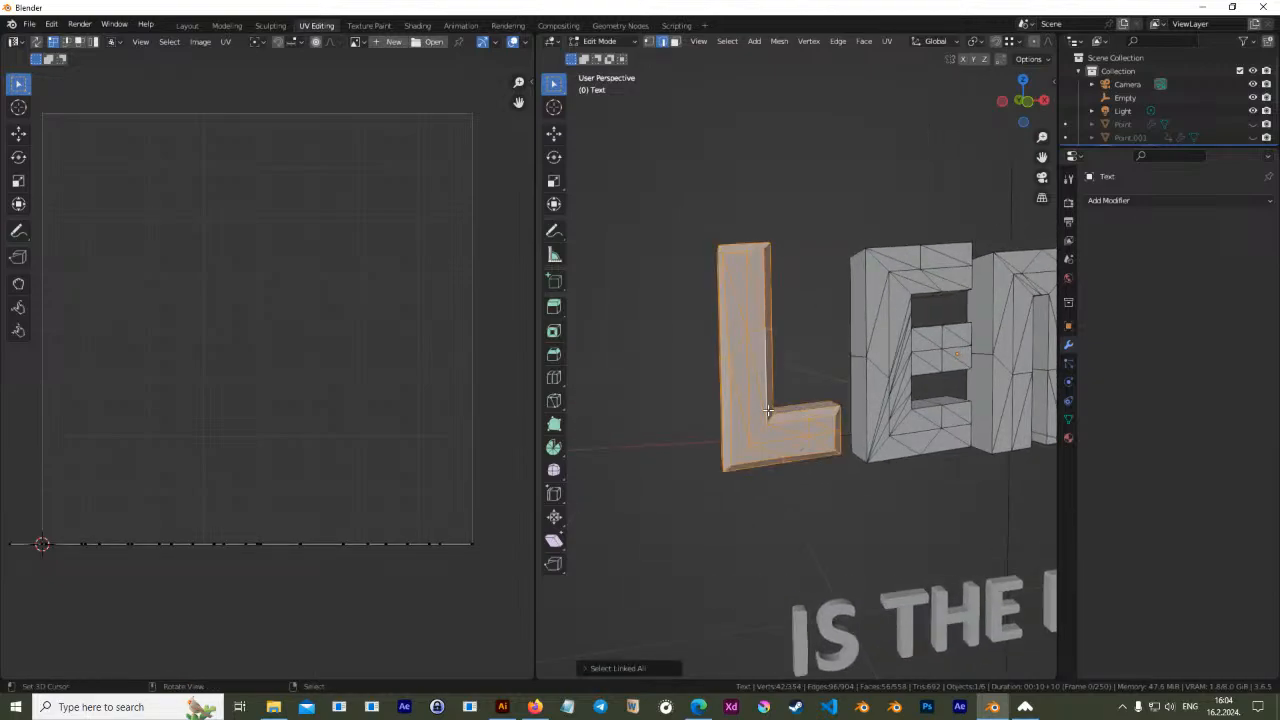
key(p)
click(770, 411)
Open the separated L for mesh editing, select all of it and map it with Smart UV Project
key(Tab)
click(760, 415)
key(Tab)
mouse_move(762, 428)
middle_down()
mouse_move(700, 471)
mouse_move(748, 412)
middle_up()
key(Tab)
key(Tab)
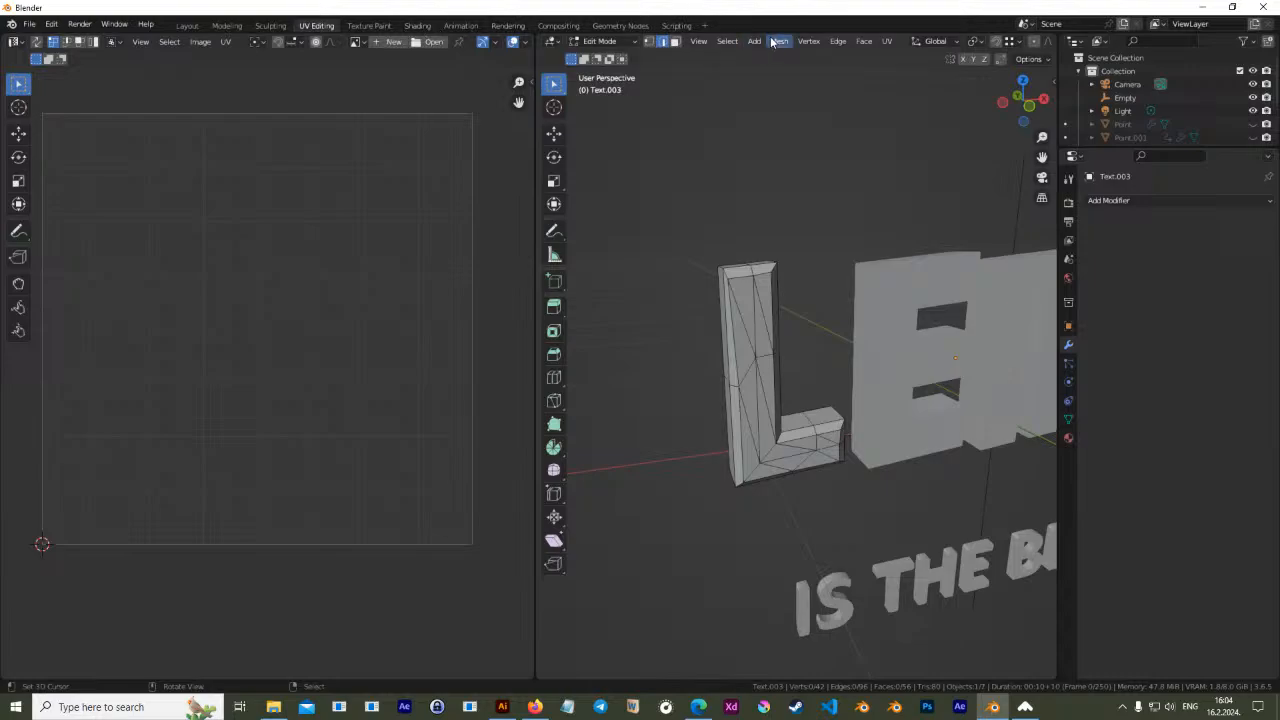
key(a)
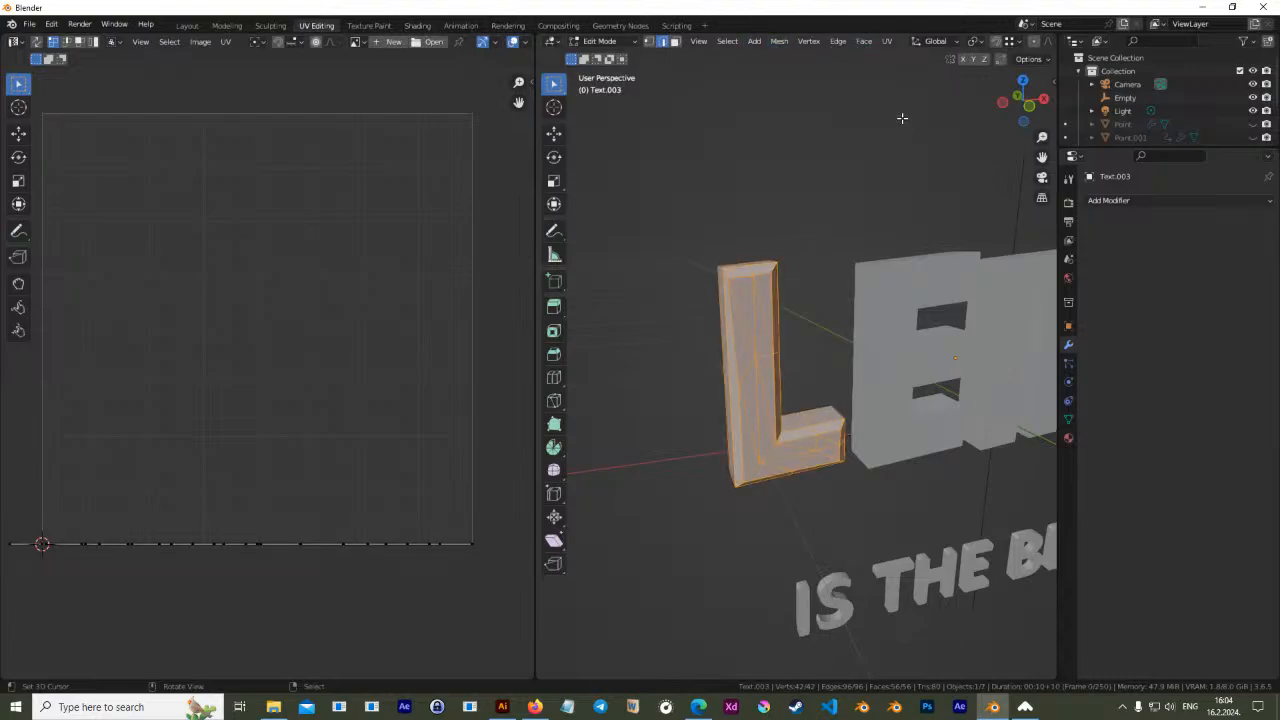
click(865, 42)
mouse_move(887, 42)
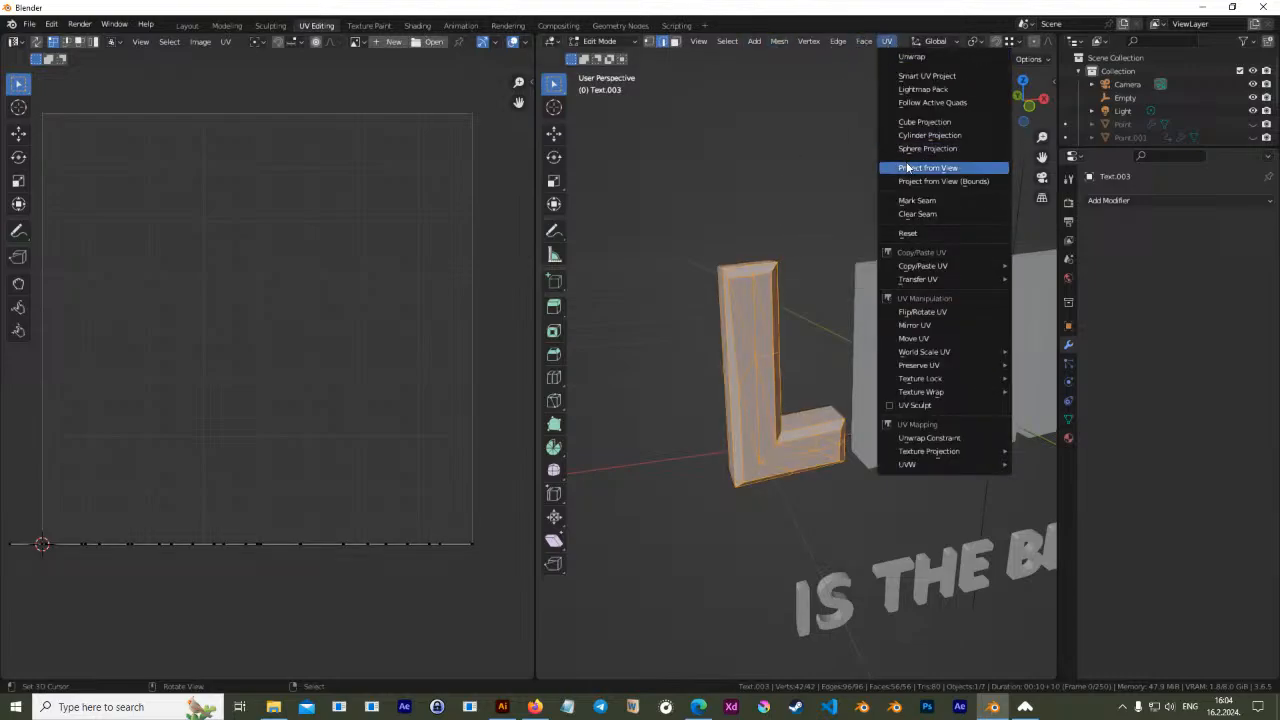
click(928, 76)
click(910, 203)
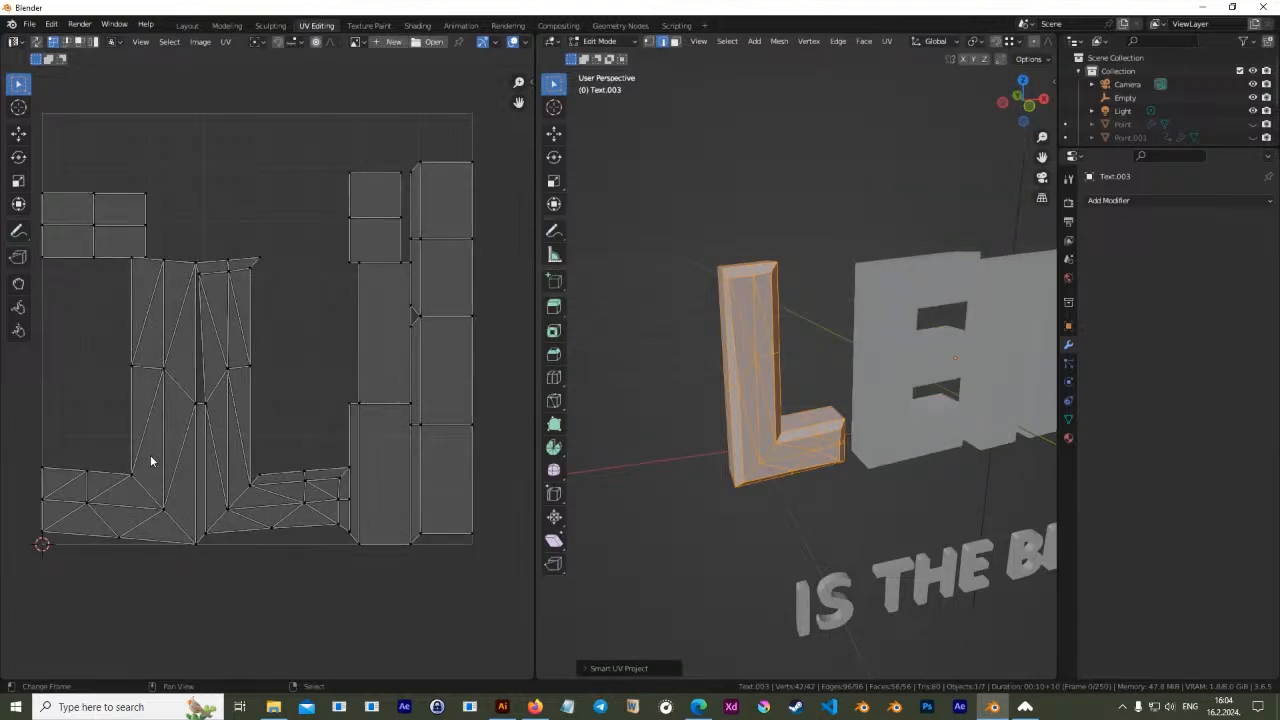
Examine the L's UV islands up close and compare them with the B's UV layout
scroll(177, 456, up, 3)
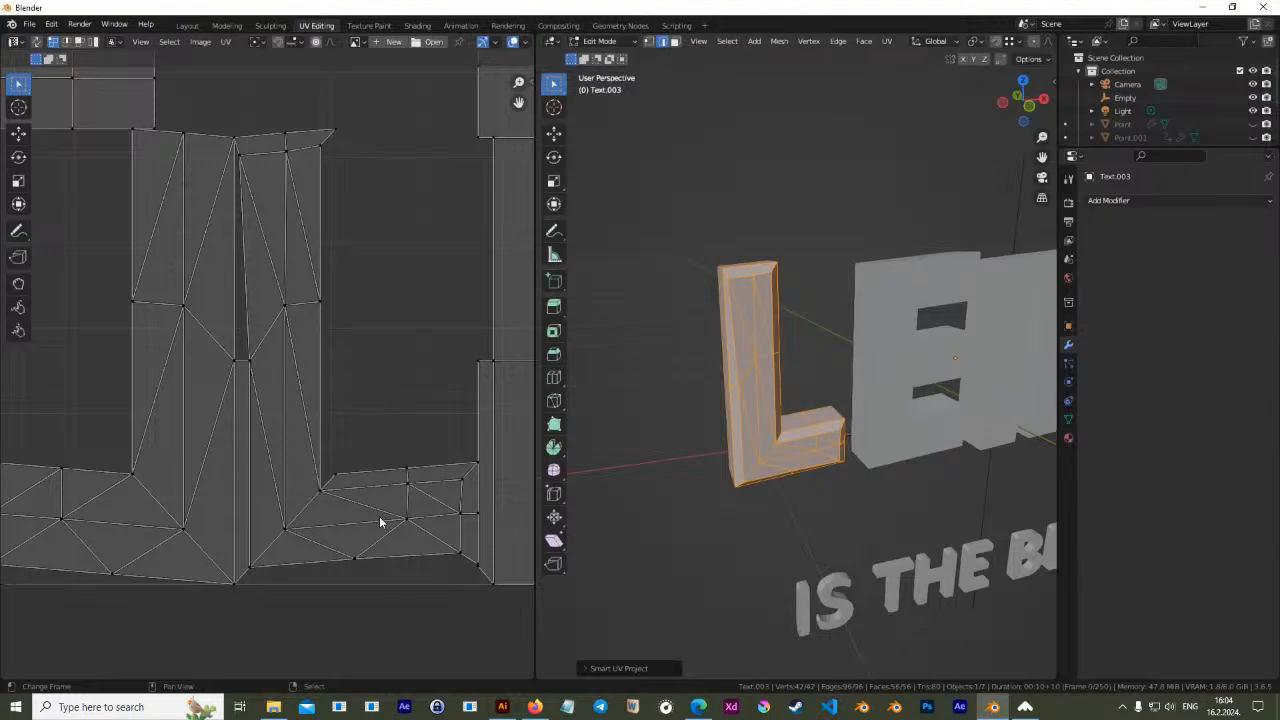
middle_drag(380, 521, 341, 503)
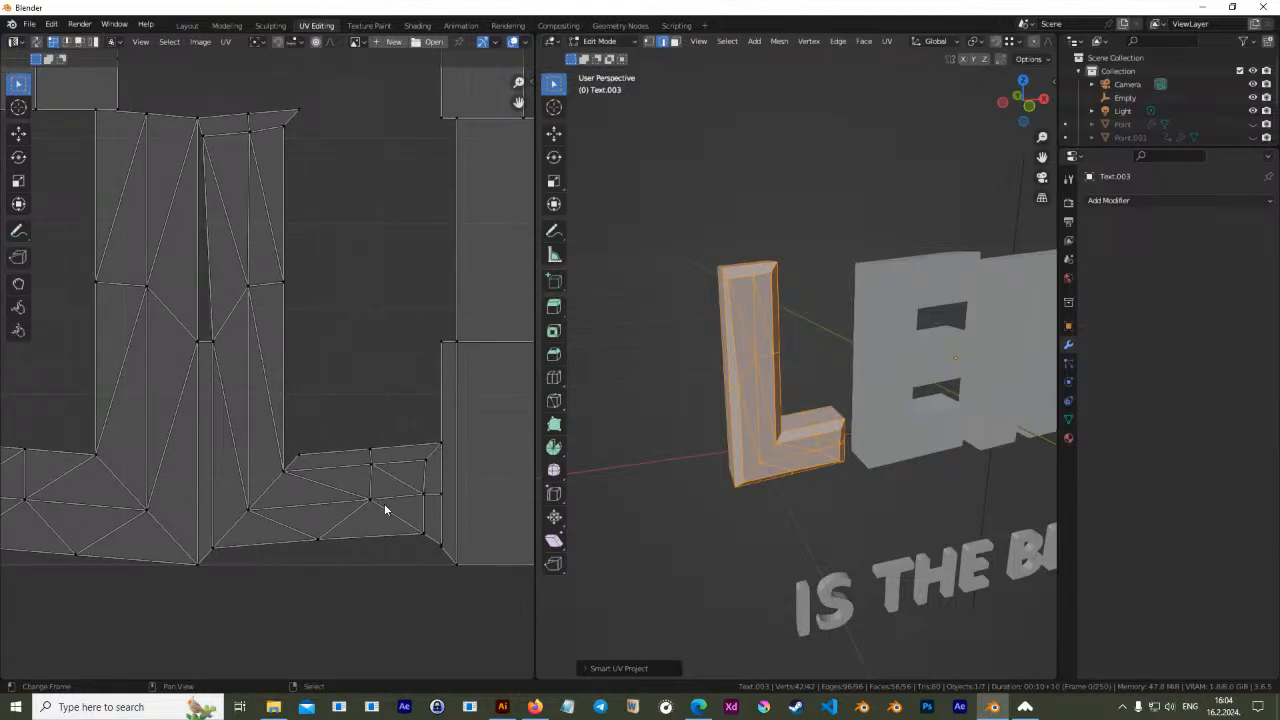
shift+middle_drag(417, 491, 278, 492)
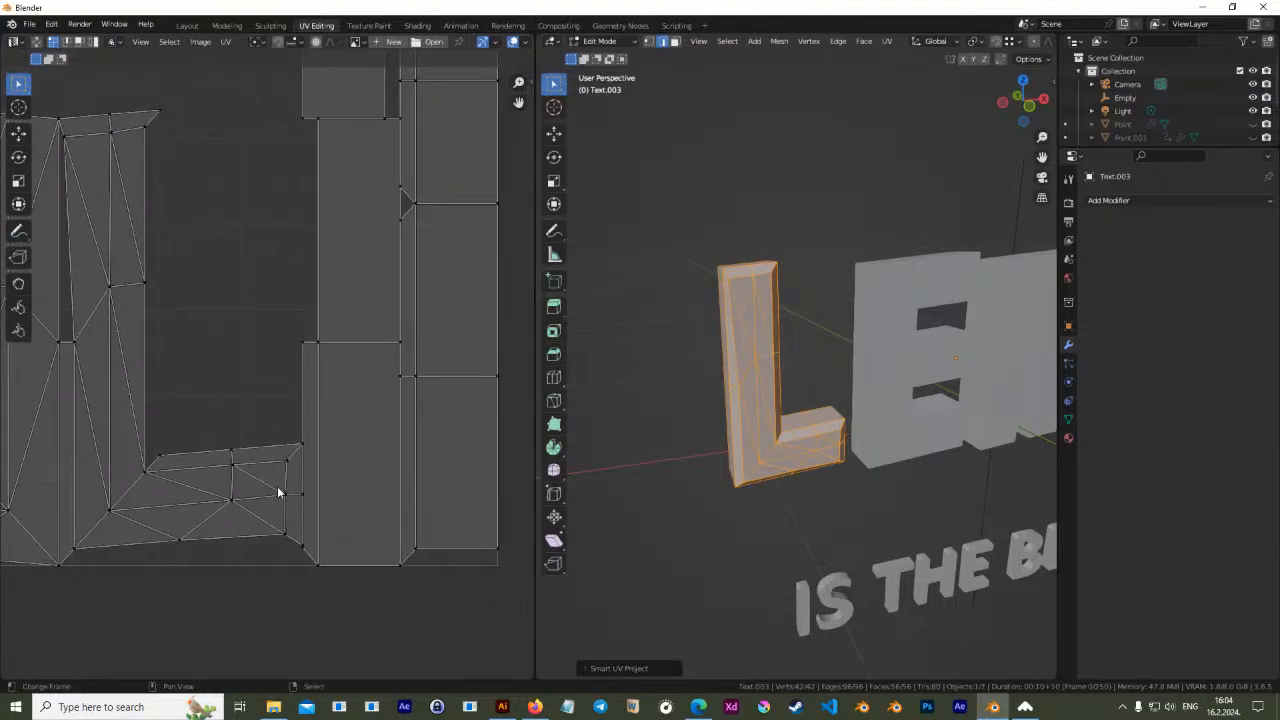
shift+drag(900, 428, 766, 420)
scroll(766, 420, down, 4)
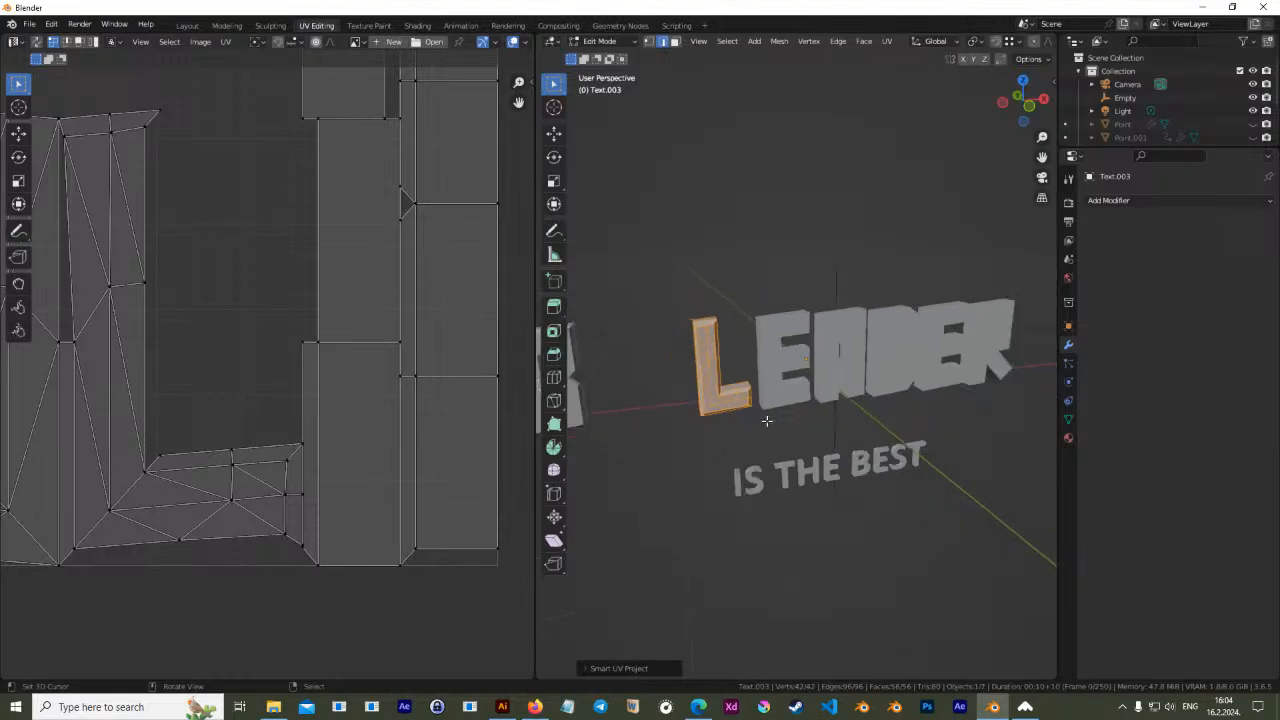
key(Tab)
shift+middle_drag(660, 423, 889, 446)
click(745, 424)
key(Tab)
scroll(843, 440, down, 3)
key(Tab)
key(Tab)
scroll(889, 447, down, 5)
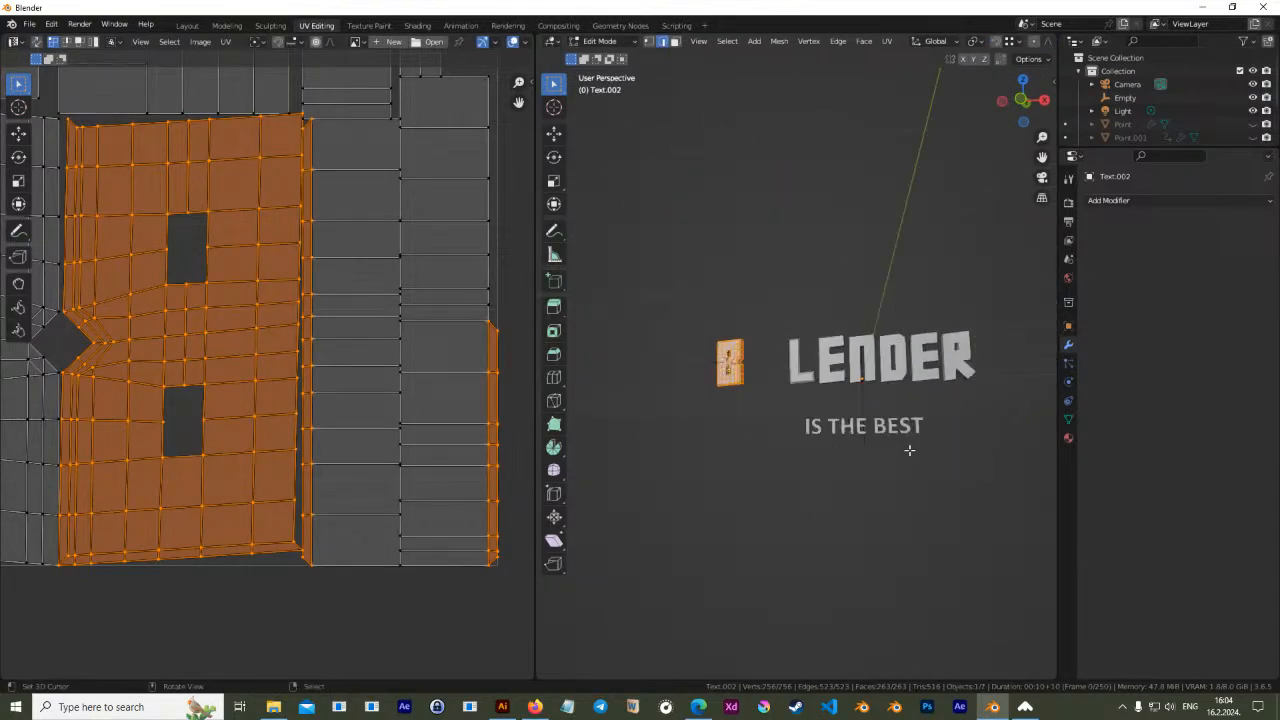
Select the ENDER letters object and switch to the Layout workspace, framing the title in front view
middle_drag(832, 441, 768, 392)
key(Tab)
click(746, 395)
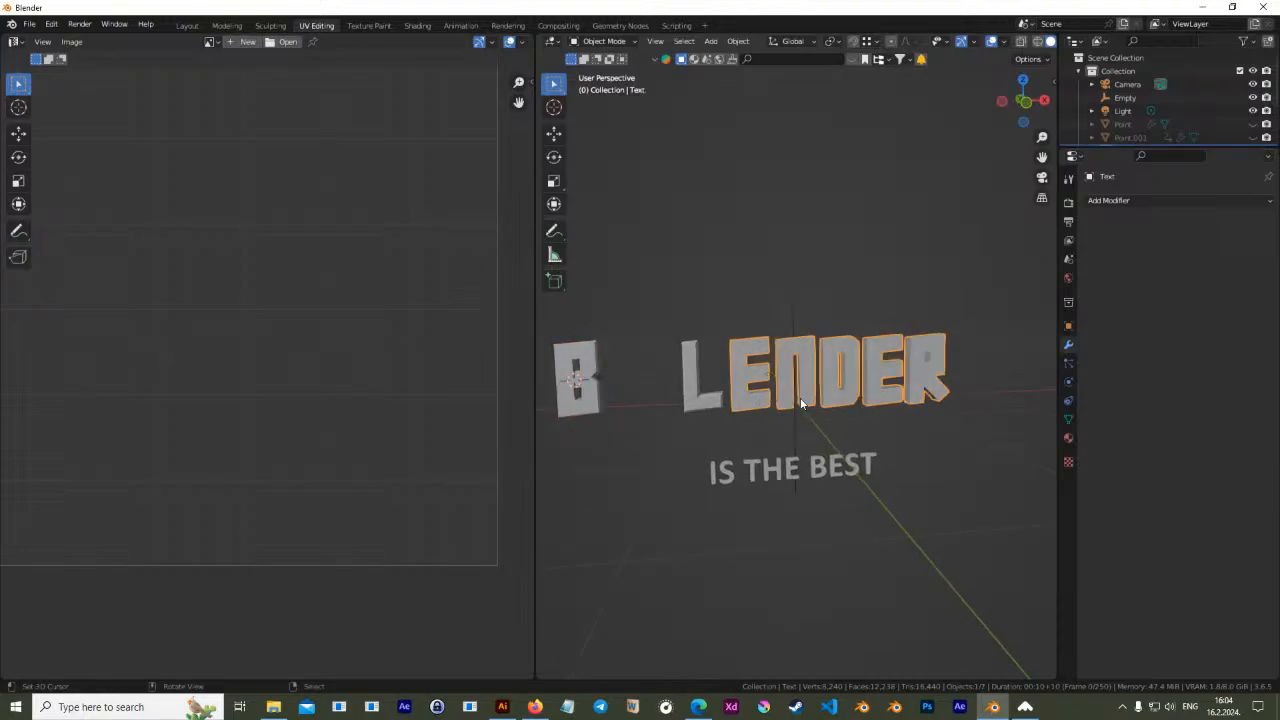
key(KP_1)
scroll(800, 397, up, 5)
scroll(798, 127, down, 3)
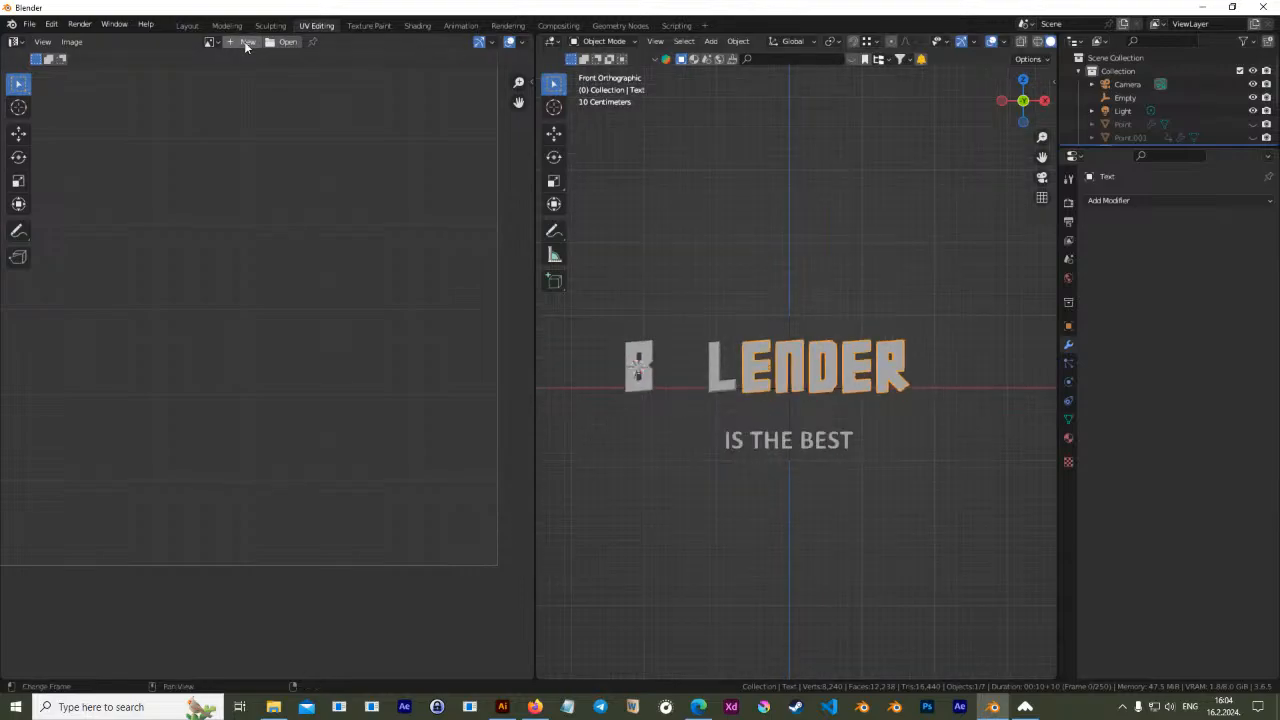
click(187, 25)
scroll(584, 207, down, 3)
key(KP_1)
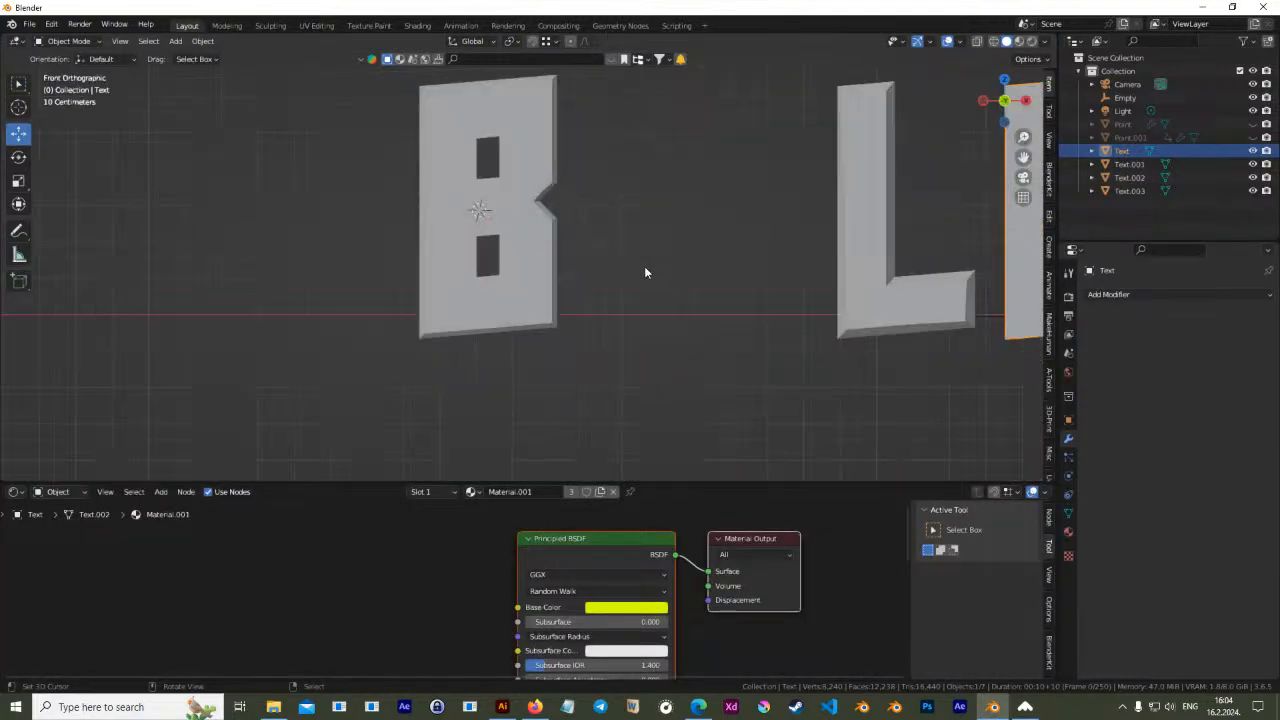
scroll(645, 268, down, 4)
shift+middle_drag(789, 318, 594, 358)
scroll(594, 358, up, 2)
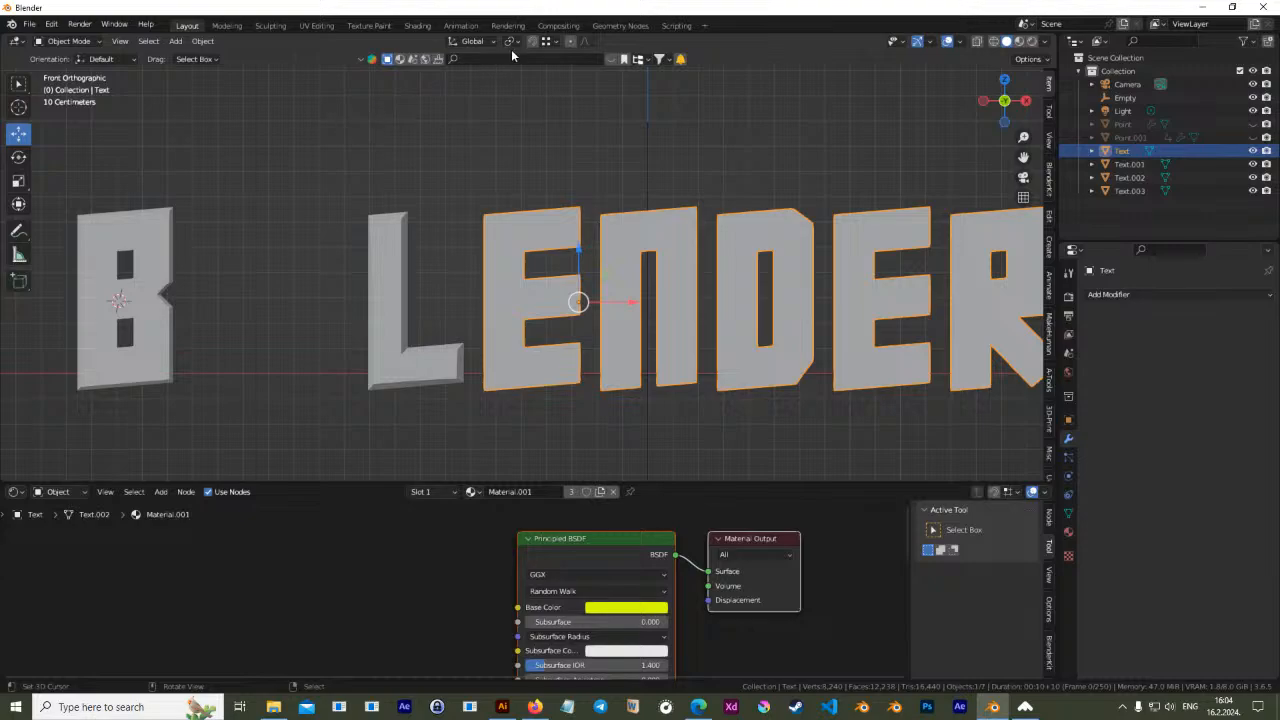
Select the entire ENDER mesh in edit mode and UV map it from the front with Project from View
key(u)
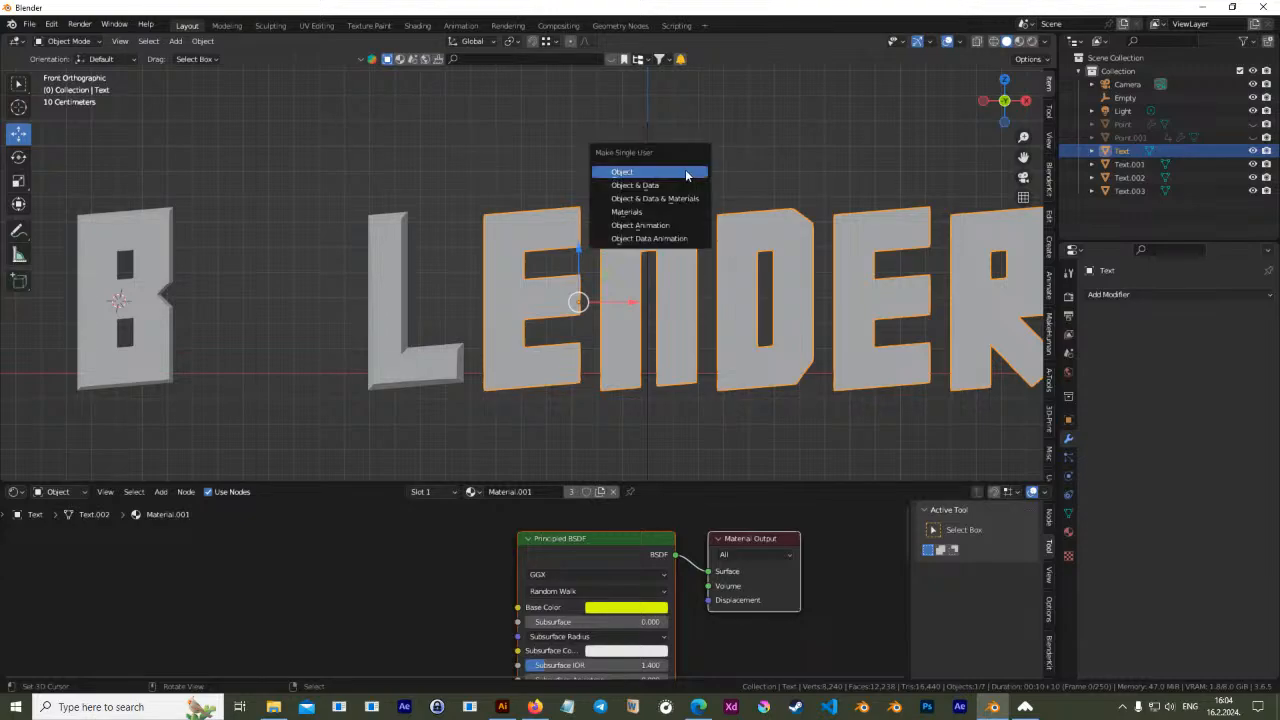
click(203, 41)
key(Tab)
key(Tab)
key(Tab)
key(Tab)
key(Tab)
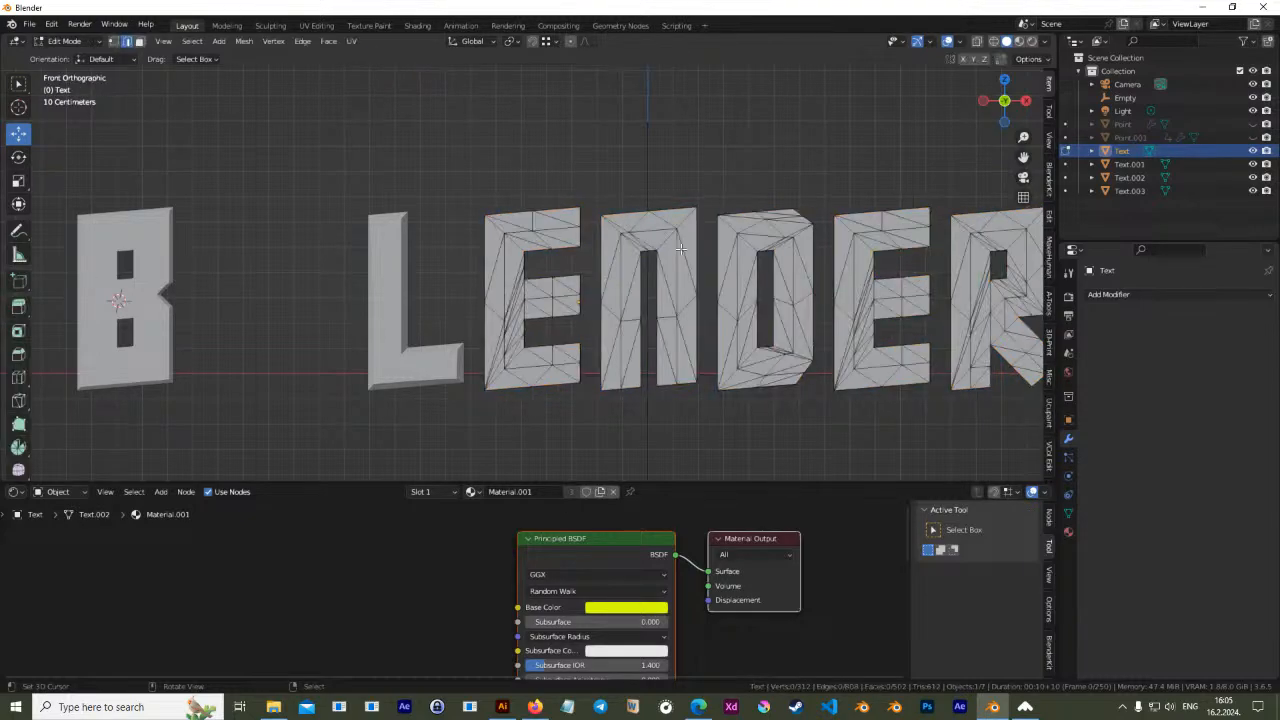
key(a)
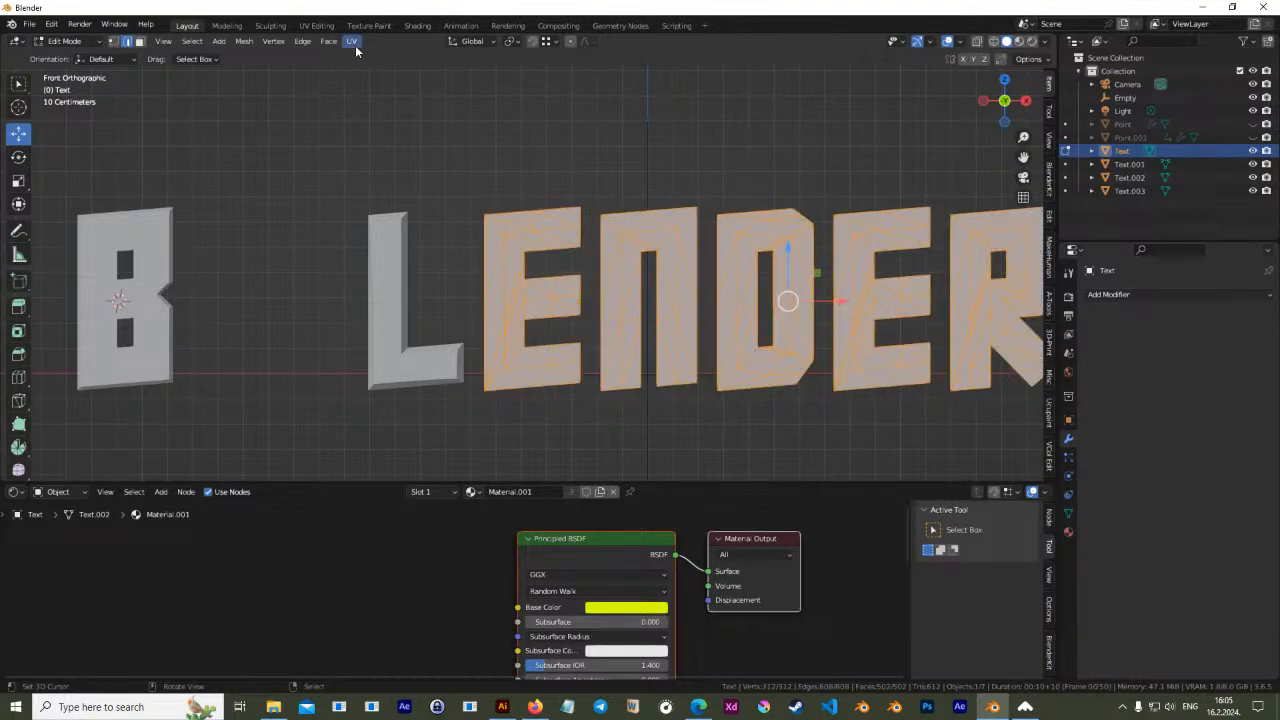
click(351, 41)
click(411, 183)
Examine the faces and sides of the ENDER letters from several angles, finishing in object mode
middle_drag(695, 297, 500, 347)
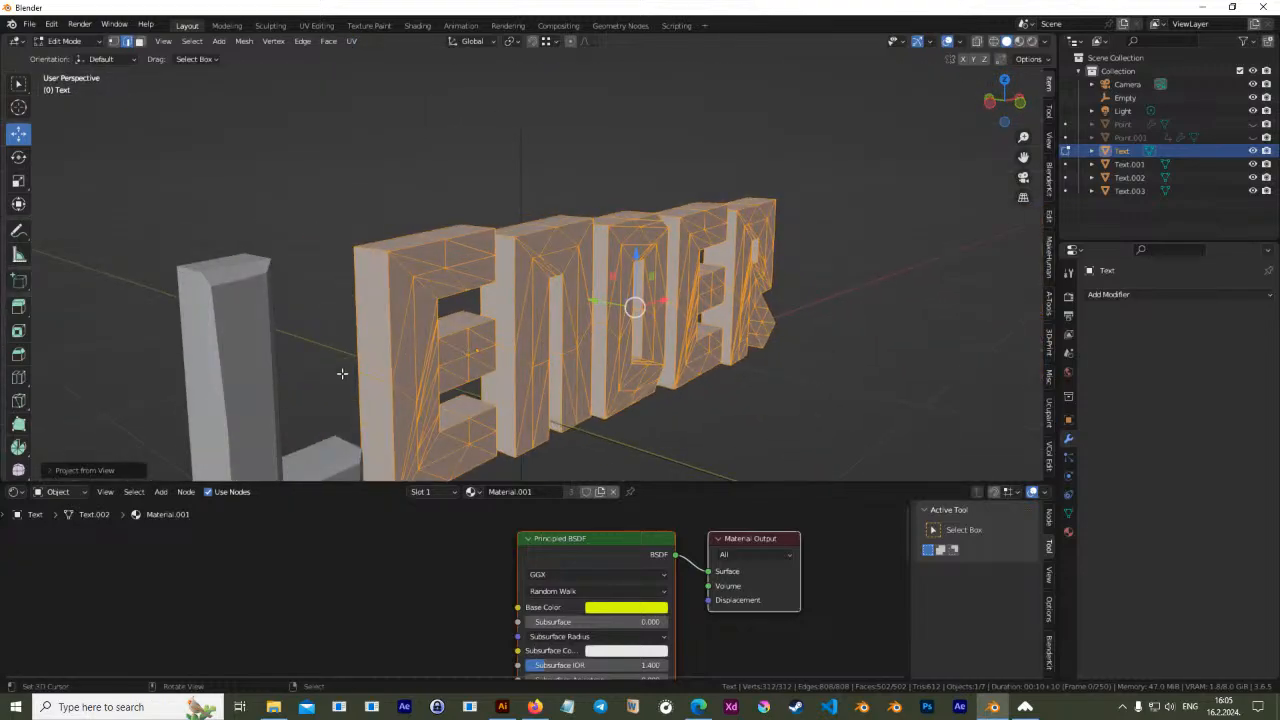
middle_drag(545, 341, 601, 316)
key(KP_1)
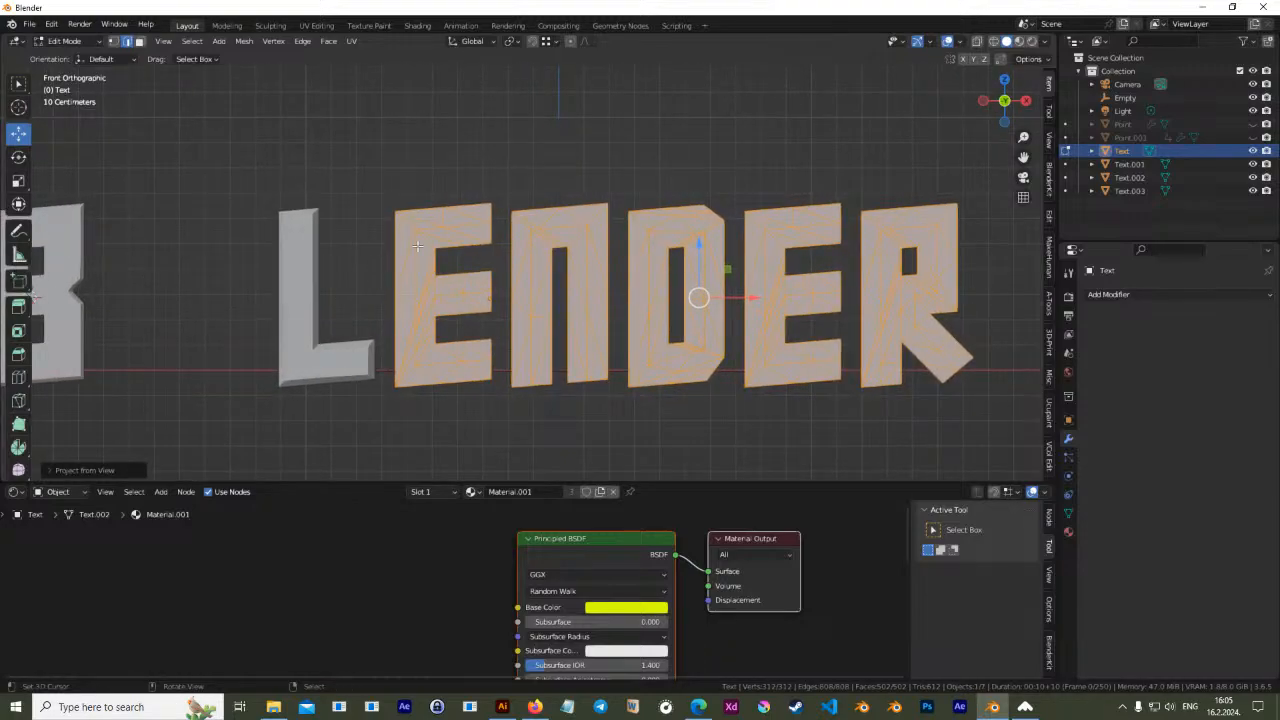
middle_drag(443, 288, 562, 335)
middle_drag(625, 268, 648, 314)
middle_drag(744, 350, 646, 315)
key(Tab)
scroll(744, 322, down, 6)
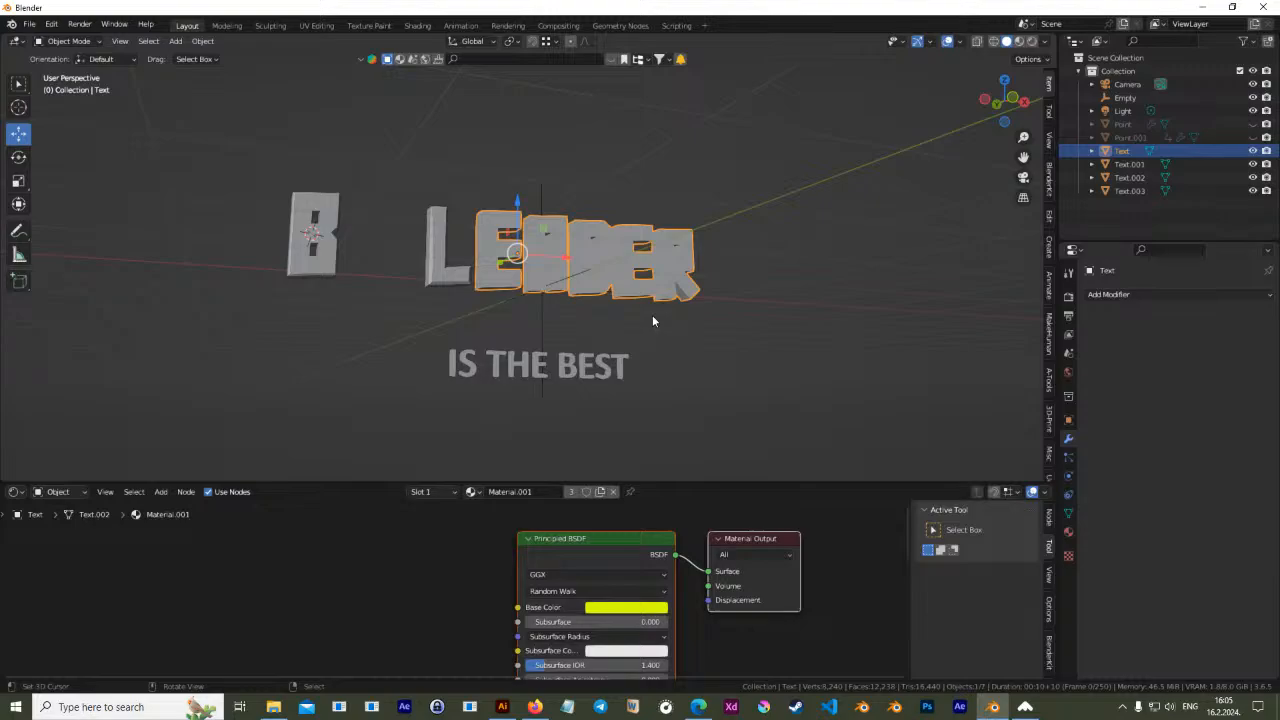
Move the B along the X axis until it sits directly beside the L, completing the word BLENDER
key(KP_1)
click(328, 290)
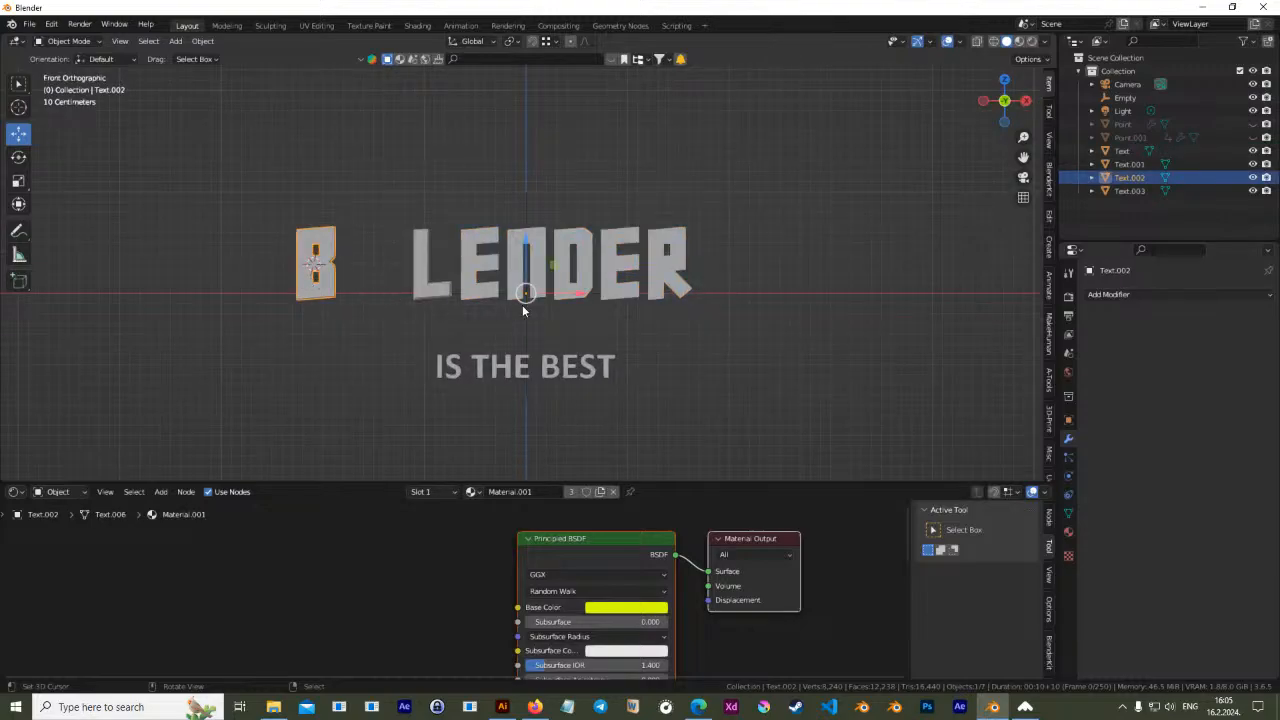
key(g)
key(x)
drag(621, 307, 624, 306)
shift+middle_drag(484, 362, 587, 388)
scroll(519, 337, up, 2)
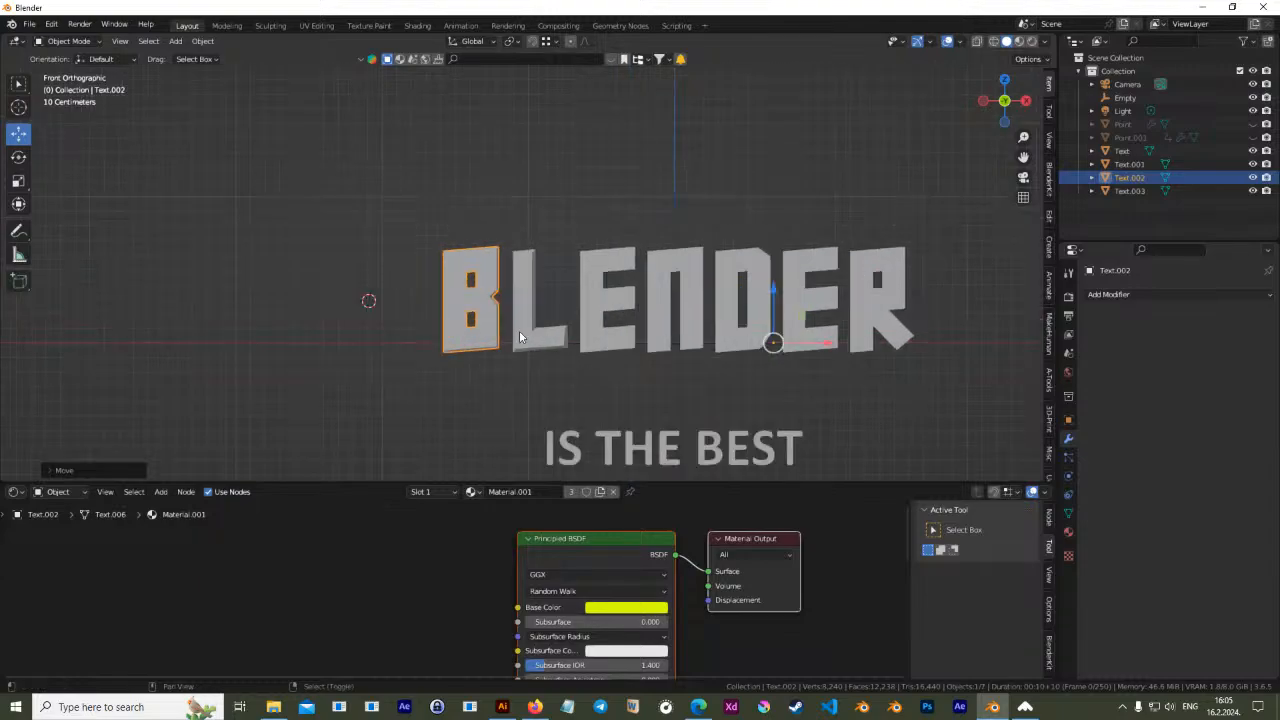
Open the ENDER mesh for editing and start selecting the front outer outline edges of the first E
shift+click(535, 348)
click(613, 344)
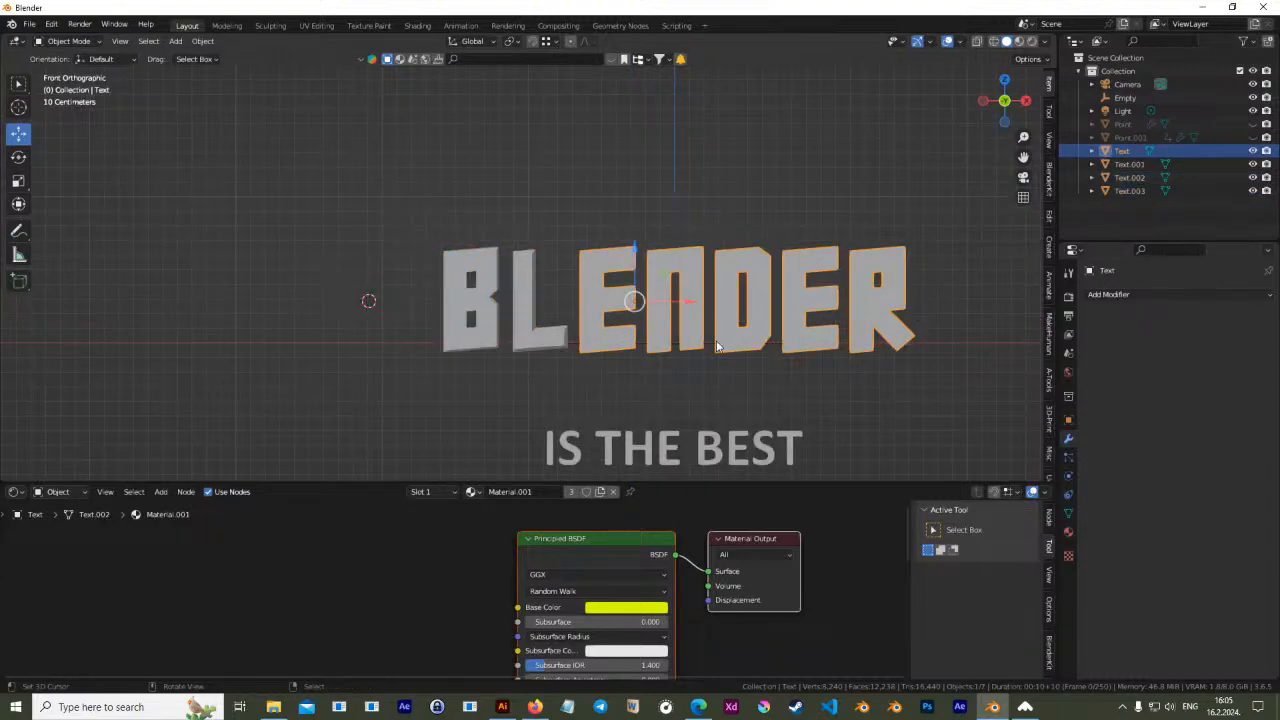
middle_drag(682, 319, 623, 366)
key(Tab)
scroll(617, 363, up, 2)
shift+middle_drag(564, 304, 272, 206)
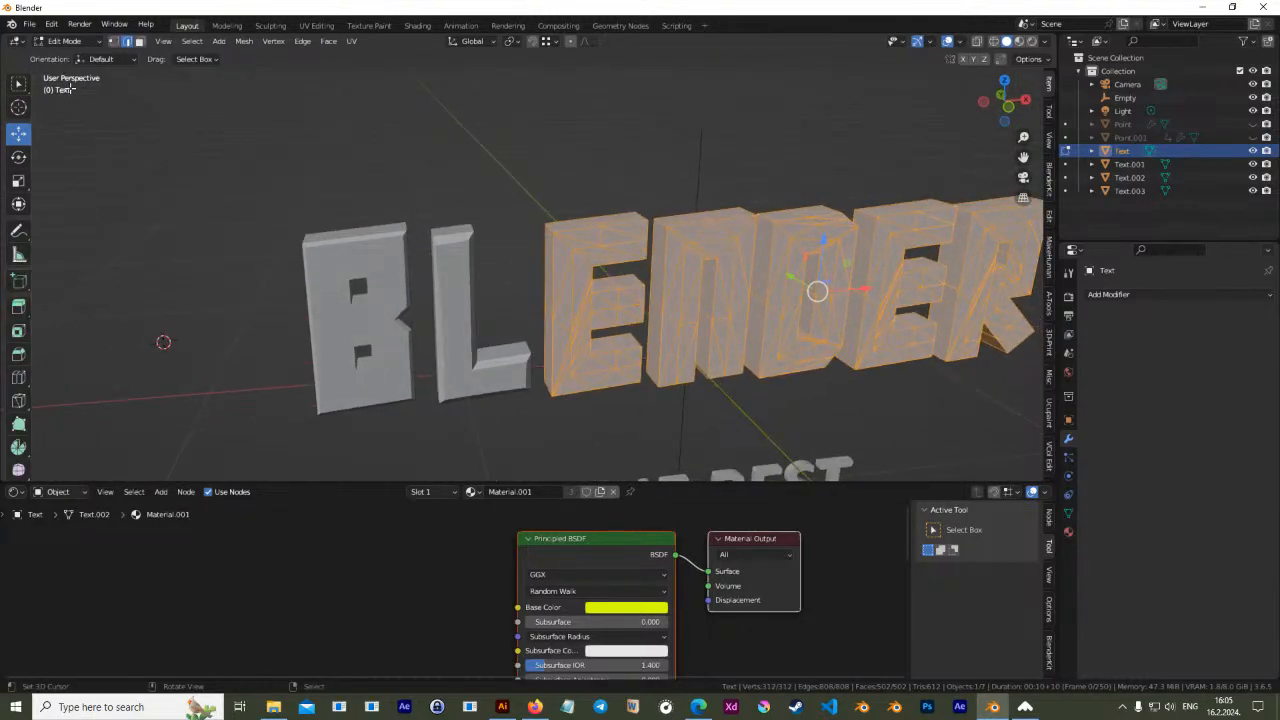
click(574, 229)
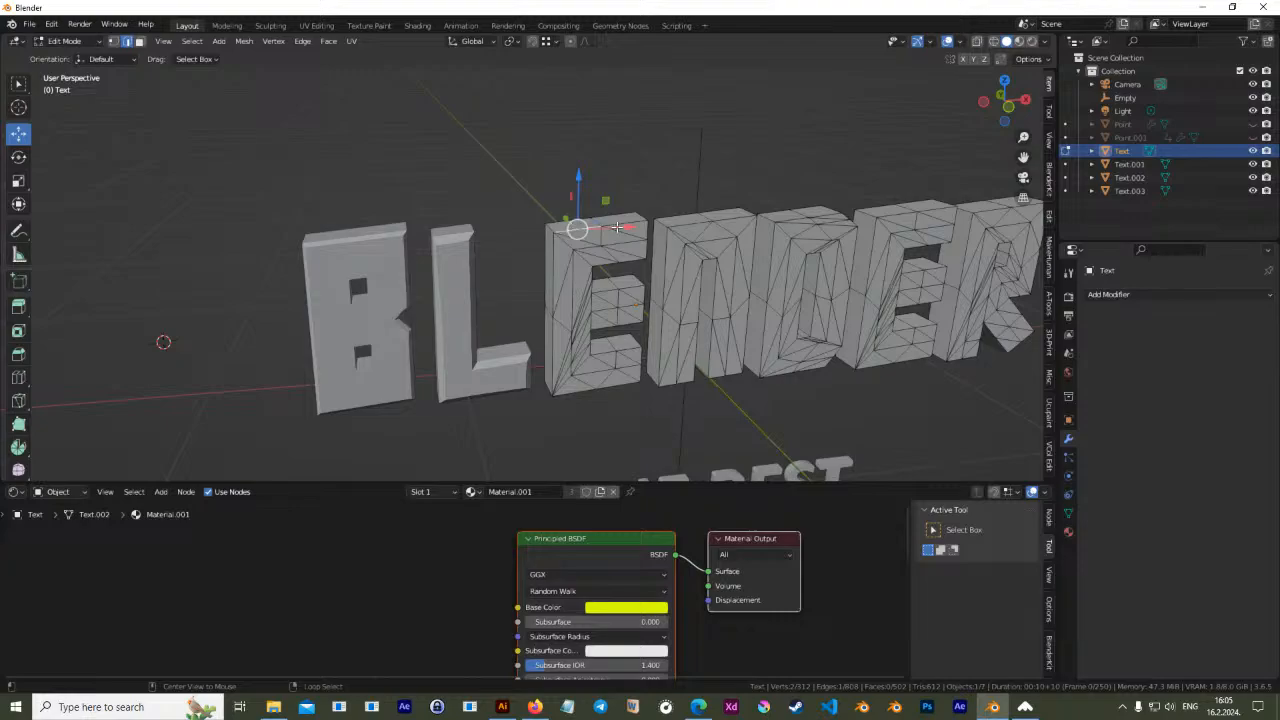
click(556, 264)
mouse_move(553, 328)
middle_down()
mouse_move(556, 282)
mouse_move(530, 322)
middle_up()
shift+click(567, 280)
shift+click(611, 280)
scroll(530, 322, up, 3)
shift+click(530, 322)
Add the front edges around the lower arm of the first E to the selection, undoing a wrong pick
middle_drag(480, 240, 576, 420)
shift+click(548, 416)
shift+click(520, 413)
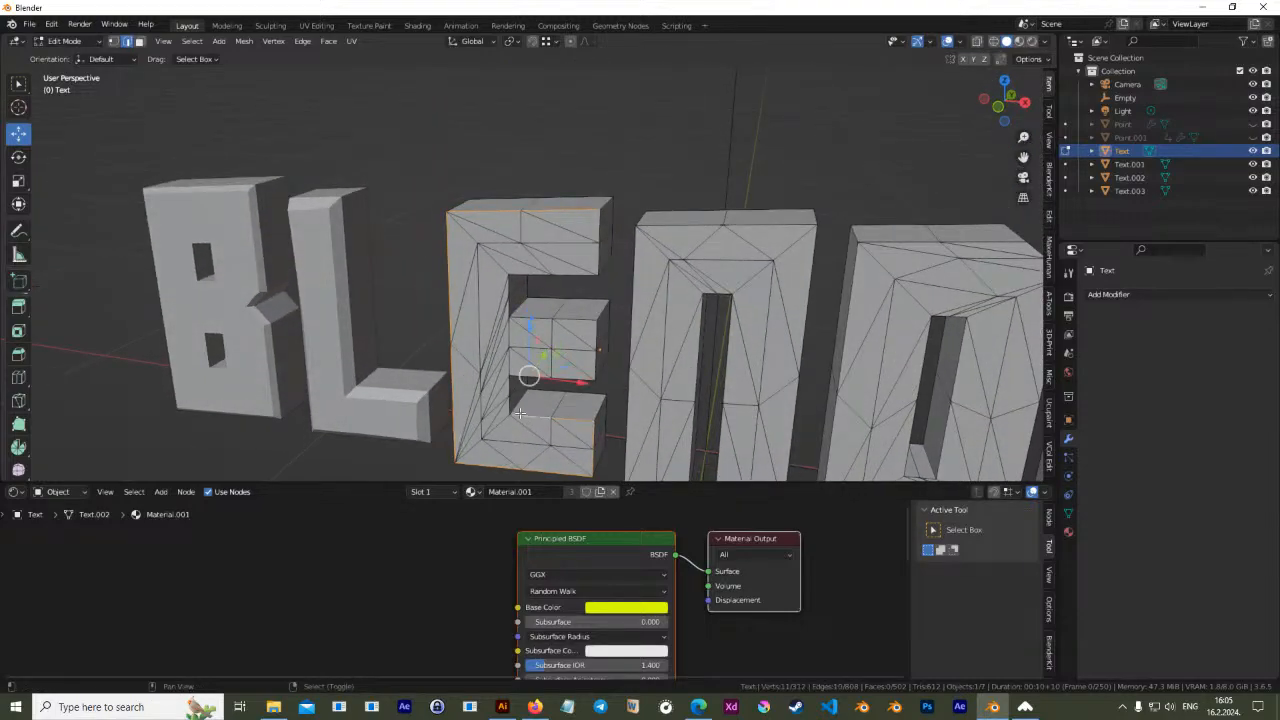
shift+click(508, 385)
middle_drag(597, 373, 588, 321)
key(ctrl+z)
scroll(469, 320, up, 1)
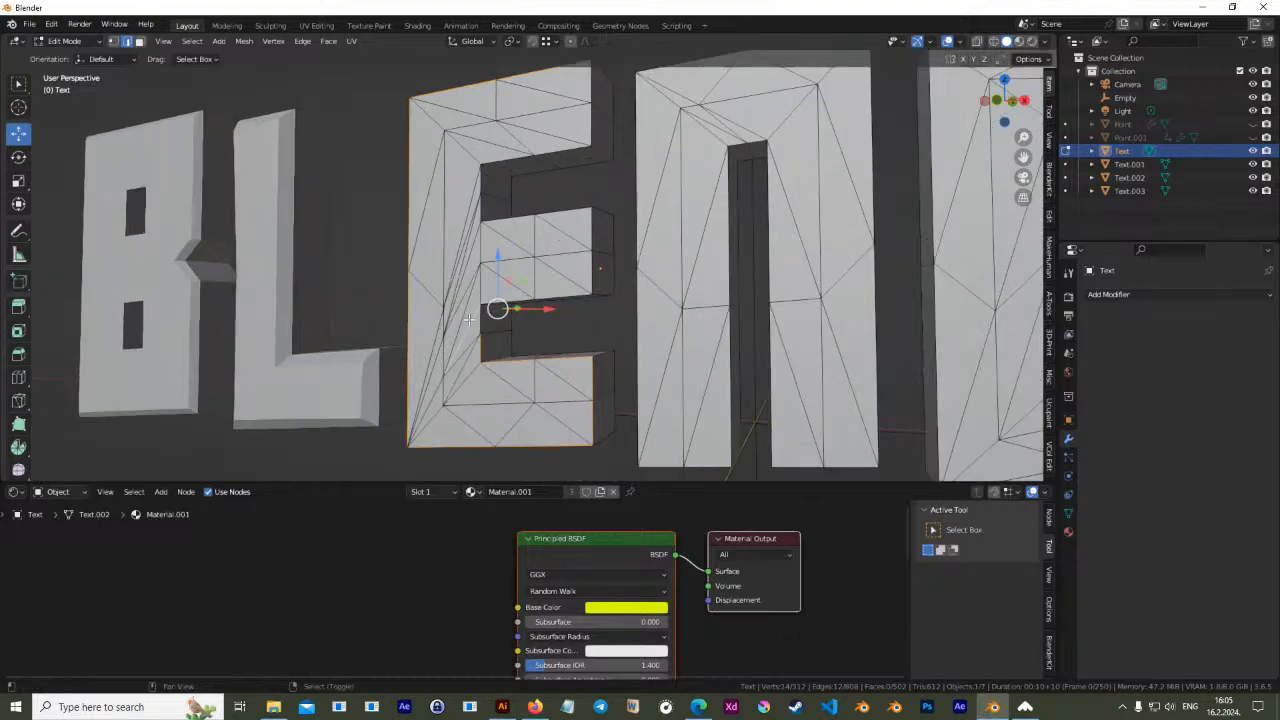
Add the front edges around the middle arm of the first E to the selection
middle_drag(528, 270, 513, 210)
alt+shift+right_click(510, 190)
alt+shift+right_click(550, 178)
alt+shift+right_click(576, 129)
middle_drag(591, 123, 629, 214)
alt+shift+right_click(654, 370)
middle_drag(599, 370, 480, 229)
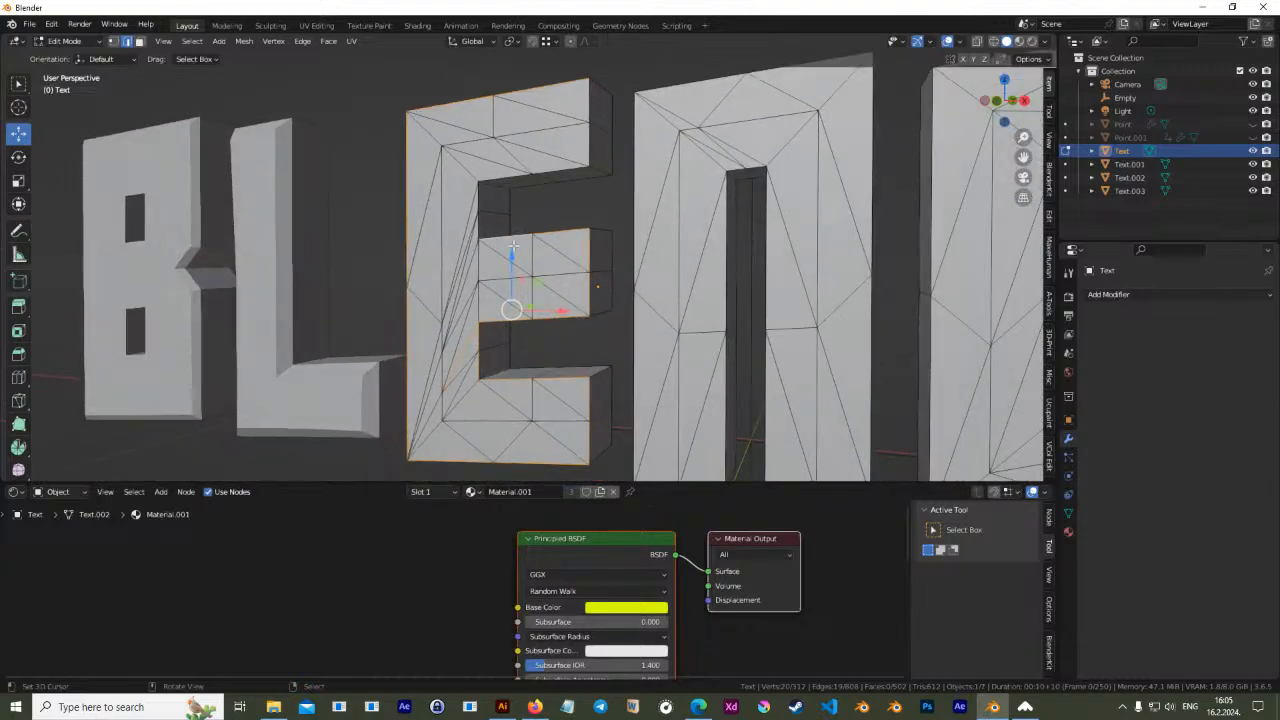
Add the inner vertical, underside and tip front edges of the first E's upper arm to the selection
alt+shift+right_click(478, 205)
alt+shift+right_click(478, 206)
alt+shift+right_click(509, 177)
alt+shift+right_click(561, 170)
alt+shift+right_click(588, 134)
alt+shift+right_click(592, 140)
Add the N's front top edge, outer vertical edge of its first leg and that leg's bottom edge to the selection
middle_drag(589, 177, 724, 183)
alt+shift+right_click(727, 172)
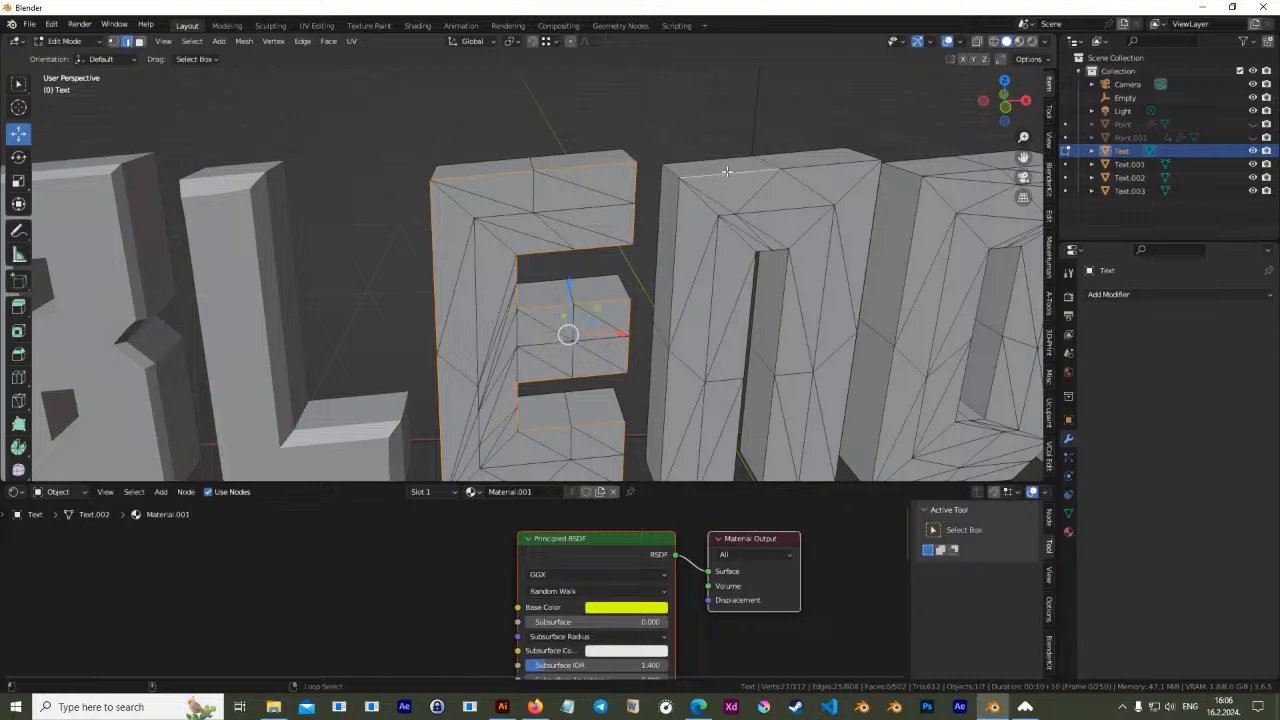
alt+shift+right_click(819, 168)
alt+shift+right_click(669, 380)
shift+middle_drag(674, 415, 568, 264)
alt+shift+right_click(612, 342)
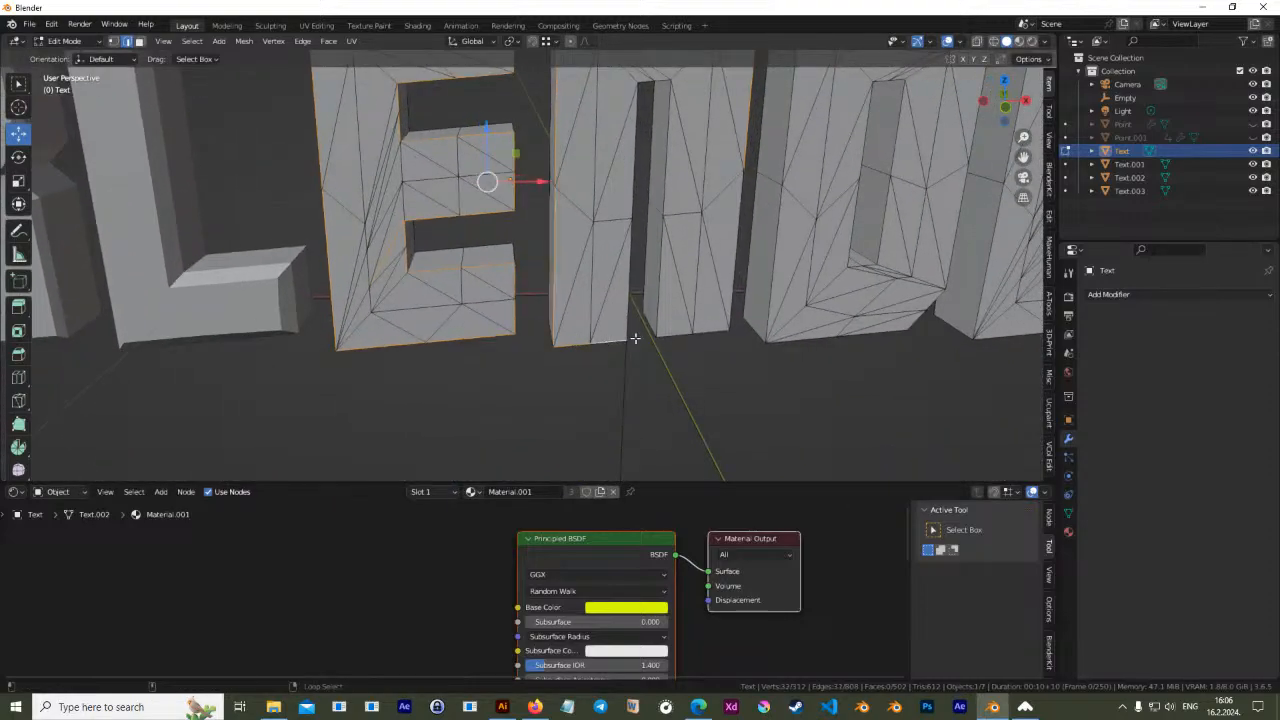
Add the front edges of the N's second leg and its inner slot, including the slot's short top edge, to the selection
alt+shift+right_click(676, 316)
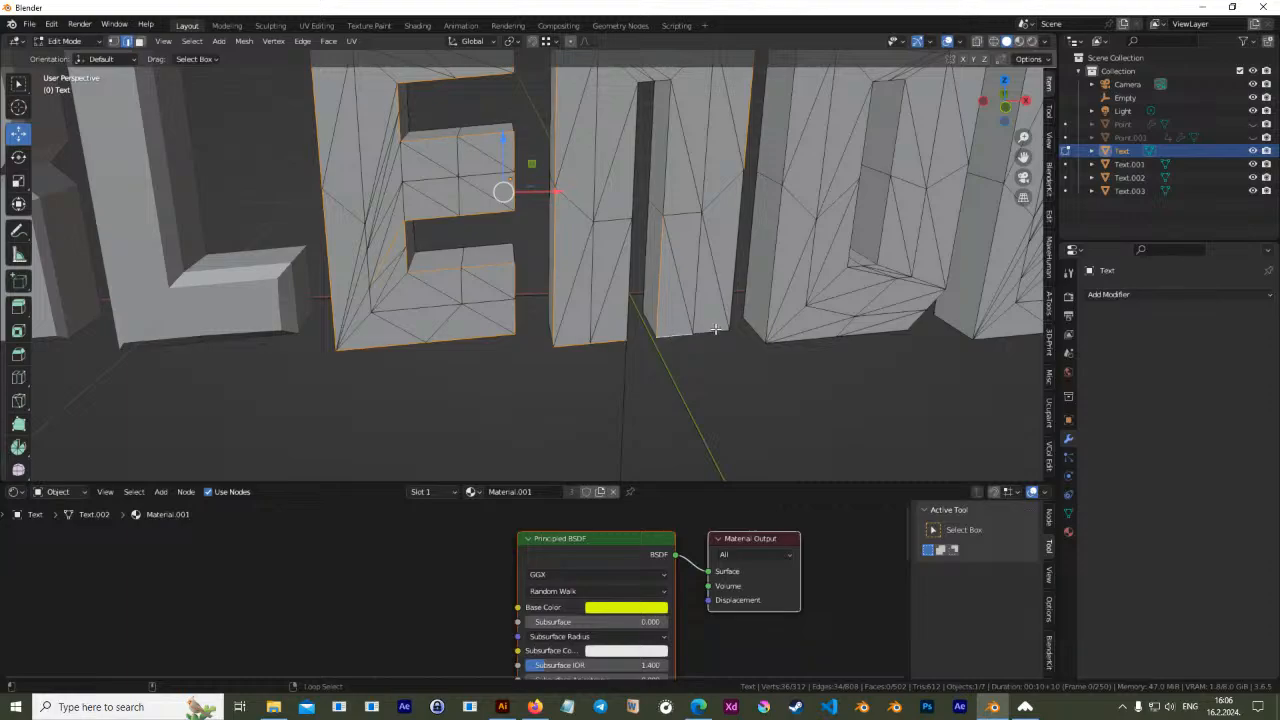
middle_drag(716, 329, 523, 191)
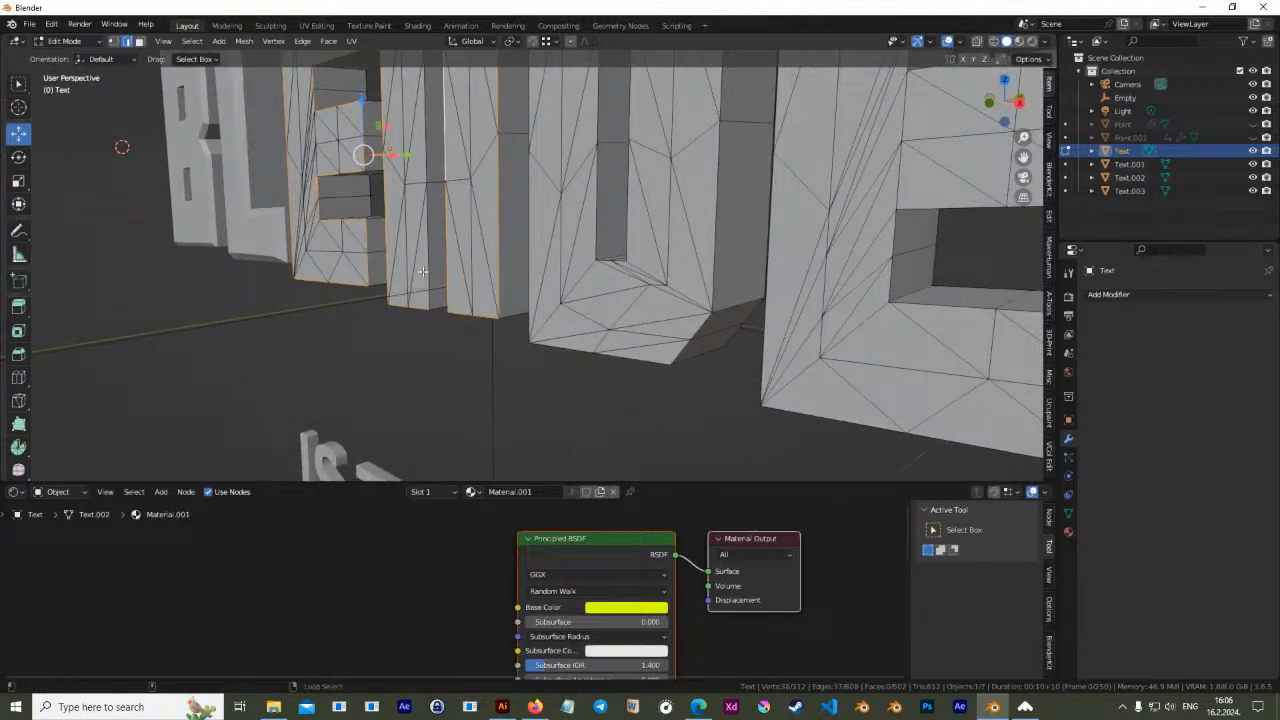
alt+shift+right_click(427, 162)
middle_drag(545, 223, 615, 234)
shift+right_click(613, 227)
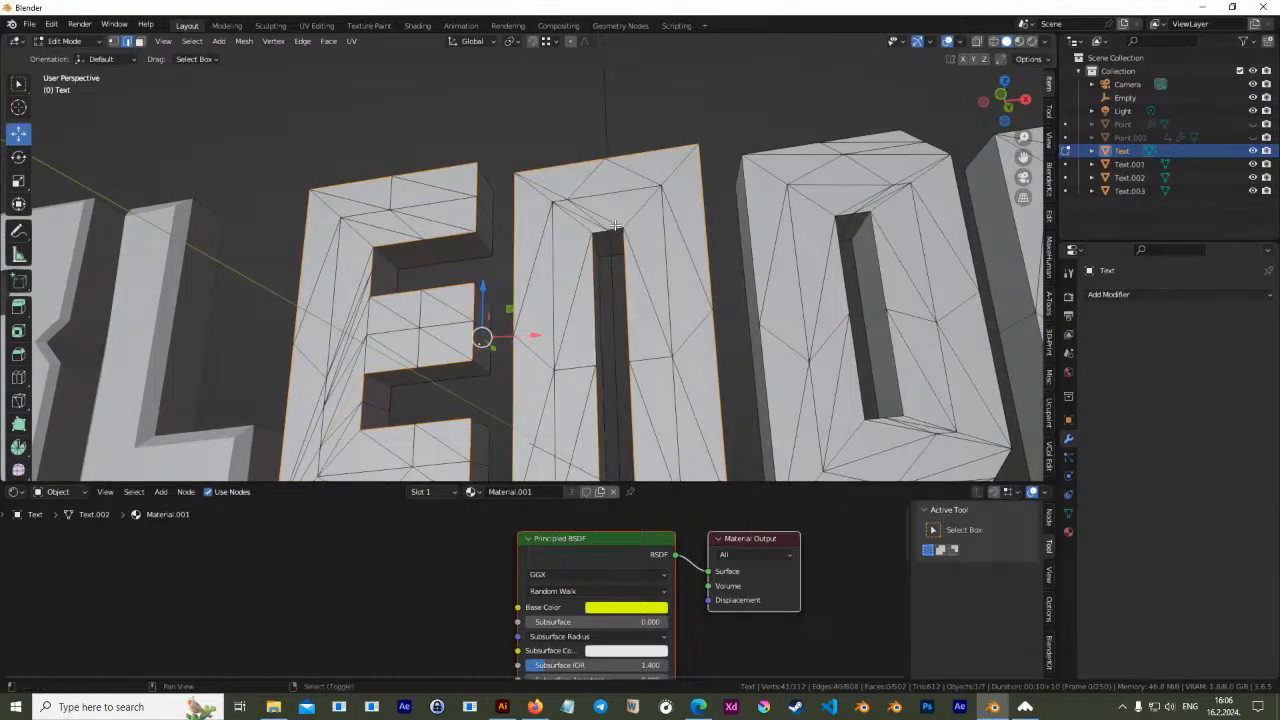
Add the front outer outline edges of the D to the selection
shift+middle_drag(772, 265, 726, 238)
shift+right_click(730, 235)
shift+right_click(740, 366)
shift+middle_drag(756, 374, 655, 212)
shift+right_click(705, 321)
shift+right_click(776, 314)
middle_drag(820, 300, 558, 301)
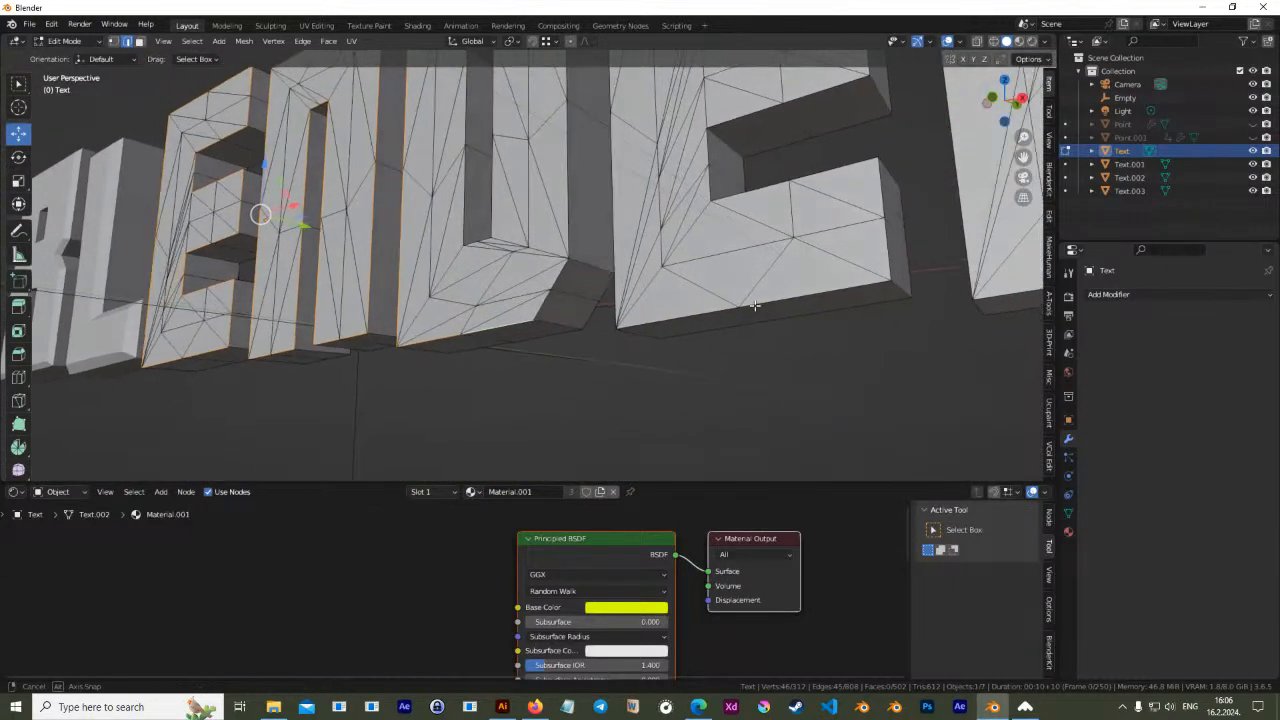
Add the second E's front outline edges to the selection, including its arms, inner vertical edges and outer vertical edge
middle_drag(572, 231, 628, 293)
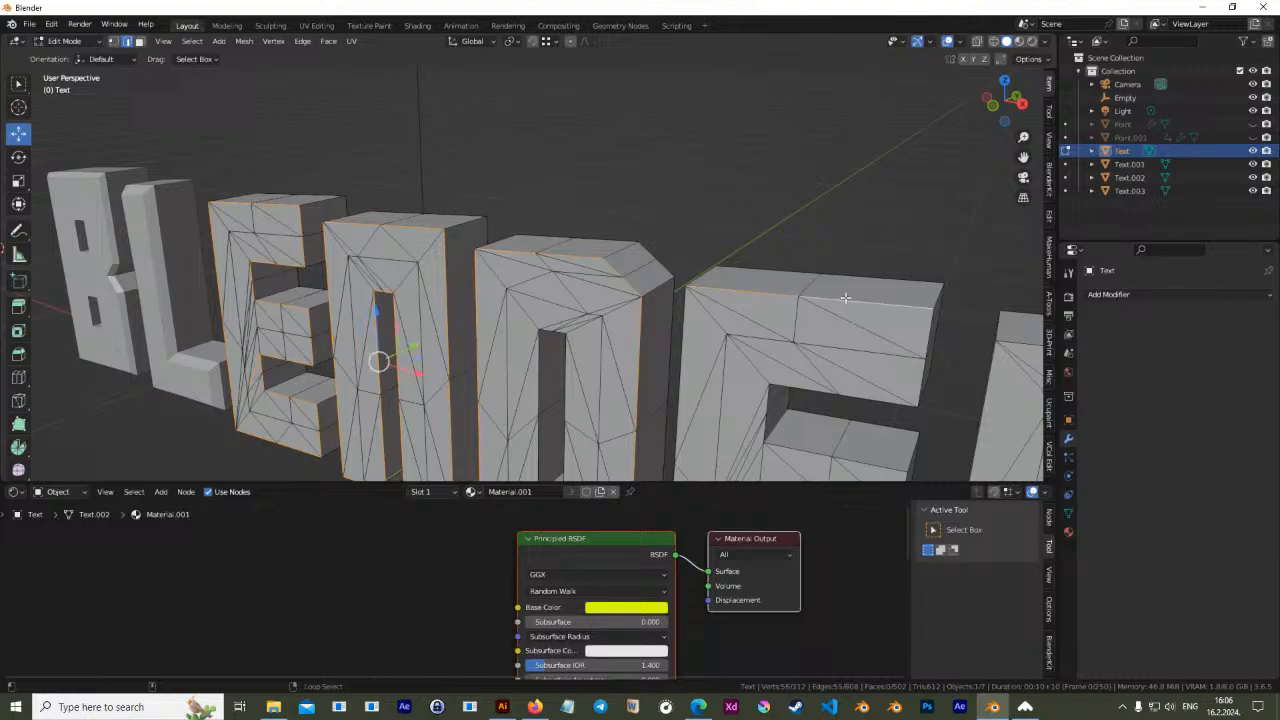
middle_drag(755, 291, 769, 263)
shift+click(718, 300)
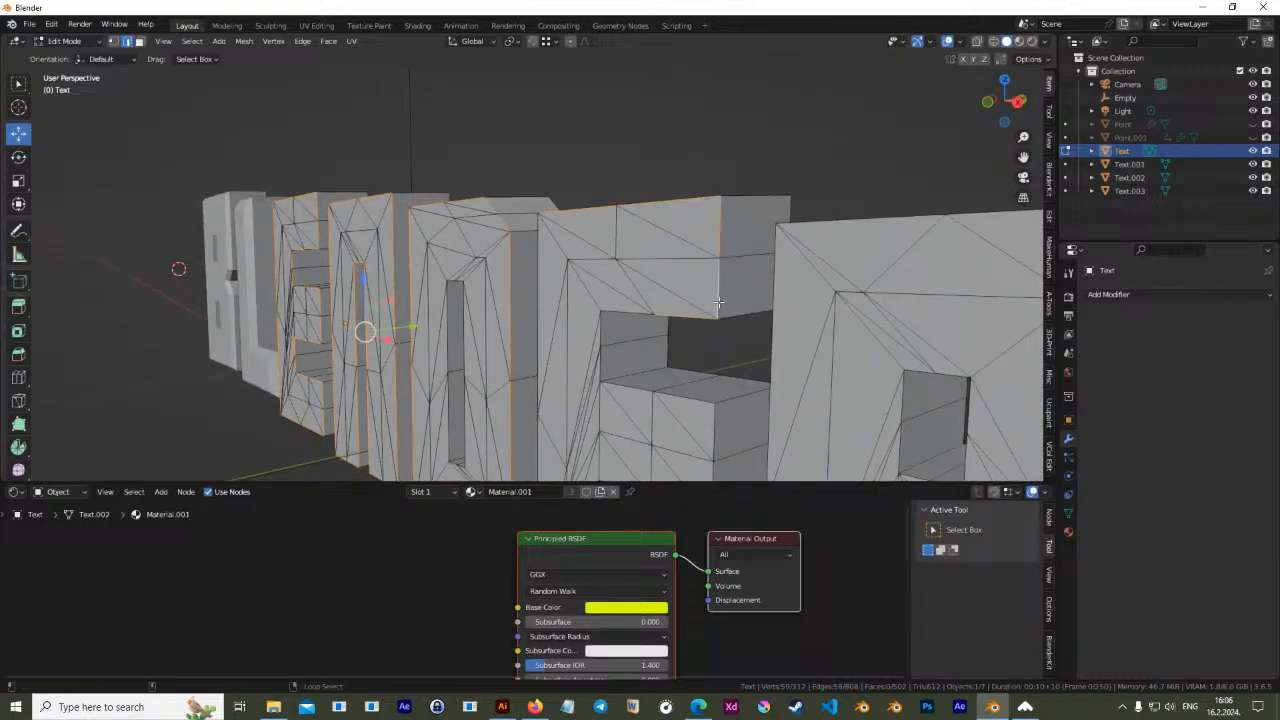
shift+middle_drag(728, 441, 724, 195)
alt+shift+right_click(711, 230)
shift+click(706, 364)
middle_drag(706, 364, 681, 244)
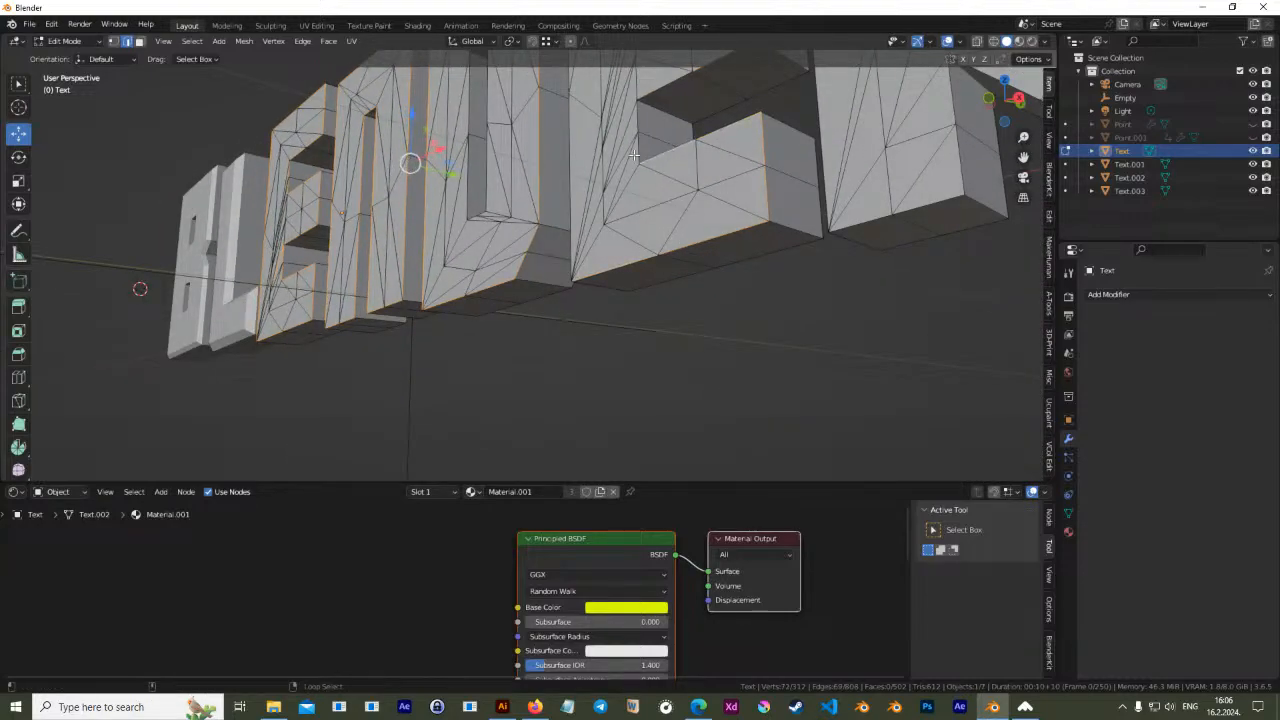
middle_drag(673, 98, 691, 283)
scroll(656, 291, up, 3)
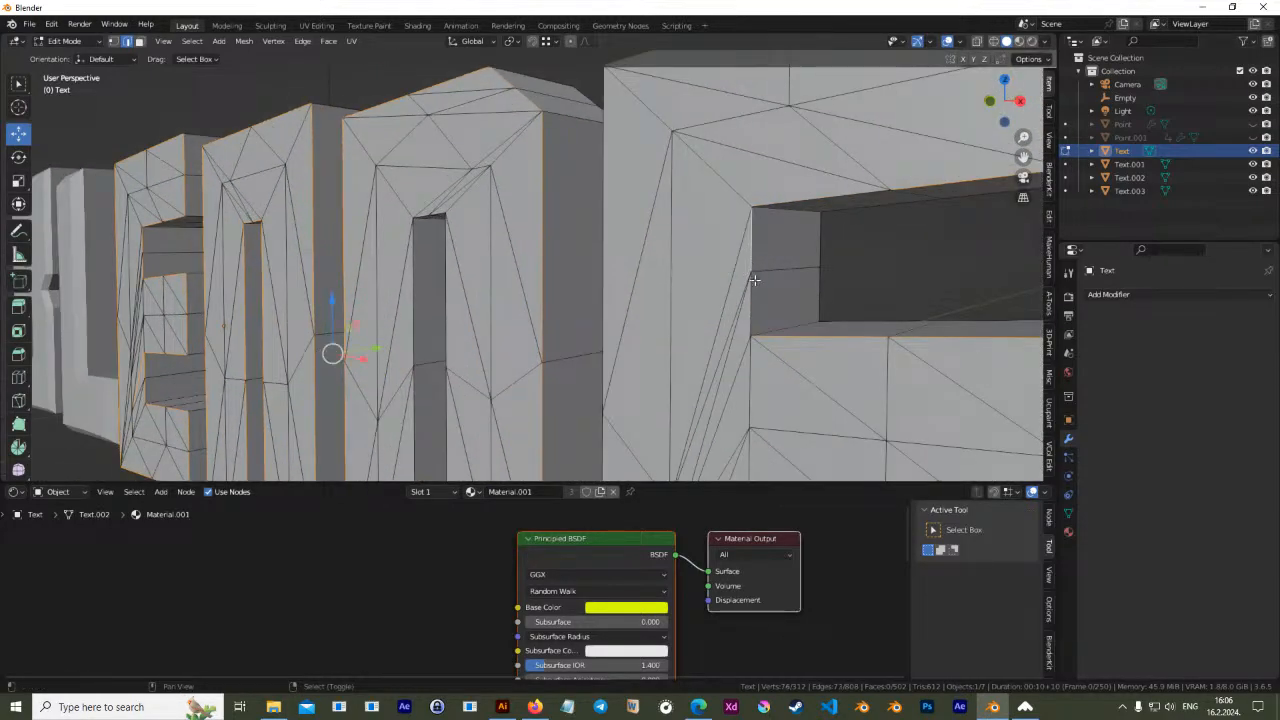
shift+middle_drag(808, 415, 839, 309)
scroll(742, 297, down, 3)
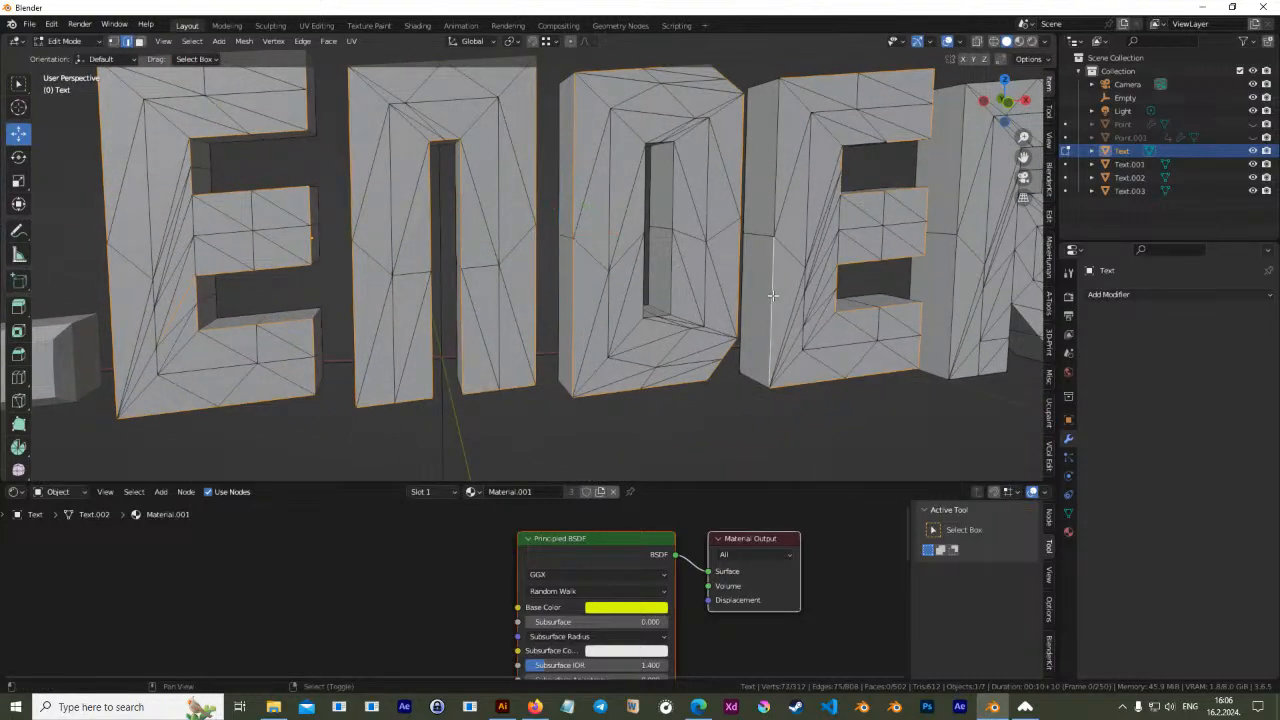
Add the R's front outline edges along its stem, bowl and diagonal leg to the selection
shift+middle_drag(849, 189, 737, 234)
shift+click(772, 229)
shift+click(775, 326)
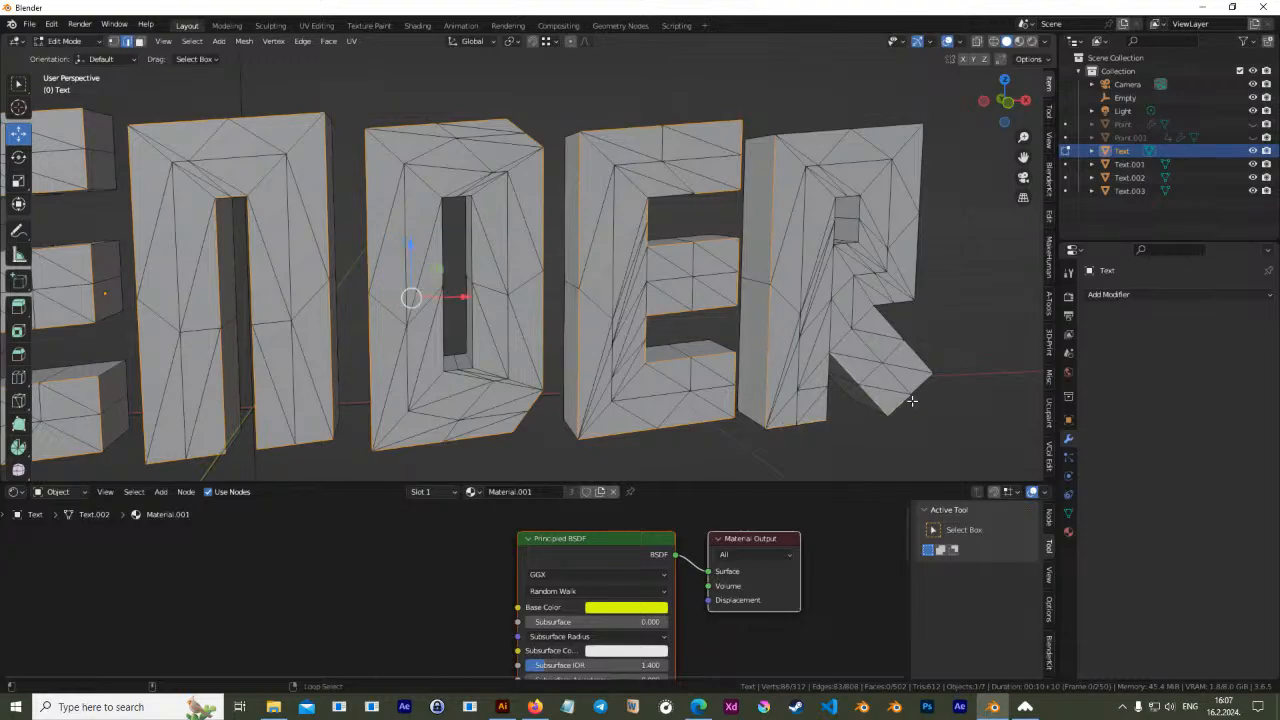
middle_drag(929, 375, 835, 318)
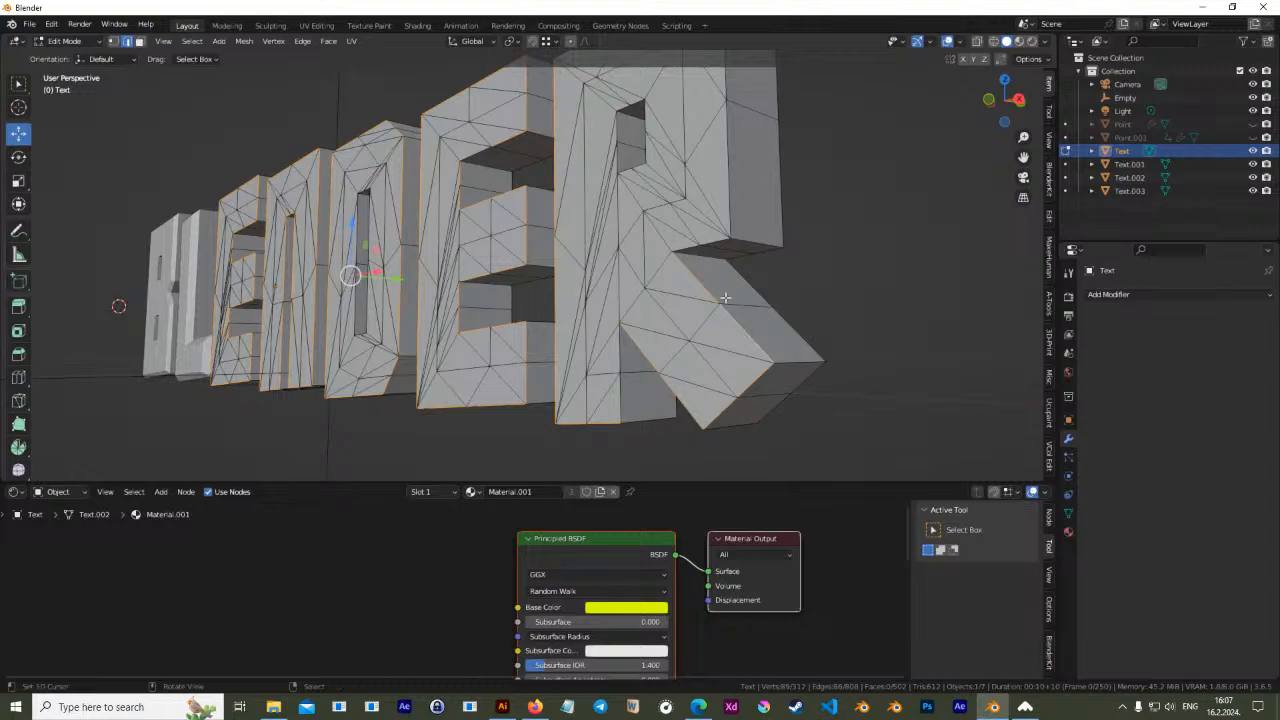
middle_drag(731, 213, 660, 293)
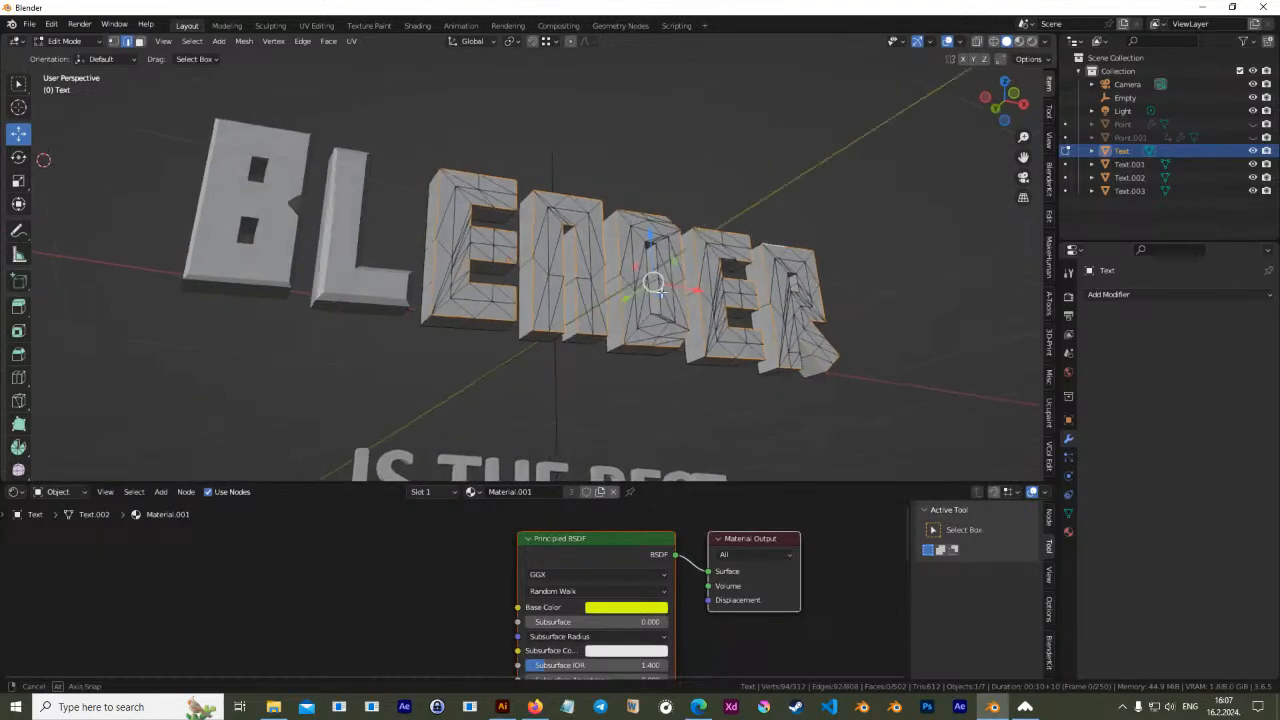
Bevel the selected front outline edges of the ENDER letters by a small offset with 1 segment
scroll(660, 291, up, 5)
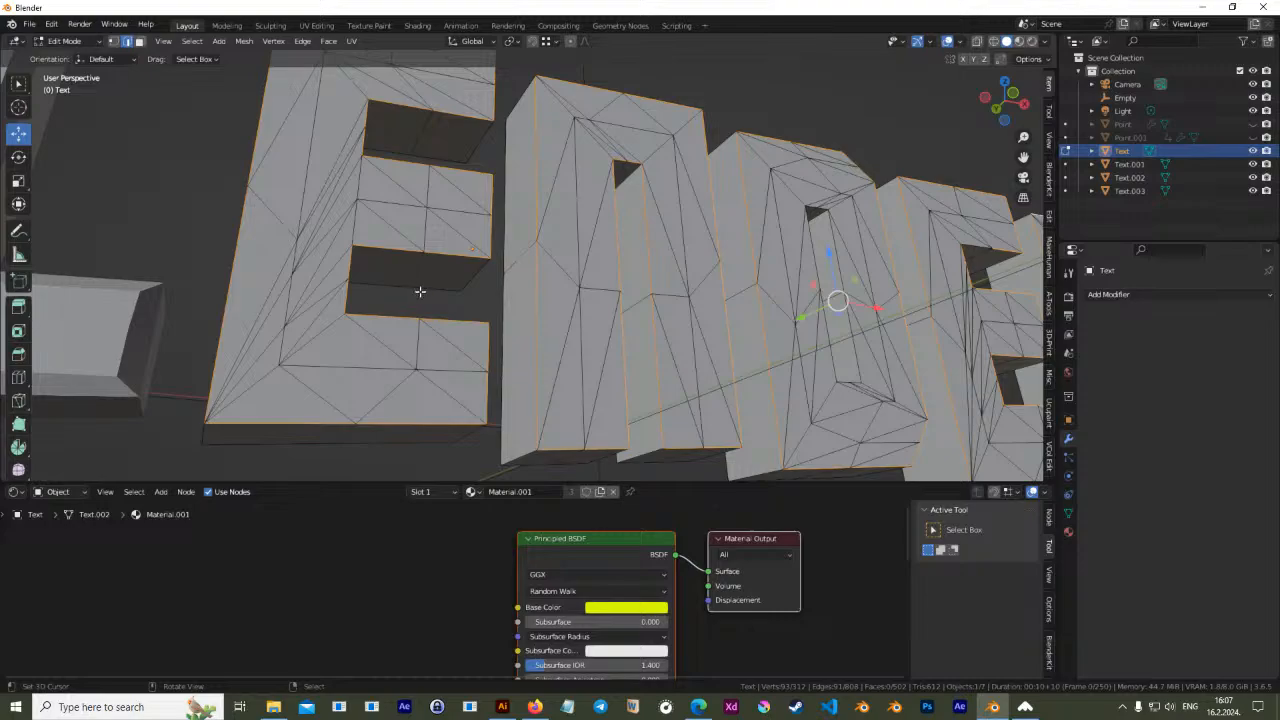
scroll(420, 291, down, 3)
middle_drag(434, 300, 620, 345)
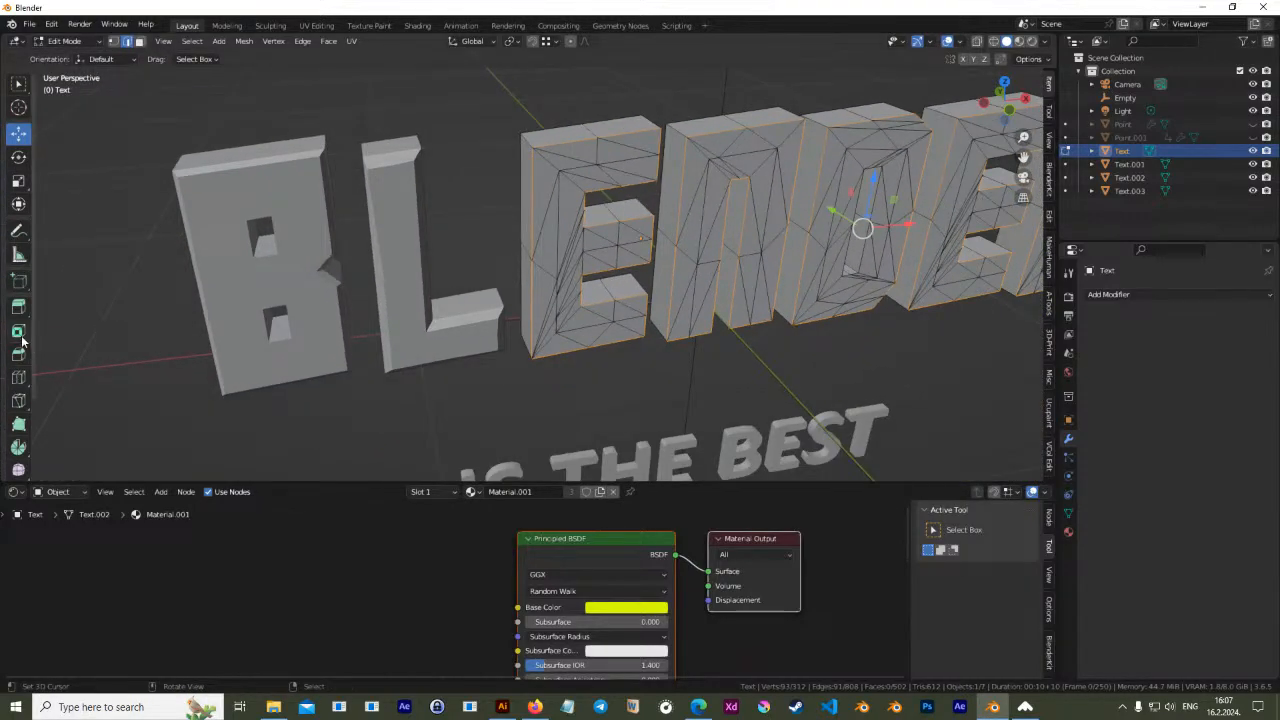
click(18, 354)
drag(913, 261, 926, 261)
middle_drag(923, 251, 728, 429)
Examine the beveled front edges across the ENDER letters up close and return to Object Mode
shift+middle_drag(621, 250, 508, 292)
scroll(623, 278, up, 3)
middle_drag(609, 242, 651, 259)
scroll(651, 259, up, 5)
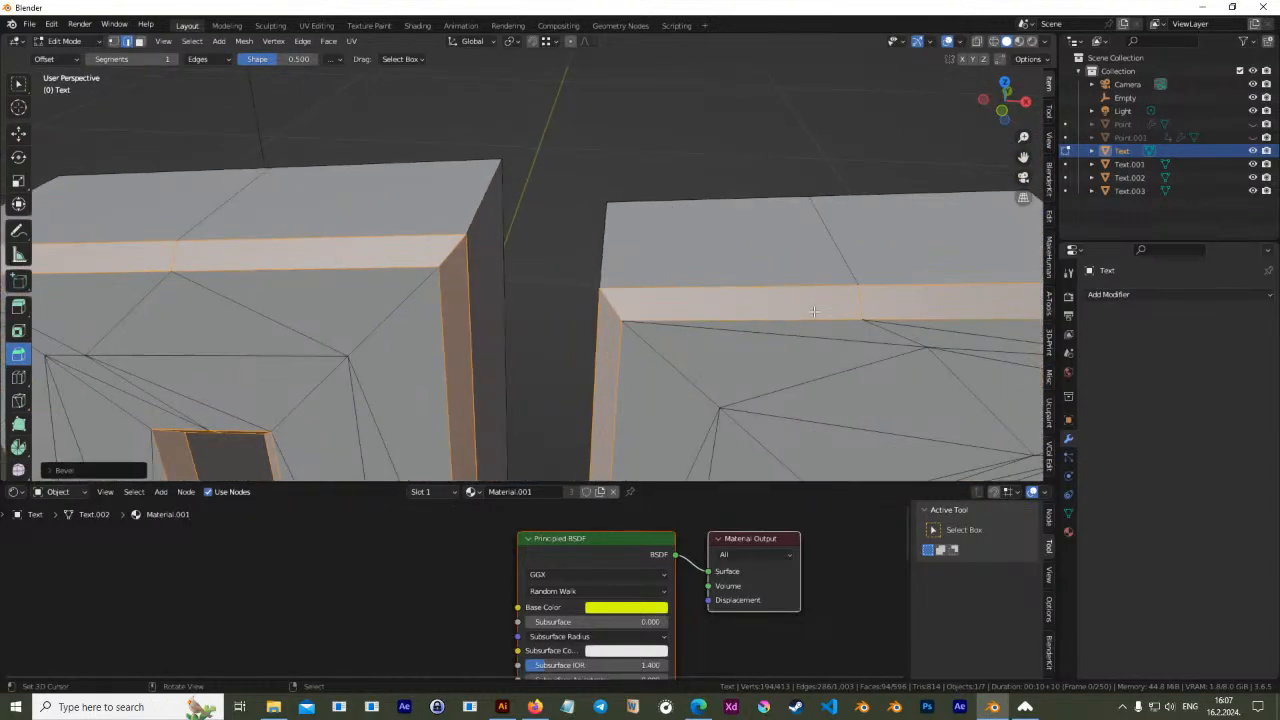
shift+middle_drag(807, 271, 711, 246)
scroll(628, 238, down, 4)
shift+middle_drag(632, 420, 560, 184)
scroll(588, 317, down, 2)
middle_drag(588, 317, 561, 252)
shift+middle_drag(801, 267, 525, 282)
scroll(776, 244, up, 2)
middle_drag(774, 232, 643, 311)
key(Tab)
scroll(480, 318, down, 3)
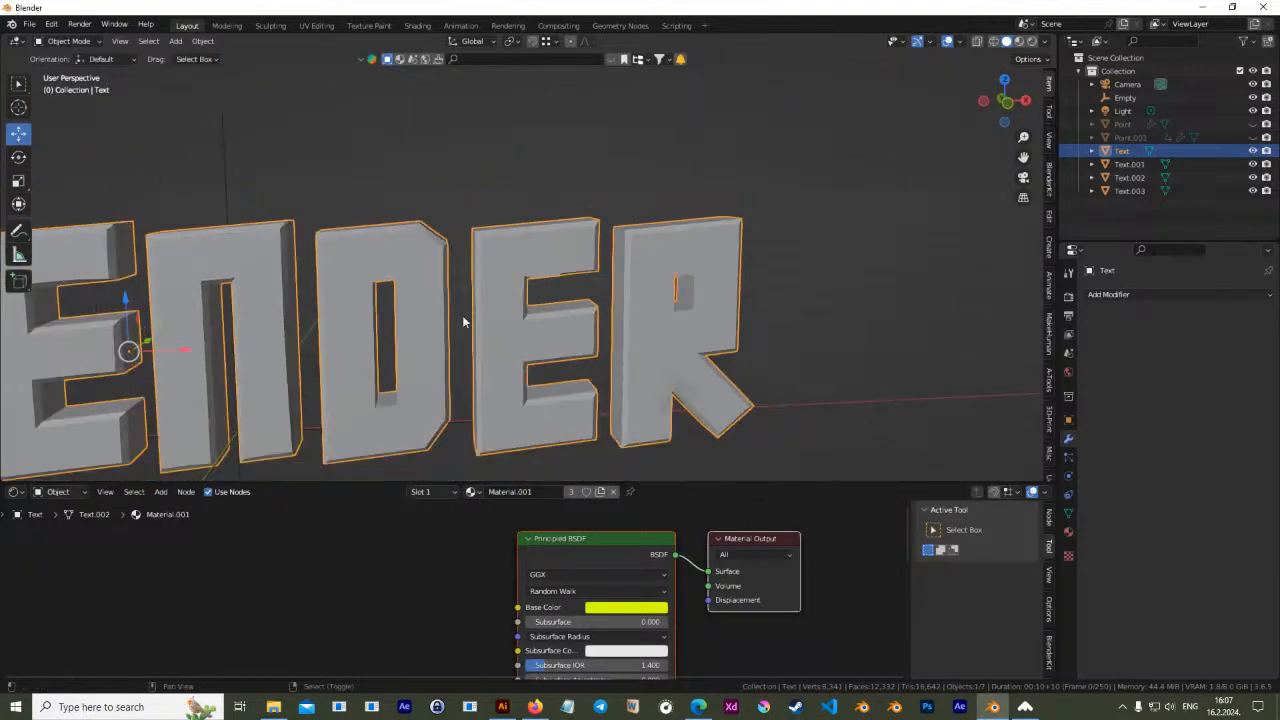
shift+middle_drag(455, 321, 637, 280)
scroll(615, 281, down, 2)
shift+middle_drag(532, 290, 677, 264)
Inspect the B's mesh in Edit Mode from the front with the Move tool active and return to Object Mode
right_click(332, 315)
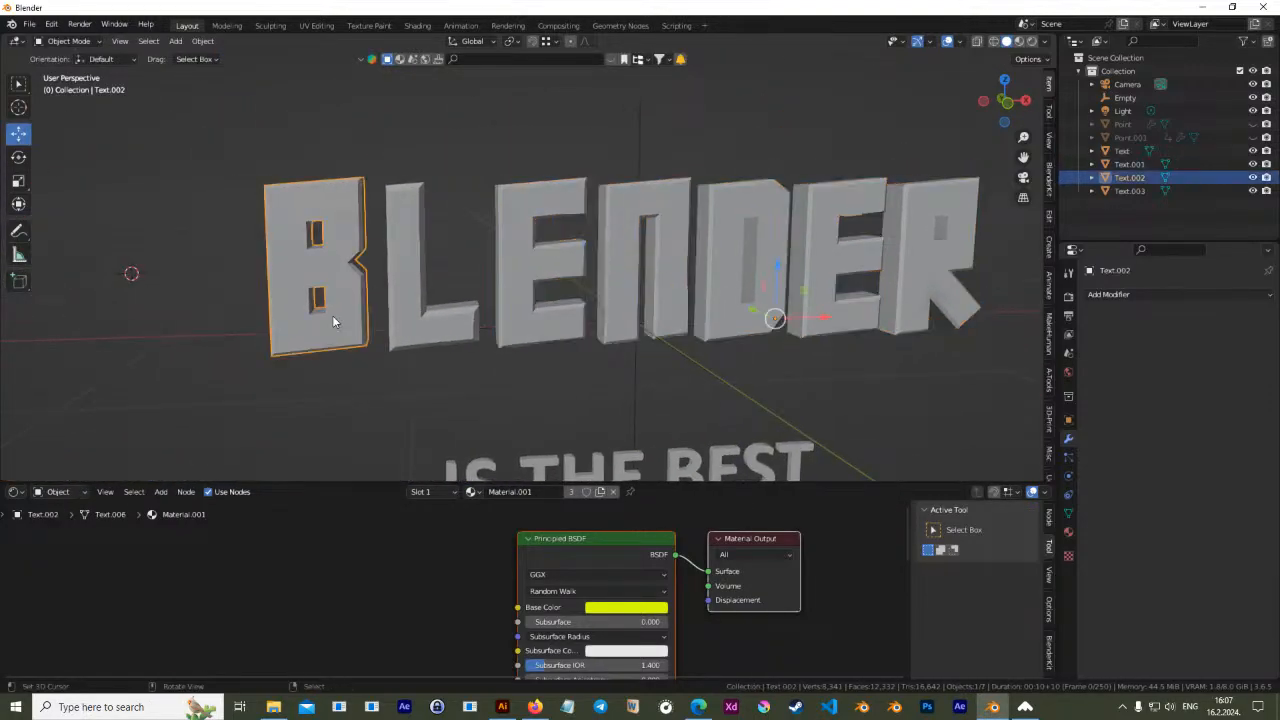
scroll(332, 305, up, 2)
shift+middle_drag(332, 304, 521, 294)
key(Tab)
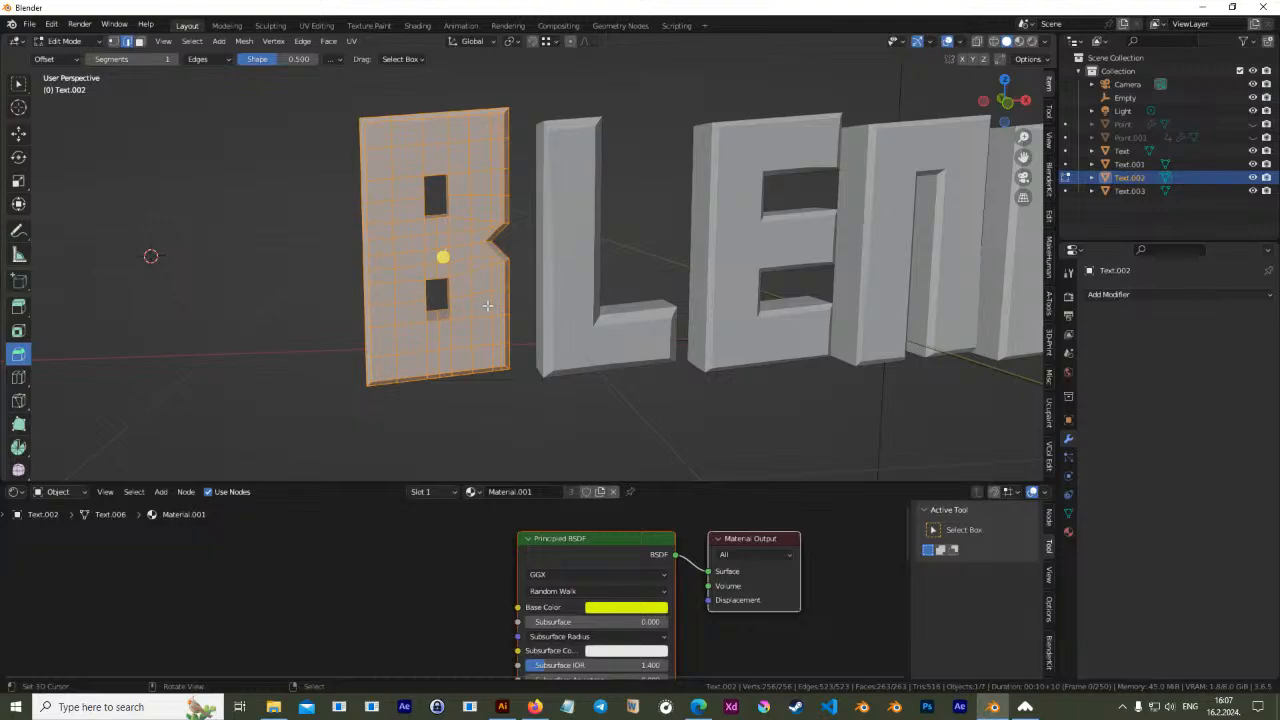
key(Tab)
key(Tab)
key(KP_1)
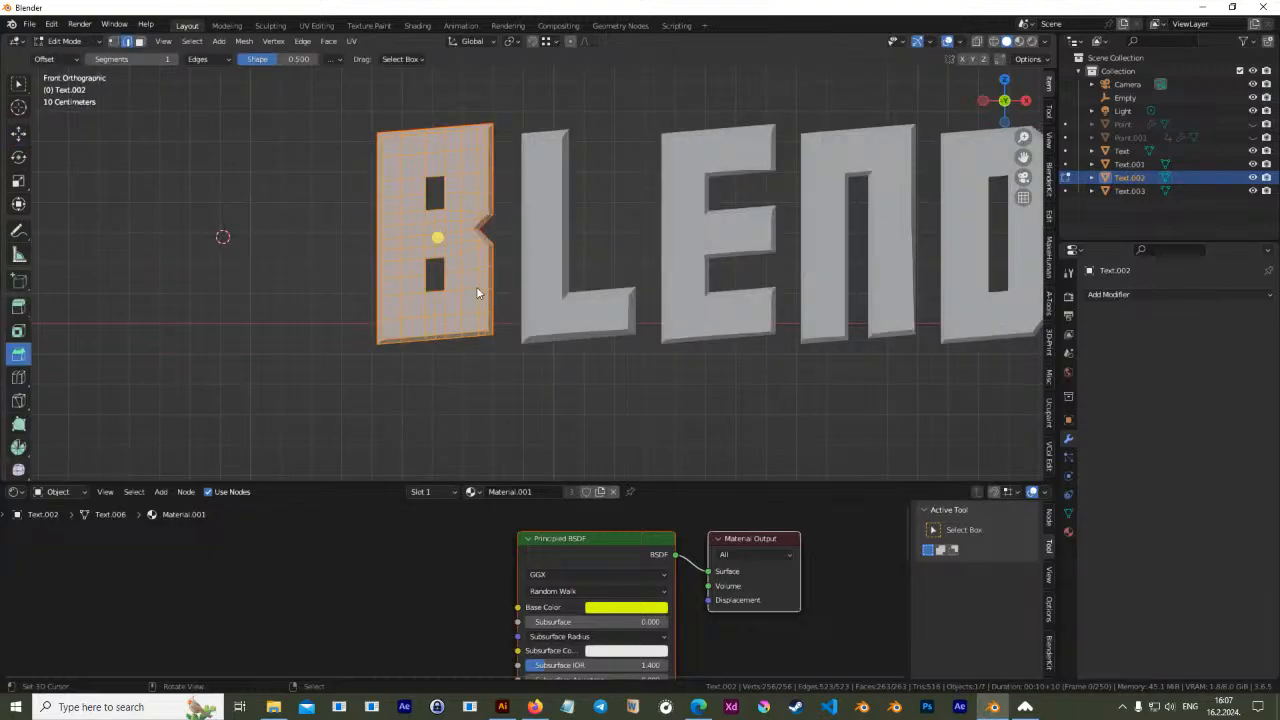
click(18, 132)
key(Tab)
key(Tab)
drag(469, 237, 434, 218)
key(Tab)
Show the whole title in rendered viewport shading and set the render engine to Cycles
middle_drag(444, 235, 578, 329)
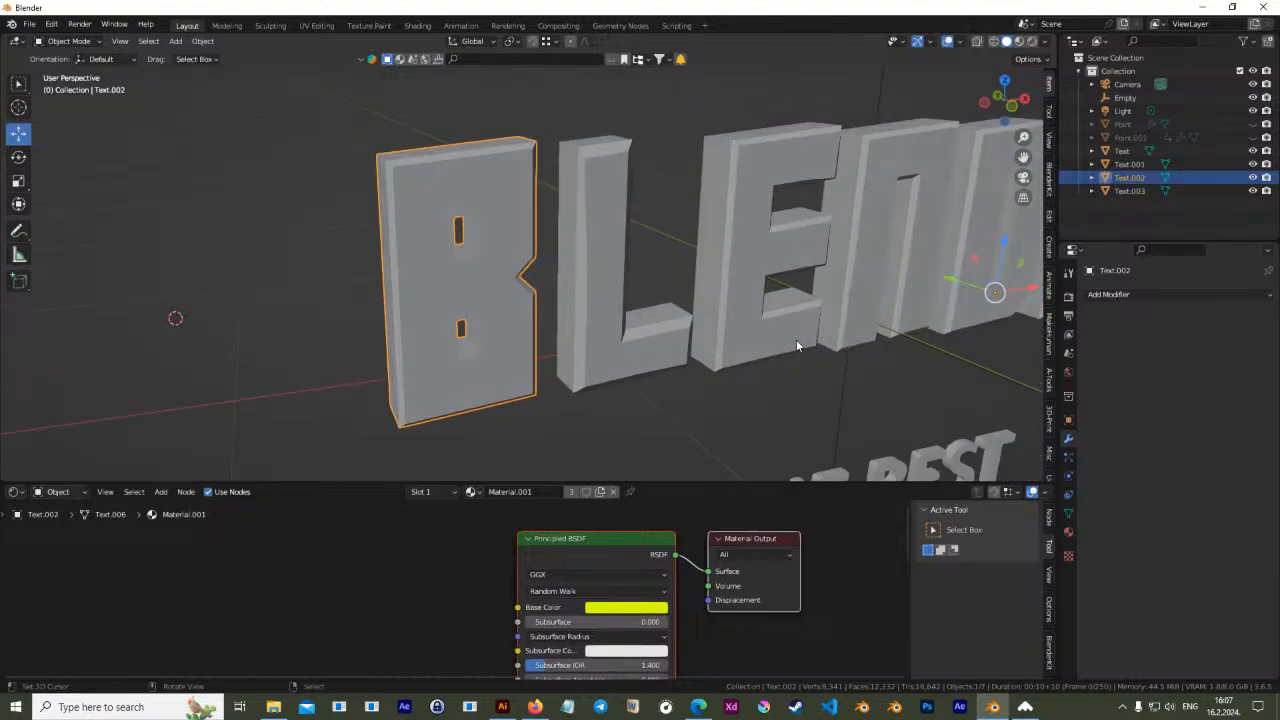
shift+middle_drag(799, 342, 597, 212)
scroll(600, 230, down, 2)
middle_drag(558, 268, 606, 273)
scroll(554, 256, down, 2)
shift+middle_drag(683, 317, 614, 267)
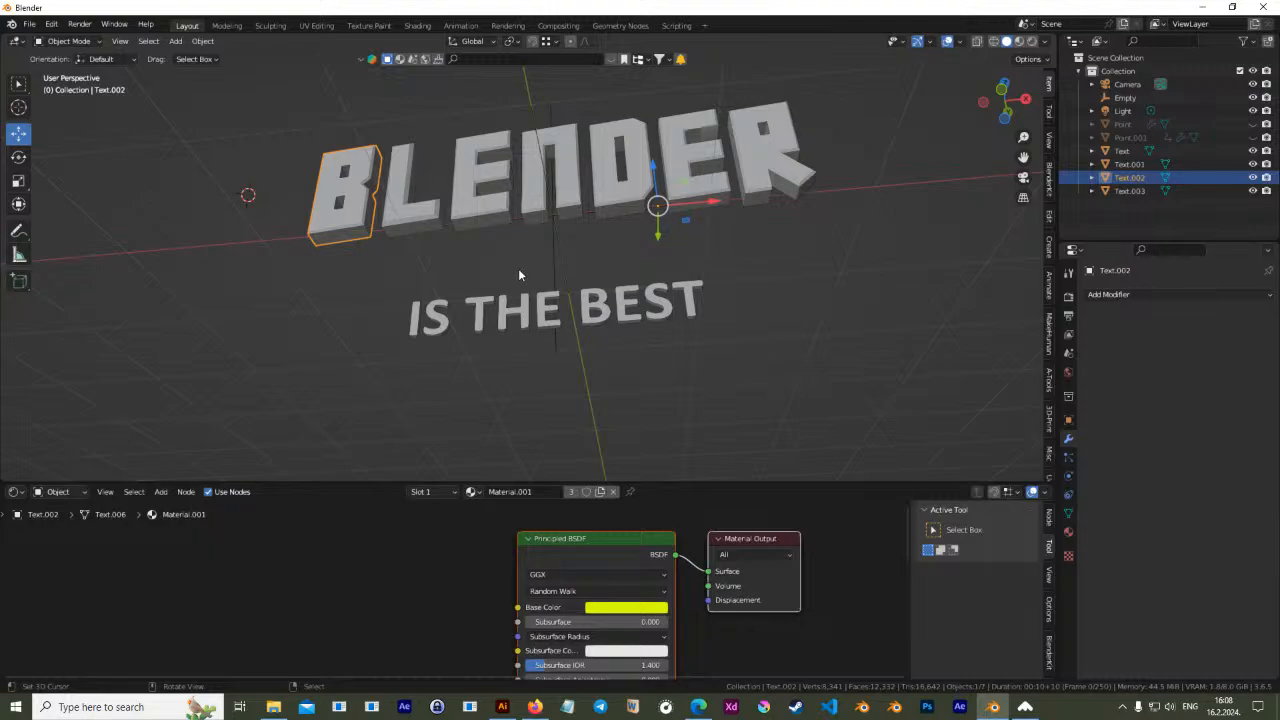
middle_drag(448, 268, 581, 354)
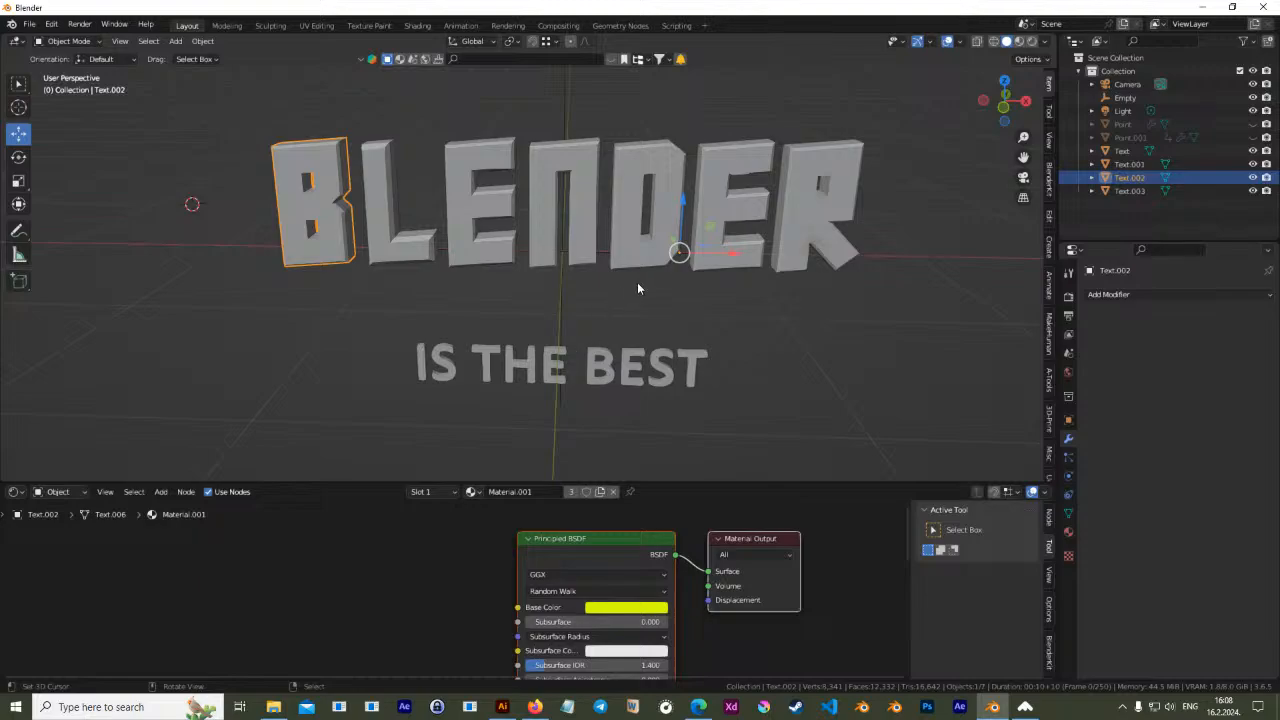
click(1019, 41)
mouse_move(630, 255)
middle_down()
mouse_move(614, 262)
mouse_move(630, 318)
mouse_move(640, 293)
mouse_move(612, 258)
mouse_move(650, 282)
middle_up()
click(1069, 297)
click(1188, 295)
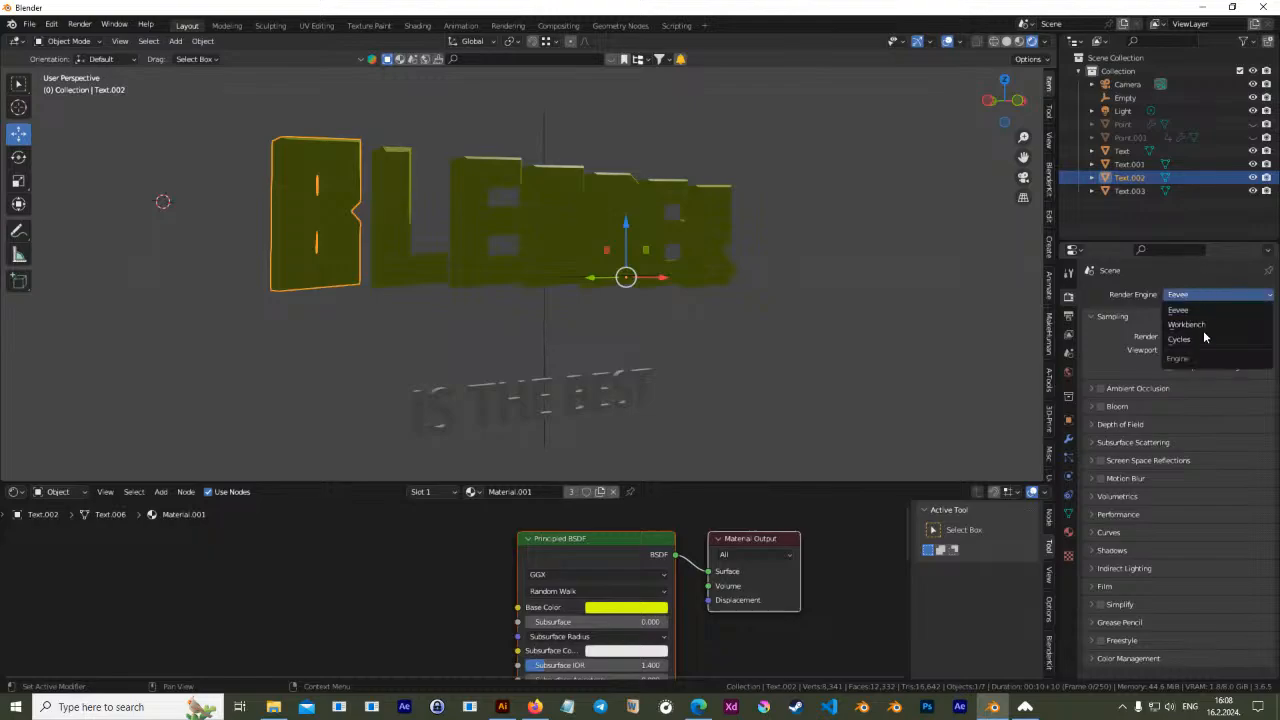
click(1207, 337)
Unhide the Point and Point.001 objects
middle_drag(1021, 349, 454, 310)
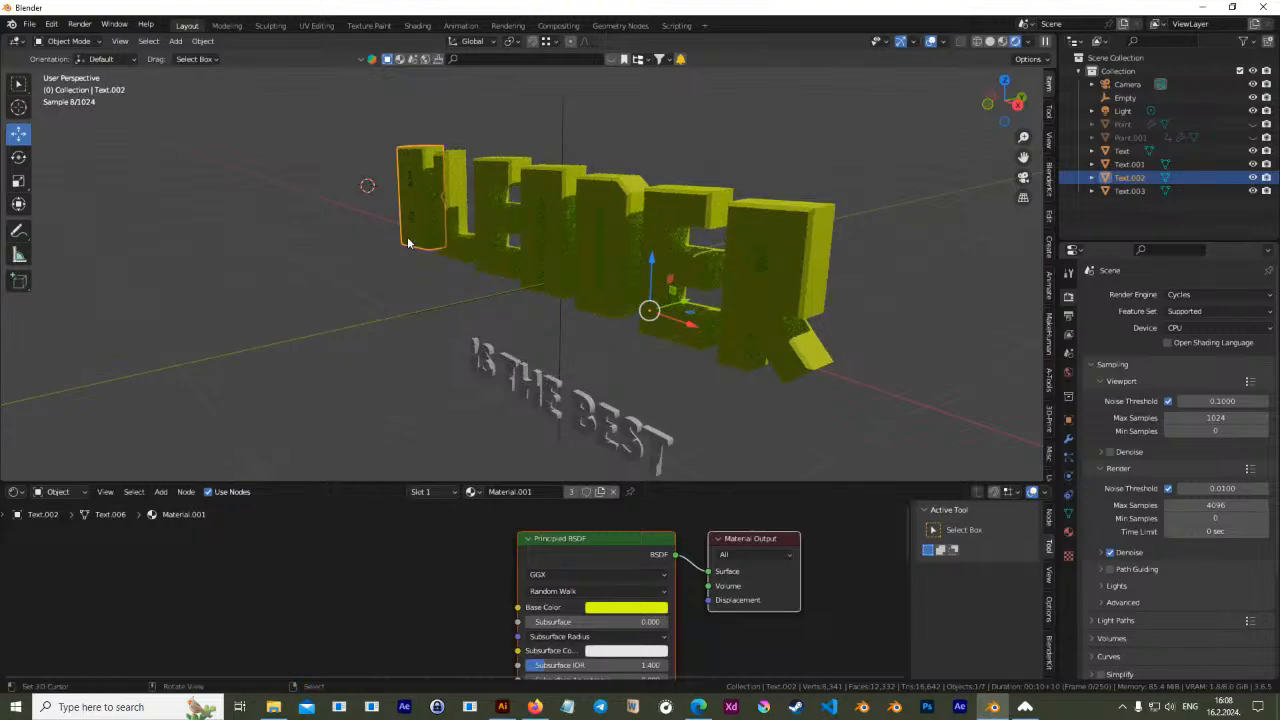
click(1125, 120)
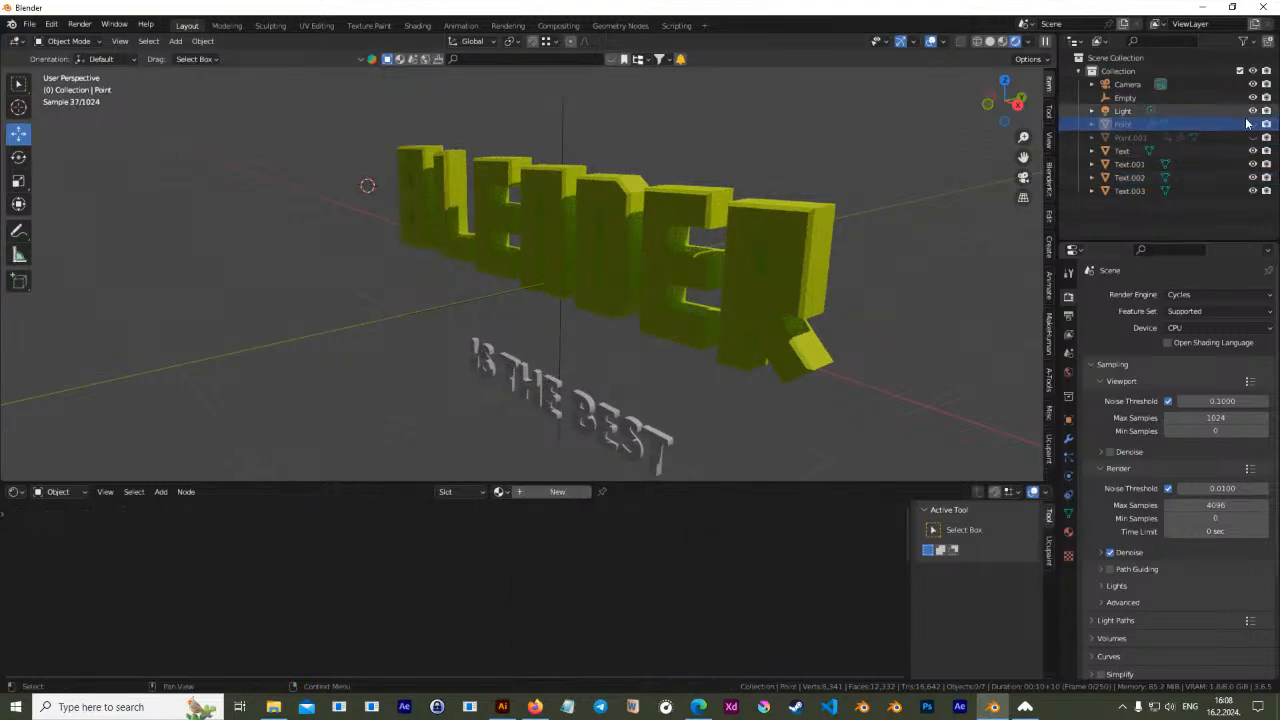
mouse_move(784, 230)
middle_down()
mouse_move(760, 251)
mouse_move(800, 240)
middle_up()
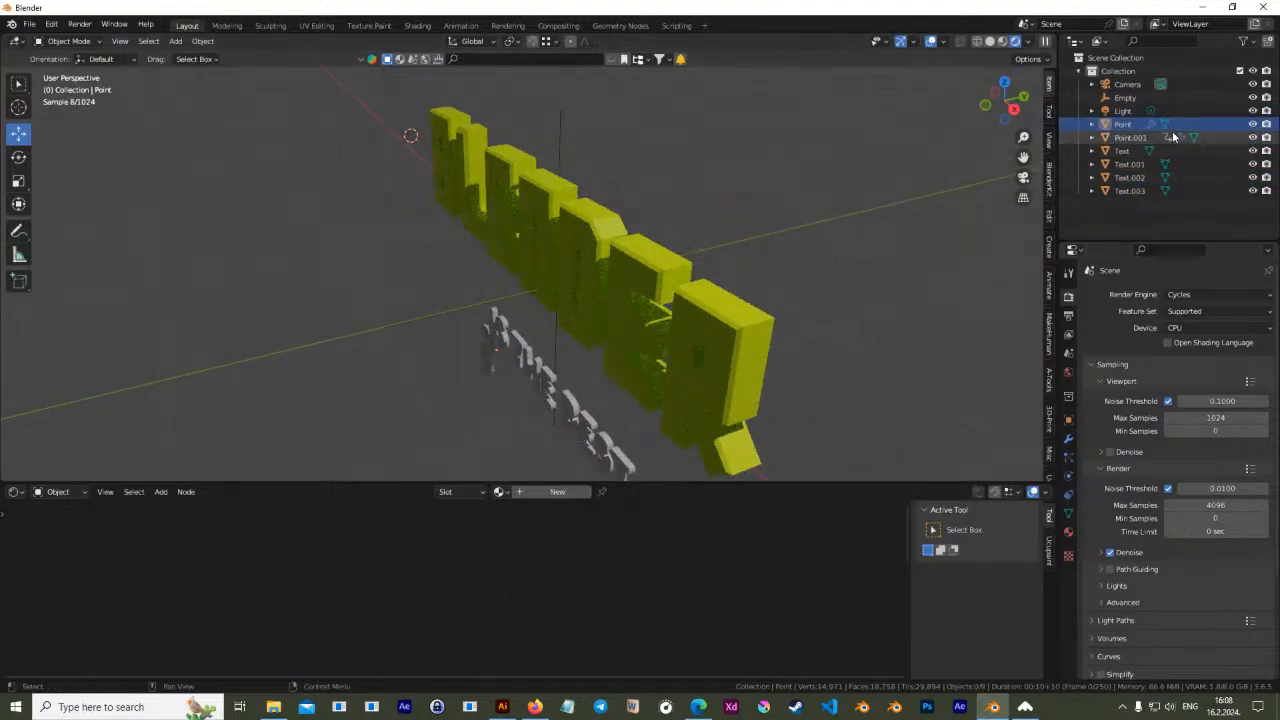
Move the light from behind the title to the front so it illuminates the letter faces
click(1121, 112)
scroll(600, 245, down, 5)
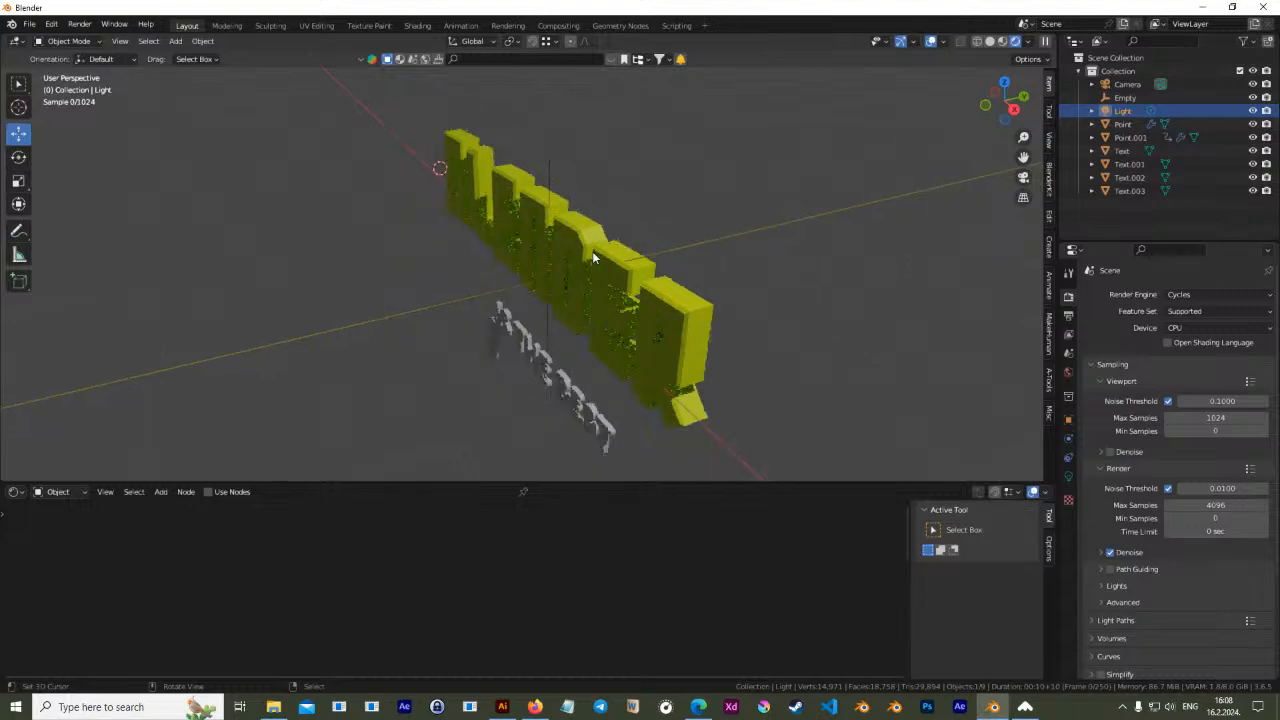
scroll(585, 240, down, 5)
drag(650, 155, 541, 210)
middle_drag(545, 228, 540, 290)
scroll(523, 277, up, 8)
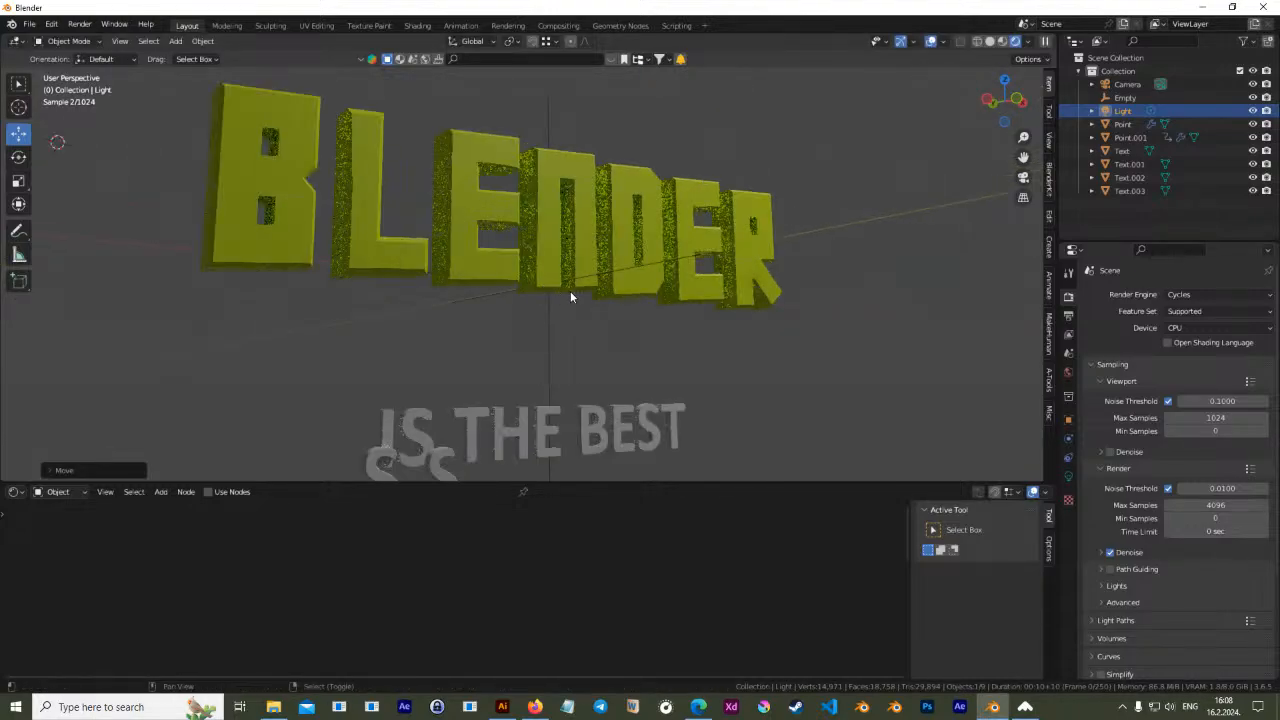
Hide the two extra S letters, Point and Point.001, near the "IS THE BEST" text
middle_drag(649, 288, 600, 286)
click(452, 385)
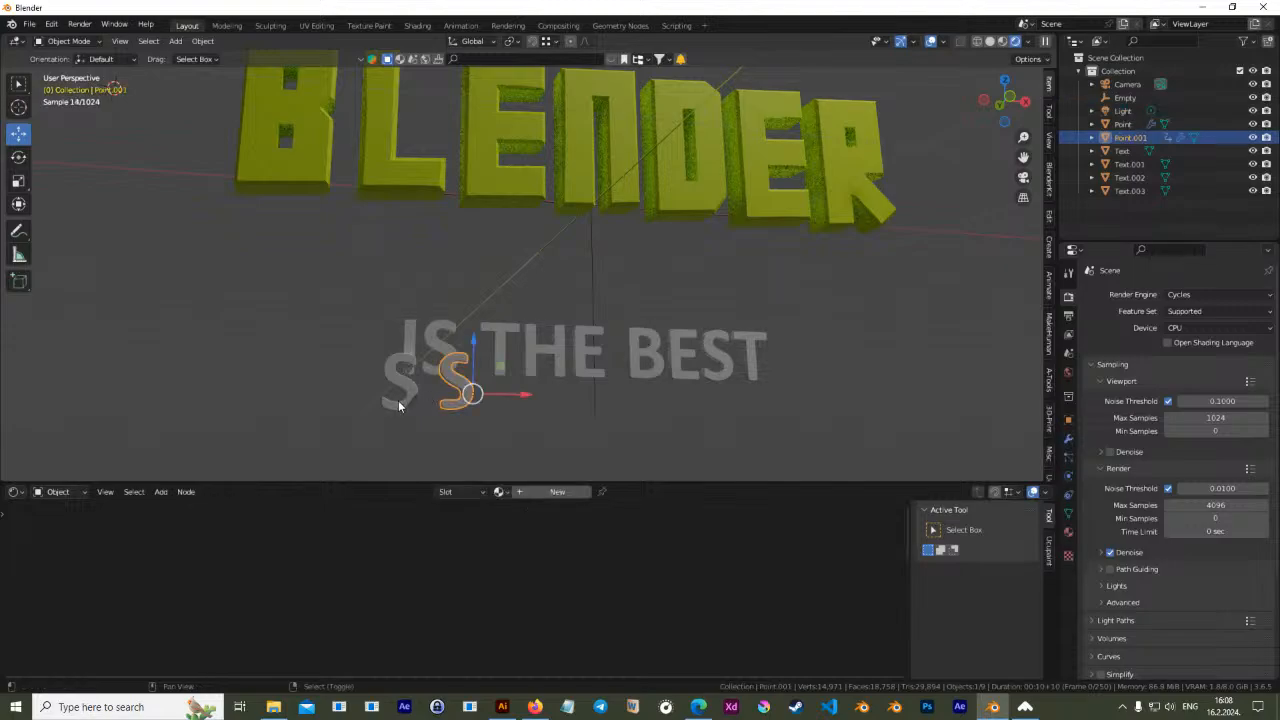
shift+click(402, 390)
key(h)
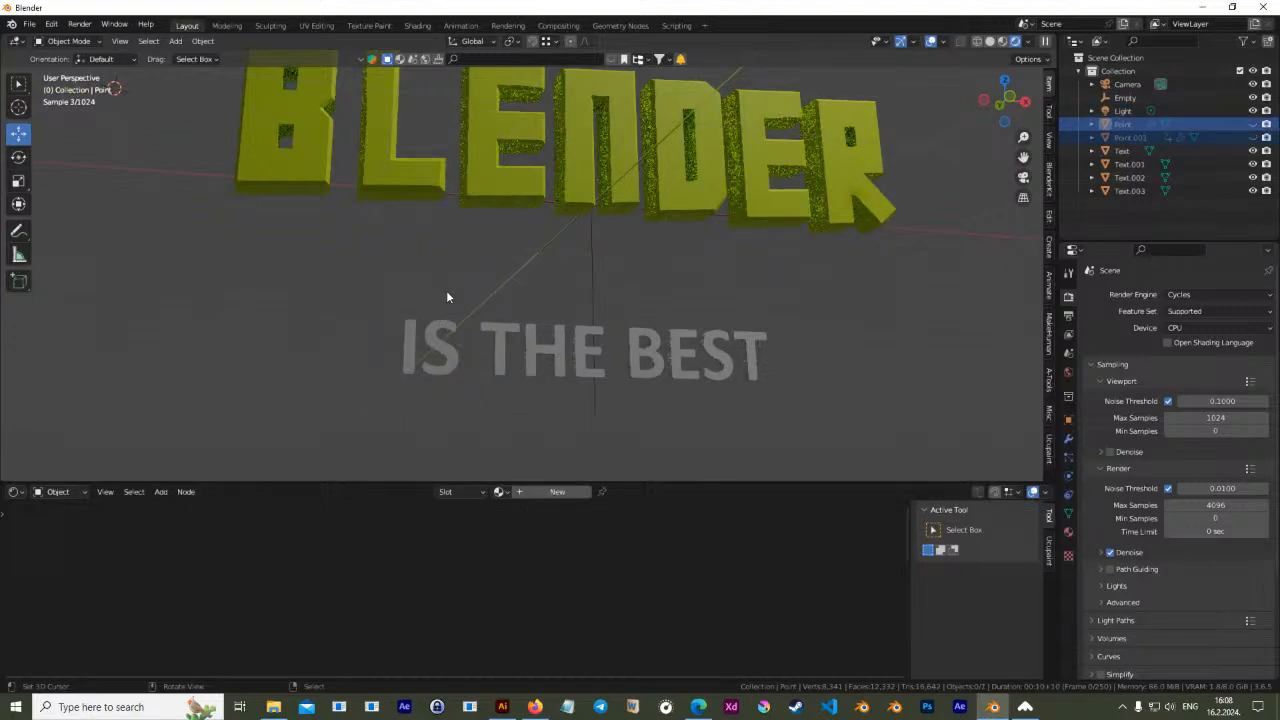
Select the B and check its mesh briefly in Edit Mode under the rendered lighting
click(534, 185)
middle_drag(532, 185, 659, 278)
click(342, 248)
middle_drag(546, 282, 489, 284)
key(Tab)
key(Tab)
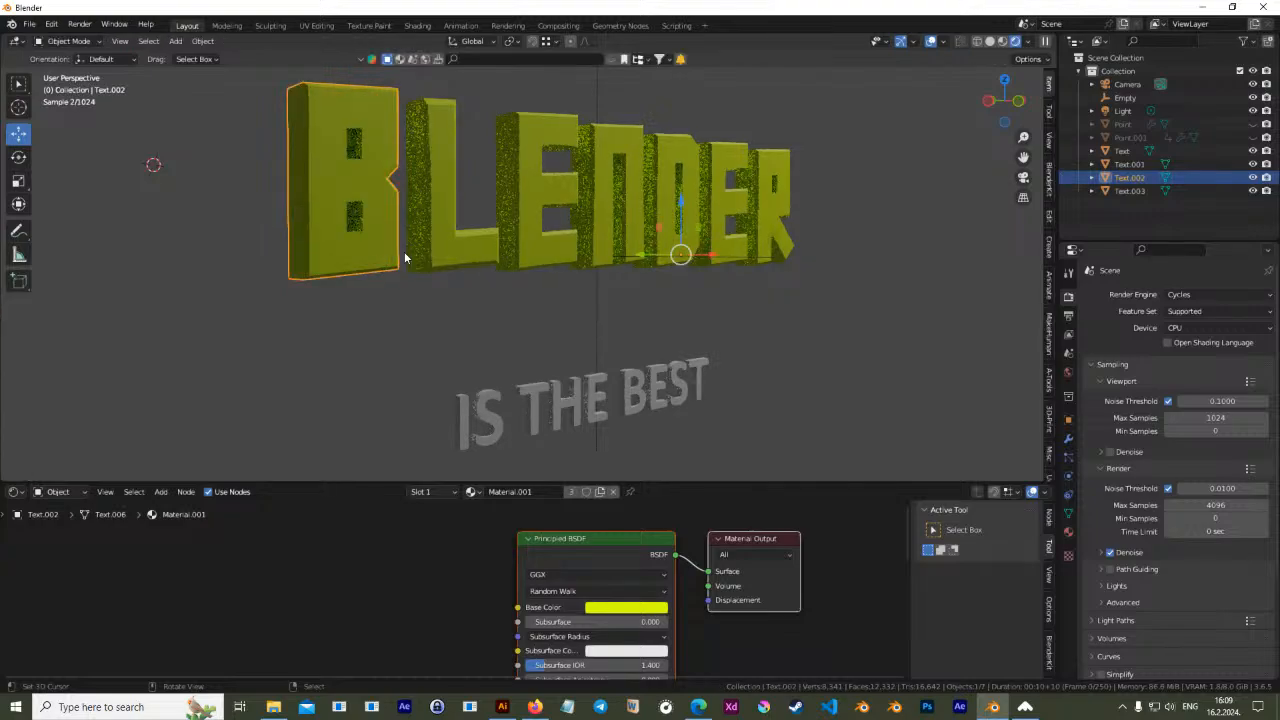
Select the L, inspect the lit letters from below and in Edit Mode, and select the B again
click(448, 225)
scroll(464, 265, up, 3)
middle_drag(467, 253, 526, 219)
middle_drag(642, 190, 714, 276)
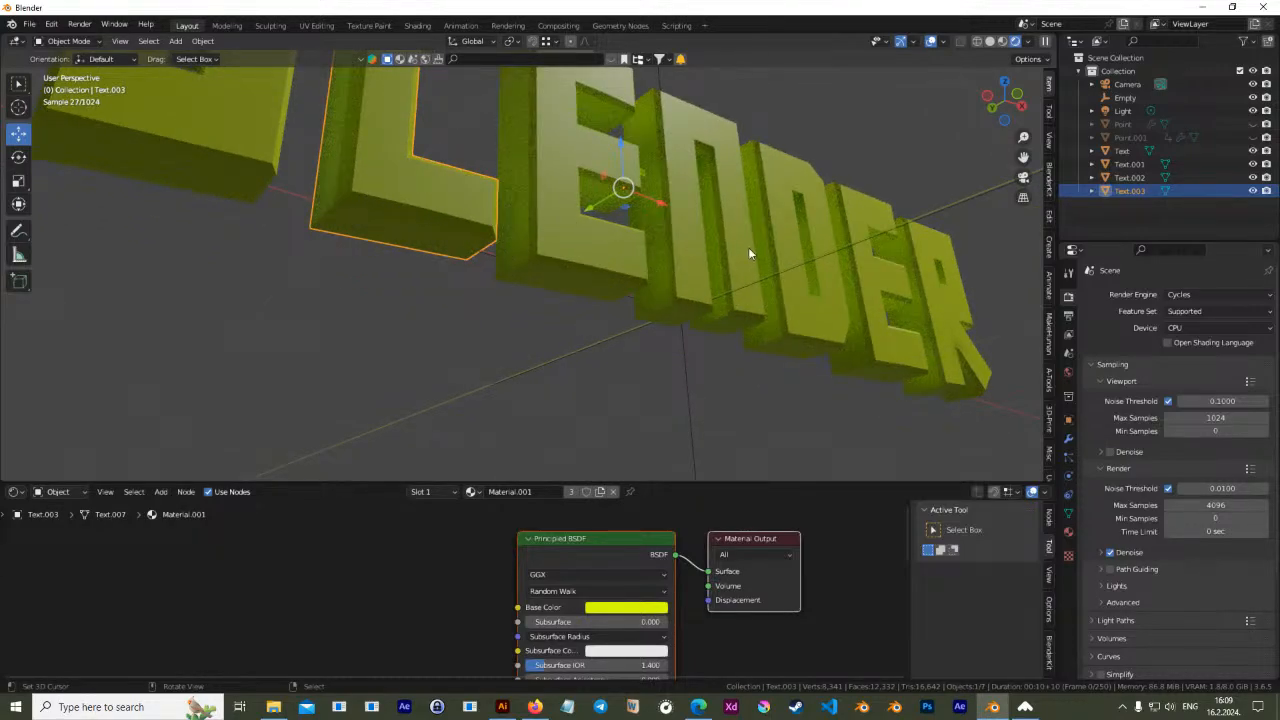
middle_drag(876, 331, 688, 236)
key(Tab)
key(Tab)
click(678, 238)
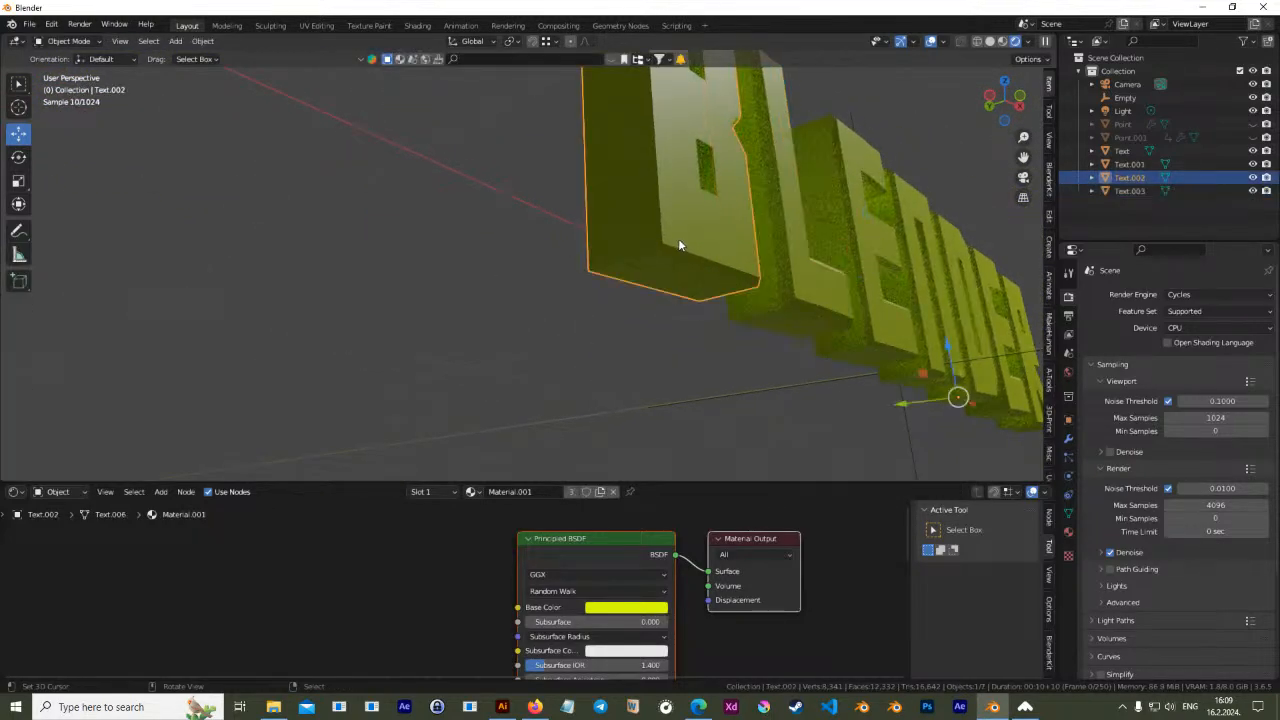
Move the B slightly closer to the L in the front view to tighten the spacing
key(Tab)
key(Tab)
middle_drag(678, 238, 730, 326)
middle_drag(680, 327, 570, 308)
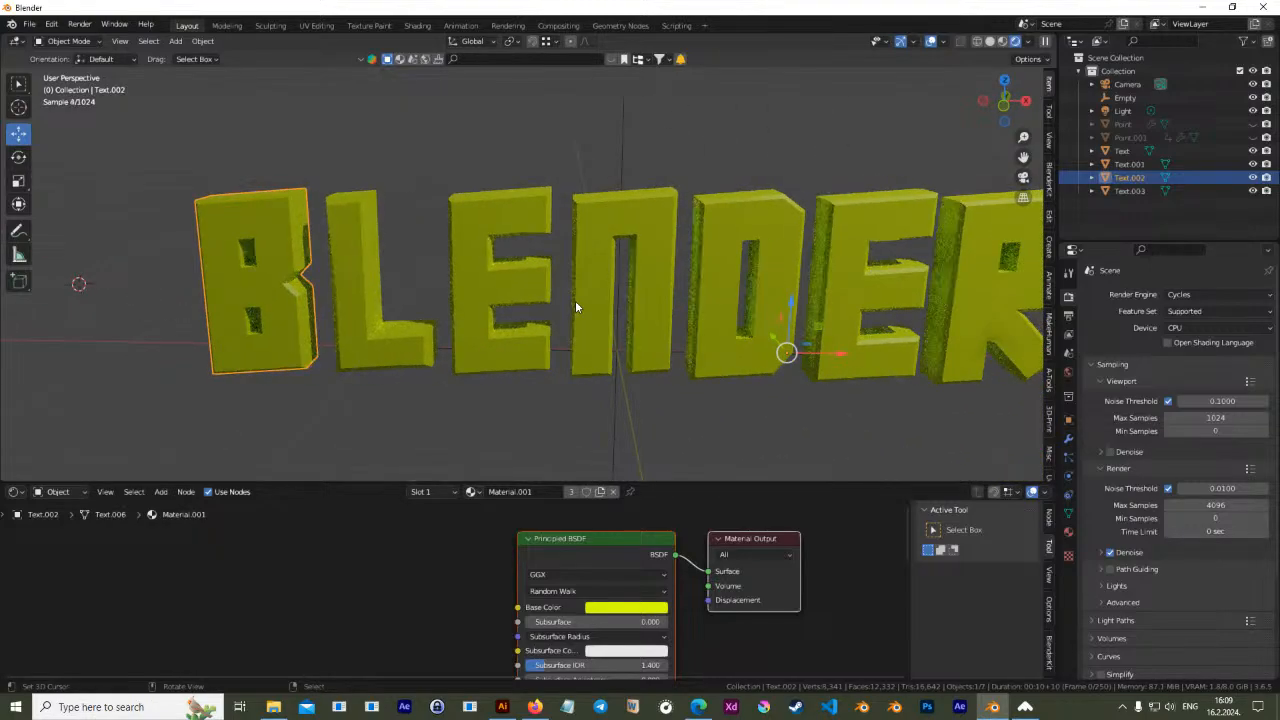
scroll(592, 273, down, 4)
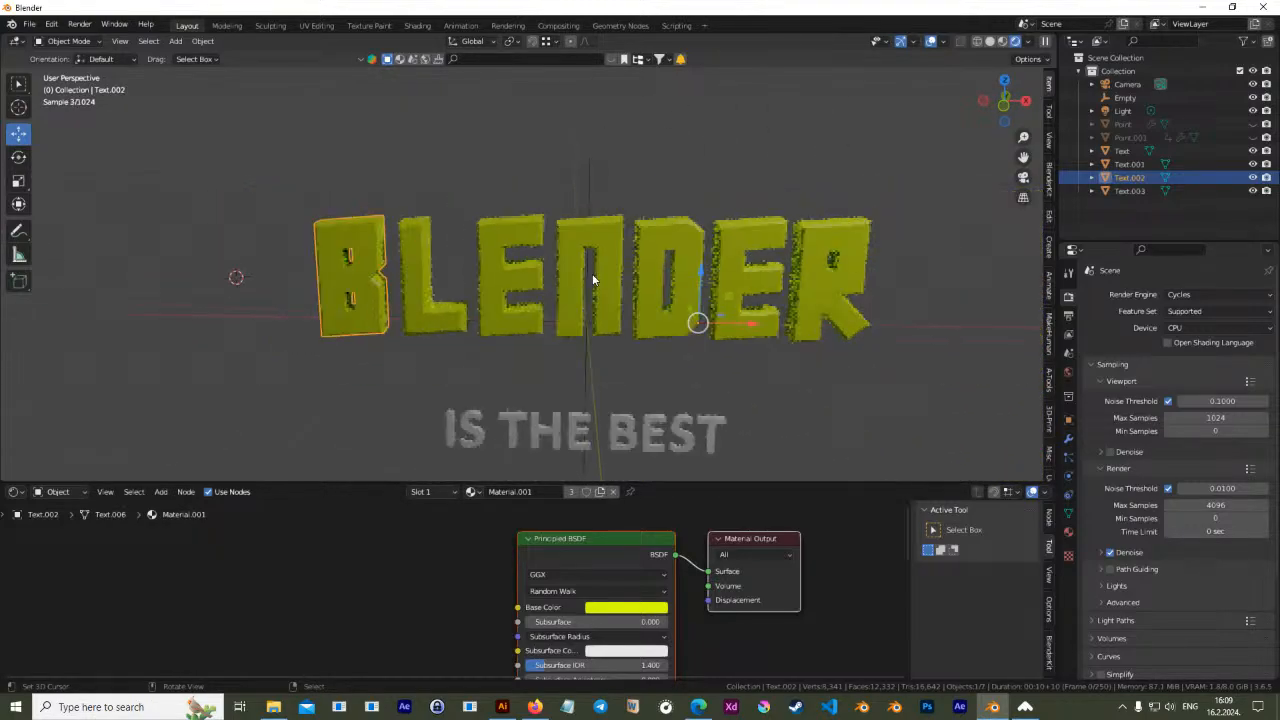
key(KP_1)
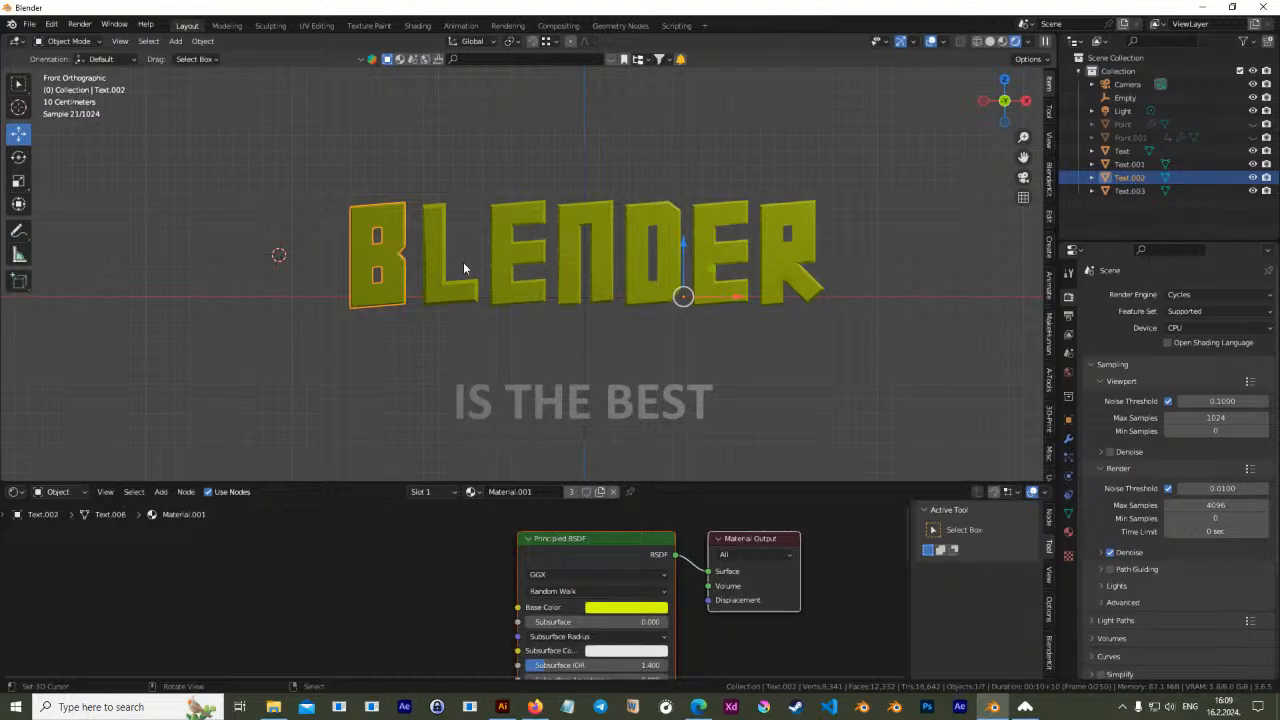
key(g)
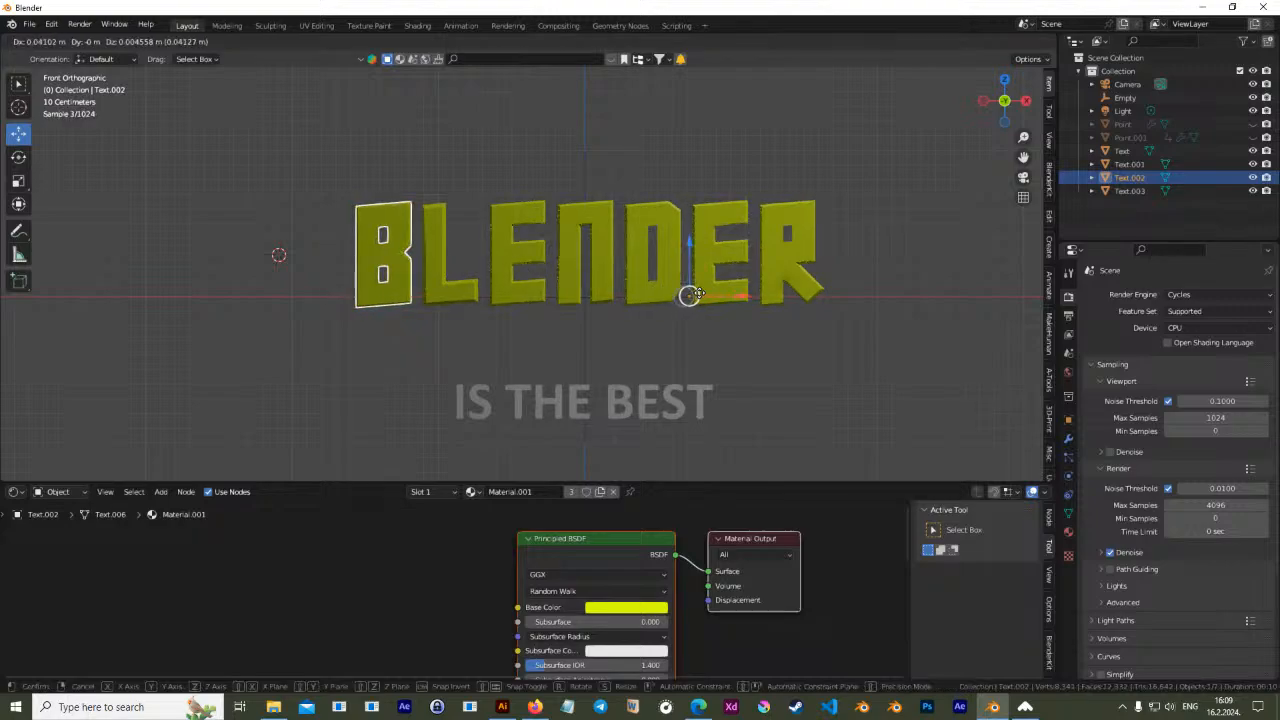
click(688, 294)
Shift the L slightly toward the first E, and nudge the B along toward the L to even the letter gaps
click(620, 284)
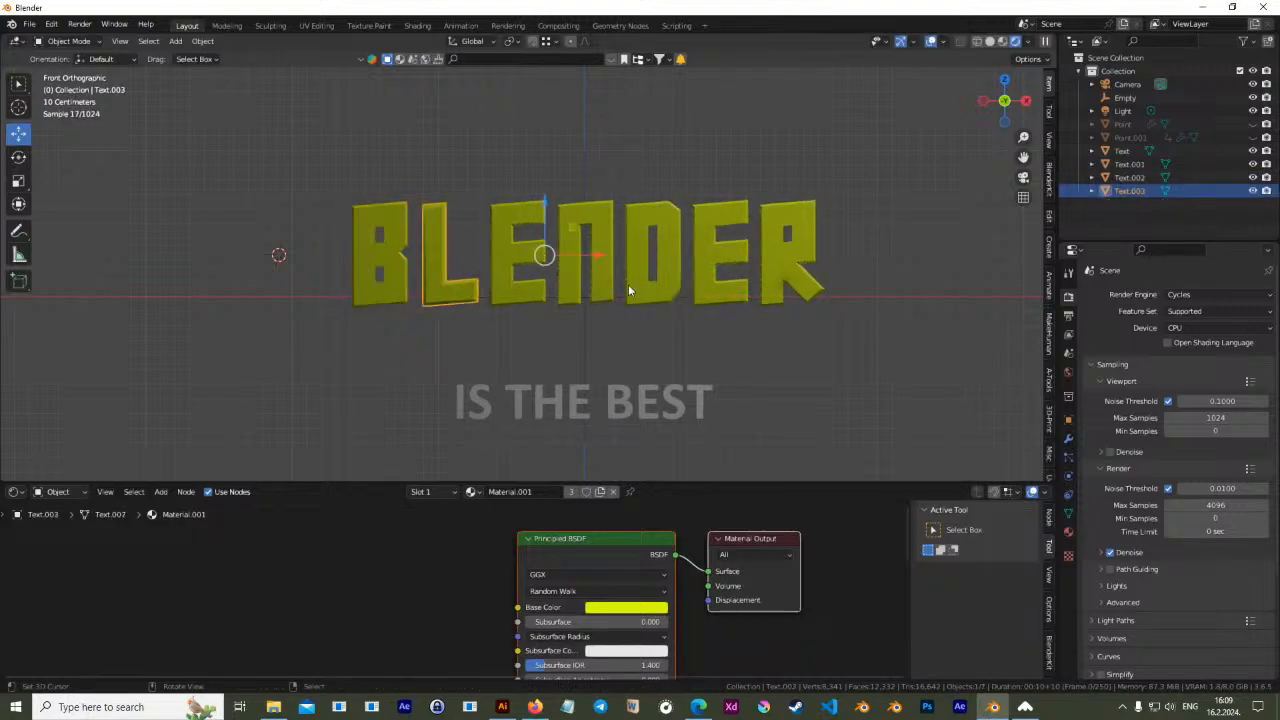
drag(557, 256, 561, 256)
click(384, 299)
drag(706, 297, 710, 302)
shift+middle_drag(735, 381, 720, 354)
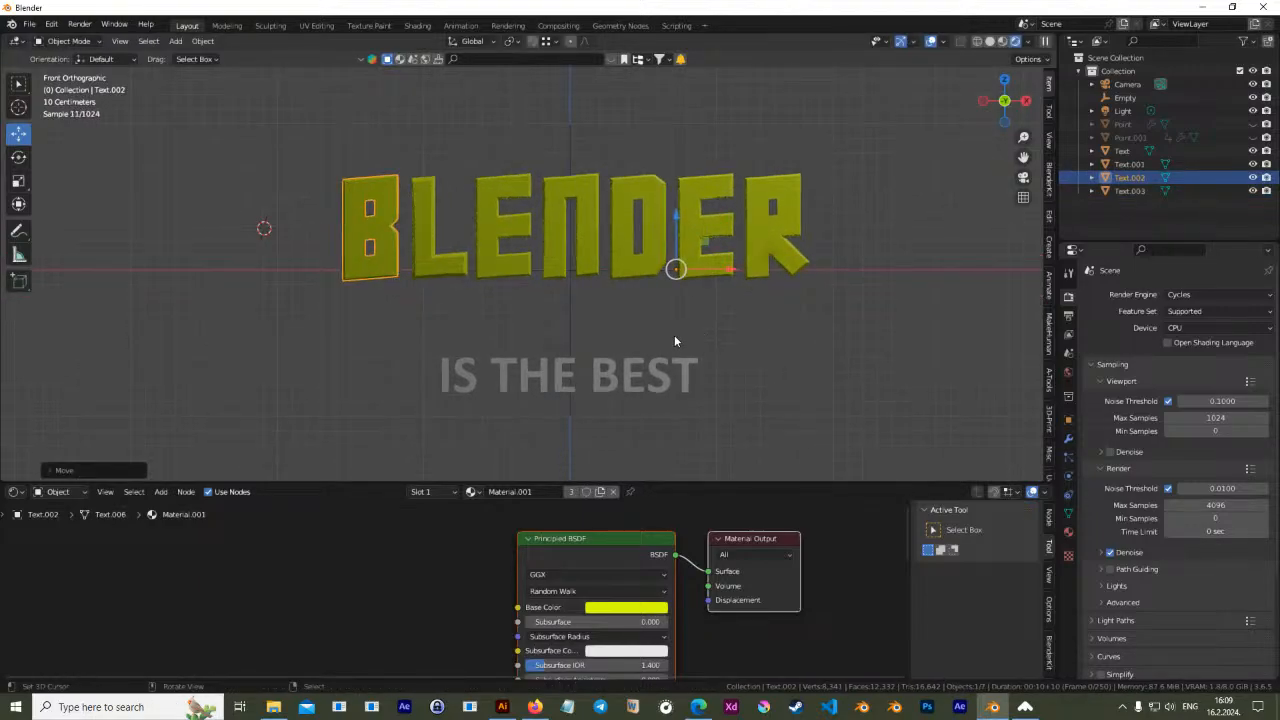
key(Tab)
key(Tab)
key(Tab)
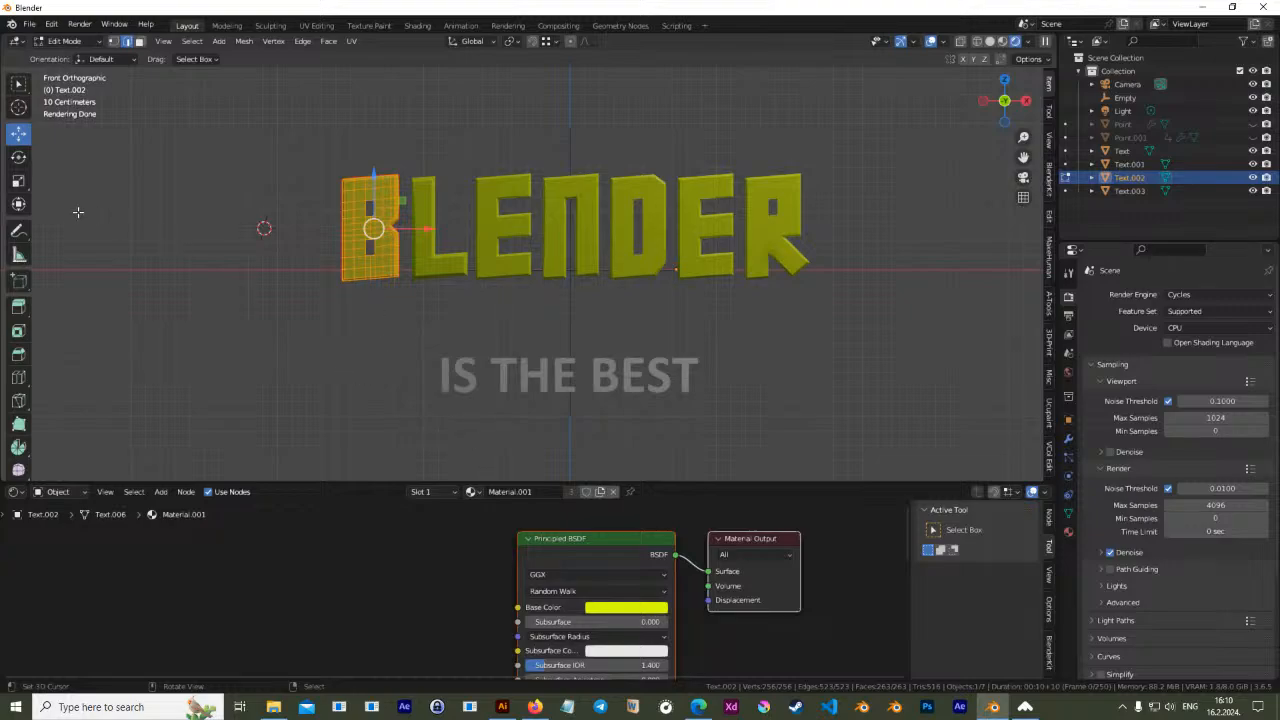
key(Tab)
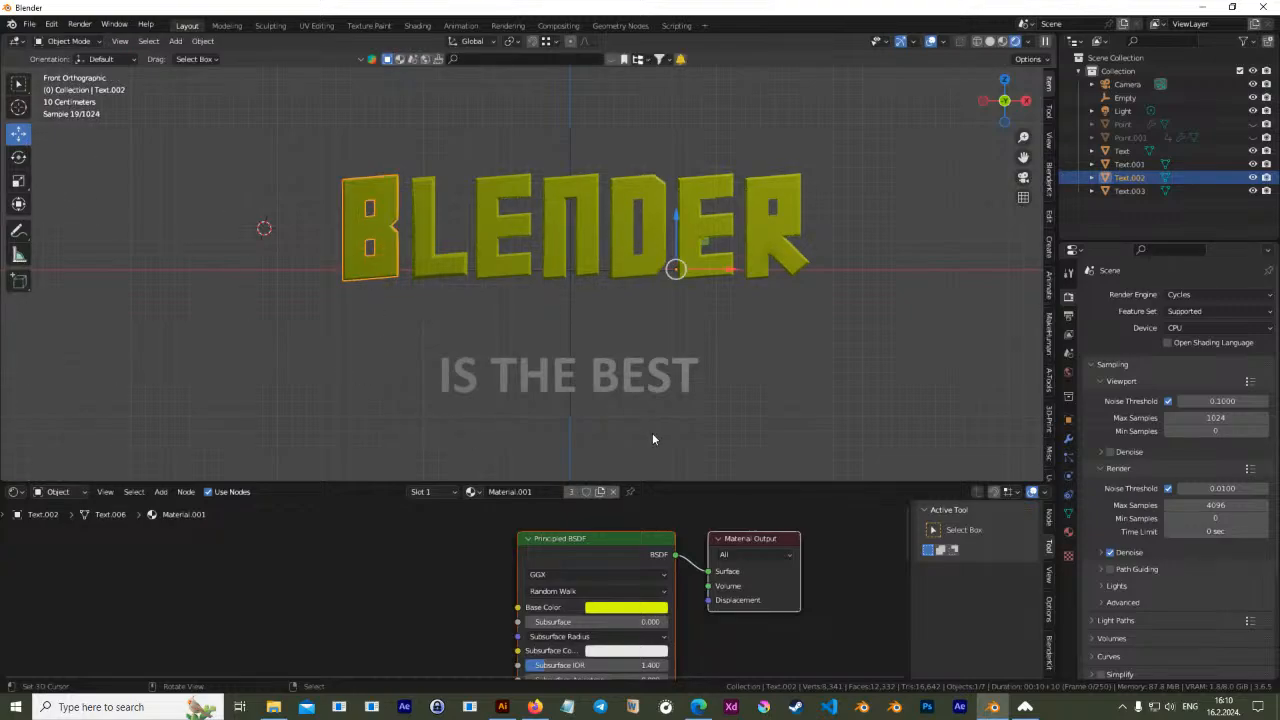